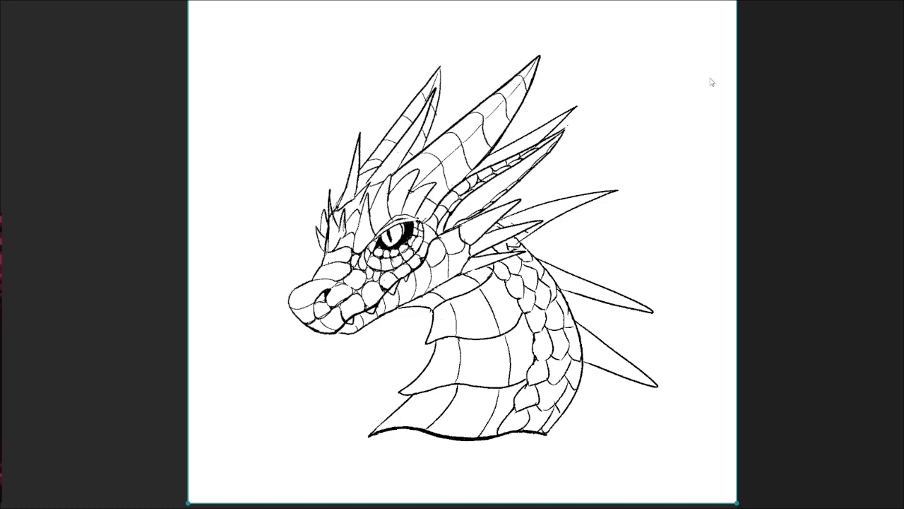
Step: Examine the snout and scale line work of the dragon head drawing up close
{"action": "scroll", "coordinate": [519, 294], "scroll_direction": "up", "scroll_amount": 3}
{"action": "left_click_drag", "start_coordinate": [133, 210], "coordinate": [401, 140]}
{"action": "scroll", "coordinate": [402, 140], "scroll_direction": "up", "scroll_amount": 2}
{"action": "scroll", "coordinate": [265, 186], "scroll_direction": "up", "scroll_amount": 2}
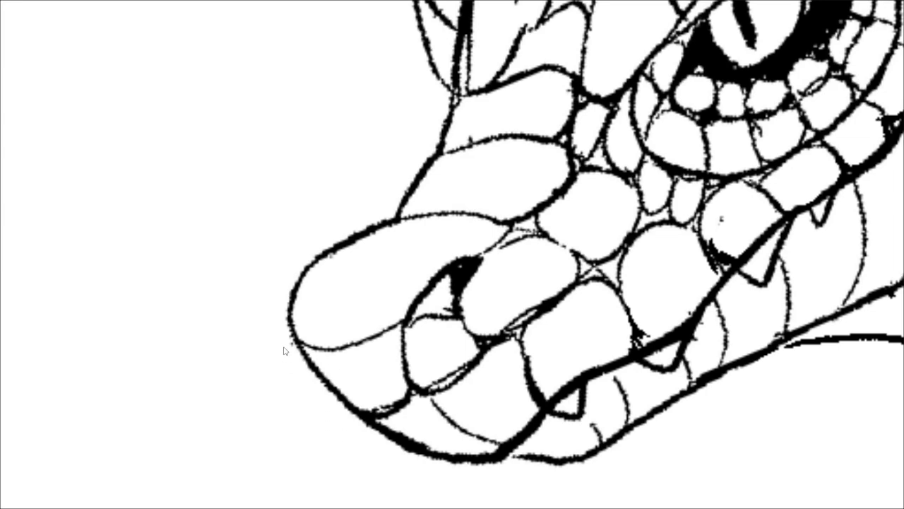
{"action": "scroll", "coordinate": [605, 239], "scroll_direction": "down", "scroll_amount": 8}
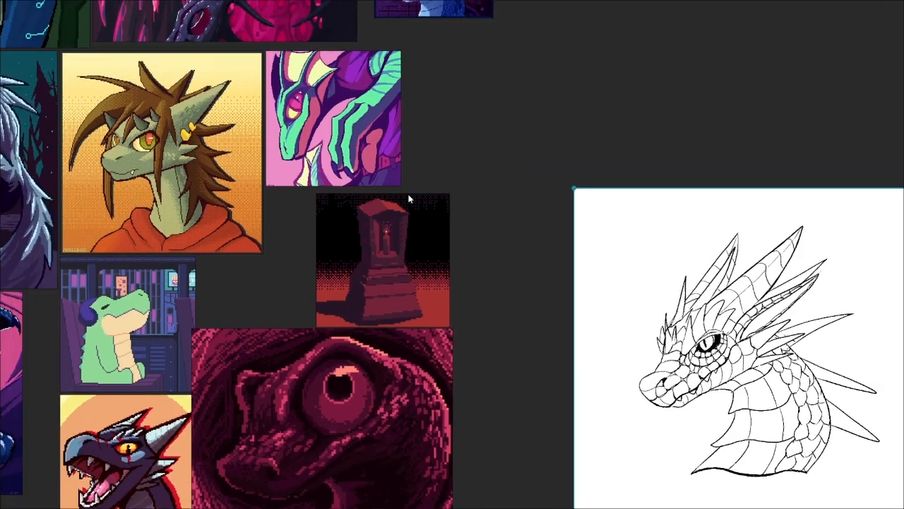
Step: Examine the pixel art references elsewhere on the board, including the hall scene with the stained-glass window
{"action": "left_click_drag", "start_coordinate": [324, 134], "coordinate": [705, 427]}
{"action": "left_click_drag", "start_coordinate": [462, 116], "coordinate": [704, 415]}
{"action": "left_click_drag", "start_coordinate": [485, 215], "coordinate": [463, 420]}
{"action": "scroll", "coordinate": [372, 198], "scroll_direction": "down", "scroll_amount": 1}
{"action": "scroll", "coordinate": [372, 200], "scroll_direction": "down", "scroll_amount": 1}
{"action": "left_click_drag", "start_coordinate": [290, 193], "coordinate": [526, 342]}
{"action": "scroll", "coordinate": [377, 264], "scroll_direction": "up", "scroll_amount": 5}
{"action": "scroll", "coordinate": [439, 337], "scroll_direction": "up", "scroll_amount": 3}
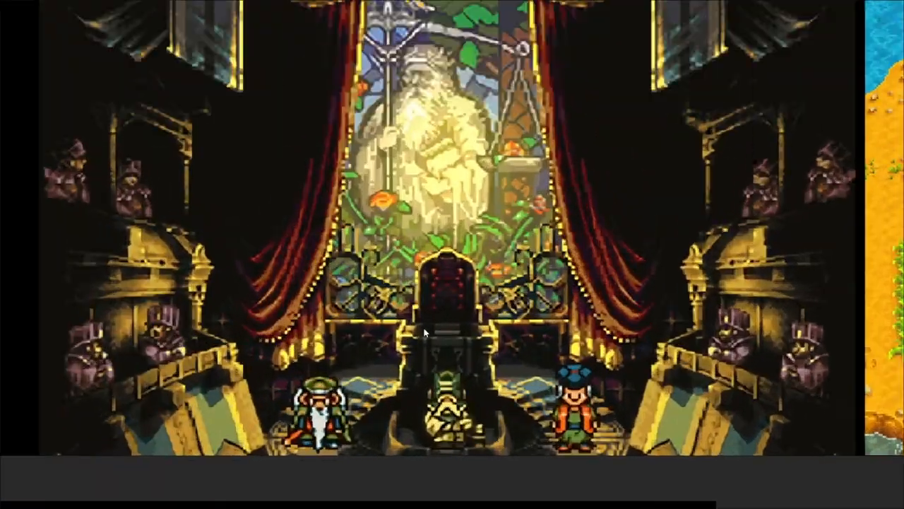
{"action": "left_click_drag", "start_coordinate": [664, 260], "coordinate": [249, 246]}
{"action": "left_click_drag", "start_coordinate": [679, 253], "coordinate": [253, 225]}
{"action": "left_click_drag", "start_coordinate": [679, 271], "coordinate": [453, 417]}
{"action": "scroll", "coordinate": [477, 306], "scroll_direction": "down", "scroll_amount": 5}
Step: Return to the dragon head line drawing and compare it with the neighbouring dragon references
{"action": "left_click_drag", "start_coordinate": [607, 487], "coordinate": [281, 18]}
{"action": "left_click_drag", "start_coordinate": [490, 314], "coordinate": [347, 117]}
{"action": "scroll", "coordinate": [600, 396], "scroll_direction": "up", "scroll_amount": 3}
{"action": "left_click_drag", "start_coordinate": [580, 347], "coordinate": [329, 61]}
{"action": "left_click_drag", "start_coordinate": [510, 223], "coordinate": [466, 227]}
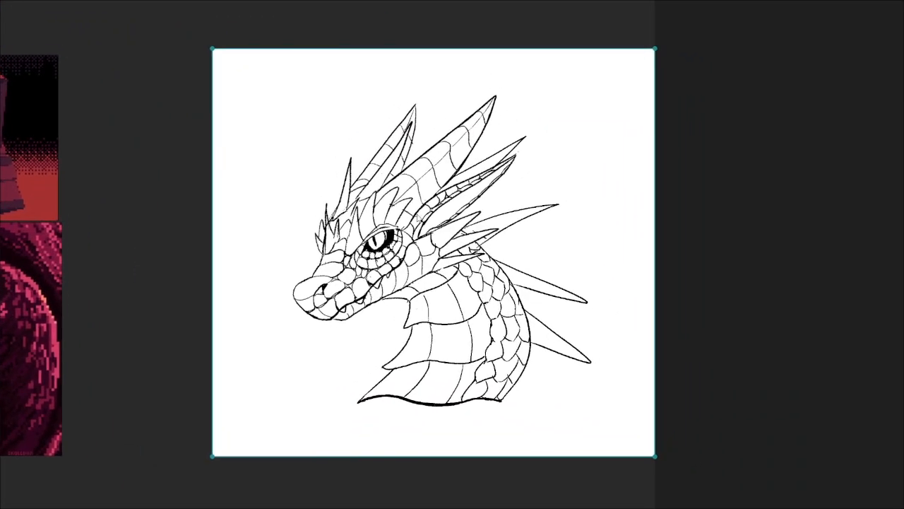
{"action": "scroll", "coordinate": [468, 225], "scroll_direction": "up", "scroll_amount": 3}
{"action": "scroll", "coordinate": [431, 291], "scroll_direction": "down", "scroll_amount": 1}
{"action": "left_click_drag", "start_coordinate": [390, 366], "coordinate": [347, 265]}
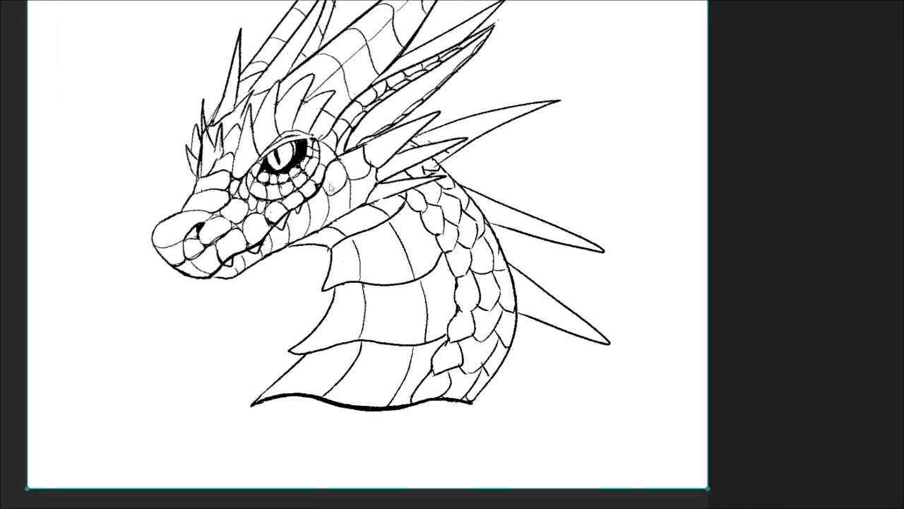
{"action": "scroll", "coordinate": [427, 242], "scroll_direction": "down", "scroll_amount": 2}
{"action": "left_click_drag", "start_coordinate": [301, 134], "coordinate": [355, 259]}
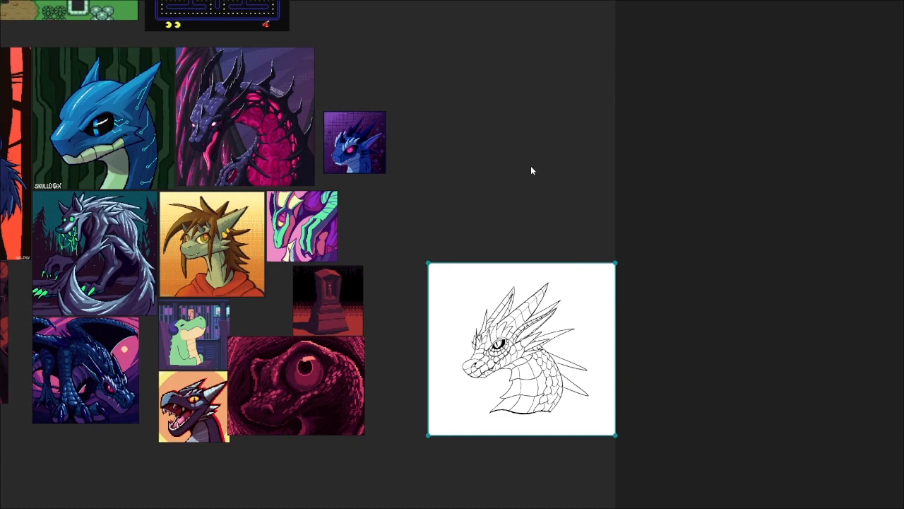
Step: Close the reference board without saving its changes
{"action": "right_click", "coordinate": [531, 170]}
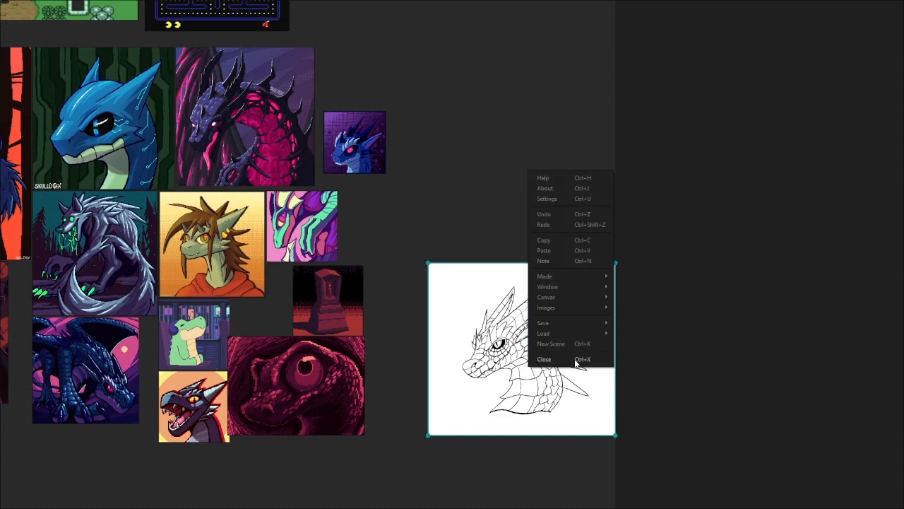
{"action": "left_click", "coordinate": [542, 361]}
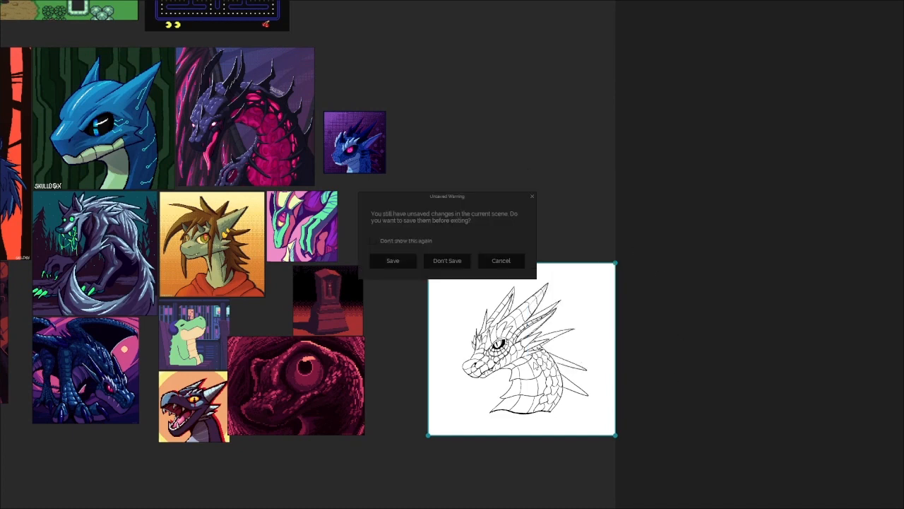
{"action": "left_click", "coordinate": [446, 260]}
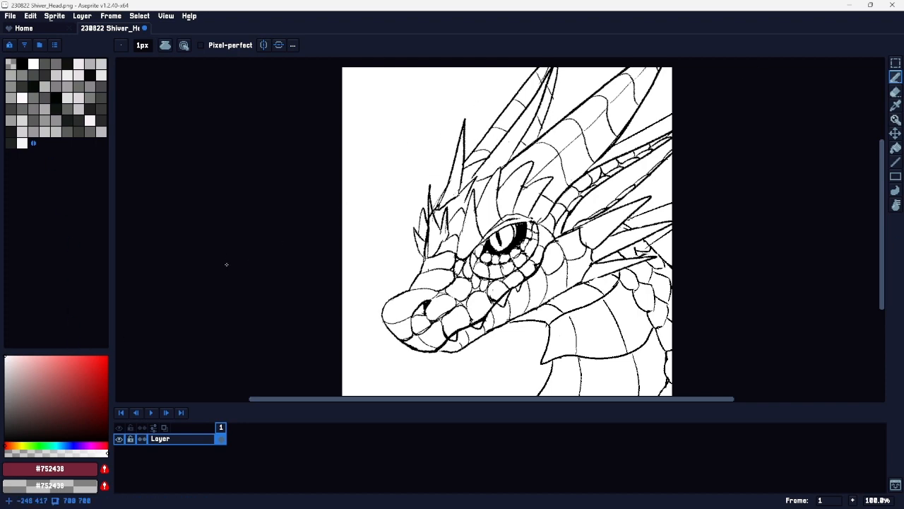
{"action": "scroll", "coordinate": [250, 252], "scroll_direction": "down", "scroll_amount": 1}
{"action": "left_click_drag", "start_coordinate": [320, 216], "coordinate": [351, 193]}
{"action": "scroll", "coordinate": [357, 227], "scroll_direction": "up", "scroll_amount": 3}
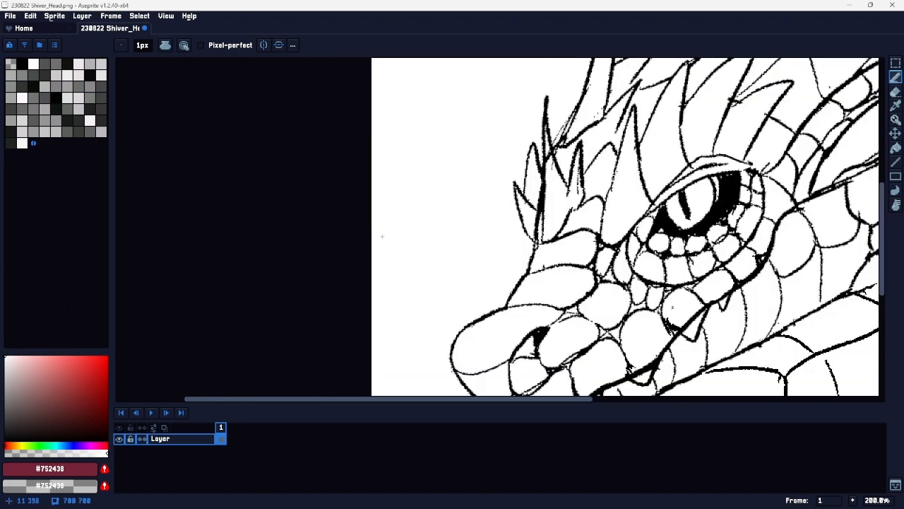
{"action": "scroll", "coordinate": [565, 269], "scroll_direction": "down", "scroll_amount": 1}
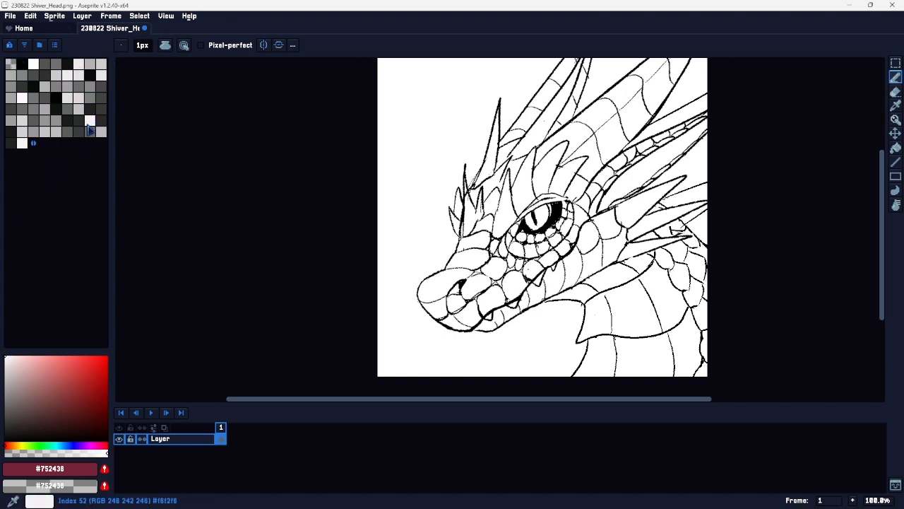
{"action": "left_click", "coordinate": [56, 45]}
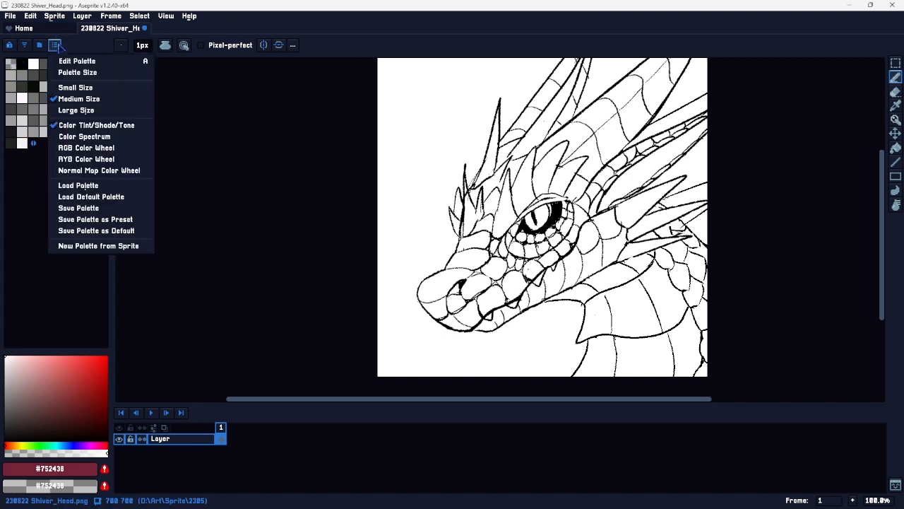
{"action": "left_click", "coordinate": [25, 46]}
{"action": "left_click", "coordinate": [25, 45]}
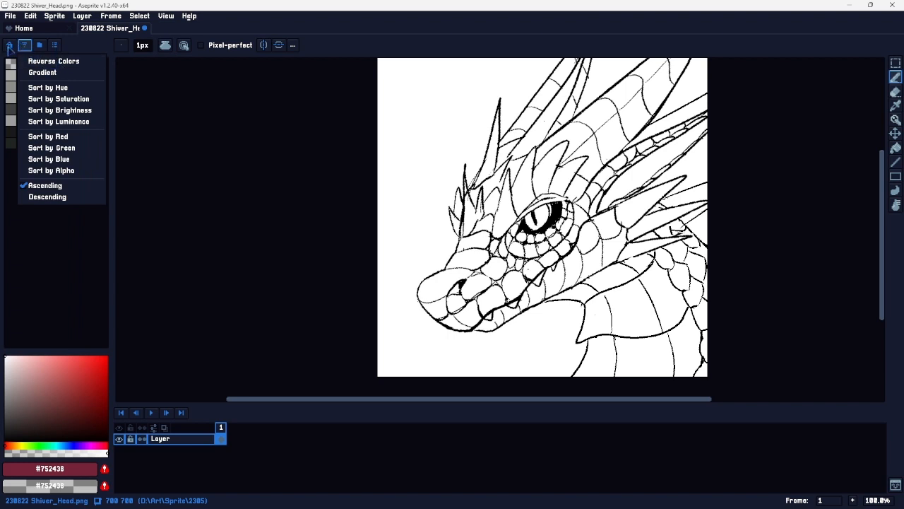
{"action": "left_click", "coordinate": [10, 49]}
{"action": "left_click", "coordinate": [9, 49]}
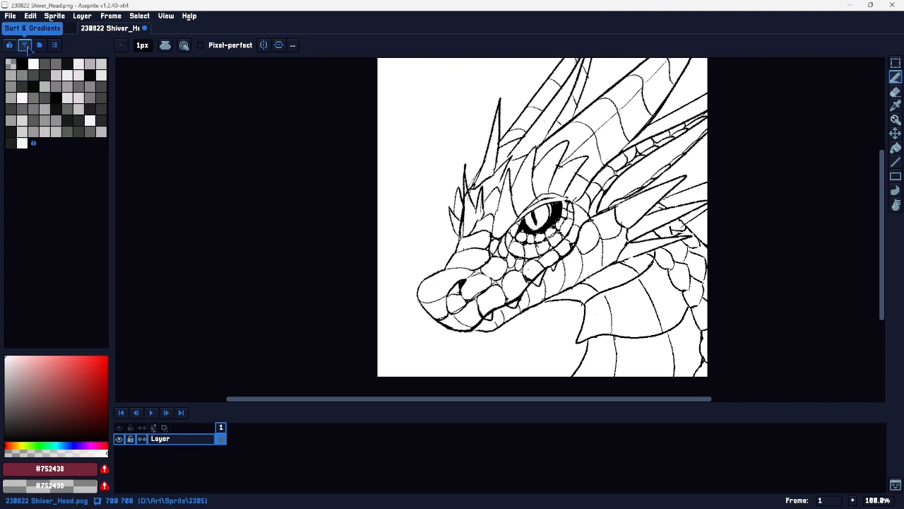
Step: Sort the palette colors by brightness in ascending order
{"action": "left_click", "coordinate": [24, 45]}
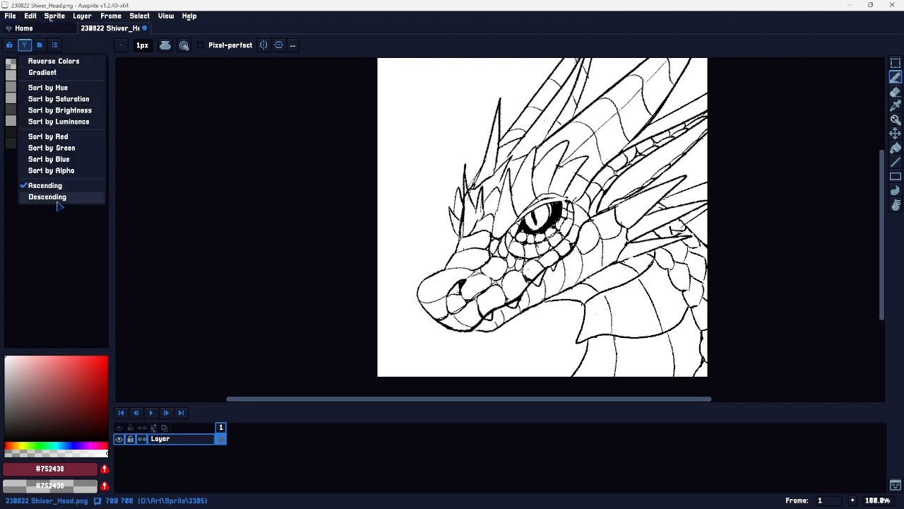
{"action": "left_click", "coordinate": [42, 73]}
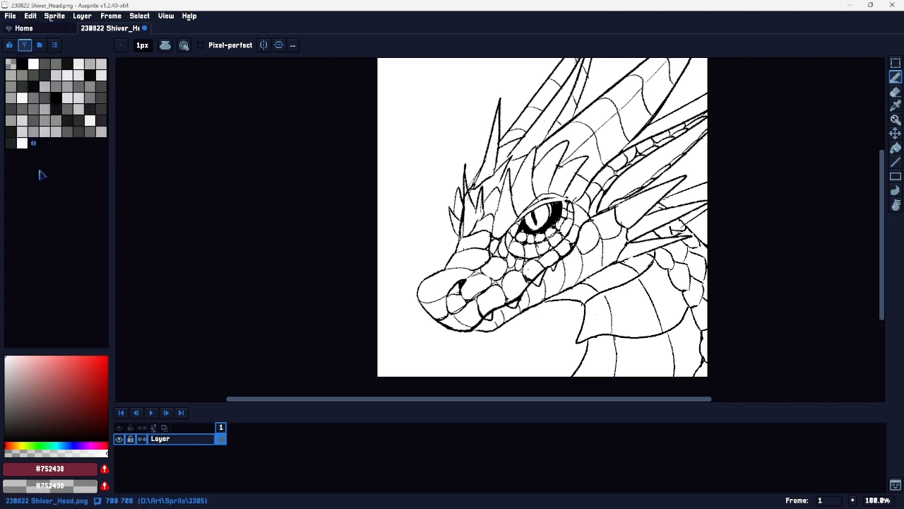
{"action": "left_click", "coordinate": [25, 46]}
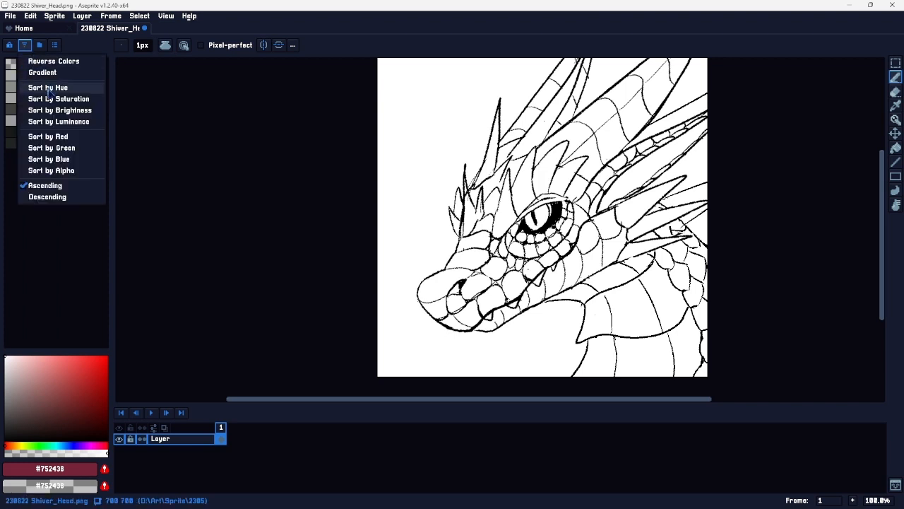
{"action": "left_click", "coordinate": [48, 112]}
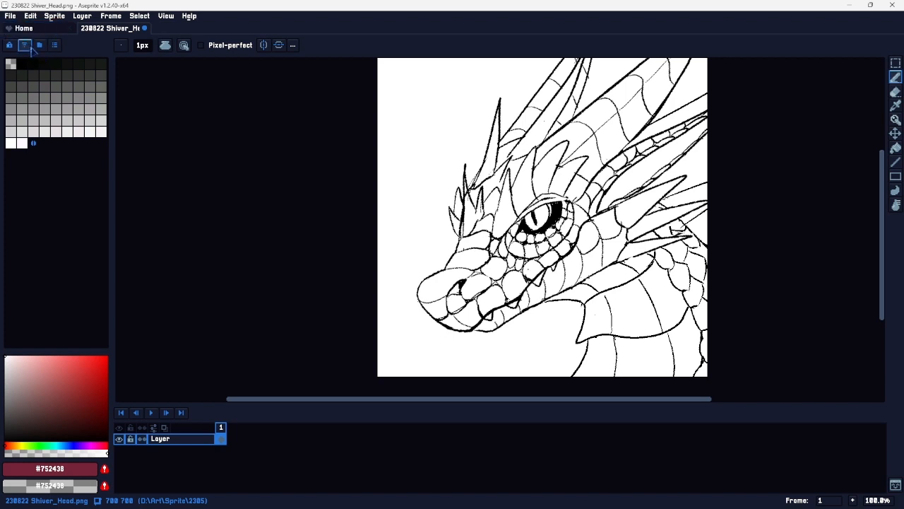
Step: Look through the list of built-in preset palettes, then close it without loading one
{"action": "left_click", "coordinate": [27, 46]}
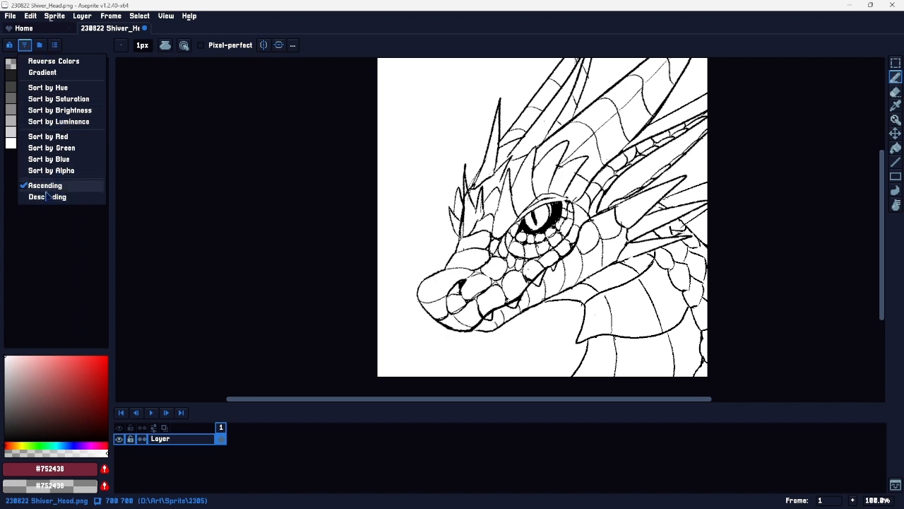
{"action": "left_click", "coordinate": [39, 46]}
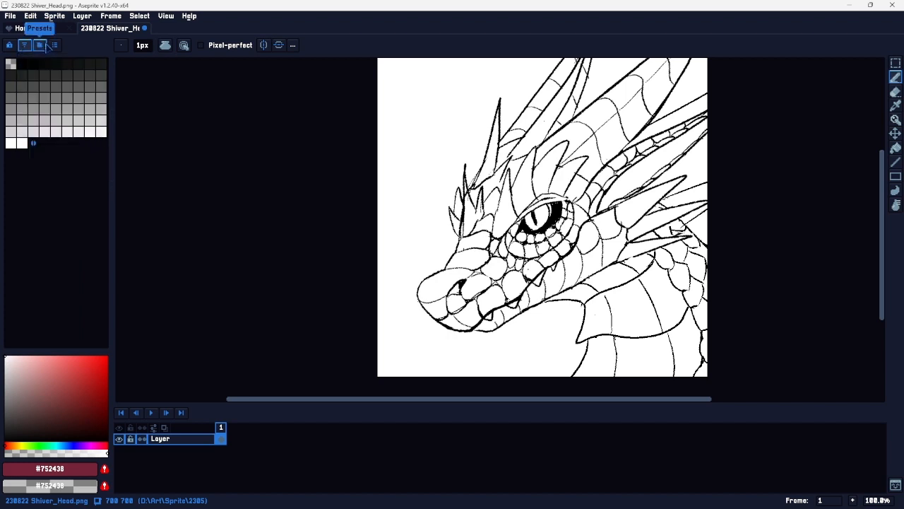
{"action": "left_click", "coordinate": [44, 45]}
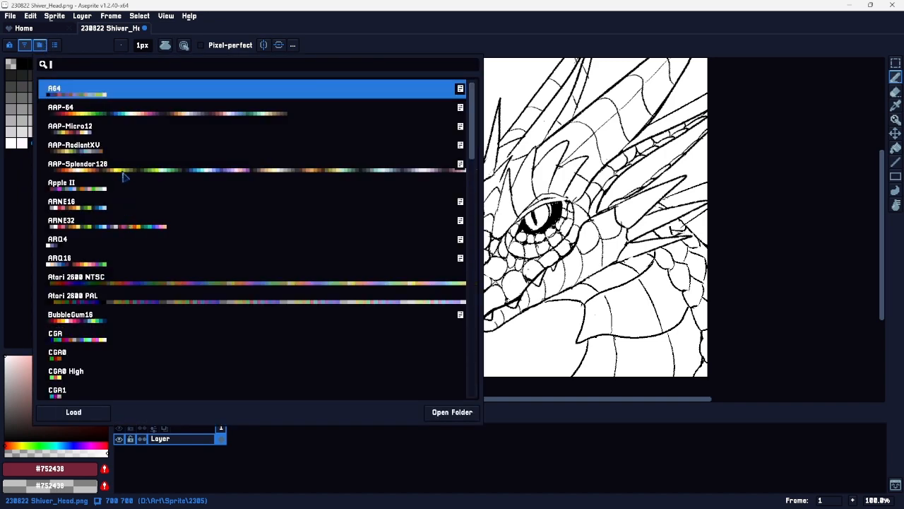
{"action": "scroll", "coordinate": [133, 332], "scroll_direction": "down", "scroll_amount": 15}
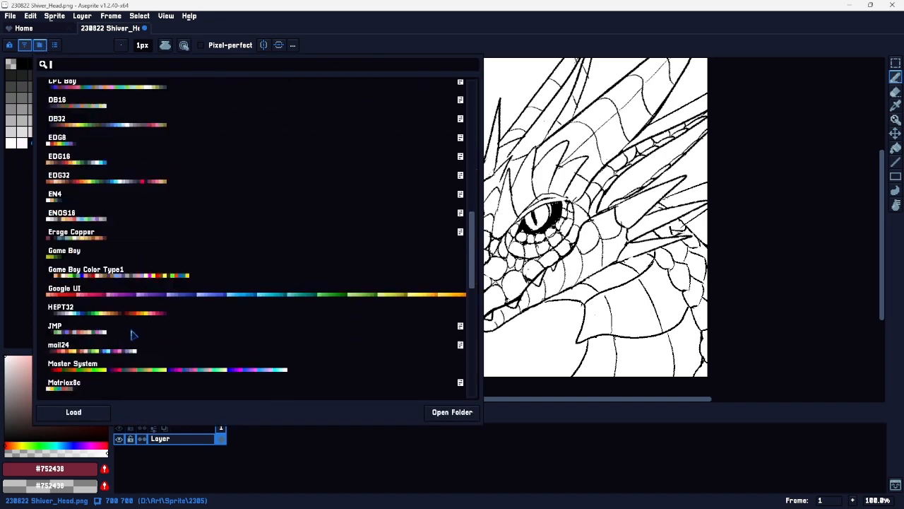
{"action": "scroll", "coordinate": [133, 335], "scroll_direction": "down", "scroll_amount": 3}
{"action": "scroll", "coordinate": [132, 335], "scroll_direction": "up", "scroll_amount": 10}
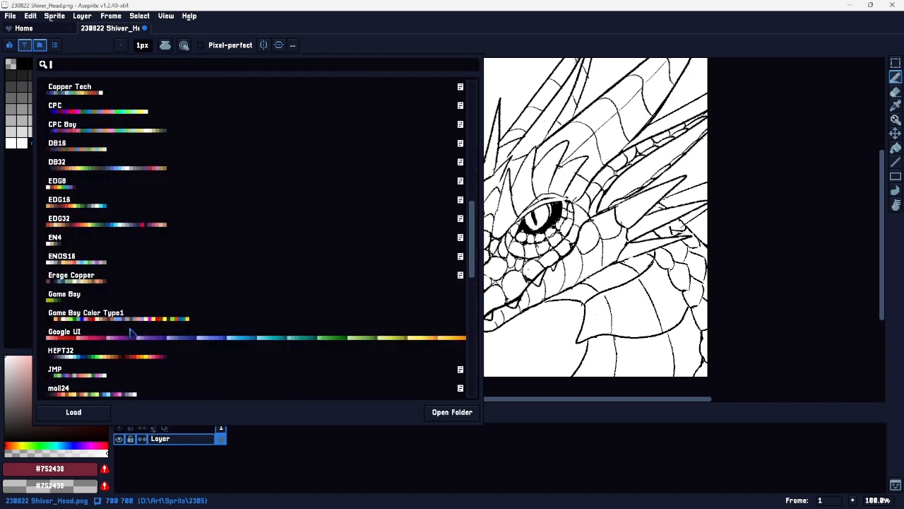
{"action": "scroll", "coordinate": [133, 332], "scroll_direction": "up", "scroll_amount": 5}
{"action": "left_click", "coordinate": [41, 46]}
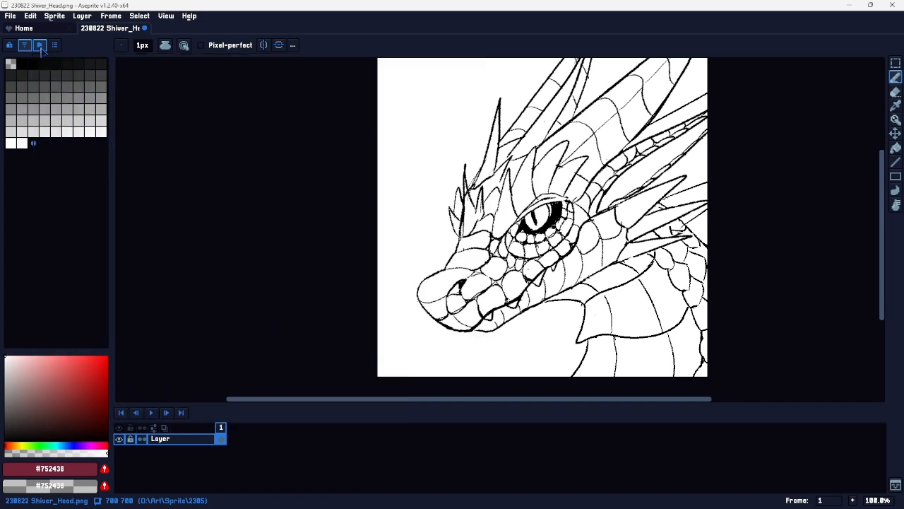
Step: Load a color palette from the image 230723 shiver.png in the 2305 folder
{"action": "left_click", "coordinate": [54, 45]}
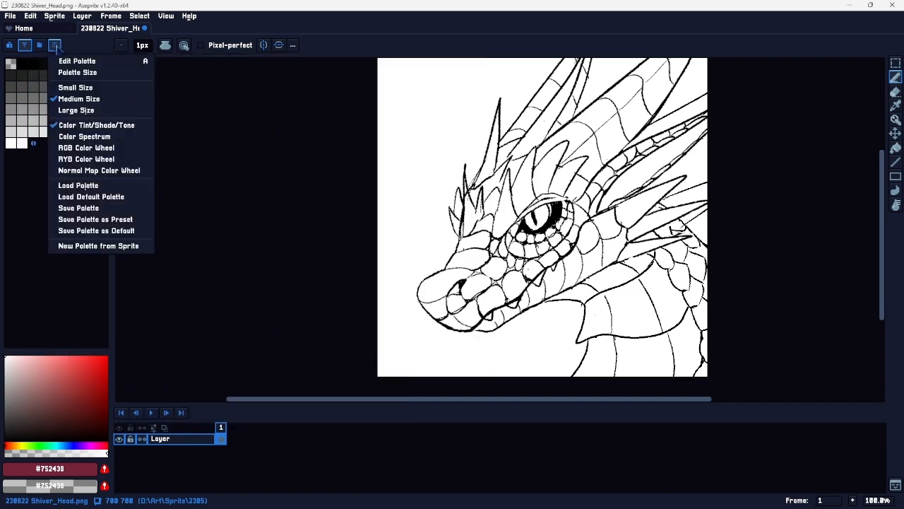
{"action": "left_click", "coordinate": [103, 186]}
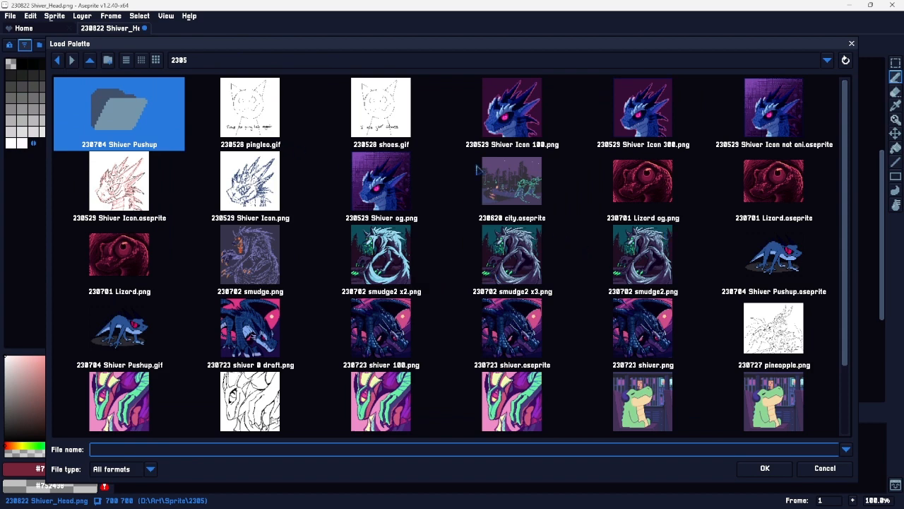
{"action": "left_click", "coordinate": [632, 328]}
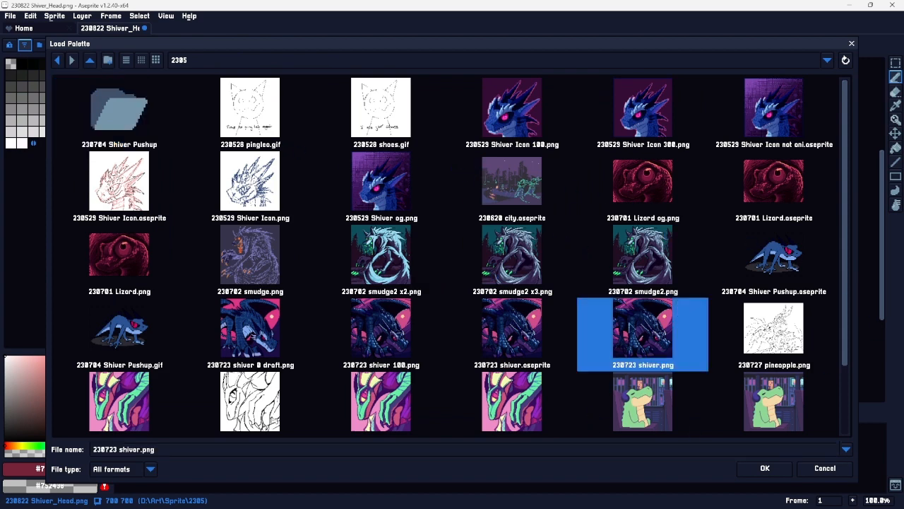
{"action": "left_click", "coordinate": [765, 469]}
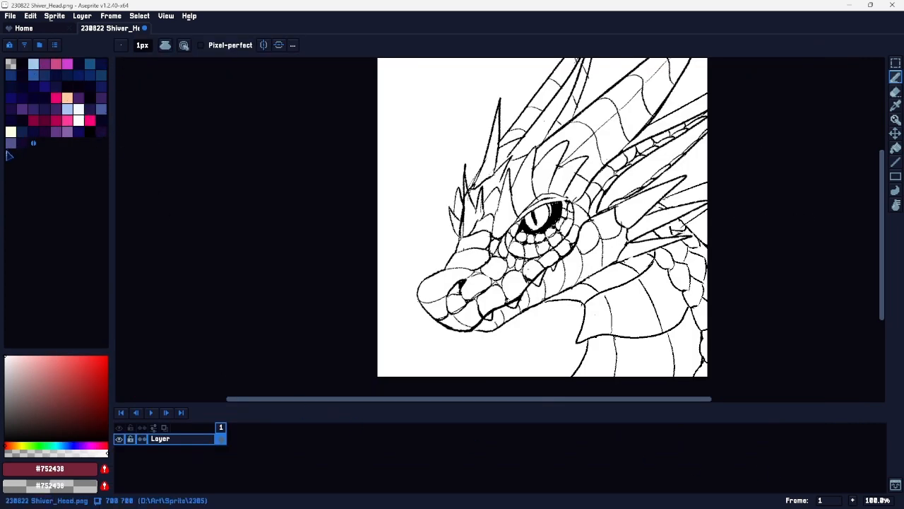
Step: Replace the current palette with the default palette
{"action": "left_click", "coordinate": [55, 45]}
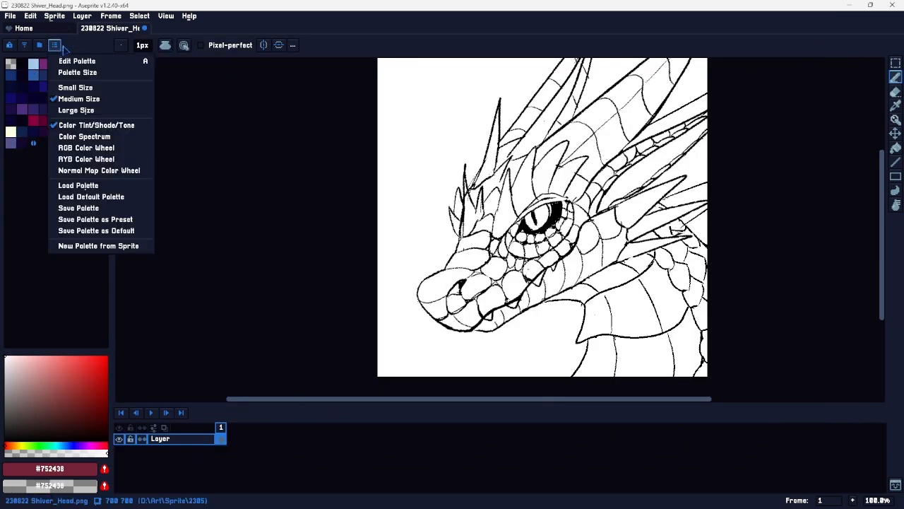
{"action": "left_click", "coordinate": [105, 200]}
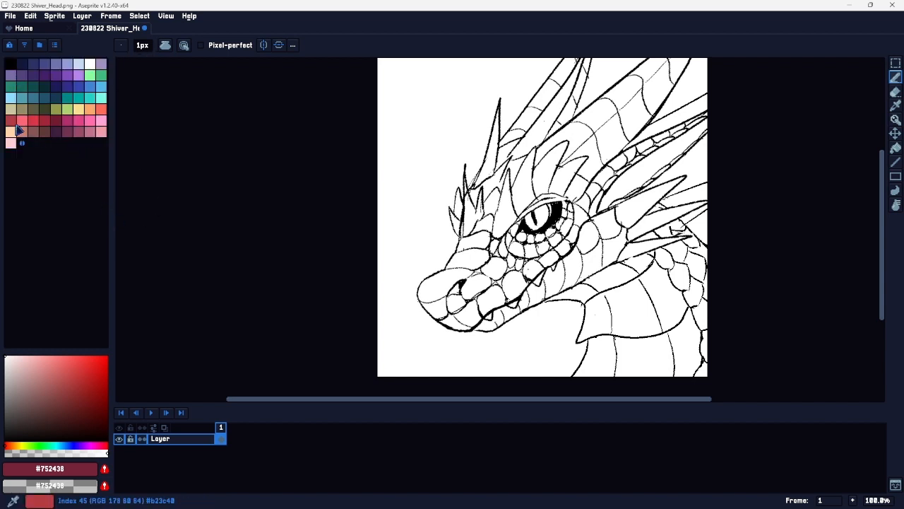
Step: Load the color palette from Shiver colors.png in the Palette folder
{"action": "left_click", "coordinate": [54, 44]}
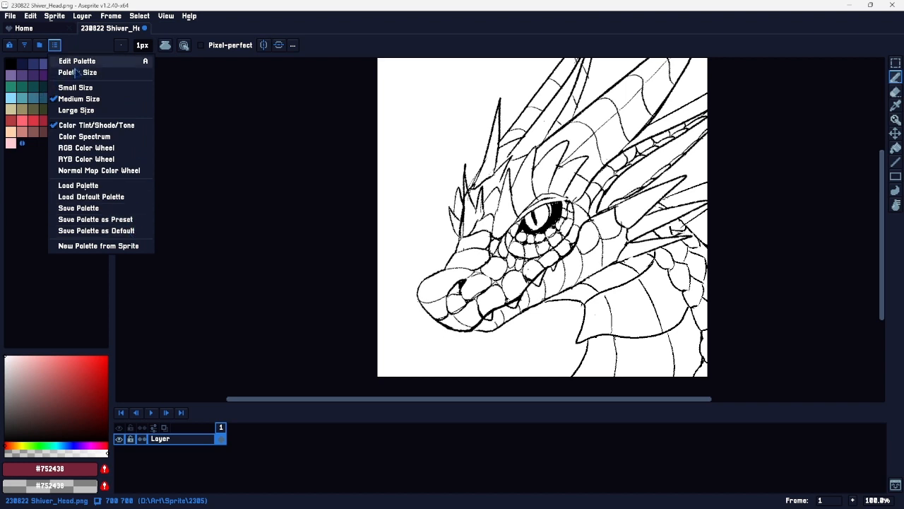
{"action": "left_click", "coordinate": [79, 185]}
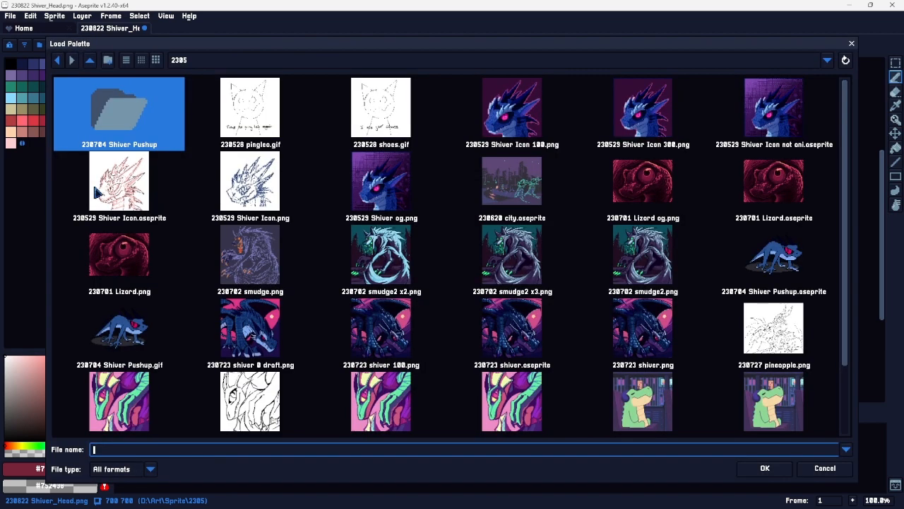
{"action": "left_click", "coordinate": [91, 61]}
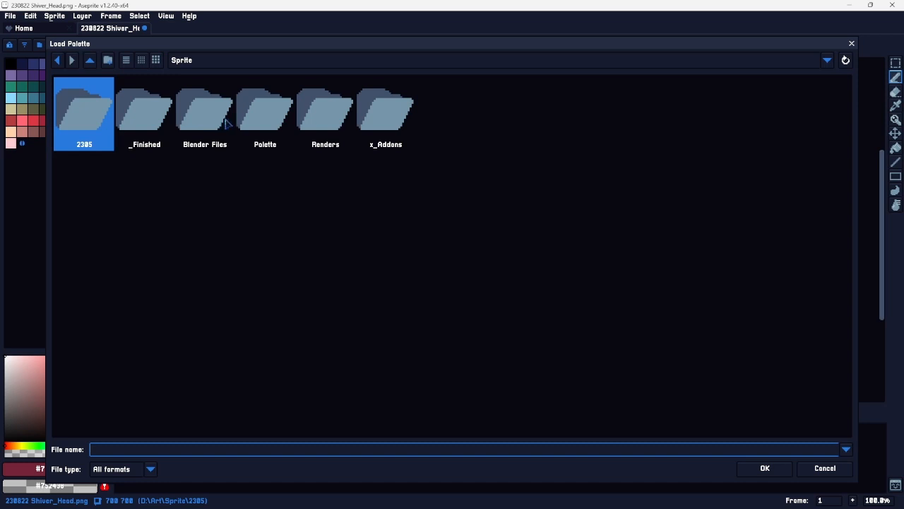
{"action": "double_click", "coordinate": [291, 115]}
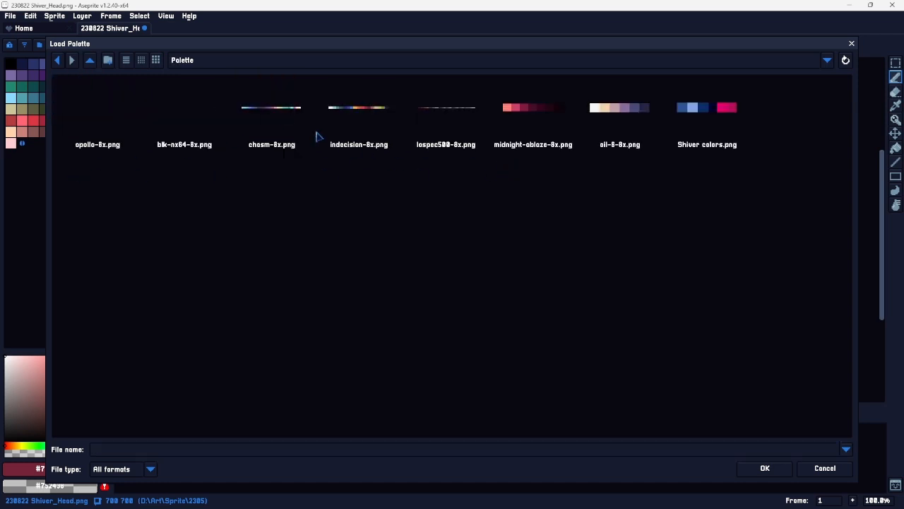
{"action": "left_click", "coordinate": [718, 116]}
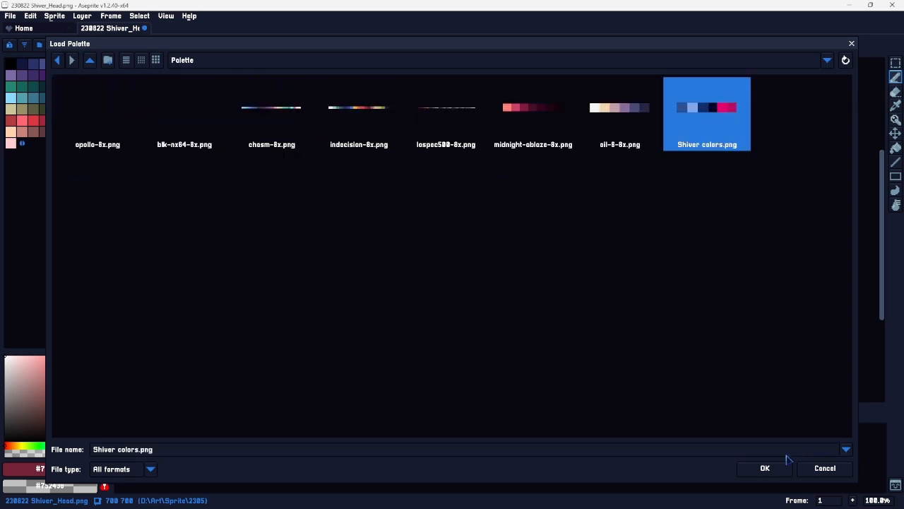
{"action": "left_click", "coordinate": [769, 468]}
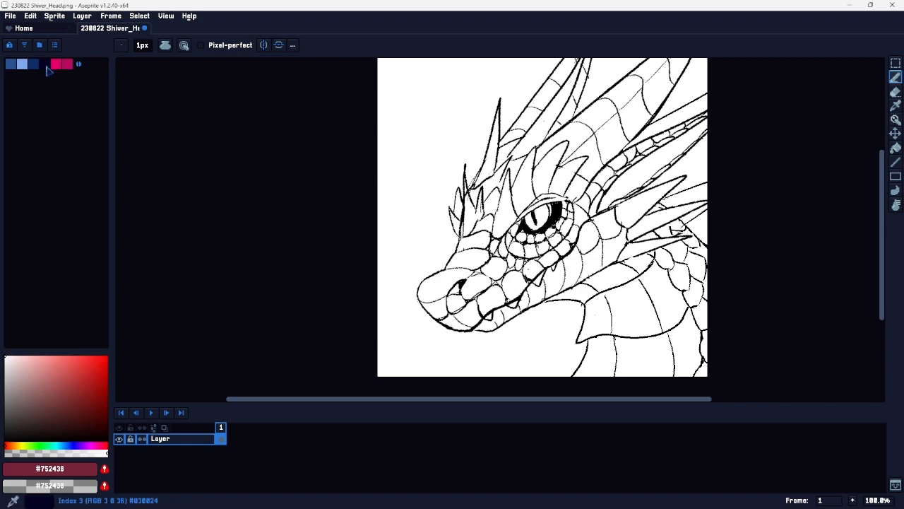
{"action": "scroll", "coordinate": [431, 172], "scroll_direction": "down", "scroll_amount": 2}
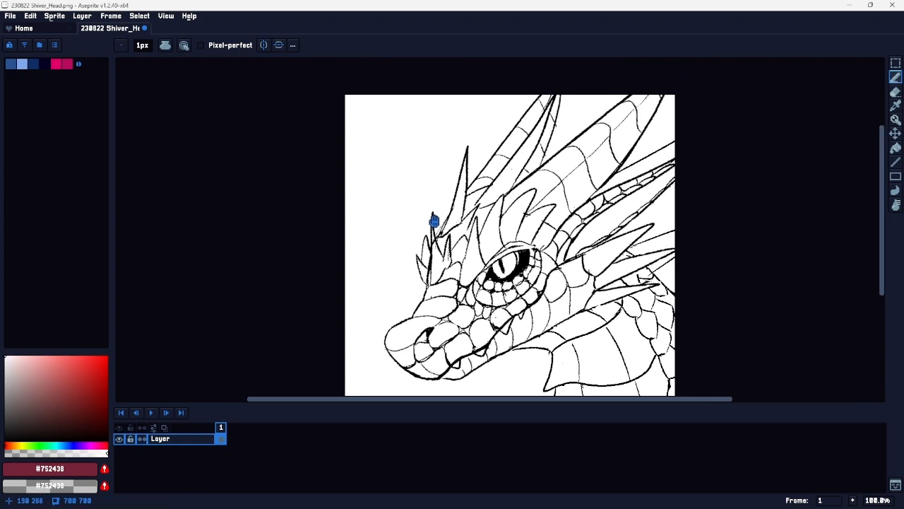
{"action": "scroll", "coordinate": [441, 244], "scroll_direction": "up", "scroll_amount": 2}
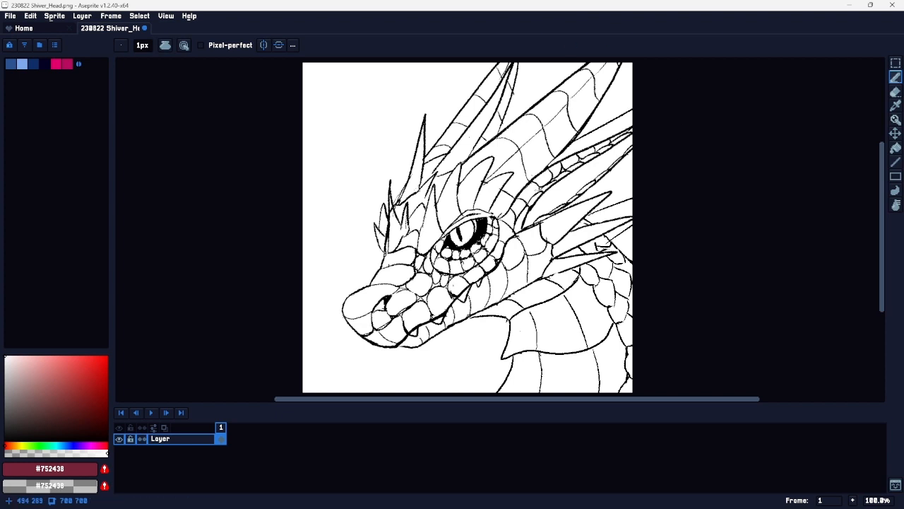
{"action": "left_click_drag", "start_coordinate": [561, 276], "coordinate": [612, 266]}
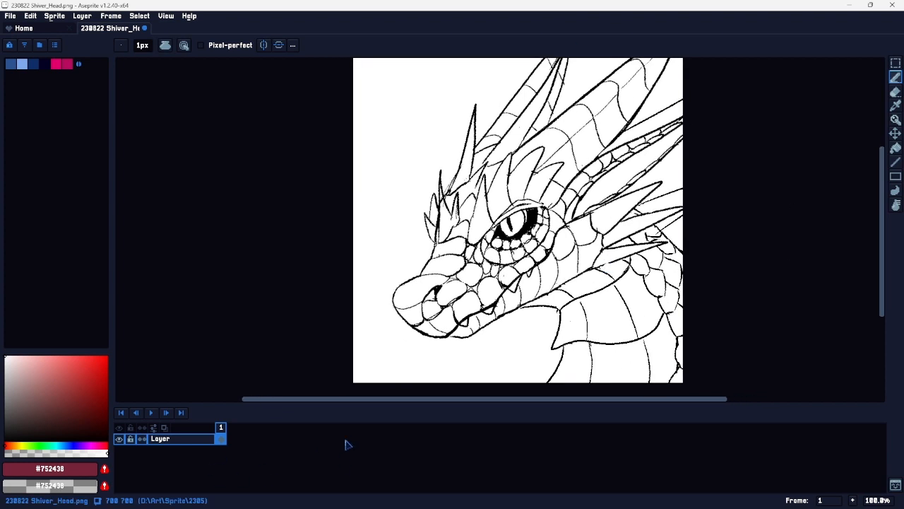
Step: Add three new empty layers above the line art layer
{"action": "key", "text": "shift+n"}
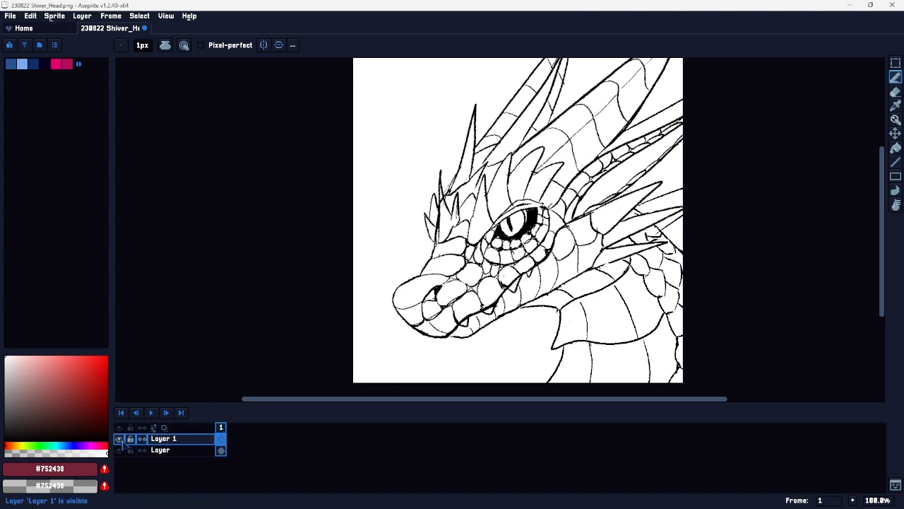
{"action": "key", "text": "shift+n"}
{"action": "key", "text": "shift+n"}
Step: Delete the three added empty layers, leaving only the line art layer
{"action": "right_click", "coordinate": [176, 439]}
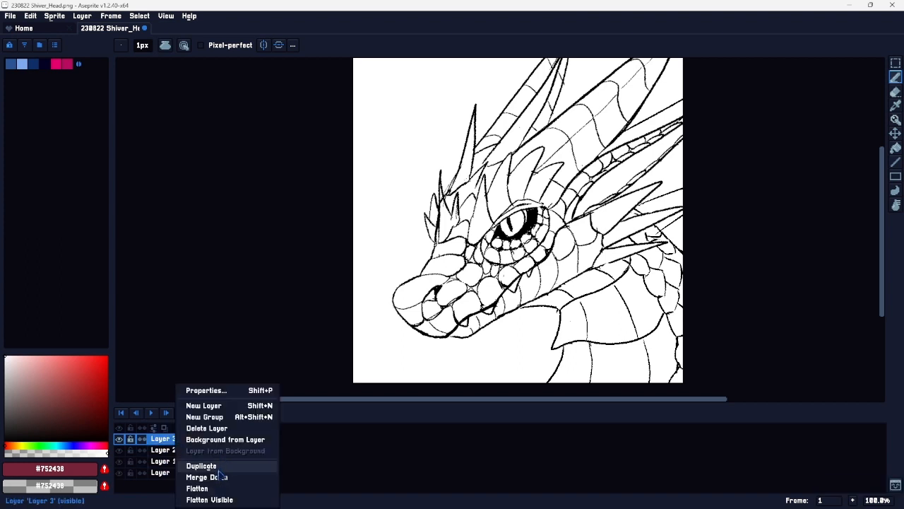
{"action": "left_click", "coordinate": [219, 428]}
{"action": "right_click", "coordinate": [173, 438]}
{"action": "left_click", "coordinate": [218, 428]}
{"action": "right_click", "coordinate": [173, 438]}
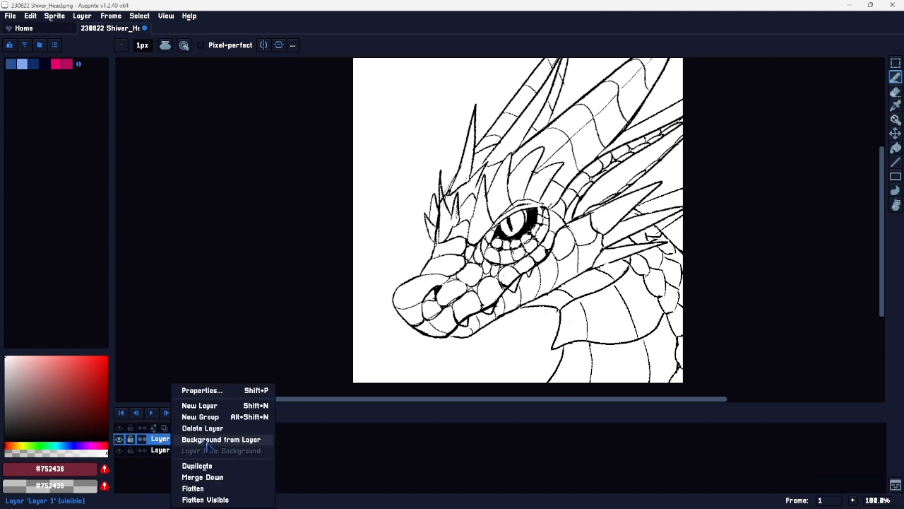
{"action": "left_click", "coordinate": [209, 429]}
{"action": "right_click", "coordinate": [176, 439]}
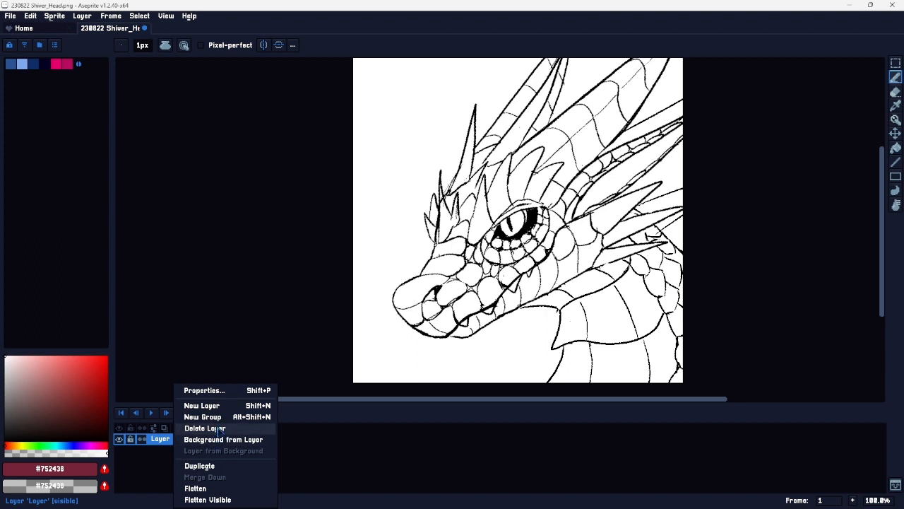
{"action": "left_click", "coordinate": [154, 479]}
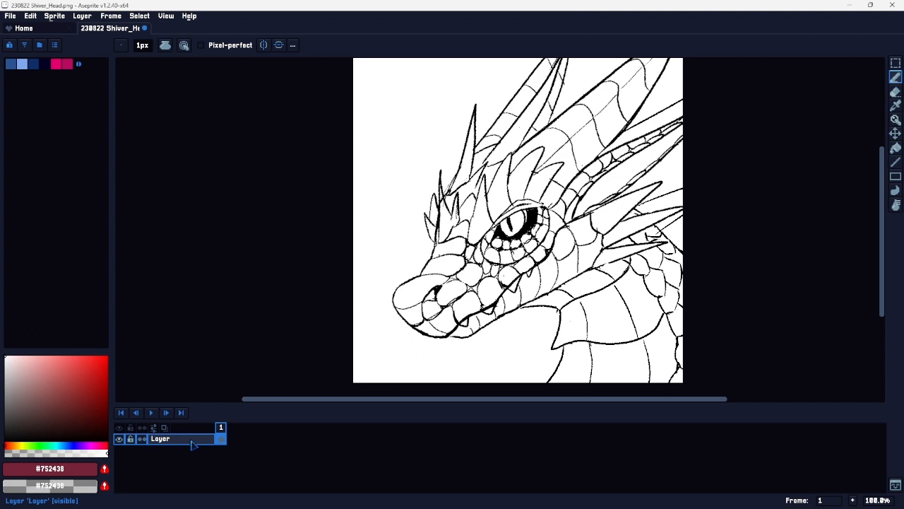
Step: Rename the line art layer as Sketch
{"action": "double_click", "coordinate": [187, 439]}
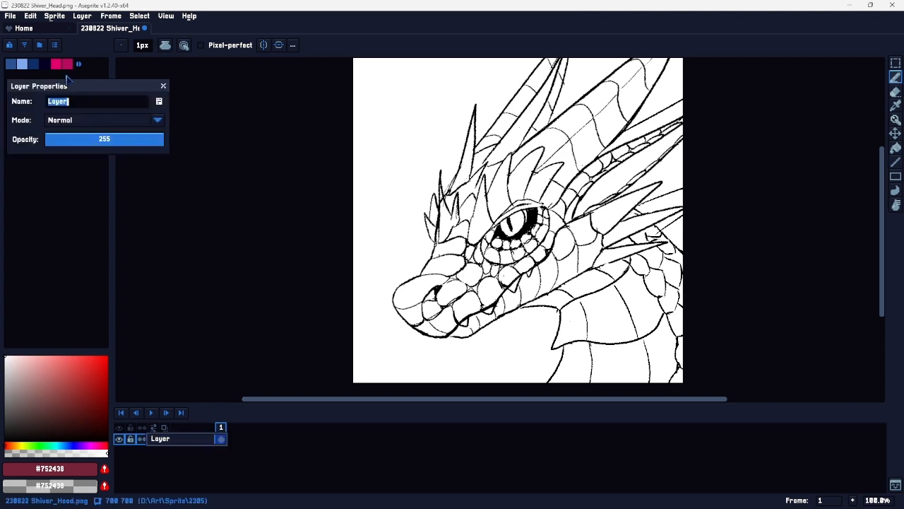
{"action": "left_click", "coordinate": [90, 103]}
{"action": "left_click_drag", "start_coordinate": [95, 105], "coordinate": [27, 106]}
{"action": "key", "text": "BackSpace"}
{"action": "type", "text": "Sketch"}
{"action": "key", "text": "Return"}
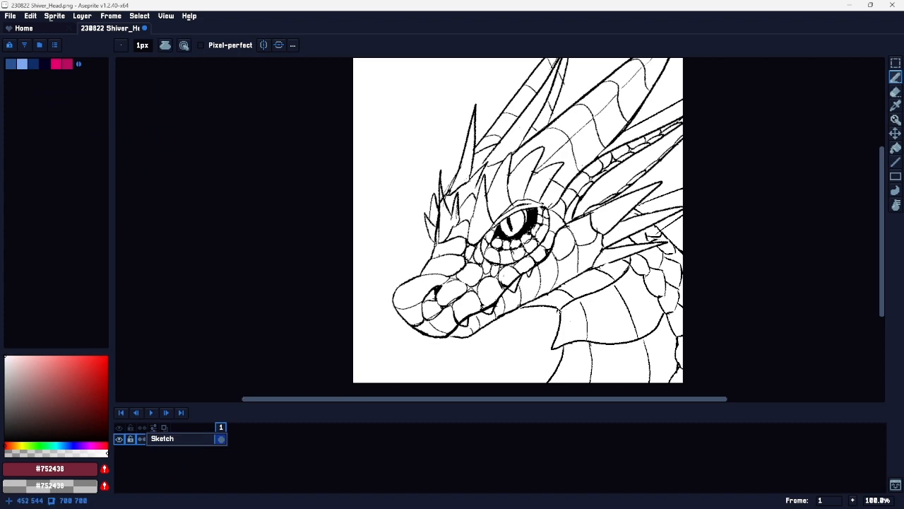
{"action": "scroll", "coordinate": [528, 280], "scroll_direction": "up", "scroll_amount": 1}
{"action": "scroll", "coordinate": [528, 281], "scroll_direction": "down", "scroll_amount": 1}
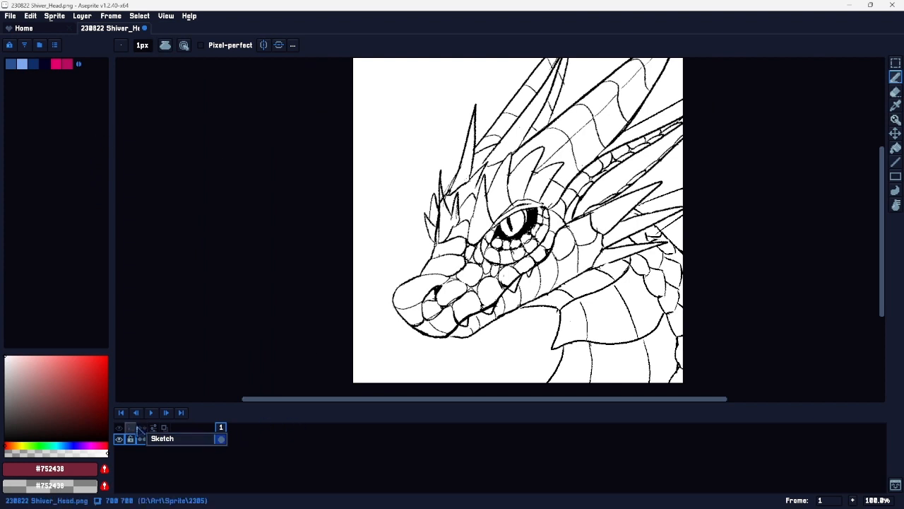
Step: Add a new layer above the Sketch layer and set its blend mode to Overlay
{"action": "key", "text": "shift+n"}
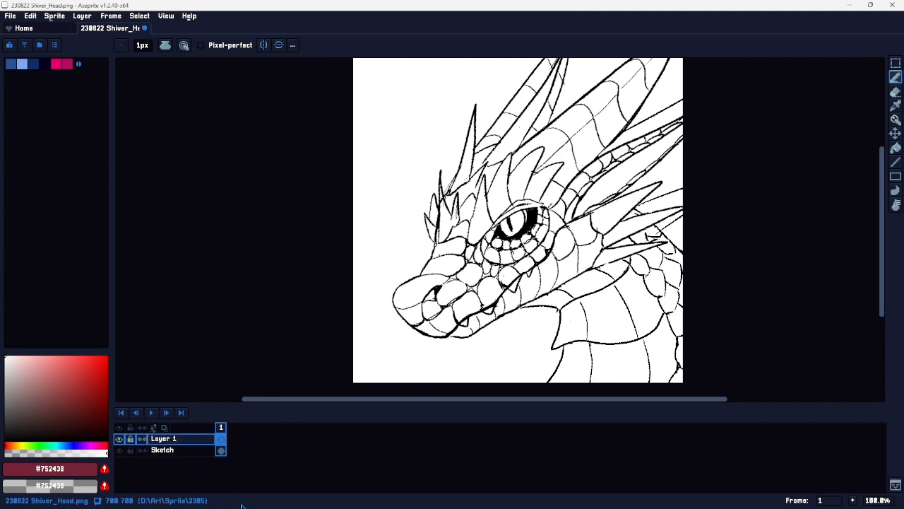
{"action": "right_click", "coordinate": [188, 442]}
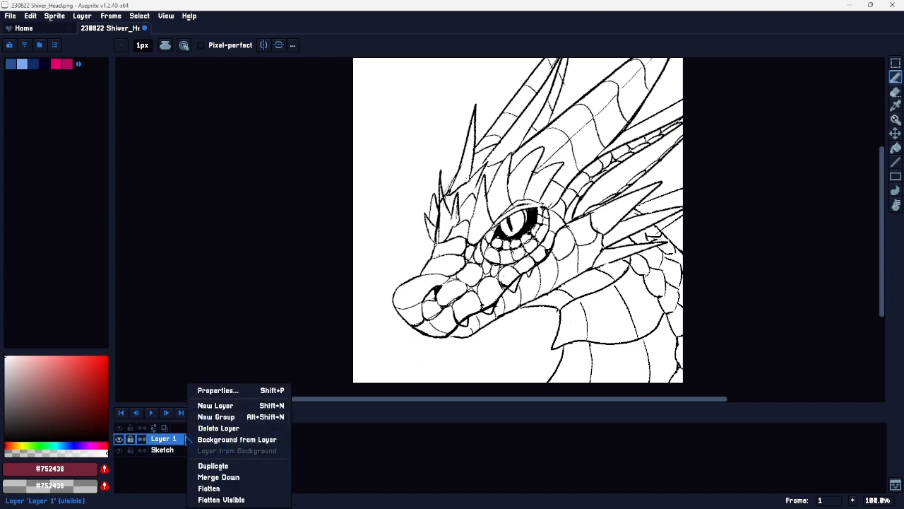
{"action": "left_click", "coordinate": [228, 392]}
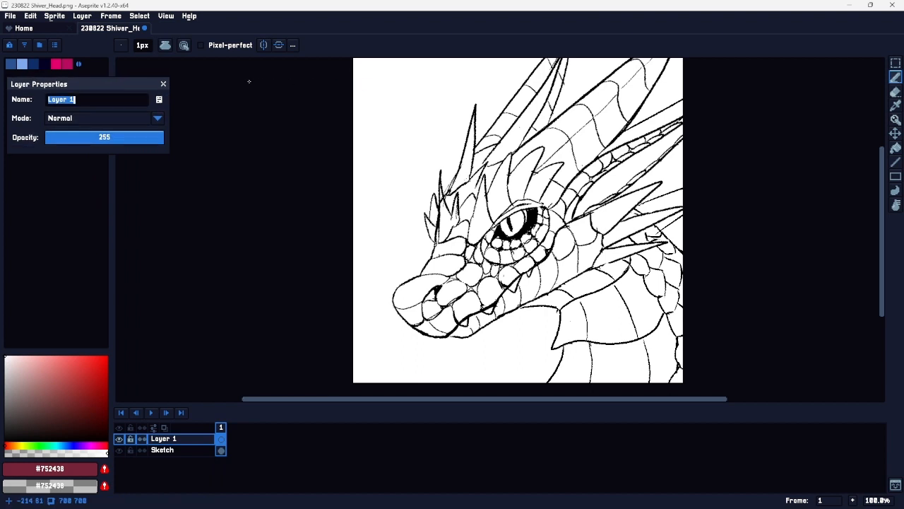
{"action": "left_click_drag", "start_coordinate": [117, 91], "coordinate": [253, 91]}
{"action": "left_click", "coordinate": [292, 126]}
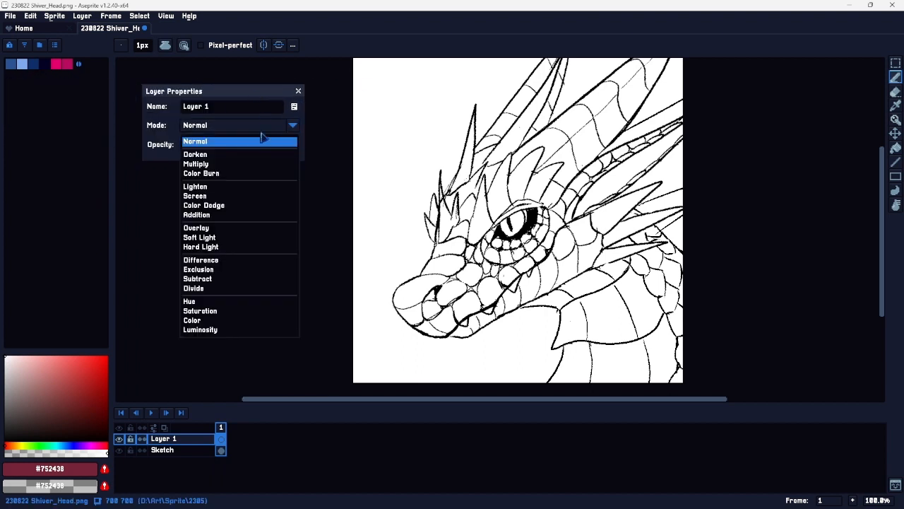
{"action": "left_click", "coordinate": [198, 188]}
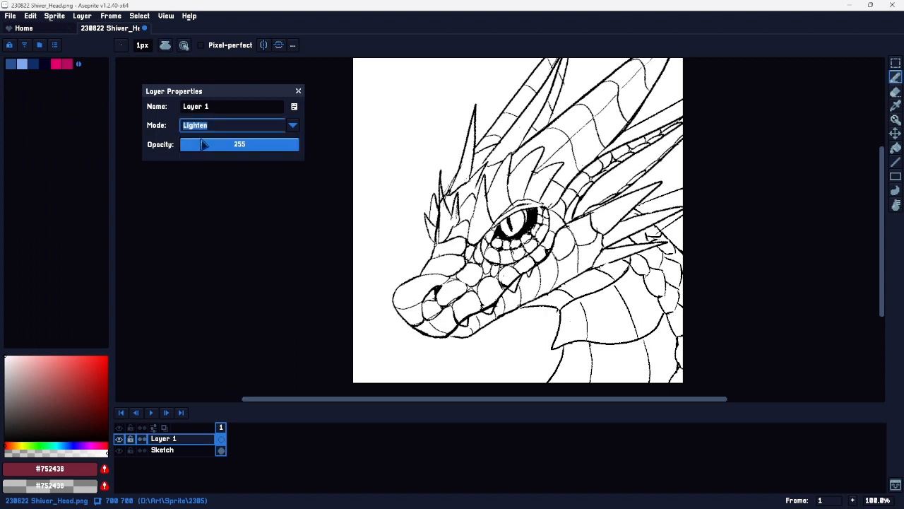
{"action": "left_click", "coordinate": [292, 126]}
{"action": "left_click", "coordinate": [199, 229]}
{"action": "left_click", "coordinate": [298, 91]}
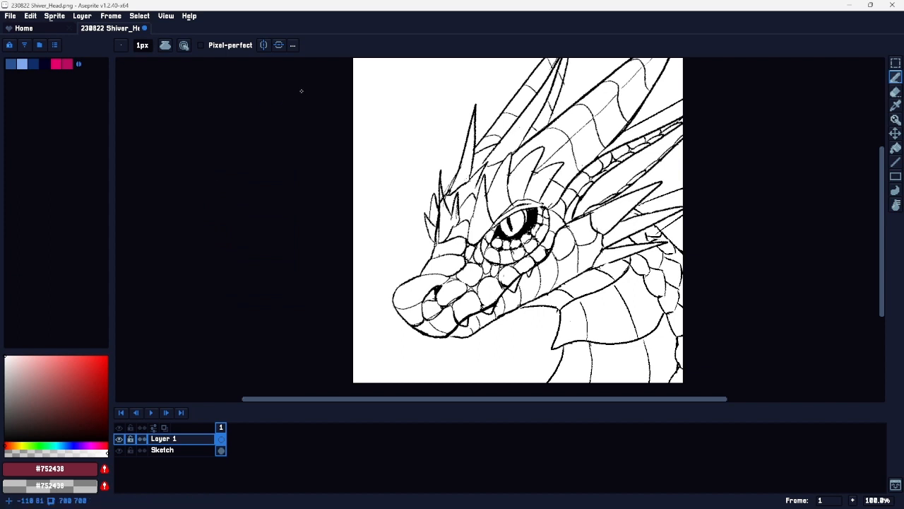
Step: Set the foreground color to fully saturated pure red, HSV 0°, 100, 100
{"action": "left_click", "coordinate": [69, 445]}
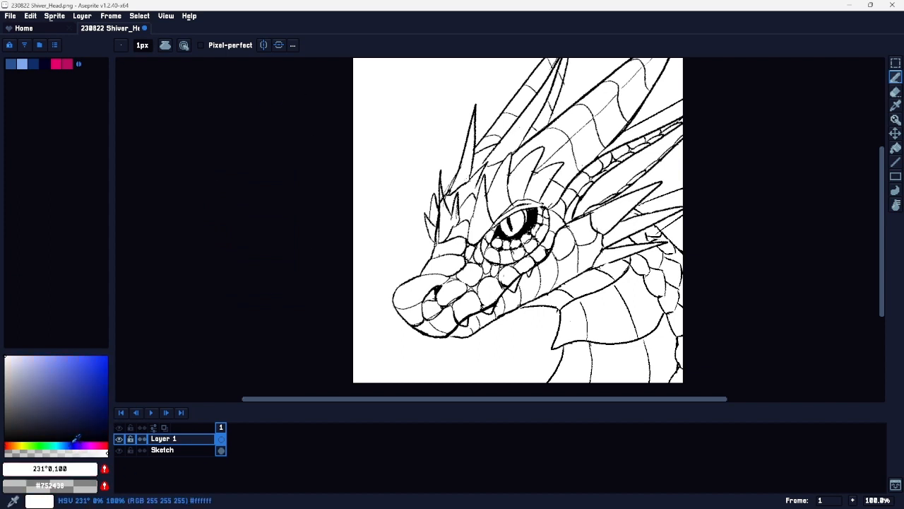
{"action": "left_click", "coordinate": [78, 364]}
{"action": "left_click_drag", "start_coordinate": [80, 361], "coordinate": [141, 332]}
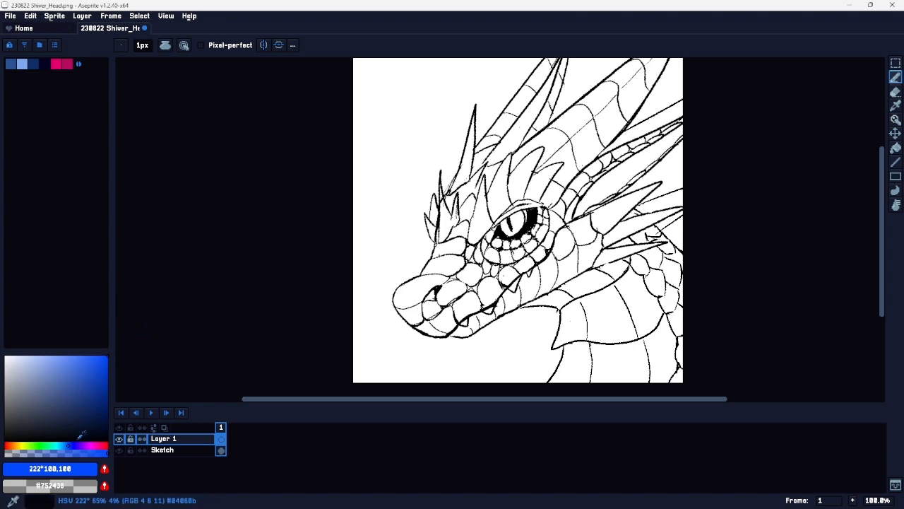
{"action": "left_click", "coordinate": [74, 445]}
{"action": "left_click_drag", "start_coordinate": [73, 445], "coordinate": [69, 445]}
{"action": "left_click", "coordinate": [5, 445]}
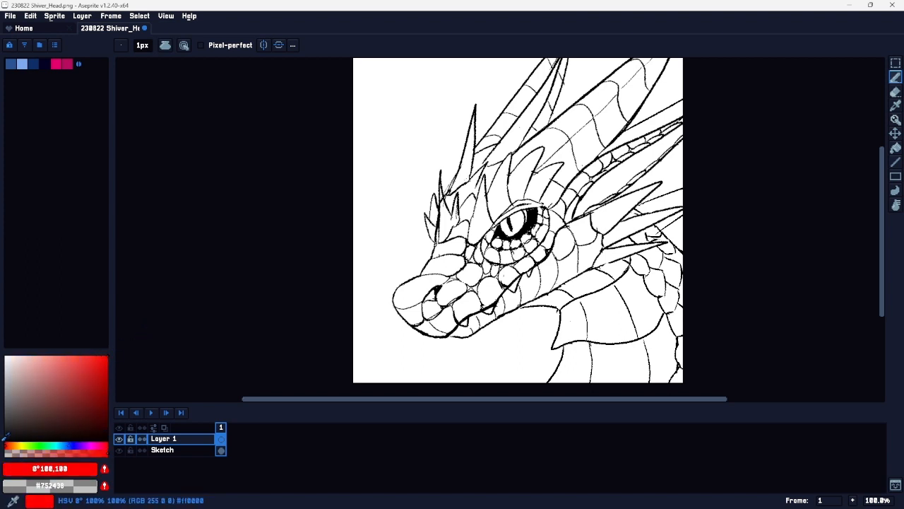
{"action": "left_click_drag", "start_coordinate": [107, 385], "coordinate": [140, 334]}
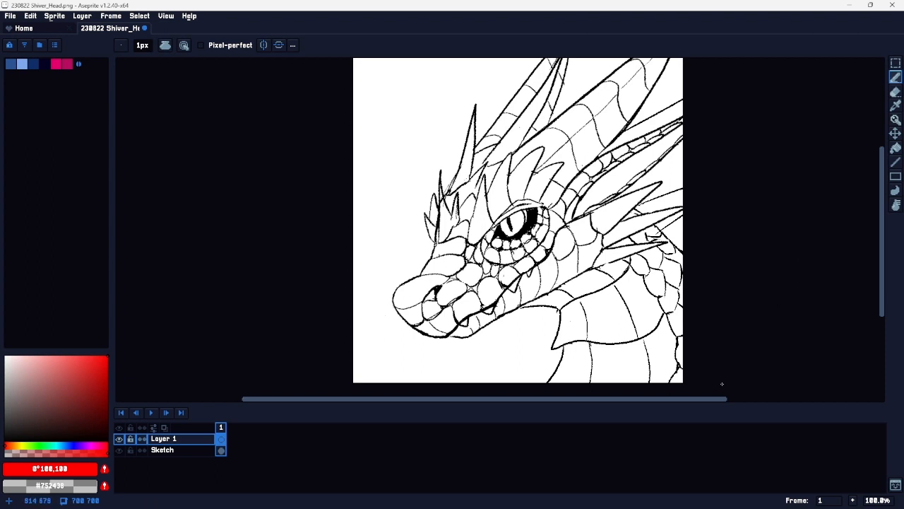
Step: Hide the Sketch layer, fill all of Layer 1 with red using the Paint Bucket, and show Sketch again
{"action": "left_click", "coordinate": [119, 450]}
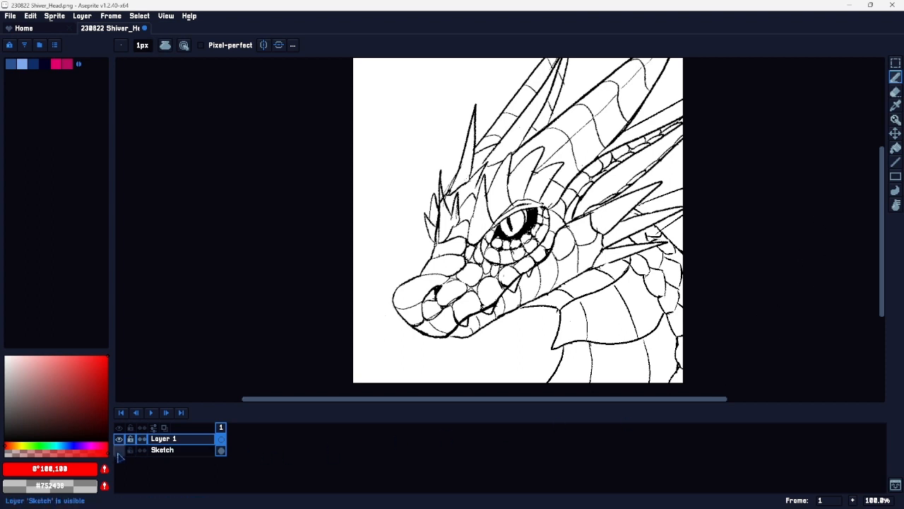
{"action": "left_click", "coordinate": [118, 450]}
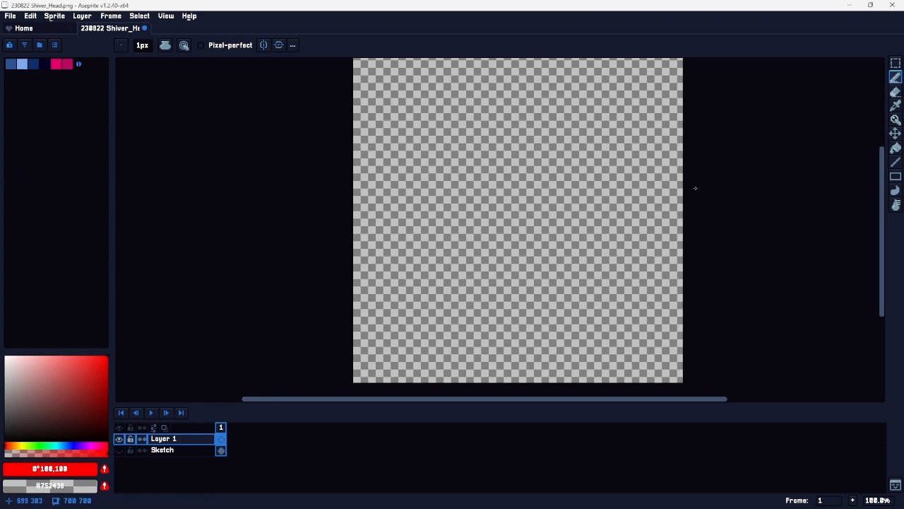
{"action": "left_click", "coordinate": [896, 148]}
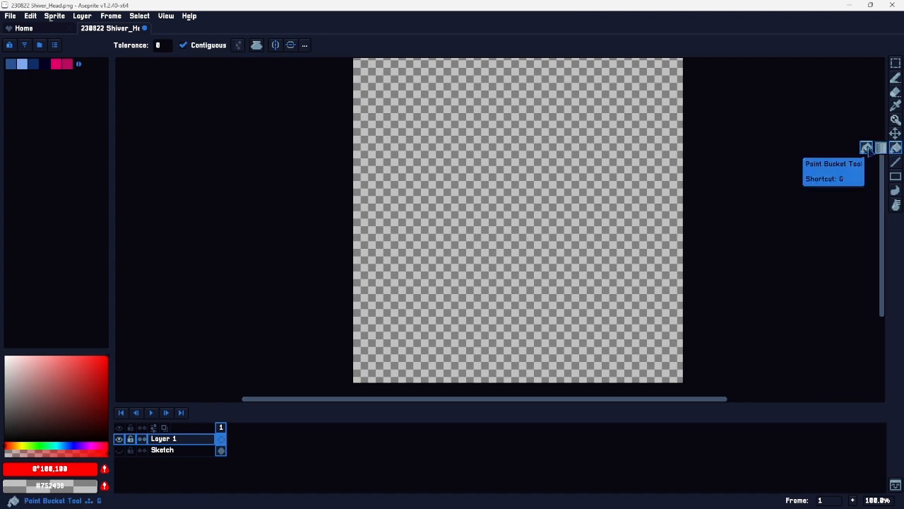
{"action": "left_click", "coordinate": [808, 203]}
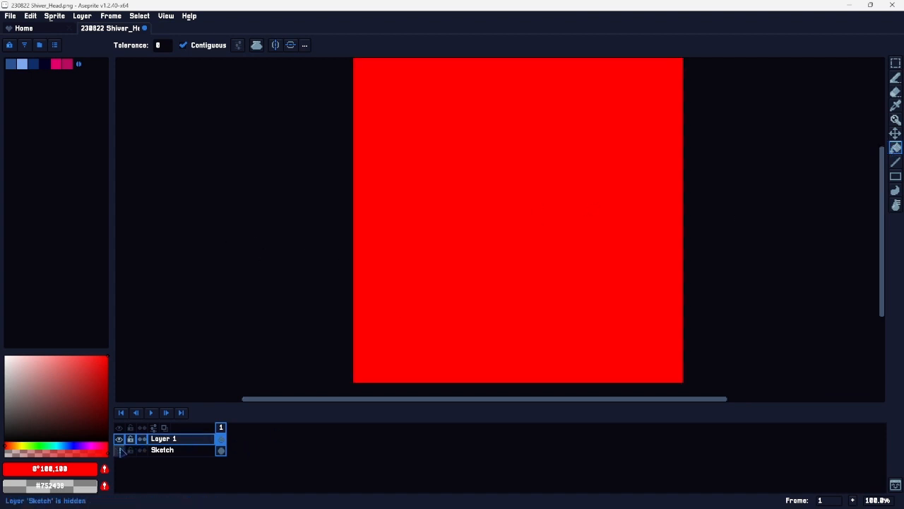
{"action": "key", "text": "ctrl+z"}
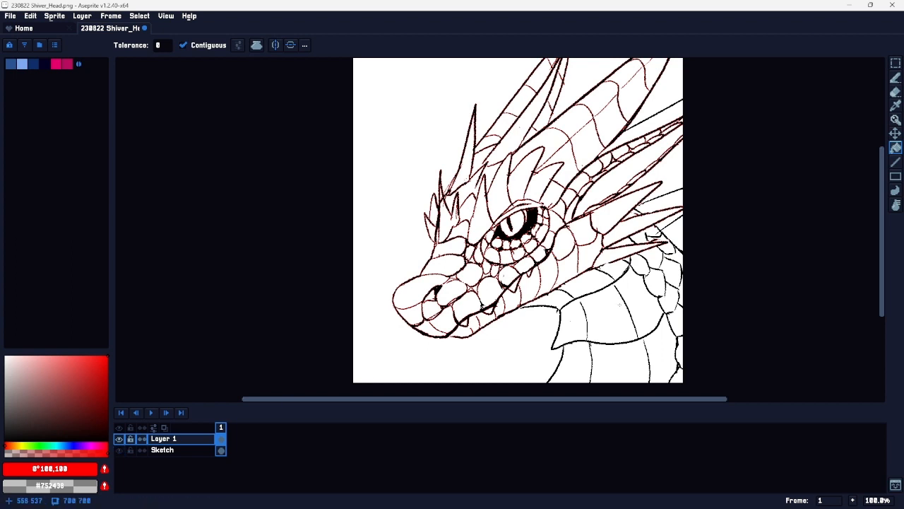
Step: Change the blend mode of Layer 1 to Lighten
{"action": "double_click", "coordinate": [185, 439]}
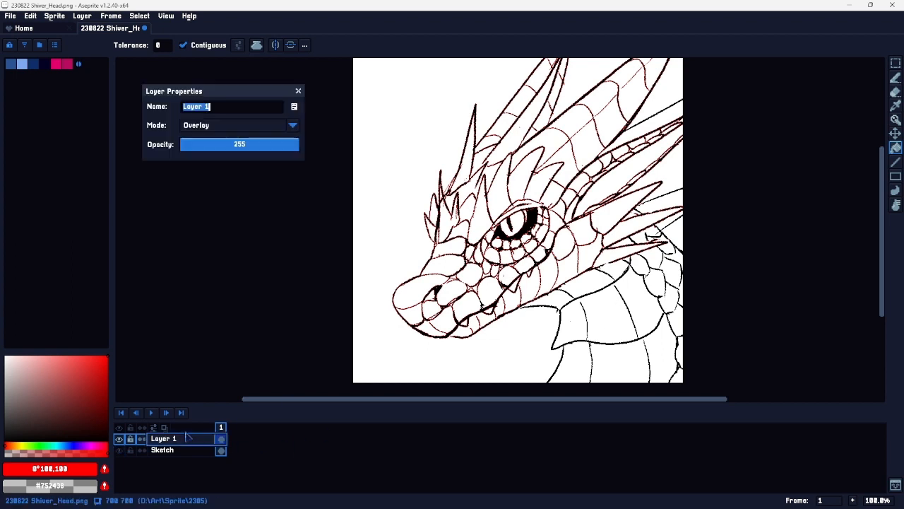
{"action": "left_click", "coordinate": [292, 125]}
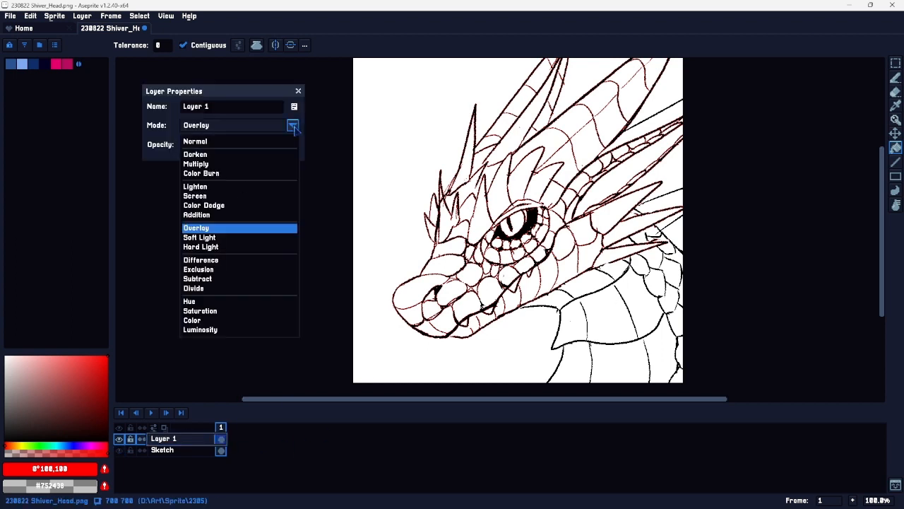
{"action": "left_click", "coordinate": [199, 186]}
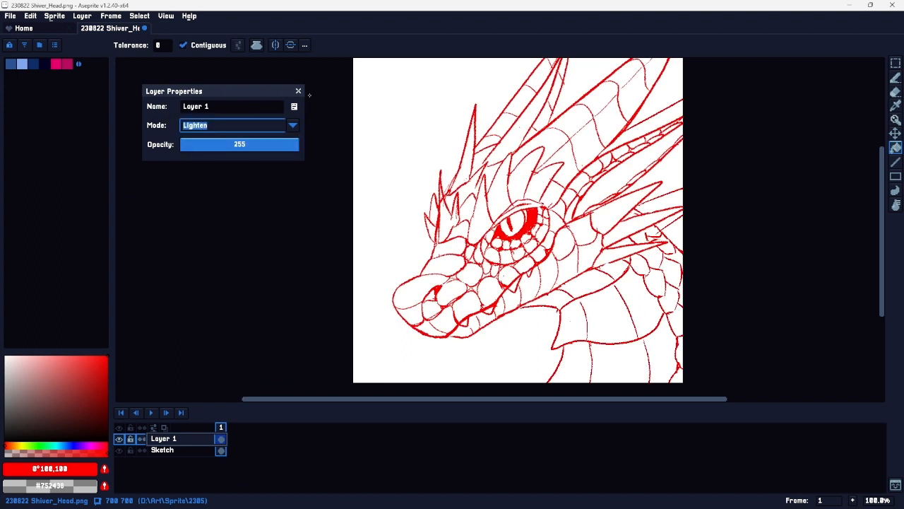
Step: Flatten Layer 1 and the Sketch layer into a single layer
{"action": "left_click", "coordinate": [296, 92]}
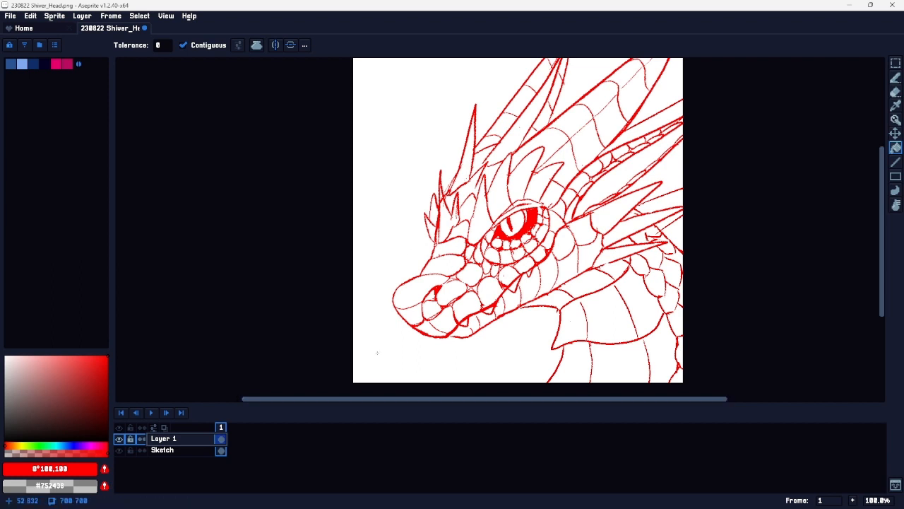
{"action": "left_click", "coordinate": [178, 450], "text": "shift"}
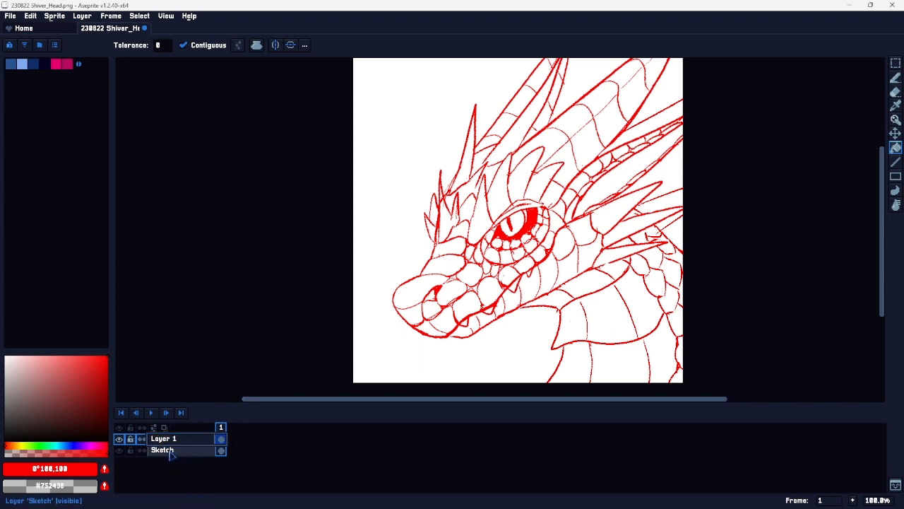
{"action": "left_click", "coordinate": [194, 440]}
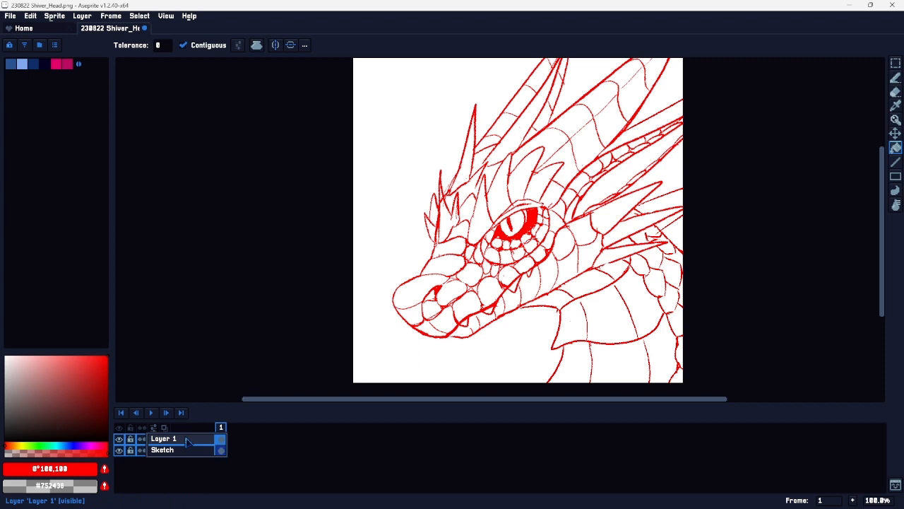
{"action": "left_click", "coordinate": [189, 450], "text": "shift"}
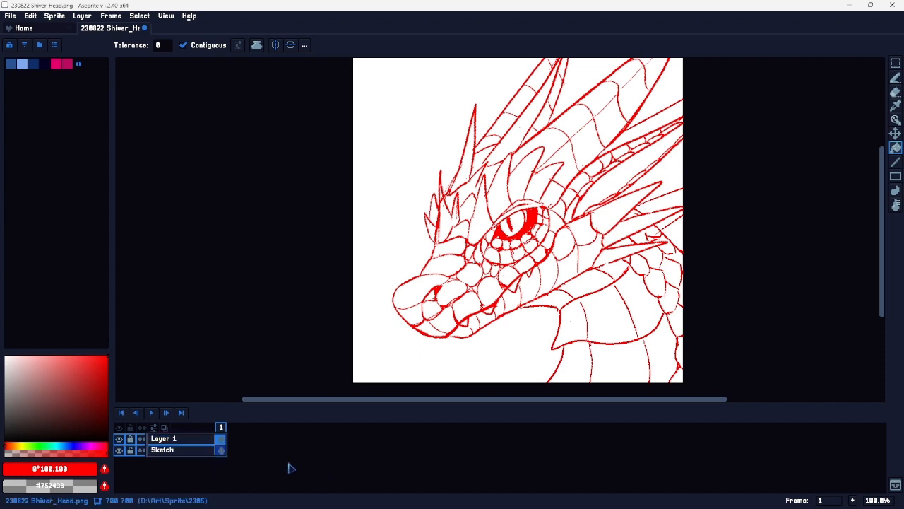
{"action": "left_click", "coordinate": [197, 439]}
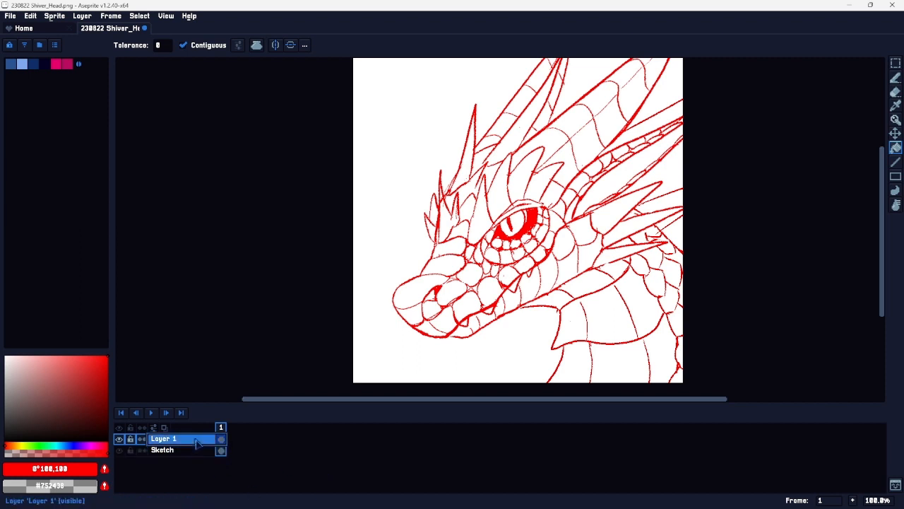
{"action": "left_click", "coordinate": [193, 456], "text": "shift"}
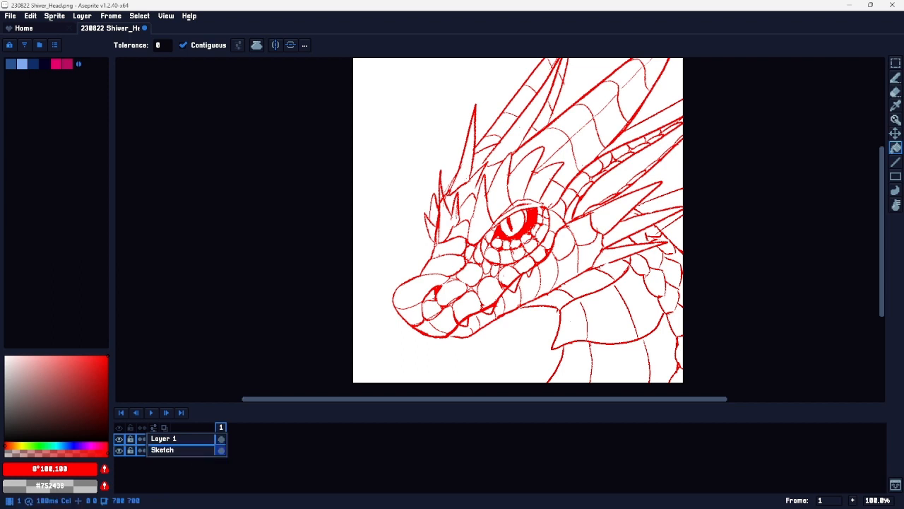
{"action": "right_click", "coordinate": [192, 450]}
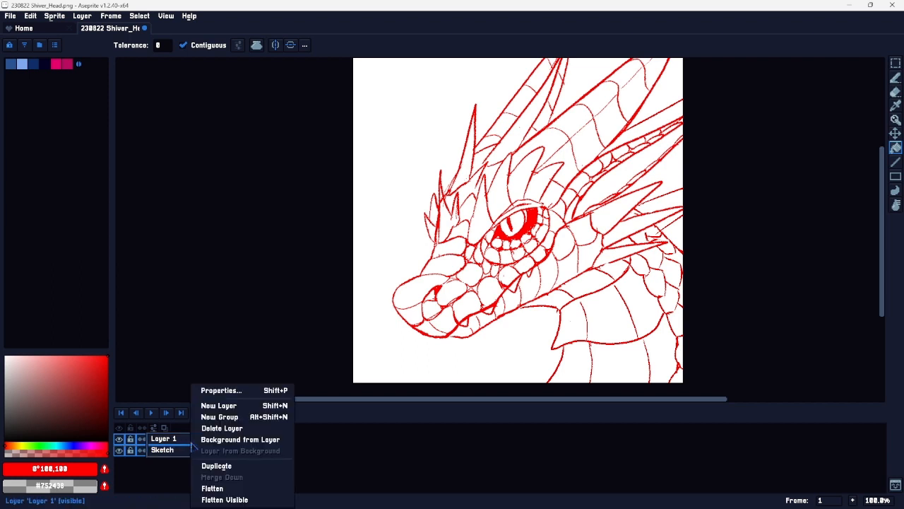
{"action": "left_click", "coordinate": [247, 489]}
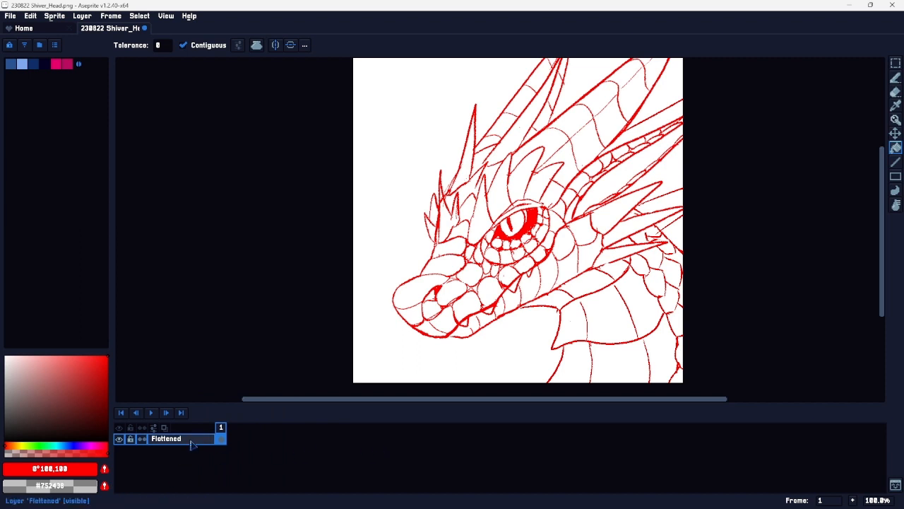
Step: Rename the flattened layer as Sketch
{"action": "double_click", "coordinate": [190, 444]}
{"action": "type", "text": "Sketch"}
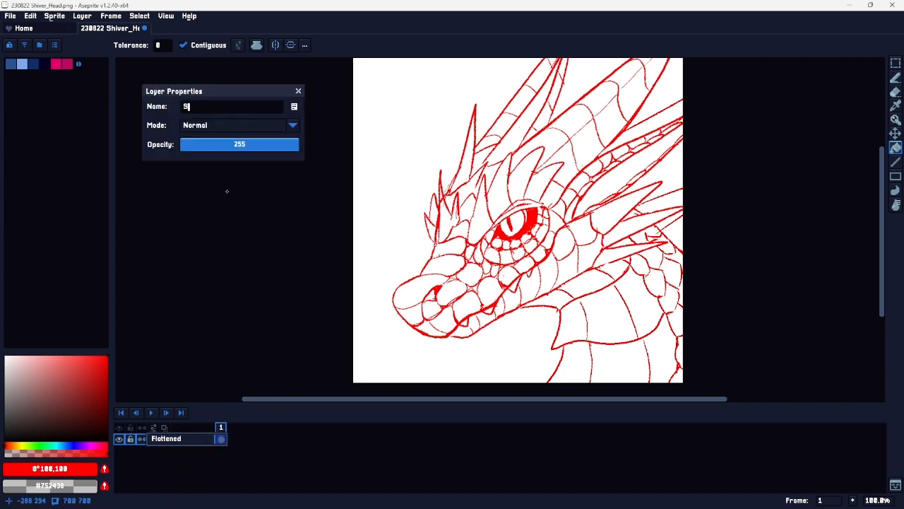
{"action": "key", "text": "Return"}
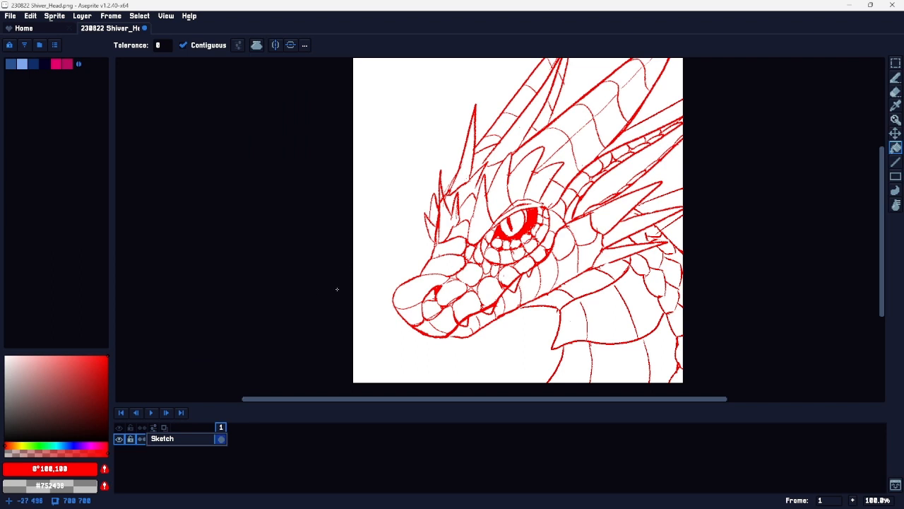
Step: Reduce the Sketch layer's opacity to 112
{"action": "double_click", "coordinate": [181, 440]}
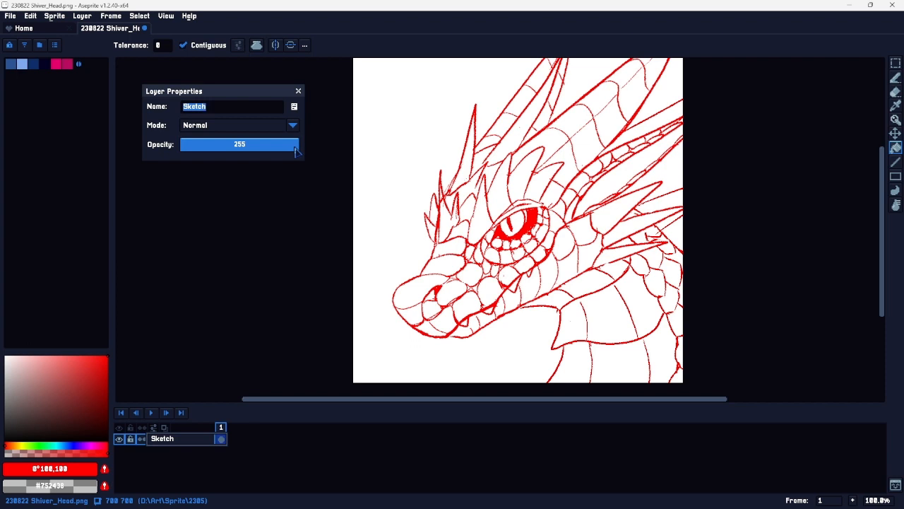
{"action": "left_click_drag", "start_coordinate": [243, 145], "coordinate": [231, 146]}
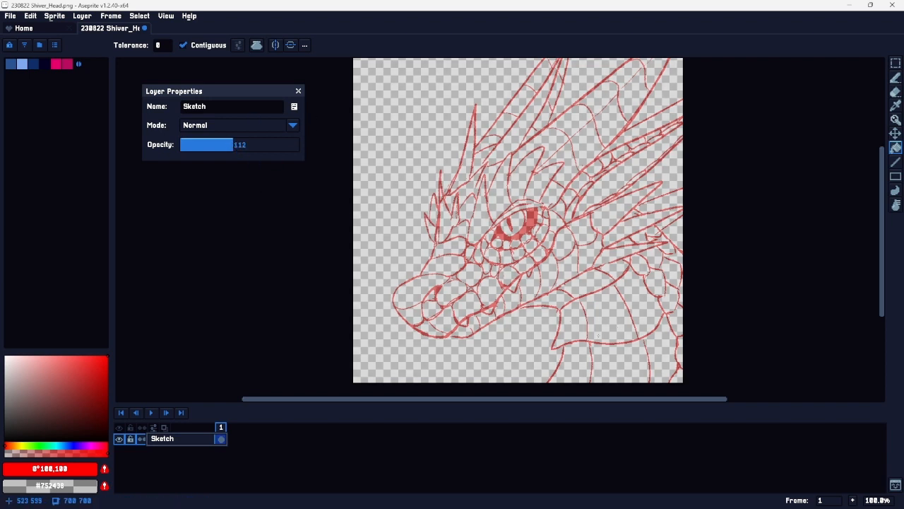
{"action": "left_click", "coordinate": [298, 90]}
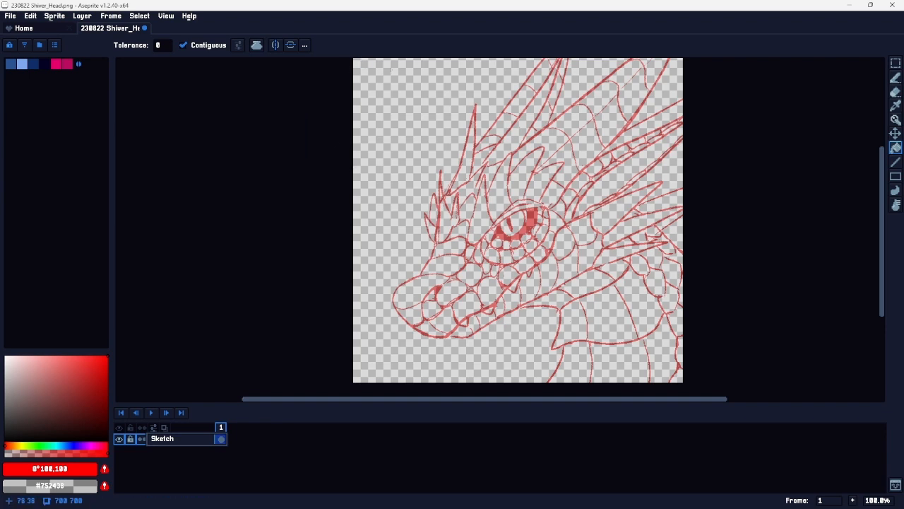
Step: Add a new layer and move it beneath the Sketch layer, toggling Sketch's visibility to check the canvas behind it
{"action": "left_click_drag", "start_coordinate": [546, 115], "coordinate": [539, 164]}
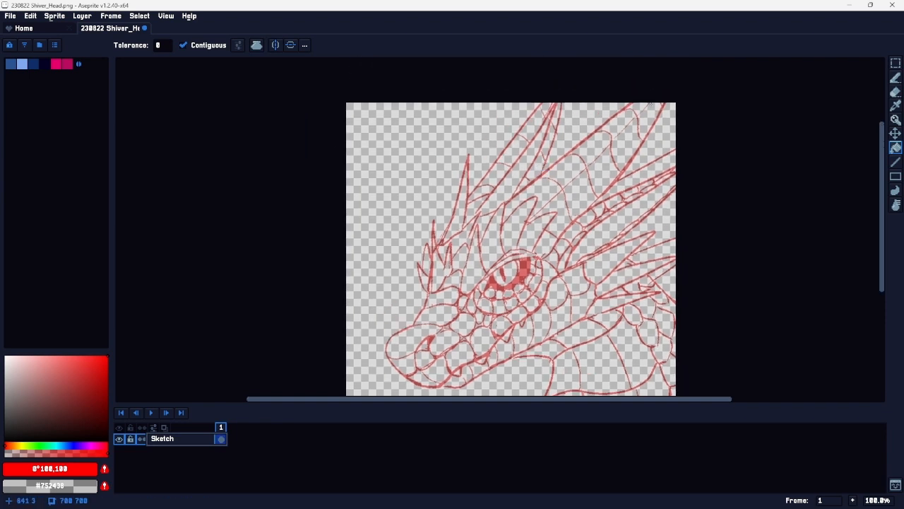
{"action": "scroll", "coordinate": [424, 141], "scroll_direction": "down", "scroll_amount": 5}
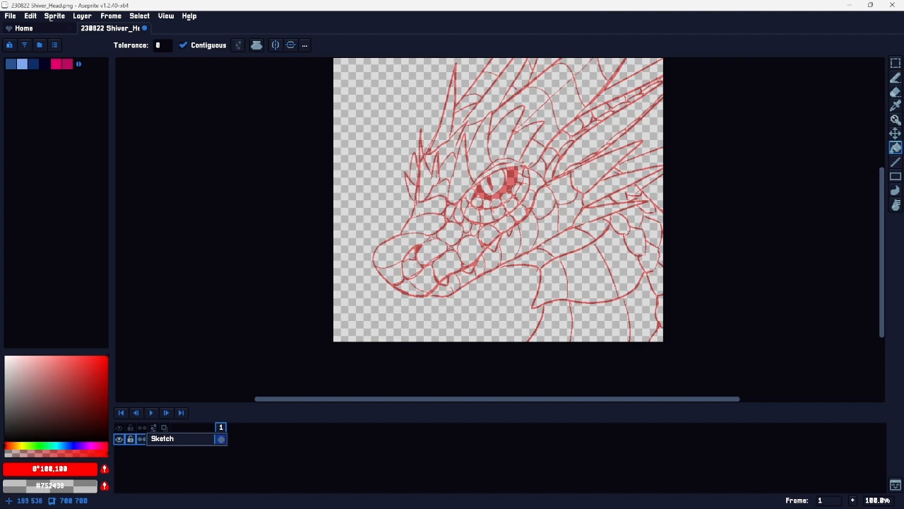
{"action": "scroll", "coordinate": [525, 298], "scroll_direction": "up", "scroll_amount": 3}
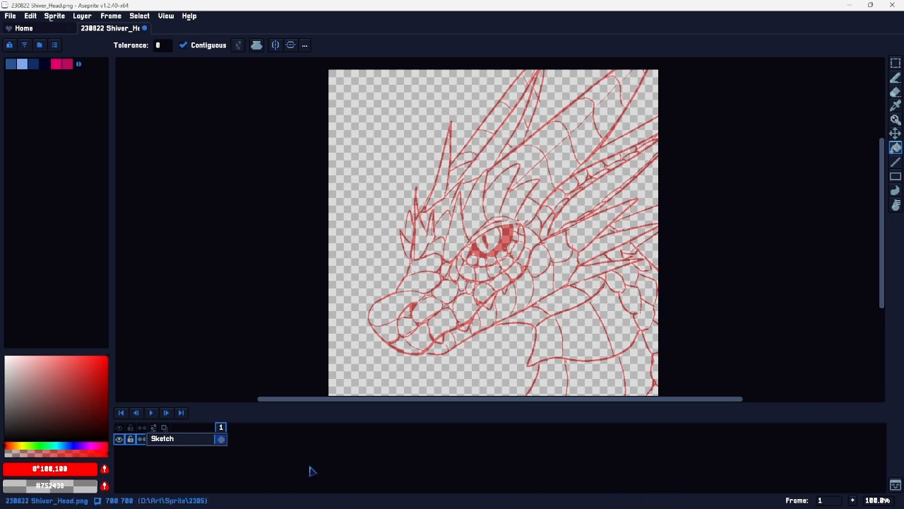
{"action": "key", "text": "shift+n"}
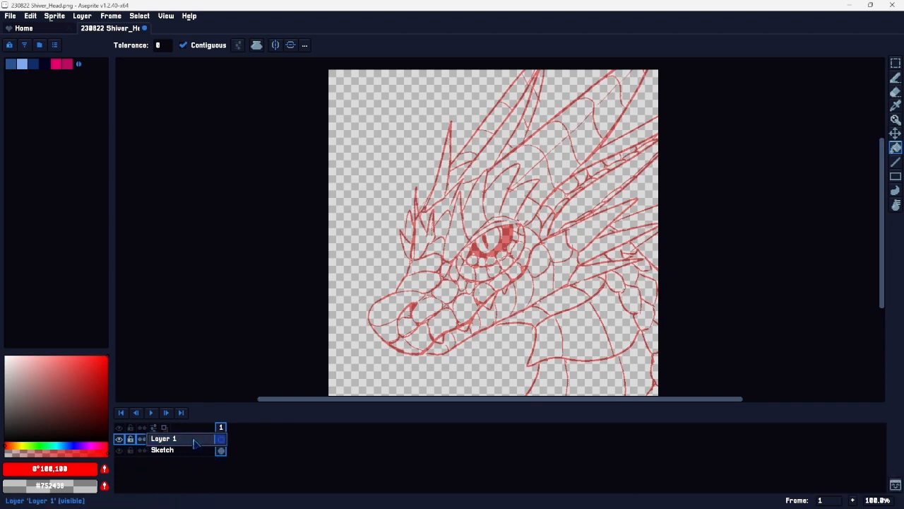
{"action": "left_click_drag", "start_coordinate": [194, 442], "coordinate": [201, 468]}
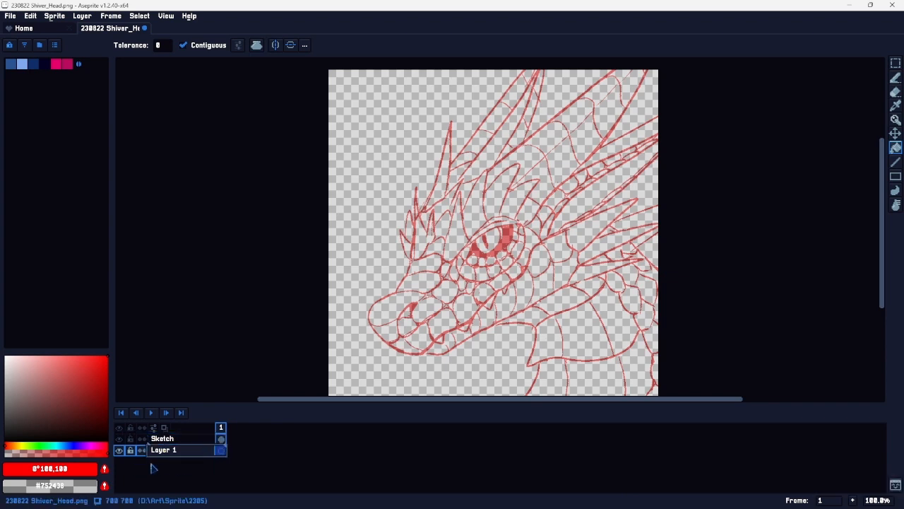
{"action": "left_click", "coordinate": [119, 439]}
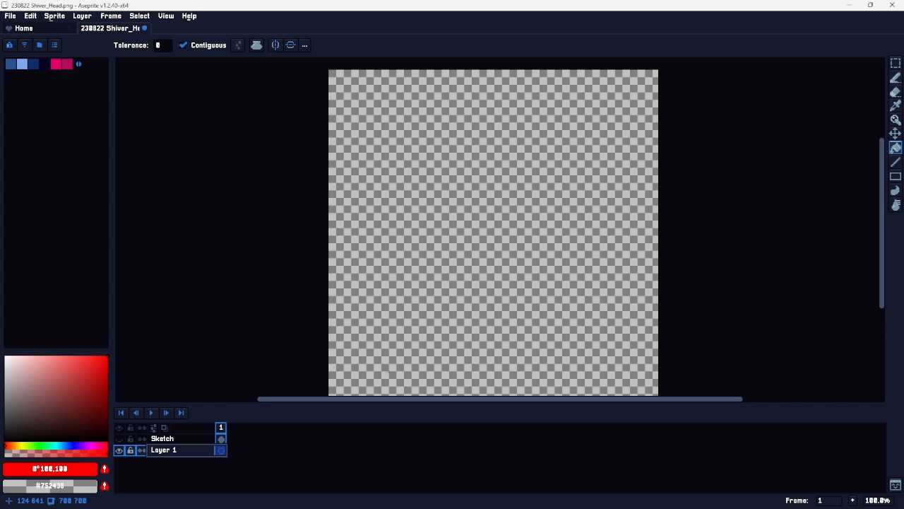
{"action": "left_click", "coordinate": [118, 438]}
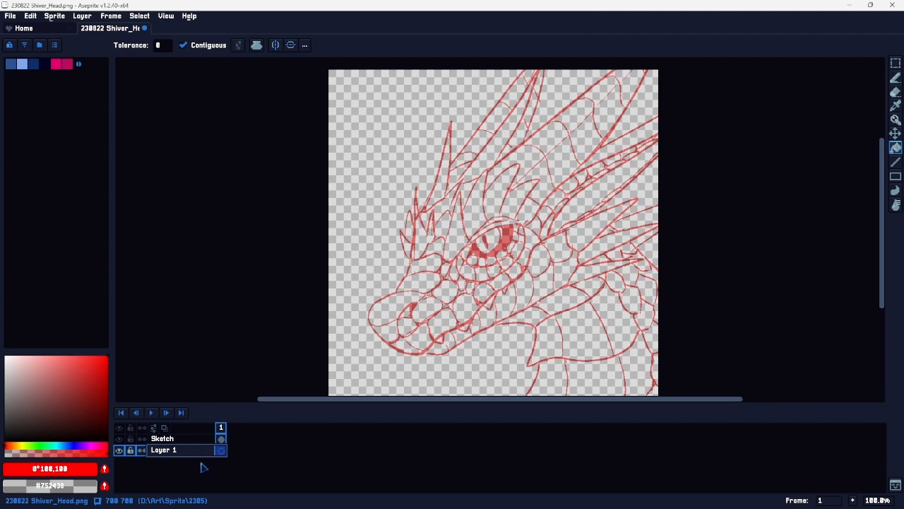
Step: Add two more empty layers between Layer 1 and the Sketch layer
{"action": "key", "text": "shift+n"}
{"action": "key", "text": "shift+n"}
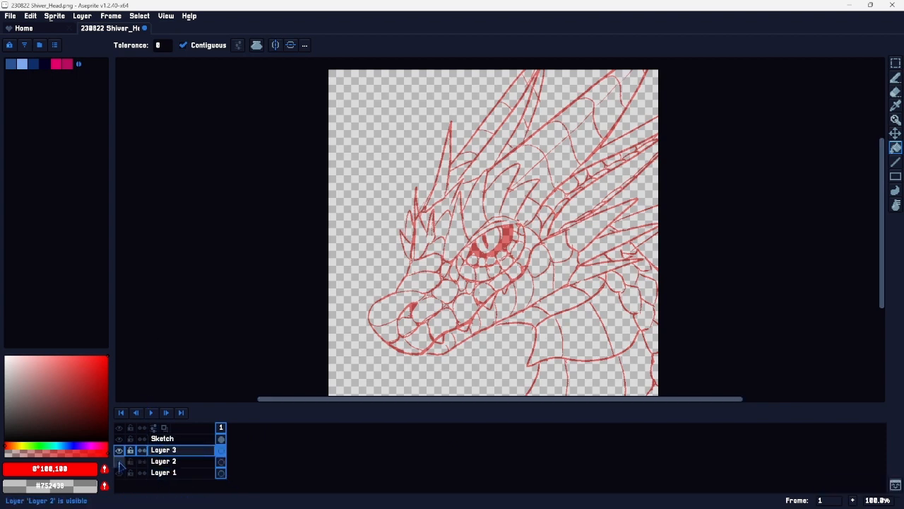
{"action": "left_click", "coordinate": [119, 438]}
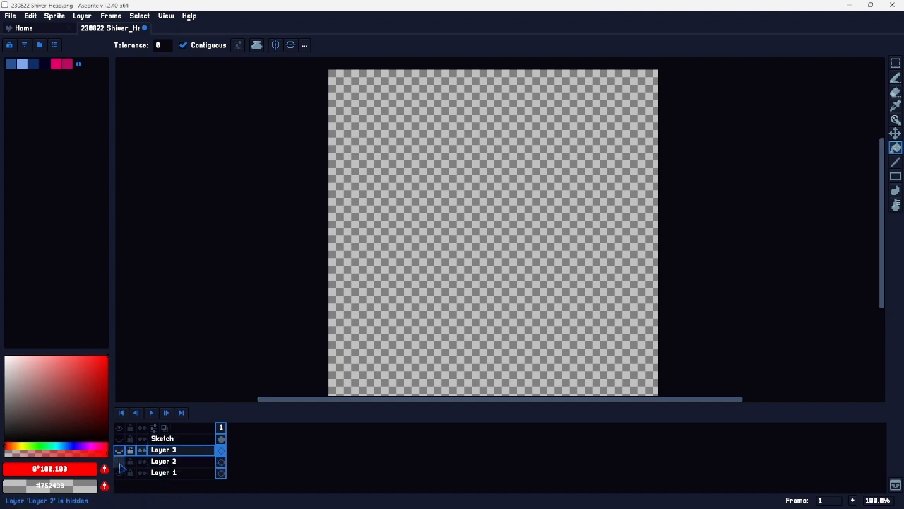
{"action": "left_click", "coordinate": [119, 438]}
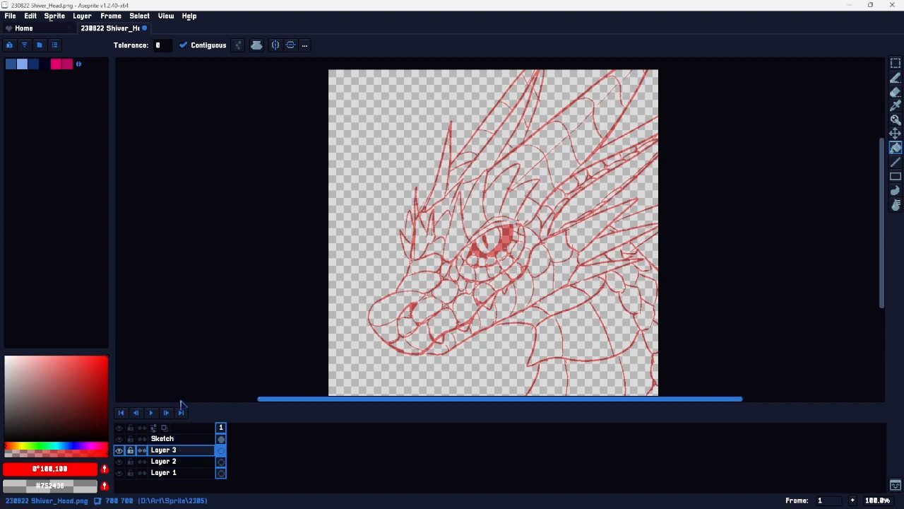
Step: Hide every layer except Layer 1 and fill Layer 1 with white, HSV 0°, 0, 100, using the Paint Bucket
{"action": "left_click", "coordinate": [121, 475], "text": "alt"}
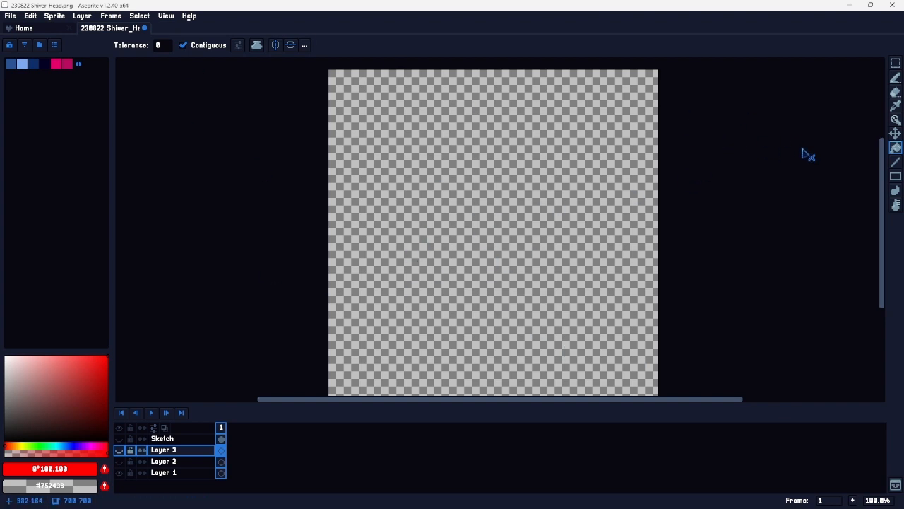
{"action": "left_click", "coordinate": [896, 148]}
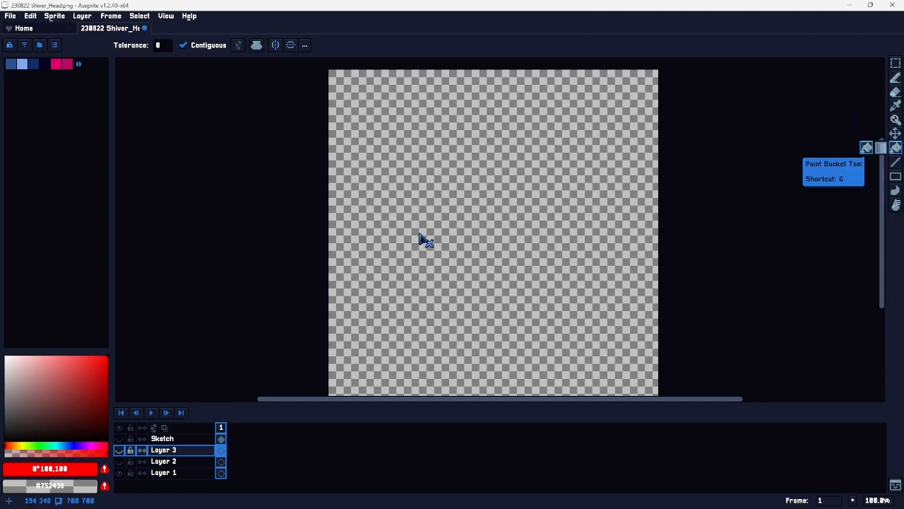
{"action": "left_click_drag", "start_coordinate": [51, 354], "coordinate": [6, 332]}
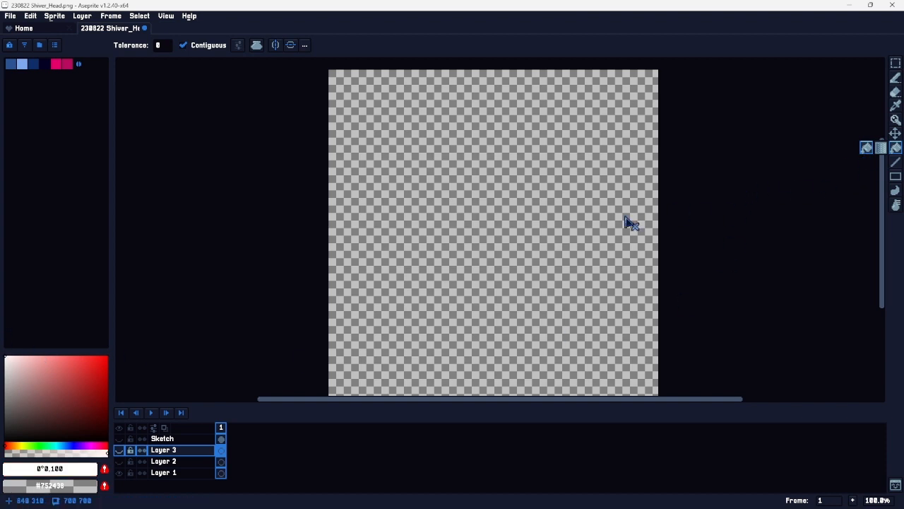
{"action": "left_click", "coordinate": [501, 238]}
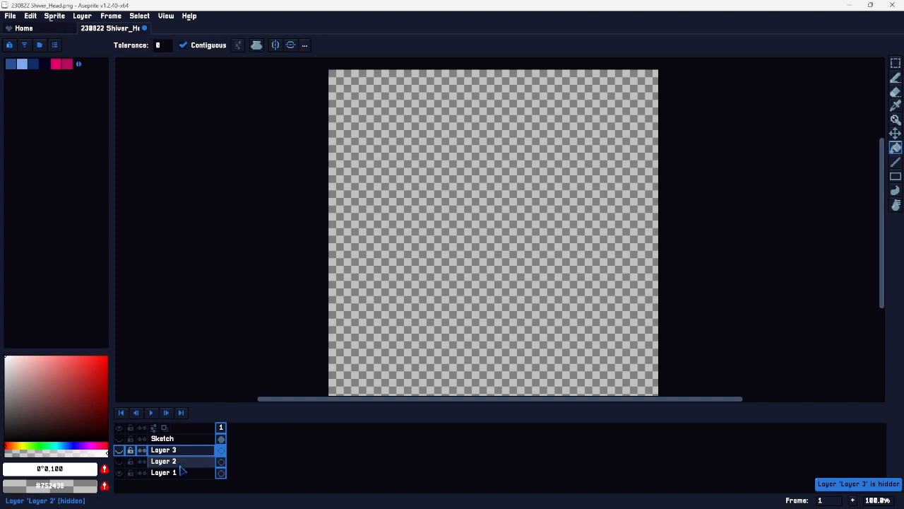
{"action": "left_click", "coordinate": [153, 473]}
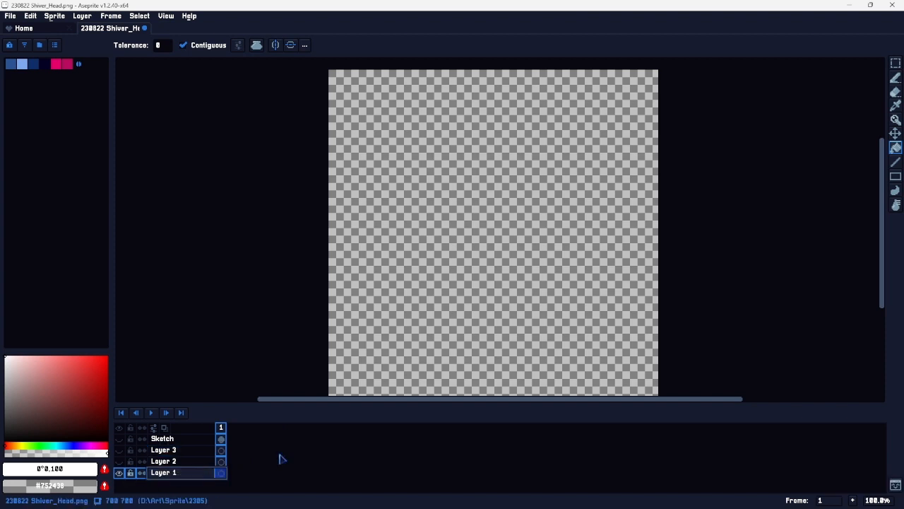
{"action": "left_click", "coordinate": [445, 242]}
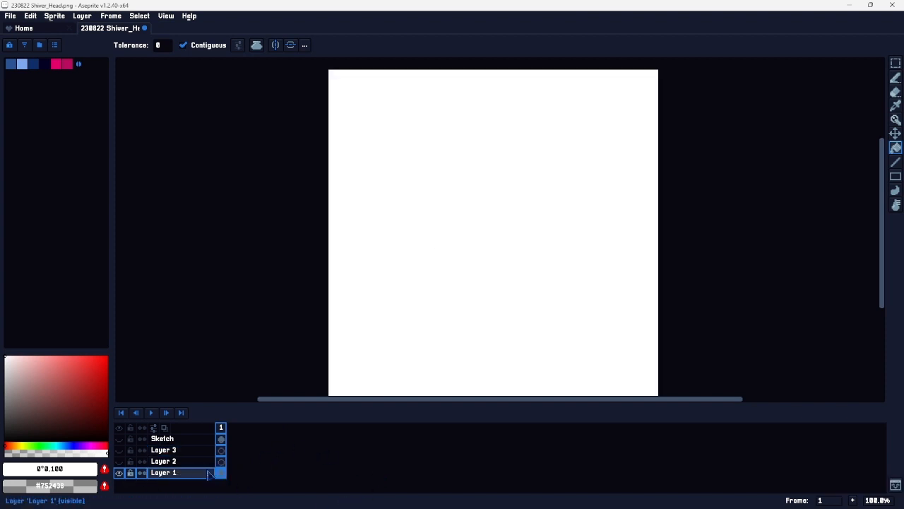
Step: Rename the white-filled Layer 1 as Background
{"action": "double_click", "coordinate": [188, 479]}
{"action": "type", "text": "Background"}
{"action": "key", "text": "Return"}
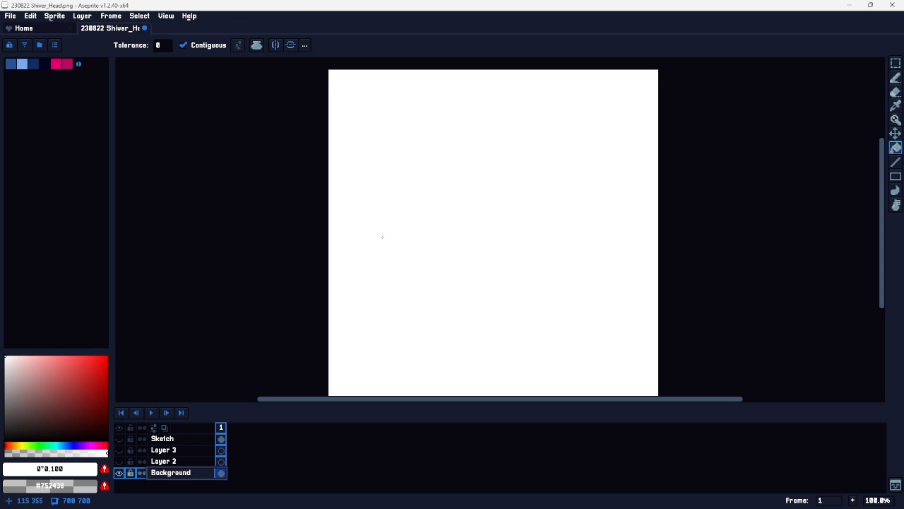
Step: Show the Sketch layer and move Layer 3 and Layer 2 above it in the layer stack
{"action": "left_click", "coordinate": [119, 437]}
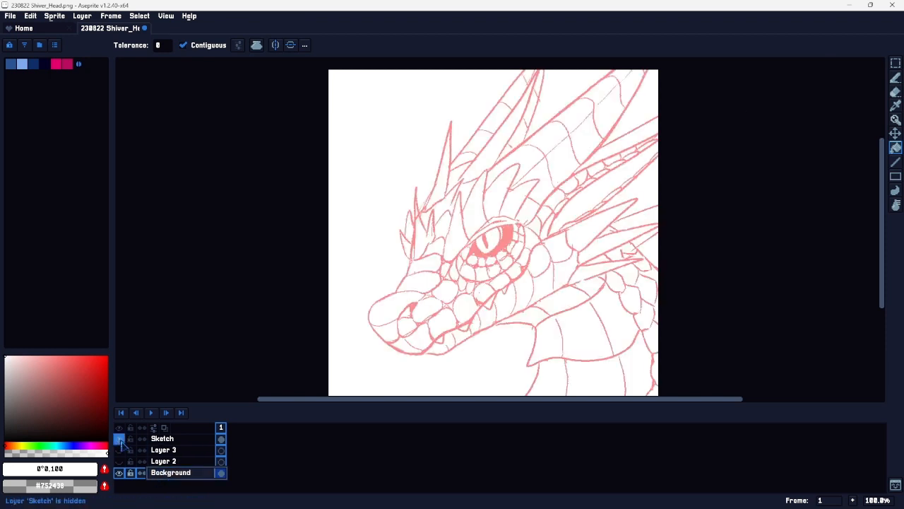
{"action": "mouse_move", "coordinate": [180, 454]}
{"action": "left_mouse_down"}
{"action": "mouse_move", "coordinate": [204, 457]}
{"action": "mouse_move", "coordinate": [207, 436]}
{"action": "left_mouse_up"}
{"action": "left_click", "coordinate": [188, 460]}
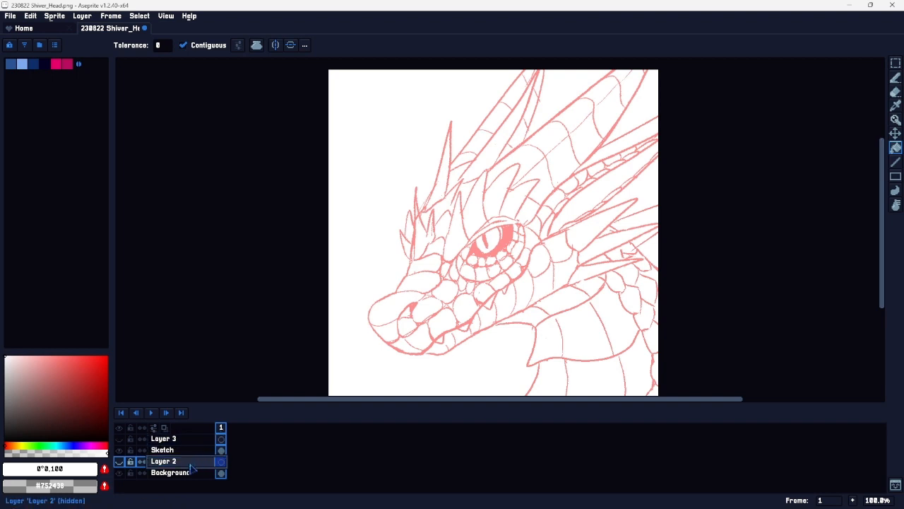
{"action": "left_click_drag", "start_coordinate": [190, 472], "coordinate": [189, 452]}
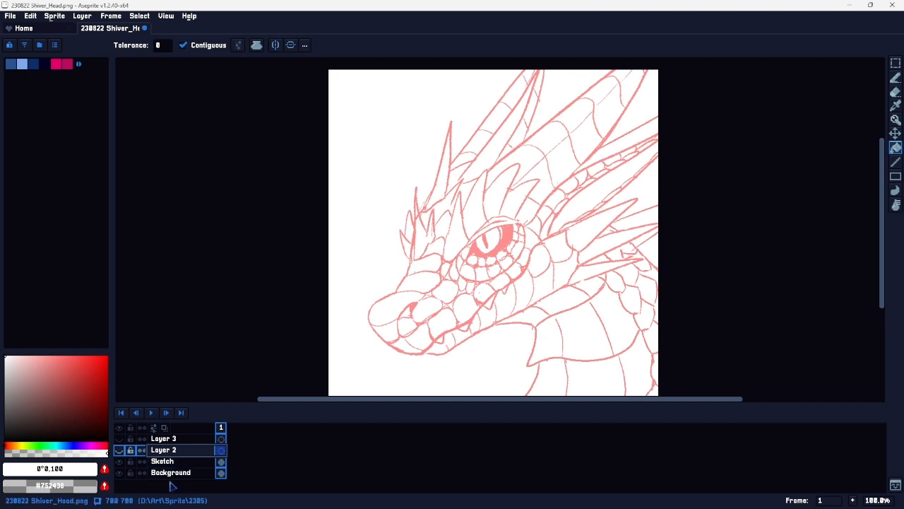
Step: Lock the Background and Sketch layers against editing
{"action": "left_click", "coordinate": [130, 472]}
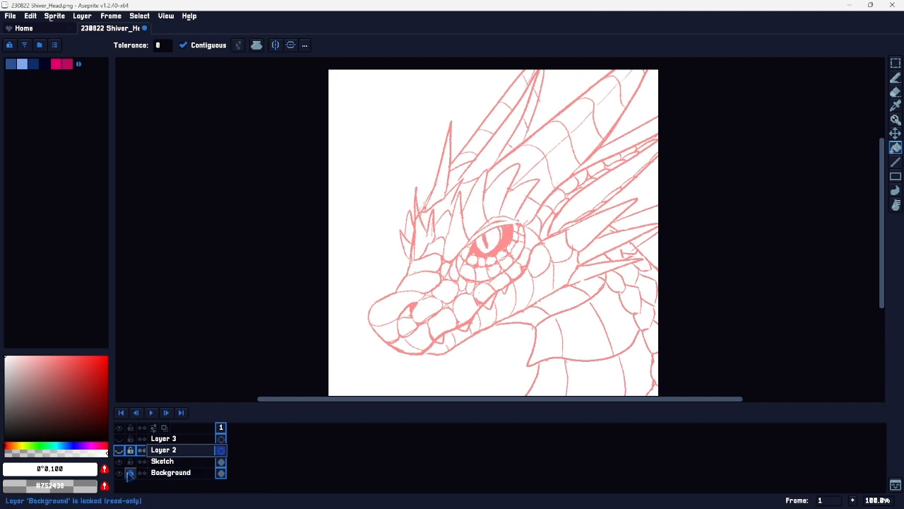
{"action": "left_click", "coordinate": [130, 461]}
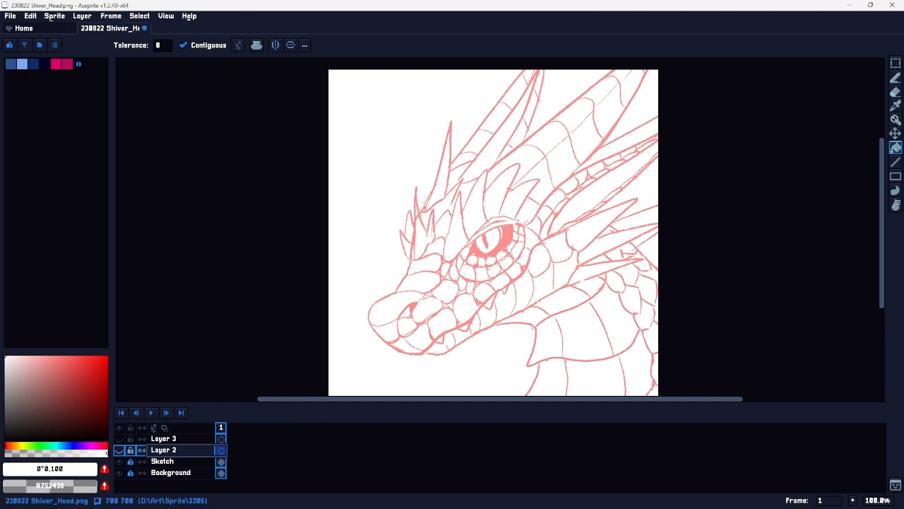
{"action": "left_click", "coordinate": [31, 16]}
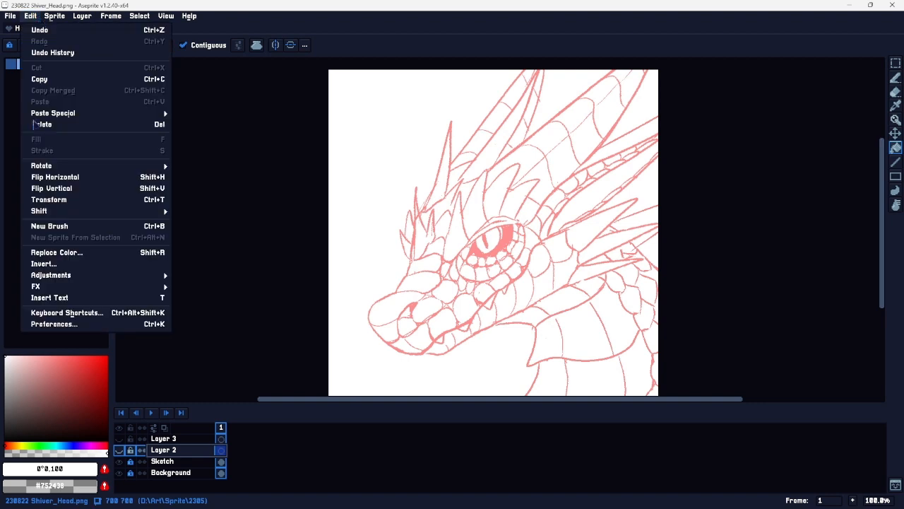
{"action": "left_click", "coordinate": [61, 325]}
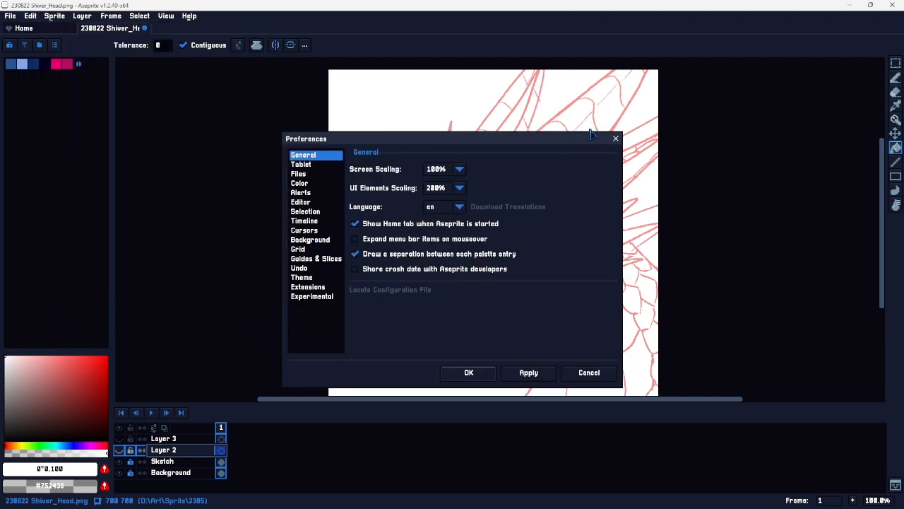
{"action": "left_click", "coordinate": [616, 139]}
Step: Look through the available interface themes in the preferences and confirm Wild Night Blue BT as the theme
{"action": "left_click", "coordinate": [31, 16]}
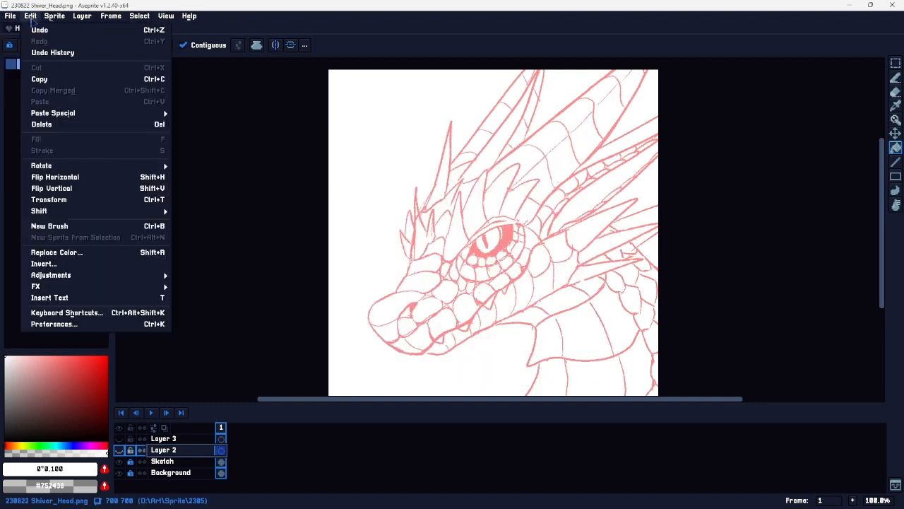
{"action": "left_click", "coordinate": [69, 324]}
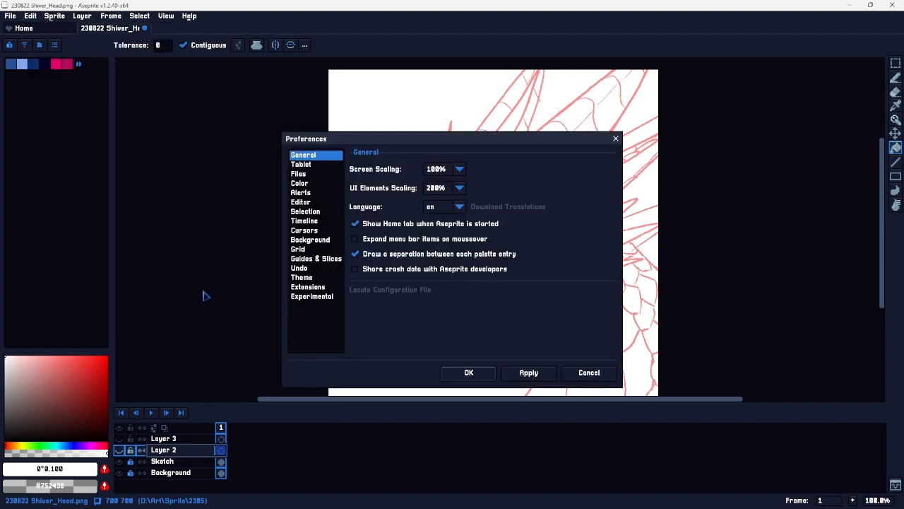
{"action": "left_click", "coordinate": [300, 278]}
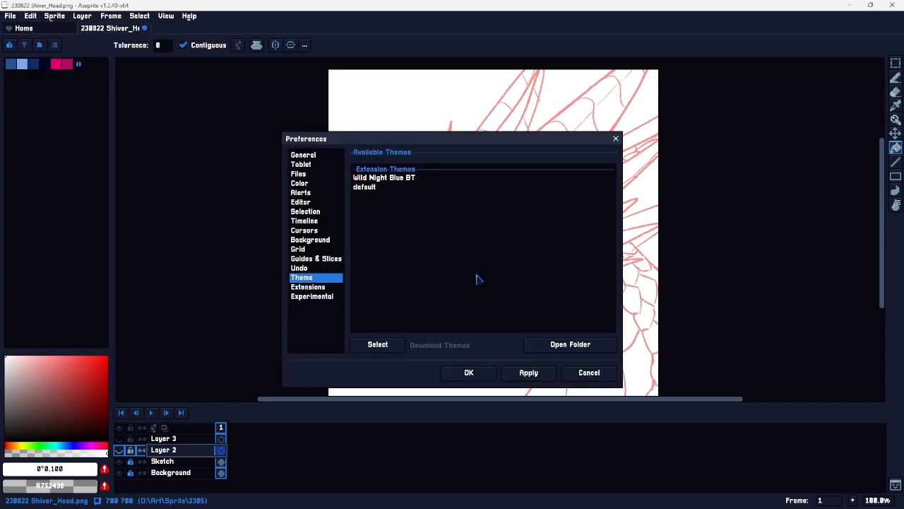
{"action": "left_click", "coordinate": [369, 188]}
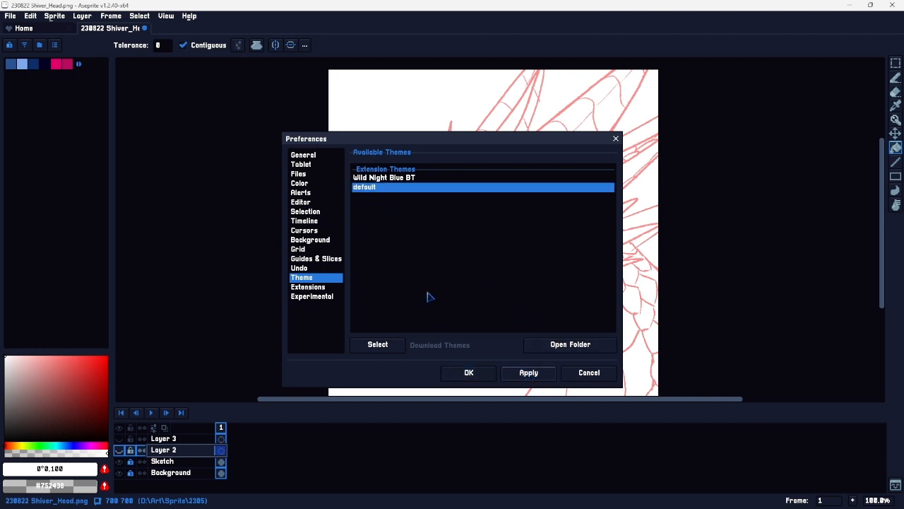
{"action": "left_click", "coordinate": [387, 178]}
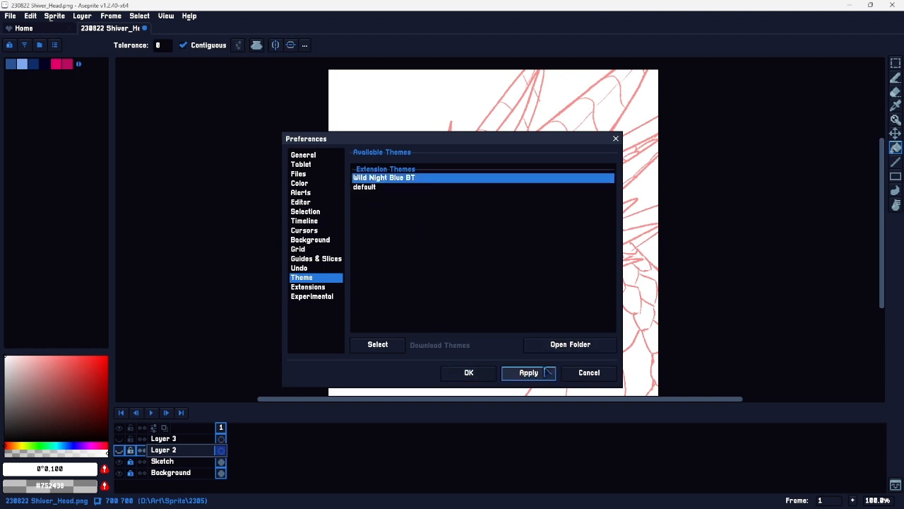
{"action": "left_click", "coordinate": [469, 372]}
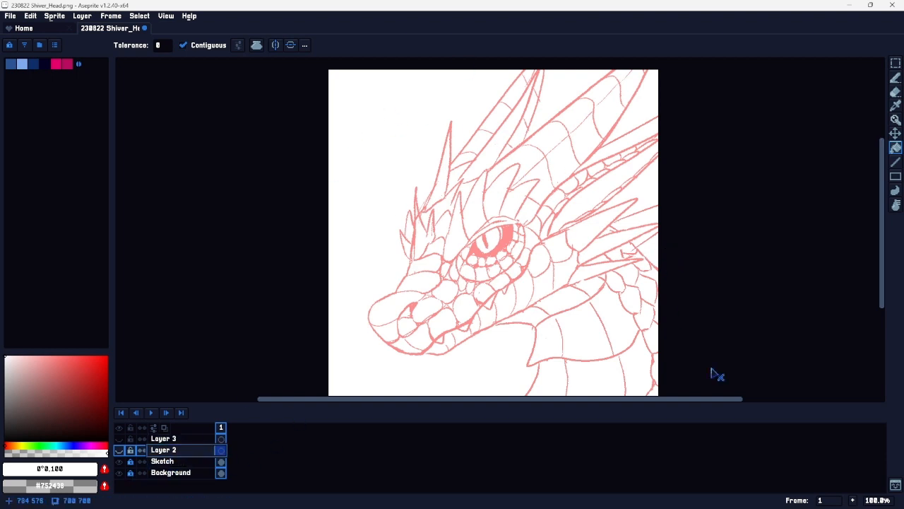
Step: Delete Layer 3 from the layer stack
{"action": "left_click", "coordinate": [188, 441]}
{"action": "right_click", "coordinate": [191, 442]}
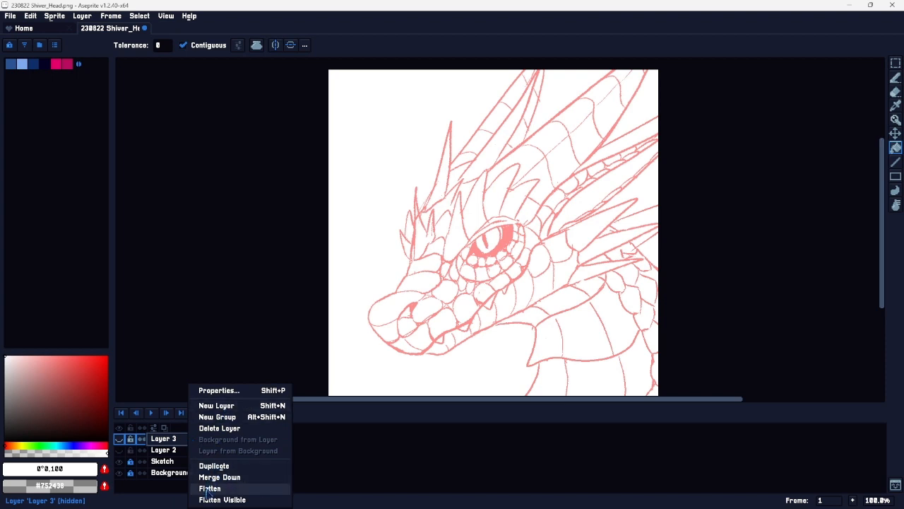
{"action": "left_click", "coordinate": [219, 428]}
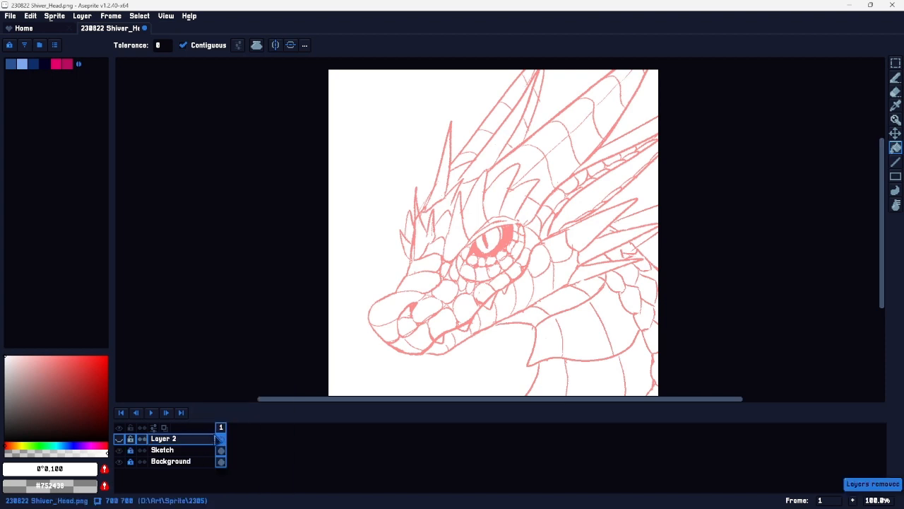
Step: Rename Layer 2, above the Sketch layer, as Linelayer
{"action": "double_click", "coordinate": [170, 439]}
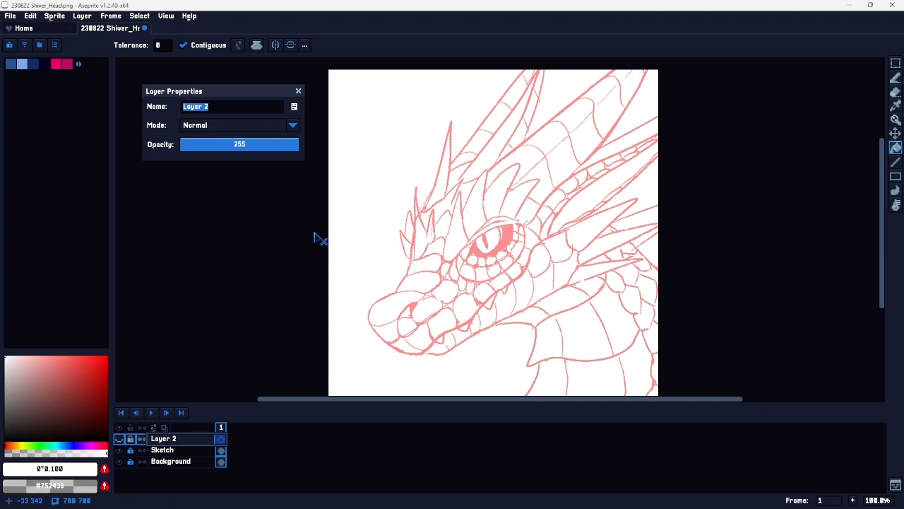
{"action": "type", "text": "L"}
{"action": "type", "text": "r"}
{"action": "key", "text": "Return"}
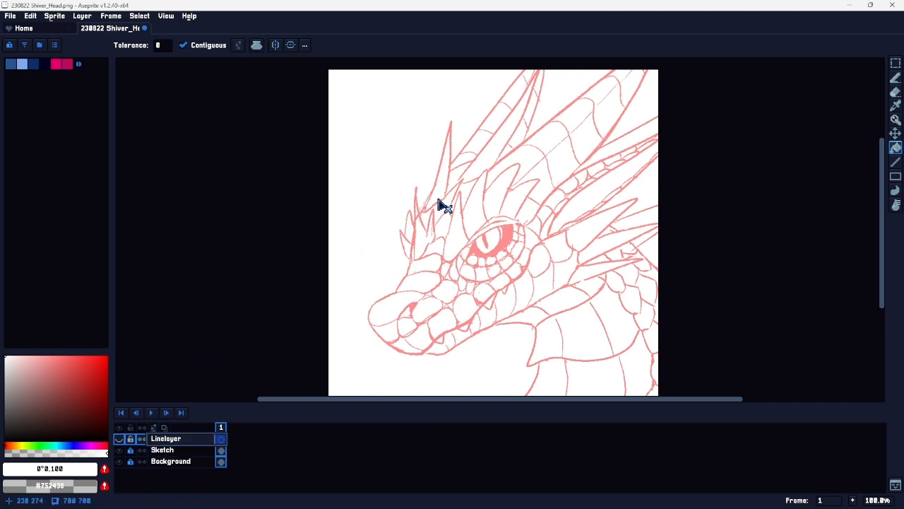
Step: Examine the whole dragon head sketch and the pixels of its lower jaw outline up close
{"action": "left_click_drag", "start_coordinate": [612, 315], "coordinate": [579, 312]}
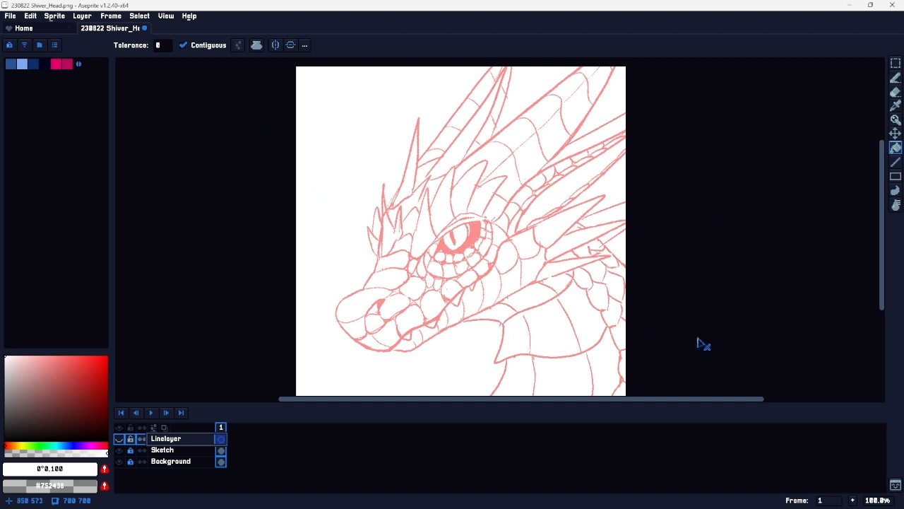
{"action": "mouse_move", "coordinate": [357, 235]}
{"action": "left_mouse_down"}
{"action": "mouse_move", "coordinate": [380, 279]}
{"action": "mouse_move", "coordinate": [417, 278]}
{"action": "left_mouse_up"}
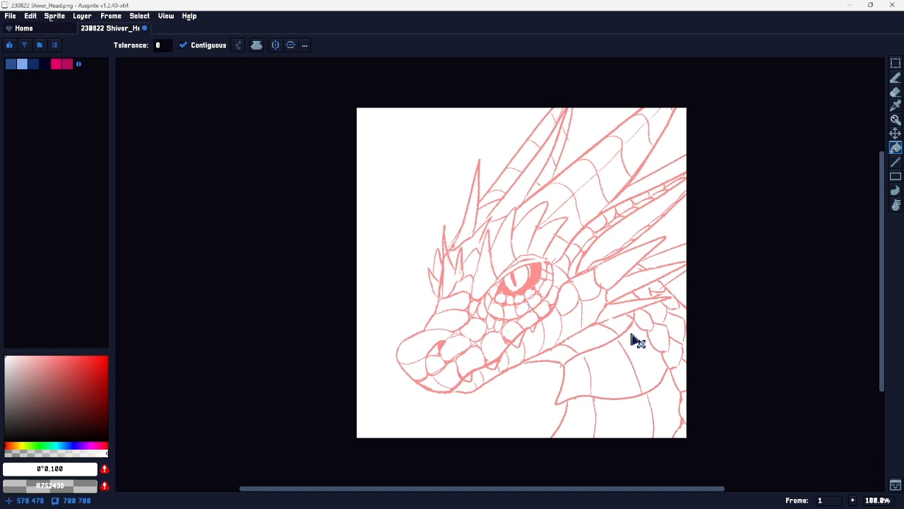
{"action": "left_click_drag", "start_coordinate": [623, 338], "coordinate": [581, 337]}
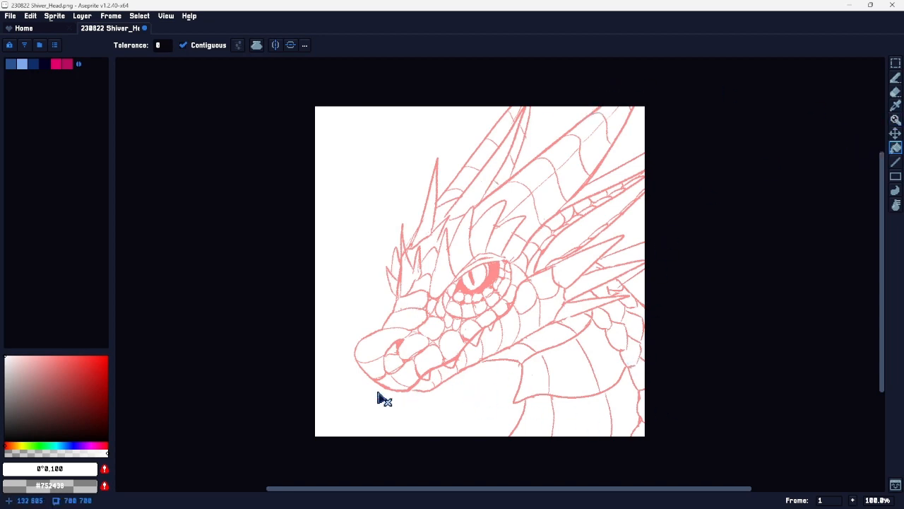
{"action": "scroll", "coordinate": [379, 398], "scroll_direction": "up", "scroll_amount": 8}
{"action": "scroll", "coordinate": [544, 371], "scroll_direction": "up", "scroll_amount": 3}
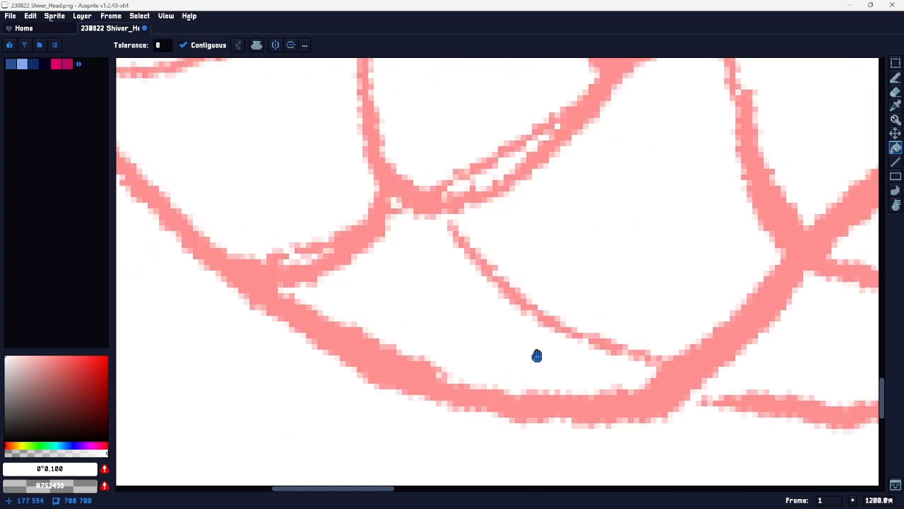
{"action": "scroll", "coordinate": [486, 381], "scroll_direction": "down", "scroll_amount": 10}
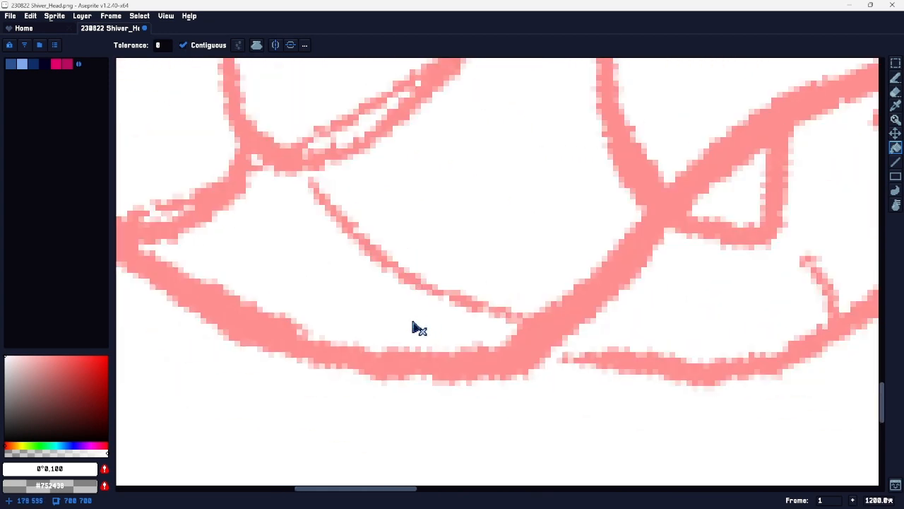
{"action": "left_click_drag", "start_coordinate": [547, 240], "coordinate": [476, 361]}
{"action": "scroll", "coordinate": [537, 279], "scroll_direction": "down", "scroll_amount": 1}
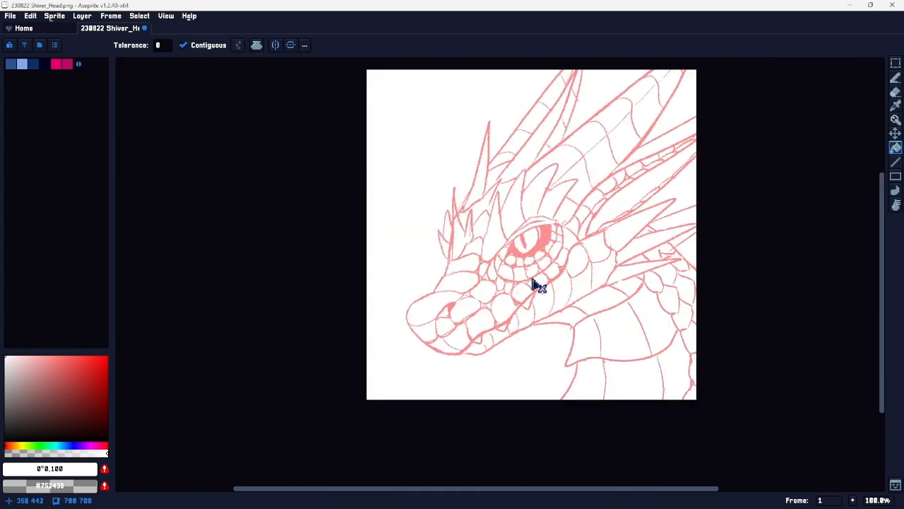
{"action": "left_click_drag", "start_coordinate": [539, 285], "coordinate": [498, 317]}
Step: Check the sprite's canvas size, calculate 700 × 700 in Calculator, and close both without resizing the canvas
{"action": "left_click", "coordinate": [34, 17]}
{"action": "mouse_move", "coordinate": [55, 15]}
{"action": "left_click", "coordinate": [87, 83]}
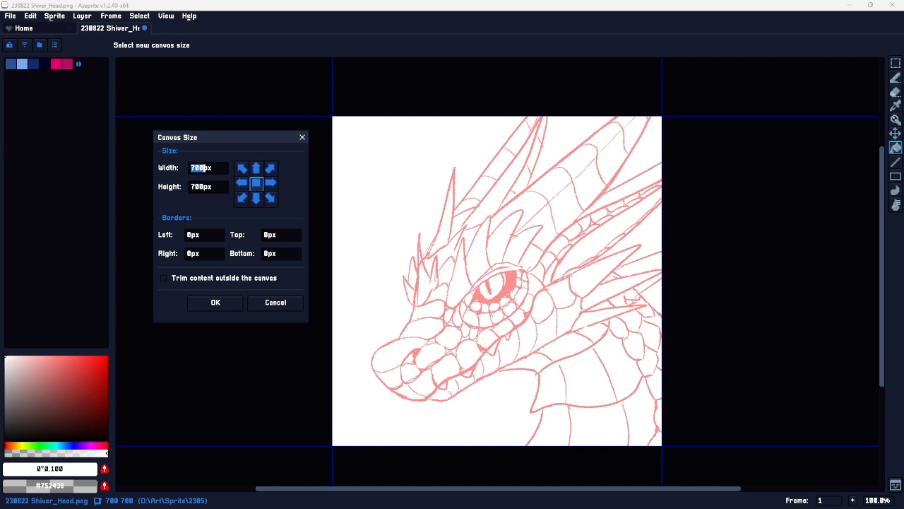
{"action": "left_click_drag", "start_coordinate": [0, 14], "coordinate": [720, 128]}
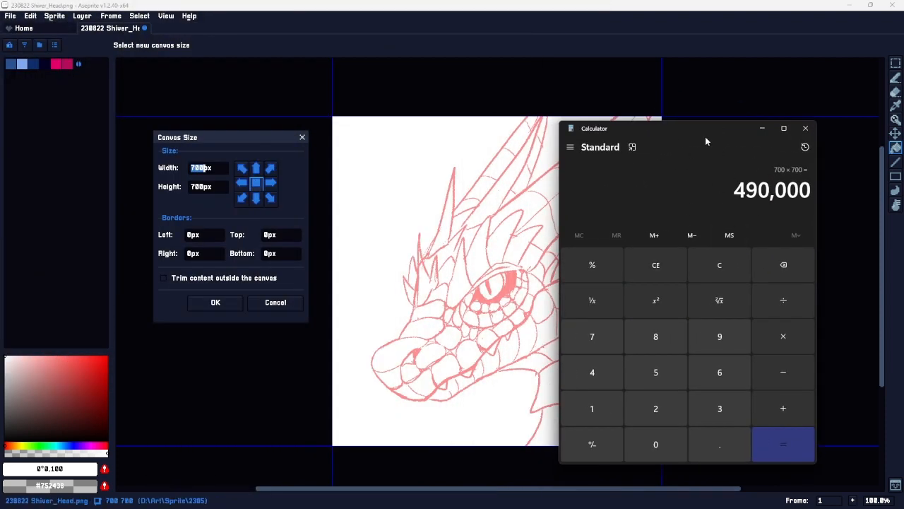
{"action": "left_click", "coordinate": [806, 127]}
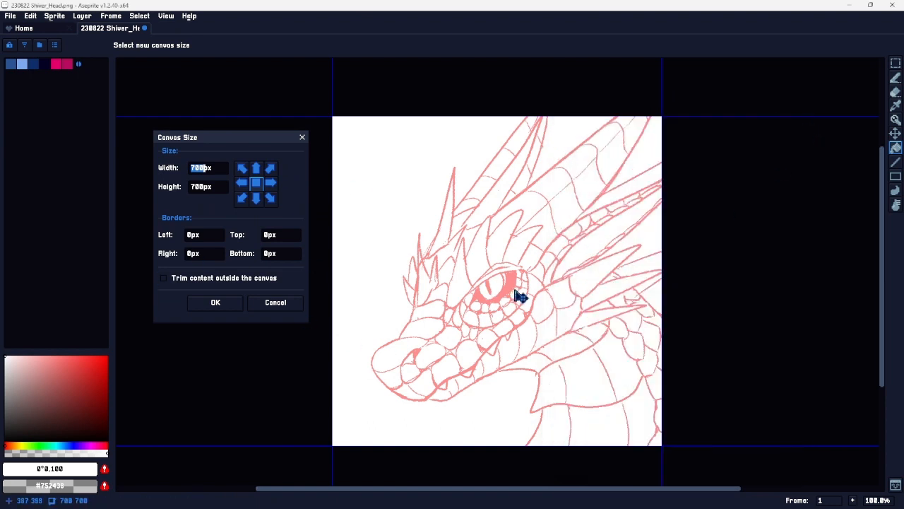
{"action": "left_click", "coordinate": [302, 137]}
Step: Choose the 1 px Pencil tool with palette colour Idx-0 and try to draw on the dragon's neck
{"action": "key", "text": "z"}
{"action": "left_click_drag", "start_coordinate": [630, 356], "coordinate": [676, 327]}
{"action": "key", "text": "space"}
{"action": "left_click_drag", "start_coordinate": [652, 413], "coordinate": [587, 336]}
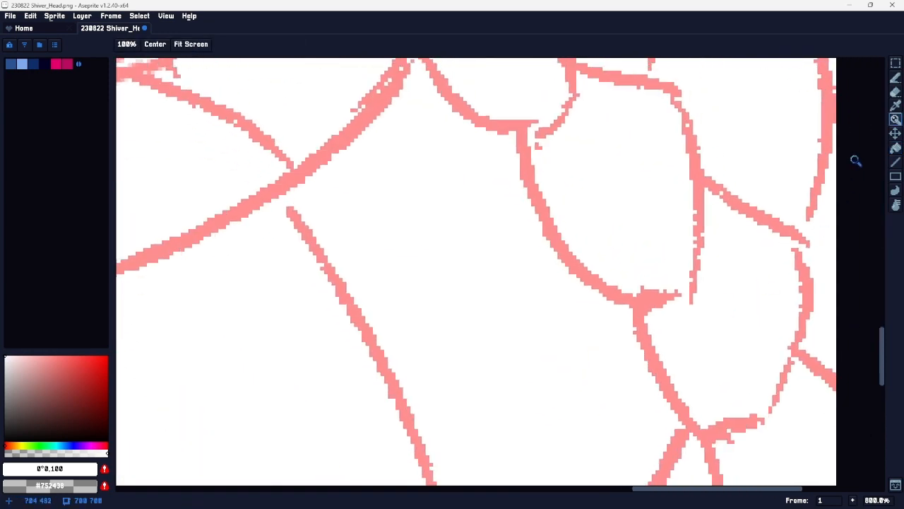
{"action": "left_click", "coordinate": [896, 78]}
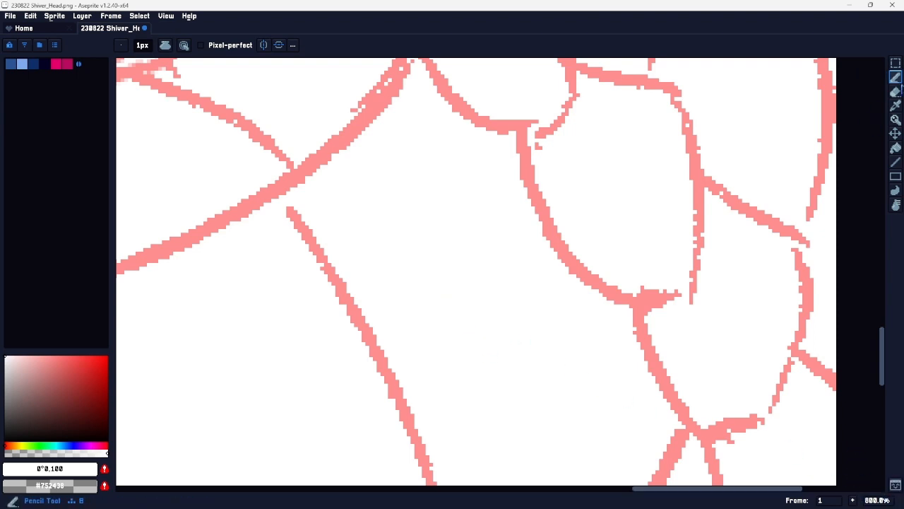
{"action": "left_click", "coordinate": [10, 64]}
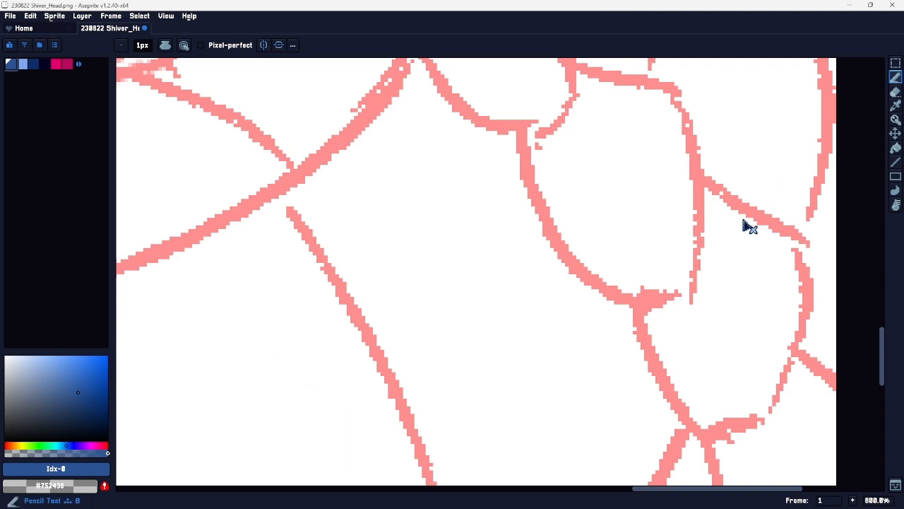
{"action": "left_click", "coordinate": [576, 369]}
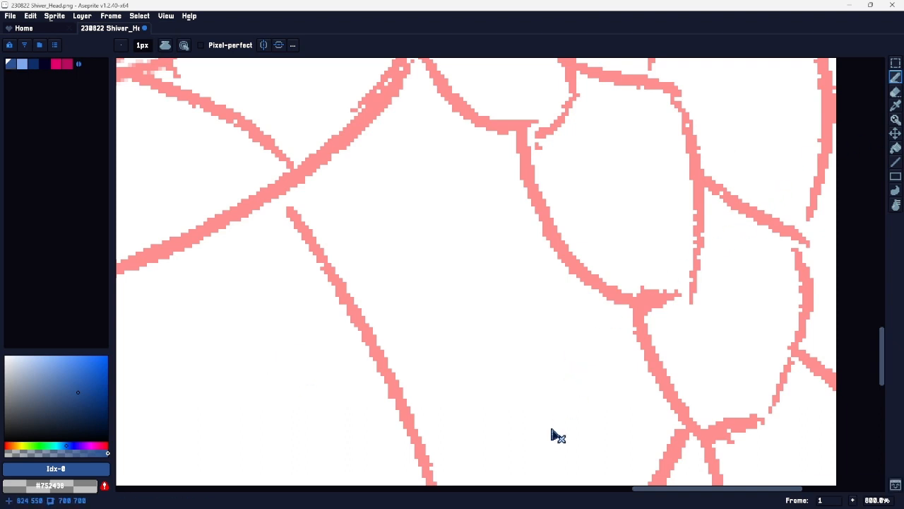
Step: Make Linelayer visible for drawing and hide the timeline again
{"action": "key", "text": "Tab"}
{"action": "left_click", "coordinate": [119, 438]}
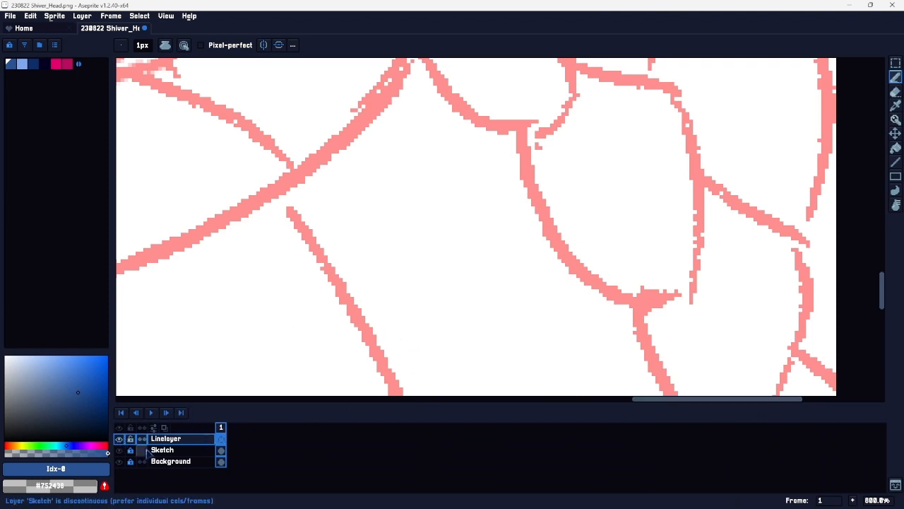
{"action": "key", "text": "Tab"}
{"action": "key", "text": "Tab"}
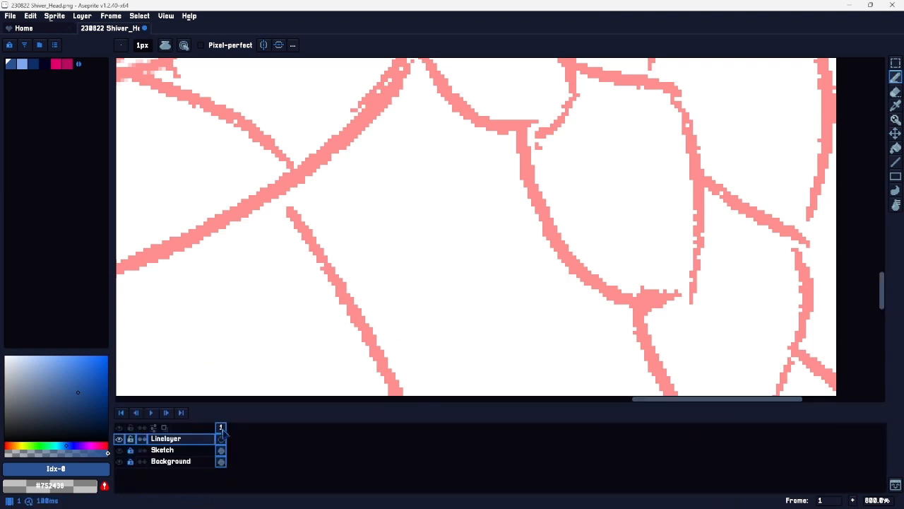
{"action": "key", "text": "Tab"}
{"action": "key", "text": "Tab"}
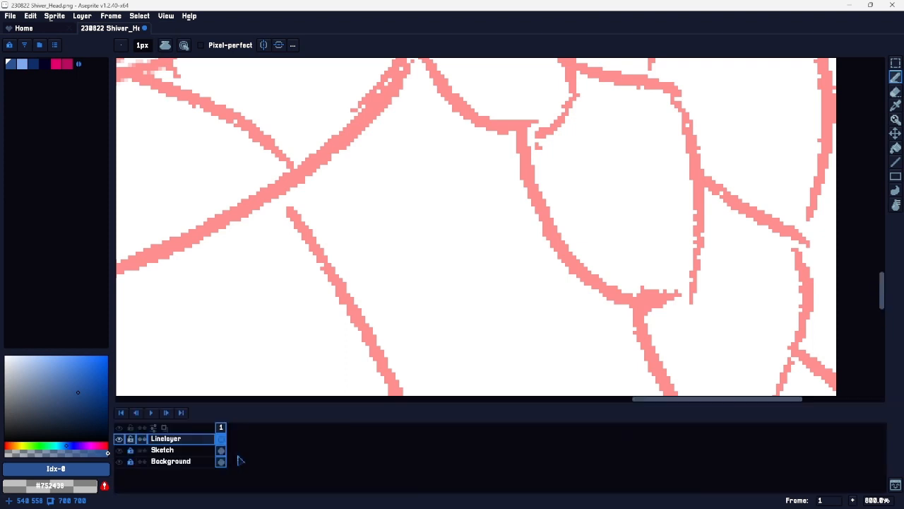
{"action": "left_click_drag", "start_coordinate": [278, 346], "coordinate": [344, 269]}
{"action": "key", "text": "Tab"}
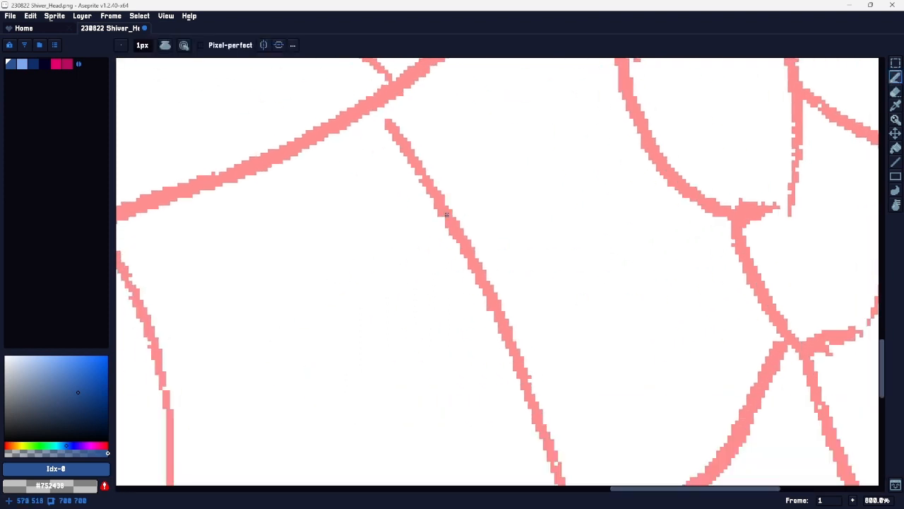
Step: Try freehand 1 px blue pencil strokes beside the red neck line and undo them
{"action": "key", "text": "z"}
{"action": "left_click_drag", "start_coordinate": [507, 258], "coordinate": [548, 236]}
{"action": "scroll", "coordinate": [538, 239], "scroll_direction": "down", "scroll_amount": 3}
{"action": "key", "text": "b"}
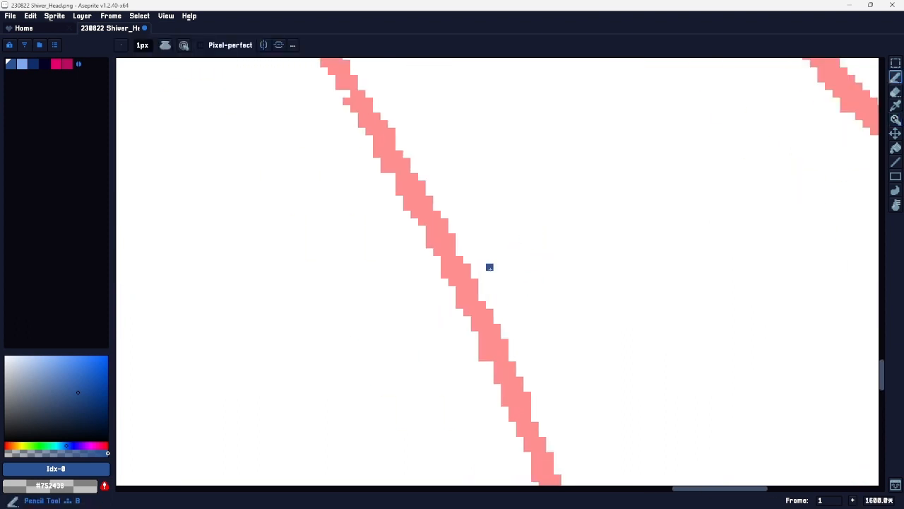
{"action": "mouse_move", "coordinate": [487, 262]}
{"action": "left_mouse_down"}
{"action": "mouse_move", "coordinate": [602, 199]}
{"action": "mouse_move", "coordinate": [715, 212]}
{"action": "mouse_move", "coordinate": [753, 331]}
{"action": "left_mouse_up"}
{"action": "key", "text": "ctrl+z"}
{"action": "mouse_move", "coordinate": [459, 229]}
{"action": "left_mouse_down"}
{"action": "mouse_move", "coordinate": [656, 204]}
{"action": "mouse_move", "coordinate": [708, 251]}
{"action": "left_mouse_up"}
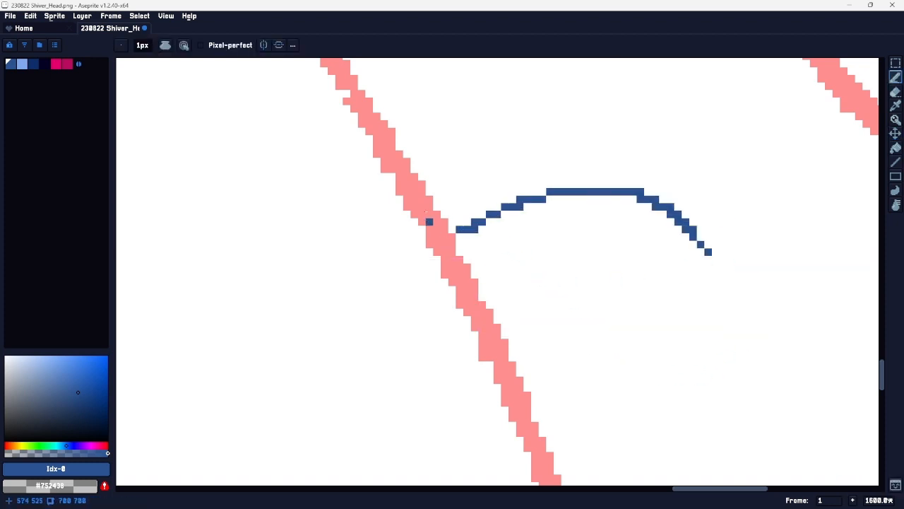
{"action": "key", "text": "z"}
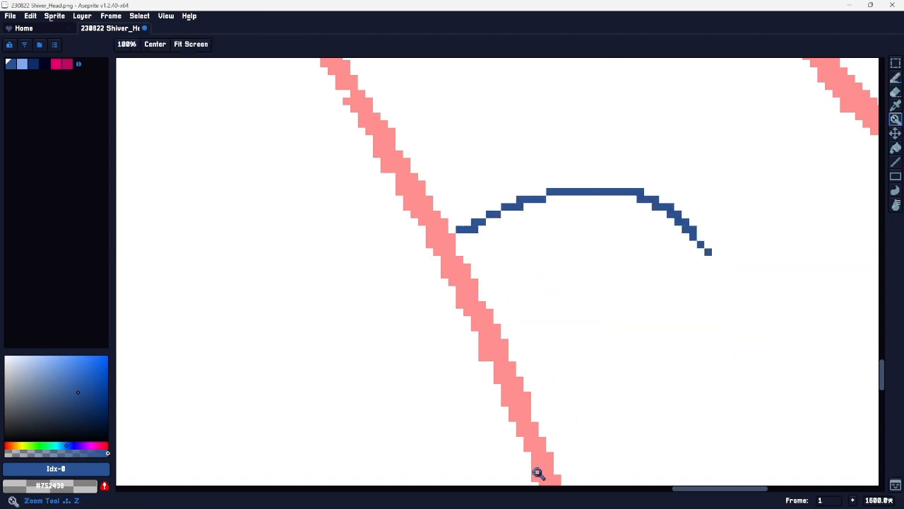
{"action": "key", "text": "ctrl+z"}
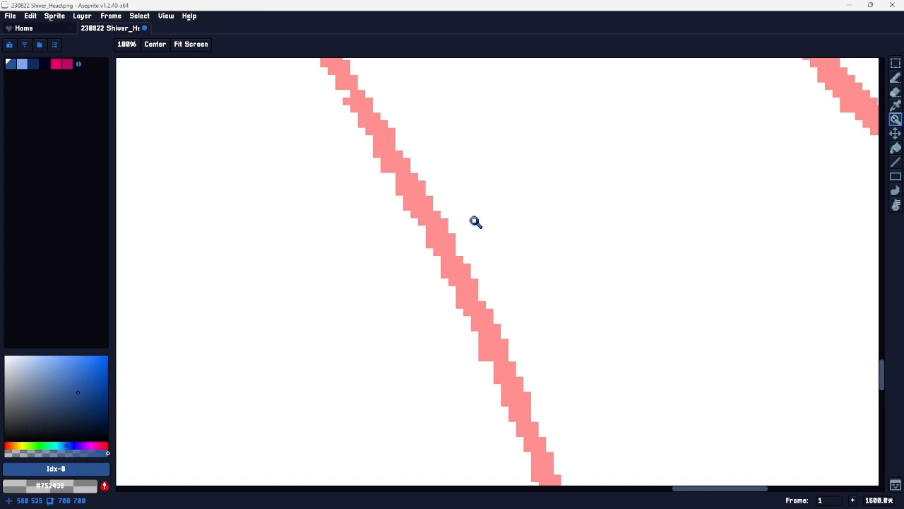
Step: Show the Preview window, place it over the palette area and adjust its size
{"action": "left_click", "coordinate": [81, 15]}
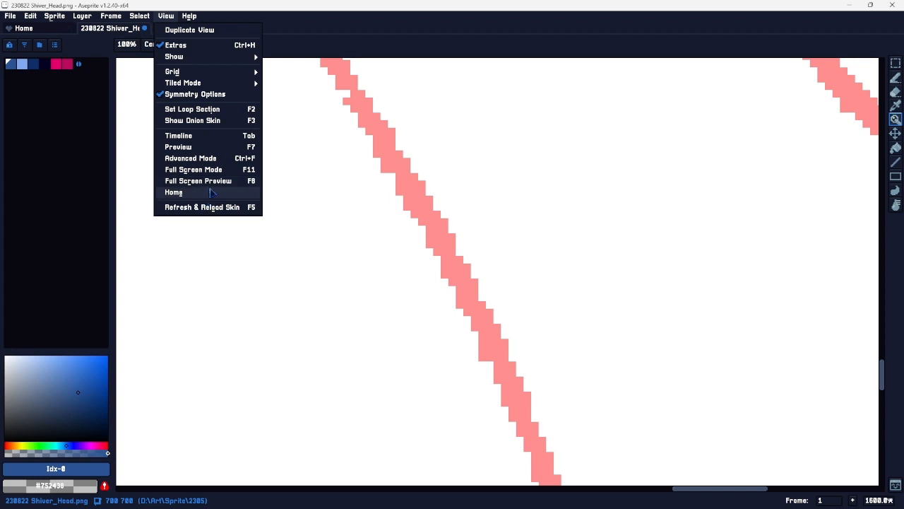
{"action": "mouse_move", "coordinate": [233, 57]}
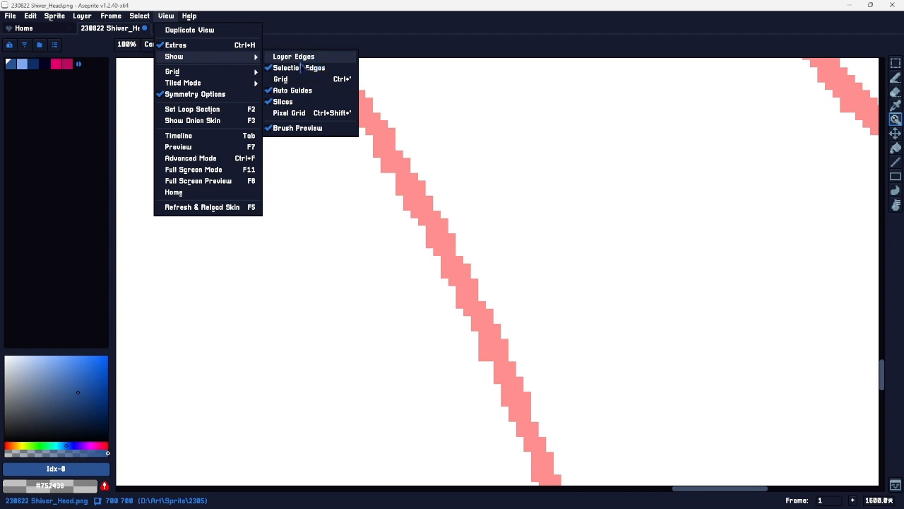
{"action": "mouse_move", "coordinate": [214, 72]}
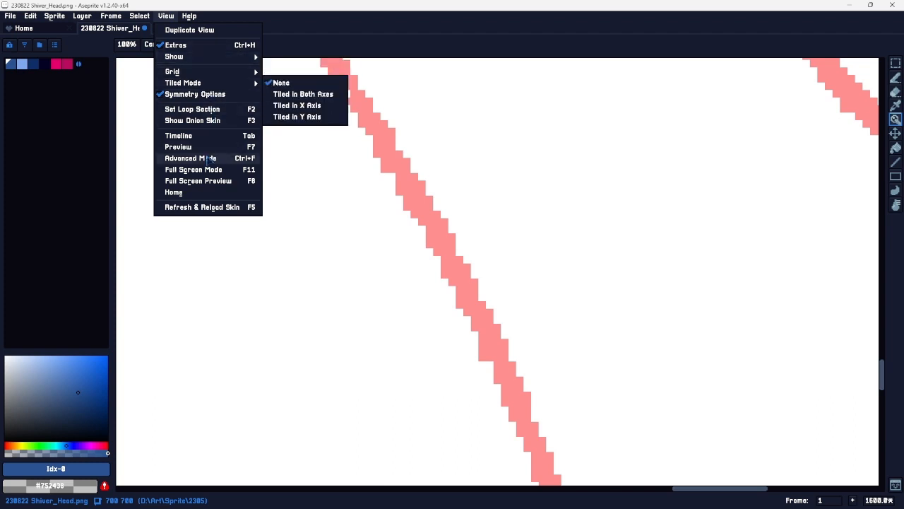
{"action": "left_click", "coordinate": [178, 146]}
{"action": "left_click_drag", "start_coordinate": [361, 24], "coordinate": [62, 82]}
{"action": "left_click_drag", "start_coordinate": [130, 134], "coordinate": [144, 221]}
{"action": "left_click_drag", "start_coordinate": [96, 118], "coordinate": [124, 202]}
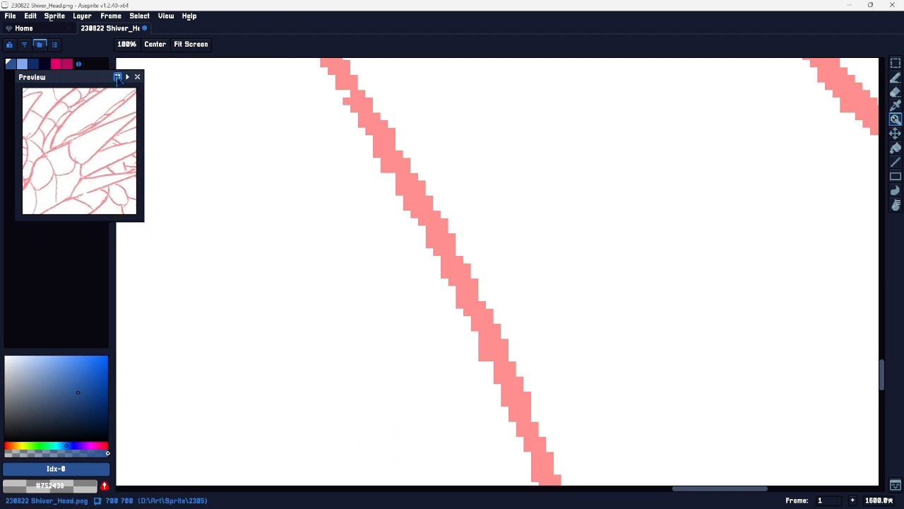
Step: Reframe the Preview on the dragon's whole head and move the window to the canvas's upper-right corner
{"action": "left_click", "coordinate": [118, 77]}
{"action": "left_click_drag", "start_coordinate": [119, 138], "coordinate": [84, 152]}
{"action": "scroll", "coordinate": [88, 146], "scroll_direction": "down", "scroll_amount": 6}
{"action": "scroll", "coordinate": [97, 136], "scroll_direction": "up", "scroll_amount": 3}
{"action": "scroll", "coordinate": [87, 150], "scroll_direction": "up", "scroll_amount": 1}
{"action": "scroll", "coordinate": [85, 152], "scroll_direction": "up", "scroll_amount": 1}
{"action": "scroll", "coordinate": [87, 157], "scroll_direction": "up", "scroll_amount": 1}
{"action": "left_click_drag", "start_coordinate": [94, 77], "coordinate": [845, 30]}
{"action": "scroll", "coordinate": [398, 329], "scroll_direction": "down", "scroll_amount": 1}
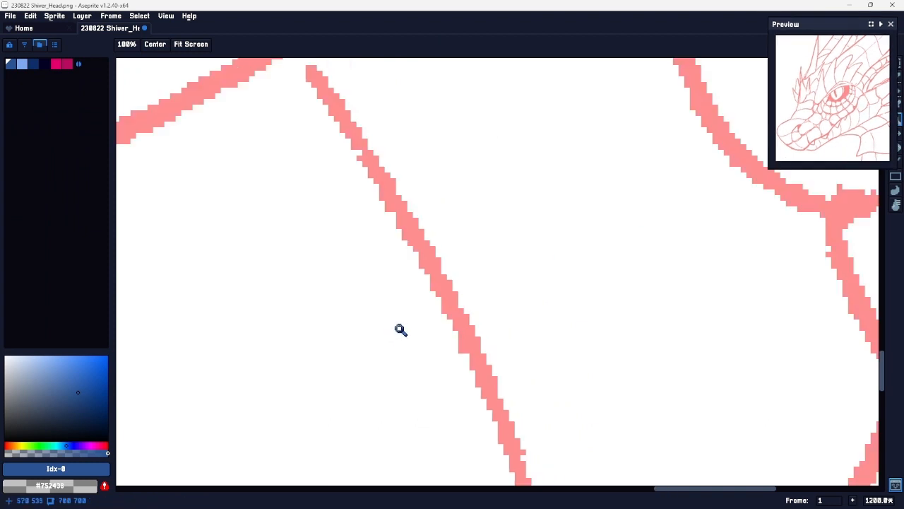
Step: Try two freehand 1 px blue pencil loops across the red neck line, each checked in the Preview and undone
{"action": "scroll", "coordinate": [440, 319], "scroll_direction": "up", "scroll_amount": 1}
{"action": "key", "text": "b"}
{"action": "mouse_move", "coordinate": [479, 270]}
{"action": "left_mouse_down"}
{"action": "mouse_move", "coordinate": [621, 258]}
{"action": "mouse_move", "coordinate": [509, 368]}
{"action": "left_mouse_up"}
{"action": "scroll", "coordinate": [844, 121], "scroll_direction": "up", "scroll_amount": 3}
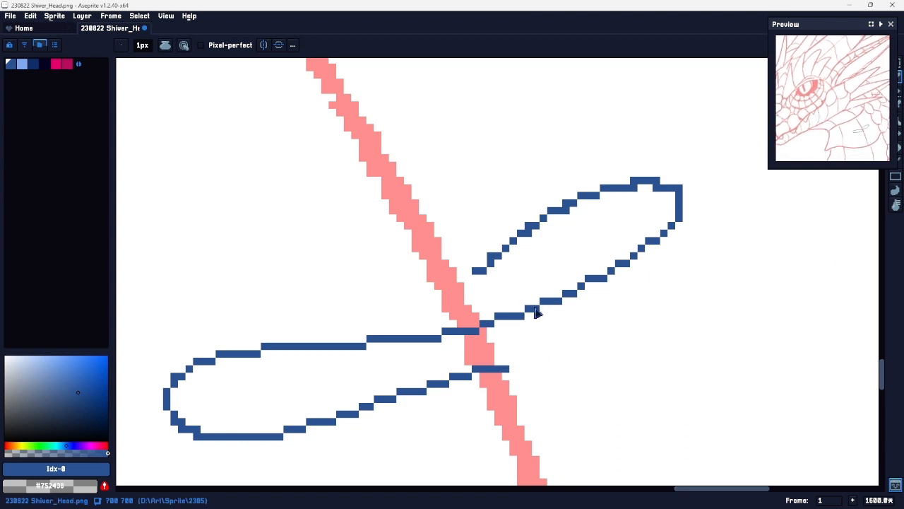
{"action": "key", "text": "ctrl+z"}
{"action": "mouse_move", "coordinate": [245, 285]}
{"action": "left_mouse_down"}
{"action": "mouse_move", "coordinate": [242, 185]}
{"action": "mouse_move", "coordinate": [287, 424]}
{"action": "mouse_move", "coordinate": [485, 165]}
{"action": "left_mouse_up"}
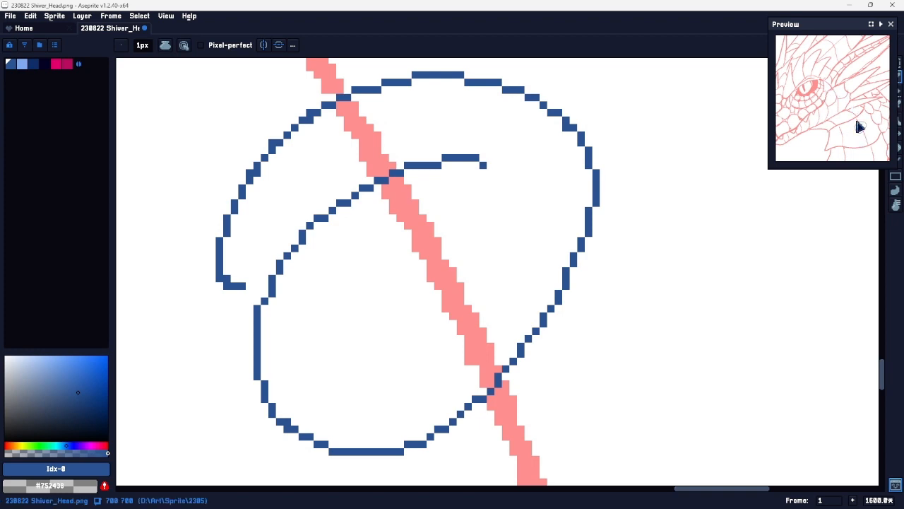
{"action": "key", "text": "ctrl+z"}
Step: Set the sprite size to 150 × 150 px with the ratio locked
{"action": "key", "text": "z"}
{"action": "scroll", "coordinate": [544, 333], "scroll_direction": "down", "scroll_amount": 12}
{"action": "scroll", "coordinate": [523, 333], "scroll_direction": "up", "scroll_amount": 4}
{"action": "left_click_drag", "start_coordinate": [520, 148], "coordinate": [541, 228]}
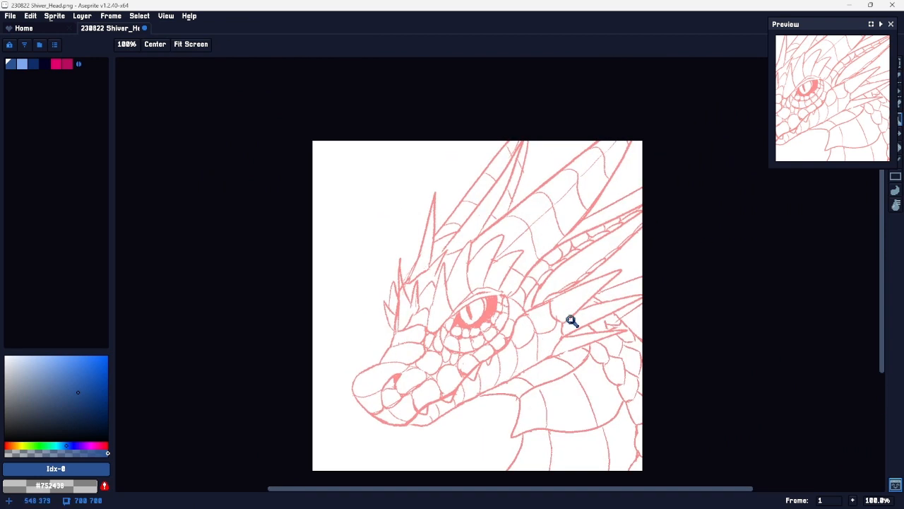
{"action": "left_click", "coordinate": [54, 15]}
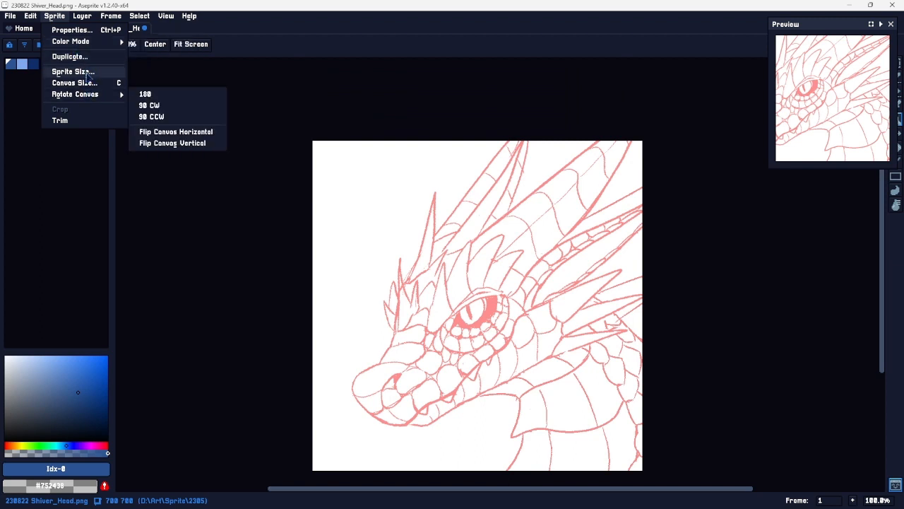
{"action": "left_click", "coordinate": [87, 73]}
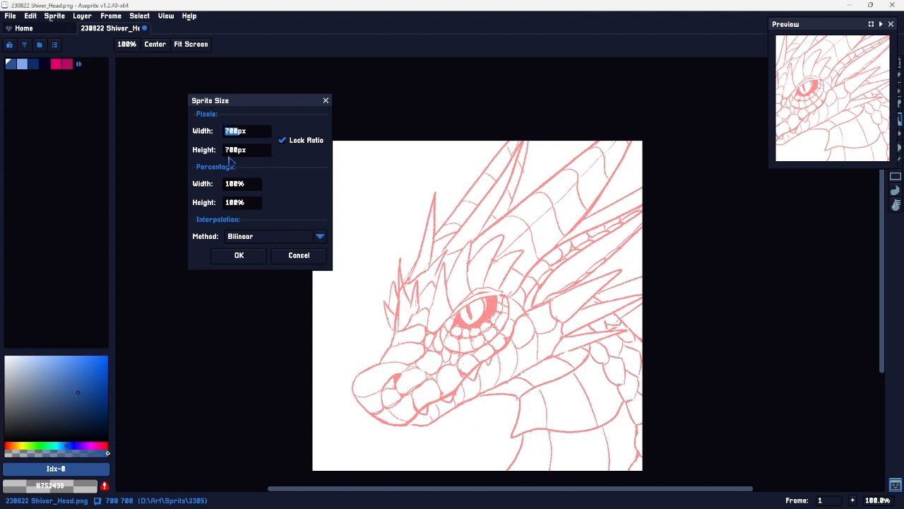
{"action": "left_click_drag", "start_coordinate": [250, 105], "coordinate": [289, 94]}
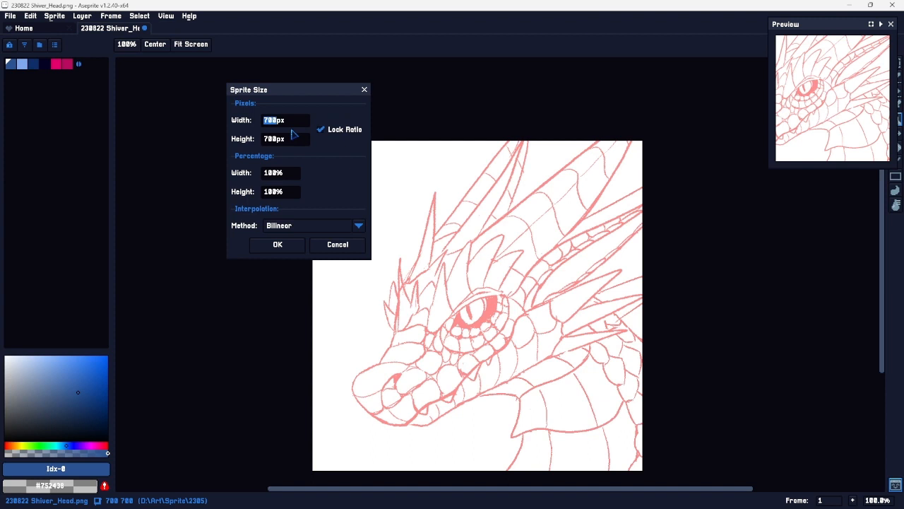
{"action": "type", "text": "150"}
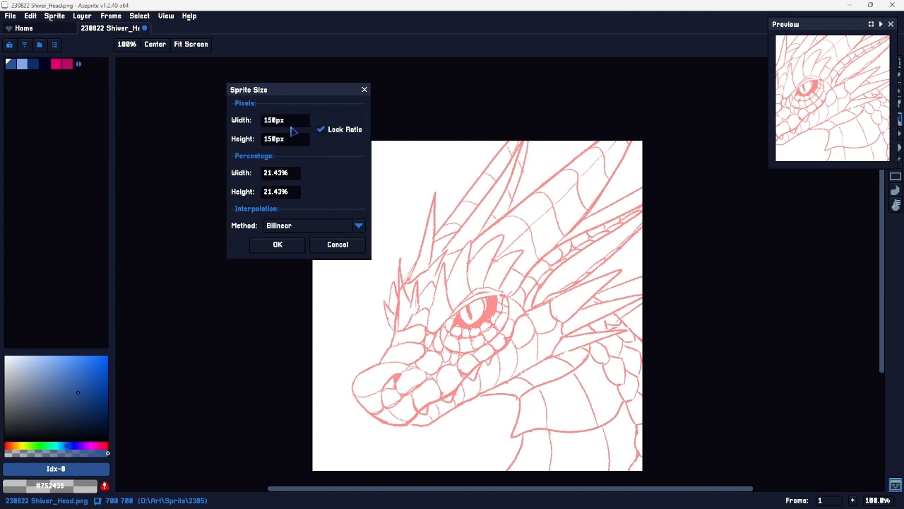
Step: Compare the interpolation methods, keep Bilinear and apply the sprite resize
{"action": "left_click", "coordinate": [358, 226]}
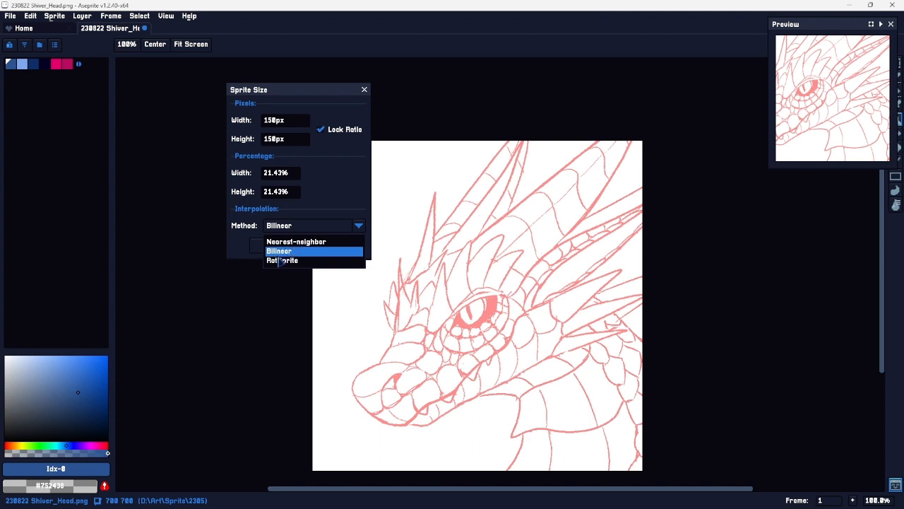
{"action": "left_click", "coordinate": [304, 242]}
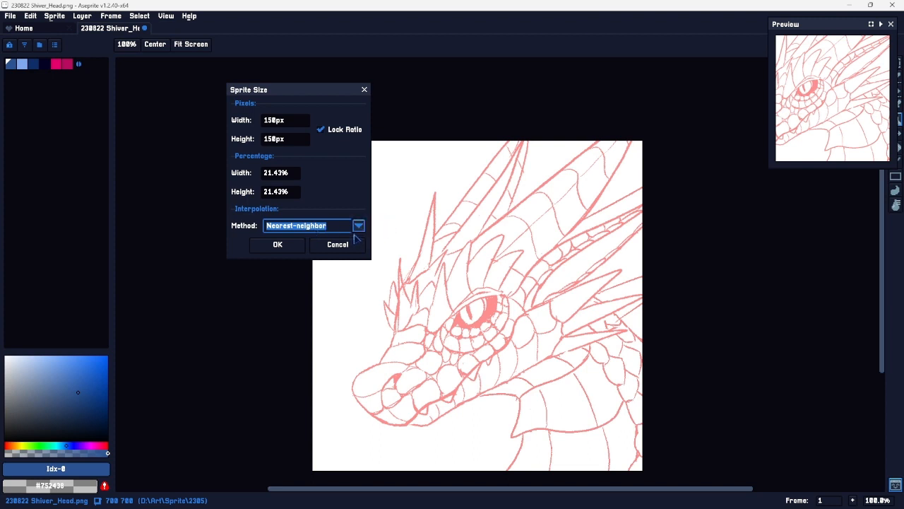
{"action": "left_click", "coordinate": [346, 229]}
{"action": "left_click", "coordinate": [284, 251]}
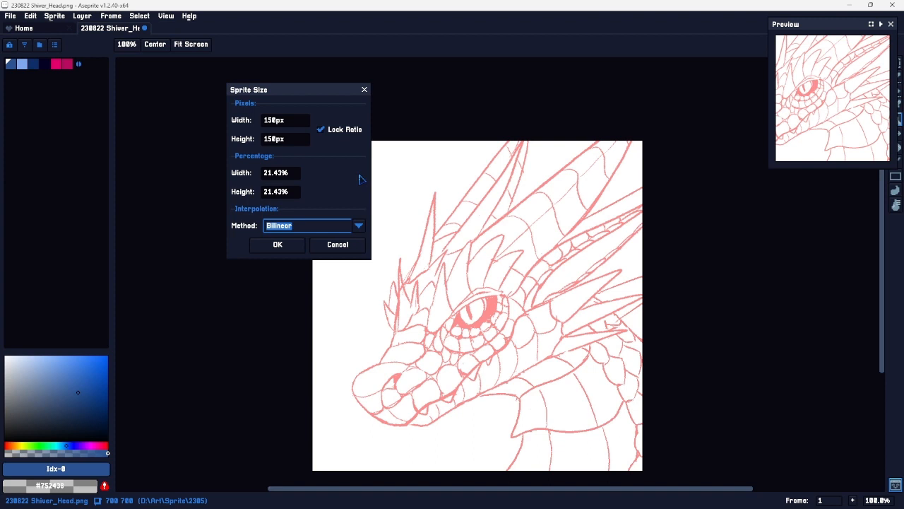
{"action": "left_click", "coordinate": [280, 245]}
Step: Examine the resized sketch's pixel lines across the whole head and close up around the snout
{"action": "left_click_drag", "start_coordinate": [648, 370], "coordinate": [491, 339]}
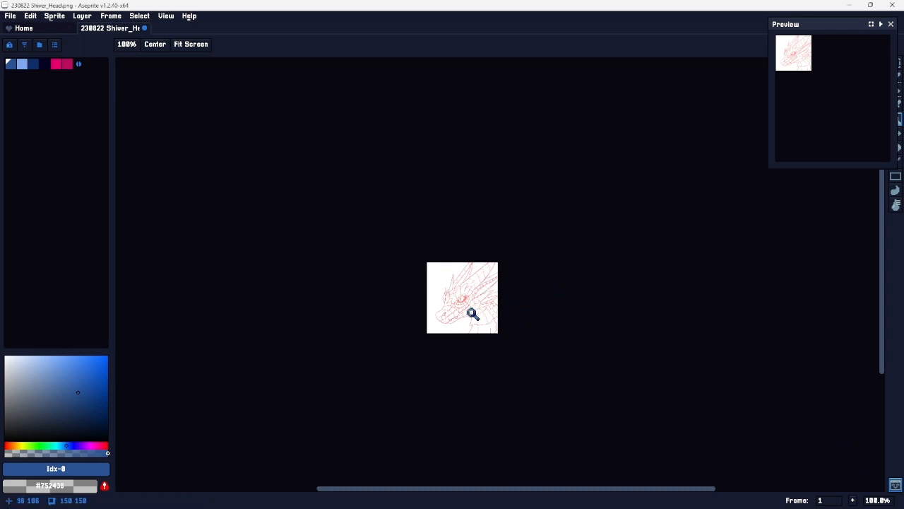
{"action": "scroll", "coordinate": [466, 313], "scroll_direction": "up", "scroll_amount": 4}
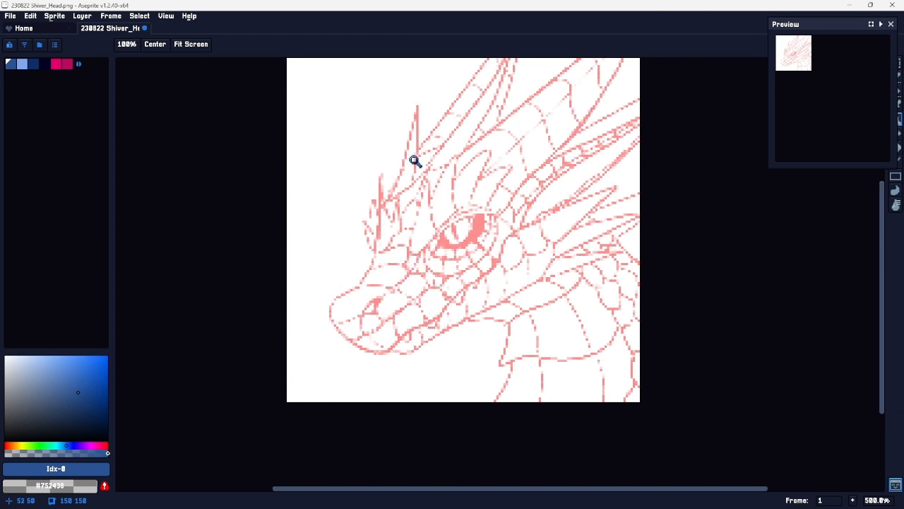
{"action": "left_click_drag", "start_coordinate": [558, 187], "coordinate": [557, 216]}
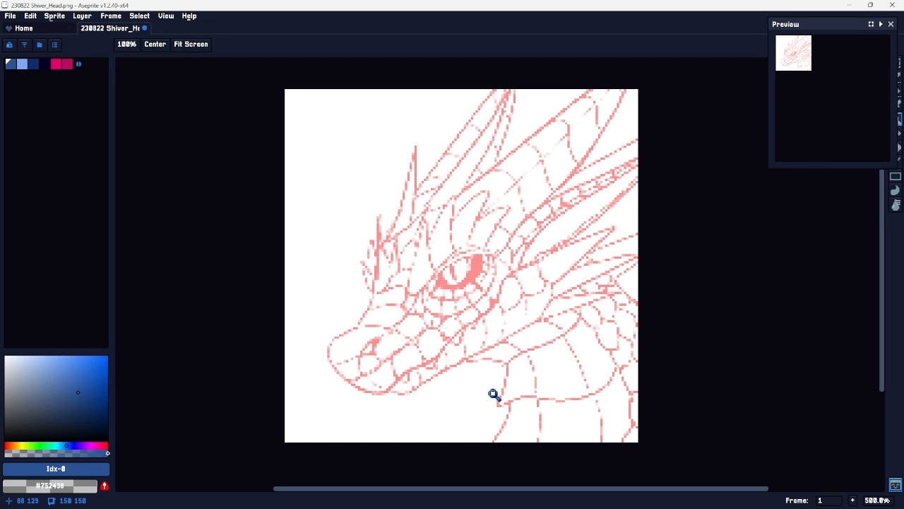
{"action": "scroll", "coordinate": [553, 356], "scroll_direction": "up", "scroll_amount": 4}
{"action": "scroll", "coordinate": [544, 358], "scroll_direction": "down", "scroll_amount": 4}
{"action": "scroll", "coordinate": [553, 355], "scroll_direction": "up", "scroll_amount": 1}
{"action": "scroll", "coordinate": [553, 355], "scroll_direction": "up", "scroll_amount": 1}
{"action": "left_click_drag", "start_coordinate": [324, 291], "coordinate": [520, 233]}
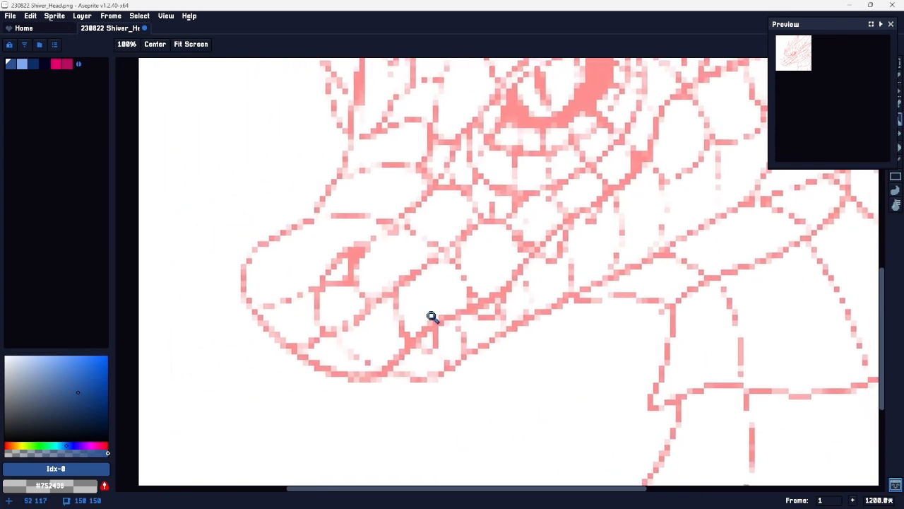
Step: Show the timeline and set the Sketch layer's opacity to 255
{"action": "key", "text": "Tab"}
{"action": "left_click", "coordinate": [190, 450]}
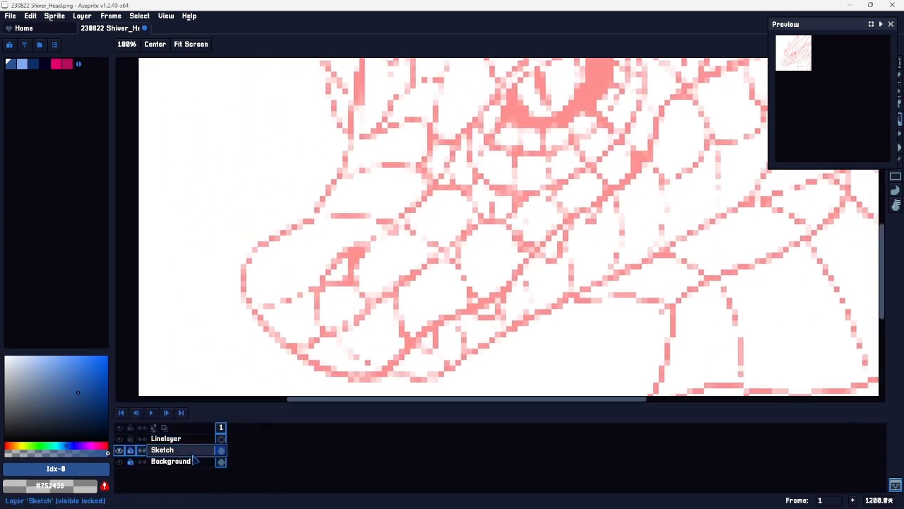
{"action": "double_click", "coordinate": [196, 456]}
{"action": "left_click_drag", "start_coordinate": [285, 147], "coordinate": [304, 148]}
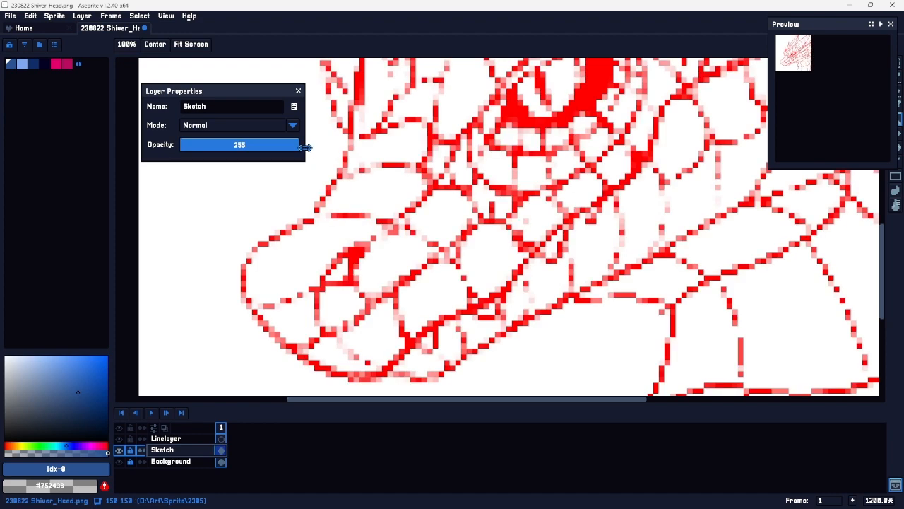
{"action": "left_click", "coordinate": [297, 92]}
{"action": "left_click_drag", "start_coordinate": [462, 200], "coordinate": [403, 250]}
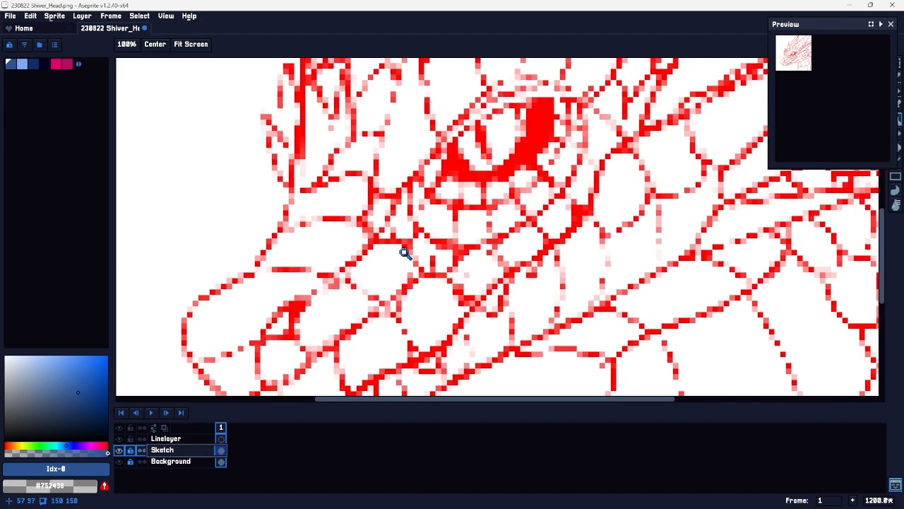
Step: Pick a near-white Pencil colour (216°, 0, 95), move the Preview clear of the tools and make Linelayer active
{"action": "key", "text": "b"}
{"action": "left_click_drag", "start_coordinate": [415, 331], "coordinate": [449, 282]}
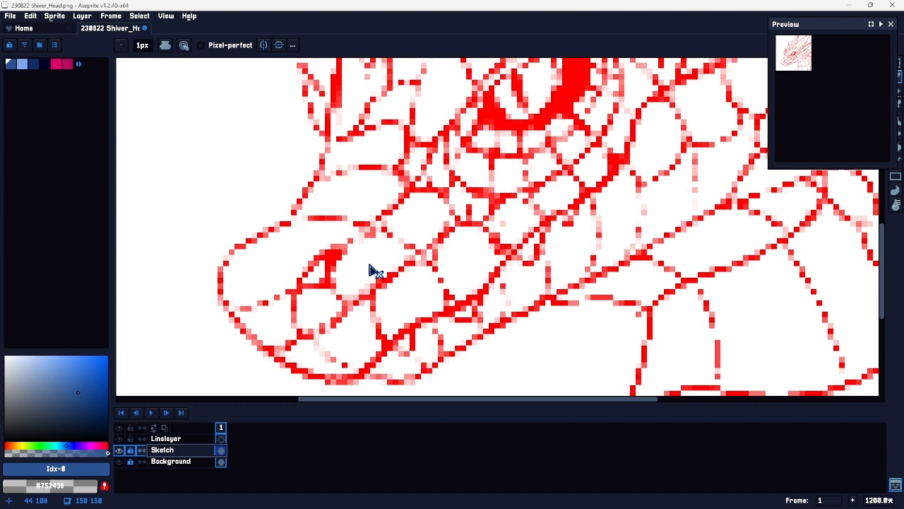
{"action": "left_click_drag", "start_coordinate": [23, 369], "coordinate": [3, 337]}
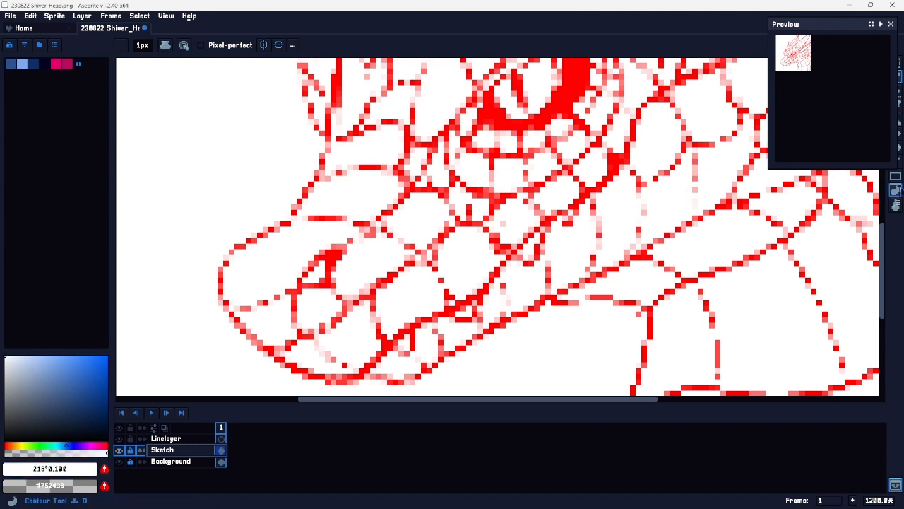
{"action": "left_click", "coordinate": [7, 354]}
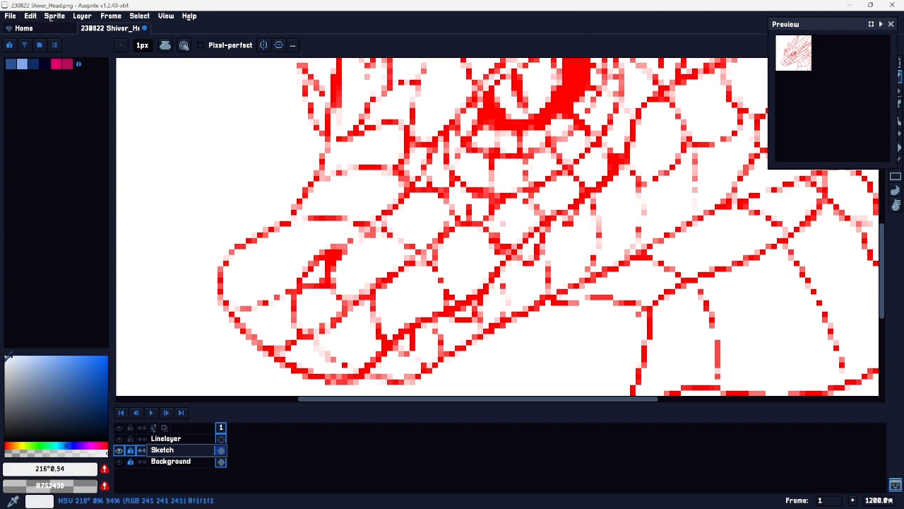
{"action": "left_click_drag", "start_coordinate": [852, 24], "coordinate": [759, 38]}
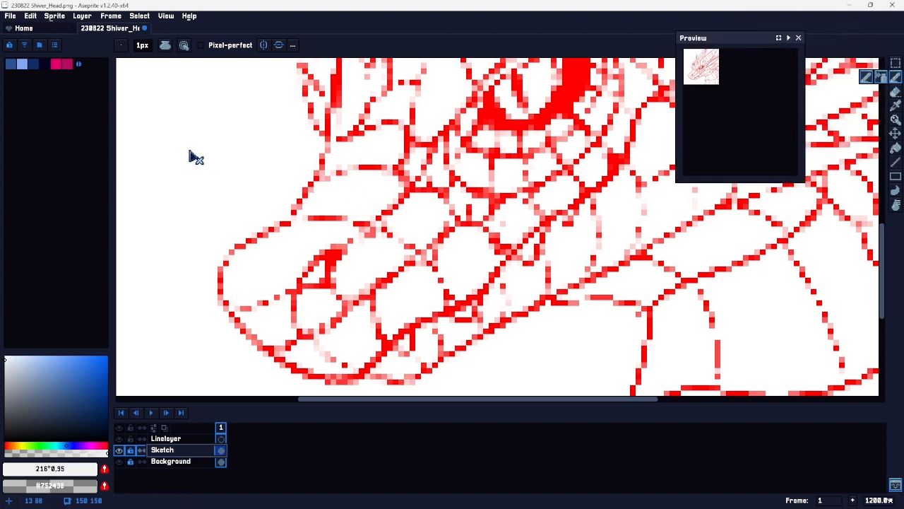
{"action": "left_click", "coordinate": [214, 181]}
{"action": "key", "text": "alt+Up"}
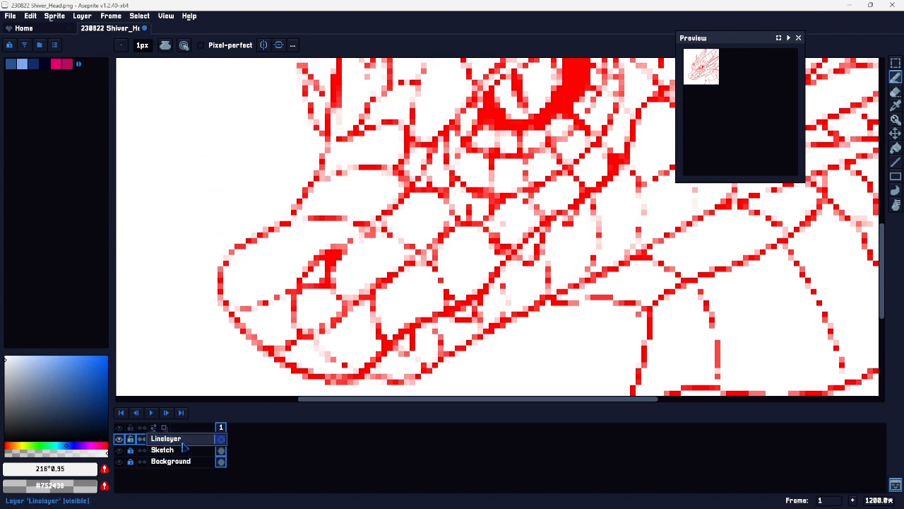
Step: Scribble a light grey test blob on Linelayer in the empty area in front of the dragon's snout
{"action": "mouse_move", "coordinate": [176, 202]}
{"action": "left_mouse_down"}
{"action": "mouse_move", "coordinate": [169, 145]}
{"action": "mouse_move", "coordinate": [200, 186]}
{"action": "mouse_move", "coordinate": [183, 198]}
{"action": "mouse_move", "coordinate": [152, 182]}
{"action": "mouse_move", "coordinate": [190, 174]}
{"action": "mouse_move", "coordinate": [209, 159]}
{"action": "left_mouse_up"}
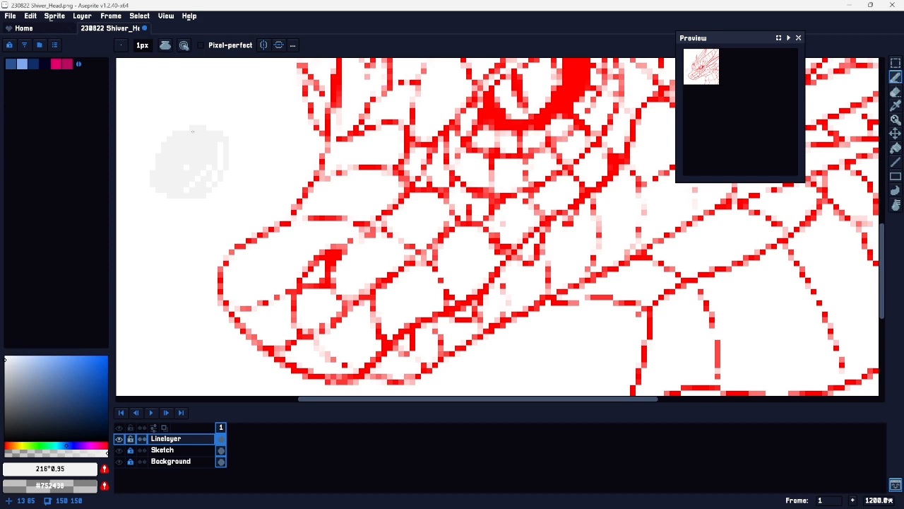
{"action": "mouse_move", "coordinate": [192, 132]}
{"action": "left_mouse_down"}
{"action": "mouse_move", "coordinate": [313, 299]}
{"action": "mouse_move", "coordinate": [306, 226]}
{"action": "left_mouse_up"}
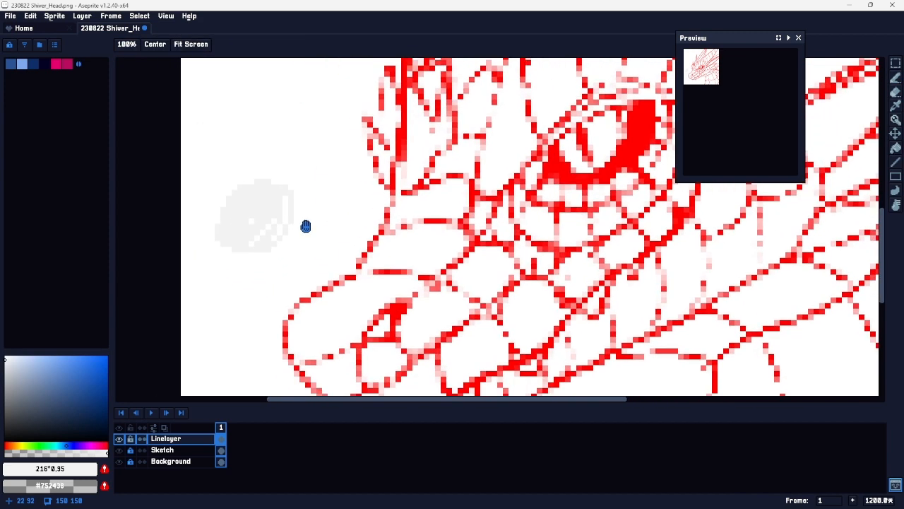
{"action": "key", "text": "b"}
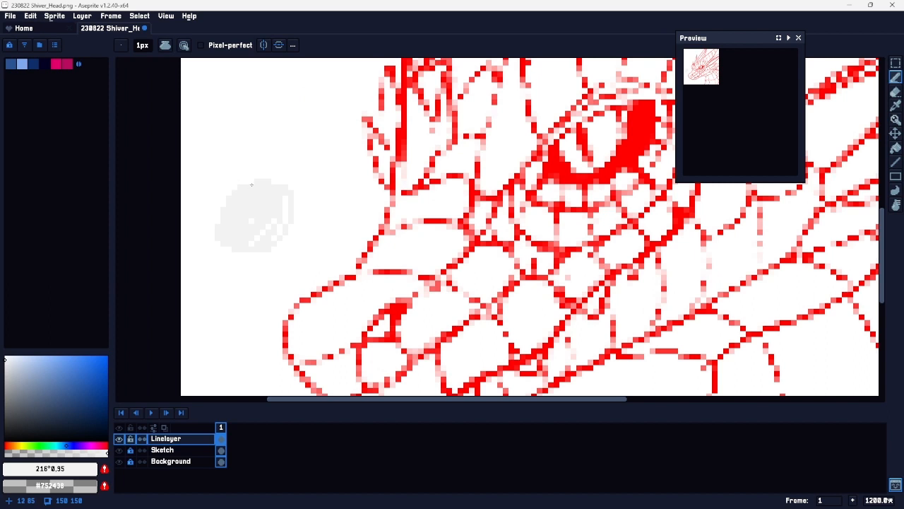
Step: Try filling the area around the dragon's head with Idx-3 using Paint Bucket, and undo the fill and grey blob
{"action": "left_click", "coordinate": [44, 64]}
{"action": "key", "text": "g"}
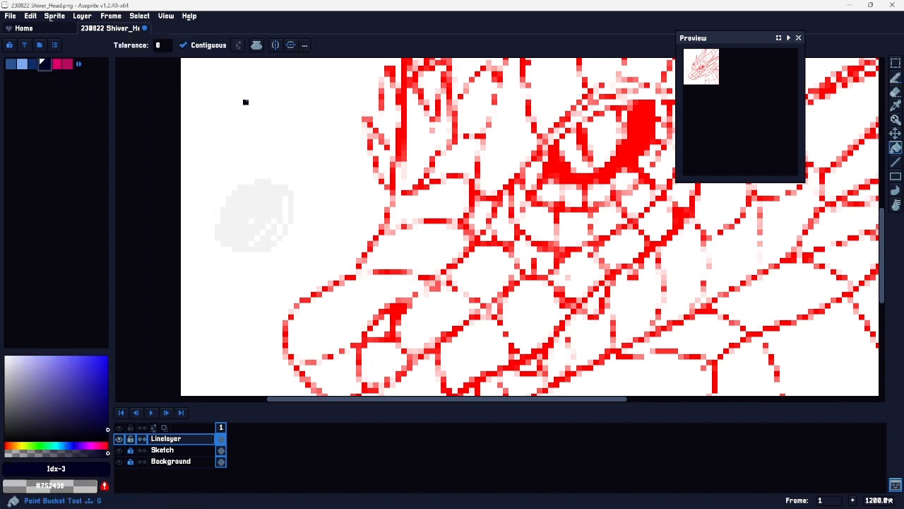
{"action": "left_click", "coordinate": [277, 150]}
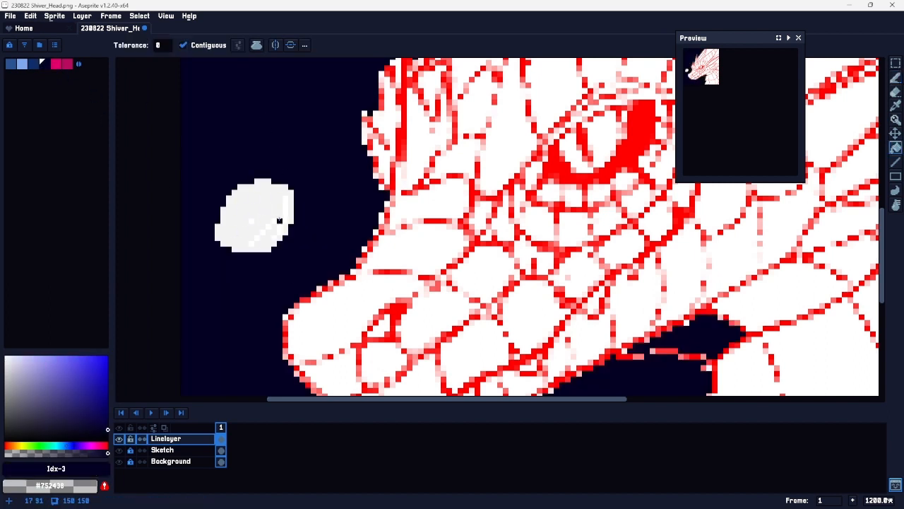
{"action": "key", "text": "v"}
{"action": "key", "text": "ctrl+z"}
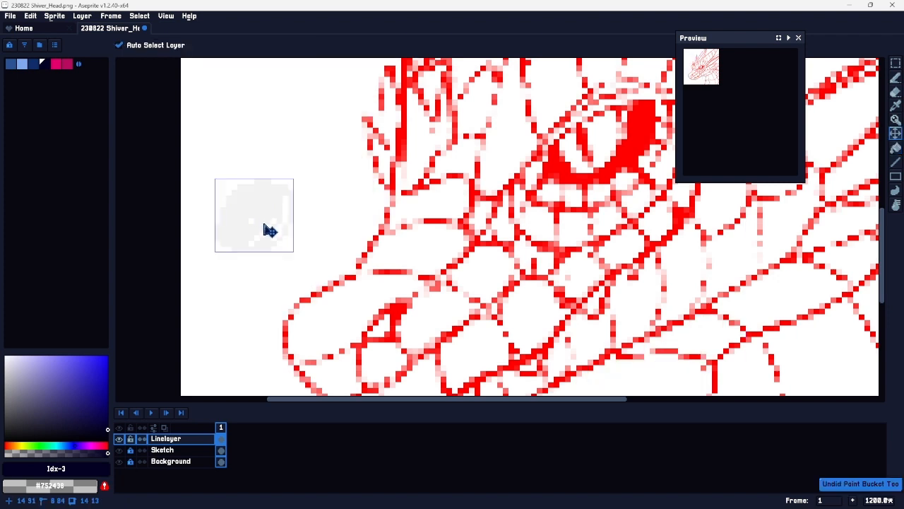
{"action": "key", "text": "ctrl+z"}
Step: Set the drawing colour to near-white (244°, 1, 100) and scribble a faint test blob in front of the snout
{"action": "key", "text": "g"}
{"action": "left_click", "coordinate": [5, 357]}
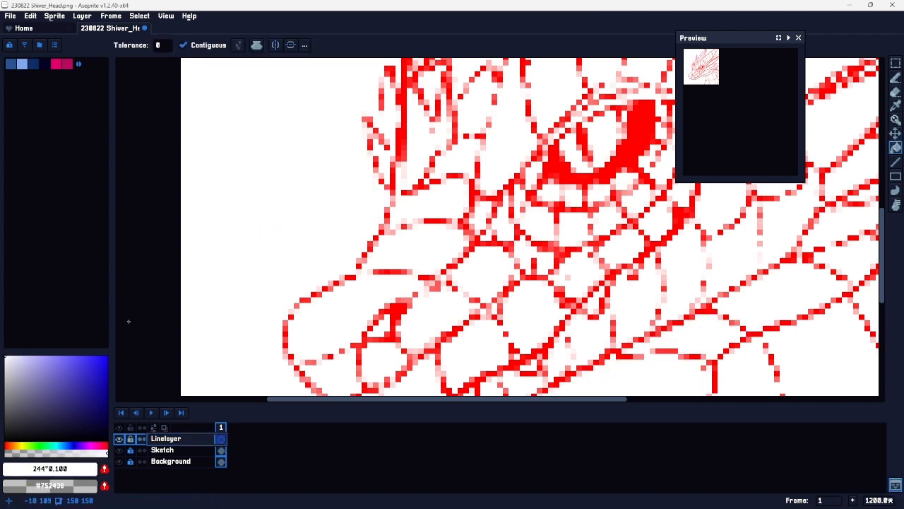
{"action": "left_click", "coordinate": [80, 469]}
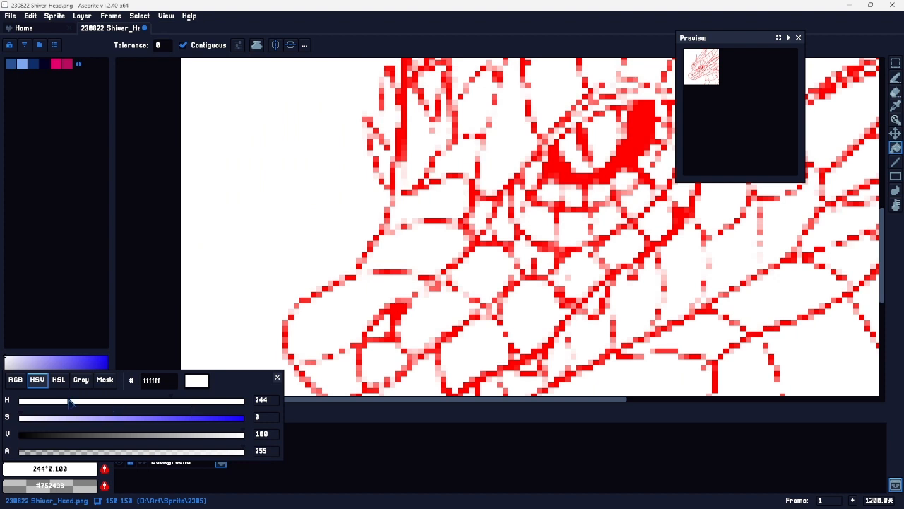
{"action": "left_click", "coordinate": [24, 421]}
{"action": "key", "text": "b"}
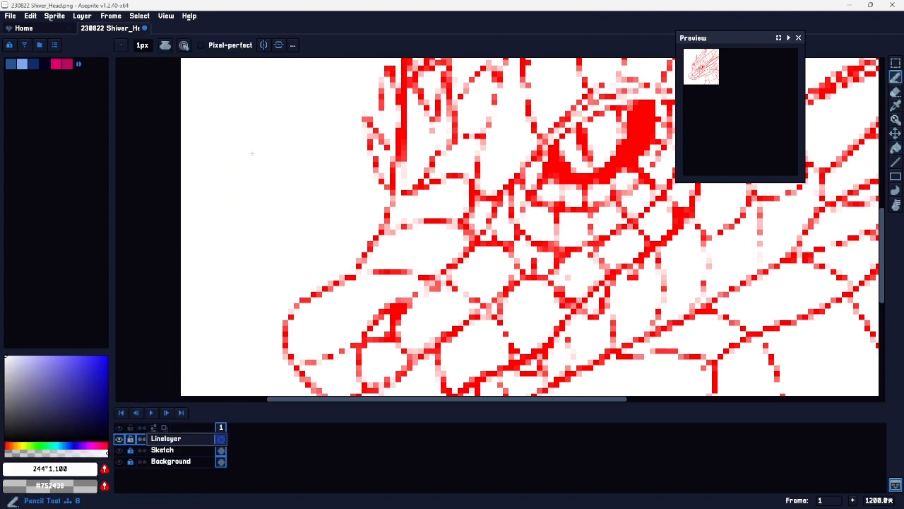
{"action": "mouse_move", "coordinate": [268, 180]}
{"action": "left_mouse_down"}
{"action": "mouse_move", "coordinate": [234, 182]}
{"action": "mouse_move", "coordinate": [249, 212]}
{"action": "mouse_move", "coordinate": [310, 166]}
{"action": "mouse_move", "coordinate": [307, 173]}
{"action": "mouse_move", "coordinate": [298, 152]}
{"action": "mouse_move", "coordinate": [301, 161]}
{"action": "mouse_move", "coordinate": [240, 212]}
{"action": "left_mouse_up"}
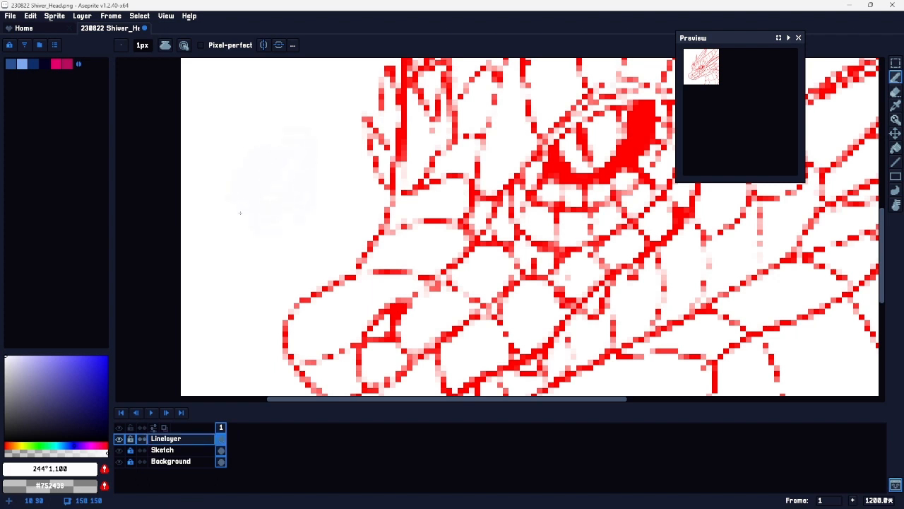
Step: Try filling the area around the dragon's head with blue (244°, 100, 100) using Paint Bucket, and undo the fill
{"action": "key", "text": "g"}
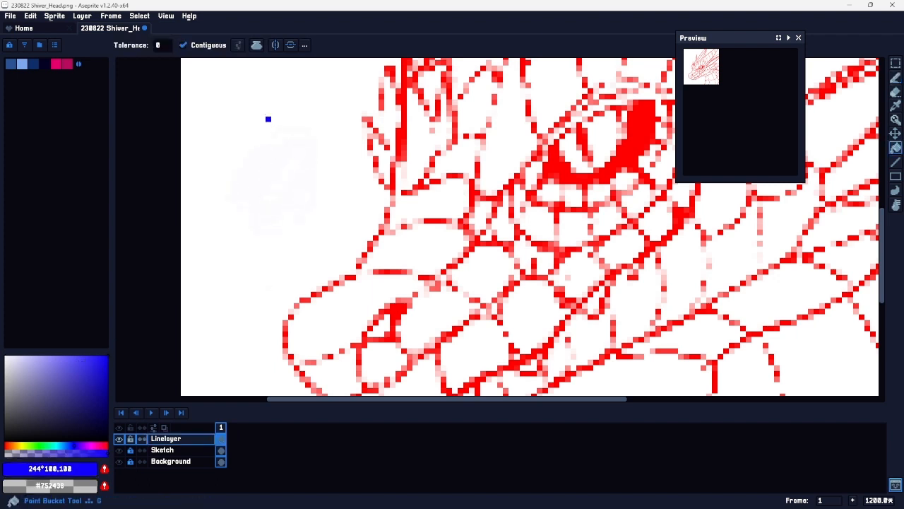
{"action": "left_click", "coordinate": [255, 107]}
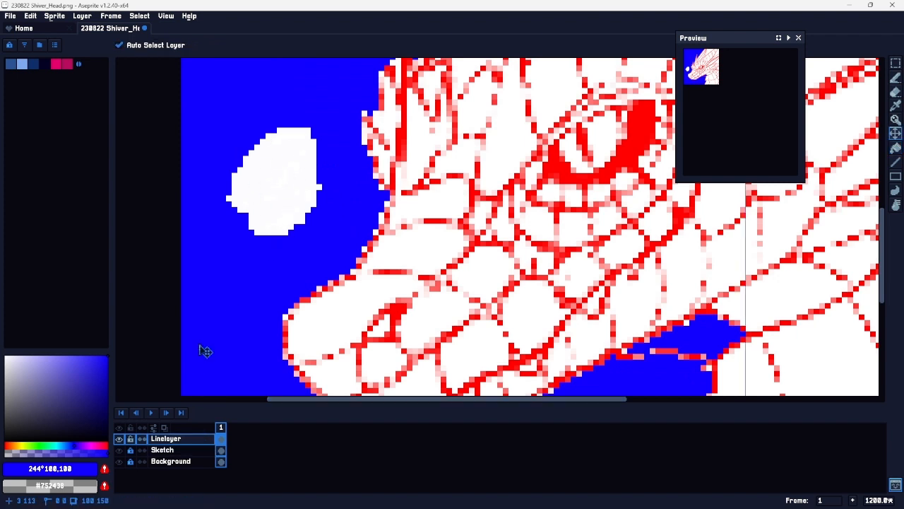
{"action": "key", "text": "ctrl+z"}
Step: Try filling four scales on the dragon's snout with blue using Paint Bucket, and undo the fills
{"action": "left_click_drag", "start_coordinate": [490, 278], "coordinate": [333, 217]}
{"action": "left_click", "coordinate": [310, 240]}
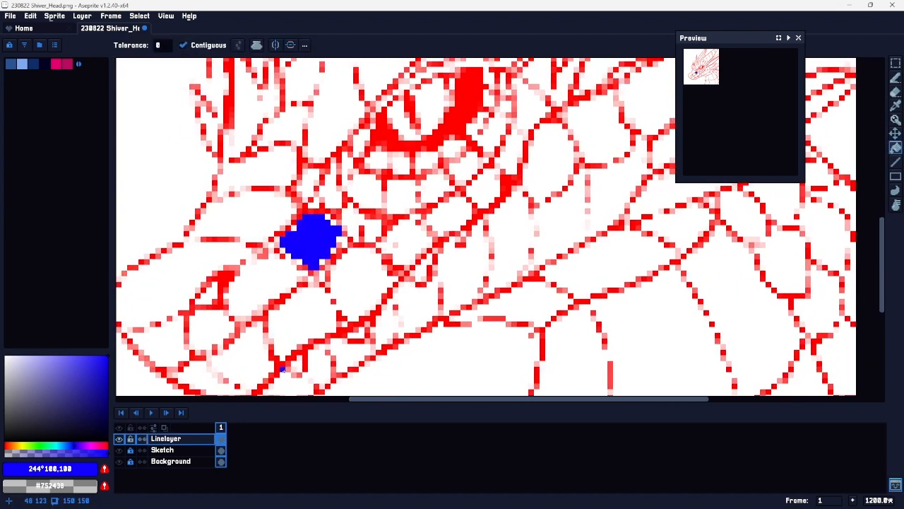
{"action": "left_click", "coordinate": [254, 295]}
{"action": "left_click", "coordinate": [316, 313]}
{"action": "left_click", "coordinate": [350, 292]}
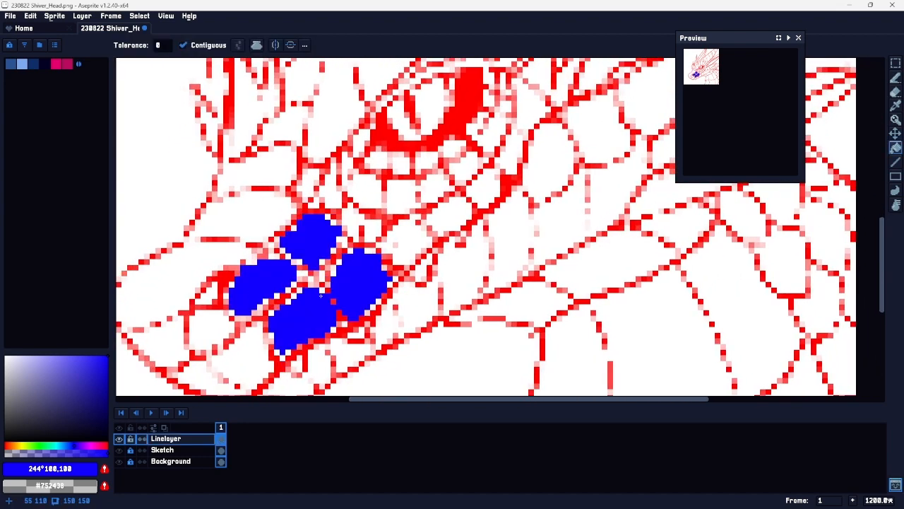
{"action": "key", "text": "ctrl+z"}
{"action": "key", "text": "ctrl+z"}
{"action": "key", "text": "ctrl+z"}
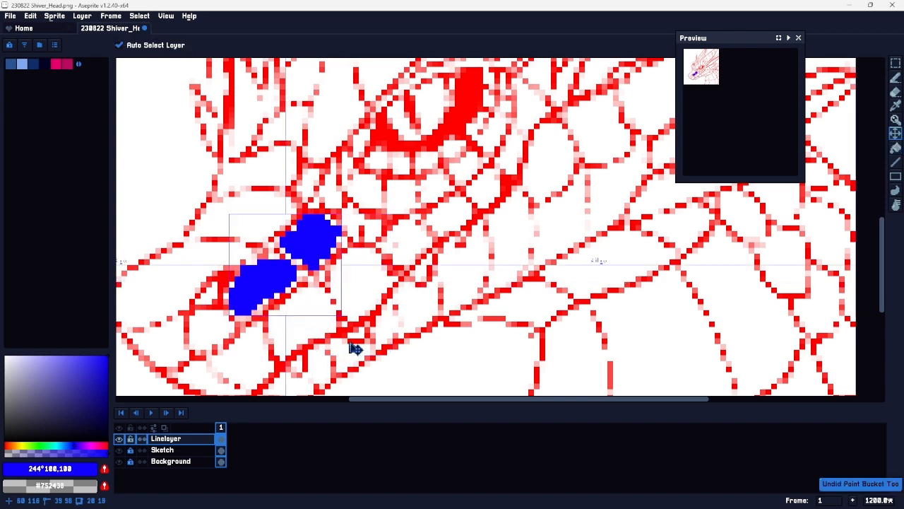
{"action": "key", "text": "ctrl+z"}
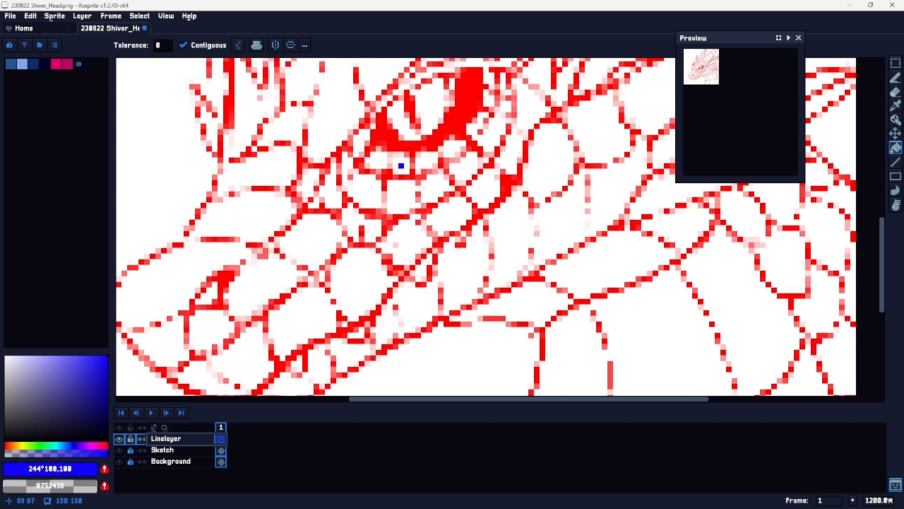
Step: Try drawing curved freehand strokes with the 1px Pencil in the empty area before the snout, and undo them
{"action": "left_click_drag", "start_coordinate": [349, 290], "coordinate": [373, 251]}
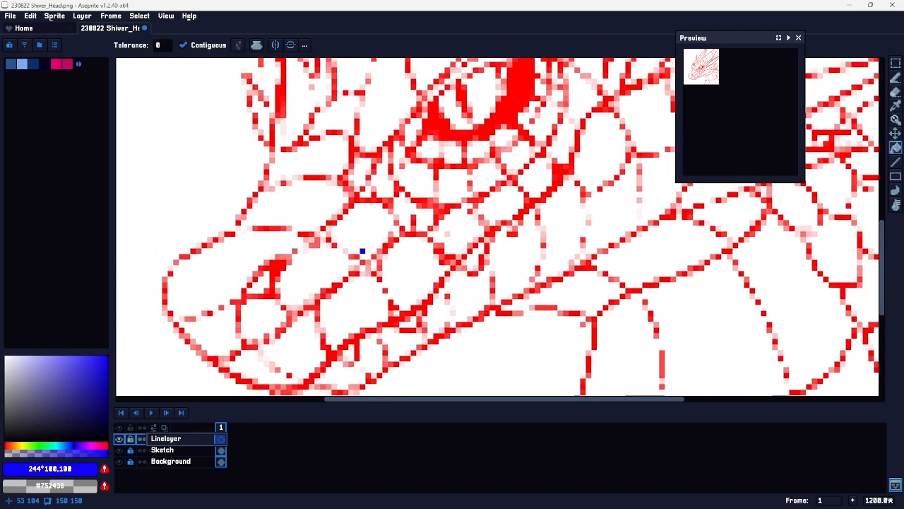
{"action": "left_click_drag", "start_coordinate": [205, 228], "coordinate": [325, 285]}
{"action": "key", "text": "b"}
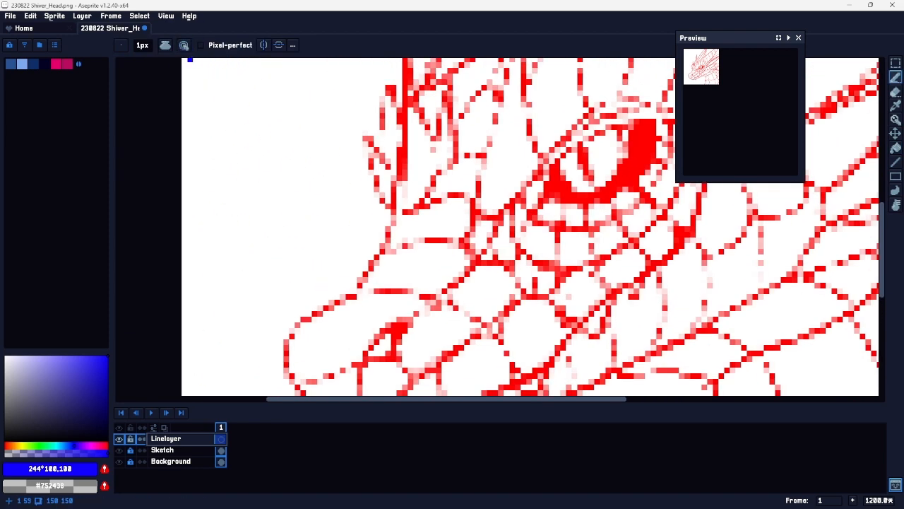
{"action": "mouse_move", "coordinate": [258, 285]}
{"action": "left_mouse_down"}
{"action": "mouse_move", "coordinate": [287, 211]}
{"action": "mouse_move", "coordinate": [366, 149]}
{"action": "left_mouse_up"}
{"action": "key", "text": "ctrl+z"}
{"action": "left_click_drag", "start_coordinate": [236, 308], "coordinate": [364, 166]}
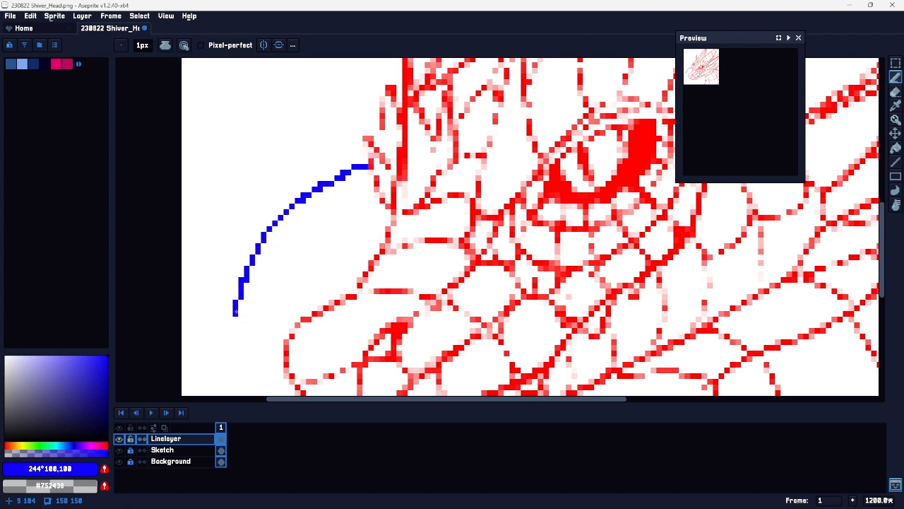
{"action": "key", "text": "ctrl+z"}
{"action": "key", "text": "ctrl+z"}
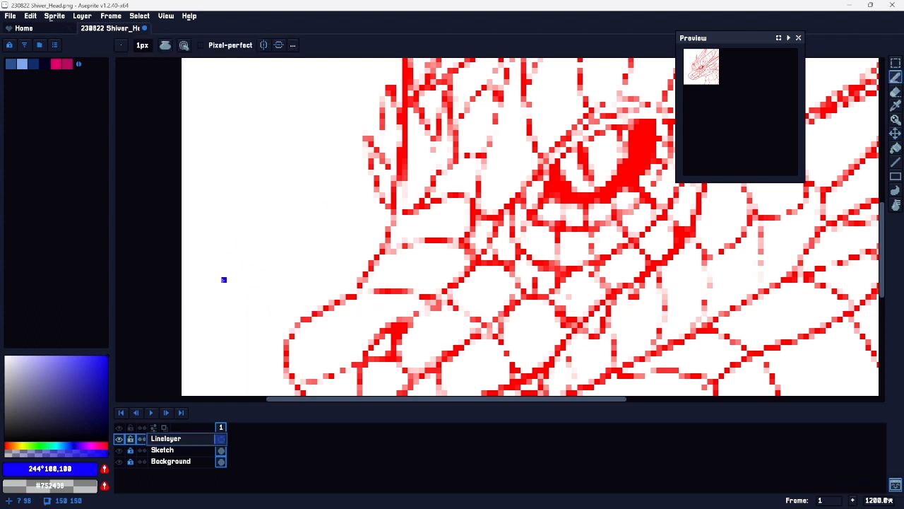
Step: Try a long freehand arc in front of the snout, correct it with the Eraser, and undo both
{"action": "mouse_move", "coordinate": [213, 324]}
{"action": "left_mouse_down"}
{"action": "mouse_move", "coordinate": [333, 137]}
{"action": "mouse_move", "coordinate": [346, 134]}
{"action": "left_mouse_up"}
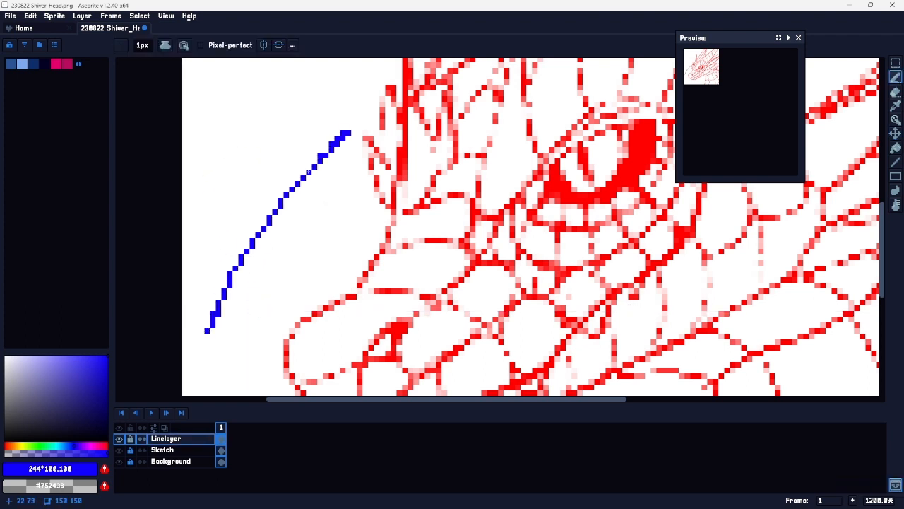
{"action": "key", "text": "e"}
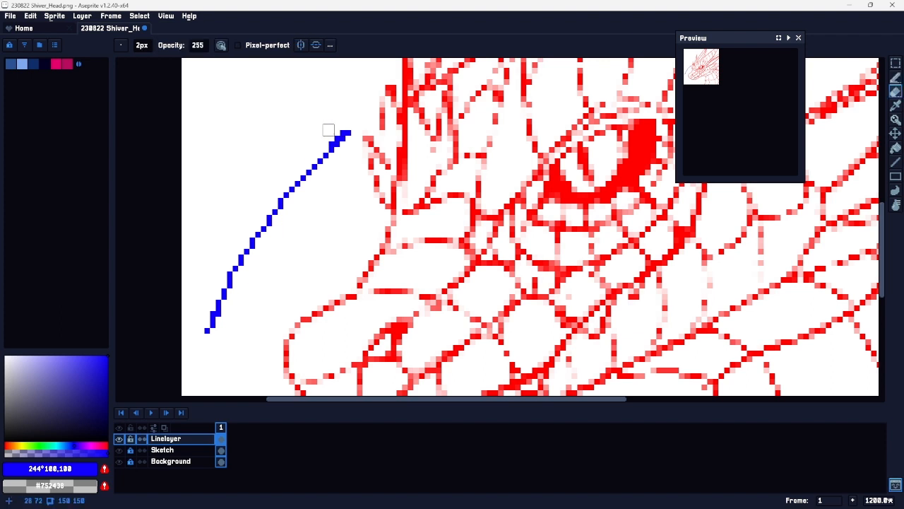
{"action": "key", "text": "ctrl+z"}
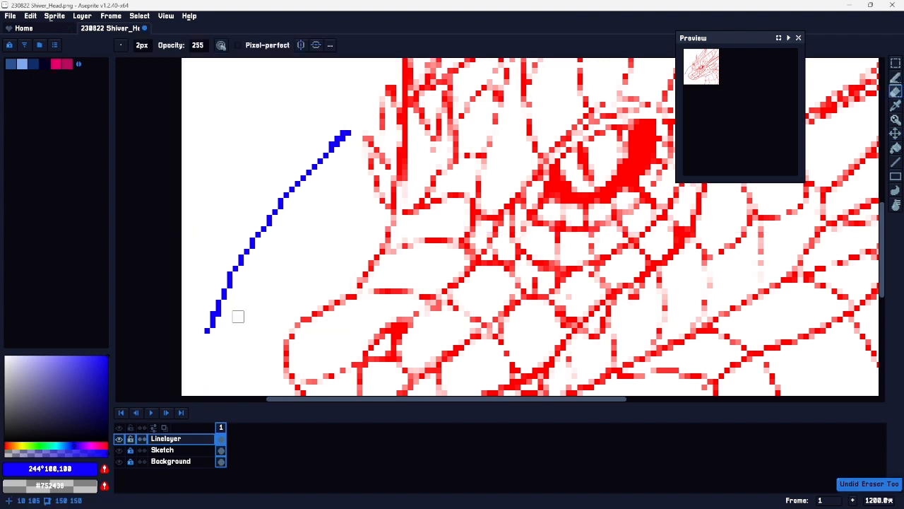
{"action": "key", "text": "ctrl+z"}
{"action": "key", "text": "e"}
Step: Draw a straight blue test line about 16 × 32 px with the Pencil in front of the snout
{"action": "key", "text": "b"}
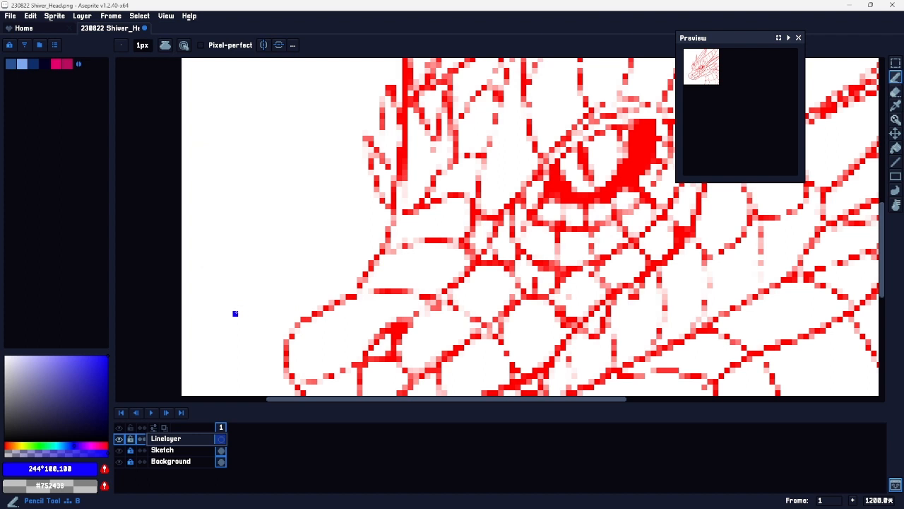
{"action": "left_click", "coordinate": [235, 324]}
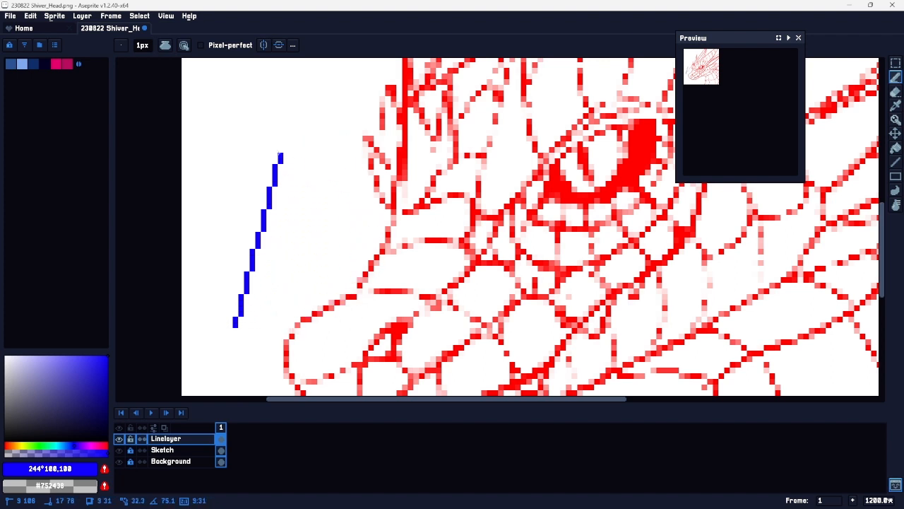
{"action": "left_click_drag", "start_coordinate": [319, 152], "coordinate": [326, 144]}
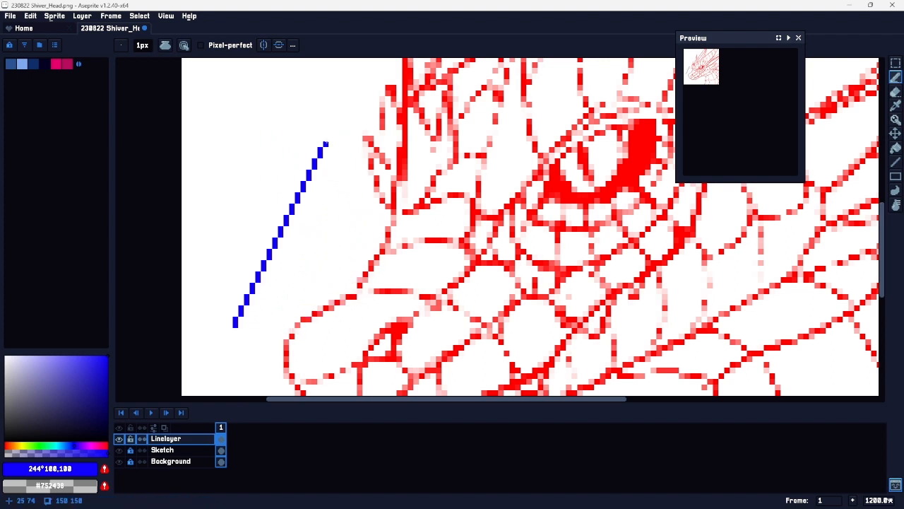
Step: Try a longer freehand stroke running parallel to the straight line, and undo it
{"action": "left_click_drag", "start_coordinate": [196, 296], "coordinate": [326, 72]}
{"action": "key", "text": "space"}
{"action": "mouse_move", "coordinate": [233, 236]}
{"action": "left_mouse_down"}
{"action": "mouse_move", "coordinate": [226, 232]}
{"action": "mouse_move", "coordinate": [220, 263]}
{"action": "left_mouse_up"}
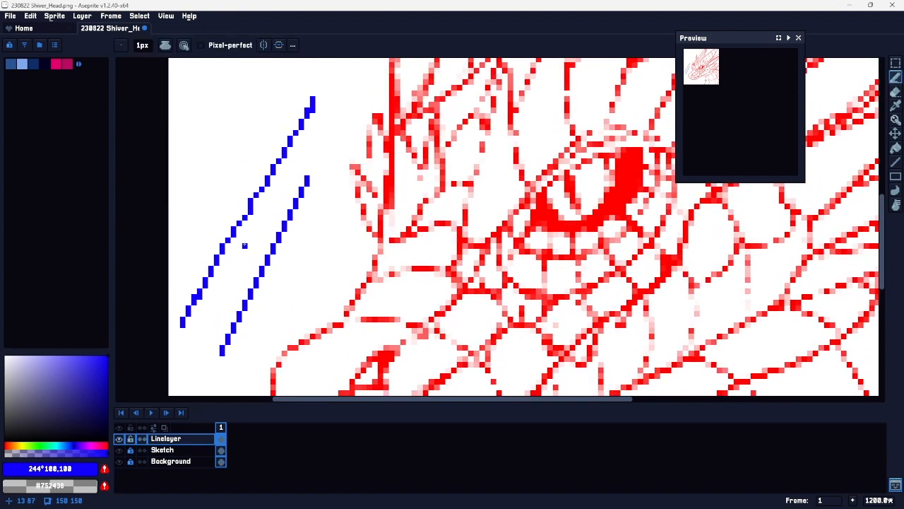
{"action": "key", "text": "ctrl+z"}
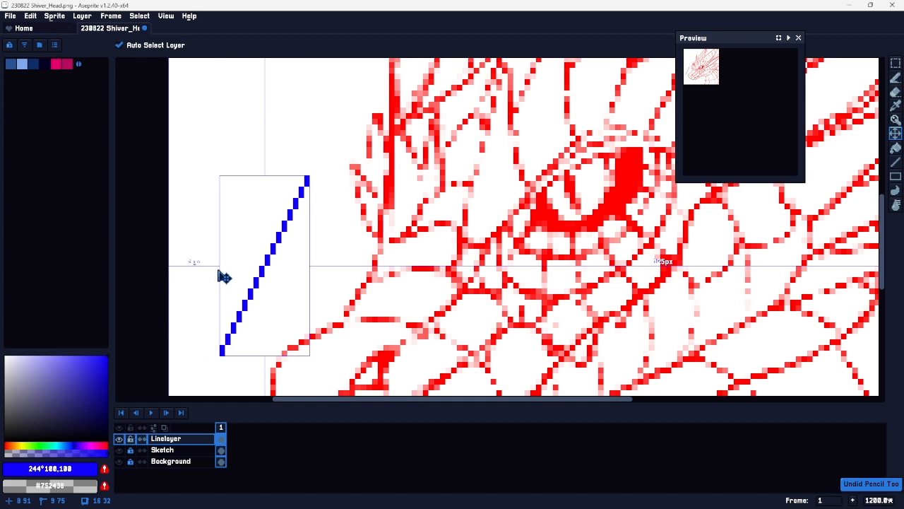
Step: Draw a freehand hook-shaped blue stroke with the Pencil beside the straight line
{"action": "left_click_drag", "start_coordinate": [204, 290], "coordinate": [204, 229]}
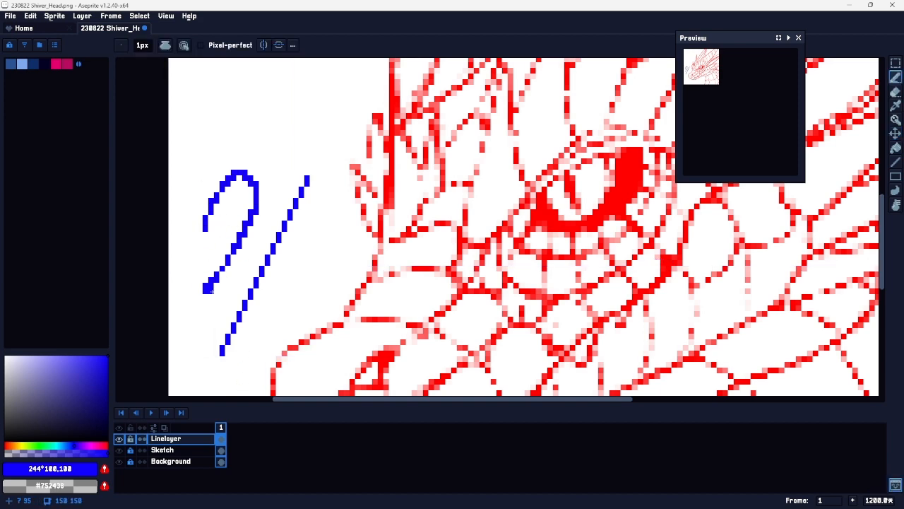
{"action": "key", "text": "space"}
{"action": "left_click_drag", "start_coordinate": [237, 337], "coordinate": [272, 308]}
{"action": "left_click_drag", "start_coordinate": [312, 271], "coordinate": [341, 271]}
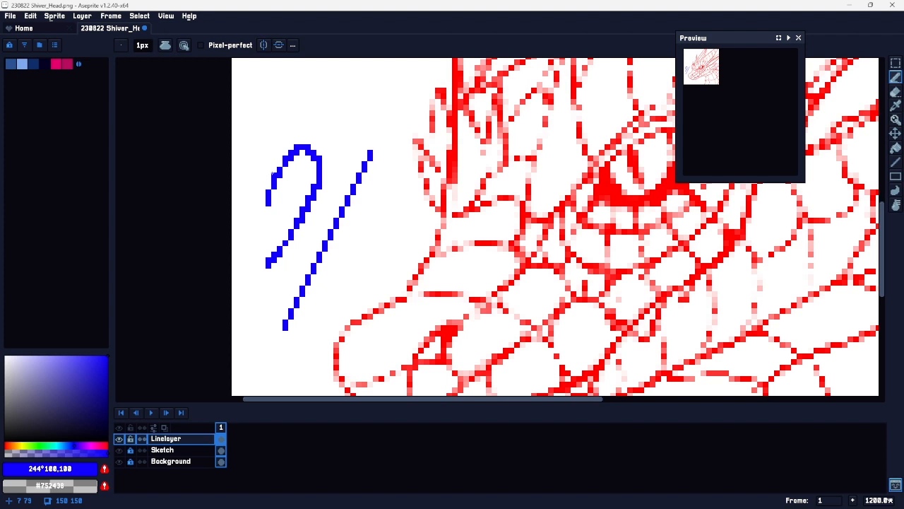
Step: Try marking the hook's uneven pixels in pink Idx-4, undo the marks, and thin the doubled pixels with the Eraser
{"action": "left_click", "coordinate": [56, 64]}
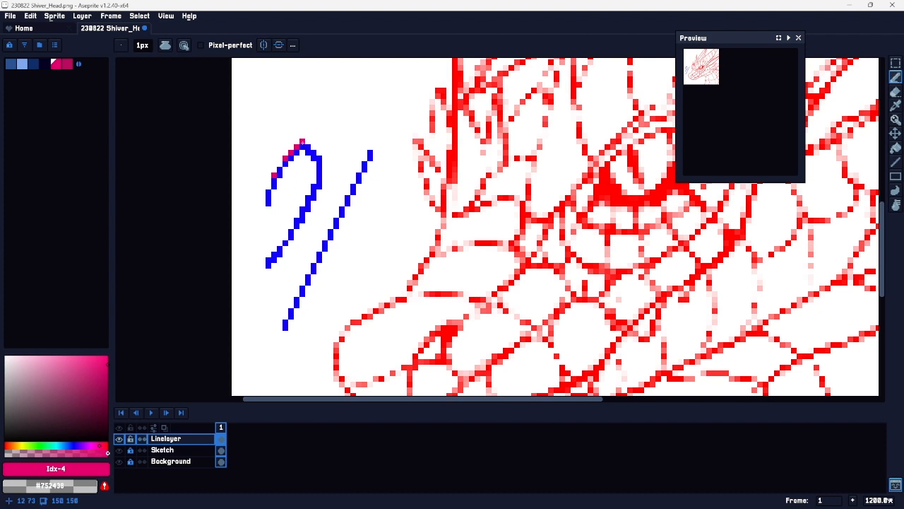
{"action": "key", "text": "ctrl+z"}
{"action": "key", "text": "e"}
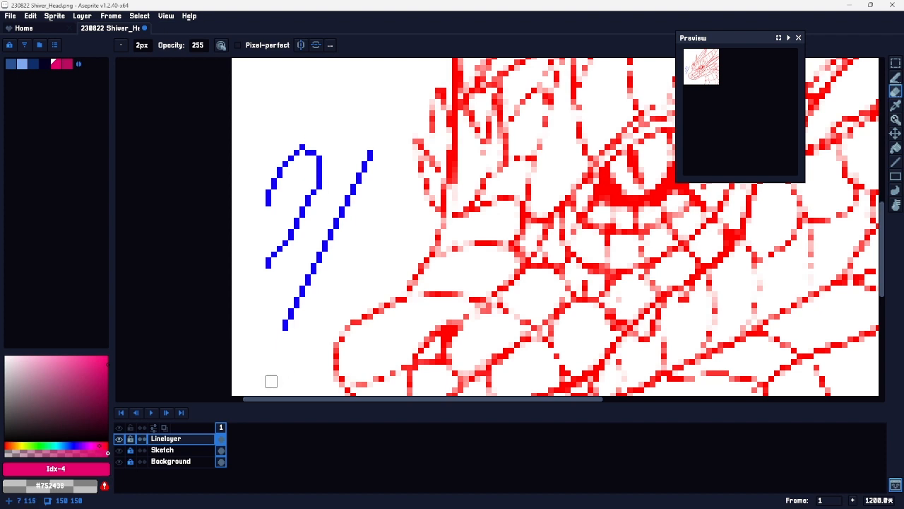
Step: Smooth the hook's top and outer bend by erasing uneven pixels and redrawing them in the line's blue, #1100ff
{"action": "left_click_drag", "start_coordinate": [332, 304], "coordinate": [359, 307]}
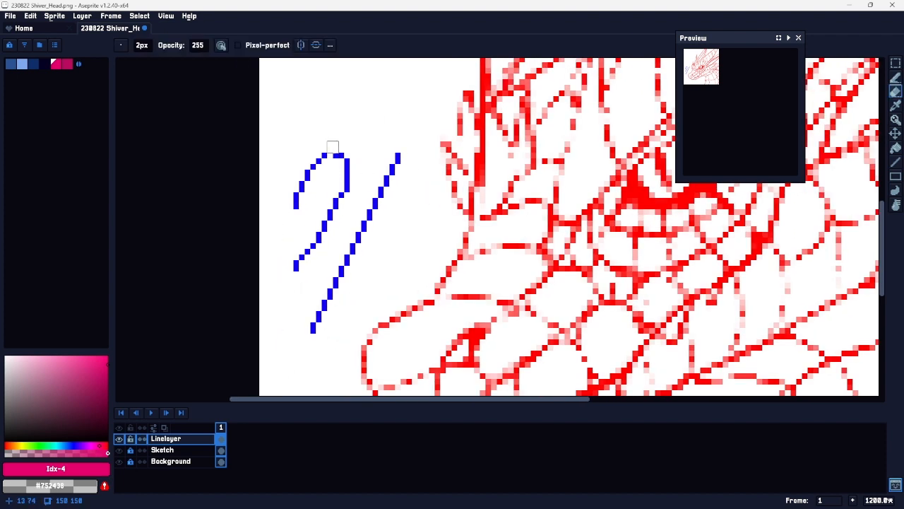
{"action": "key", "text": "b"}
{"action": "left_click", "coordinate": [377, 191], "text": "alt"}
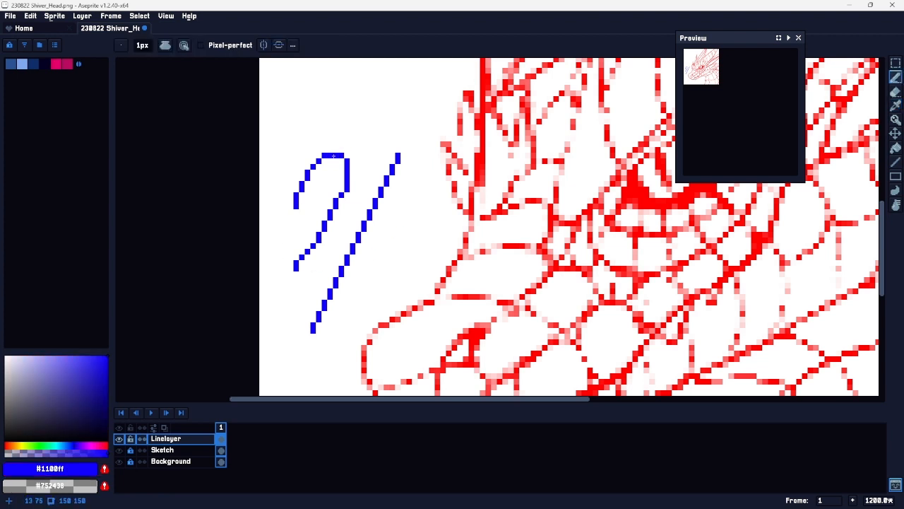
{"action": "left_click_drag", "start_coordinate": [331, 348], "coordinate": [318, 310]}
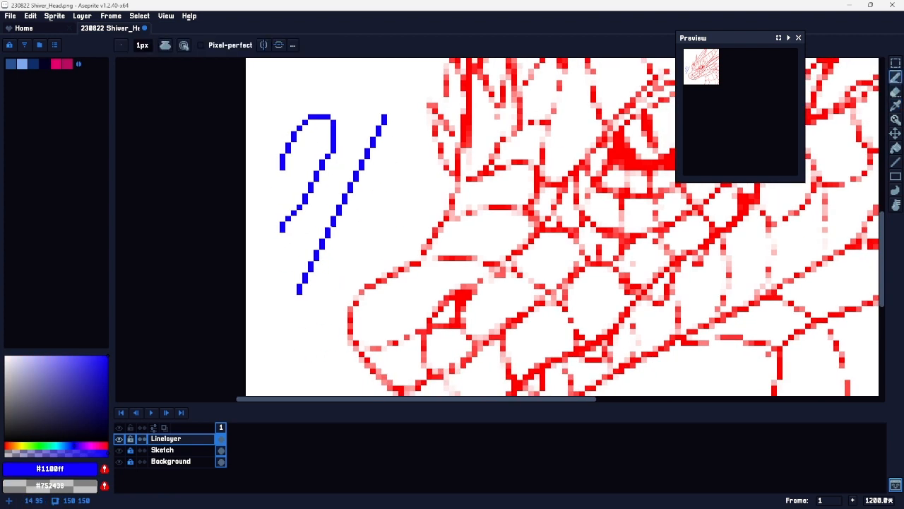
{"action": "key", "text": "e"}
{"action": "left_click", "coordinate": [332, 138]}
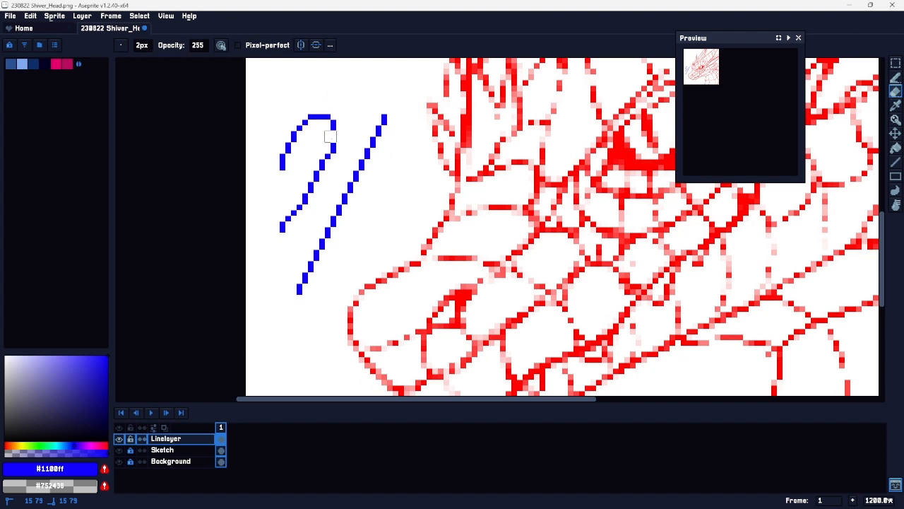
{"action": "key", "text": "b"}
{"action": "left_click_drag", "start_coordinate": [339, 134], "coordinate": [339, 139]}
{"action": "left_click_drag", "start_coordinate": [326, 180], "coordinate": [359, 205]}
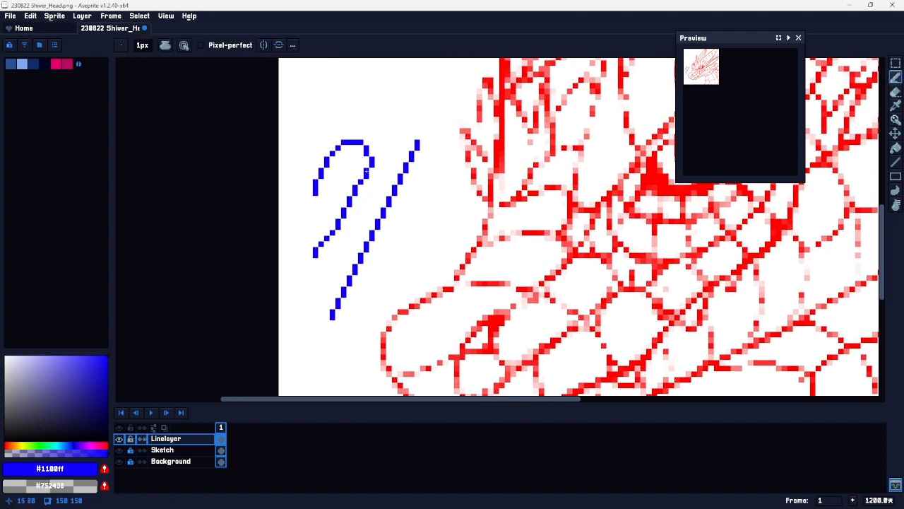
Step: Erase the hook and the straight test line from Linelayer
{"action": "key", "text": "z"}
{"action": "left_click_drag", "start_coordinate": [392, 264], "coordinate": [337, 277]}
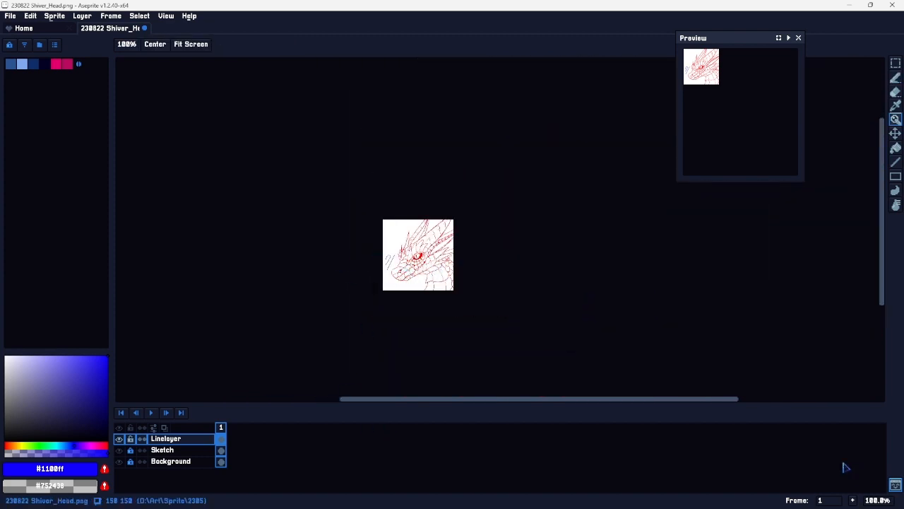
{"action": "left_click_drag", "start_coordinate": [369, 258], "coordinate": [434, 224]}
{"action": "left_click_drag", "start_coordinate": [514, 302], "coordinate": [399, 263]}
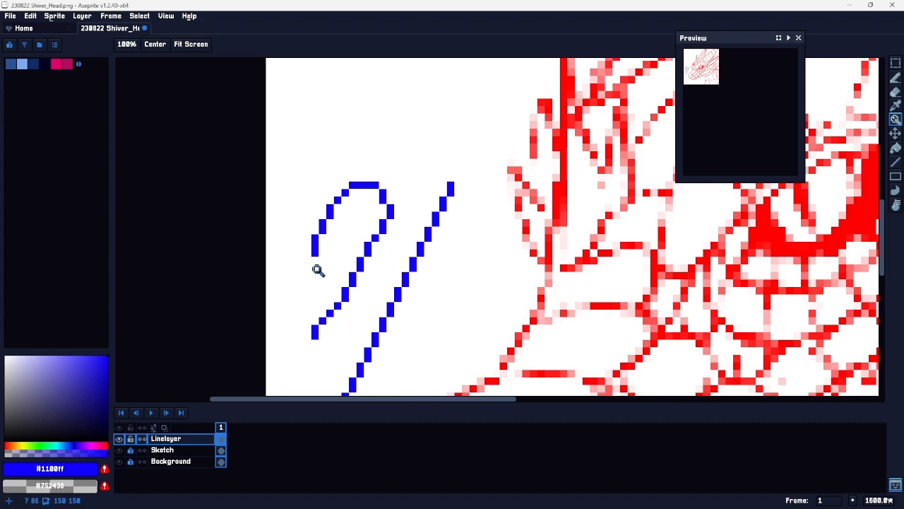
{"action": "left_click_drag", "start_coordinate": [478, 313], "coordinate": [388, 246]}
{"action": "key", "text": "e"}
{"action": "mouse_move", "coordinate": [244, 187]}
{"action": "left_mouse_down"}
{"action": "mouse_move", "coordinate": [236, 202]}
{"action": "mouse_move", "coordinate": [245, 238]}
{"action": "mouse_move", "coordinate": [285, 315]}
{"action": "mouse_move", "coordinate": [363, 163]}
{"action": "mouse_move", "coordinate": [289, 299]}
{"action": "left_mouse_up"}
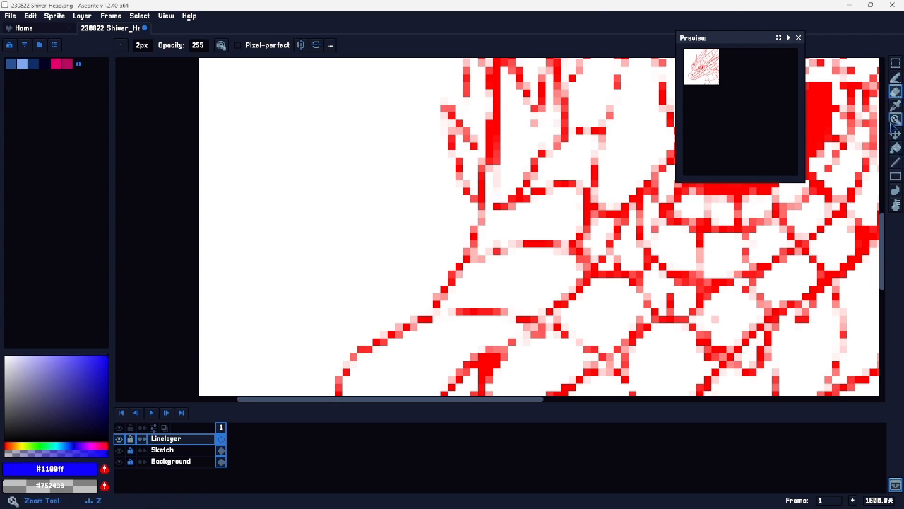
Step: Try drawing a slanted straight test line in blue with the Pencil beside the snout sketch and undo it
{"action": "key", "text": "b"}
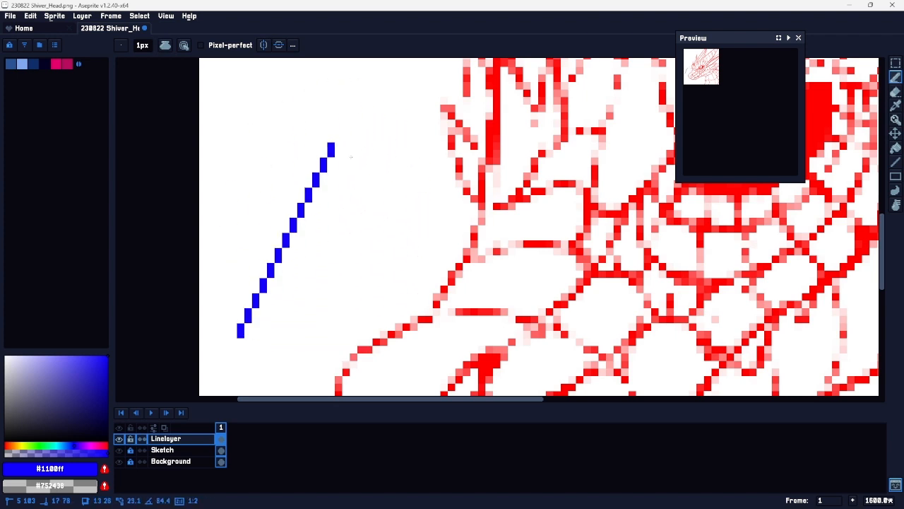
{"action": "left_click", "coordinate": [293, 117]}
{"action": "key", "text": "v"}
{"action": "key", "text": "ctrl+z"}
{"action": "key", "text": "ctrl+z"}
Step: Try filling the empty area around the dragon head with blue using the Paint Bucket and undo the fill
{"action": "key", "text": "space"}
{"action": "mouse_move", "coordinate": [308, 253]}
{"action": "left_mouse_down"}
{"action": "mouse_move", "coordinate": [393, 276]}
{"action": "mouse_move", "coordinate": [423, 255]}
{"action": "left_mouse_up"}
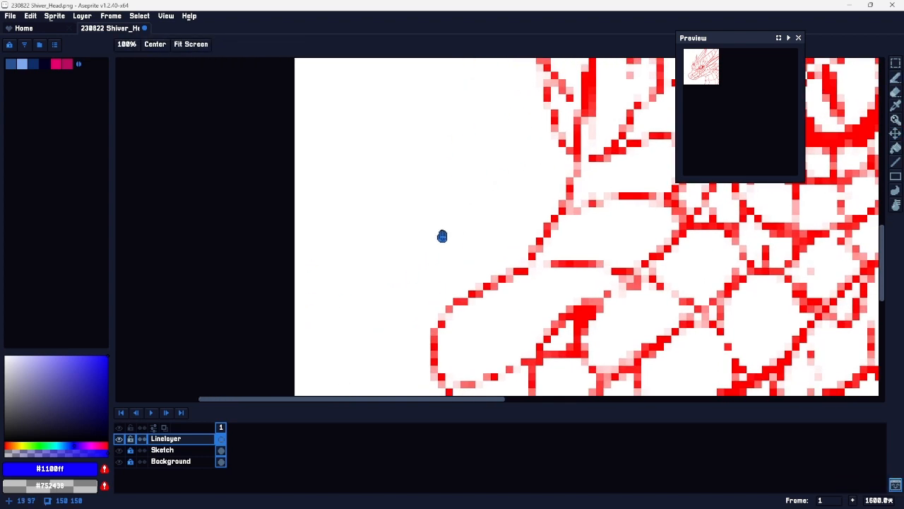
{"action": "key", "text": "g"}
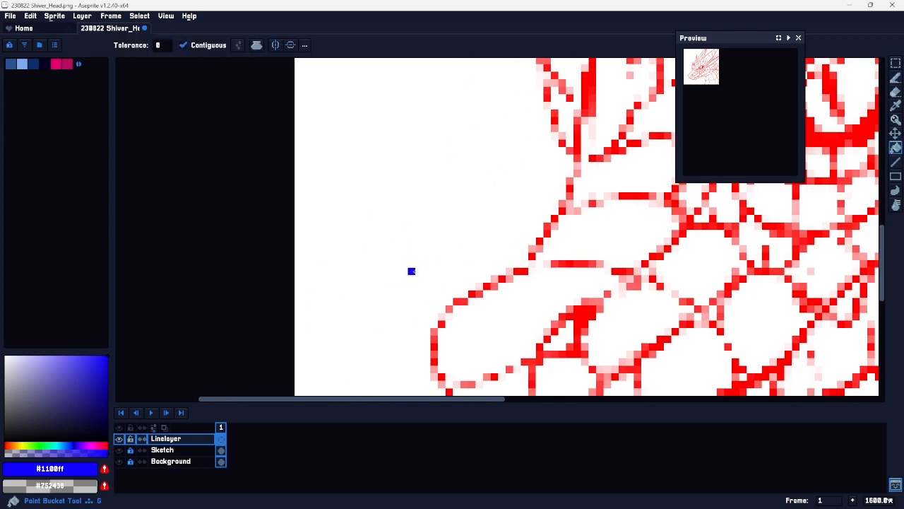
{"action": "left_click", "coordinate": [425, 219]}
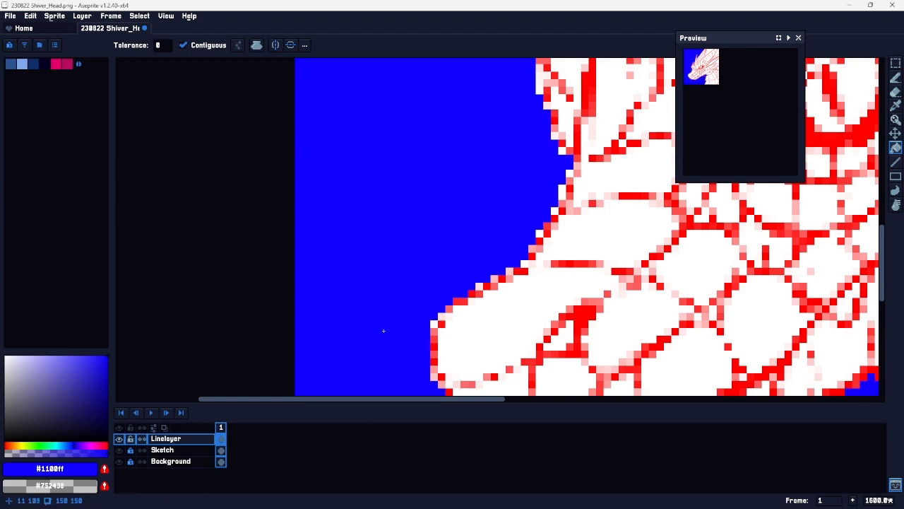
{"action": "key", "text": "ctrl+z"}
Step: Examine the sketch's snout, scale and jaw lines both close up and with the whole head in view
{"action": "key", "text": "space"}
{"action": "left_click_drag", "start_coordinate": [414, 133], "coordinate": [351, 285]}
{"action": "key", "text": "z"}
{"action": "left_click_drag", "start_coordinate": [430, 294], "coordinate": [400, 276]}
{"action": "key", "text": "space"}
{"action": "left_click_drag", "start_coordinate": [515, 311], "coordinate": [403, 231]}
{"action": "key", "text": "space"}
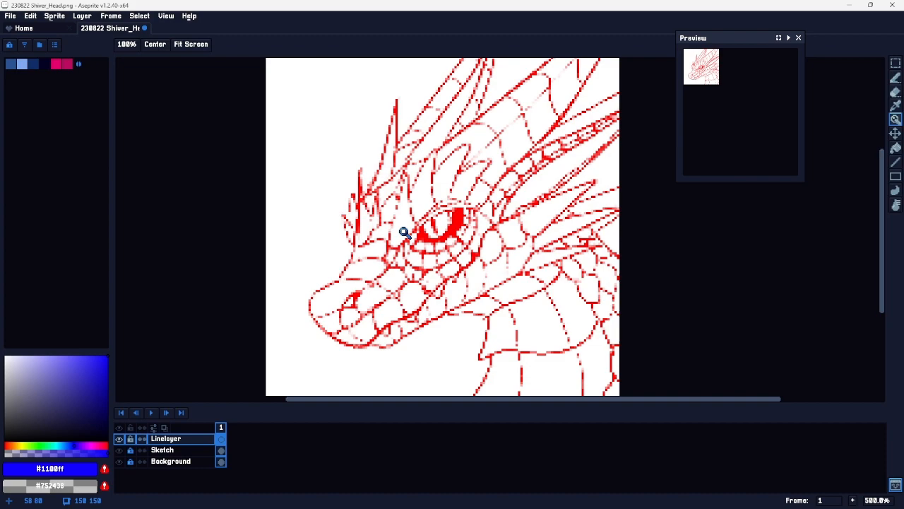
{"action": "scroll", "coordinate": [398, 303], "scroll_direction": "up", "scroll_amount": 8}
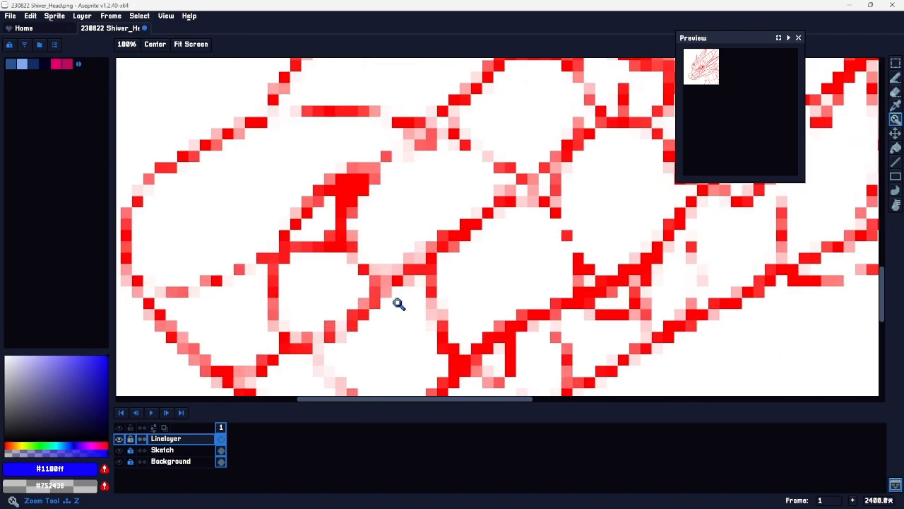
{"action": "scroll", "coordinate": [406, 298], "scroll_direction": "down", "scroll_amount": 7}
{"action": "scroll", "coordinate": [366, 315], "scroll_direction": "down", "scroll_amount": 1}
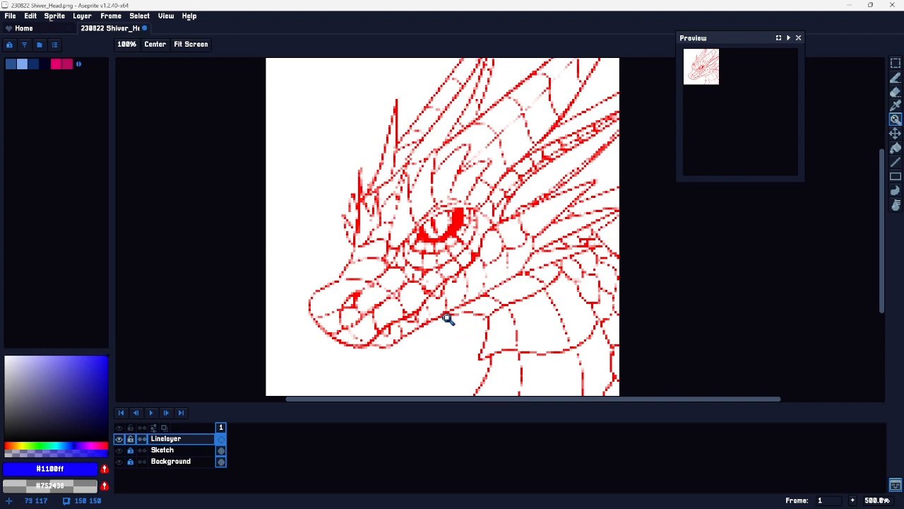
{"action": "scroll", "coordinate": [366, 307], "scroll_direction": "up", "scroll_amount": 8}
{"action": "left_click_drag", "start_coordinate": [457, 347], "coordinate": [359, 256]}
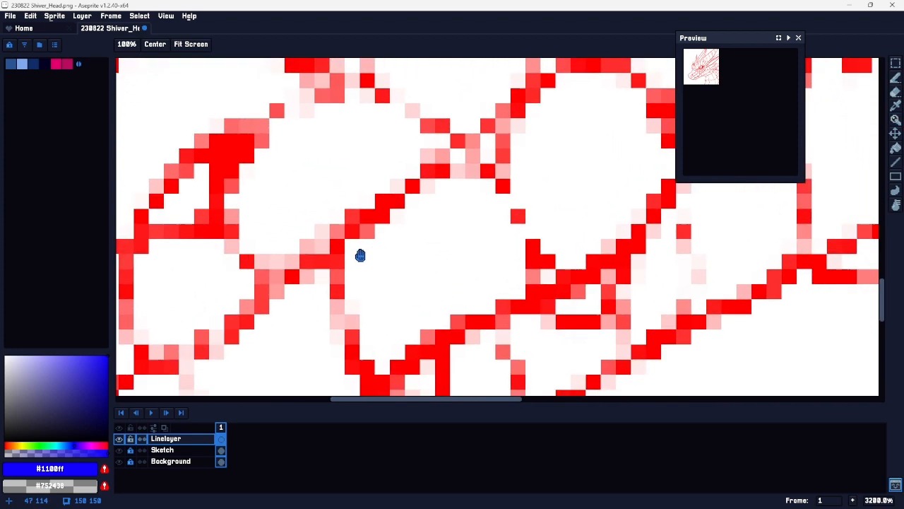
{"action": "key", "text": "z"}
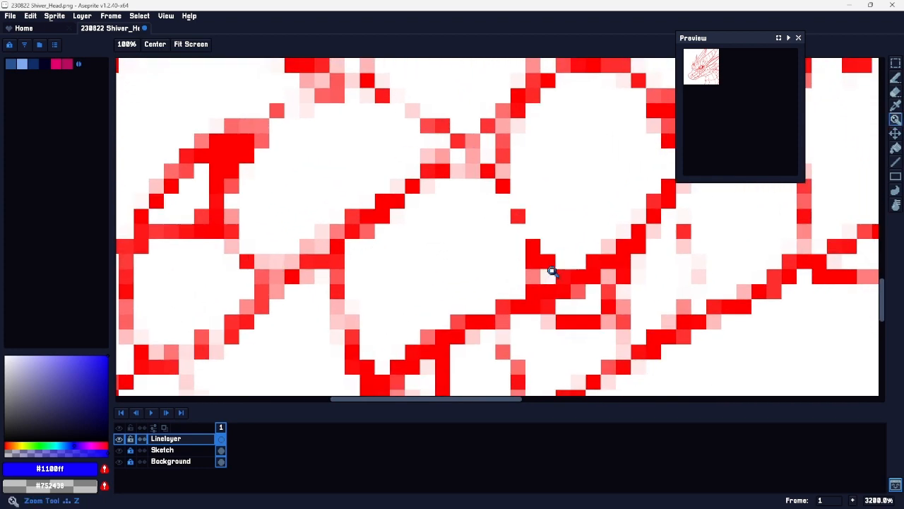
{"action": "scroll", "coordinate": [531, 264], "scroll_direction": "down", "scroll_amount": 7}
{"action": "left_click_drag", "start_coordinate": [530, 264], "coordinate": [432, 292]}
Step: Magnify the image in the Preview window and move the window clear of the drawing
{"action": "left_click_drag", "start_coordinate": [739, 38], "coordinate": [798, 60]}
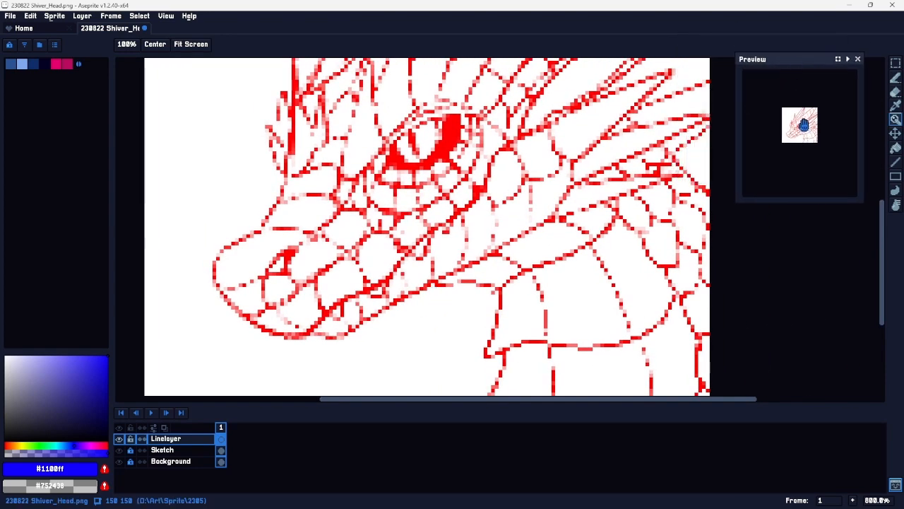
{"action": "scroll", "coordinate": [798, 119], "scroll_direction": "up", "scroll_amount": 3}
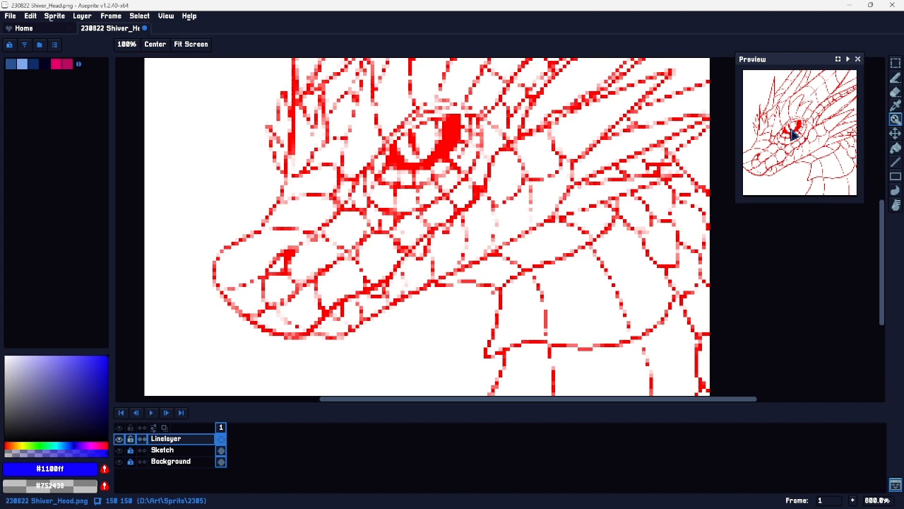
{"action": "left_click_drag", "start_coordinate": [798, 63], "coordinate": [793, 23]}
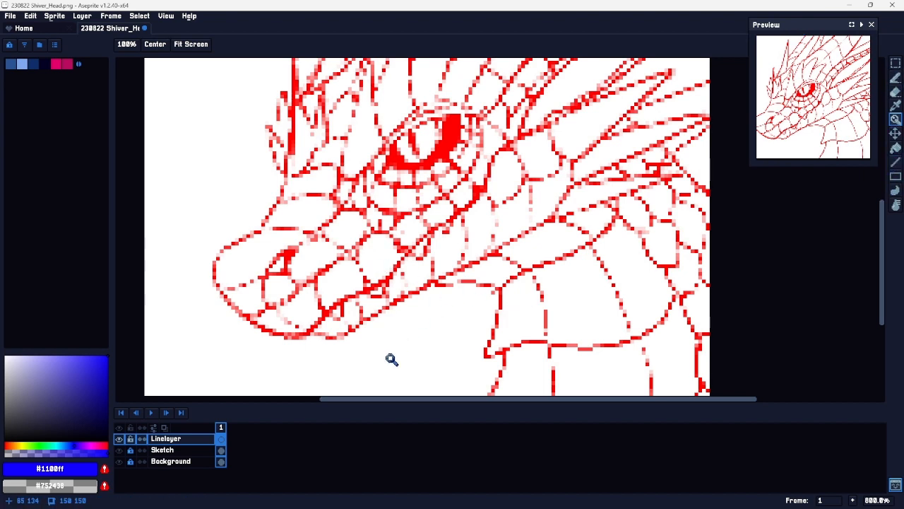
Step: Sample the sketch's red, #ff0000, from the snout lines as the foreground colour
{"action": "key", "text": "i"}
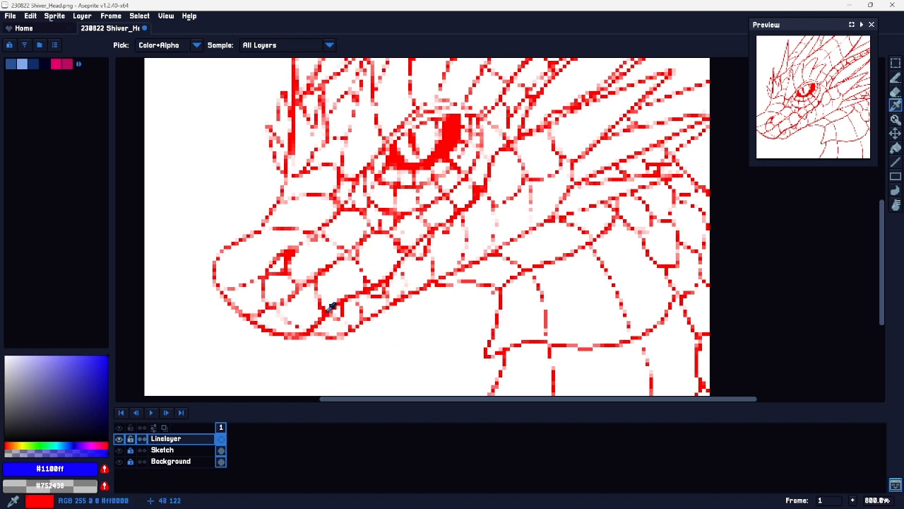
{"action": "left_click", "coordinate": [330, 307]}
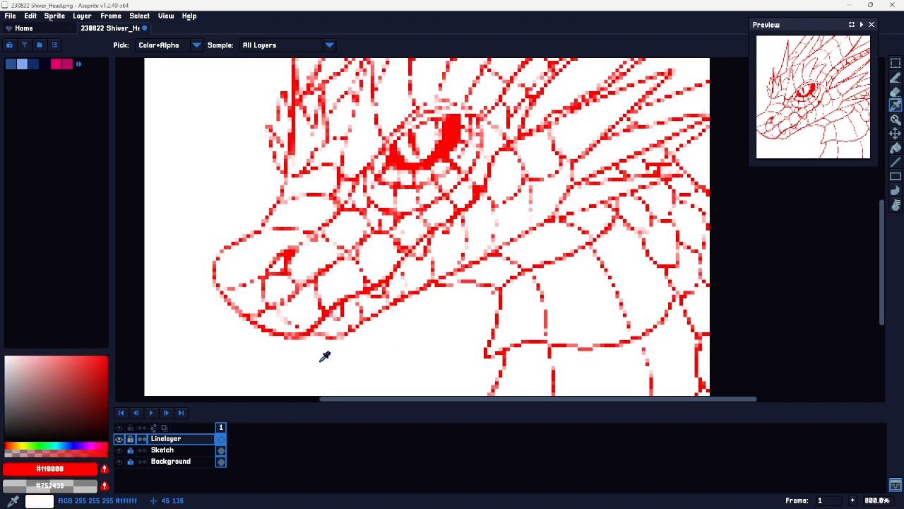
{"action": "left_click", "coordinate": [895, 118]}
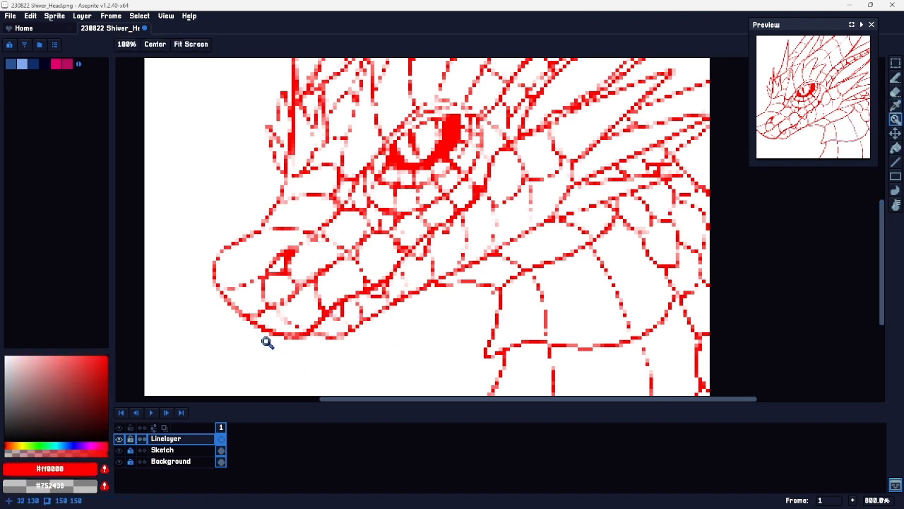
Step: Lower the Sketch layer's opacity to 88 in its layer properties
{"action": "left_click", "coordinate": [177, 450]}
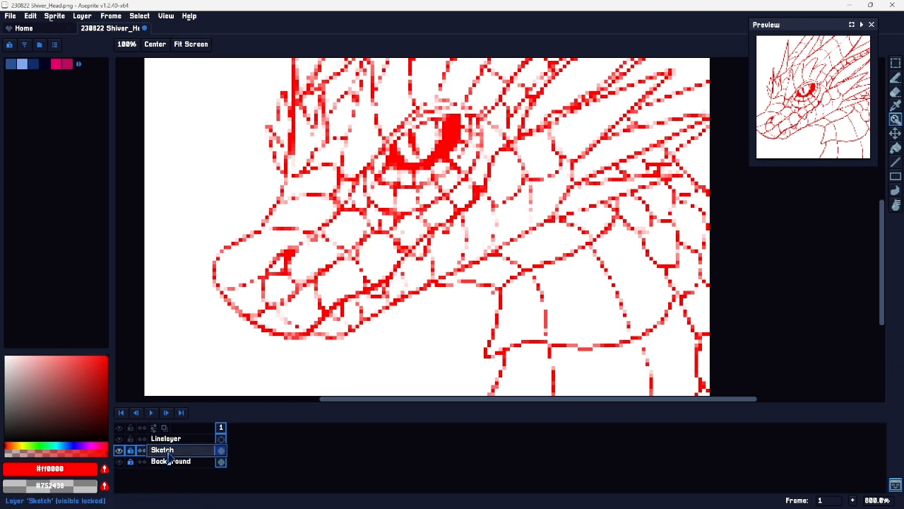
{"action": "right_click", "coordinate": [196, 454]}
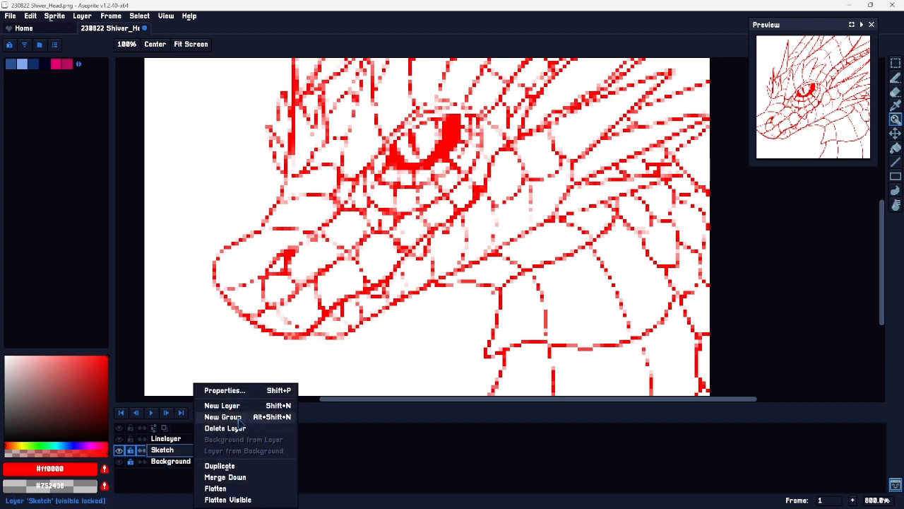
{"action": "left_click", "coordinate": [240, 393]}
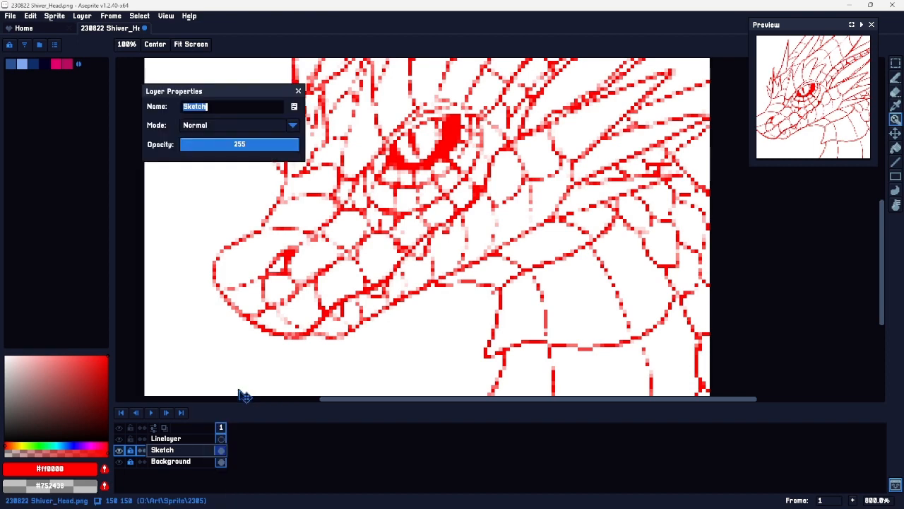
{"action": "left_click", "coordinate": [214, 146]}
{"action": "left_click_drag", "start_coordinate": [224, 148], "coordinate": [221, 148]}
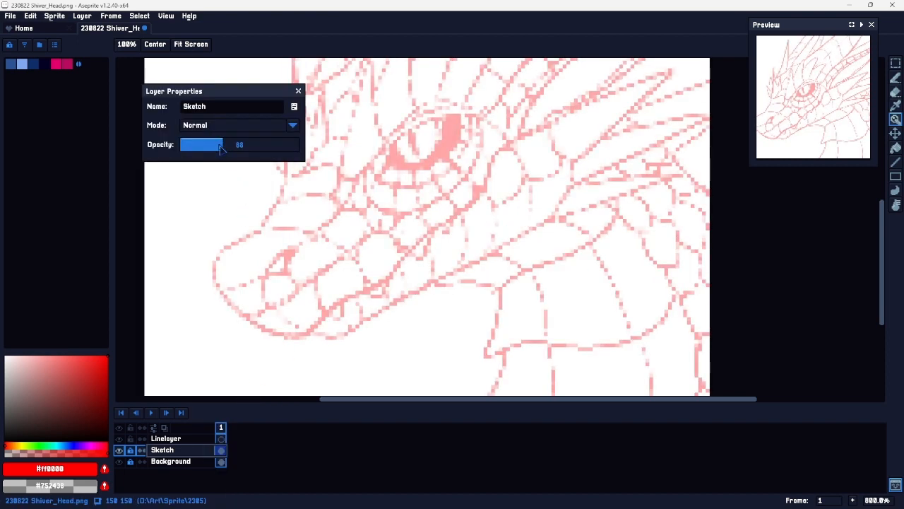
{"action": "left_click", "coordinate": [298, 91]}
Step: Make Linelayer active with the Pencil and set the foreground colour to black, HSV 244°, 0, 0
{"action": "key", "text": "b"}
{"action": "scroll", "coordinate": [245, 276], "scroll_direction": "up", "scroll_amount": 2}
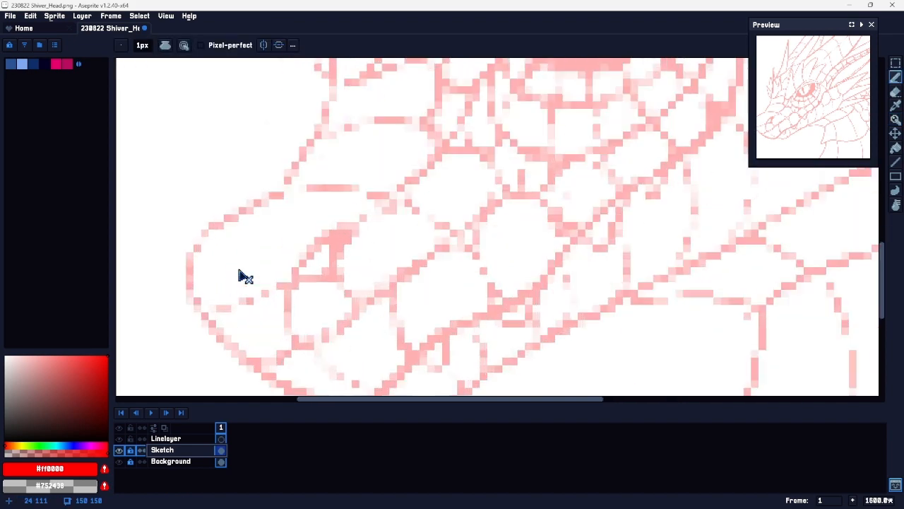
{"action": "left_click", "coordinate": [166, 438]}
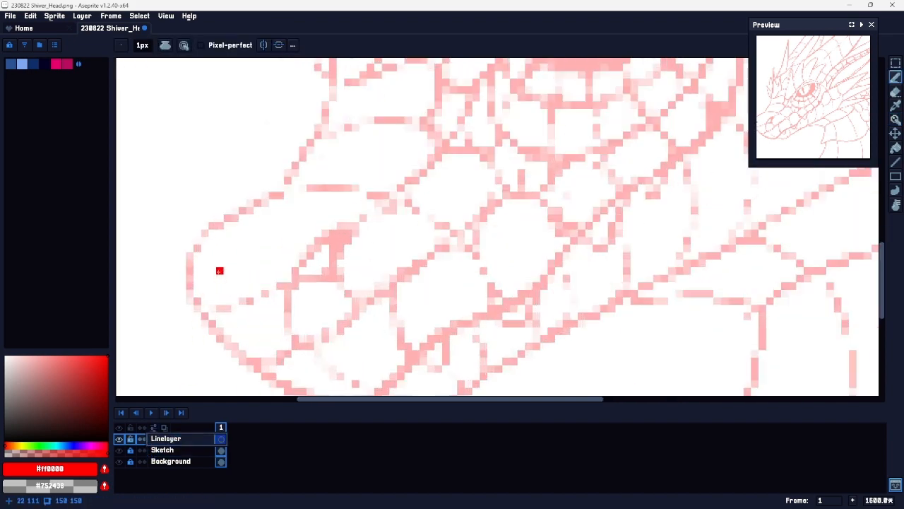
{"action": "key", "text": "space"}
{"action": "left_click_drag", "start_coordinate": [230, 242], "coordinate": [284, 198]}
{"action": "left_click_drag", "start_coordinate": [404, 97], "coordinate": [311, 297]}
{"action": "mouse_move", "coordinate": [361, 113]}
{"action": "left_mouse_down"}
{"action": "mouse_move", "coordinate": [351, 145]}
{"action": "mouse_move", "coordinate": [410, 228]}
{"action": "mouse_move", "coordinate": [381, 220]}
{"action": "mouse_move", "coordinate": [349, 69]}
{"action": "left_mouse_up"}
{"action": "left_click", "coordinate": [45, 65]}
{"action": "key", "text": "space"}
{"action": "mouse_move", "coordinate": [251, 204]}
{"action": "left_mouse_down"}
{"action": "mouse_move", "coordinate": [343, 273]}
{"action": "mouse_move", "coordinate": [359, 190]}
{"action": "mouse_move", "coordinate": [385, 159]}
{"action": "left_mouse_up"}
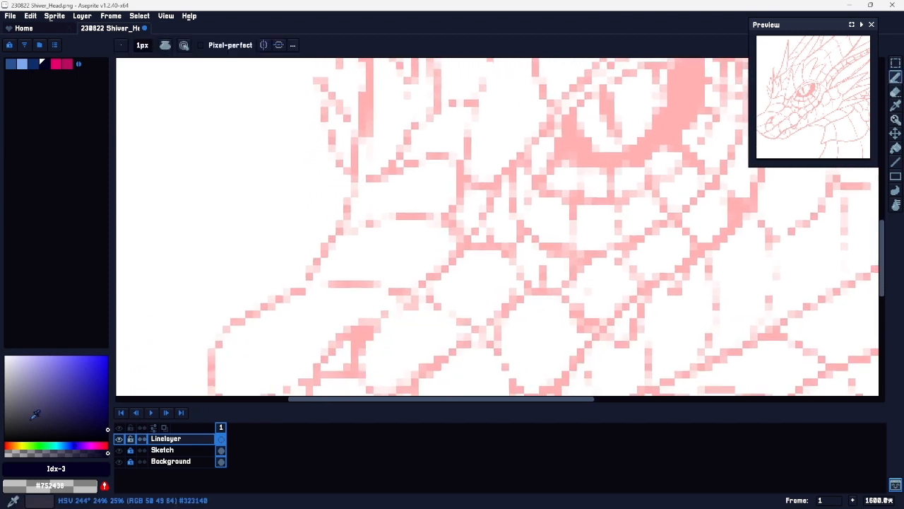
{"action": "key", "text": "space"}
{"action": "mouse_move", "coordinate": [569, 176]}
{"action": "left_mouse_down"}
{"action": "mouse_move", "coordinate": [485, 246]}
{"action": "mouse_move", "coordinate": [413, 276]}
{"action": "left_mouse_up"}
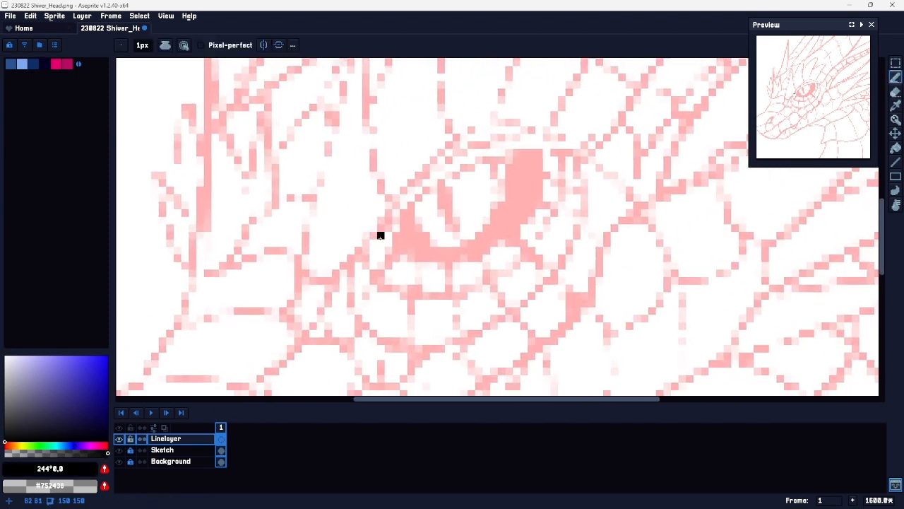
Step: Set the Sketch layer's opacity to 122 in its layer properties
{"action": "key", "text": "space"}
{"action": "mouse_move", "coordinate": [381, 243]}
{"action": "left_mouse_down"}
{"action": "mouse_move", "coordinate": [240, 294]}
{"action": "mouse_move", "coordinate": [240, 329]}
{"action": "left_mouse_up"}
{"action": "key", "text": "space"}
{"action": "mouse_move", "coordinate": [256, 201]}
{"action": "left_mouse_down"}
{"action": "mouse_move", "coordinate": [186, 354]}
{"action": "mouse_move", "coordinate": [182, 394]}
{"action": "mouse_move", "coordinate": [278, 221]}
{"action": "mouse_move", "coordinate": [302, 144]}
{"action": "left_mouse_up"}
{"action": "left_click", "coordinate": [162, 450]}
{"action": "double_click", "coordinate": [162, 450]}
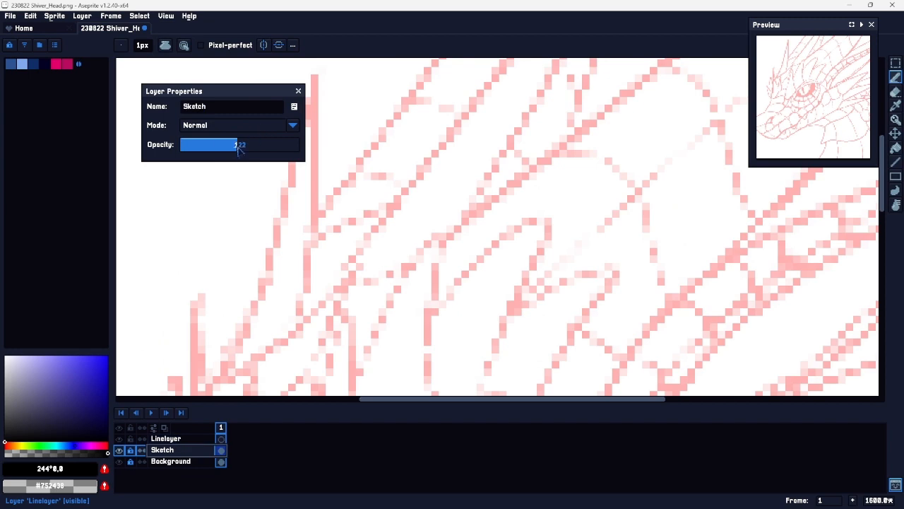
{"action": "left_click", "coordinate": [298, 91]}
Step: Hide the timeline and trace the small spikes above the snout bridge in black on Linelayer
{"action": "key", "text": "space"}
{"action": "mouse_move", "coordinate": [313, 297]}
{"action": "left_mouse_down"}
{"action": "mouse_move", "coordinate": [410, 74]}
{"action": "mouse_move", "coordinate": [315, 276]}
{"action": "mouse_move", "coordinate": [315, 268]}
{"action": "left_mouse_up"}
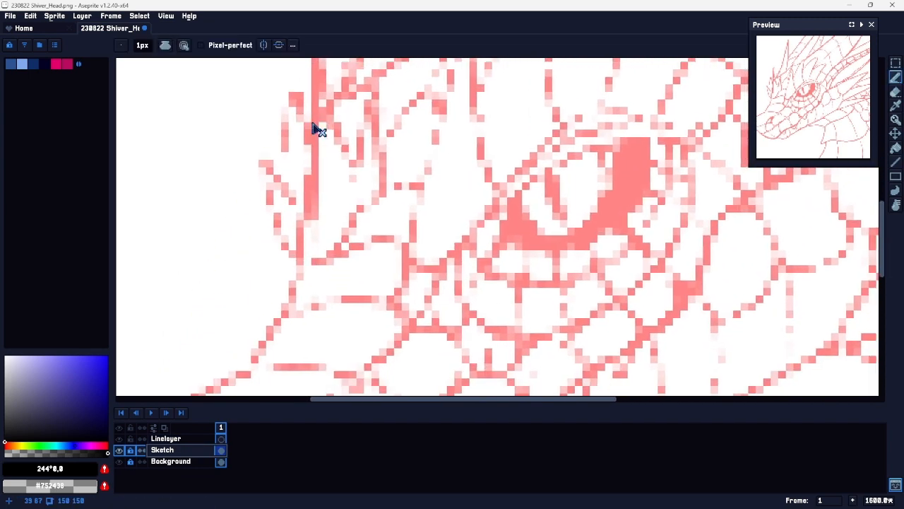
{"action": "left_click", "coordinate": [166, 438]}
{"action": "key", "text": "Tab"}
{"action": "key", "text": "space"}
{"action": "left_click_drag", "start_coordinate": [317, 147], "coordinate": [326, 227]}
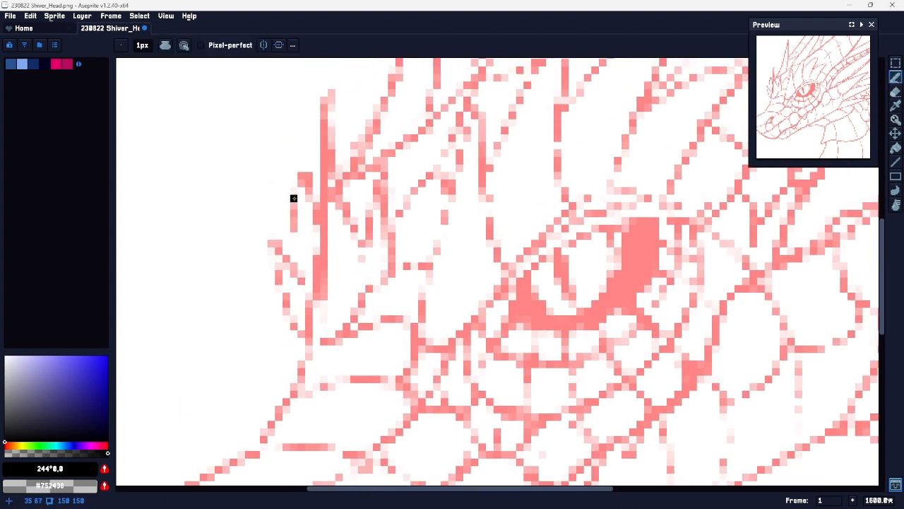
{"action": "left_click_drag", "start_coordinate": [293, 168], "coordinate": [308, 295]}
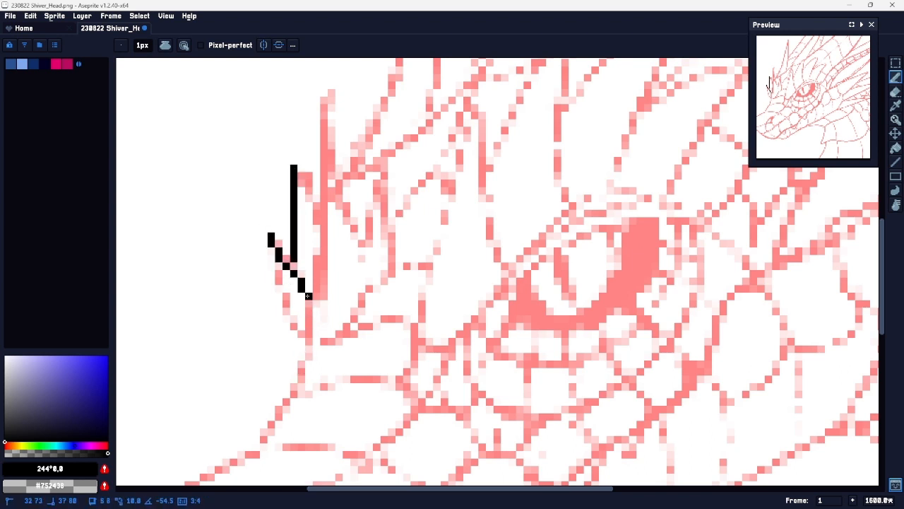
{"action": "left_click", "coordinate": [263, 236]}
{"action": "left_click", "coordinate": [301, 356], "text": "shift"}
Step: Trace the snout's upper outline in black from below the small spikes to the front of the nose
{"action": "mouse_move", "coordinate": [306, 397]}
{"action": "left_mouse_down"}
{"action": "mouse_move", "coordinate": [362, 269]}
{"action": "mouse_move", "coordinate": [394, 223]}
{"action": "left_mouse_up"}
{"action": "key", "text": "b"}
{"action": "mouse_move", "coordinate": [389, 173]}
{"action": "left_mouse_down"}
{"action": "mouse_move", "coordinate": [380, 206]}
{"action": "mouse_move", "coordinate": [313, 292]}
{"action": "left_mouse_up"}
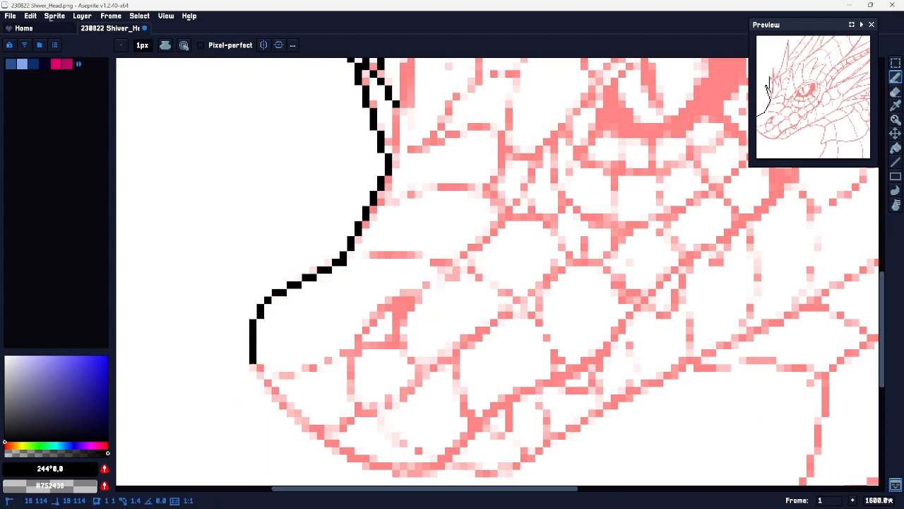
Step: Trace the curve from the nose tip down to the chin and erase the stray pixels at its end
{"action": "left_click_drag", "start_coordinate": [393, 452], "coordinate": [276, 285]}
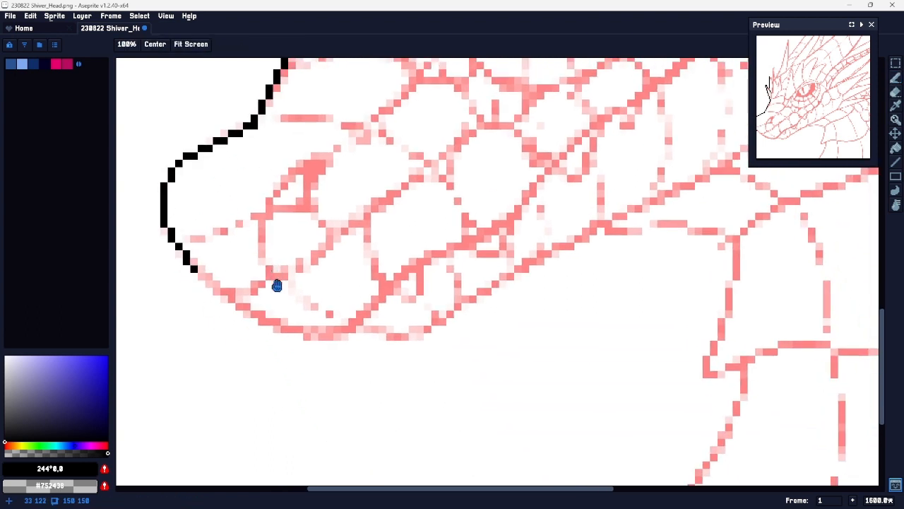
{"action": "left_click", "coordinate": [247, 311], "text": "shift"}
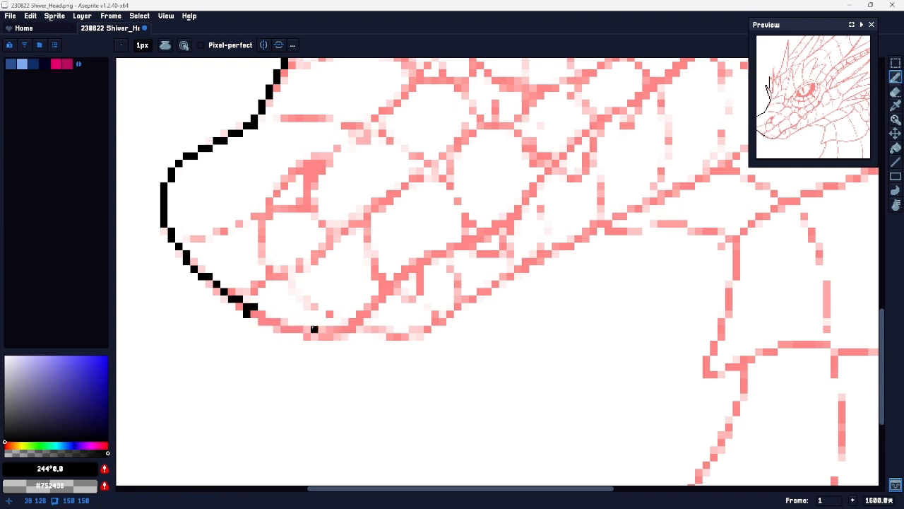
{"action": "key", "text": "ctrl+z"}
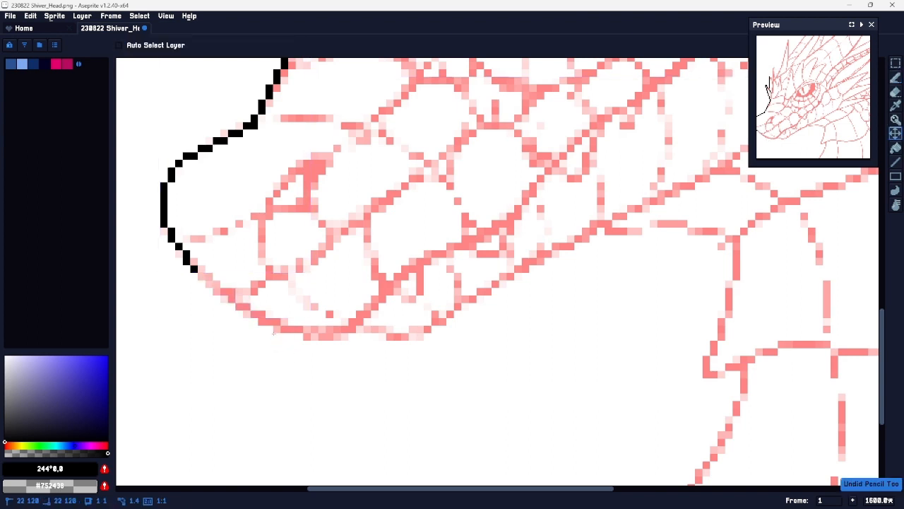
{"action": "key", "text": "ctrl+y"}
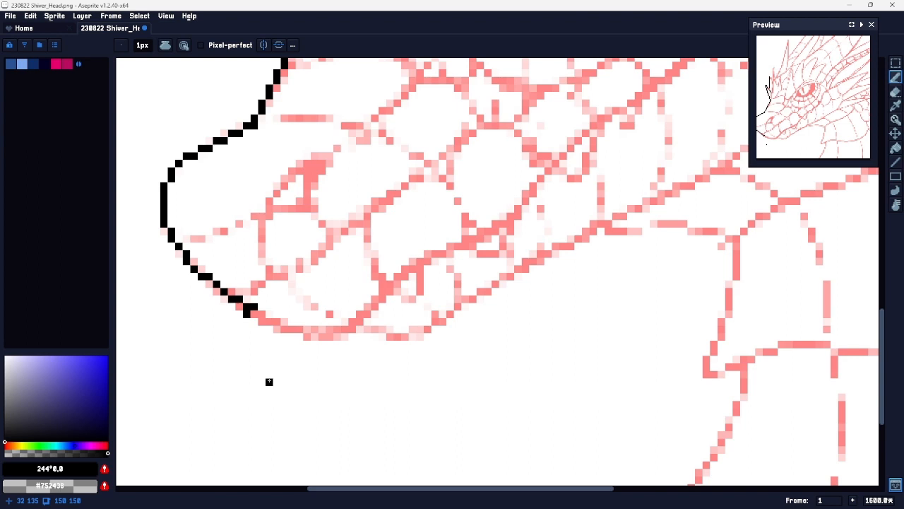
{"action": "key", "text": "e"}
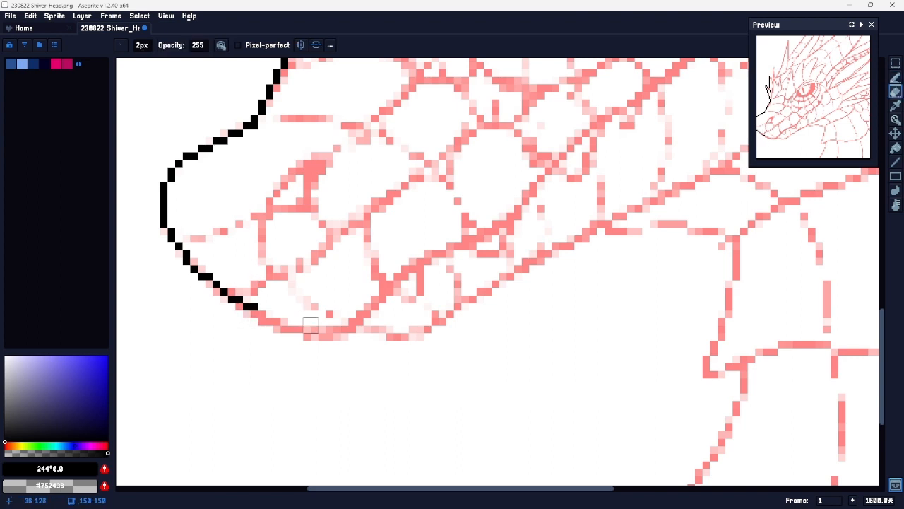
Step: Trace the underside of the chin and the lower jaw line in black back to the throat with connected Pencil lines
{"action": "key", "text": "b"}
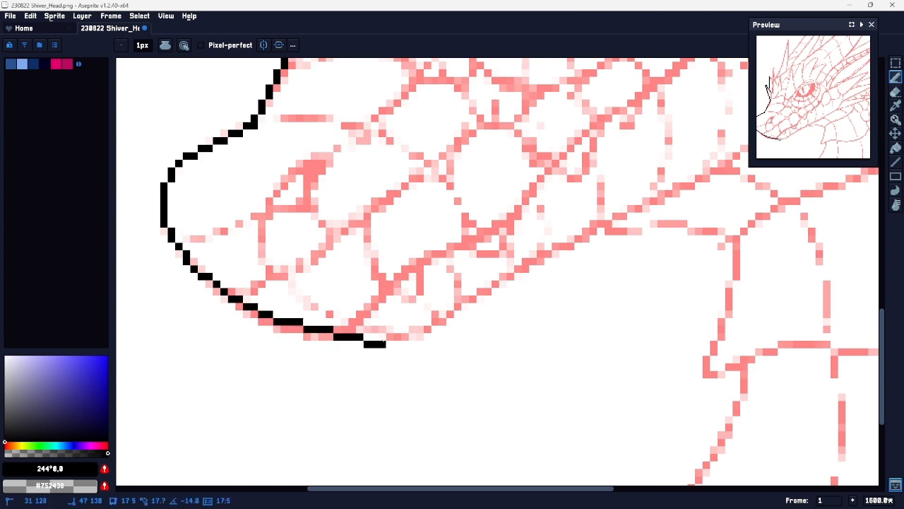
{"action": "left_click", "coordinate": [355, 329], "text": "shift"}
{"action": "left_click", "coordinate": [412, 335], "text": "shift"}
{"action": "left_click", "coordinate": [608, 217], "text": "shift"}
{"action": "left_click_drag", "start_coordinate": [658, 215], "coordinate": [371, 338]}
{"action": "key", "text": "b"}
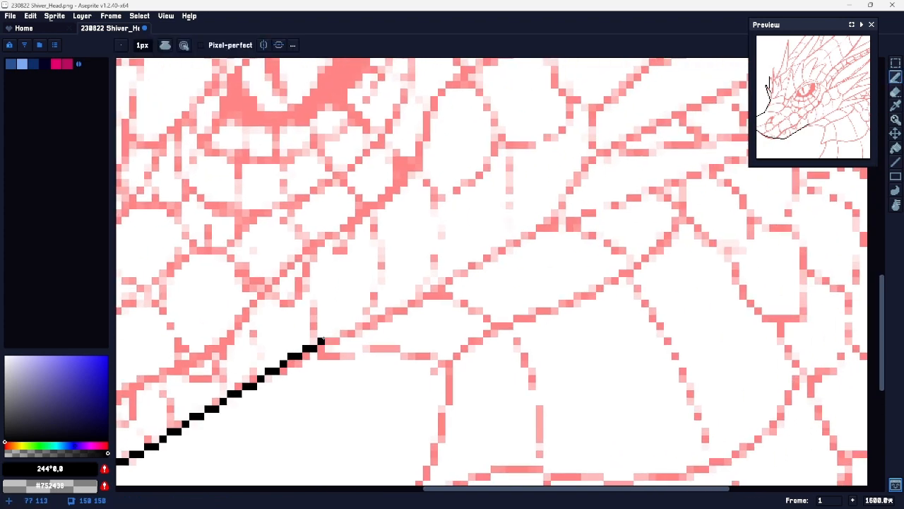
Step: Extend the jaw line in black up to the rear corner of the jaw and trace the jagged back edge of the cheek
{"action": "left_click", "coordinate": [528, 237], "text": "shift"}
{"action": "key", "text": "h"}
{"action": "mouse_move", "coordinate": [601, 204]}
{"action": "left_mouse_down"}
{"action": "mouse_move", "coordinate": [371, 386]}
{"action": "mouse_move", "coordinate": [436, 300]}
{"action": "left_mouse_up"}
{"action": "key", "text": "b"}
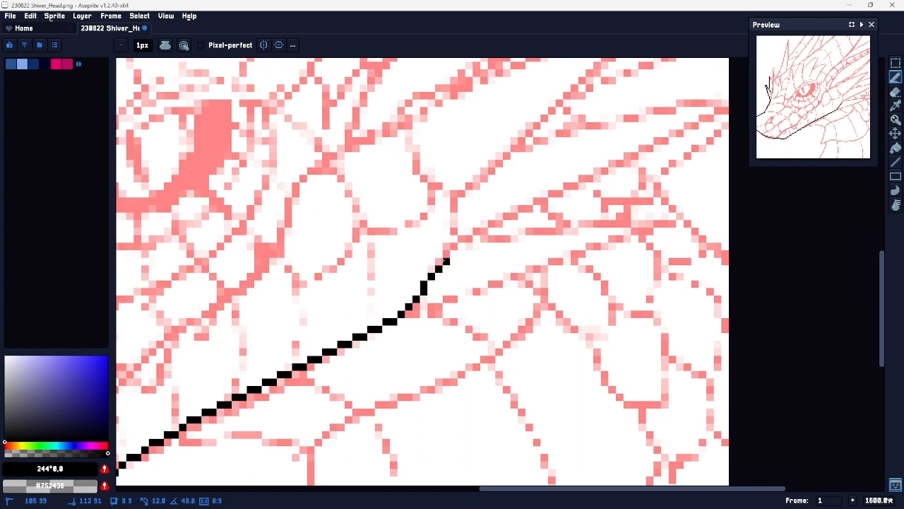
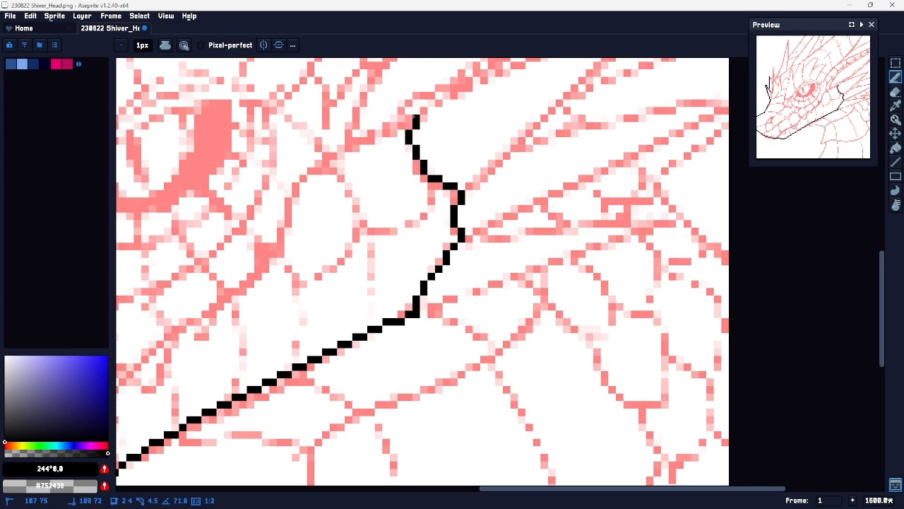
Step: Trace the throat line from the jaw to the corner of the neck plate and down the plate's front edge in black
{"action": "key", "text": "space"}
{"action": "mouse_move", "coordinate": [332, 346]}
{"action": "left_mouse_down"}
{"action": "mouse_move", "coordinate": [506, 230]}
{"action": "mouse_move", "coordinate": [470, 201]}
{"action": "left_mouse_up"}
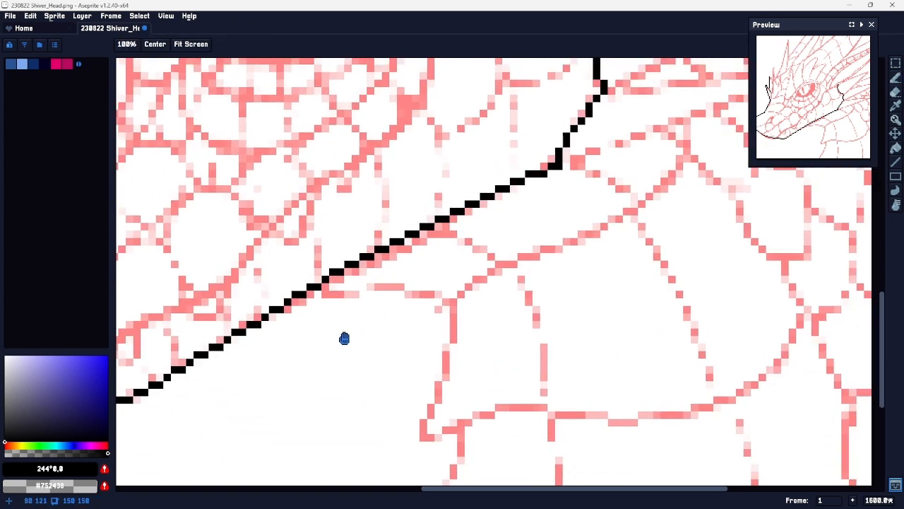
{"action": "left_click_drag", "start_coordinate": [318, 321], "coordinate": [392, 262]}
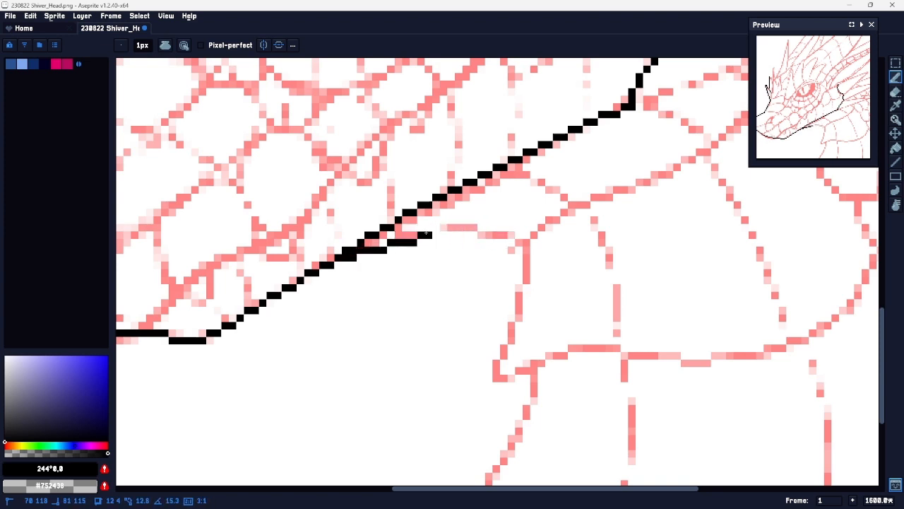
{"action": "left_click_drag", "start_coordinate": [421, 233], "coordinate": [499, 234]}
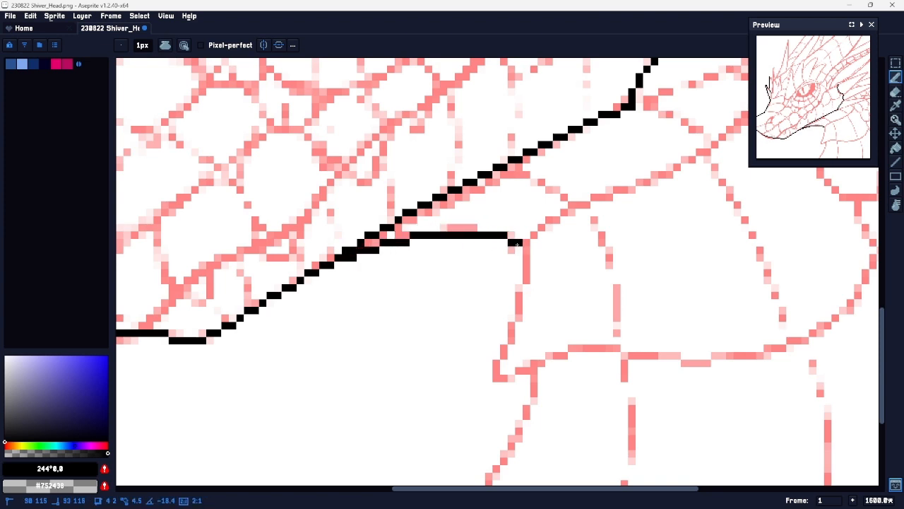
{"action": "left_click_drag", "start_coordinate": [564, 287], "coordinate": [479, 182]}
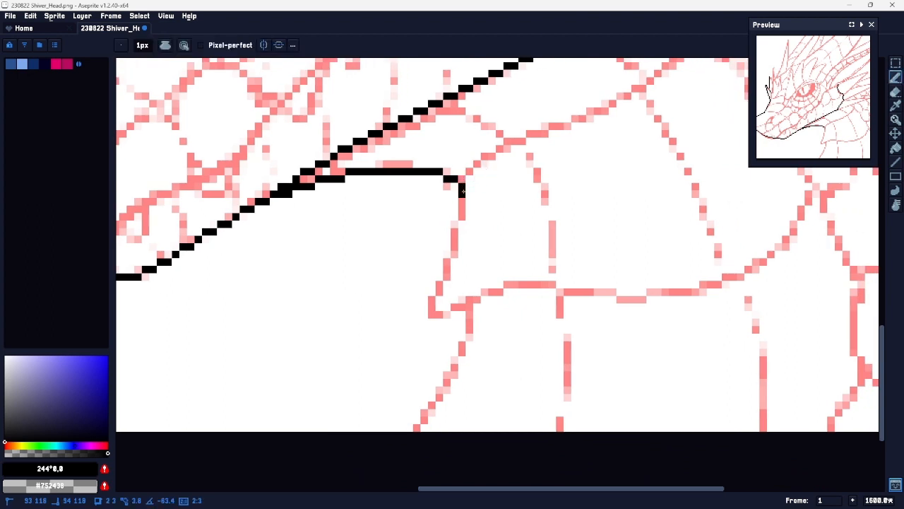
{"action": "left_click_drag", "start_coordinate": [463, 212], "coordinate": [448, 262]}
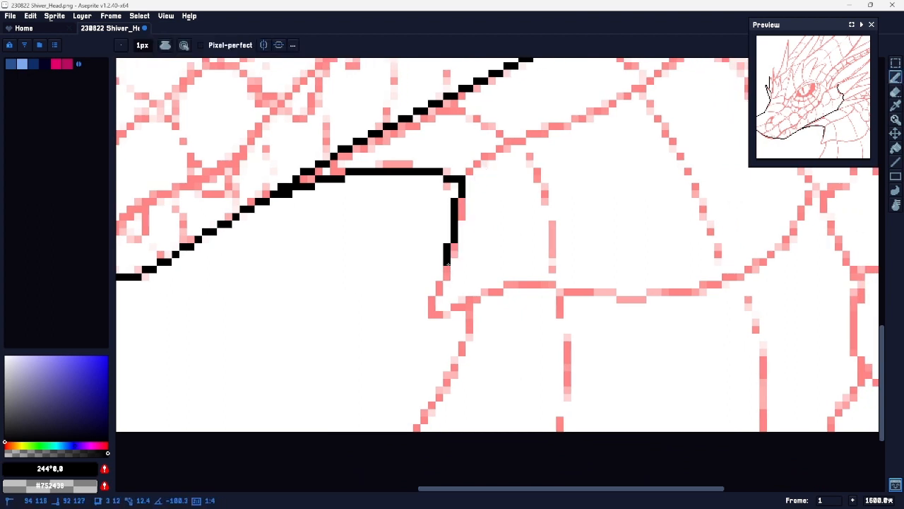
Step: Trace the neck plate's pointed lower corner and its curved lower edge toward the back of the neck
{"action": "left_click_drag", "start_coordinate": [486, 318], "coordinate": [466, 263]}
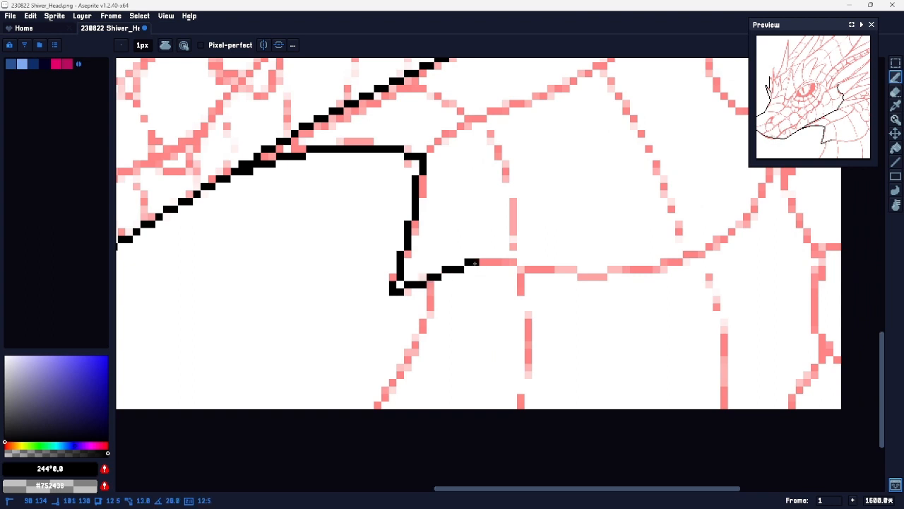
{"action": "mouse_move", "coordinate": [486, 262]}
{"action": "left_mouse_down"}
{"action": "mouse_move", "coordinate": [650, 277]}
{"action": "mouse_move", "coordinate": [612, 283]}
{"action": "mouse_move", "coordinate": [586, 272]}
{"action": "left_mouse_up"}
{"action": "key", "text": "ctrl+z"}
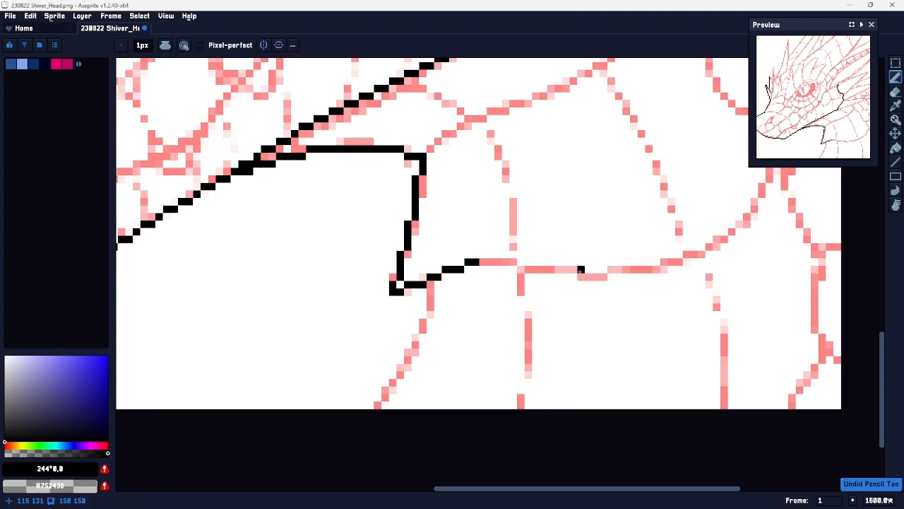
{"action": "mouse_move", "coordinate": [519, 269]}
{"action": "left_mouse_down"}
{"action": "mouse_move", "coordinate": [600, 277]}
{"action": "mouse_move", "coordinate": [665, 268]}
{"action": "mouse_move", "coordinate": [730, 238]}
{"action": "mouse_move", "coordinate": [499, 335]}
{"action": "left_mouse_up"}
{"action": "key", "text": "space"}
{"action": "key", "text": "space"}
{"action": "left_click_drag", "start_coordinate": [374, 394], "coordinate": [641, 214]}
Step: Trace the front of the neck from below the plate's pointed corner down to the canvas's bottom edge
{"action": "left_click", "coordinate": [424, 258]}
{"action": "left_click", "coordinate": [433, 297], "text": "shift"}
{"action": "left_click", "coordinate": [373, 380], "text": "shift"}
{"action": "key", "text": "space"}
{"action": "left_click_drag", "start_coordinate": [465, 237], "coordinate": [459, 467]}
{"action": "mouse_move", "coordinate": [492, 202]}
{"action": "left_mouse_down"}
{"action": "mouse_move", "coordinate": [208, 275]}
{"action": "mouse_move", "coordinate": [440, 151]}
{"action": "mouse_move", "coordinate": [438, 111]}
{"action": "mouse_move", "coordinate": [543, 294]}
{"action": "mouse_move", "coordinate": [661, 289]}
{"action": "mouse_move", "coordinate": [598, 217]}
{"action": "mouse_move", "coordinate": [628, 254]}
{"action": "left_mouse_up"}
{"action": "key", "text": "e"}
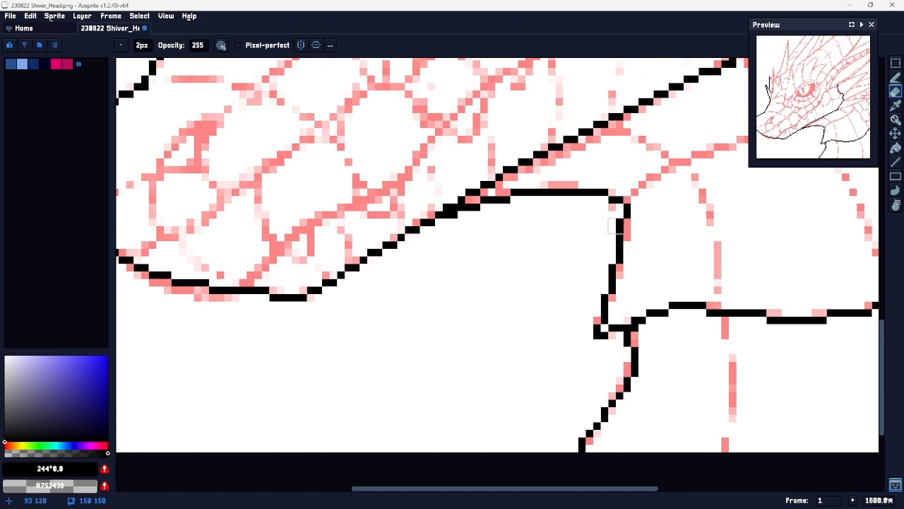
Step: Trace the last small snout spike in black, just in front of the tall brow spike
{"action": "key", "text": "space"}
{"action": "mouse_move", "coordinate": [624, 146]}
{"action": "left_mouse_down"}
{"action": "mouse_move", "coordinate": [581, 210]}
{"action": "mouse_move", "coordinate": [426, 269]}
{"action": "mouse_move", "coordinate": [427, 283]}
{"action": "left_mouse_up"}
{"action": "mouse_move", "coordinate": [507, 284]}
{"action": "left_mouse_down"}
{"action": "mouse_move", "coordinate": [477, 317]}
{"action": "mouse_move", "coordinate": [539, 300]}
{"action": "mouse_move", "coordinate": [365, 297]}
{"action": "mouse_move", "coordinate": [312, 265]}
{"action": "mouse_move", "coordinate": [342, 337]}
{"action": "mouse_move", "coordinate": [336, 204]}
{"action": "mouse_move", "coordinate": [342, 211]}
{"action": "left_mouse_up"}
{"action": "key", "text": "b"}
{"action": "mouse_move", "coordinate": [344, 213]}
{"action": "left_mouse_down"}
{"action": "mouse_move", "coordinate": [358, 226]}
{"action": "mouse_move", "coordinate": [370, 309]}
{"action": "mouse_move", "coordinate": [365, 302]}
{"action": "mouse_move", "coordinate": [328, 346]}
{"action": "left_mouse_up"}
{"action": "key", "text": "space"}
Step: Trace the tall brow spike in black, with its slanted front edge up to the tip and its vertical rear edge
{"action": "left_click", "coordinate": [292, 362]}
{"action": "left_click", "coordinate": [324, 289], "text": "shift"}
{"action": "key", "text": "space"}
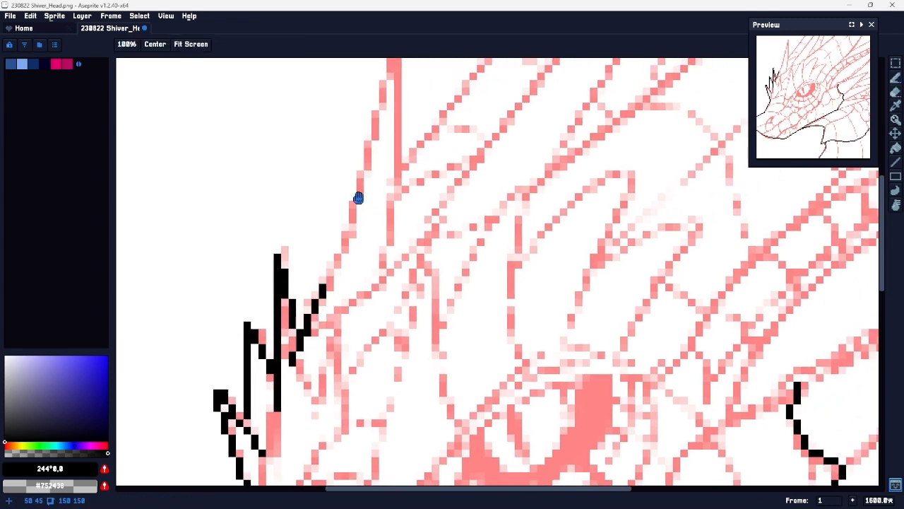
{"action": "left_click_drag", "start_coordinate": [360, 195], "coordinate": [310, 325]}
{"action": "left_click", "coordinate": [347, 164], "text": "shift"}
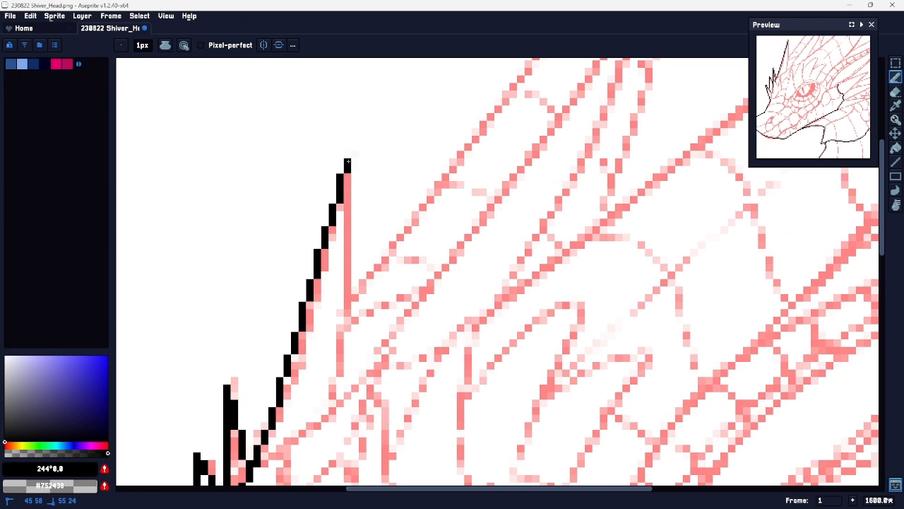
{"action": "left_click", "coordinate": [346, 357], "text": "shift"}
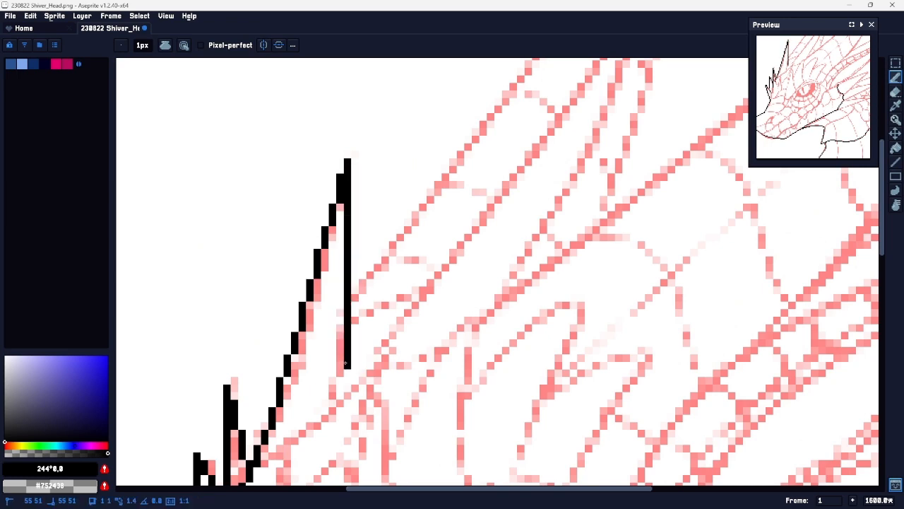
Step: Trace the front and rear edges of the narrow horn behind the tall spike up to the canvas's top edge
{"action": "key", "text": "space"}
{"action": "mouse_move", "coordinate": [377, 247]}
{"action": "left_mouse_down"}
{"action": "mouse_move", "coordinate": [428, 121]}
{"action": "mouse_move", "coordinate": [263, 354]}
{"action": "left_mouse_up"}
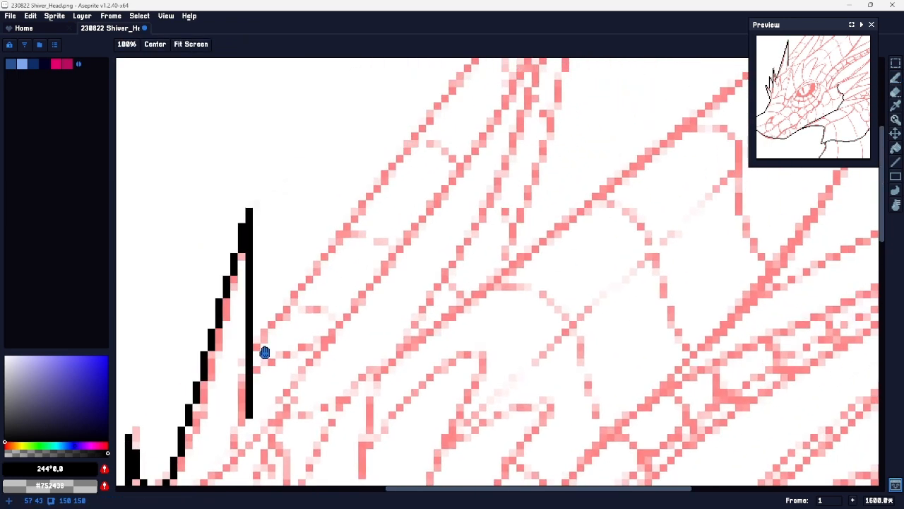
{"action": "left_click_drag", "start_coordinate": [333, 283], "coordinate": [325, 327]}
{"action": "left_click_drag", "start_coordinate": [287, 359], "coordinate": [542, 90]}
{"action": "mouse_move", "coordinate": [561, 304]}
{"action": "left_mouse_down"}
{"action": "mouse_move", "coordinate": [533, 92]}
{"action": "mouse_move", "coordinate": [383, 334]}
{"action": "mouse_move", "coordinate": [363, 340]}
{"action": "left_mouse_up"}
{"action": "mouse_move", "coordinate": [378, 152]}
{"action": "left_mouse_down"}
{"action": "mouse_move", "coordinate": [347, 339]}
{"action": "mouse_move", "coordinate": [318, 387]}
{"action": "mouse_move", "coordinate": [453, 234]}
{"action": "mouse_move", "coordinate": [470, 228]}
{"action": "mouse_move", "coordinate": [309, 322]}
{"action": "left_mouse_up"}
Step: Trace the upper and lower edges of the large horn in black with straight Pencil lines up to the canvas's top edge
{"action": "key", "text": "space"}
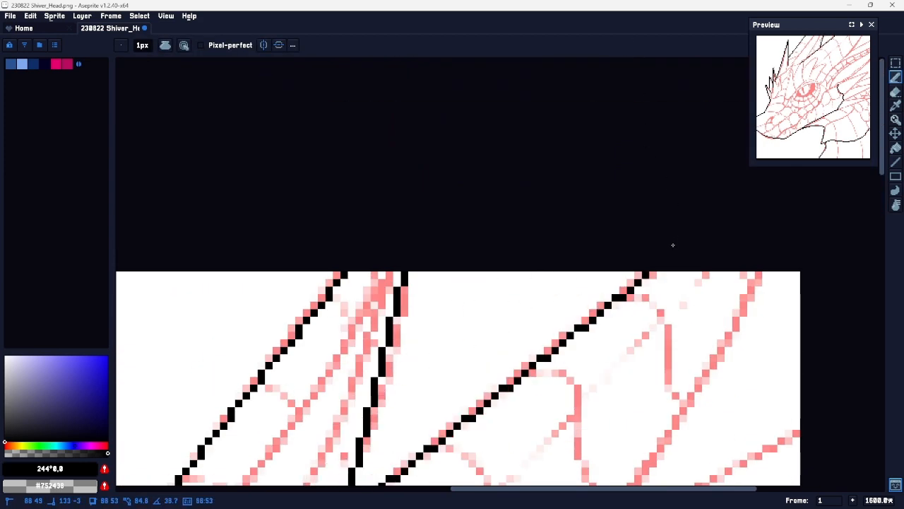
{"action": "left_click", "coordinate": [678, 250], "text": "shift"}
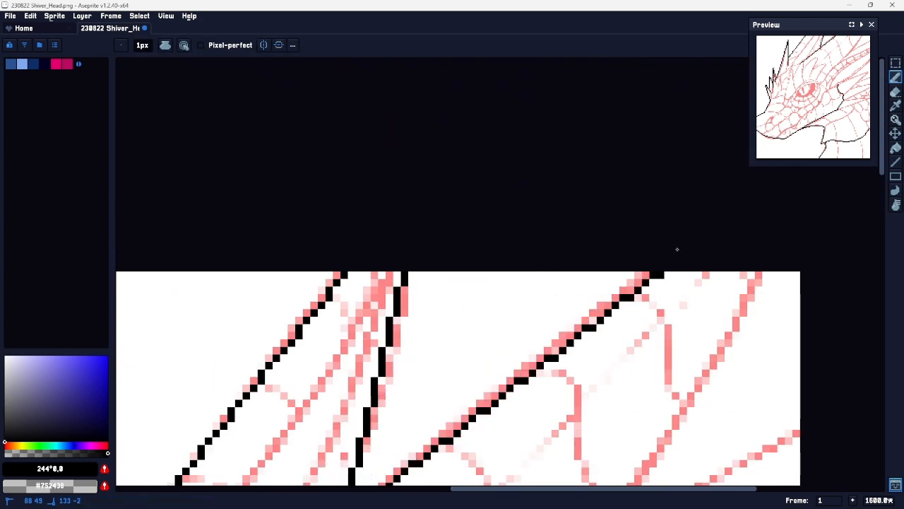
{"action": "key", "text": "space"}
{"action": "left_click_drag", "start_coordinate": [669, 364], "coordinate": [434, 101]}
{"action": "left_click_drag", "start_coordinate": [265, 370], "coordinate": [424, 321]}
{"action": "left_click", "coordinate": [422, 329]}
{"action": "key", "text": "space"}
{"action": "left_click_drag", "start_coordinate": [573, 167], "coordinate": [446, 297]}
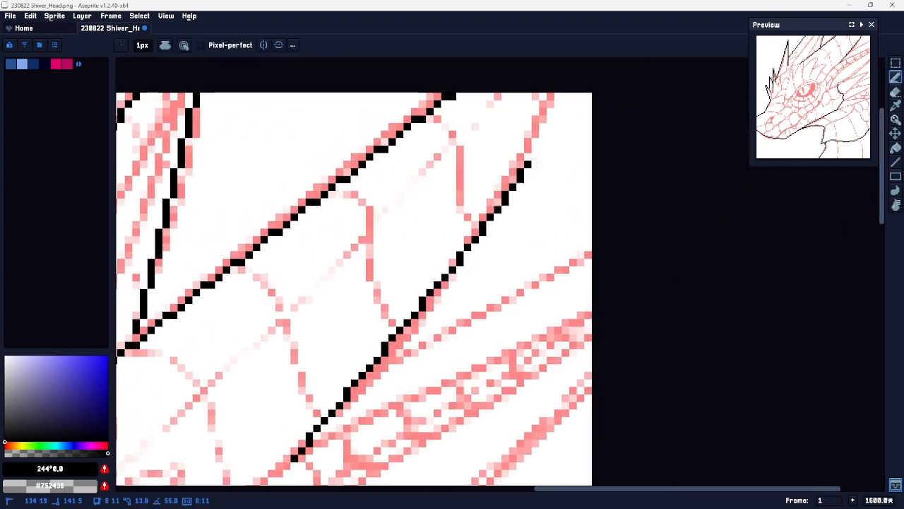
{"action": "left_click", "coordinate": [557, 77], "text": "shift"}
Step: Trace the line branching off the large horn's lower edge out to the canvas's right edge
{"action": "key", "text": "space"}
{"action": "left_click_drag", "start_coordinate": [568, 77], "coordinate": [637, 182]}
{"action": "key", "text": "z"}
{"action": "scroll", "coordinate": [516, 306], "scroll_direction": "down", "scroll_amount": 4}
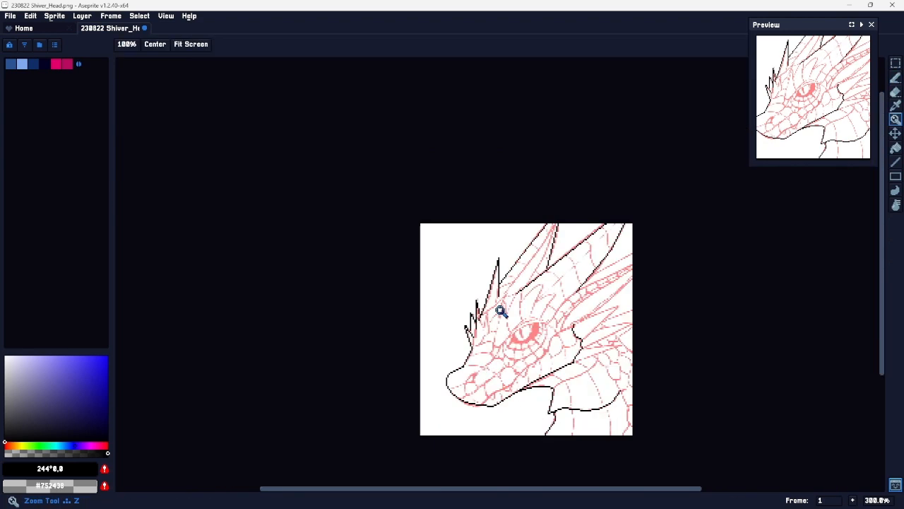
{"action": "left_click_drag", "start_coordinate": [597, 334], "coordinate": [415, 249]}
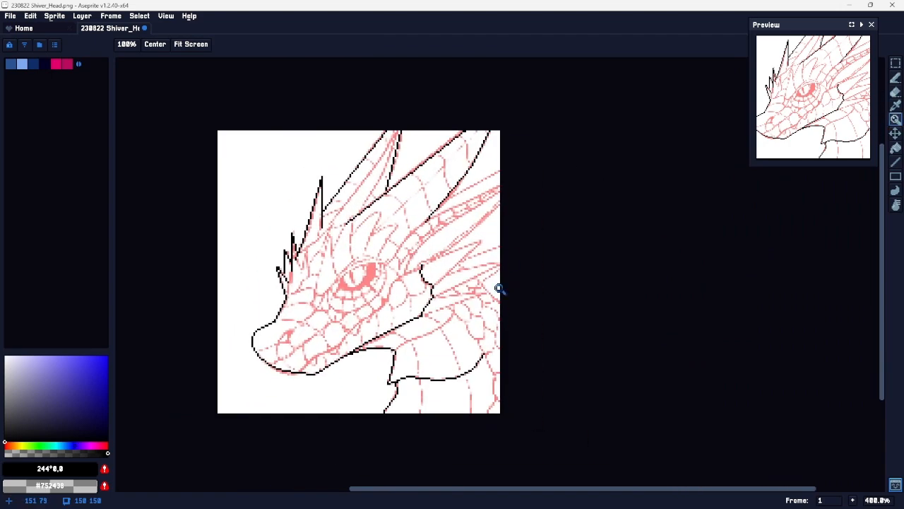
{"action": "scroll", "coordinate": [478, 194], "scroll_direction": "up", "scroll_amount": 8}
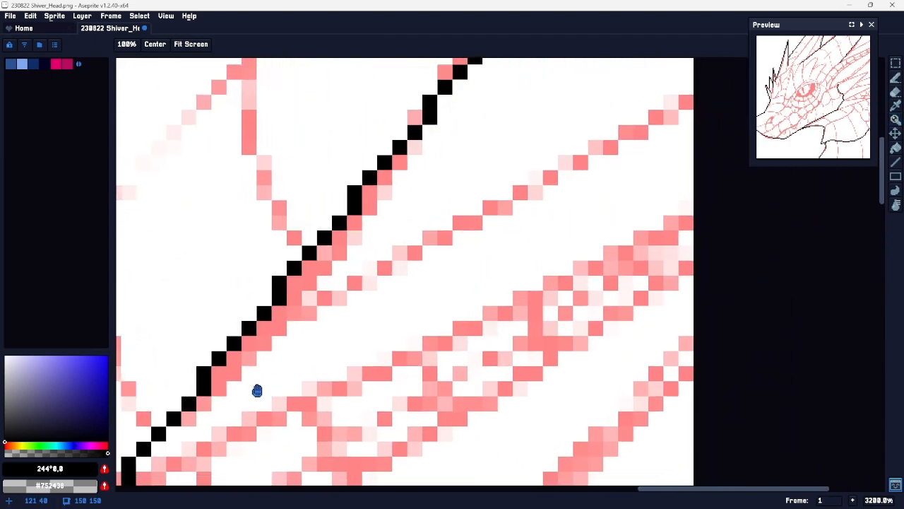
{"action": "key", "text": "b"}
{"action": "mouse_move", "coordinate": [282, 327]}
{"action": "left_mouse_down"}
{"action": "mouse_move", "coordinate": [606, 122]}
{"action": "mouse_move", "coordinate": [686, 99]}
{"action": "left_mouse_up"}
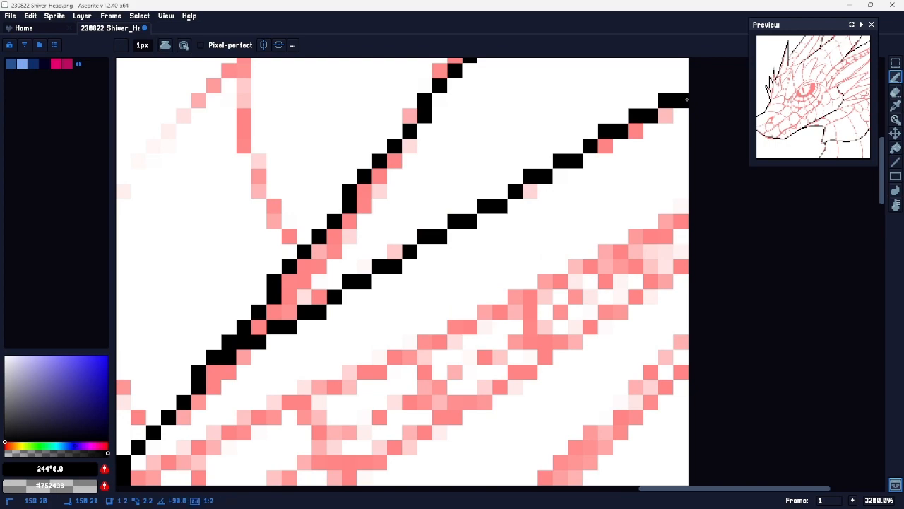
{"action": "key", "text": "z"}
{"action": "scroll", "coordinate": [565, 289], "scroll_direction": "down", "scroll_amount": 10}
{"action": "scroll", "coordinate": [535, 258], "scroll_direction": "up", "scroll_amount": 5}
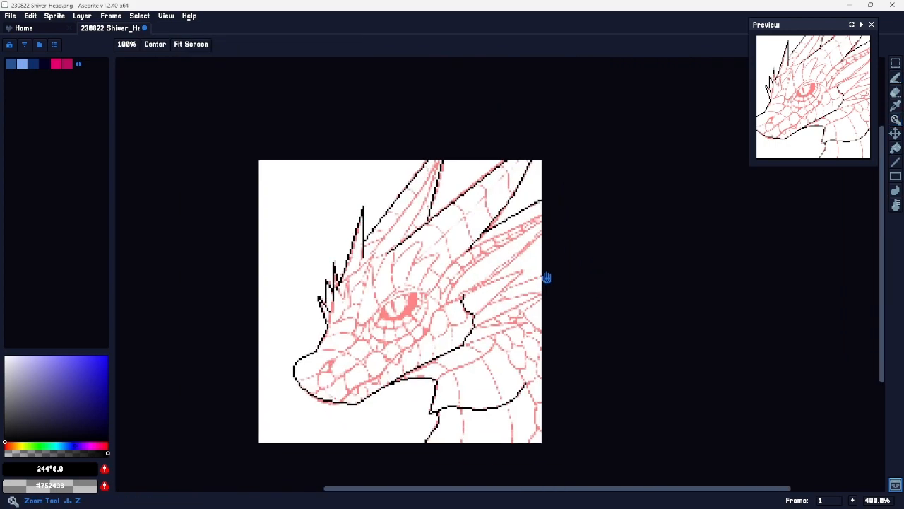
{"action": "left_click_drag", "start_coordinate": [547, 277], "coordinate": [531, 253]}
{"action": "scroll", "coordinate": [514, 308], "scroll_direction": "up", "scroll_amount": 8}
{"action": "scroll", "coordinate": [511, 306], "scroll_direction": "down", "scroll_amount": 7}
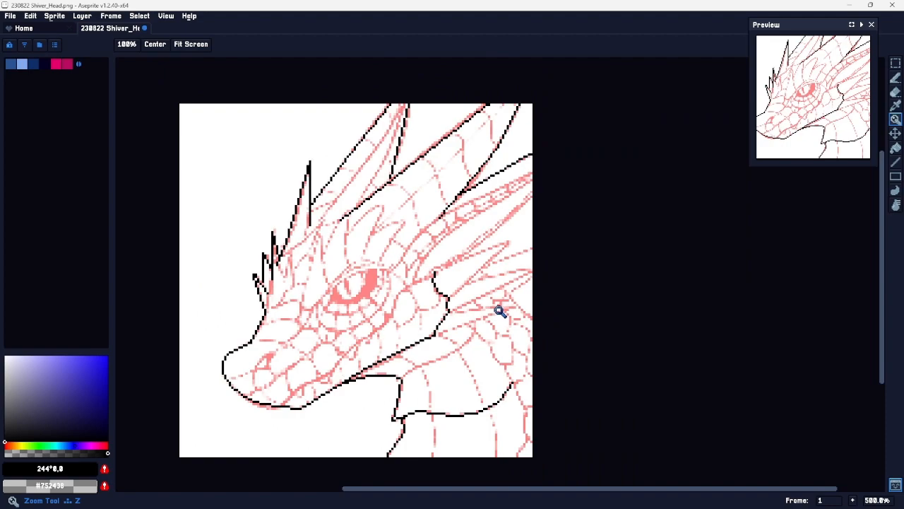
{"action": "scroll", "coordinate": [499, 311], "scroll_direction": "up", "scroll_amount": 4}
{"action": "scroll", "coordinate": [500, 311], "scroll_direction": "down", "scroll_amount": 5}
{"action": "scroll", "coordinate": [499, 311], "scroll_direction": "up", "scroll_amount": 1}
{"action": "scroll", "coordinate": [499, 310], "scroll_direction": "up", "scroll_amount": 6}
{"action": "scroll", "coordinate": [537, 305], "scroll_direction": "down", "scroll_amount": 2}
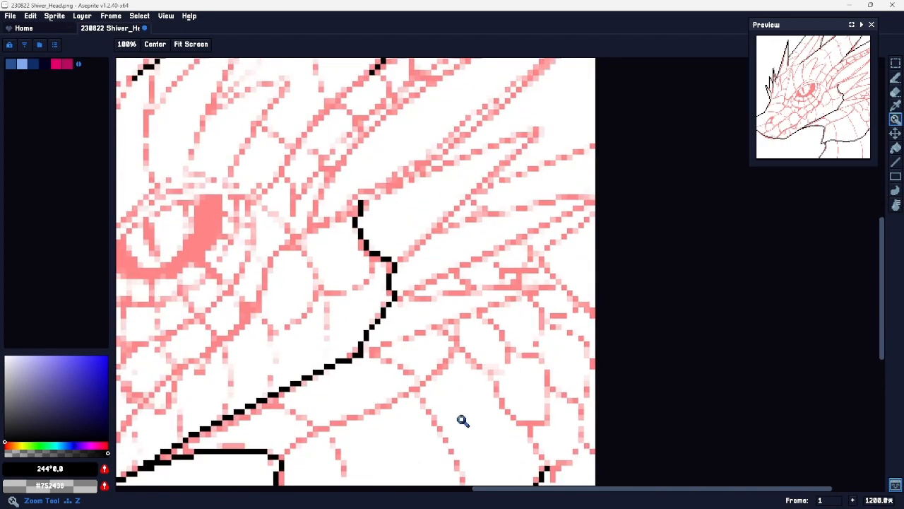
Step: Trace the upper edge of the long spike behind the cheek in black out to the canvas's right edge
{"action": "key", "text": "space"}
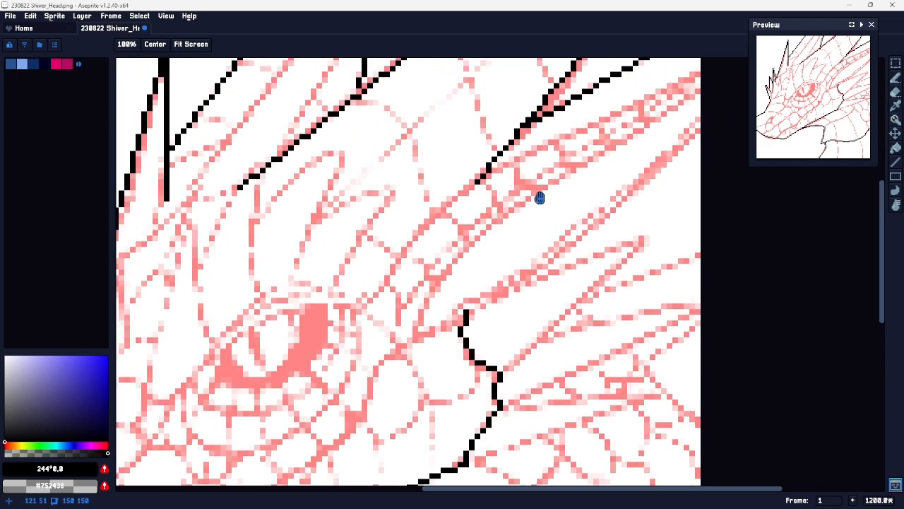
{"action": "left_click_drag", "start_coordinate": [493, 297], "coordinate": [309, 348]}
{"action": "left_click_drag", "start_coordinate": [427, 260], "coordinate": [440, 261]}
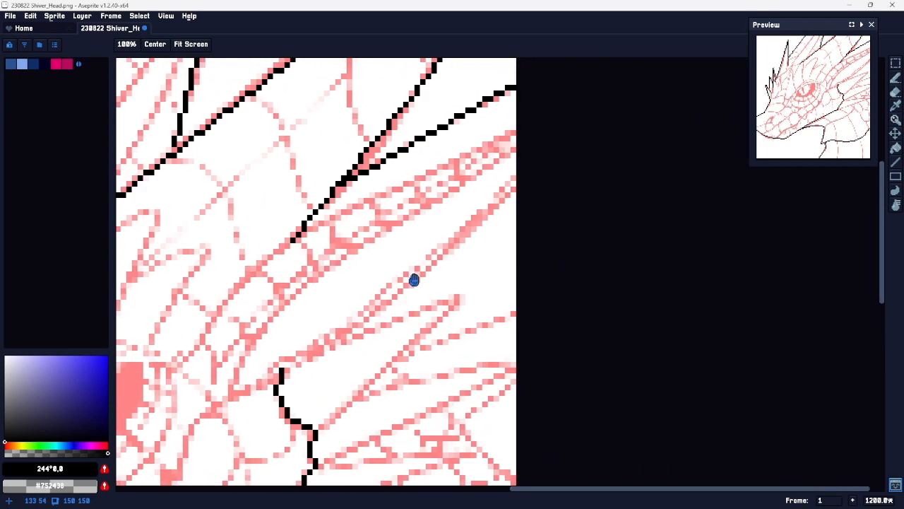
{"action": "key", "text": "b"}
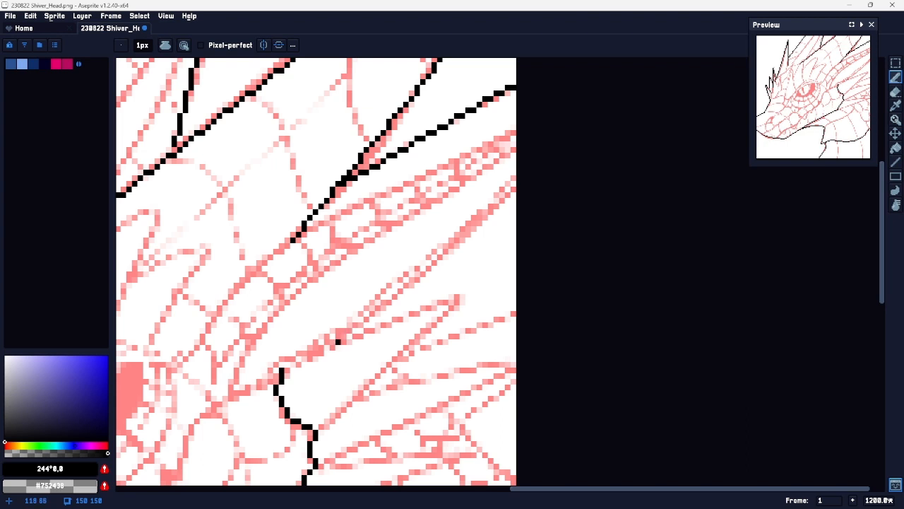
{"action": "left_click", "coordinate": [553, 149], "text": "shift"}
{"action": "left_click_drag", "start_coordinate": [378, 352], "coordinate": [455, 224]}
Step: Connect the cheek's back edge to the long spike line and trace both edges of the shorter spike below it
{"action": "left_click", "coordinate": [359, 241]}
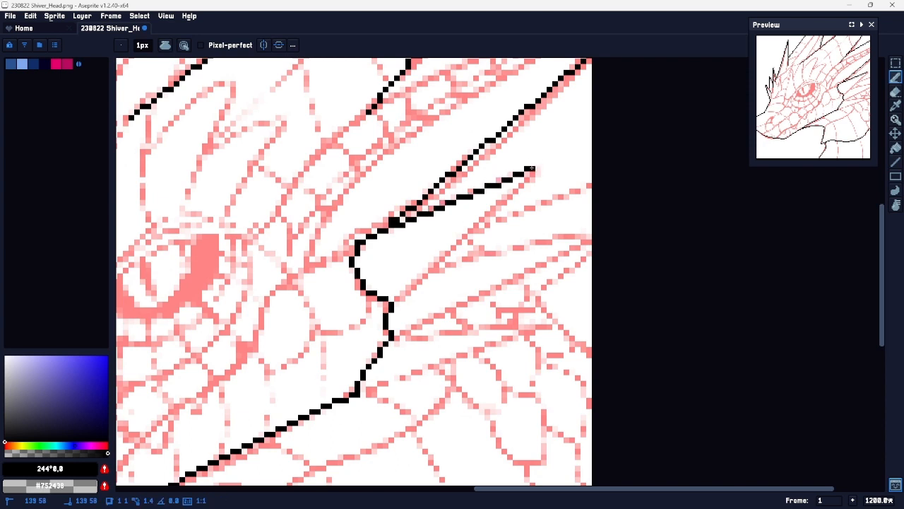
{"action": "left_click", "coordinate": [531, 170], "text": "shift"}
{"action": "left_click", "coordinate": [391, 303], "text": "shift"}
{"action": "left_click_drag", "start_coordinate": [424, 322], "coordinate": [446, 251]}
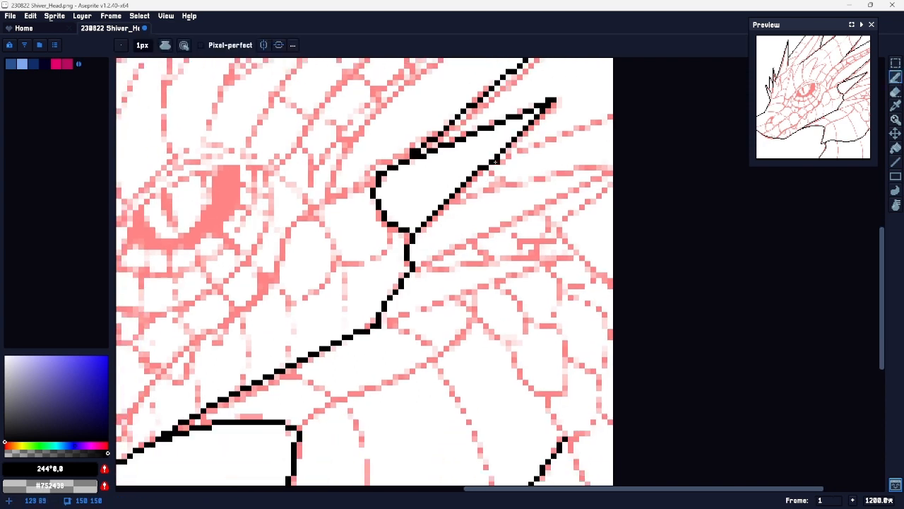
Step: Erase the lower half of the shorter cheek spike's underside and redraw it as a cleaner black line
{"action": "key", "text": "e"}
{"action": "left_click_drag", "start_coordinate": [487, 166], "coordinate": [424, 227]}
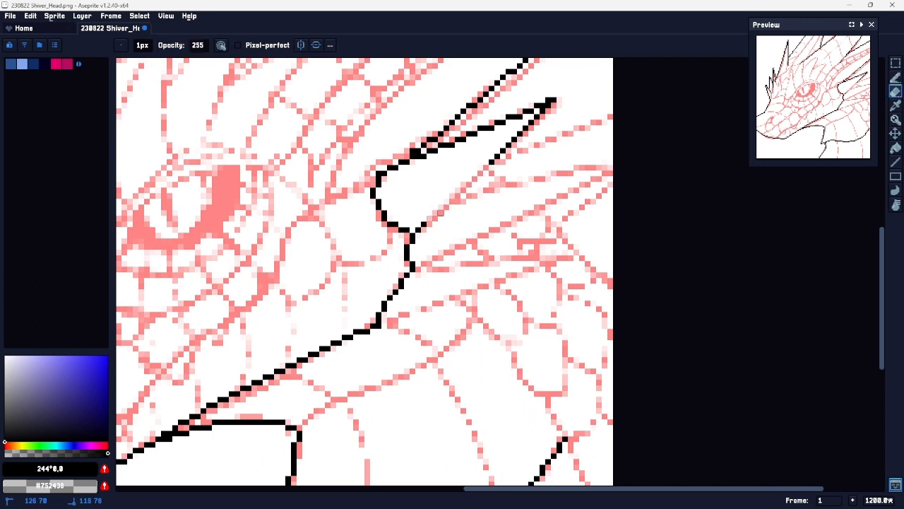
{"action": "key", "text": "b"}
{"action": "left_click_drag", "start_coordinate": [487, 165], "coordinate": [416, 233]}
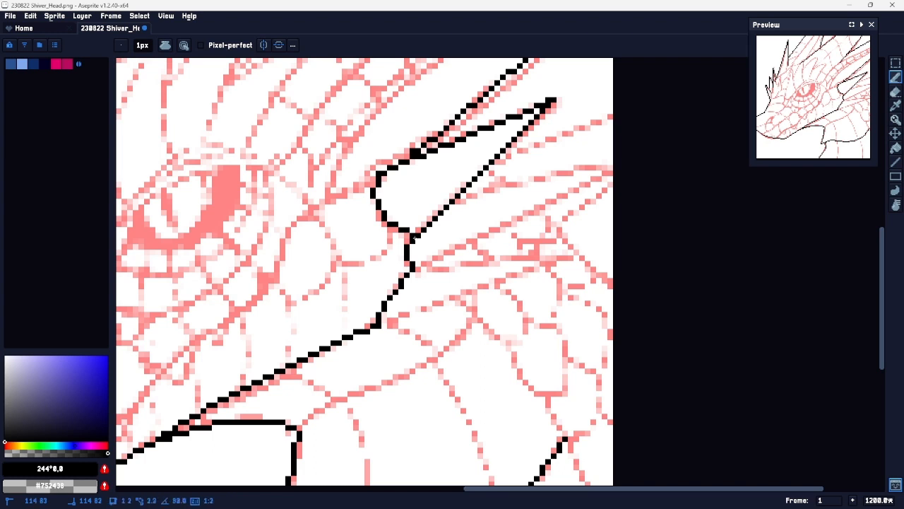
Step: Erase the stray pixels where the two cheek spike lines meet
{"action": "key", "text": "space"}
{"action": "left_click_drag", "start_coordinate": [553, 149], "coordinate": [440, 252]}
{"action": "key", "text": "e"}
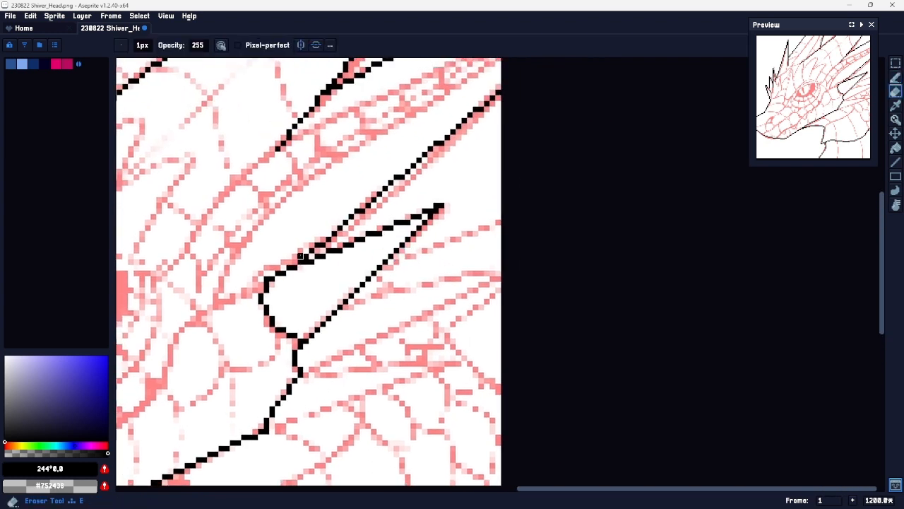
{"action": "left_click", "coordinate": [304, 260]}
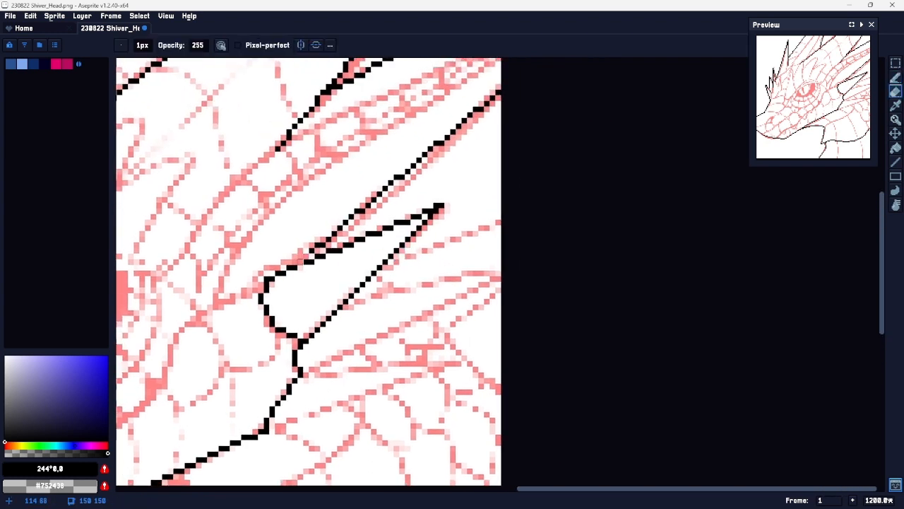
{"action": "key", "text": "b"}
{"action": "key", "text": "space"}
{"action": "left_click_drag", "start_coordinate": [343, 226], "coordinate": [284, 318]}
{"action": "mouse_move", "coordinate": [416, 232]}
{"action": "left_mouse_down"}
{"action": "mouse_move", "coordinate": [365, 303]}
{"action": "mouse_move", "coordinate": [371, 259]}
{"action": "left_mouse_up"}
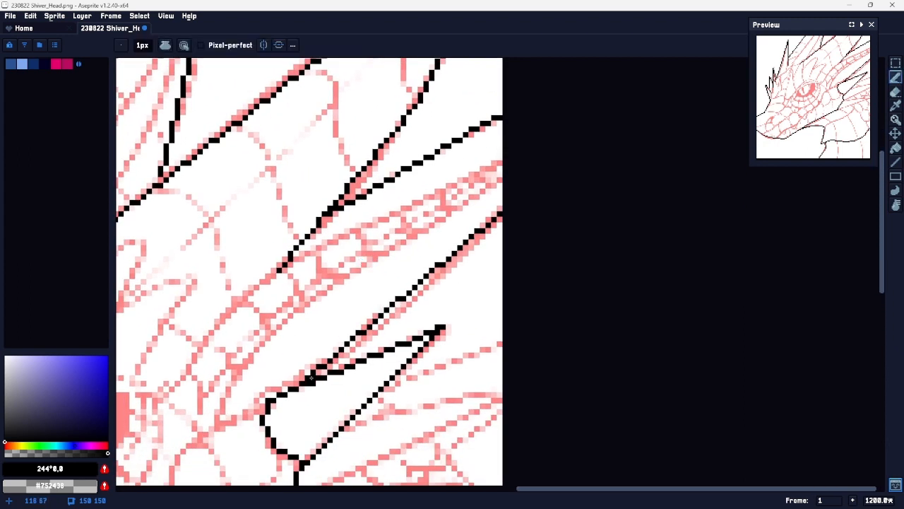
{"action": "key", "text": "z"}
{"action": "scroll", "coordinate": [537, 202], "scroll_direction": "down", "scroll_amount": 6}
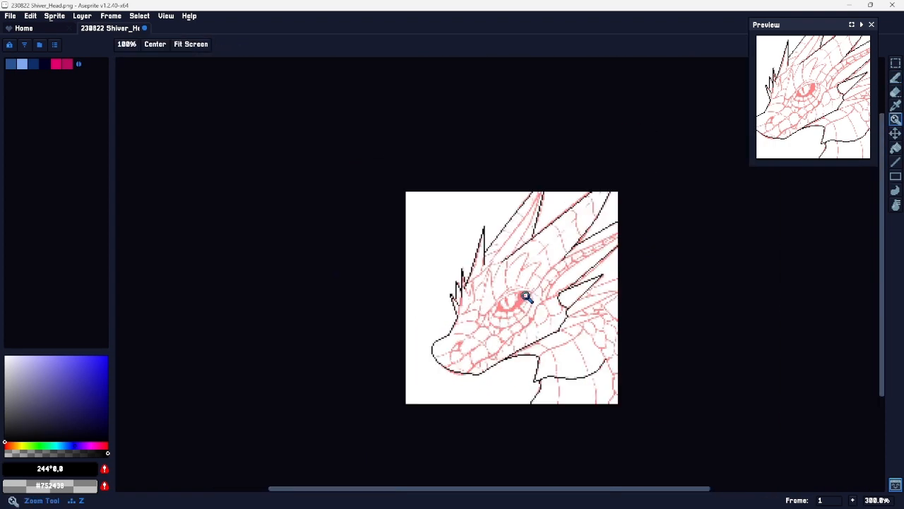
Step: Trace the upper edge and underside of the second spike behind the cheek in black, ending just short of the canvas's right edge
{"action": "key", "text": "space"}
{"action": "left_click_drag", "start_coordinate": [570, 285], "coordinate": [492, 263]}
{"action": "scroll", "coordinate": [516, 258], "scroll_direction": "up", "scroll_amount": 5}
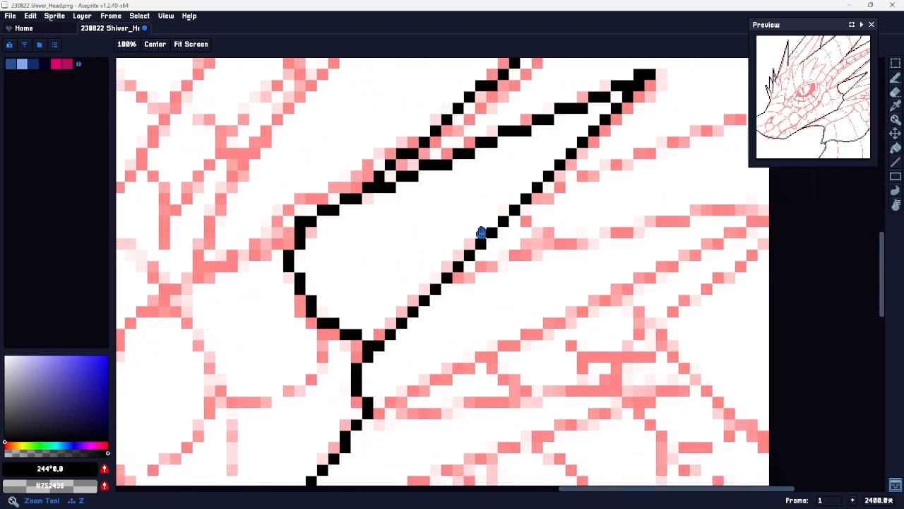
{"action": "left_click_drag", "start_coordinate": [481, 233], "coordinate": [433, 190]}
{"action": "key", "text": "b"}
{"action": "left_click", "coordinate": [409, 235]}
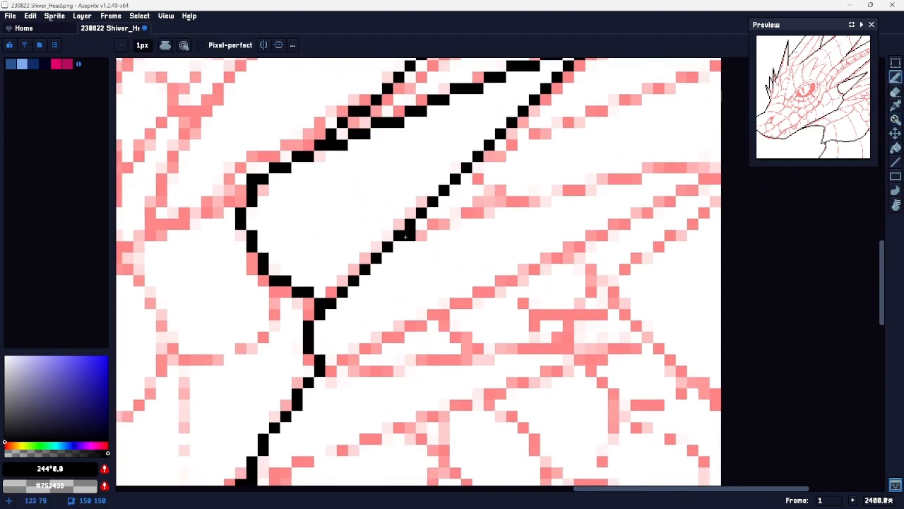
{"action": "left_click", "coordinate": [703, 165], "text": "shift"}
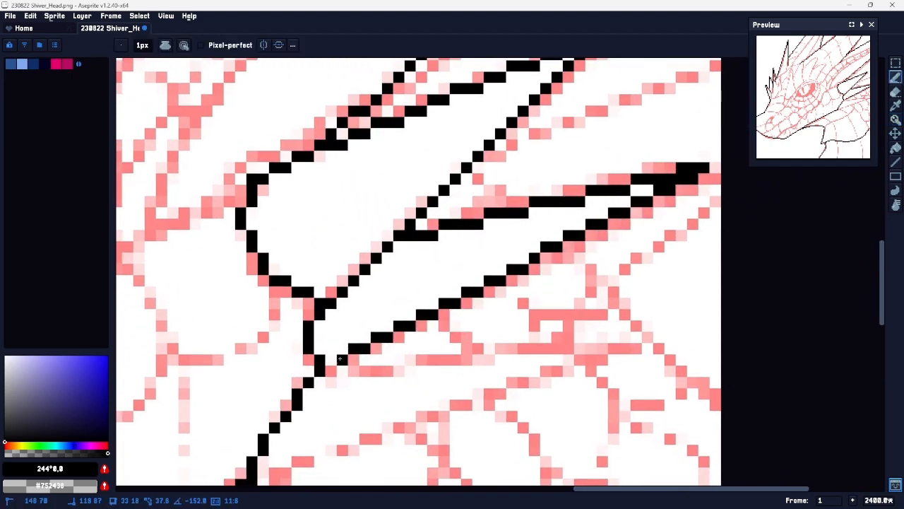
{"action": "left_click", "coordinate": [318, 381], "text": "shift"}
Step: Undo the second cheek spike's underside, extend its tip to the canvas's right edge and redraw the underside back to the cheek corner
{"action": "left_click_drag", "start_coordinate": [581, 250], "coordinate": [442, 268]}
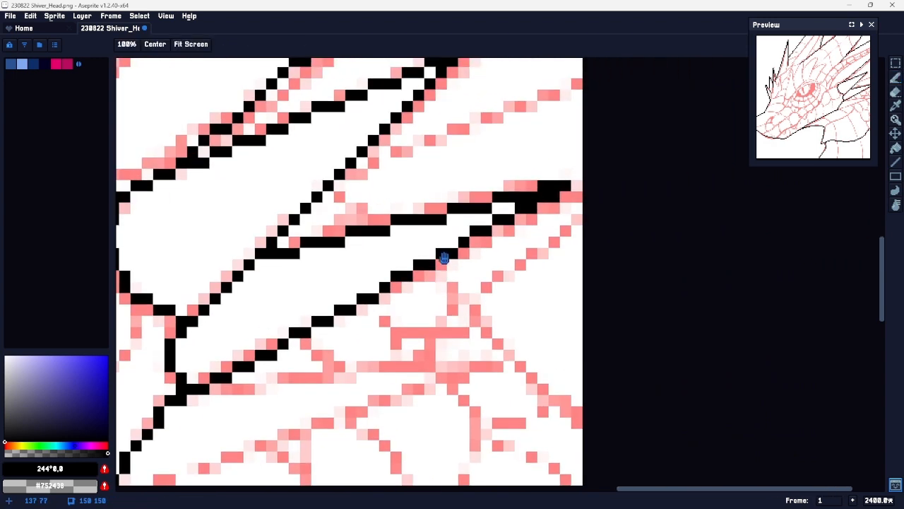
{"action": "key", "text": "e"}
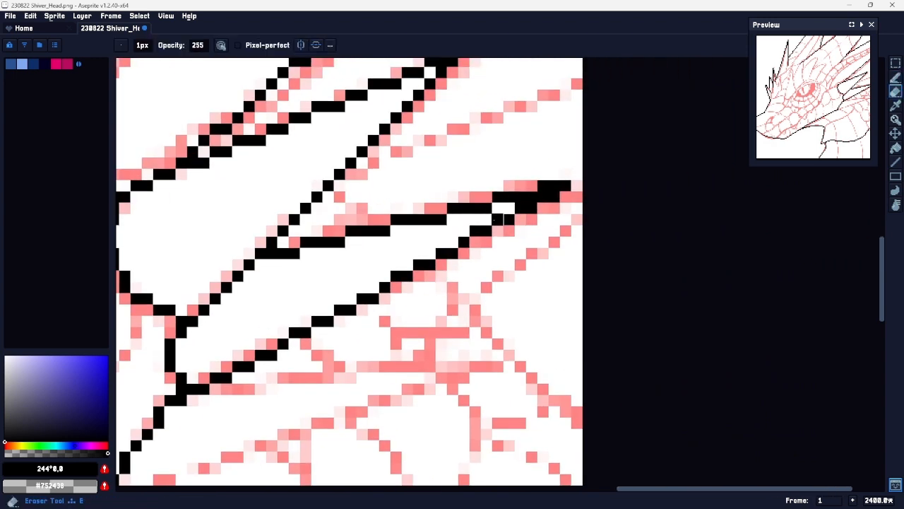
{"action": "key", "text": "v"}
{"action": "key", "text": "ctrl+z"}
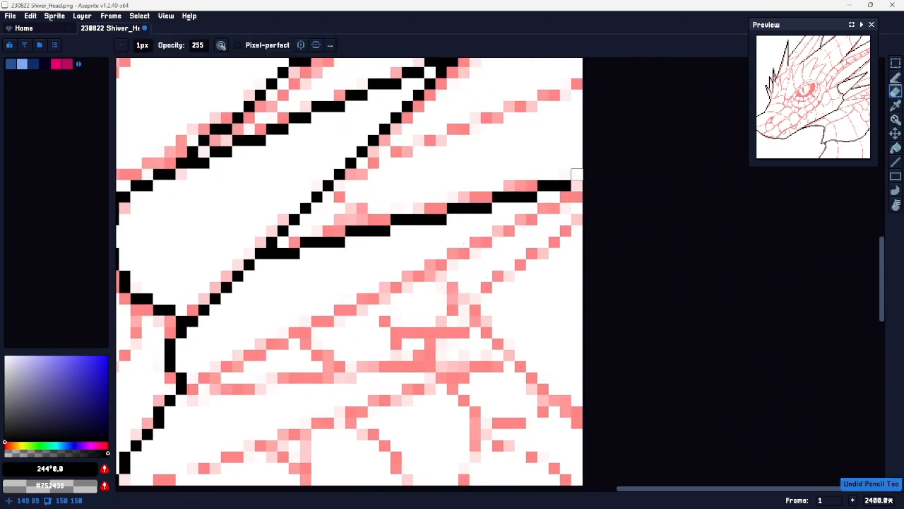
{"action": "key", "text": "b"}
{"action": "left_click", "coordinate": [577, 185]}
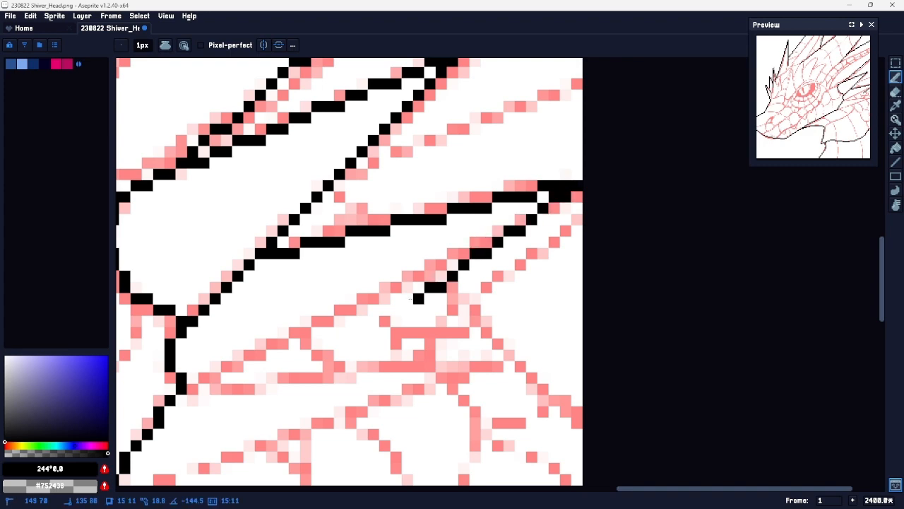
{"action": "left_click", "coordinate": [181, 385], "text": "shift"}
Step: Trace the lowest cheek spike in black, with a nearly flat upper edge and an underside running back to the jaw corner
{"action": "key", "text": "space"}
{"action": "left_click_drag", "start_coordinate": [425, 245], "coordinate": [342, 279]}
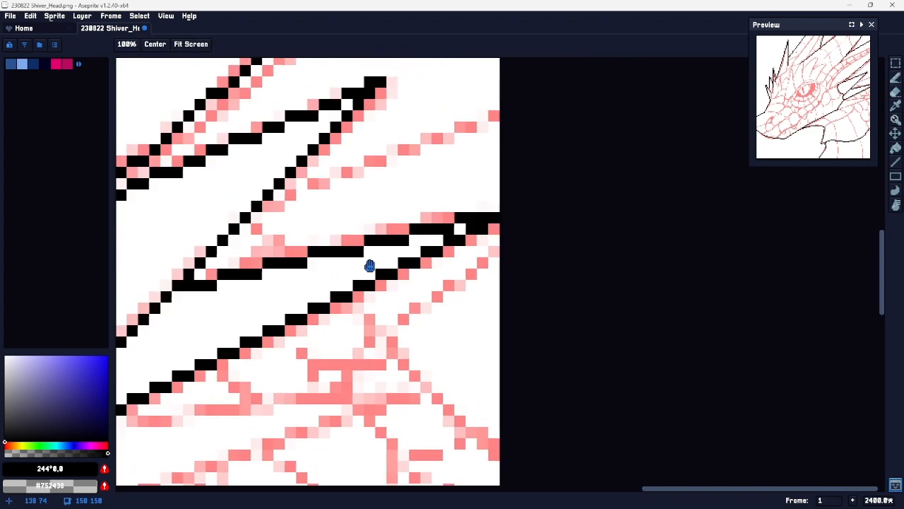
{"action": "key", "text": "z"}
{"action": "left_click_drag", "start_coordinate": [497, 279], "coordinate": [430, 278]}
{"action": "key", "text": "space"}
{"action": "left_click_drag", "start_coordinate": [432, 349], "coordinate": [414, 287]}
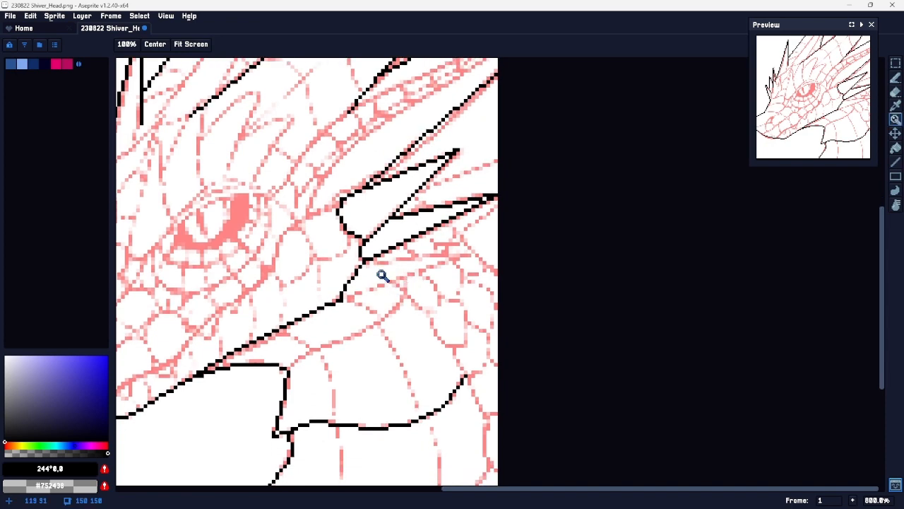
{"action": "left_click_drag", "start_coordinate": [365, 272], "coordinate": [410, 259]}
{"action": "key", "text": "b"}
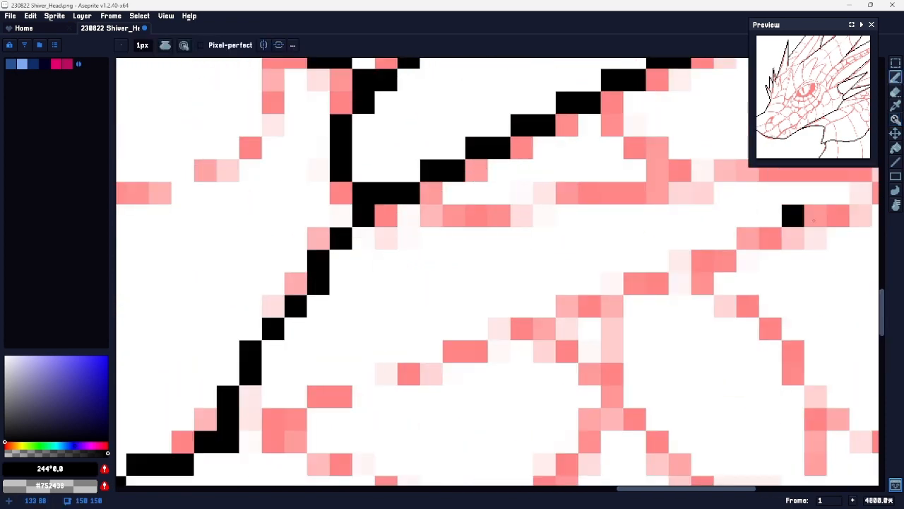
{"action": "left_click", "coordinate": [860, 216], "text": "shift"}
{"action": "key", "text": "space"}
{"action": "mouse_move", "coordinate": [490, 371]}
{"action": "left_mouse_down"}
{"action": "mouse_move", "coordinate": [526, 272]}
{"action": "mouse_move", "coordinate": [558, 340]}
{"action": "left_mouse_up"}
{"action": "left_click", "coordinate": [274, 337], "text": "shift"}
{"action": "key", "text": "z"}
{"action": "key", "text": "space"}
{"action": "left_click_drag", "start_coordinate": [589, 382], "coordinate": [501, 339]}
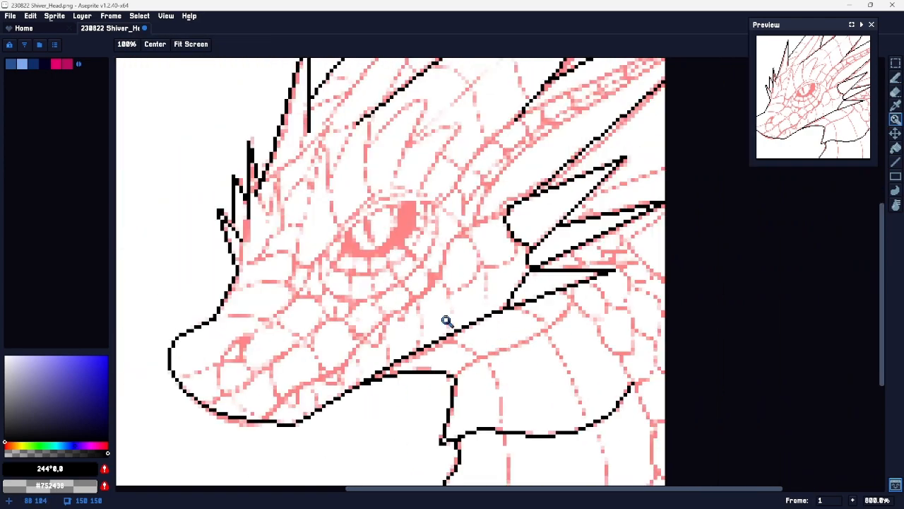
Step: Erase both edges of the middle cheek spike that reaches the canvas's right edge
{"action": "key", "text": "space"}
{"action": "left_click_drag", "start_coordinate": [628, 277], "coordinate": [508, 383]}
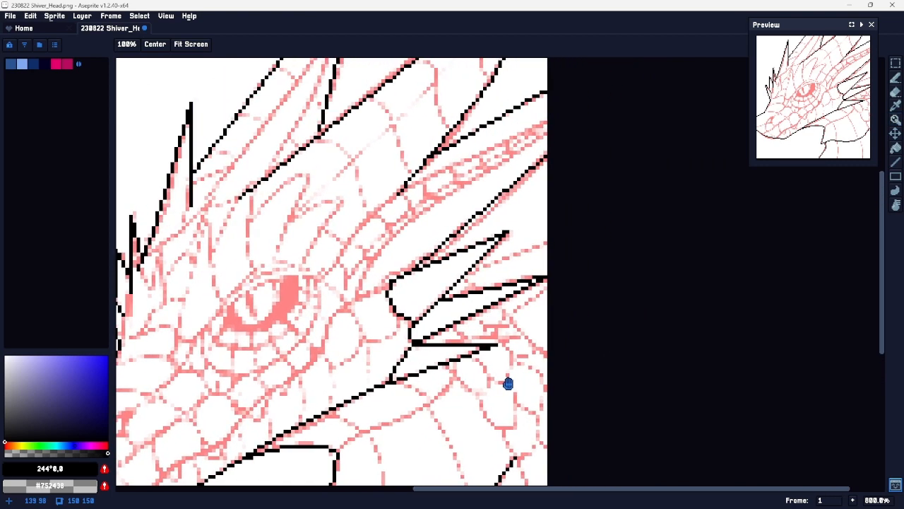
{"action": "left_click_drag", "start_coordinate": [508, 382], "coordinate": [506, 383]}
{"action": "key", "text": "e"}
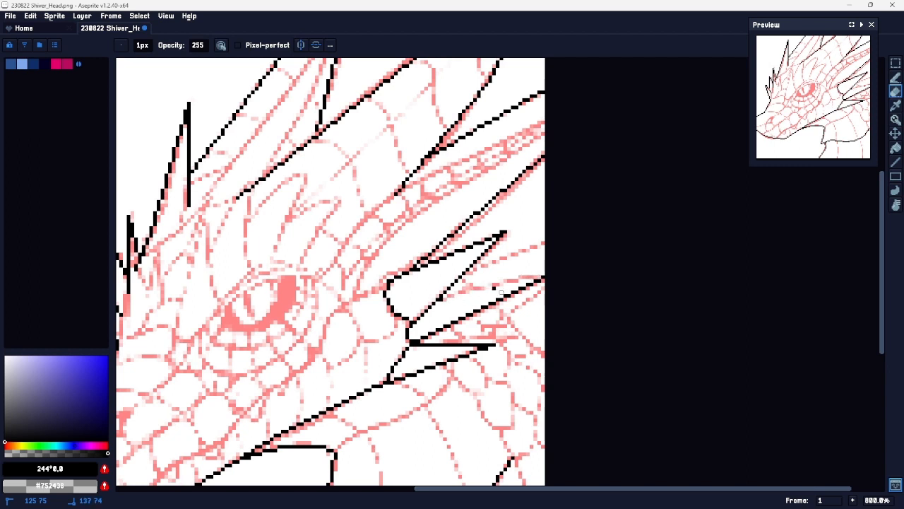
{"action": "left_click_drag", "start_coordinate": [543, 278], "coordinate": [520, 289]}
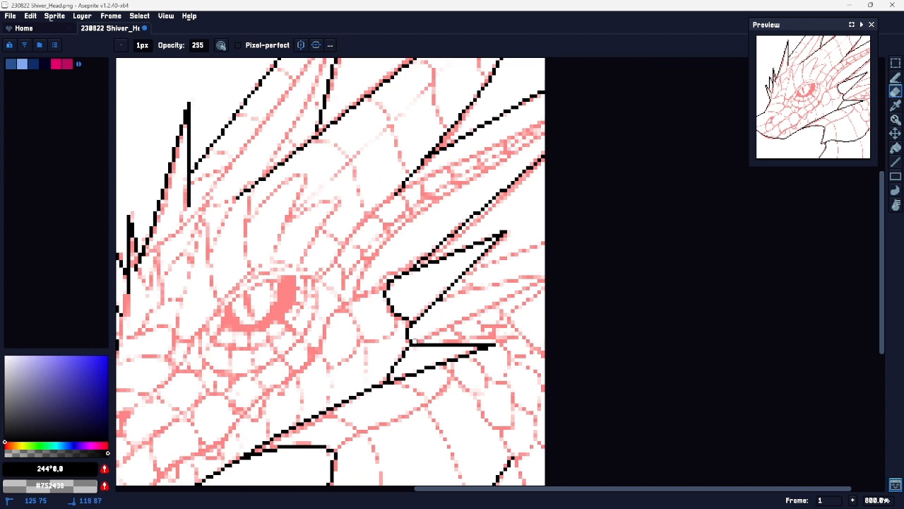
Step: Try redrawing the middle cheek spike with its tip just inside the canvas's right edge, and undo those lines
{"action": "key", "text": "b"}
{"action": "left_click", "coordinate": [438, 299]}
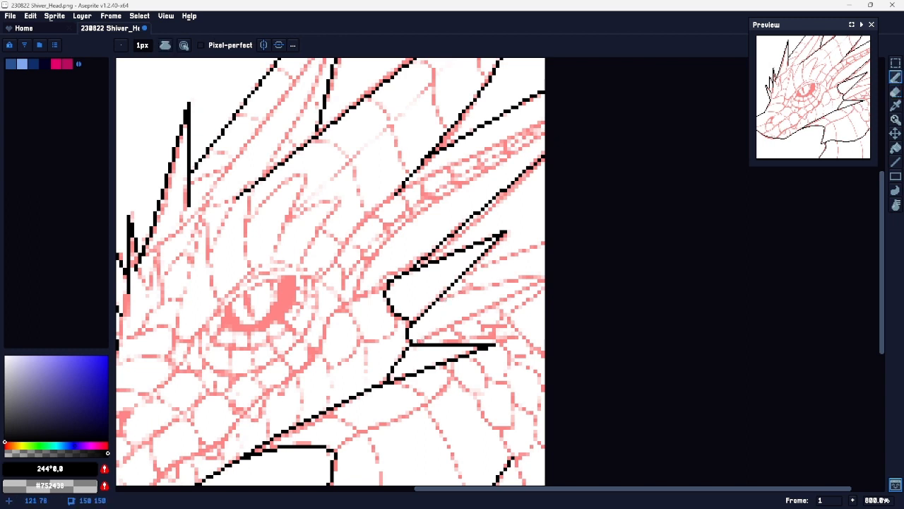
{"action": "left_click", "coordinate": [535, 282], "text": "shift"}
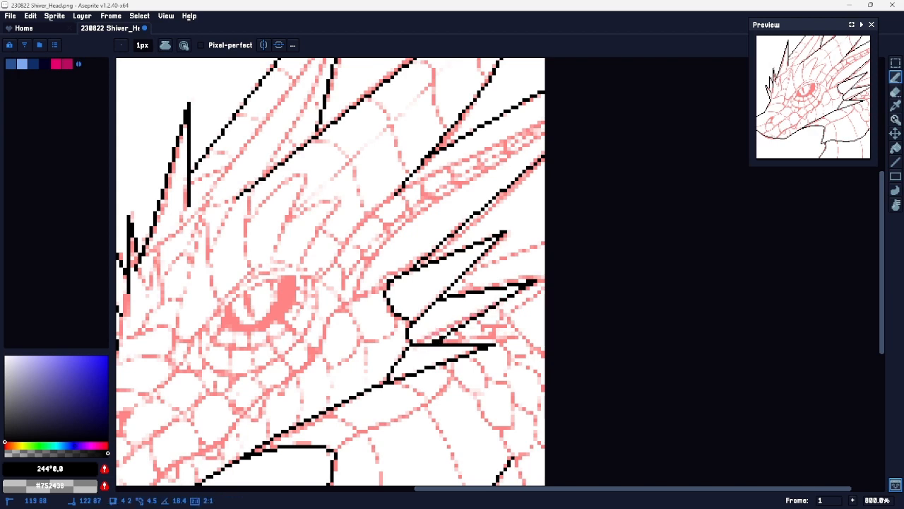
{"action": "key", "text": "space"}
{"action": "left_click_drag", "start_coordinate": [462, 348], "coordinate": [513, 308]}
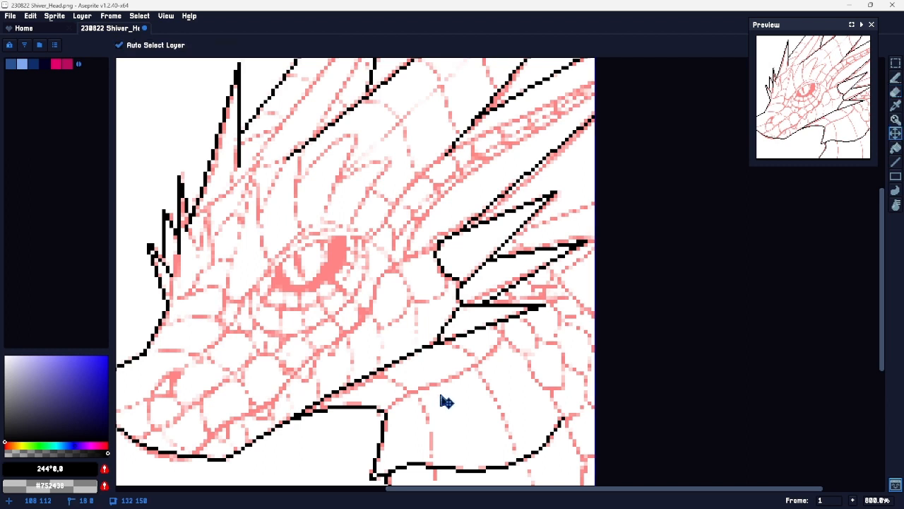
{"action": "key", "text": "ctrl+z"}
{"action": "key", "text": "ctrl+z"}
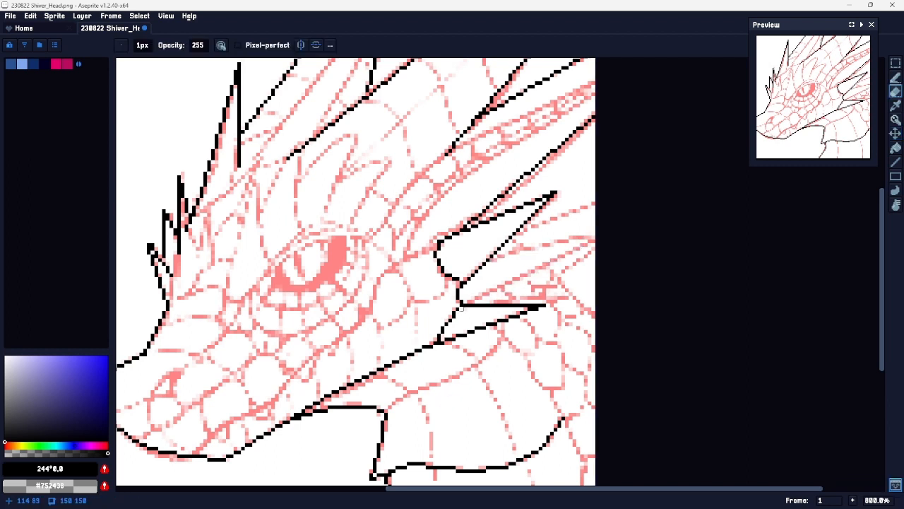
{"action": "key", "text": "ctrl+z"}
Step: Redraw the middle cheek spike with a lower tip short of the canvas's right edge and a nearly flat upper edge
{"action": "key", "text": "b"}
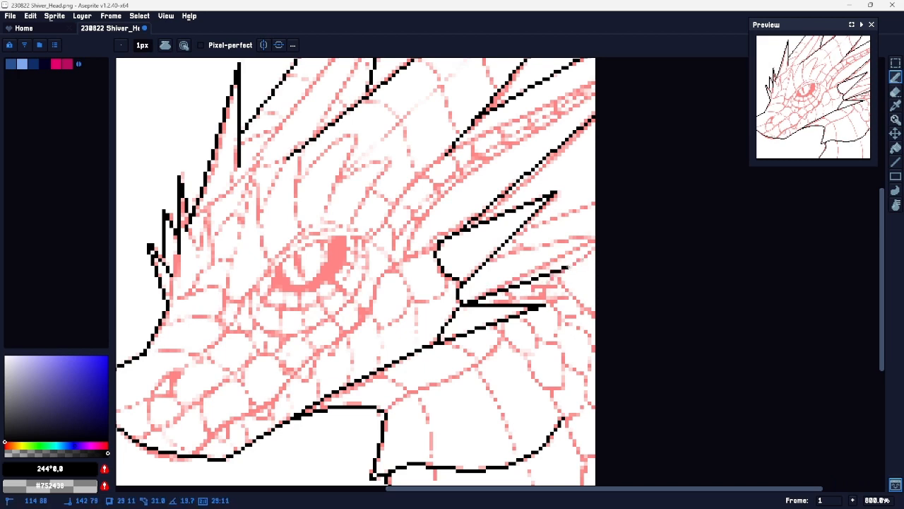
{"action": "left_click", "coordinate": [581, 260], "text": "shift"}
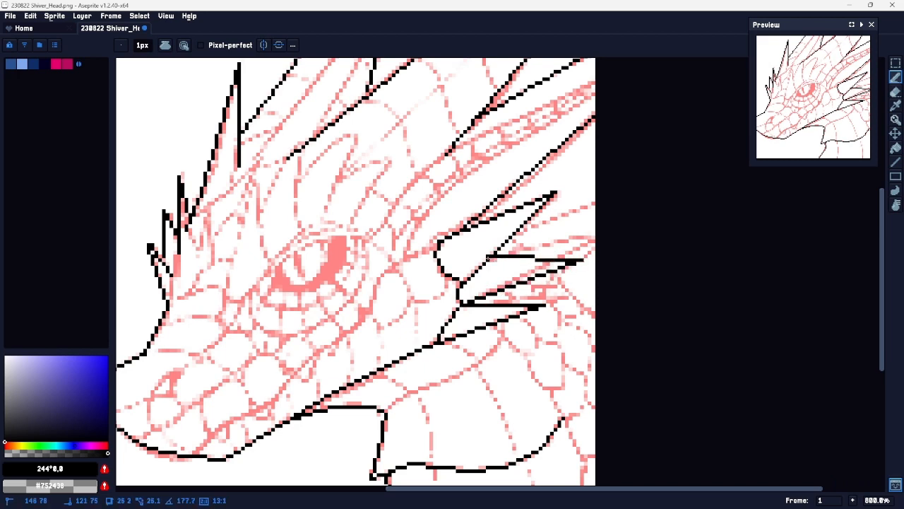
{"action": "left_click", "coordinate": [488, 260], "text": "shift"}
Step: Trace both edges of the partly hidden spike above the middle cheek spike out to the canvas's right edge
{"action": "key", "text": "space"}
{"action": "left_click_drag", "start_coordinate": [511, 321], "coordinate": [462, 356]}
{"action": "key", "text": "space"}
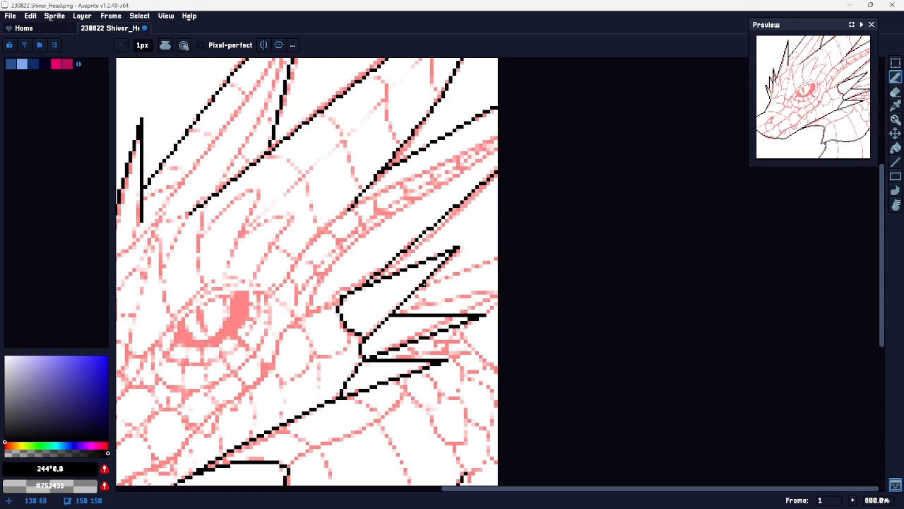
{"action": "left_click_drag", "start_coordinate": [425, 284], "coordinate": [531, 252]}
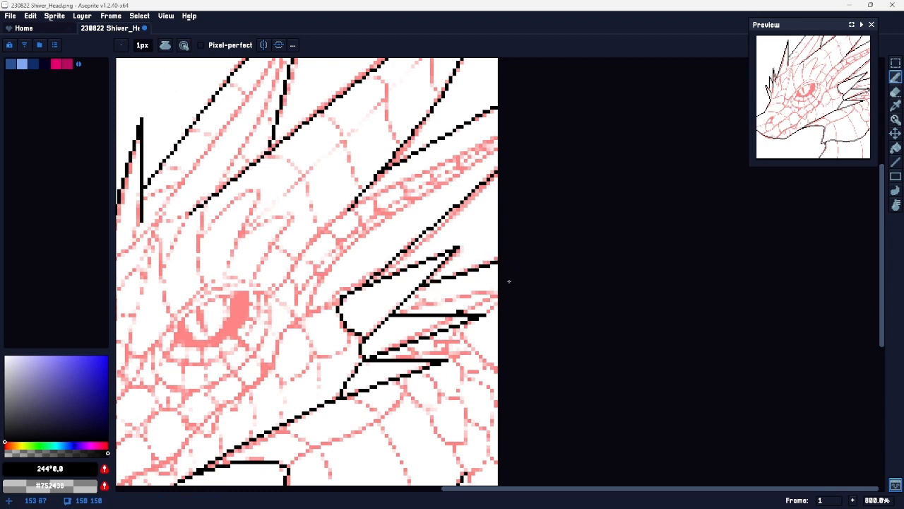
Step: Trace the tall pointed scale in front of the eye as a closed black outline with a short flat base
{"action": "key", "text": "space"}
{"action": "left_click_drag", "start_coordinate": [530, 262], "coordinate": [580, 227]}
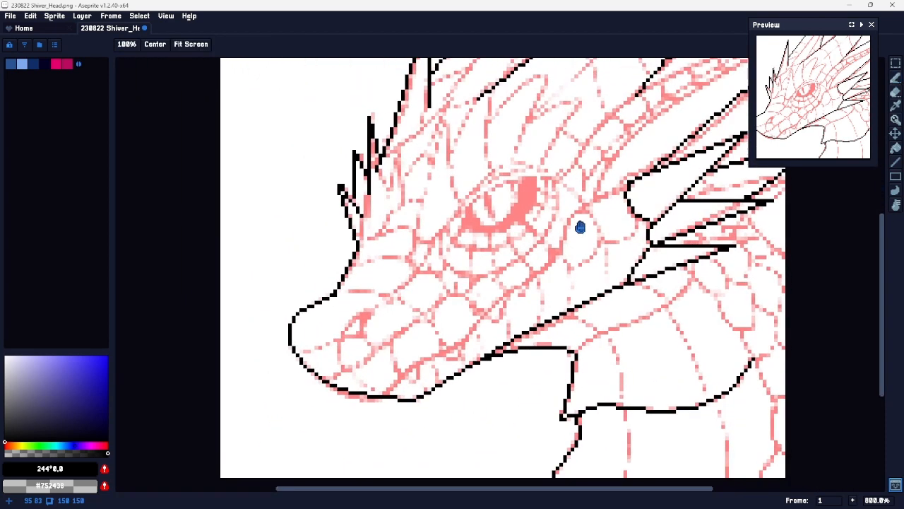
{"action": "mouse_move", "coordinate": [418, 237]}
{"action": "left_mouse_down"}
{"action": "mouse_move", "coordinate": [434, 113]}
{"action": "mouse_move", "coordinate": [448, 152]}
{"action": "left_mouse_up"}
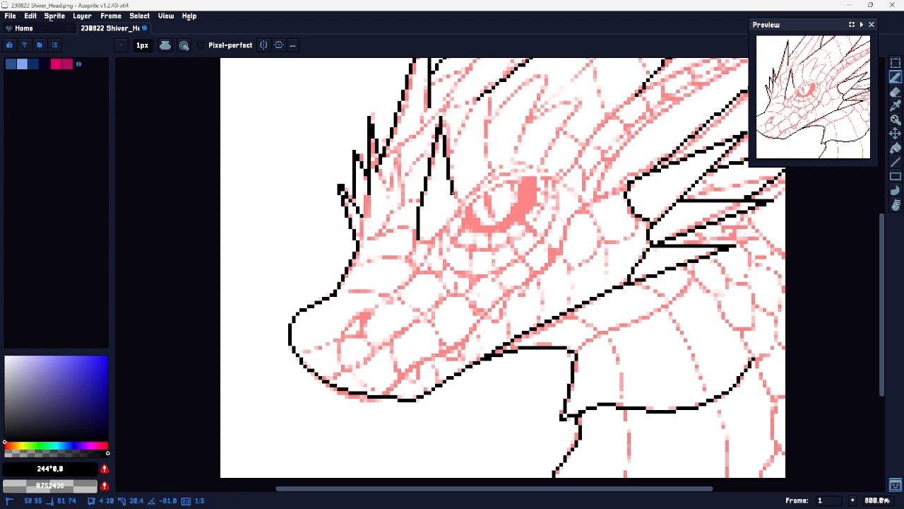
{"action": "left_click", "coordinate": [459, 201], "text": "shift"}
{"action": "key", "text": "space"}
{"action": "left_click_drag", "start_coordinate": [482, 186], "coordinate": [453, 231]}
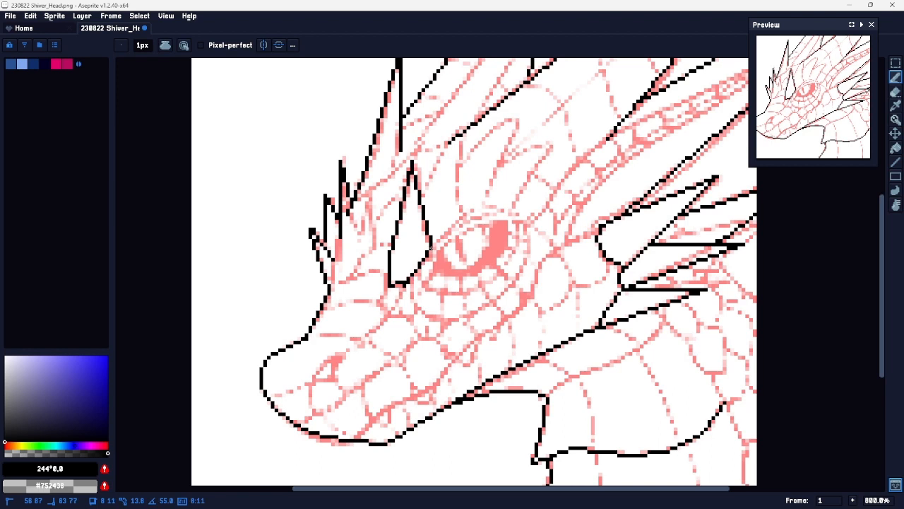
Step: Trace the first two curved brow spikes above the eye, bringing their edges down to the upper eyelid
{"action": "left_click", "coordinate": [454, 138], "text": "shift"}
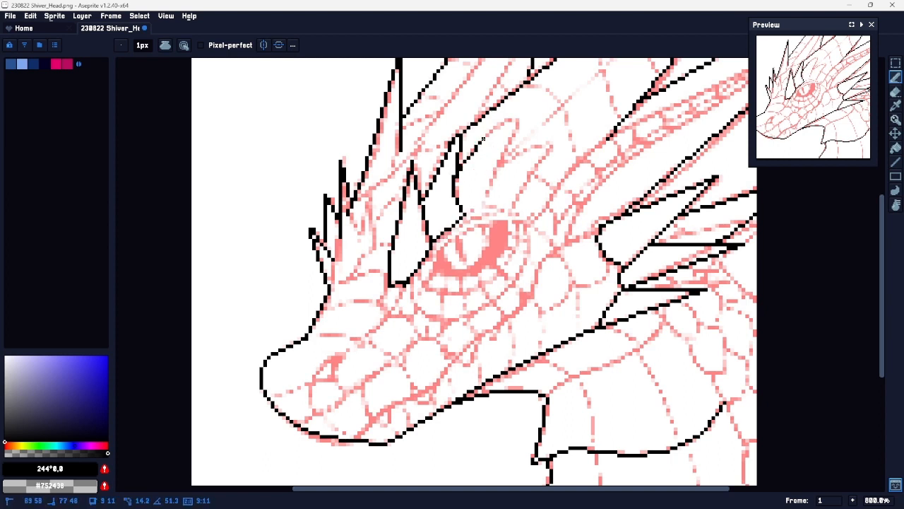
{"action": "left_click", "coordinate": [518, 113], "text": "shift"}
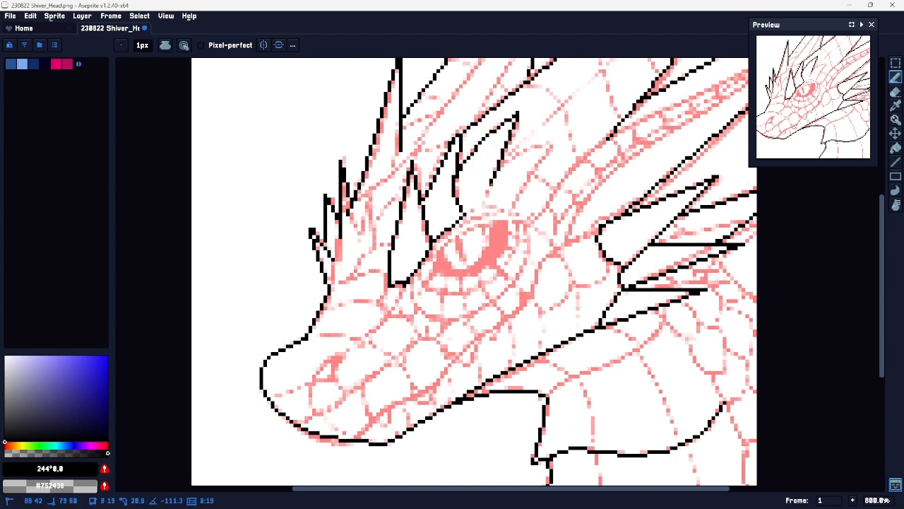
{"action": "left_click", "coordinate": [486, 209], "text": "shift"}
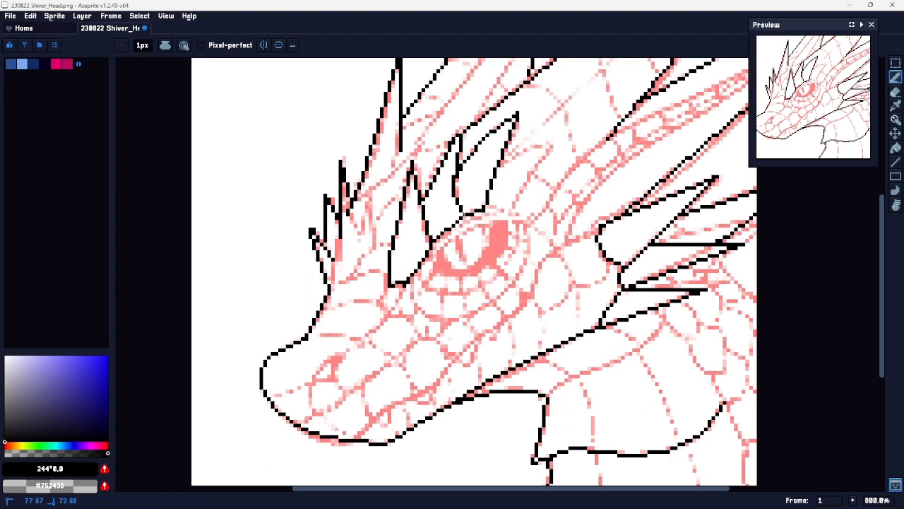
Step: Trace the third, smaller brow spike above the back of the eye and close its base along the eyelid
{"action": "left_click_drag", "start_coordinate": [494, 172], "coordinate": [553, 143]}
{"action": "left_click", "coordinate": [519, 176], "text": "shift"}
{"action": "left_click", "coordinate": [518, 210], "text": "shift"}
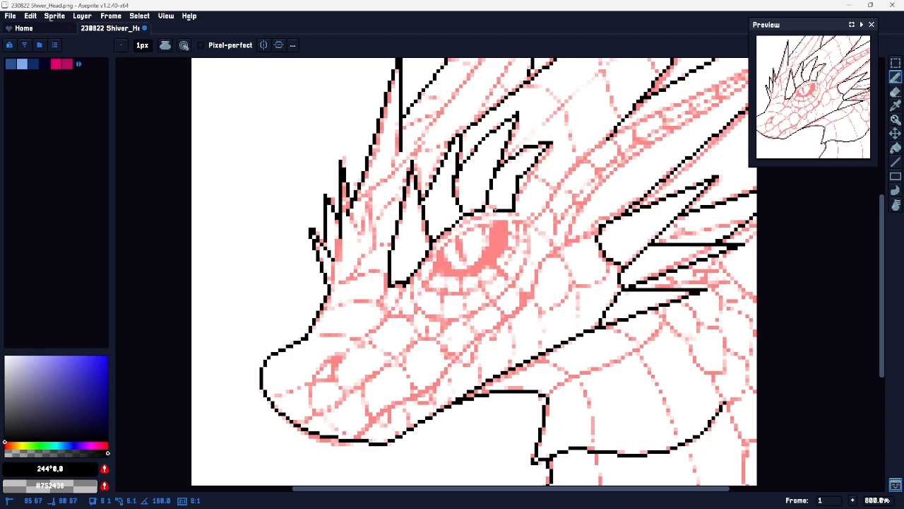
{"action": "left_click", "coordinate": [486, 209], "text": "shift"}
Step: Extend the tallest small spike at the top of the snout down to a base and trace its rear edge back up
{"action": "mouse_move", "coordinate": [535, 172]}
{"action": "left_mouse_down"}
{"action": "mouse_move", "coordinate": [459, 231]}
{"action": "mouse_move", "coordinate": [552, 156]}
{"action": "left_mouse_up"}
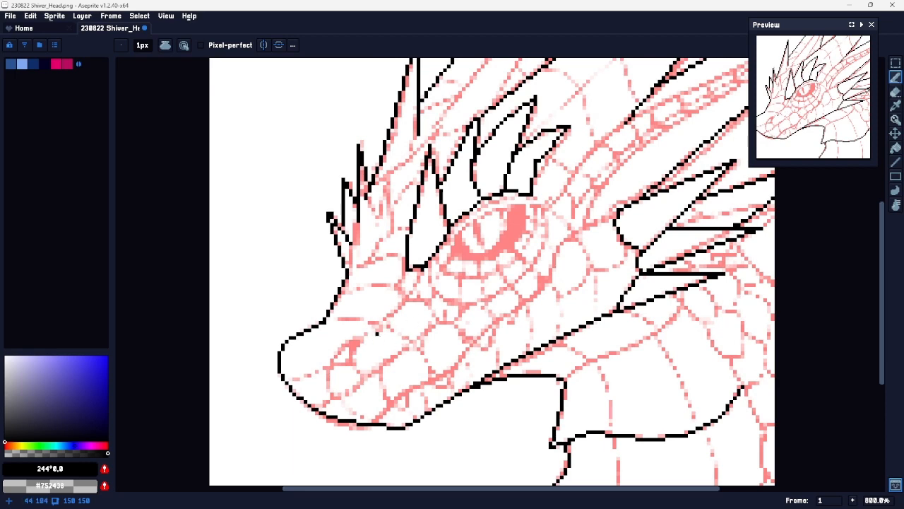
{"action": "left_click_drag", "start_coordinate": [546, 187], "coordinate": [440, 258]}
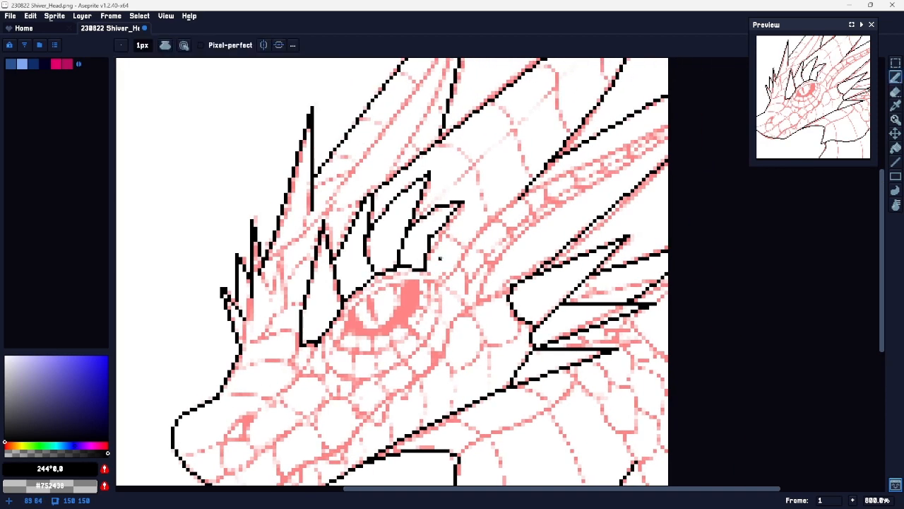
{"action": "mouse_move", "coordinate": [250, 294]}
{"action": "left_mouse_down"}
{"action": "mouse_move", "coordinate": [250, 341]}
{"action": "mouse_move", "coordinate": [267, 337]}
{"action": "mouse_move", "coordinate": [277, 319]}
{"action": "mouse_move", "coordinate": [260, 273]}
{"action": "left_mouse_up"}
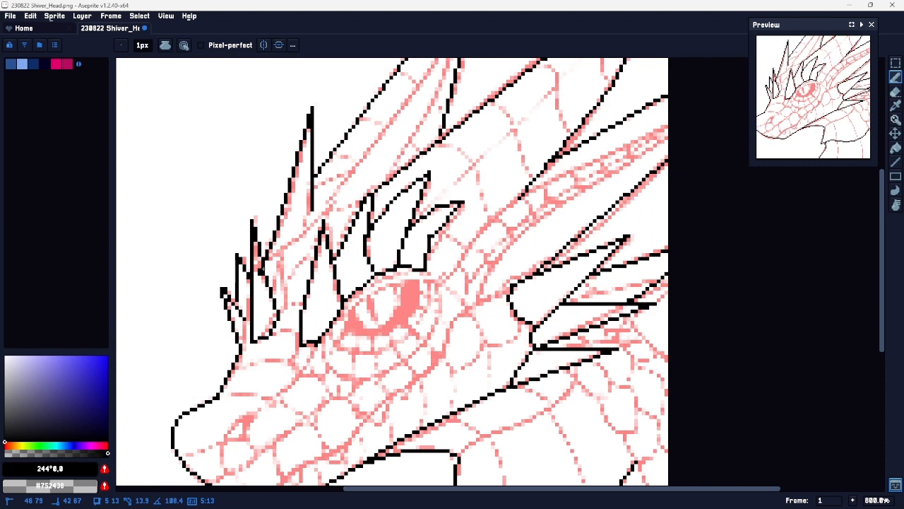
Step: Trace both edges of the narrow little spike between the snout spike's base and the tall scale before the eye
{"action": "key", "text": "e"}
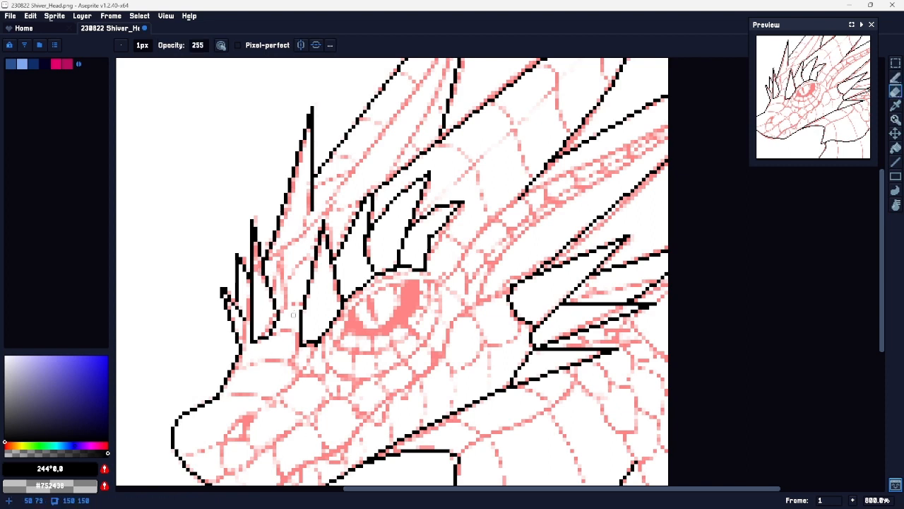
{"action": "key", "text": "b"}
{"action": "key", "text": "e"}
{"action": "key", "text": "b"}
{"action": "key", "text": "e"}
{"action": "key", "text": "b"}
{"action": "left_click", "coordinate": [274, 324]}
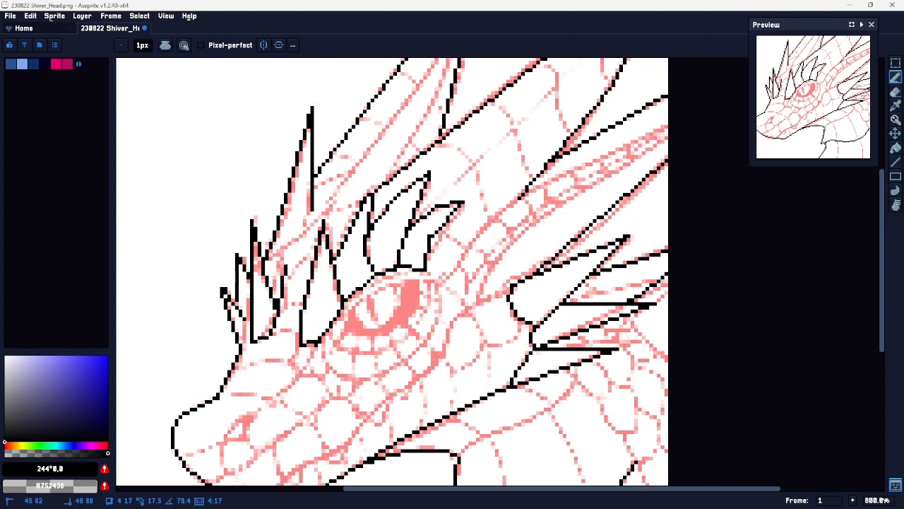
{"action": "left_click", "coordinate": [284, 262], "text": "shift"}
{"action": "left_click", "coordinate": [293, 311], "text": "shift"}
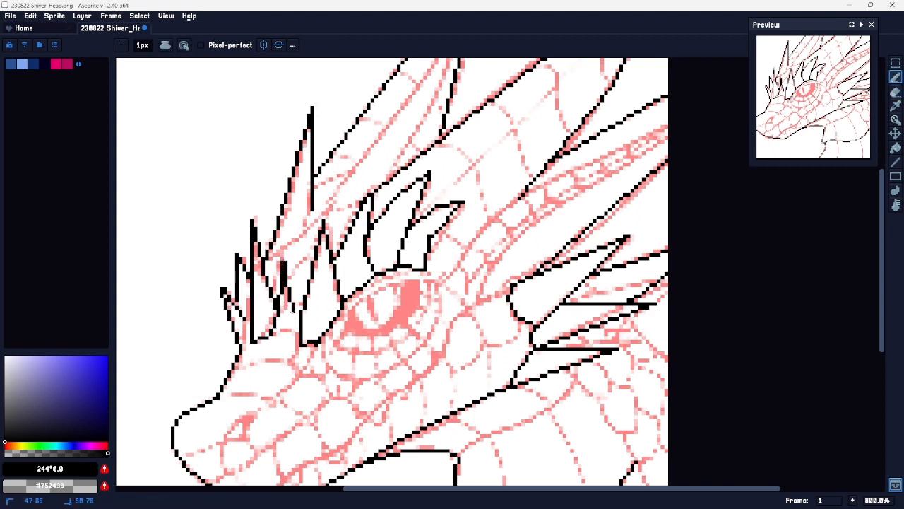
Step: Redraw the rear edge of the narrow little spike and close its base between the snout spike and the tall scale
{"action": "left_click", "coordinate": [274, 330], "text": "shift"}
{"action": "key", "text": "e"}
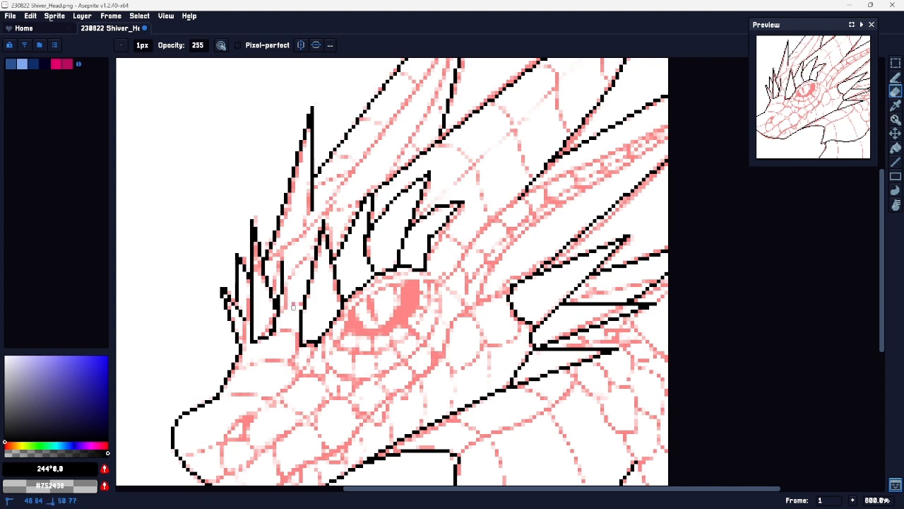
{"action": "key", "text": "b"}
{"action": "key", "text": "ctrl+z"}
{"action": "left_click", "coordinate": [285, 258], "text": "shift"}
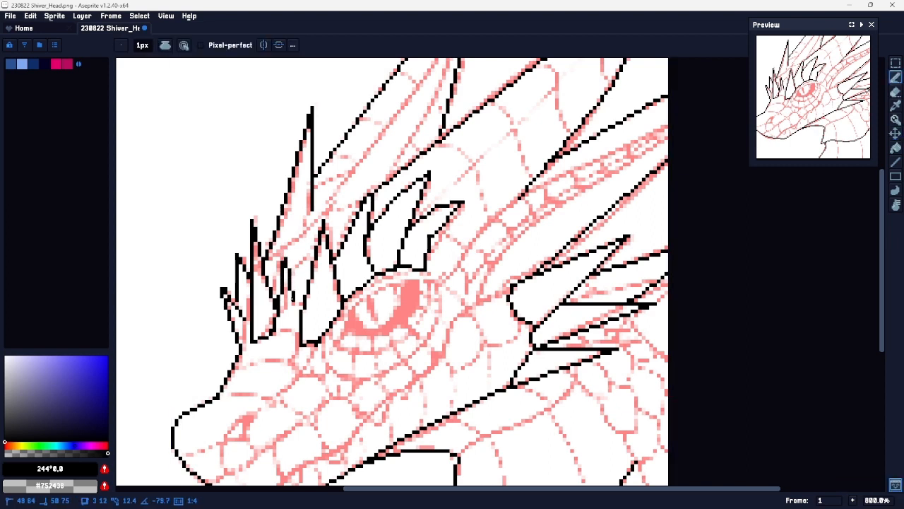
{"action": "left_click", "coordinate": [292, 314], "text": "shift"}
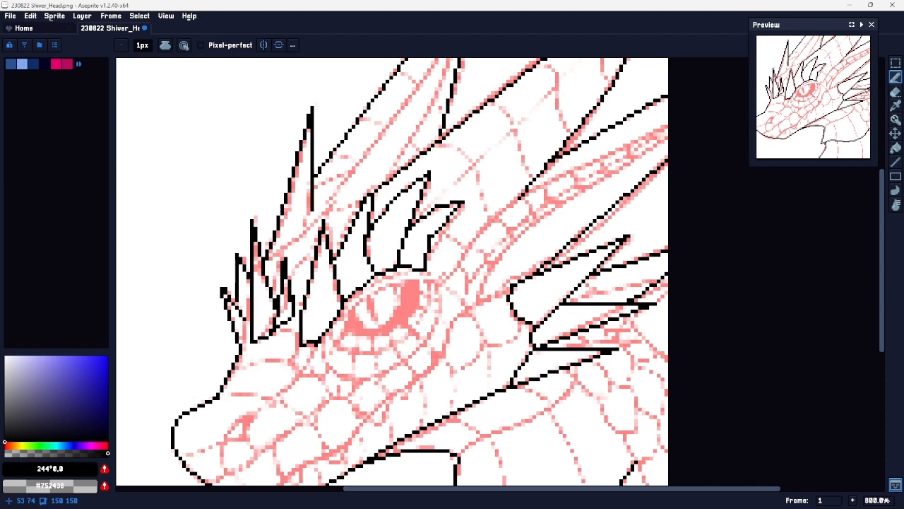
Step: Erase the narrow little spike's tip pixel and touch up its rear edge with single pixels
{"action": "key", "text": "e"}
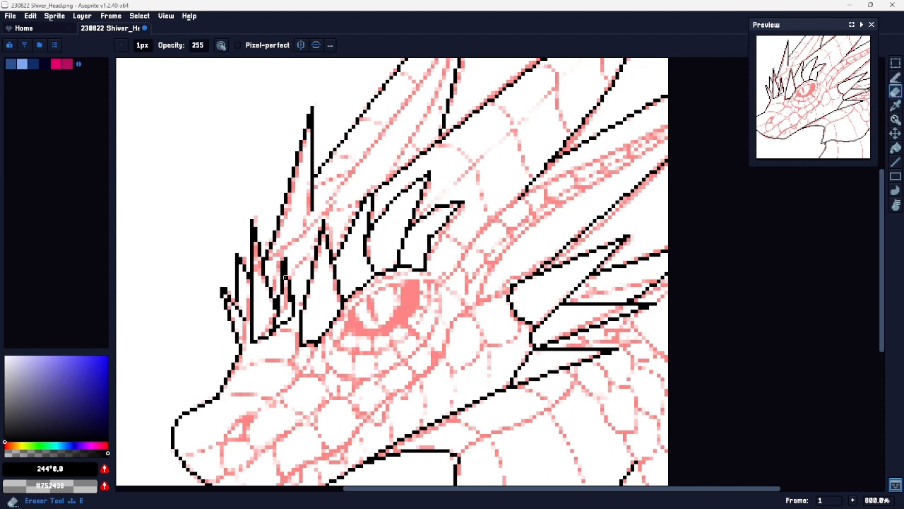
{"action": "key", "text": "b"}
{"action": "left_click", "coordinate": [289, 265]}
{"action": "left_click_drag", "start_coordinate": [289, 277], "coordinate": [289, 278]}
{"action": "key", "text": "e"}
{"action": "left_click", "coordinate": [285, 262]}
{"action": "key", "text": "b"}
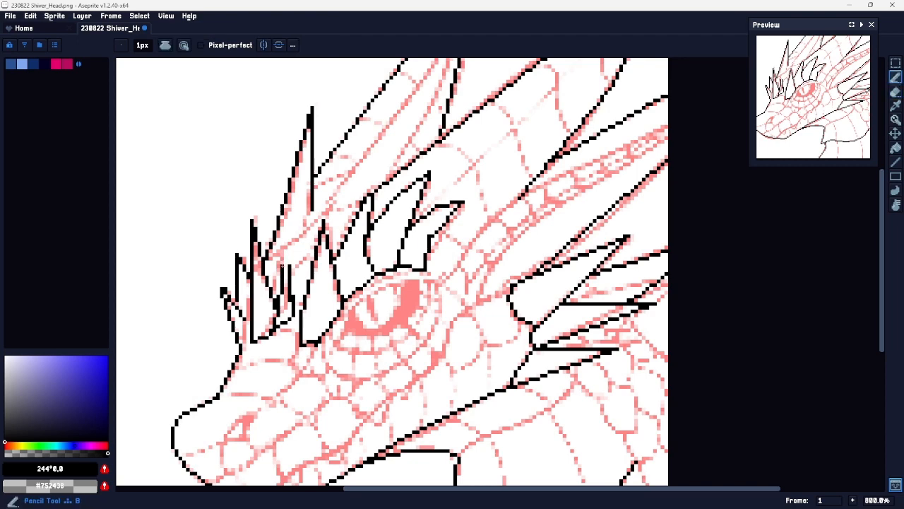
Step: Trace the lower edge of the long front head spike up to its tip and the adjoining spike edge back down
{"action": "key", "text": "space"}
{"action": "left_click_drag", "start_coordinate": [336, 307], "coordinate": [269, 307]}
{"action": "left_click_drag", "start_coordinate": [322, 186], "coordinate": [298, 271]}
{"action": "left_click", "coordinate": [238, 291]}
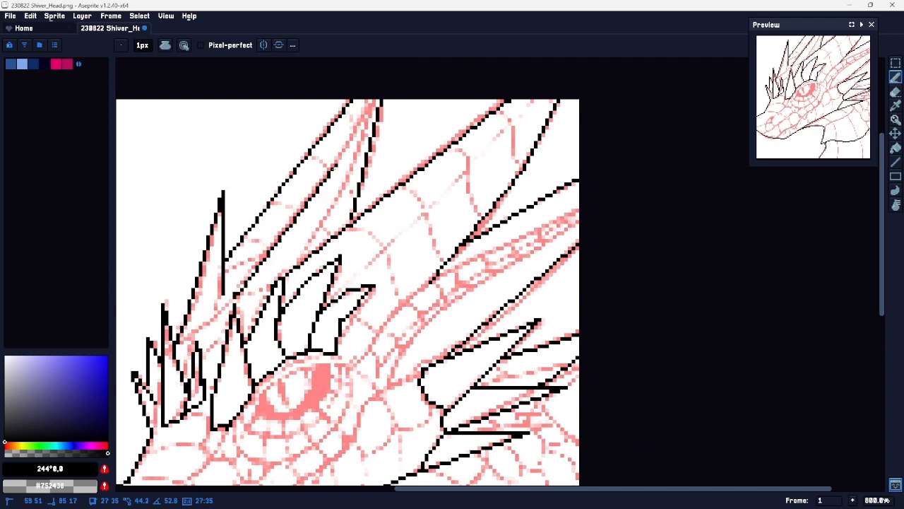
{"action": "left_click", "coordinate": [310, 199], "text": "shift"}
{"action": "left_click", "coordinate": [366, 105], "text": "shift"}
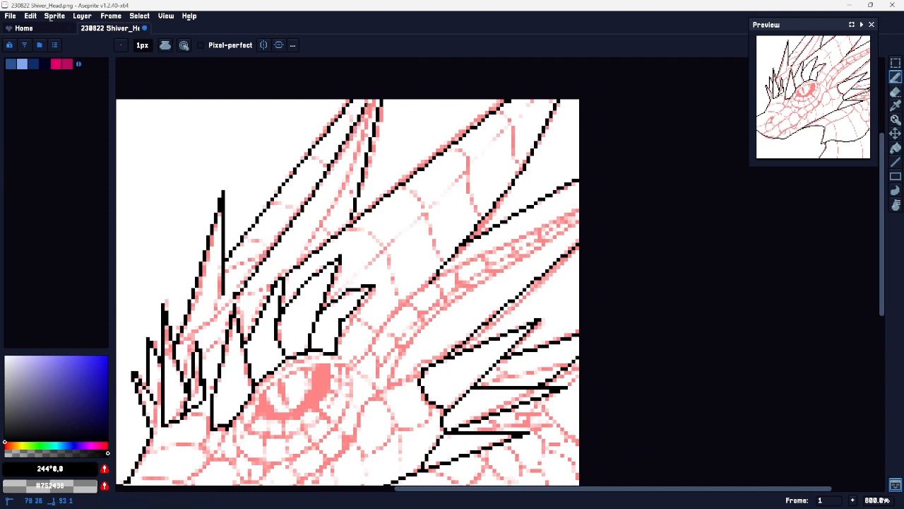
{"action": "left_click", "coordinate": [333, 210], "text": "shift"}
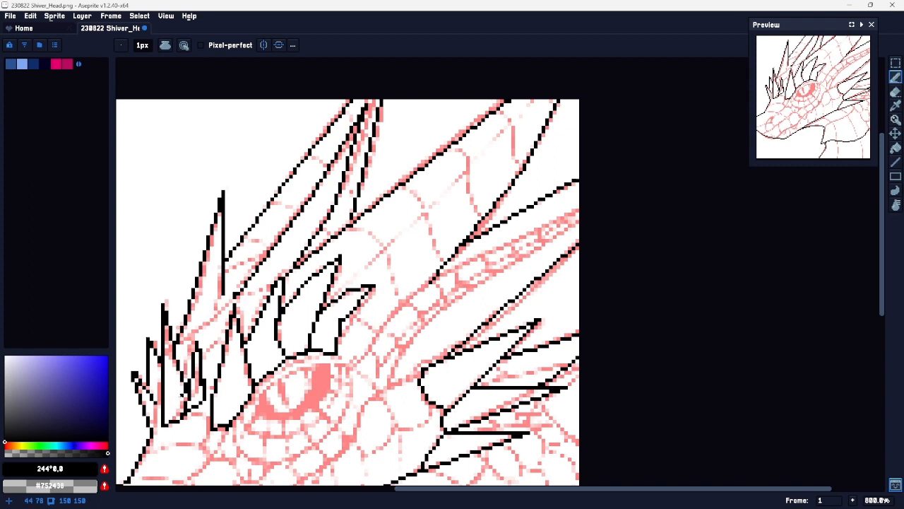
Step: Erase the tall spike in front of the head spikes, the tallest snout spike and the narrow little spike behind it
{"action": "left_click_drag", "start_coordinate": [222, 192], "coordinate": [205, 232]}
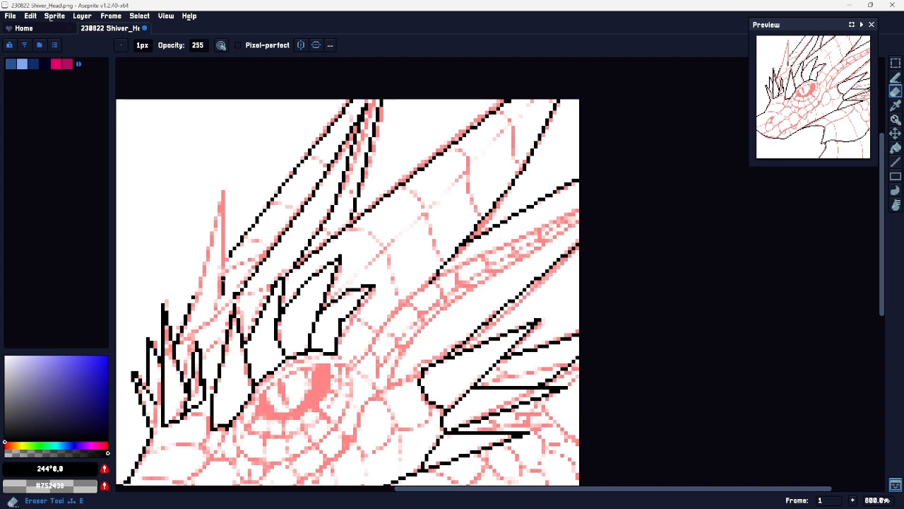
{"action": "key", "text": "b"}
{"action": "key", "text": "e"}
{"action": "mouse_move", "coordinate": [178, 337]}
{"action": "left_mouse_down"}
{"action": "mouse_move", "coordinate": [188, 308]}
{"action": "mouse_move", "coordinate": [273, 252]}
{"action": "mouse_move", "coordinate": [290, 180]}
{"action": "left_mouse_up"}
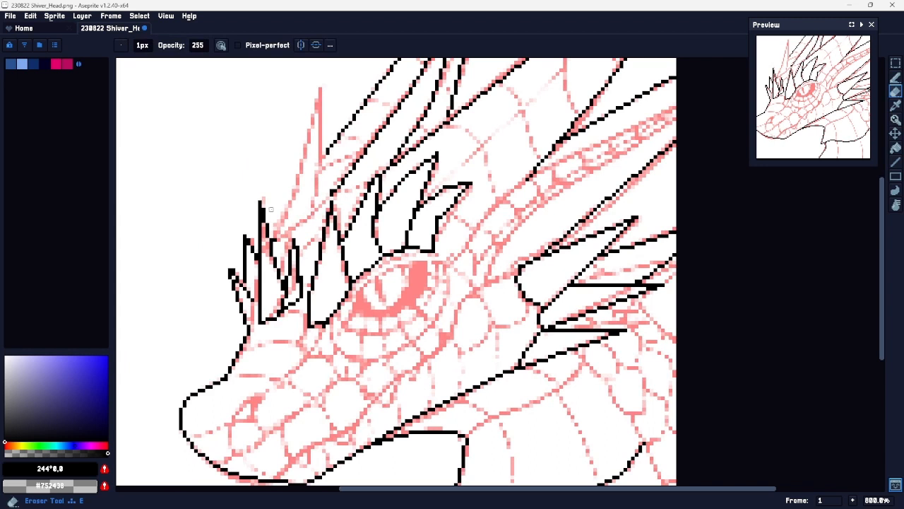
{"action": "left_click_drag", "start_coordinate": [282, 290], "coordinate": [290, 287]}
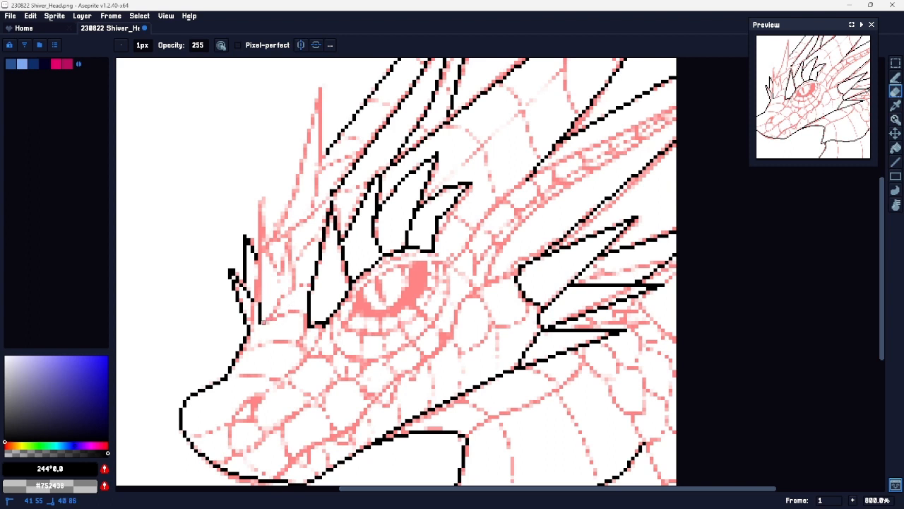
Step: Redraw the tall spike before the scale in front of the eye as a slimmer spike with a narrow rounded base
{"action": "key", "text": "b"}
{"action": "mouse_move", "coordinate": [282, 273]}
{"action": "left_mouse_down"}
{"action": "mouse_move", "coordinate": [316, 106]}
{"action": "mouse_move", "coordinate": [315, 247]}
{"action": "mouse_move", "coordinate": [304, 273]}
{"action": "left_mouse_up"}
{"action": "left_click", "coordinate": [300, 276], "text": "shift"}
{"action": "left_click", "coordinate": [285, 283], "text": "shift"}
{"action": "left_click_drag", "start_coordinate": [335, 219], "coordinate": [283, 302]}
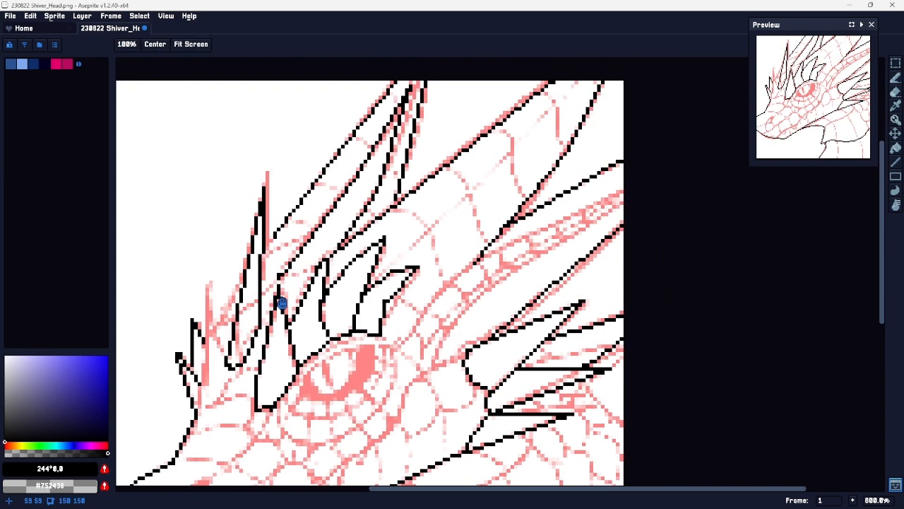
Step: Close the long front head spike's base toward the brow spike and trace the crest contour from the snout spikes past the tall spike
{"action": "key", "text": "ctrl+z"}
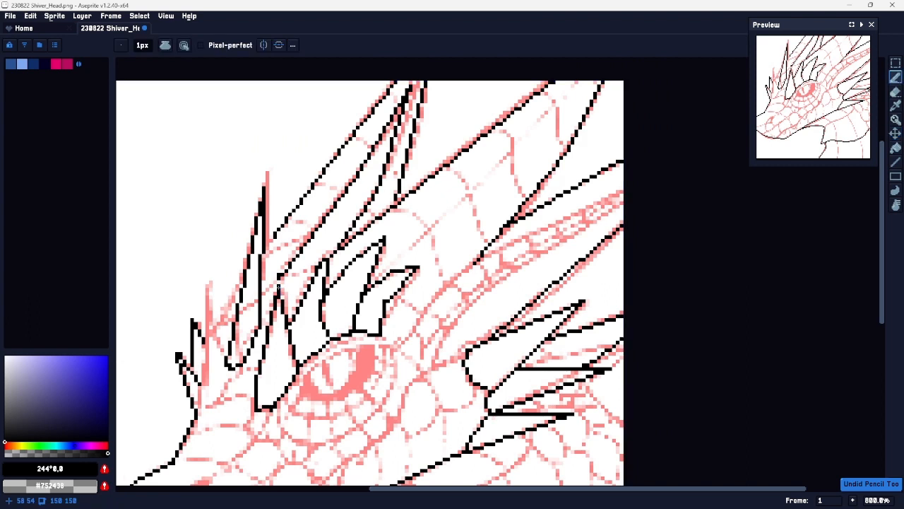
{"action": "key", "text": "e"}
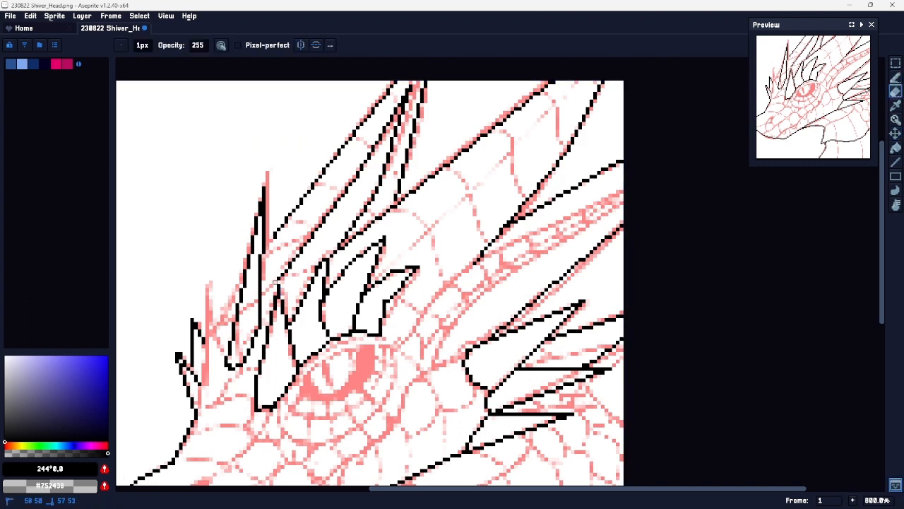
{"action": "key", "text": "b"}
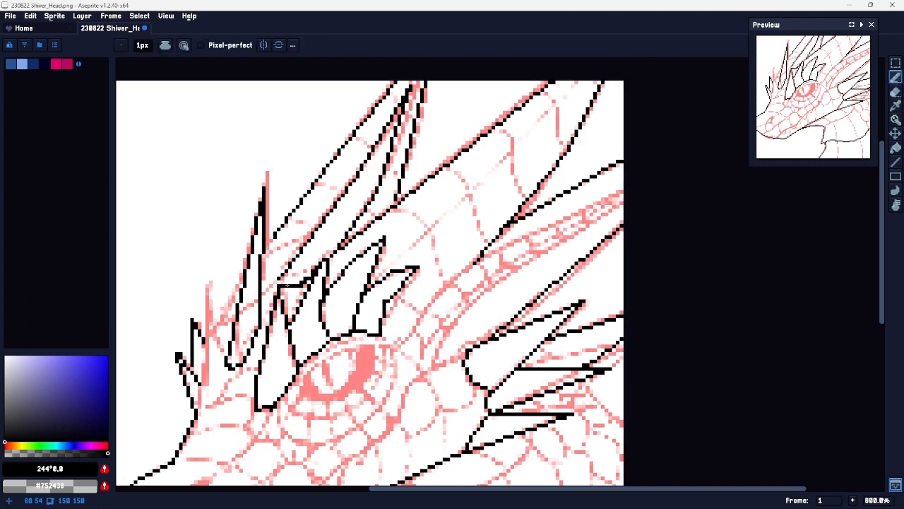
{"action": "key", "text": "e"}
{"action": "key", "text": "b"}
{"action": "left_click_drag", "start_coordinate": [199, 349], "coordinate": [244, 273]}
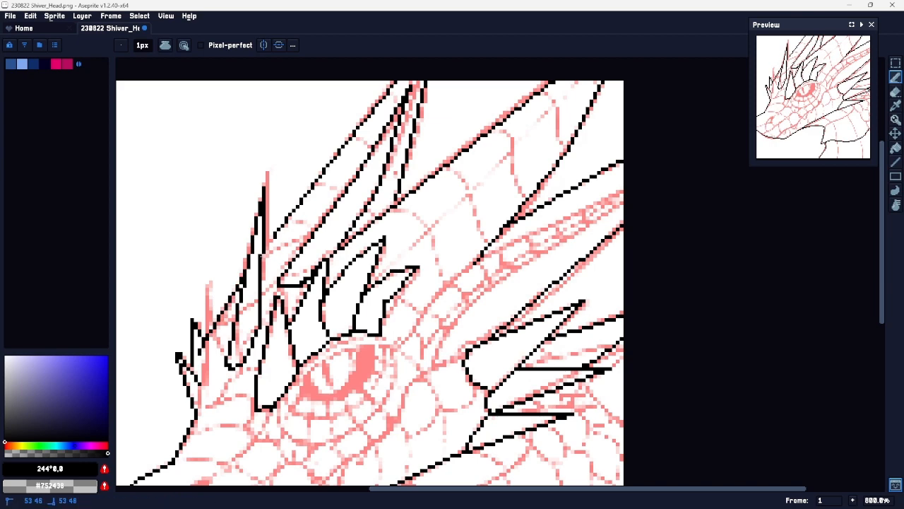
{"action": "left_click", "coordinate": [274, 237], "text": "shift"}
Step: Trace the rear edge of the remaining snout spike down to the snout and outline the nostril
{"action": "key", "text": "space"}
{"action": "left_click_drag", "start_coordinate": [290, 367], "coordinate": [365, 137]}
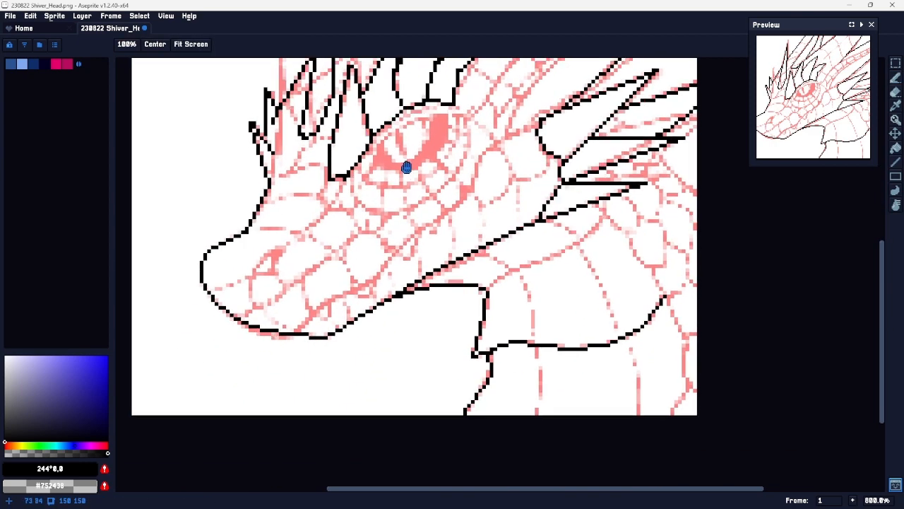
{"action": "left_click_drag", "start_coordinate": [408, 169], "coordinate": [381, 286]}
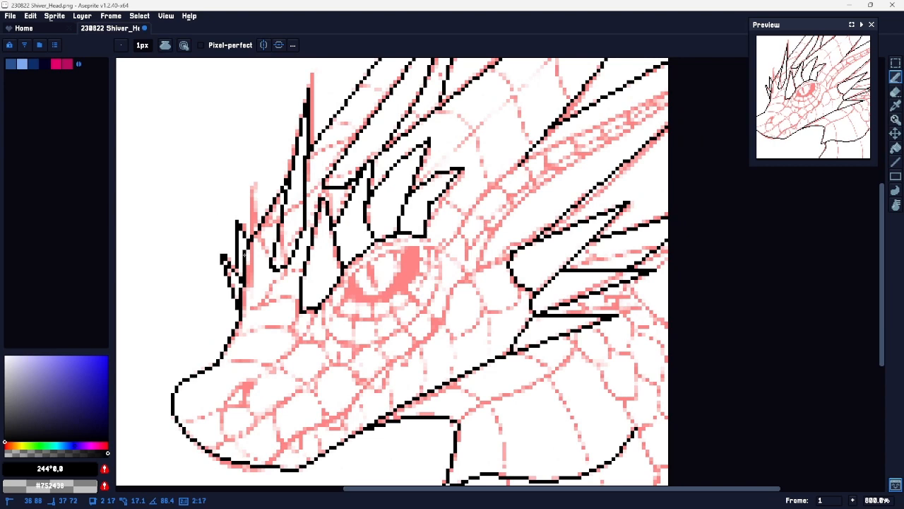
{"action": "key", "text": "space"}
{"action": "mouse_move", "coordinate": [352, 315]}
{"action": "left_mouse_down"}
{"action": "mouse_move", "coordinate": [288, 291]}
{"action": "mouse_move", "coordinate": [385, 285]}
{"action": "mouse_move", "coordinate": [445, 297]}
{"action": "left_mouse_up"}
{"action": "mouse_move", "coordinate": [295, 385]}
{"action": "left_mouse_down"}
{"action": "mouse_move", "coordinate": [325, 364]}
{"action": "mouse_move", "coordinate": [308, 368]}
{"action": "mouse_move", "coordinate": [321, 364]}
{"action": "mouse_move", "coordinate": [315, 393]}
{"action": "left_mouse_up"}
{"action": "key", "text": "space"}
Step: Trace the eye socket ring around the eye and the almond-shaped eye outline with the iris edge inside it
{"action": "left_click_drag", "start_coordinate": [397, 380], "coordinate": [302, 384]}
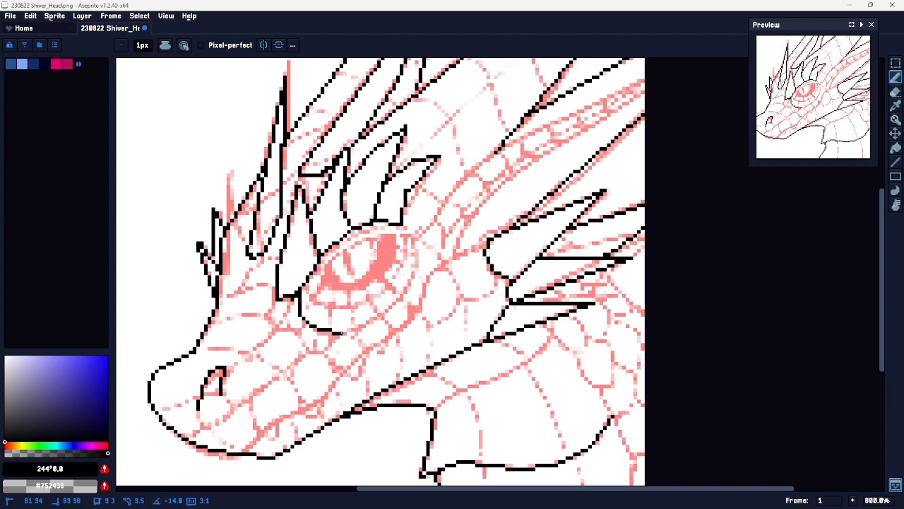
{"action": "left_click", "coordinate": [383, 315], "text": "shift"}
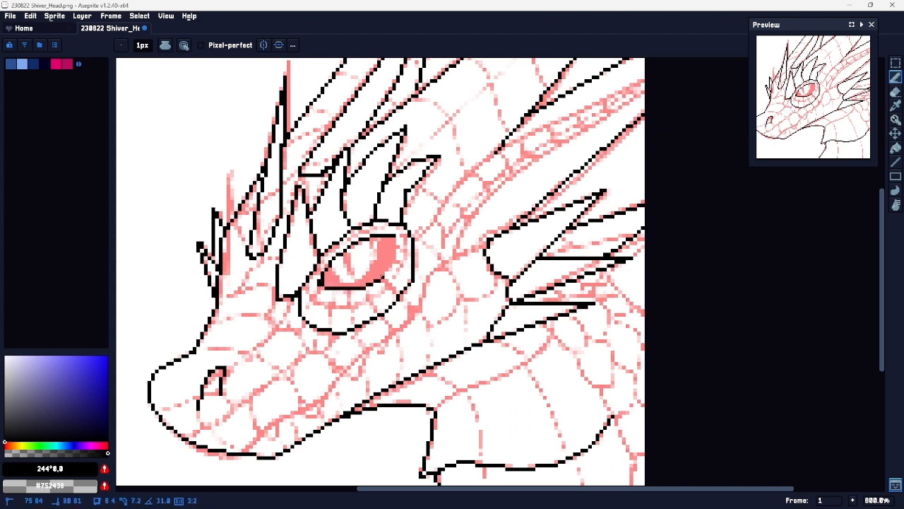
{"action": "left_click_drag", "start_coordinate": [355, 300], "coordinate": [332, 349]}
{"action": "left_click_drag", "start_coordinate": [307, 315], "coordinate": [337, 326]}
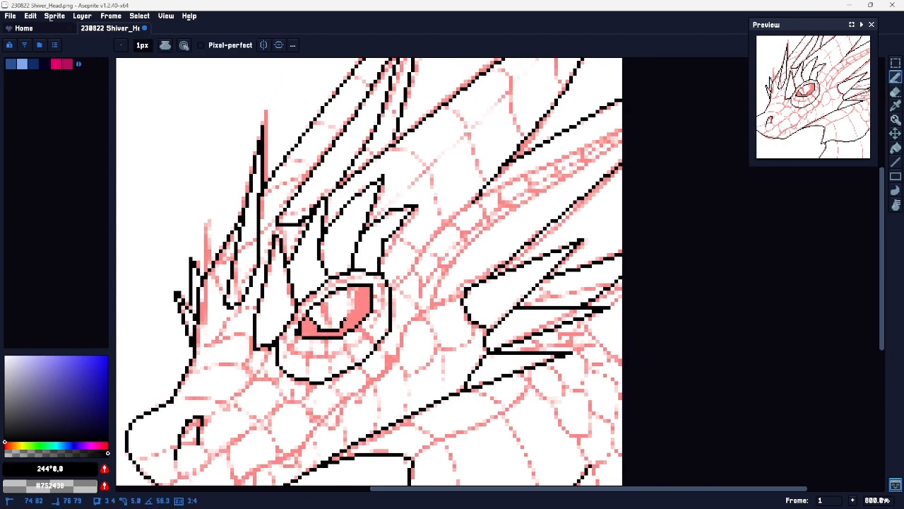
{"action": "mouse_move", "coordinate": [356, 306]}
{"action": "left_mouse_down"}
{"action": "mouse_move", "coordinate": [352, 291]}
{"action": "mouse_move", "coordinate": [369, 302]}
{"action": "mouse_move", "coordinate": [387, 297]}
{"action": "mouse_move", "coordinate": [370, 307]}
{"action": "left_mouse_up"}
Step: Smooth the iris outline pixel by pixel along its rear edge and lower front curve
{"action": "key", "text": "ctrl+space"}
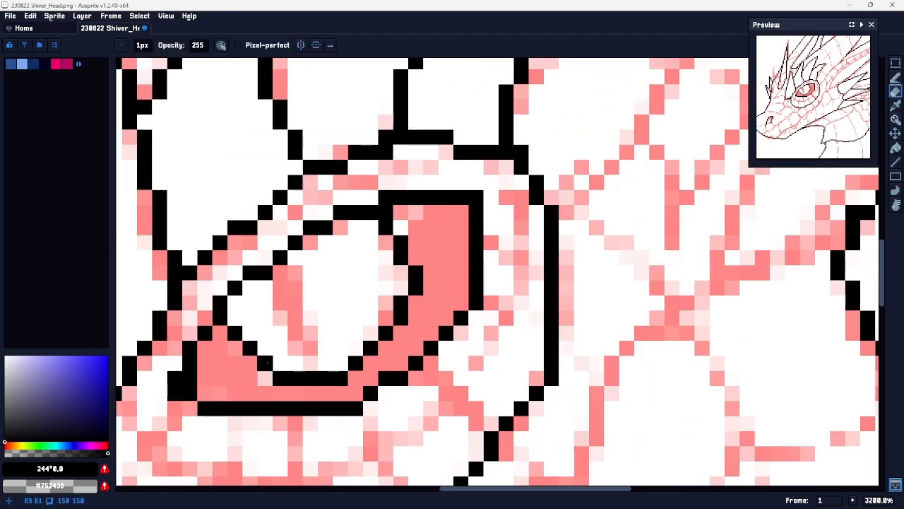
{"action": "mouse_move", "coordinate": [415, 284]}
{"action": "left_mouse_down"}
{"action": "mouse_move", "coordinate": [401, 227]}
{"action": "mouse_move", "coordinate": [385, 227]}
{"action": "mouse_move", "coordinate": [405, 222]}
{"action": "mouse_move", "coordinate": [416, 238]}
{"action": "mouse_move", "coordinate": [416, 291]}
{"action": "left_mouse_up"}
{"action": "key", "text": "b"}
{"action": "left_click_drag", "start_coordinate": [264, 365], "coordinate": [318, 337]}
{"action": "key", "text": "e"}
{"action": "left_click", "coordinate": [304, 322]}
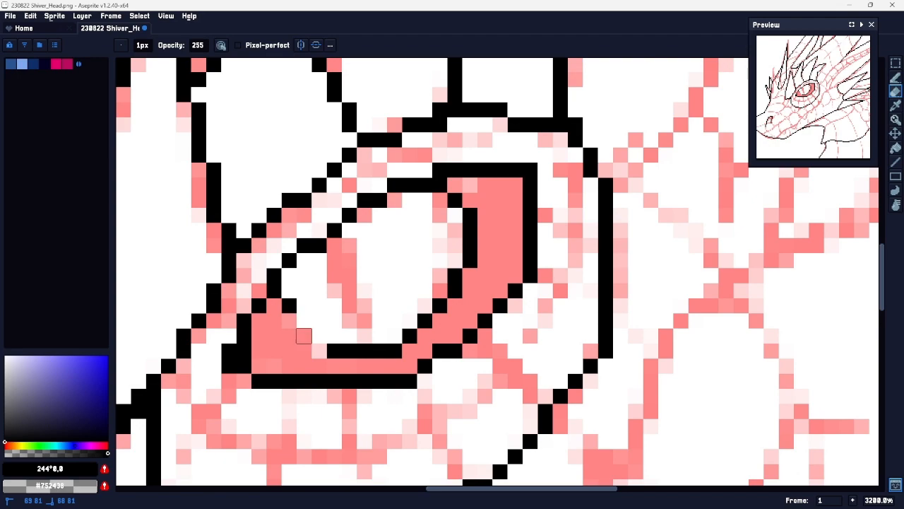
{"action": "key", "text": "b"}
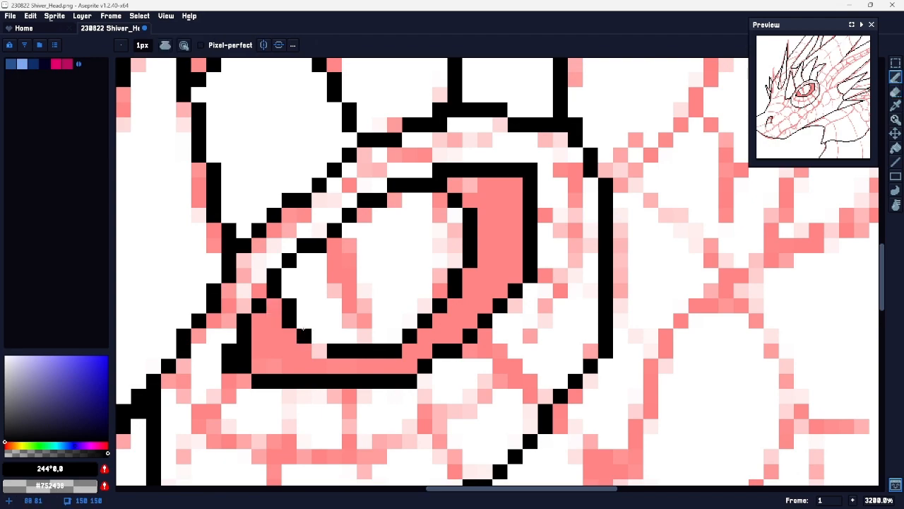
{"action": "left_click", "coordinate": [320, 350]}
Step: Draw the slit pupil as a thick black slanted stroke inside the iris
{"action": "mouse_move", "coordinate": [443, 274]}
{"action": "left_mouse_down"}
{"action": "mouse_move", "coordinate": [400, 347]}
{"action": "mouse_move", "coordinate": [381, 346]}
{"action": "mouse_move", "coordinate": [391, 315]}
{"action": "left_mouse_up"}
{"action": "key", "text": "z"}
{"action": "mouse_move", "coordinate": [421, 345]}
{"action": "left_mouse_down"}
{"action": "mouse_move", "coordinate": [385, 342]}
{"action": "mouse_move", "coordinate": [411, 338]}
{"action": "left_mouse_up"}
{"action": "key", "text": "b"}
{"action": "left_click", "coordinate": [306, 311]}
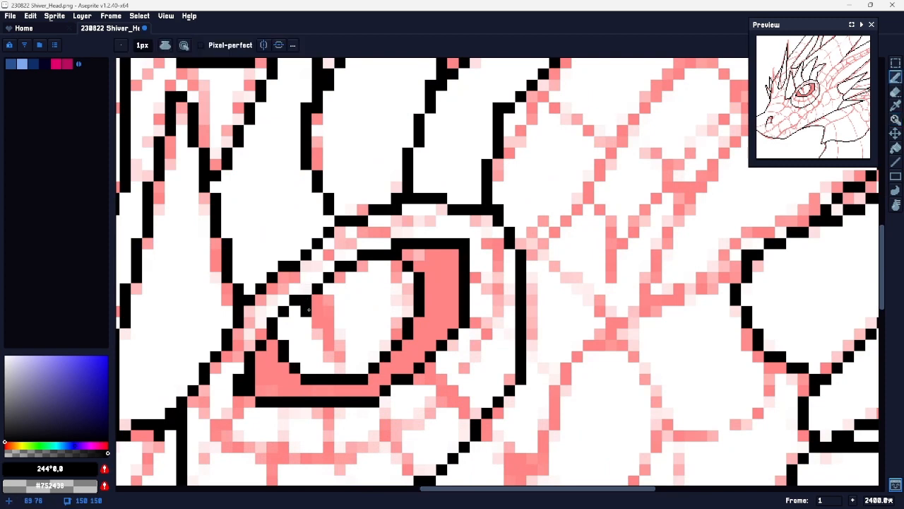
{"action": "mouse_move", "coordinate": [314, 312]}
{"action": "left_mouse_down"}
{"action": "mouse_move", "coordinate": [336, 357]}
{"action": "mouse_move", "coordinate": [327, 309]}
{"action": "left_mouse_up"}
{"action": "left_click", "coordinate": [325, 308]}
{"action": "left_click", "coordinate": [339, 355]}
Step: Trace the mouth line from the chin back along the jaw and up to the cheek behind the eye
{"action": "scroll", "coordinate": [352, 358], "scroll_direction": "down", "scroll_amount": 2}
{"action": "key", "text": "z"}
{"action": "scroll", "coordinate": [353, 367], "scroll_direction": "down", "scroll_amount": 8}
{"action": "scroll", "coordinate": [353, 367], "scroll_direction": "up", "scroll_amount": 2}
{"action": "scroll", "coordinate": [383, 410], "scroll_direction": "up", "scroll_amount": 6}
{"action": "key", "text": "b"}
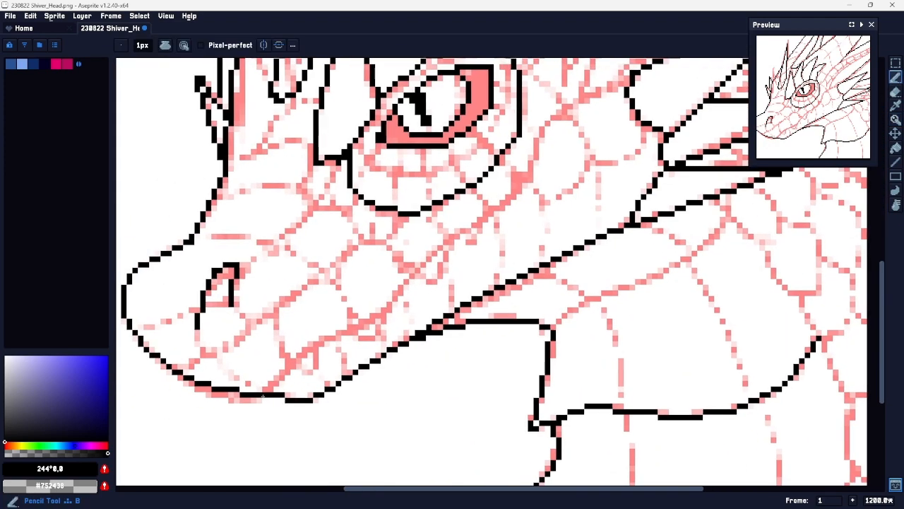
{"action": "mouse_move", "coordinate": [263, 390]}
{"action": "left_mouse_down"}
{"action": "mouse_move", "coordinate": [305, 353]}
{"action": "mouse_move", "coordinate": [376, 316]}
{"action": "mouse_move", "coordinate": [524, 185]}
{"action": "mouse_move", "coordinate": [542, 135]}
{"action": "mouse_move", "coordinate": [565, 113]}
{"action": "mouse_move", "coordinate": [580, 116]}
{"action": "mouse_move", "coordinate": [441, 380]}
{"action": "mouse_move", "coordinate": [605, 165]}
{"action": "left_mouse_up"}
Step: Draw three small pointed teeth hanging below the mouth line
{"action": "mouse_move", "coordinate": [327, 404]}
{"action": "left_mouse_down"}
{"action": "mouse_move", "coordinate": [346, 410]}
{"action": "mouse_move", "coordinate": [344, 390]}
{"action": "left_mouse_up"}
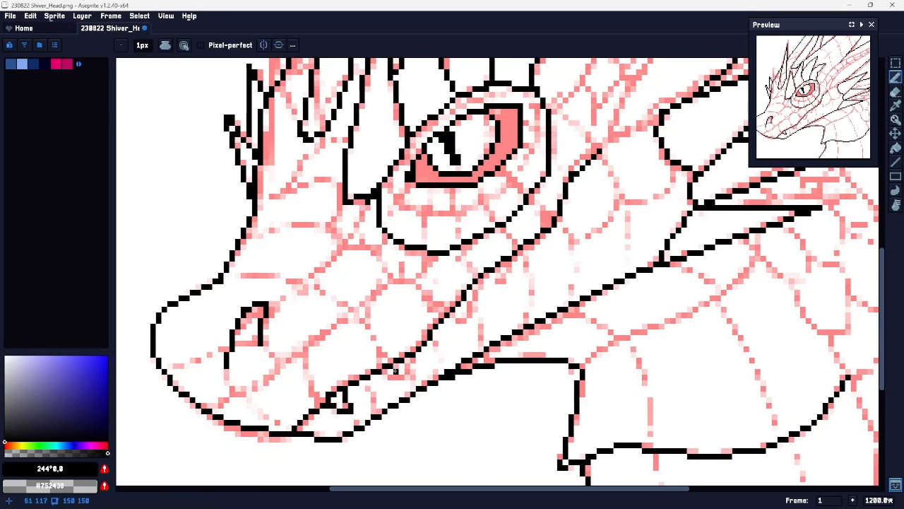
{"action": "mouse_move", "coordinate": [396, 368]}
{"action": "left_mouse_down"}
{"action": "mouse_move", "coordinate": [411, 375]}
{"action": "mouse_move", "coordinate": [418, 353]}
{"action": "left_mouse_up"}
{"action": "mouse_move", "coordinate": [434, 332]}
{"action": "left_mouse_down"}
{"action": "mouse_move", "coordinate": [459, 309]}
{"action": "mouse_move", "coordinate": [482, 320]}
{"action": "mouse_move", "coordinate": [474, 320]}
{"action": "left_mouse_up"}
{"action": "key", "text": "ctrl+z"}
{"action": "left_click_drag", "start_coordinate": [474, 318], "coordinate": [481, 279]}
Step: Clean up the teeth below the mouth line, erasing and redrawing pixels on the frontmost tooth's rear edge
{"action": "key", "text": "space"}
{"action": "left_click_drag", "start_coordinate": [547, 272], "coordinate": [488, 323]}
{"action": "key", "text": "space"}
{"action": "mouse_move", "coordinate": [362, 393]}
{"action": "left_mouse_down"}
{"action": "mouse_move", "coordinate": [416, 305]}
{"action": "mouse_move", "coordinate": [414, 329]}
{"action": "left_mouse_up"}
{"action": "key", "text": "e"}
{"action": "key", "text": "b"}
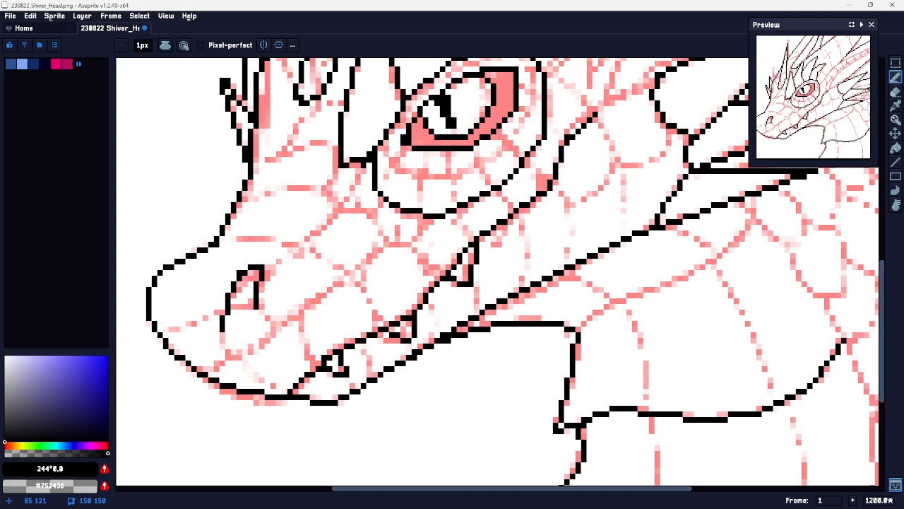
{"action": "key", "text": "e"}
{"action": "left_click", "coordinate": [344, 360]}
{"action": "key", "text": "b"}
{"action": "left_click_drag", "start_coordinate": [347, 362], "coordinate": [346, 352]}
Step: Trace the contour from behind the eye socket up to the base of the large upper horn
{"action": "key", "text": "space"}
{"action": "left_click_drag", "start_coordinate": [528, 267], "coordinate": [354, 416]}
{"action": "mouse_move", "coordinate": [426, 314]}
{"action": "left_mouse_down"}
{"action": "mouse_move", "coordinate": [384, 353]}
{"action": "mouse_move", "coordinate": [588, 262]}
{"action": "mouse_move", "coordinate": [584, 248]}
{"action": "left_mouse_up"}
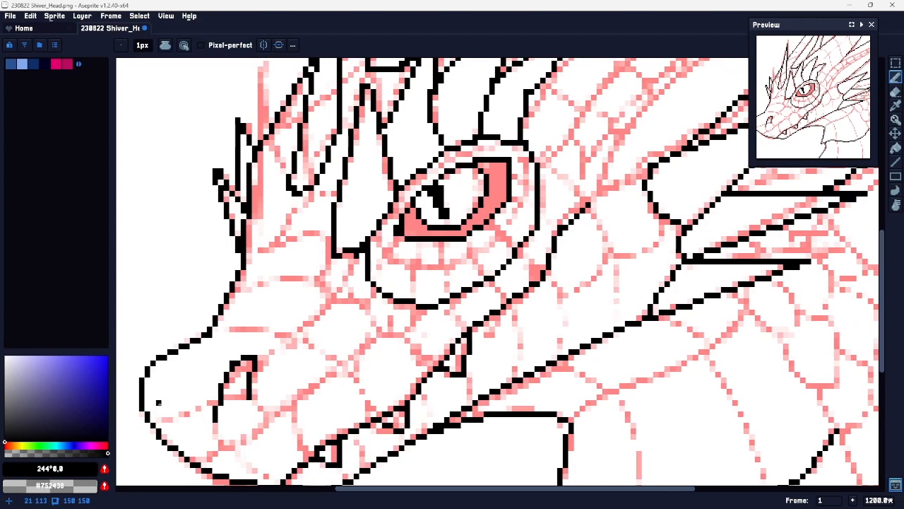
{"action": "key", "text": "space"}
{"action": "mouse_move", "coordinate": [508, 174]}
{"action": "left_mouse_down"}
{"action": "mouse_move", "coordinate": [355, 354]}
{"action": "mouse_move", "coordinate": [327, 409]}
{"action": "left_mouse_up"}
{"action": "mouse_move", "coordinate": [537, 331]}
{"action": "left_mouse_down"}
{"action": "mouse_move", "coordinate": [396, 383]}
{"action": "mouse_move", "coordinate": [431, 285]}
{"action": "mouse_move", "coordinate": [487, 247]}
{"action": "mouse_move", "coordinate": [452, 318]}
{"action": "left_mouse_up"}
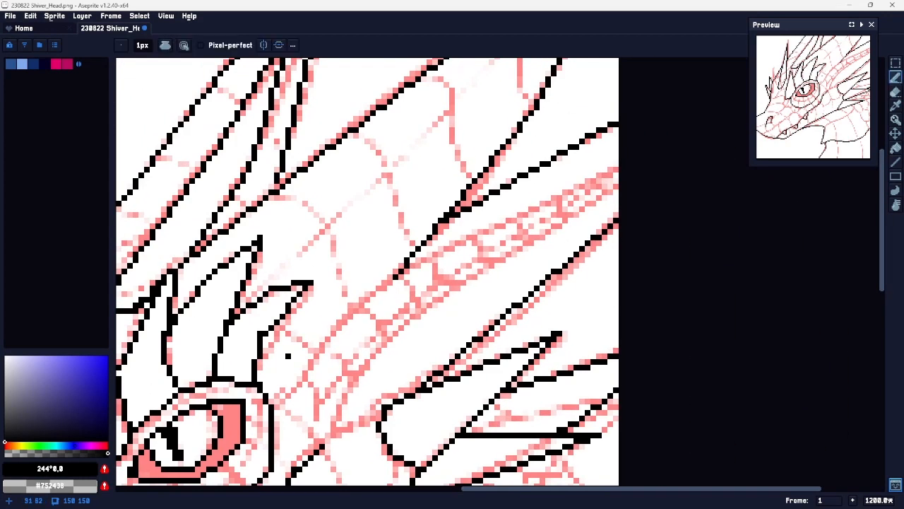
{"action": "left_click", "coordinate": [275, 407]}
{"action": "left_click", "coordinate": [305, 378], "text": "shift"}
{"action": "left_click", "coordinate": [328, 342], "text": "shift"}
{"action": "left_click", "coordinate": [395, 277], "text": "shift"}
Step: Trace the lower edge of the segmented horn from the cheek in a curve up to the canvas edge
{"action": "key", "text": "space"}
{"action": "left_click_drag", "start_coordinate": [424, 260], "coordinate": [349, 287]}
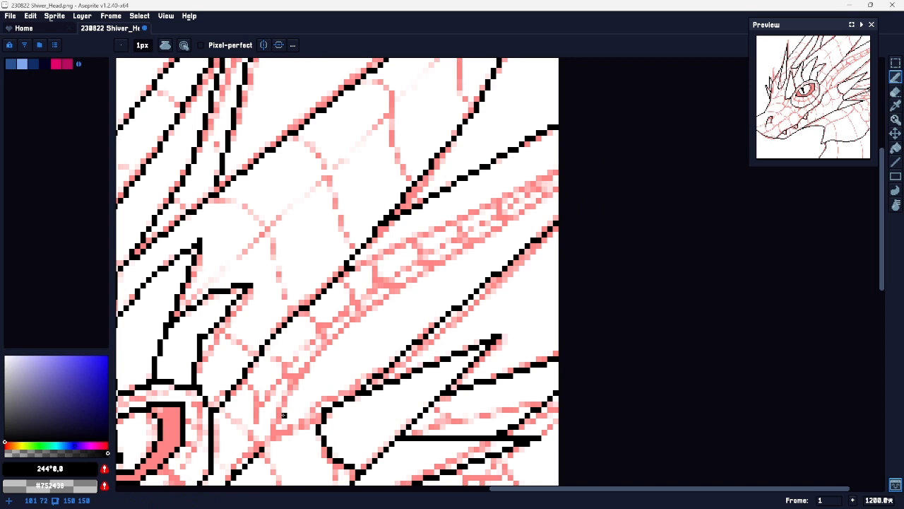
{"action": "left_click", "coordinate": [272, 431]}
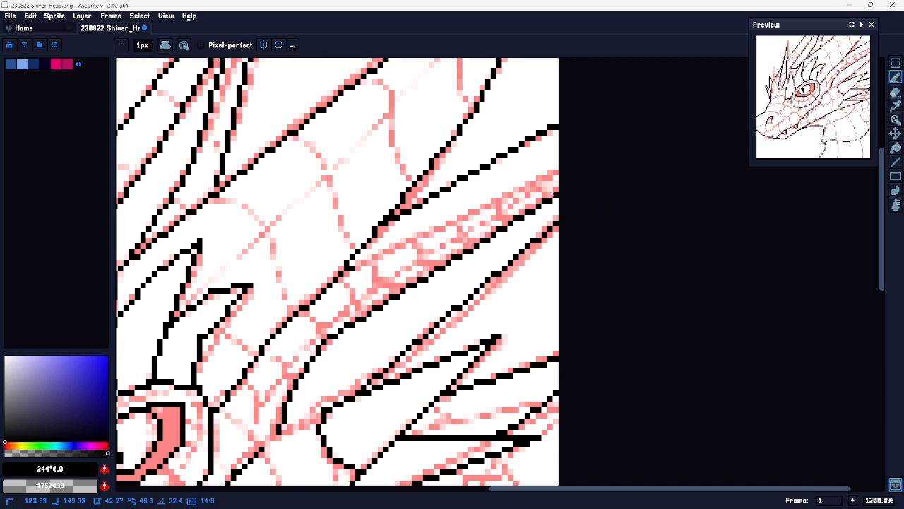
Step: Trace the upper edge of the segmented horn from the large horn's base out to the canvas edge
{"action": "left_click_drag", "start_coordinate": [418, 188], "coordinate": [383, 299]}
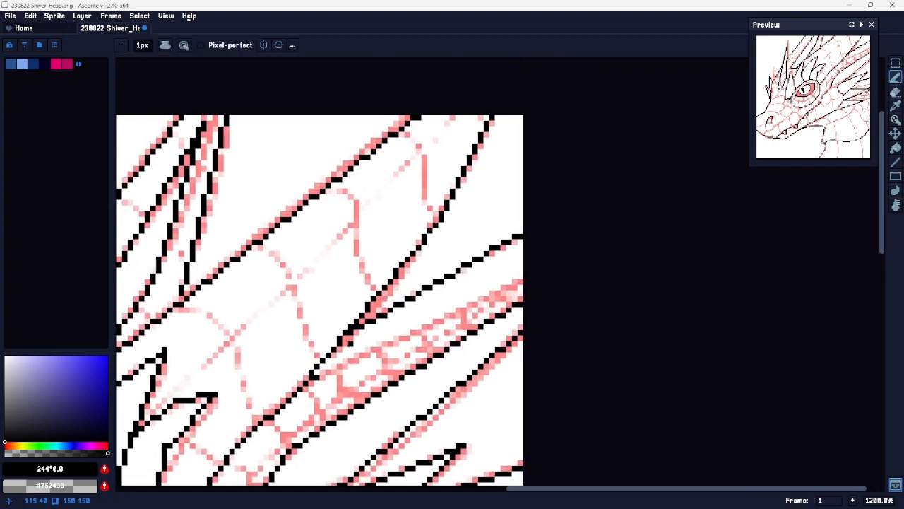
{"action": "left_click", "coordinate": [311, 379]}
{"action": "left_click", "coordinate": [540, 272], "text": "shift"}
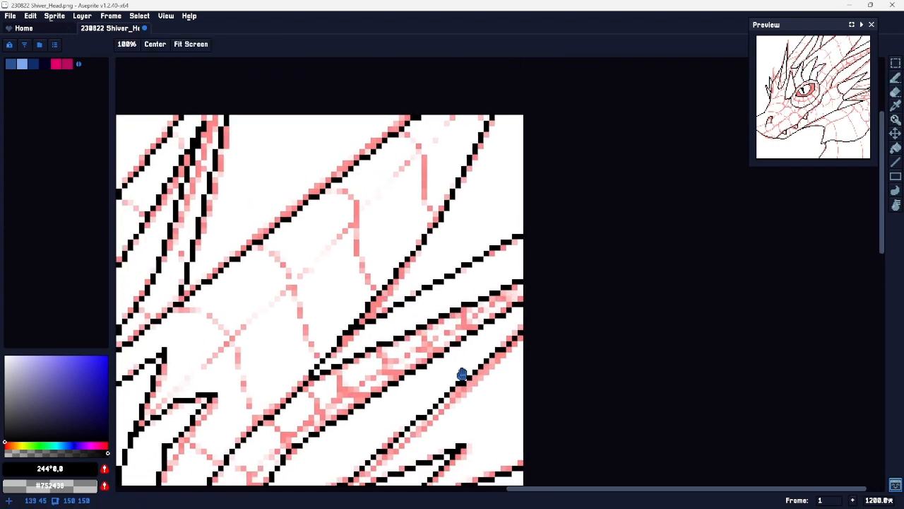
{"action": "left_click_drag", "start_coordinate": [458, 388], "coordinate": [485, 210]}
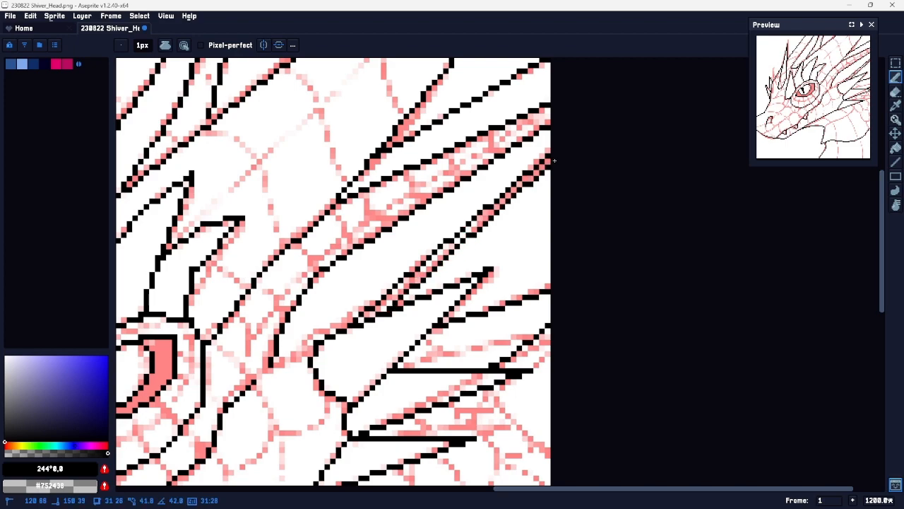
Step: Hide and reshow the Sketch layer to compare the traced line art with the full sketch
{"action": "key", "text": "space"}
{"action": "left_click_drag", "start_coordinate": [338, 400], "coordinate": [544, 227]}
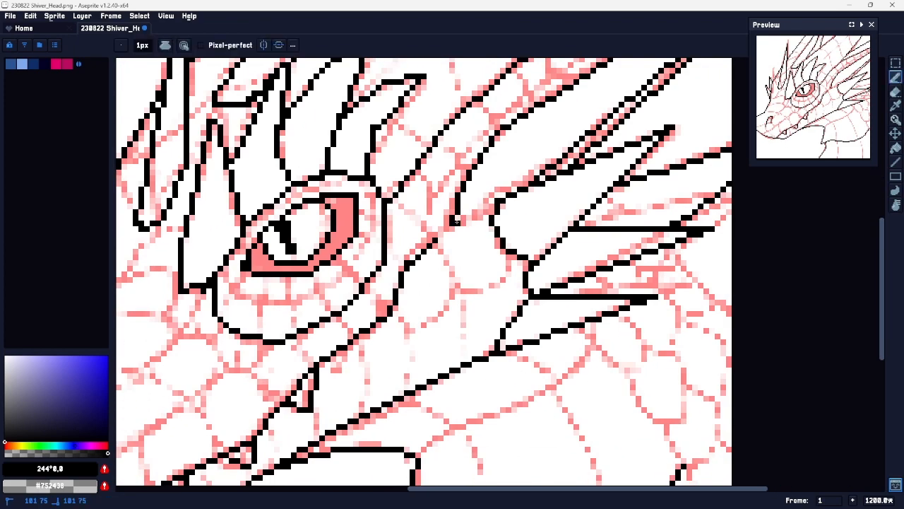
{"action": "key", "text": "z"}
{"action": "left_click_drag", "start_coordinate": [501, 295], "coordinate": [473, 299]}
{"action": "scroll", "coordinate": [472, 299], "scroll_direction": "down", "scroll_amount": 1}
{"action": "key", "text": "Tab"}
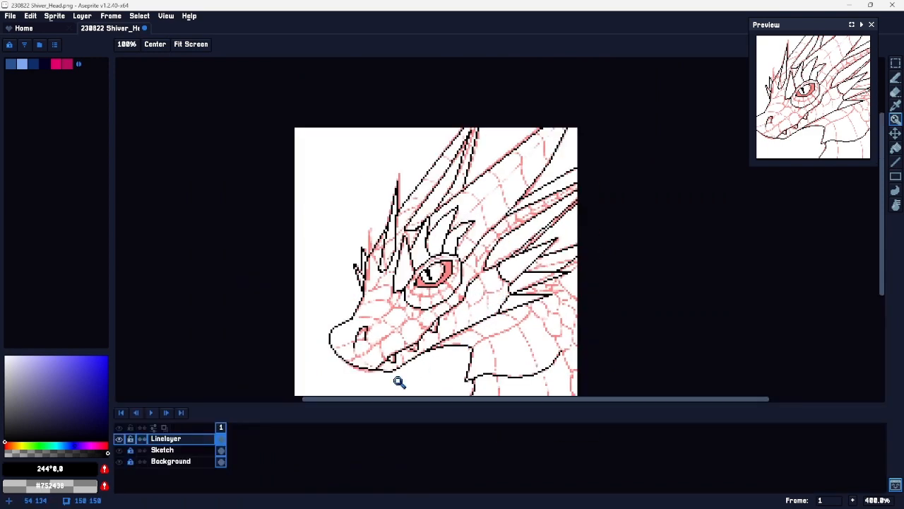
{"action": "left_click", "coordinate": [119, 450]}
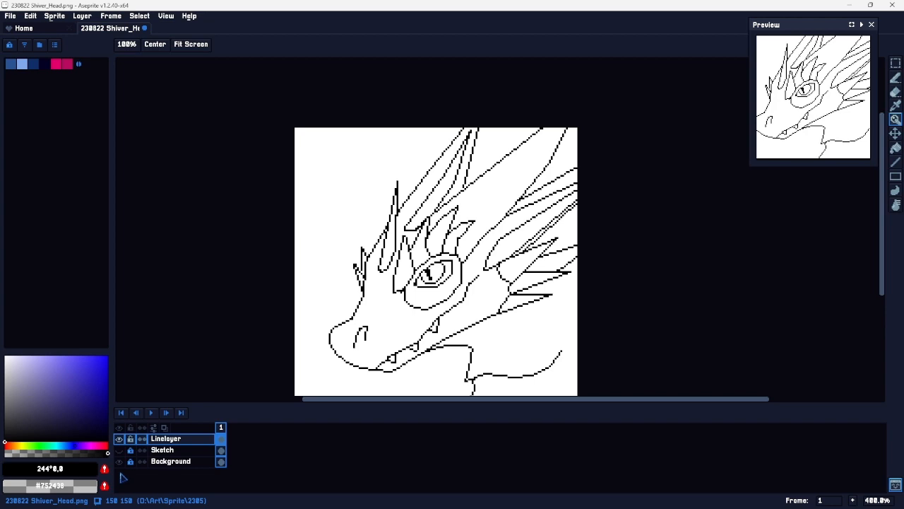
{"action": "left_click", "coordinate": [119, 450]}
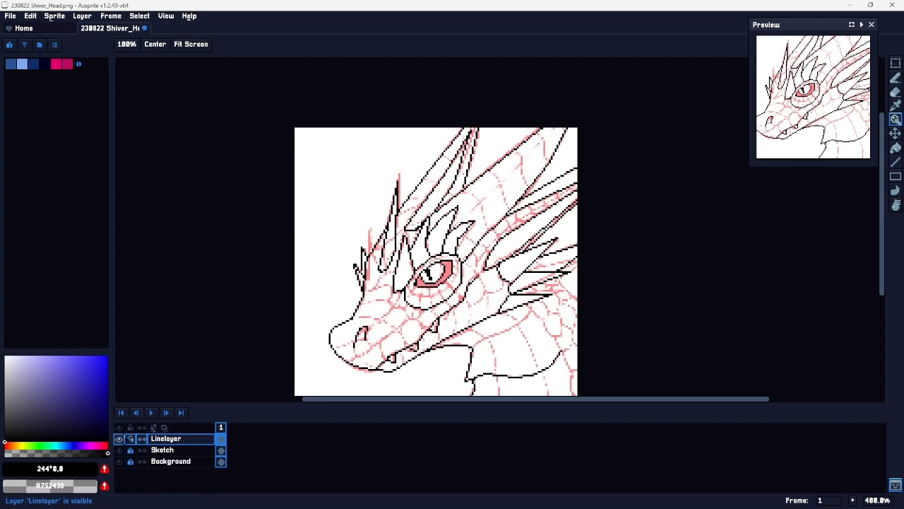
Step: Trace the straight neck line from the underside of the upper cheek spike down to the canvas edge
{"action": "left_click", "coordinate": [541, 316]}
{"action": "left_click", "coordinate": [523, 292]}
{"action": "key", "text": "b"}
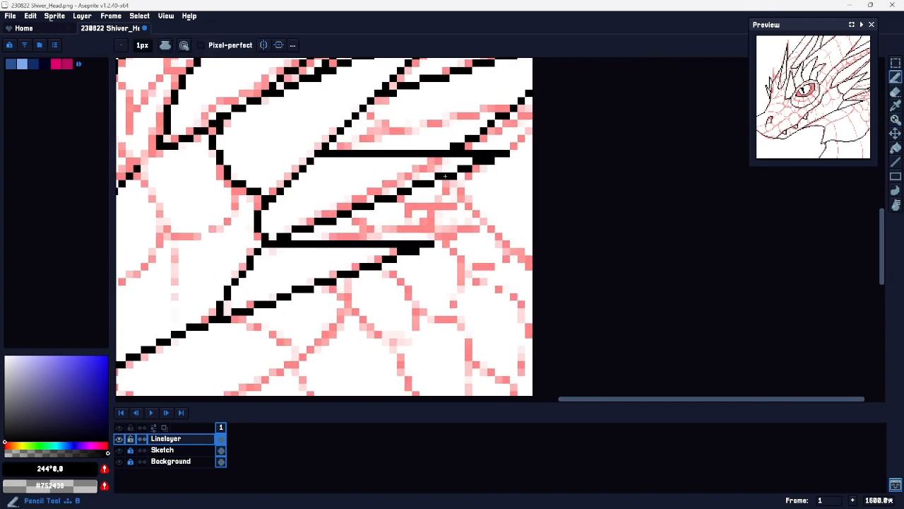
{"action": "left_click", "coordinate": [556, 297], "text": "shift"}
{"action": "key", "text": "space"}
{"action": "mouse_move", "coordinate": [516, 323]}
{"action": "left_mouse_down"}
{"action": "mouse_move", "coordinate": [500, 270]}
{"action": "mouse_move", "coordinate": [486, 258]}
{"action": "left_mouse_up"}
{"action": "key", "text": "ctrl+z"}
{"action": "left_click", "coordinate": [428, 120]}
{"action": "left_click", "coordinate": [537, 234], "text": "shift"}
Step: Trace the underside of the jaw band from the lowest cheek spike around its rear corner and forward to the throat corner
{"action": "key", "text": "space"}
{"action": "mouse_move", "coordinate": [424, 340]}
{"action": "left_mouse_down"}
{"action": "mouse_move", "coordinate": [519, 216]}
{"action": "mouse_move", "coordinate": [504, 249]}
{"action": "left_mouse_up"}
{"action": "left_click", "coordinate": [384, 131]}
{"action": "left_click", "coordinate": [407, 155], "text": "shift"}
{"action": "key", "text": "space"}
{"action": "left_click_drag", "start_coordinate": [282, 309], "coordinate": [343, 265]}
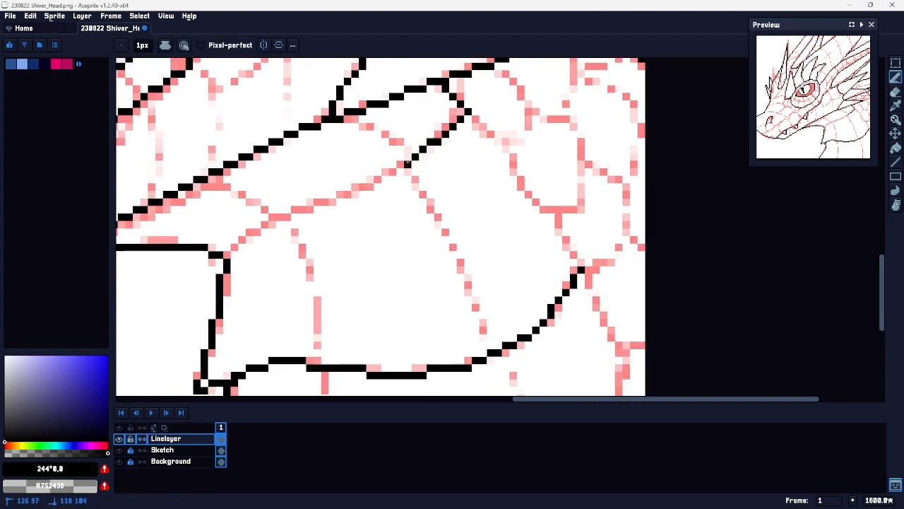
{"action": "left_click", "coordinate": [275, 215], "text": "shift"}
{"action": "left_click", "coordinate": [229, 253], "text": "shift"}
Step: Trace the line from the jaw band's rear corner down to the rear end of the curved neck plate
{"action": "key", "text": "space"}
{"action": "mouse_move", "coordinate": [345, 294]}
{"action": "left_mouse_down"}
{"action": "mouse_move", "coordinate": [197, 281]}
{"action": "mouse_move", "coordinate": [202, 308]}
{"action": "left_mouse_up"}
{"action": "left_click_drag", "start_coordinate": [333, 132], "coordinate": [434, 281]}
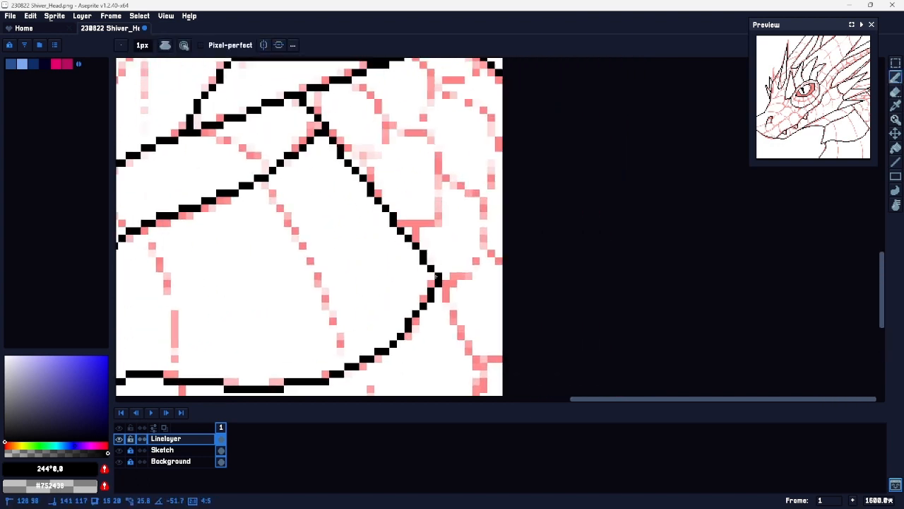
Step: Trace the rear neck edge from the curved plate's end to the bottom of the canvas, adding the short branch line there
{"action": "key", "text": "space"}
{"action": "left_click_drag", "start_coordinate": [445, 314], "coordinate": [440, 163]}
{"action": "mouse_move", "coordinate": [433, 128]}
{"action": "left_mouse_down"}
{"action": "mouse_move", "coordinate": [486, 235]}
{"action": "mouse_move", "coordinate": [477, 231]}
{"action": "mouse_move", "coordinate": [484, 317]}
{"action": "left_mouse_up"}
{"action": "left_click", "coordinate": [445, 371], "text": "shift"}
{"action": "left_click", "coordinate": [486, 321]}
{"action": "left_click", "coordinate": [501, 388], "text": "shift"}
Step: Examine the line art across the snout, horns and neck for sketch lines still untraced
{"action": "key", "text": "ctrl+space"}
{"action": "left_click_drag", "start_coordinate": [499, 254], "coordinate": [587, 182]}
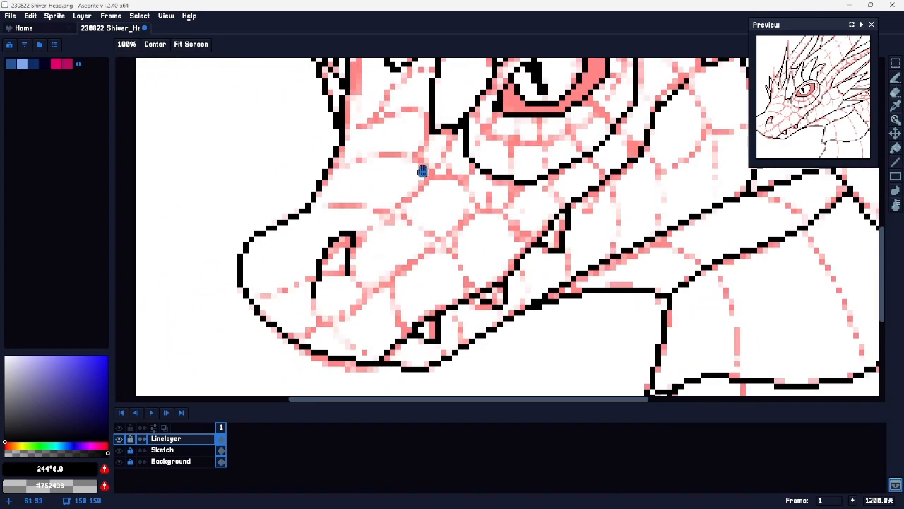
{"action": "left_click_drag", "start_coordinate": [392, 180], "coordinate": [350, 262]}
{"action": "key", "text": "ctrl+space"}
{"action": "left_click_drag", "start_coordinate": [503, 205], "coordinate": [344, 318]}
{"action": "left_click_drag", "start_coordinate": [545, 130], "coordinate": [411, 284]}
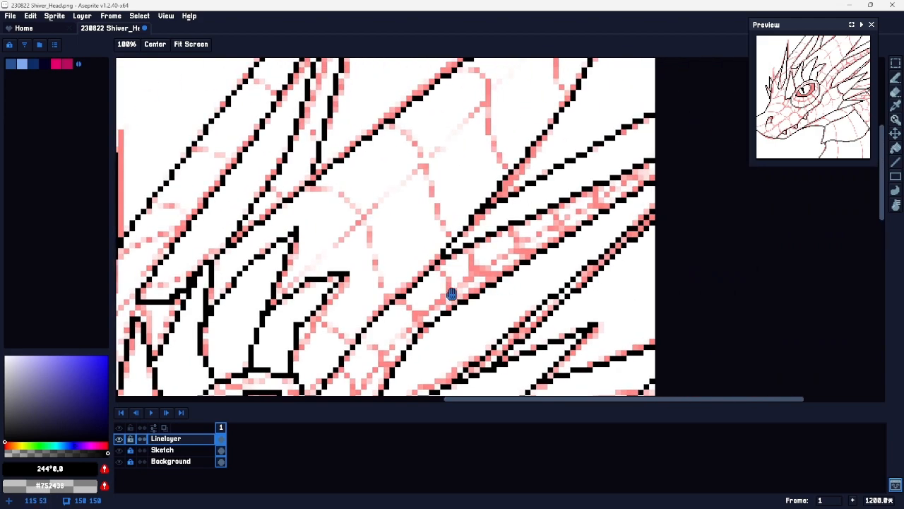
{"action": "key", "text": "ctrl+space"}
{"action": "left_click_drag", "start_coordinate": [492, 245], "coordinate": [475, 250]}
{"action": "left_click_drag", "start_coordinate": [459, 341], "coordinate": [481, 214]}
{"action": "key", "text": "ctrl+space"}
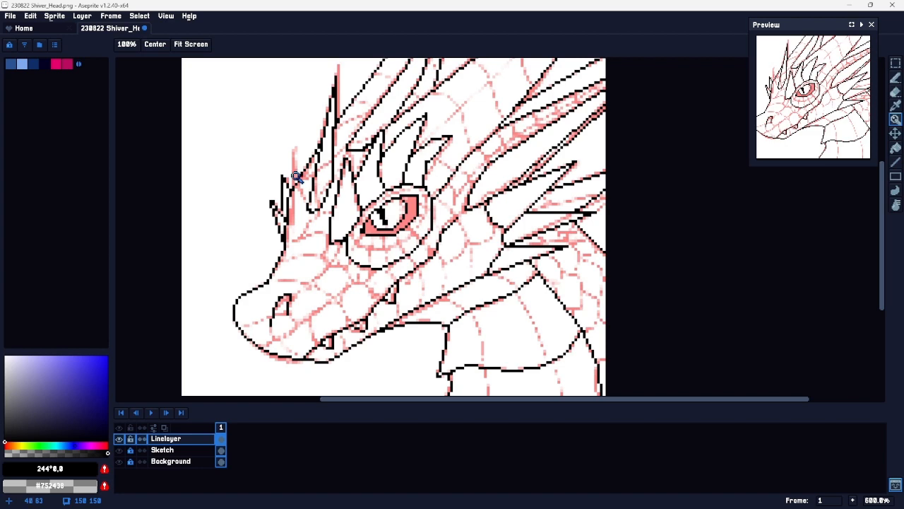
Step: Trace both sides of the small pointed spike on the forehead edge, behind the two front spikes
{"action": "scroll", "coordinate": [298, 177], "scroll_direction": "up", "scroll_amount": 4}
{"action": "key", "text": "b"}
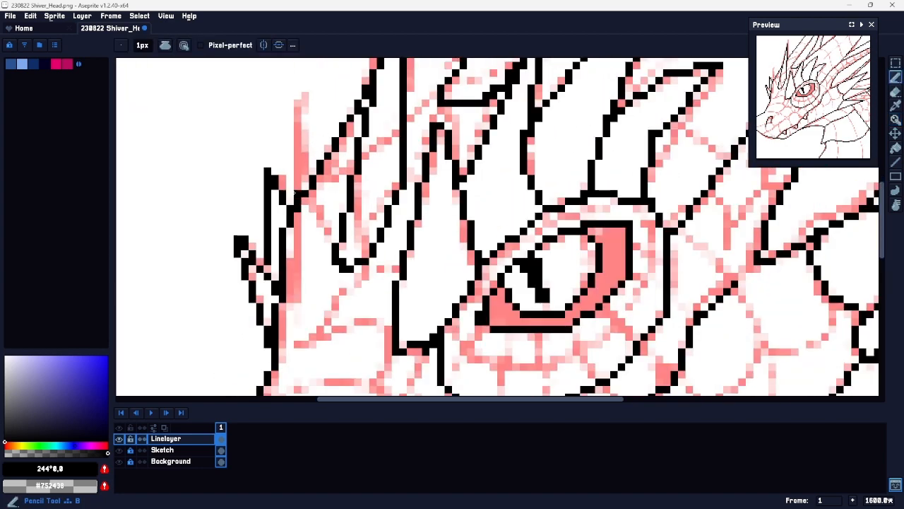
{"action": "left_click", "coordinate": [290, 200]}
{"action": "left_click", "coordinate": [297, 111], "text": "shift"}
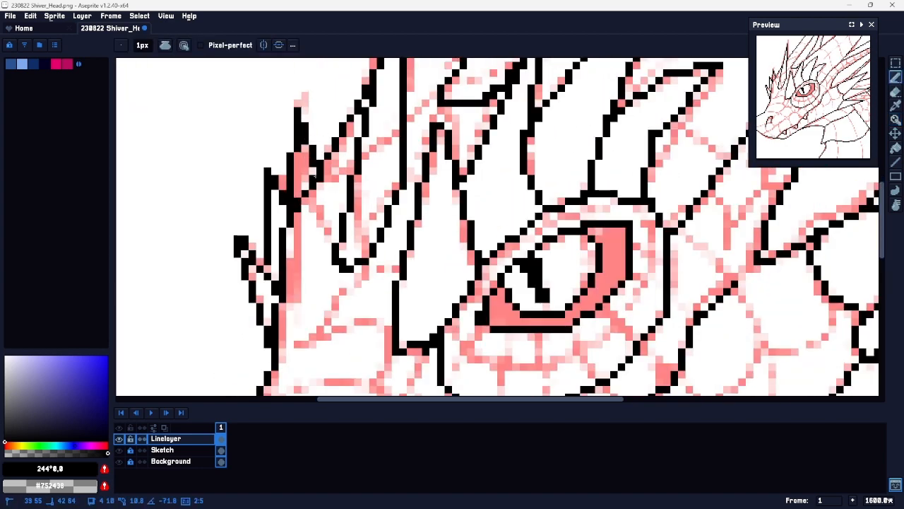
Step: Hide the Sketch layer and inspect the bare line art over the whole head and around the eye
{"action": "key", "text": "z"}
{"action": "scroll", "coordinate": [466, 286], "scroll_direction": "down", "scroll_amount": 5}
{"action": "left_click_drag", "start_coordinate": [495, 300], "coordinate": [416, 276]}
{"action": "key", "text": "space"}
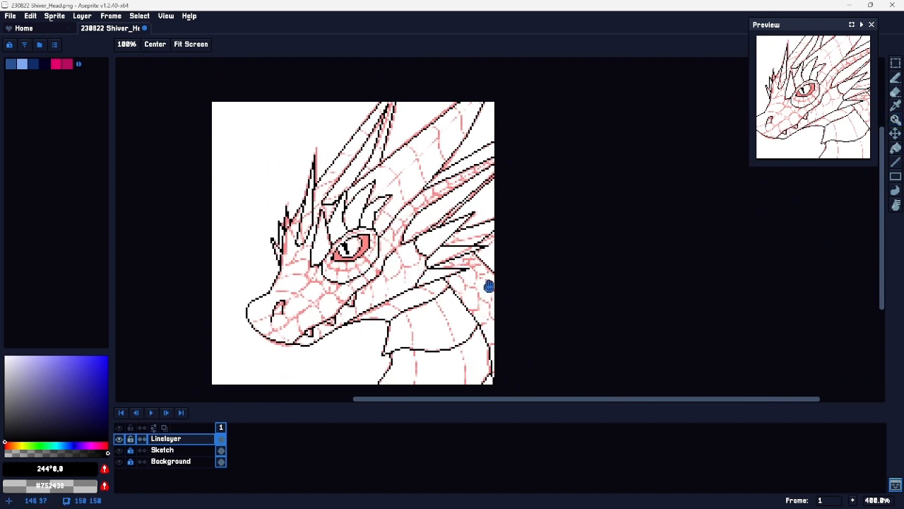
{"action": "left_click_drag", "start_coordinate": [342, 306], "coordinate": [410, 274]}
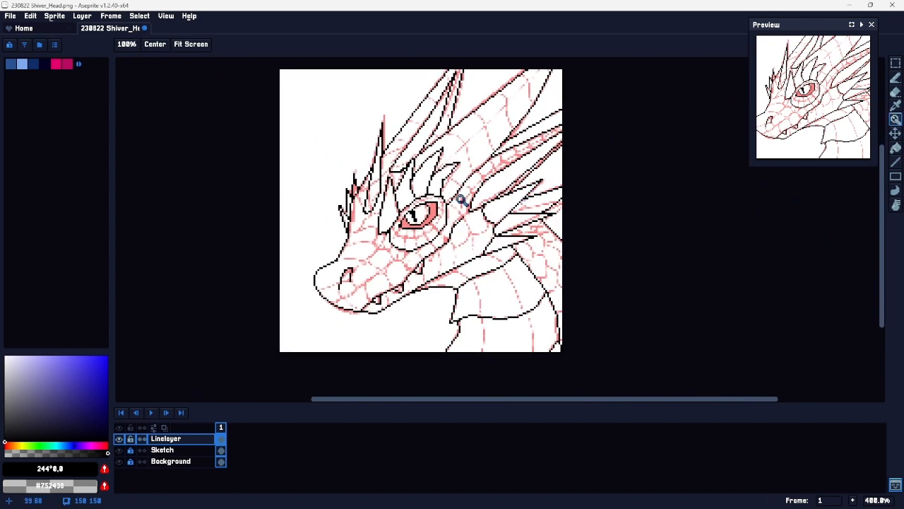
{"action": "left_click", "coordinate": [118, 450]}
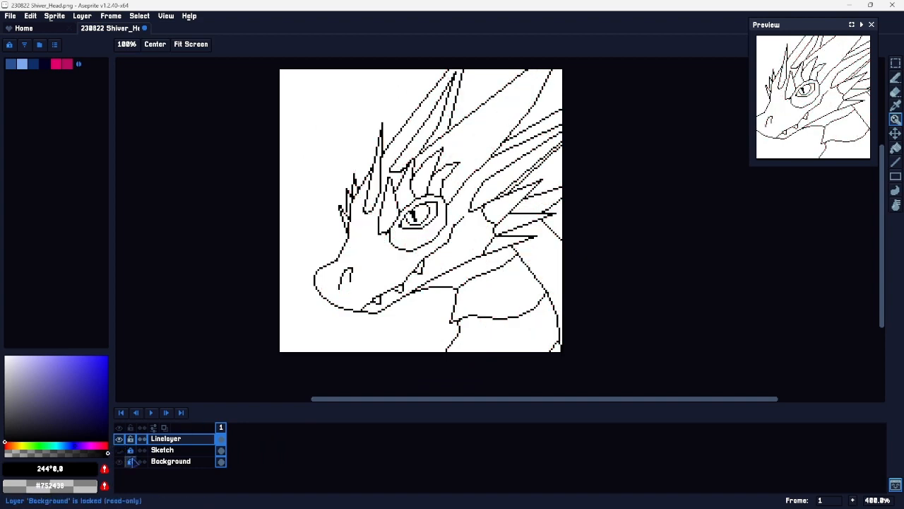
{"action": "key", "text": "space"}
{"action": "mouse_move", "coordinate": [536, 224]}
{"action": "left_mouse_down"}
{"action": "mouse_move", "coordinate": [480, 224]}
{"action": "mouse_move", "coordinate": [496, 218]}
{"action": "left_mouse_up"}
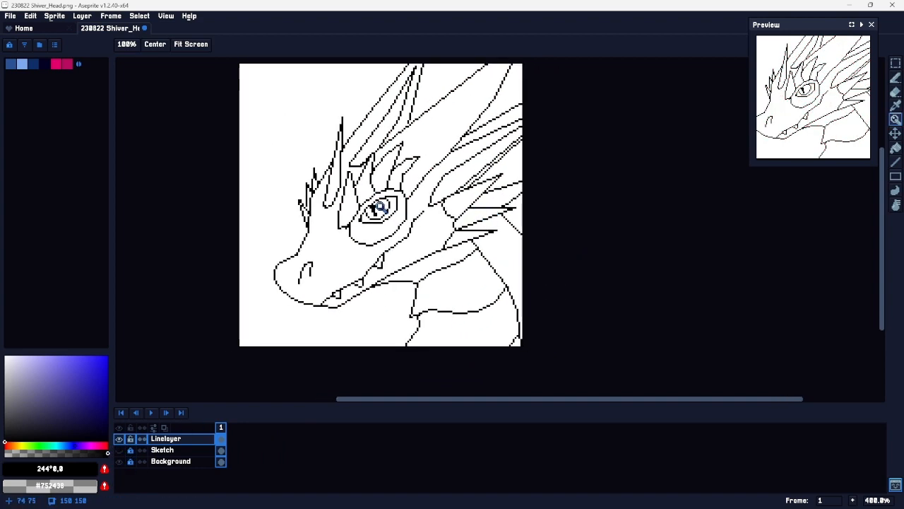
{"action": "left_click_drag", "start_coordinate": [412, 203], "coordinate": [450, 172]}
{"action": "key", "text": "e"}
{"action": "key", "text": "space"}
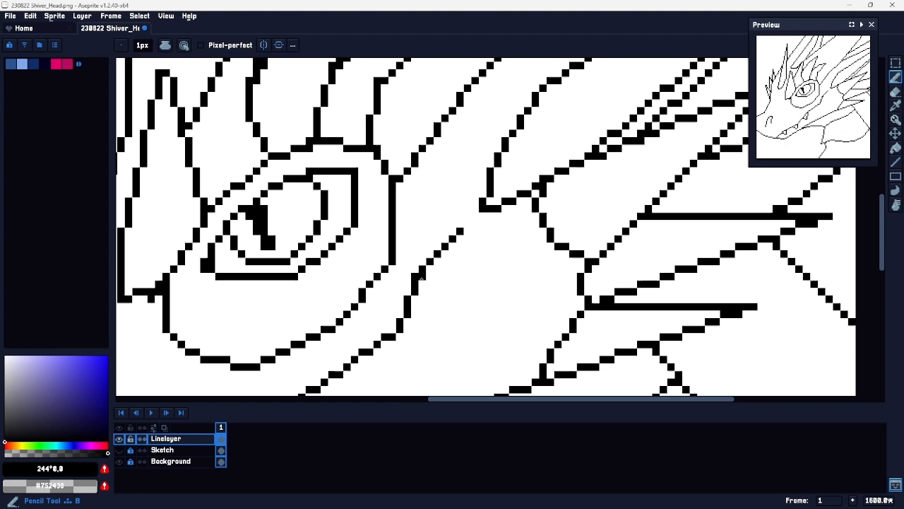
{"action": "scroll", "coordinate": [446, 262], "scroll_direction": "down", "scroll_amount": 3}
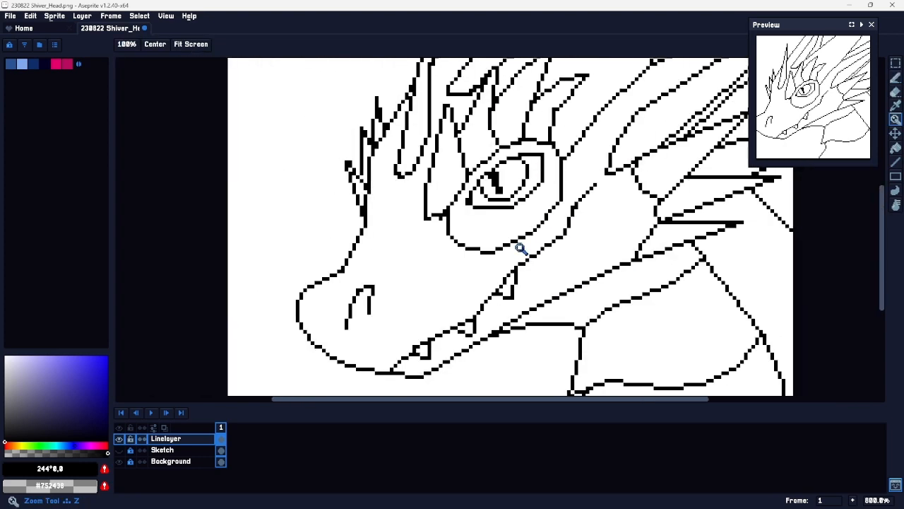
Step: Clean up the base of the pointed scale in front of the eye by redrawing and erasing stray pixels
{"action": "scroll", "coordinate": [520, 247], "scroll_direction": "up", "scroll_amount": 2}
{"action": "left_click_drag", "start_coordinate": [382, 192], "coordinate": [388, 203]}
{"action": "key", "text": "b"}
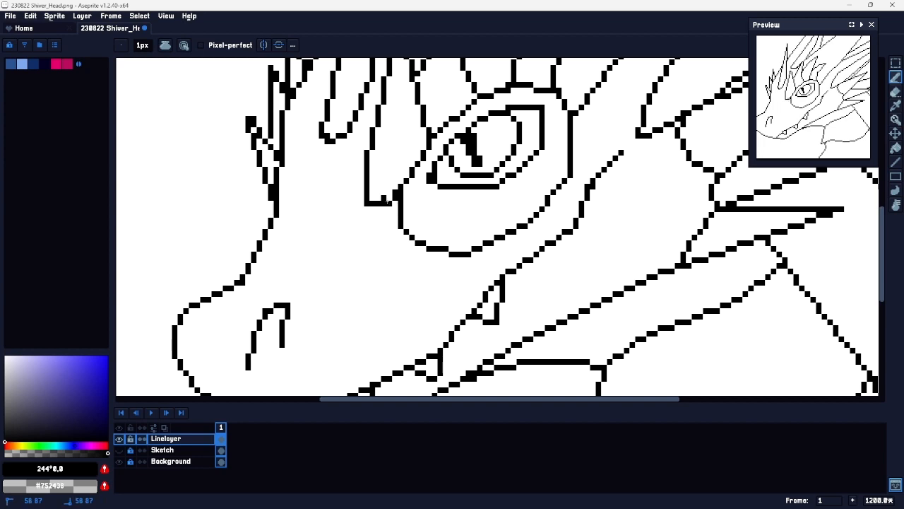
{"action": "key", "text": "e"}
{"action": "key", "text": "z"}
Step: Erase both lines of the nostril on the snout
{"action": "scroll", "coordinate": [476, 315], "scroll_direction": "down", "scroll_amount": 5}
{"action": "scroll", "coordinate": [474, 315], "scroll_direction": "up", "scroll_amount": 1}
{"action": "left_click_drag", "start_coordinate": [576, 318], "coordinate": [464, 303]}
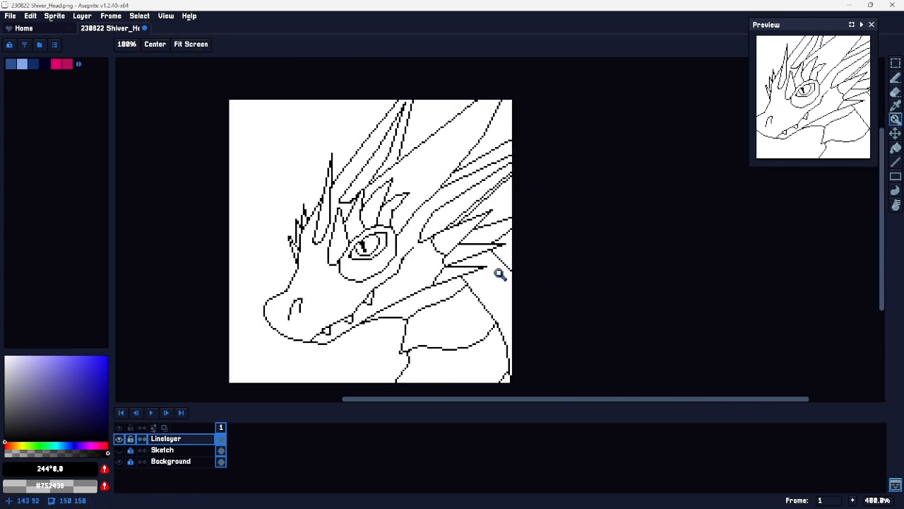
{"action": "scroll", "coordinate": [392, 337], "scroll_direction": "up", "scroll_amount": 2}
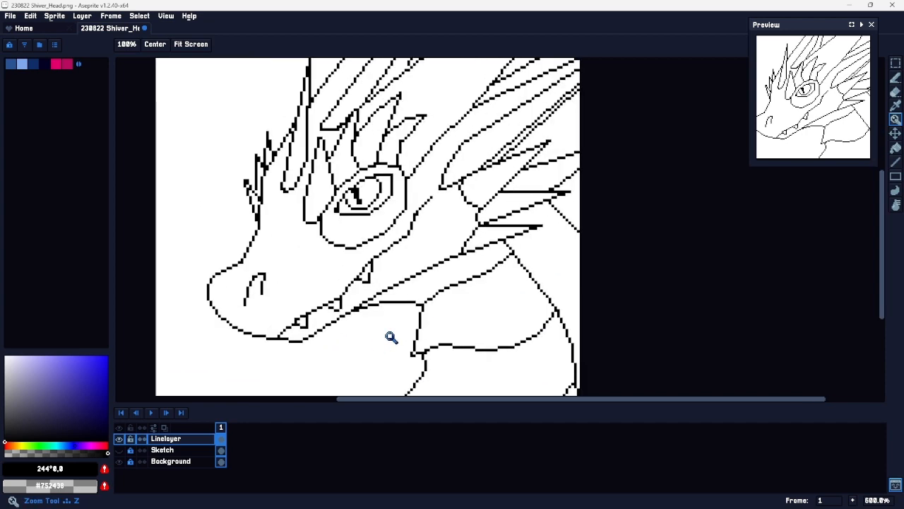
{"action": "scroll", "coordinate": [246, 282], "scroll_direction": "up", "scroll_amount": 3}
{"action": "key", "text": "e"}
{"action": "mouse_move", "coordinate": [270, 270]}
{"action": "left_mouse_down"}
{"action": "mouse_move", "coordinate": [250, 289]}
{"action": "mouse_move", "coordinate": [255, 312]}
{"action": "left_mouse_up"}
{"action": "left_click_drag", "start_coordinate": [269, 343], "coordinate": [293, 319]}
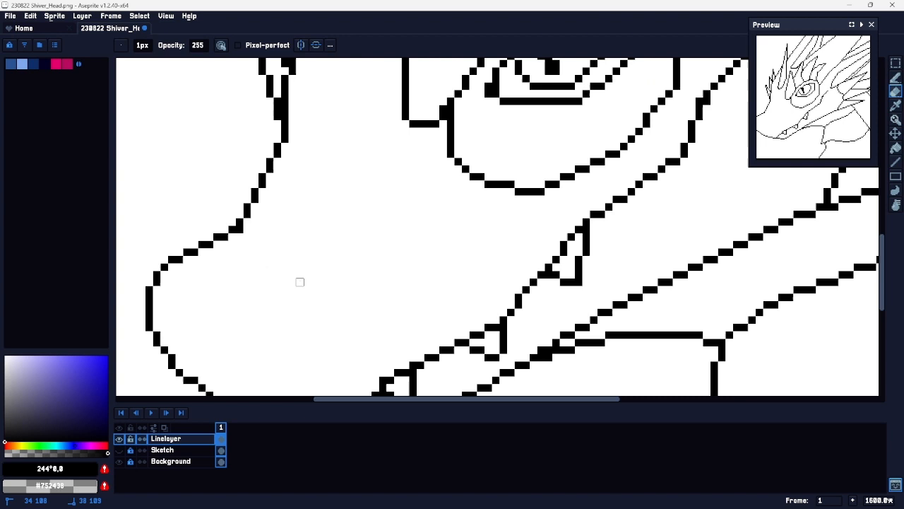
Step: Show the Sketch layer and redraw the nostril with a slanted upper line and a short vertical line, erasing surplus pixels
{"action": "left_click", "coordinate": [120, 450]}
{"action": "key", "text": "b"}
{"action": "left_click", "coordinate": [262, 297]}
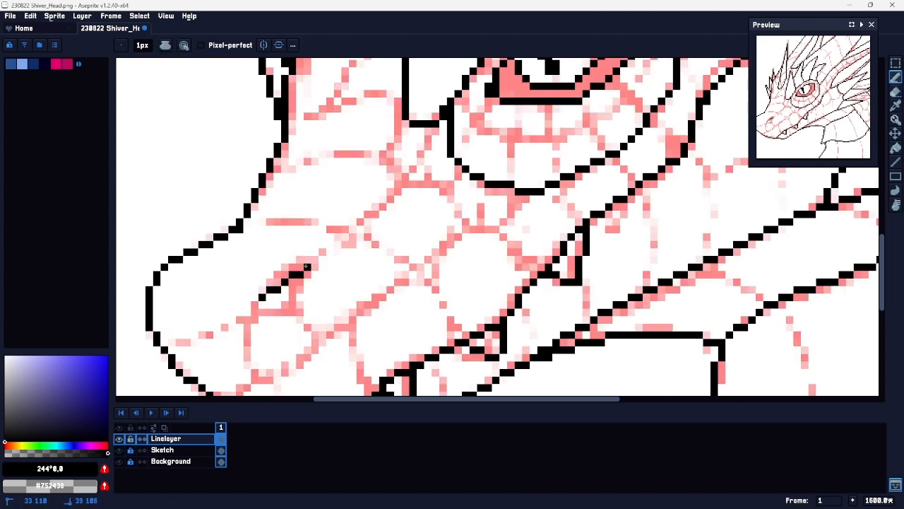
{"action": "left_click", "coordinate": [293, 298], "text": "shift"}
{"action": "left_click", "coordinate": [293, 313], "text": "shift"}
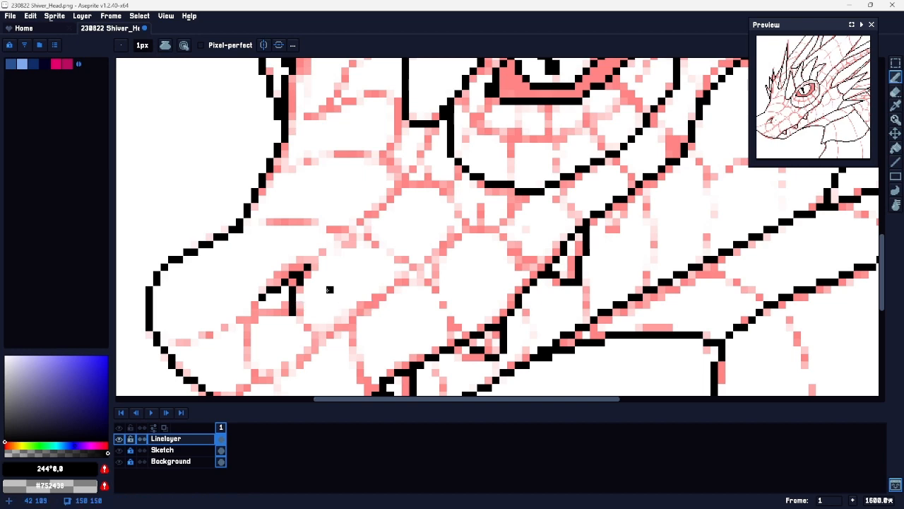
{"action": "key", "text": "e"}
{"action": "left_click_drag", "start_coordinate": [277, 290], "coordinate": [293, 275]}
{"action": "key", "text": "b"}
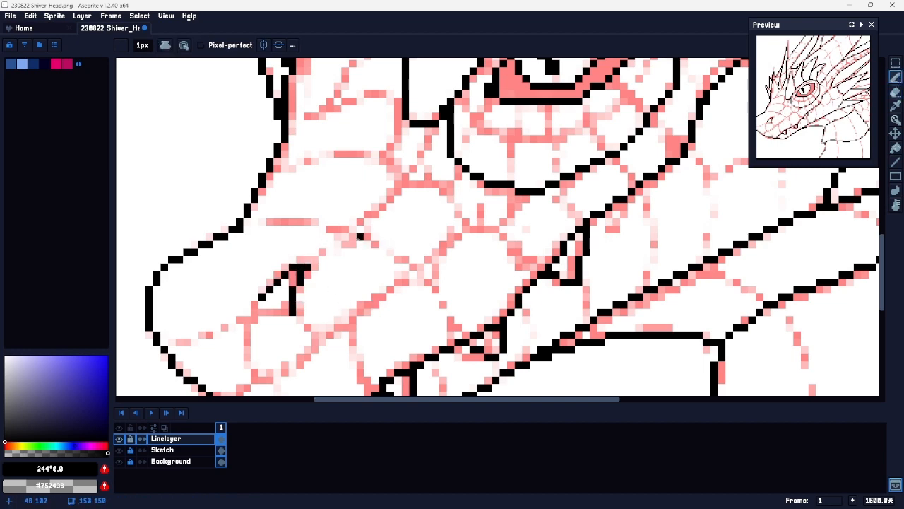
Step: Toggle Linelayer's visibility and hide the Sketch layer to check the redrawn nostril within the whole head
{"action": "key", "text": "z"}
{"action": "left_click_drag", "start_coordinate": [395, 303], "coordinate": [371, 303]}
{"action": "key", "text": "space"}
{"action": "left_click_drag", "start_coordinate": [480, 293], "coordinate": [397, 287]}
{"action": "left_click", "coordinate": [119, 438]}
{"action": "left_click", "coordinate": [119, 438]}
{"action": "left_click", "coordinate": [119, 450]}
{"action": "mouse_move", "coordinate": [539, 227]}
{"action": "left_mouse_down"}
{"action": "mouse_move", "coordinate": [539, 307]}
{"action": "mouse_move", "coordinate": [539, 210]}
{"action": "mouse_move", "coordinate": [616, 207]}
{"action": "left_mouse_up"}
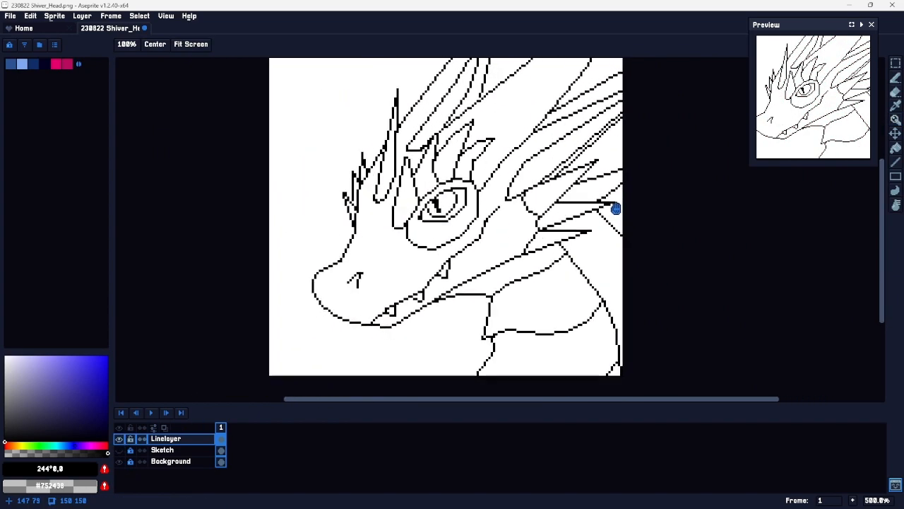
Step: Examine the lines around the eye, cheek contour and jaw at close range without the sketch
{"action": "scroll", "coordinate": [520, 186], "scroll_direction": "up", "scroll_amount": 6}
{"action": "scroll", "coordinate": [506, 196], "scroll_direction": "down", "scroll_amount": 2}
{"action": "key", "text": "e"}
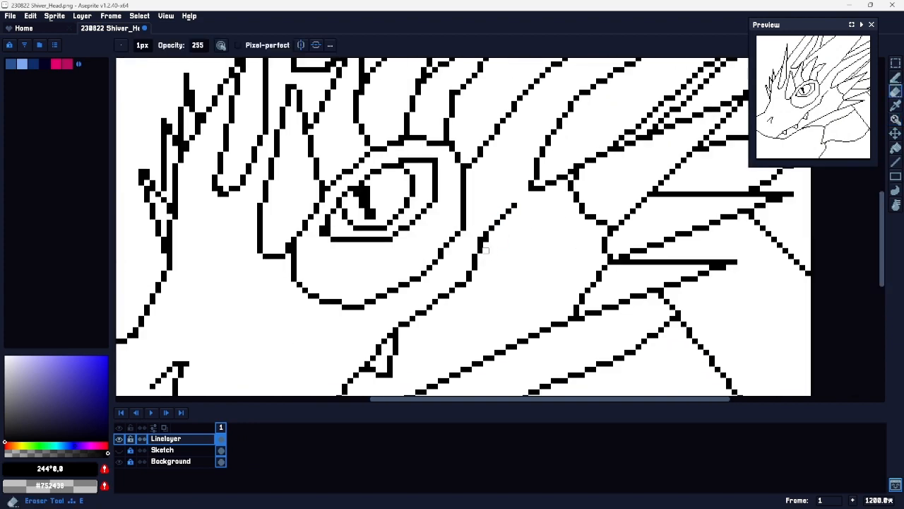
{"action": "left_click_drag", "start_coordinate": [554, 288], "coordinate": [426, 251]}
{"action": "mouse_move", "coordinate": [548, 234]}
{"action": "left_mouse_down"}
{"action": "mouse_move", "coordinate": [395, 330]}
{"action": "mouse_move", "coordinate": [676, 186]}
{"action": "mouse_move", "coordinate": [658, 187]}
{"action": "left_mouse_up"}
{"action": "key", "text": "z"}
{"action": "mouse_move", "coordinate": [522, 250]}
{"action": "left_mouse_down"}
{"action": "mouse_move", "coordinate": [498, 259]}
{"action": "mouse_move", "coordinate": [509, 251]}
{"action": "left_mouse_up"}
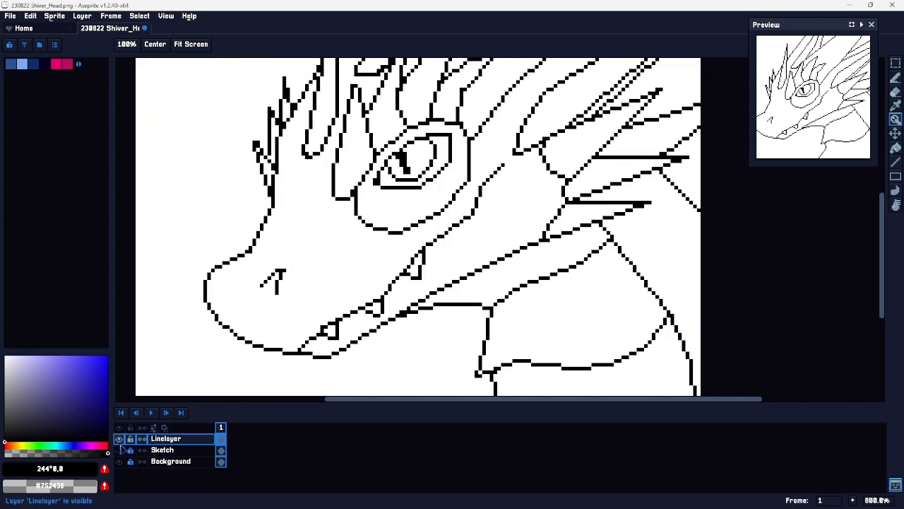
Step: Add a new layer above Linelayer and name it Details
{"action": "key", "text": "shift+n"}
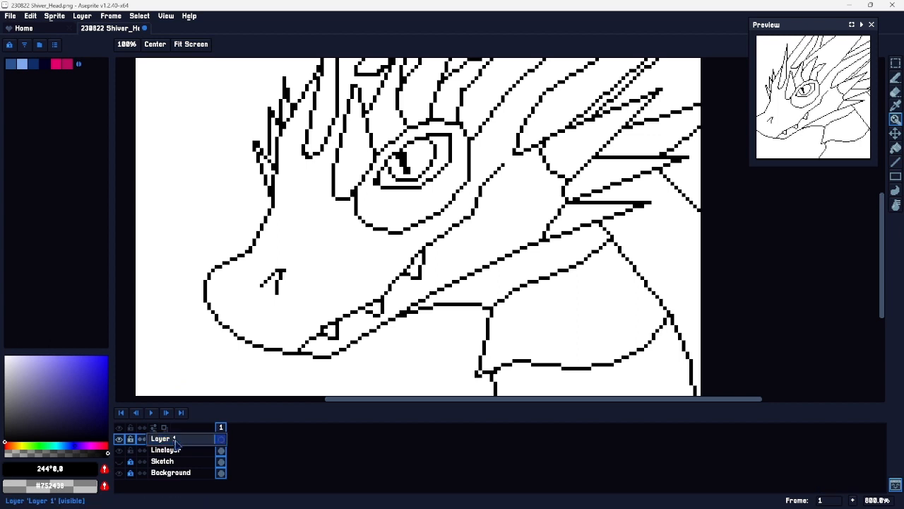
{"action": "left_click", "coordinate": [180, 439]}
{"action": "left_click", "coordinate": [173, 438]}
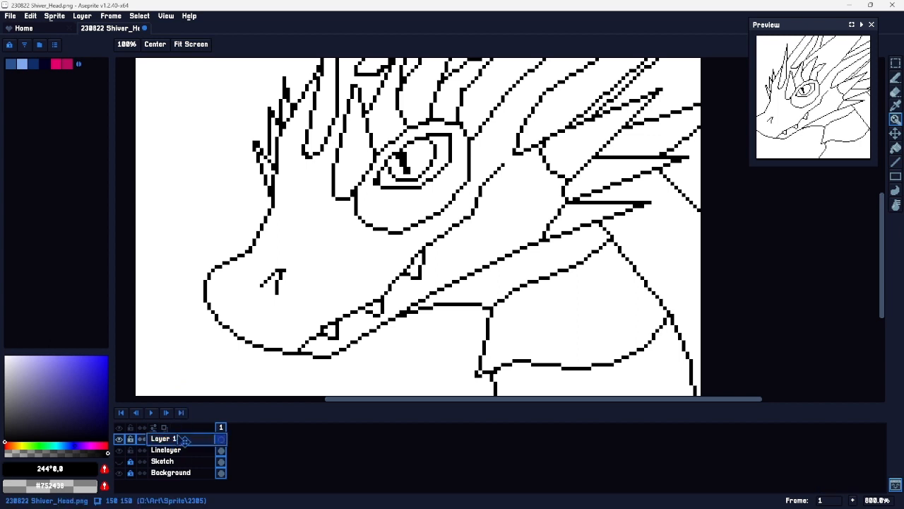
{"action": "double_click", "coordinate": [181, 439]}
{"action": "type", "text": "Details"}
{"action": "key", "text": "Return"}
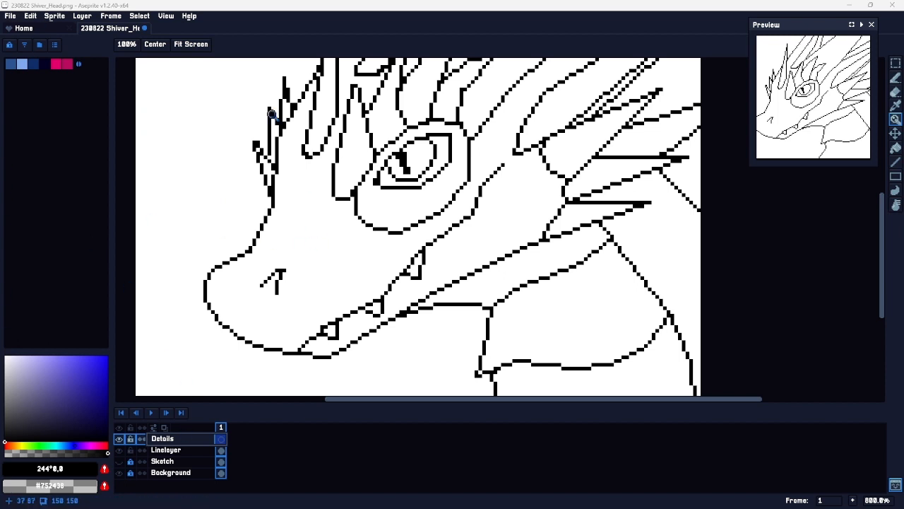
Step: Make the Sketch layer visible beneath the line art as a guide for the scale details
{"action": "scroll", "coordinate": [349, 260], "scroll_direction": "down", "scroll_amount": 1}
{"action": "scroll", "coordinate": [349, 260], "scroll_direction": "up", "scroll_amount": 1}
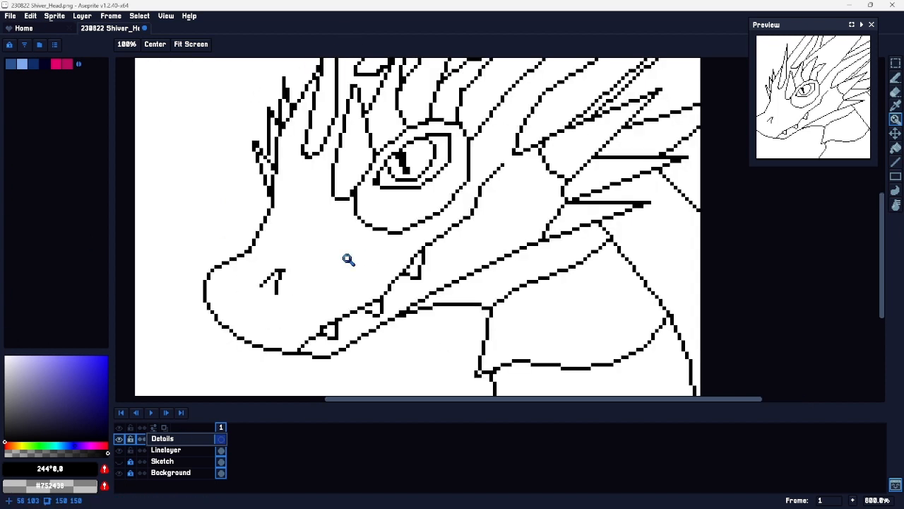
{"action": "left_click_drag", "start_coordinate": [237, 305], "coordinate": [345, 260]}
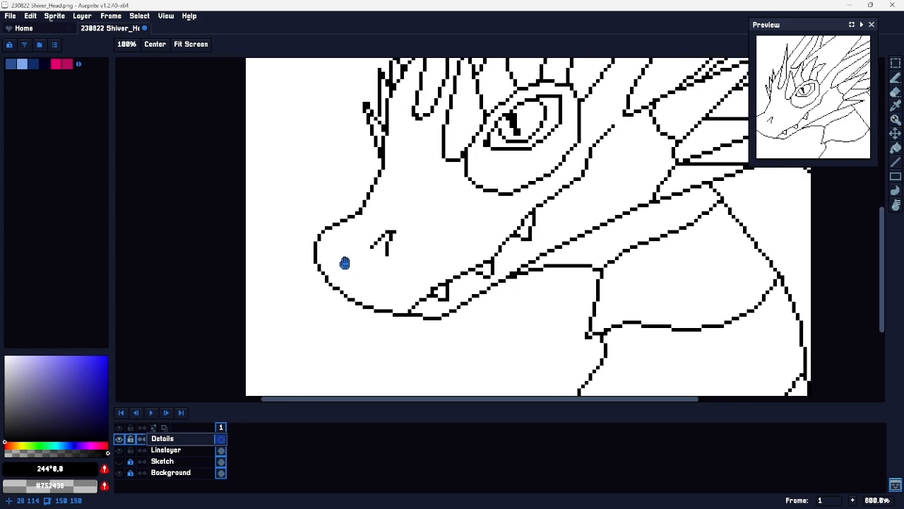
{"action": "left_click_drag", "start_coordinate": [495, 135], "coordinate": [414, 266]}
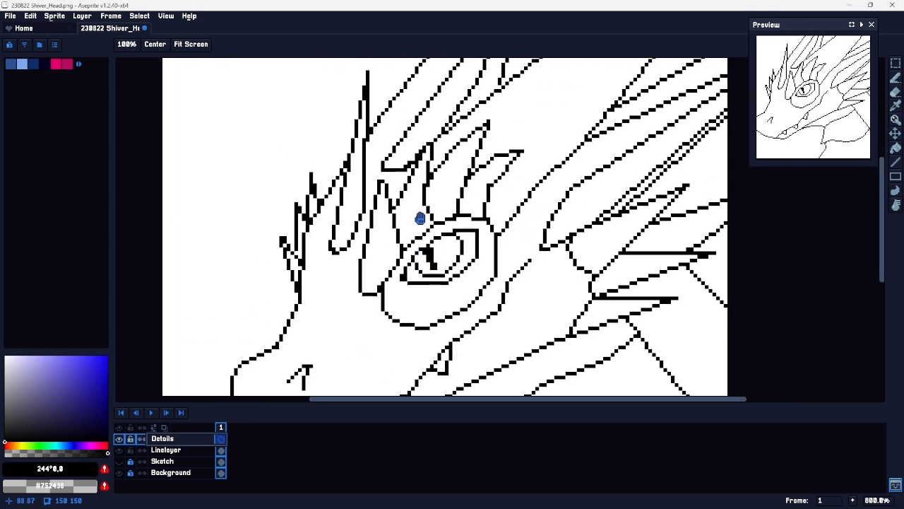
{"action": "left_click_drag", "start_coordinate": [395, 264], "coordinate": [444, 169]}
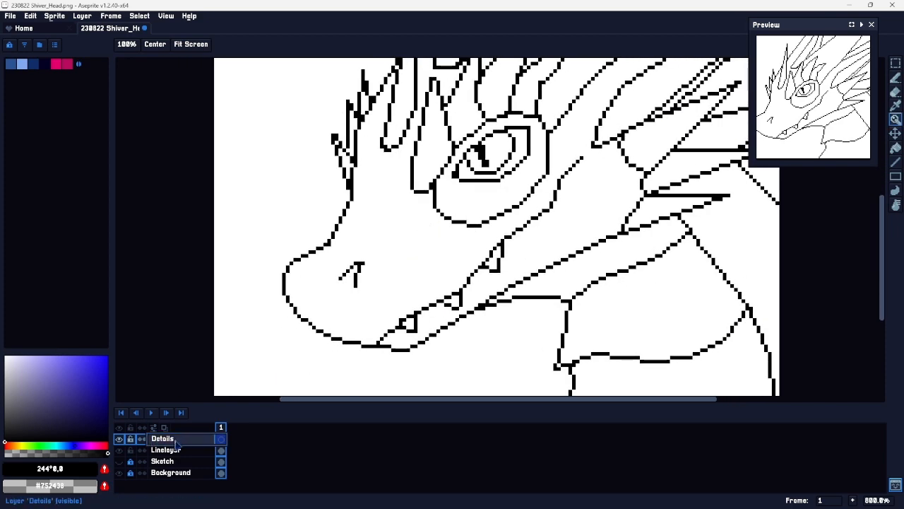
{"action": "left_click", "coordinate": [119, 463]}
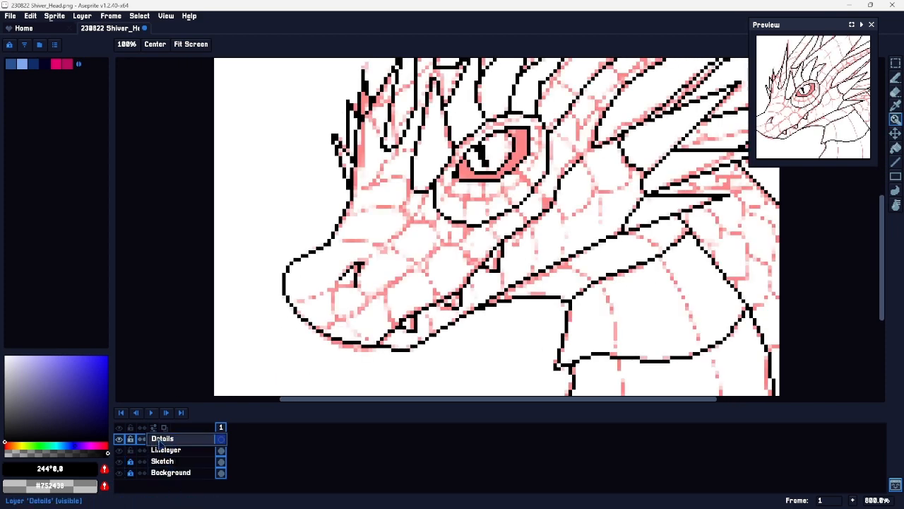
Step: Choose the Pencil tool and set the foreground colour to bright orange, HSV 24°, 100, 100
{"action": "left_click", "coordinate": [35, 64]}
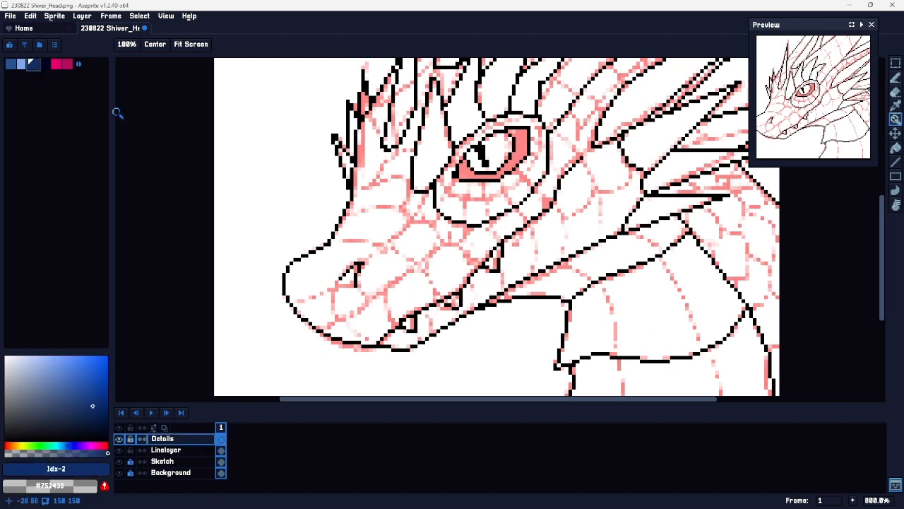
{"action": "key", "text": "b"}
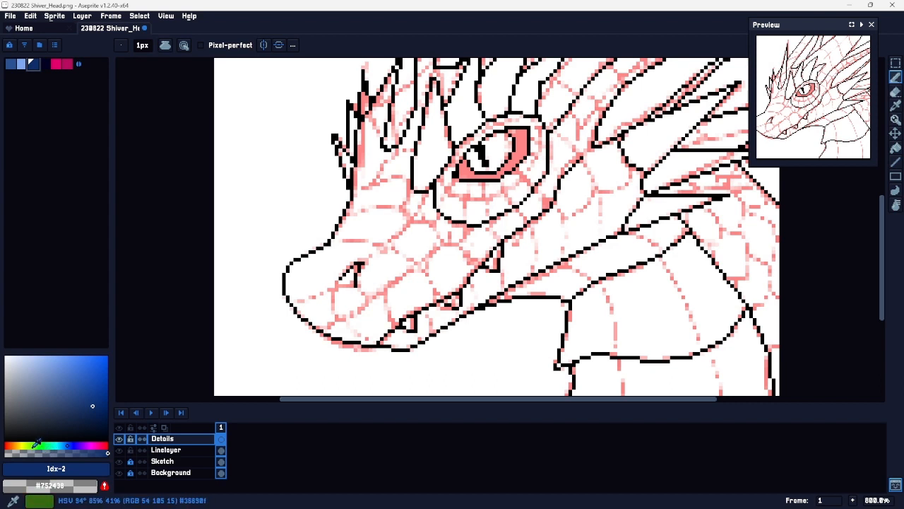
{"action": "left_click_drag", "start_coordinate": [19, 440], "coordinate": [7, 439]}
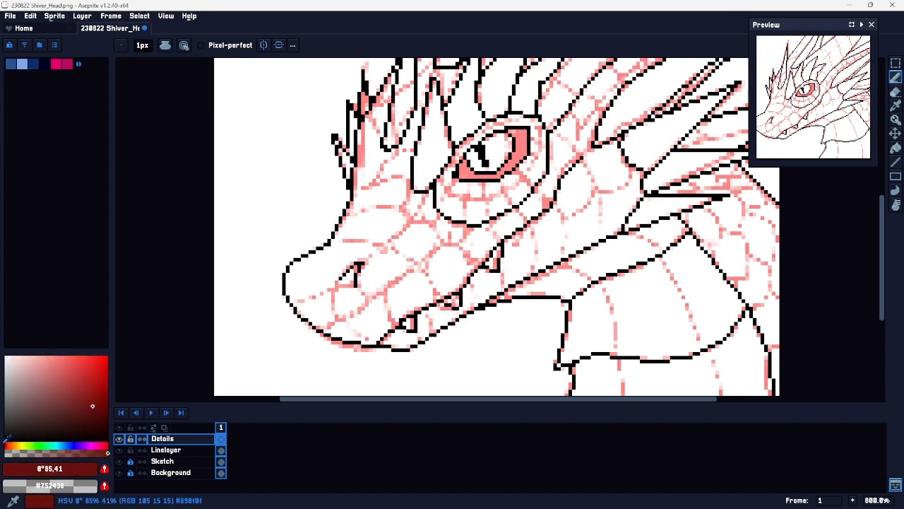
{"action": "left_click", "coordinate": [11, 445]}
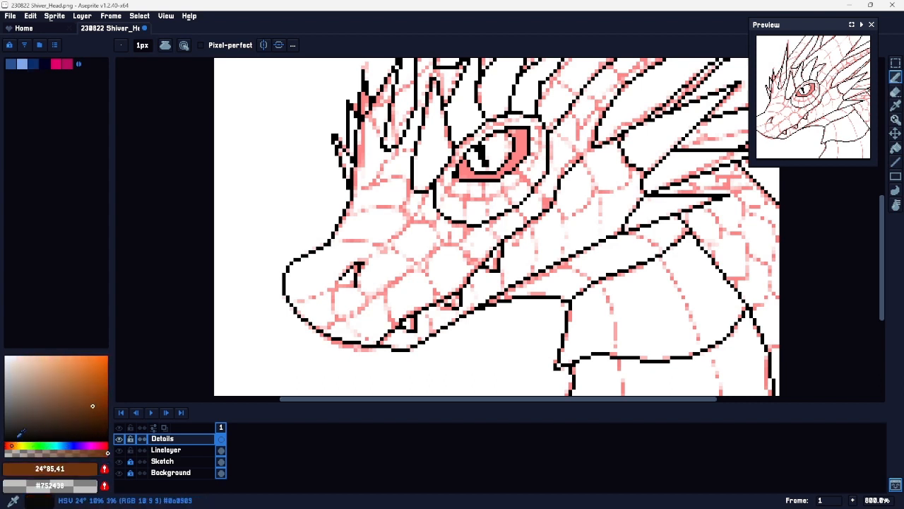
{"action": "left_click", "coordinate": [107, 357]}
Step: Lock Linelayer and trace in orange the sketched line across the snout and the diagonal from the nostril up toward the eye
{"action": "key", "text": "z"}
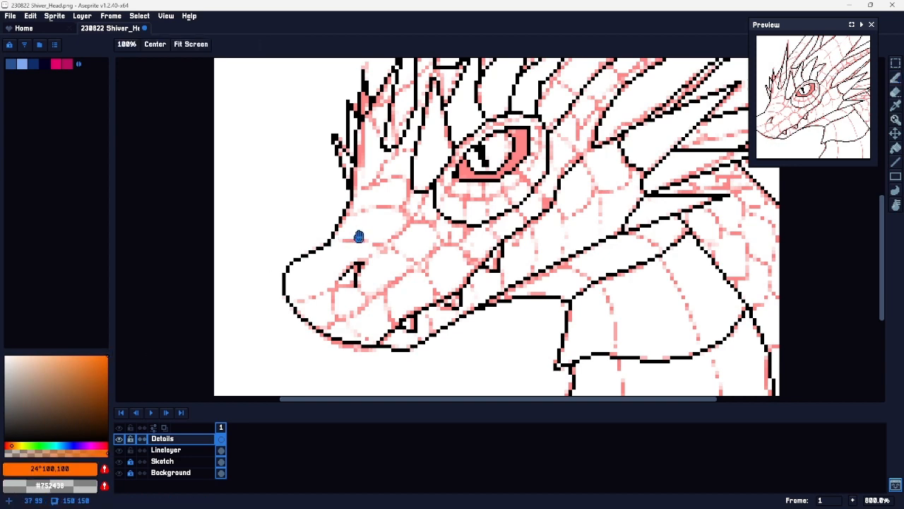
{"action": "left_click", "coordinate": [359, 243]}
{"action": "left_click", "coordinate": [372, 238]}
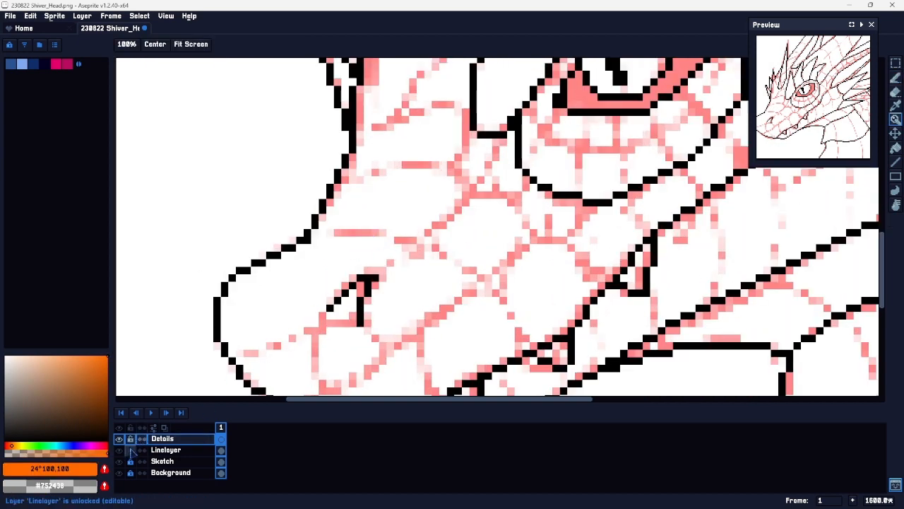
{"action": "key", "text": "b"}
{"action": "left_click", "coordinate": [314, 240], "text": "shift"}
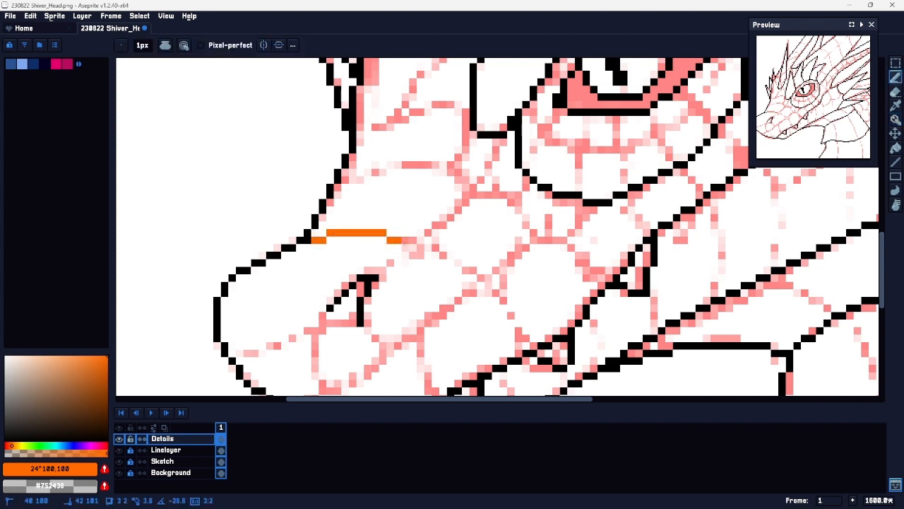
{"action": "left_click", "coordinate": [407, 241], "text": "shift"}
{"action": "left_click", "coordinate": [382, 270], "text": "shift"}
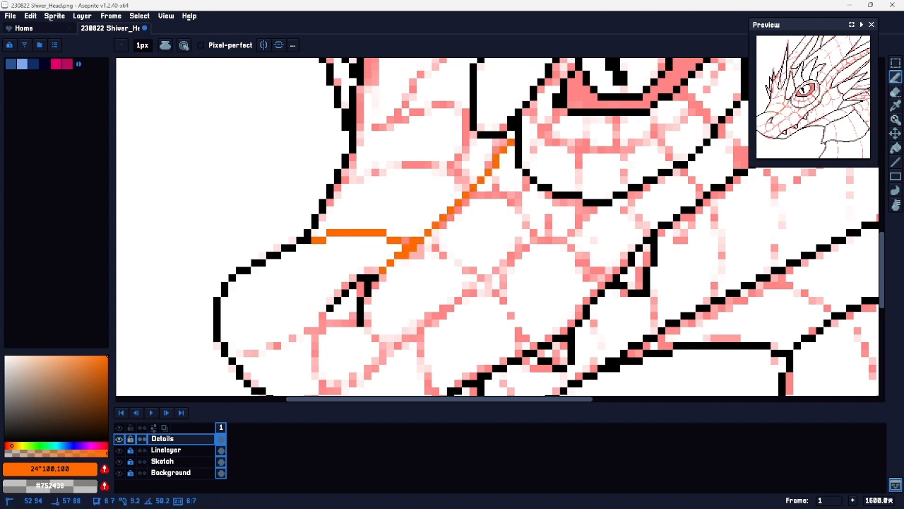
{"action": "left_click", "coordinate": [503, 134], "text": "shift"}
{"action": "key", "text": "ctrl+z"}
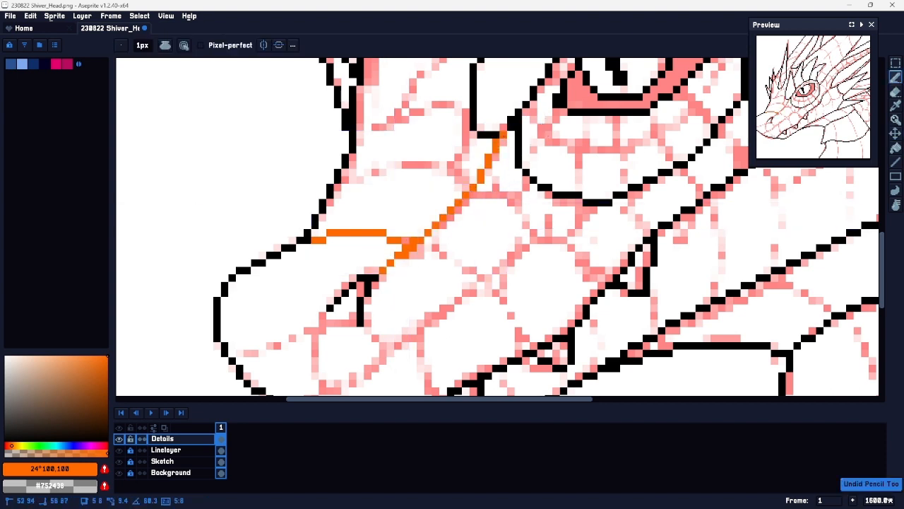
Step: Trace the next cross line up the snout, the edge below the nostril and the long diagonal from the chin toward the eye
{"action": "left_click_drag", "start_coordinate": [469, 158], "coordinate": [452, 208]}
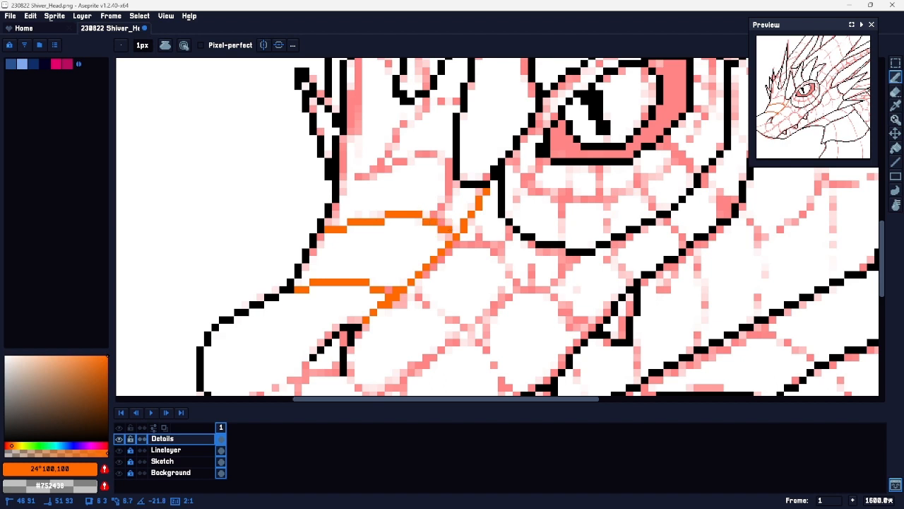
{"action": "left_click_drag", "start_coordinate": [494, 283], "coordinate": [467, 194]}
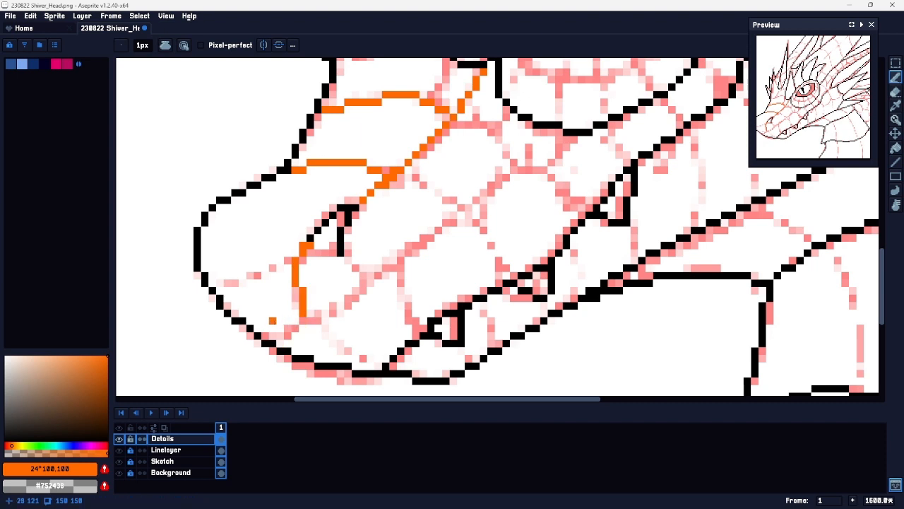
{"action": "left_click", "coordinate": [303, 320], "text": "shift"}
{"action": "left_click", "coordinate": [363, 282], "text": "shift"}
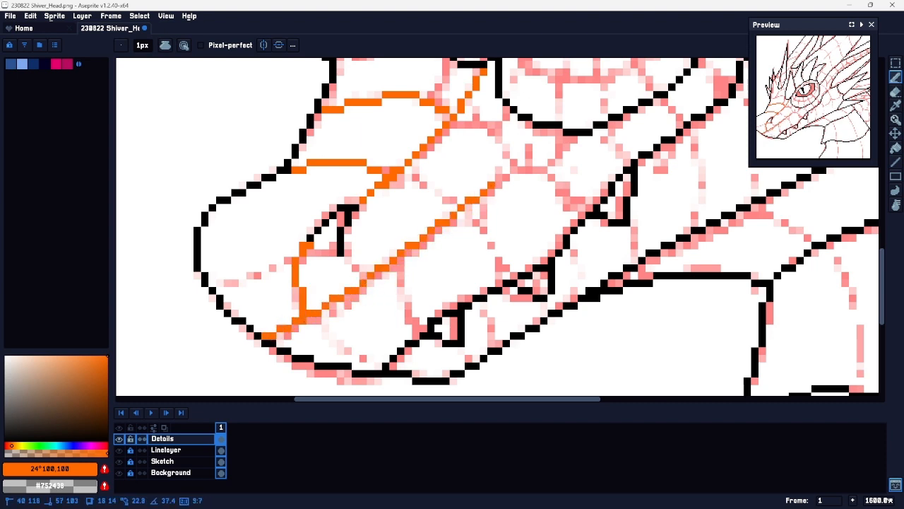
{"action": "left_click", "coordinate": [513, 164], "text": "shift"}
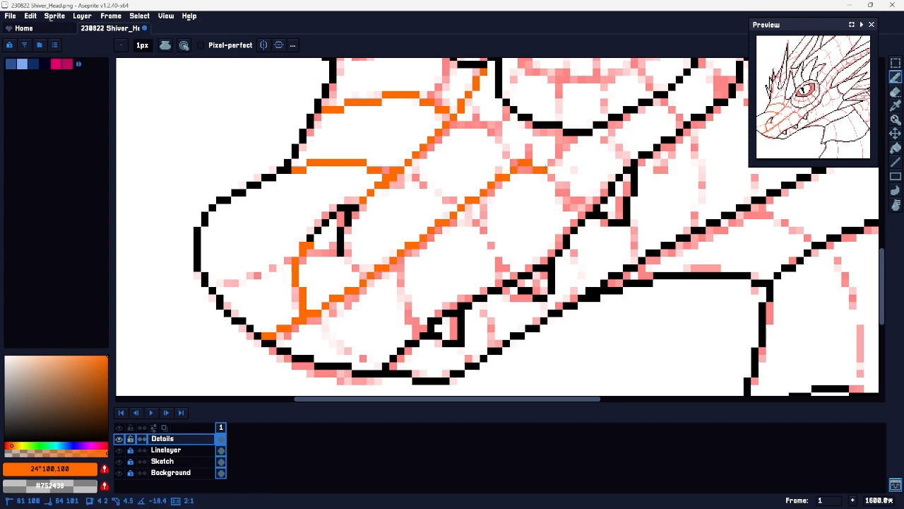
{"action": "left_click", "coordinate": [544, 167], "text": "shift"}
Step: Trace the scale edges linking the two muzzle diagonals and the short edges running down to the mouth line
{"action": "left_click_drag", "start_coordinate": [500, 108], "coordinate": [448, 170]}
{"action": "left_click", "coordinate": [402, 179]}
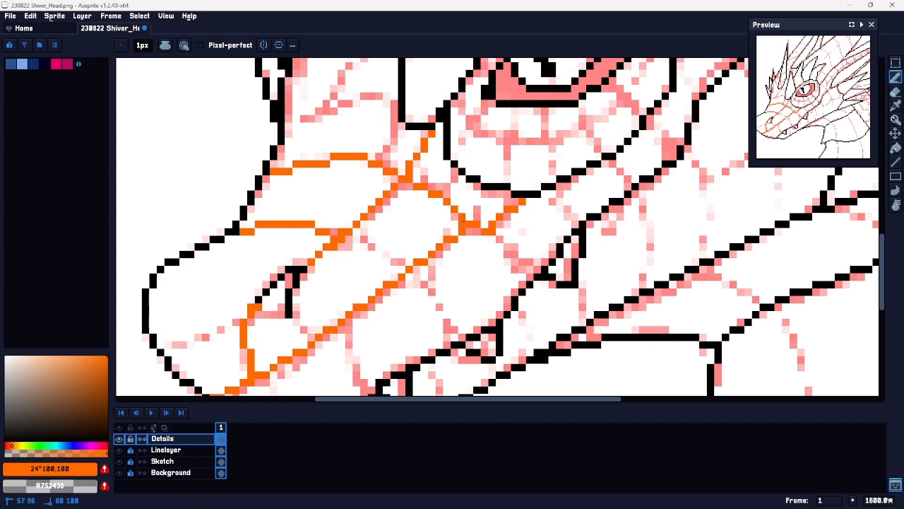
{"action": "left_click_drag", "start_coordinate": [372, 247], "coordinate": [397, 263]}
{"action": "left_click_drag", "start_coordinate": [449, 295], "coordinate": [426, 286]}
{"action": "left_click", "coordinate": [388, 238]}
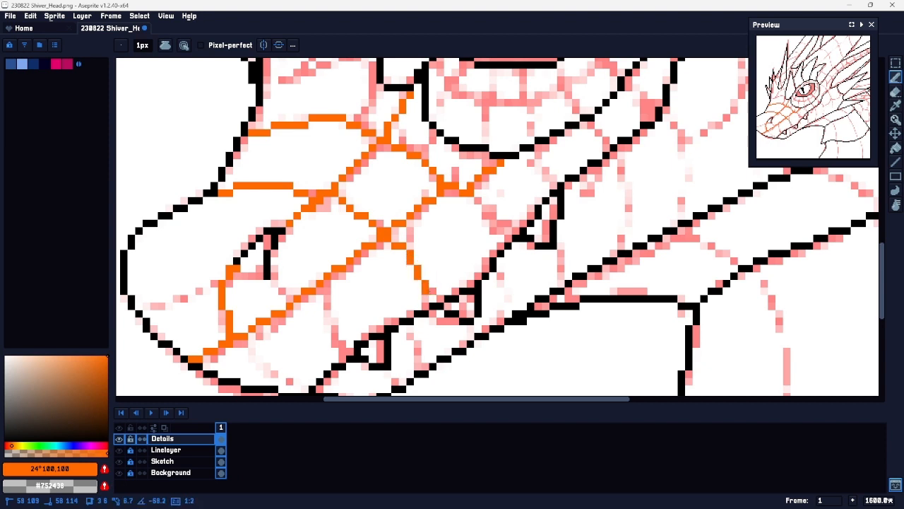
{"action": "key", "text": "ctrl+z"}
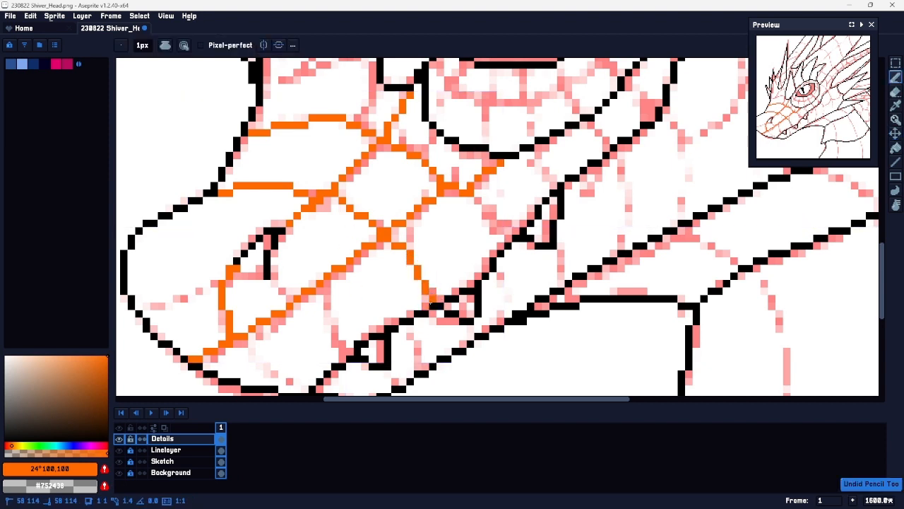
{"action": "mouse_move", "coordinate": [327, 288]}
{"action": "left_mouse_down"}
{"action": "mouse_move", "coordinate": [330, 329]}
{"action": "mouse_move", "coordinate": [343, 351]}
{"action": "left_mouse_up"}
{"action": "left_click_drag", "start_coordinate": [478, 245], "coordinate": [370, 343]}
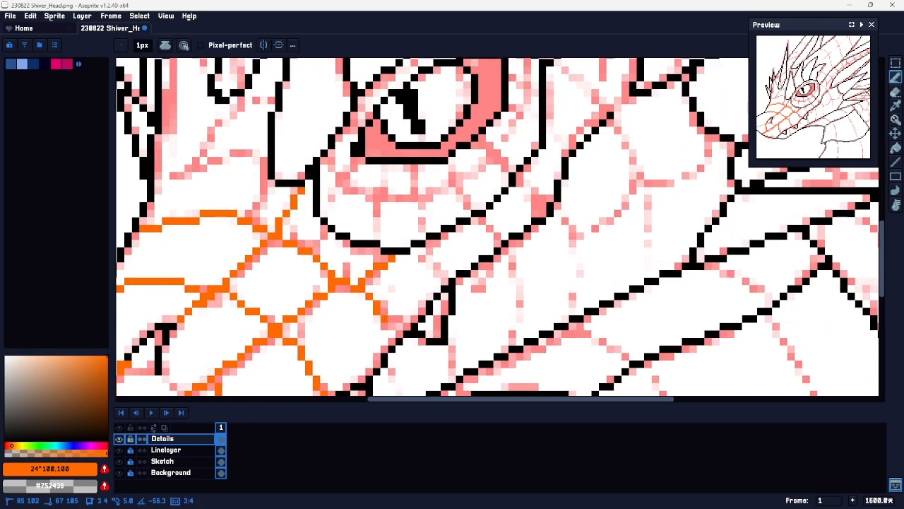
Step: Trace the third cross line on the snout bridge and the start of the vertical edge joining it to the line below
{"action": "left_click_drag", "start_coordinate": [373, 265], "coordinate": [508, 284]}
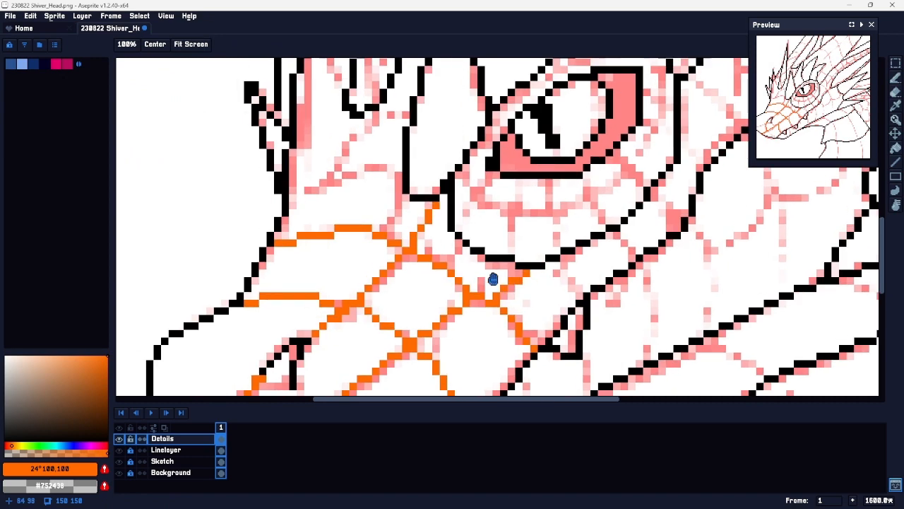
{"action": "mouse_move", "coordinate": [293, 197]}
{"action": "left_mouse_down"}
{"action": "mouse_move", "coordinate": [330, 175]}
{"action": "mouse_move", "coordinate": [401, 174]}
{"action": "mouse_move", "coordinate": [406, 253]}
{"action": "left_mouse_up"}
{"action": "mouse_move", "coordinate": [480, 288]}
{"action": "left_mouse_down"}
{"action": "mouse_move", "coordinate": [498, 309]}
{"action": "mouse_move", "coordinate": [447, 228]}
{"action": "left_mouse_up"}
{"action": "key", "text": "ctrl+z"}
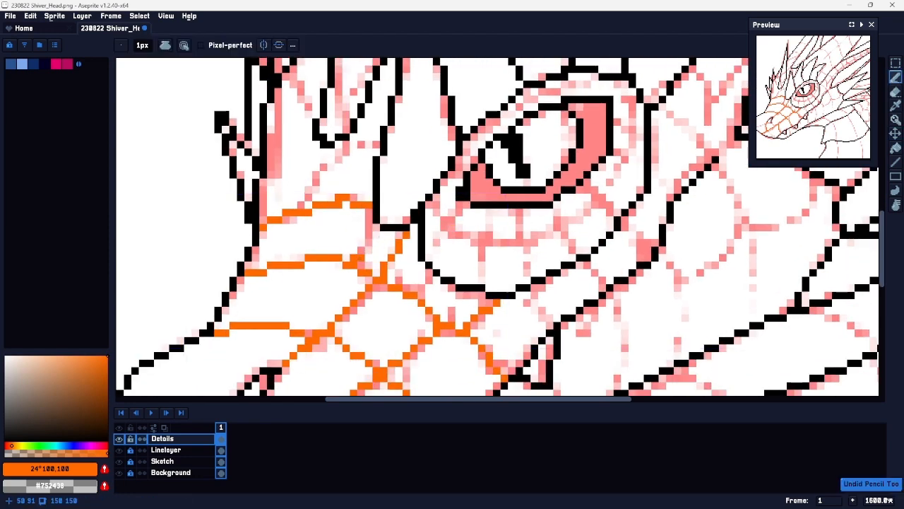
{"action": "left_click_drag", "start_coordinate": [354, 257], "coordinate": [376, 228]}
{"action": "key", "text": "ctrl+z"}
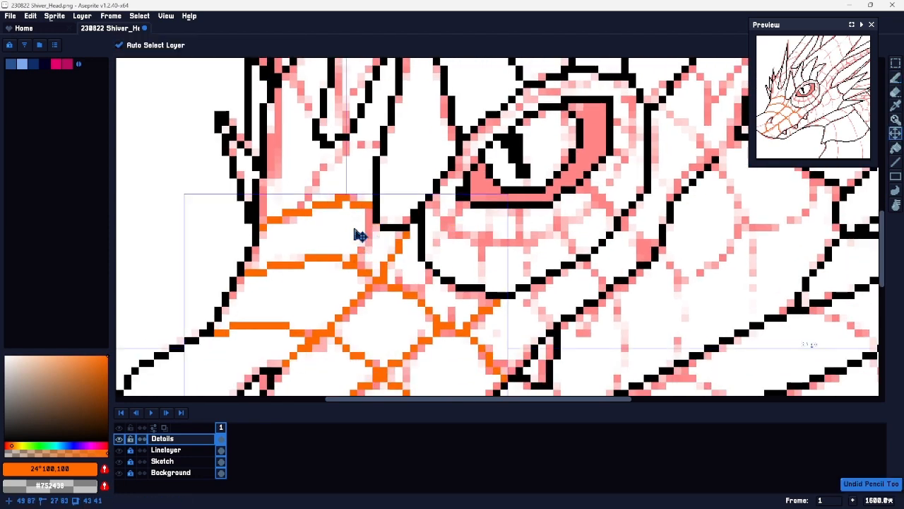
{"action": "key", "text": "e"}
{"action": "key", "text": "b"}
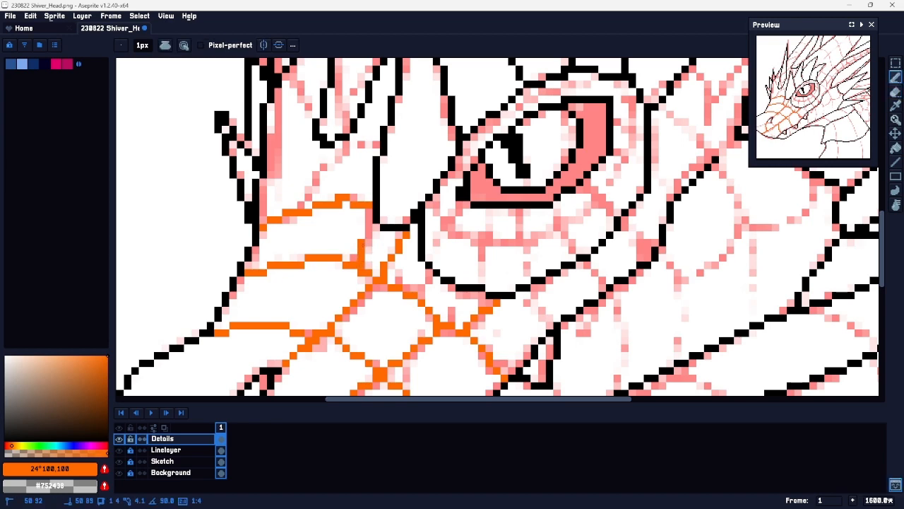
Step: Trace the short scale edges below the eye, between the eye socket outline and the cheek line
{"action": "left_click_drag", "start_coordinate": [505, 308], "coordinate": [402, 246]}
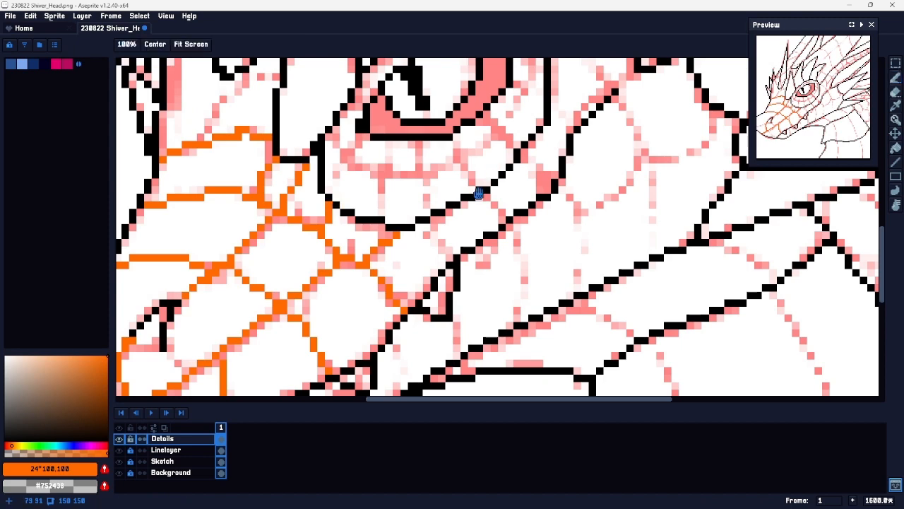
{"action": "left_click_drag", "start_coordinate": [478, 212], "coordinate": [397, 234]}
{"action": "left_click", "coordinate": [361, 251]}
{"action": "left_click", "coordinate": [384, 280], "text": "shift"}
{"action": "left_click_drag", "start_coordinate": [432, 237], "coordinate": [393, 242]}
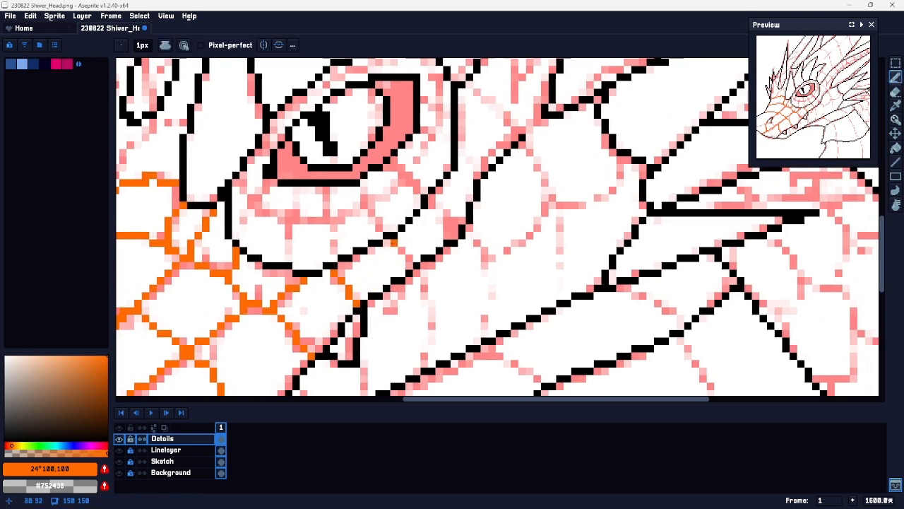
{"action": "left_click", "coordinate": [410, 266], "text": "shift"}
{"action": "left_click_drag", "start_coordinate": [453, 218], "coordinate": [425, 252]}
{"action": "left_click", "coordinate": [402, 239]}
{"action": "left_click", "coordinate": [432, 255], "text": "shift"}
Step: Trace the two short scale edges behind the eye, from the socket outline back toward the cheek line
{"action": "left_click_drag", "start_coordinate": [443, 191], "coordinate": [428, 238]}
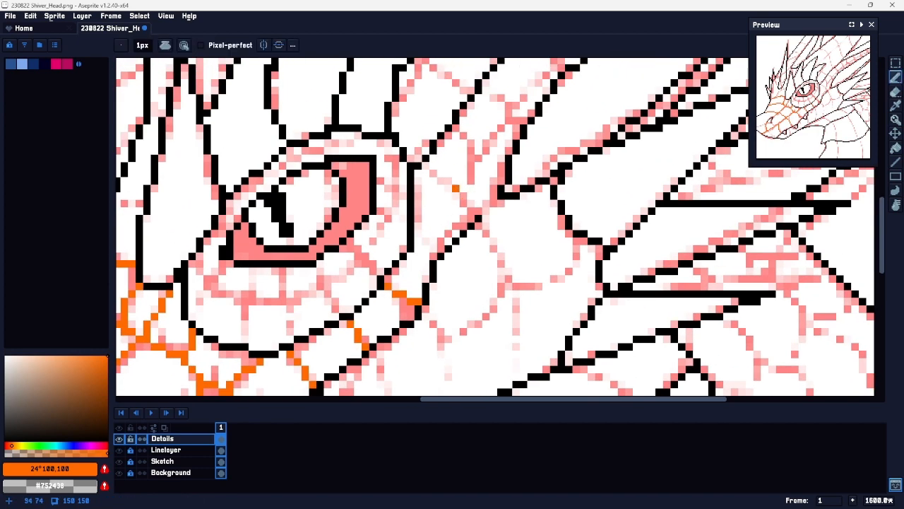
{"action": "left_click", "coordinate": [418, 234]}
{"action": "left_click", "coordinate": [441, 241], "text": "shift"}
{"action": "left_click", "coordinate": [417, 168]}
{"action": "left_click", "coordinate": [458, 185], "text": "shift"}
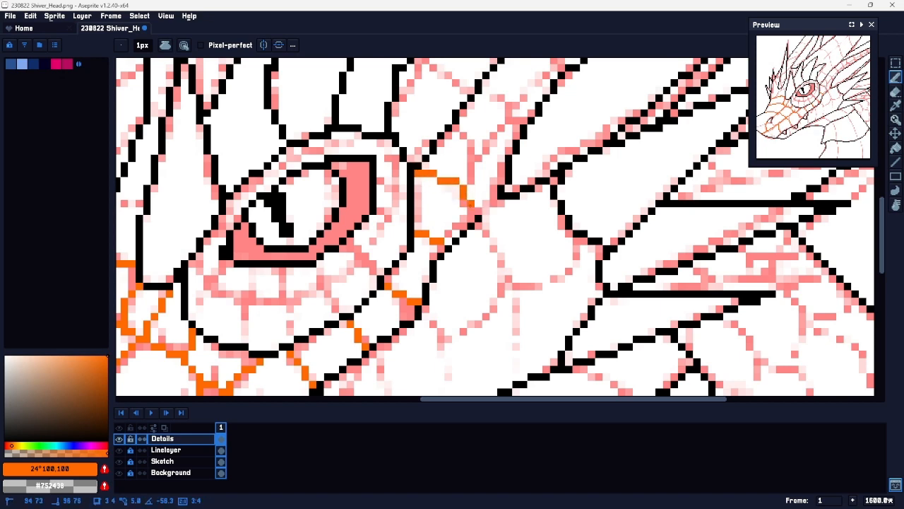
Step: Trace the scale edge on the snout tip from the front outline to the short vertical edge below the nostril
{"action": "left_click_drag", "start_coordinate": [474, 289], "coordinate": [633, 83]}
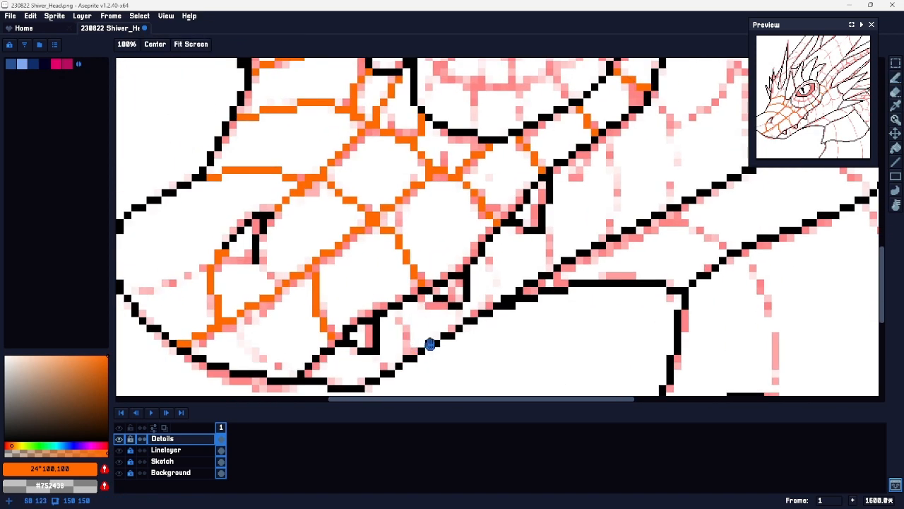
{"action": "left_click_drag", "start_coordinate": [420, 346], "coordinate": [612, 247]}
{"action": "key", "text": "b"}
{"action": "left_click", "coordinate": [354, 216]}
{"action": "left_click", "coordinate": [386, 216], "text": "shift"}
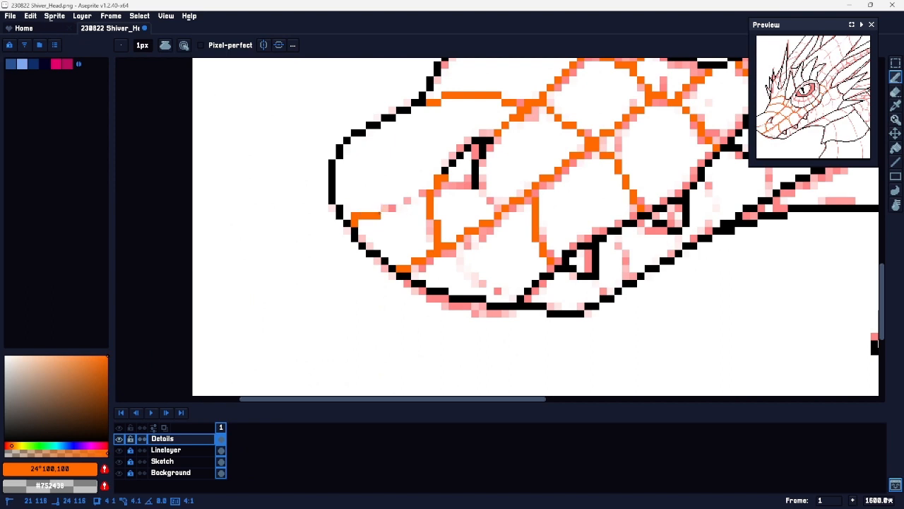
{"action": "left_click_drag", "start_coordinate": [381, 212], "coordinate": [426, 190]}
Step: Trace the three short scale edges on the lower jaw, running from beside the teeth down to the jaw outline
{"action": "left_click_drag", "start_coordinate": [570, 284], "coordinate": [426, 275]}
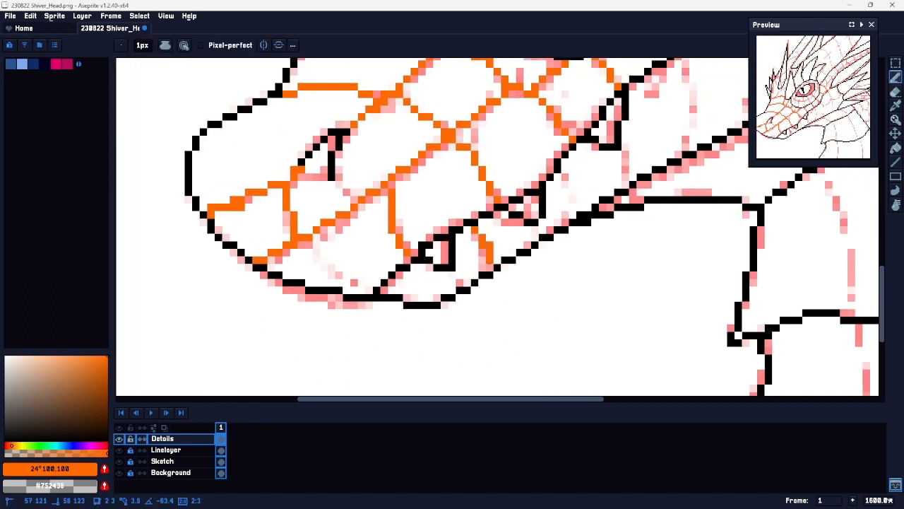
{"action": "key", "text": "ctrl+z"}
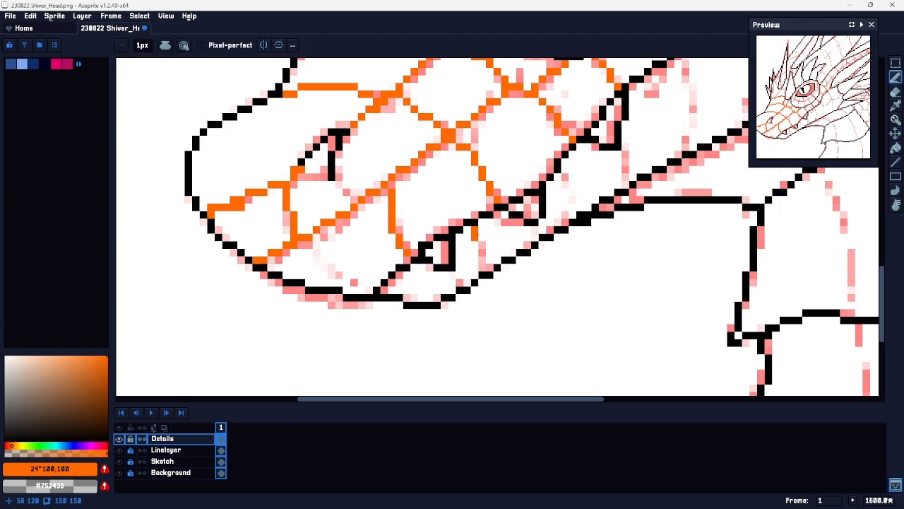
{"action": "left_click_drag", "start_coordinate": [564, 194], "coordinate": [465, 284]}
{"action": "left_click", "coordinate": [467, 288], "text": "shift"}
{"action": "left_click", "coordinate": [467, 304], "text": "shift"}
{"action": "left_click_drag", "start_coordinate": [551, 255], "coordinate": [489, 291]}
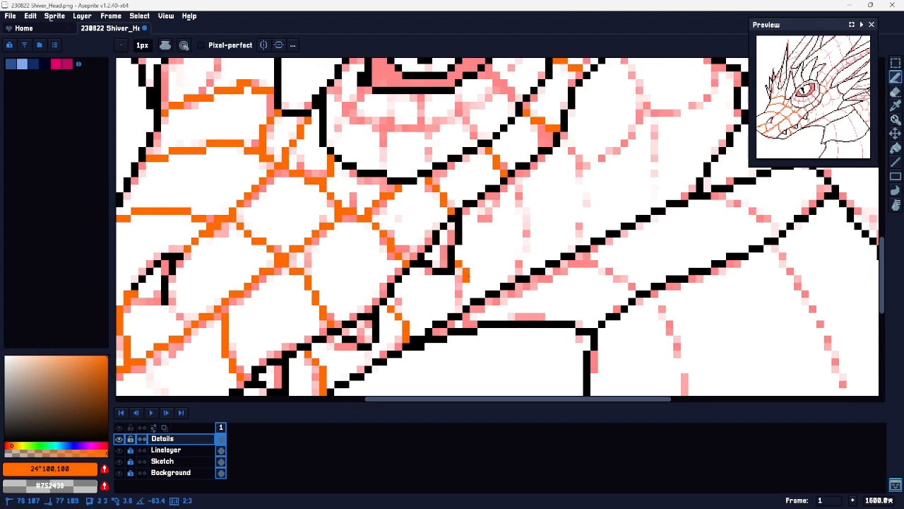
{"action": "key", "text": "v"}
{"action": "key", "text": "ctrl+z"}
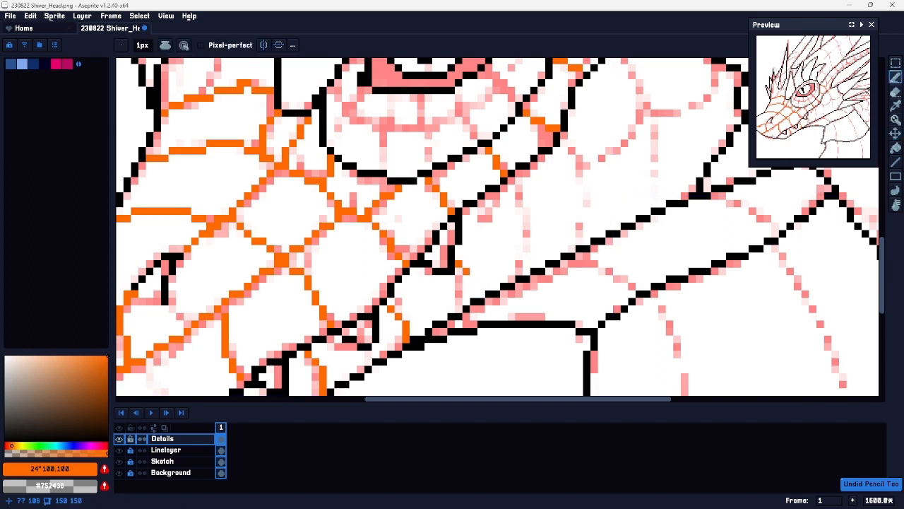
{"action": "left_click", "coordinate": [473, 279], "text": "shift"}
{"action": "left_click", "coordinate": [473, 294], "text": "shift"}
Step: Trace the two long scale edges on the cheek, from the line below the eye down to the jaw line
{"action": "left_click_drag", "start_coordinate": [555, 199], "coordinate": [470, 262]}
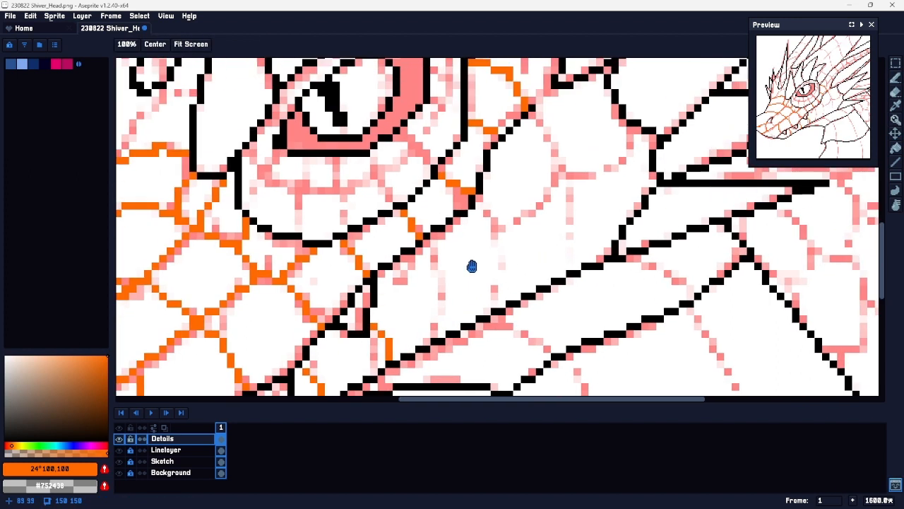
{"action": "left_click", "coordinate": [451, 281], "text": "shift"}
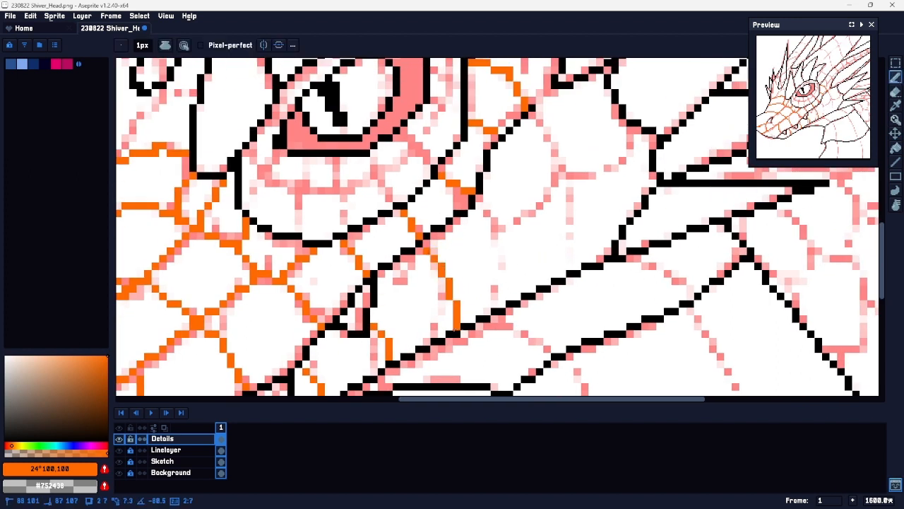
{"action": "left_click", "coordinate": [457, 326], "text": "shift"}
{"action": "left_click_drag", "start_coordinate": [531, 191], "coordinate": [436, 276]}
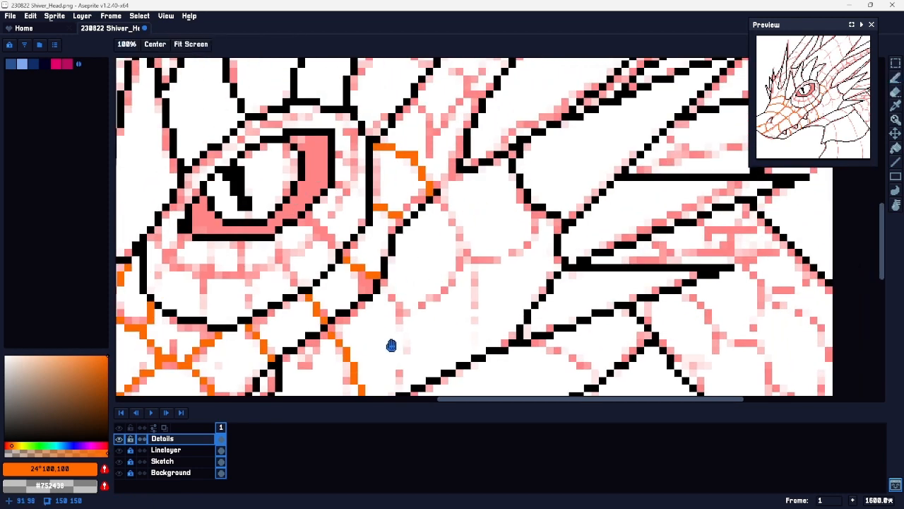
{"action": "left_click_drag", "start_coordinate": [385, 347], "coordinate": [447, 242]}
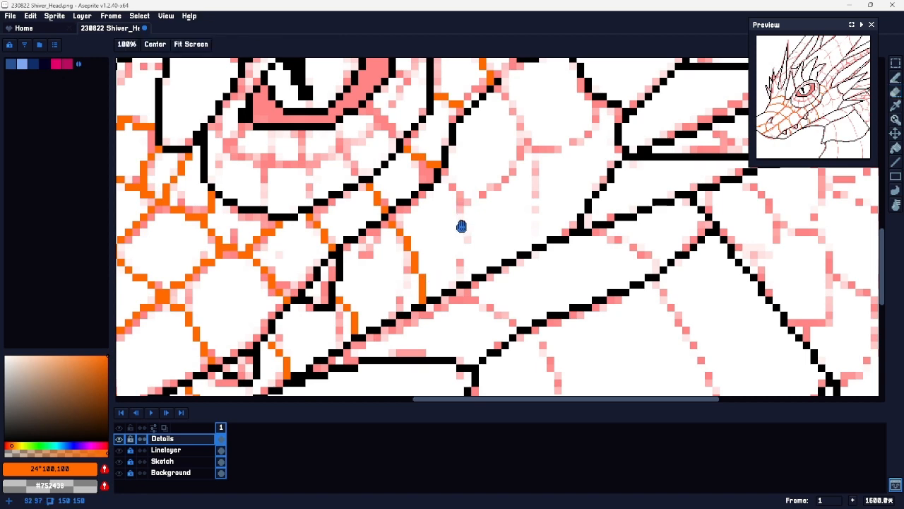
{"action": "left_click_drag", "start_coordinate": [489, 176], "coordinate": [510, 197]}
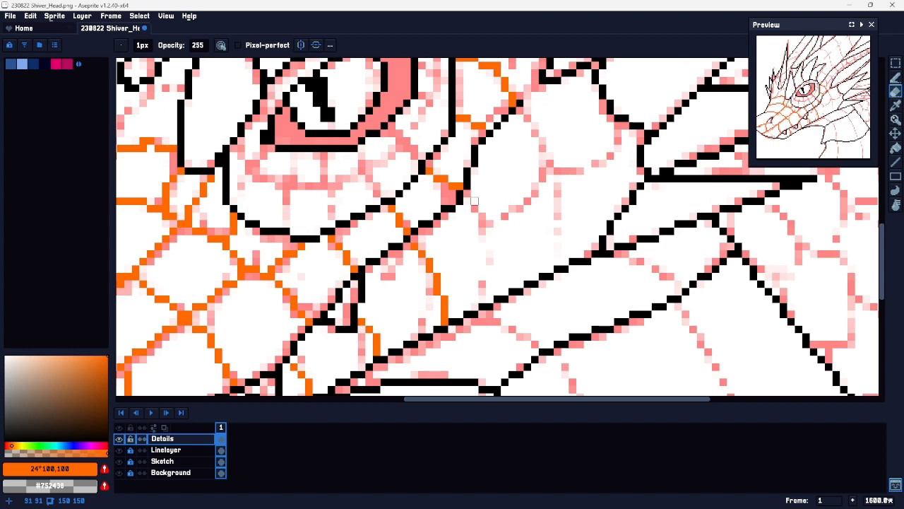
{"action": "key", "text": "b"}
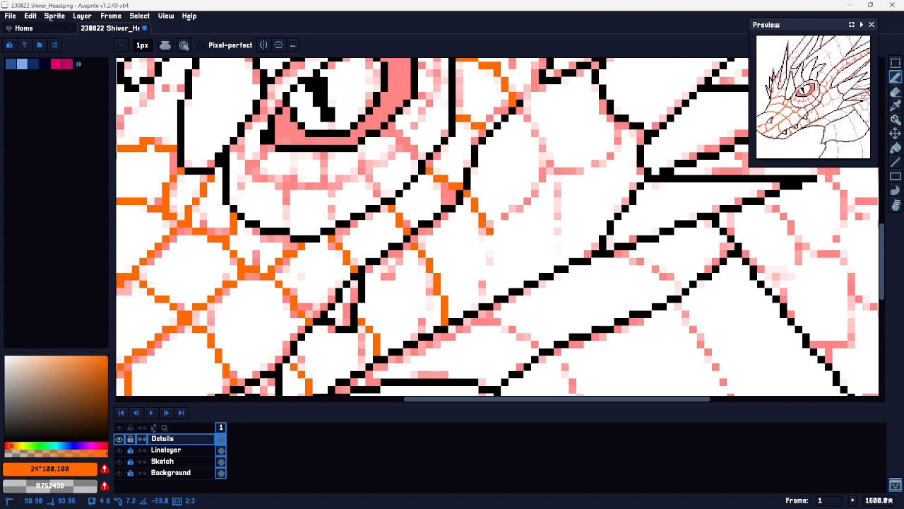
{"action": "left_click", "coordinate": [505, 295], "text": "shift"}
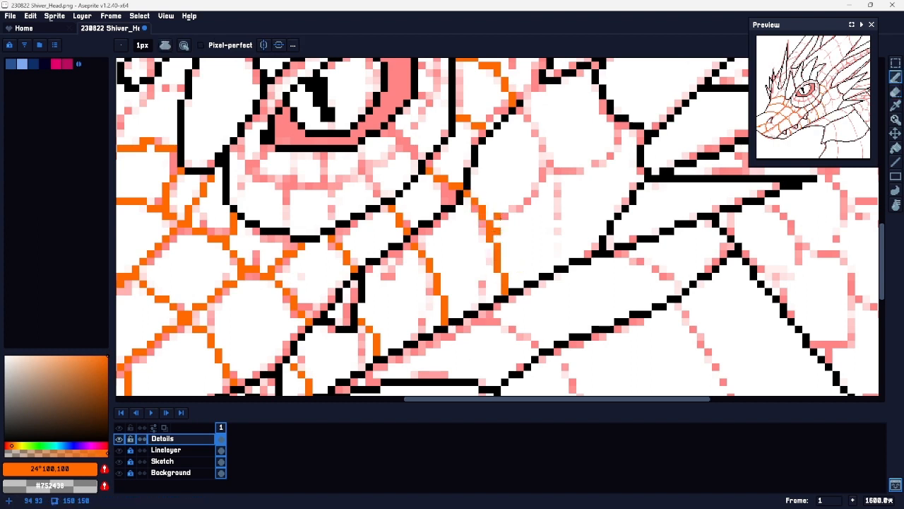
Step: Trace the curved edge of the large cheek scale, from the second long edge up to the outline corner behind the eye
{"action": "left_click", "coordinate": [533, 201], "text": "shift"}
{"action": "left_click", "coordinate": [551, 163], "text": "shift"}
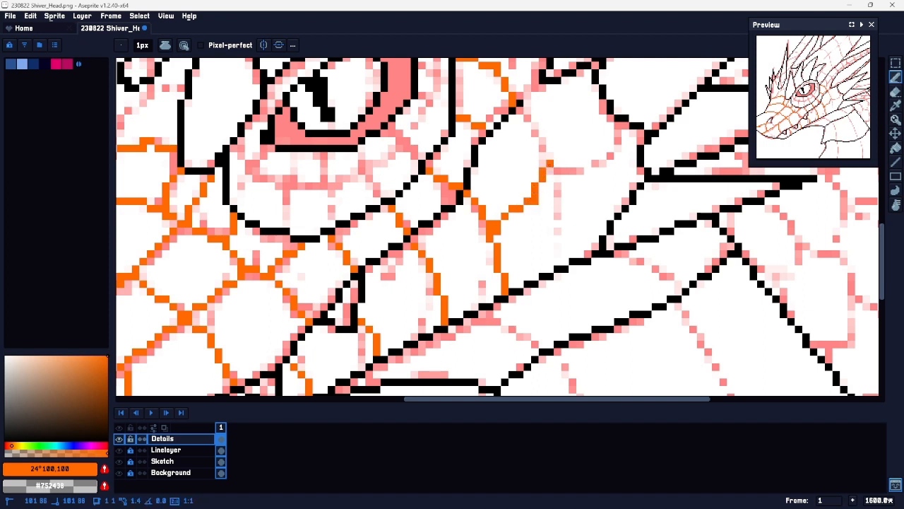
{"action": "left_click", "coordinate": [519, 99], "text": "shift"}
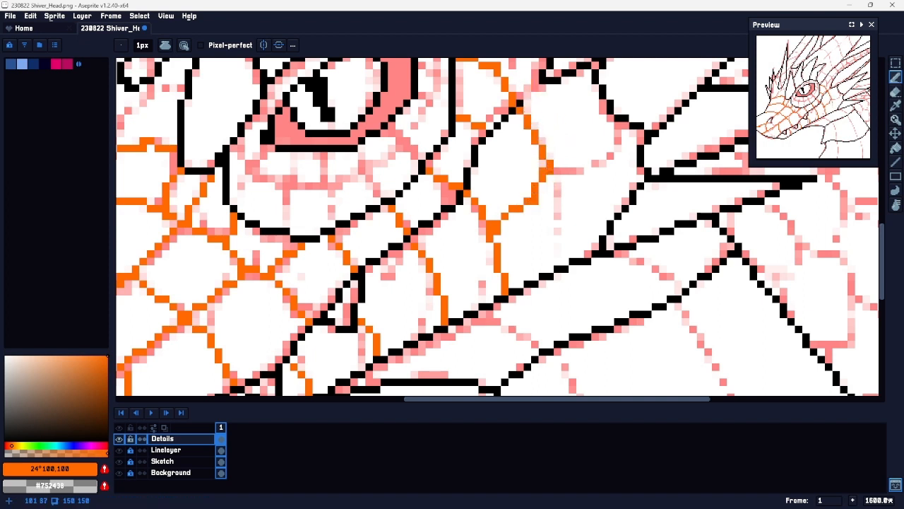
Step: Trace the rear cheek scale edges, one down to the jaw line and one curving up toward the base of the rear spikes
{"action": "left_click", "coordinate": [557, 171]}
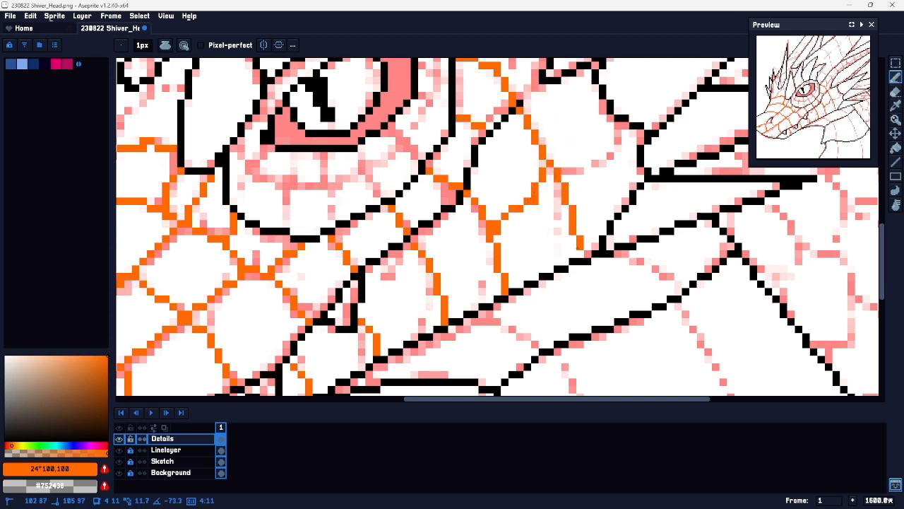
{"action": "left_click", "coordinate": [579, 251], "text": "shift"}
{"action": "left_click", "coordinate": [550, 178]}
{"action": "left_click", "coordinate": [603, 164], "text": "shift"}
{"action": "left_click", "coordinate": [625, 126], "text": "shift"}
Step: Trace the inner ring of scales around the underside and rear of the eye, up to the upper eyelid
{"action": "key", "text": "space"}
{"action": "mouse_move", "coordinate": [529, 138]}
{"action": "left_mouse_down"}
{"action": "mouse_move", "coordinate": [589, 261]}
{"action": "mouse_move", "coordinate": [656, 221]}
{"action": "left_mouse_up"}
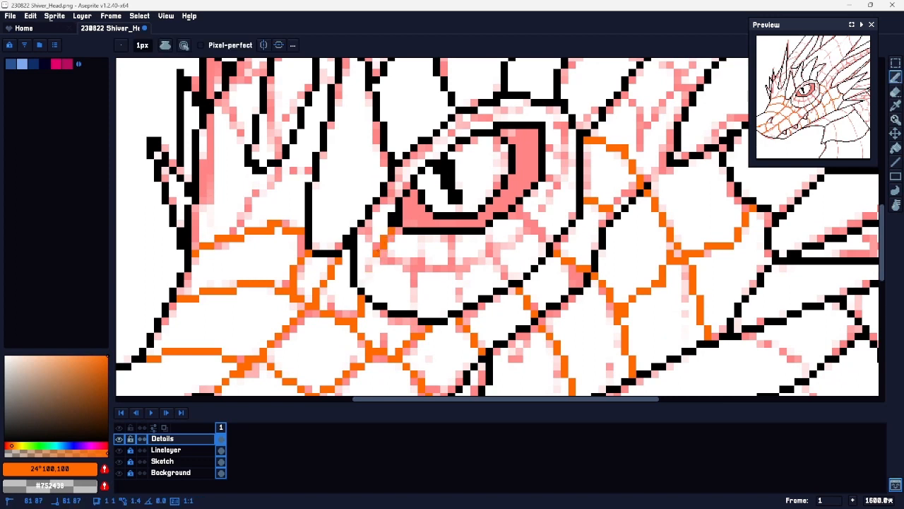
{"action": "mouse_move", "coordinate": [369, 239]}
{"action": "left_mouse_down"}
{"action": "mouse_move", "coordinate": [426, 268]}
{"action": "mouse_move", "coordinate": [507, 255]}
{"action": "mouse_move", "coordinate": [565, 189]}
{"action": "mouse_move", "coordinate": [579, 141]}
{"action": "mouse_move", "coordinate": [564, 126]}
{"action": "left_mouse_up"}
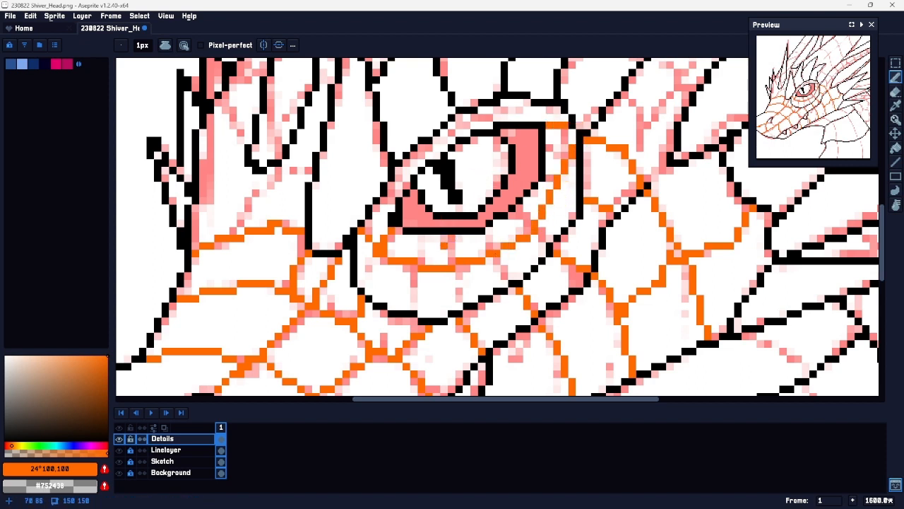
Step: Trace the short vertical scale divisions below the eye, on both sides of the inner ring
{"action": "left_click_drag", "start_coordinate": [414, 275], "coordinate": [414, 308]}
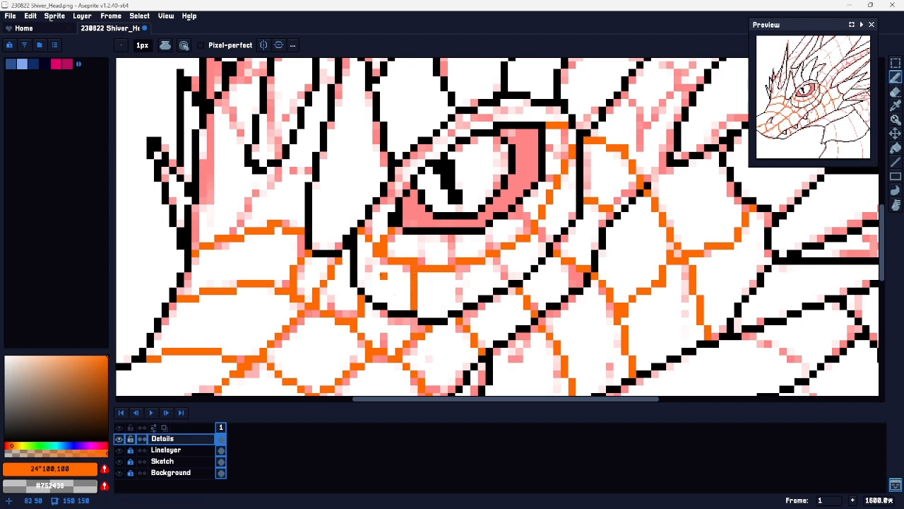
{"action": "left_click_drag", "start_coordinate": [376, 268], "coordinate": [362, 282]}
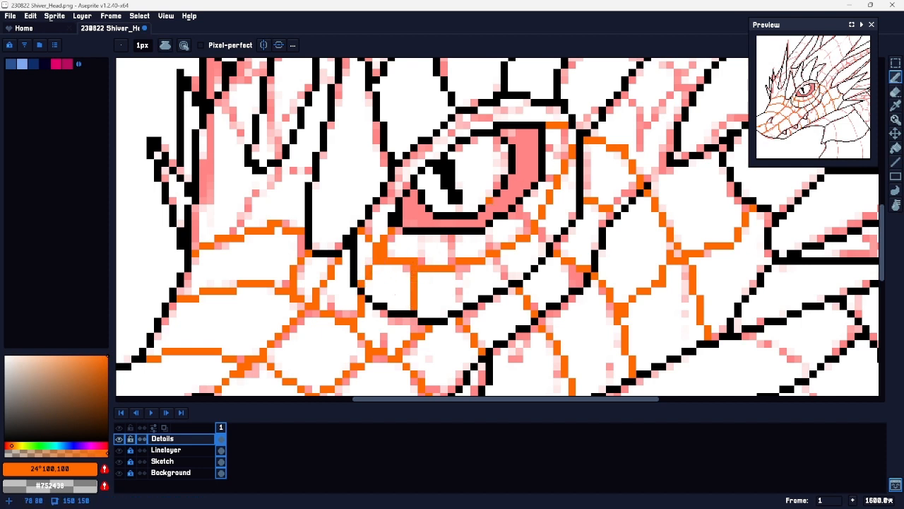
{"action": "left_click_drag", "start_coordinate": [452, 242], "coordinate": [452, 264]}
{"action": "mouse_move", "coordinate": [421, 236]}
{"action": "left_mouse_down"}
{"action": "mouse_move", "coordinate": [422, 260]}
{"action": "mouse_move", "coordinate": [467, 302]}
{"action": "left_mouse_up"}
{"action": "key", "text": "ctrl+z"}
{"action": "left_click_drag", "start_coordinate": [460, 270], "coordinate": [460, 306]}
Step: Trace the remaining short scale divisions between the inner ring and socket outline near the eye's rear corner
{"action": "key", "text": "space"}
{"action": "left_click_drag", "start_coordinate": [552, 245], "coordinate": [509, 292]}
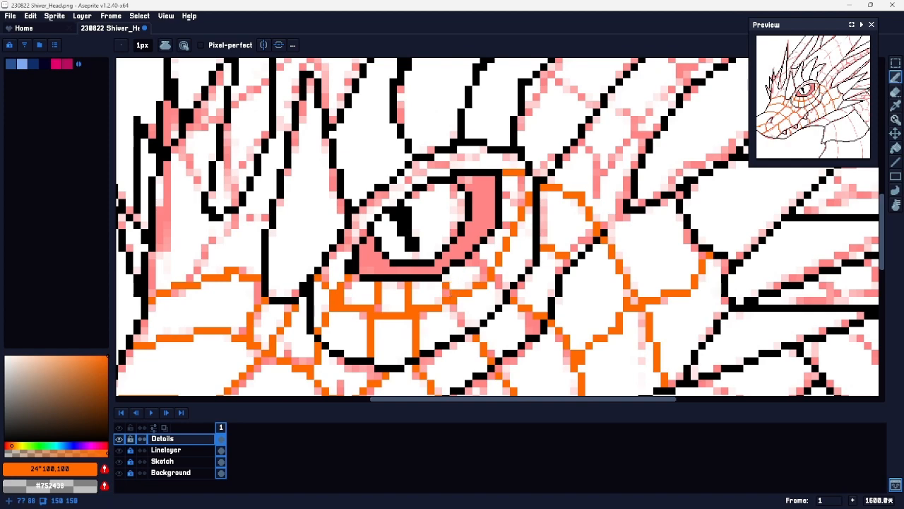
{"action": "key", "text": "space"}
{"action": "left_click_drag", "start_coordinate": [511, 259], "coordinate": [485, 211]}
{"action": "mouse_move", "coordinate": [428, 260]}
{"action": "left_mouse_down"}
{"action": "mouse_move", "coordinate": [443, 275]}
{"action": "mouse_move", "coordinate": [558, 216]}
{"action": "mouse_move", "coordinate": [544, 205]}
{"action": "left_mouse_up"}
{"action": "key", "text": "space"}
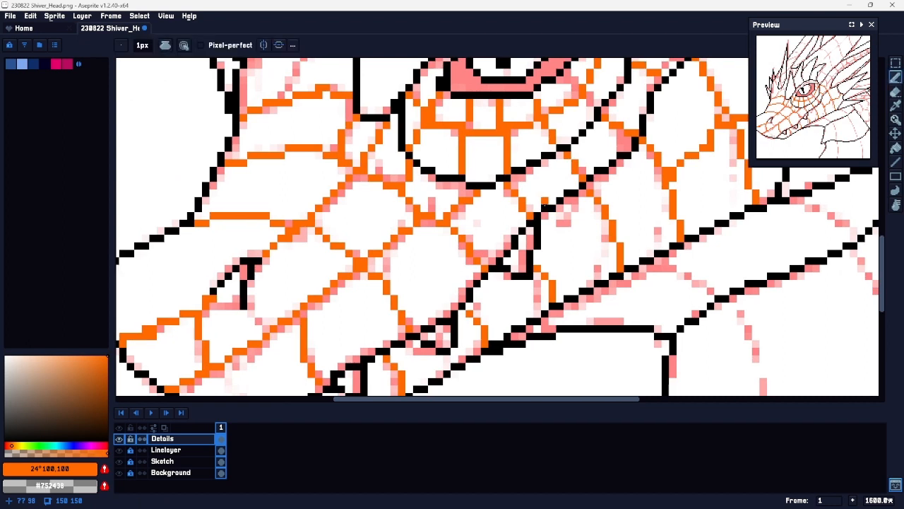
{"action": "left_click", "coordinate": [31, 16]}
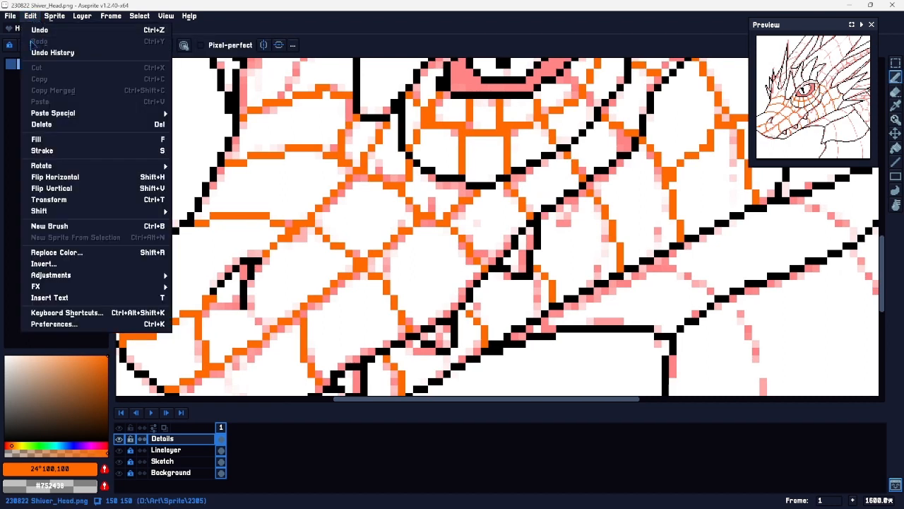
{"action": "mouse_move", "coordinate": [80, 281]}
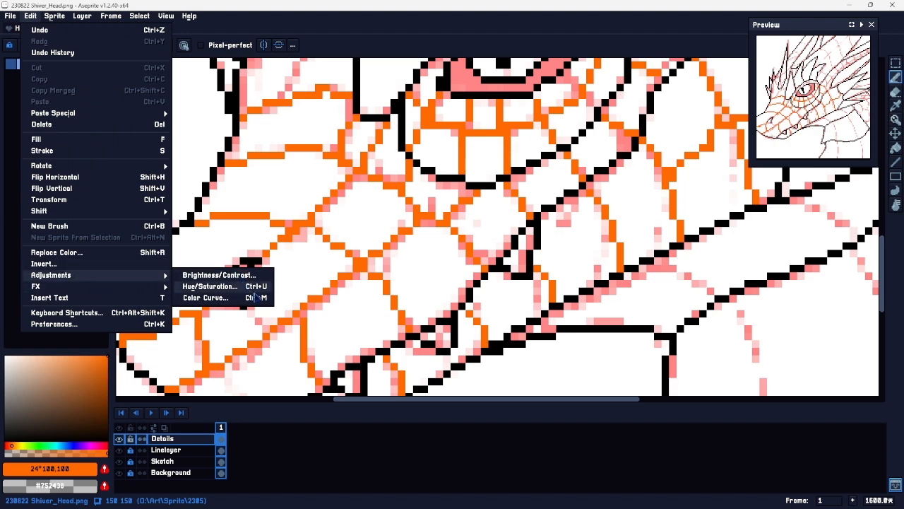
{"action": "left_click", "coordinate": [210, 286]}
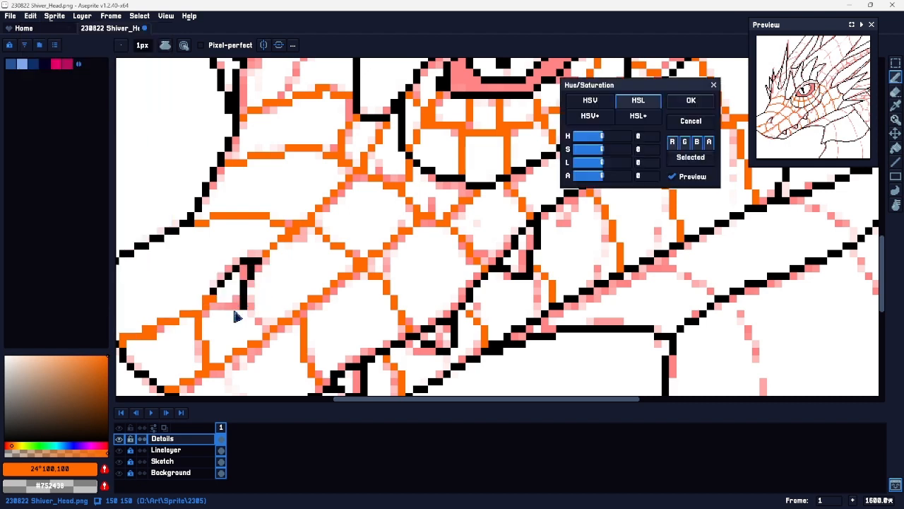
{"action": "left_click_drag", "start_coordinate": [636, 77], "coordinate": [690, 111]}
{"action": "left_click_drag", "start_coordinate": [657, 172], "coordinate": [685, 173]}
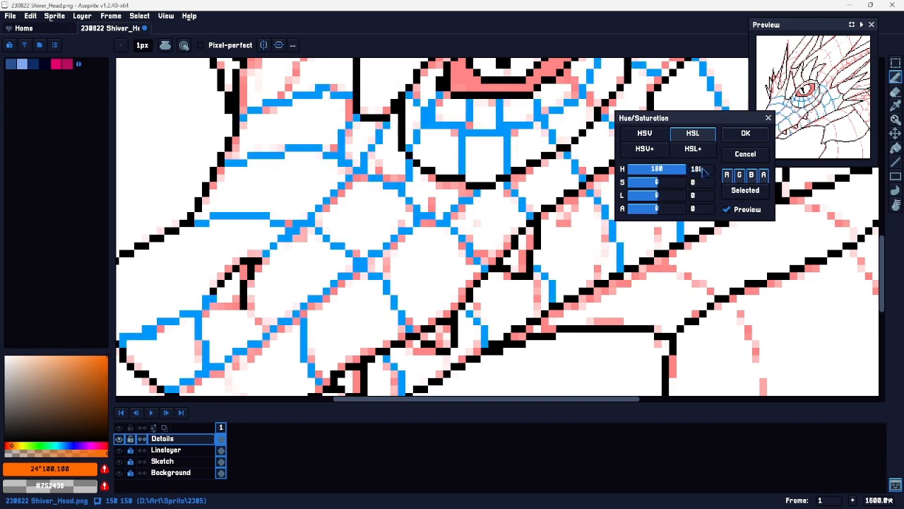
{"action": "left_click_drag", "start_coordinate": [704, 171], "coordinate": [647, 169]}
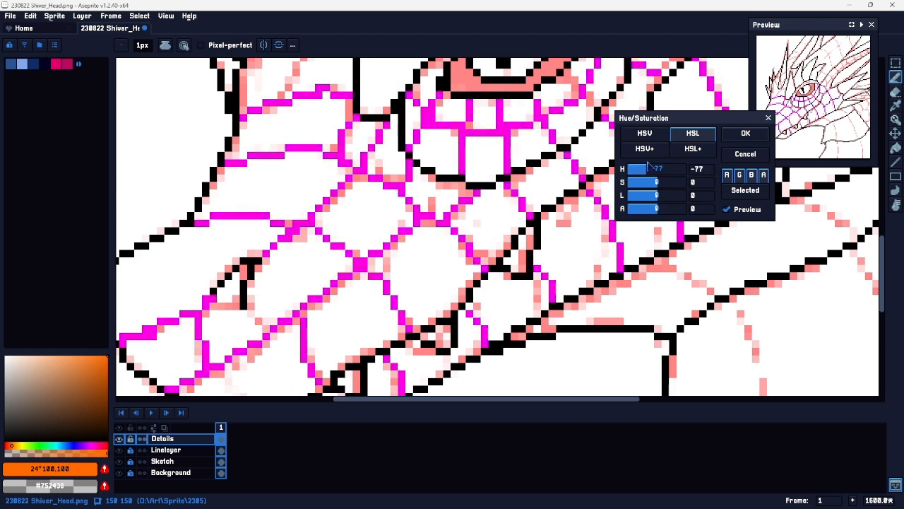
{"action": "left_click", "coordinate": [769, 118]}
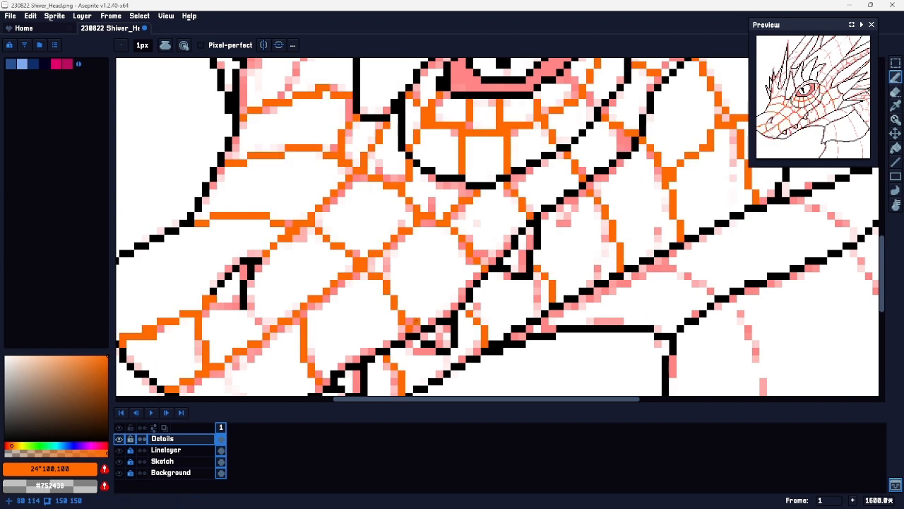
Step: Shift the hue of the Details layer's lines to magenta with Hue/Saturation and sample #ff00de from them as the drawing colour
{"action": "key", "text": "ctrl+u"}
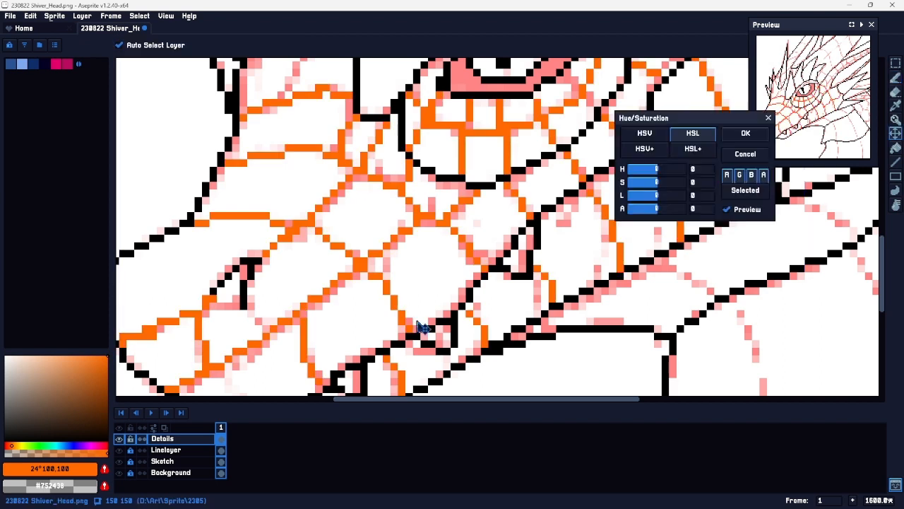
{"action": "left_click_drag", "start_coordinate": [644, 170], "coordinate": [651, 171]}
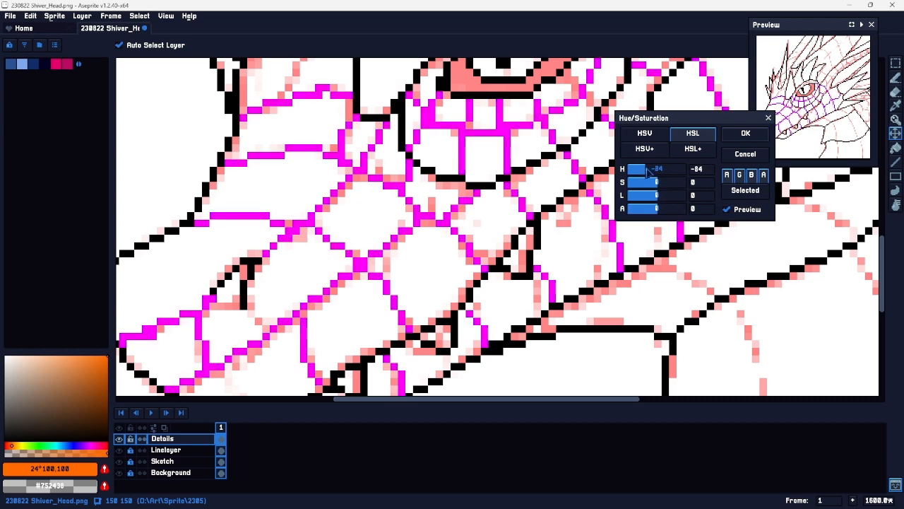
{"action": "left_click", "coordinate": [745, 133]}
{"action": "mouse_move", "coordinate": [349, 289]}
{"action": "left_mouse_down"}
{"action": "mouse_move", "coordinate": [544, 126]}
{"action": "mouse_move", "coordinate": [410, 264]}
{"action": "mouse_move", "coordinate": [405, 252]}
{"action": "left_mouse_up"}
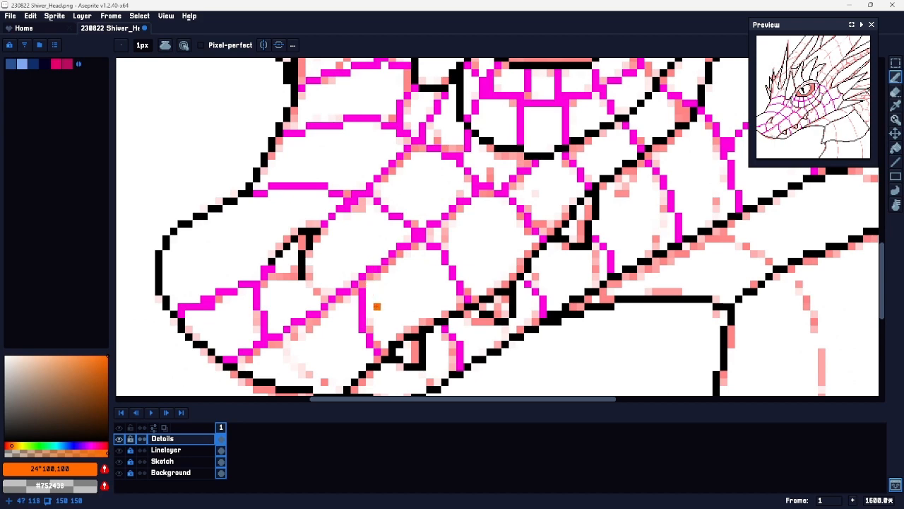
{"action": "key", "text": "alt"}
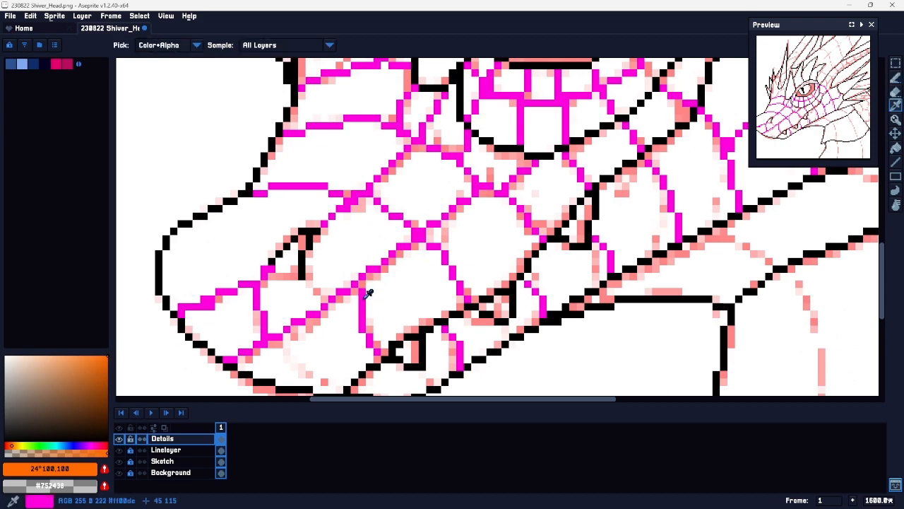
{"action": "left_click", "coordinate": [363, 305]}
Step: Trace the fourth cross line on the snout bridge in magenta, on both sides of the small spike's tip in front of the eye
{"action": "key", "text": "space"}
{"action": "left_click_drag", "start_coordinate": [472, 141], "coordinate": [462, 348]}
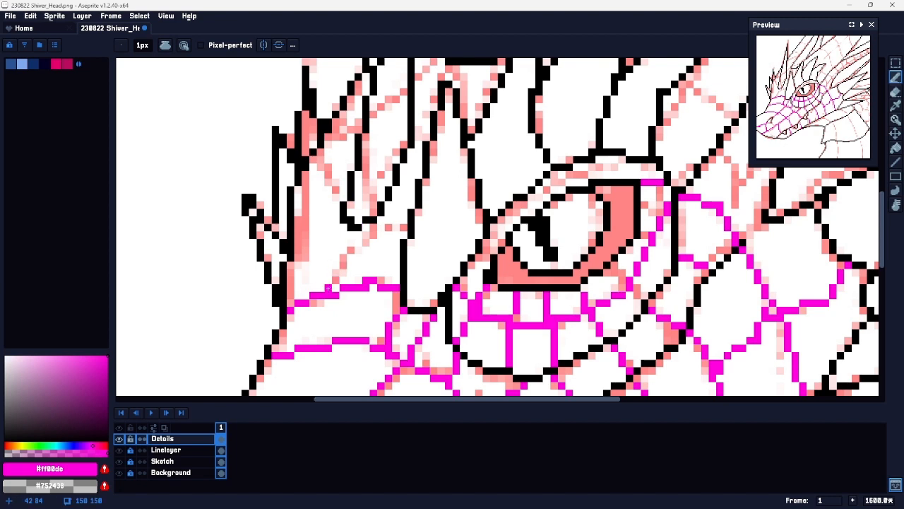
{"action": "left_click_drag", "start_coordinate": [327, 290], "coordinate": [342, 233]}
{"action": "key", "text": "ctrl+z"}
{"action": "left_click_drag", "start_coordinate": [365, 226], "coordinate": [407, 227]}
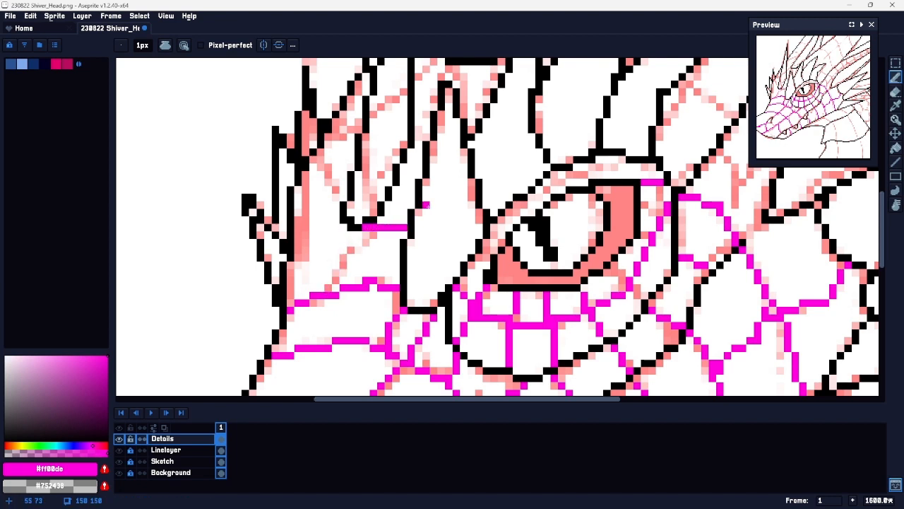
{"action": "left_click_drag", "start_coordinate": [340, 226], "coordinate": [291, 243]}
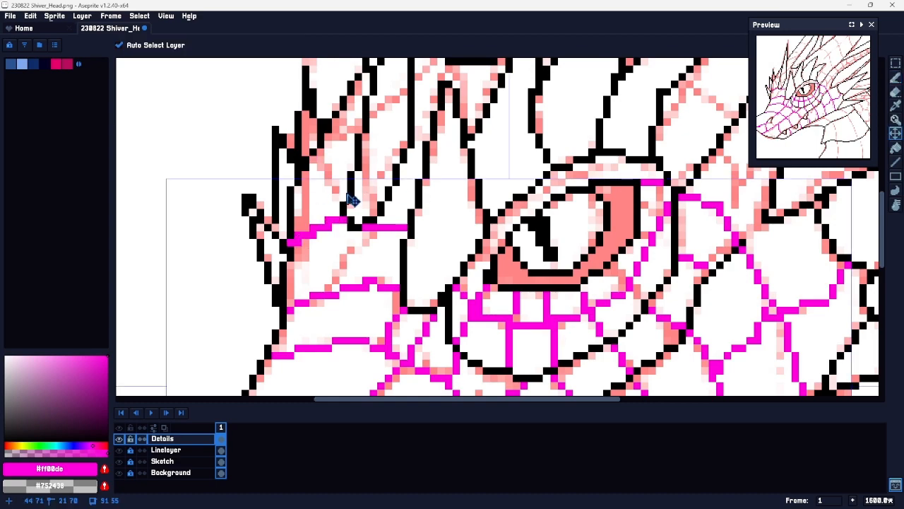
Step: Retrace the front part of the snout bridge's fourth cross line and trace the short line between the brow spikes and the large horn
{"action": "key", "text": "ctrl+z"}
{"action": "left_click_drag", "start_coordinate": [342, 226], "coordinate": [299, 243]}
{"action": "key", "text": "space"}
{"action": "mouse_move", "coordinate": [423, 196]}
{"action": "left_mouse_down"}
{"action": "mouse_move", "coordinate": [373, 96]}
{"action": "mouse_move", "coordinate": [417, 159]}
{"action": "mouse_move", "coordinate": [312, 332]}
{"action": "mouse_move", "coordinate": [265, 313]}
{"action": "mouse_move", "coordinate": [273, 290]}
{"action": "mouse_move", "coordinate": [439, 252]}
{"action": "mouse_move", "coordinate": [426, 213]}
{"action": "mouse_move", "coordinate": [408, 226]}
{"action": "mouse_move", "coordinate": [445, 258]}
{"action": "left_mouse_up"}
{"action": "left_click", "coordinate": [446, 265], "text": "shift"}
{"action": "key", "text": "space"}
Step: Trace the four curved cross bands along the large horn behind the eye, from its base up to near the canvas's upper edge
{"action": "left_click_drag", "start_coordinate": [496, 219], "coordinate": [452, 273]}
{"action": "left_click_drag", "start_coordinate": [420, 188], "coordinate": [414, 275]}
{"action": "mouse_move", "coordinate": [346, 224]}
{"action": "left_mouse_down"}
{"action": "mouse_move", "coordinate": [397, 229]}
{"action": "mouse_move", "coordinate": [388, 224]}
{"action": "mouse_move", "coordinate": [414, 256]}
{"action": "mouse_move", "coordinate": [437, 337]}
{"action": "mouse_move", "coordinate": [459, 368]}
{"action": "mouse_move", "coordinate": [468, 352]}
{"action": "left_mouse_up"}
{"action": "mouse_move", "coordinate": [483, 157]}
{"action": "left_mouse_down"}
{"action": "mouse_move", "coordinate": [402, 237]}
{"action": "mouse_move", "coordinate": [383, 201]}
{"action": "mouse_move", "coordinate": [399, 208]}
{"action": "mouse_move", "coordinate": [418, 238]}
{"action": "mouse_move", "coordinate": [408, 224]}
{"action": "mouse_move", "coordinate": [421, 231]}
{"action": "mouse_move", "coordinate": [466, 351]}
{"action": "left_mouse_up"}
{"action": "mouse_move", "coordinate": [480, 133]}
{"action": "left_mouse_down"}
{"action": "mouse_move", "coordinate": [502, 133]}
{"action": "mouse_move", "coordinate": [534, 255]}
{"action": "left_mouse_up"}
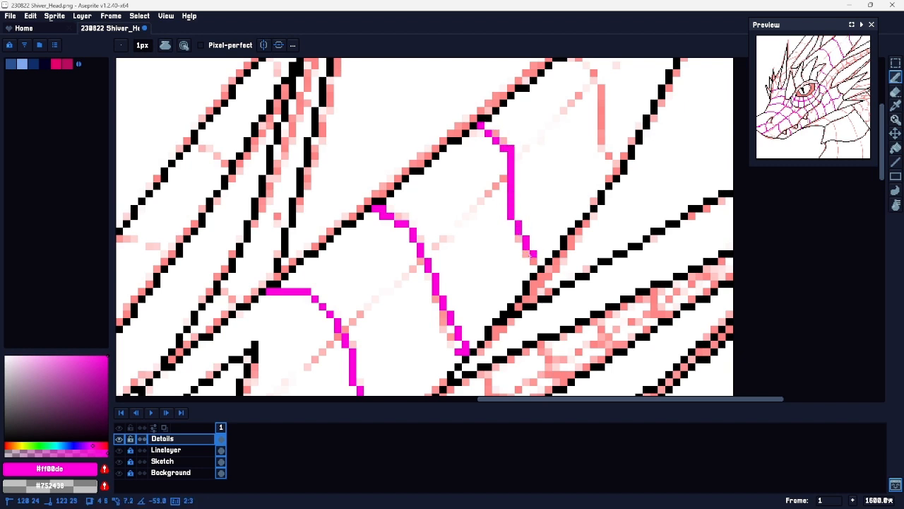
{"action": "left_click_drag", "start_coordinate": [560, 91], "coordinate": [474, 210]}
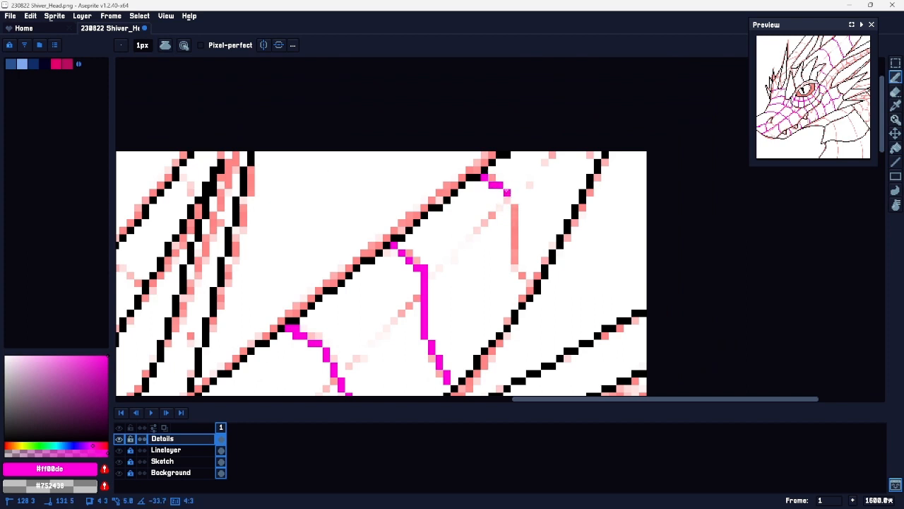
{"action": "left_click", "coordinate": [506, 191], "text": "shift"}
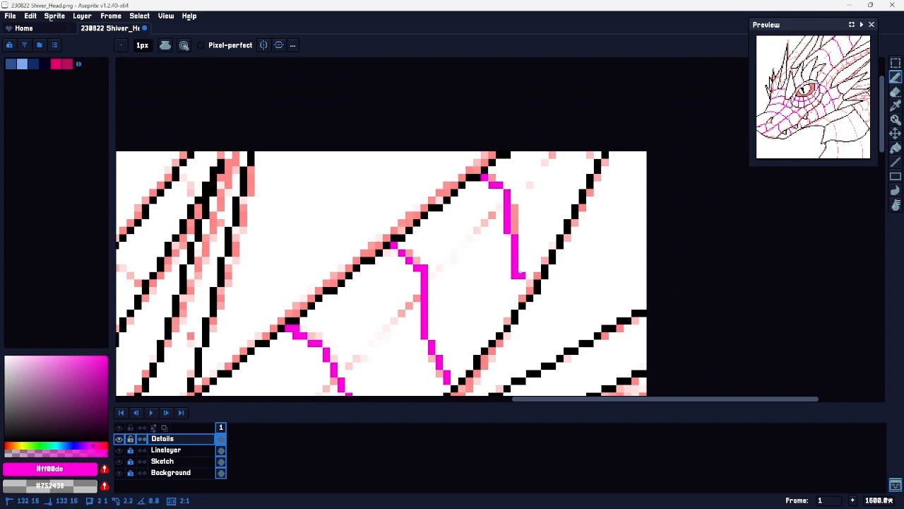
{"action": "left_click", "coordinate": [528, 282], "text": "shift"}
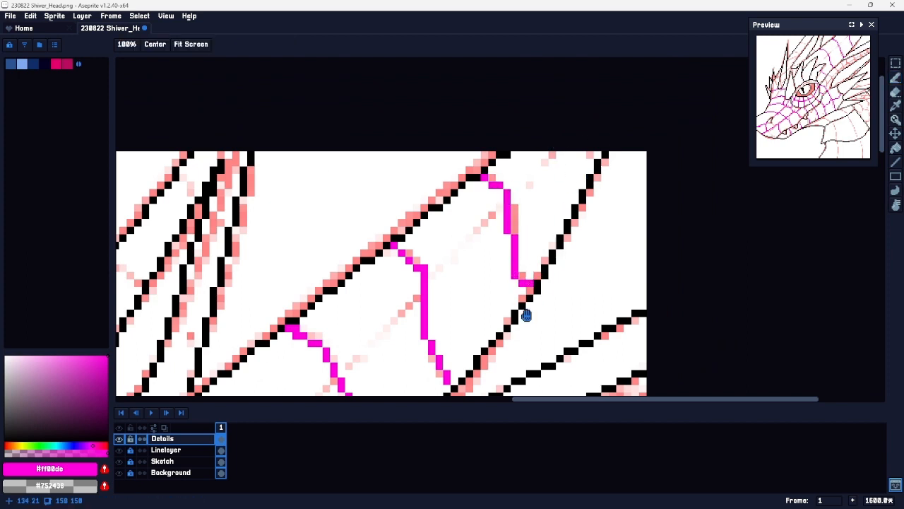
{"action": "key", "text": "space"}
{"action": "mouse_move", "coordinate": [484, 262]}
{"action": "left_mouse_down"}
{"action": "mouse_move", "coordinate": [539, 216]}
{"action": "mouse_move", "coordinate": [657, 143]}
{"action": "mouse_move", "coordinate": [650, 129]}
{"action": "mouse_move", "coordinate": [568, 191]}
{"action": "left_mouse_up"}
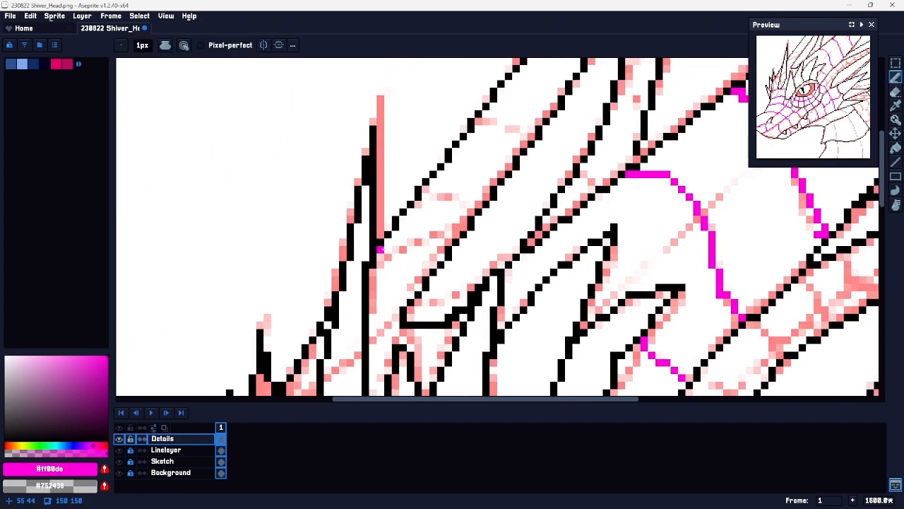
{"action": "left_click_drag", "start_coordinate": [381, 256], "coordinate": [421, 242]}
{"action": "key", "text": "space"}
{"action": "left_click_drag", "start_coordinate": [471, 212], "coordinate": [428, 267]}
{"action": "key", "text": "space"}
{"action": "left_click_drag", "start_coordinate": [434, 207], "coordinate": [389, 221]}
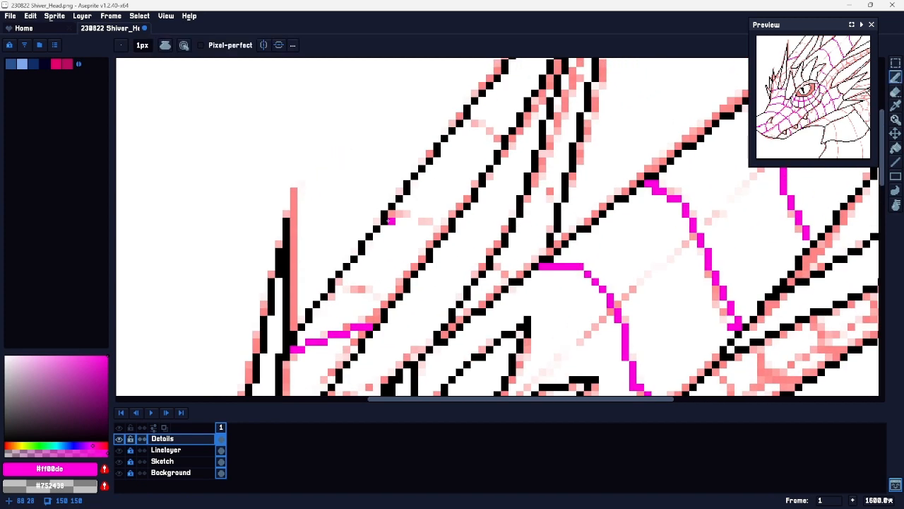
{"action": "left_click", "coordinate": [389, 220]}
{"action": "key", "text": "ctrl+z"}
{"action": "left_click_drag", "start_coordinate": [392, 214], "coordinate": [393, 221]}
{"action": "left_click", "coordinate": [450, 213], "text": "shift"}
{"action": "key", "text": "space"}
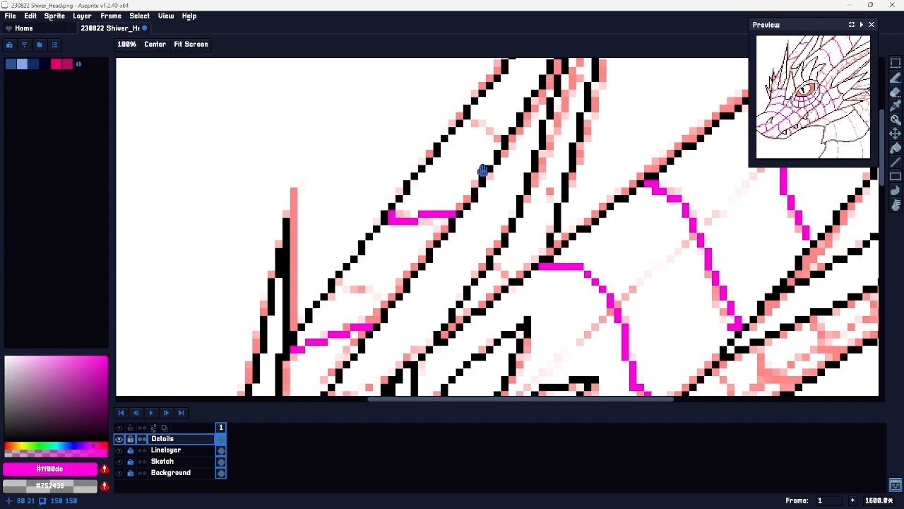
{"action": "left_click_drag", "start_coordinate": [504, 118], "coordinate": [448, 188]}
{"action": "key", "text": "space"}
{"action": "mouse_move", "coordinate": [406, 326]}
{"action": "left_mouse_down"}
{"action": "mouse_move", "coordinate": [405, 262]}
{"action": "mouse_move", "coordinate": [444, 219]}
{"action": "left_mouse_up"}
{"action": "key", "text": "ctrl+z"}
{"action": "key", "text": "ctrl+z"}
{"action": "key", "text": "ctrl+z"}
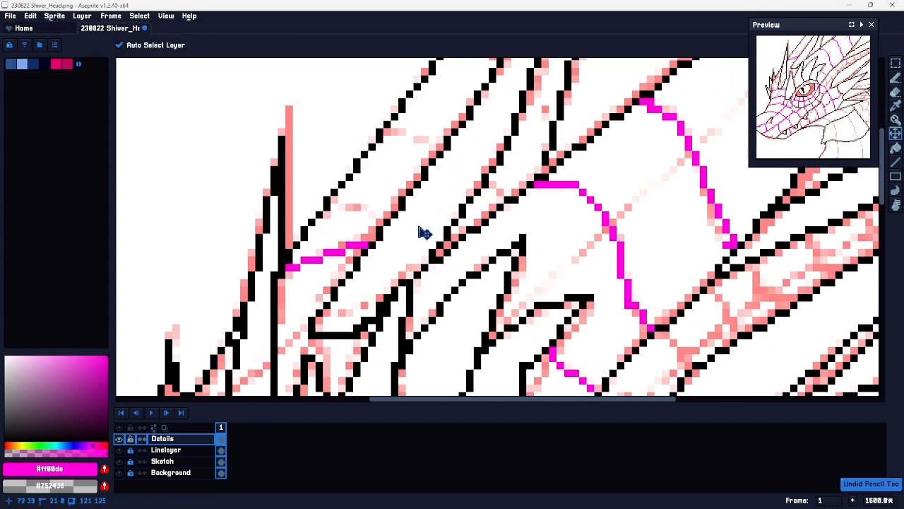
Step: Trace the four cross bands on the slim front horn, each sloping down towards its rear edge, up to the canvas's upper edge
{"action": "left_click_drag", "start_coordinate": [304, 244], "coordinate": [352, 266]}
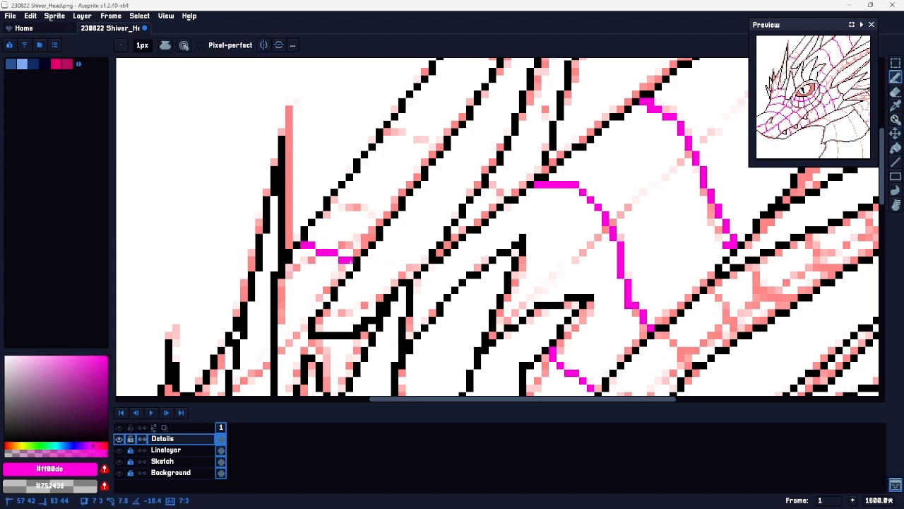
{"action": "key", "text": "space"}
{"action": "left_click_drag", "start_coordinate": [424, 171], "coordinate": [357, 268]}
{"action": "left_click_drag", "start_coordinate": [320, 229], "coordinate": [376, 247]}
{"action": "key", "text": "space"}
{"action": "left_click_drag", "start_coordinate": [432, 147], "coordinate": [351, 245]}
{"action": "key", "text": "space"}
{"action": "left_click_drag", "start_coordinate": [414, 132], "coordinate": [357, 237]}
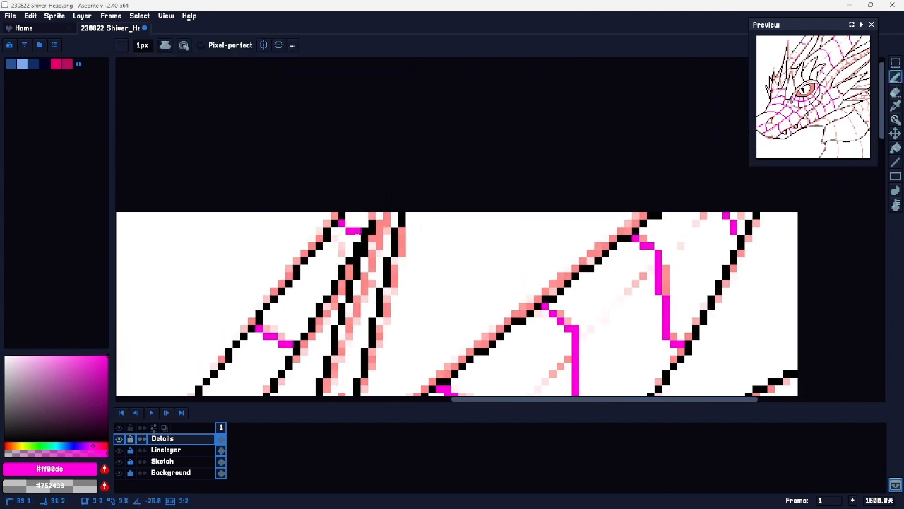
Step: Trace the three short cross lines on the narrow spikes between the slim front horn and the large horn
{"action": "key", "text": "z"}
{"action": "scroll", "coordinate": [381, 204], "scroll_direction": "down", "scroll_amount": 4}
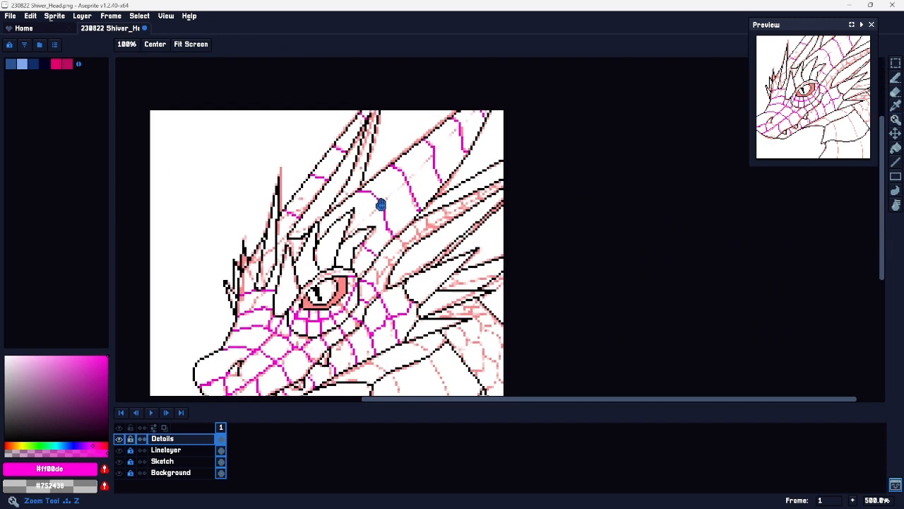
{"action": "left_click_drag", "start_coordinate": [380, 204], "coordinate": [385, 185]}
{"action": "scroll", "coordinate": [361, 316], "scroll_direction": "up", "scroll_amount": 7}
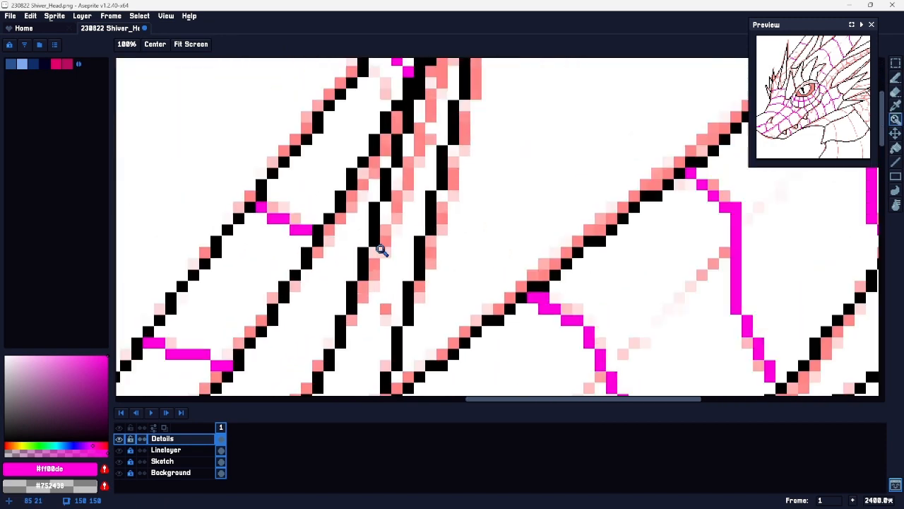
{"action": "key", "text": "b"}
{"action": "left_click_drag", "start_coordinate": [374, 274], "coordinate": [397, 311]}
{"action": "left_click_drag", "start_coordinate": [402, 361], "coordinate": [392, 254]}
{"action": "key", "text": "ctrl+z"}
{"action": "left_click", "coordinate": [366, 169]}
{"action": "left_click", "coordinate": [387, 214], "text": "shift"}
{"action": "left_click_drag", "start_coordinate": [296, 306], "coordinate": [339, 248]}
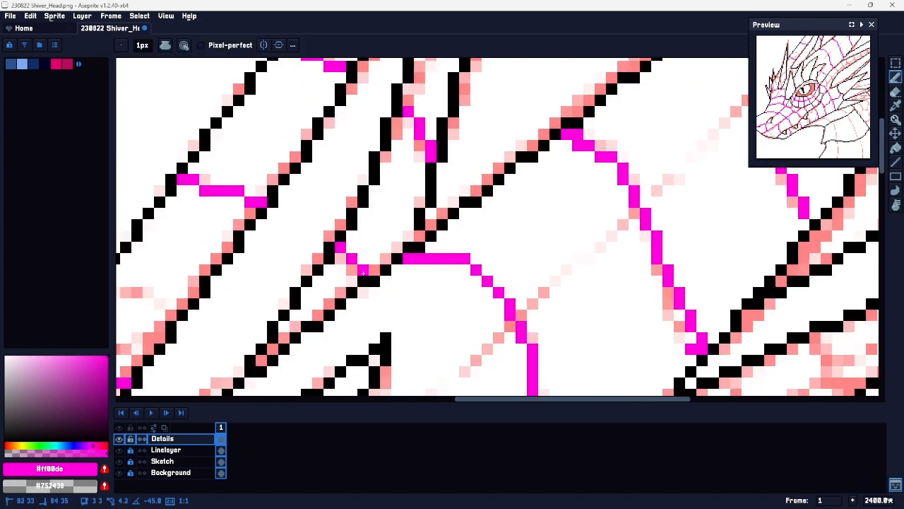
{"action": "left_click_drag", "start_coordinate": [424, 148], "coordinate": [370, 234]}
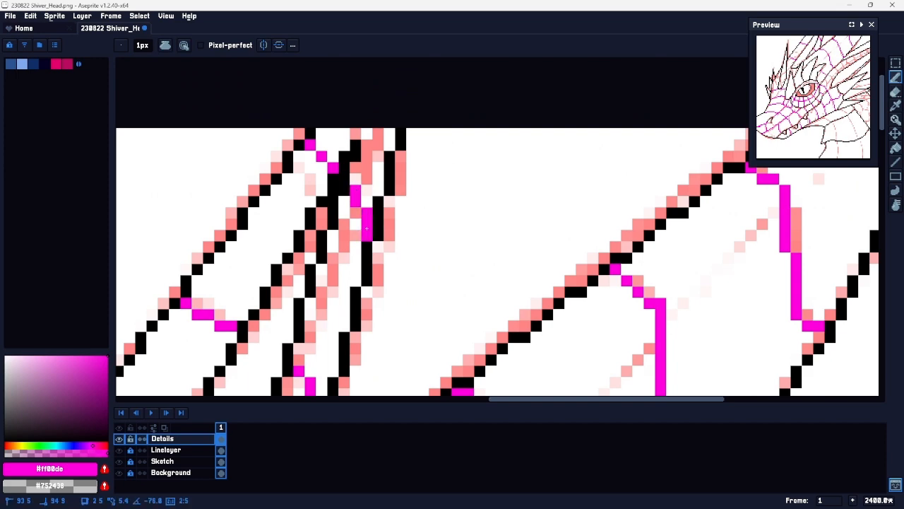
Step: Trace the two short diagonal lines across the jaw band below the cheek scales
{"action": "key", "text": "z"}
{"action": "scroll", "coordinate": [366, 288], "scroll_direction": "down", "scroll_amount": 5}
{"action": "key", "text": "space"}
{"action": "left_click_drag", "start_coordinate": [472, 270], "coordinate": [444, 148]}
{"action": "scroll", "coordinate": [403, 277], "scroll_direction": "up", "scroll_amount": 5}
{"action": "key", "text": "b"}
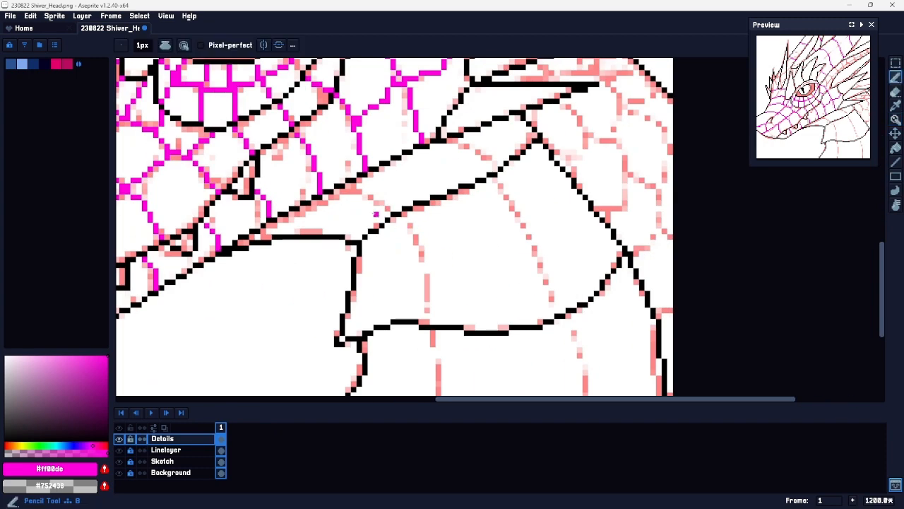
{"action": "key", "text": "ctrl+z"}
{"action": "left_click_drag", "start_coordinate": [347, 186], "coordinate": [388, 209]}
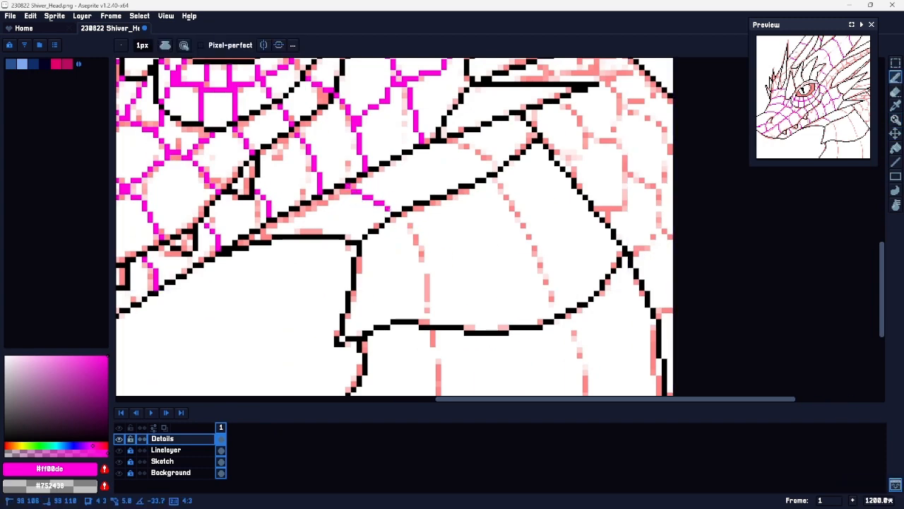
{"action": "left_click_drag", "start_coordinate": [450, 140], "coordinate": [491, 170]}
Step: Trace the front neck line from the jaw band across the frill and down to the canvas's lower edge
{"action": "key", "text": "space"}
{"action": "left_click_drag", "start_coordinate": [501, 236], "coordinate": [462, 199]}
{"action": "left_click_drag", "start_coordinate": [366, 178], "coordinate": [388, 287]}
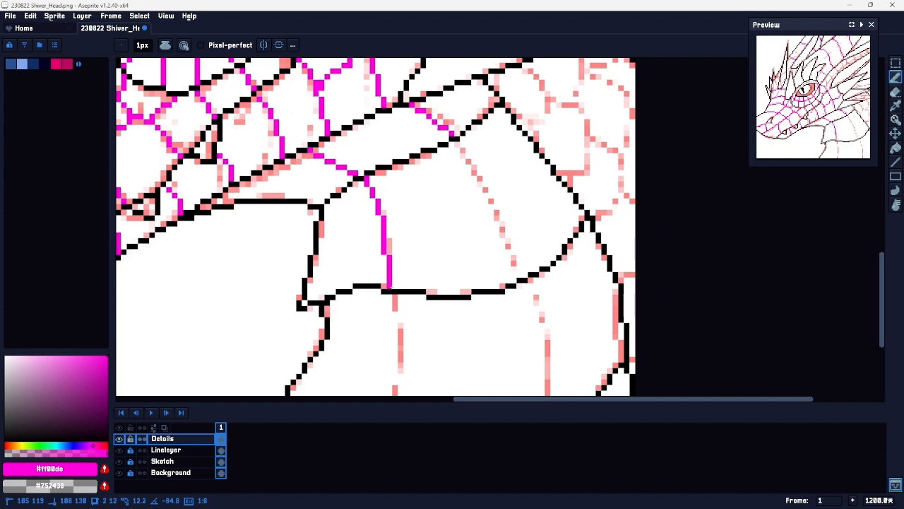
{"action": "key", "text": "space"}
{"action": "left_click_drag", "start_coordinate": [418, 315], "coordinate": [397, 250]}
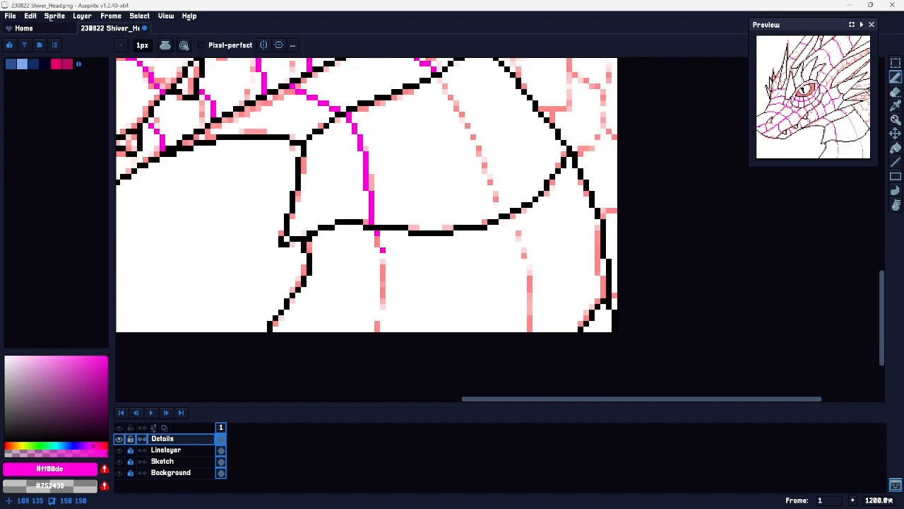
{"action": "left_click", "coordinate": [382, 278], "text": "shift"}
{"action": "left_click", "coordinate": [377, 333], "text": "shift"}
Step: Trace the second neck line from the jaw band across the frill towards the canvas's lower edge
{"action": "key", "text": "space"}
{"action": "left_click_drag", "start_coordinate": [454, 246], "coordinate": [397, 313]}
{"action": "mouse_move", "coordinate": [426, 242]}
{"action": "left_mouse_down"}
{"action": "mouse_move", "coordinate": [448, 299]}
{"action": "mouse_move", "coordinate": [461, 306]}
{"action": "mouse_move", "coordinate": [472, 357]}
{"action": "left_mouse_up"}
{"action": "key", "text": "space"}
{"action": "left_click_drag", "start_coordinate": [512, 351], "coordinate": [496, 270]}
{"action": "mouse_move", "coordinate": [458, 312]}
{"action": "left_mouse_down"}
{"action": "mouse_move", "coordinate": [459, 346]}
{"action": "mouse_move", "coordinate": [418, 504]}
{"action": "left_mouse_up"}
Step: Trace the outlines of the first two neck scales behind the frill's rear edge
{"action": "key", "text": "space"}
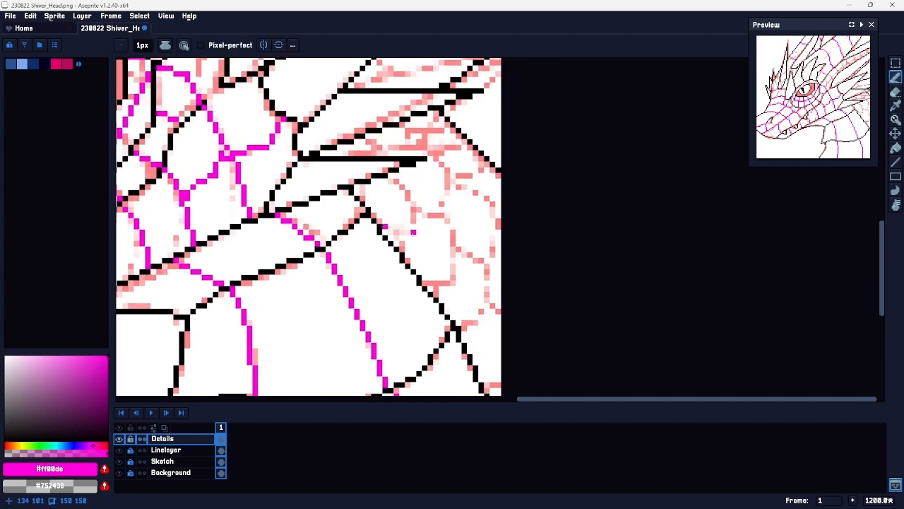
{"action": "left_click_drag", "start_coordinate": [408, 232], "coordinate": [401, 182]}
{"action": "left_click", "coordinate": [391, 175], "text": "shift"}
{"action": "left_click_drag", "start_coordinate": [445, 269], "coordinate": [441, 224]}
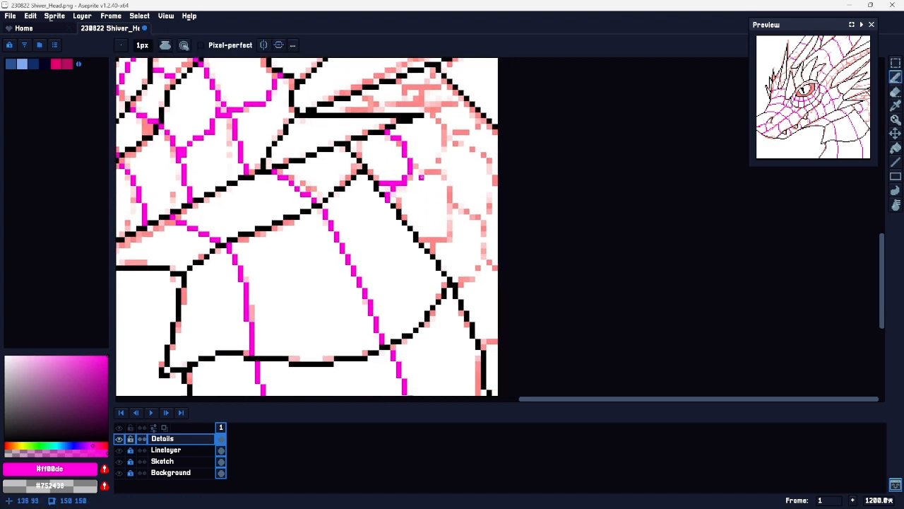
{"action": "left_click_drag", "start_coordinate": [415, 171], "coordinate": [445, 177]}
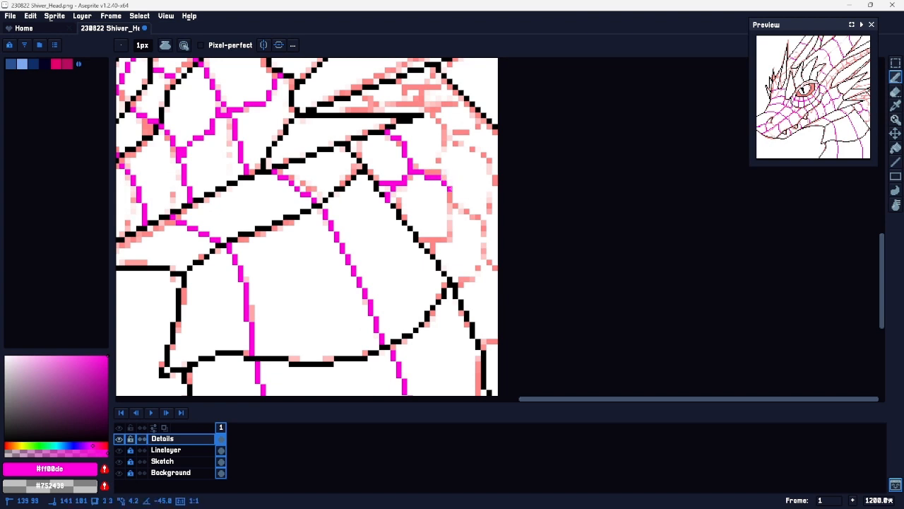
{"action": "mouse_move", "coordinate": [455, 209]}
{"action": "left_mouse_down"}
{"action": "mouse_move", "coordinate": [450, 235]}
{"action": "mouse_move", "coordinate": [443, 211]}
{"action": "left_mouse_up"}
{"action": "left_click", "coordinate": [421, 233], "text": "shift"}
Step: Trace the outline of the third neck scale, running along the canvas's right edge
{"action": "left_click", "coordinate": [455, 171]}
{"action": "left_click", "coordinate": [483, 181], "text": "shift"}
{"action": "left_click", "coordinate": [495, 204], "text": "shift"}
{"action": "left_click", "coordinate": [490, 238], "text": "shift"}
{"action": "left_click", "coordinate": [495, 227], "text": "shift"}
Step: Trace the neck scale above the first two and the boxy scale tucked between the lower rear spikes
{"action": "mouse_move", "coordinate": [498, 274]}
{"action": "left_mouse_down"}
{"action": "mouse_move", "coordinate": [466, 204]}
{"action": "mouse_move", "coordinate": [490, 313]}
{"action": "left_mouse_up"}
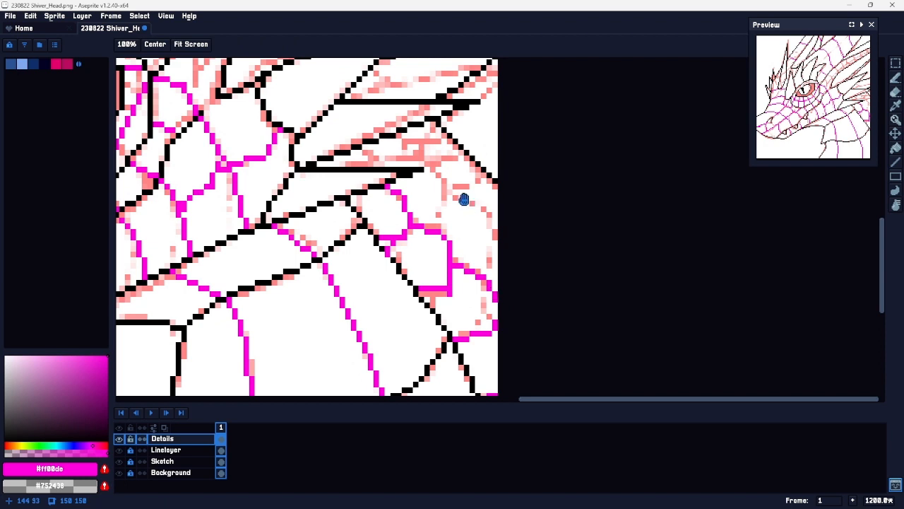
{"action": "left_click", "coordinate": [438, 221]}
{"action": "left_click", "coordinate": [448, 191], "text": "shift"}
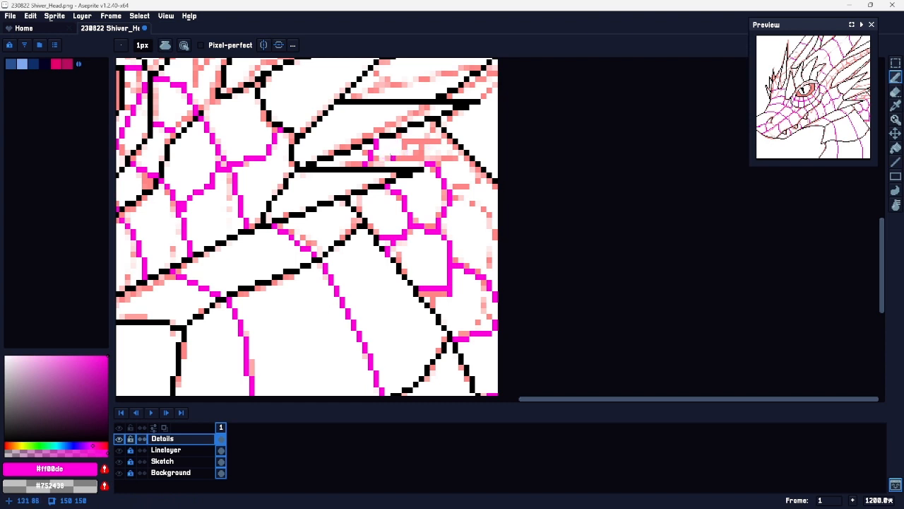
{"action": "key", "text": "ctrl+z"}
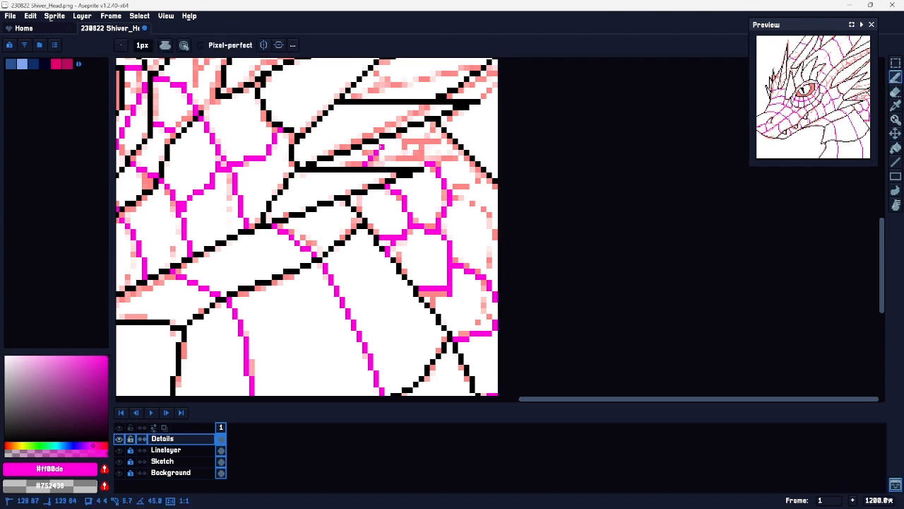
{"action": "left_click_drag", "start_coordinate": [382, 141], "coordinate": [383, 141]}
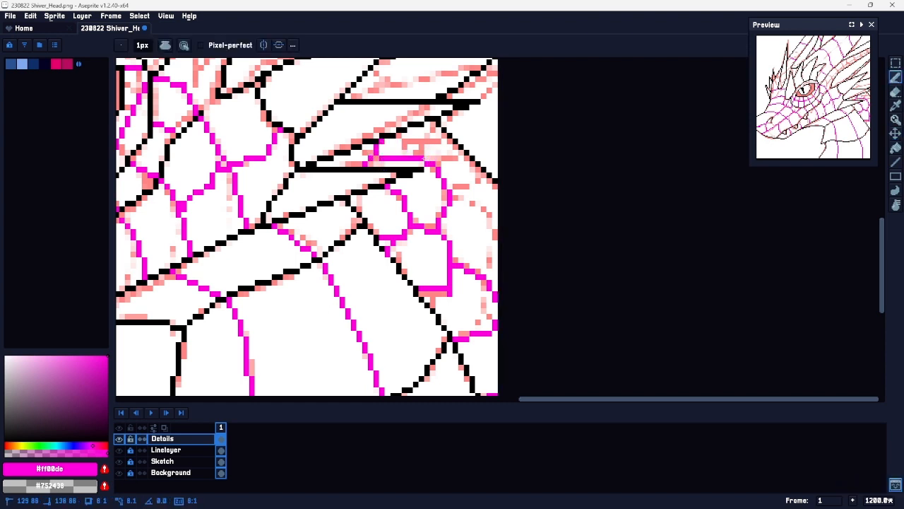
{"action": "left_click_drag", "start_coordinate": [427, 157], "coordinate": [418, 130]}
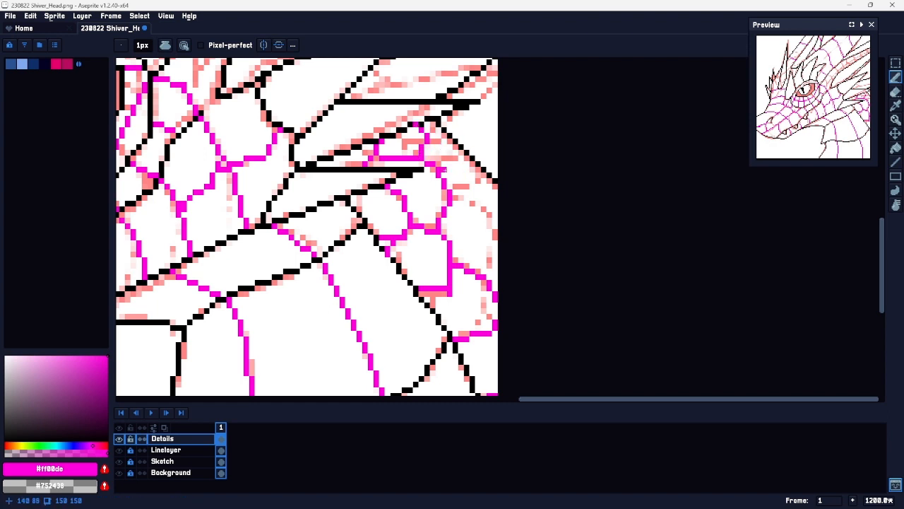
Step: Trace the remaining upper neck scale lines between the boxy scale and the canvas's right edge
{"action": "left_click_drag", "start_coordinate": [449, 169], "coordinate": [468, 157]}
{"action": "key", "text": "ctrl+z"}
{"action": "left_click", "coordinate": [432, 163]}
{"action": "left_click", "coordinate": [449, 163], "text": "shift"}
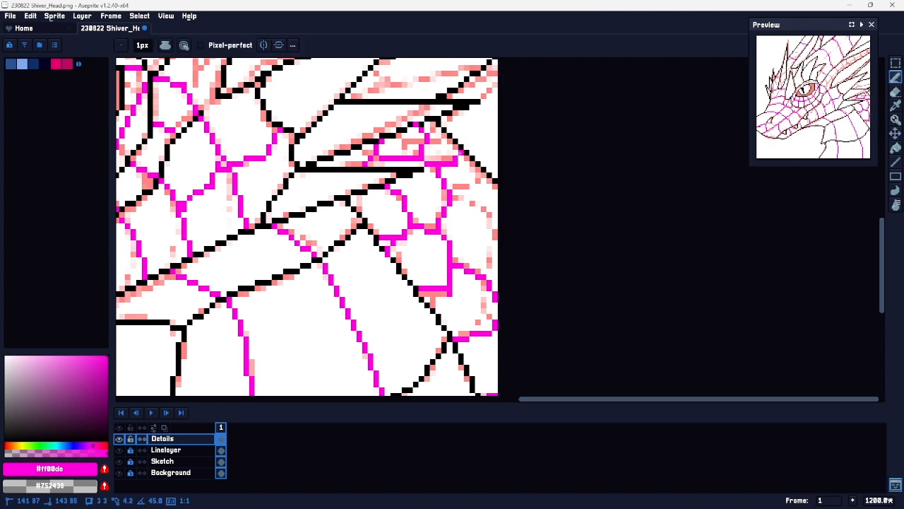
{"action": "left_click_drag", "start_coordinate": [457, 197], "coordinate": [486, 209]}
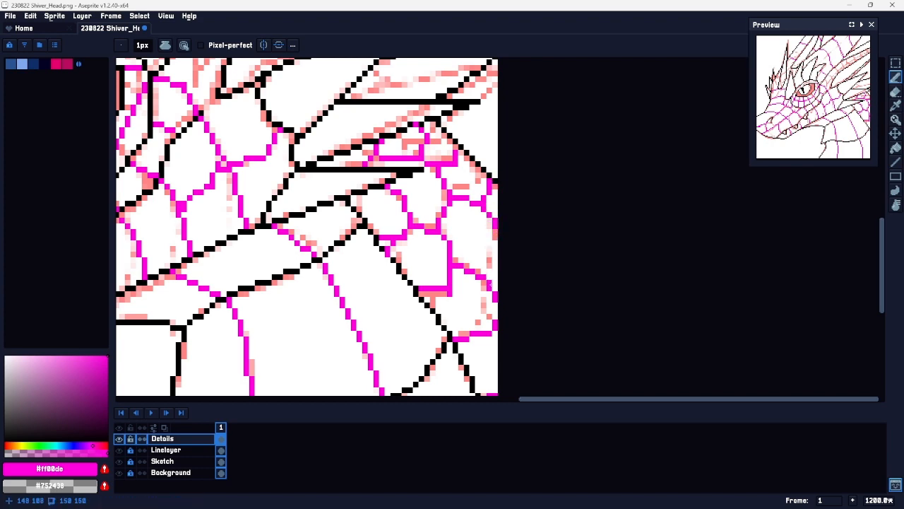
Step: Mark the small scale line beside the neck outline with a magenta pixel at the canvas's right edge, just above the lower corner
{"action": "key", "text": "z"}
{"action": "scroll", "coordinate": [525, 268], "scroll_direction": "down", "scroll_amount": 4}
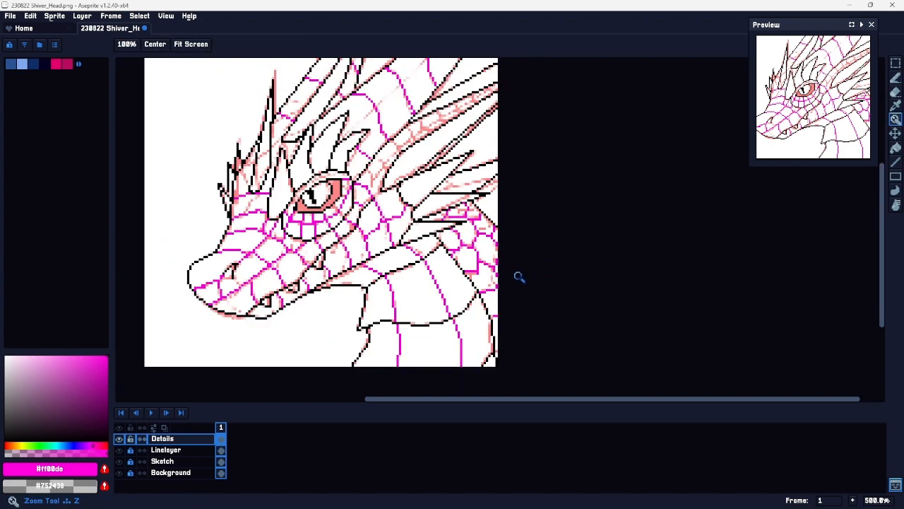
{"action": "scroll", "coordinate": [519, 276], "scroll_direction": "up", "scroll_amount": 4}
{"action": "key", "text": "b"}
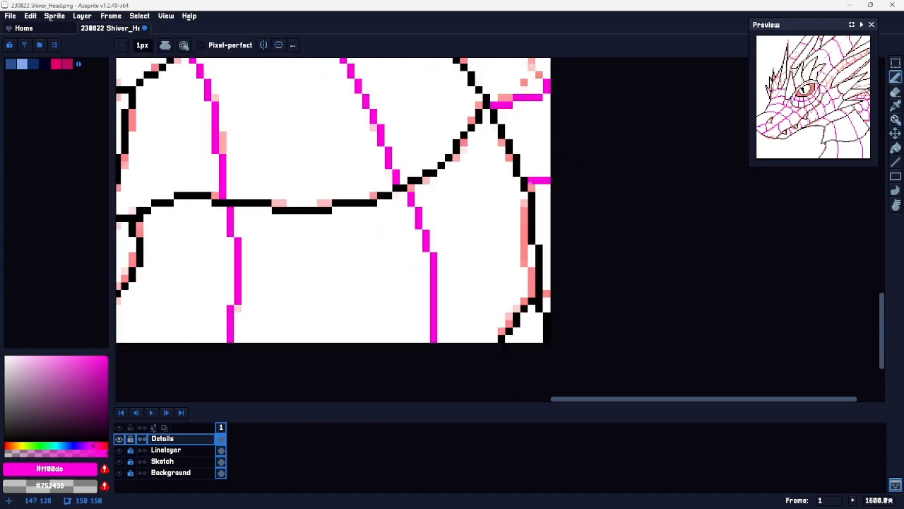
{"action": "key", "text": "space"}
{"action": "key", "text": "z"}
{"action": "scroll", "coordinate": [548, 242], "scroll_direction": "down", "scroll_amount": 4}
{"action": "key", "text": "space"}
{"action": "left_click_drag", "start_coordinate": [563, 176], "coordinate": [529, 359]}
{"action": "left_click_drag", "start_coordinate": [526, 202], "coordinate": [509, 22]}
{"action": "key", "text": "z"}
{"action": "scroll", "coordinate": [508, 282], "scroll_direction": "up", "scroll_amount": 5}
{"action": "key", "text": "b"}
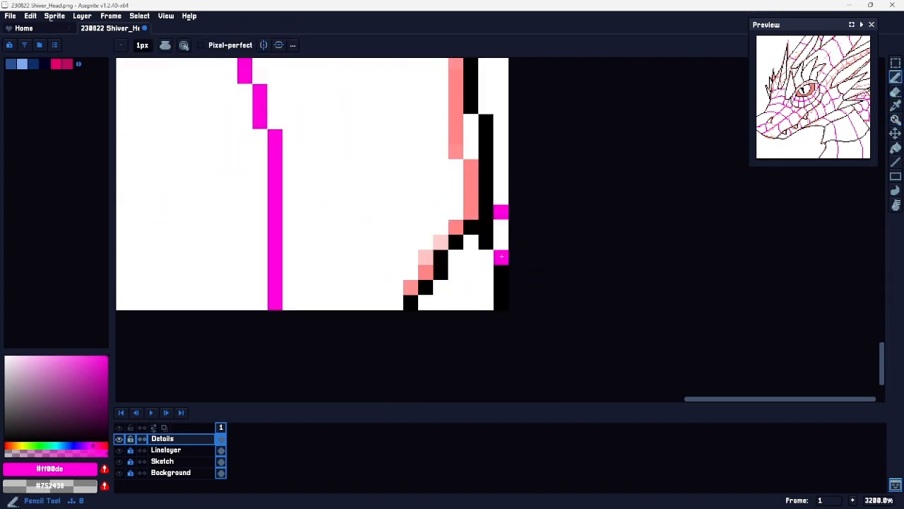
Step: Unlock Linelayer and erase its short black outline fragment in the canvas's lower-right corner
{"action": "left_click", "coordinate": [130, 450]}
{"action": "key", "text": "alt"}
{"action": "key", "text": "e"}
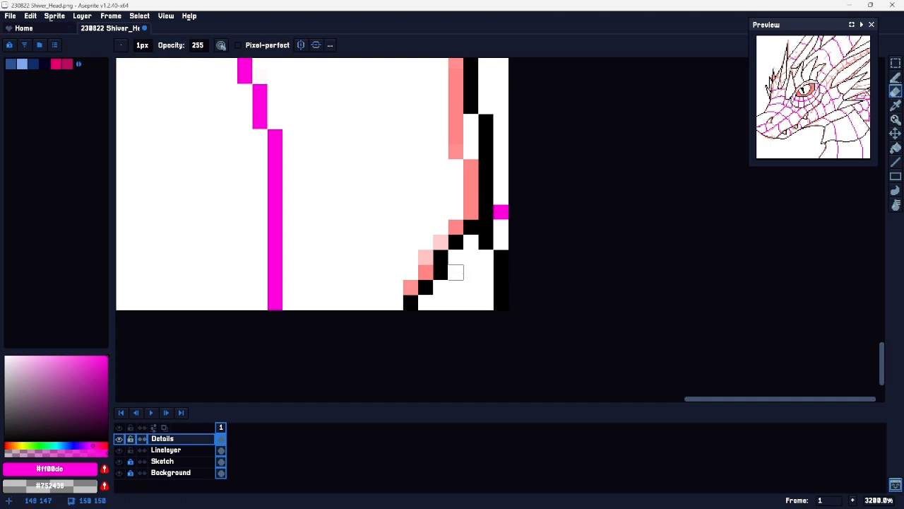
{"action": "left_click", "coordinate": [176, 450]}
{"action": "left_click_drag", "start_coordinate": [501, 259], "coordinate": [501, 302]}
Step: Sample the black outline colour and extend the rear neck outline straight down to the canvas's lower edge on Linelayer
{"action": "key", "text": "b"}
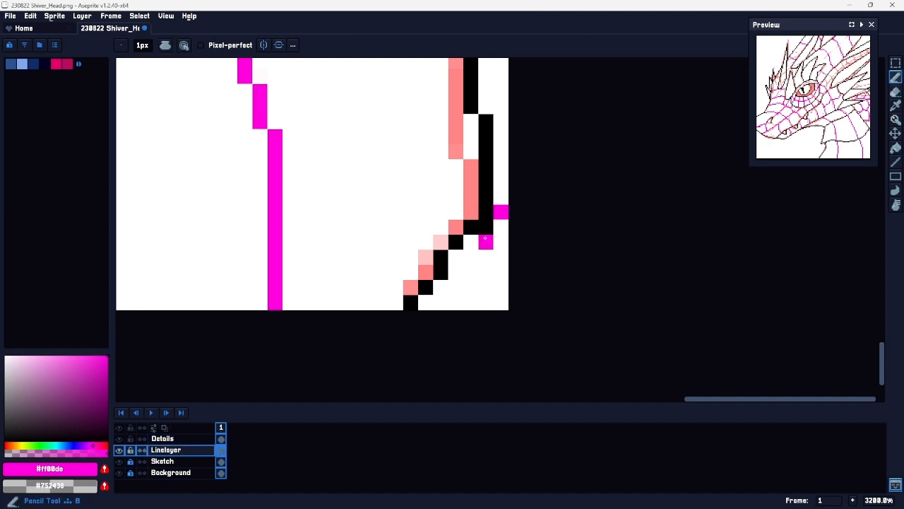
{"action": "left_click", "coordinate": [485, 227], "text": "alt"}
{"action": "left_click_drag", "start_coordinate": [485, 245], "coordinate": [483, 309]}
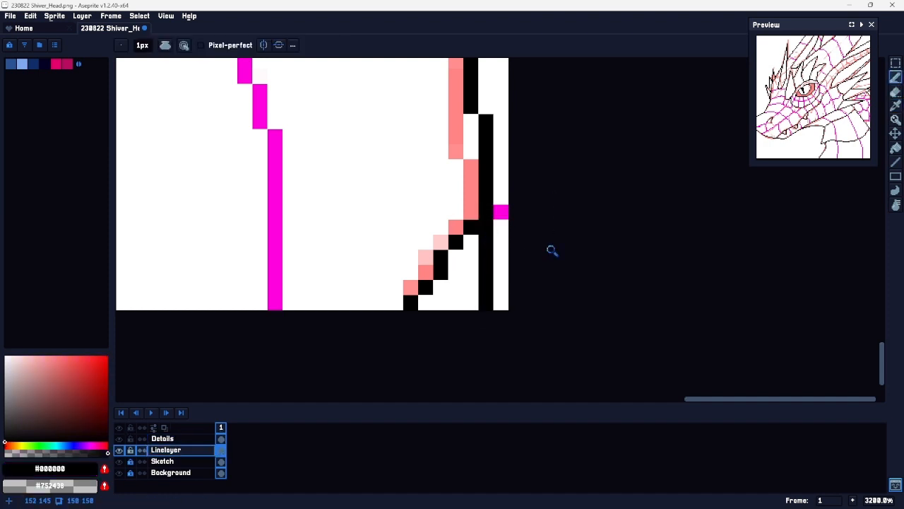
Step: Make Details the active layer again and lock Linelayer
{"action": "left_click_drag", "start_coordinate": [552, 250], "coordinate": [509, 266]}
{"action": "mouse_move", "coordinate": [531, 186]}
{"action": "left_mouse_down"}
{"action": "mouse_move", "coordinate": [454, 297]}
{"action": "mouse_move", "coordinate": [515, 232]}
{"action": "mouse_move", "coordinate": [516, 315]}
{"action": "mouse_move", "coordinate": [515, 228]}
{"action": "left_mouse_up"}
{"action": "left_click", "coordinate": [167, 439]}
{"action": "left_click", "coordinate": [131, 450]}
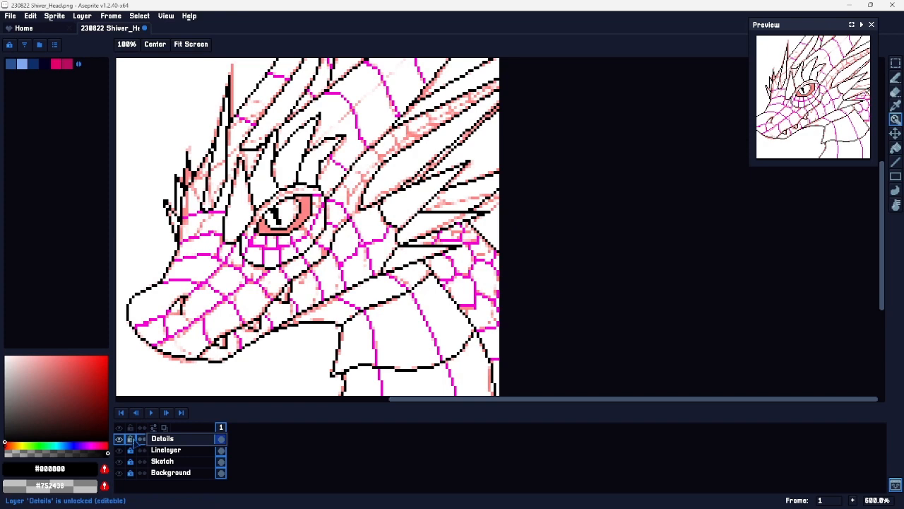
Step: Make Linelayer the active layer and unlock it for editing
{"action": "left_click_drag", "start_coordinate": [447, 240], "coordinate": [480, 218]}
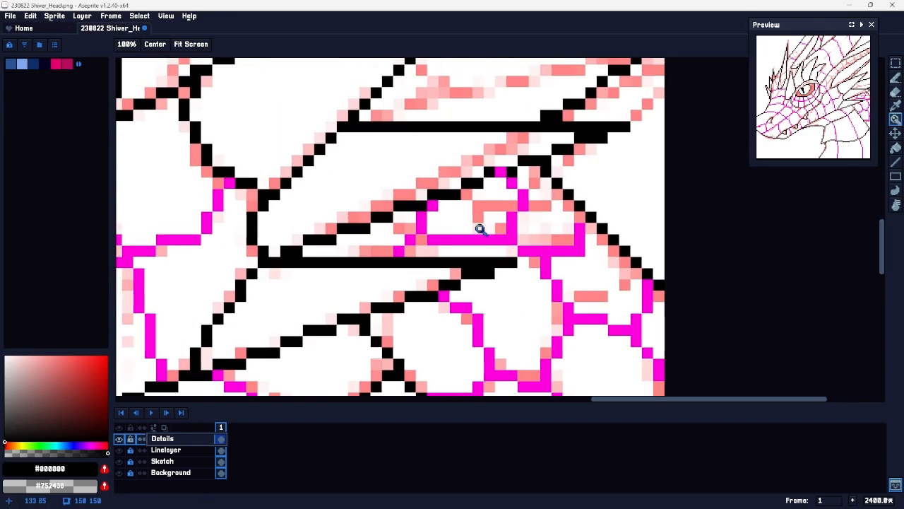
{"action": "left_click", "coordinate": [450, 239], "text": "alt"}
{"action": "left_click_drag", "start_coordinate": [527, 151], "coordinate": [452, 292]}
{"action": "key", "text": "b"}
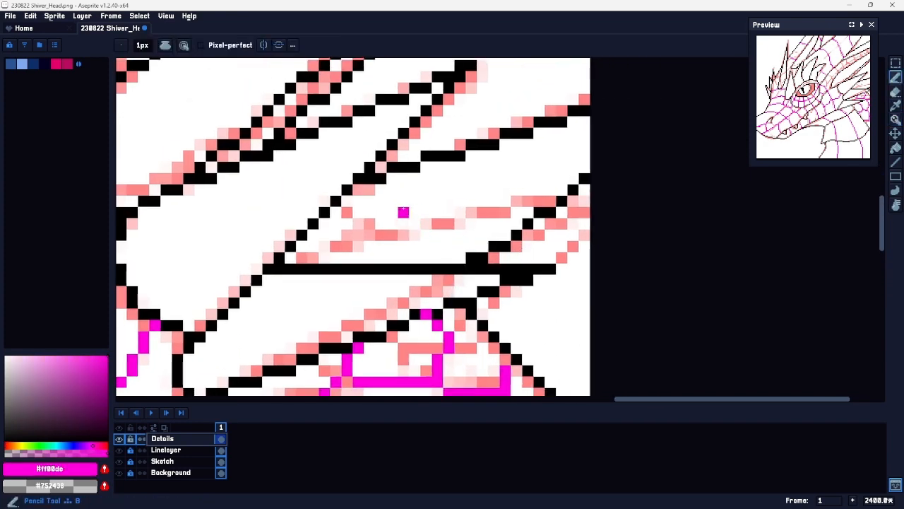
{"action": "left_click", "coordinate": [177, 451]}
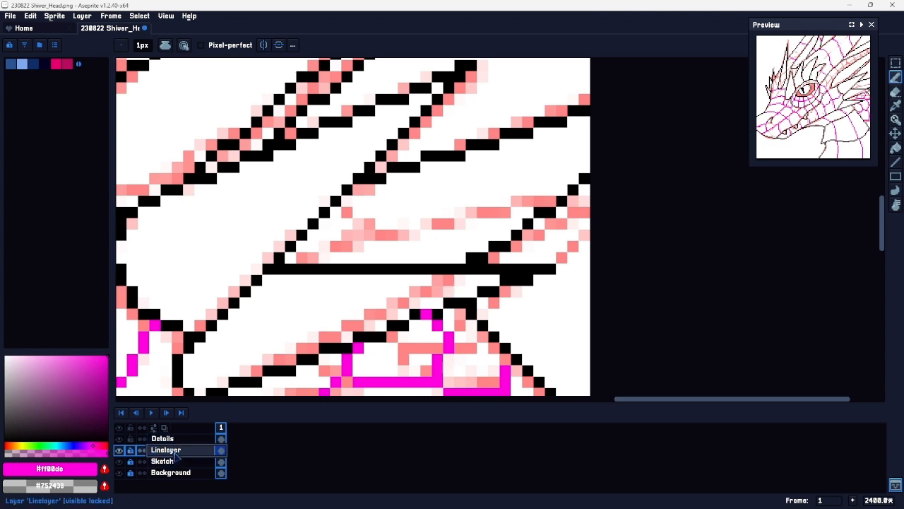
{"action": "left_click", "coordinate": [130, 450]}
Step: Sample the black outline colour and draw a diagonal line closing off the base of the rear spike, down to its horizontal lower edge
{"action": "left_click", "coordinate": [402, 246], "text": "alt"}
{"action": "key", "text": "b"}
{"action": "left_click", "coordinate": [426, 257]}
{"action": "left_click", "coordinate": [336, 207], "text": "shift"}
{"action": "key", "text": "z"}
{"action": "mouse_move", "coordinate": [471, 290]}
{"action": "left_mouse_down"}
{"action": "mouse_move", "coordinate": [448, 289]}
{"action": "mouse_move", "coordinate": [470, 286]}
{"action": "left_mouse_up"}
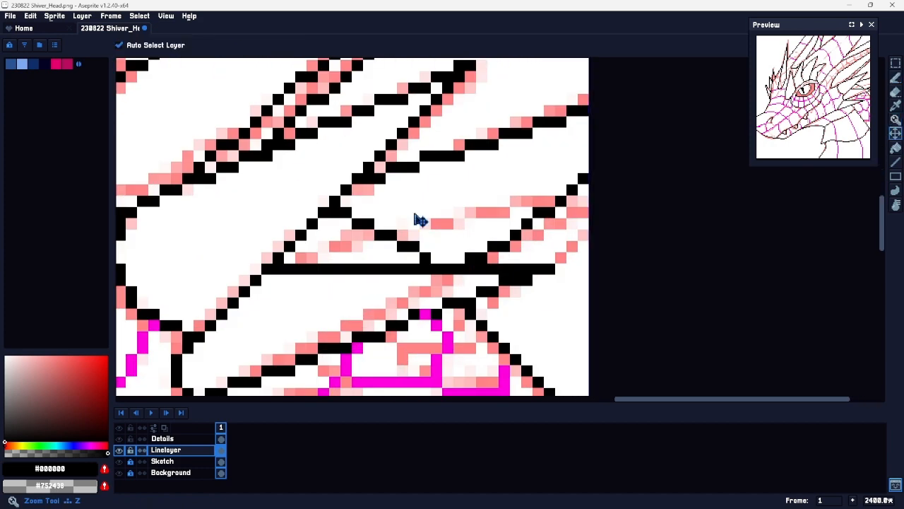
{"action": "key", "text": "ctrl+z"}
{"action": "key", "text": "b"}
{"action": "left_click_drag", "start_coordinate": [412, 260], "coordinate": [339, 210]}
{"action": "left_click_drag", "start_coordinate": [498, 268], "coordinate": [515, 270]}
{"action": "key", "text": "ctrl+z"}
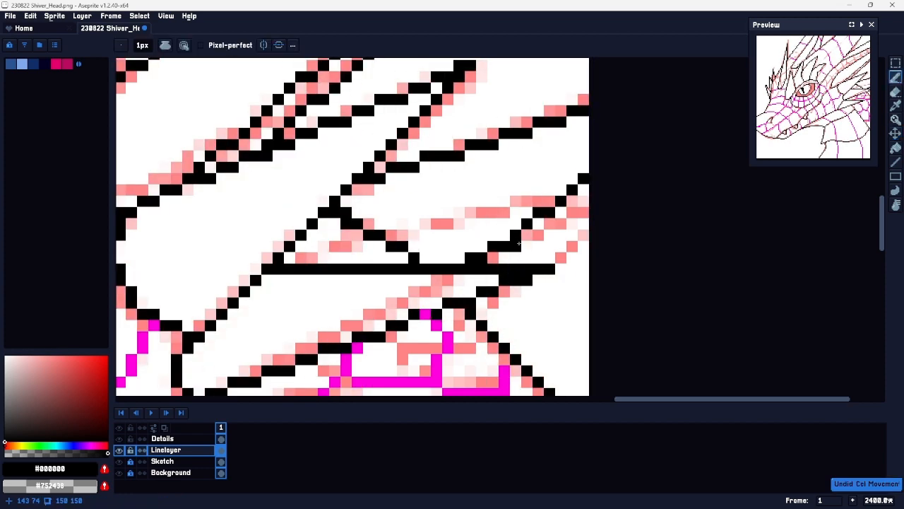
Step: On Details, draw a magenta centre line along the long rear horn from its base to the canvas's right edge
{"action": "left_click", "coordinate": [447, 339], "text": "alt"}
{"action": "left_click", "coordinate": [180, 435]}
{"action": "key", "text": "z"}
{"action": "left_click_drag", "start_coordinate": [452, 250], "coordinate": [396, 241]}
{"action": "left_click_drag", "start_coordinate": [397, 189], "coordinate": [395, 245]}
{"action": "left_click_drag", "start_coordinate": [370, 287], "coordinate": [406, 264]}
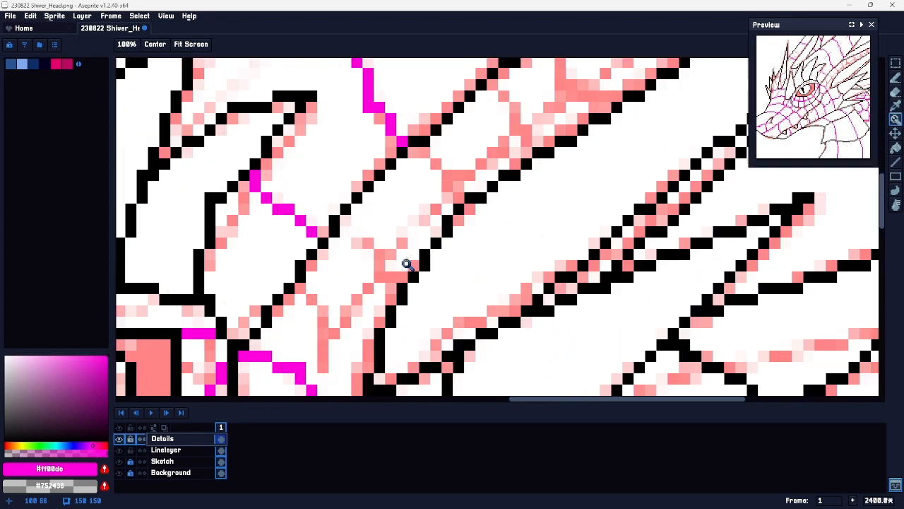
{"action": "scroll", "coordinate": [406, 263], "scroll_direction": "down", "scroll_amount": 1}
{"action": "key", "text": "b"}
{"action": "mouse_move", "coordinate": [338, 345]}
{"action": "left_mouse_down"}
{"action": "mouse_move", "coordinate": [414, 226]}
{"action": "mouse_move", "coordinate": [465, 173]}
{"action": "mouse_move", "coordinate": [507, 151]}
{"action": "left_mouse_up"}
{"action": "key", "text": "ctrl+z"}
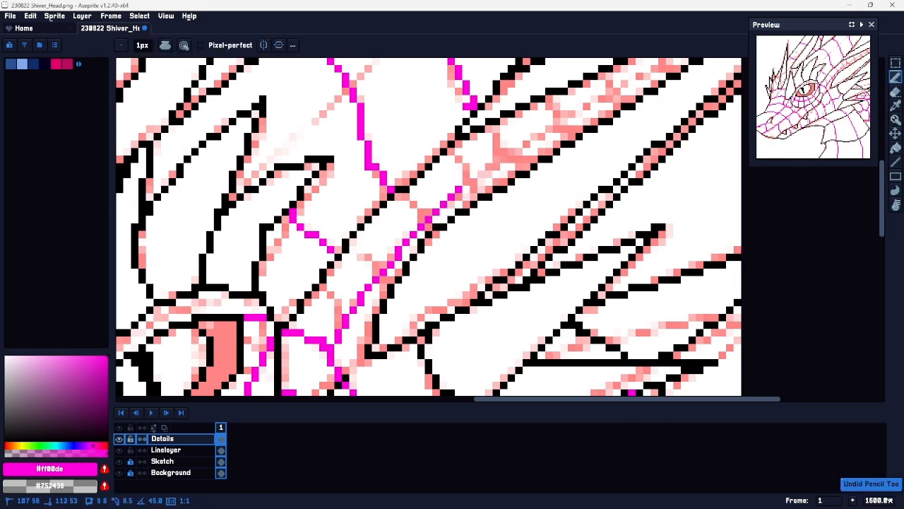
{"action": "left_click", "coordinate": [474, 175], "text": "shift"}
{"action": "left_click", "coordinate": [564, 122], "text": "shift"}
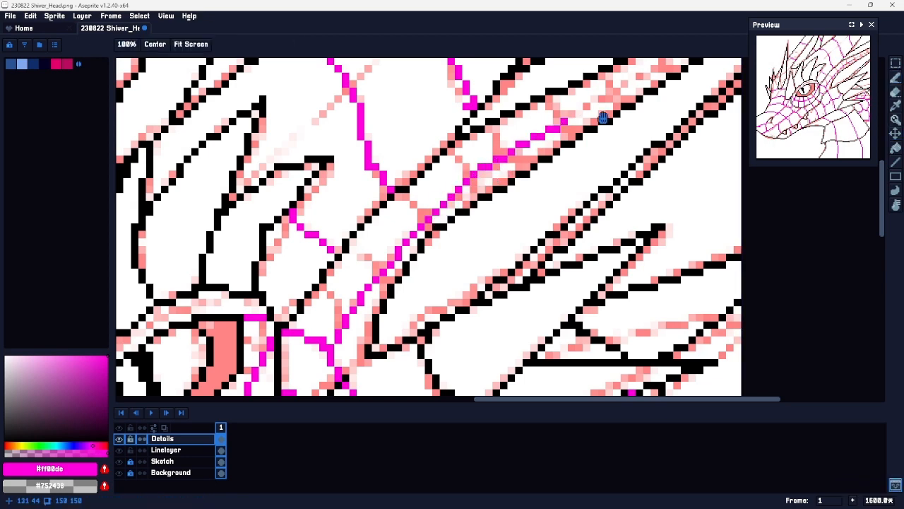
{"action": "left_click_drag", "start_coordinate": [596, 119], "coordinate": [422, 235]}
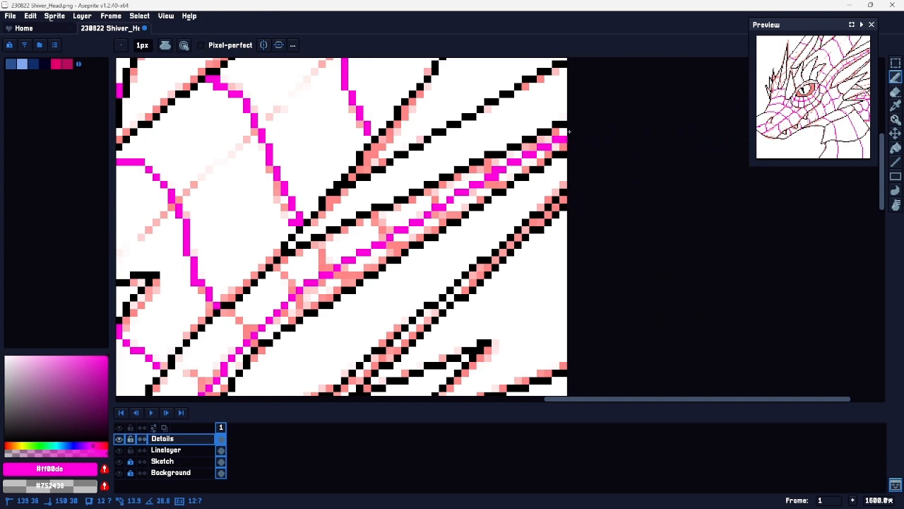
Step: Add short magenta scale divisions between the horn's centre line and its lower edge, following the sketch
{"action": "left_click_drag", "start_coordinate": [326, 305], "coordinate": [457, 178]}
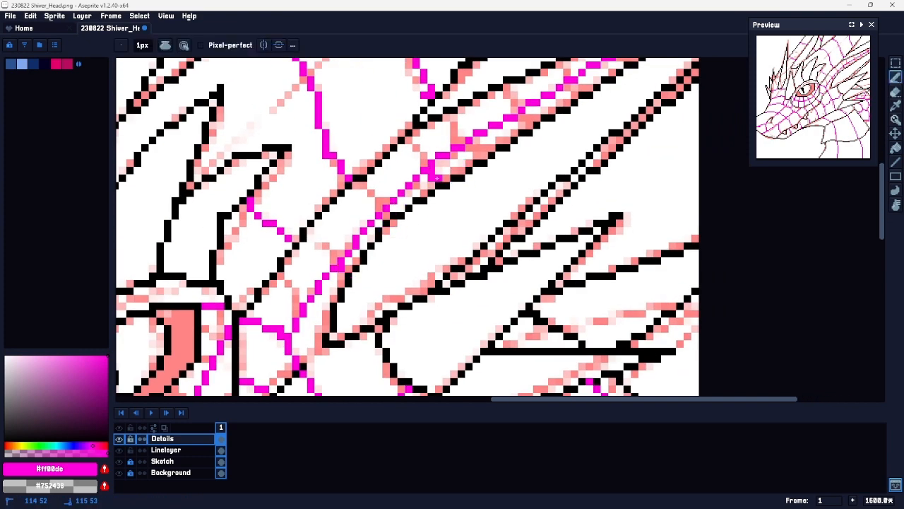
{"action": "key", "text": "ctrl+z"}
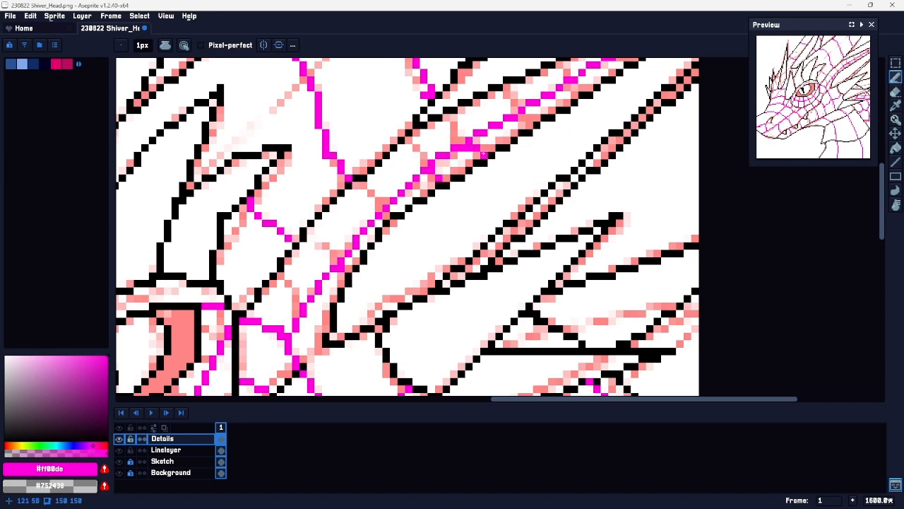
{"action": "left_click_drag", "start_coordinate": [484, 151], "coordinate": [426, 194]}
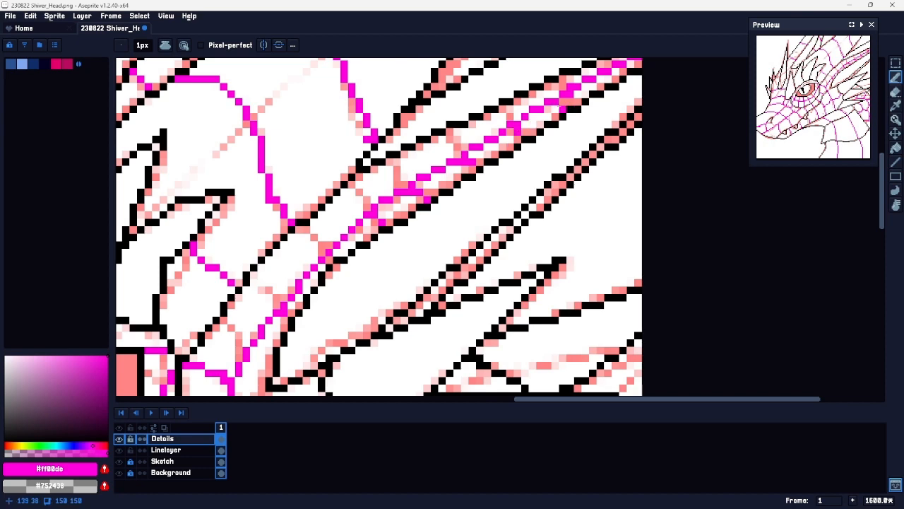
{"action": "left_click_drag", "start_coordinate": [601, 92], "coordinate": [534, 149]}
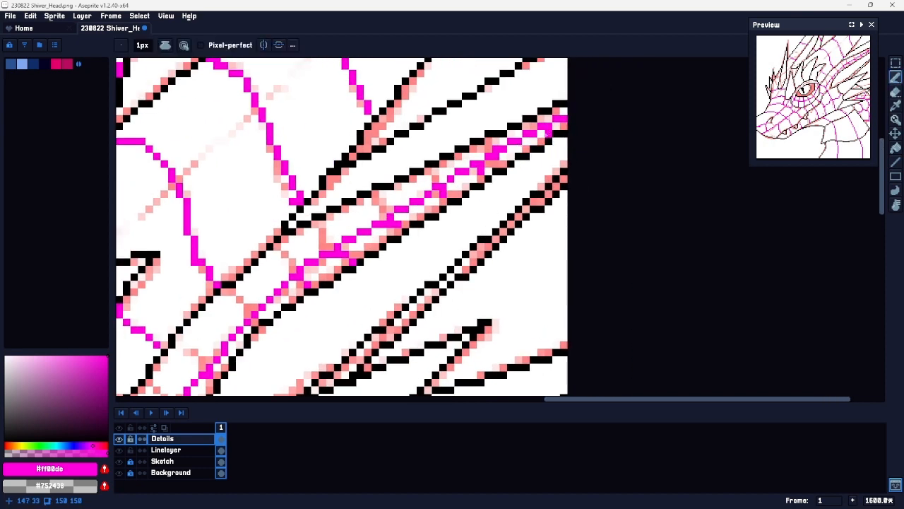
Step: Trace the two magenta scale divisions nearest the horn's base, between its upper outline and the centre line
{"action": "left_click_drag", "start_coordinate": [248, 351], "coordinate": [363, 234]}
{"action": "left_click", "coordinate": [291, 228]}
{"action": "left_click_drag", "start_coordinate": [302, 235], "coordinate": [309, 236]}
{"action": "left_click_drag", "start_coordinate": [317, 243], "coordinate": [316, 248]}
{"action": "left_click_drag", "start_coordinate": [270, 273], "coordinate": [286, 288]}
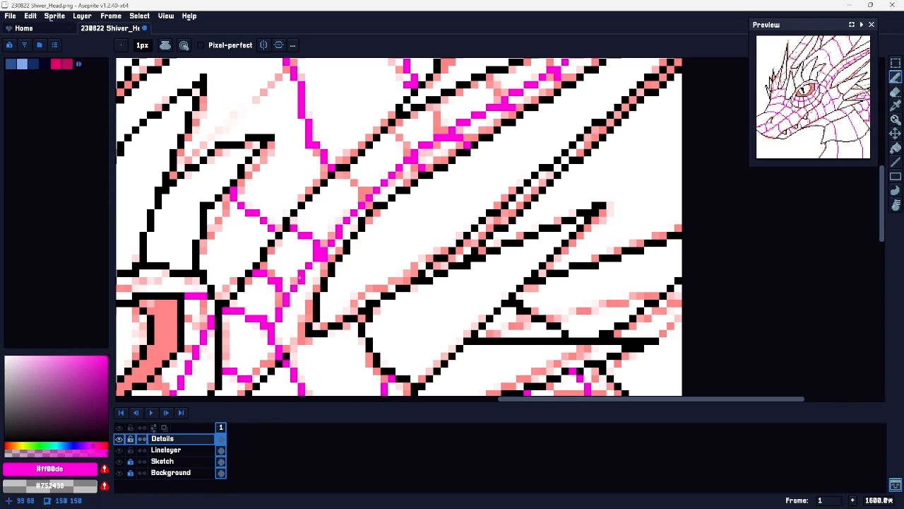
Step: Continue the magenta divisions between the horn's upper outline and centre line along its length to the canvas edge
{"action": "mouse_move", "coordinate": [341, 173]}
{"action": "left_mouse_down"}
{"action": "mouse_move", "coordinate": [361, 191]}
{"action": "mouse_move", "coordinate": [402, 181]}
{"action": "mouse_move", "coordinate": [355, 244]}
{"action": "left_mouse_up"}
{"action": "key", "text": "space"}
{"action": "left_click_drag", "start_coordinate": [352, 201], "coordinate": [361, 211]}
{"action": "key", "text": "space"}
{"action": "mouse_move", "coordinate": [428, 173]}
{"action": "left_mouse_down"}
{"action": "mouse_move", "coordinate": [375, 222]}
{"action": "mouse_move", "coordinate": [344, 236]}
{"action": "mouse_move", "coordinate": [351, 243]}
{"action": "left_mouse_up"}
{"action": "left_click", "coordinate": [390, 191]}
{"action": "left_click", "coordinate": [404, 205], "text": "shift"}
{"action": "left_click", "coordinate": [442, 168]}
{"action": "left_click", "coordinate": [448, 175]}
{"action": "key", "text": "space"}
{"action": "left_click_drag", "start_coordinate": [507, 121], "coordinate": [495, 142]}
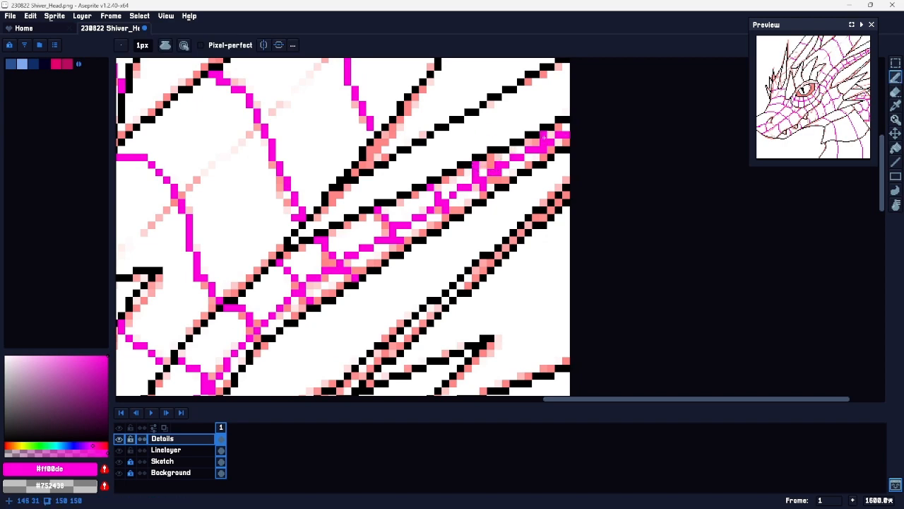
Step: Examine the traced details across the muzzle, eye, horns and neck for missing lines
{"action": "key", "text": "z"}
{"action": "scroll", "coordinate": [518, 158], "scroll_direction": "down", "scroll_amount": 4}
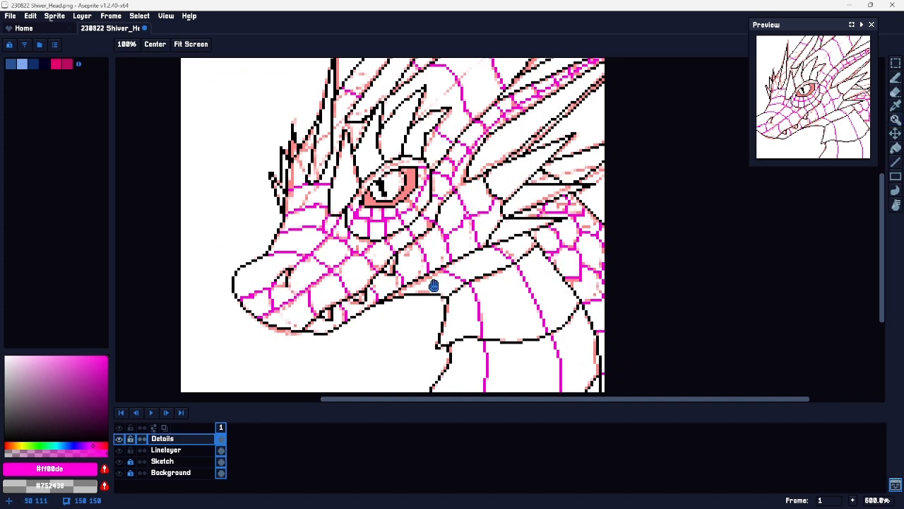
{"action": "left_click_drag", "start_coordinate": [444, 279], "coordinate": [520, 242]}
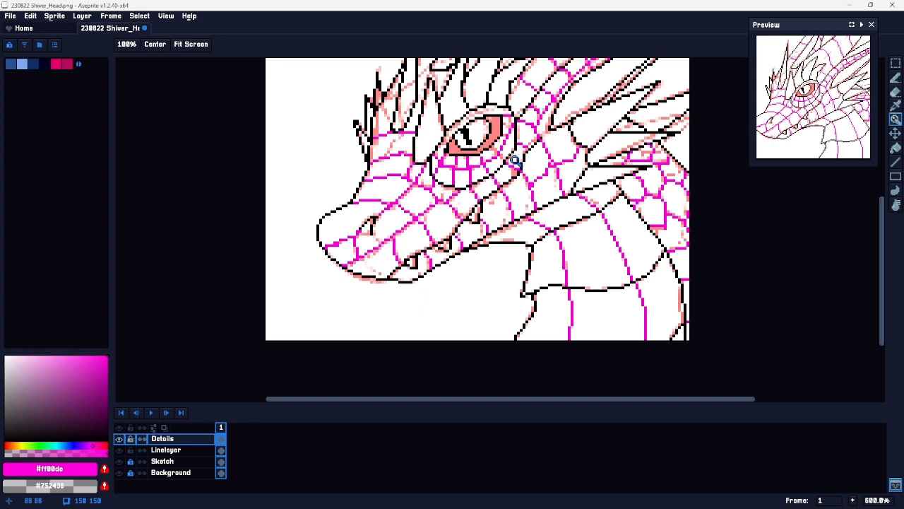
{"action": "left_click", "coordinate": [438, 277]}
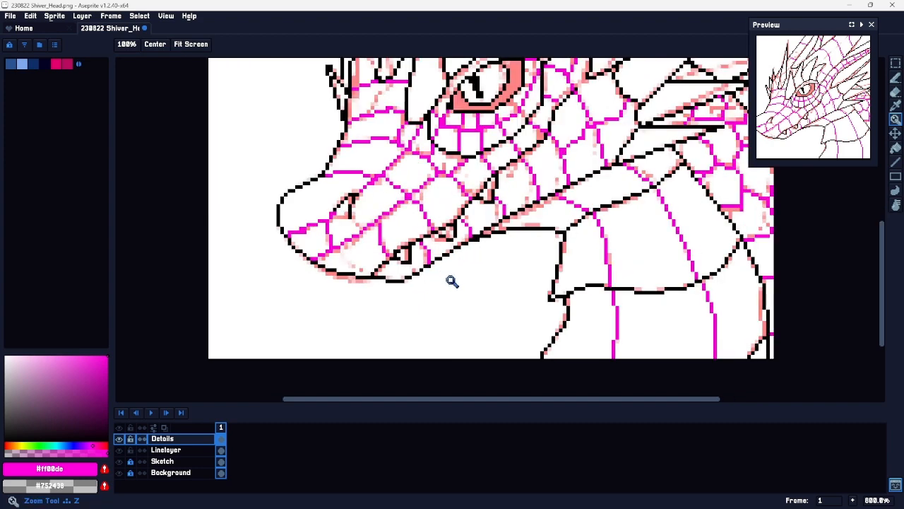
{"action": "left_click_drag", "start_coordinate": [426, 199], "coordinate": [428, 313]}
{"action": "left_click_drag", "start_coordinate": [516, 210], "coordinate": [418, 315]}
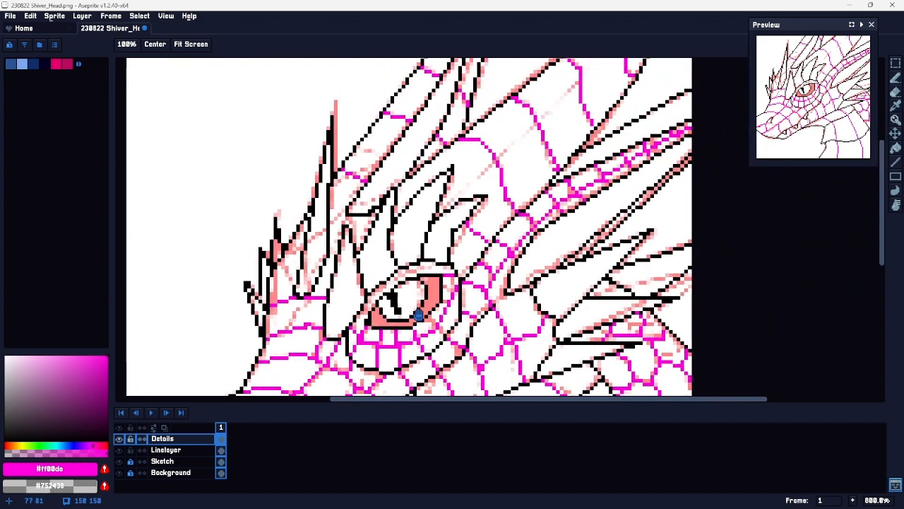
{"action": "left_click_drag", "start_coordinate": [568, 305], "coordinate": [466, 234]}
Step: Mark the small sketched detail inside the triangular base of the rear spike with a few magenta pixels
{"action": "mouse_move", "coordinate": [586, 292]}
{"action": "left_mouse_down"}
{"action": "mouse_move", "coordinate": [544, 273]}
{"action": "mouse_move", "coordinate": [530, 165]}
{"action": "mouse_move", "coordinate": [578, 262]}
{"action": "mouse_move", "coordinate": [579, 226]}
{"action": "mouse_move", "coordinate": [575, 310]}
{"action": "left_mouse_up"}
{"action": "left_click_drag", "start_coordinate": [484, 165], "coordinate": [496, 143]}
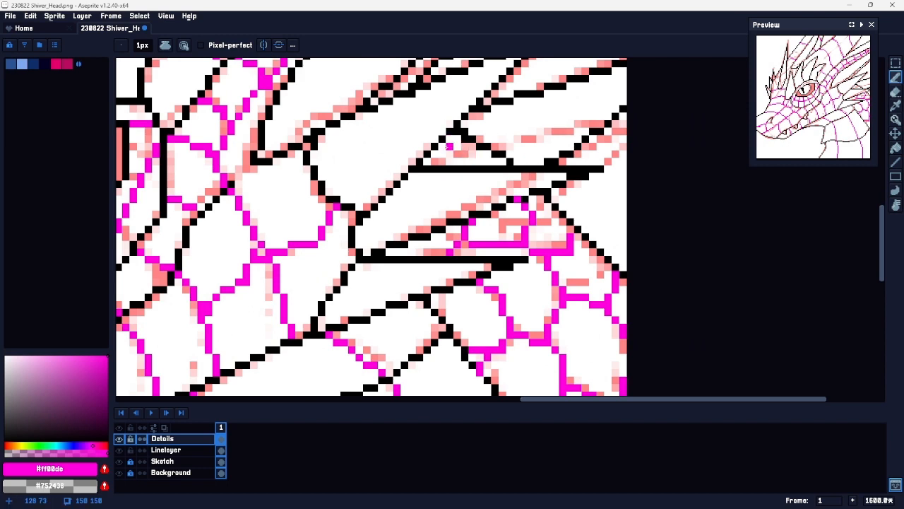
{"action": "key", "text": "ctrl+z"}
{"action": "key", "text": "ctrl+z"}
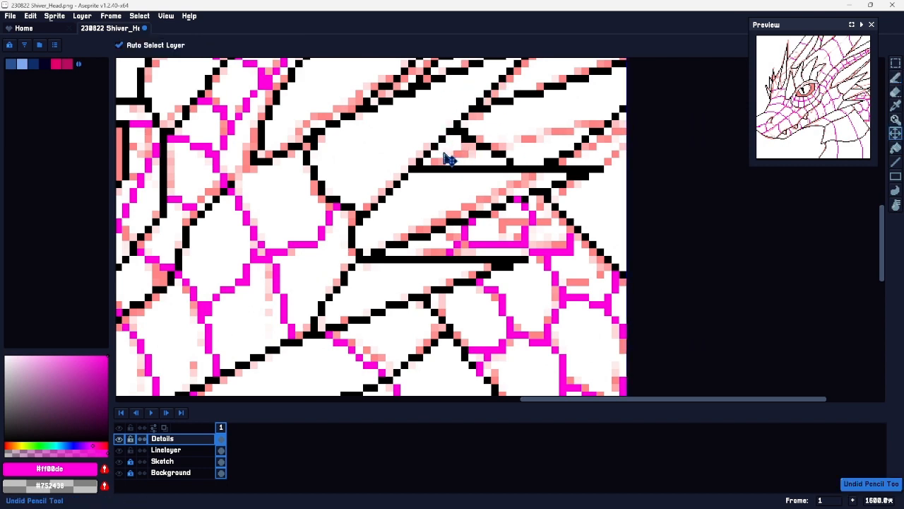
{"action": "key", "text": "ctrl+z"}
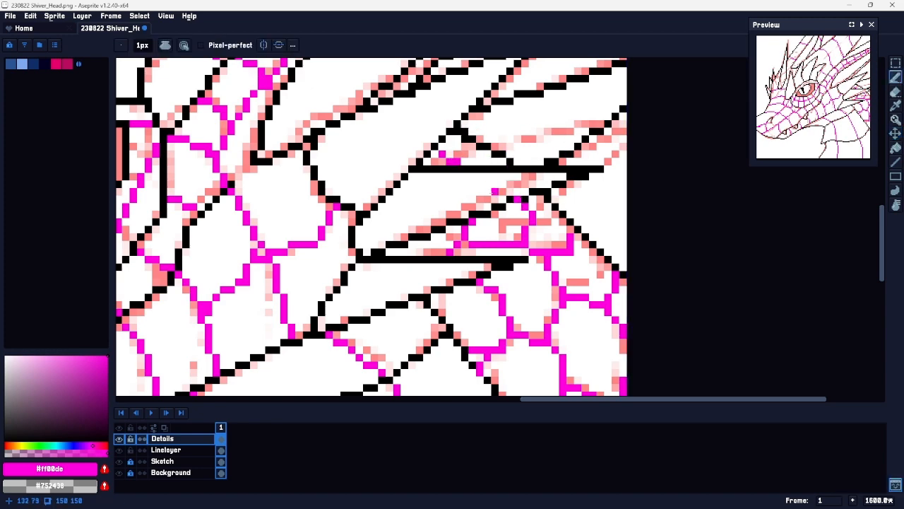
Step: Round off the square lower corner of the neck scale beside the rear neck outline on Details
{"action": "left_click_drag", "start_coordinate": [553, 303], "coordinate": [557, 270]}
{"action": "left_click_drag", "start_coordinate": [569, 357], "coordinate": [560, 166]}
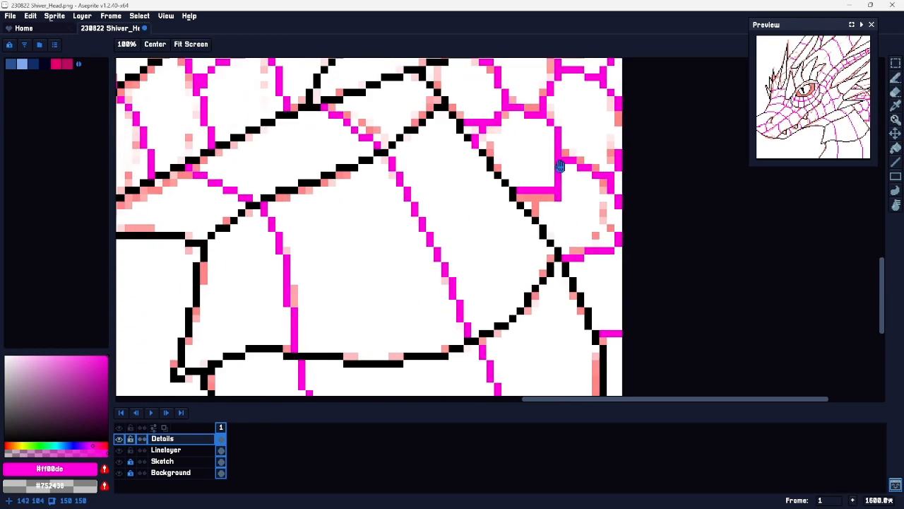
{"action": "left_click_drag", "start_coordinate": [469, 336], "coordinate": [531, 258]}
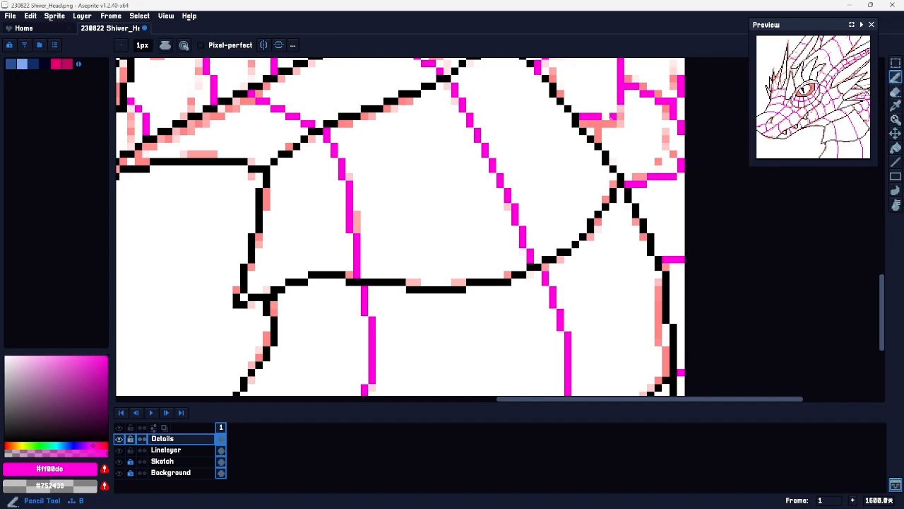
{"action": "key", "text": "z"}
{"action": "scroll", "coordinate": [666, 177], "scroll_direction": "down", "scroll_amount": 3}
{"action": "left_click_drag", "start_coordinate": [673, 179], "coordinate": [573, 279]}
{"action": "scroll", "coordinate": [553, 241], "scroll_direction": "up", "scroll_amount": 4}
{"action": "key", "text": "e"}
{"action": "left_click", "coordinate": [538, 279]}
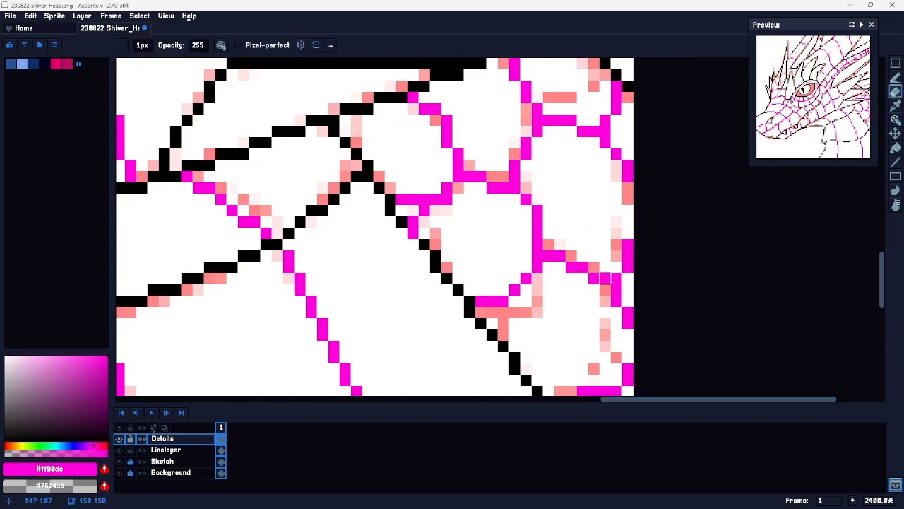
Step: Hide the Sketch layer to check the line art and magenta details on their own
{"action": "key", "text": "z"}
{"action": "scroll", "coordinate": [602, 285], "scroll_direction": "down", "scroll_amount": 4}
{"action": "left_click_drag", "start_coordinate": [578, 303], "coordinate": [545, 223]}
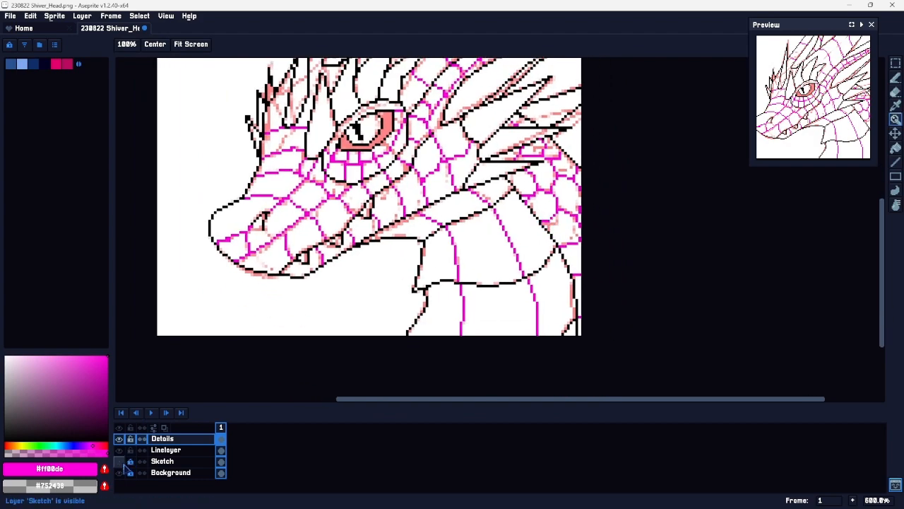
{"action": "left_click", "coordinate": [119, 461]}
{"action": "left_click_drag", "start_coordinate": [536, 311], "coordinate": [531, 339]}
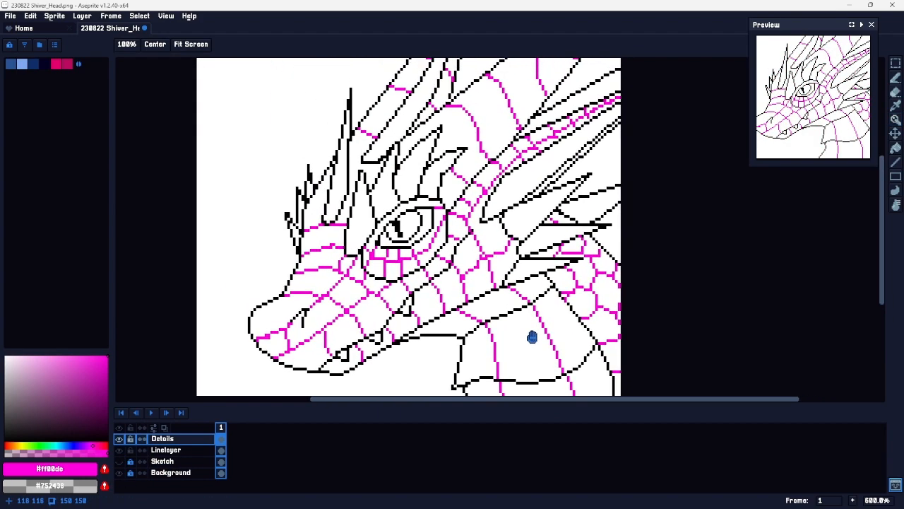
Step: Try short horizontal magenta lines connecting the front spikes above the muzzle
{"action": "scroll", "coordinate": [345, 190], "scroll_direction": "up", "scroll_amount": 4}
{"action": "key", "text": "e"}
{"action": "left_click_drag", "start_coordinate": [323, 347], "coordinate": [344, 290]}
{"action": "key", "text": "b"}
{"action": "left_click_drag", "start_coordinate": [406, 181], "coordinate": [375, 258]}
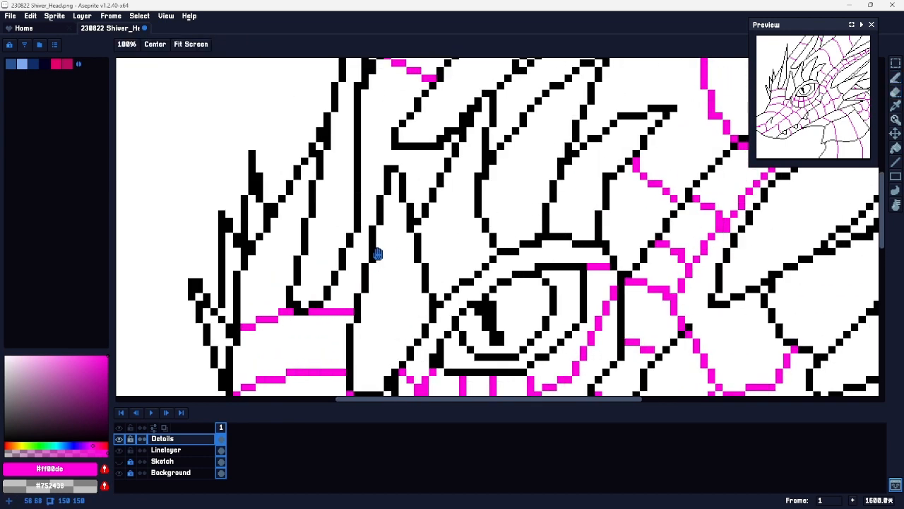
{"action": "key", "text": "ctrl+z"}
{"action": "left_click", "coordinate": [365, 238]}
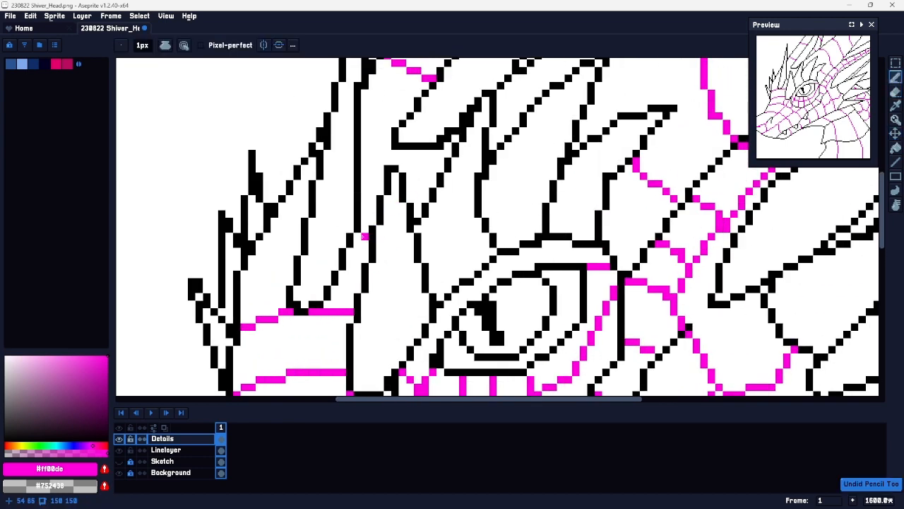
{"action": "mouse_move", "coordinate": [296, 237]}
{"action": "left_mouse_down"}
{"action": "mouse_move", "coordinate": [267, 245]}
{"action": "mouse_move", "coordinate": [295, 236]}
{"action": "left_mouse_up"}
{"action": "key", "text": "ctrl+z"}
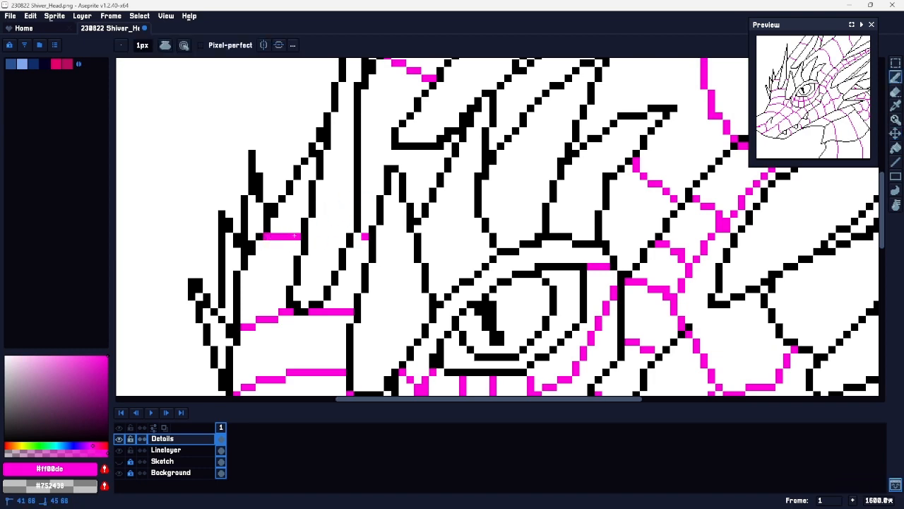
Step: Remove the trial magenta connecting marks between the front spikes
{"action": "key", "text": "ctrl+space"}
{"action": "left_click_drag", "start_coordinate": [420, 279], "coordinate": [386, 276]}
{"action": "left_click_drag", "start_coordinate": [403, 241], "coordinate": [442, 221]}
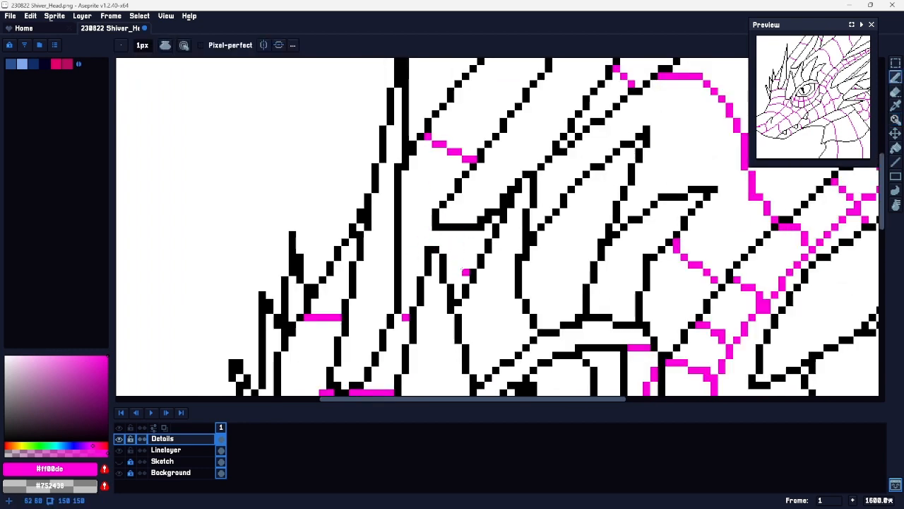
{"action": "key", "text": "space"}
{"action": "left_click_drag", "start_coordinate": [401, 353], "coordinate": [400, 267]}
{"action": "key", "text": "e"}
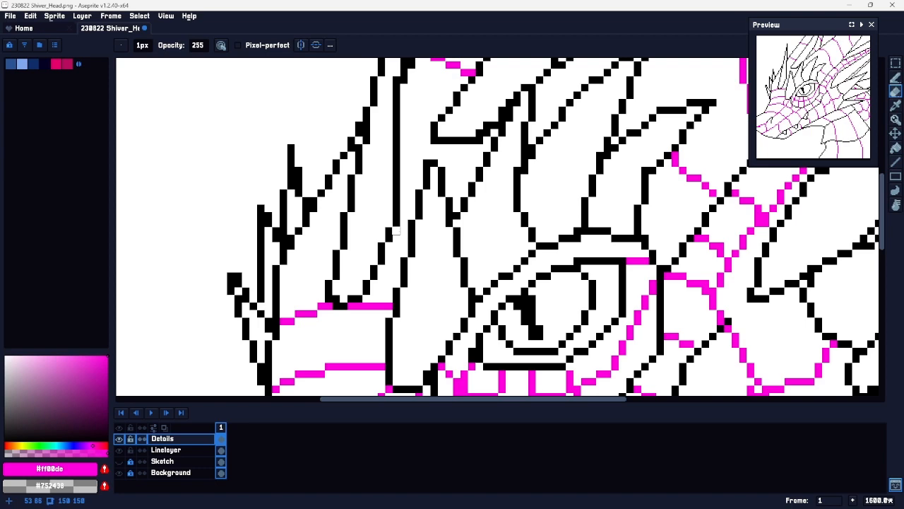
Step: Erase the uppermost magenta scale line running along the base of the front spikes
{"action": "key", "text": "space"}
{"action": "left_click_drag", "start_coordinate": [396, 231], "coordinate": [404, 174]}
{"action": "left_click_drag", "start_coordinate": [382, 249], "coordinate": [366, 257]}
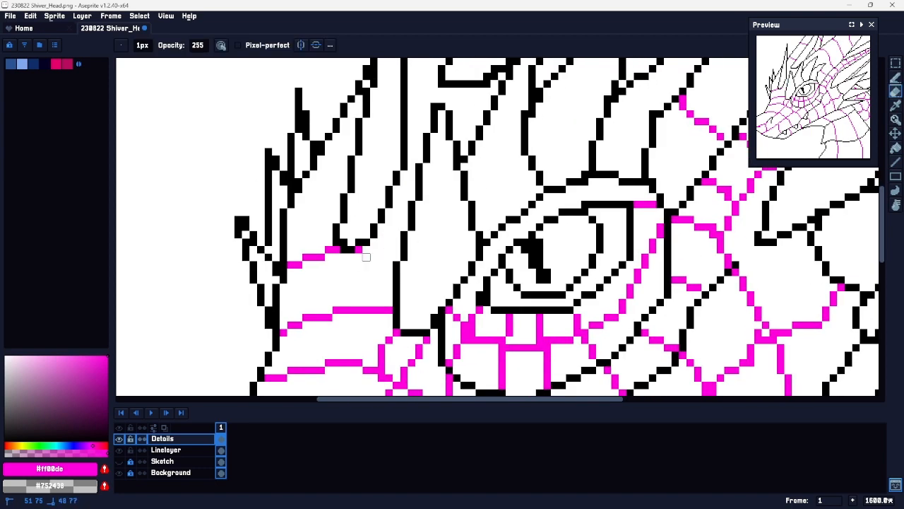
{"action": "left_click_drag", "start_coordinate": [327, 256], "coordinate": [305, 265]}
{"action": "key", "text": "z"}
{"action": "left_click_drag", "start_coordinate": [439, 277], "coordinate": [409, 283]}
{"action": "key", "text": "space"}
{"action": "left_click_drag", "start_coordinate": [486, 286], "coordinate": [428, 240]}
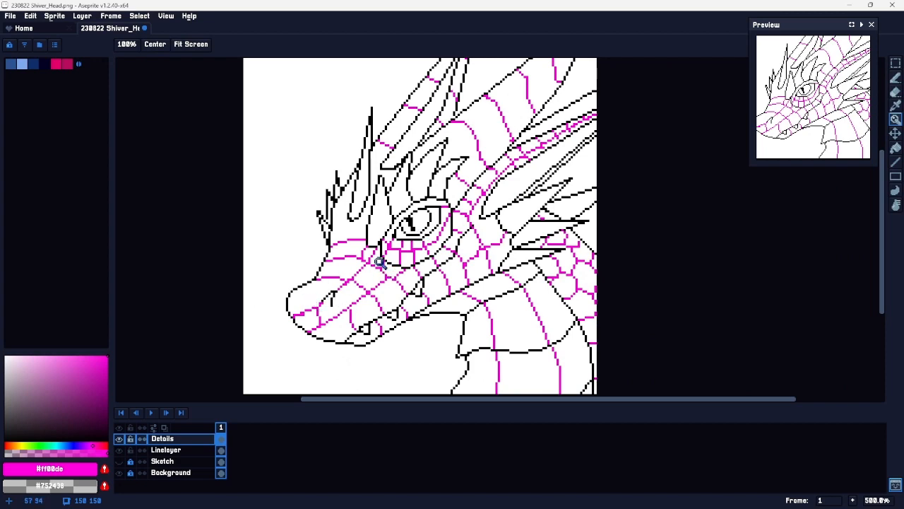
{"action": "key", "text": "b"}
{"action": "key", "text": "z"}
{"action": "left_click_drag", "start_coordinate": [371, 222], "coordinate": [395, 209]}
{"action": "key", "text": "b"}
{"action": "key", "text": "ctrl+z"}
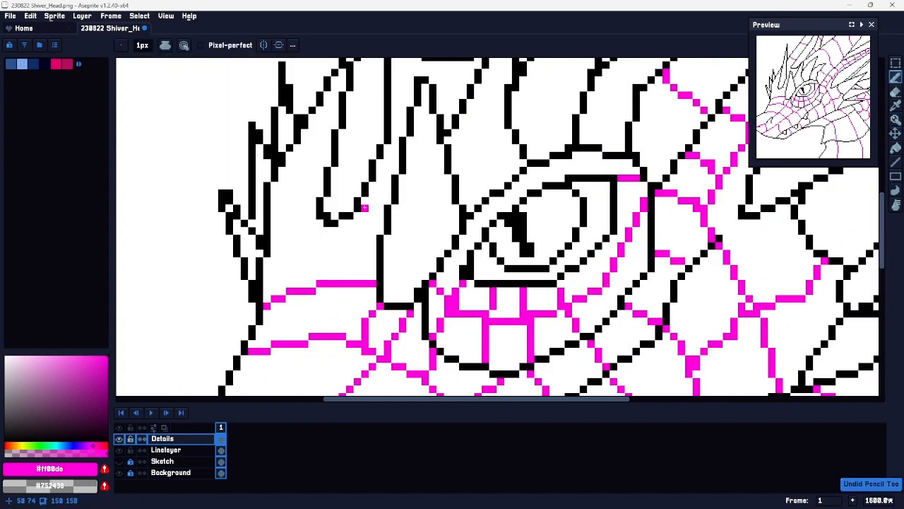
Step: Try short magenta connecting marks between the front spikes and across their lower edges on the Details layer
{"action": "left_click", "coordinate": [364, 207]}
{"action": "left_click", "coordinate": [379, 215]}
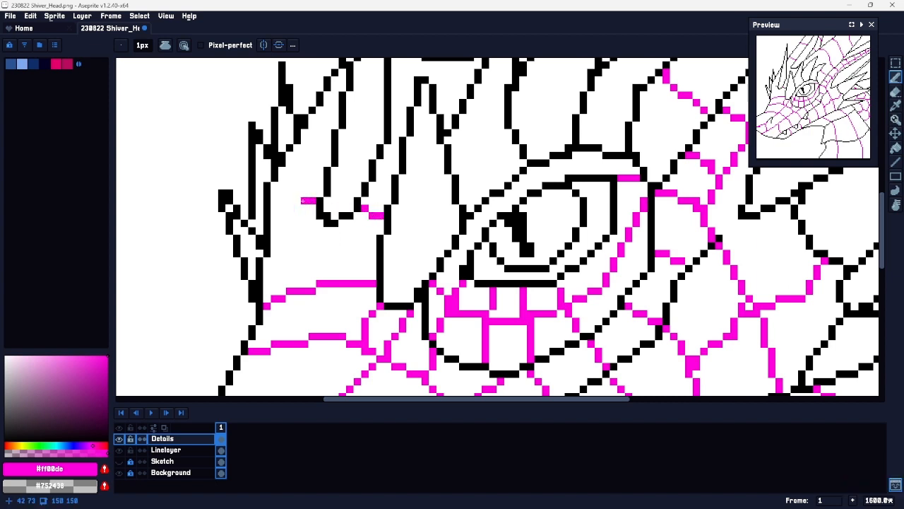
{"action": "left_click_drag", "start_coordinate": [301, 200], "coordinate": [274, 223]}
{"action": "key", "text": "space"}
{"action": "left_click_drag", "start_coordinate": [389, 205], "coordinate": [327, 176]}
{"action": "key", "text": "ctrl+z"}
{"action": "key", "text": "ctrl+z"}
{"action": "left_click_drag", "start_coordinate": [250, 180], "coordinate": [214, 193]}
{"action": "key", "text": "space"}
{"action": "left_click_drag", "start_coordinate": [257, 222], "coordinate": [219, 256]}
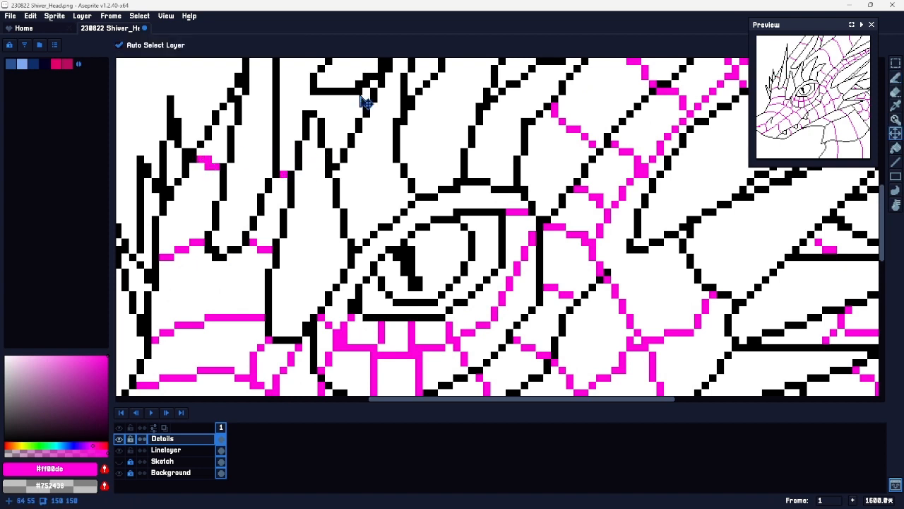
Step: Undo the trial magenta connecting marks around the front spikes
{"action": "key", "text": "ctrl+z"}
{"action": "key", "text": "ctrl+z"}
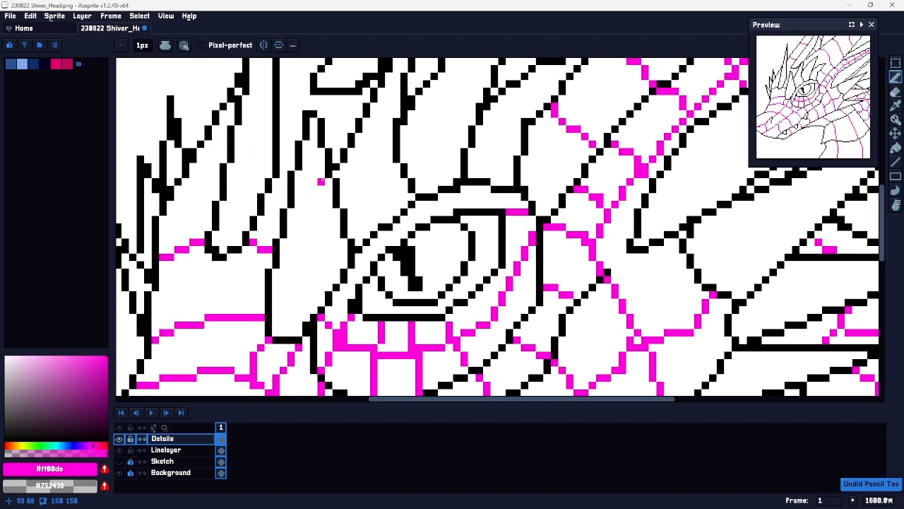
{"action": "key", "text": "ctrl+z"}
{"action": "key", "text": "ctrl+z"}
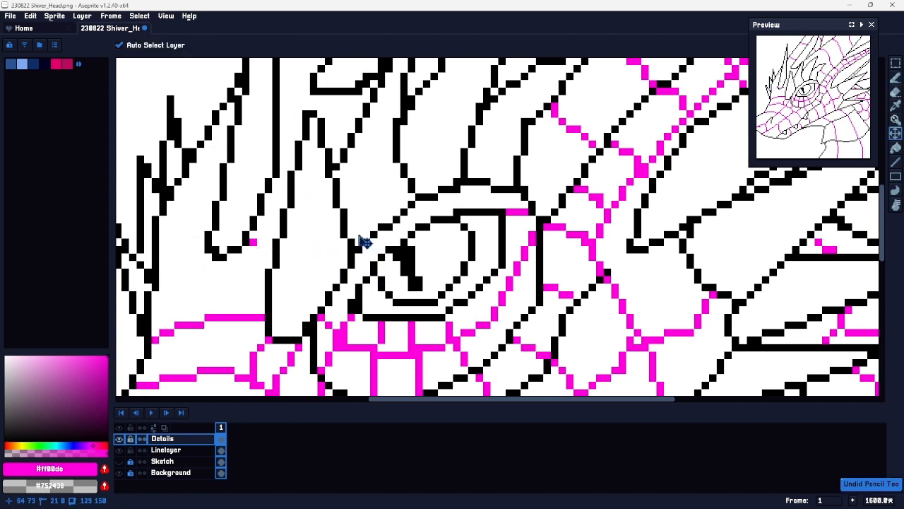
{"action": "key", "text": "ctrl+z"}
Step: Draw short magenta marks between the front spikes and a magenta scale line running along the spikes' base
{"action": "left_click_drag", "start_coordinate": [193, 153], "coordinate": [222, 172]}
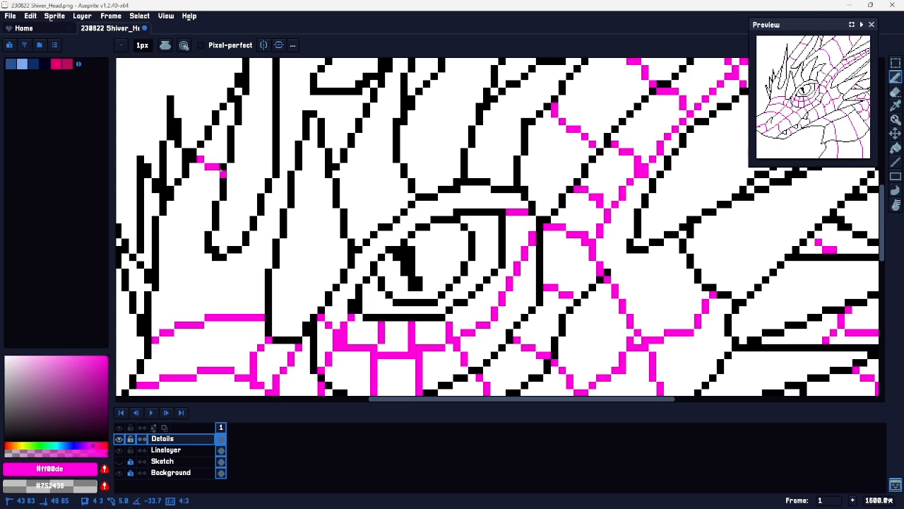
{"action": "mouse_move", "coordinate": [299, 186]}
{"action": "left_mouse_down"}
{"action": "mouse_move", "coordinate": [414, 77]}
{"action": "mouse_move", "coordinate": [477, 106]}
{"action": "left_mouse_up"}
{"action": "left_click", "coordinate": [283, 181]}
{"action": "left_click", "coordinate": [321, 173], "text": "shift"}
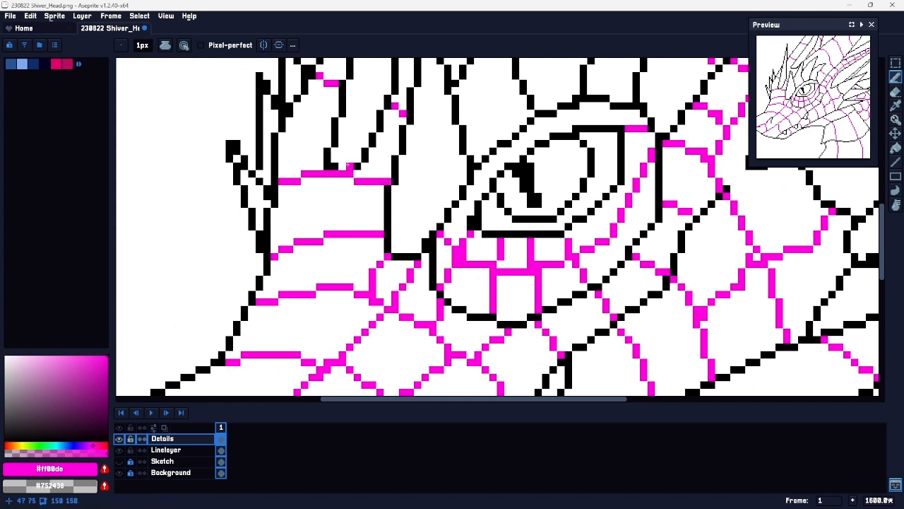
Step: Reshape the lower tip of the front spike above the muzzle into a flat black edge on Linelayer, clearing the overlapping pixels
{"action": "left_click", "coordinate": [348, 165], "text": "alt"}
{"action": "left_click", "coordinate": [183, 450]}
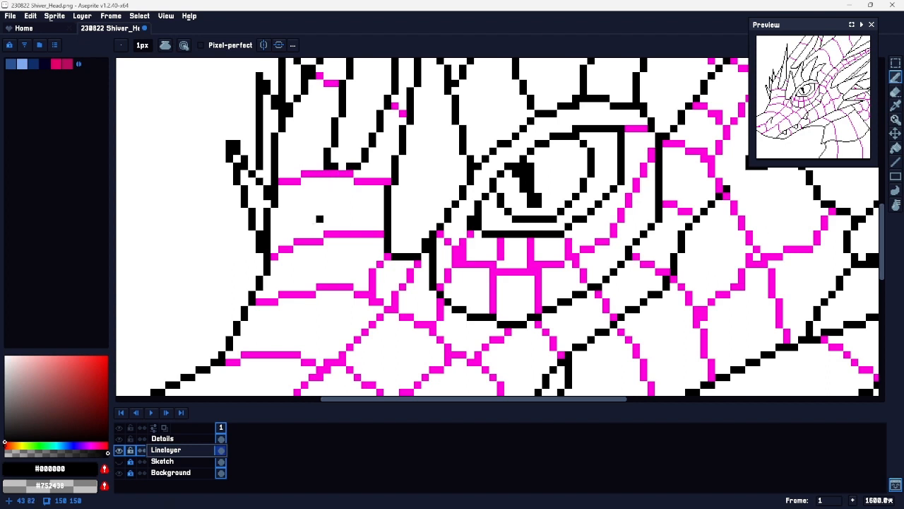
{"action": "left_click", "coordinate": [162, 439]}
{"action": "key", "text": "e"}
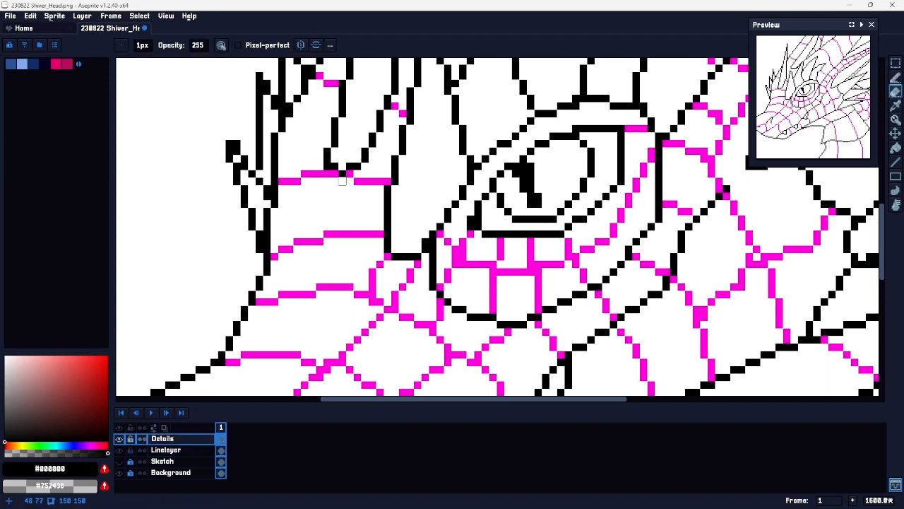
{"action": "left_click", "coordinate": [170, 450]}
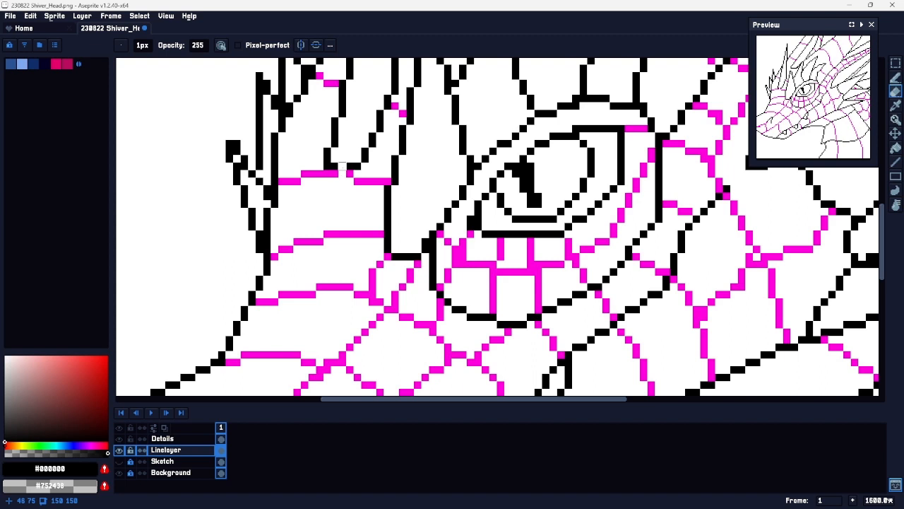
{"action": "key", "text": "b"}
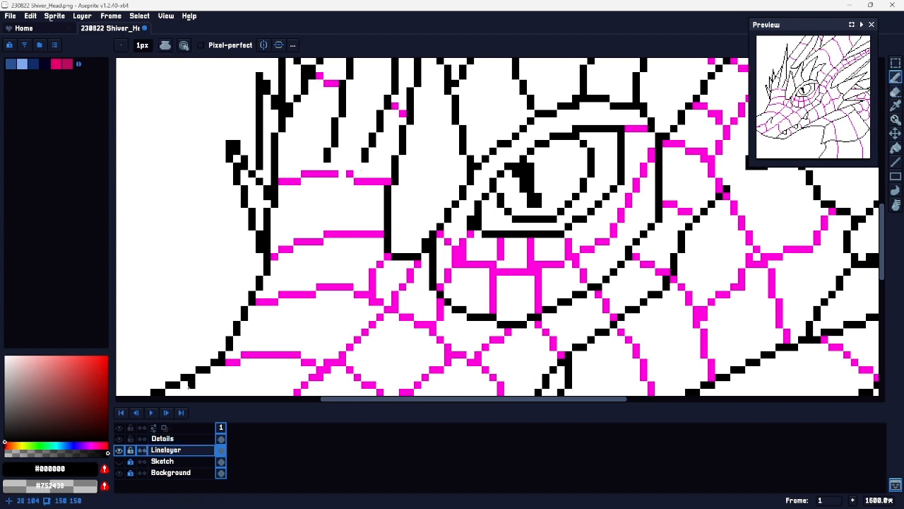
{"action": "left_click", "coordinate": [329, 156], "text": "alt"}
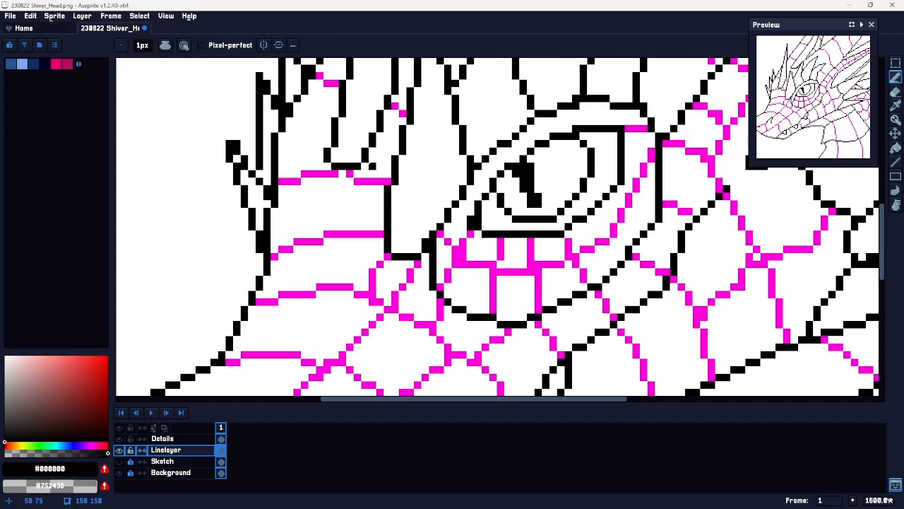
Step: Clear the leftover black pixels below the flattened spike tip and close the gap in the magenta base line on the Details layer
{"action": "key", "text": "z"}
{"action": "scroll", "coordinate": [388, 204], "scroll_direction": "down", "scroll_amount": 4}
{"action": "scroll", "coordinate": [472, 145], "scroll_direction": "down", "scroll_amount": 2}
{"action": "scroll", "coordinate": [473, 146], "scroll_direction": "up", "scroll_amount": 2}
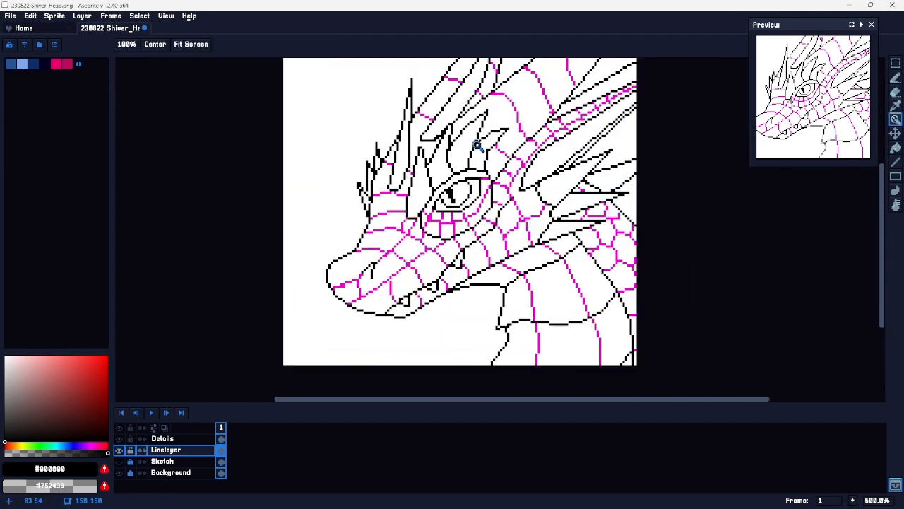
{"action": "scroll", "coordinate": [481, 143], "scroll_direction": "up", "scroll_amount": 4}
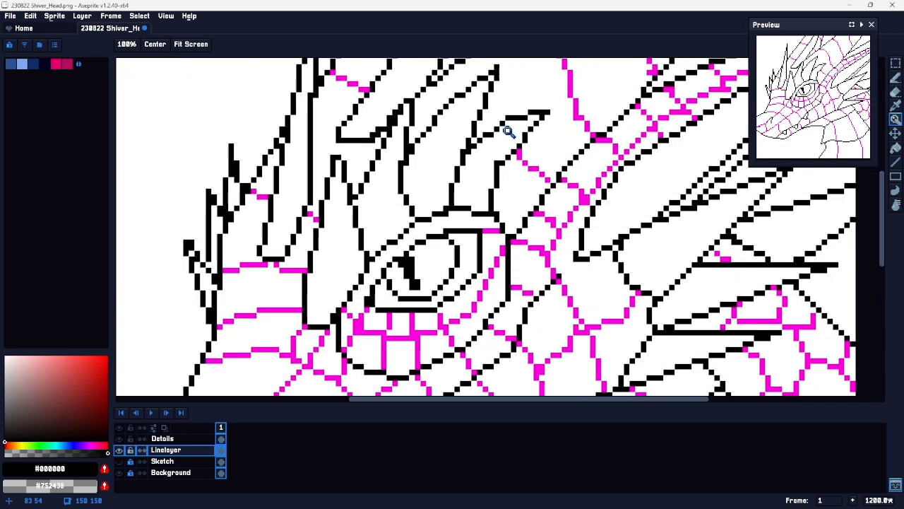
{"action": "left_click", "coordinate": [186, 434]}
{"action": "key", "text": "b"}
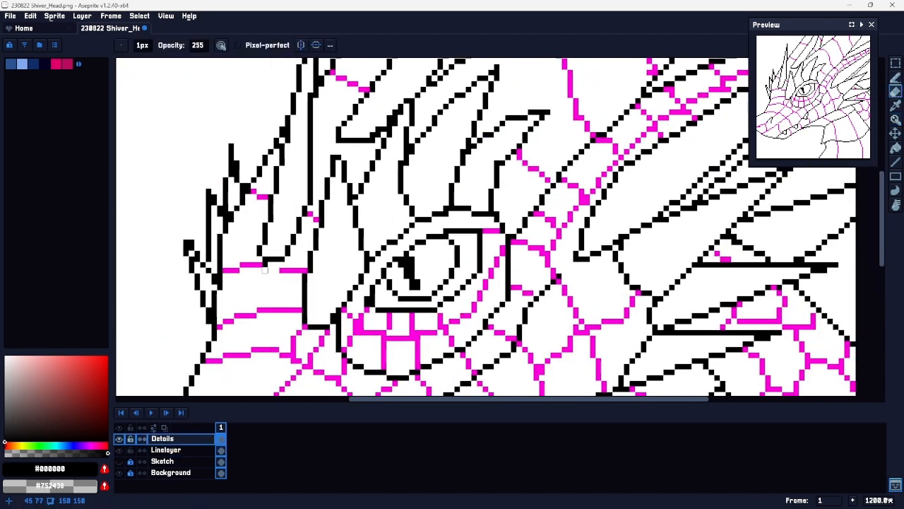
{"action": "key", "text": "alt+Down"}
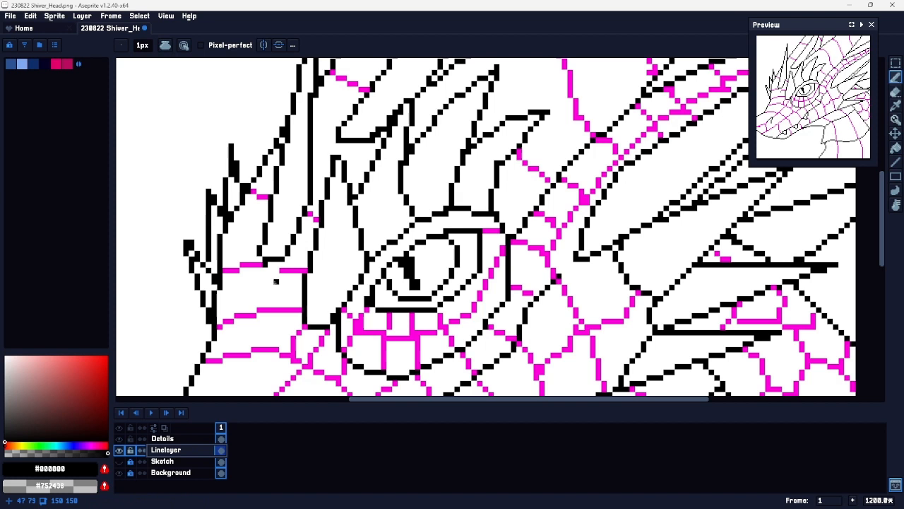
{"action": "key", "text": "e"}
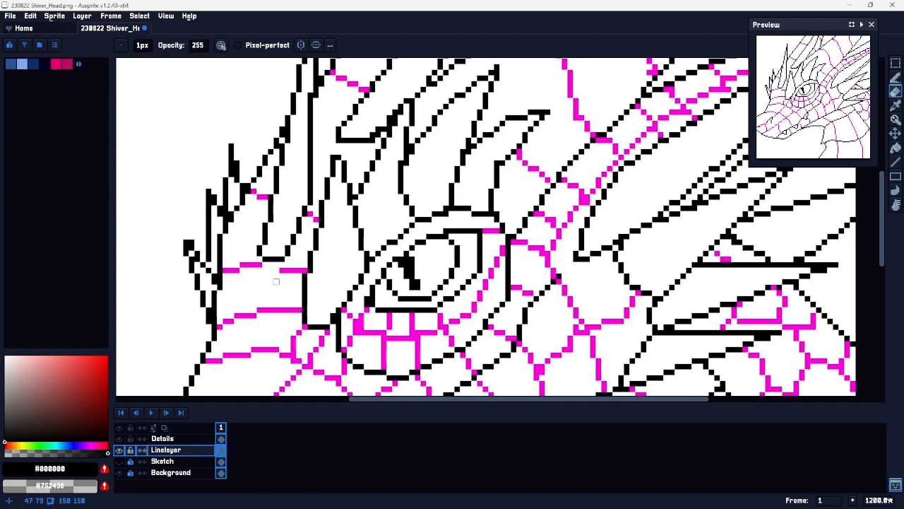
{"action": "left_click", "coordinate": [182, 443]}
{"action": "key", "text": "b"}
{"action": "left_click", "coordinate": [267, 267], "text": "alt"}
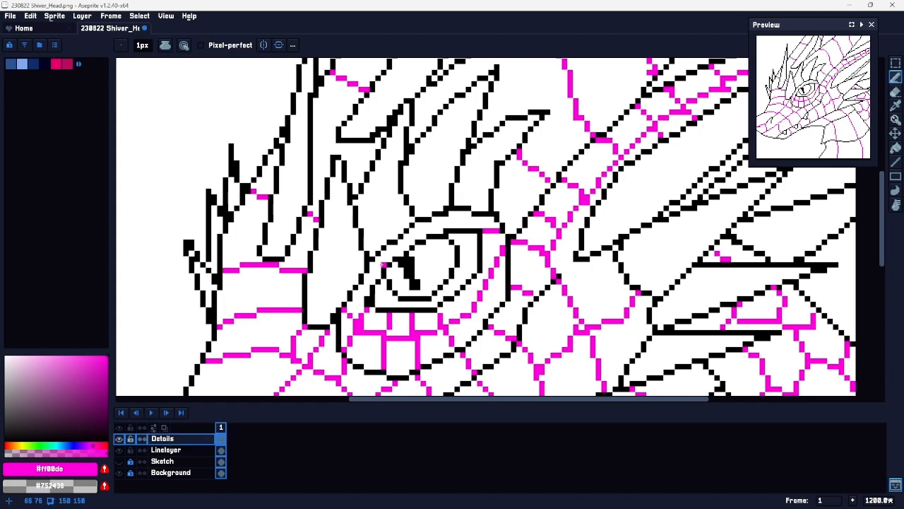
Step: Draw short black lines on Linelayer closing the gaps between the bases of the front spikes
{"action": "key", "text": "z"}
{"action": "scroll", "coordinate": [346, 258], "scroll_direction": "down", "scroll_amount": 3}
{"action": "left_click_drag", "start_coordinate": [445, 153], "coordinate": [382, 99]}
{"action": "mouse_move", "coordinate": [309, 147]}
{"action": "left_mouse_down"}
{"action": "mouse_move", "coordinate": [348, 134]}
{"action": "mouse_move", "coordinate": [324, 143]}
{"action": "mouse_move", "coordinate": [331, 185]}
{"action": "mouse_move", "coordinate": [290, 340]}
{"action": "left_mouse_up"}
{"action": "key", "text": "b"}
{"action": "left_click", "coordinate": [252, 225], "text": "alt"}
{"action": "mouse_move", "coordinate": [452, 201]}
{"action": "left_mouse_down"}
{"action": "mouse_move", "coordinate": [359, 274]}
{"action": "mouse_move", "coordinate": [394, 222]}
{"action": "mouse_move", "coordinate": [530, 88]}
{"action": "left_mouse_up"}
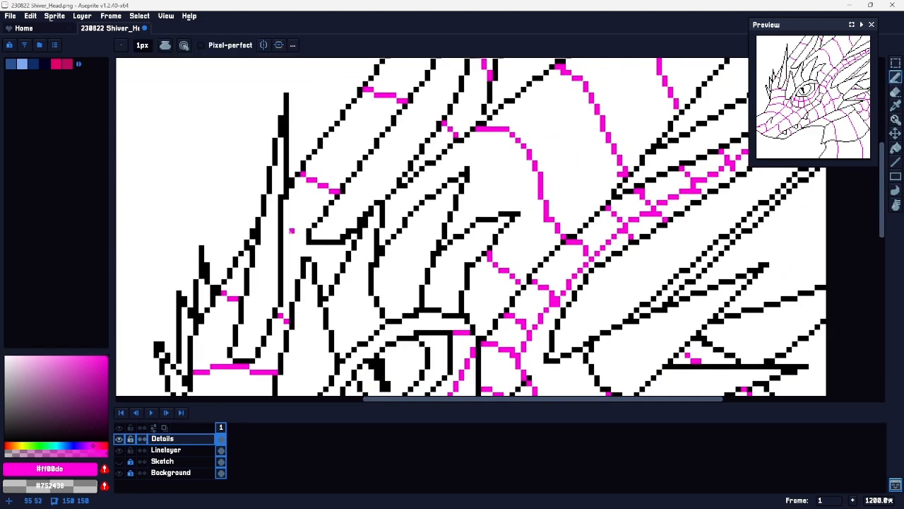
{"action": "left_click", "coordinate": [165, 449]}
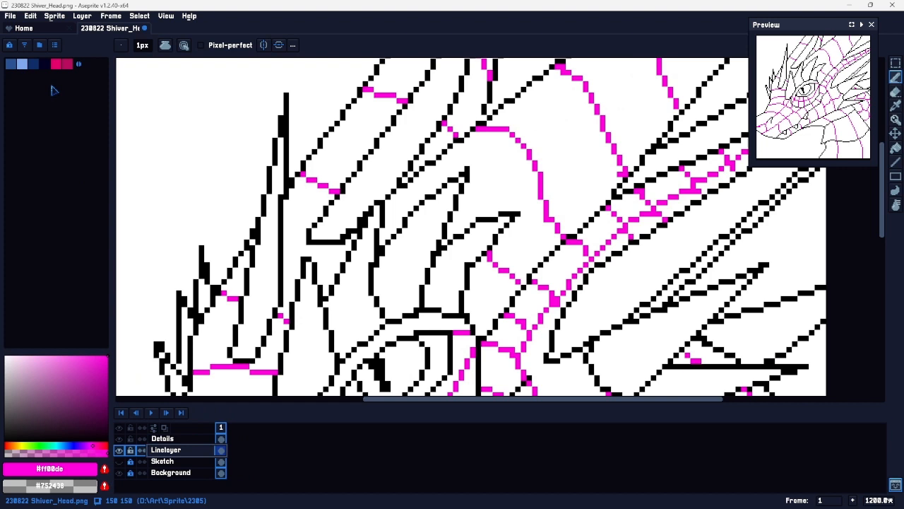
{"action": "left_click_drag", "start_coordinate": [6, 436], "coordinate": [4, 463]}
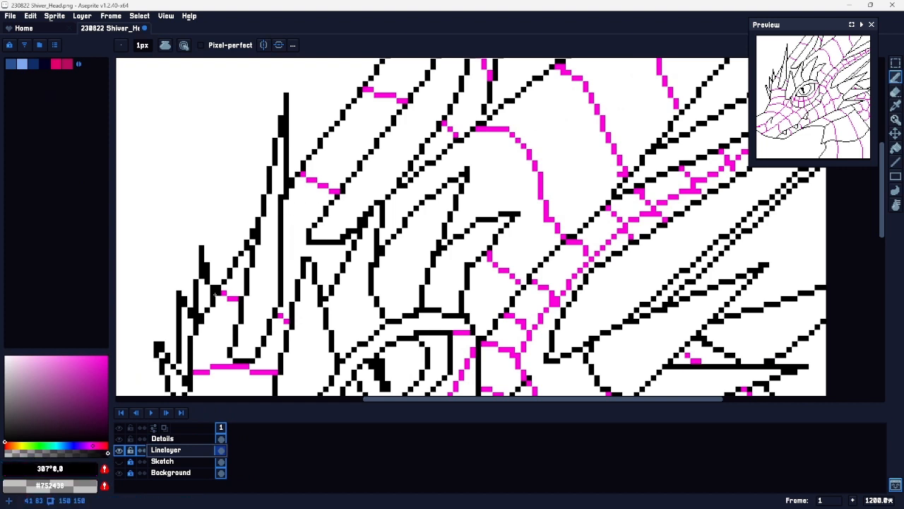
{"action": "left_click_drag", "start_coordinate": [215, 292], "coordinate": [307, 243]}
{"action": "key", "text": "ctrl+z"}
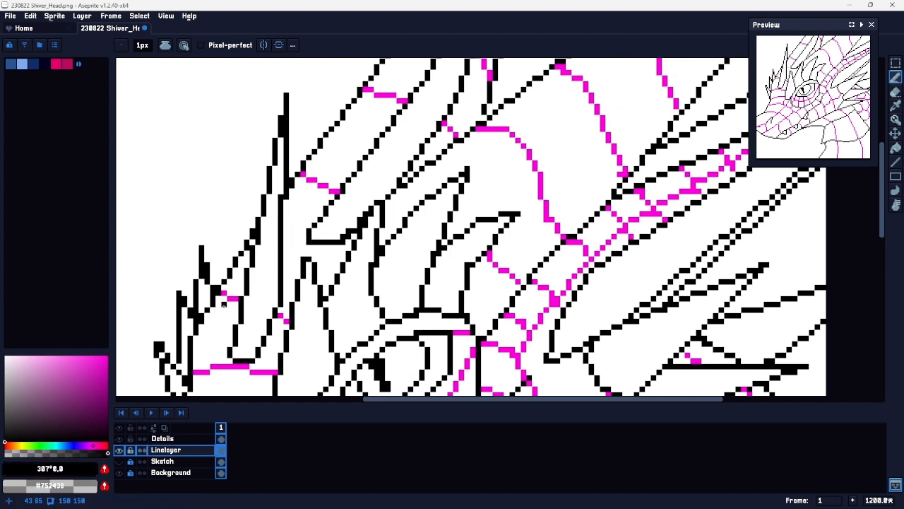
{"action": "left_click_drag", "start_coordinate": [218, 302], "coordinate": [308, 239]}
Step: Examine the whole dragon head, from the horns to the muzzle and neck, for gaps or stray pixels in the lines
{"action": "key", "text": "e"}
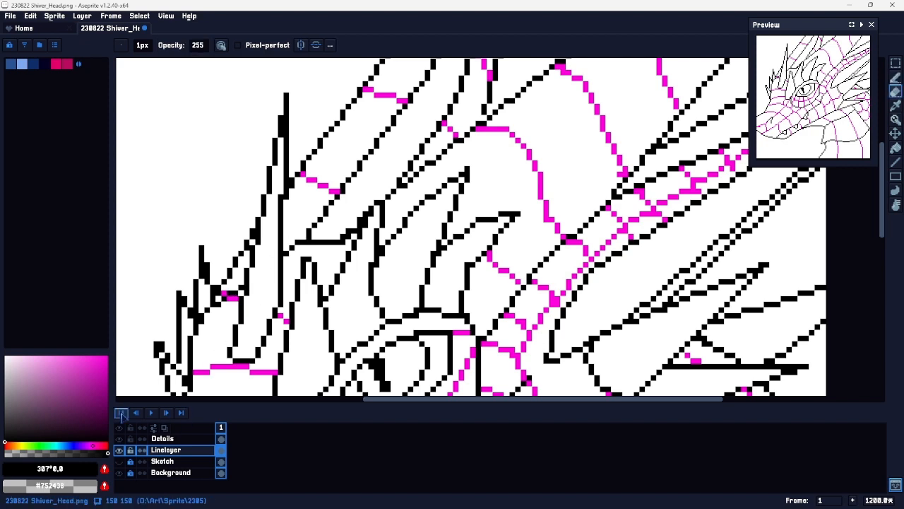
{"action": "left_click", "coordinate": [162, 440]}
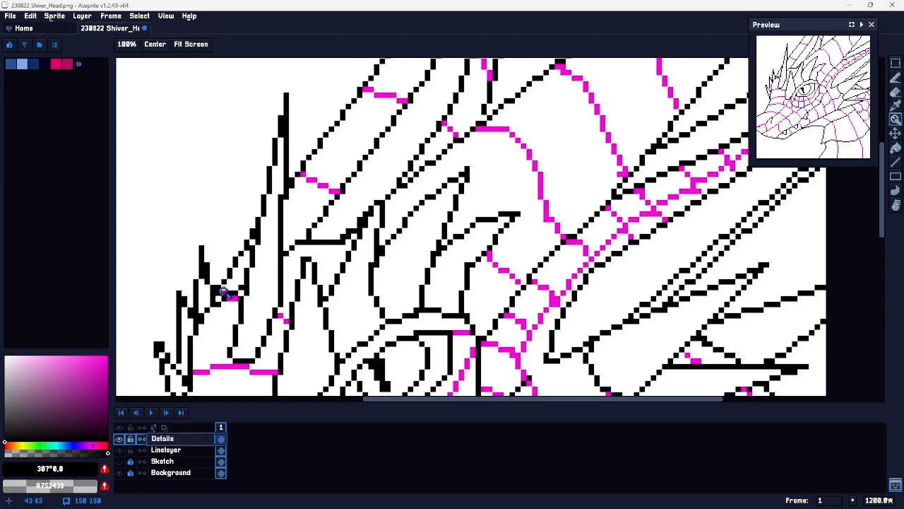
{"action": "scroll", "coordinate": [227, 293], "scroll_direction": "up", "scroll_amount": 1}
{"action": "key", "text": "ctrl+space"}
{"action": "left_click_drag", "start_coordinate": [344, 262], "coordinate": [321, 265]}
{"action": "left_click_drag", "start_coordinate": [436, 207], "coordinate": [355, 178]}
{"action": "key", "text": "z"}
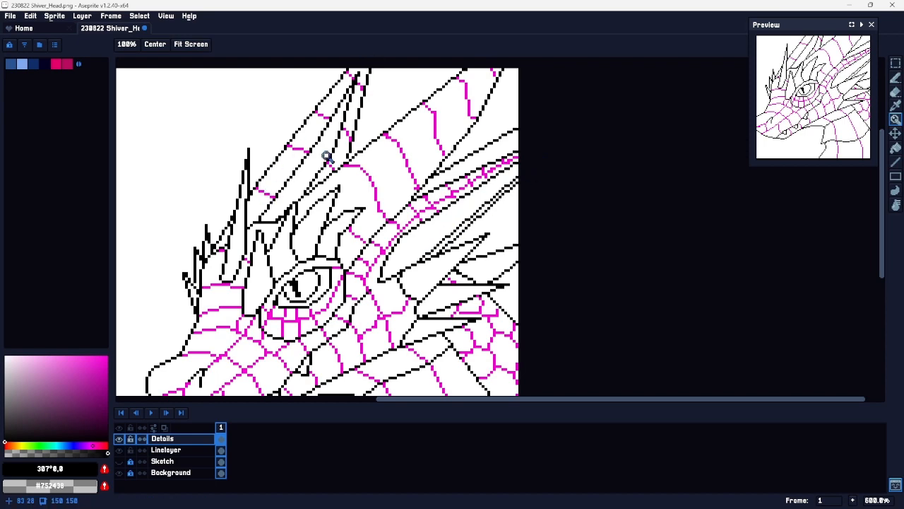
{"action": "key", "text": "space"}
{"action": "left_click_drag", "start_coordinate": [368, 240], "coordinate": [318, 184]}
{"action": "mouse_move", "coordinate": [476, 127]}
{"action": "left_mouse_down"}
{"action": "mouse_move", "coordinate": [452, 208]}
{"action": "mouse_move", "coordinate": [483, 139]}
{"action": "mouse_move", "coordinate": [480, 121]}
{"action": "left_mouse_up"}
{"action": "left_click_drag", "start_coordinate": [306, 271], "coordinate": [366, 216]}
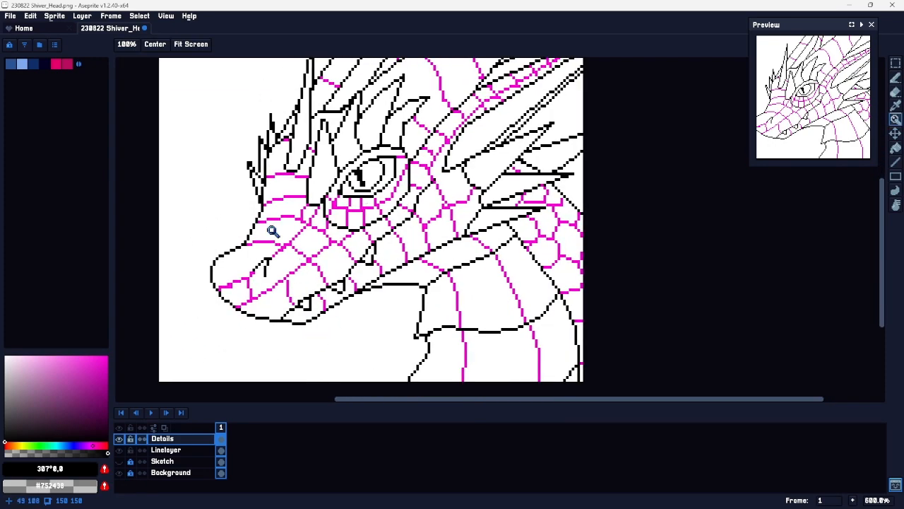
{"action": "key", "text": "space"}
{"action": "mouse_move", "coordinate": [547, 230]}
{"action": "left_mouse_down"}
{"action": "mouse_move", "coordinate": [516, 200]}
{"action": "mouse_move", "coordinate": [537, 226]}
{"action": "left_mouse_up"}
{"action": "left_click_drag", "start_coordinate": [488, 166], "coordinate": [507, 181]}
{"action": "left_click_drag", "start_coordinate": [542, 265], "coordinate": [524, 241]}
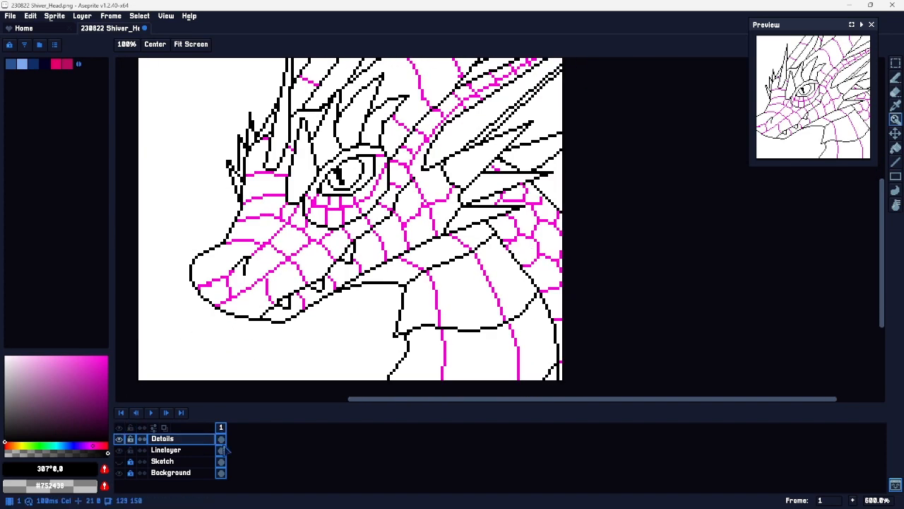
Step: Add a new layer directly above Linelayer and name it "Line thickness"
{"action": "left_click", "coordinate": [187, 453]}
{"action": "key", "text": "space"}
{"action": "left_click_drag", "start_coordinate": [498, 194], "coordinate": [555, 206]}
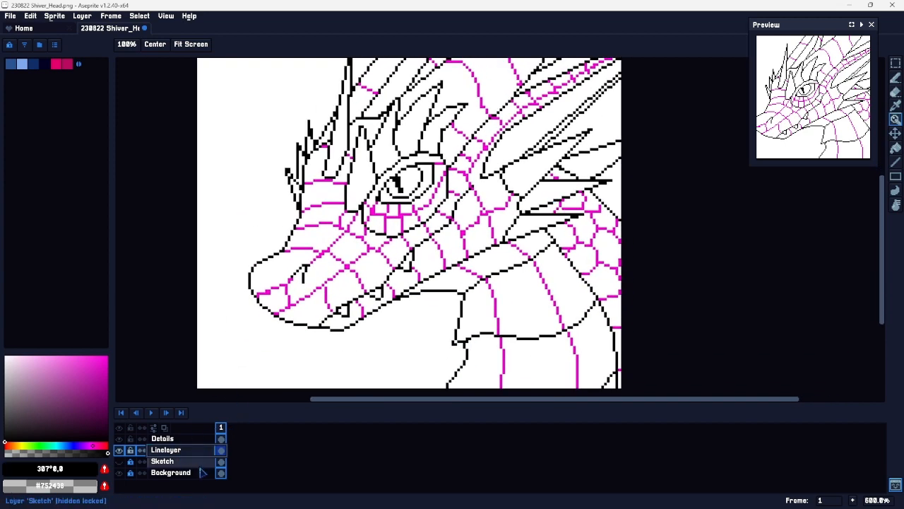
{"action": "key", "text": "shift+n"}
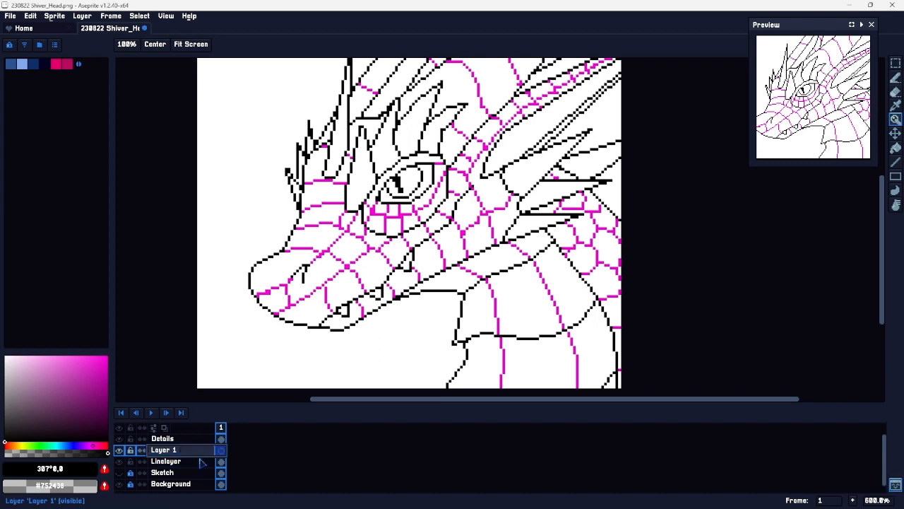
{"action": "double_click", "coordinate": [174, 451]}
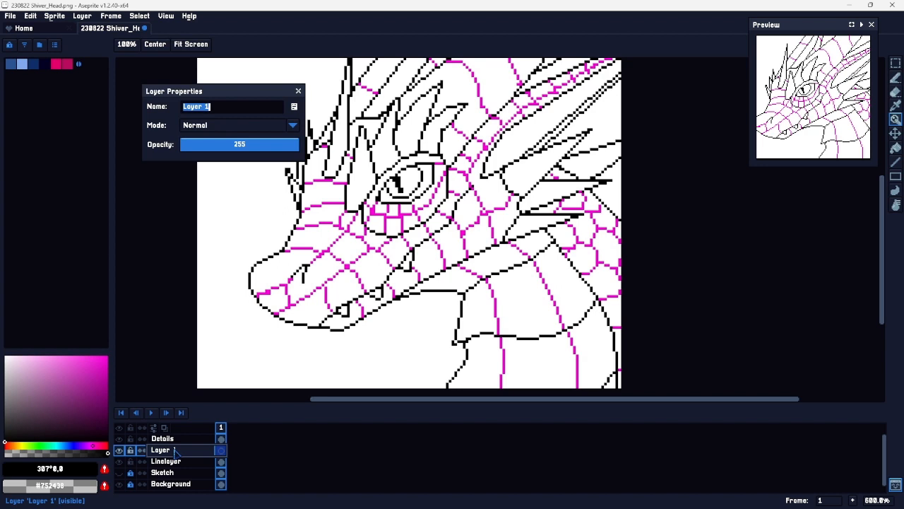
{"action": "type", "text": "Line thickness"}
{"action": "key", "text": "Return"}
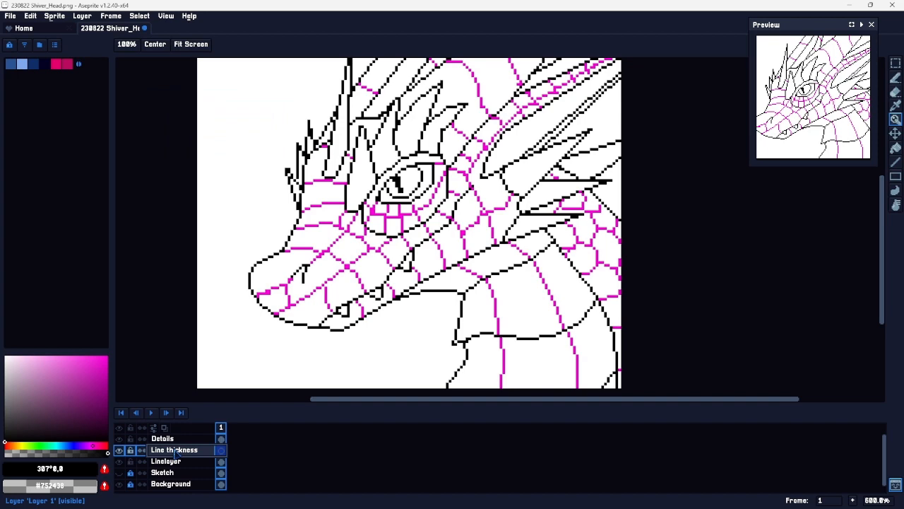
Step: Thicken the muzzle outline and the lower jaw line up to the cheek spikes in black with the 1 px pencil on Line thickness
{"action": "key", "text": "b"}
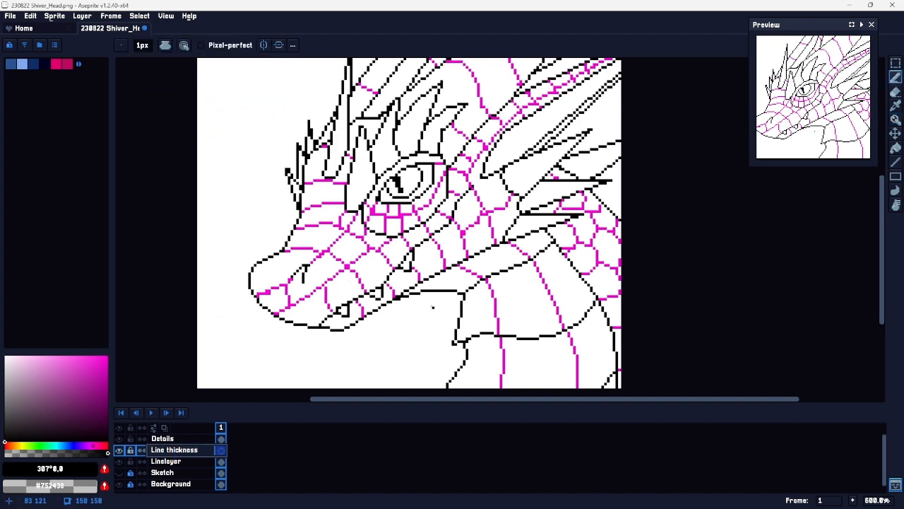
{"action": "key", "text": "h"}
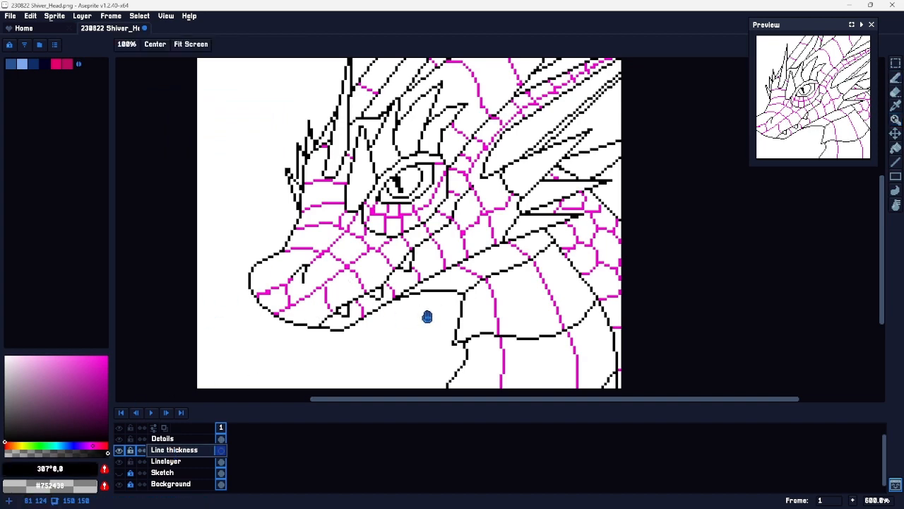
{"action": "left_click_drag", "start_coordinate": [427, 316], "coordinate": [401, 240]}
{"action": "key", "text": "z"}
{"action": "left_click", "coordinate": [279, 233]}
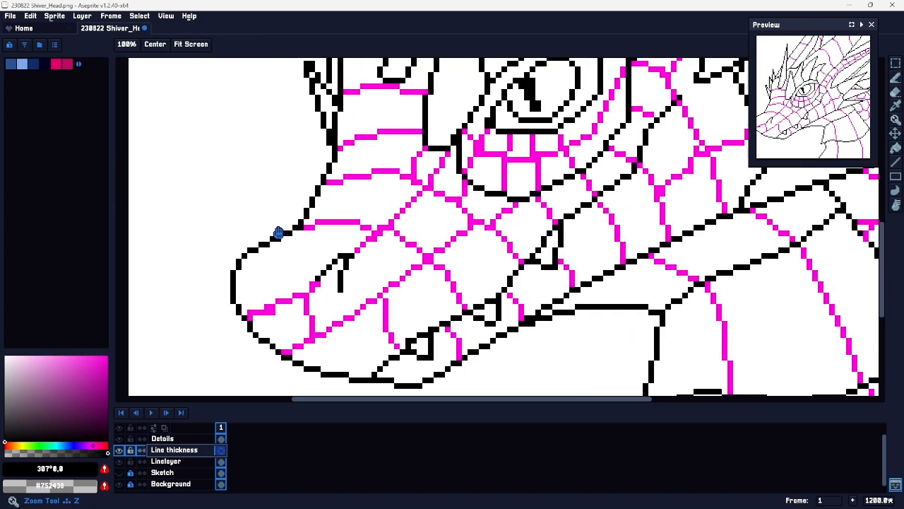
{"action": "key", "text": "b"}
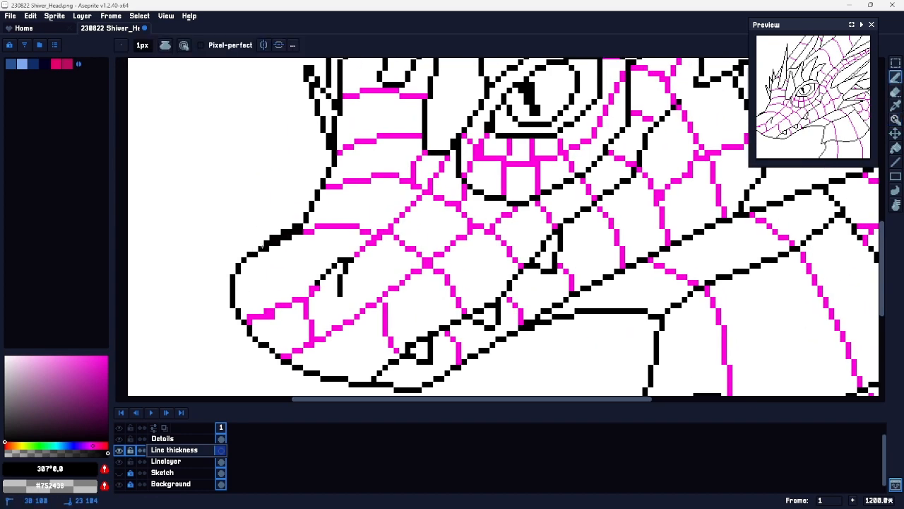
{"action": "left_click_drag", "start_coordinate": [234, 316], "coordinate": [253, 338]}
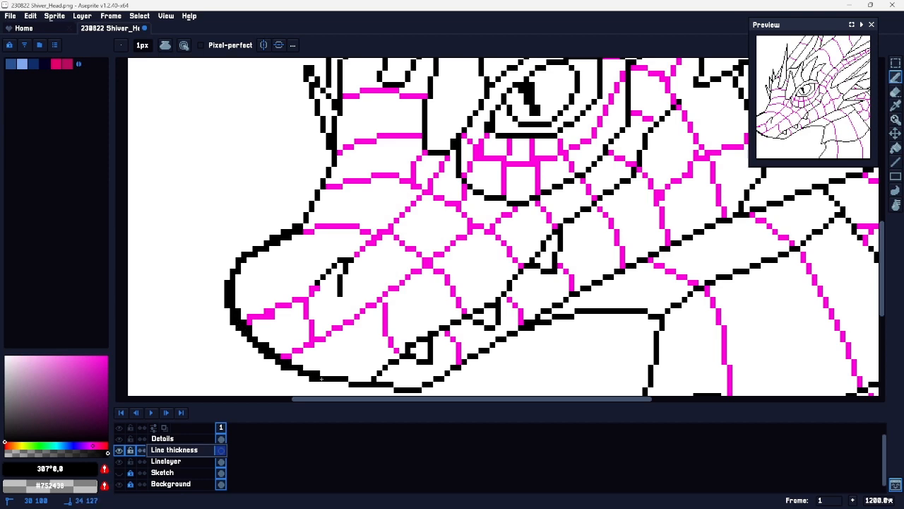
{"action": "mouse_move", "coordinate": [378, 388]}
{"action": "left_mouse_down"}
{"action": "mouse_move", "coordinate": [302, 325]}
{"action": "mouse_move", "coordinate": [382, 307]}
{"action": "mouse_move", "coordinate": [431, 273]}
{"action": "left_mouse_up"}
{"action": "mouse_move", "coordinate": [482, 244]}
{"action": "left_mouse_down"}
{"action": "mouse_move", "coordinate": [577, 187]}
{"action": "mouse_move", "coordinate": [494, 239]}
{"action": "mouse_move", "coordinate": [433, 235]}
{"action": "mouse_move", "coordinate": [547, 189]}
{"action": "left_mouse_up"}
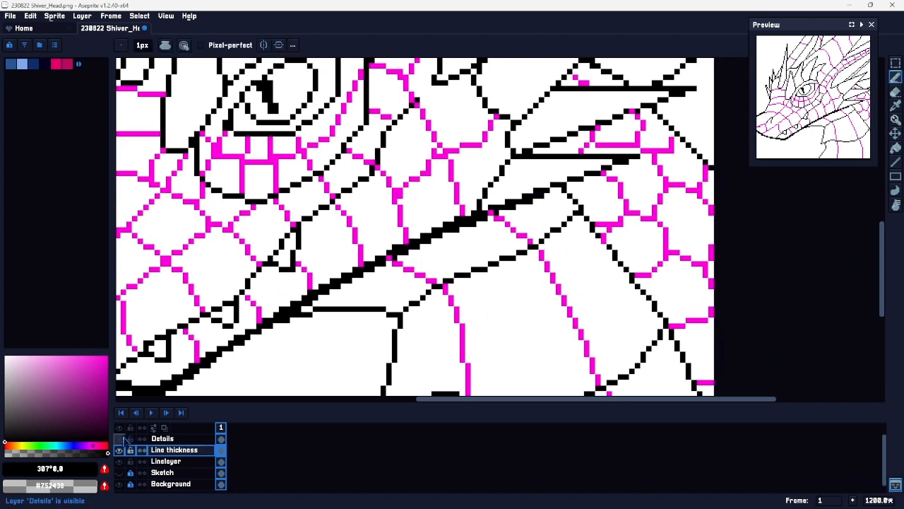
Step: Hide the Details layer and thicken the throat line running from the jaw to the corner of the neck plate
{"action": "left_click", "coordinate": [120, 439]}
{"action": "left_click_drag", "start_coordinate": [332, 305], "coordinate": [396, 235]}
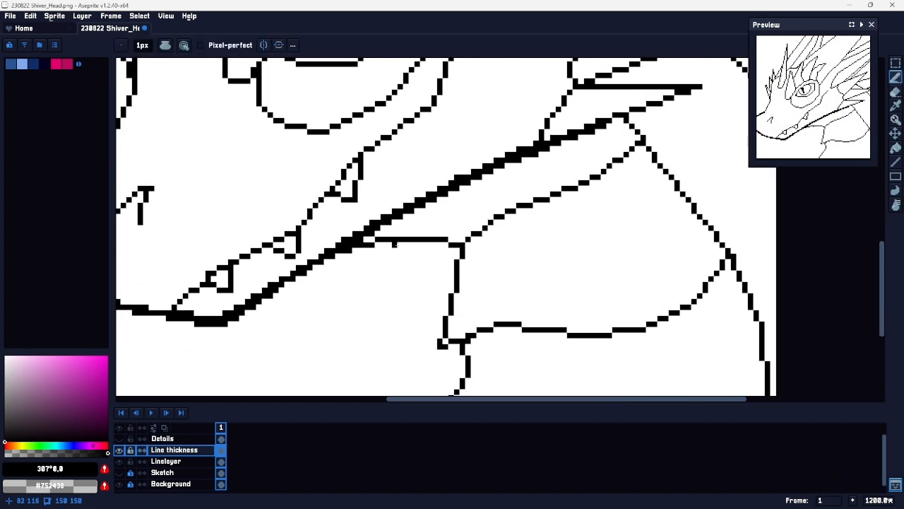
{"action": "left_click", "coordinate": [316, 265]}
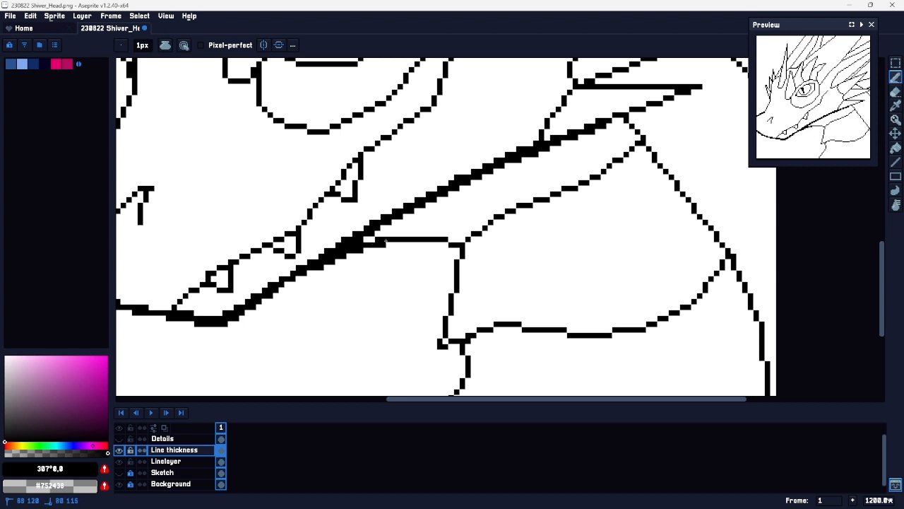
{"action": "left_click_drag", "start_coordinate": [452, 244], "coordinate": [457, 239]}
{"action": "left_click_drag", "start_coordinate": [527, 230], "coordinate": [457, 212]}
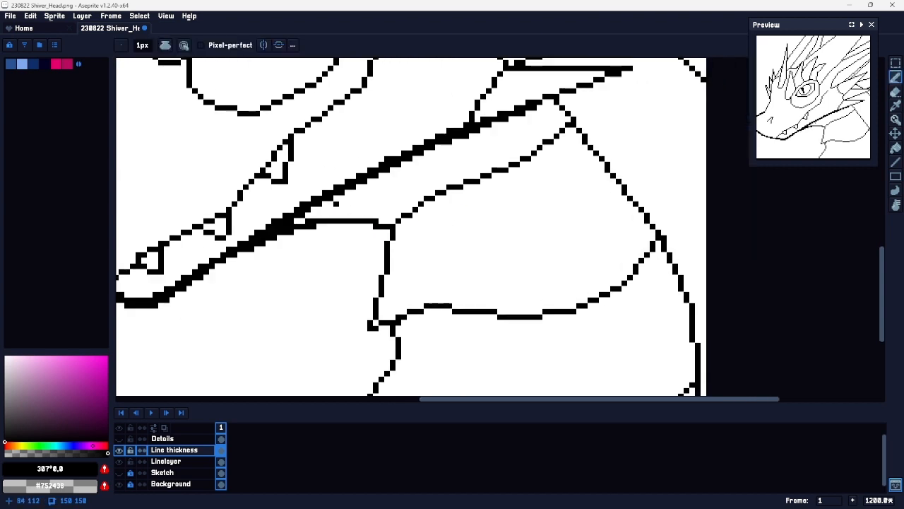
{"action": "key", "text": "ctrl+z"}
{"action": "left_click", "coordinate": [285, 231]}
{"action": "mouse_move", "coordinate": [286, 231]}
{"action": "left_mouse_down"}
{"action": "mouse_move", "coordinate": [277, 236]}
{"action": "mouse_move", "coordinate": [339, 216]}
{"action": "left_mouse_up"}
{"action": "key", "text": "ctrl+z"}
{"action": "left_click", "coordinate": [286, 225]}
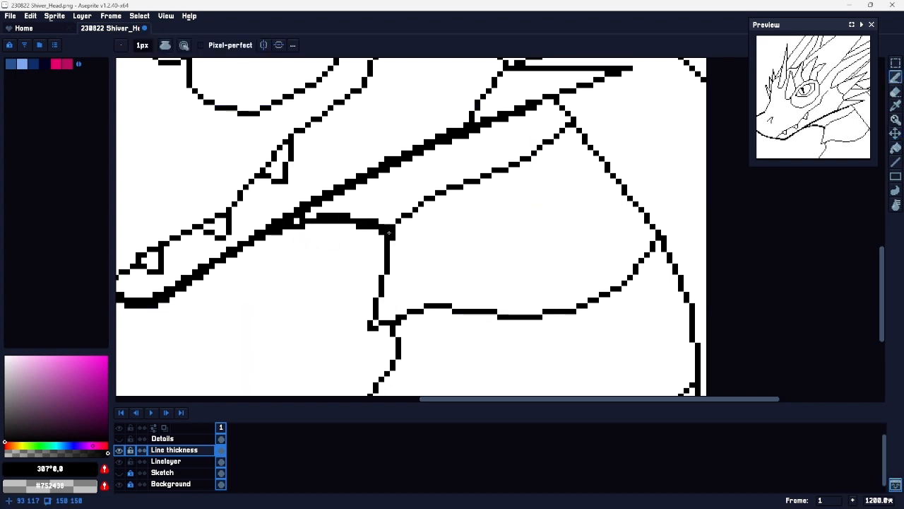
Step: Thicken the front edge of the neck plate and its lower and upper curved edges in black
{"action": "mouse_move", "coordinate": [385, 232]}
{"action": "left_mouse_down"}
{"action": "mouse_move", "coordinate": [387, 286]}
{"action": "mouse_move", "coordinate": [375, 328]}
{"action": "left_mouse_up"}
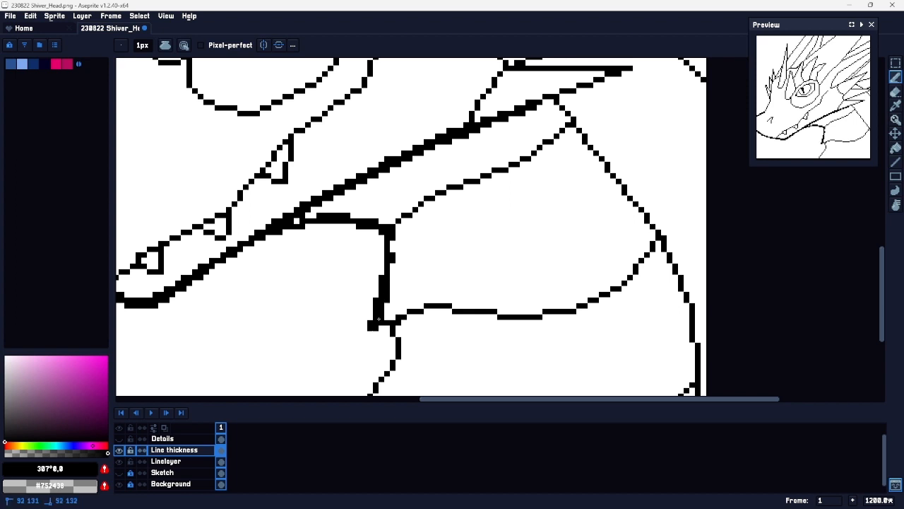
{"action": "left_click_drag", "start_coordinate": [393, 330], "coordinate": [421, 315]}
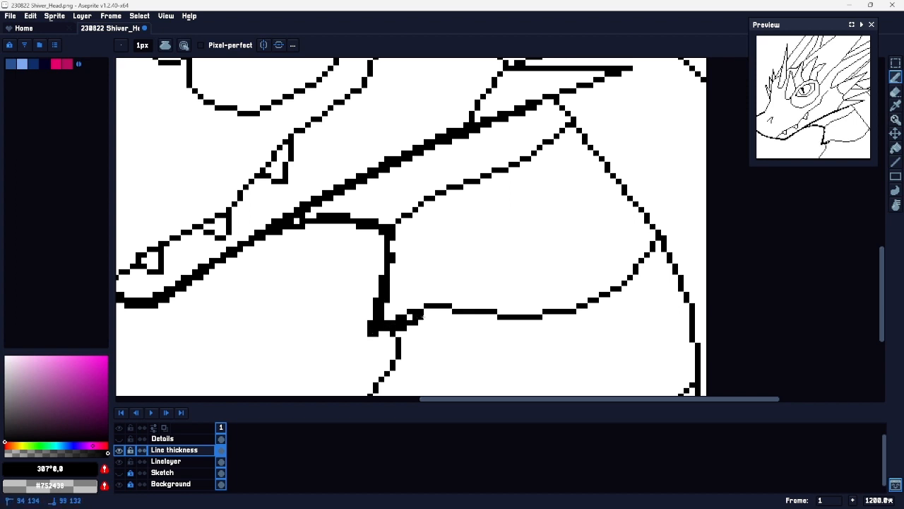
{"action": "key", "text": "ctrl+z"}
{"action": "left_click_drag", "start_coordinate": [464, 315], "coordinate": [535, 320]}
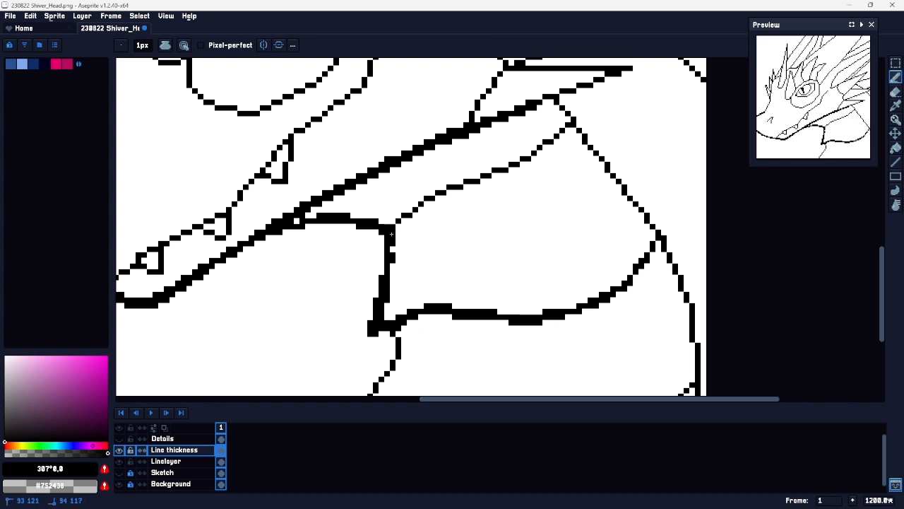
{"action": "left_click_drag", "start_coordinate": [394, 235], "coordinate": [453, 188]}
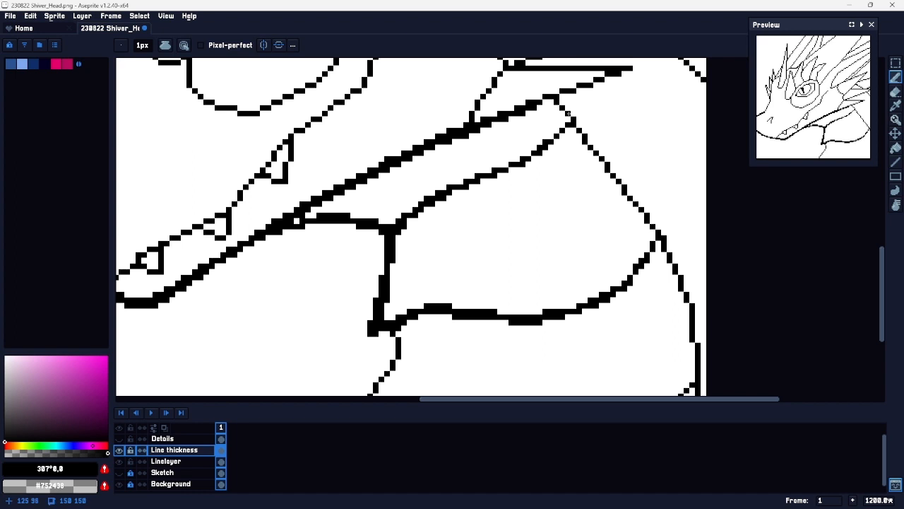
Step: Thicken the front neck line down to the canvas edge and extend the pointed lower corner of the neck plate
{"action": "mouse_move", "coordinate": [398, 329]}
{"action": "left_mouse_down"}
{"action": "mouse_move", "coordinate": [392, 357]}
{"action": "mouse_move", "coordinate": [360, 397]}
{"action": "left_mouse_up"}
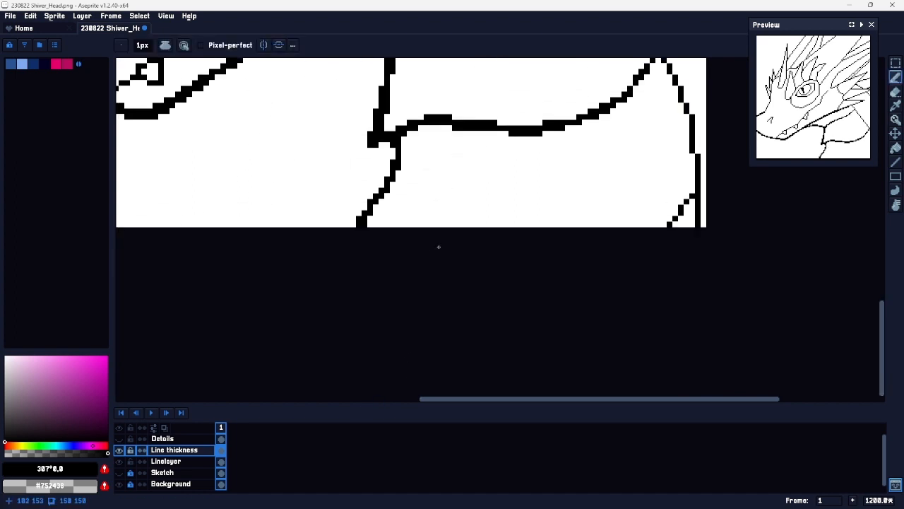
{"action": "left_click_drag", "start_coordinate": [432, 248], "coordinate": [384, 321]}
{"action": "left_click", "coordinate": [305, 298]}
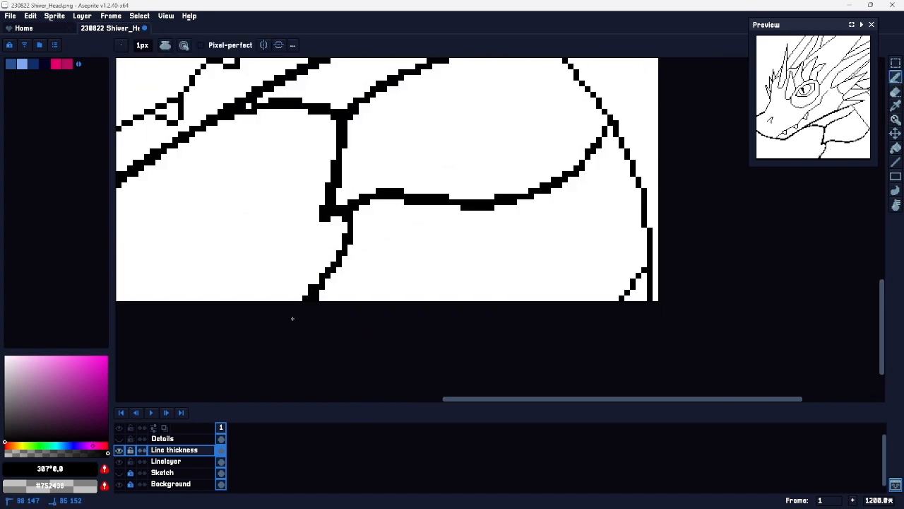
{"action": "mouse_move", "coordinate": [346, 220]}
{"action": "left_mouse_down"}
{"action": "mouse_move", "coordinate": [363, 300]}
{"action": "mouse_move", "coordinate": [312, 298]}
{"action": "left_mouse_up"}
{"action": "key", "text": "ctrl+z"}
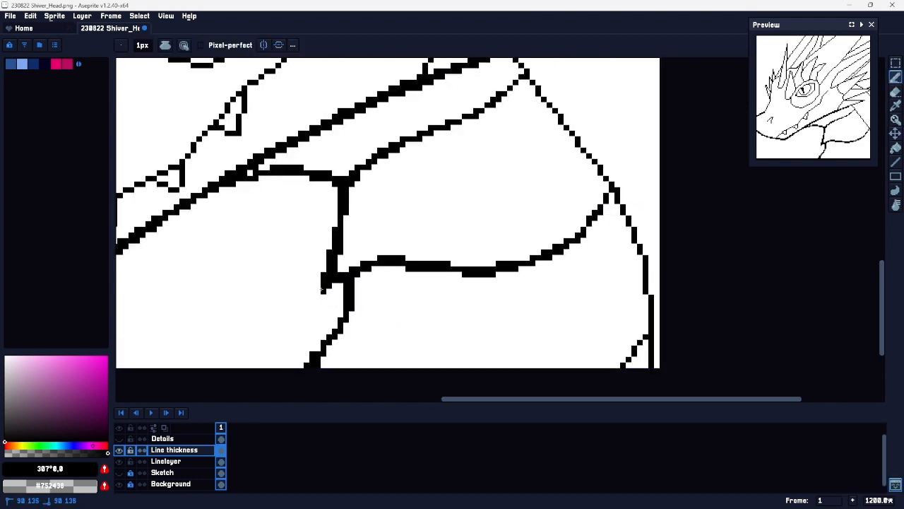
{"action": "left_click_drag", "start_coordinate": [367, 219], "coordinate": [355, 293]}
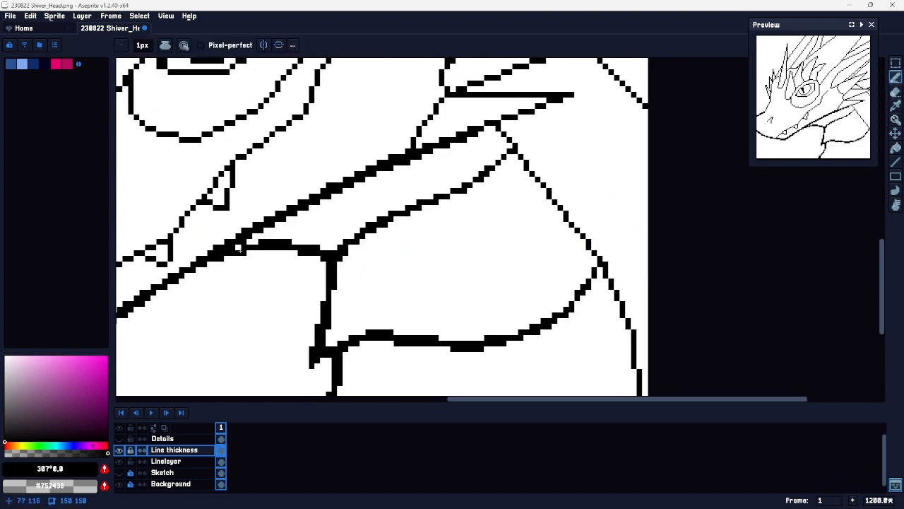
{"action": "mouse_move", "coordinate": [265, 243]}
{"action": "left_mouse_down"}
{"action": "mouse_move", "coordinate": [310, 191]}
{"action": "mouse_move", "coordinate": [417, 194]}
{"action": "left_mouse_up"}
Step: Thicken the bridge of the snout and the outer edges of the small front spikes in black
{"action": "key", "text": "z"}
{"action": "left_click_drag", "start_coordinate": [425, 259], "coordinate": [405, 263]}
{"action": "left_click_drag", "start_coordinate": [418, 219], "coordinate": [418, 320]}
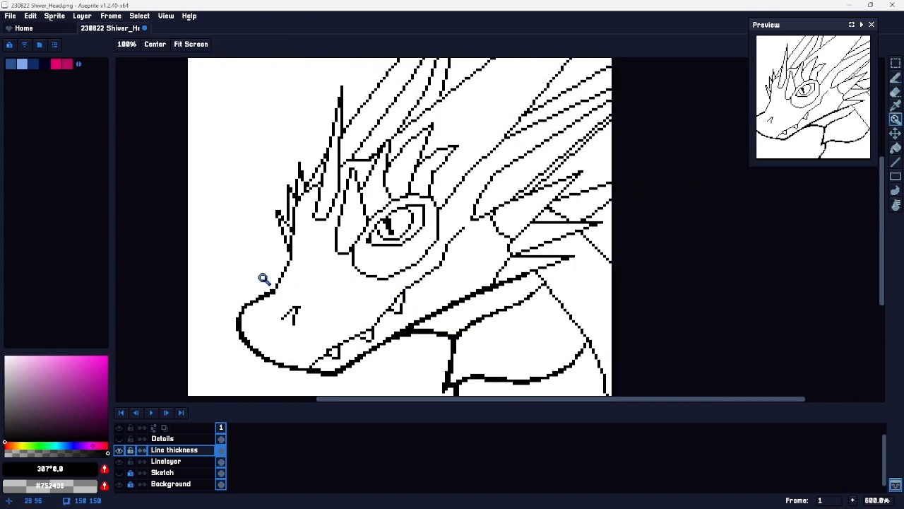
{"action": "key", "text": "b"}
{"action": "key", "text": "z"}
{"action": "key", "text": "b"}
{"action": "mouse_move", "coordinate": [268, 277]}
{"action": "left_mouse_down"}
{"action": "mouse_move", "coordinate": [275, 305]}
{"action": "mouse_move", "coordinate": [309, 233]}
{"action": "mouse_move", "coordinate": [308, 200]}
{"action": "mouse_move", "coordinate": [323, 252]}
{"action": "mouse_move", "coordinate": [309, 249]}
{"action": "mouse_move", "coordinate": [312, 259]}
{"action": "mouse_move", "coordinate": [290, 205]}
{"action": "mouse_move", "coordinate": [315, 189]}
{"action": "mouse_move", "coordinate": [295, 213]}
{"action": "mouse_move", "coordinate": [285, 185]}
{"action": "mouse_move", "coordinate": [311, 217]}
{"action": "mouse_move", "coordinate": [284, 185]}
{"action": "mouse_move", "coordinate": [309, 185]}
{"action": "mouse_move", "coordinate": [289, 272]}
{"action": "mouse_move", "coordinate": [289, 203]}
{"action": "mouse_move", "coordinate": [312, 230]}
{"action": "mouse_move", "coordinate": [311, 221]}
{"action": "mouse_move", "coordinate": [292, 267]}
{"action": "mouse_move", "coordinate": [297, 207]}
{"action": "mouse_move", "coordinate": [314, 255]}
{"action": "mouse_move", "coordinate": [308, 246]}
{"action": "mouse_move", "coordinate": [320, 242]}
{"action": "mouse_move", "coordinate": [312, 255]}
{"action": "mouse_move", "coordinate": [370, 185]}
{"action": "mouse_move", "coordinate": [284, 270]}
{"action": "mouse_move", "coordinate": [327, 204]}
{"action": "mouse_move", "coordinate": [424, 88]}
{"action": "left_mouse_up"}
{"action": "key", "text": "b"}
{"action": "key", "text": "space"}
{"action": "key", "text": "space"}
{"action": "key", "text": "space"}
Step: Thicken the outer edge of the front horn from behind the tall spike up to the canvas edge
{"action": "left_click_drag", "start_coordinate": [332, 91], "coordinate": [333, 216]}
{"action": "key", "text": "space"}
{"action": "left_click_drag", "start_coordinate": [331, 325], "coordinate": [335, 253]}
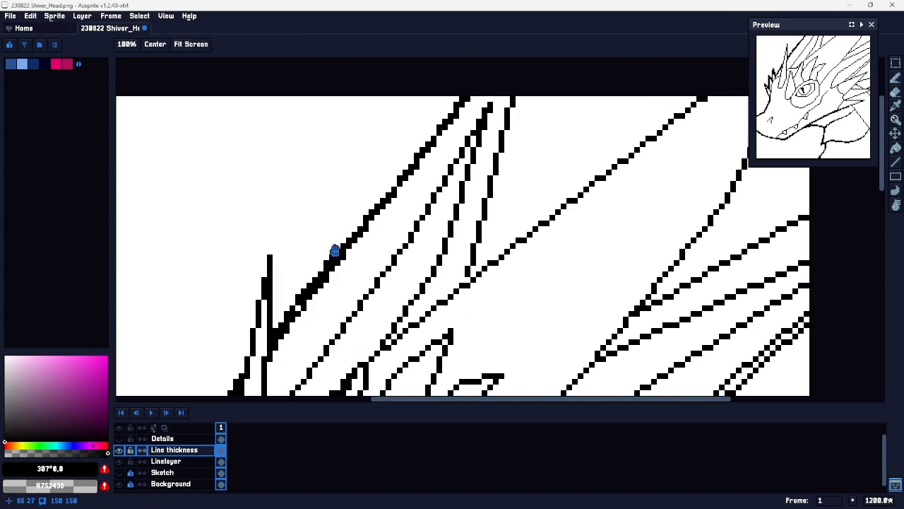
{"action": "key", "text": "space"}
{"action": "left_click_drag", "start_coordinate": [390, 227], "coordinate": [309, 291]}
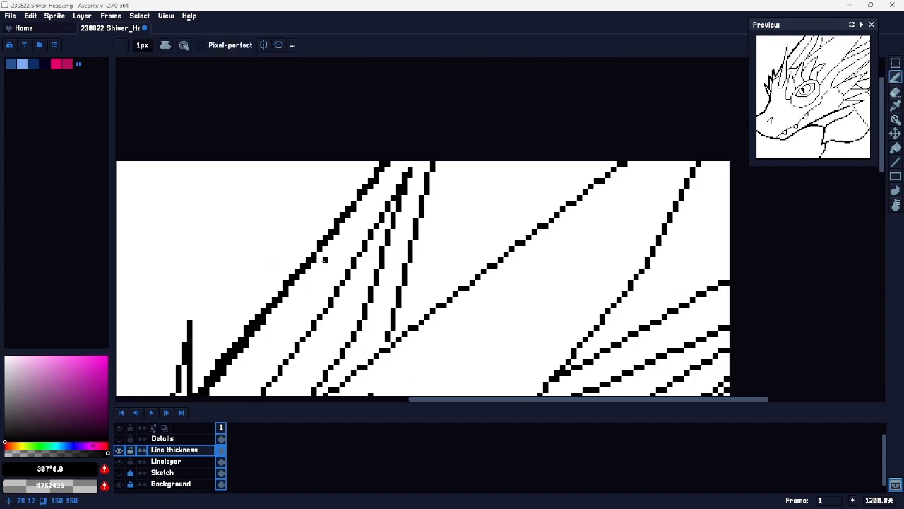
Step: Shrink the Preview window, zoom its image out and reposition it so the whole dragon head shows
{"action": "left_click_drag", "start_coordinate": [817, 26], "coordinate": [814, 28]}
{"action": "left_click_drag", "start_coordinate": [754, 168], "coordinate": [738, 168]}
{"action": "key", "text": "z"}
{"action": "left_click_drag", "start_coordinate": [821, 113], "coordinate": [813, 122]}
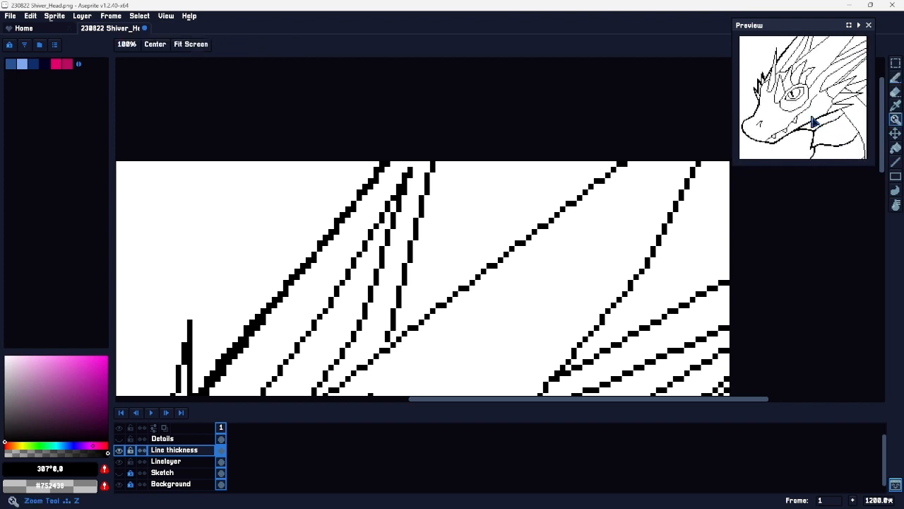
{"action": "scroll", "coordinate": [820, 116], "scroll_direction": "down", "scroll_amount": 5}
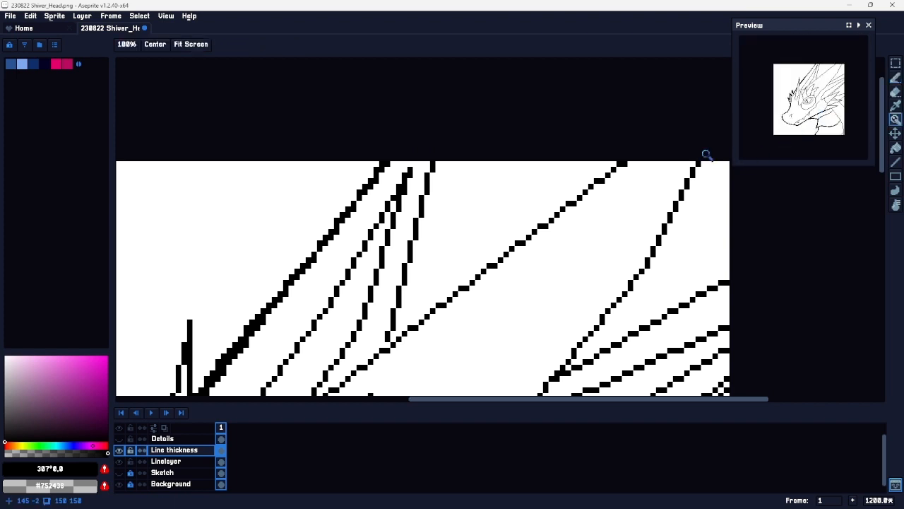
{"action": "left_click_drag", "start_coordinate": [734, 165], "coordinate": [757, 148]}
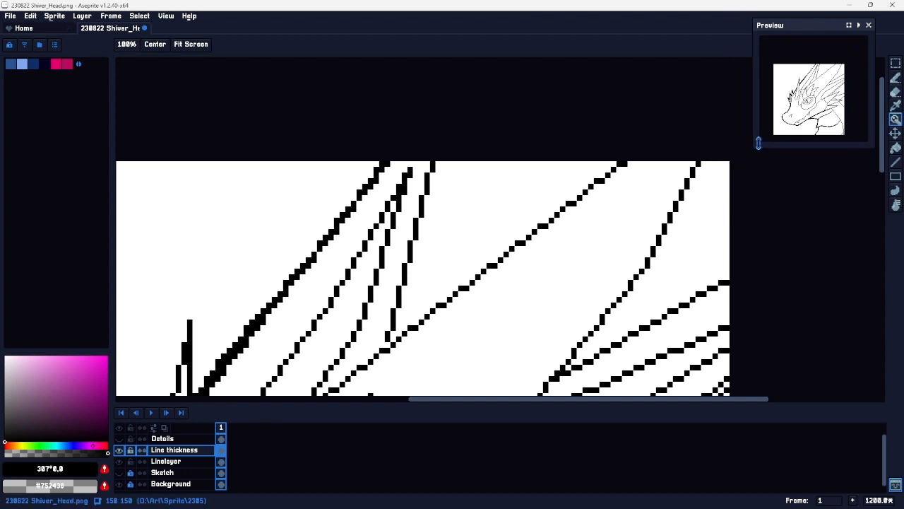
{"action": "scroll", "coordinate": [805, 114], "scroll_direction": "up", "scroll_amount": 4}
{"action": "scroll", "coordinate": [805, 114], "scroll_direction": "down", "scroll_amount": 5}
{"action": "left_click_drag", "start_coordinate": [806, 113], "coordinate": [815, 103]}
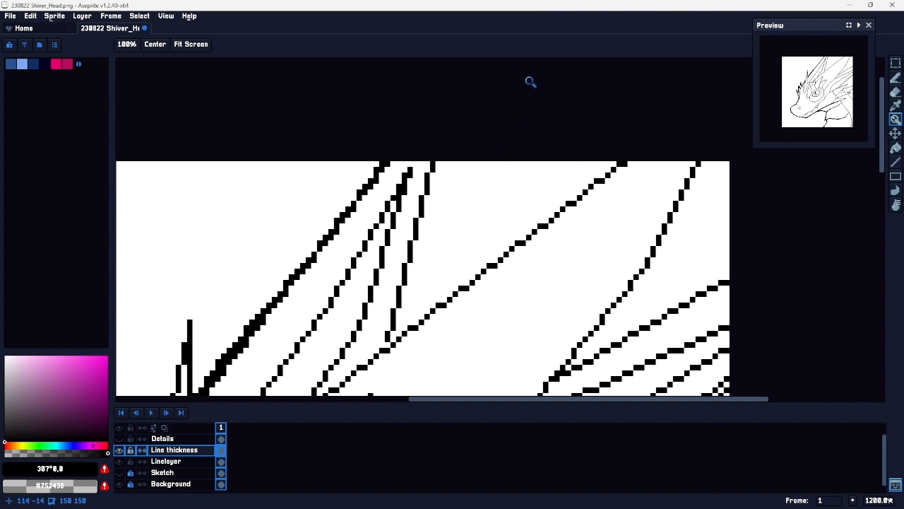
Step: Thicken the back edge of the front horn from the canvas edge down to where it meets the long diagonal line
{"action": "key", "text": "b"}
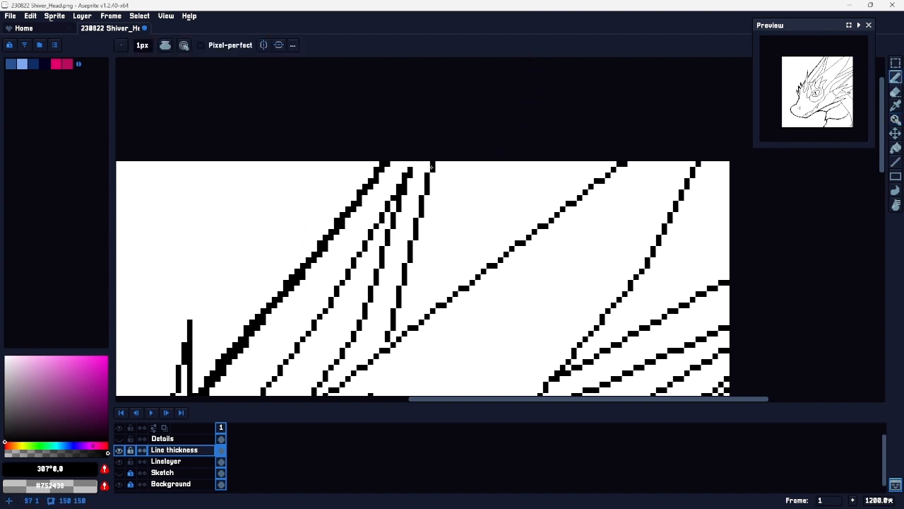
{"action": "left_click_drag", "start_coordinate": [427, 191], "coordinate": [383, 349]}
{"action": "left_click_drag", "start_coordinate": [387, 338], "coordinate": [432, 167]}
{"action": "key", "text": "space"}
{"action": "mouse_move", "coordinate": [431, 292]}
{"action": "left_mouse_down"}
{"action": "mouse_move", "coordinate": [440, 230]}
{"action": "mouse_move", "coordinate": [477, 150]}
{"action": "left_mouse_up"}
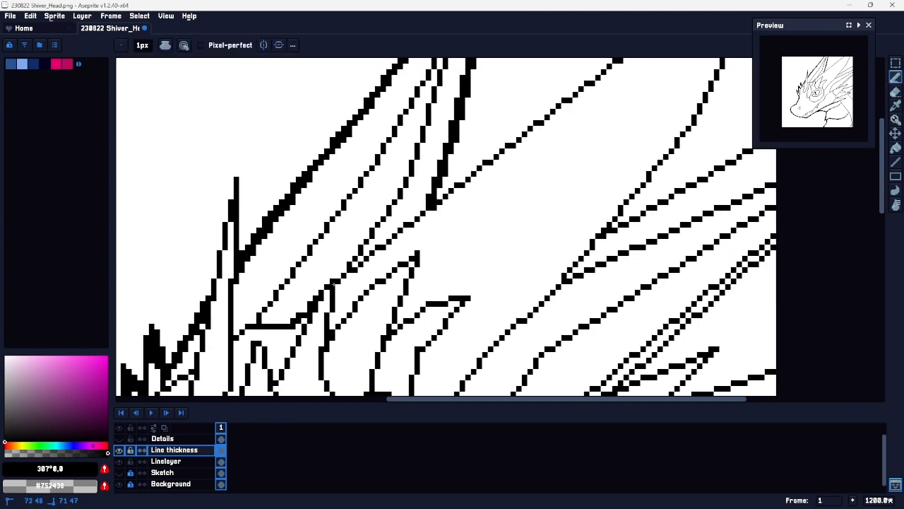
Step: Thicken the long diagonal line from the upper canvas edge past the front horn's base to the brow spikes
{"action": "scroll", "coordinate": [628, 59], "scroll_direction": "up", "scroll_amount": 3}
{"action": "left_click_drag", "start_coordinate": [628, 59], "coordinate": [630, 55]}
{"action": "key", "text": "ctrl+z"}
{"action": "key", "text": "ctrl+space"}
{"action": "left_click_drag", "start_coordinate": [569, 283], "coordinate": [549, 275]}
{"action": "mouse_move", "coordinate": [532, 311]}
{"action": "left_mouse_down"}
{"action": "mouse_move", "coordinate": [495, 240]}
{"action": "mouse_move", "coordinate": [615, 142]}
{"action": "left_mouse_up"}
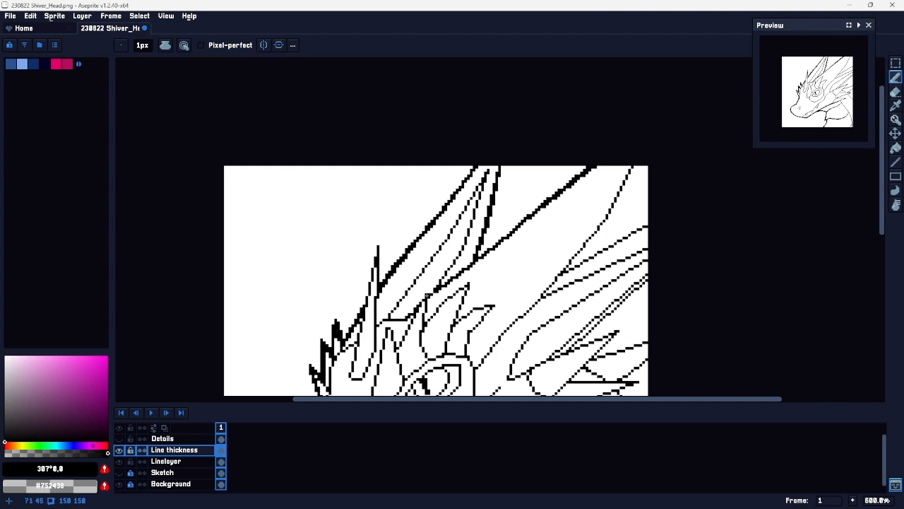
{"action": "left_click_drag", "start_coordinate": [424, 300], "coordinate": [403, 317]}
Step: Thicken the outlines of the tall front spike and the spike beside the eye, plus the first brow spike's front edge
{"action": "key", "text": "e"}
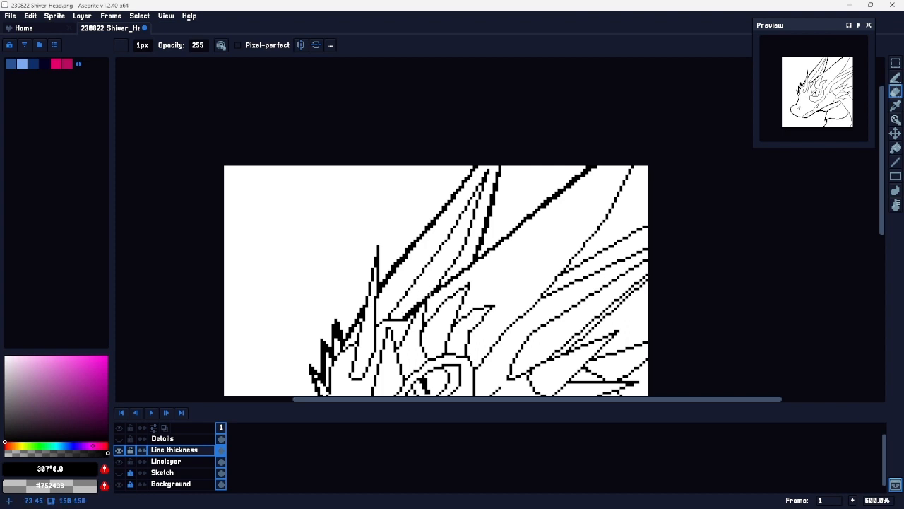
{"action": "key", "text": "b"}
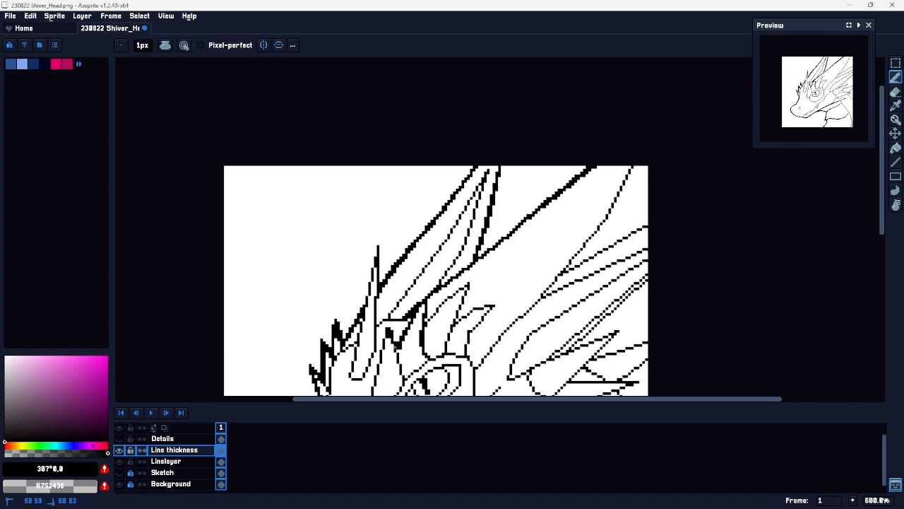
{"action": "key", "text": "space"}
{"action": "left_click_drag", "start_coordinate": [412, 347], "coordinate": [420, 287]}
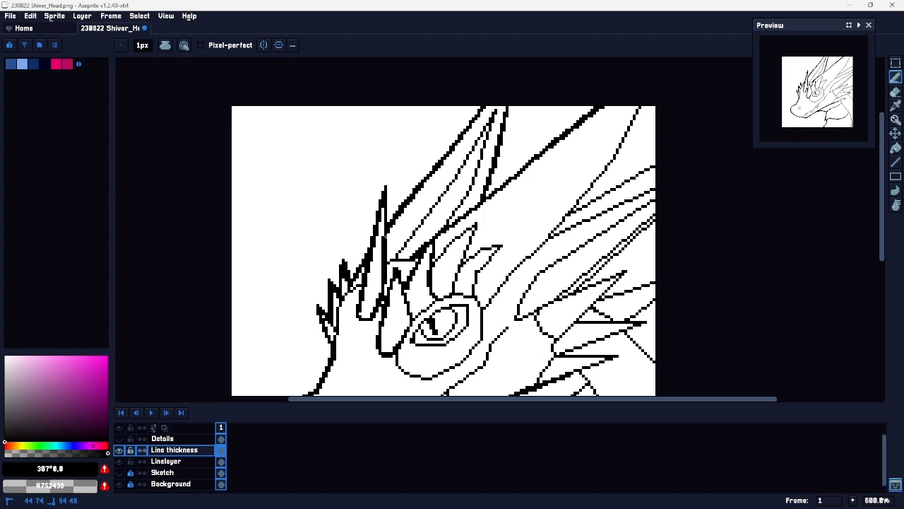
{"action": "left_click_drag", "start_coordinate": [486, 242], "coordinate": [440, 247]}
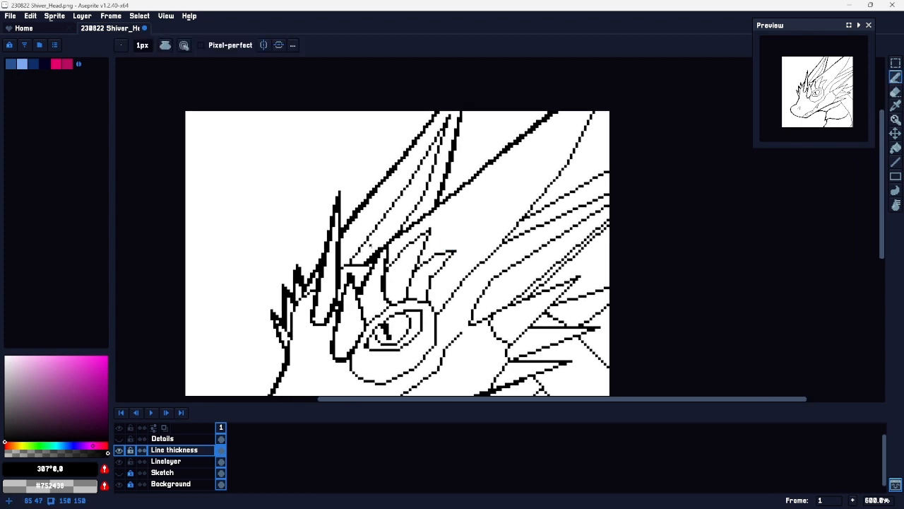
{"action": "left_click_drag", "start_coordinate": [359, 300], "coordinate": [362, 305]}
Step: Thicken the edges of the two curved brow spikes above the eye in black
{"action": "left_click_drag", "start_coordinate": [383, 272], "coordinate": [403, 262]}
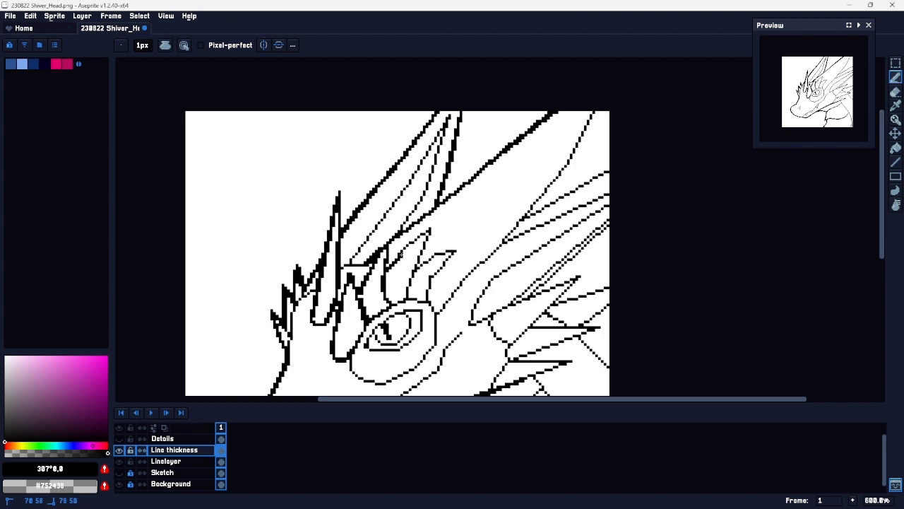
{"action": "left_click_drag", "start_coordinate": [428, 232], "coordinate": [415, 260]}
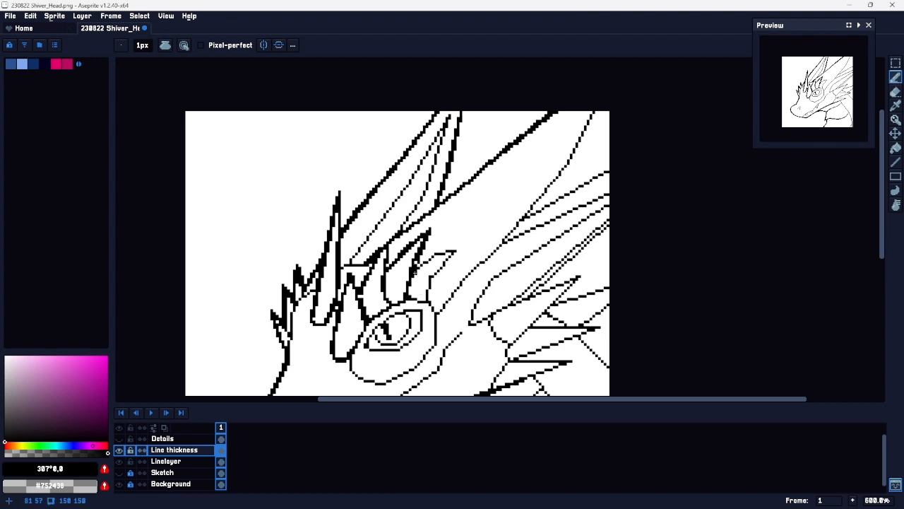
{"action": "mouse_move", "coordinate": [447, 255]}
{"action": "left_mouse_down"}
{"action": "mouse_move", "coordinate": [428, 279]}
{"action": "mouse_move", "coordinate": [431, 257]}
{"action": "left_mouse_up"}
{"action": "key", "text": "ctrl+z"}
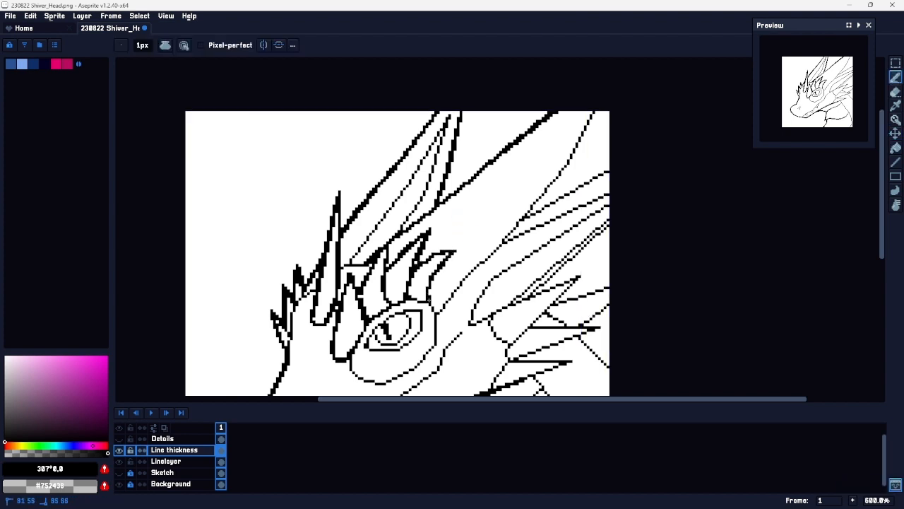
Step: Thicken the long line from behind the eye to the upper canvas edge and the ear fin's uppermost edge in black
{"action": "key", "text": "space"}
{"action": "left_click_drag", "start_coordinate": [450, 315], "coordinate": [429, 227]}
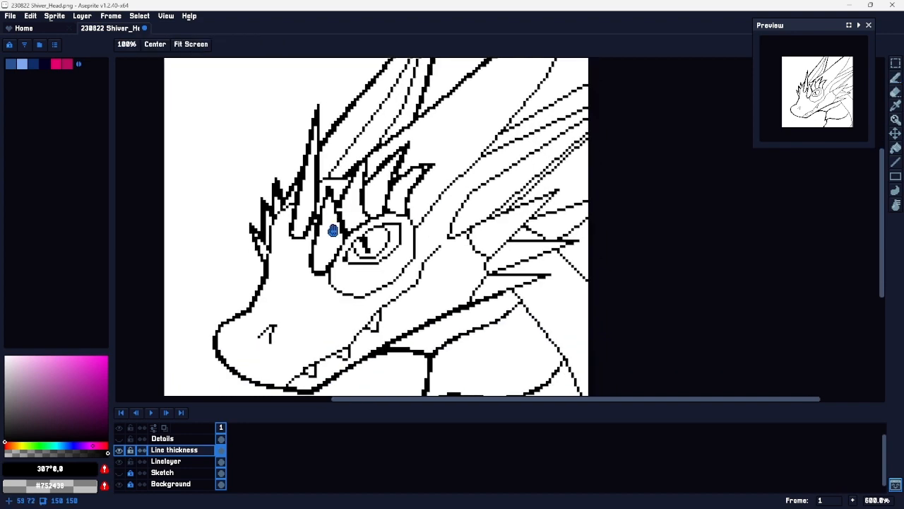
{"action": "key", "text": "space"}
{"action": "left_click_drag", "start_coordinate": [452, 181], "coordinate": [343, 256]}
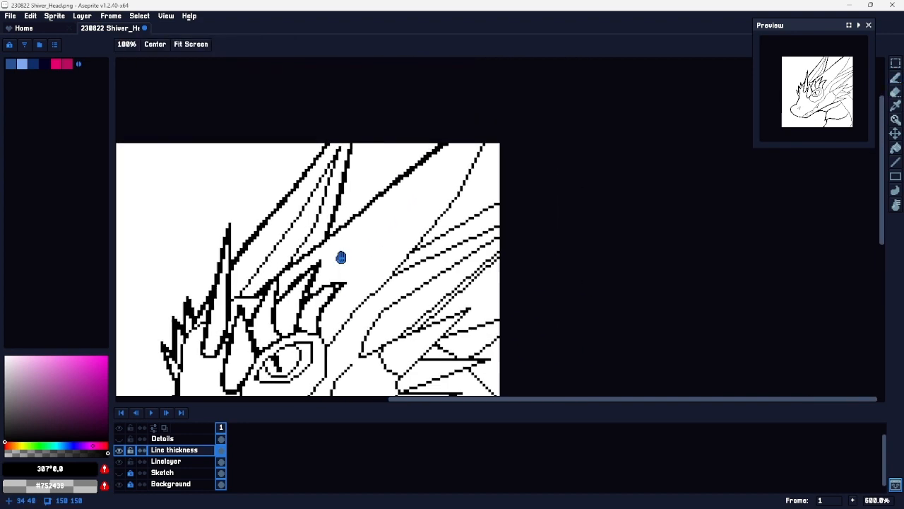
{"action": "mouse_move", "coordinate": [345, 327]}
{"action": "left_mouse_down"}
{"action": "mouse_move", "coordinate": [450, 201]}
{"action": "mouse_move", "coordinate": [476, 155]}
{"action": "left_mouse_up"}
{"action": "key", "text": "space"}
{"action": "left_click_drag", "start_coordinate": [469, 278], "coordinate": [466, 226]}
{"action": "left_click_drag", "start_coordinate": [439, 189], "coordinate": [513, 150]}
{"action": "key", "text": "ctrl+z"}
{"action": "left_click_drag", "start_coordinate": [412, 198], "coordinate": [422, 195]}
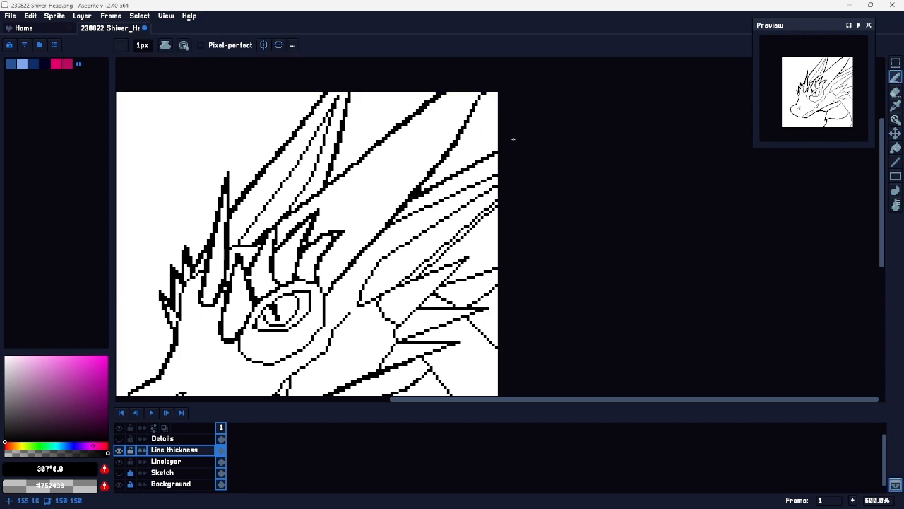
Step: Thicken the ear fin's second upper line and lower diagonal edge, plus the outline of the uppermost cheek spike
{"action": "left_click_drag", "start_coordinate": [393, 223], "coordinate": [421, 211]}
{"action": "left_click_drag", "start_coordinate": [423, 271], "coordinate": [496, 204]}
{"action": "key", "text": "ctrl+z"}
{"action": "left_click_drag", "start_coordinate": [423, 271], "coordinate": [496, 205]}
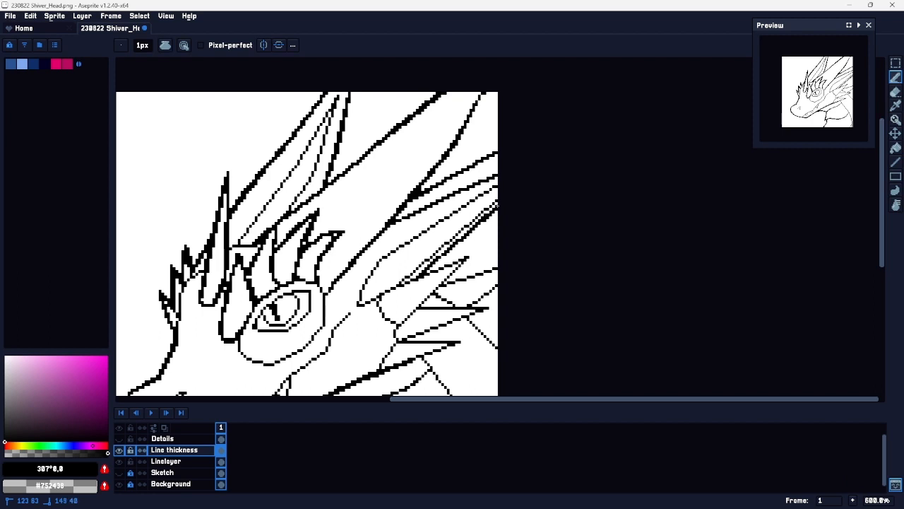
{"action": "left_click_drag", "start_coordinate": [426, 273], "coordinate": [445, 256]}
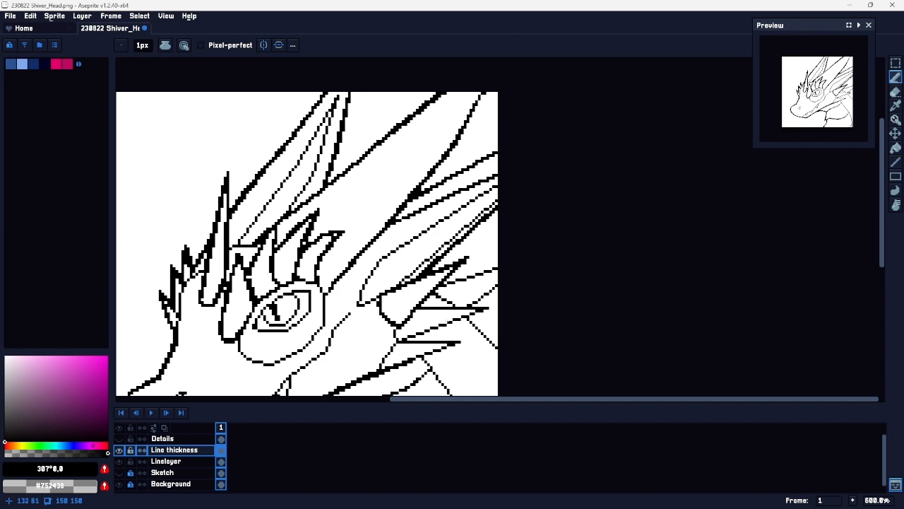
Step: Thicken the horizontal upper edge and slanted lower edge of the middle cheek spike with straight black lines
{"action": "left_click_drag", "start_coordinate": [418, 308], "coordinate": [432, 308]}
{"action": "key", "text": "z"}
{"action": "scroll", "coordinate": [464, 317], "scroll_direction": "up", "scroll_amount": 3}
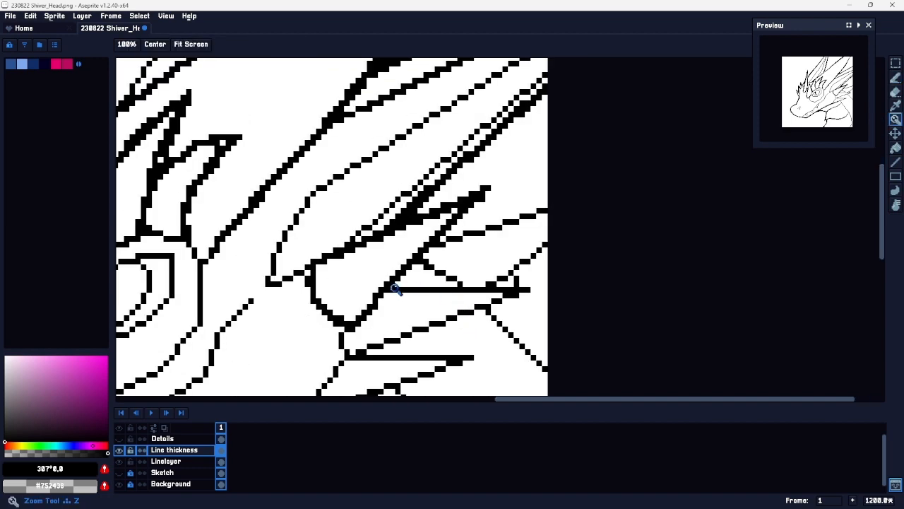
{"action": "key", "text": "b"}
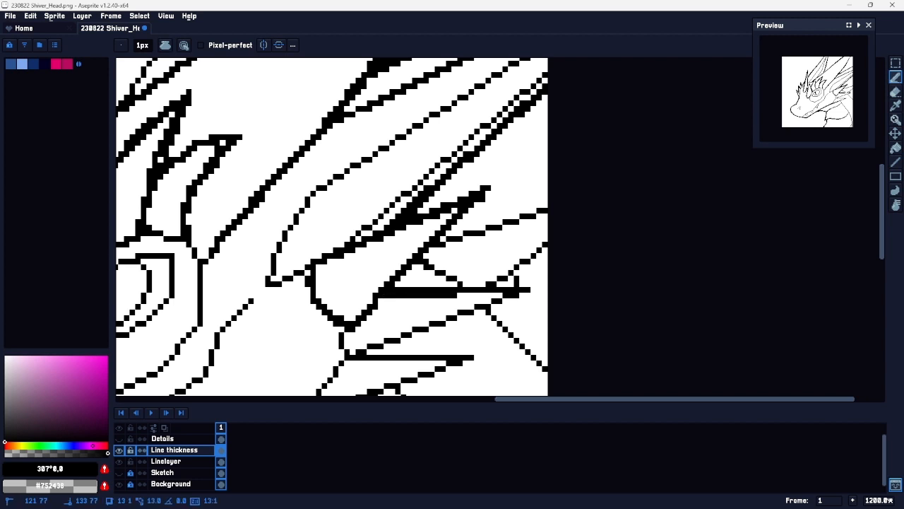
{"action": "left_click", "coordinate": [516, 295], "text": "shift"}
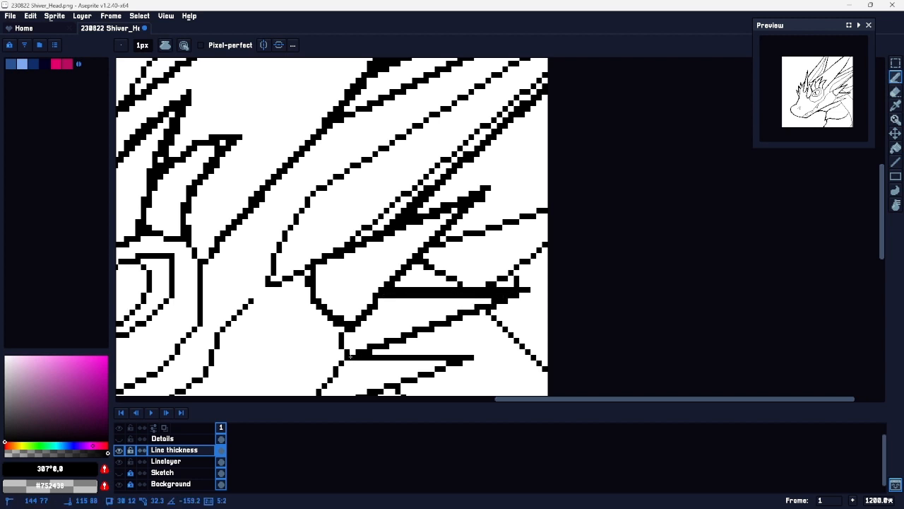
Step: Thicken the lowest cheek spike's edges and the curved line joining the cheek spikes to the jaw
{"action": "left_click_drag", "start_coordinate": [350, 355], "coordinate": [348, 299]}
{"action": "left_click", "coordinate": [351, 303]}
{"action": "left_click", "coordinate": [350, 305]}
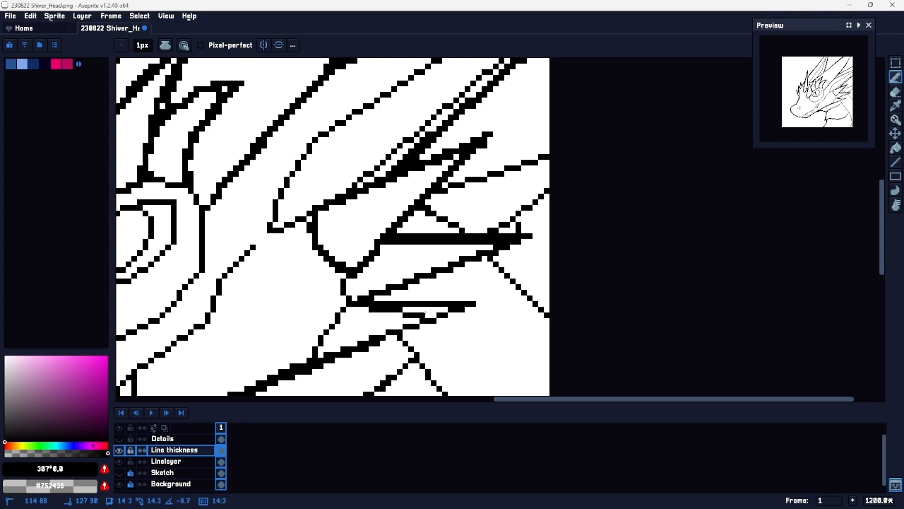
{"action": "left_click", "coordinate": [457, 309], "text": "shift"}
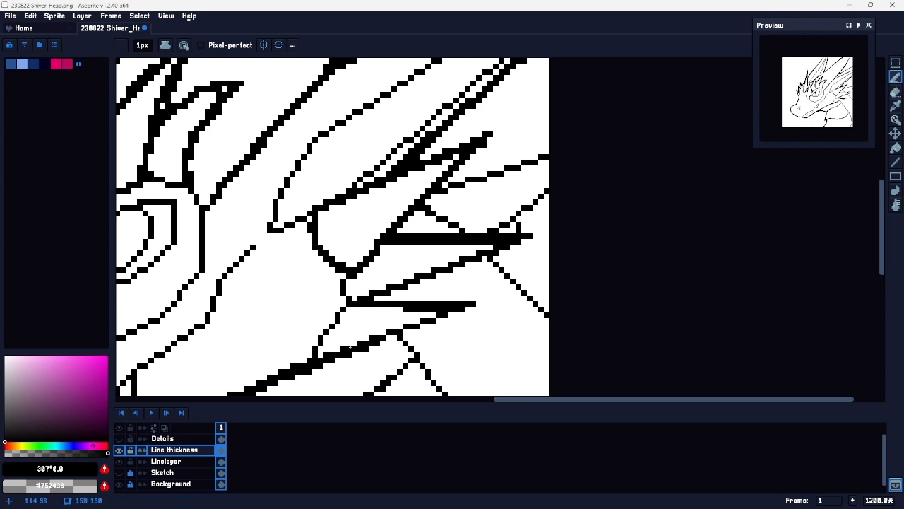
{"action": "left_click_drag", "start_coordinate": [385, 338], "coordinate": [445, 307]}
{"action": "left_click_drag", "start_coordinate": [343, 311], "coordinate": [313, 356]}
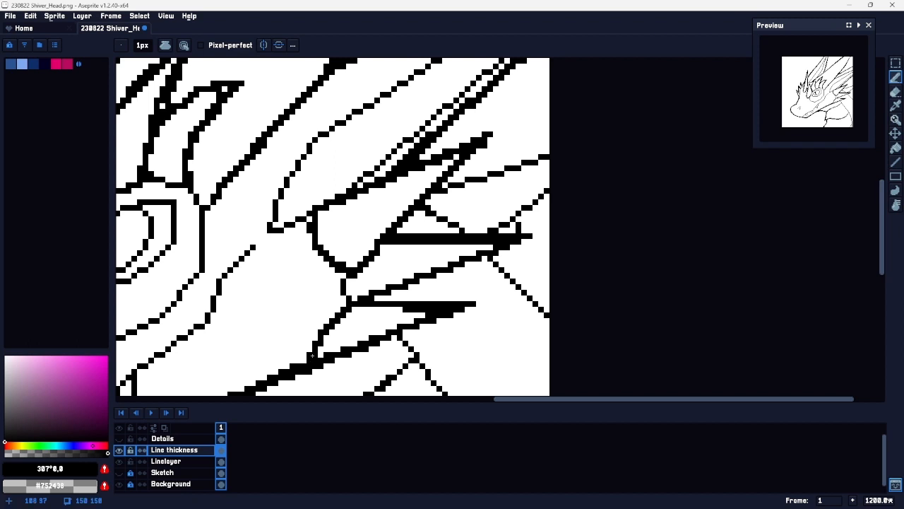
{"action": "left_click_drag", "start_coordinate": [349, 281], "coordinate": [349, 298]}
Step: Thicken the lines between and behind the upper cheek spikes out to the canvas edge, erasing the stray pixels there
{"action": "mouse_move", "coordinate": [479, 288]}
{"action": "left_mouse_down"}
{"action": "mouse_move", "coordinate": [426, 279]}
{"action": "mouse_move", "coordinate": [427, 305]}
{"action": "left_mouse_up"}
{"action": "key", "text": "b"}
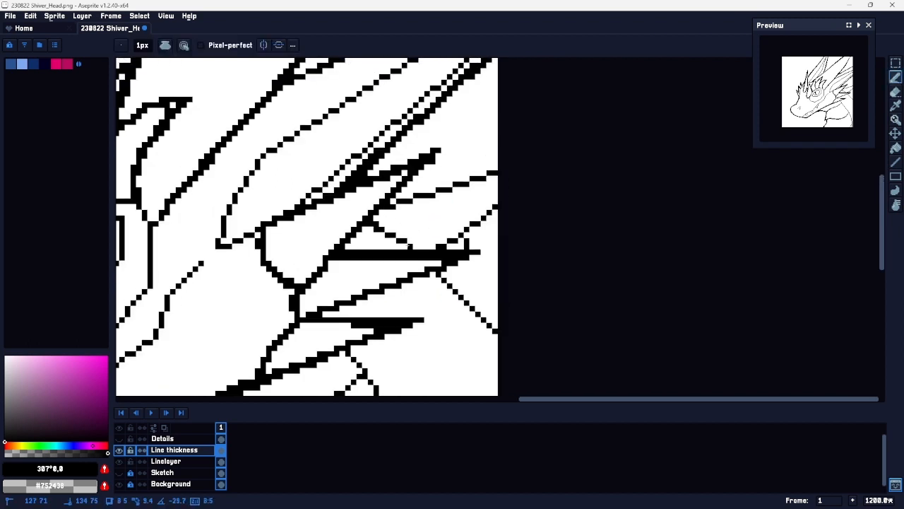
{"action": "left_click_drag", "start_coordinate": [373, 218], "coordinate": [390, 230]}
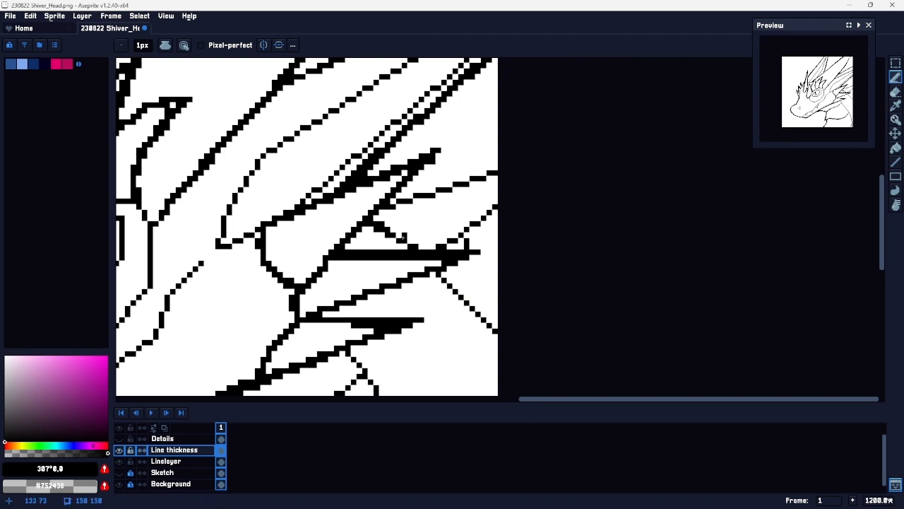
{"action": "left_click_drag", "start_coordinate": [450, 281], "coordinate": [495, 328]}
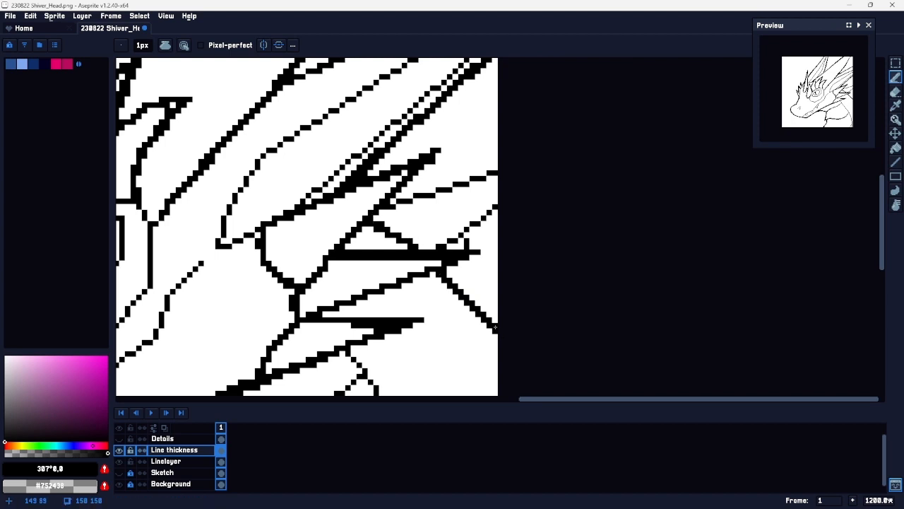
{"action": "key", "text": "e"}
{"action": "left_click_drag", "start_coordinate": [466, 241], "coordinate": [521, 199]}
{"action": "key", "text": "b"}
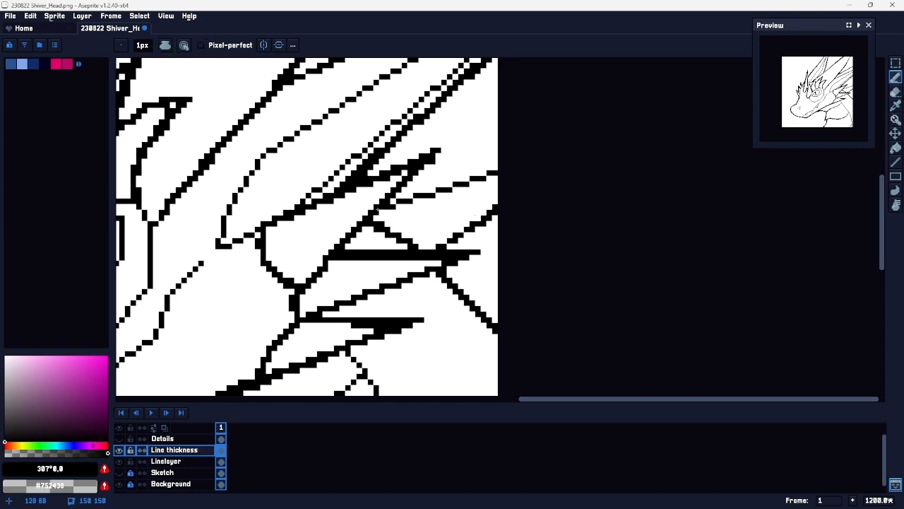
{"action": "left_click_drag", "start_coordinate": [403, 197], "coordinate": [567, 145]}
Step: Thicken the line along the back of the neck plates from the lowest cheek spike down to the lower canvas edge
{"action": "key", "text": "z"}
{"action": "scroll", "coordinate": [519, 253], "scroll_direction": "down", "scroll_amount": 4}
{"action": "left_click_drag", "start_coordinate": [519, 300], "coordinate": [484, 187]}
{"action": "scroll", "coordinate": [439, 224], "scroll_direction": "up", "scroll_amount": 1}
{"action": "key", "text": "b"}
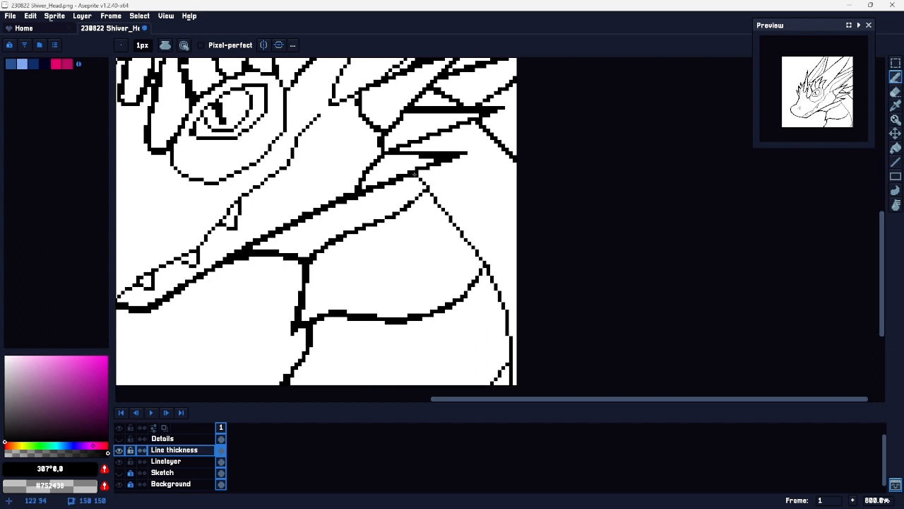
{"action": "mouse_move", "coordinate": [427, 189]}
{"action": "left_mouse_down"}
{"action": "mouse_move", "coordinate": [490, 275]}
{"action": "mouse_move", "coordinate": [507, 347]}
{"action": "mouse_move", "coordinate": [492, 383]}
{"action": "left_mouse_up"}
{"action": "left_click_drag", "start_coordinate": [508, 352], "coordinate": [507, 356]}
Step: Thicken the outline around the eye, from its front corner along the lower lid to the back corner
{"action": "key", "text": "space"}
{"action": "mouse_move", "coordinate": [504, 246]}
{"action": "left_mouse_down"}
{"action": "mouse_move", "coordinate": [520, 279]}
{"action": "mouse_move", "coordinate": [575, 334]}
{"action": "left_mouse_up"}
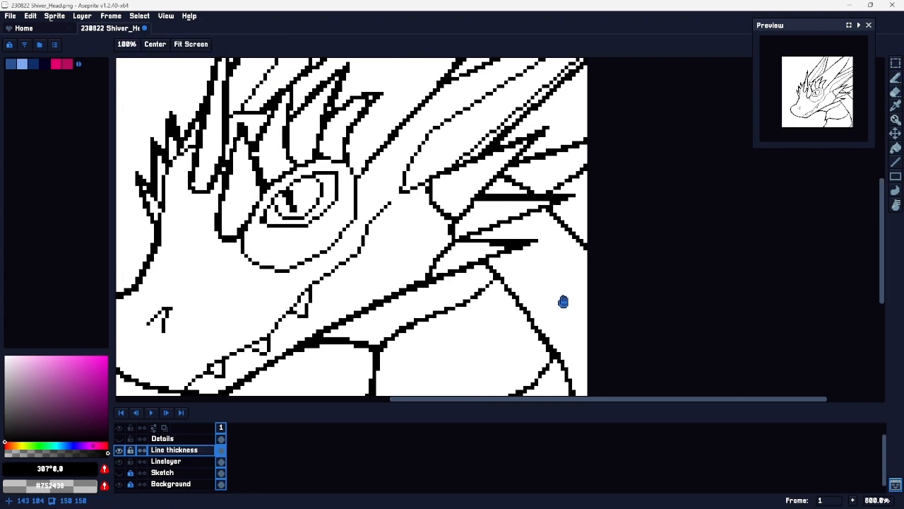
{"action": "left_click", "coordinate": [262, 215]}
{"action": "left_click", "coordinate": [262, 212]}
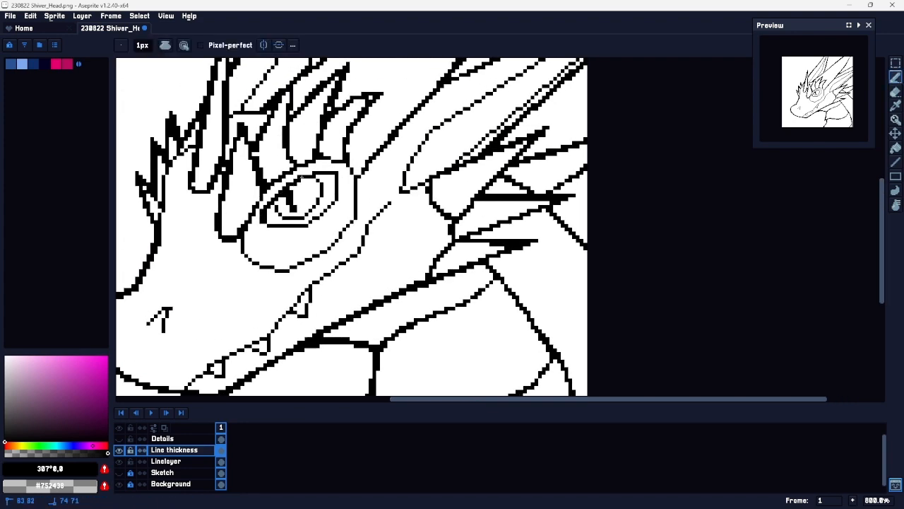
{"action": "left_click_drag", "start_coordinate": [280, 228], "coordinate": [299, 225]}
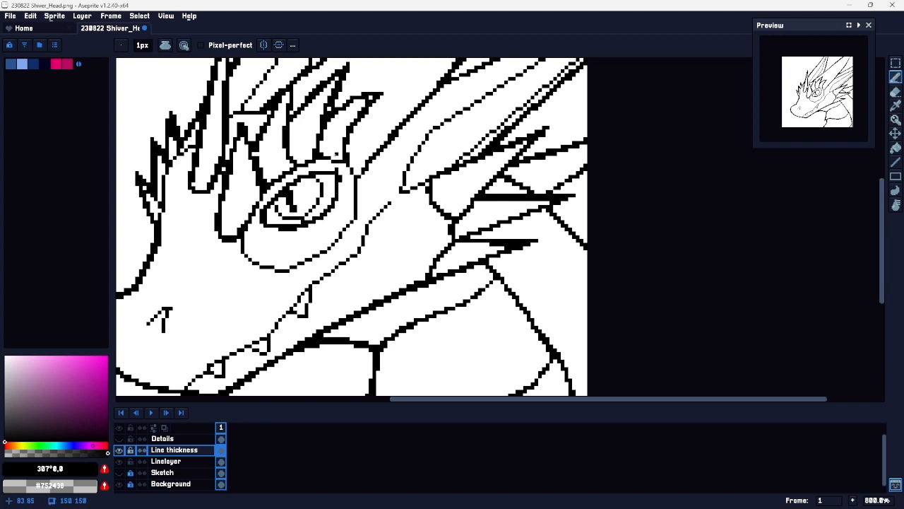
Step: Show and select the Details layer, and hide the Line thickness and Linelayer layers
{"action": "left_click", "coordinate": [119, 437]}
{"action": "key", "text": "z"}
{"action": "left_click_drag", "start_coordinate": [447, 293], "coordinate": [430, 283]}
{"action": "key", "text": "space"}
{"action": "left_click_drag", "start_coordinate": [482, 310], "coordinate": [535, 329]}
{"action": "mouse_move", "coordinate": [554, 262]}
{"action": "left_mouse_down"}
{"action": "mouse_move", "coordinate": [538, 265]}
{"action": "mouse_move", "coordinate": [547, 252]}
{"action": "left_mouse_up"}
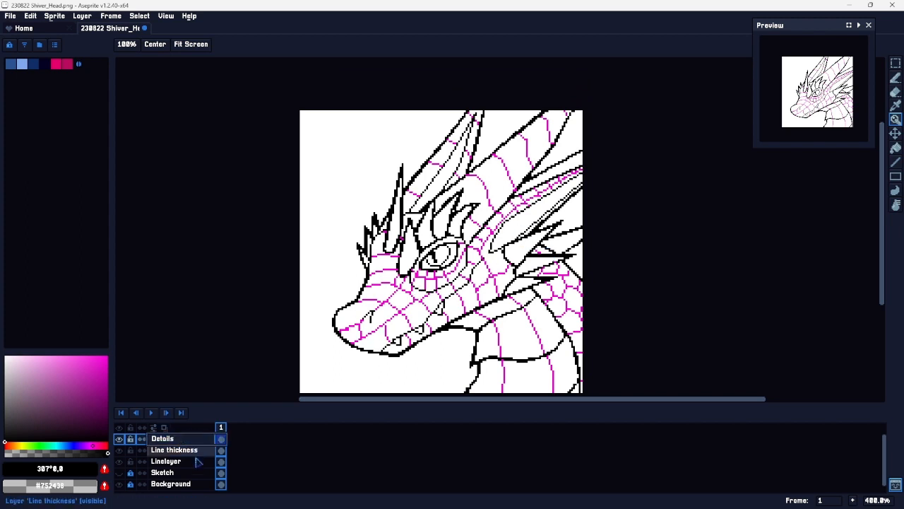
{"action": "double_click", "coordinate": [164, 438]}
{"action": "left_click", "coordinate": [299, 91]}
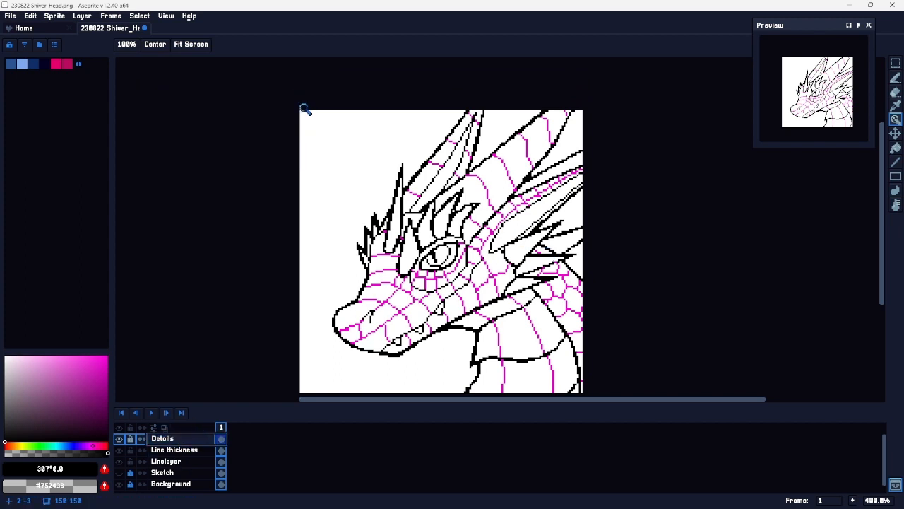
{"action": "left_click", "coordinate": [120, 450]}
{"action": "left_click", "coordinate": [119, 461]}
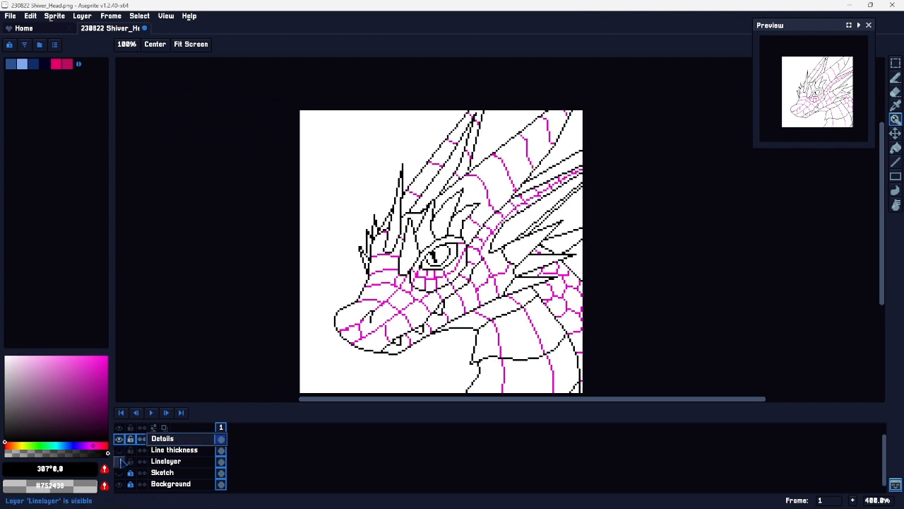
Step: Set the Paint Bucket's colour to near-black (307°, 0, 6) and try filling the pink detail lines below the eye
{"action": "key", "text": "g"}
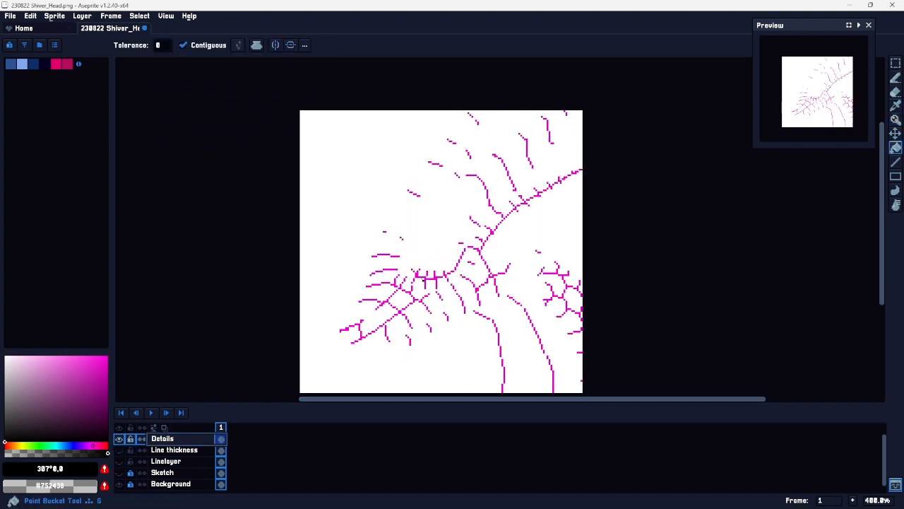
{"action": "left_click_drag", "start_coordinate": [6, 421], "coordinate": [4, 434]}
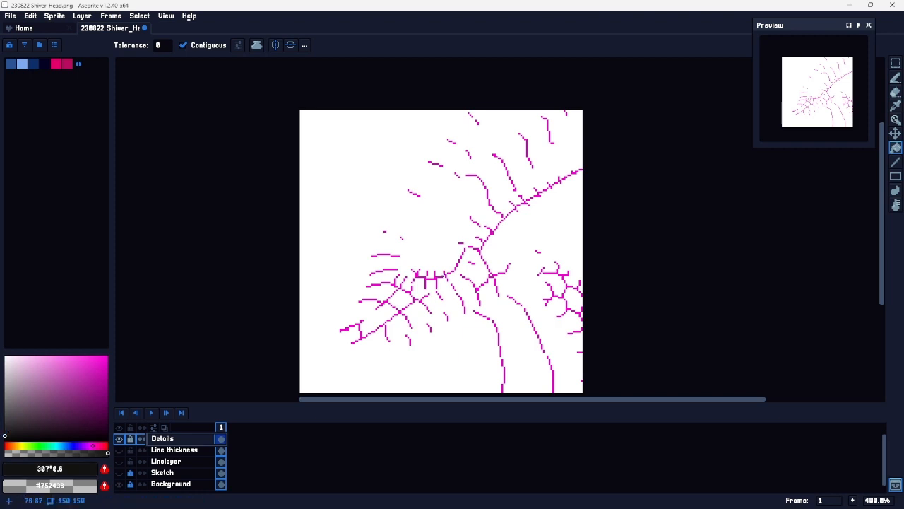
{"action": "left_click", "coordinate": [446, 264]}
{"action": "left_click", "coordinate": [445, 276]}
{"action": "key", "text": "ctrl+z"}
{"action": "key", "text": "ctrl+z"}
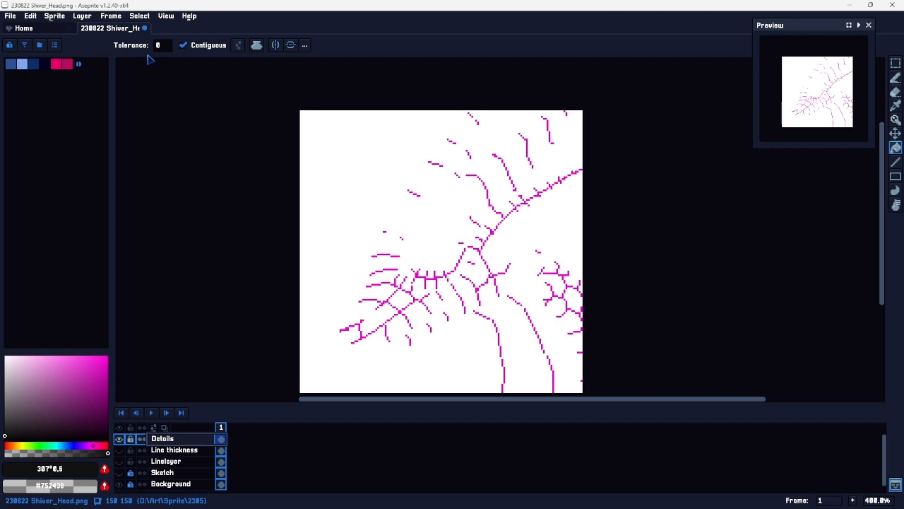
Step: Toggle the contiguous fill option off and on, and try filling one short pink snout line segment with near-black
{"action": "left_click", "coordinate": [212, 50]}
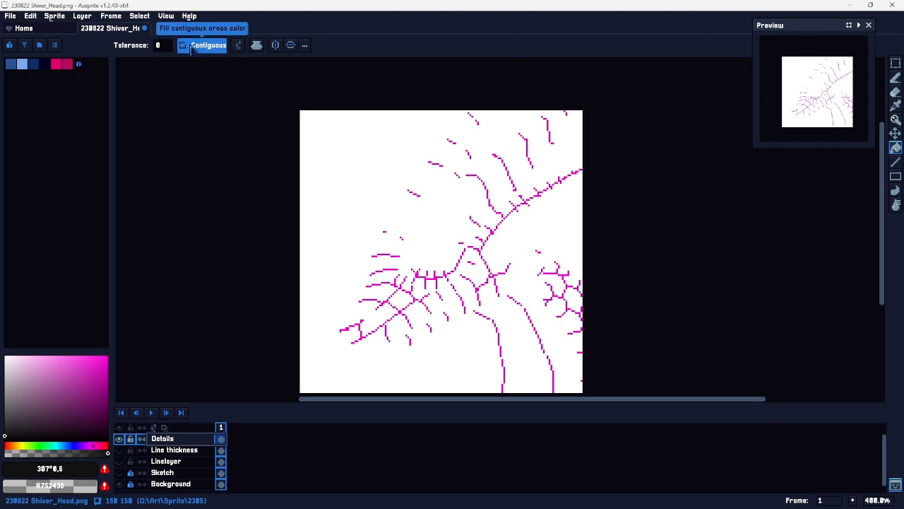
{"action": "left_click", "coordinate": [192, 49]}
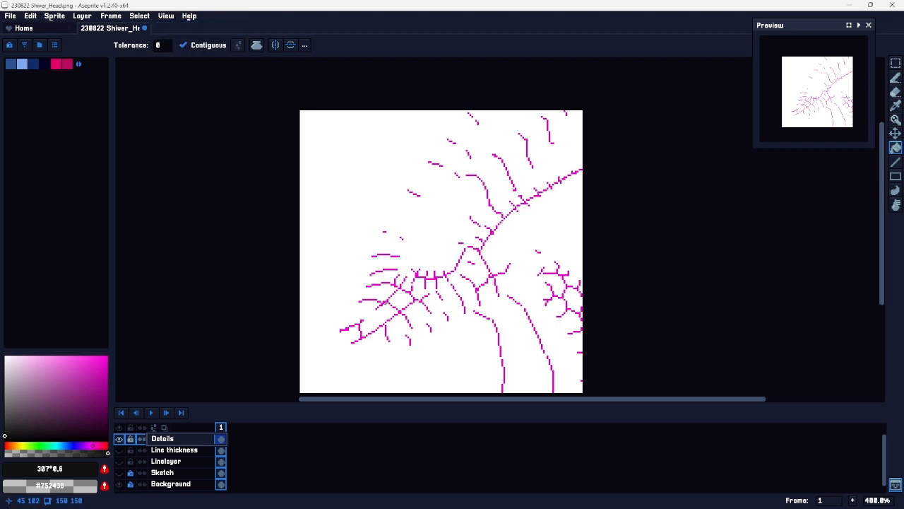
{"action": "scroll", "coordinate": [373, 292], "scroll_direction": "up", "scroll_amount": 11}
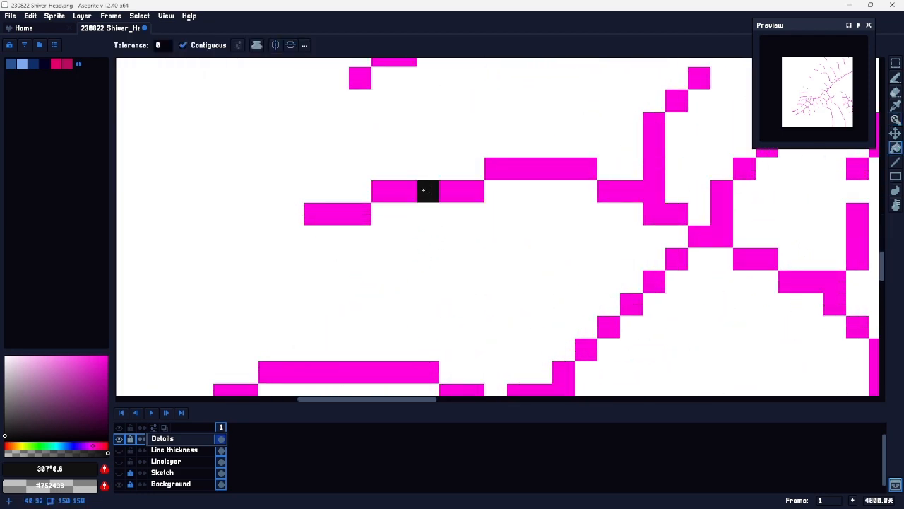
{"action": "left_click", "coordinate": [459, 191]}
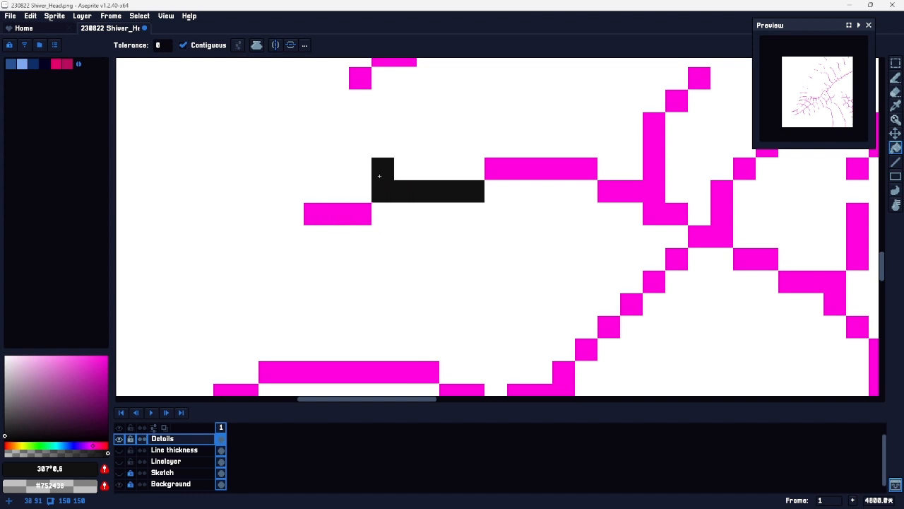
Step: Set the Paint Bucket's pixel connectivity to 8-connected and test it on the pink snout scale lines, undoing the test fills
{"action": "left_click", "coordinate": [238, 45]}
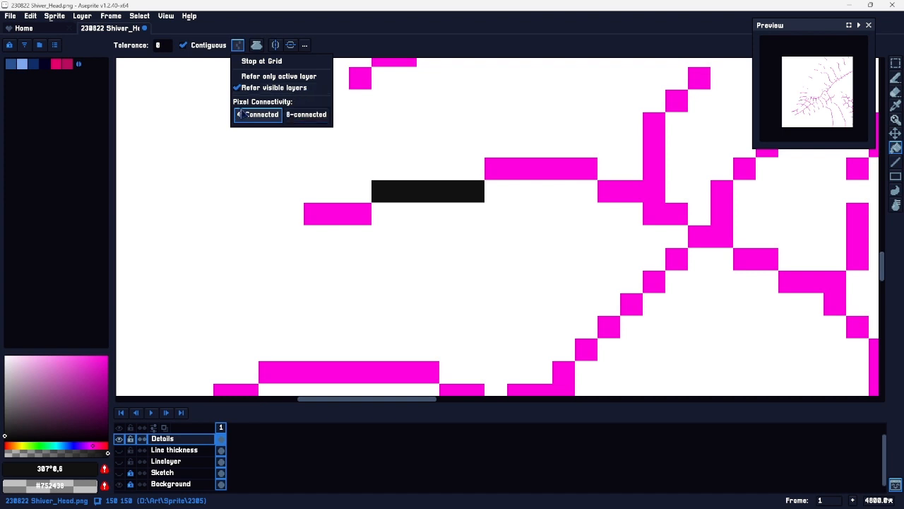
{"action": "left_click", "coordinate": [304, 117]}
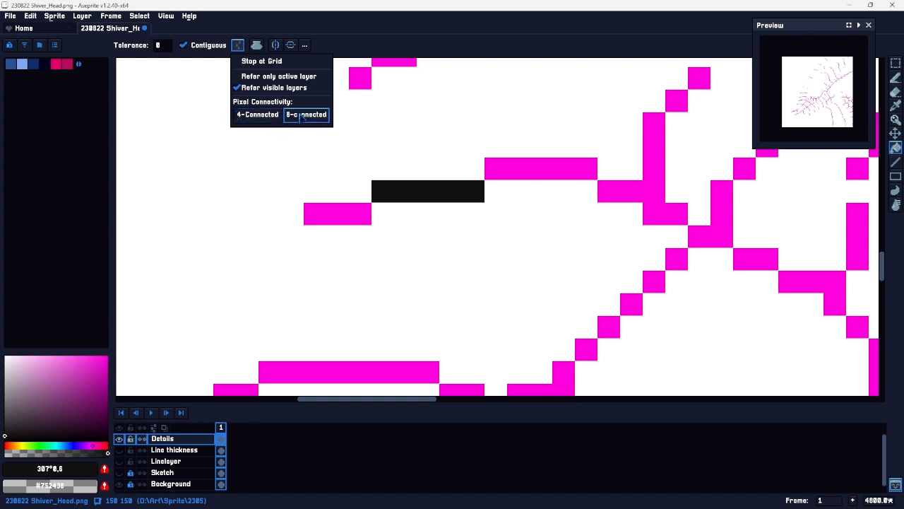
{"action": "left_click", "coordinate": [238, 45]}
{"action": "left_click", "coordinate": [440, 204]}
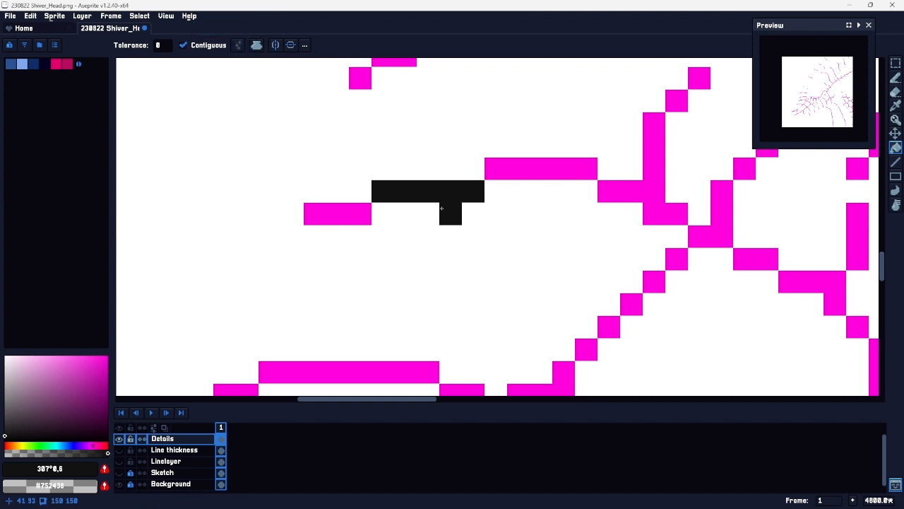
{"action": "key", "text": "ctrl+z"}
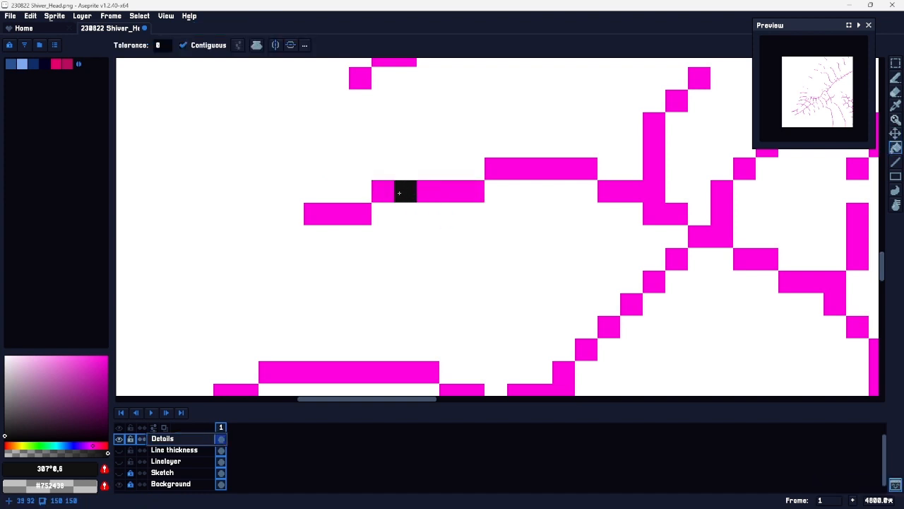
{"action": "left_click", "coordinate": [403, 190]}
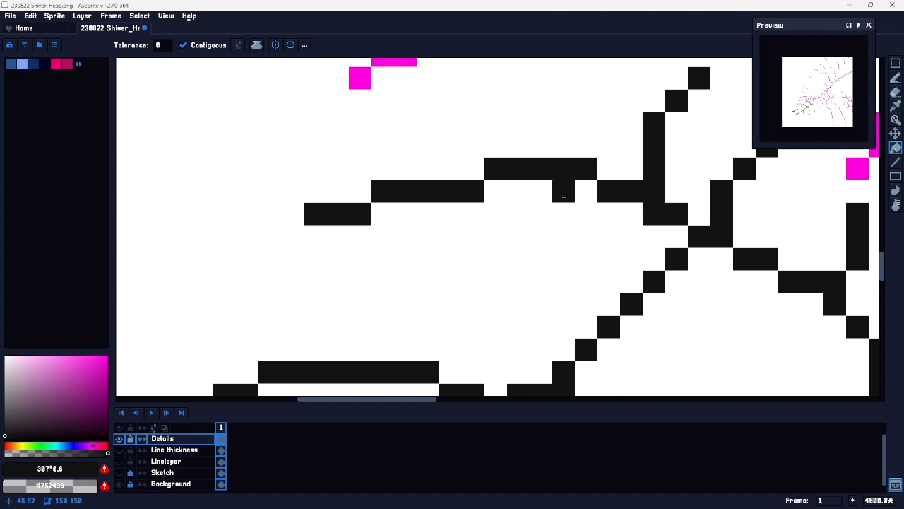
{"action": "key", "text": "ctrl+z"}
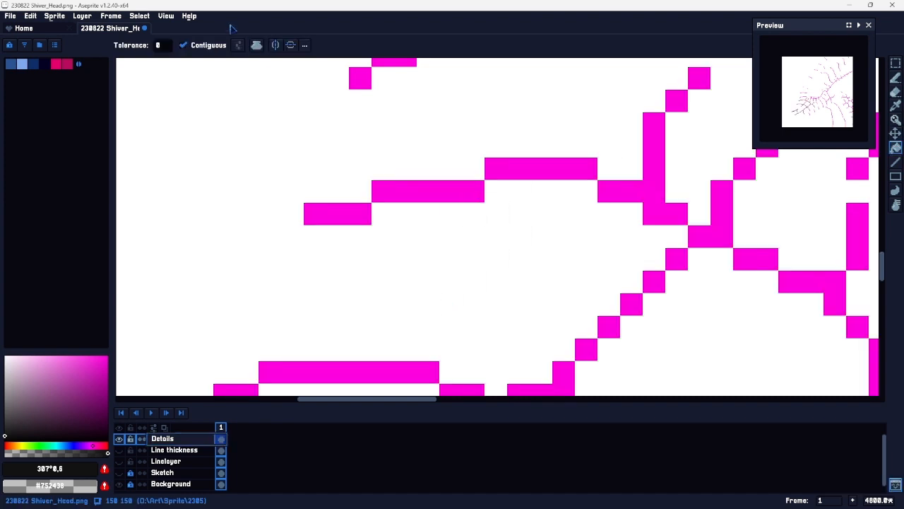
Step: Set the Paint Bucket's pixel connectivity back to 4-connected and turn off contiguous filling
{"action": "left_click", "coordinate": [238, 45]}
{"action": "left_click", "coordinate": [257, 114]}
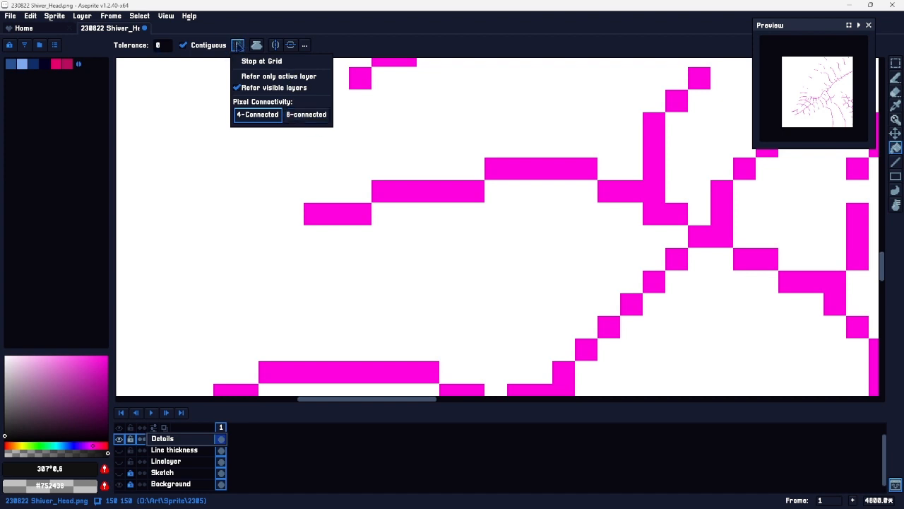
{"action": "left_click", "coordinate": [203, 45]}
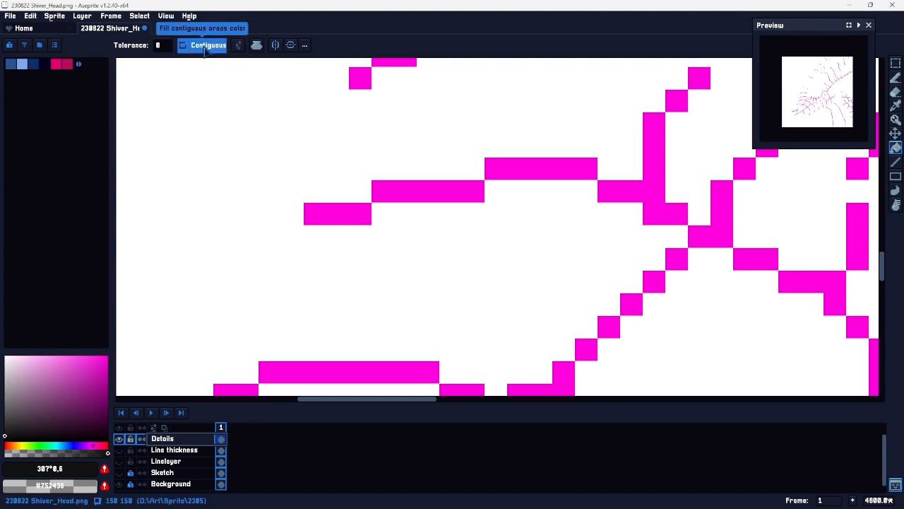
{"action": "left_click", "coordinate": [206, 46]}
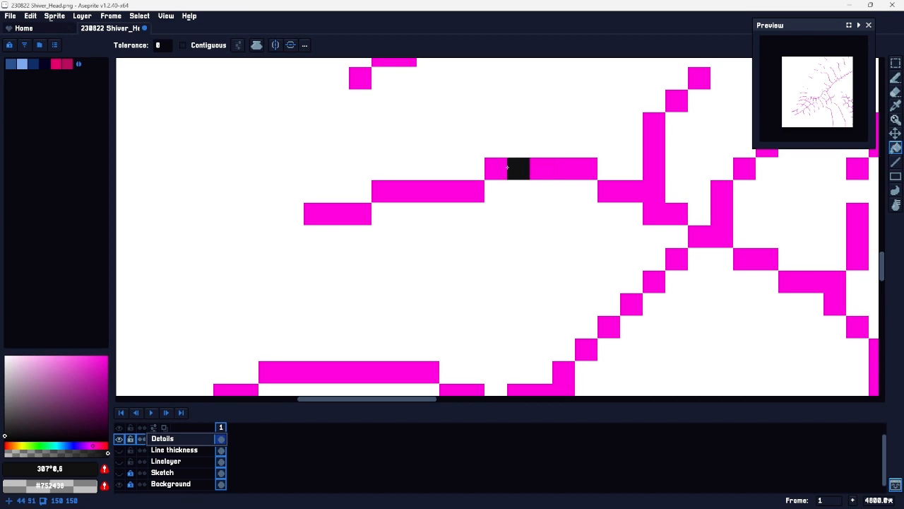
Step: Fill all the pink scale lines on the Details layer with near-black in one go
{"action": "left_click", "coordinate": [507, 168]}
{"action": "key", "text": "z"}
{"action": "scroll", "coordinate": [531, 264], "scroll_direction": "down", "scroll_amount": 3}
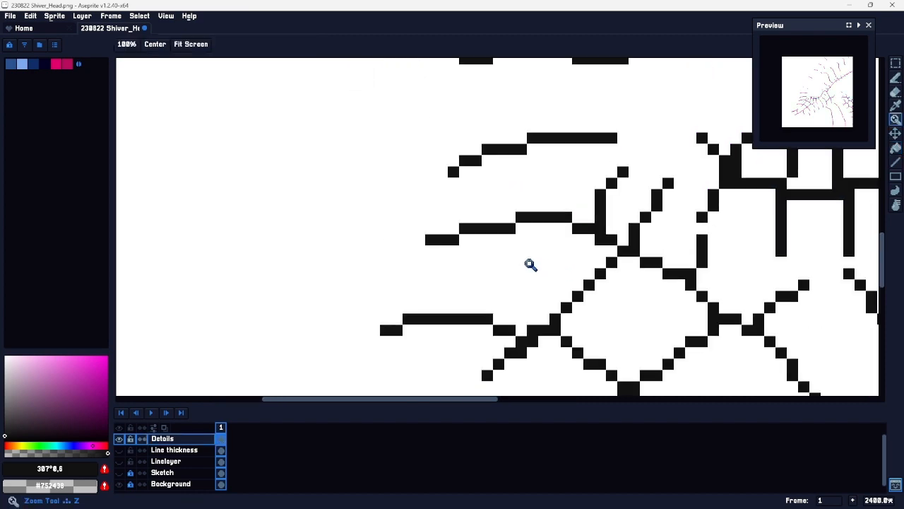
{"action": "scroll", "coordinate": [531, 265], "scroll_direction": "down", "scroll_amount": 5}
{"action": "left_click_drag", "start_coordinate": [577, 265], "coordinate": [379, 253]}
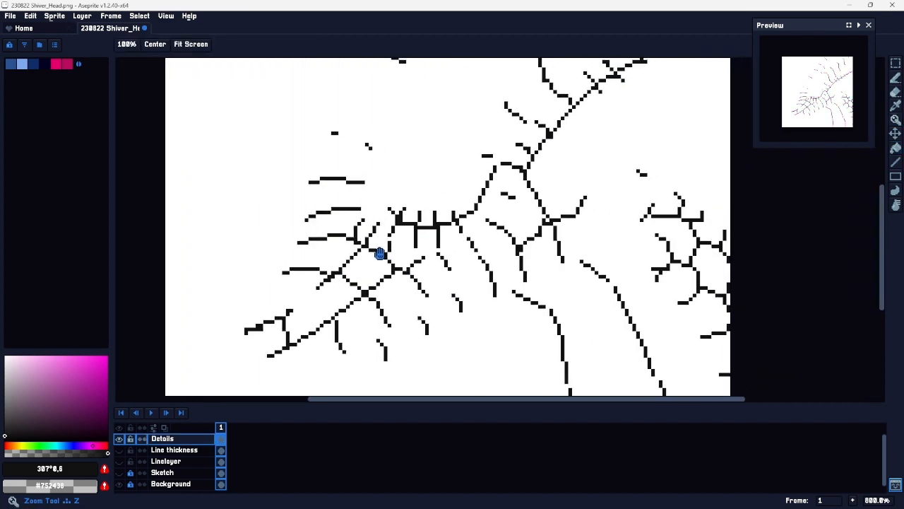
{"action": "scroll", "coordinate": [452, 286], "scroll_direction": "down", "scroll_amount": 1}
{"action": "left_click_drag", "start_coordinate": [452, 276], "coordinate": [473, 218]}
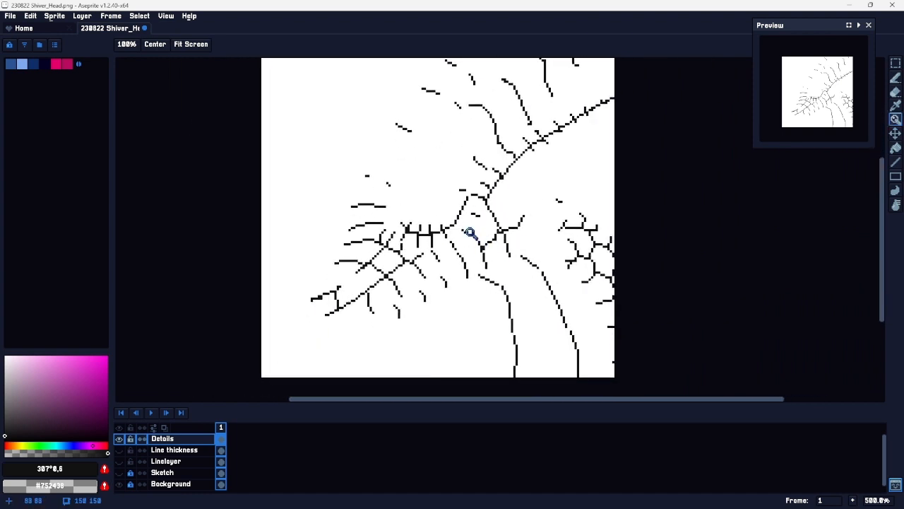
Step: Show the Line thickness layer and refill all the scale lines on the Details layer with dark grey (307°, 0, 26)
{"action": "left_click", "coordinate": [120, 450]}
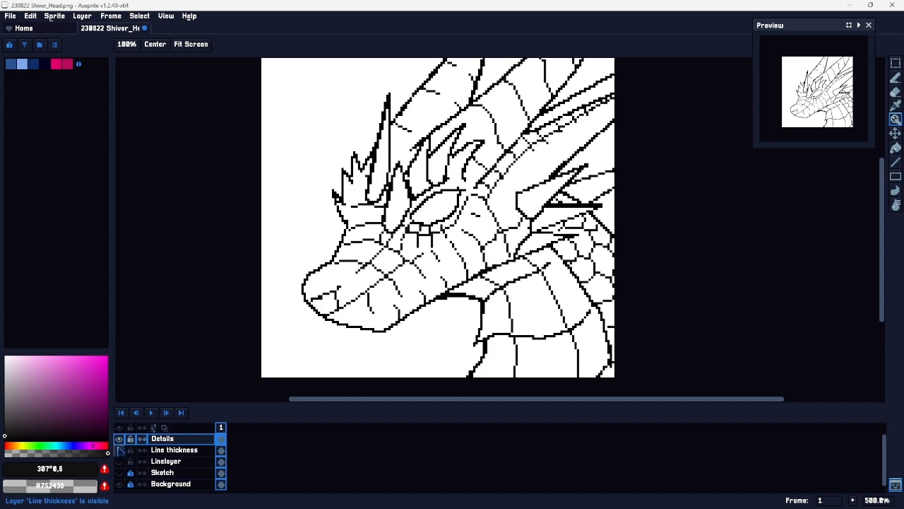
{"action": "scroll", "coordinate": [392, 205], "scroll_direction": "up", "scroll_amount": 5}
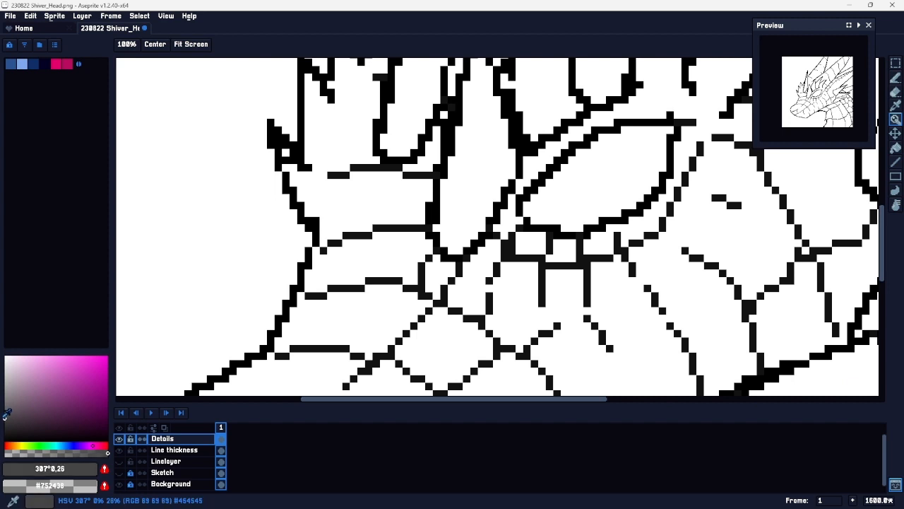
{"action": "key", "text": "g"}
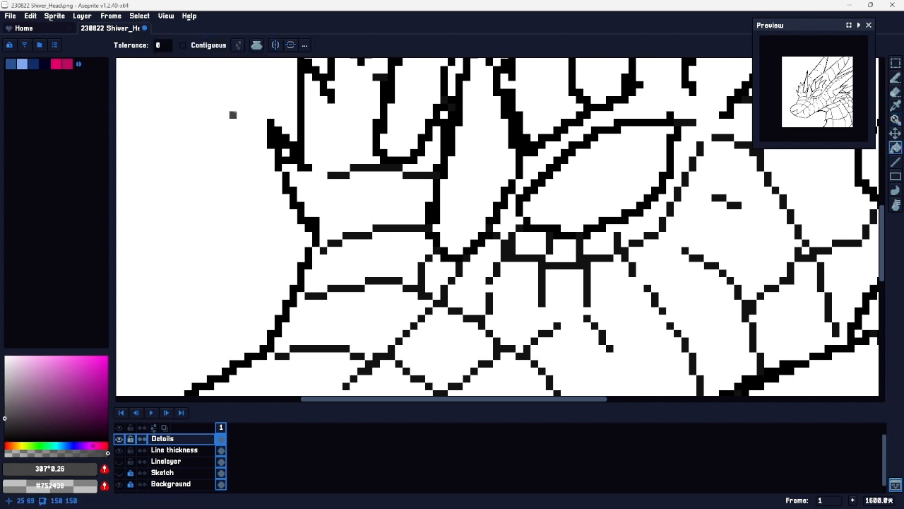
{"action": "left_click", "coordinate": [430, 236]}
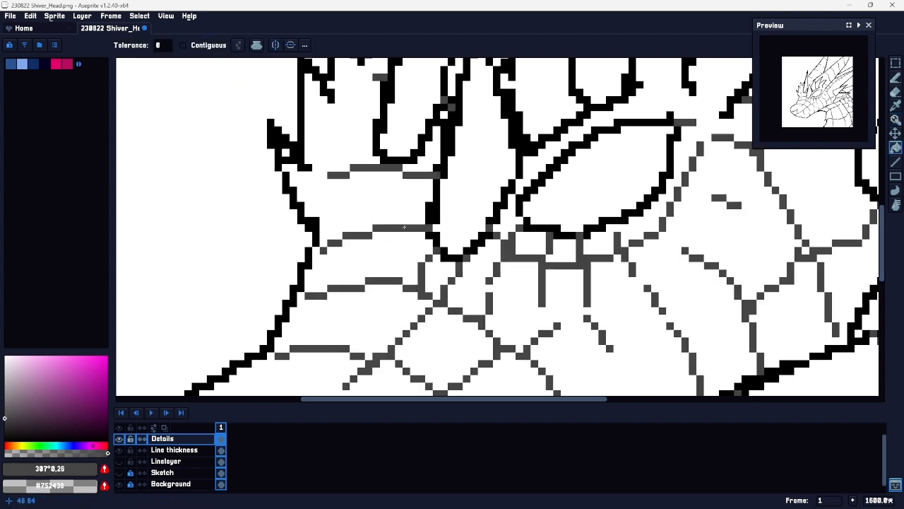
{"action": "key", "text": "z"}
{"action": "left_click_drag", "start_coordinate": [572, 289], "coordinate": [546, 292]}
{"action": "left_click_drag", "start_coordinate": [633, 279], "coordinate": [474, 239]}
{"action": "left_click_drag", "start_coordinate": [580, 288], "coordinate": [541, 214]}
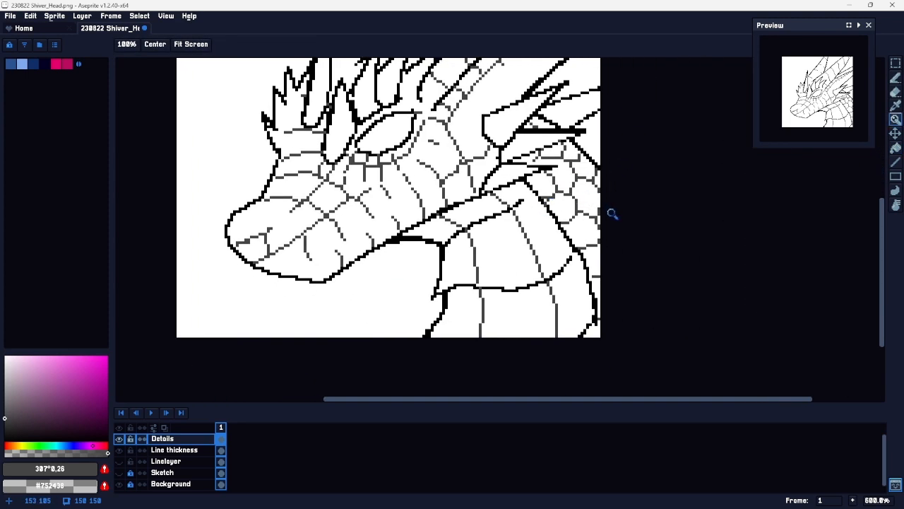
Step: Show the Linelayer layer and hide the Details layer, leaving only the main outlines on the canvas
{"action": "left_click", "coordinate": [118, 461]}
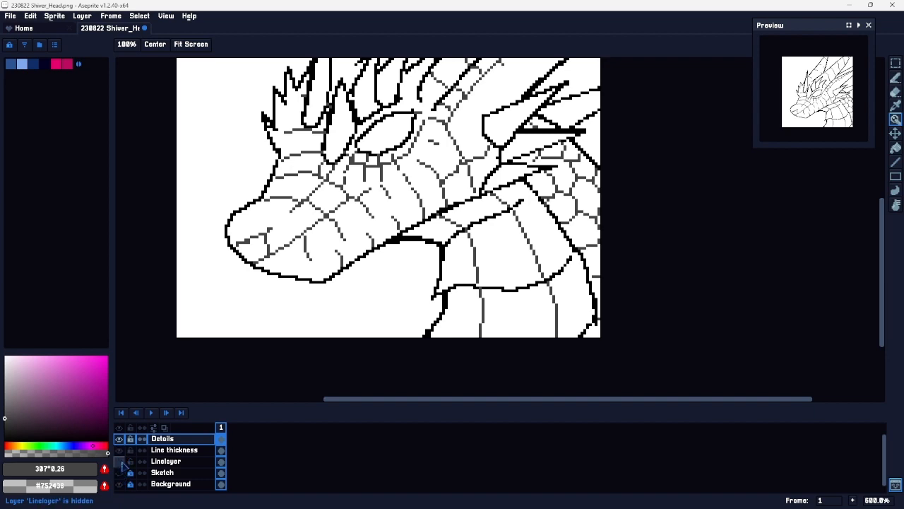
{"action": "left_click", "coordinate": [120, 461]}
{"action": "left_click_drag", "start_coordinate": [424, 182], "coordinate": [439, 206]}
{"action": "left_click_drag", "start_coordinate": [529, 218], "coordinate": [494, 252]}
{"action": "left_click_drag", "start_coordinate": [510, 217], "coordinate": [493, 200]}
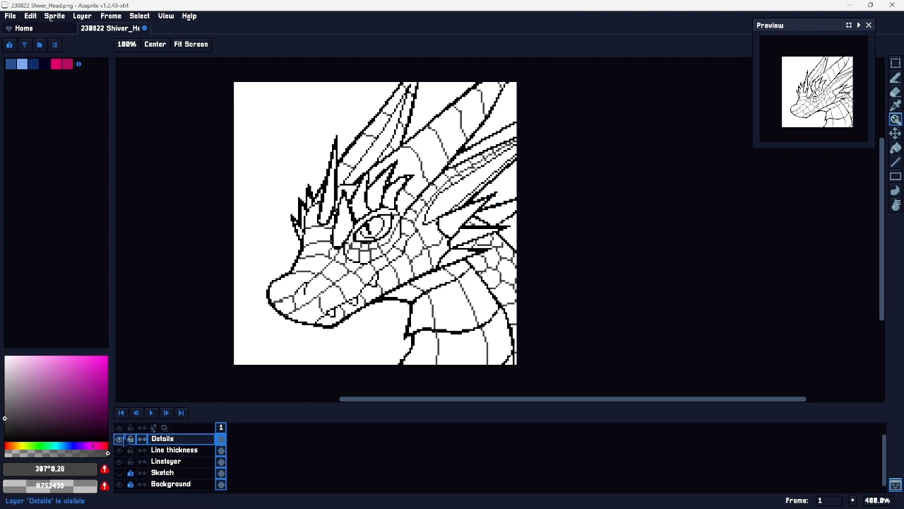
{"action": "left_click", "coordinate": [119, 438]}
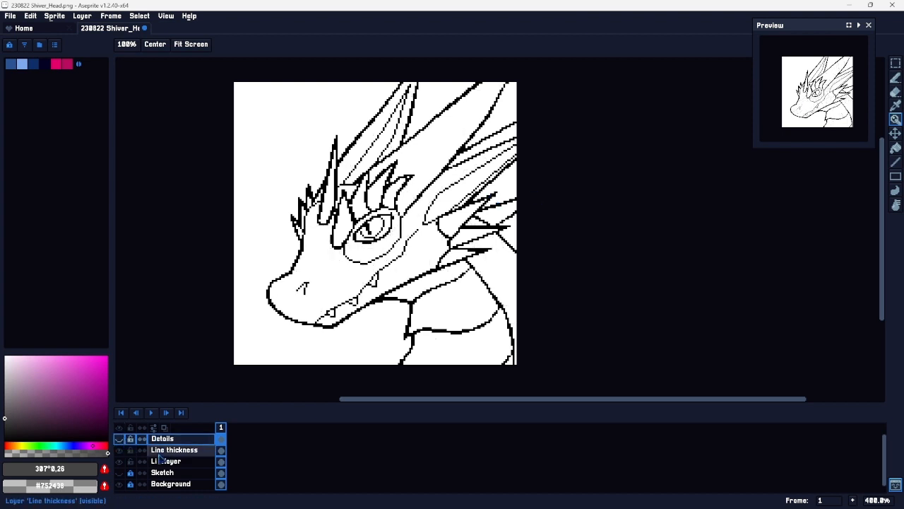
Step: Pick the palette's medium blue (Idx-0) for the Paint Bucket and add a layer named Colors directly above the Sketch layer
{"action": "left_click", "coordinate": [11, 65]}
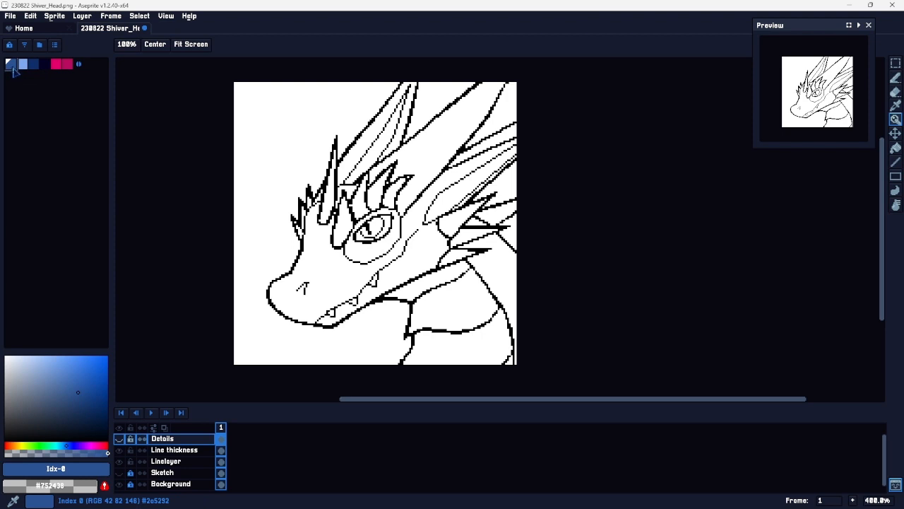
{"action": "key", "text": "g"}
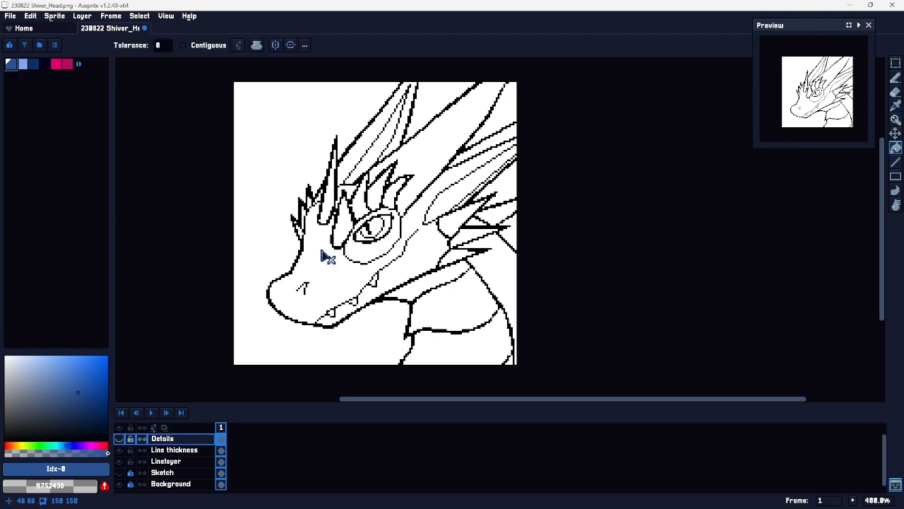
{"action": "left_click", "coordinate": [181, 472]}
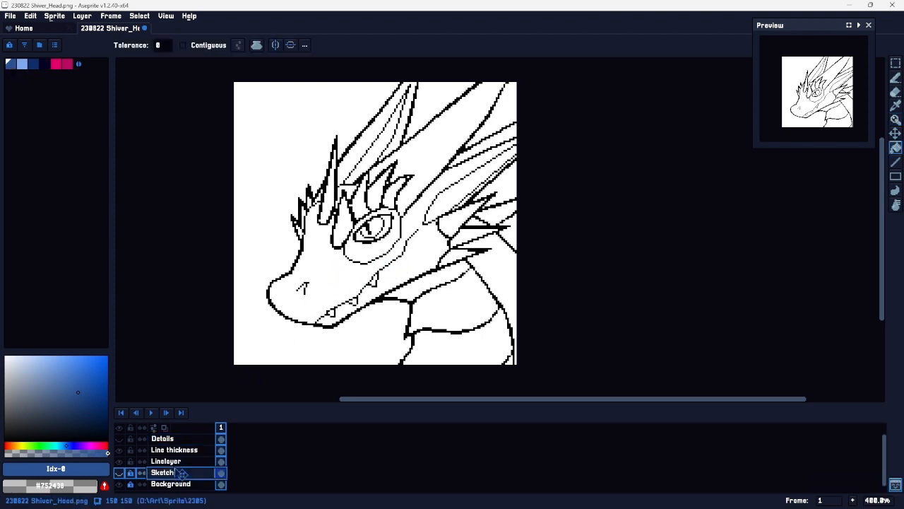
{"action": "key", "text": "shift+n"}
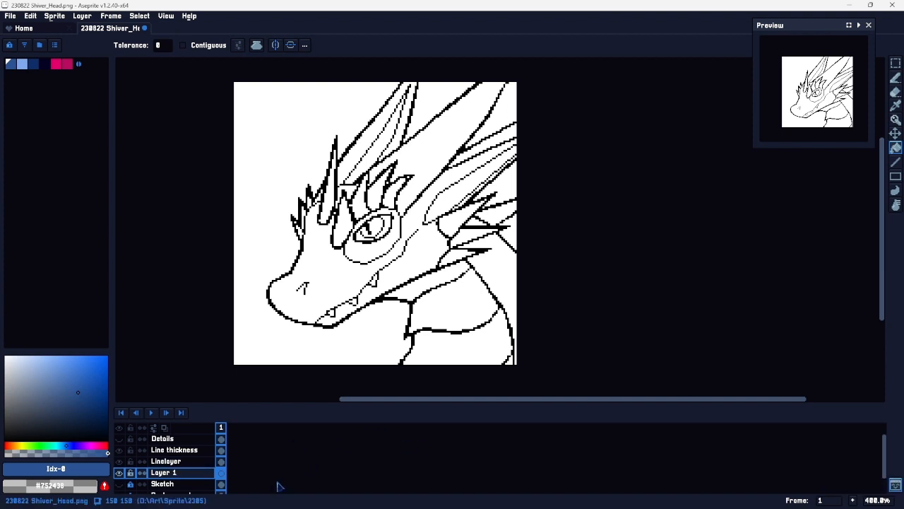
{"action": "double_click", "coordinate": [180, 475]}
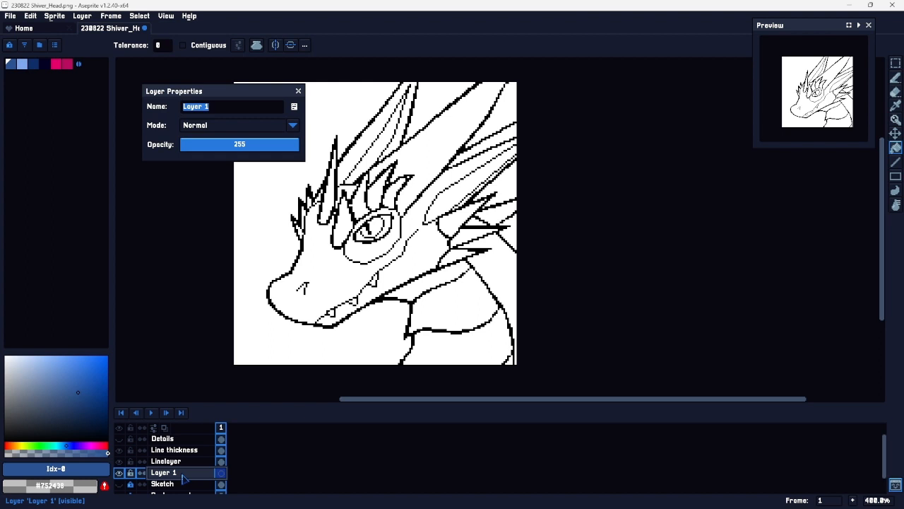
{"action": "type", "text": "Colors"}
{"action": "key", "text": "Return"}
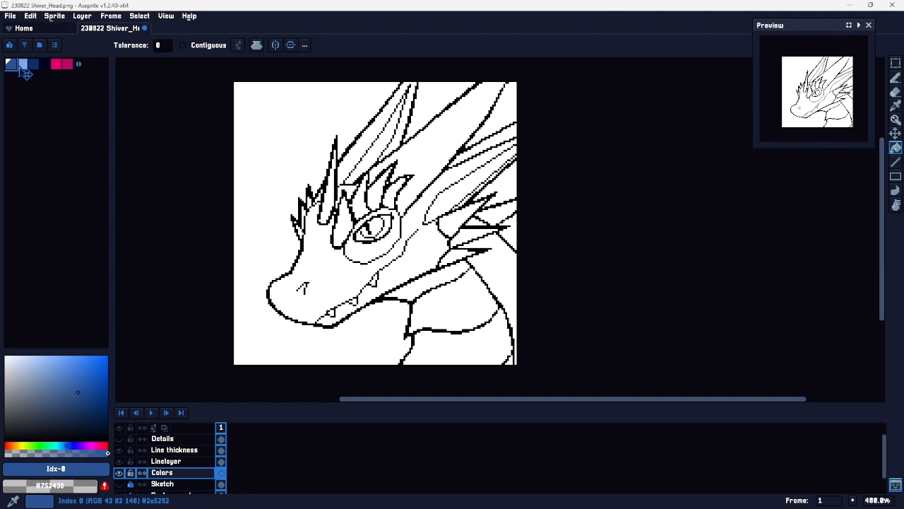
Step: Turn contiguous filling back on and fill the dragon's head, back of the neck and gap between the cheek spikes with medium blue
{"action": "left_click", "coordinate": [183, 45]}
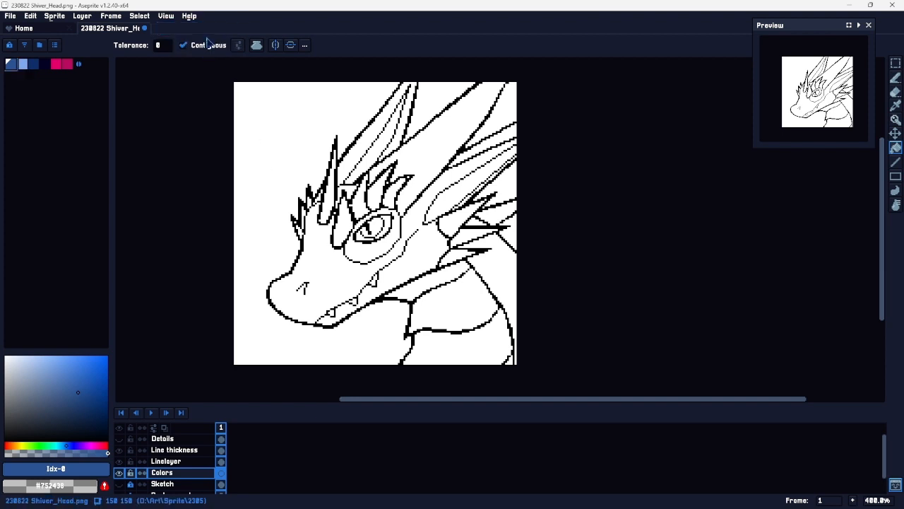
{"action": "left_click", "coordinate": [238, 44]}
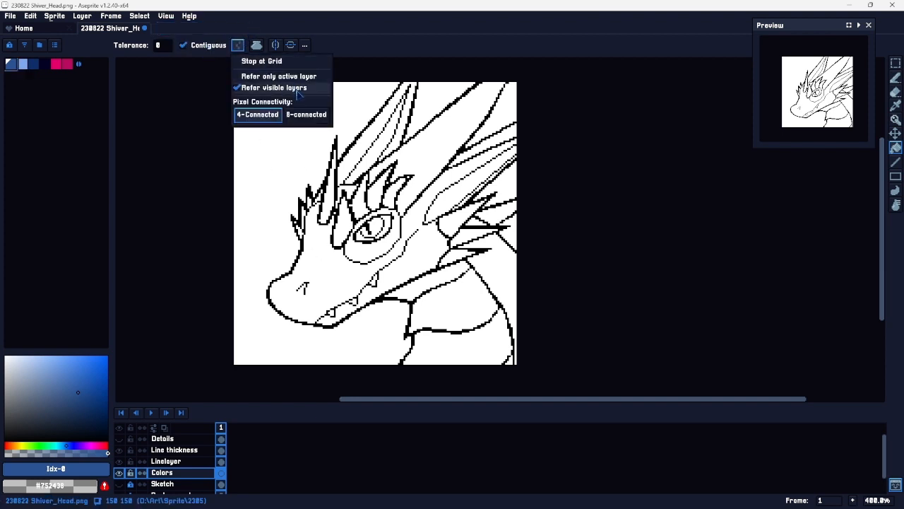
{"action": "left_click", "coordinate": [381, 262]}
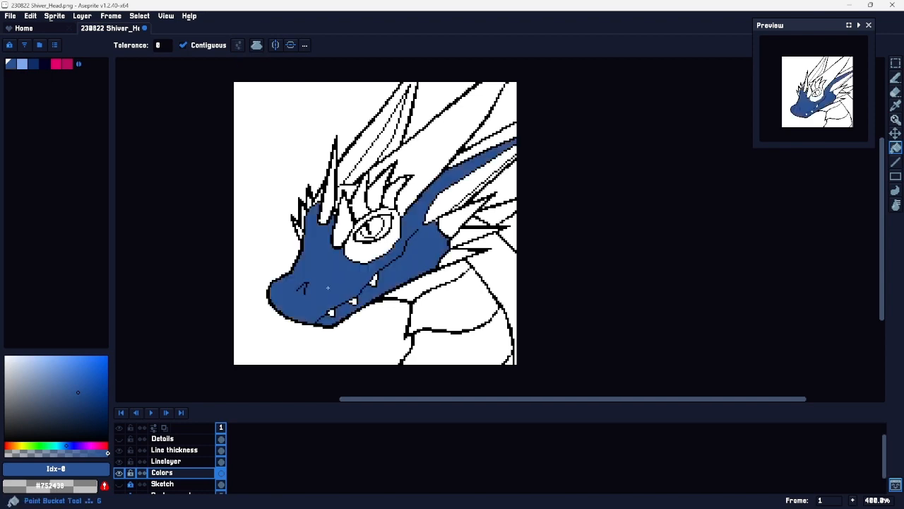
{"action": "left_click", "coordinate": [499, 277]}
{"action": "left_click", "coordinate": [475, 223]}
Step: Fill the narrow strip along the near ear's lower edge with medium blue, drawing in the missed pixels with the Pencil
{"action": "scroll", "coordinate": [484, 214], "scroll_direction": "up", "scroll_amount": 5}
{"action": "left_click", "coordinate": [438, 220]}
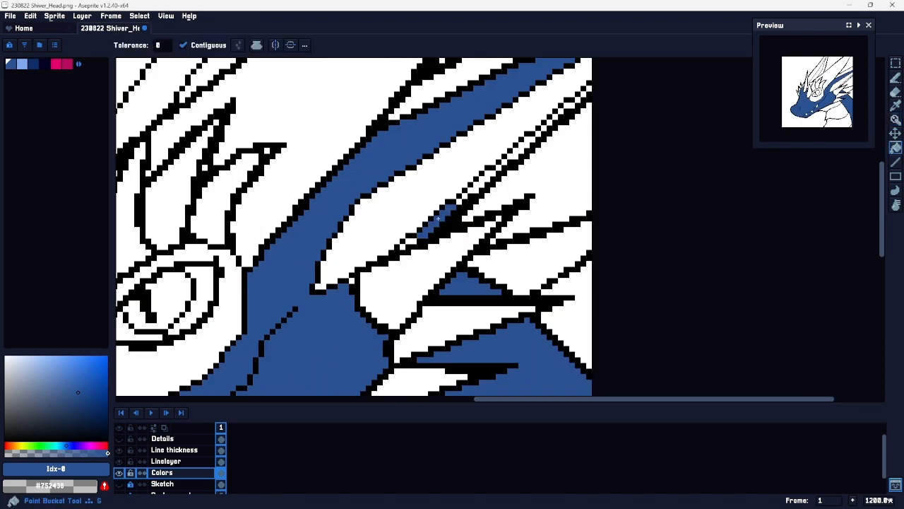
{"action": "left_click", "coordinate": [485, 179]}
{"action": "key", "text": "b"}
{"action": "key", "text": "g"}
{"action": "left_click", "coordinate": [523, 147]}
{"action": "key", "text": "b"}
{"action": "left_click_drag", "start_coordinate": [535, 141], "coordinate": [596, 82]}
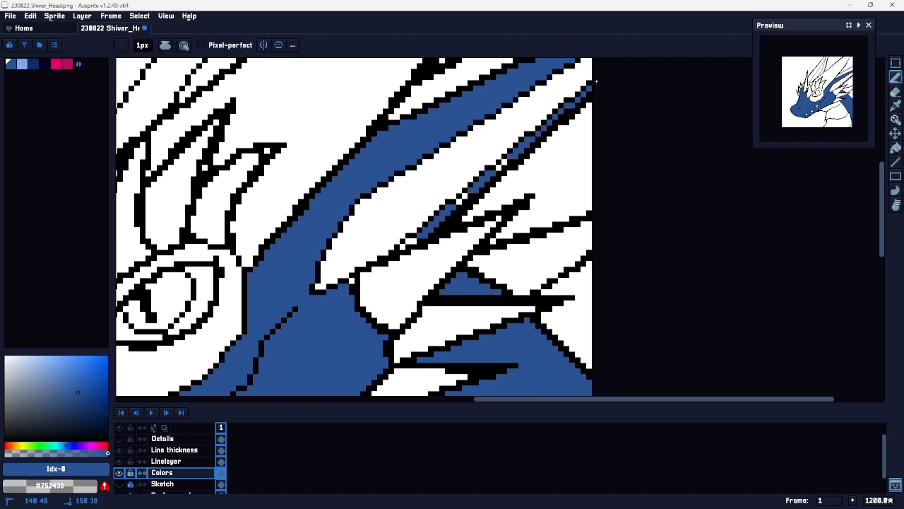
{"action": "left_click_drag", "start_coordinate": [482, 185], "coordinate": [454, 204]}
{"action": "left_click_drag", "start_coordinate": [421, 235], "coordinate": [413, 241]}
{"action": "key", "text": "z"}
{"action": "left_click_drag", "start_coordinate": [459, 212], "coordinate": [435, 225]}
{"action": "key", "text": "space"}
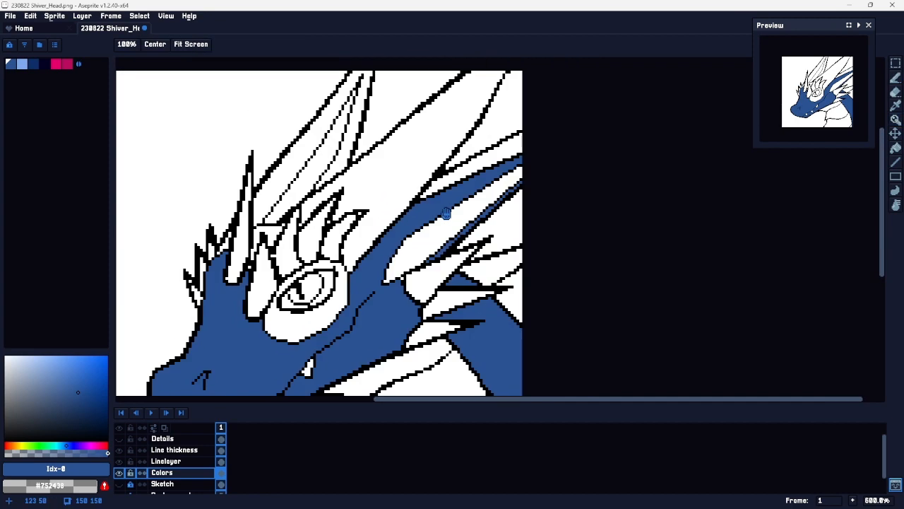
Step: Try filling the outer areas of the far ear with medium blue, undoing the test fills
{"action": "key", "text": "g"}
{"action": "left_click", "coordinate": [363, 200]}
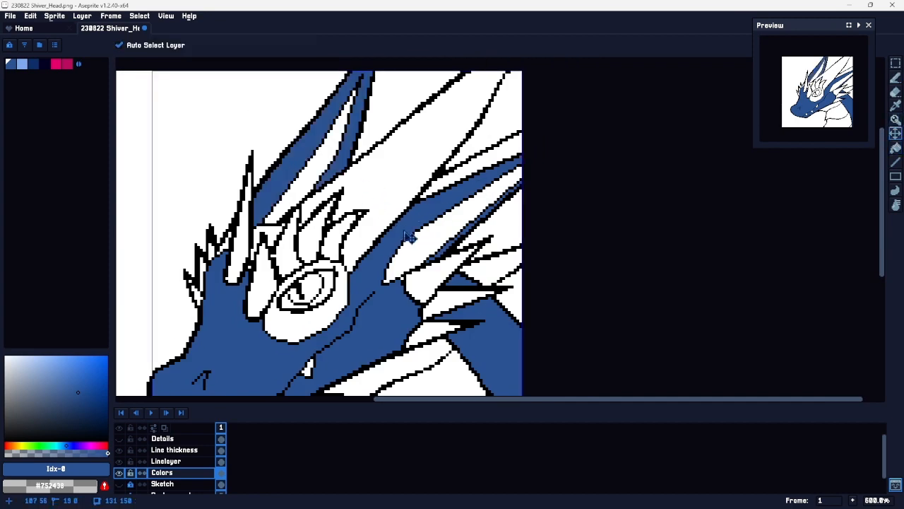
{"action": "key", "text": "ctrl+z"}
{"action": "left_click", "coordinate": [379, 205]}
{"action": "key", "text": "ctrl+z"}
Step: Fill the small gap between the brow spikes with medium blue and touch up its edge with the Pencil
{"action": "left_click", "coordinate": [269, 232]}
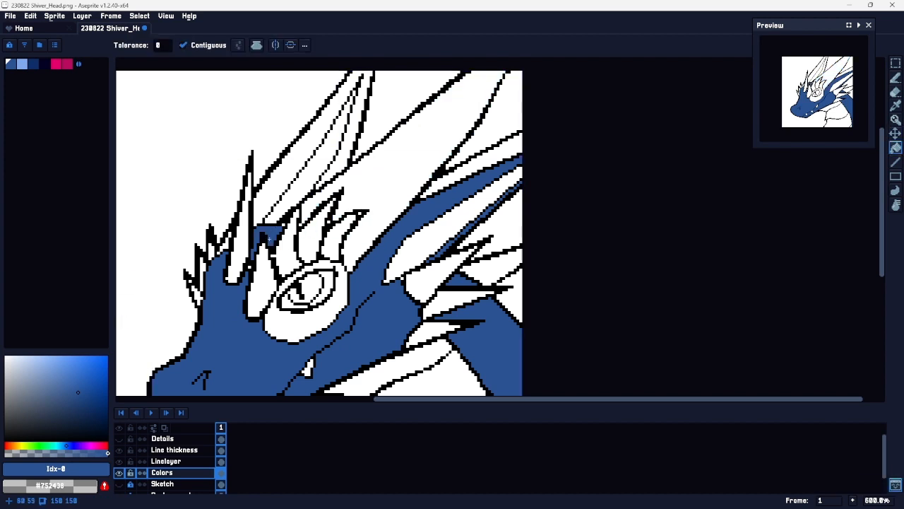
{"action": "key", "text": "b"}
{"action": "left_click_drag", "start_coordinate": [283, 227], "coordinate": [284, 225]}
{"action": "key", "text": "space"}
{"action": "left_click_drag", "start_coordinate": [321, 357], "coordinate": [325, 222]}
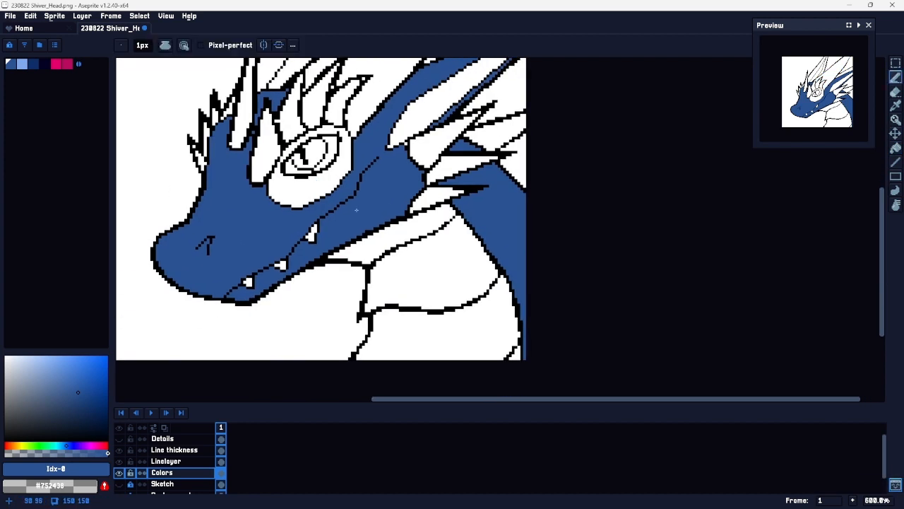
Step: Fill the lower jaw, throat and neck plates with the palette's light blue (Idx-1)
{"action": "left_click", "coordinate": [24, 66]}
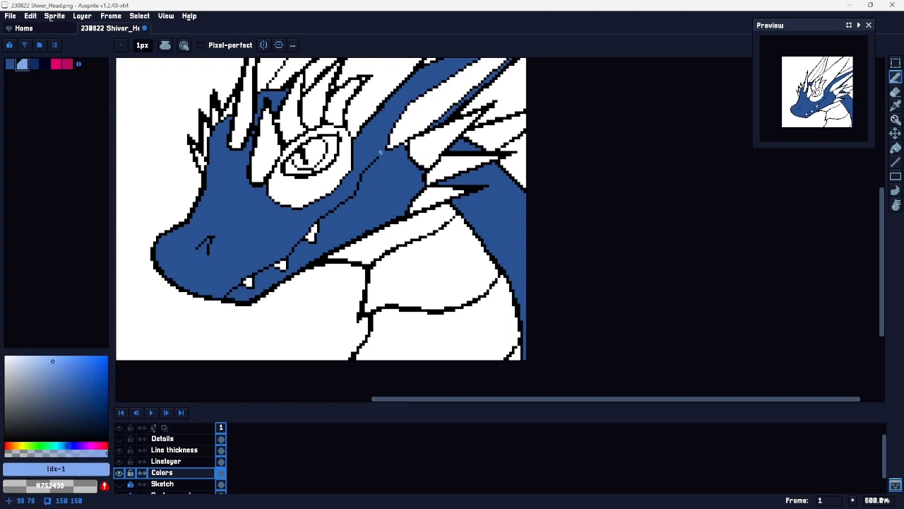
{"action": "key", "text": "g"}
{"action": "left_click", "coordinate": [379, 203]}
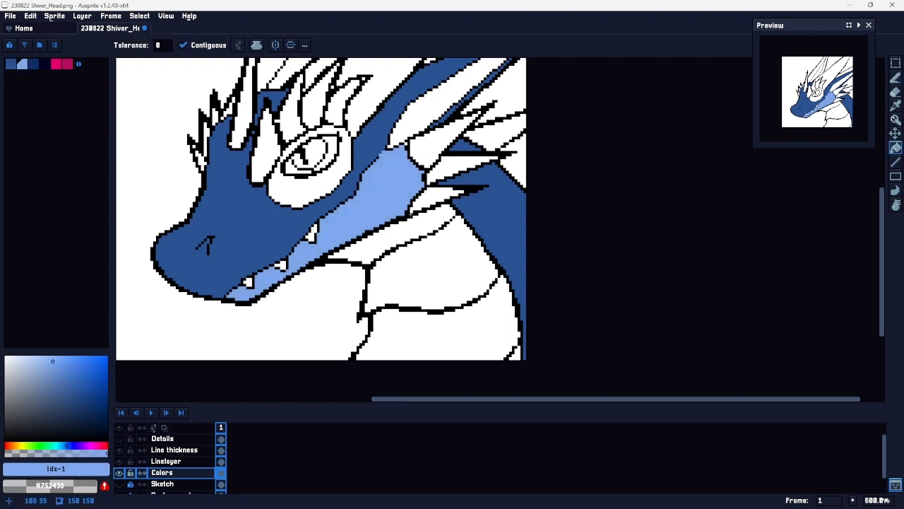
{"action": "left_click", "coordinate": [398, 236]}
{"action": "left_click", "coordinate": [424, 279]}
{"action": "left_click", "coordinate": [445, 349]}
{"action": "key", "text": "space"}
{"action": "left_click_drag", "start_coordinate": [485, 305], "coordinate": [456, 269]}
{"action": "key", "text": "space"}
{"action": "left_click_drag", "start_coordinate": [418, 210], "coordinate": [454, 301]}
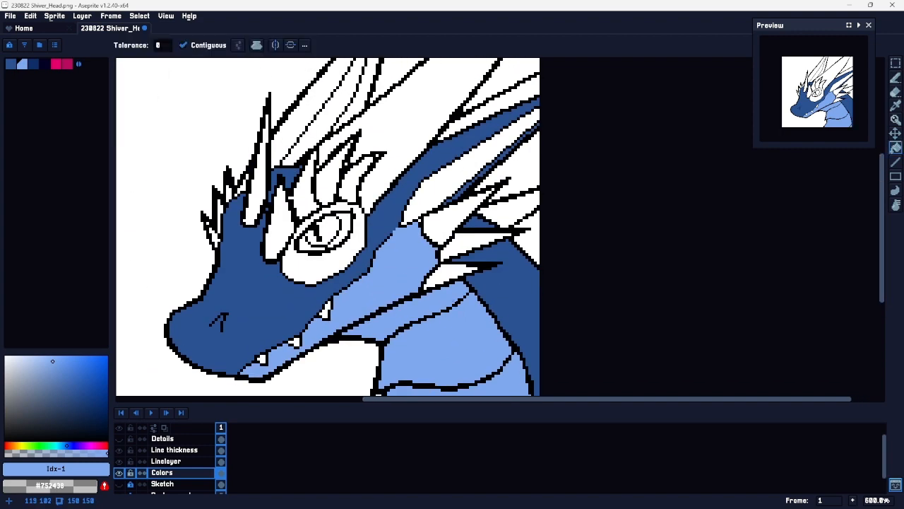
Step: Try filling the area around the eye with the palette's dark blue (Idx-2), then undo the fill
{"action": "left_click", "coordinate": [31, 64]}
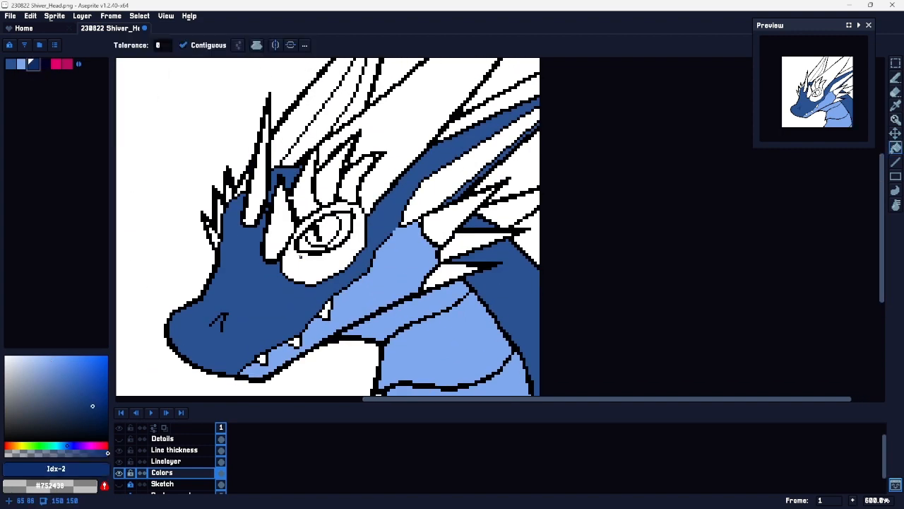
{"action": "left_click", "coordinate": [301, 257]}
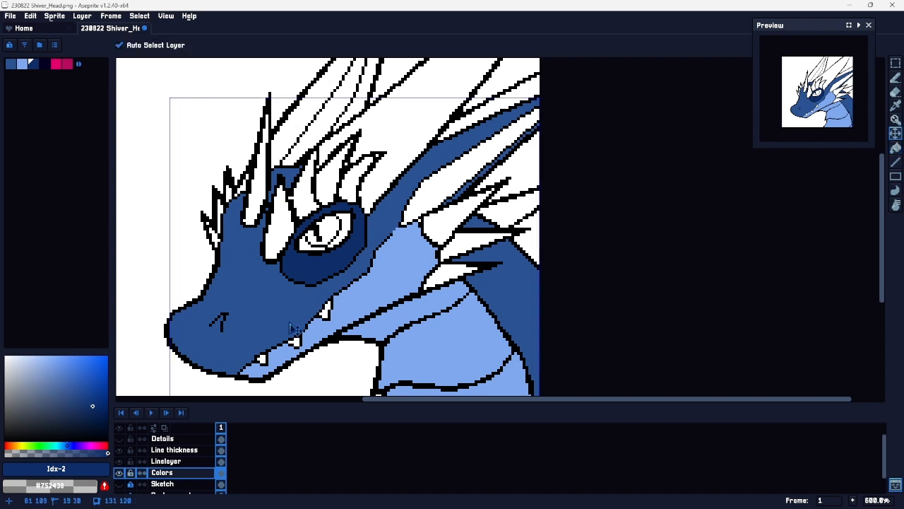
{"action": "key", "text": "ctrl+z"}
Step: Fill the front horn, the narrow crest strips and the rear cheek spike with the palette's near-black navy (Idx-3)
{"action": "left_click", "coordinate": [46, 68]}
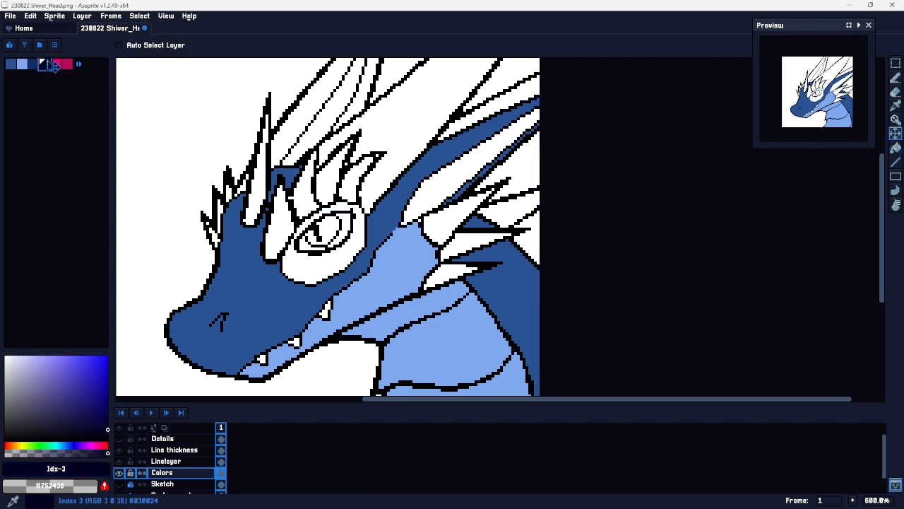
{"action": "left_click", "coordinate": [255, 169]}
{"action": "left_click", "coordinate": [339, 113]}
{"action": "key", "text": "space"}
{"action": "left_click_drag", "start_coordinate": [381, 149], "coordinate": [342, 219]}
{"action": "left_click", "coordinate": [463, 173]}
{"action": "left_click", "coordinate": [478, 284]}
Step: Fill the remaining cheek spikes behind the jaw with near-black navy (Idx-3)
{"action": "key", "text": "space"}
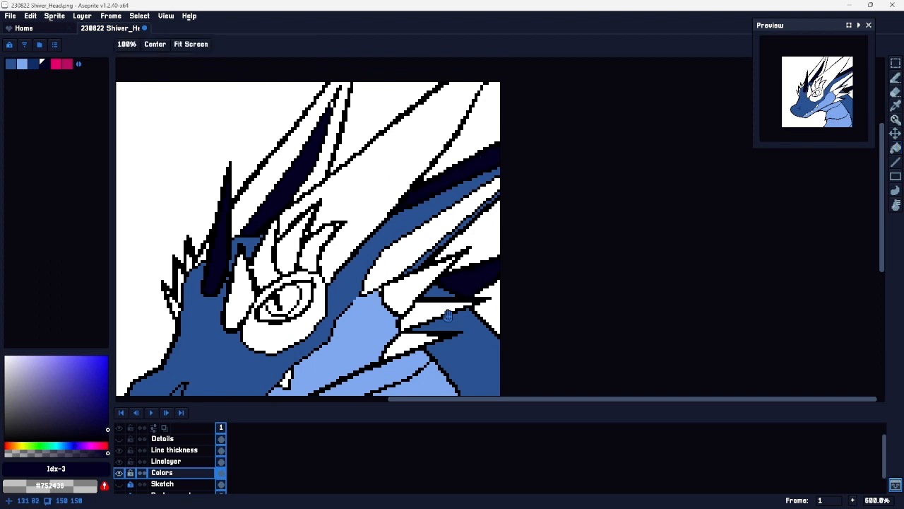
{"action": "left_click_drag", "start_coordinate": [420, 296], "coordinate": [425, 249]}
{"action": "left_click", "coordinate": [419, 246]}
{"action": "left_click", "coordinate": [426, 272]}
{"action": "left_click", "coordinate": [425, 287]}
{"action": "key", "text": "b"}
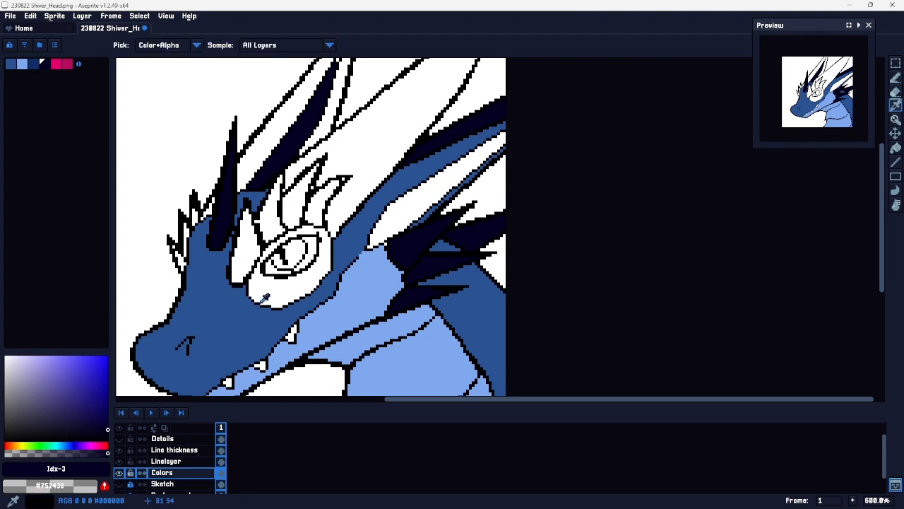
Step: Sample the jaw's light blue (#7fa8ee) and fill the four brow spikes around the near eye with it
{"action": "left_click", "coordinate": [327, 318], "text": "alt"}
{"action": "key", "text": "g"}
{"action": "left_click", "coordinate": [244, 240]}
{"action": "left_click", "coordinate": [268, 212]}
{"action": "left_click", "coordinate": [295, 202]}
{"action": "left_click", "coordinate": [322, 199]}
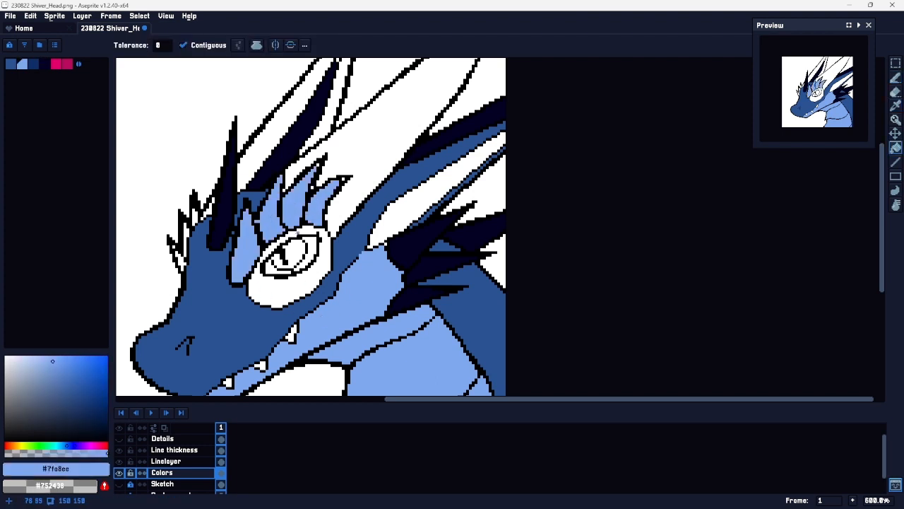
Step: Colour the small brow spikes on the far side of the head light blue, touching up with the Pencil
{"action": "key", "text": "b"}
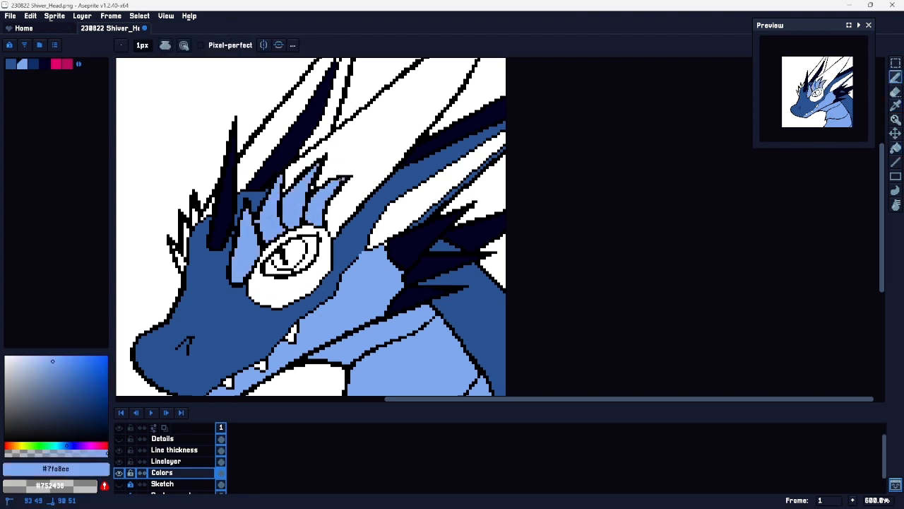
{"action": "key", "text": "g"}
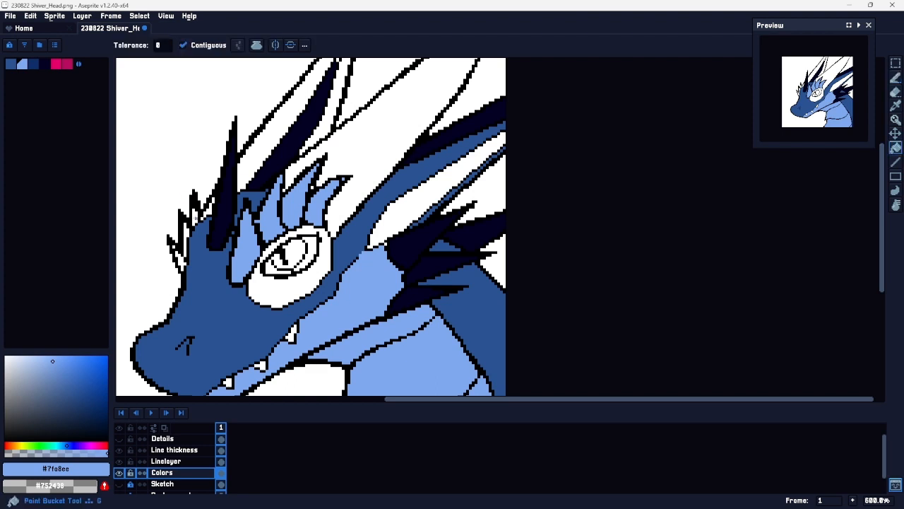
{"action": "key", "text": "b"}
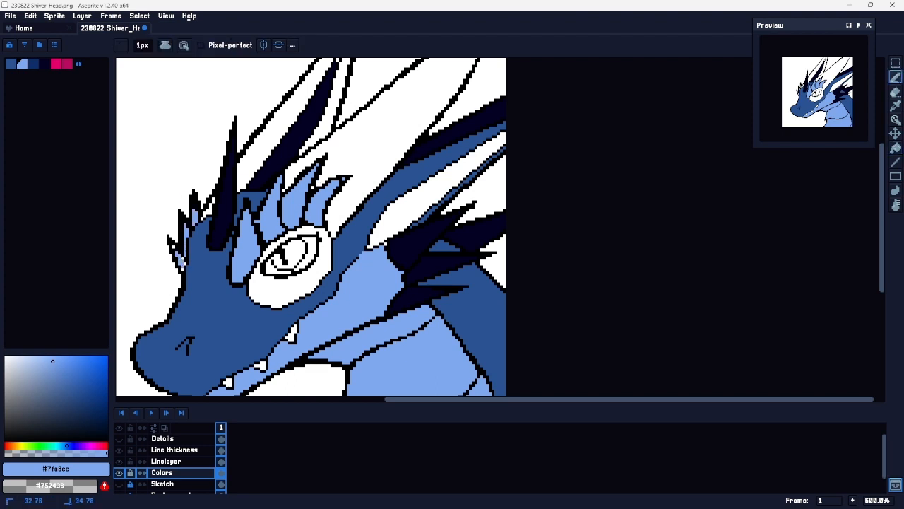
{"action": "key", "text": "space"}
{"action": "mouse_move", "coordinate": [318, 239]}
{"action": "left_mouse_down"}
{"action": "mouse_move", "coordinate": [383, 216]}
{"action": "mouse_move", "coordinate": [377, 220]}
{"action": "left_mouse_up"}
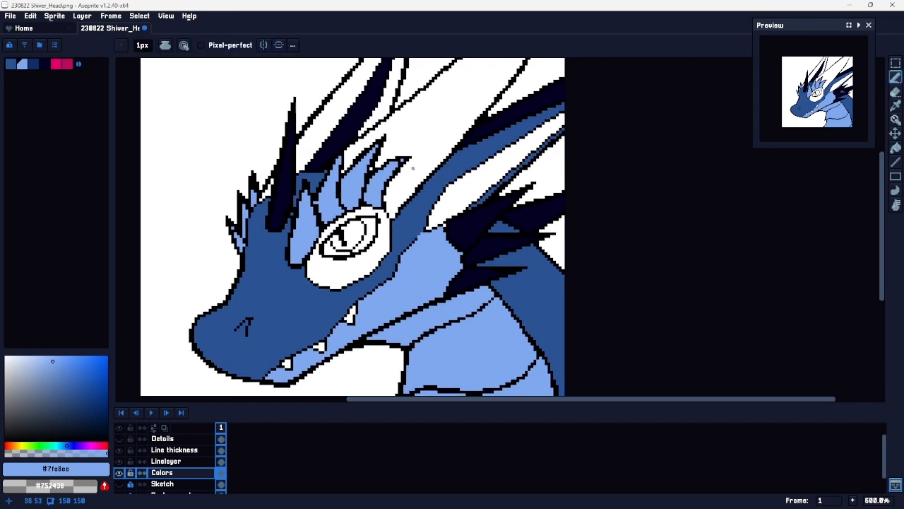
Step: On the Line thickness layer, fill the large crest sections with near-black navy (Idx-3), undoing the last stray fill
{"action": "left_click", "coordinate": [192, 462]}
{"action": "key", "text": "e"}
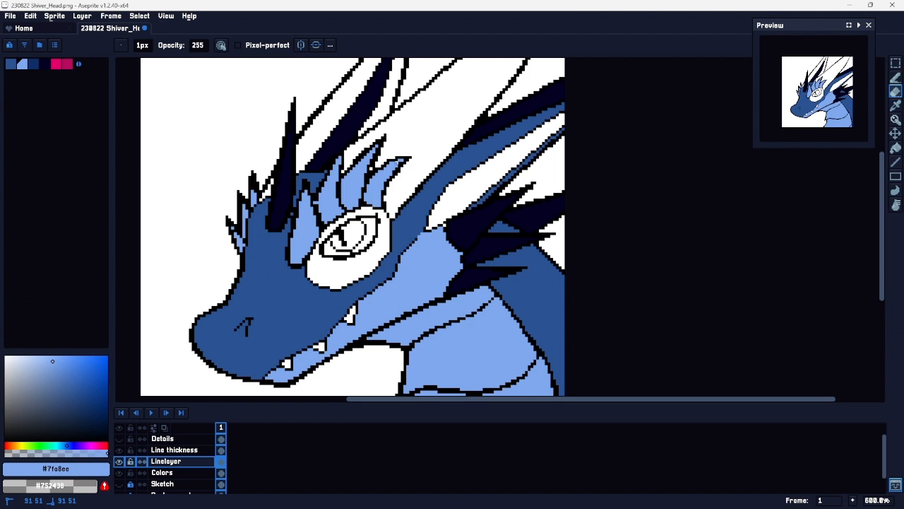
{"action": "left_click", "coordinate": [174, 450]}
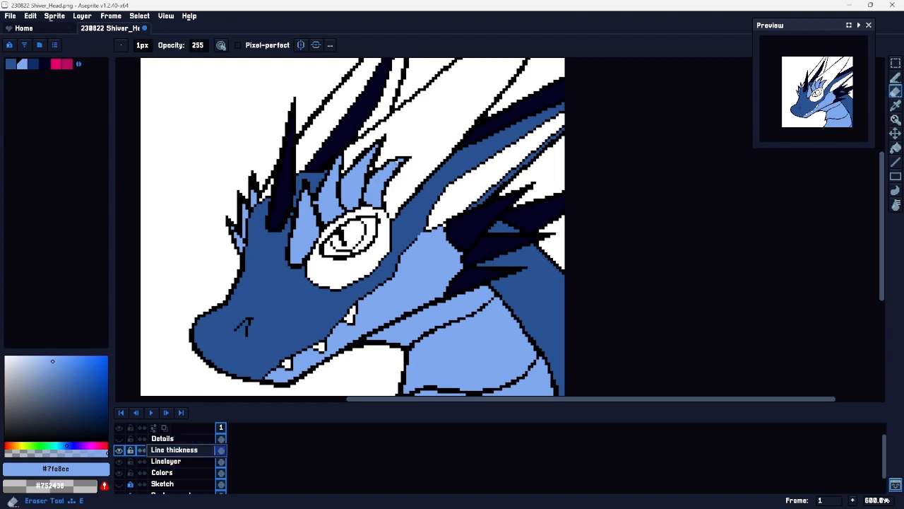
{"action": "key", "text": "space"}
{"action": "mouse_move", "coordinate": [345, 226]}
{"action": "left_mouse_down"}
{"action": "mouse_move", "coordinate": [345, 286]}
{"action": "mouse_move", "coordinate": [359, 242]}
{"action": "left_mouse_up"}
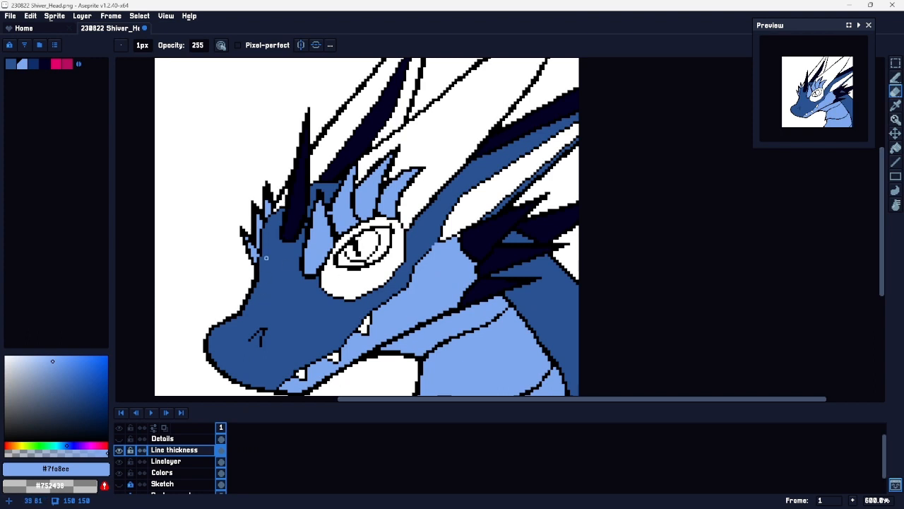
{"action": "left_click", "coordinate": [45, 65]}
{"action": "key", "text": "g"}
{"action": "left_click", "coordinate": [415, 136]}
{"action": "left_click", "coordinate": [390, 124]}
{"action": "left_click", "coordinate": [344, 123]}
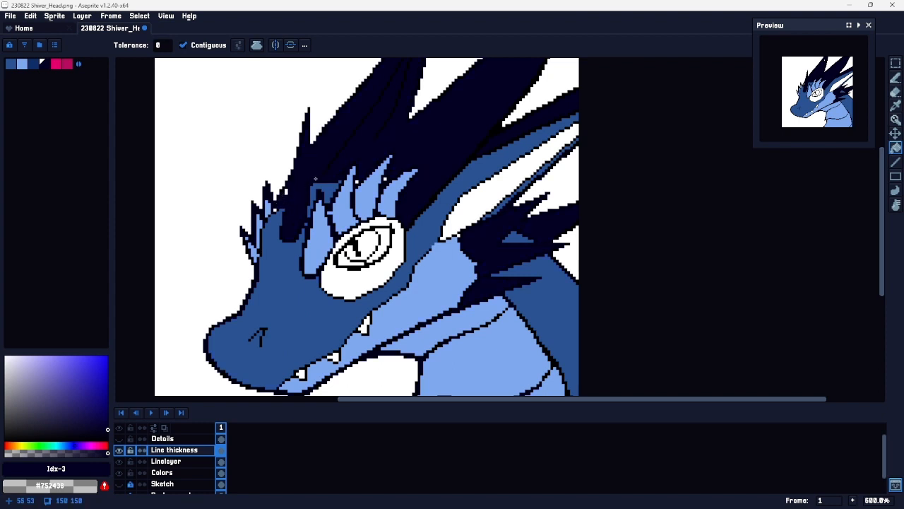
{"action": "key", "text": "ctrl+z"}
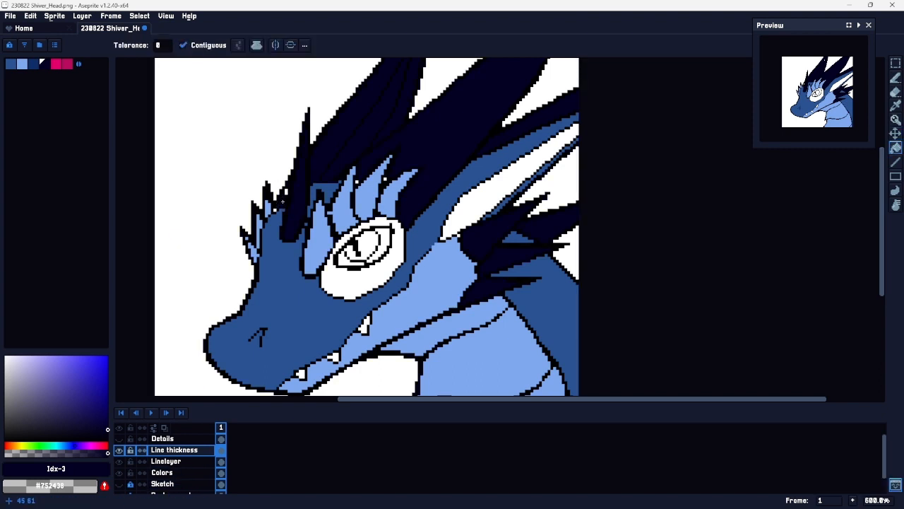
Step: Cover small leftover white gaps near the front horn and the crest tip with near-black navy
{"action": "scroll", "coordinate": [324, 179], "scroll_direction": "up", "scroll_amount": 4}
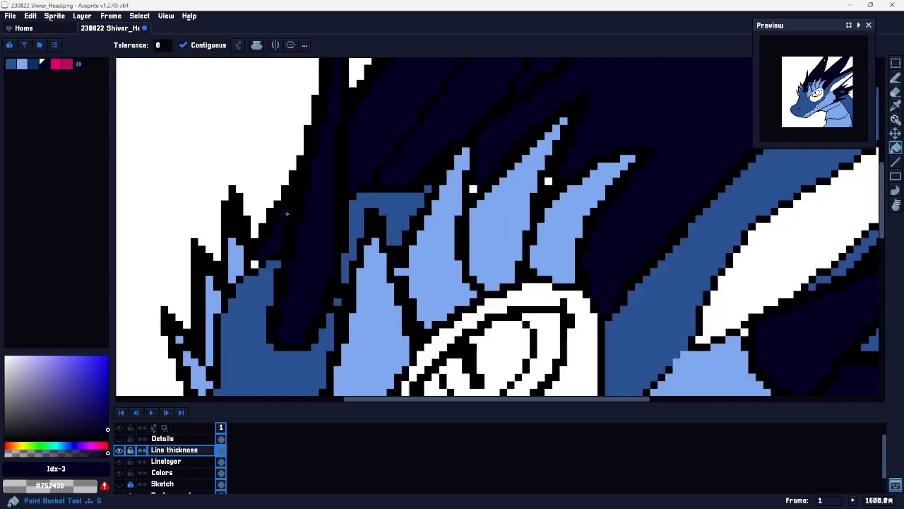
{"action": "scroll", "coordinate": [261, 254], "scroll_direction": "down", "scroll_amount": 6}
{"action": "scroll", "coordinate": [432, 143], "scroll_direction": "up", "scroll_amount": 1}
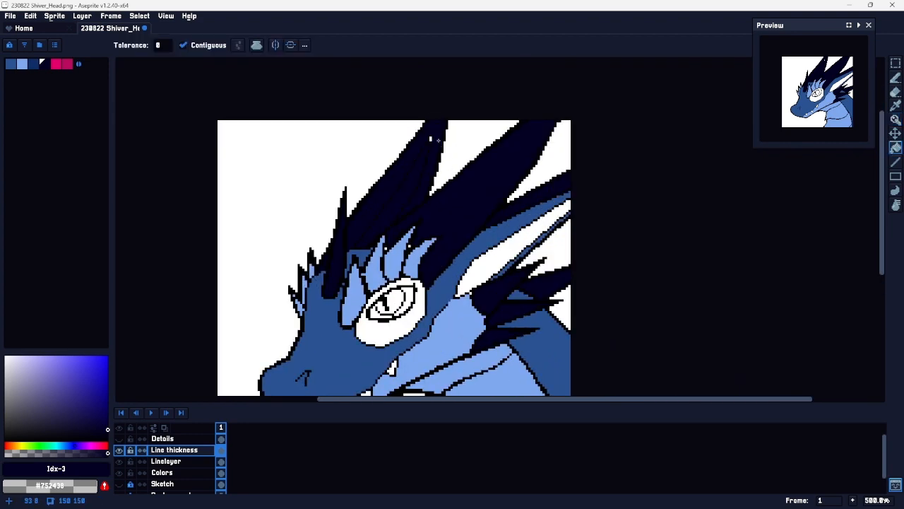
{"action": "scroll", "coordinate": [438, 145], "scroll_direction": "up", "scroll_amount": 7}
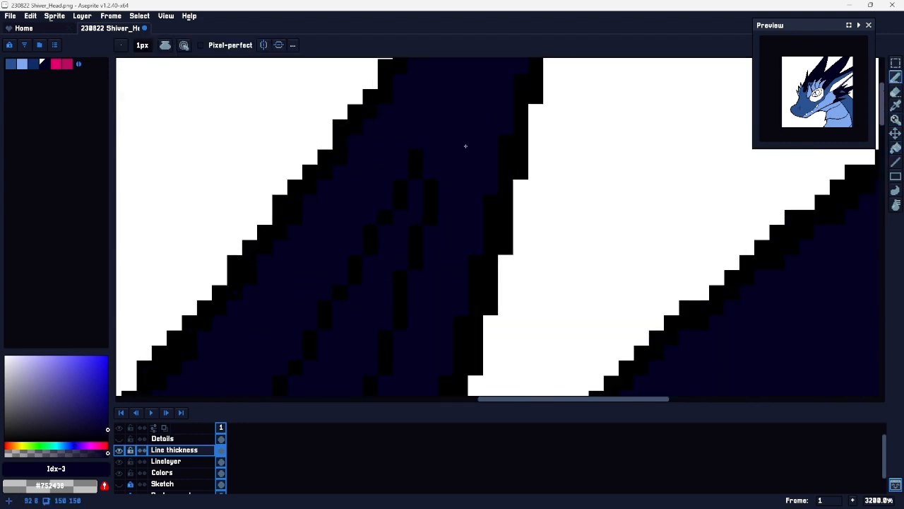
{"action": "scroll", "coordinate": [448, 199], "scroll_direction": "down", "scroll_amount": 6}
{"action": "scroll", "coordinate": [449, 199], "scroll_direction": "down", "scroll_amount": 2}
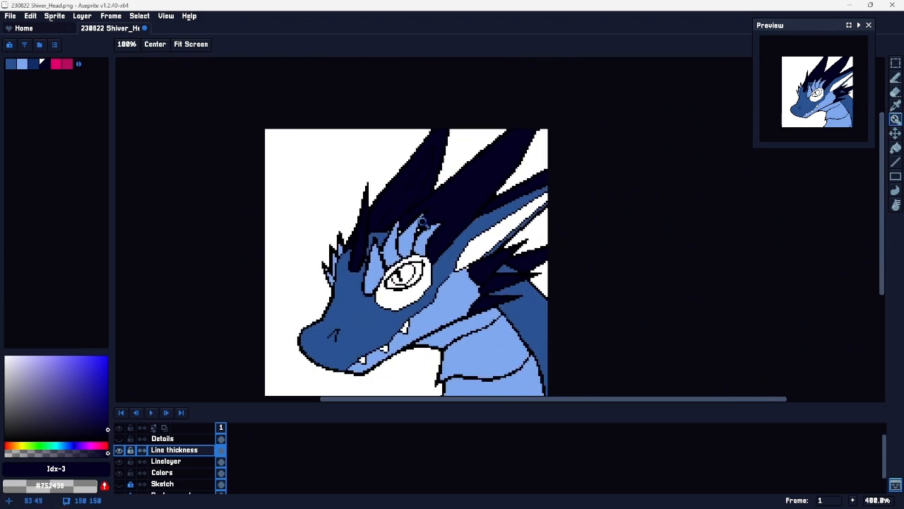
Step: Fill the socket area around the eye with the palette's dark blue (Idx-2)
{"action": "left_click", "coordinate": [36, 67]}
{"action": "key", "text": "g"}
{"action": "left_click", "coordinate": [423, 284]}
{"action": "key", "text": "z"}
{"action": "mouse_move", "coordinate": [421, 273]}
{"action": "left_mouse_down"}
{"action": "mouse_move", "coordinate": [473, 250]}
{"action": "mouse_move", "coordinate": [456, 258]}
{"action": "left_mouse_up"}
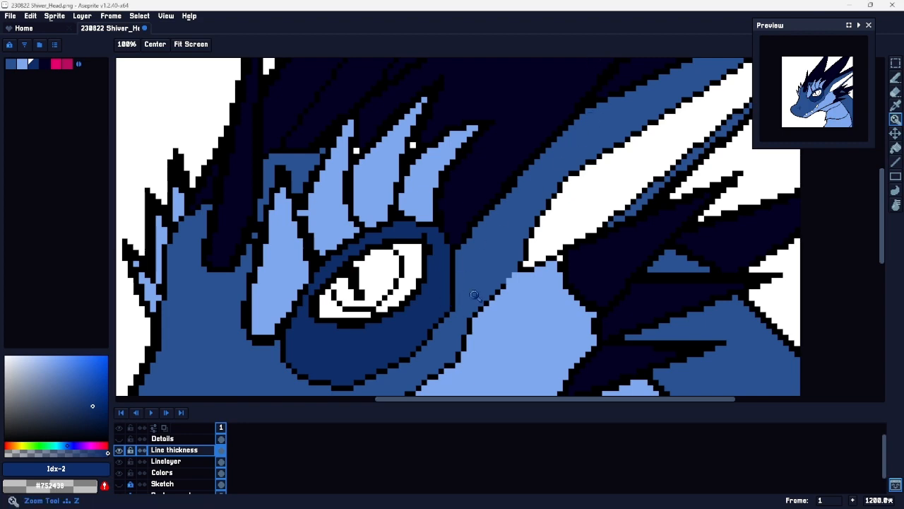
{"action": "scroll", "coordinate": [466, 299], "scroll_direction": "down", "scroll_amount": 3}
{"action": "scroll", "coordinate": [462, 295], "scroll_direction": "up", "scroll_amount": 2}
{"action": "scroll", "coordinate": [463, 295], "scroll_direction": "up", "scroll_amount": 2}
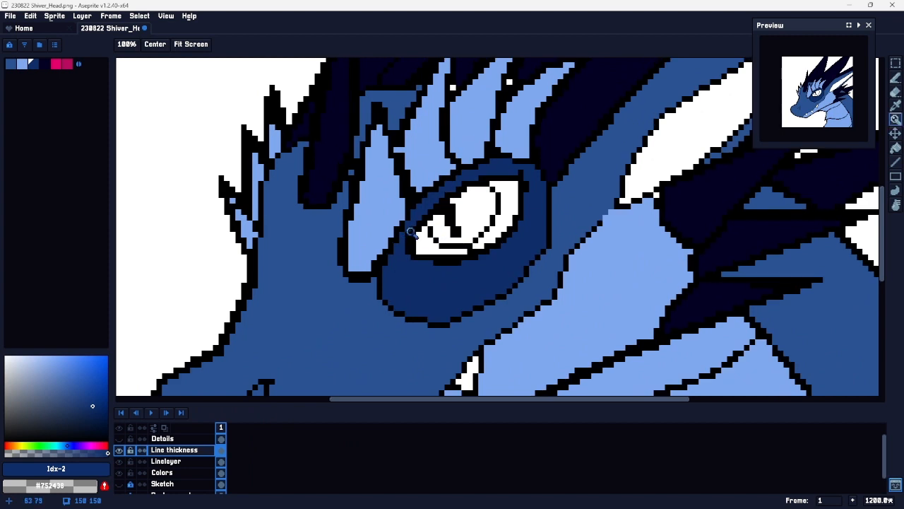
Step: Try painting over the outline at the front of the eye socket in dark blue on the Linelayer, then undo it
{"action": "left_click", "coordinate": [185, 461]}
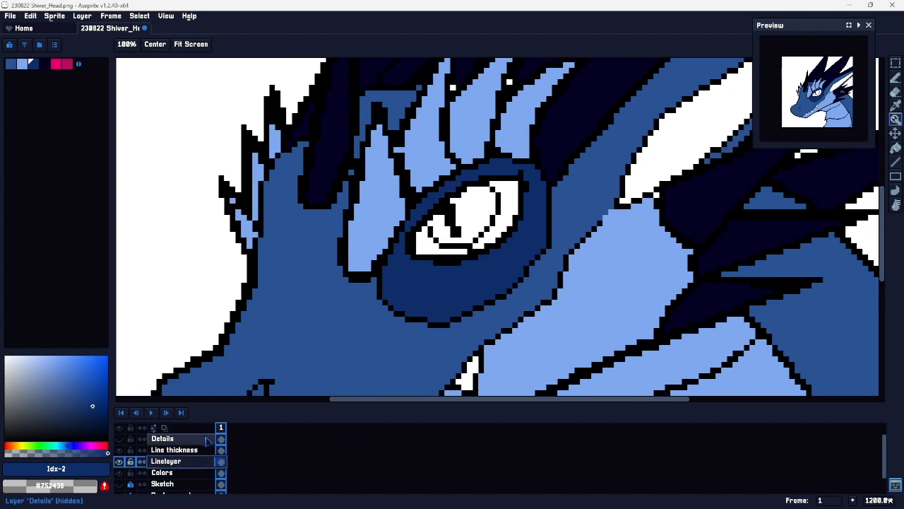
{"action": "key", "text": "b"}
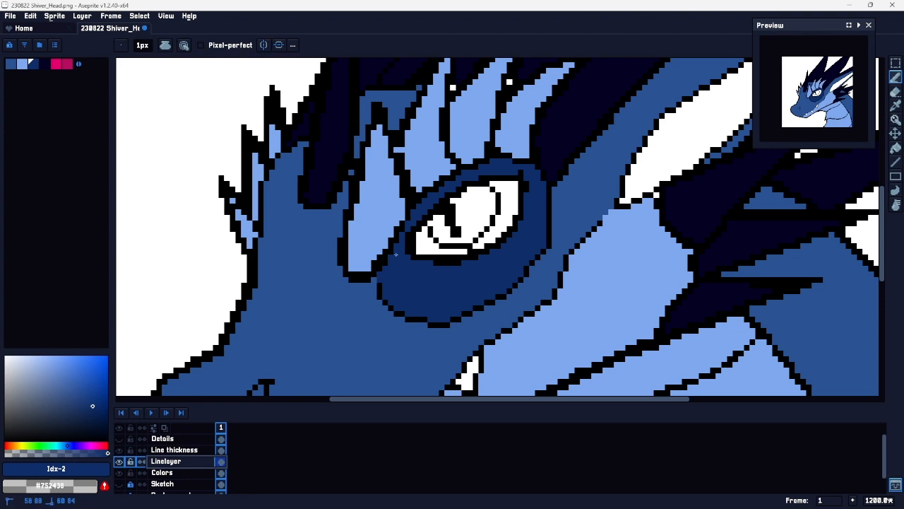
{"action": "key", "text": "ctrl+z"}
Step: Sample the black of the socket outline and flatten the Line thickness, Linelayer and Colors layers into one layer
{"action": "key", "text": "alt"}
{"action": "left_click", "coordinate": [382, 274], "text": "alt"}
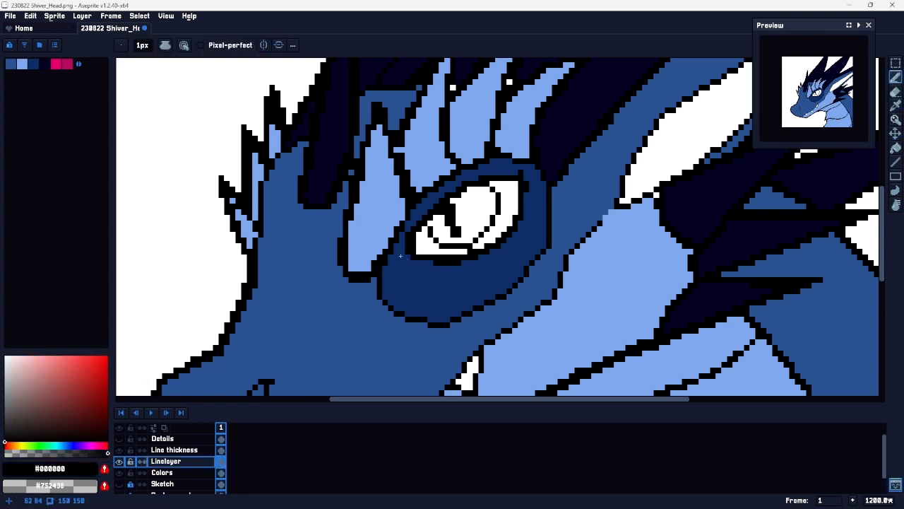
{"action": "left_click", "coordinate": [177, 450]}
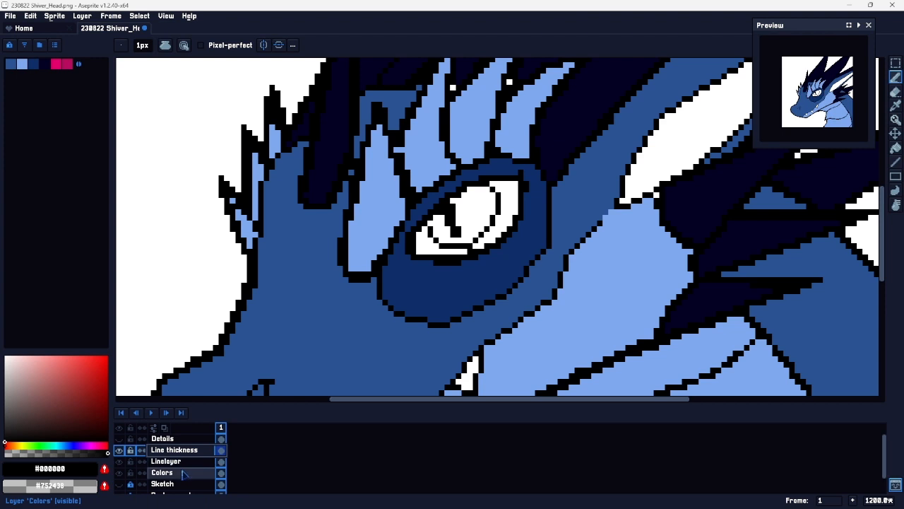
{"action": "left_click_drag", "start_coordinate": [177, 450], "coordinate": [185, 479]}
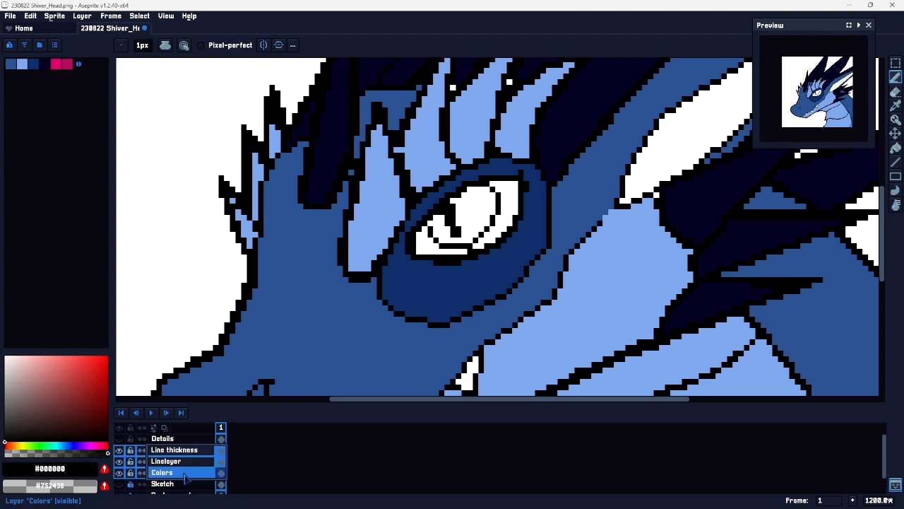
{"action": "right_click", "coordinate": [188, 450]}
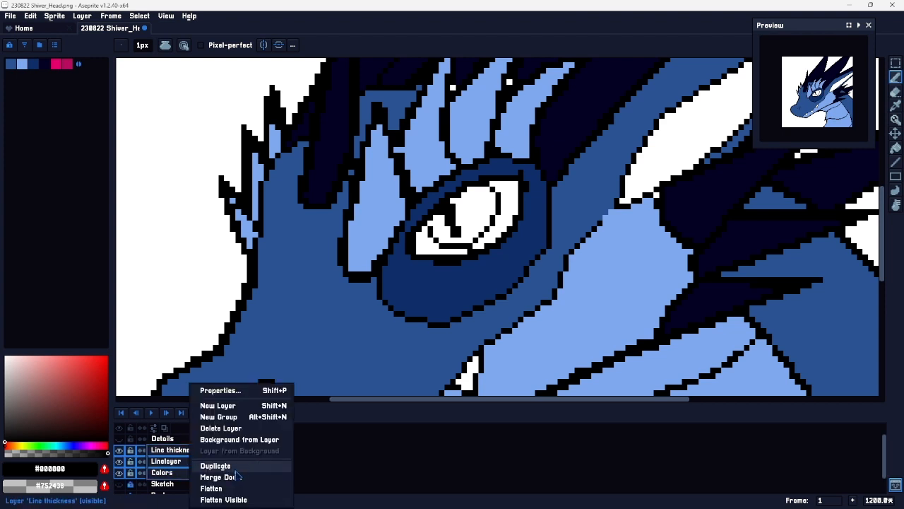
{"action": "left_click", "coordinate": [173, 453]}
{"action": "left_click", "coordinate": [202, 454]}
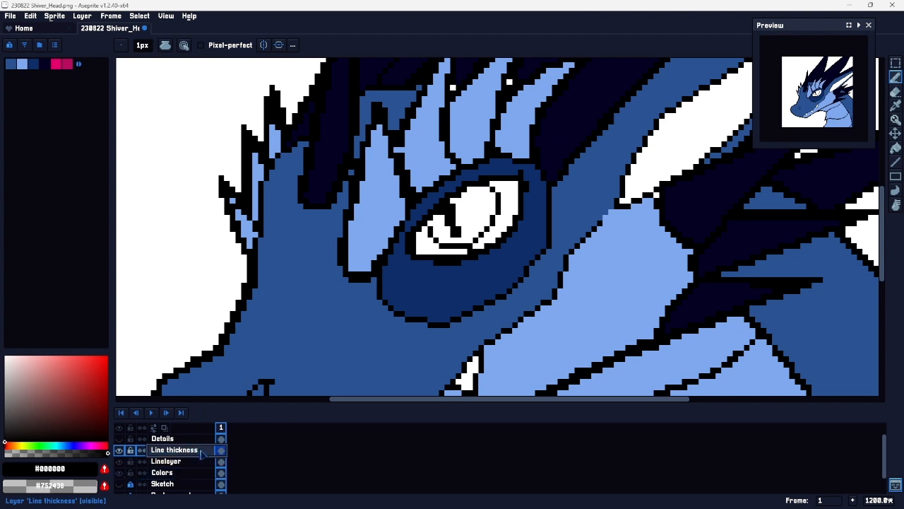
{"action": "left_click_drag", "start_coordinate": [201, 451], "coordinate": [202, 474]}
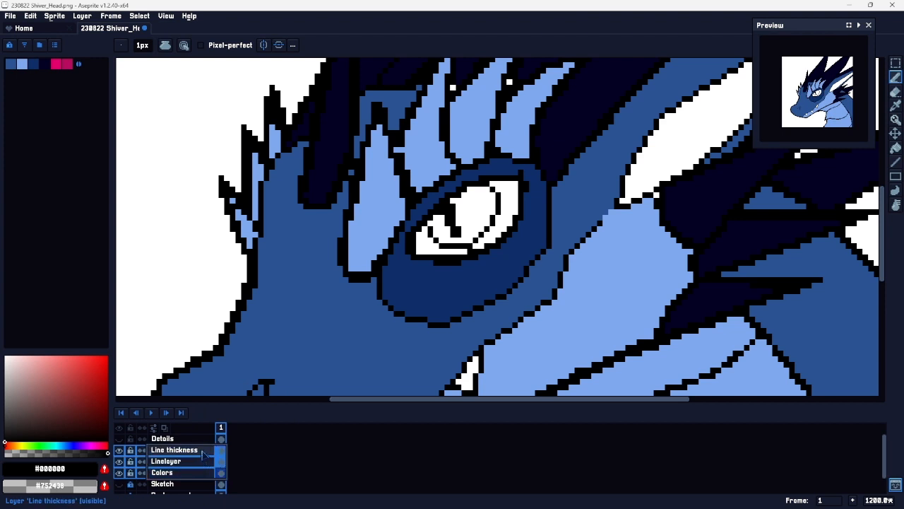
{"action": "right_click", "coordinate": [203, 454]}
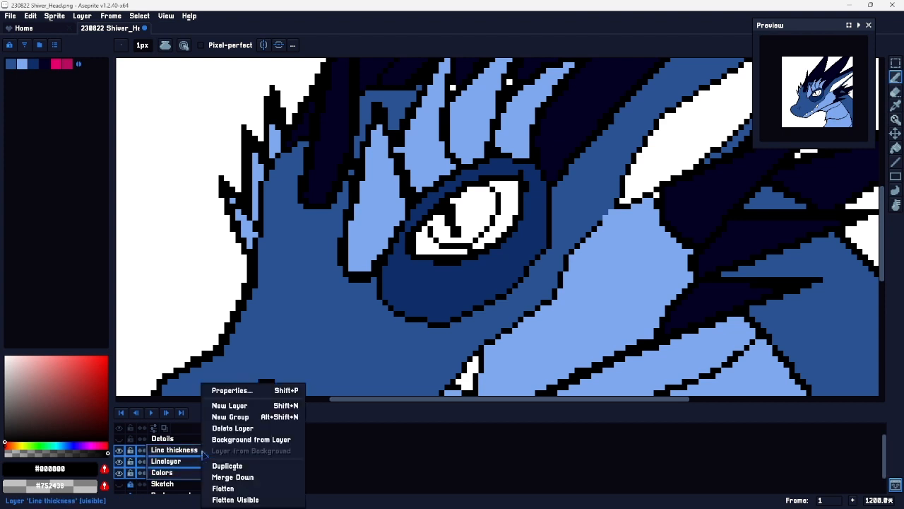
{"action": "left_click", "coordinate": [231, 491]}
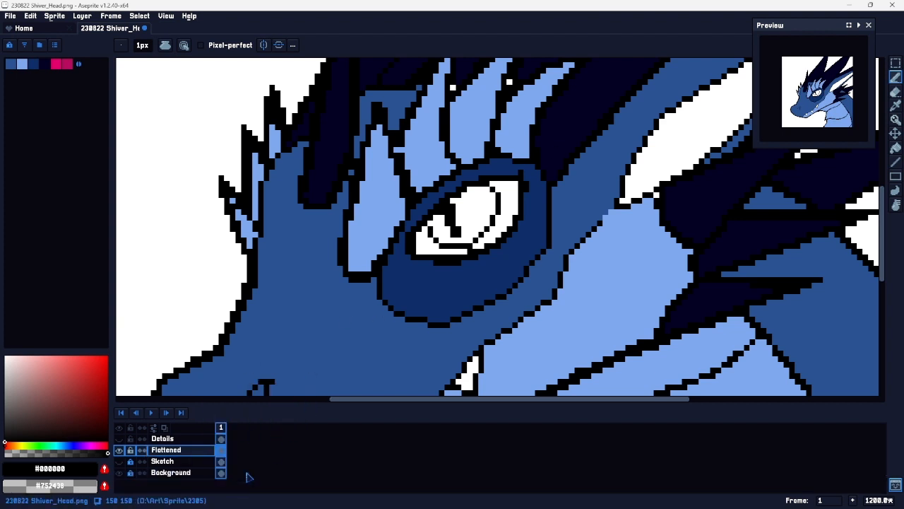
Step: Try erasing along the outline at the front corner of the eye, then undo it
{"action": "scroll", "coordinate": [425, 224], "scroll_direction": "up", "scroll_amount": 1}
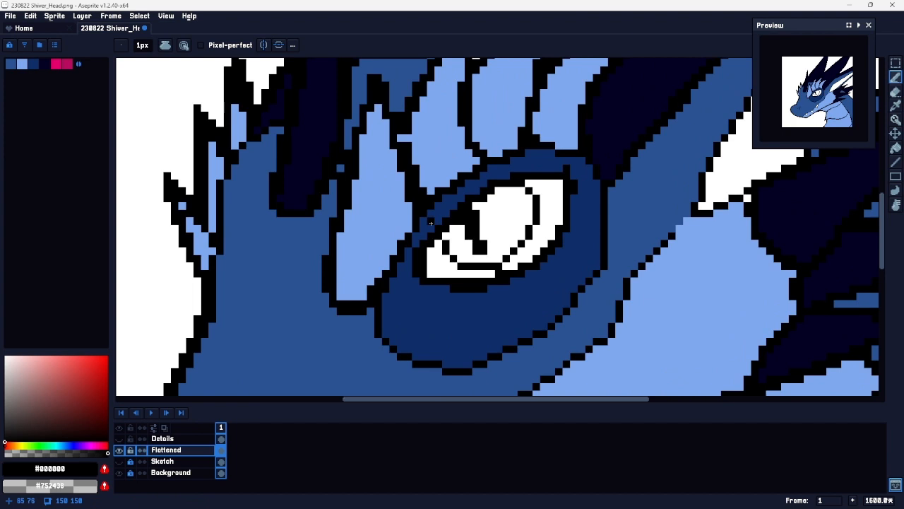
{"action": "key", "text": "e"}
{"action": "left_click_drag", "start_coordinate": [377, 305], "coordinate": [431, 237]}
{"action": "key", "text": "ctrl+z"}
{"action": "key", "text": "ctrl+z"}
Step: Draw black Pencil lines from the eye's front and rear corners to the socket outline, separating off the upper eyelid
{"action": "key", "text": "b"}
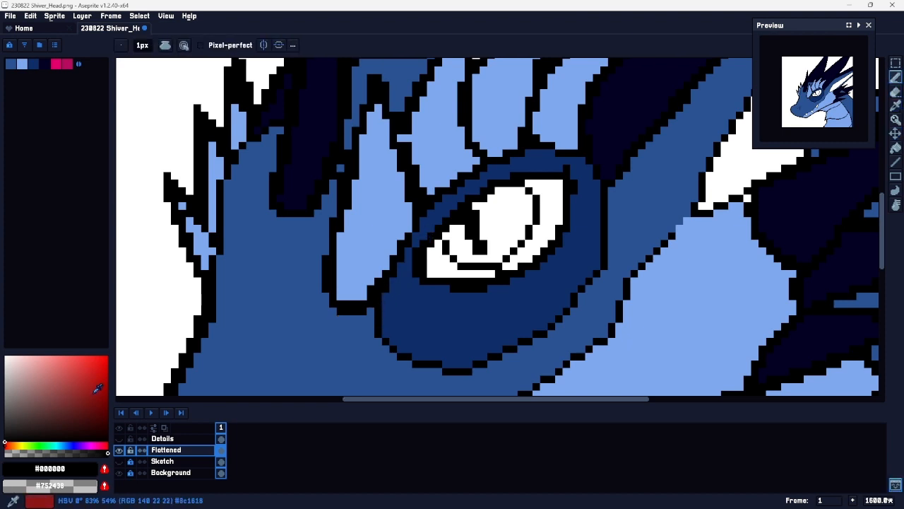
{"action": "mouse_move", "coordinate": [378, 309]}
{"action": "left_mouse_down"}
{"action": "mouse_move", "coordinate": [413, 265]}
{"action": "mouse_move", "coordinate": [434, 241]}
{"action": "left_mouse_up"}
{"action": "key", "text": "ctrl+z"}
{"action": "left_click_drag", "start_coordinate": [384, 297], "coordinate": [445, 231]}
{"action": "left_click_drag", "start_coordinate": [573, 168], "coordinate": [608, 180]}
Step: Sample the face's medium blue (#2a5292) and fill the upper eyelid with it
{"action": "left_click", "coordinate": [344, 355], "text": "alt"}
{"action": "key", "text": "g"}
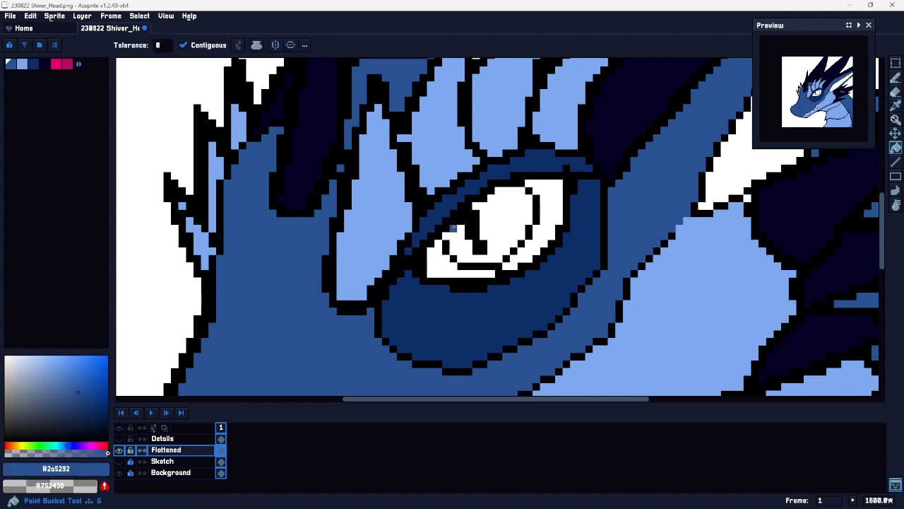
{"action": "left_click", "coordinate": [454, 203]}
{"action": "key", "text": "b"}
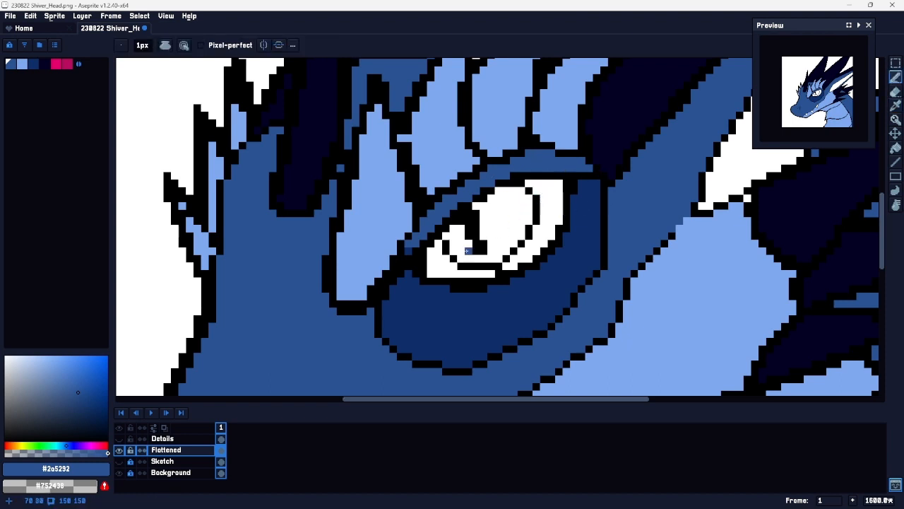
Step: Darken the near-black navy to pure black and fill the eye area surrounding the iris with it
{"action": "left_click", "coordinate": [45, 65]}
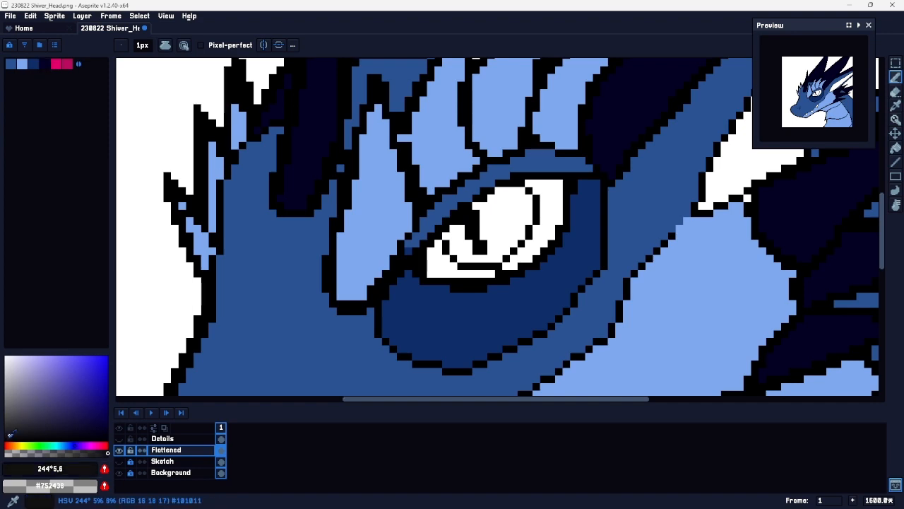
{"action": "key", "text": "g"}
{"action": "left_click", "coordinate": [537, 213]}
{"action": "left_click", "coordinate": [443, 266]}
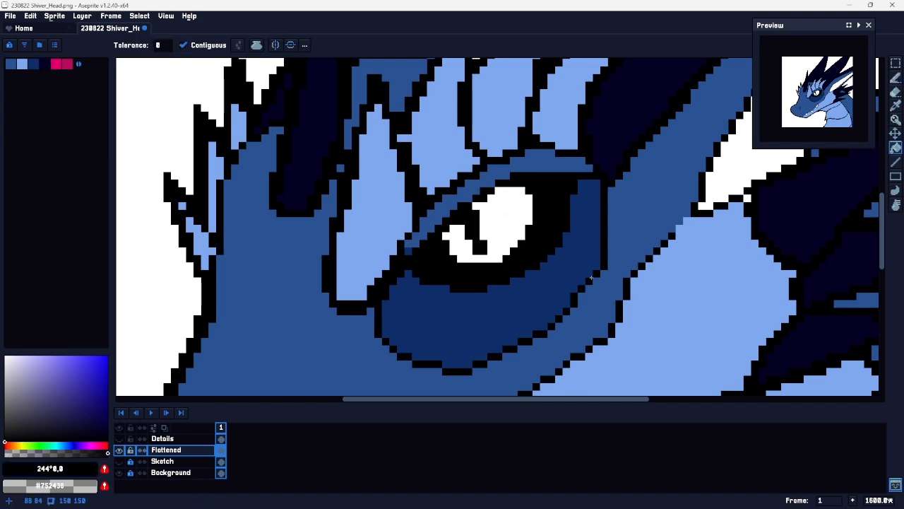
Step: Fill the dragon's iris with the bright pink palette colour (Idx-4)
{"action": "key", "text": "z"}
{"action": "left_click_drag", "start_coordinate": [583, 270], "coordinate": [549, 271]}
{"action": "mouse_move", "coordinate": [616, 243]}
{"action": "left_mouse_down"}
{"action": "mouse_move", "coordinate": [600, 244]}
{"action": "mouse_move", "coordinate": [612, 237]}
{"action": "left_mouse_up"}
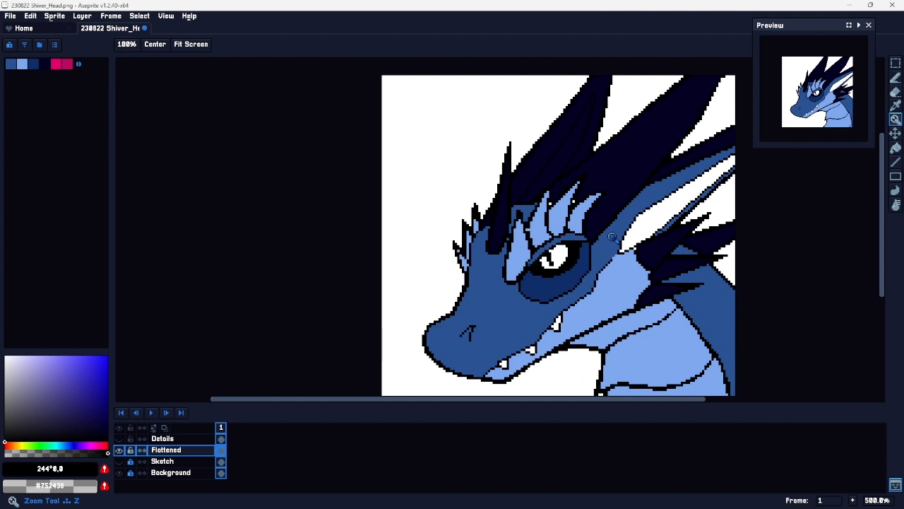
{"action": "left_click_drag", "start_coordinate": [553, 248], "coordinate": [572, 234]}
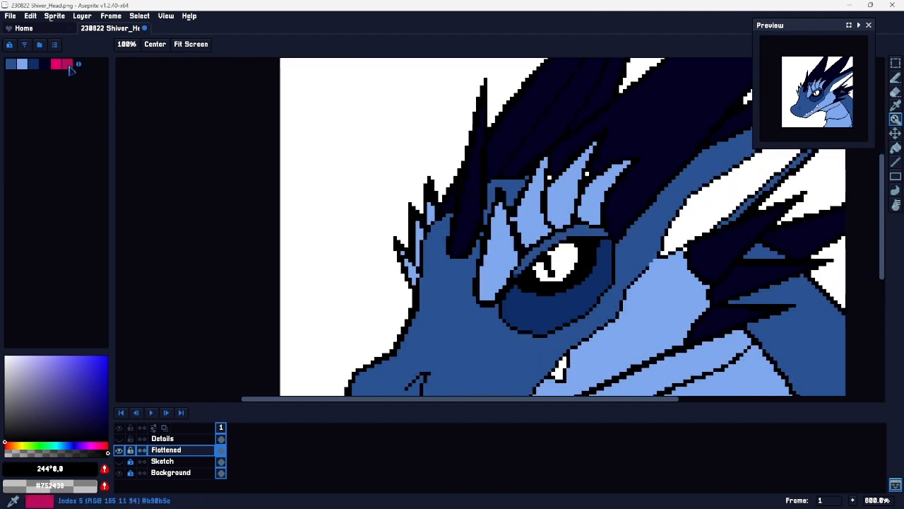
{"action": "left_click", "coordinate": [59, 67]}
{"action": "key", "text": "g"}
{"action": "left_click", "coordinate": [558, 263]}
Step: Mix a dark purple foreground colour with HSV values 275°, 72, 44
{"action": "key", "text": "z"}
{"action": "mouse_move", "coordinate": [646, 312]}
{"action": "left_mouse_down"}
{"action": "mouse_move", "coordinate": [632, 310]}
{"action": "mouse_move", "coordinate": [581, 210]}
{"action": "mouse_move", "coordinate": [484, 221]}
{"action": "mouse_move", "coordinate": [550, 276]}
{"action": "mouse_move", "coordinate": [541, 280]}
{"action": "left_mouse_up"}
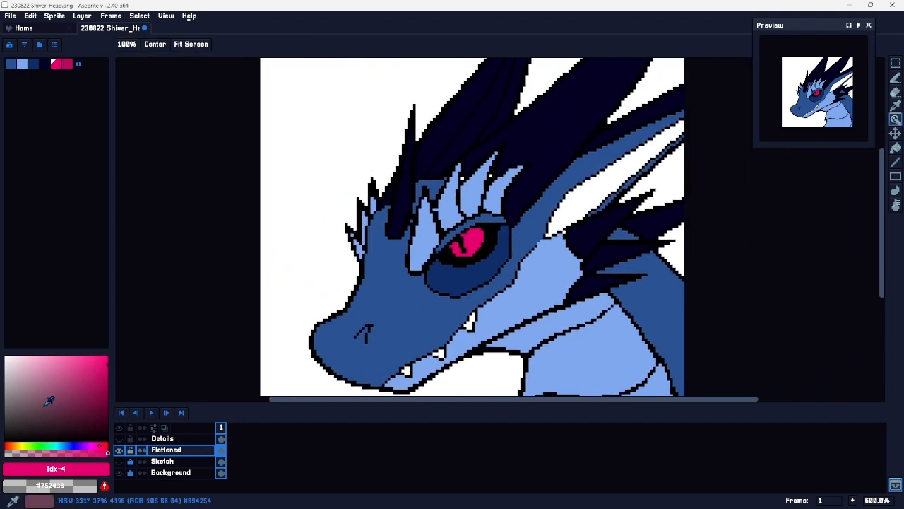
{"action": "left_click", "coordinate": [92, 445]}
{"action": "left_click_drag", "start_coordinate": [90, 445], "coordinate": [83, 445]}
{"action": "mouse_move", "coordinate": [76, 375]}
{"action": "left_mouse_down"}
{"action": "mouse_move", "coordinate": [64, 406]}
{"action": "mouse_move", "coordinate": [78, 402]}
{"action": "left_mouse_up"}
Step: Try filling the white areas around the dragon with purple on the Flattened layer, then undo the fills and the stray pencil mark
{"action": "key", "text": "g"}
{"action": "left_click", "coordinate": [310, 283]}
{"action": "left_click_drag", "start_coordinate": [554, 280], "coordinate": [464, 280]}
{"action": "left_click", "coordinate": [577, 181]}
{"action": "left_click", "coordinate": [583, 246]}
{"action": "key", "text": "b"}
{"action": "left_click", "coordinate": [544, 211]}
{"action": "left_click_drag", "start_coordinate": [563, 96], "coordinate": [537, 181]}
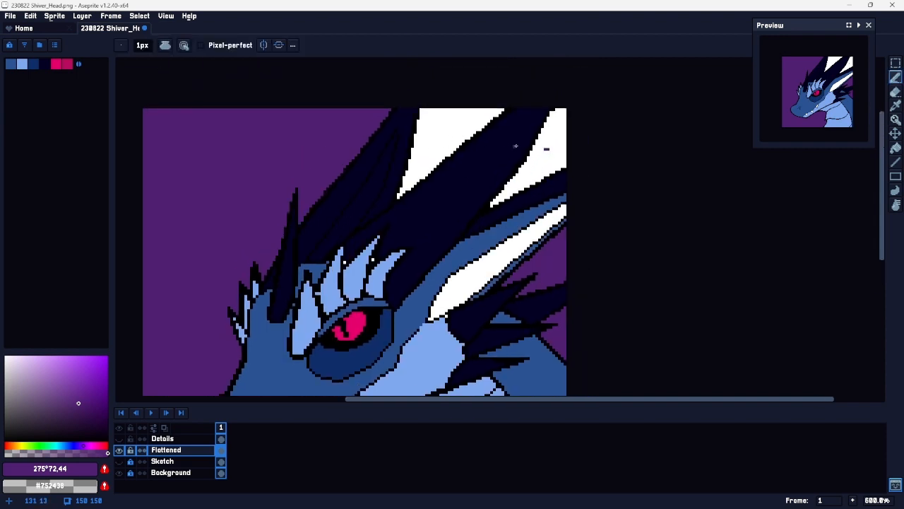
{"action": "key", "text": "ctrl+z"}
{"action": "key", "text": "ctrl+z"}
{"action": "key", "text": "ctrl+z"}
{"action": "key", "text": "ctrl+z"}
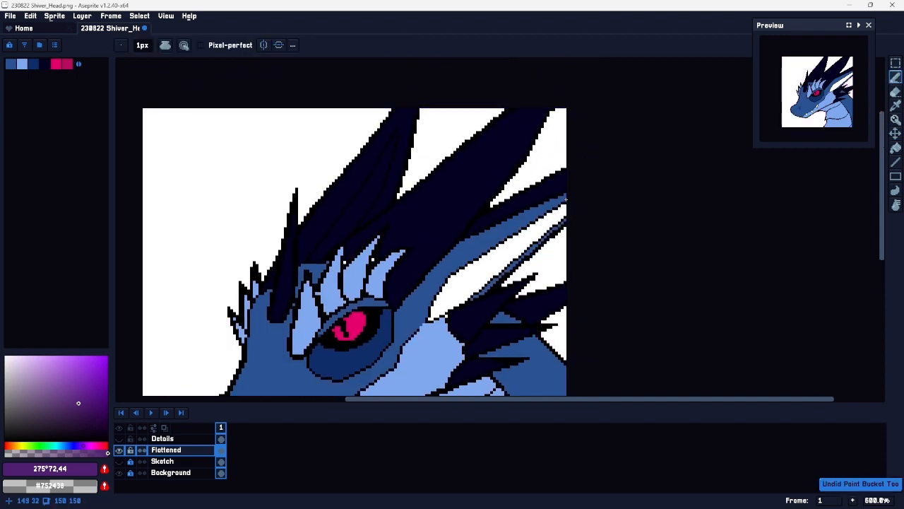
Step: Hide the other layers and fill the whole Background layer with the dark purple
{"action": "left_click", "coordinate": [163, 475]}
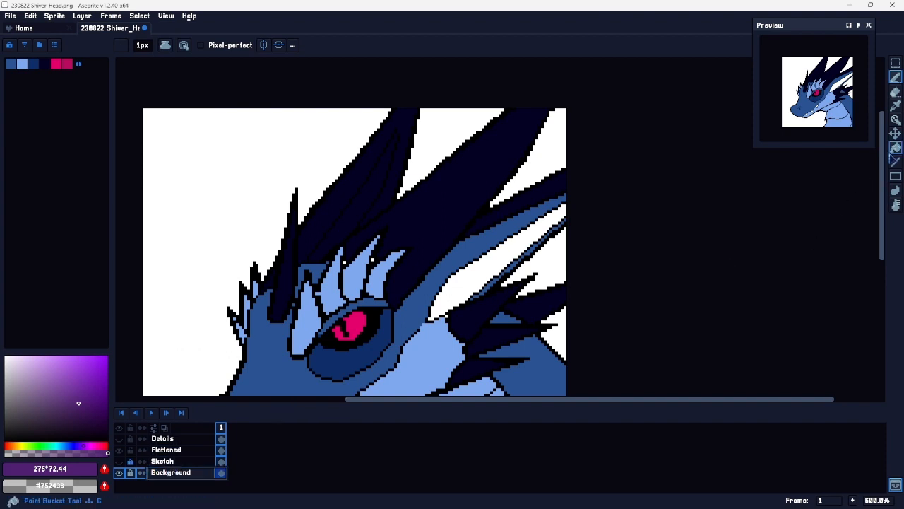
{"action": "left_click", "coordinate": [896, 147]}
{"action": "left_click", "coordinate": [119, 473]}
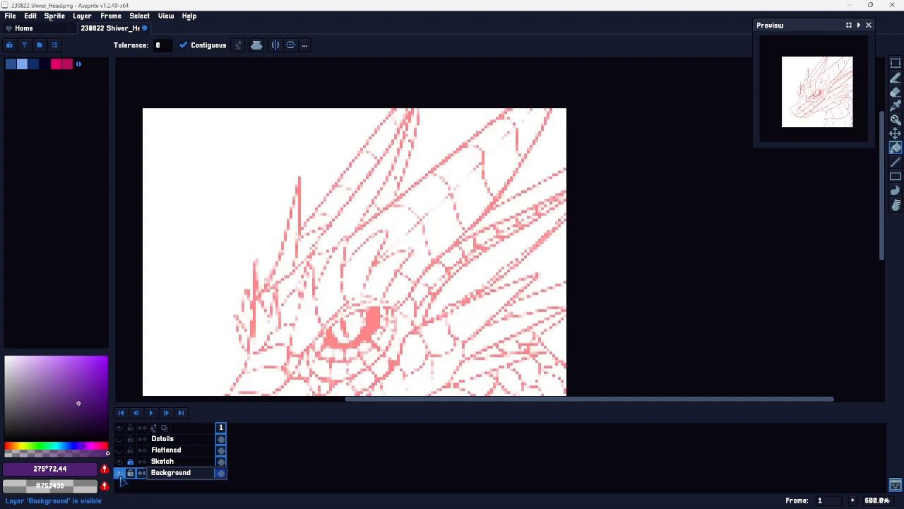
{"action": "left_click", "coordinate": [119, 461]}
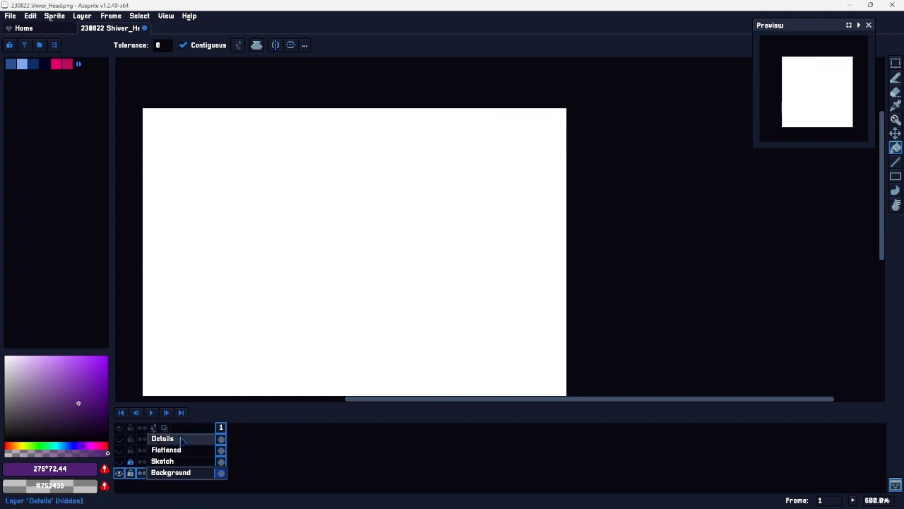
{"action": "left_click", "coordinate": [386, 272]}
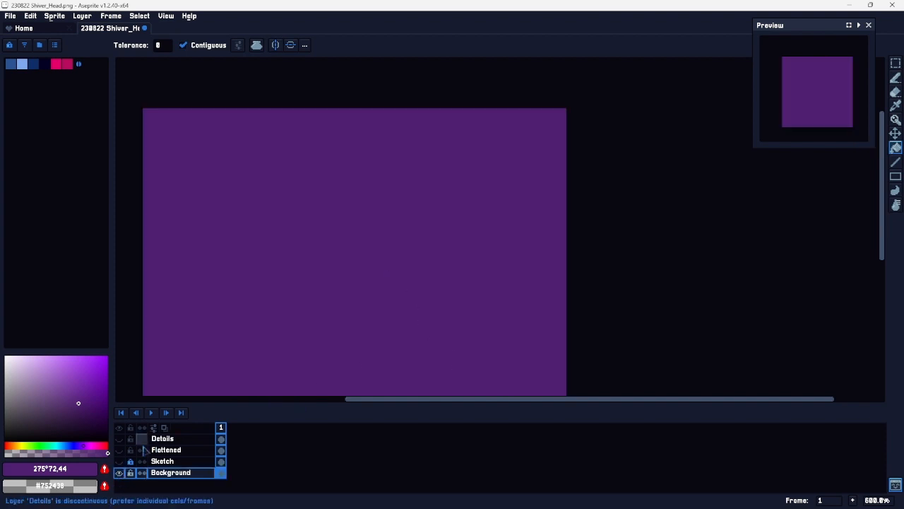
Step: Make the Flattened and Details layers visible again over the purple background
{"action": "left_click", "coordinate": [119, 450]}
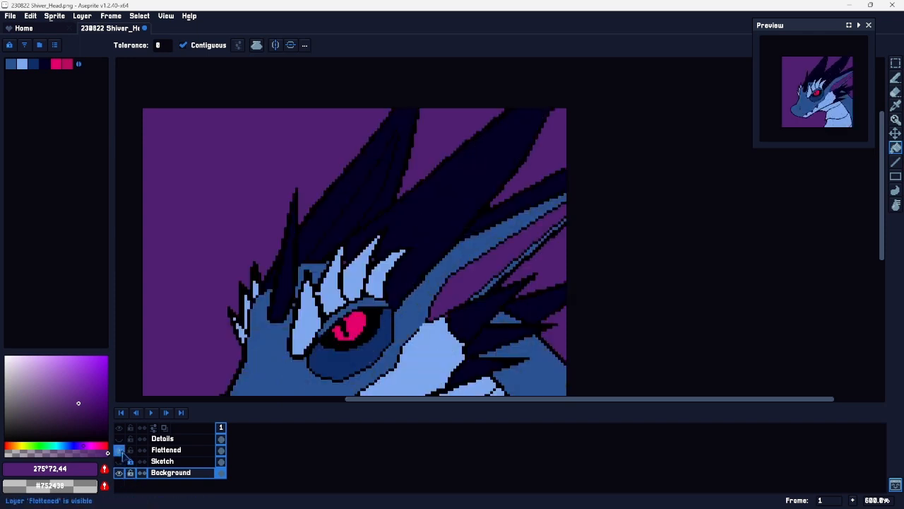
{"action": "left_click_drag", "start_coordinate": [392, 314], "coordinate": [447, 175]}
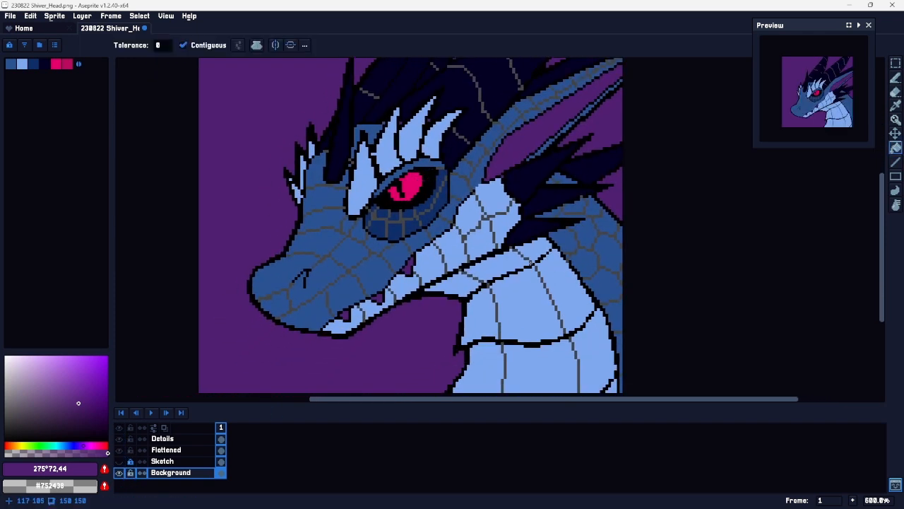
{"action": "left_click_drag", "start_coordinate": [477, 177], "coordinate": [507, 205]}
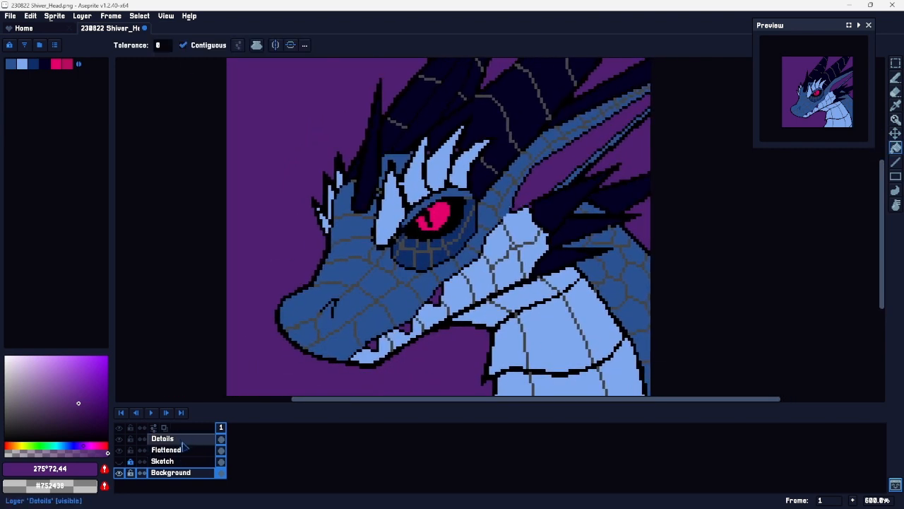
Step: Make the Details layer active, take the light blue palette colour (Idx-1) and turn off the Paint Bucket's Contiguous option
{"action": "left_click", "coordinate": [180, 439]}
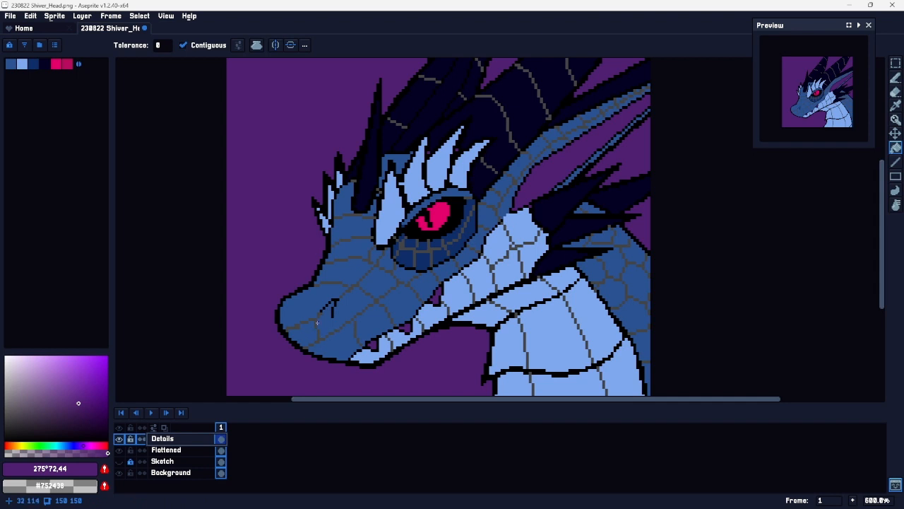
{"action": "left_click", "coordinate": [23, 66]}
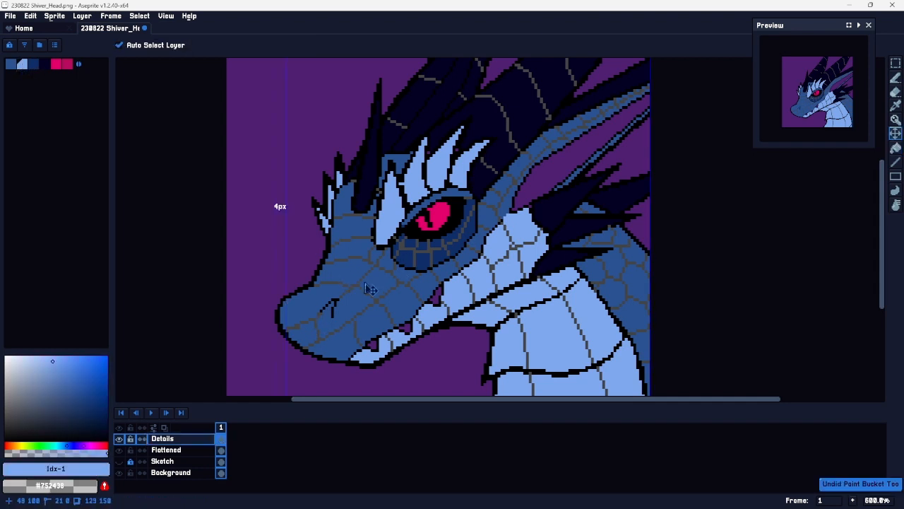
{"action": "left_click", "coordinate": [201, 45]}
Step: Try recolouring all the grey scale lines on the Details layer light blue, then undo the fill
{"action": "left_click", "coordinate": [372, 163]}
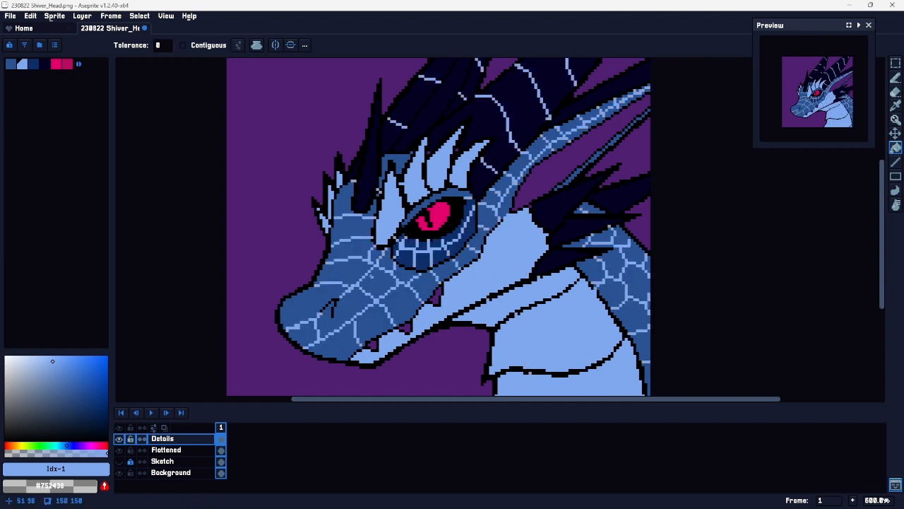
{"action": "mouse_move", "coordinate": [525, 129]}
{"action": "left_mouse_down"}
{"action": "mouse_move", "coordinate": [436, 322]}
{"action": "mouse_move", "coordinate": [528, 146]}
{"action": "left_mouse_up"}
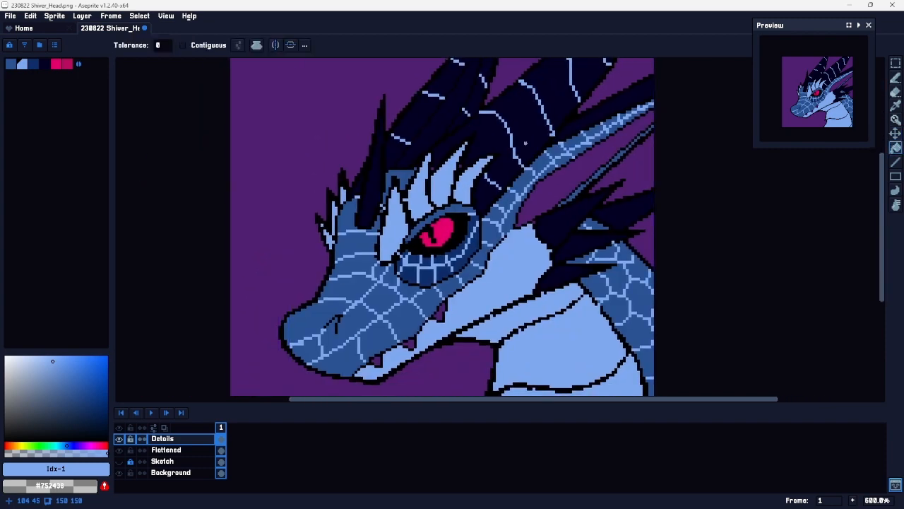
{"action": "key", "text": "ctrl+z"}
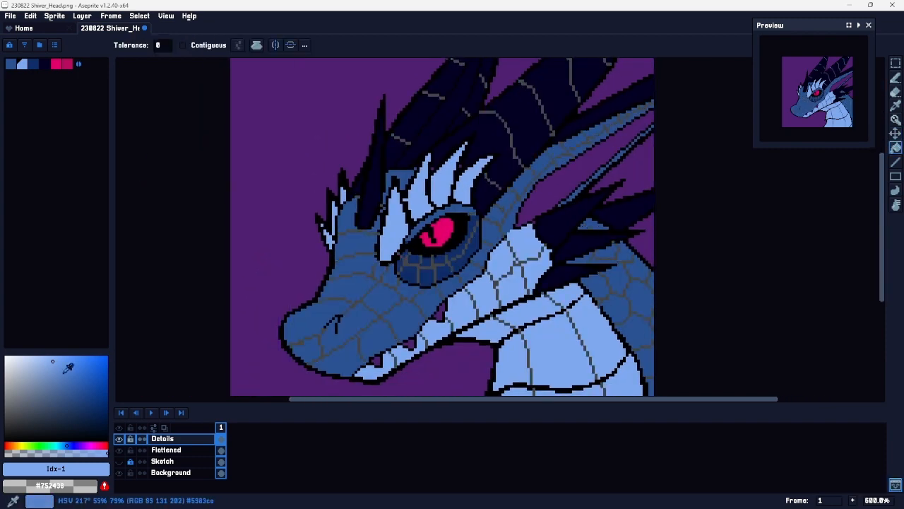
Step: Try a light cyan (193°, 46, 93) for the scale lines, then undo the fill
{"action": "left_click", "coordinate": [61, 445]}
{"action": "left_click", "coordinate": [59, 445]}
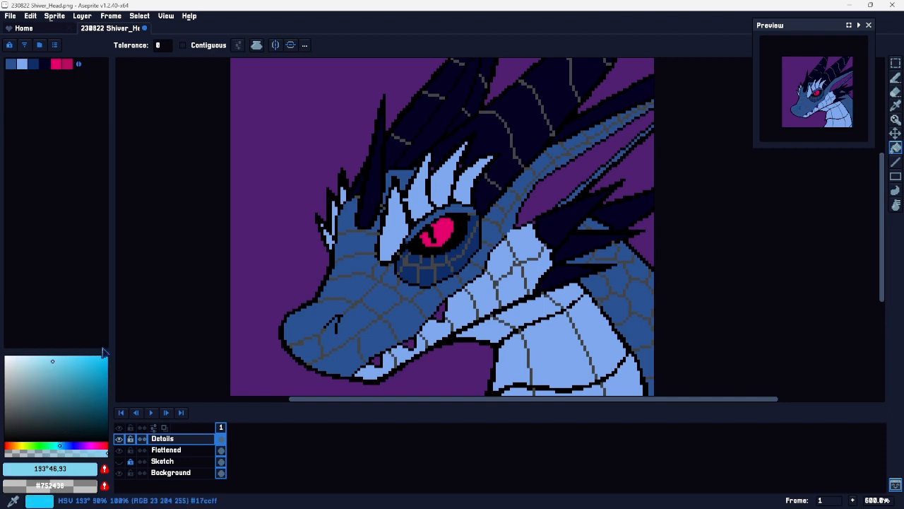
{"action": "key", "text": "space"}
{"action": "mouse_move", "coordinate": [571, 294]}
{"action": "left_mouse_down"}
{"action": "mouse_move", "coordinate": [498, 268]}
{"action": "mouse_move", "coordinate": [537, 268]}
{"action": "left_mouse_up"}
{"action": "key", "text": "ctrl+z"}
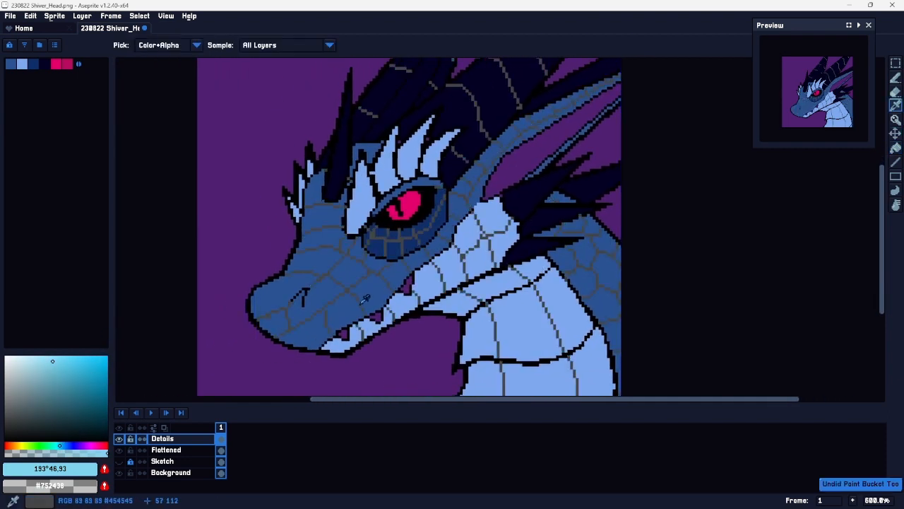
Step: Sample the face's medium blue (#2a5292), lighten it to 216°, 61, 64 and recolour all the scale lines with it
{"action": "left_click", "coordinate": [380, 267], "text": "alt"}
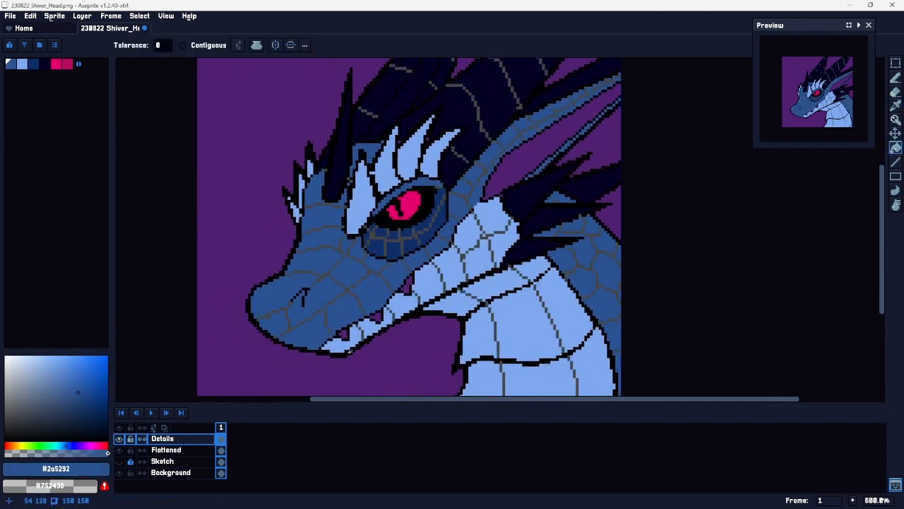
{"action": "left_click", "coordinate": [67, 386]}
{"action": "left_click", "coordinate": [328, 280]}
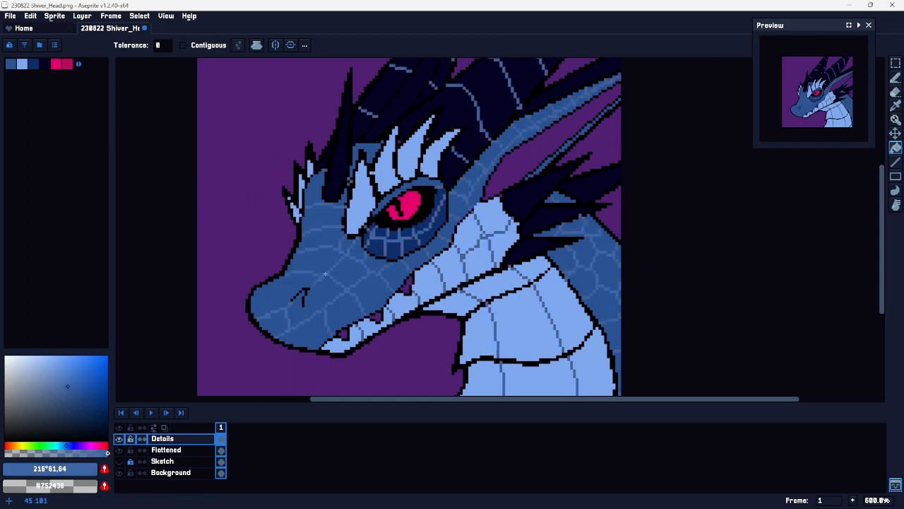
Step: Examine the recoloured scale lines across the horns, face, eye and neck
{"action": "key", "text": "space"}
{"action": "left_click_drag", "start_coordinate": [582, 211], "coordinate": [479, 139]}
{"action": "left_click_drag", "start_coordinate": [504, 193], "coordinate": [521, 269]}
{"action": "key", "text": "space"}
{"action": "left_click_drag", "start_coordinate": [401, 147], "coordinate": [356, 298]}
{"action": "left_click_drag", "start_coordinate": [404, 331], "coordinate": [457, 154]}
{"action": "mouse_move", "coordinate": [434, 212]}
{"action": "left_mouse_down"}
{"action": "mouse_move", "coordinate": [423, 268]}
{"action": "mouse_move", "coordinate": [422, 253]}
{"action": "left_mouse_up"}
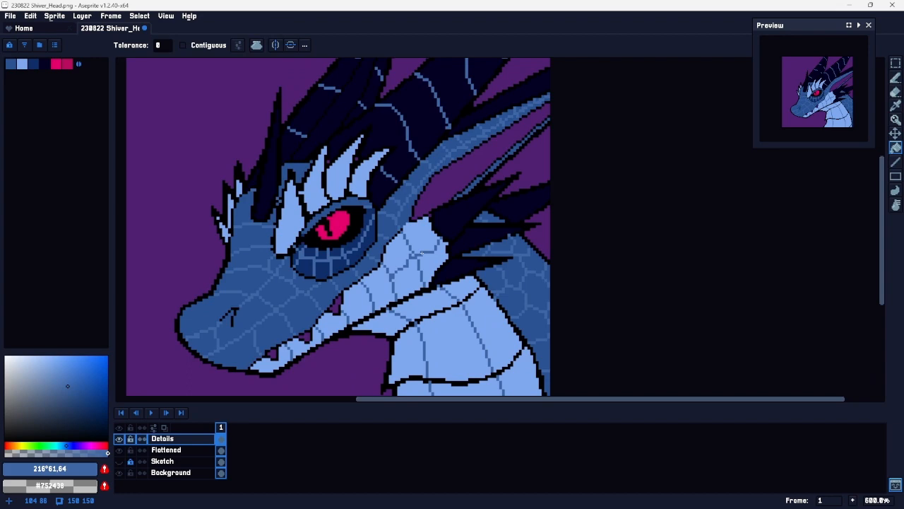
{"action": "key", "text": "z"}
{"action": "left_click_drag", "start_coordinate": [366, 237], "coordinate": [377, 239]}
{"action": "key", "text": "space"}
{"action": "left_click_drag", "start_coordinate": [434, 297], "coordinate": [509, 207]}
{"action": "mouse_move", "coordinate": [541, 276]}
{"action": "left_mouse_down"}
{"action": "mouse_move", "coordinate": [495, 264]}
{"action": "mouse_move", "coordinate": [430, 268]}
{"action": "mouse_move", "coordinate": [532, 307]}
{"action": "left_mouse_up"}
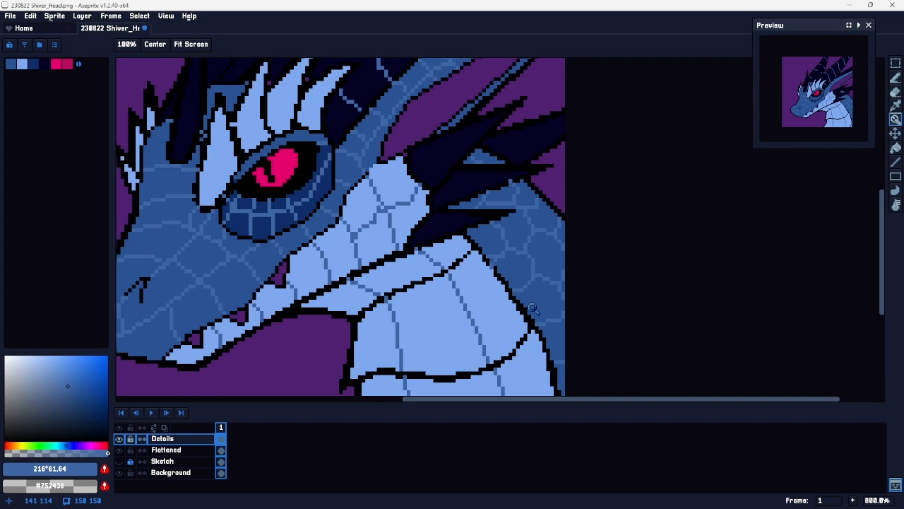
{"action": "left_click_drag", "start_coordinate": [363, 264], "coordinate": [458, 246]}
{"action": "left_click_drag", "start_coordinate": [462, 179], "coordinate": [448, 260]}
{"action": "left_click_drag", "start_coordinate": [504, 209], "coordinate": [469, 157]}
Step: Sample the throat's light blue (#7fa8ee) and make the Flattened layer active for filling
{"action": "key", "text": "i"}
{"action": "left_click", "coordinate": [426, 248]}
{"action": "key", "text": "z"}
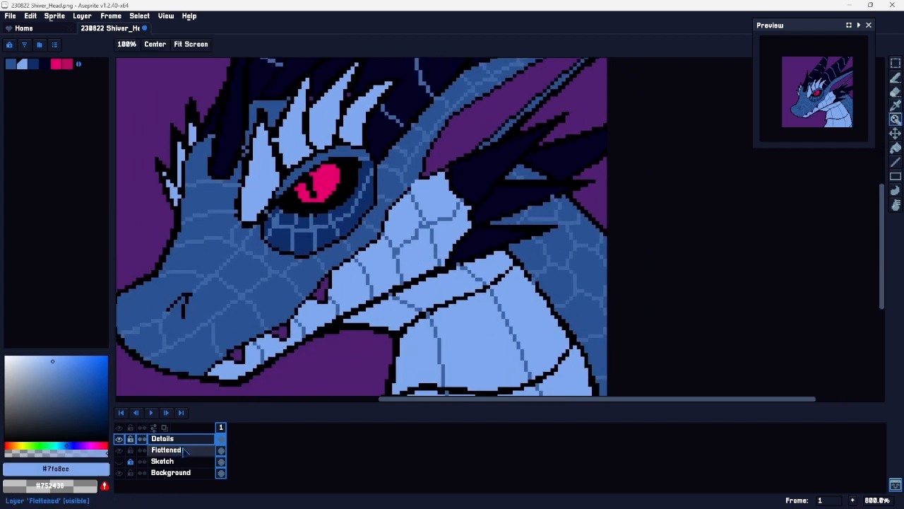
{"action": "left_click", "coordinate": [188, 452]}
{"action": "key", "text": "g"}
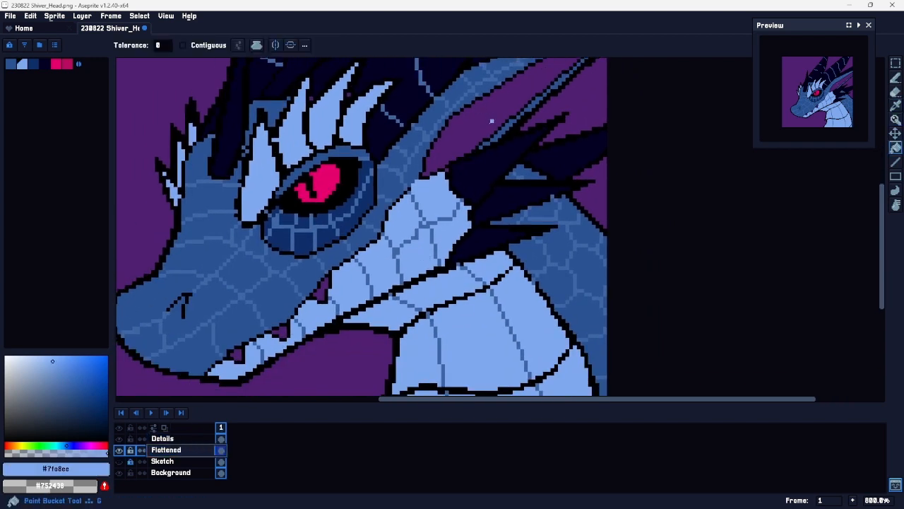
Step: Try filling the ear's interior light blue with non-contiguous filling, then undo it
{"action": "left_click", "coordinate": [487, 125]}
{"action": "key", "text": "z"}
{"action": "key", "text": "ctrl+z"}
Step: Turn on the Paint Bucket's Contiguous option and fill the ear's interior with the light blue
{"action": "key", "text": "g"}
{"action": "left_click", "coordinate": [222, 45]}
{"action": "left_click", "coordinate": [499, 116]}
{"action": "key", "text": "z"}
{"action": "scroll", "coordinate": [491, 228], "scroll_direction": "down", "scroll_amount": 1}
{"action": "mouse_move", "coordinate": [486, 174]}
{"action": "left_mouse_down"}
{"action": "mouse_move", "coordinate": [403, 309]}
{"action": "mouse_move", "coordinate": [502, 217]}
{"action": "mouse_move", "coordinate": [499, 114]}
{"action": "mouse_move", "coordinate": [430, 177]}
{"action": "mouse_move", "coordinate": [464, 191]}
{"action": "mouse_move", "coordinate": [482, 171]}
{"action": "left_mouse_up"}
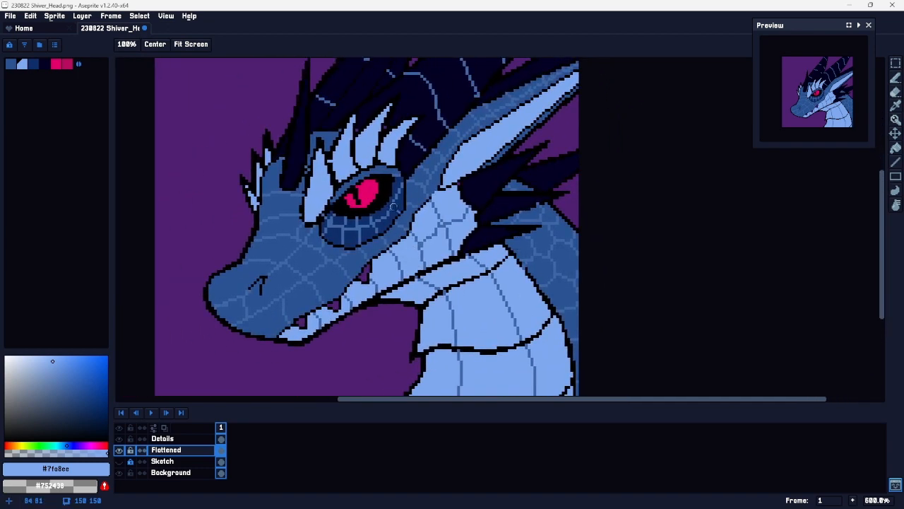
{"action": "scroll", "coordinate": [371, 209], "scroll_direction": "up", "scroll_amount": 3}
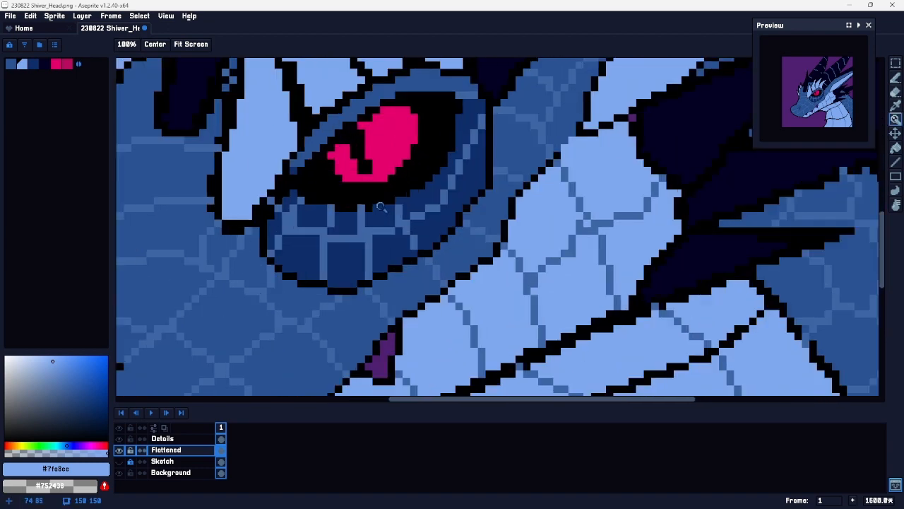
{"action": "key", "text": "i"}
{"action": "key", "text": "z"}
{"action": "key", "text": "m"}
{"action": "key", "text": "i"}
{"action": "left_click", "coordinate": [453, 93]}
{"action": "key", "text": "b"}
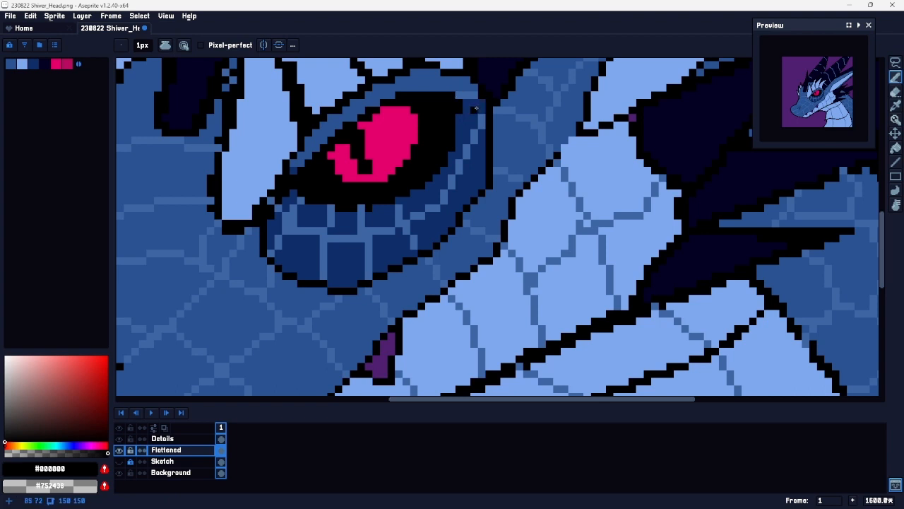
Step: Select the dark blue lower eyelid area with the Lasso, following its outline from the eye's rear corner around the socket
{"action": "key", "text": "m"}
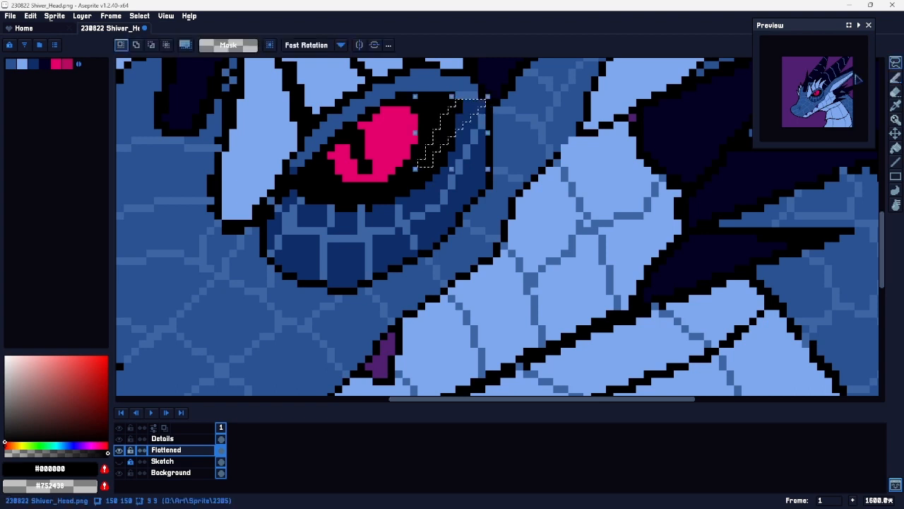
{"action": "left_click", "coordinate": [896, 63]}
{"action": "left_click", "coordinate": [851, 66]}
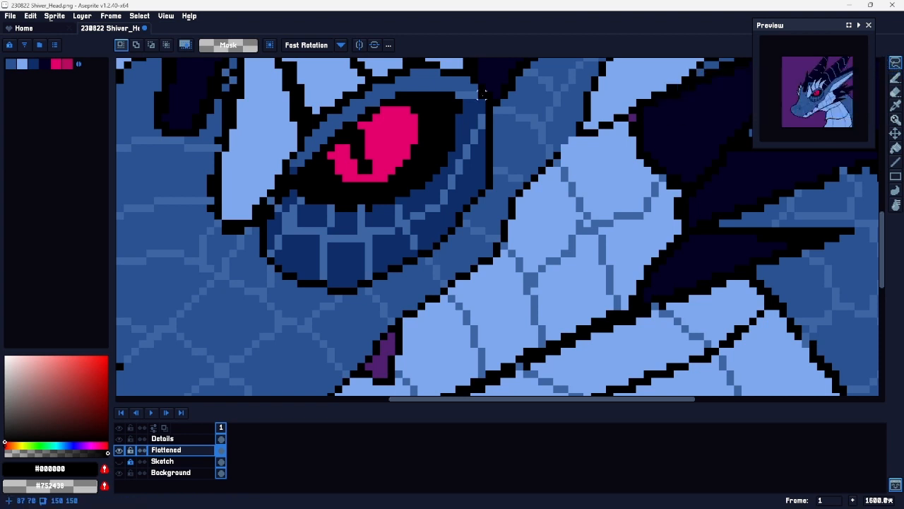
{"action": "mouse_move", "coordinate": [427, 148]}
{"action": "left_mouse_down"}
{"action": "mouse_move", "coordinate": [381, 194]}
{"action": "mouse_move", "coordinate": [321, 185]}
{"action": "left_mouse_up"}
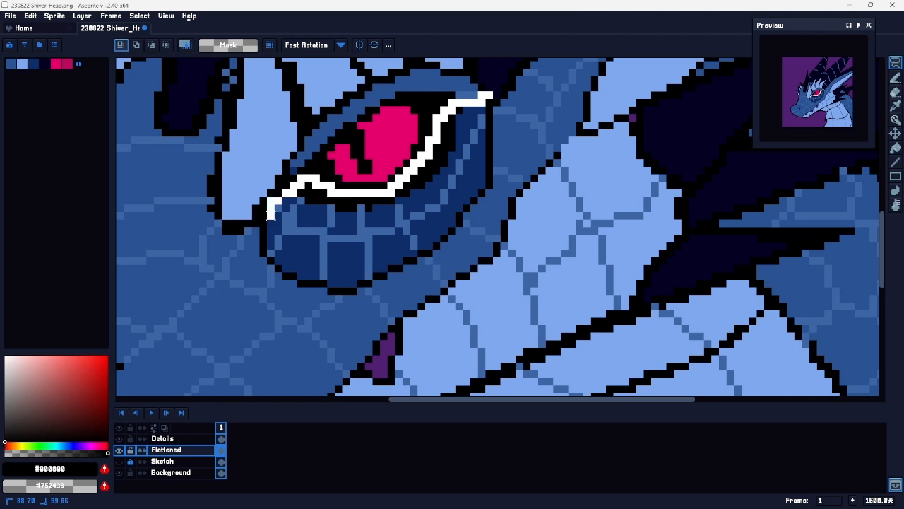
{"action": "left_click_drag", "start_coordinate": [291, 275], "coordinate": [332, 283]}
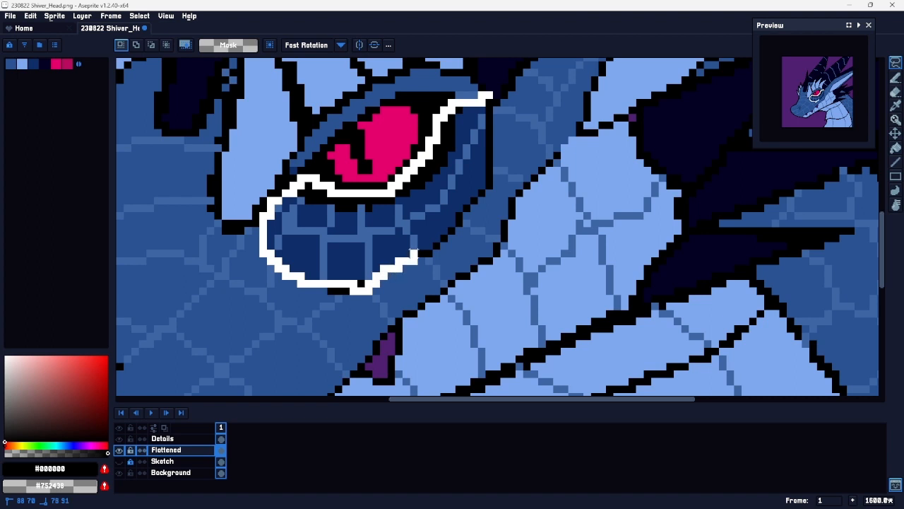
{"action": "mouse_move", "coordinate": [457, 218]}
{"action": "left_mouse_down"}
{"action": "mouse_move", "coordinate": [491, 163]}
{"action": "mouse_move", "coordinate": [493, 90]}
{"action": "left_mouse_up"}
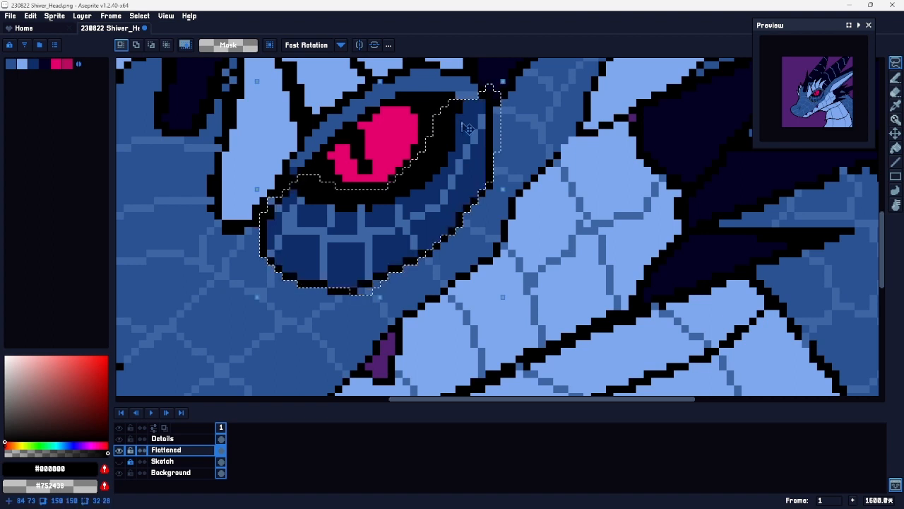
Step: Make the Details layer active, try filling the lower eyelid with the palette's dark navy, and undo the fills
{"action": "key", "text": "i"}
{"action": "left_click", "coordinate": [462, 161]}
{"action": "key", "text": "v"}
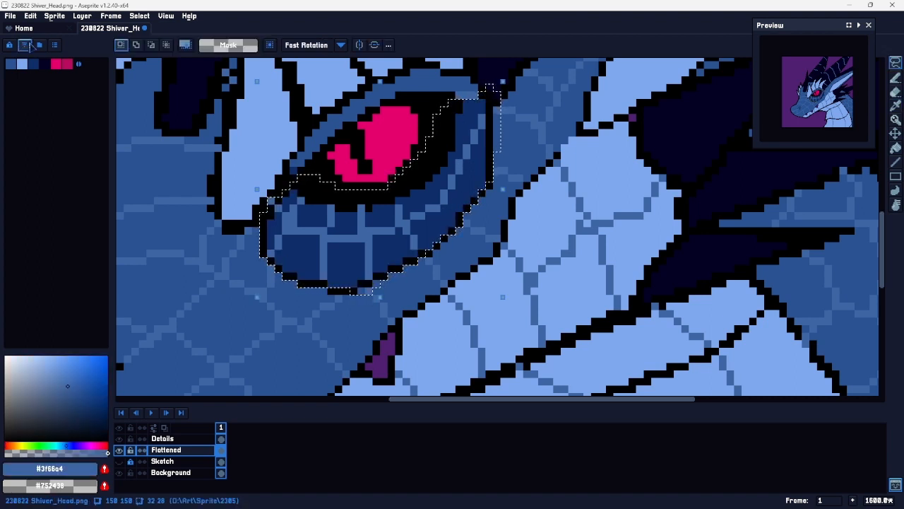
{"action": "left_click", "coordinate": [41, 65]}
{"action": "key", "text": "g"}
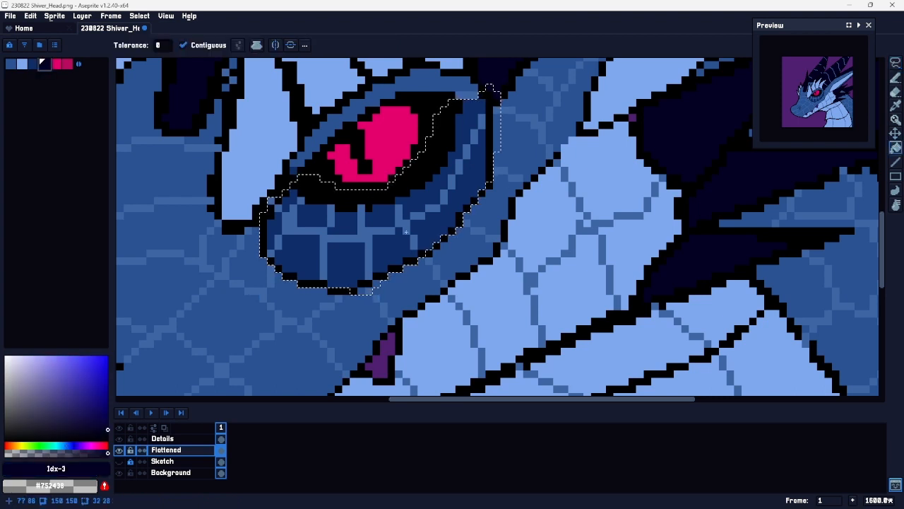
{"action": "left_click", "coordinate": [176, 438]}
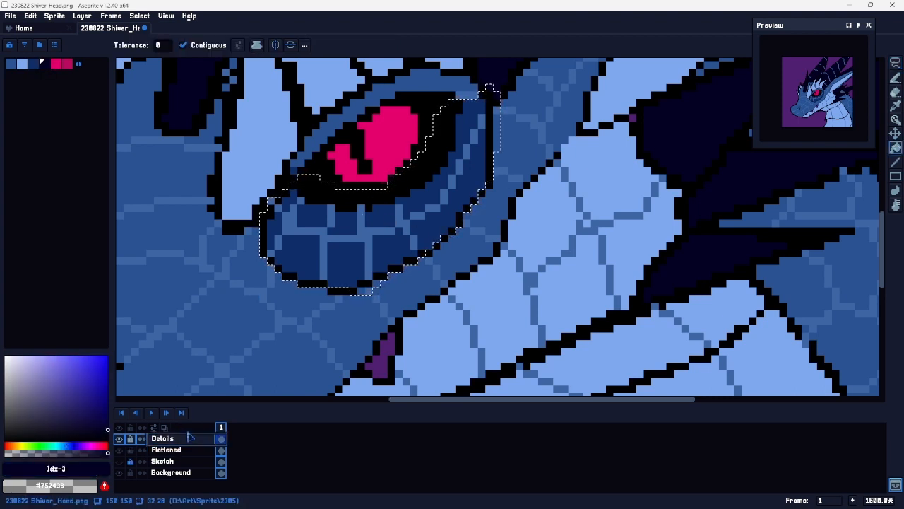
{"action": "left_click", "coordinate": [427, 208]}
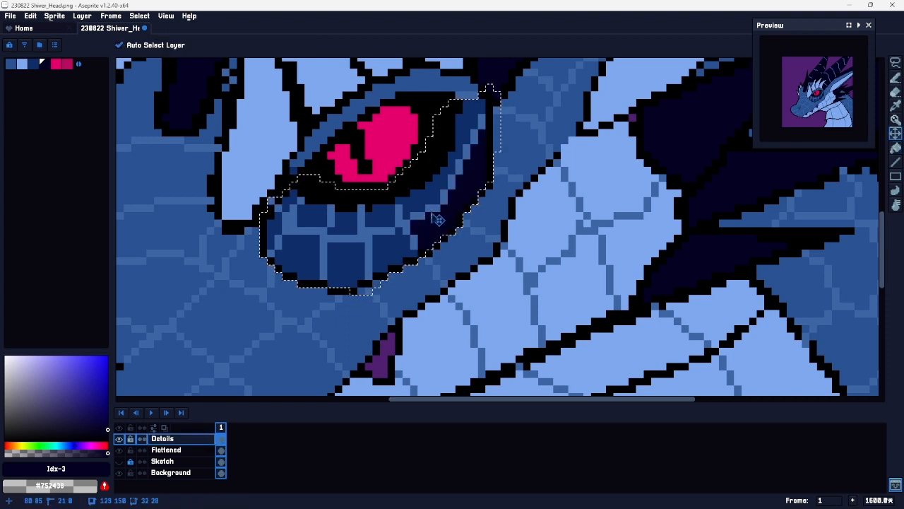
{"action": "key", "text": "ctrl+z"}
{"action": "left_click", "coordinate": [429, 210]}
{"action": "key", "text": "ctrl+z"}
Step: Turn off the Paint Bucket's Contiguous option, try recolouring the selected eyelid's scale lines dark navy, and undo the fill
{"action": "left_click", "coordinate": [215, 47]}
{"action": "scroll", "coordinate": [339, 170], "scroll_direction": "down", "scroll_amount": 1}
{"action": "key", "text": "z"}
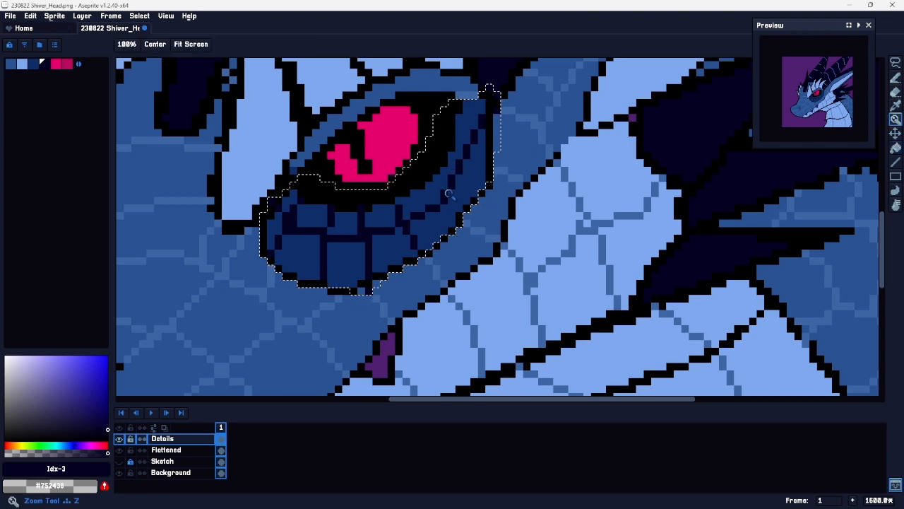
{"action": "scroll", "coordinate": [409, 215], "scroll_direction": "down", "scroll_amount": 2}
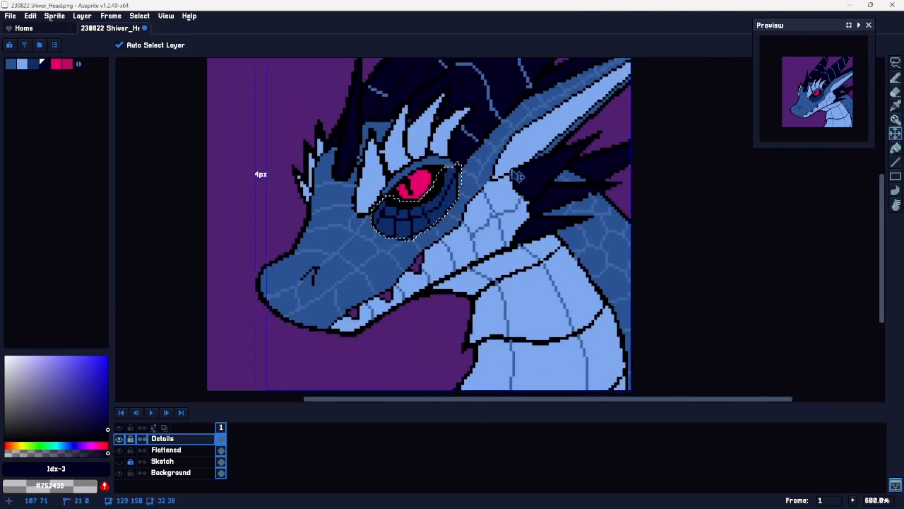
{"action": "key", "text": "ctrl+z"}
Step: Sample the lower eyelid's dark blue, lighten it to HSV 219°, 80, 45, recolour the eyelid's scale lines with it, and deselect
{"action": "key", "text": "i"}
{"action": "left_click", "coordinate": [430, 209]}
{"action": "key", "text": "z"}
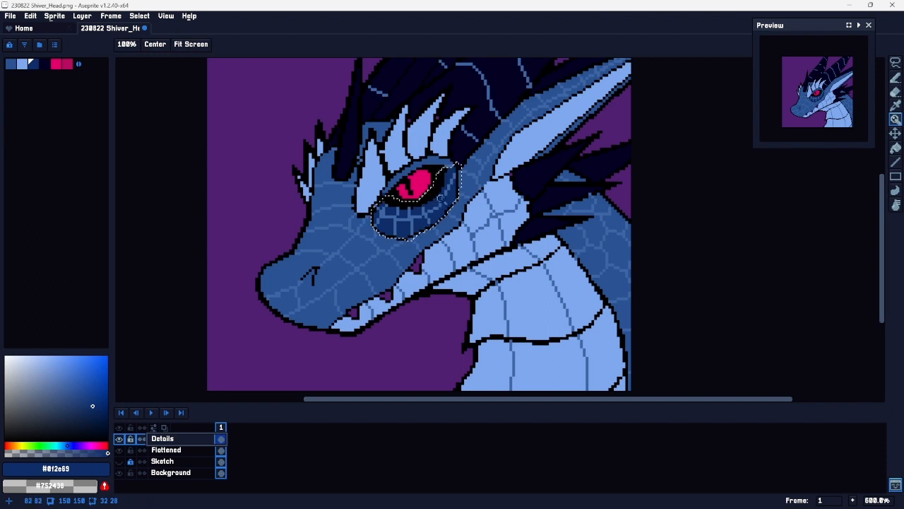
{"action": "left_click", "coordinate": [87, 402]}
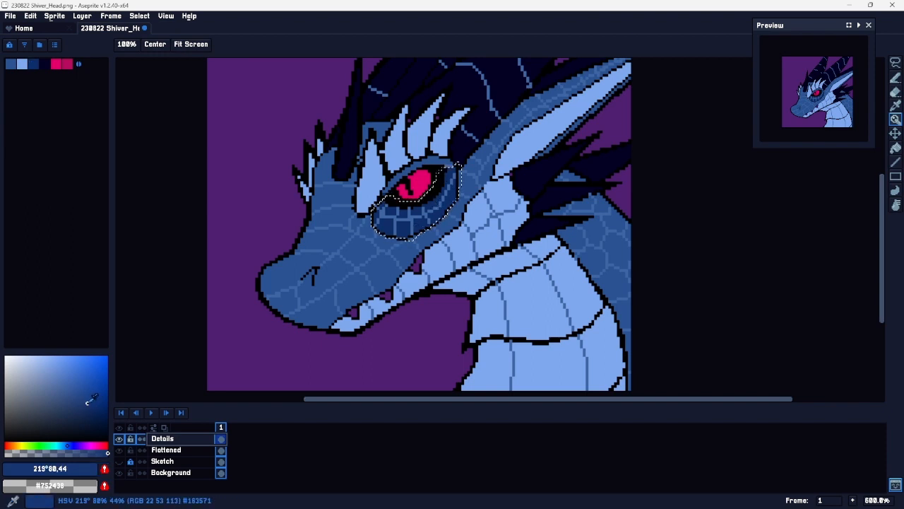
{"action": "key", "text": "g"}
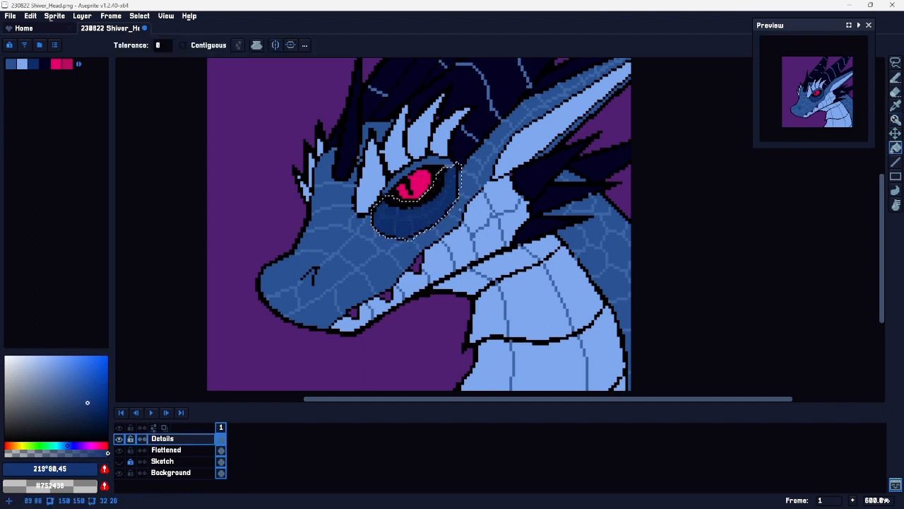
{"action": "key", "text": "z"}
{"action": "scroll", "coordinate": [439, 232], "scroll_direction": "up", "scroll_amount": 3}
{"action": "scroll", "coordinate": [399, 240], "scroll_direction": "down", "scroll_amount": 1}
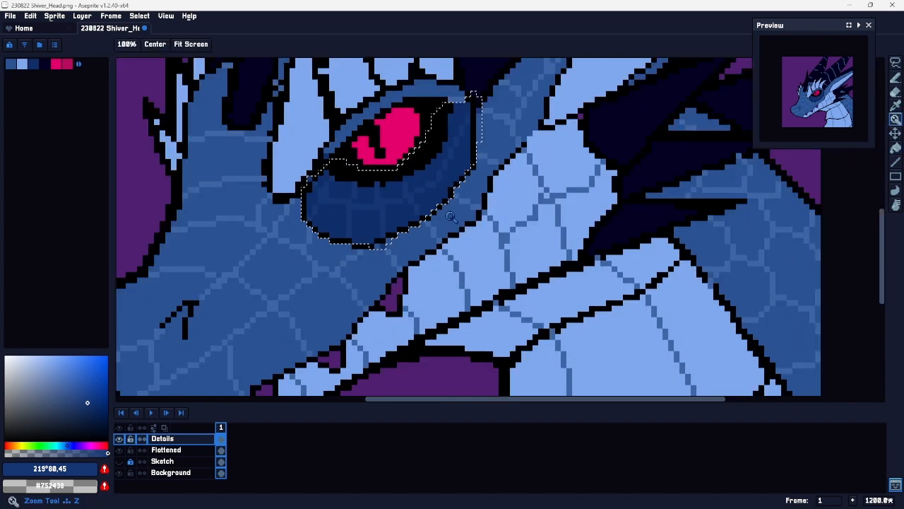
{"action": "key", "text": "ctrl+d"}
{"action": "scroll", "coordinate": [462, 259], "scroll_direction": "down", "scroll_amount": 4}
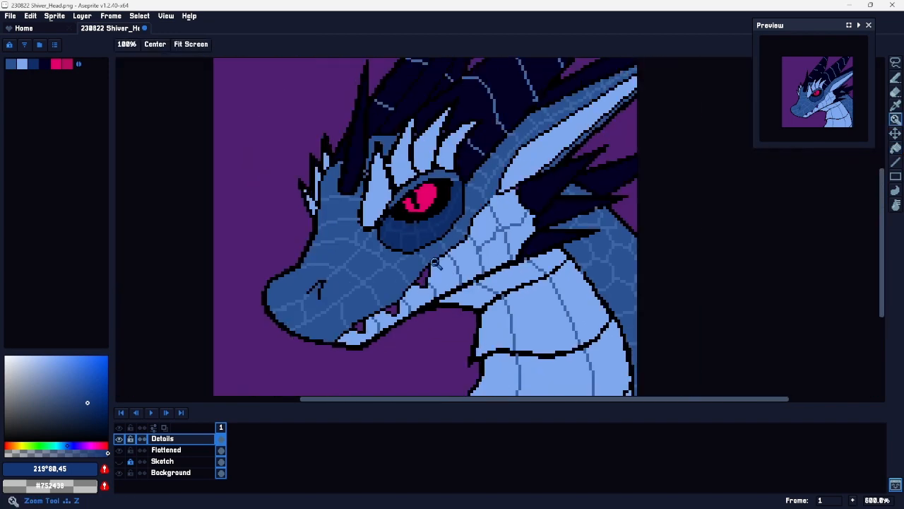
{"action": "left_click_drag", "start_coordinate": [517, 272], "coordinate": [497, 275]}
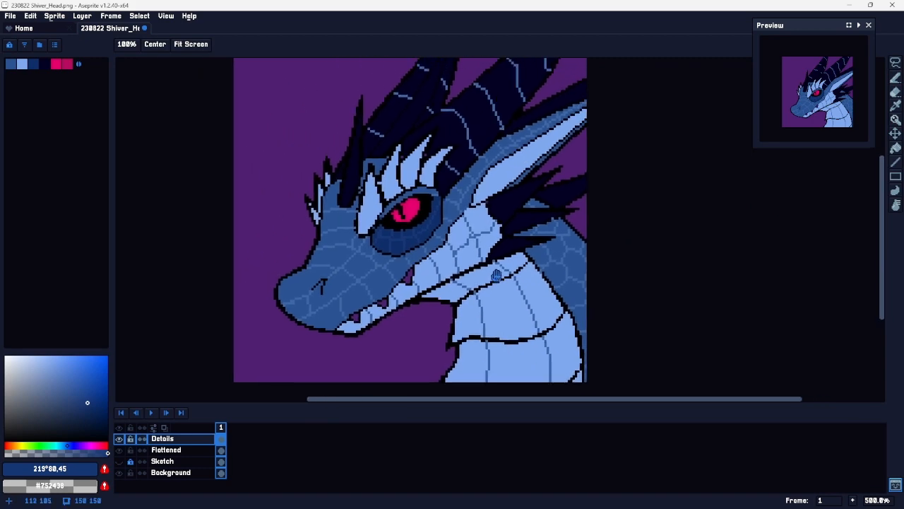
Step: Select the lower eyelid's black outer outline with the Lasso, from the eye's front corner around to its rear corner
{"action": "scroll", "coordinate": [393, 243], "scroll_direction": "up", "scroll_amount": 4}
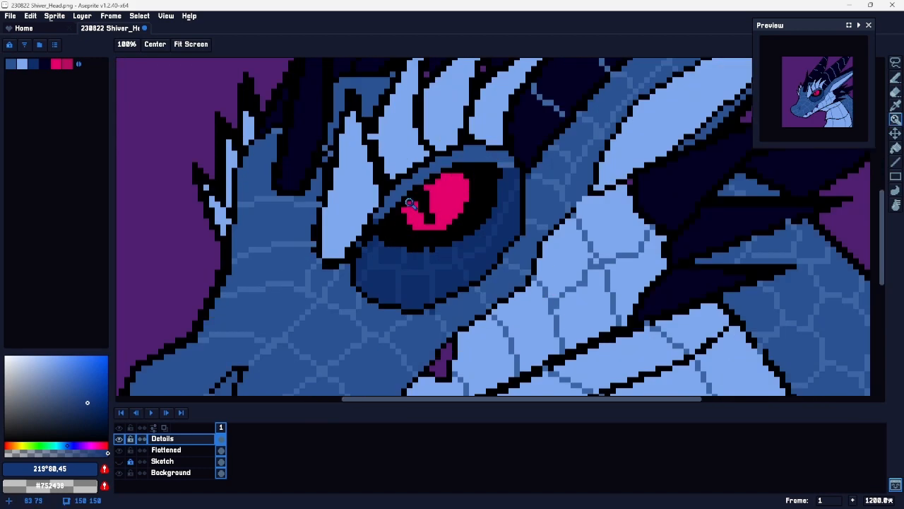
{"action": "mouse_move", "coordinate": [393, 243]}
{"action": "left_mouse_down"}
{"action": "mouse_move", "coordinate": [351, 213]}
{"action": "mouse_move", "coordinate": [298, 245]}
{"action": "left_mouse_up"}
{"action": "key", "text": "q"}
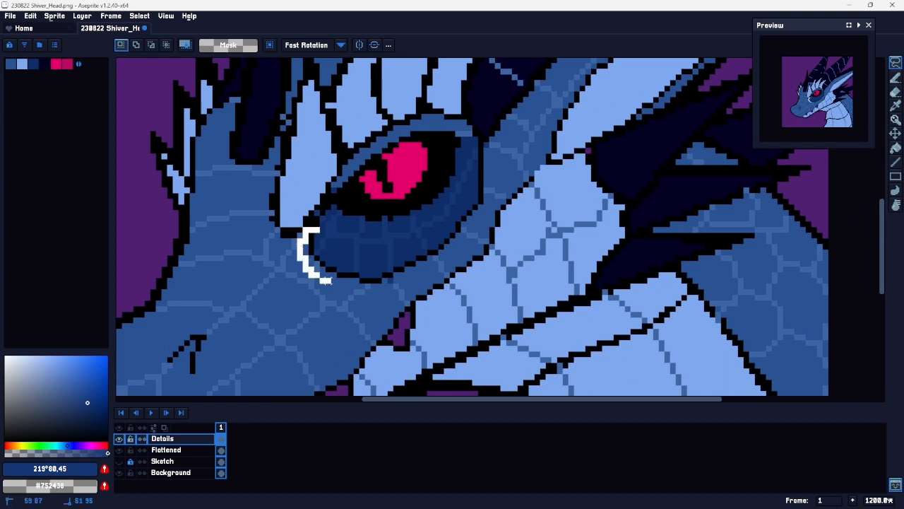
{"action": "mouse_move", "coordinate": [379, 285]}
{"action": "left_mouse_down"}
{"action": "mouse_move", "coordinate": [412, 281]}
{"action": "mouse_move", "coordinate": [448, 257]}
{"action": "mouse_move", "coordinate": [486, 203]}
{"action": "left_mouse_up"}
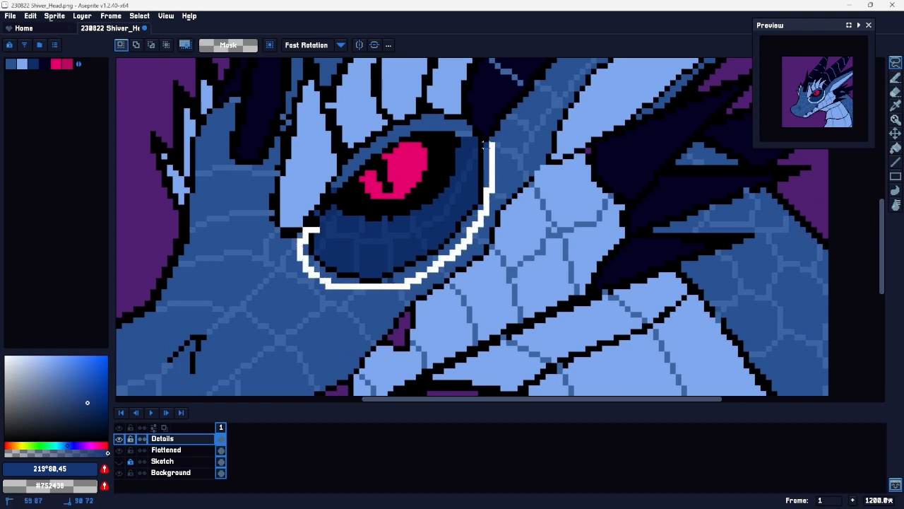
{"action": "mouse_move", "coordinate": [467, 133]}
{"action": "left_mouse_down"}
{"action": "mouse_move", "coordinate": [452, 200]}
{"action": "mouse_move", "coordinate": [318, 231]}
{"action": "left_mouse_up"}
Step: Sample the eyelid's scale-line blue (#163673), recolour the selected black eyelid outline with it, and clear the selection
{"action": "key", "text": "i"}
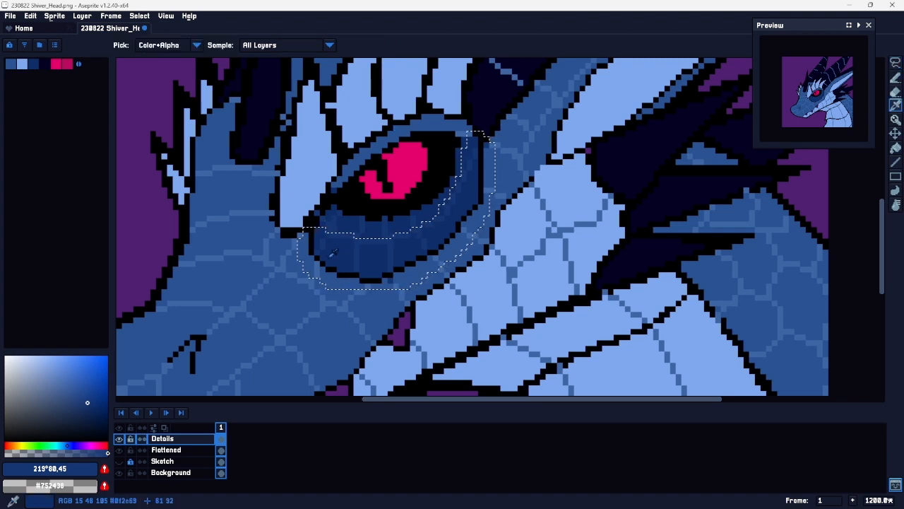
{"action": "left_click", "coordinate": [325, 236]}
{"action": "key", "text": "g"}
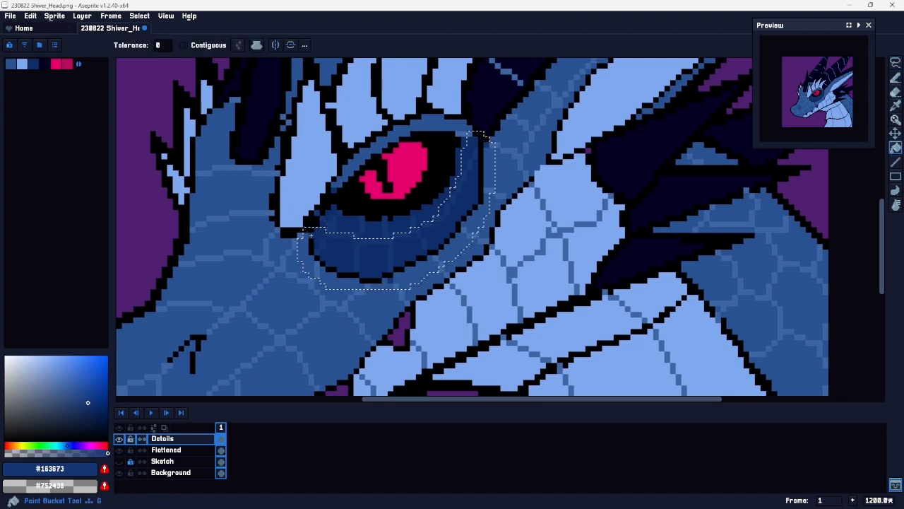
{"action": "left_click", "coordinate": [459, 230]}
{"action": "key", "text": "ctrl+d"}
{"action": "key", "text": "z"}
{"action": "scroll", "coordinate": [472, 258], "scroll_direction": "down", "scroll_amount": 4}
{"action": "scroll", "coordinate": [470, 257], "scroll_direction": "up", "scroll_amount": 4}
{"action": "scroll", "coordinate": [467, 257], "scroll_direction": "down", "scroll_amount": 1}
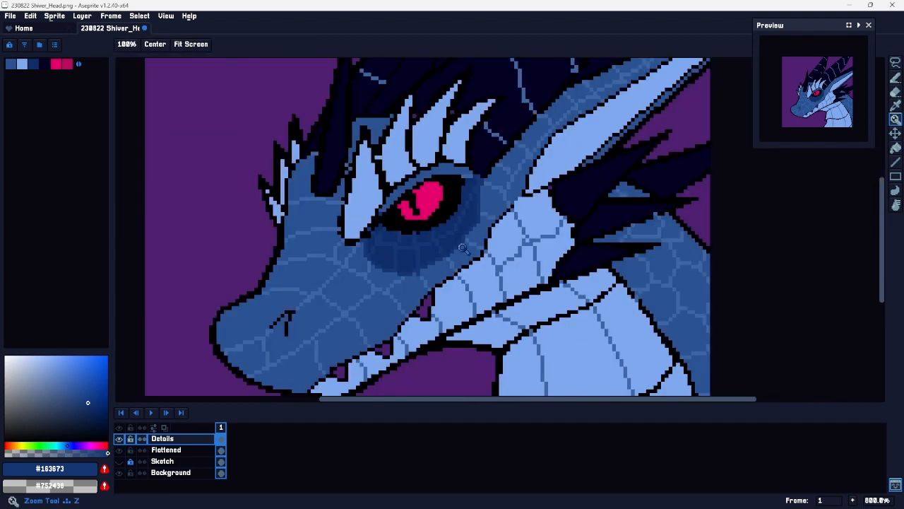
Step: Touch up the pixels just below the lower eyelid with the Pencil, using the sampled face blue (#2a5292) and scale-line blue (#3f66a4)
{"action": "scroll", "coordinate": [424, 271], "scroll_direction": "up", "scroll_amount": 5}
{"action": "key", "text": "i"}
{"action": "left_click", "coordinate": [433, 286]}
{"action": "key", "text": "b"}
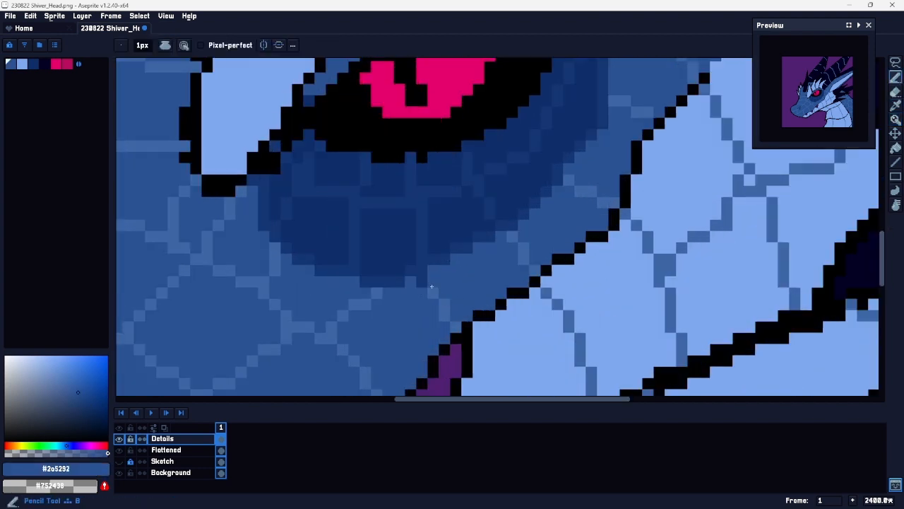
{"action": "key", "text": "i"}
{"action": "left_click", "coordinate": [422, 280]}
{"action": "key", "text": "b"}
{"action": "key", "text": "h"}
{"action": "left_click_drag", "start_coordinate": [549, 229], "coordinate": [415, 324]}
{"action": "left_click_drag", "start_coordinate": [496, 169], "coordinate": [414, 342]}
{"action": "key", "text": "z"}
{"action": "scroll", "coordinate": [447, 311], "scroll_direction": "down", "scroll_amount": 7}
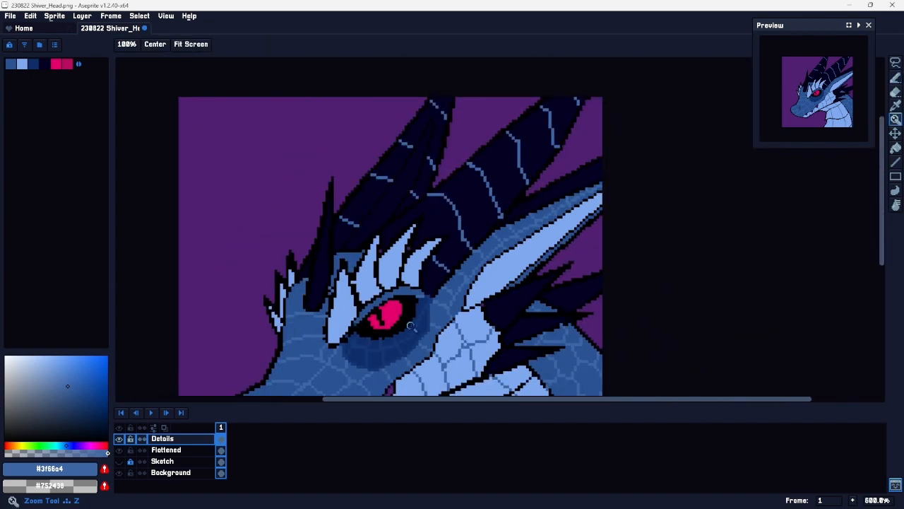
{"action": "scroll", "coordinate": [487, 224], "scroll_direction": "up", "scroll_amount": 2}
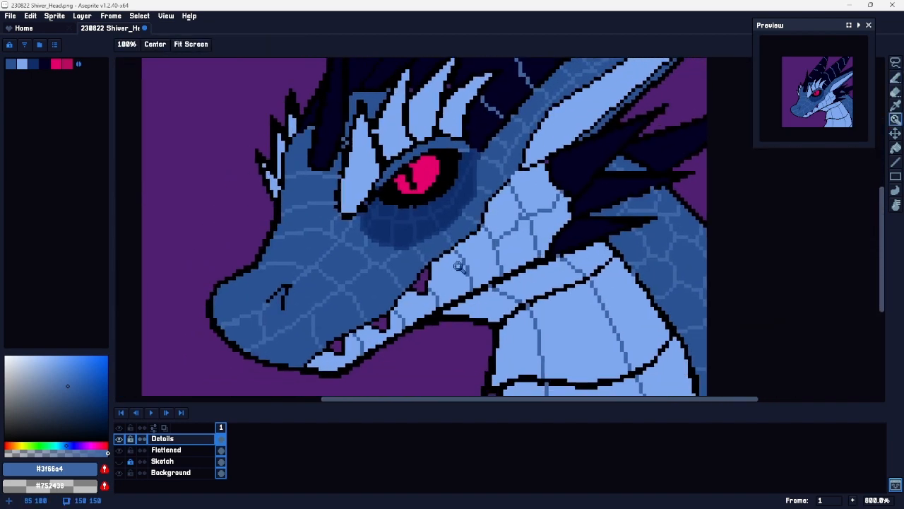
{"action": "left_click_drag", "start_coordinate": [441, 288], "coordinate": [501, 296]}
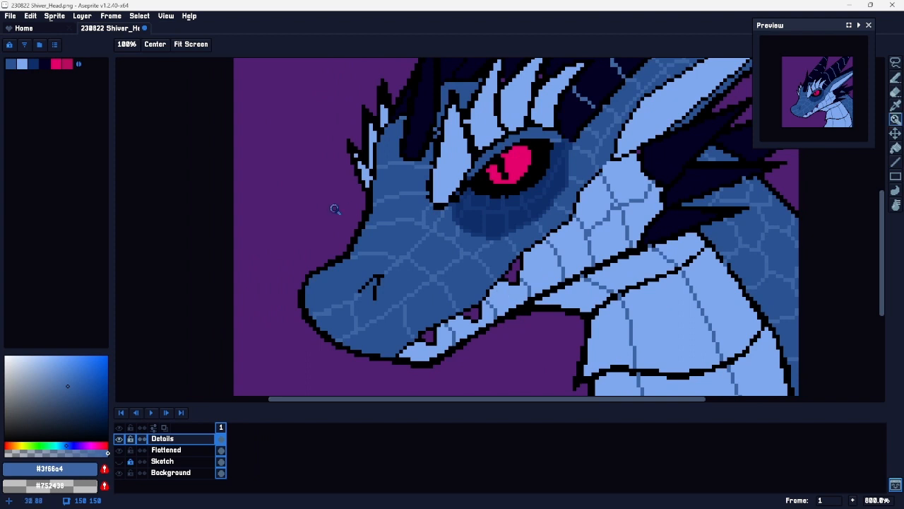
Step: Make the Flattened layer active, try recolouring the black outlines with the palette's dark navy, and undo the fill
{"action": "left_click", "coordinate": [358, 236], "text": "alt"}
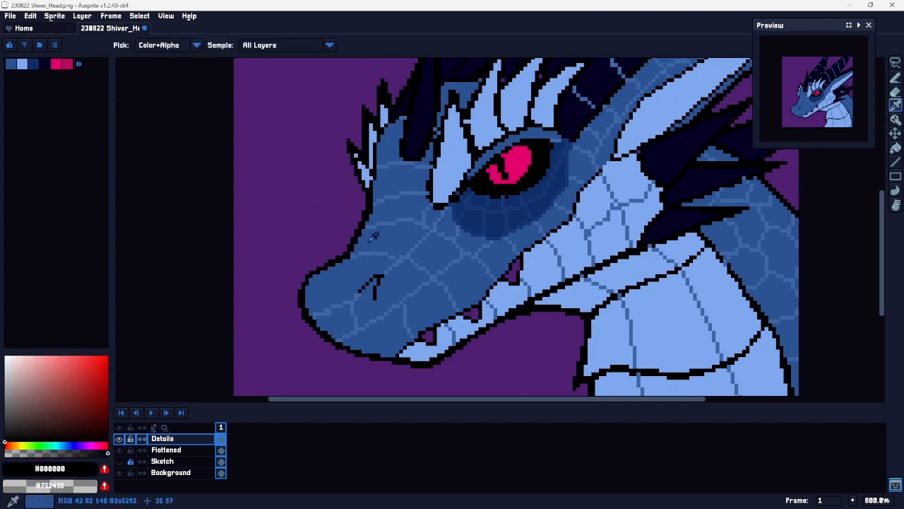
{"action": "left_click", "coordinate": [173, 450]}
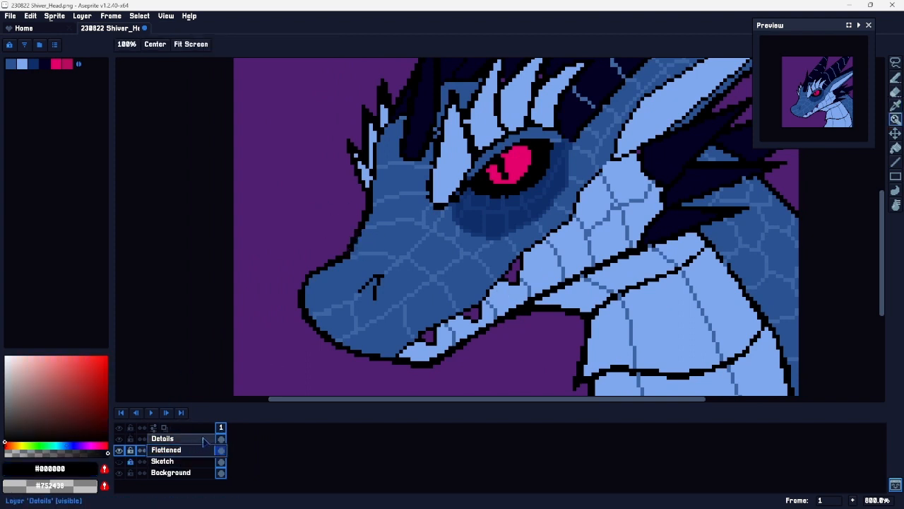
{"action": "left_click", "coordinate": [44, 64]}
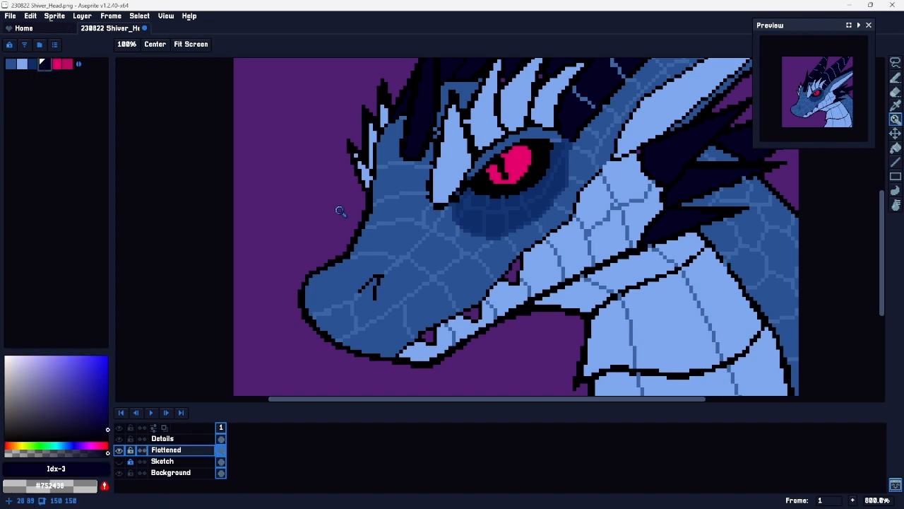
{"action": "key", "text": "g"}
{"action": "key", "text": "space"}
{"action": "left_click_drag", "start_coordinate": [455, 178], "coordinate": [405, 202]}
{"action": "key", "text": "ctrl+z"}
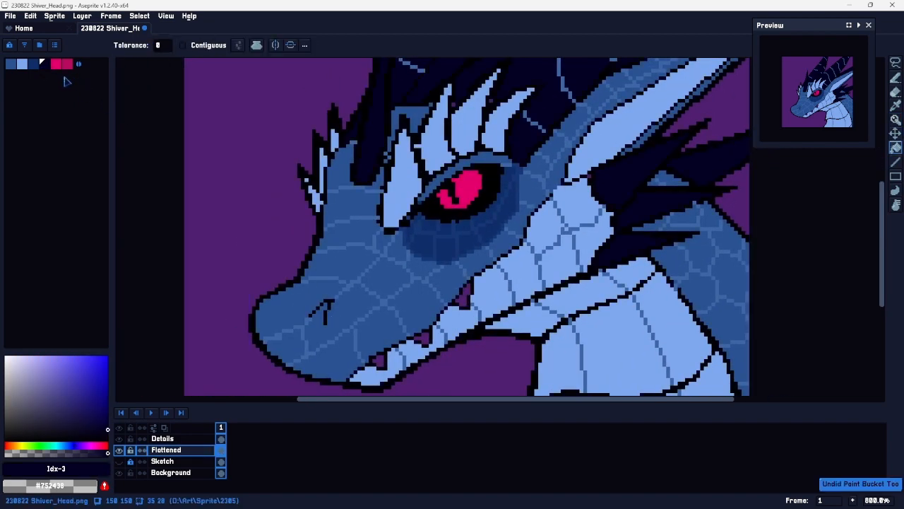
Step: Darken the navy foreground colour to HSV 244°, 100, 4
{"action": "left_click", "coordinate": [108, 429]}
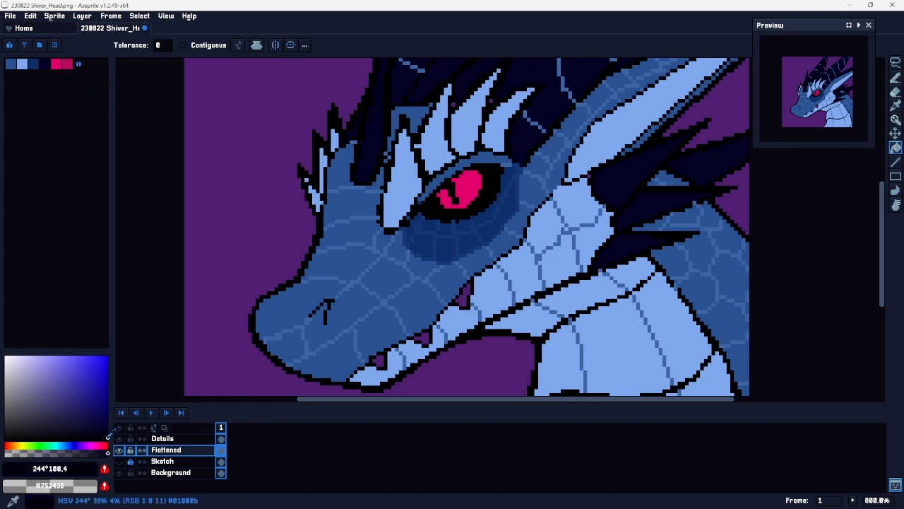
Step: Extend the dark shadow behind the eye on the Flattened layer with a one-pixel column sampled as #163673
{"action": "key", "text": "space"}
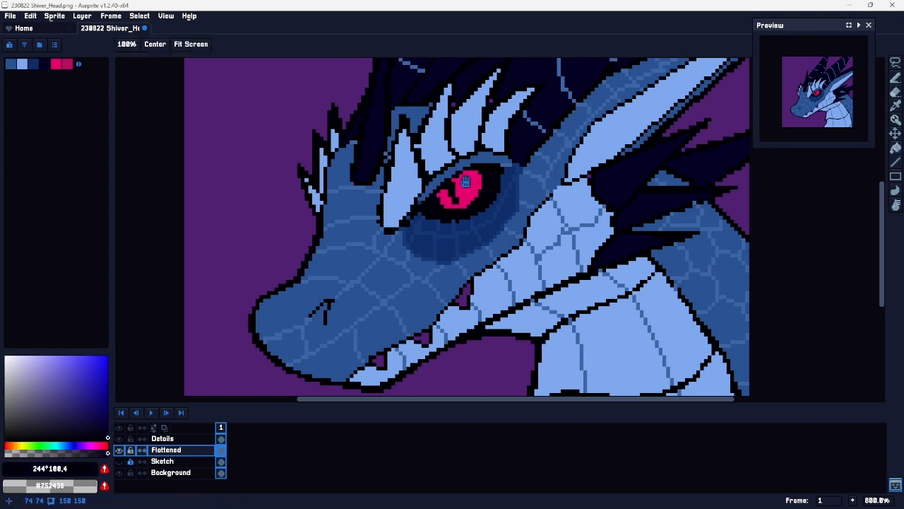
{"action": "key", "text": "space"}
{"action": "left_click_drag", "start_coordinate": [487, 329], "coordinate": [365, 300]}
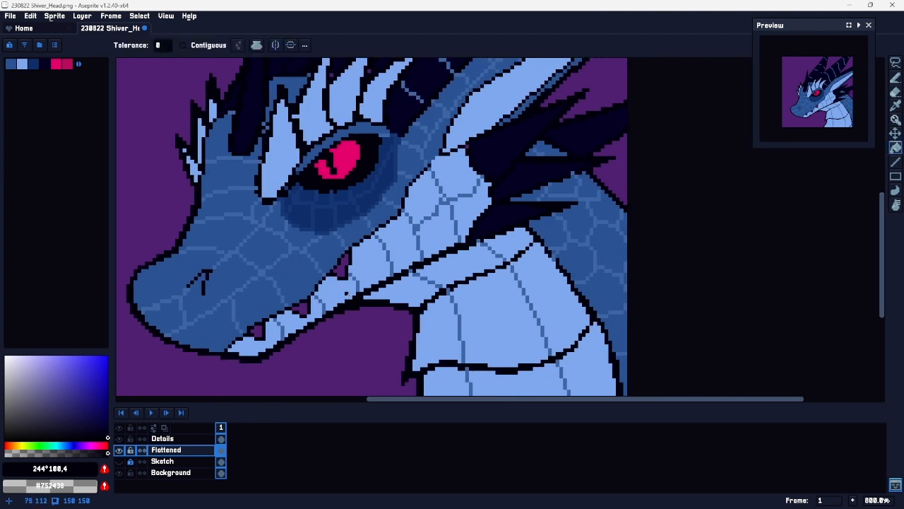
{"action": "key", "text": "z"}
{"action": "mouse_move", "coordinate": [522, 163]}
{"action": "left_mouse_down"}
{"action": "mouse_move", "coordinate": [560, 154]}
{"action": "mouse_move", "coordinate": [527, 176]}
{"action": "left_mouse_up"}
{"action": "key", "text": "space"}
{"action": "left_click_drag", "start_coordinate": [422, 103], "coordinate": [472, 126]}
{"action": "left_click_drag", "start_coordinate": [595, 337], "coordinate": [622, 295]}
{"action": "left_click_drag", "start_coordinate": [548, 250], "coordinate": [424, 240]}
{"action": "left_click_drag", "start_coordinate": [453, 322], "coordinate": [483, 265]}
{"action": "key", "text": "ctrl+space"}
{"action": "left_click_drag", "start_coordinate": [424, 122], "coordinate": [455, 107]}
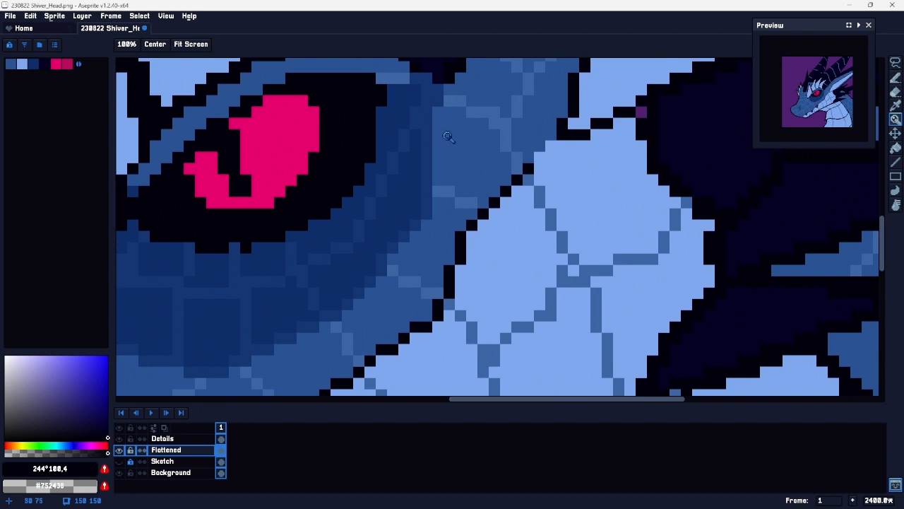
{"action": "left_click", "coordinate": [429, 170], "text": "alt"}
{"action": "left_click_drag", "start_coordinate": [433, 183], "coordinate": [434, 113]}
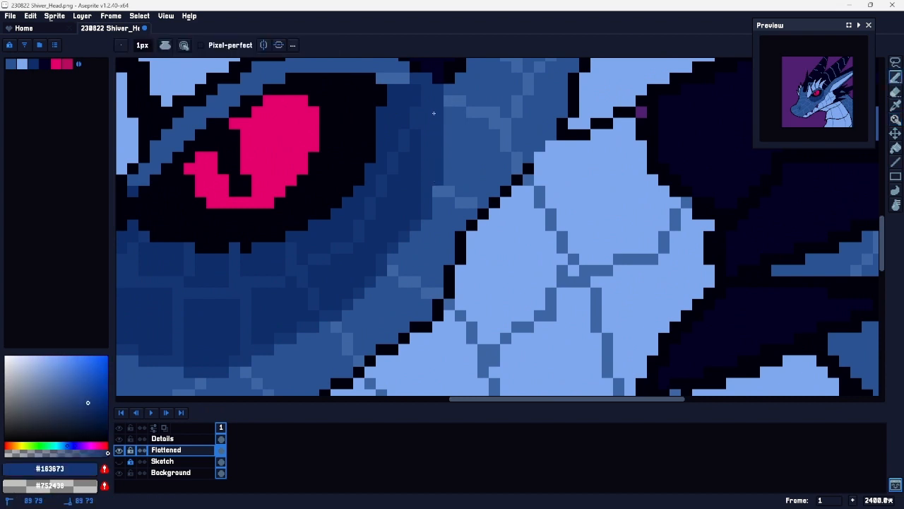
Step: Sample the inner eye-shadow blue #0f2e69 and add a new layer above the Details layer
{"action": "left_click", "coordinate": [421, 181], "text": "alt"}
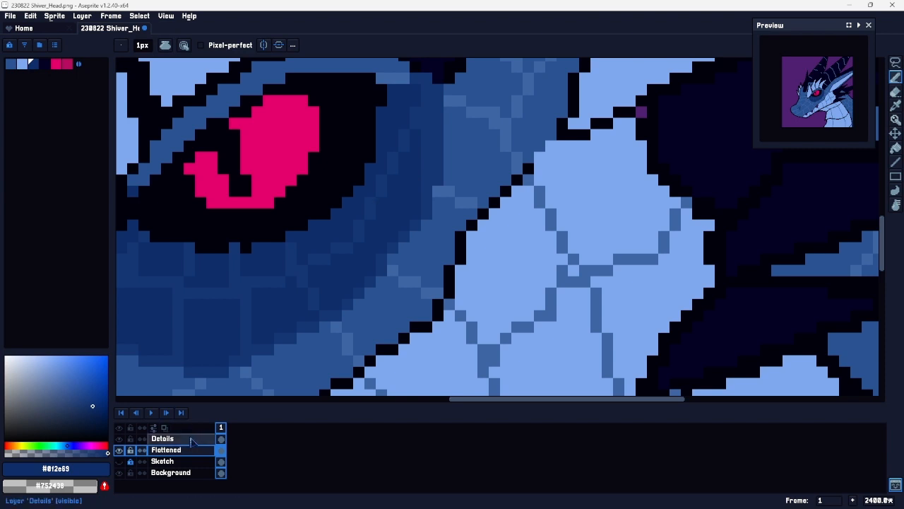
{"action": "left_click", "coordinate": [200, 439]}
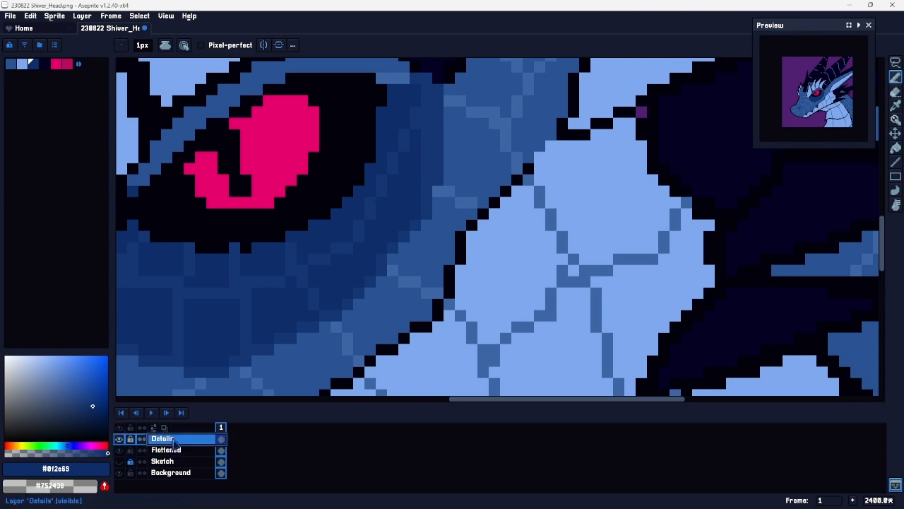
{"action": "right_click", "coordinate": [204, 440]}
{"action": "left_click", "coordinate": [190, 439]}
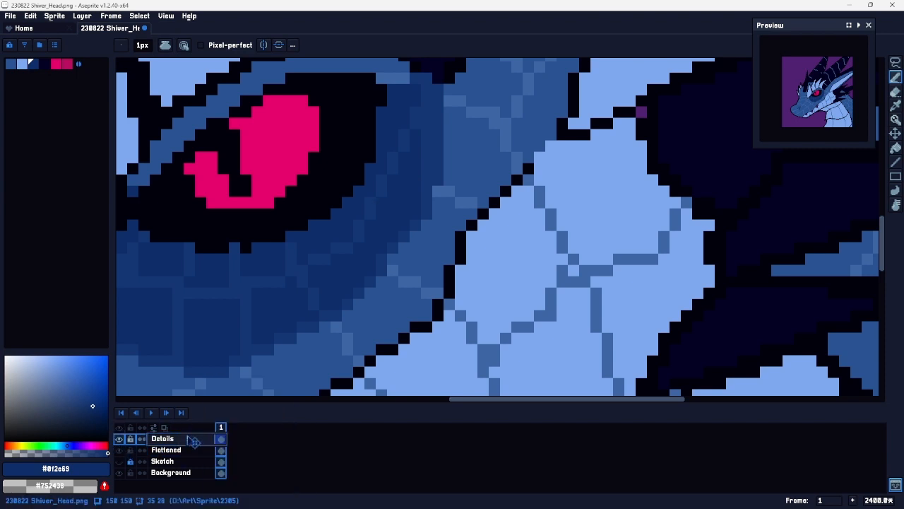
{"action": "key", "text": "shift+n"}
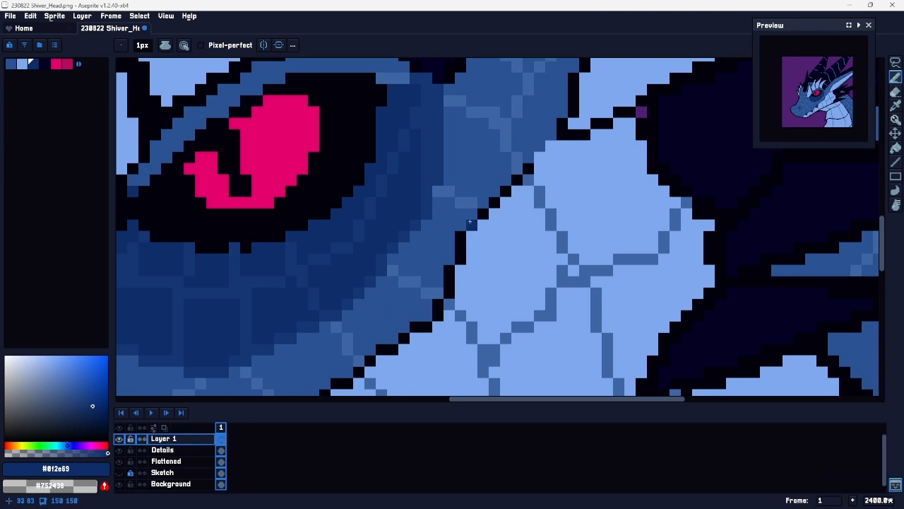
Step: Widen the shadow behind the eye on the new layer with #0f2e69 pixels and an outer edge of #163673
{"action": "left_click", "coordinate": [415, 181], "text": "alt"}
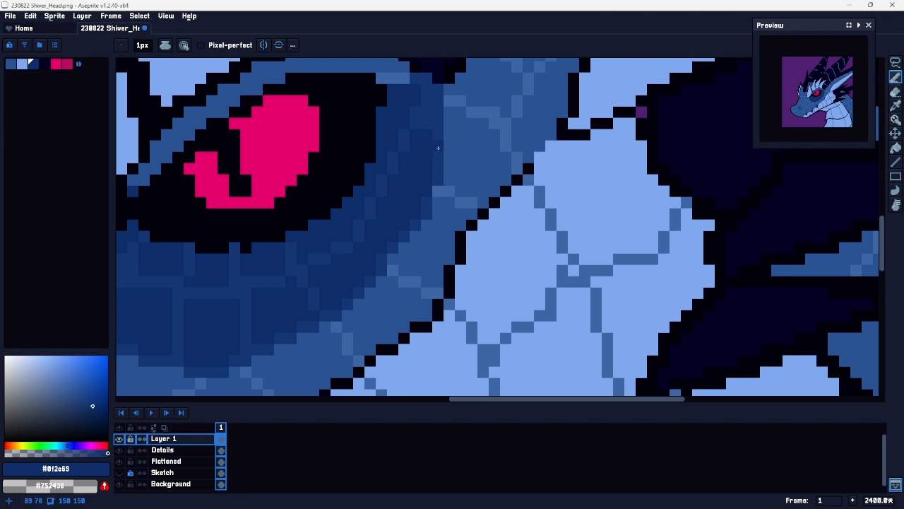
{"action": "left_click", "coordinate": [449, 148], "text": "alt"}
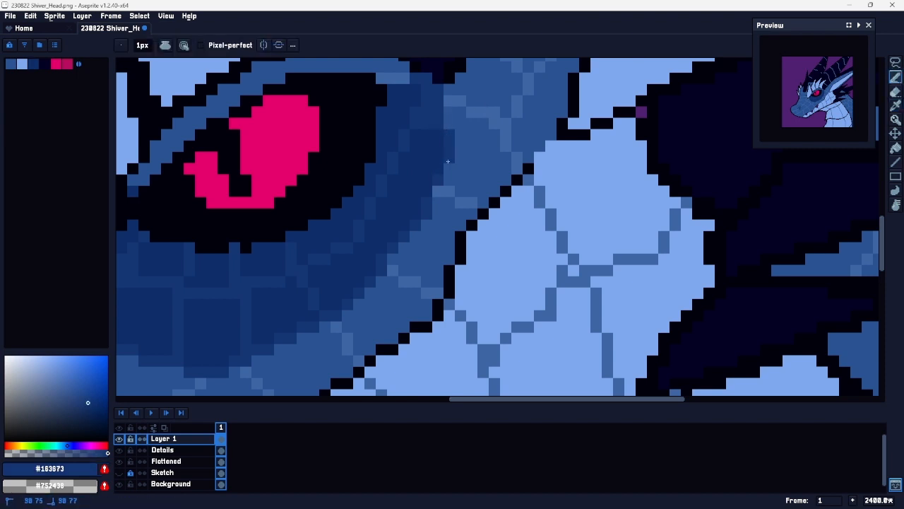
{"action": "left_click", "coordinate": [423, 139], "text": "alt"}
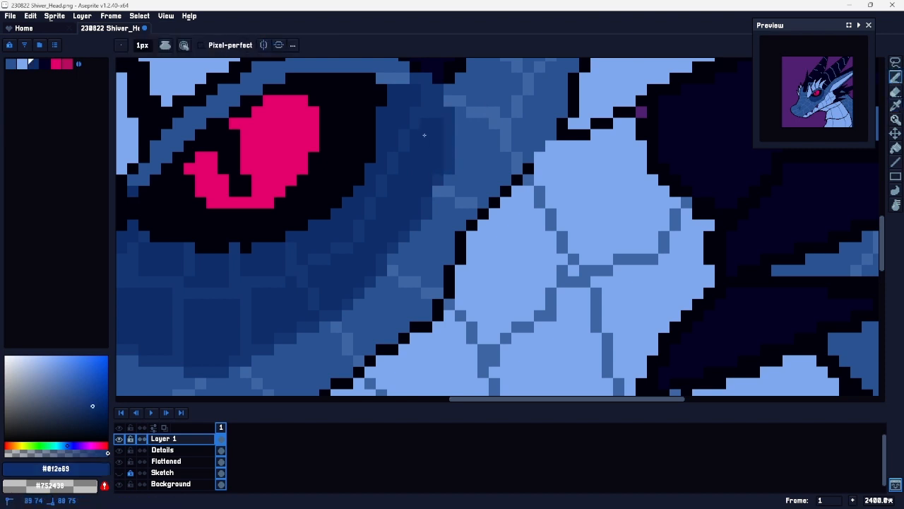
{"action": "key", "text": "z"}
{"action": "scroll", "coordinate": [427, 170], "scroll_direction": "down", "scroll_amount": 5}
{"action": "left_click_drag", "start_coordinate": [496, 207], "coordinate": [444, 209]}
{"action": "scroll", "coordinate": [424, 208], "scroll_direction": "up", "scroll_amount": 5}
{"action": "key", "text": "b"}
{"action": "left_click", "coordinate": [469, 206], "text": "alt"}
{"action": "scroll", "coordinate": [468, 206], "scroll_direction": "down", "scroll_amount": 2}
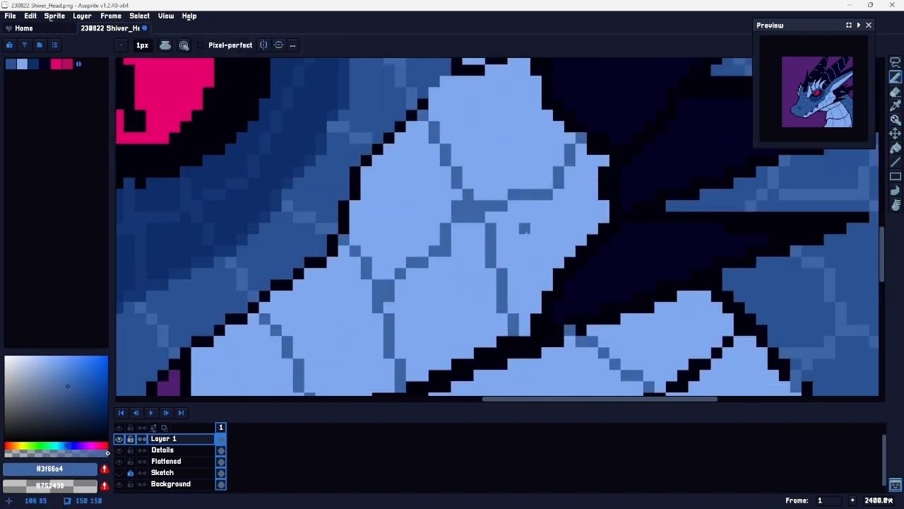
{"action": "key", "text": "z"}
{"action": "scroll", "coordinate": [468, 206], "scroll_direction": "down", "scroll_amount": 3}
{"action": "left_click_drag", "start_coordinate": [418, 224], "coordinate": [455, 164]}
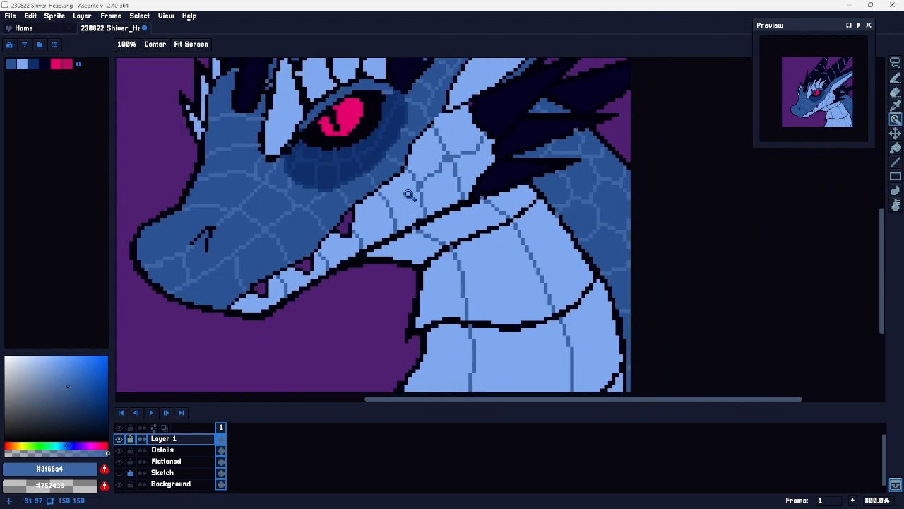
{"action": "key", "text": "q"}
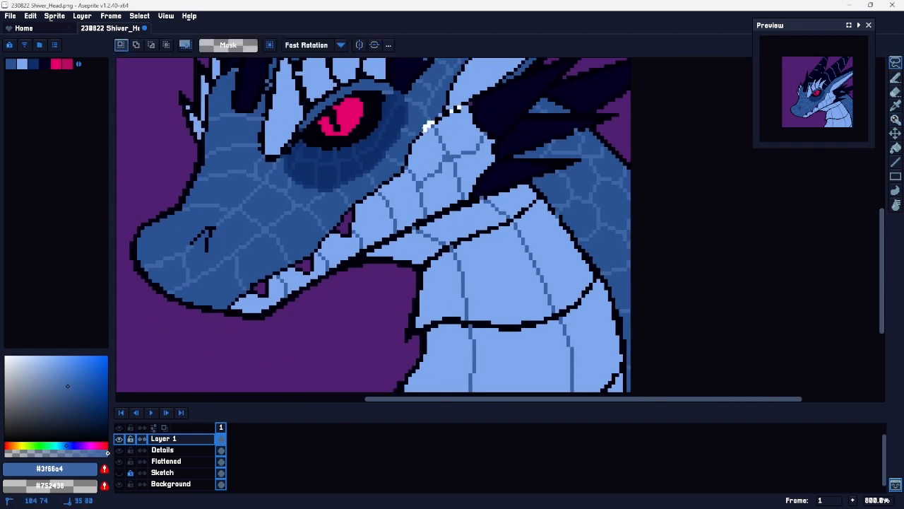
{"action": "left_click_drag", "start_coordinate": [372, 194], "coordinate": [301, 253]}
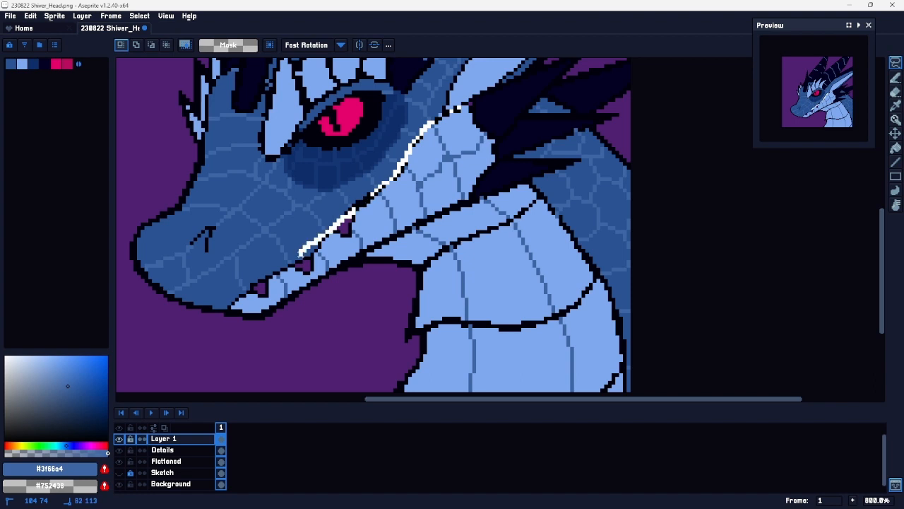
{"action": "mouse_move", "coordinate": [249, 288]}
{"action": "left_mouse_down"}
{"action": "mouse_move", "coordinate": [281, 337]}
{"action": "mouse_move", "coordinate": [348, 348]}
{"action": "left_mouse_up"}
{"action": "key", "text": "Delete"}
{"action": "key", "text": "i"}
{"action": "key", "text": "m"}
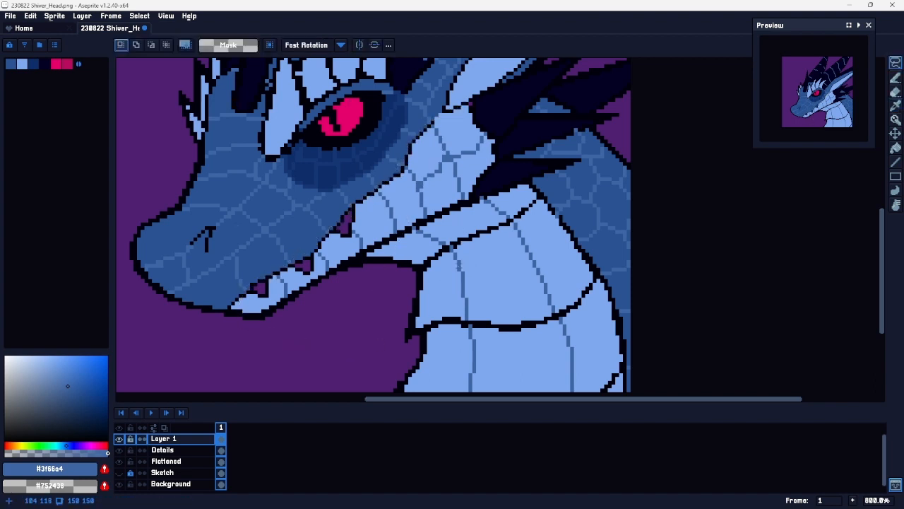
Step: Lasso the jaw, throat and neck, recolour the scale lines with a lighter blue of HSV 217°, 41, 95, and deselect
{"action": "key", "text": "g"}
{"action": "left_click", "coordinate": [469, 291], "text": "alt"}
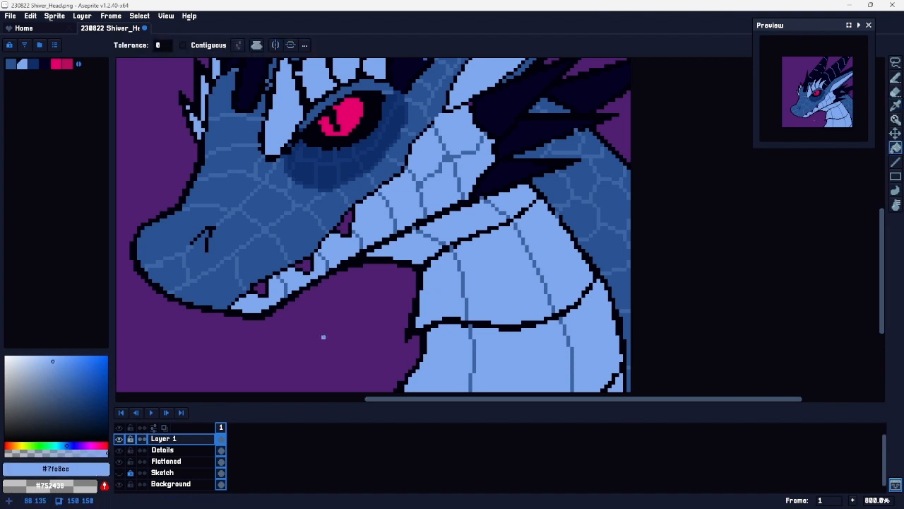
{"action": "left_click_drag", "start_coordinate": [36, 356], "coordinate": [49, 358]}
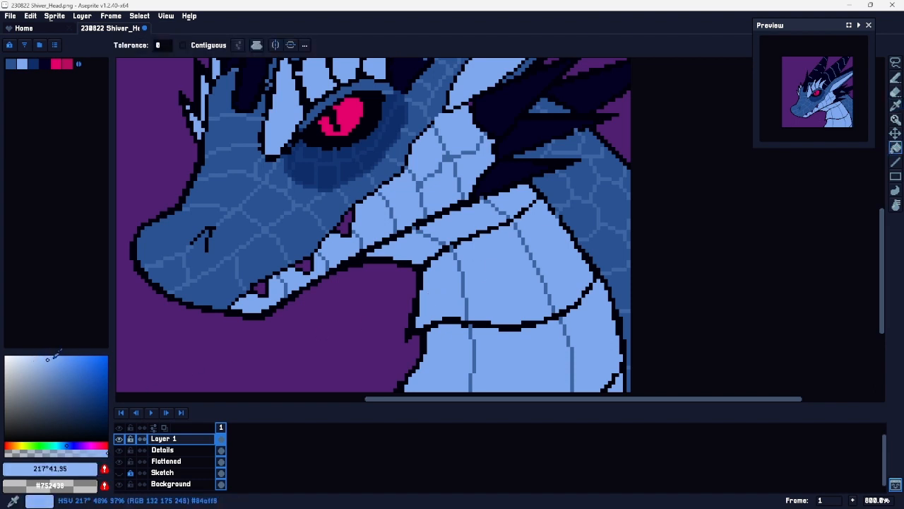
{"action": "key", "text": "q"}
{"action": "mouse_move", "coordinate": [388, 176]}
{"action": "left_mouse_down"}
{"action": "mouse_move", "coordinate": [225, 317]}
{"action": "mouse_move", "coordinate": [331, 382]}
{"action": "mouse_move", "coordinate": [425, 380]}
{"action": "left_mouse_up"}
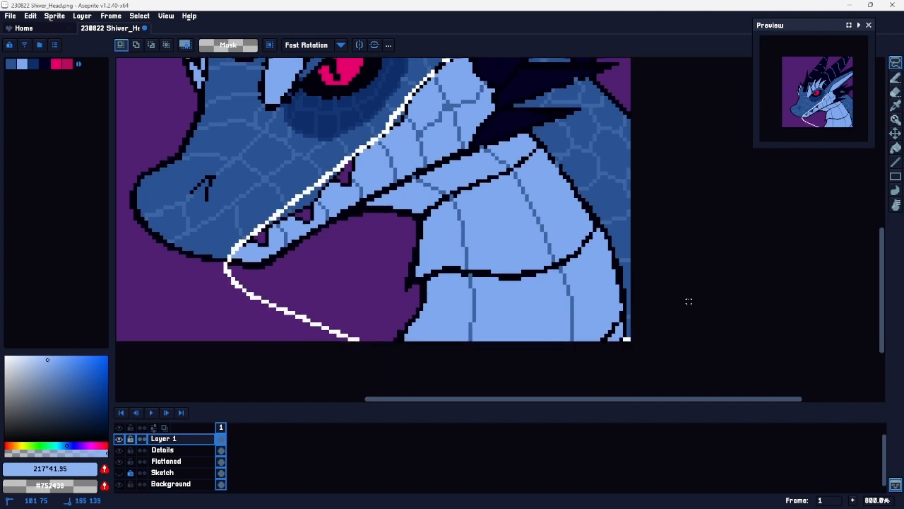
{"action": "mouse_move", "coordinate": [689, 302]}
{"action": "left_mouse_down"}
{"action": "mouse_move", "coordinate": [587, 144]}
{"action": "mouse_move", "coordinate": [479, 60]}
{"action": "mouse_move", "coordinate": [533, 220]}
{"action": "left_mouse_up"}
{"action": "key", "text": "g"}
{"action": "left_click", "coordinate": [425, 144]}
{"action": "key", "text": "space"}
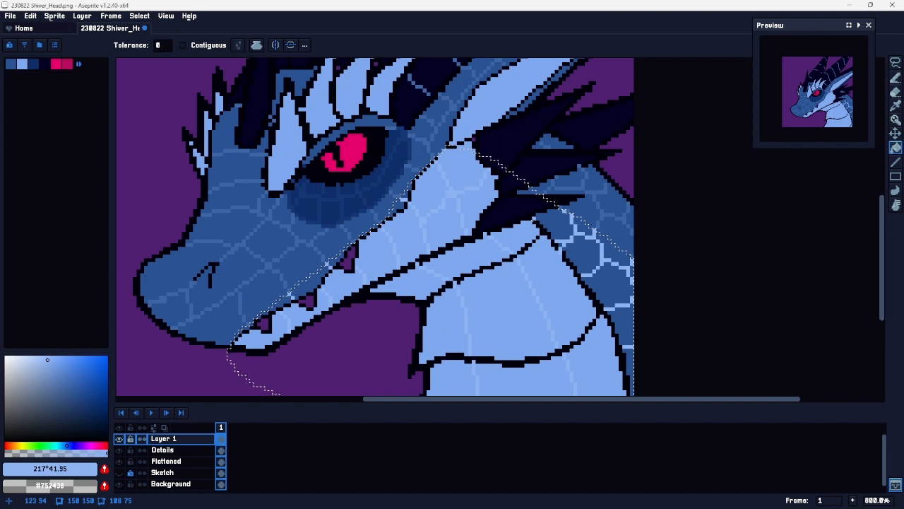
{"action": "key", "text": "ctrl+d"}
Step: Lasso the darker back of the neck, recolour its light scale lines with the sampled #3f66a4, and deselect
{"action": "key", "text": "space"}
{"action": "left_click_drag", "start_coordinate": [597, 300], "coordinate": [492, 261]}
{"action": "key", "text": "q"}
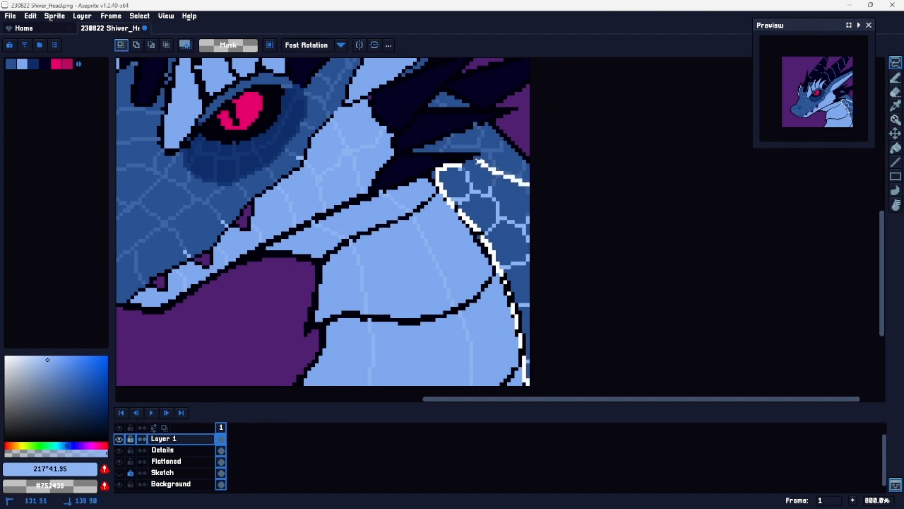
{"action": "left_click_drag", "start_coordinate": [490, 169], "coordinate": [480, 159]}
{"action": "left_click", "coordinate": [502, 174], "text": "alt"}
{"action": "key", "text": "g"}
{"action": "left_click", "coordinate": [499, 212]}
{"action": "key", "text": "ctrl+d"}
{"action": "key", "text": "space"}
{"action": "left_click_drag", "start_coordinate": [460, 187], "coordinate": [556, 235]}
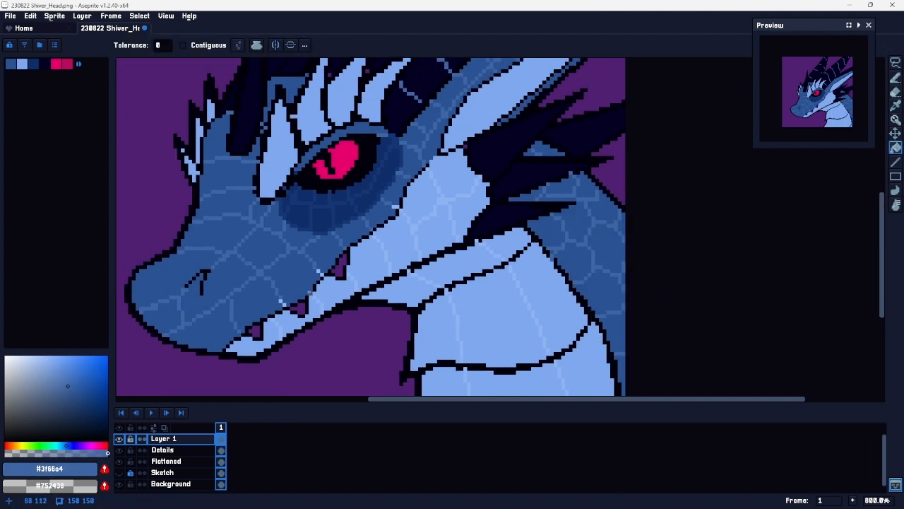
Step: Touch up the stray light scale-line pixels on the face beside the jaw with #3f66a4
{"action": "key", "text": "b"}
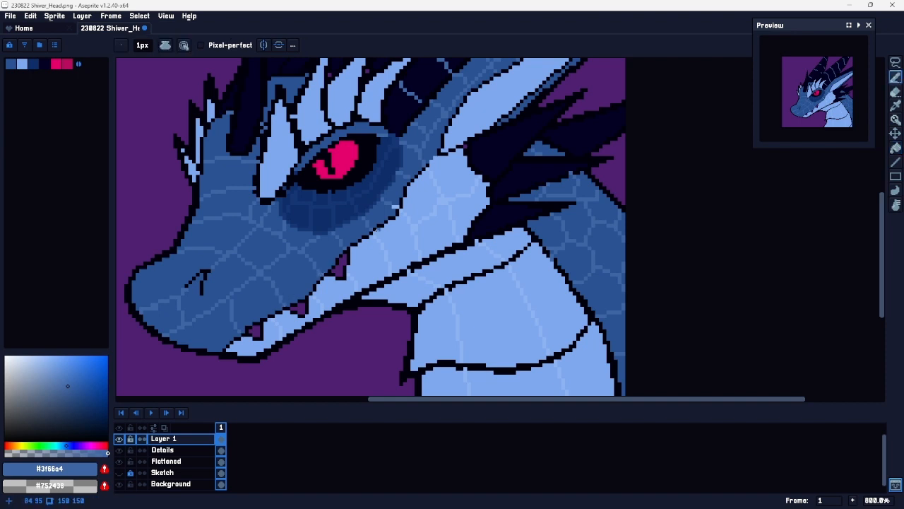
{"action": "key", "text": "z"}
{"action": "left_click_drag", "start_coordinate": [478, 244], "coordinate": [460, 243]}
{"action": "key", "text": "space"}
{"action": "left_click_drag", "start_coordinate": [555, 250], "coordinate": [482, 283]}
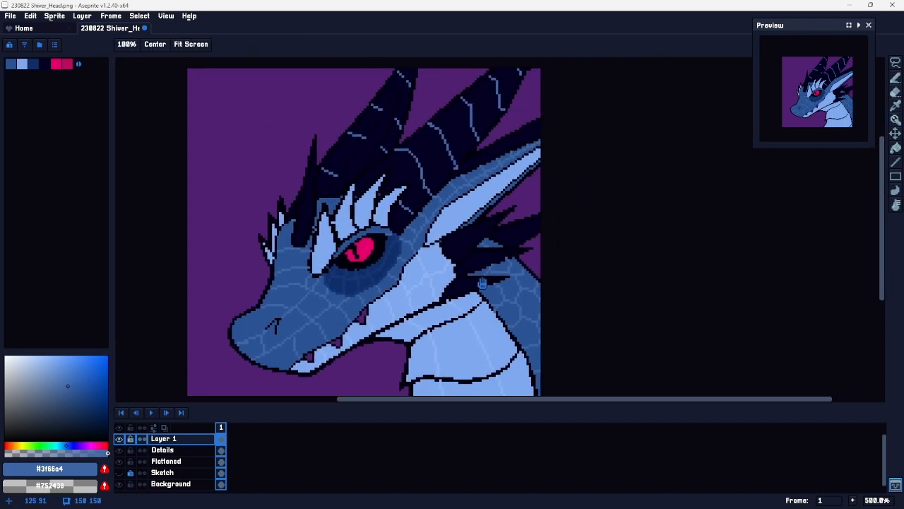
Step: Sample the horn's dark blue #030024 and lasso the far horn along its outline, including all its stripes
{"action": "key", "text": "z"}
{"action": "left_click_drag", "start_coordinate": [433, 180], "coordinate": [412, 149]}
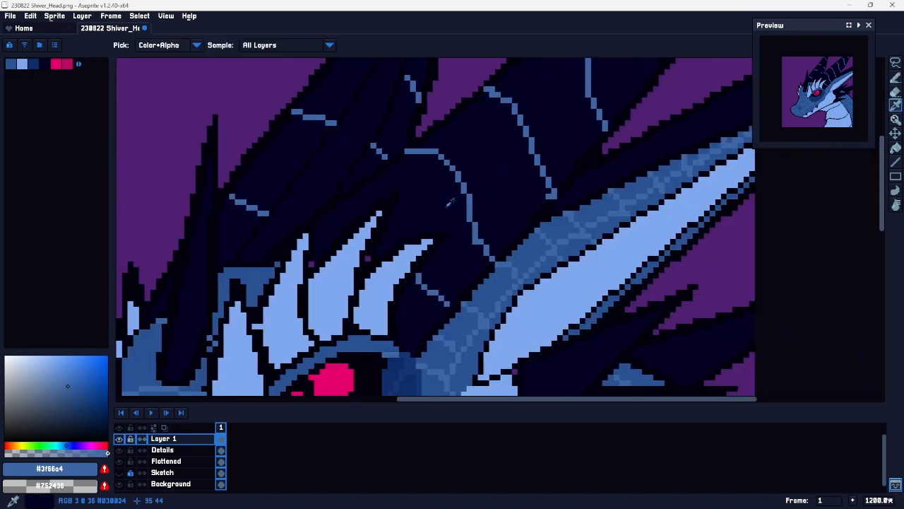
{"action": "left_click", "coordinate": [452, 199], "text": "alt"}
{"action": "key", "text": "q"}
{"action": "key", "text": "space"}
{"action": "left_click_drag", "start_coordinate": [441, 83], "coordinate": [447, 214]}
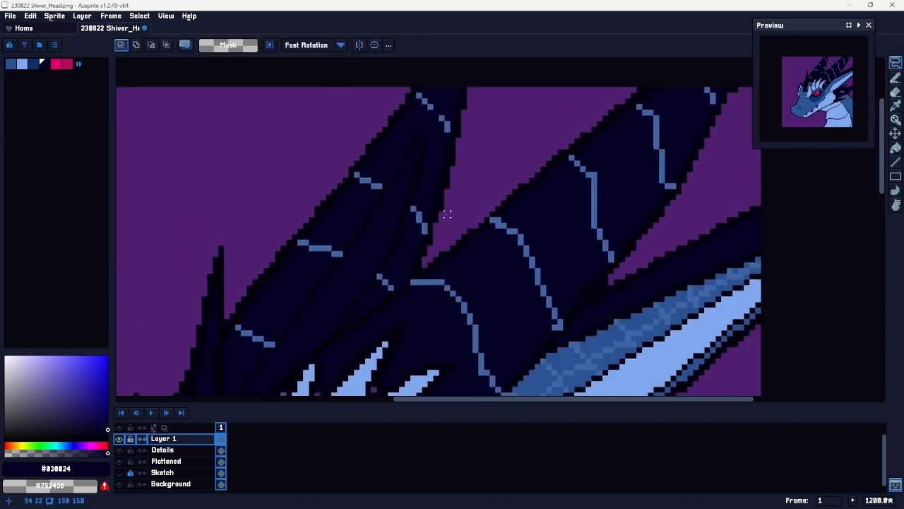
{"action": "mouse_move", "coordinate": [424, 84]}
{"action": "left_mouse_down"}
{"action": "mouse_move", "coordinate": [238, 304]}
{"action": "mouse_move", "coordinate": [221, 342]}
{"action": "mouse_move", "coordinate": [289, 361]}
{"action": "mouse_move", "coordinate": [334, 345]}
{"action": "mouse_move", "coordinate": [384, 300]}
{"action": "left_mouse_up"}
{"action": "left_click_drag", "start_coordinate": [419, 265], "coordinate": [436, 66]}
{"action": "key", "text": "g"}
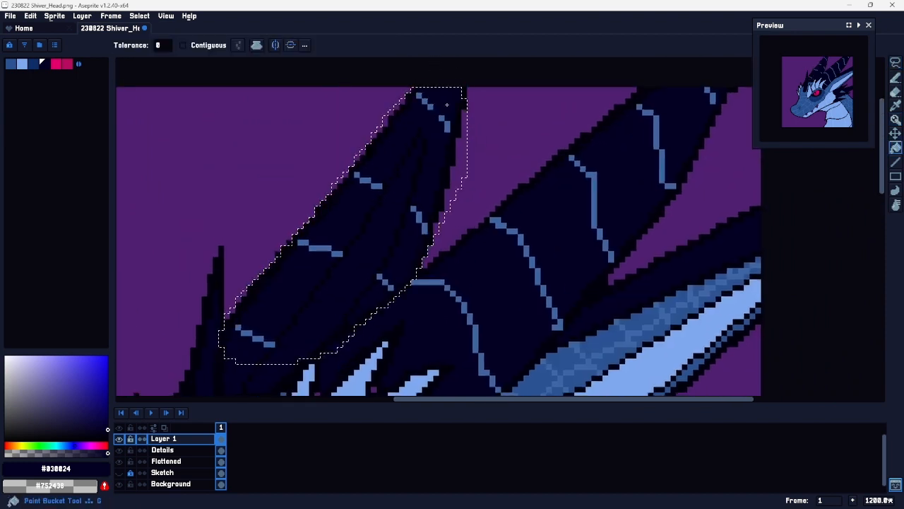
Step: Try filling the selected far horn's stripes with #030024, and undo the fill
{"action": "left_click", "coordinate": [448, 126]}
{"action": "key", "text": "space"}
{"action": "left_click_drag", "start_coordinate": [428, 313], "coordinate": [421, 266]}
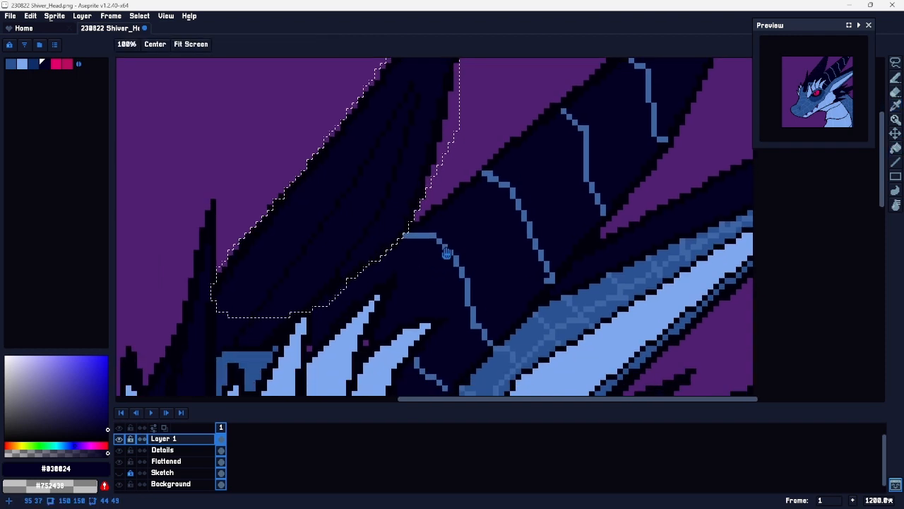
{"action": "key", "text": "ctrl+z"}
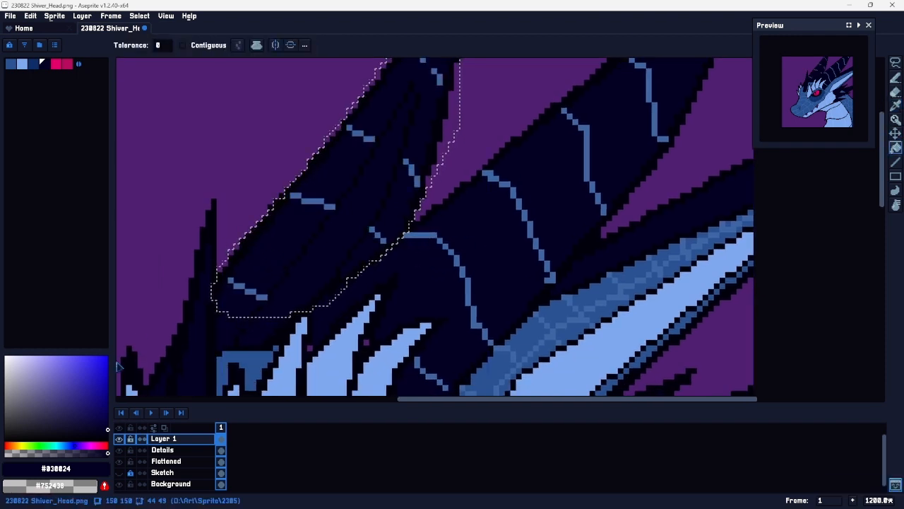
Step: Set the colour to HSV 244°, 93, 15 and fill the selected far horn's stripes with it
{"action": "left_click", "coordinate": [100, 427]}
{"action": "left_click", "coordinate": [397, 244]}
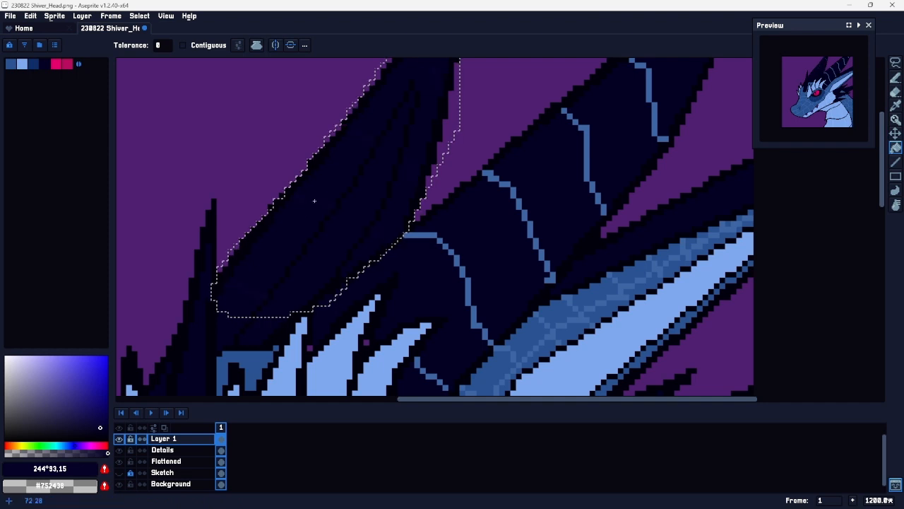
Step: Lasso the near horn, fill its stripes with the same HSV 244°, 93, 15 blue, and deselect
{"action": "key", "text": "space"}
{"action": "left_click_drag", "start_coordinate": [465, 284], "coordinate": [422, 215]}
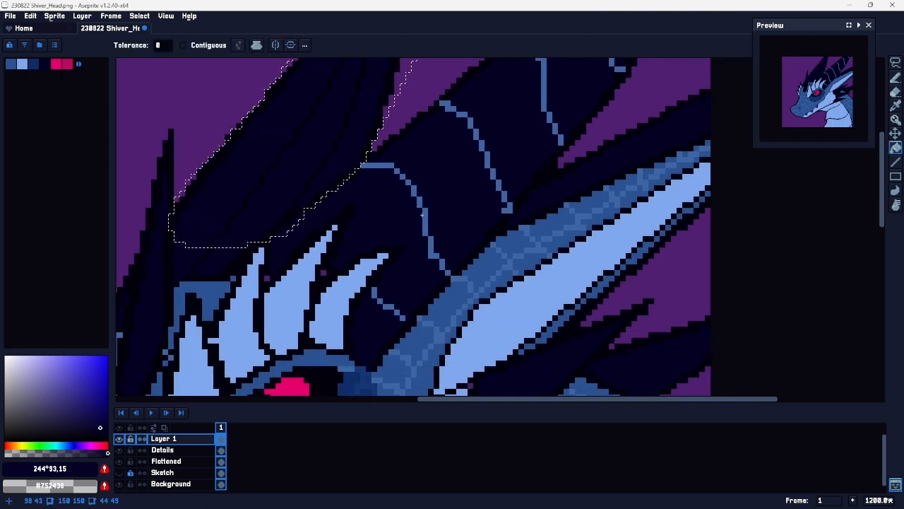
{"action": "key", "text": "q"}
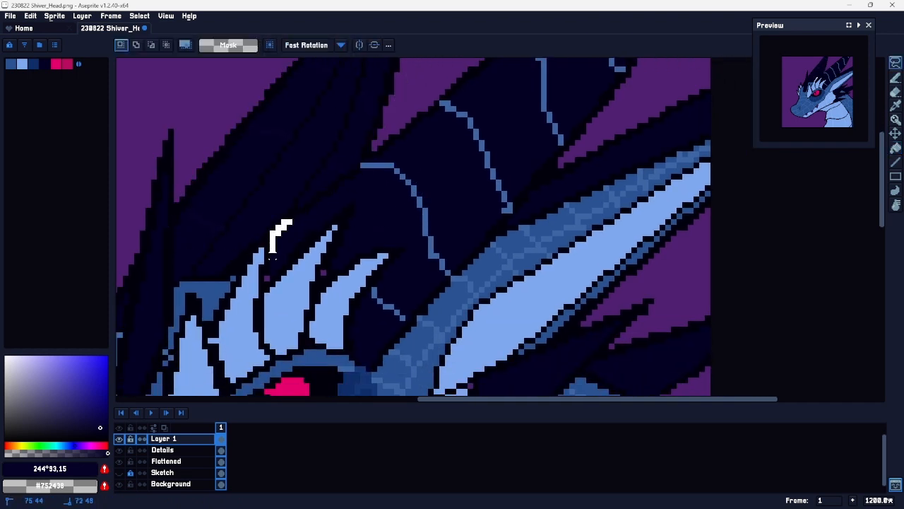
{"action": "mouse_move", "coordinate": [417, 320]}
{"action": "left_mouse_down"}
{"action": "mouse_move", "coordinate": [658, 60]}
{"action": "mouse_move", "coordinate": [627, 75]}
{"action": "mouse_move", "coordinate": [390, 364]}
{"action": "mouse_move", "coordinate": [339, 392]}
{"action": "left_mouse_up"}
{"action": "key", "text": "g"}
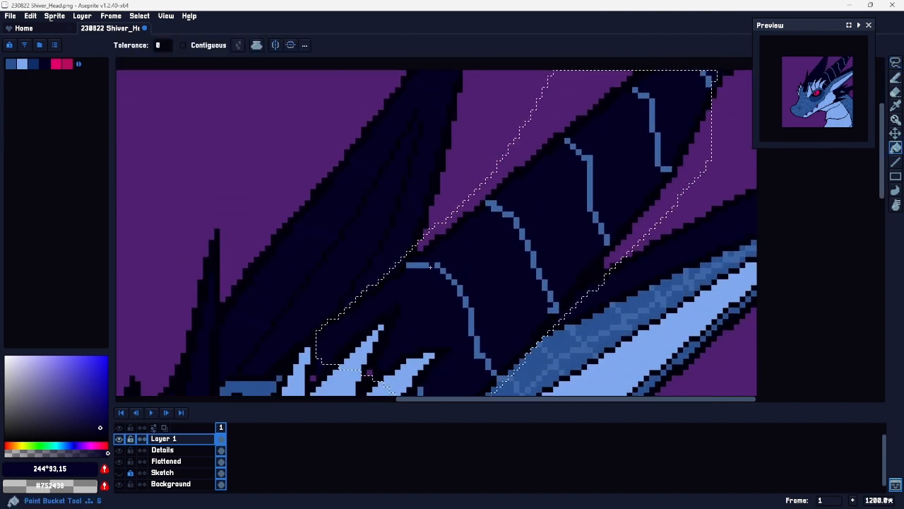
{"action": "left_click", "coordinate": [508, 298]}
{"action": "left_click_drag", "start_coordinate": [509, 299], "coordinate": [481, 183]}
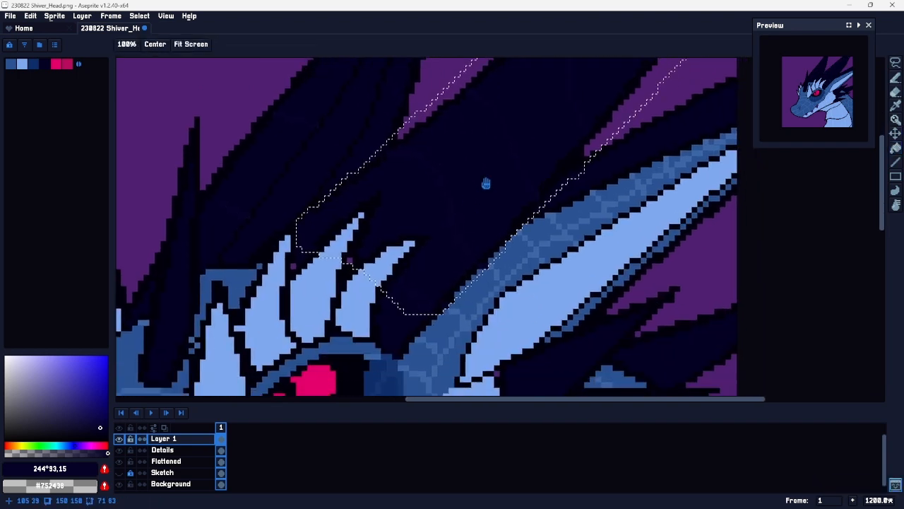
{"action": "key", "text": "ctrl+d"}
{"action": "key", "text": "i"}
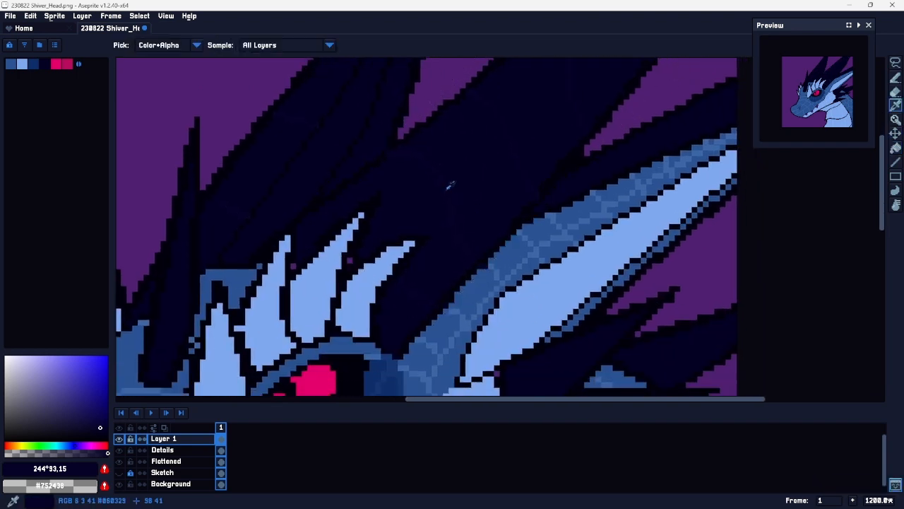
Step: Sample the horn stripes' blue, set the colour to HSV 244°, 89, 20 and fill the horn stripes with it
{"action": "key", "text": "g"}
{"action": "key", "text": "i"}
{"action": "key", "text": "g"}
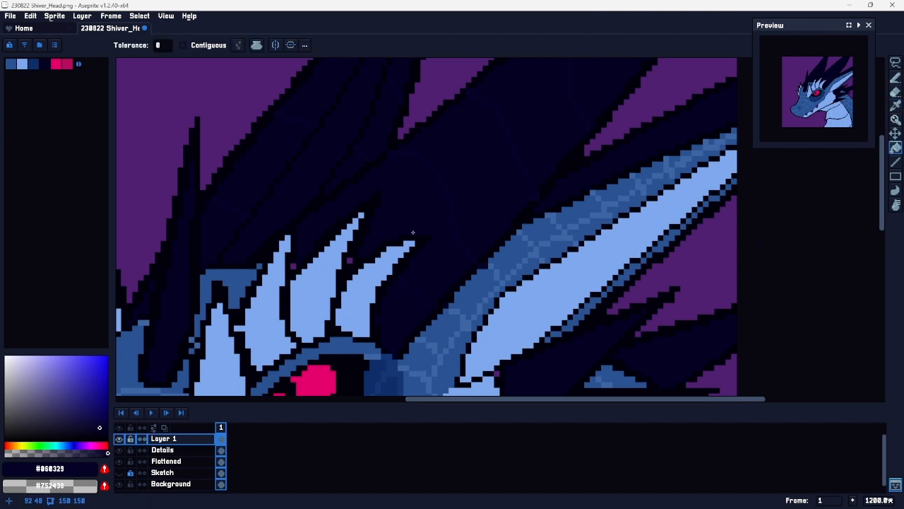
{"action": "left_click", "coordinate": [97, 424]}
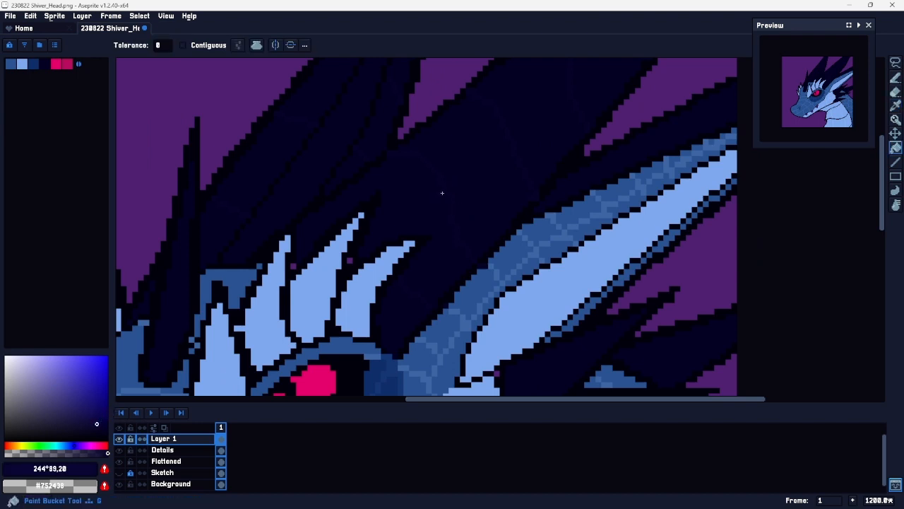
Step: Sample the horn's dark blue #030024 and paint over the stray purple pixel between the brow spikes
{"action": "key", "text": "i"}
{"action": "left_click", "coordinate": [369, 240]}
{"action": "key", "text": "g"}
{"action": "key", "text": "b"}
{"action": "left_click", "coordinate": [350, 260]}
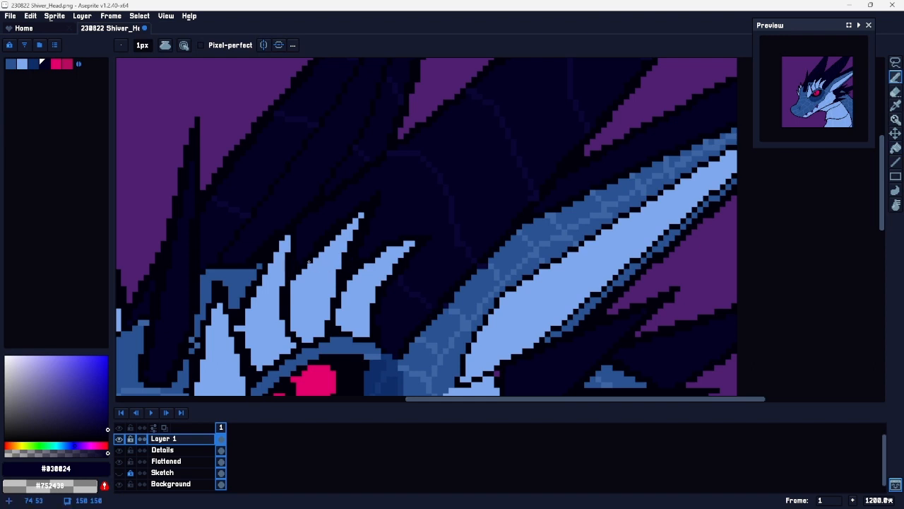
Step: Examine the whole dragon head, including the muzzle, neck and horns, for leftover flaws
{"action": "key", "text": "z"}
{"action": "left_click_drag", "start_coordinate": [438, 310], "coordinate": [396, 309]}
{"action": "key", "text": "space"}
{"action": "left_click_drag", "start_coordinate": [498, 339], "coordinate": [458, 210]}
{"action": "key", "text": "z"}
{"action": "left_click_drag", "start_coordinate": [438, 155], "coordinate": [530, 208]}
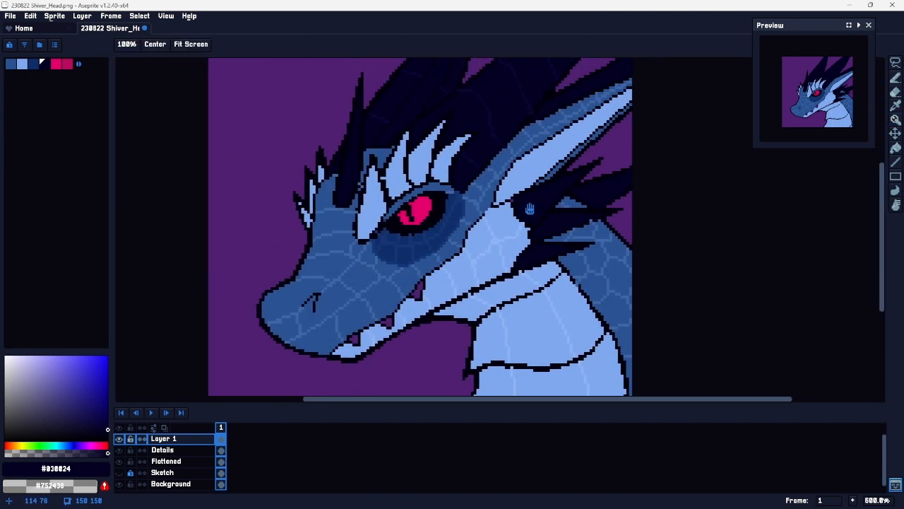
{"action": "left_click_drag", "start_coordinate": [598, 241], "coordinate": [547, 225]}
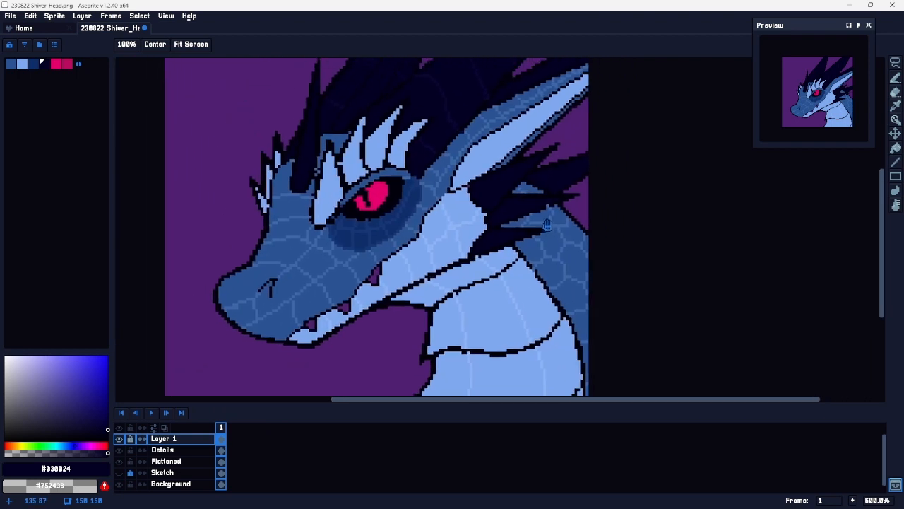
{"action": "left_click_drag", "start_coordinate": [344, 203], "coordinate": [381, 335]}
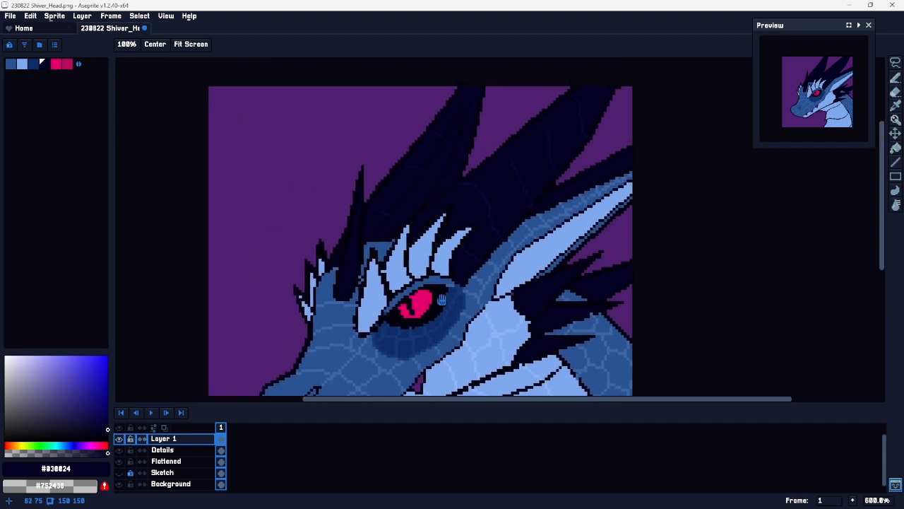
{"action": "left_click_drag", "start_coordinate": [364, 332], "coordinate": [387, 218]}
Step: Sample the skin blue #2a5292 and paint over the stray dark pixels in the narrow strip beside the forehead spike
{"action": "scroll", "coordinate": [399, 206], "scroll_direction": "up", "scroll_amount": 3}
{"action": "key", "text": "b"}
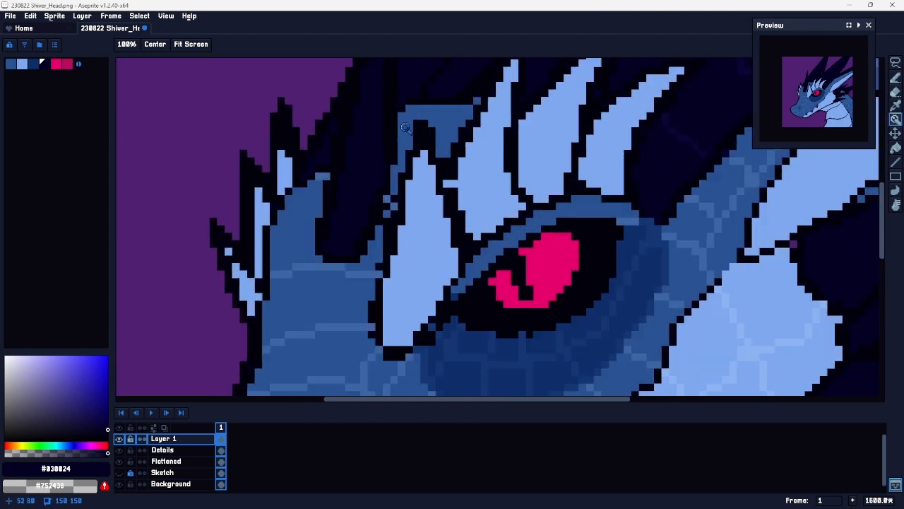
{"action": "left_click", "coordinate": [394, 197], "text": "alt"}
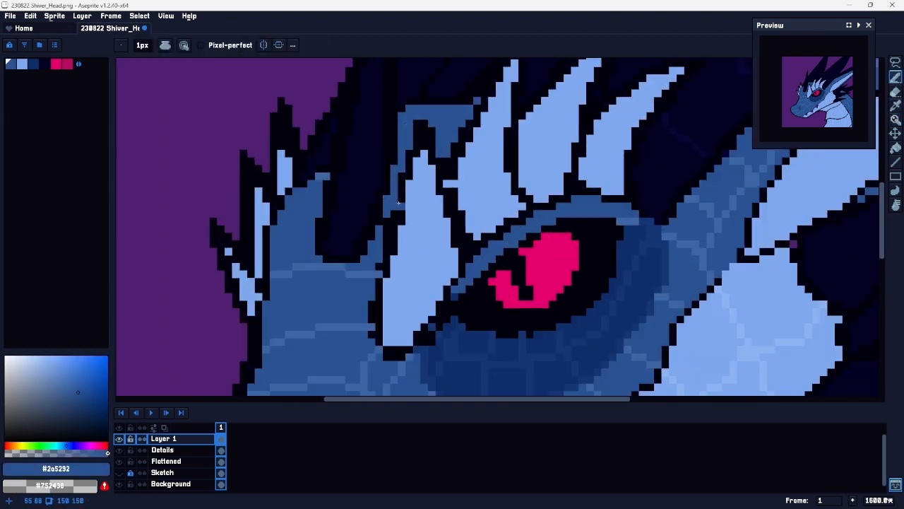
Step: Try filling the face's skin areas with the scale-line blue #3f66a4, and undo the fill
{"action": "left_click", "coordinate": [358, 273], "text": "alt"}
{"action": "key", "text": "g"}
{"action": "left_click", "coordinate": [353, 289]}
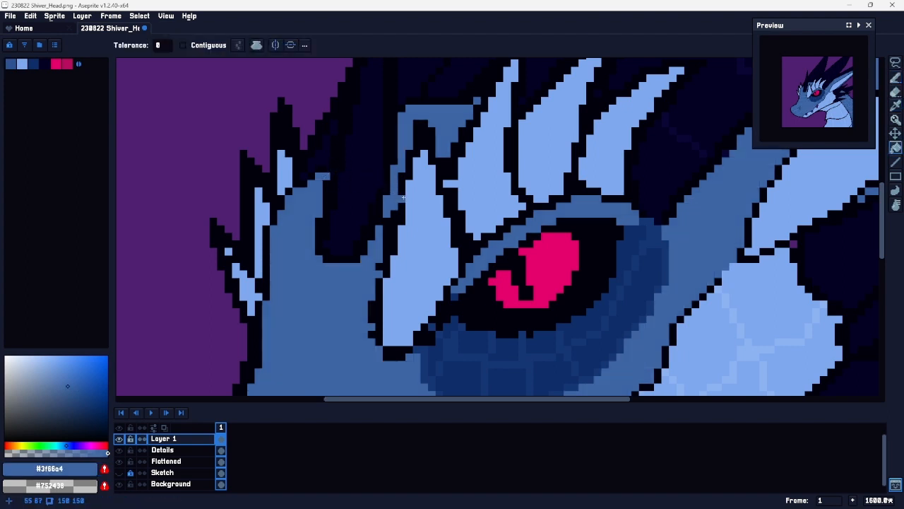
{"action": "key", "text": "ctrl+z"}
Step: Touch up the forehead spike's outline and the adjoining scale pixels using the sampled colours #3f66a4, #01000b and #2a5292
{"action": "key", "text": "b"}
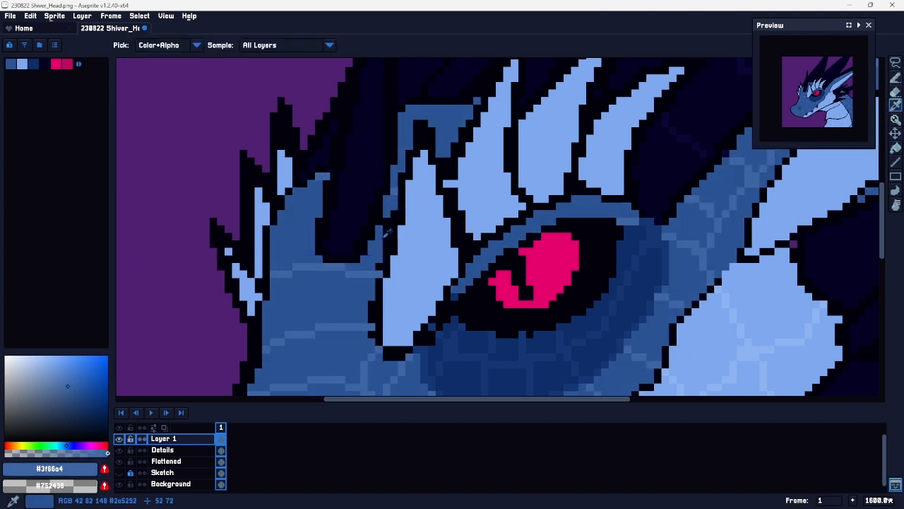
{"action": "left_click", "coordinate": [386, 224], "text": "alt"}
{"action": "key", "text": "ctrl+space"}
{"action": "mouse_move", "coordinate": [419, 301]}
{"action": "left_mouse_down"}
{"action": "mouse_move", "coordinate": [406, 297]}
{"action": "mouse_move", "coordinate": [424, 278]}
{"action": "left_mouse_up"}
{"action": "left_click", "coordinate": [375, 227], "text": "alt"}
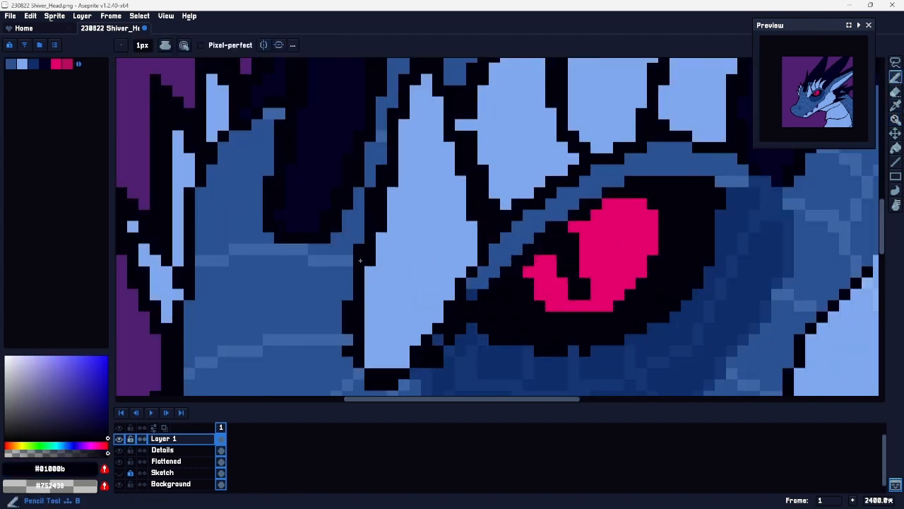
{"action": "left_click", "coordinate": [361, 299], "text": "alt"}
{"action": "key", "text": "space"}
{"action": "left_click_drag", "start_coordinate": [359, 362], "coordinate": [361, 274]}
{"action": "left_click", "coordinate": [361, 304], "text": "alt"}
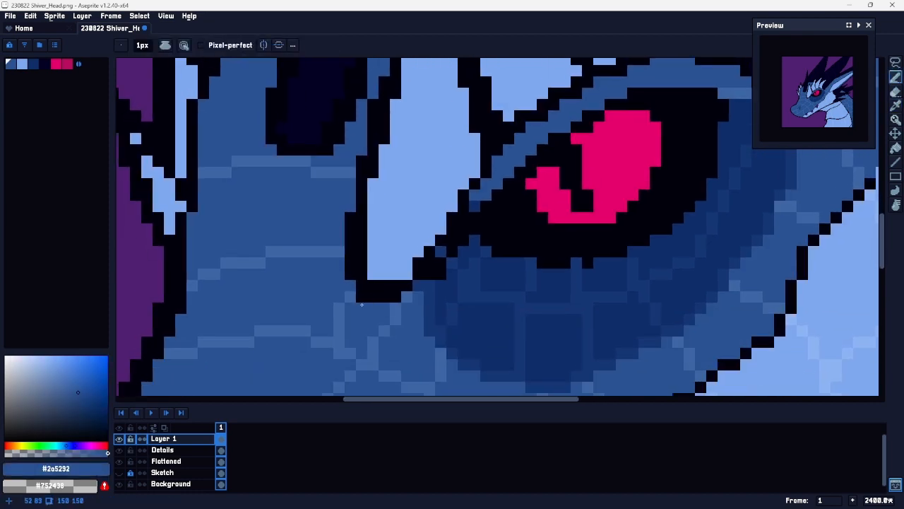
Step: Sample the outline colour #01000b and paint over the light-blue stub sticking out of the first brow spike's base
{"action": "key", "text": "ctrl+space"}
{"action": "left_click_drag", "start_coordinate": [428, 309], "coordinate": [397, 318]}
{"action": "left_click_drag", "start_coordinate": [450, 283], "coordinate": [430, 286]}
{"action": "key", "text": "space"}
{"action": "left_click_drag", "start_coordinate": [538, 241], "coordinate": [480, 268]}
{"action": "key", "text": "ctrl+space"}
{"action": "left_click_drag", "start_coordinate": [380, 253], "coordinate": [408, 240]}
{"action": "left_click", "coordinate": [407, 240]}
{"action": "left_click", "coordinate": [391, 288], "text": "alt"}
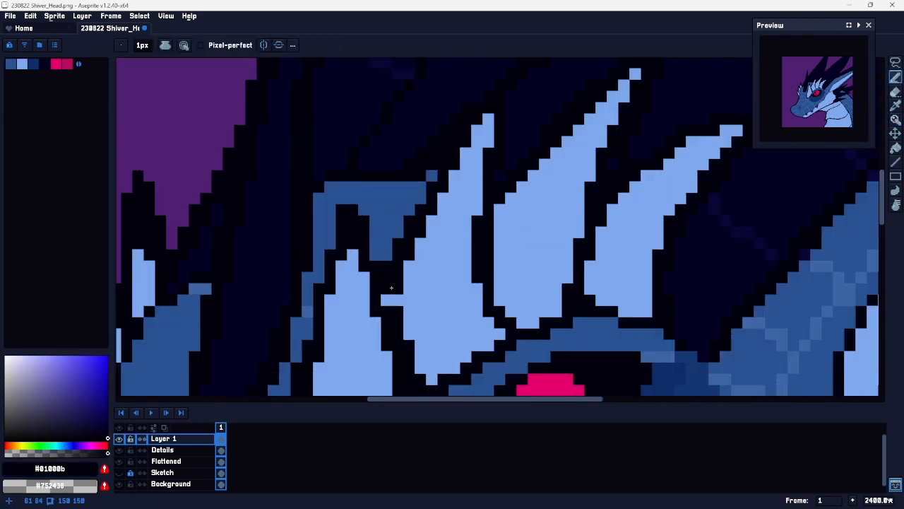
{"action": "key", "text": "ctrl+space"}
{"action": "mouse_move", "coordinate": [483, 272]}
{"action": "left_mouse_down"}
{"action": "mouse_move", "coordinate": [453, 279]}
{"action": "mouse_move", "coordinate": [521, 251]}
{"action": "left_mouse_up"}
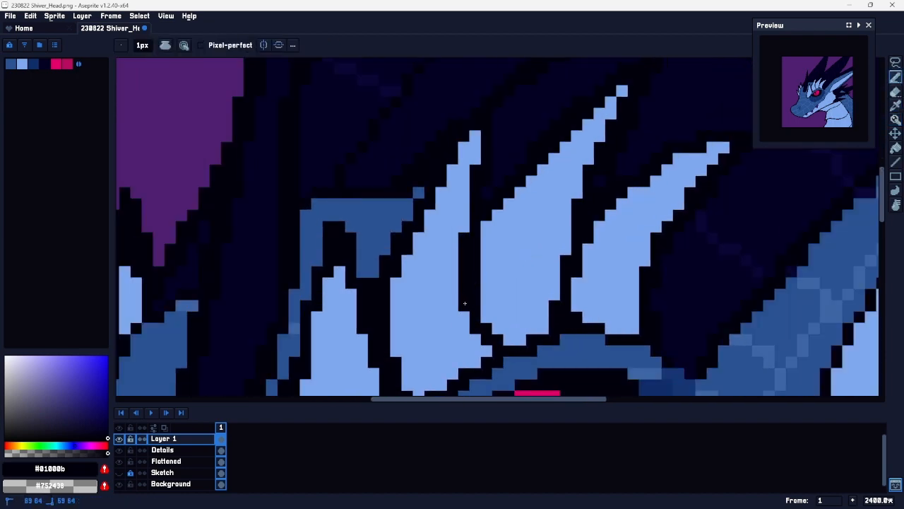
Step: Set the fill colour to near-white HSV 245°, 0, 95 for the dragon's teeth
{"action": "key", "text": "ctrl+space"}
{"action": "left_click_drag", "start_coordinate": [473, 203], "coordinate": [426, 196]}
{"action": "left_click_drag", "start_coordinate": [406, 315], "coordinate": [451, 283]}
{"action": "key", "text": "space"}
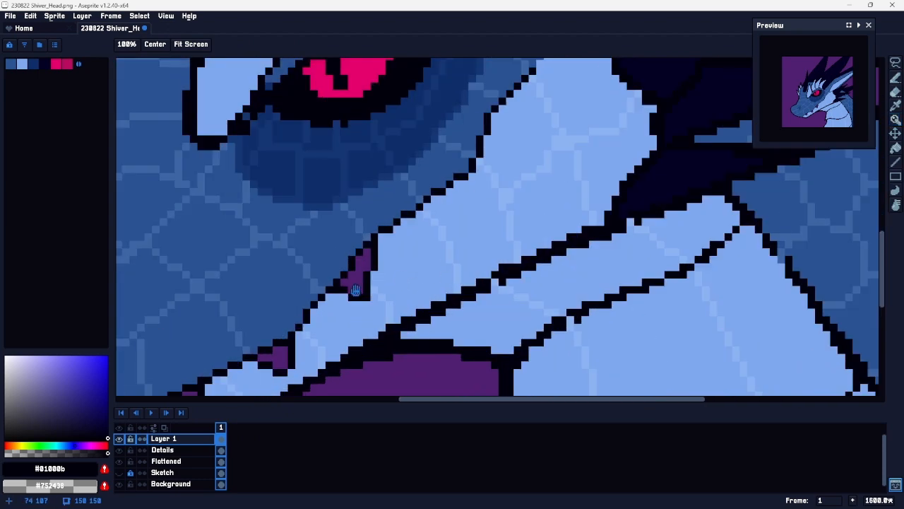
{"action": "left_click_drag", "start_coordinate": [372, 284], "coordinate": [537, 208]}
{"action": "key", "text": "alt"}
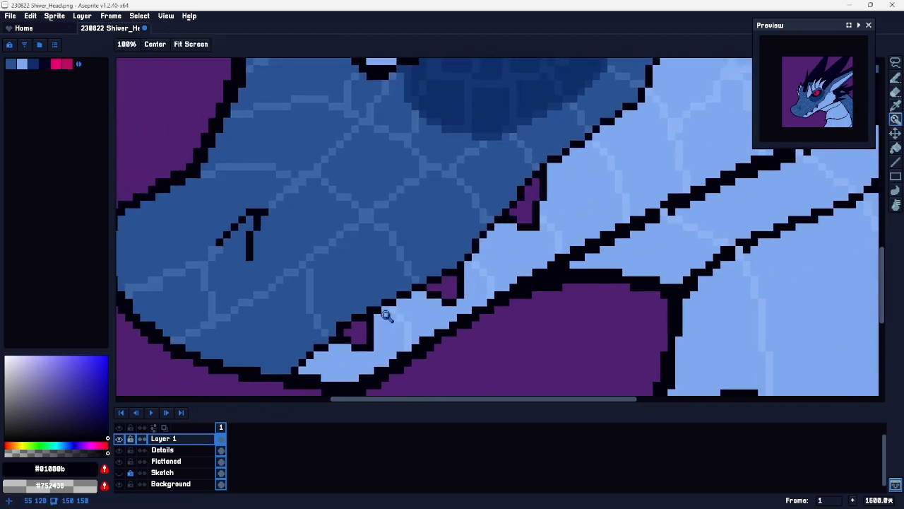
{"action": "left_click", "coordinate": [7, 355]}
{"action": "left_click_drag", "start_coordinate": [4, 359], "coordinate": [5, 356]}
{"action": "key", "text": "g"}
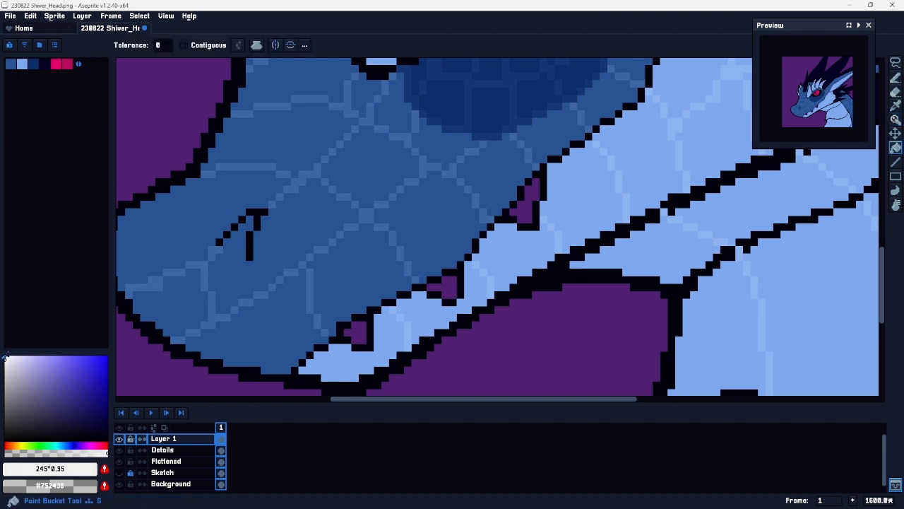
Step: Try filling the front tooth with the near-white without contiguous filling, and undo the fills
{"action": "left_click", "coordinate": [356, 329]}
{"action": "key", "text": "ctrl+z"}
{"action": "key", "text": "b"}
{"action": "key", "text": "g"}
{"action": "left_click", "coordinate": [357, 326]}
{"action": "key", "text": "ctrl+z"}
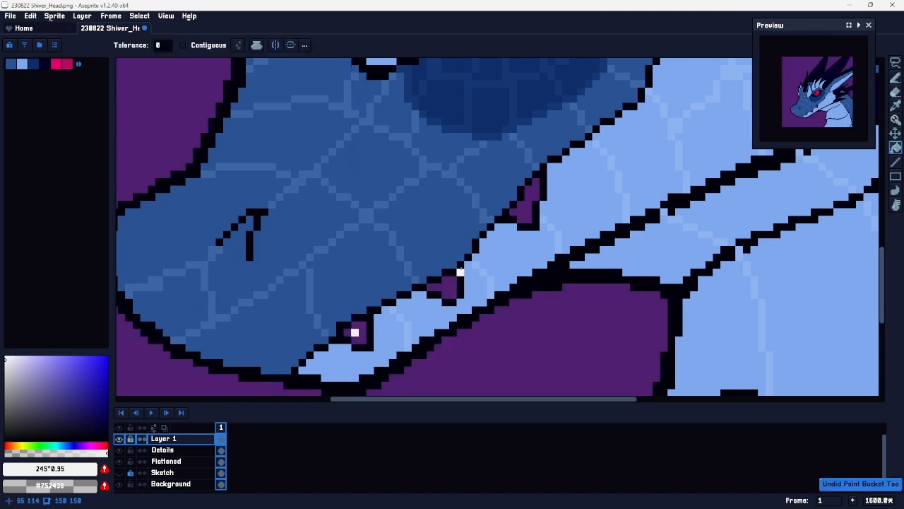
Step: Enable contiguous filling and fill the three purple teeth along the mouth with near-white HSV 245°, 0, 95
{"action": "left_click", "coordinate": [183, 45]}
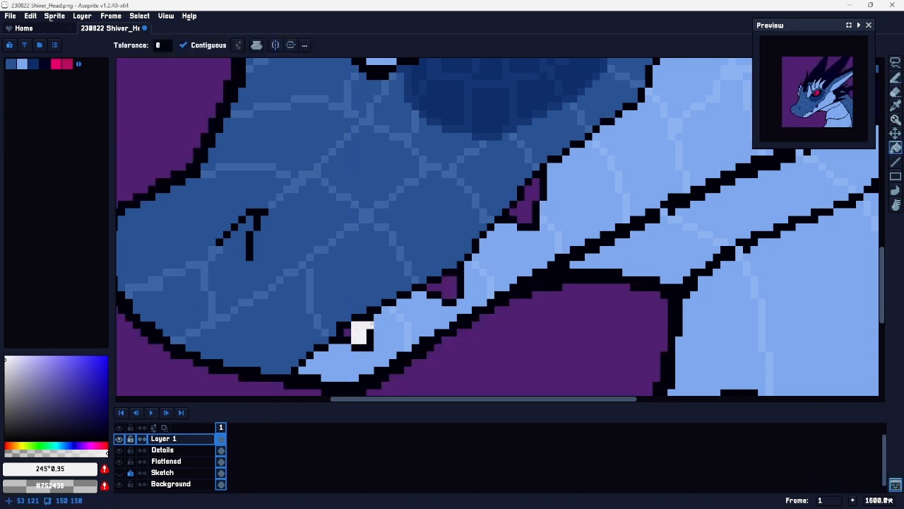
{"action": "key", "text": "b"}
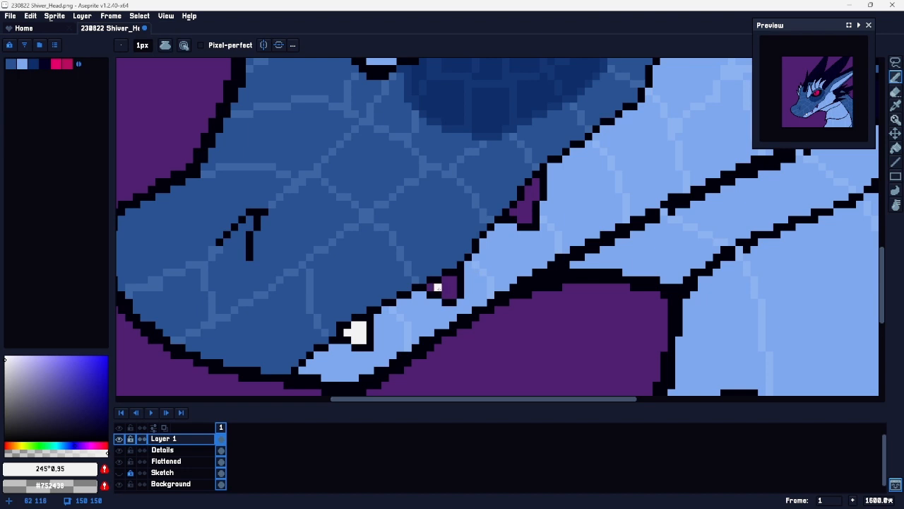
{"action": "key", "text": "g"}
{"action": "left_click", "coordinate": [449, 288]}
{"action": "left_click", "coordinate": [528, 205]}
Step: Check the white teeth against the whole head, and sample the outline colour #01000b from the neck line
{"action": "scroll", "coordinate": [544, 252], "scroll_direction": "down", "scroll_amount": 4}
{"action": "key", "text": "space"}
{"action": "left_click_drag", "start_coordinate": [605, 198], "coordinate": [419, 291]}
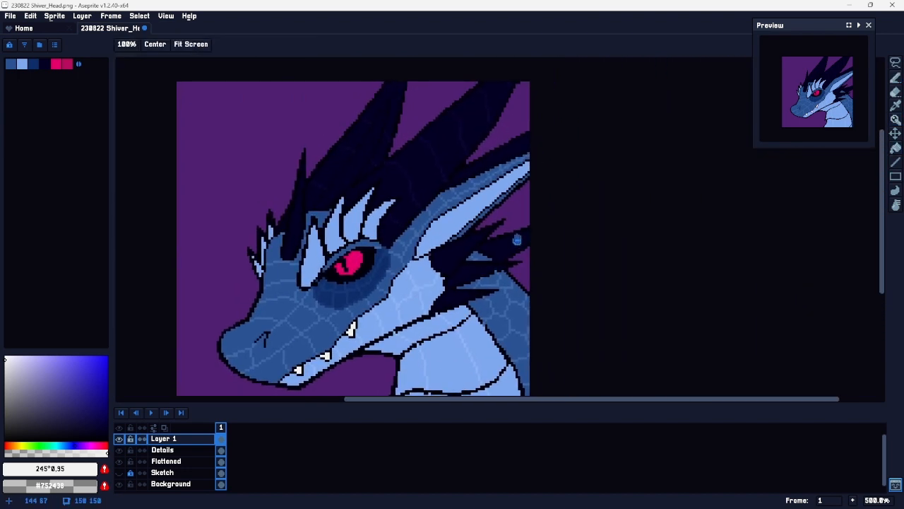
{"action": "left_click_drag", "start_coordinate": [517, 241], "coordinate": [542, 217]}
{"action": "key", "text": "z"}
{"action": "left_click_drag", "start_coordinate": [433, 229], "coordinate": [499, 198]}
{"action": "scroll", "coordinate": [516, 298], "scroll_direction": "up", "scroll_amount": 4}
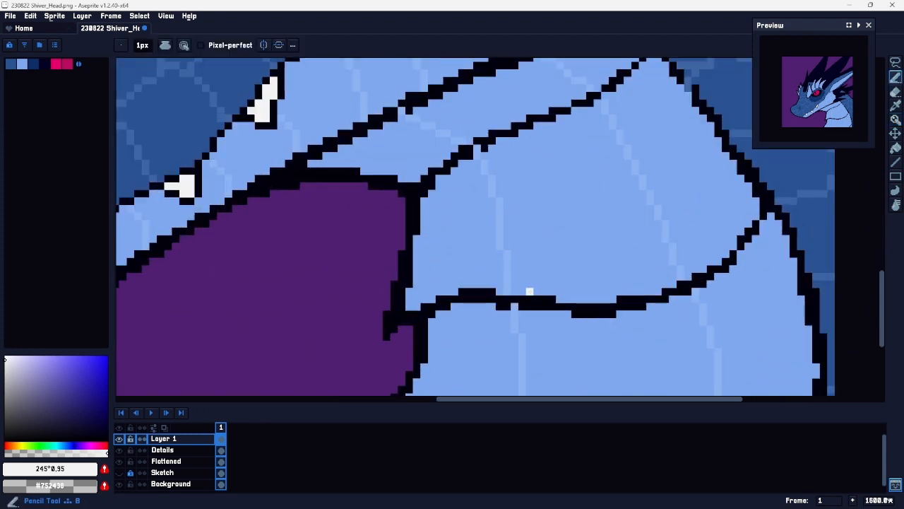
{"action": "left_click", "coordinate": [512, 305], "text": "alt"}
{"action": "key", "text": "e"}
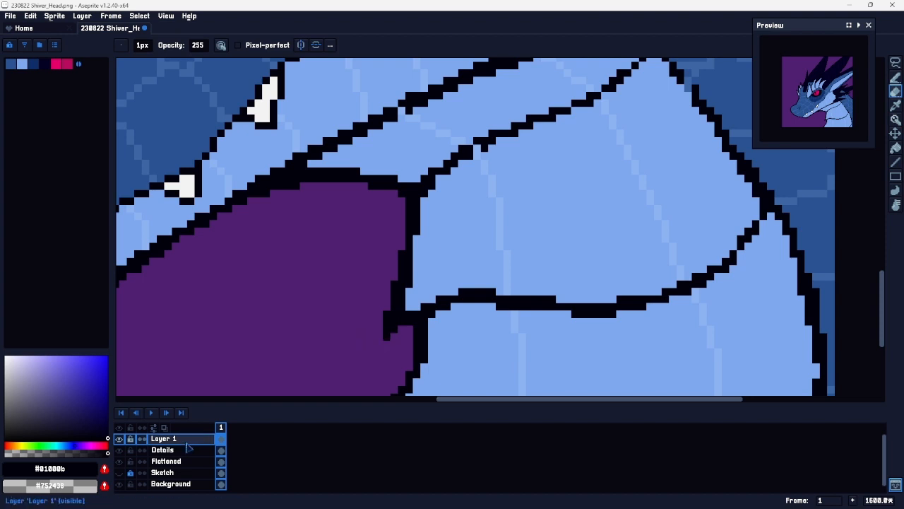
Step: Merge the Layer 1 and Details layers down into the Flattened layer
{"action": "left_click", "coordinate": [170, 461]}
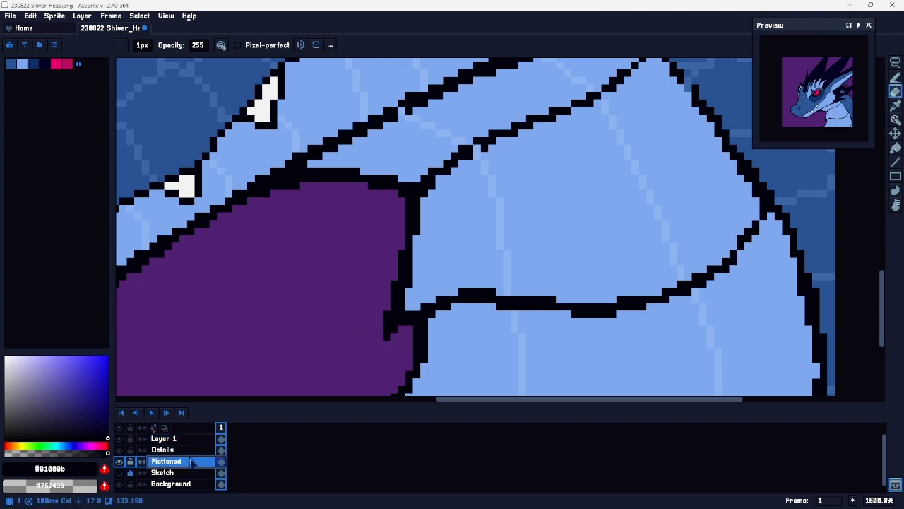
{"action": "left_click", "coordinate": [189, 439]}
{"action": "left_click", "coordinate": [190, 461], "text": "shift"}
{"action": "right_click", "coordinate": [191, 461]}
{"action": "left_click", "coordinate": [228, 488]}
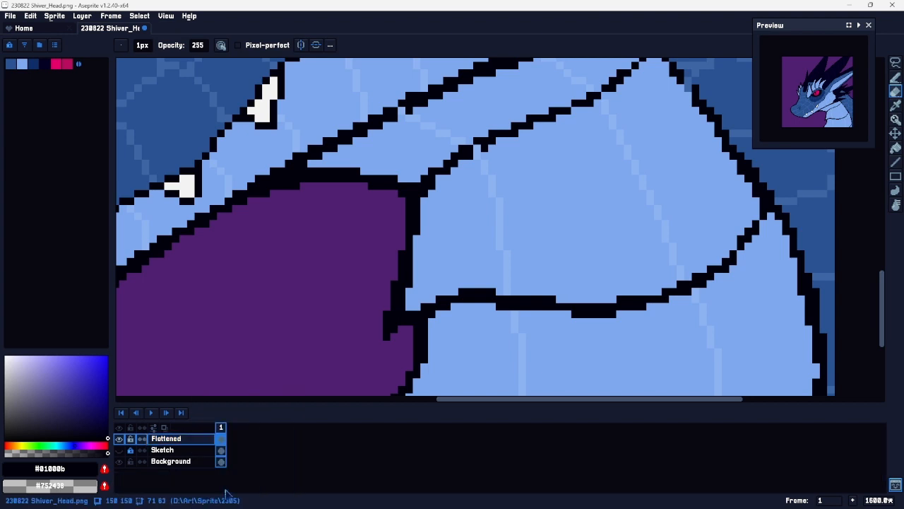
Step: Erase the stray outline pixels at the pointed notch on the front edge of the neck
{"action": "scroll", "coordinate": [440, 306], "scroll_direction": "up", "scroll_amount": 3}
{"action": "scroll", "coordinate": [439, 305], "scroll_direction": "down", "scroll_amount": 6}
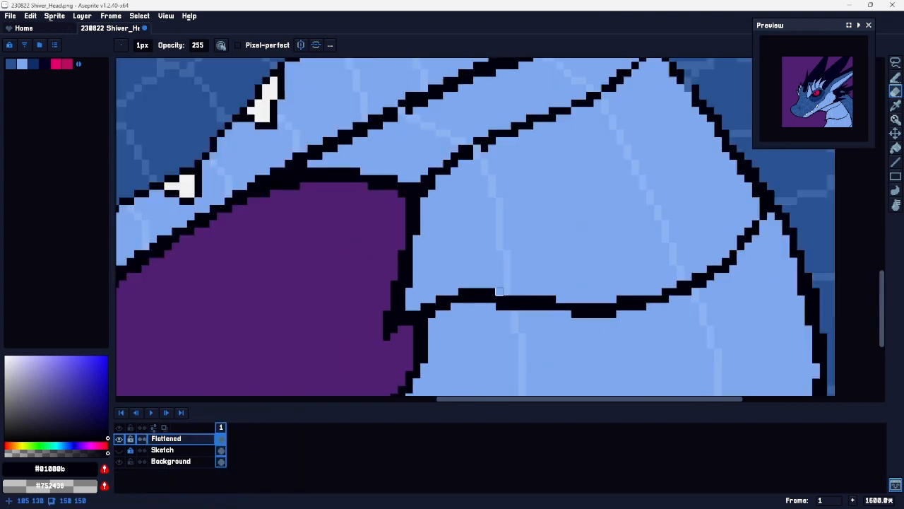
{"action": "scroll", "coordinate": [499, 289], "scroll_direction": "up", "scroll_amount": 5}
{"action": "left_click", "coordinate": [330, 357]}
{"action": "left_click", "coordinate": [340, 346]}
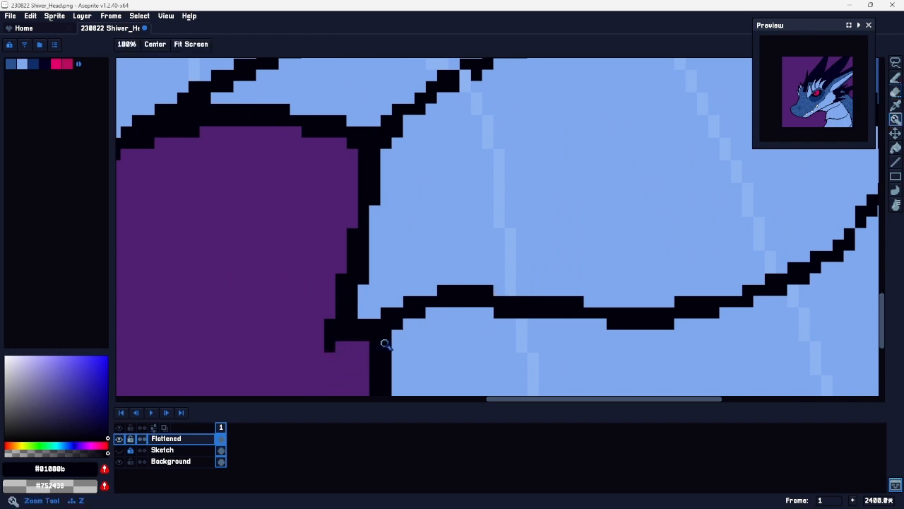
Step: Touch up stray pixels in the jaw outline beneath the cheek frill using sampled colours
{"action": "scroll", "coordinate": [374, 346], "scroll_direction": "down", "scroll_amount": 5}
{"action": "scroll", "coordinate": [353, 151], "scroll_direction": "up", "scroll_amount": 7}
{"action": "key", "text": "b"}
{"action": "left_click", "coordinate": [333, 133], "text": "alt"}
{"action": "left_click", "coordinate": [362, 122]}
{"action": "key", "text": "z"}
{"action": "left_click_drag", "start_coordinate": [418, 183], "coordinate": [385, 192]}
{"action": "mouse_move", "coordinate": [480, 143]}
{"action": "left_mouse_down"}
{"action": "mouse_move", "coordinate": [423, 190]}
{"action": "mouse_move", "coordinate": [465, 173]}
{"action": "left_mouse_up"}
{"action": "key", "text": "b"}
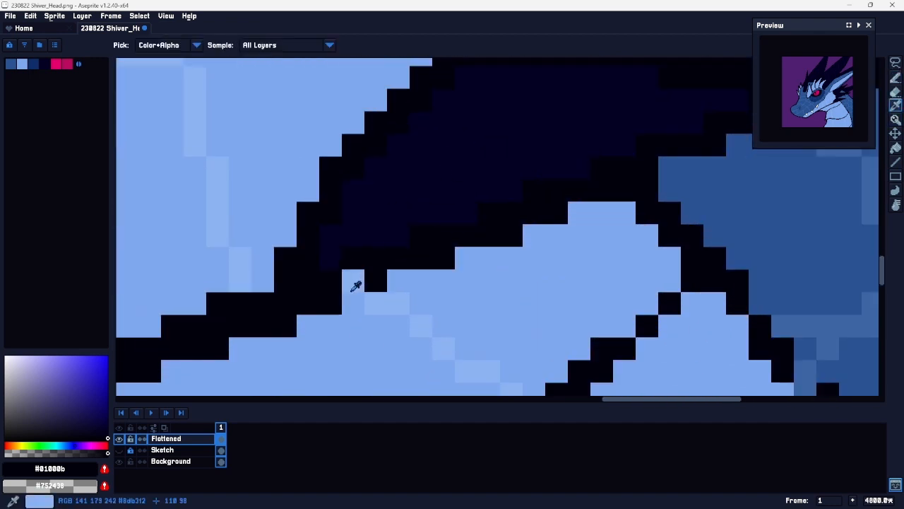
{"action": "left_click", "coordinate": [357, 280]}
Step: Sample the outline colour #01000b and draw a short stroke to tidy the outline around the cheek frill
{"action": "key", "text": "z"}
{"action": "left_click_drag", "start_coordinate": [439, 291], "coordinate": [408, 288]}
{"action": "left_click_drag", "start_coordinate": [570, 174], "coordinate": [585, 176]}
{"action": "key", "text": "b"}
{"action": "left_click", "coordinate": [538, 209], "text": "alt"}
{"action": "left_click_drag", "start_coordinate": [552, 209], "coordinate": [587, 193]}
Step: Sample the outline colour #01000b and paint over the uneven blue pixels along the ear's lower outline
{"action": "scroll", "coordinate": [596, 222], "scroll_direction": "down", "scroll_amount": 6}
{"action": "scroll", "coordinate": [572, 202], "scroll_direction": "up", "scroll_amount": 1}
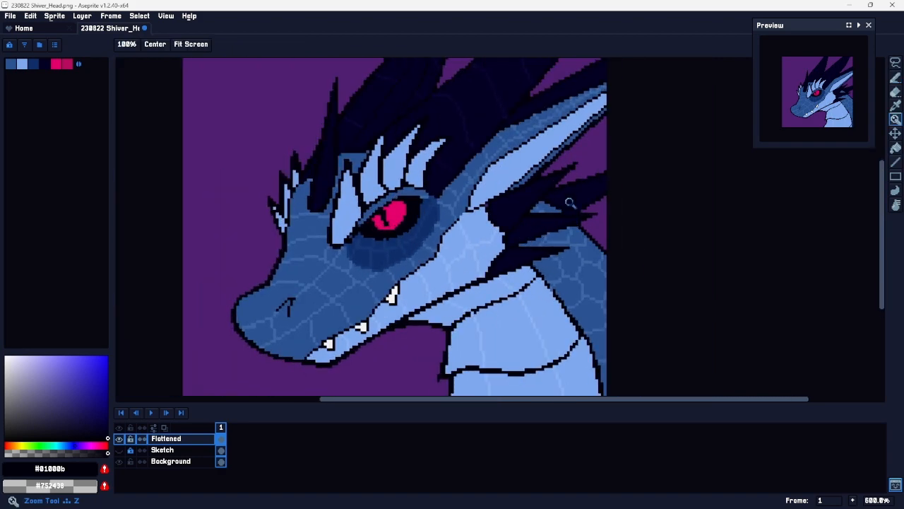
{"action": "key", "text": "e"}
{"action": "scroll", "coordinate": [615, 135], "scroll_direction": "up", "scroll_amount": 5}
{"action": "scroll", "coordinate": [547, 245], "scroll_direction": "up", "scroll_amount": 2}
{"action": "key", "text": "z"}
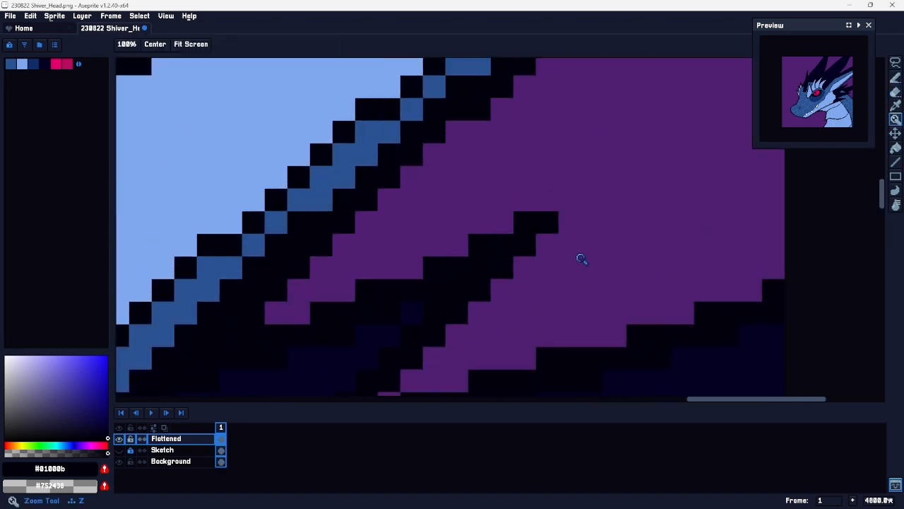
{"action": "scroll", "coordinate": [579, 243], "scroll_direction": "down", "scroll_amount": 5}
{"action": "scroll", "coordinate": [593, 212], "scroll_direction": "up", "scroll_amount": 5}
{"action": "scroll", "coordinate": [539, 268], "scroll_direction": "up", "scroll_amount": 1}
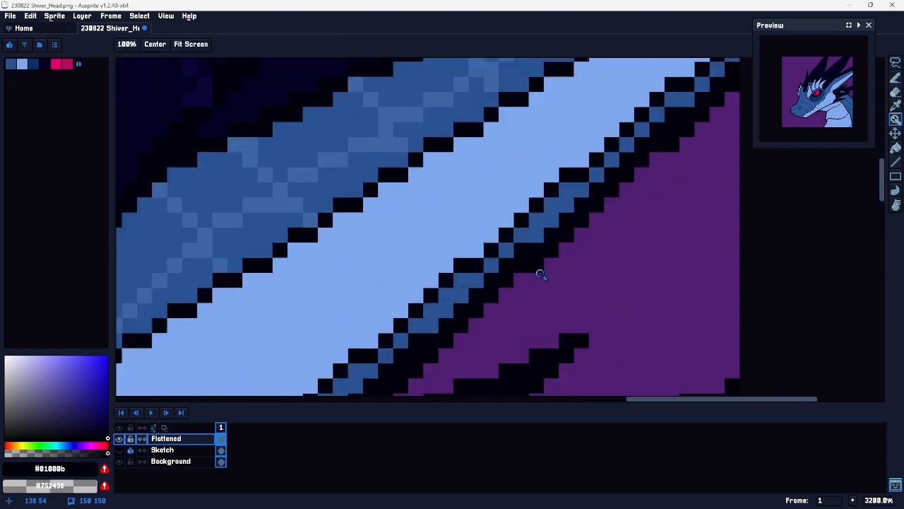
{"action": "key", "text": "e"}
{"action": "key", "text": "b"}
{"action": "left_click", "coordinate": [541, 247], "text": "alt"}
{"action": "left_click", "coordinate": [542, 237]}
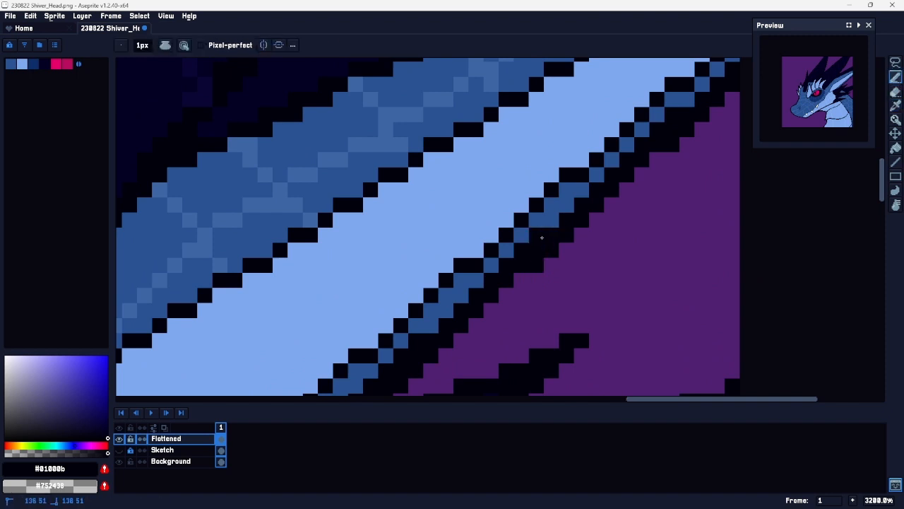
Step: Erase the excess outer pixels to thin the bulge in the ear's lower outline
{"action": "key", "text": "e"}
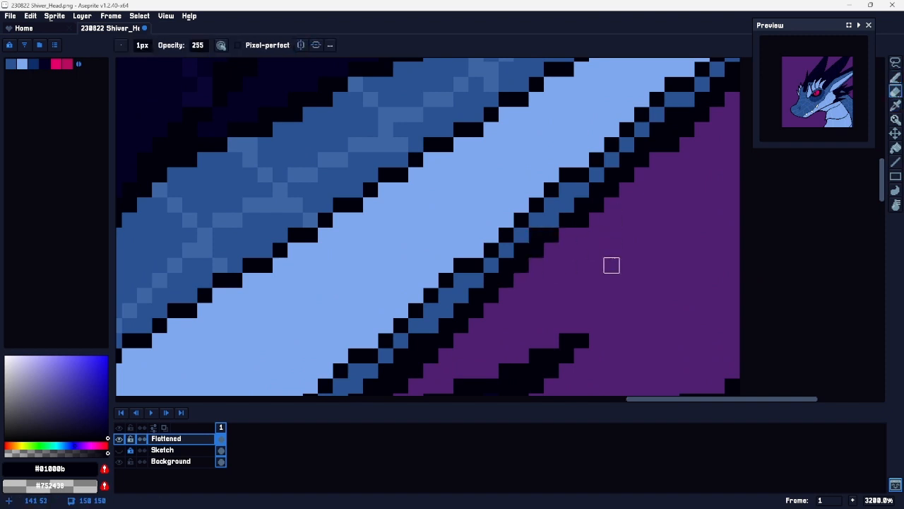
{"action": "key", "text": "b"}
{"action": "key", "text": "z"}
{"action": "left_click_drag", "start_coordinate": [593, 259], "coordinate": [549, 275]}
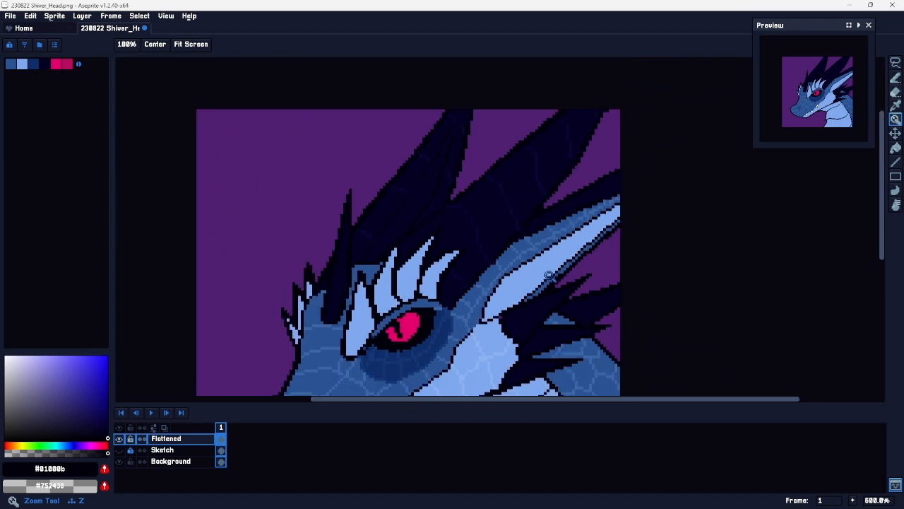
{"action": "scroll", "coordinate": [671, 204], "scroll_direction": "down", "scroll_amount": 5}
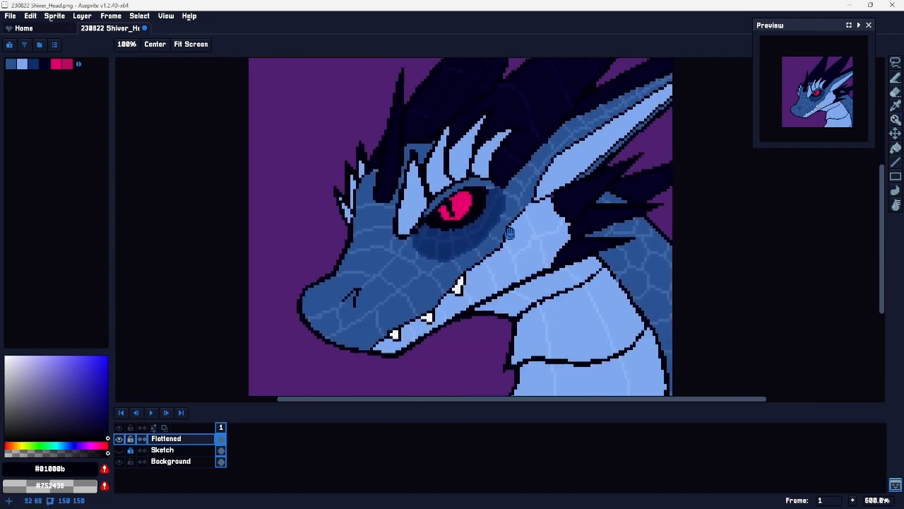
Step: Sample the iris pink, shift the colour to white and paint a tiny highlight in the dragon's eye
{"action": "left_click_drag", "start_coordinate": [408, 209], "coordinate": [421, 212]}
{"action": "key", "text": "b"}
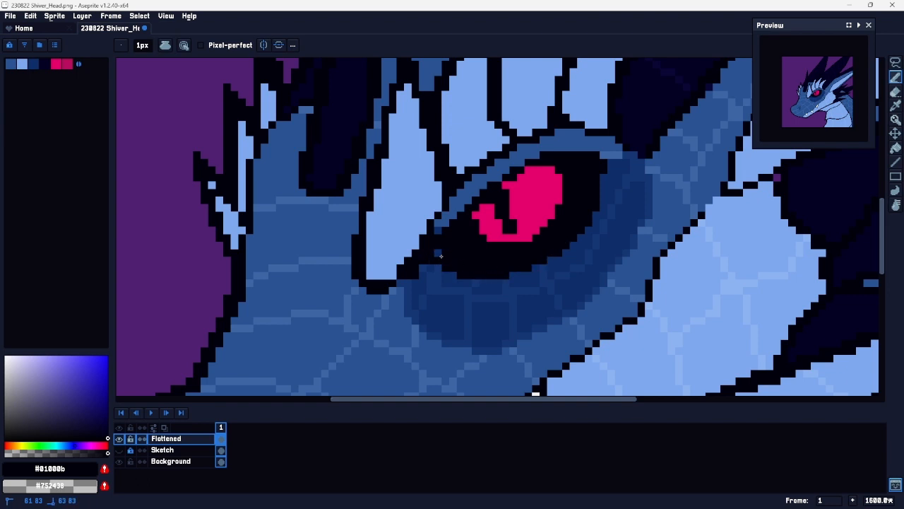
{"action": "key", "text": "z"}
{"action": "mouse_move", "coordinate": [601, 250]}
{"action": "left_mouse_down"}
{"action": "mouse_move", "coordinate": [584, 247]}
{"action": "mouse_move", "coordinate": [617, 220]}
{"action": "left_mouse_up"}
{"action": "key", "text": "b"}
{"action": "left_click", "coordinate": [596, 229], "text": "alt"}
{"action": "left_click_drag", "start_coordinate": [86, 393], "coordinate": [6, 331]}
{"action": "left_click_drag", "start_coordinate": [576, 224], "coordinate": [585, 216]}
{"action": "key", "text": "ctrl+z"}
Step: Review the snout, jaw and neck artwork, hiding and showing the Flattened layer
{"action": "key", "text": "z"}
{"action": "left_click_drag", "start_coordinate": [644, 274], "coordinate": [613, 273]}
{"action": "key", "text": "space"}
{"action": "left_click_drag", "start_coordinate": [622, 276], "coordinate": [501, 215]}
{"action": "left_click_drag", "start_coordinate": [638, 226], "coordinate": [569, 204]}
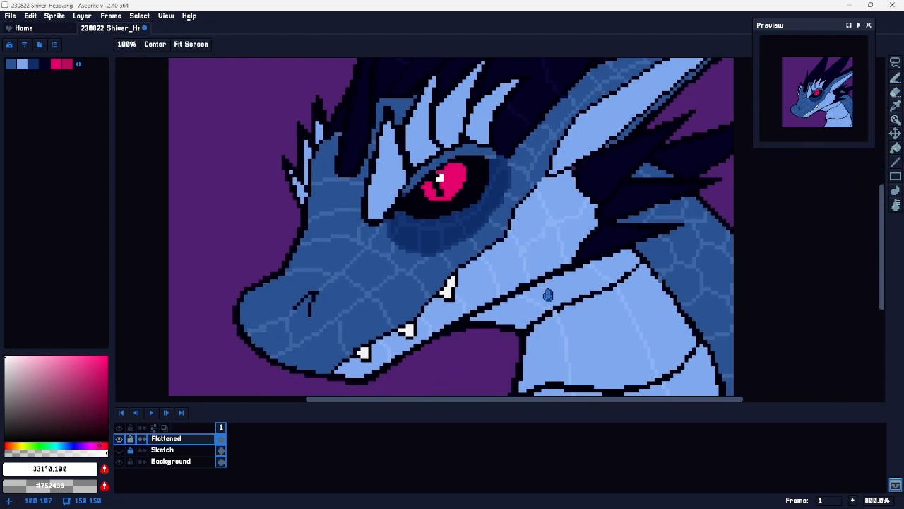
{"action": "left_click_drag", "start_coordinate": [329, 285], "coordinate": [480, 245]}
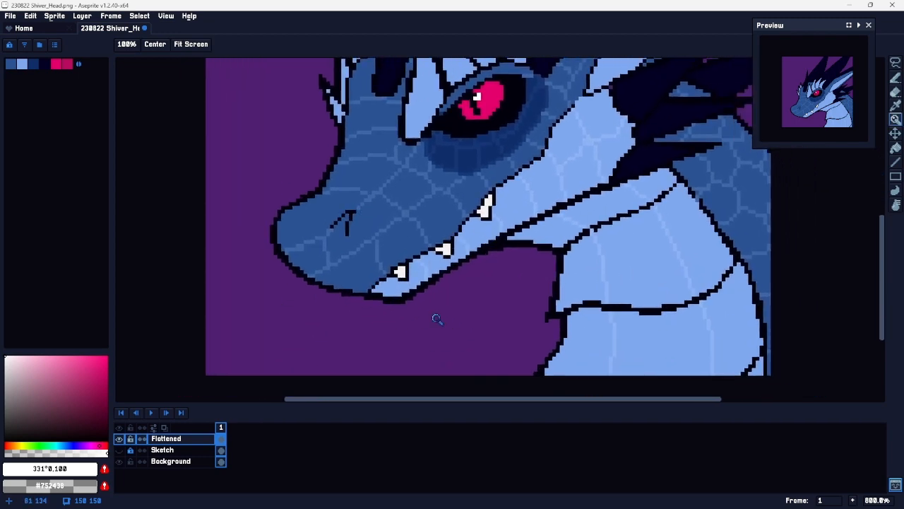
{"action": "left_click", "coordinate": [119, 438]}
{"action": "left_click", "coordinate": [118, 437]}
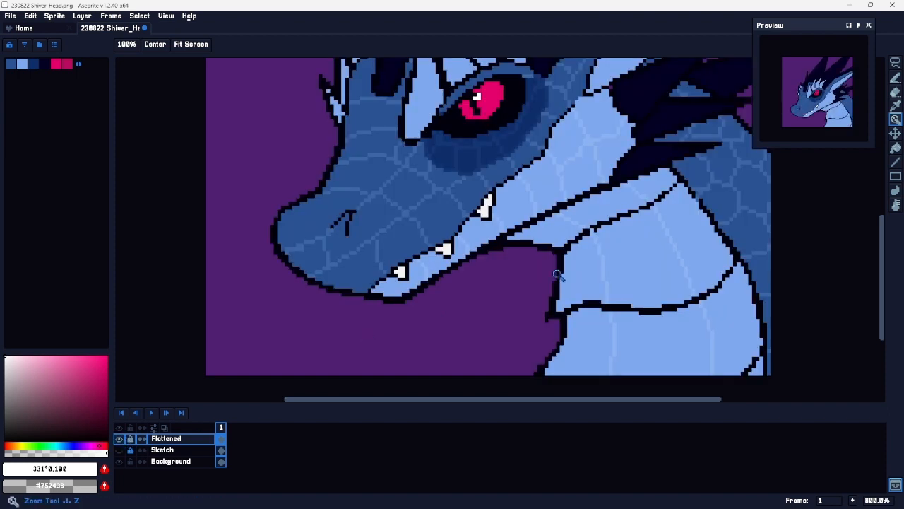
Step: Duplicate the Flattened layer, hide the original and keep the copy visible
{"action": "scroll", "coordinate": [558, 274], "scroll_direction": "down", "scroll_amount": 3}
{"action": "left_click_drag", "start_coordinate": [563, 218], "coordinate": [423, 228]}
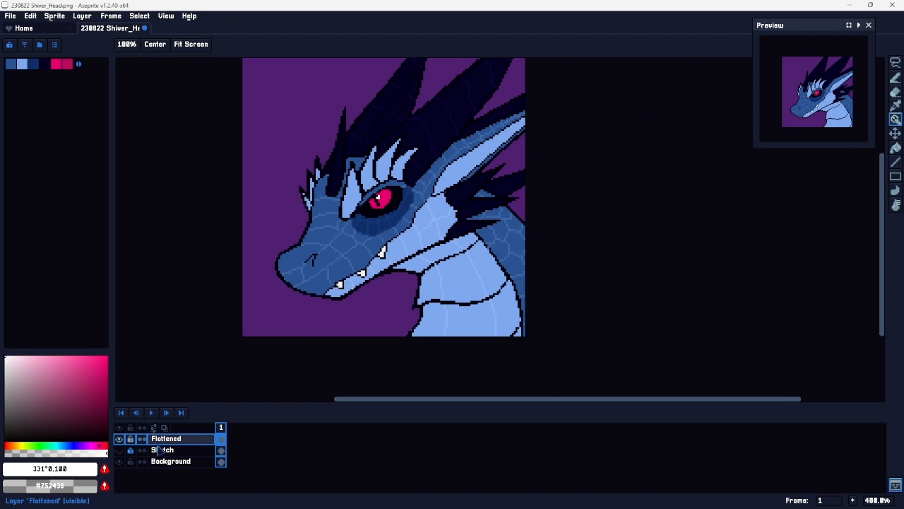
{"action": "right_click", "coordinate": [200, 441]}
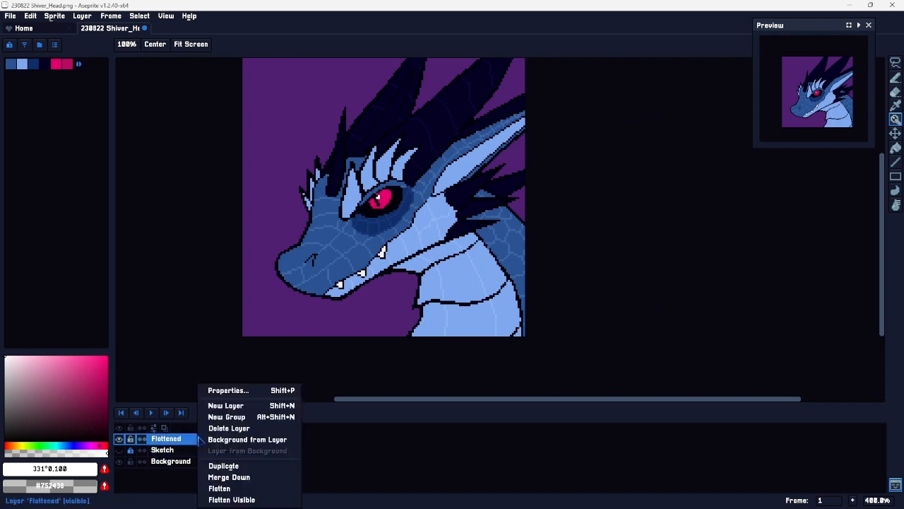
{"action": "left_click", "coordinate": [226, 467]}
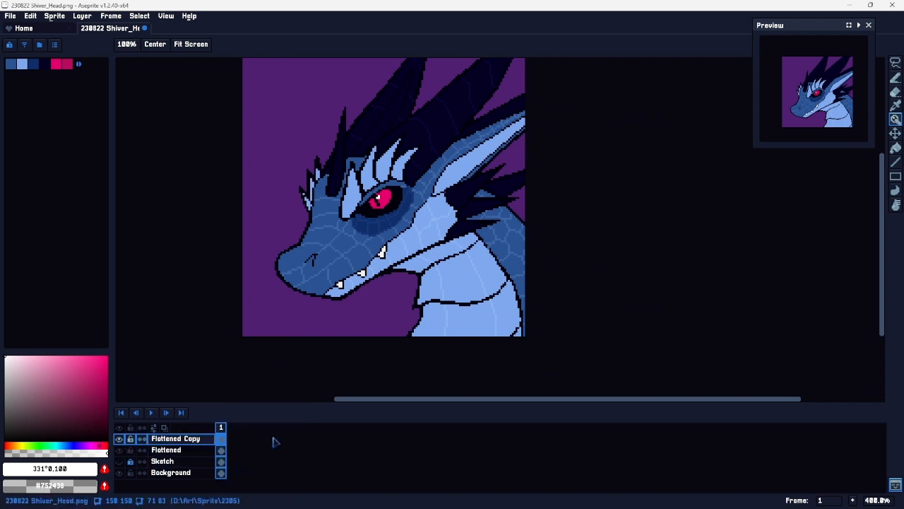
{"action": "left_click", "coordinate": [120, 451]}
{"action": "left_click", "coordinate": [120, 439]}
{"action": "left_click", "coordinate": [120, 439]}
{"action": "left_click", "coordinate": [120, 450]}
{"action": "left_click", "coordinate": [120, 450]}
{"action": "left_click", "coordinate": [120, 439]}
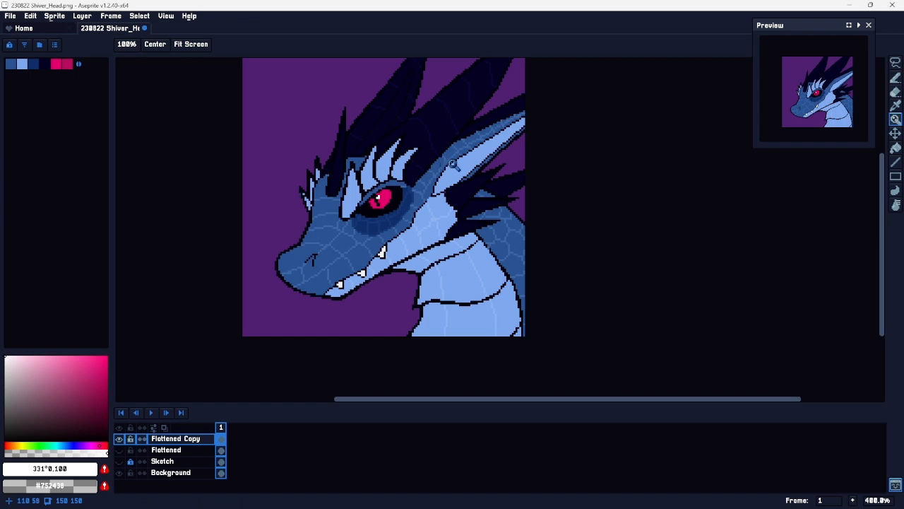
Step: Select all the purple background areas around the dragon on Flattened Copy with the Magic Wand
{"action": "key", "text": "w"}
{"action": "mouse_move", "coordinate": [894, 62]}
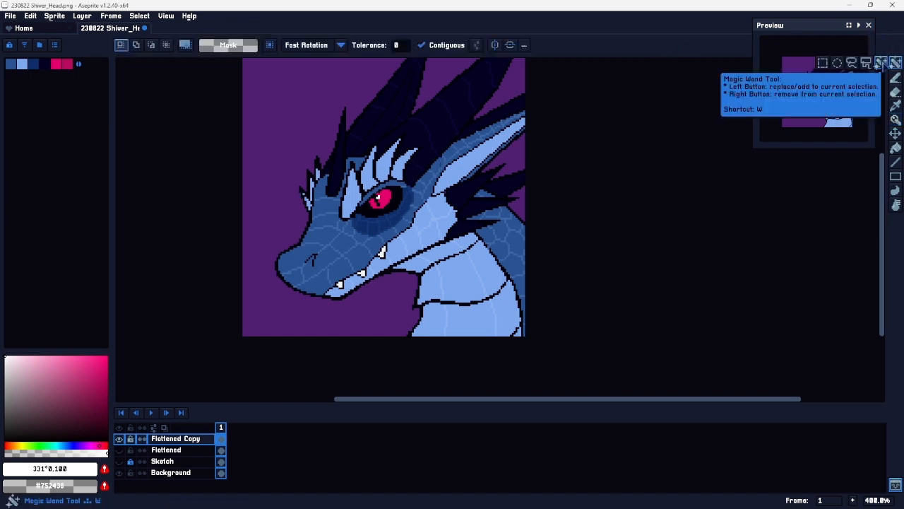
{"action": "scroll", "coordinate": [294, 185], "scroll_direction": "up", "scroll_amount": 1}
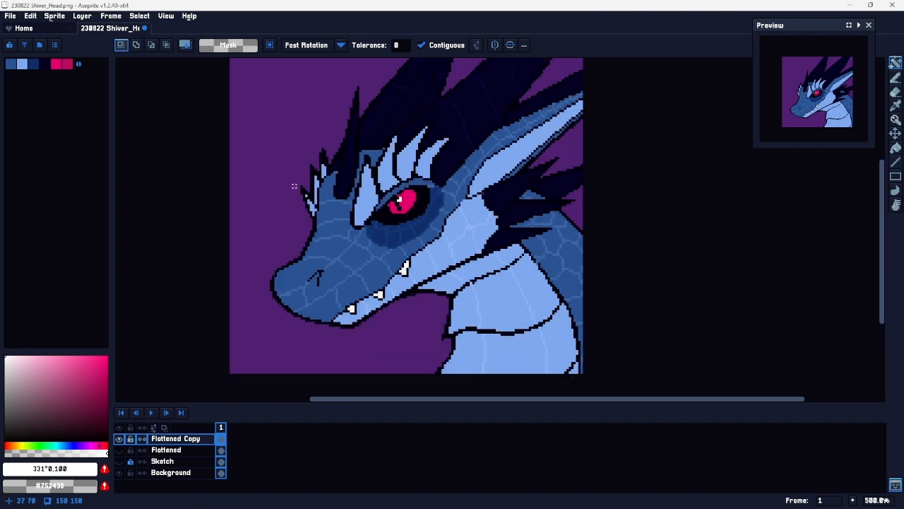
{"action": "left_click", "coordinate": [271, 221]}
{"action": "key", "text": "shift"}
{"action": "left_click", "coordinate": [579, 194], "text": "shift"}
{"action": "left_click", "coordinate": [570, 149], "text": "shift"}
{"action": "left_click", "coordinate": [569, 75], "text": "shift"}
{"action": "left_click_drag", "start_coordinate": [485, 85], "coordinate": [506, 156]}
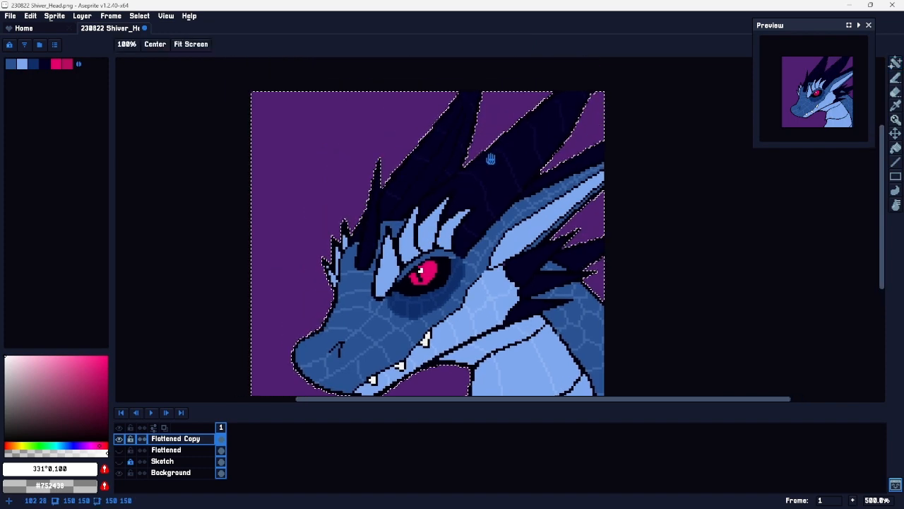
{"action": "left_click_drag", "start_coordinate": [295, 231], "coordinate": [289, 170]}
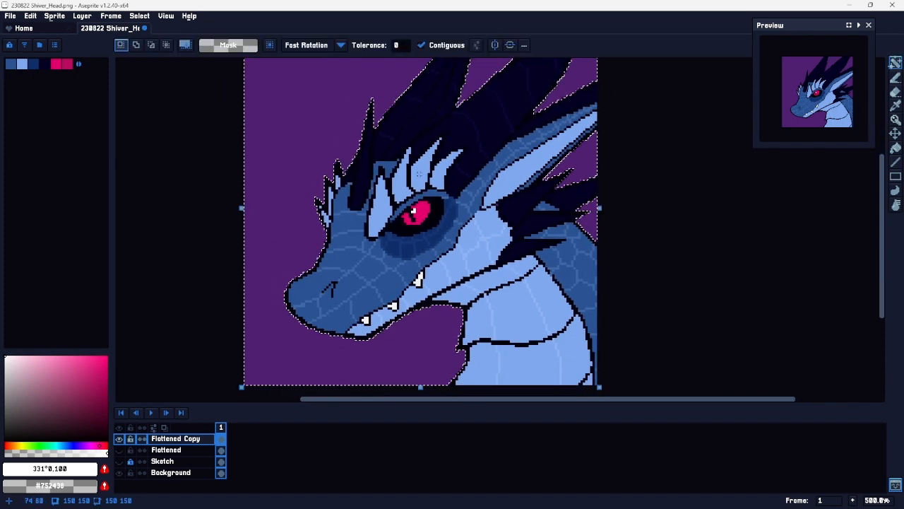
Step: Invert the selection so it covers the dragon's silhouette
{"action": "key", "text": "shift+alt"}
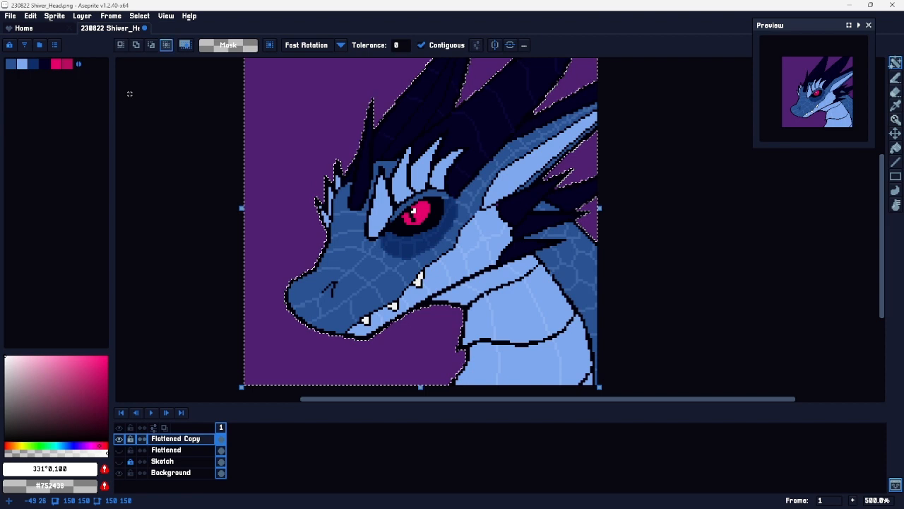
{"action": "left_click", "coordinate": [141, 17]}
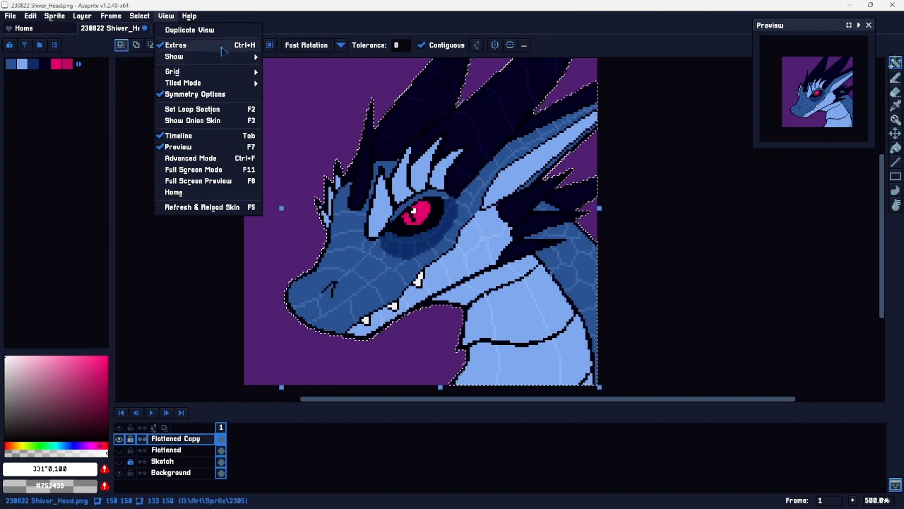
{"action": "left_click", "coordinate": [285, 120]}
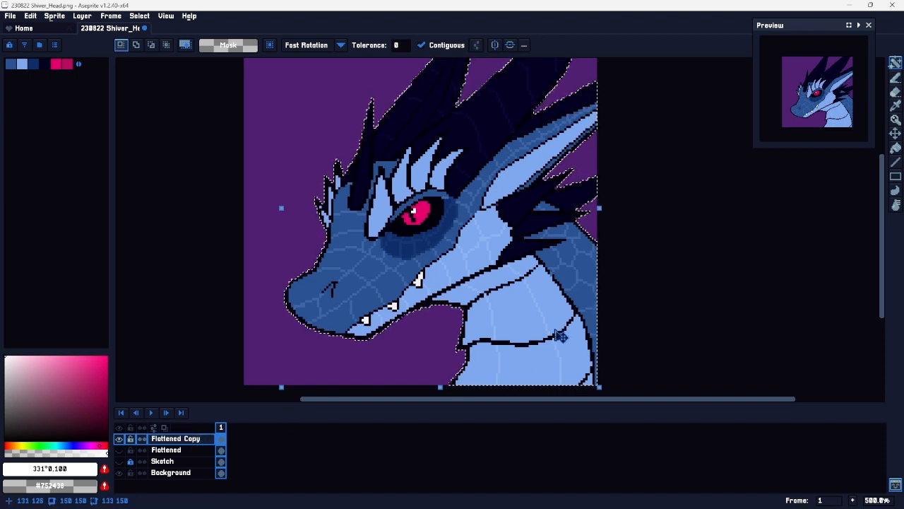
Step: Add a new layer, hide Flattened Copy, fill the selected silhouette with dark navy #030024 and deselect
{"action": "key", "text": "shift+n"}
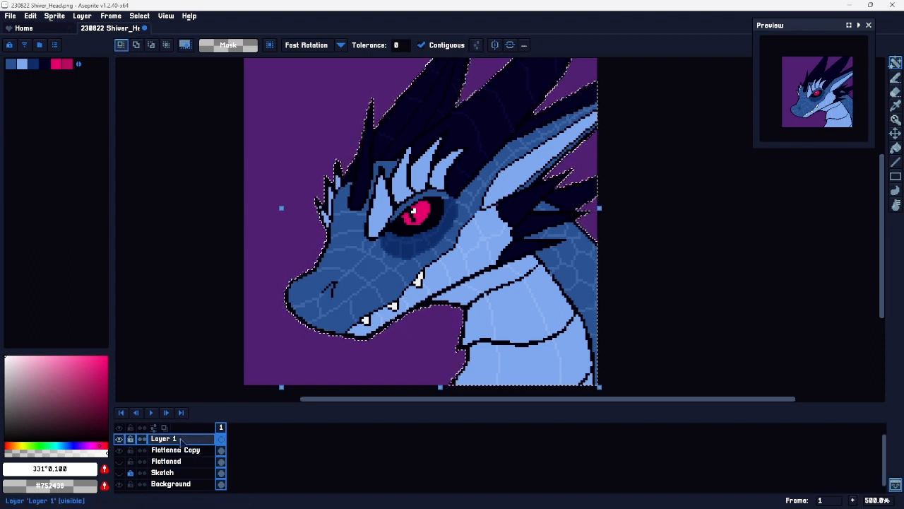
{"action": "left_click", "coordinate": [119, 450]}
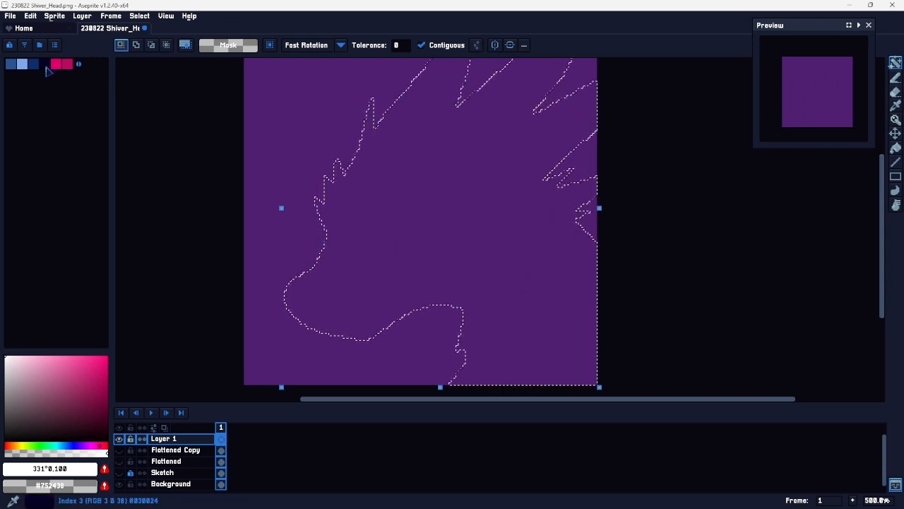
{"action": "left_click", "coordinate": [45, 65]}
{"action": "key", "text": "g"}
{"action": "left_click", "coordinate": [464, 224]}
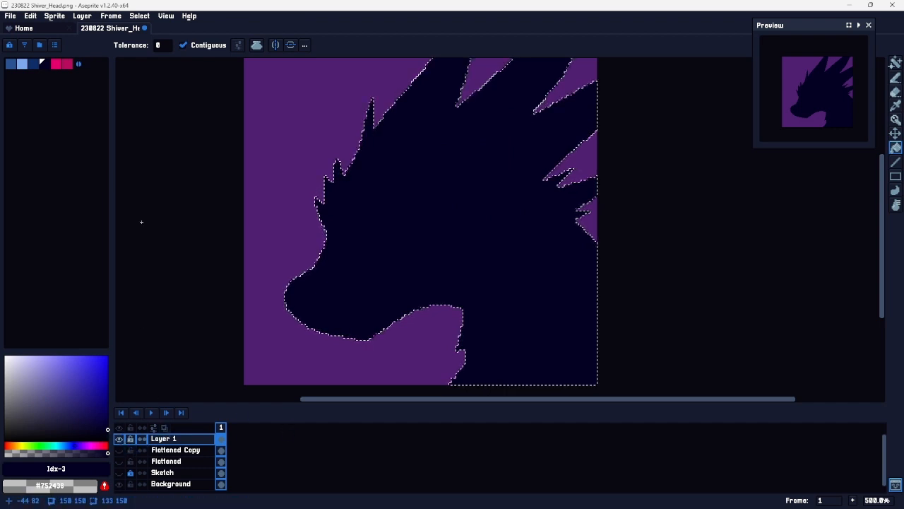
{"action": "key", "text": "ctrl+d"}
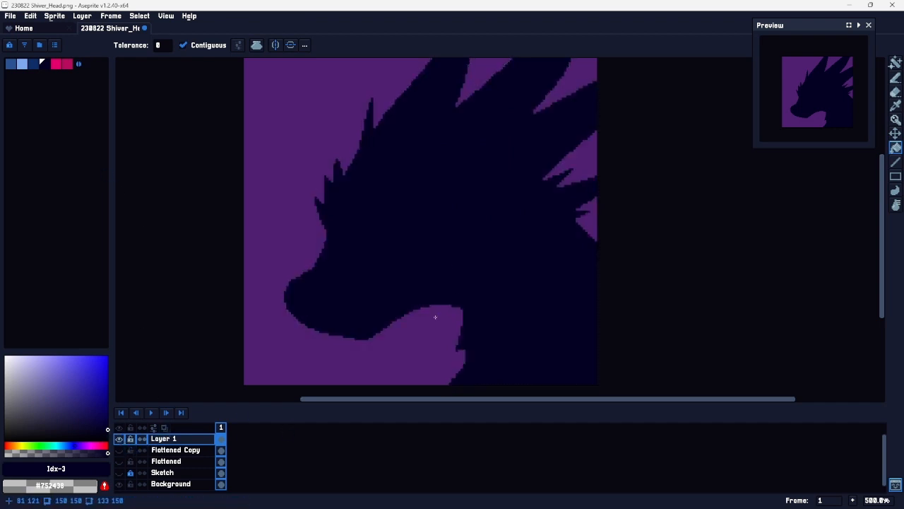
Step: Rename the silhouette layer Shadows, set its blend mode to Multiply and show the Flattened Copy layer again
{"action": "double_click", "coordinate": [176, 442]}
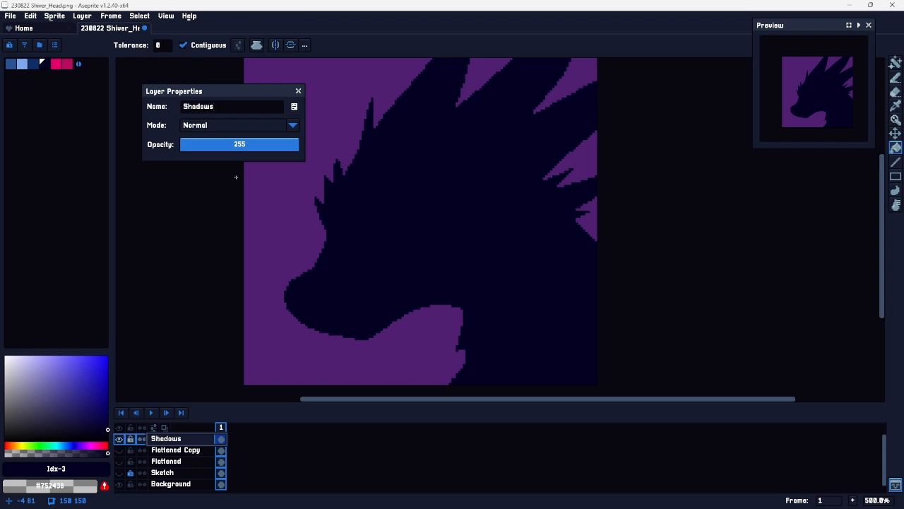
{"action": "left_click", "coordinate": [293, 126]}
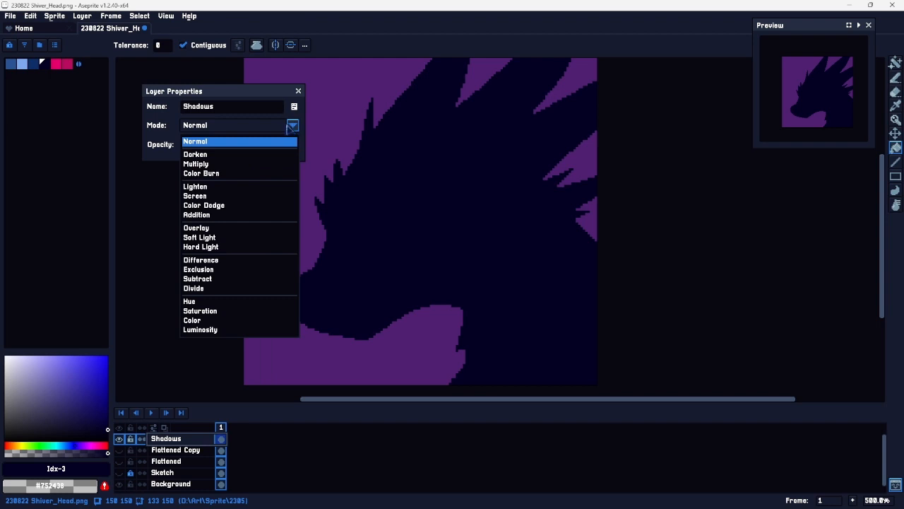
{"action": "left_click", "coordinate": [225, 163]}
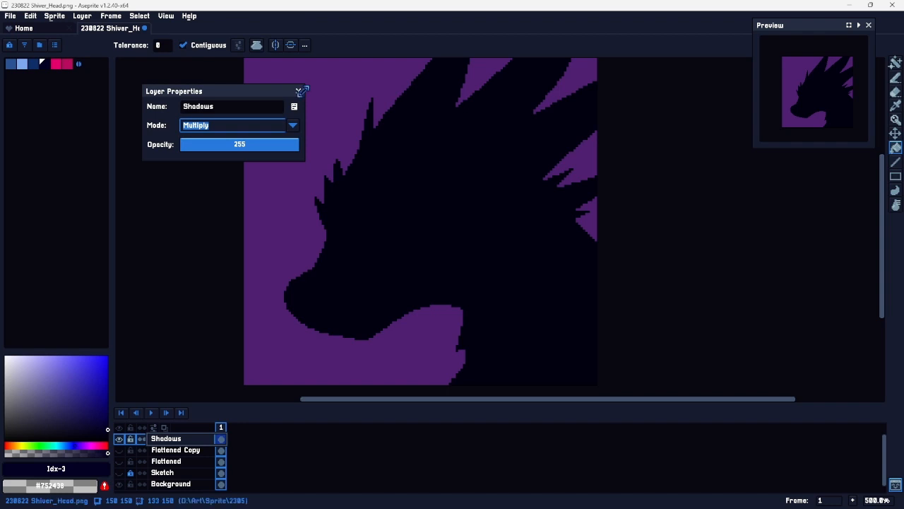
{"action": "left_click", "coordinate": [298, 91]}
{"action": "left_click", "coordinate": [119, 450]}
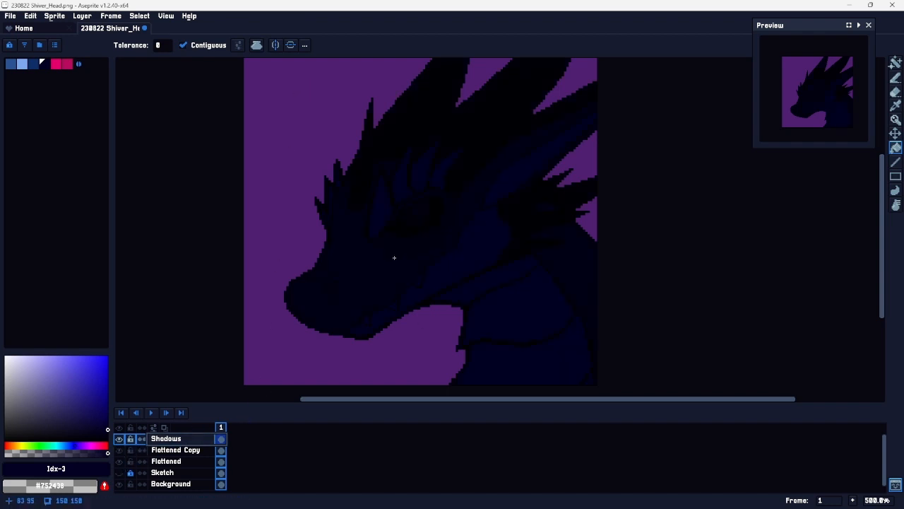
Step: Erase the shadow with a 7 px eraser along the top of the snout, forehead, far-side spikes and front brow spike
{"action": "scroll", "coordinate": [394, 257], "scroll_direction": "up", "scroll_amount": 4}
{"action": "scroll", "coordinate": [330, 180], "scroll_direction": "down", "scroll_amount": 2}
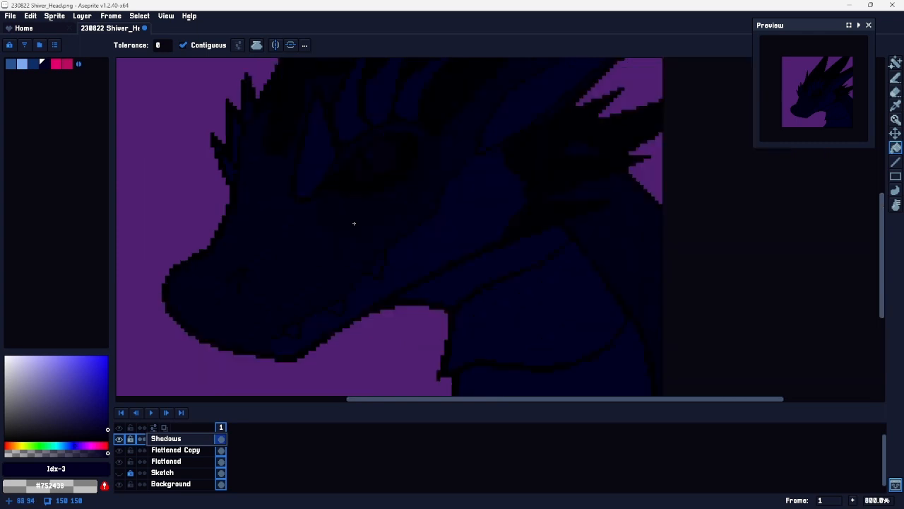
{"action": "mouse_move", "coordinate": [307, 229]}
{"action": "left_mouse_down"}
{"action": "mouse_move", "coordinate": [464, 289]}
{"action": "mouse_move", "coordinate": [450, 231]}
{"action": "mouse_move", "coordinate": [423, 248]}
{"action": "left_mouse_up"}
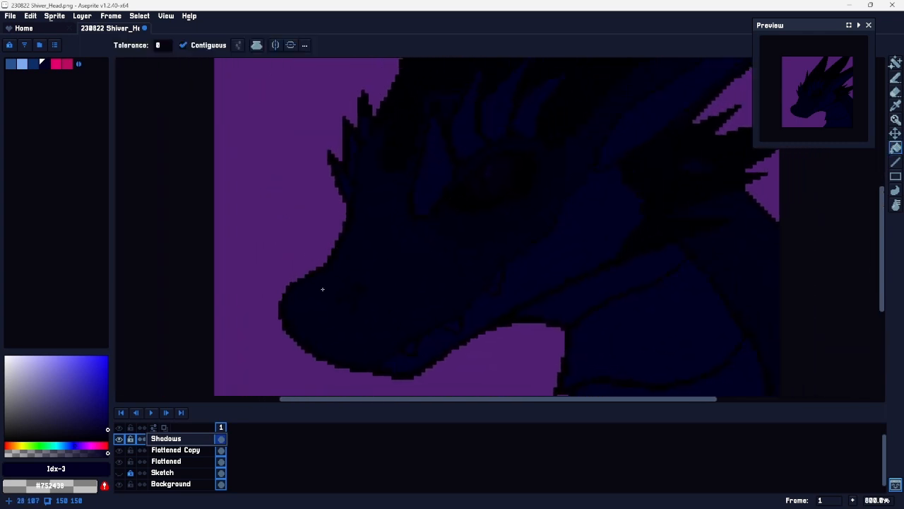
{"action": "key", "text": "b"}
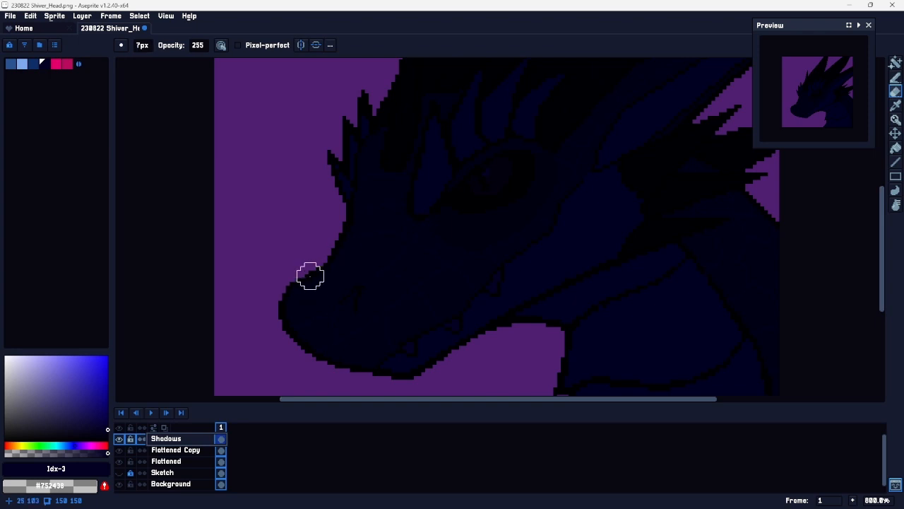
{"action": "mouse_move", "coordinate": [284, 302]}
{"action": "left_mouse_down"}
{"action": "mouse_move", "coordinate": [351, 238]}
{"action": "mouse_move", "coordinate": [363, 211]}
{"action": "mouse_move", "coordinate": [356, 200]}
{"action": "mouse_move", "coordinate": [389, 208]}
{"action": "mouse_move", "coordinate": [367, 249]}
{"action": "mouse_move", "coordinate": [276, 313]}
{"action": "mouse_move", "coordinate": [340, 302]}
{"action": "mouse_move", "coordinate": [414, 202]}
{"action": "left_mouse_up"}
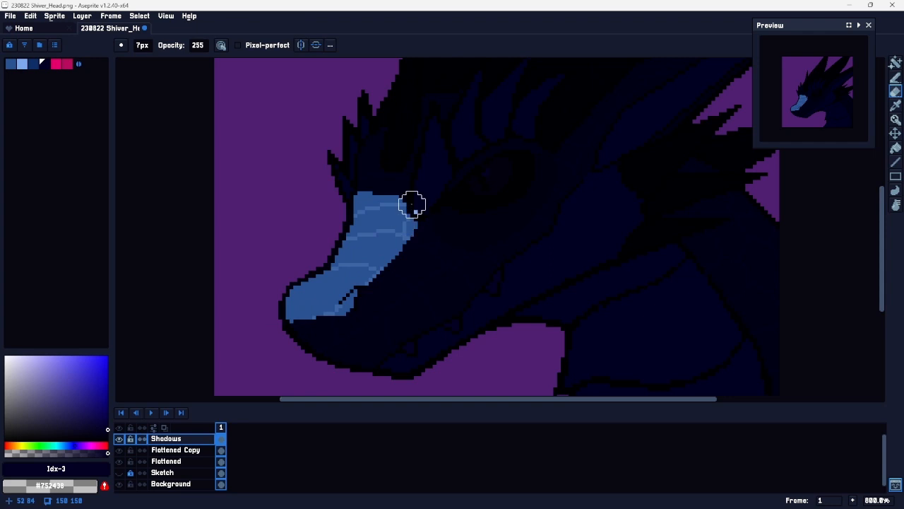
{"action": "mouse_move", "coordinate": [325, 153]}
{"action": "left_mouse_down"}
{"action": "mouse_move", "coordinate": [340, 201]}
{"action": "mouse_move", "coordinate": [348, 150]}
{"action": "mouse_move", "coordinate": [374, 106]}
{"action": "mouse_move", "coordinate": [404, 189]}
{"action": "mouse_move", "coordinate": [426, 159]}
{"action": "mouse_move", "coordinate": [408, 211]}
{"action": "mouse_move", "coordinate": [431, 104]}
{"action": "left_mouse_up"}
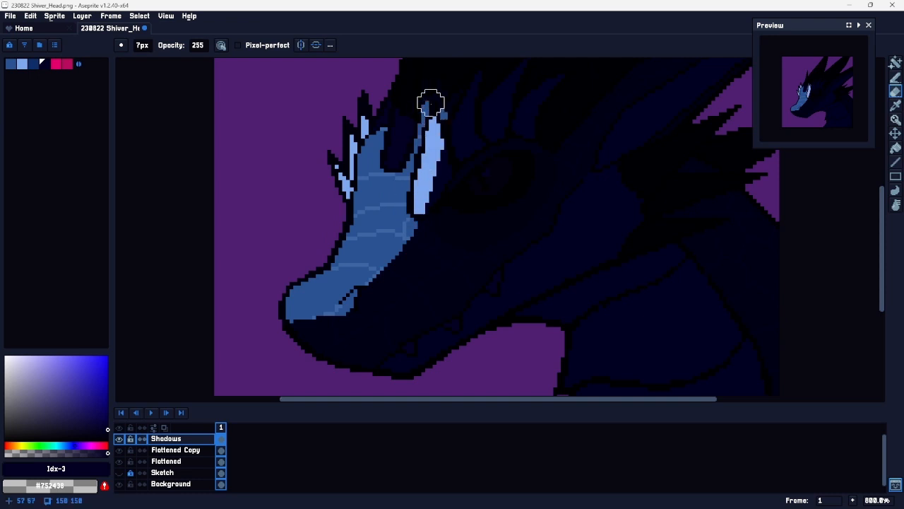
Step: Erase the shadow along the upper sides of the two large horns and from the rear brow spike tips
{"action": "left_click_drag", "start_coordinate": [449, 73], "coordinate": [392, 261]}
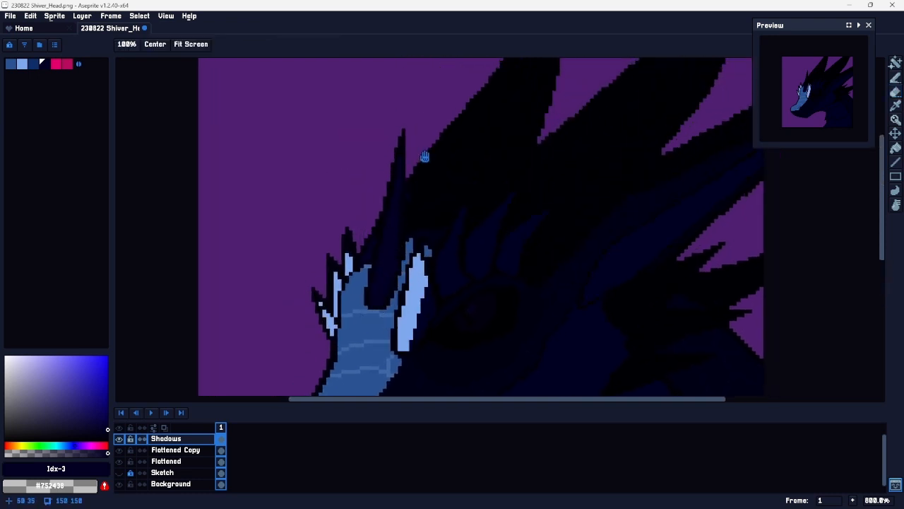
{"action": "left_click_drag", "start_coordinate": [431, 150], "coordinate": [353, 247]}
{"action": "mouse_move", "coordinate": [480, 107]}
{"action": "left_mouse_down"}
{"action": "mouse_move", "coordinate": [360, 291]}
{"action": "mouse_move", "coordinate": [391, 224]}
{"action": "left_mouse_up"}
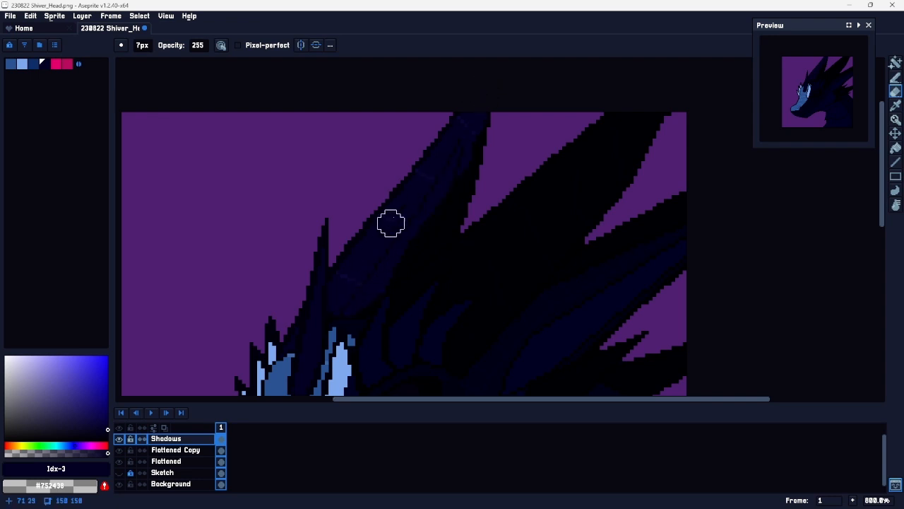
{"action": "left_click_drag", "start_coordinate": [437, 282], "coordinate": [409, 312]}
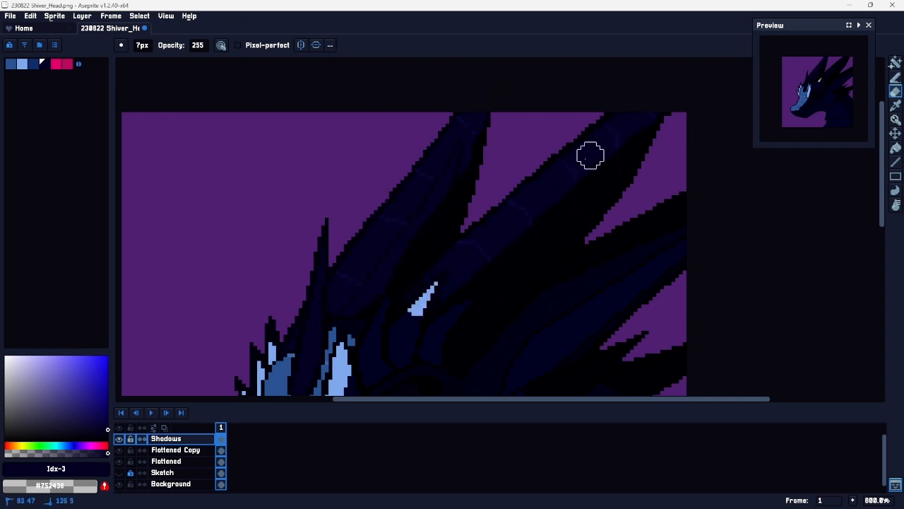
{"action": "left_click_drag", "start_coordinate": [472, 302], "coordinate": [436, 325]}
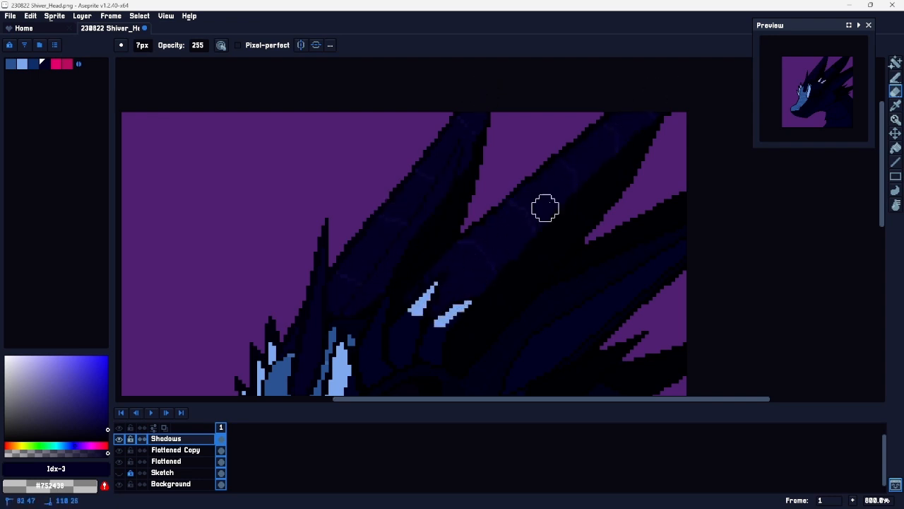
Step: Reduce the eraser to 3 px and erase the shadow from the three light blue spikes above the eye
{"action": "left_click", "coordinate": [409, 322], "text": "alt"}
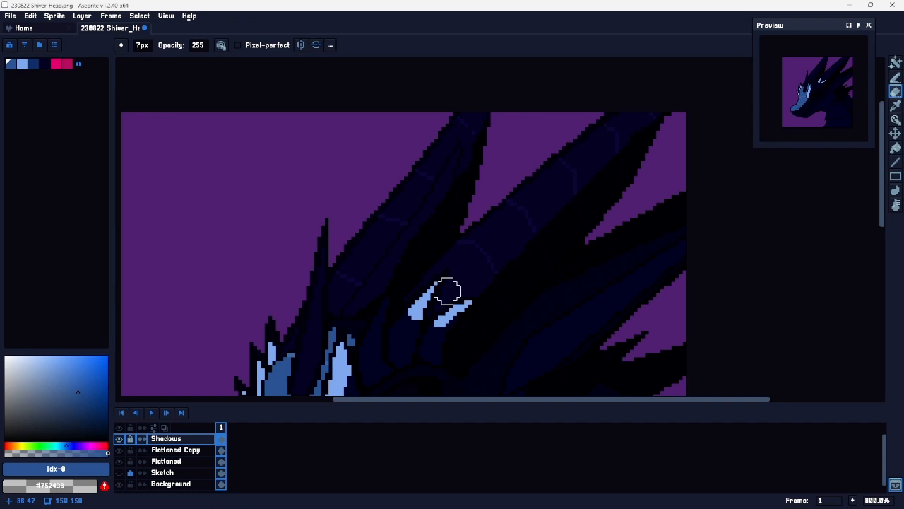
{"action": "key", "text": "minus"}
{"action": "key", "text": "minus"}
{"action": "key", "text": "minus"}
{"action": "mouse_move", "coordinate": [439, 322]}
{"action": "left_mouse_down"}
{"action": "mouse_move", "coordinate": [421, 355]}
{"action": "mouse_move", "coordinate": [429, 358]}
{"action": "mouse_move", "coordinate": [422, 319]}
{"action": "mouse_move", "coordinate": [406, 351]}
{"action": "left_mouse_up"}
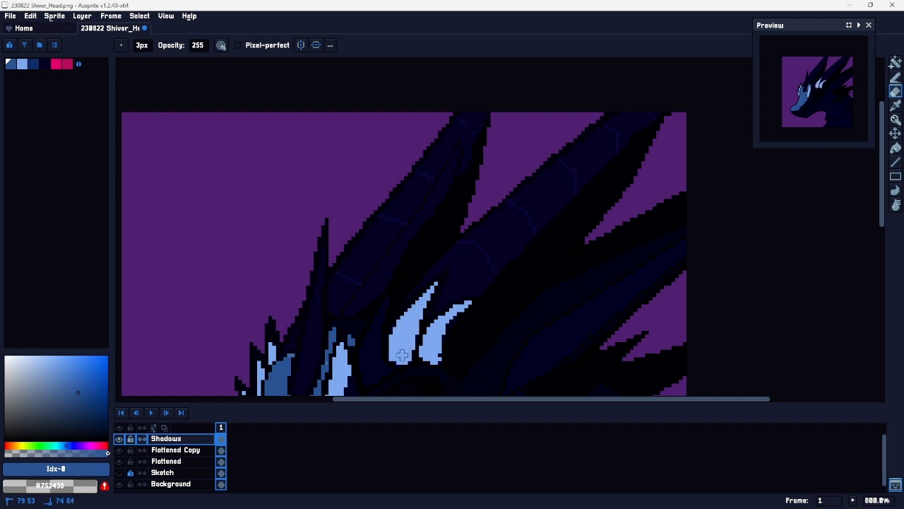
{"action": "mouse_move", "coordinate": [387, 305]}
{"action": "left_mouse_down"}
{"action": "mouse_move", "coordinate": [369, 333]}
{"action": "mouse_move", "coordinate": [374, 354]}
{"action": "left_mouse_up"}
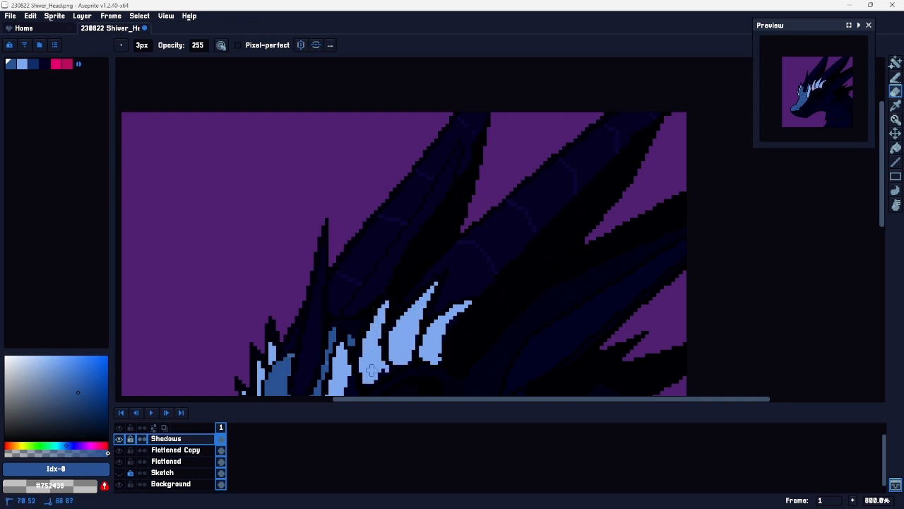
Step: Erase the shadow from the large front brow spike and trim the other spikes' lit areas with the dark navy 1 px pencil
{"action": "left_click_drag", "start_coordinate": [349, 385], "coordinate": [350, 364]}
{"action": "left_click", "coordinate": [45, 66]}
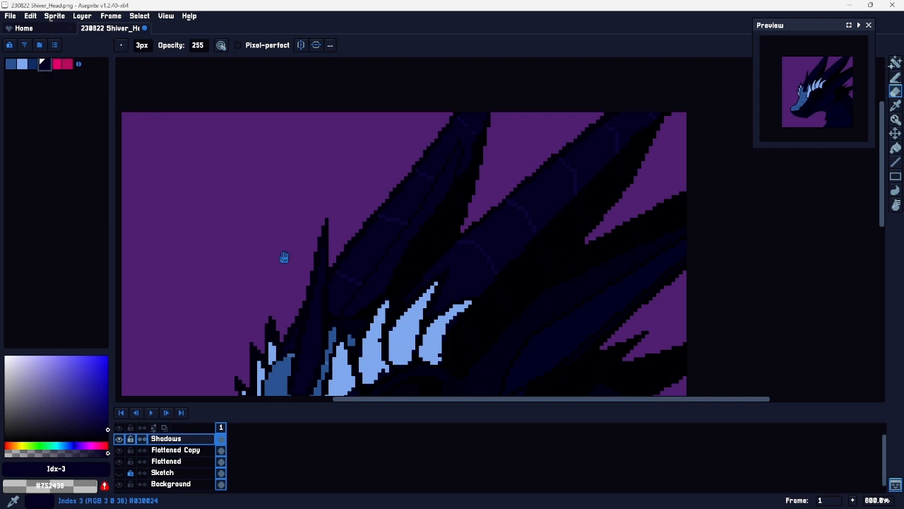
{"action": "left_click_drag", "start_coordinate": [369, 320], "coordinate": [353, 242]}
{"action": "left_click_drag", "start_coordinate": [318, 347], "coordinate": [323, 333]}
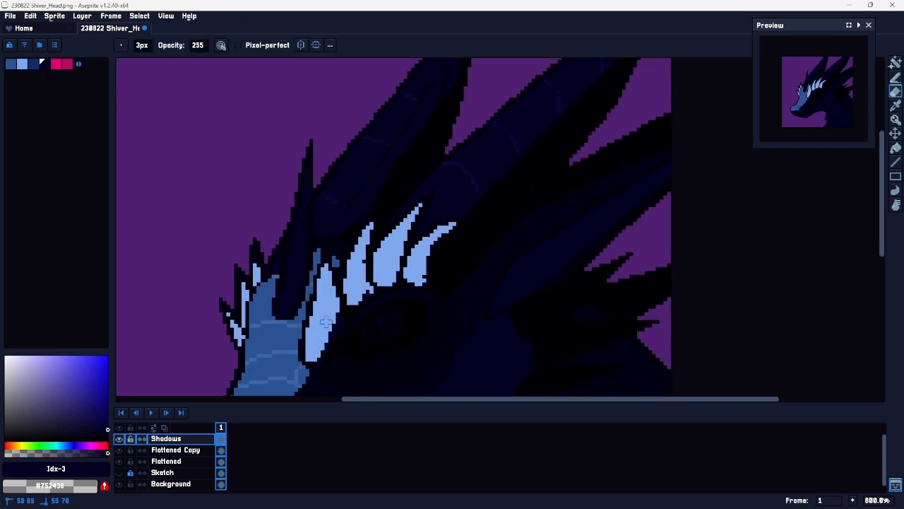
{"action": "key", "text": "b"}
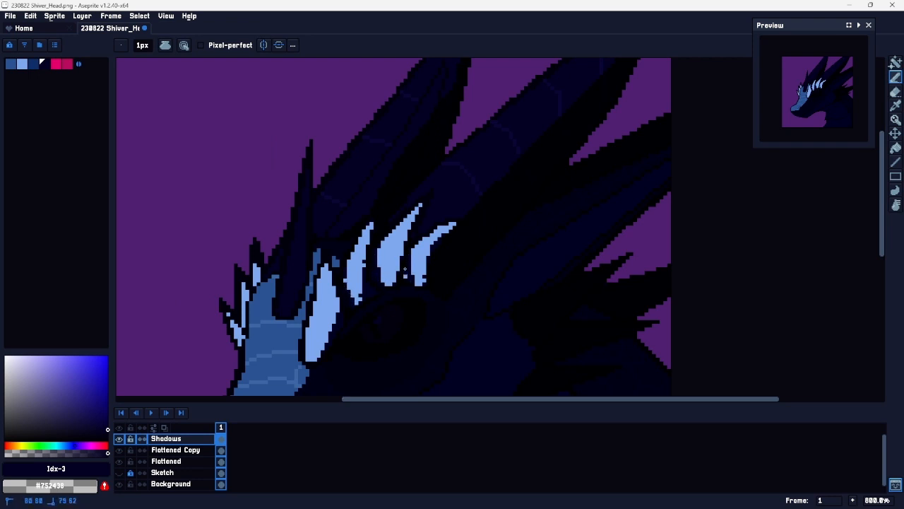
{"action": "mouse_move", "coordinate": [406, 276]}
{"action": "left_mouse_down"}
{"action": "mouse_move", "coordinate": [420, 288]}
{"action": "mouse_move", "coordinate": [401, 210]}
{"action": "left_mouse_up"}
Step: Erase the shadow with a 6 px eraser in a curved band below the eye and around the snout tip to the lower jaw
{"action": "key", "text": "e"}
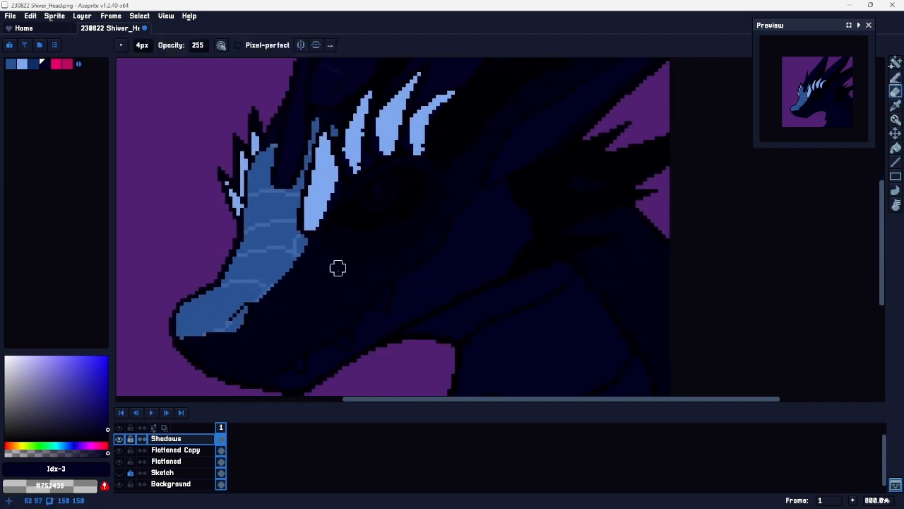
{"action": "mouse_move", "coordinate": [355, 258]}
{"action": "left_mouse_down"}
{"action": "mouse_move", "coordinate": [338, 274]}
{"action": "mouse_move", "coordinate": [401, 228]}
{"action": "left_mouse_up"}
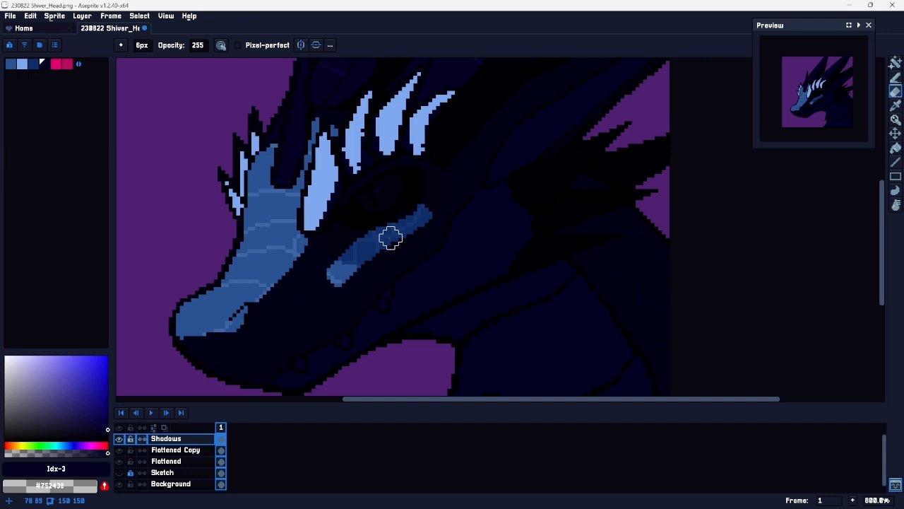
{"action": "key", "text": "ctrl+z"}
{"action": "left_click_drag", "start_coordinate": [349, 266], "coordinate": [442, 203]}
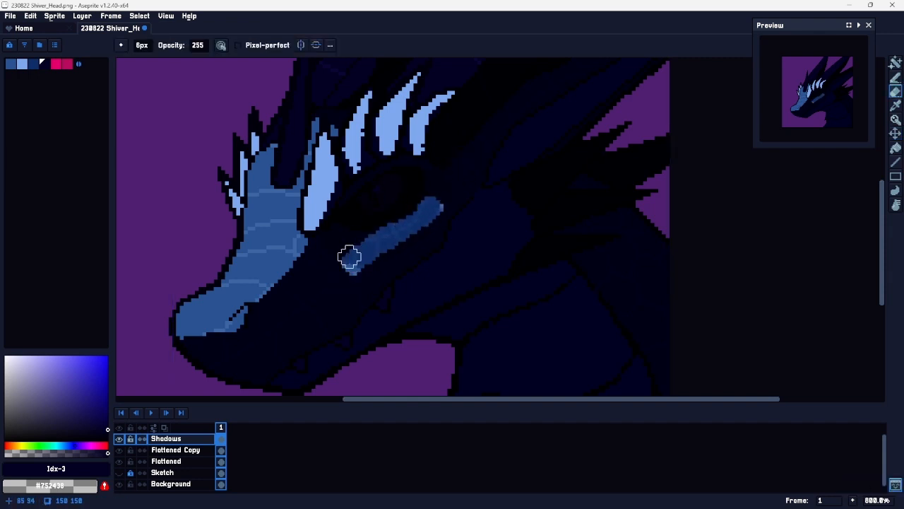
{"action": "mouse_move", "coordinate": [197, 333]}
{"action": "left_mouse_down"}
{"action": "mouse_move", "coordinate": [199, 355]}
{"action": "mouse_move", "coordinate": [191, 346]}
{"action": "mouse_move", "coordinate": [266, 378]}
{"action": "left_mouse_up"}
{"action": "key", "text": "space"}
{"action": "mouse_move", "coordinate": [410, 320]}
{"action": "left_mouse_down"}
{"action": "mouse_move", "coordinate": [399, 264]}
{"action": "mouse_move", "coordinate": [464, 290]}
{"action": "left_mouse_up"}
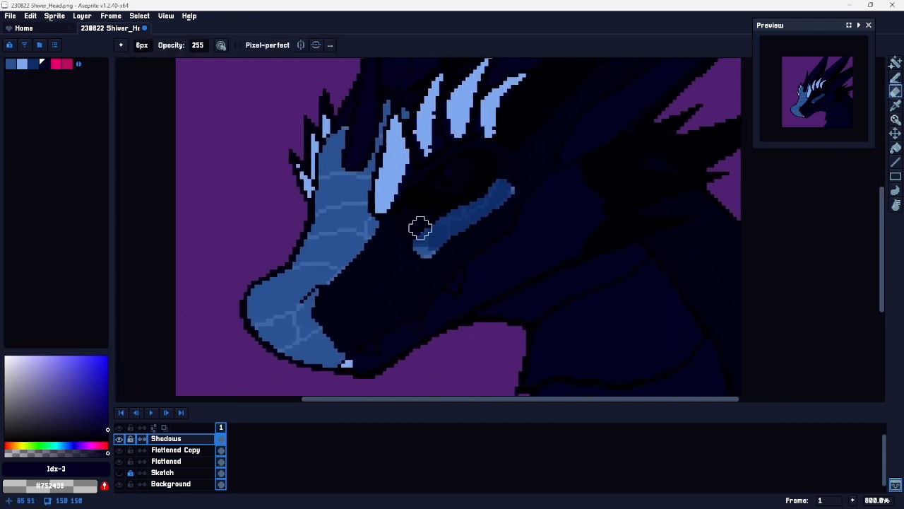
{"action": "mouse_move", "coordinate": [436, 243]}
{"action": "left_mouse_down"}
{"action": "mouse_move", "coordinate": [503, 187]}
{"action": "mouse_move", "coordinate": [450, 243]}
{"action": "mouse_move", "coordinate": [503, 187]}
{"action": "mouse_move", "coordinate": [500, 198]}
{"action": "mouse_move", "coordinate": [436, 225]}
{"action": "mouse_move", "coordinate": [484, 194]}
{"action": "left_mouse_up"}
Step: Erase the shadow in a band along the ear's blue upper edge and pencil dark navy over the spill into the inner ear
{"action": "key", "text": "space"}
{"action": "mouse_move", "coordinate": [553, 162]}
{"action": "left_mouse_down"}
{"action": "mouse_move", "coordinate": [498, 230]}
{"action": "mouse_move", "coordinate": [426, 266]}
{"action": "mouse_move", "coordinate": [551, 170]}
{"action": "left_mouse_up"}
{"action": "key", "text": "b"}
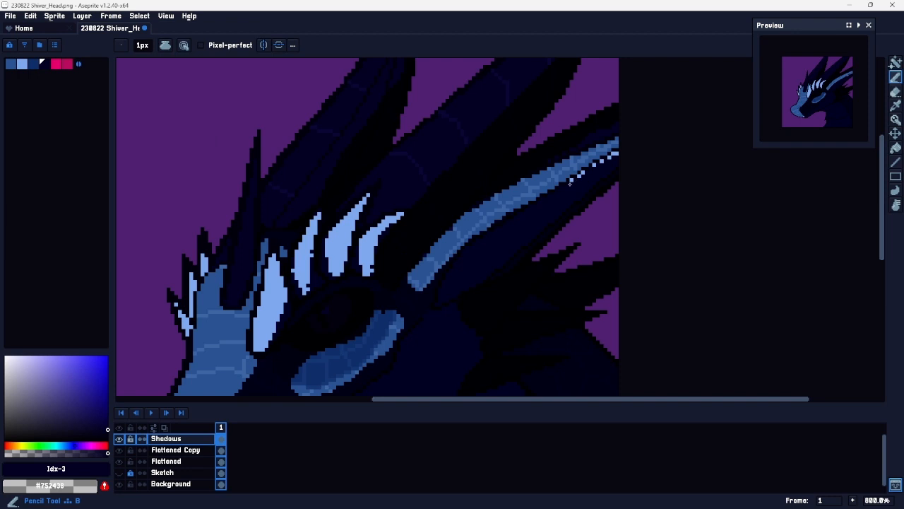
{"action": "key", "text": "e"}
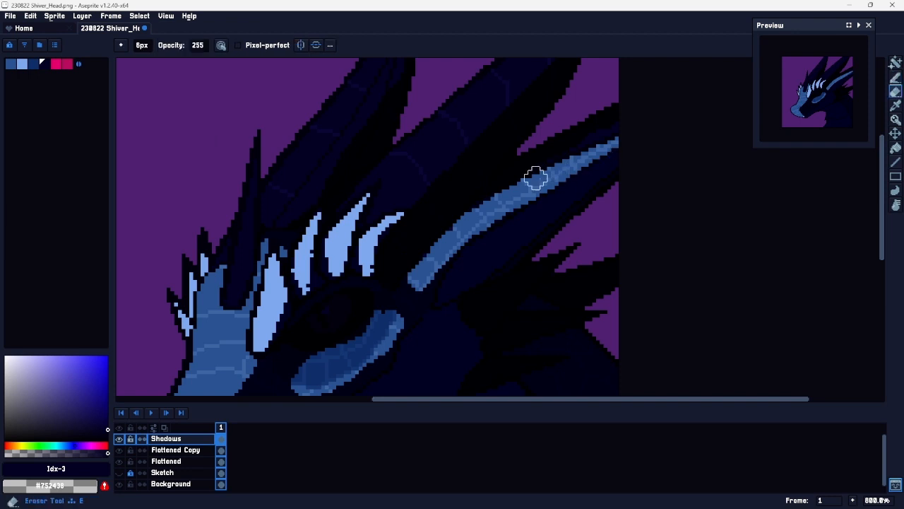
Step: Reduce the eraser to 3 px and erase the shadow from the dark spikes behind the cheek
{"action": "key", "text": "space"}
{"action": "mouse_move", "coordinate": [498, 200]}
{"action": "left_mouse_down"}
{"action": "mouse_move", "coordinate": [483, 255]}
{"action": "mouse_move", "coordinate": [488, 249]}
{"action": "left_mouse_up"}
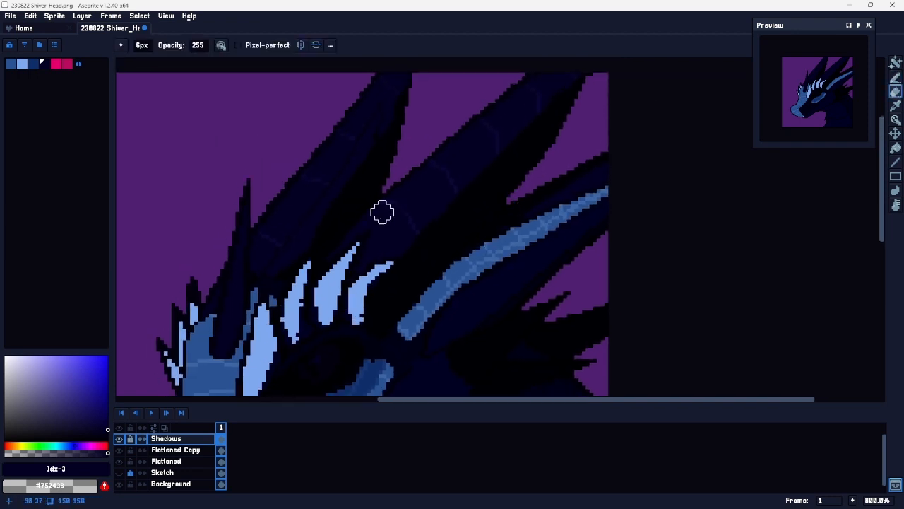
{"action": "key", "text": "space"}
{"action": "left_click_drag", "start_coordinate": [501, 279], "coordinate": [565, 117]}
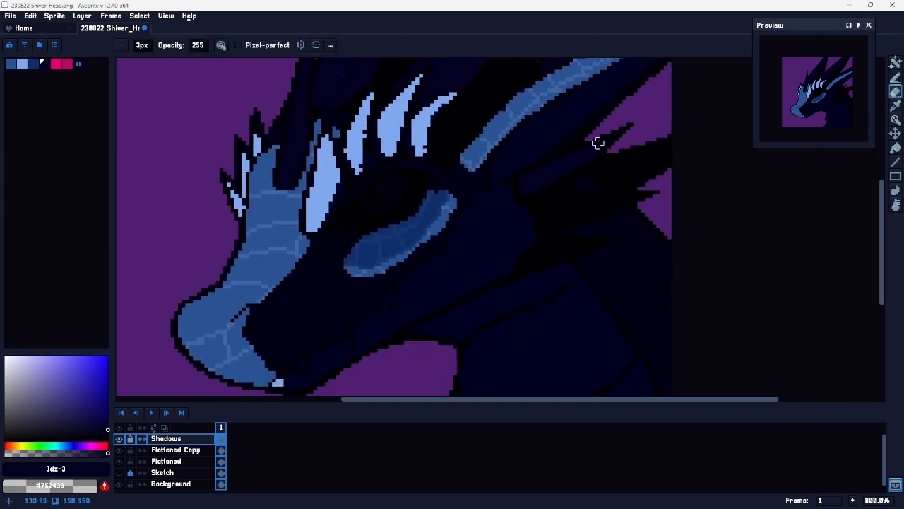
{"action": "left_click_drag", "start_coordinate": [552, 207], "coordinate": [617, 196]}
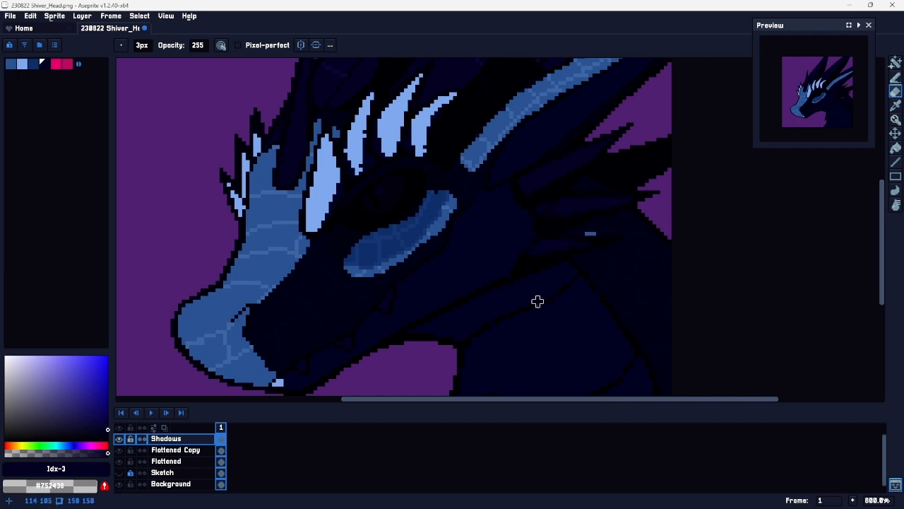
Step: Erase the shadow in wedge shapes along the front edges of the throat plates
{"action": "key", "text": "space"}
{"action": "left_click_drag", "start_coordinate": [478, 327], "coordinate": [470, 214]}
{"action": "mouse_move", "coordinate": [453, 256]}
{"action": "left_mouse_down"}
{"action": "mouse_move", "coordinate": [452, 286]}
{"action": "mouse_move", "coordinate": [458, 239]}
{"action": "mouse_move", "coordinate": [471, 282]}
{"action": "mouse_move", "coordinate": [466, 251]}
{"action": "left_mouse_up"}
{"action": "mouse_move", "coordinate": [475, 313]}
{"action": "left_mouse_down"}
{"action": "mouse_move", "coordinate": [441, 350]}
{"action": "mouse_move", "coordinate": [459, 326]}
{"action": "mouse_move", "coordinate": [467, 339]}
{"action": "mouse_move", "coordinate": [468, 326]}
{"action": "mouse_move", "coordinate": [460, 329]}
{"action": "left_mouse_up"}
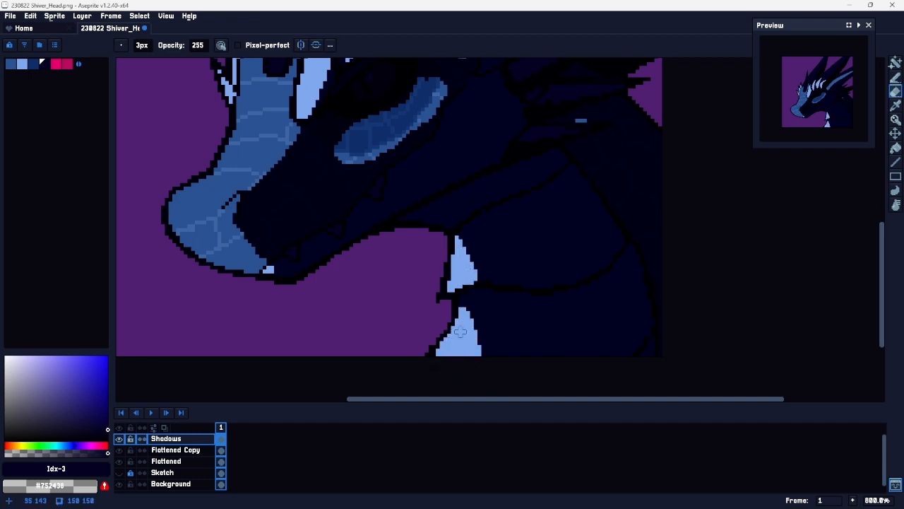
Step: Extend the erased area below the eye down to the mouth line and across the upper part of the light blue cheek
{"action": "key", "text": "space"}
{"action": "left_click_drag", "start_coordinate": [488, 211], "coordinate": [462, 347]}
{"action": "mouse_move", "coordinate": [399, 264]}
{"action": "left_mouse_down"}
{"action": "mouse_move", "coordinate": [384, 273]}
{"action": "mouse_move", "coordinate": [416, 247]}
{"action": "left_mouse_up"}
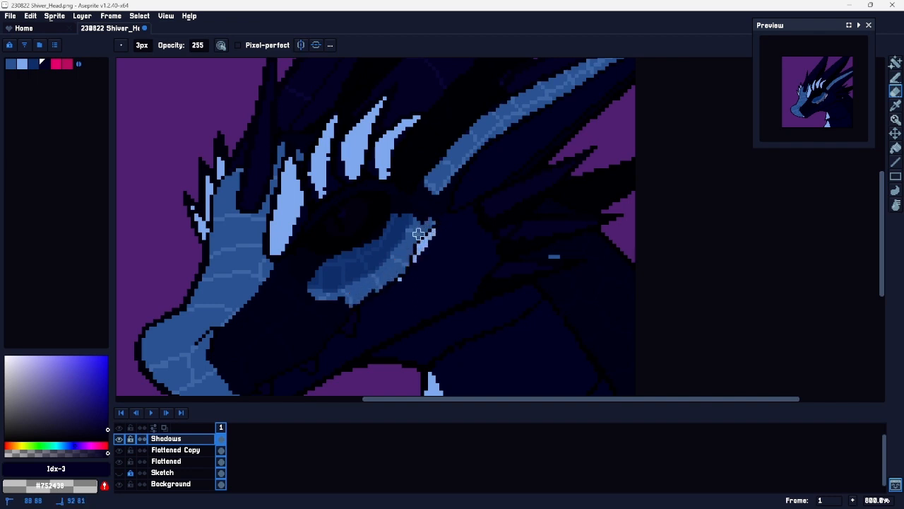
{"action": "left_click_drag", "start_coordinate": [418, 230], "coordinate": [422, 251]}
{"action": "mouse_move", "coordinate": [416, 250]}
{"action": "left_mouse_down"}
{"action": "mouse_move", "coordinate": [459, 222]}
{"action": "mouse_move", "coordinate": [419, 257]}
{"action": "mouse_move", "coordinate": [449, 237]}
{"action": "mouse_move", "coordinate": [404, 257]}
{"action": "left_mouse_up"}
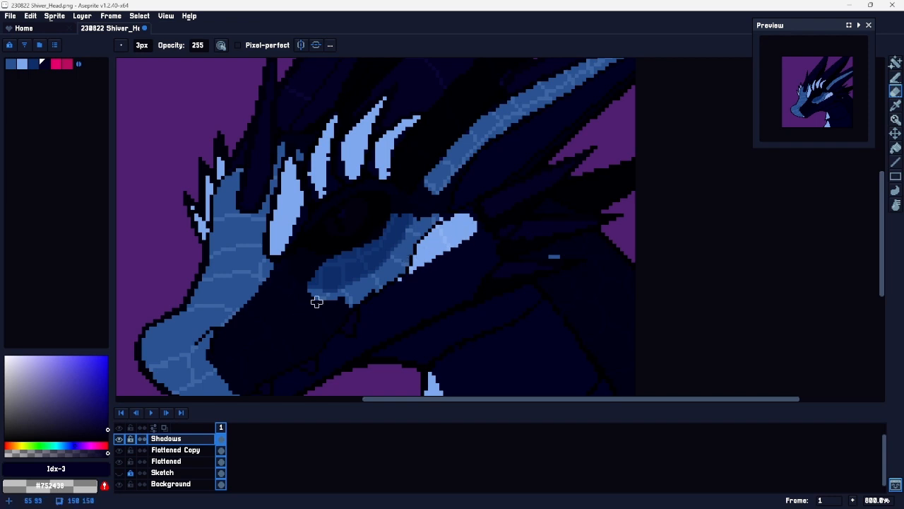
Step: Erase the shadow along the upper lip from below the eye forward to the lit snout tip
{"action": "mouse_move", "coordinate": [316, 302]}
{"action": "left_mouse_down"}
{"action": "mouse_move", "coordinate": [290, 332]}
{"action": "mouse_move", "coordinate": [343, 310]}
{"action": "mouse_move", "coordinate": [253, 369]}
{"action": "mouse_move", "coordinate": [349, 293]}
{"action": "mouse_move", "coordinate": [346, 315]}
{"action": "mouse_move", "coordinate": [383, 284]}
{"action": "mouse_move", "coordinate": [361, 279]}
{"action": "left_mouse_up"}
{"action": "key", "text": "space"}
{"action": "key", "text": "space"}
{"action": "mouse_move", "coordinate": [413, 232]}
{"action": "left_mouse_down"}
{"action": "mouse_move", "coordinate": [403, 249]}
{"action": "mouse_move", "coordinate": [464, 238]}
{"action": "mouse_move", "coordinate": [478, 280]}
{"action": "left_mouse_up"}
Step: Paint over the stray lit spot on the neck behind the cheek spikes with the dark navy 1 px pencil
{"action": "left_click_drag", "start_coordinate": [598, 295], "coordinate": [411, 183]}
{"action": "left_click_drag", "start_coordinate": [579, 214], "coordinate": [534, 268]}
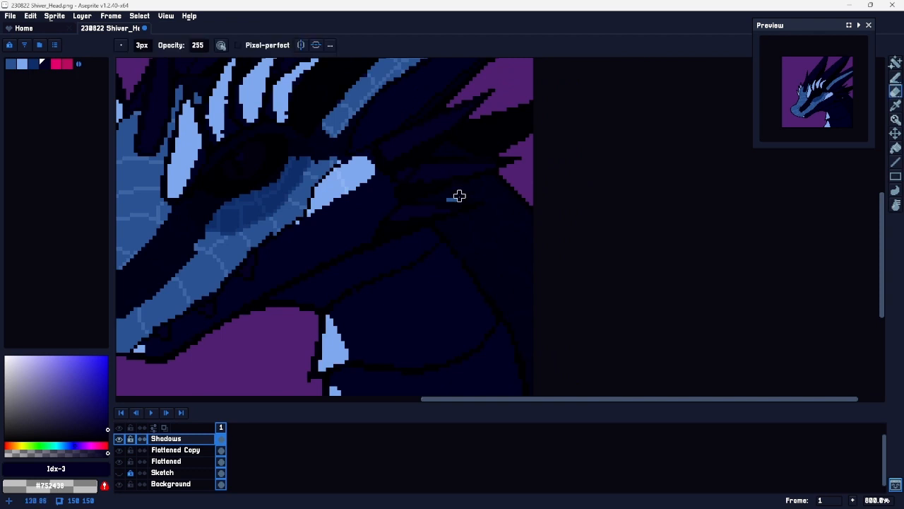
{"action": "key", "text": "b"}
{"action": "key", "text": "space"}
{"action": "left_click_drag", "start_coordinate": [513, 183], "coordinate": [510, 267]}
Step: Erase the shadow from the upper part of the red iris and its white highlight
{"action": "key", "text": "e"}
{"action": "key", "text": "space"}
{"action": "left_click_drag", "start_coordinate": [539, 191], "coordinate": [626, 92]}
{"action": "mouse_move", "coordinate": [380, 273]}
{"action": "left_mouse_down"}
{"action": "mouse_move", "coordinate": [405, 280]}
{"action": "mouse_move", "coordinate": [456, 332]}
{"action": "left_mouse_up"}
{"action": "left_click_drag", "start_coordinate": [442, 190], "coordinate": [486, 160]}
{"action": "key", "text": "ctrl+z"}
{"action": "key", "text": "z"}
{"action": "mouse_move", "coordinate": [485, 274]}
{"action": "left_mouse_down"}
{"action": "mouse_move", "coordinate": [472, 266]}
{"action": "mouse_move", "coordinate": [481, 257]}
{"action": "left_mouse_up"}
{"action": "key", "text": "b"}
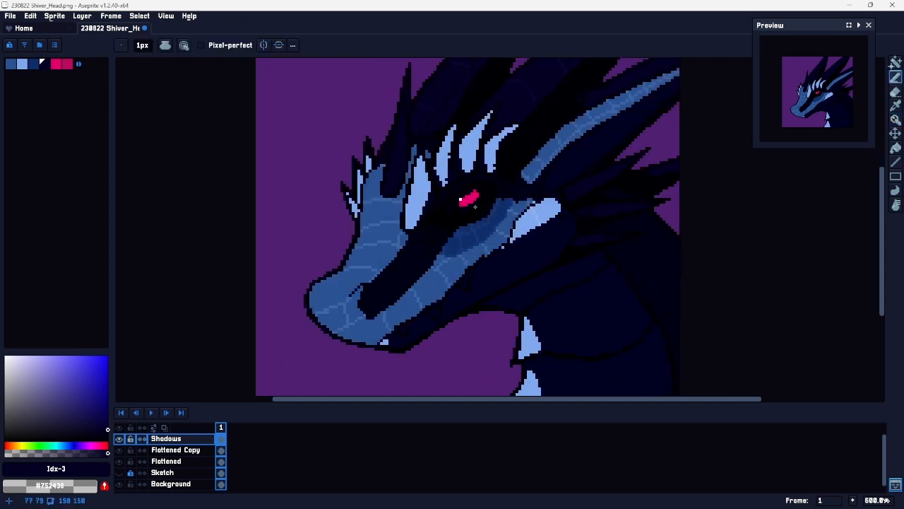
Step: Set the Shadows layer's opacity to 118
{"action": "left_click", "coordinate": [188, 439]}
{"action": "left_click", "coordinate": [197, 439]}
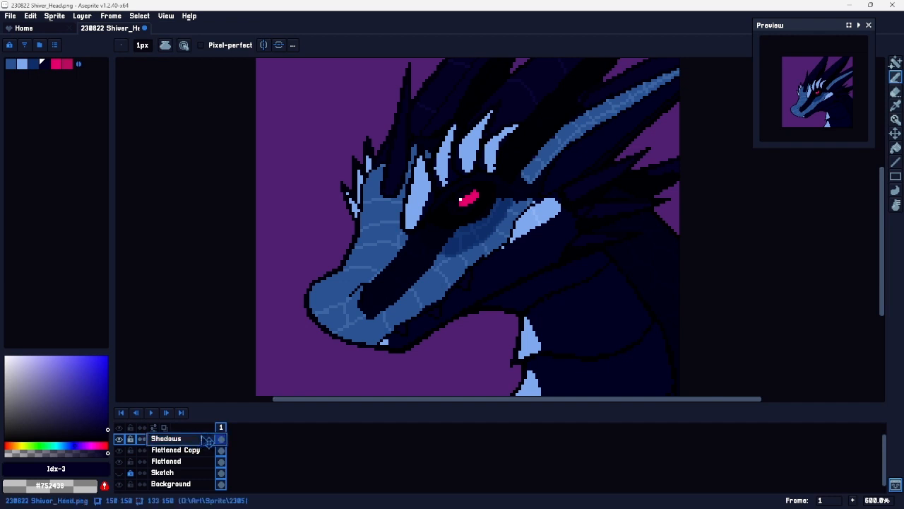
{"action": "double_click", "coordinate": [209, 439]}
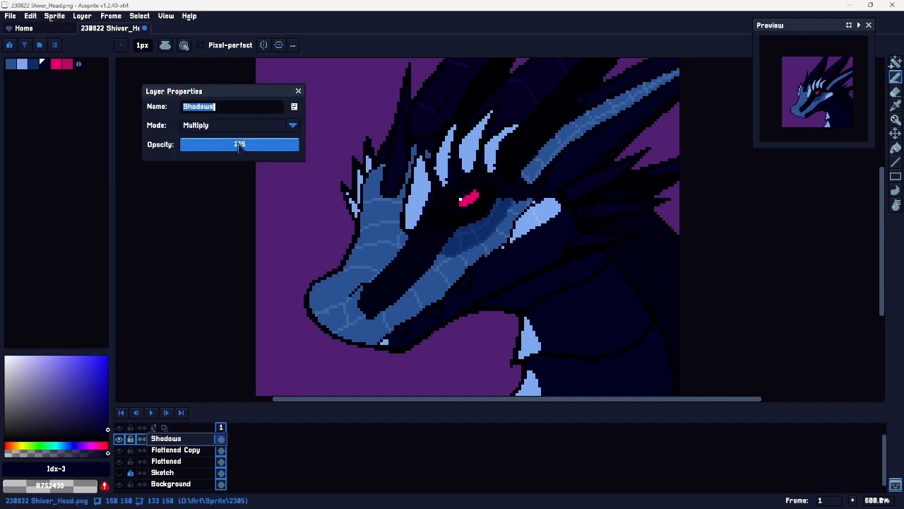
{"action": "left_click_drag", "start_coordinate": [239, 144], "coordinate": [230, 146]}
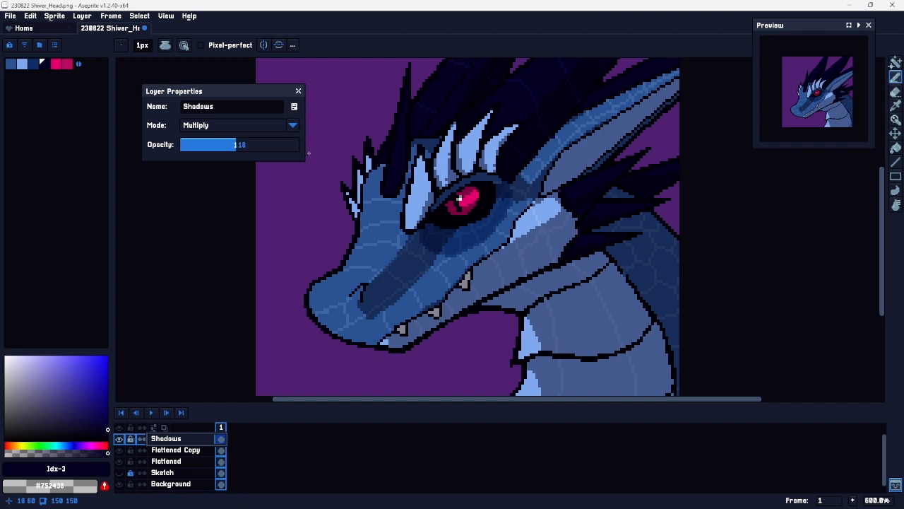
{"action": "left_click", "coordinate": [297, 91]}
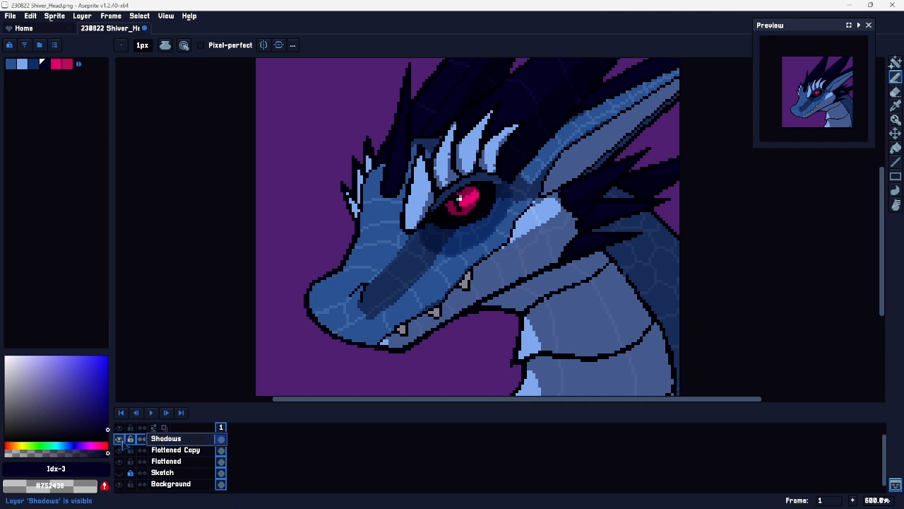
Step: Hide the Shadows layer while closing the gap in the neck's back outline on Flattened Copy with #01000b
{"action": "scroll", "coordinate": [719, 265], "scroll_direction": "up", "scroll_amount": 4}
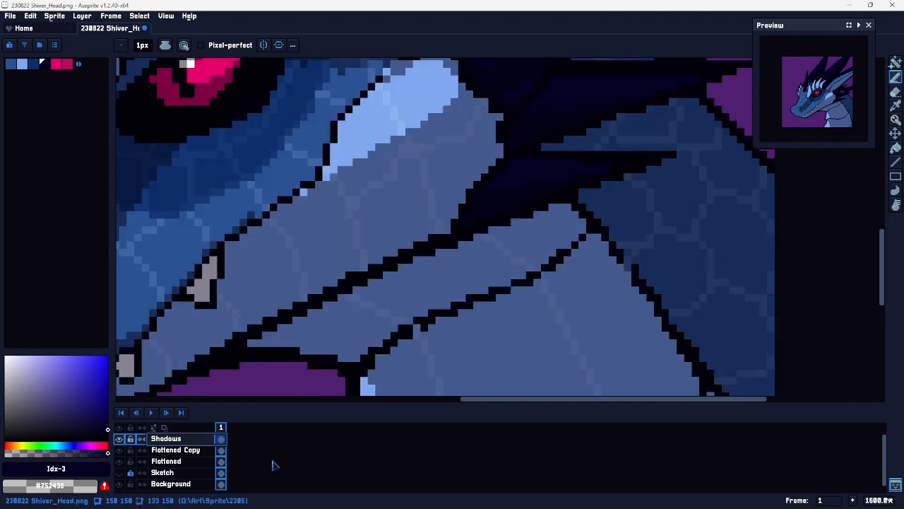
{"action": "left_click", "coordinate": [119, 439]}
{"action": "scroll", "coordinate": [664, 279], "scroll_direction": "up", "scroll_amount": 3}
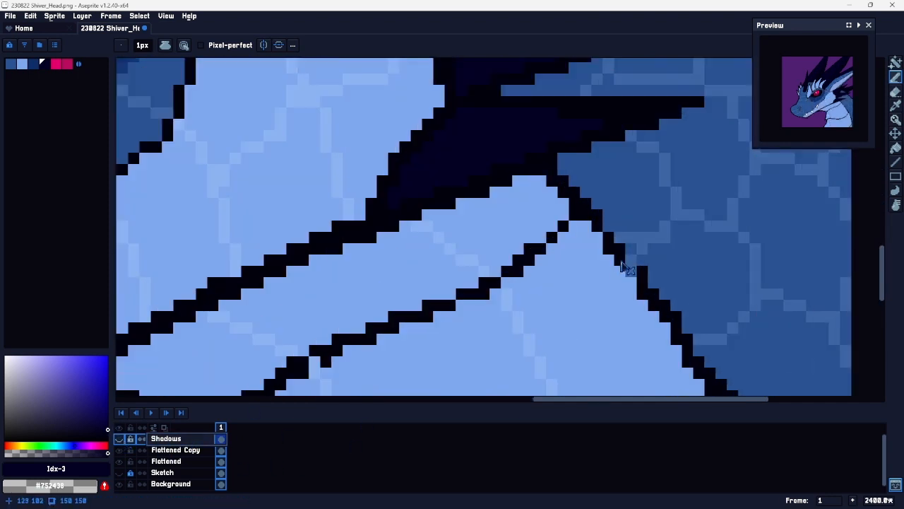
{"action": "left_click", "coordinate": [624, 255], "text": "alt"}
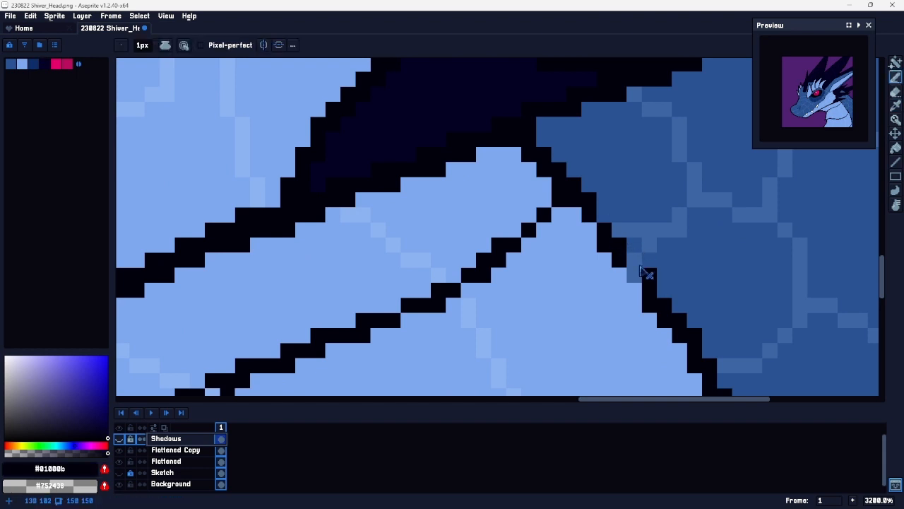
{"action": "key", "text": "Down"}
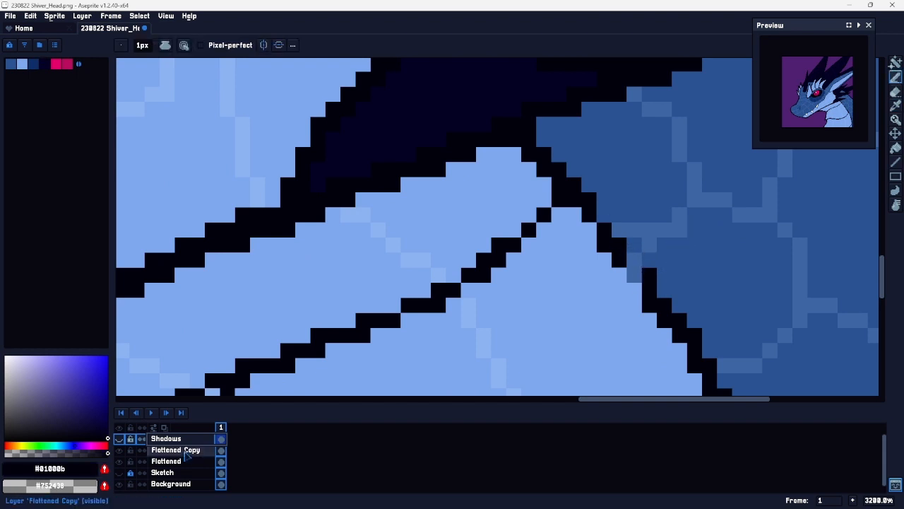
{"action": "left_click", "coordinate": [635, 277]}
{"action": "left_click", "coordinate": [668, 267], "text": "alt"}
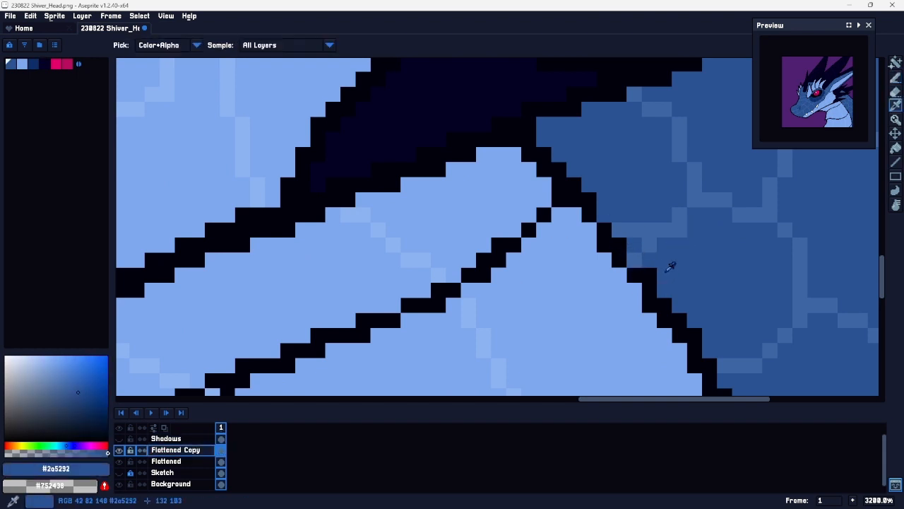
{"action": "scroll", "coordinate": [704, 299], "scroll_direction": "down", "scroll_amount": 6}
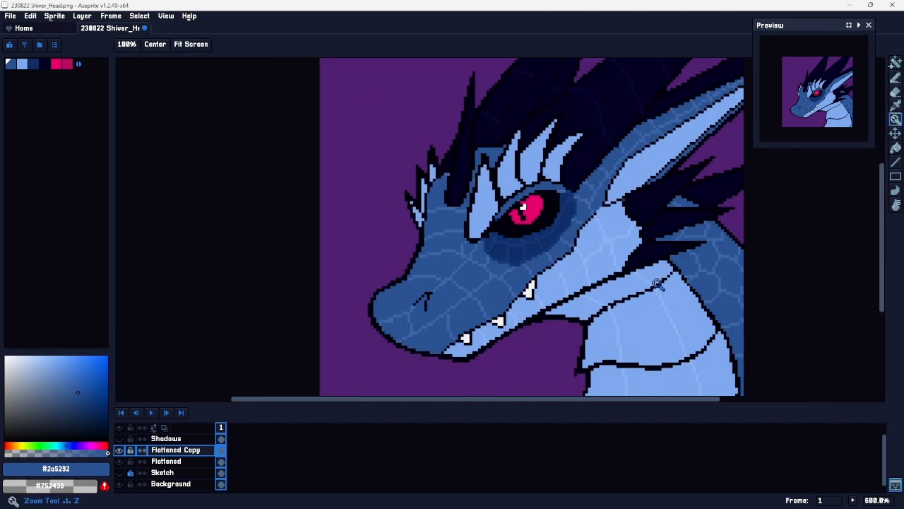
{"action": "left_click", "coordinate": [120, 439]}
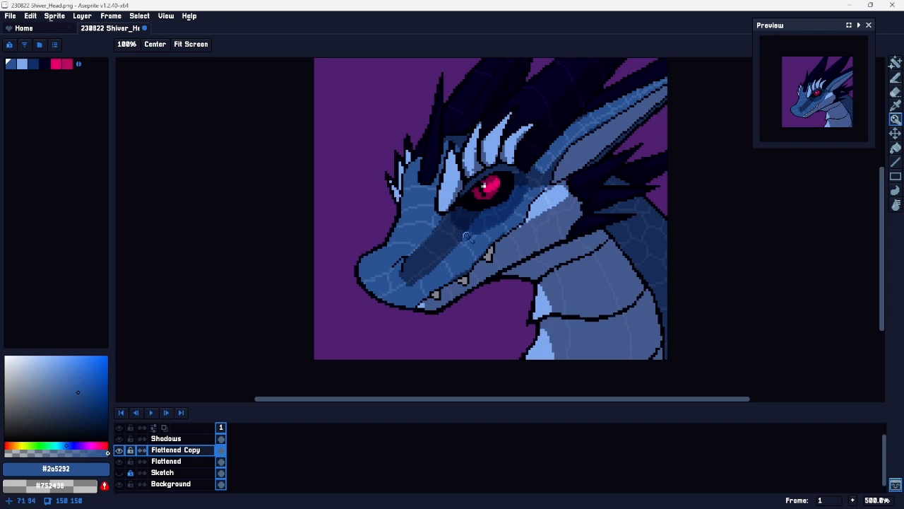
Step: Paint over the stray lit pixel beside the mouth line on the Shadows layer with the dark navy palette colour
{"action": "scroll", "coordinate": [514, 220], "scroll_direction": "up", "scroll_amount": 7}
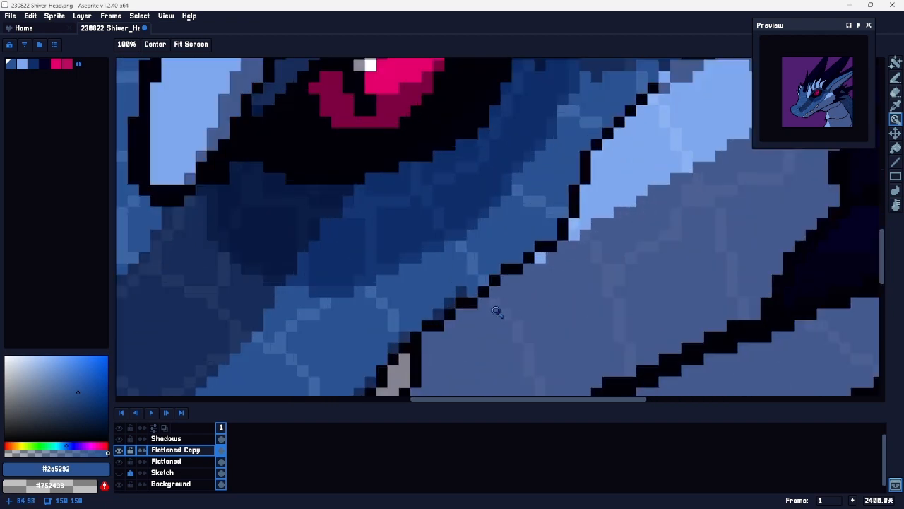
{"action": "left_click", "coordinate": [166, 438]}
{"action": "key", "text": "b"}
{"action": "left_click", "coordinate": [43, 65]}
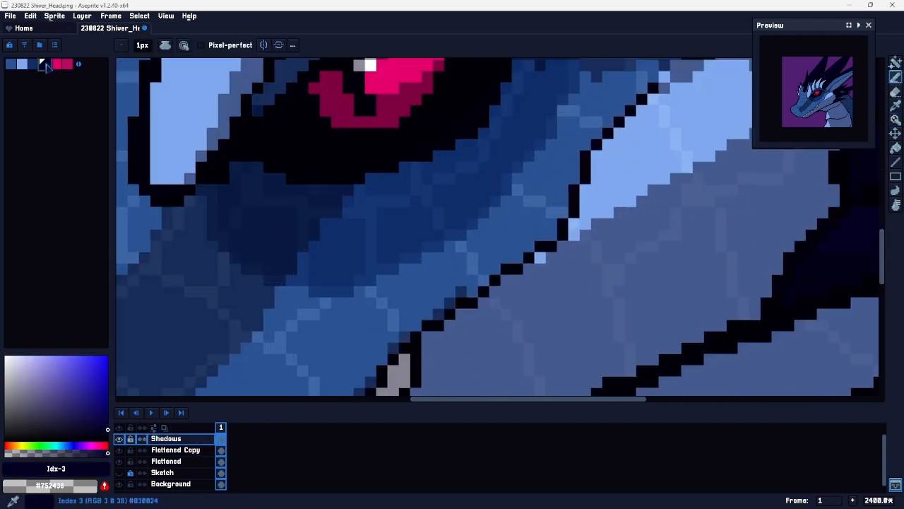
{"action": "key", "text": "z"}
{"action": "scroll", "coordinate": [566, 303], "scroll_direction": "down", "scroll_amount": 7}
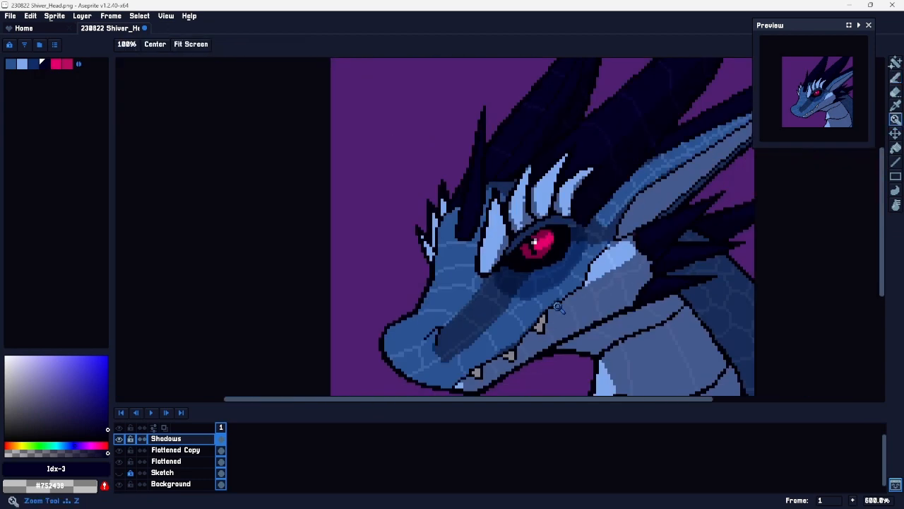
Step: Smooth the shadow's lower edge beneath the eye with the dark navy 1 px pencil, extending it toward the muzzle
{"action": "scroll", "coordinate": [572, 302], "scroll_direction": "up", "scroll_amount": 3}
{"action": "scroll", "coordinate": [487, 267], "scroll_direction": "up", "scroll_amount": 6}
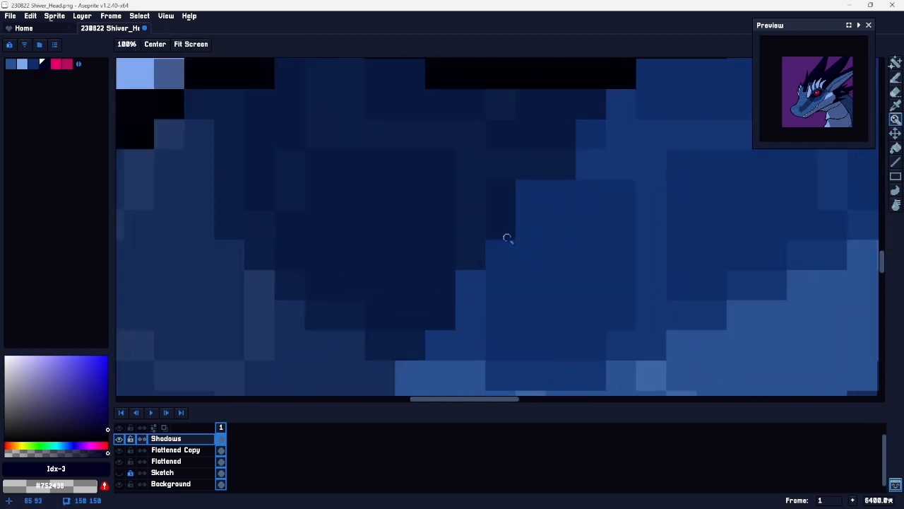
{"action": "scroll", "coordinate": [504, 238], "scroll_direction": "down", "scroll_amount": 4}
{"action": "scroll", "coordinate": [456, 256], "scroll_direction": "up", "scroll_amount": 1}
{"action": "key", "text": "b"}
{"action": "mouse_move", "coordinate": [429, 280]}
{"action": "left_mouse_down"}
{"action": "mouse_move", "coordinate": [565, 191]}
{"action": "mouse_move", "coordinate": [479, 238]}
{"action": "left_mouse_up"}
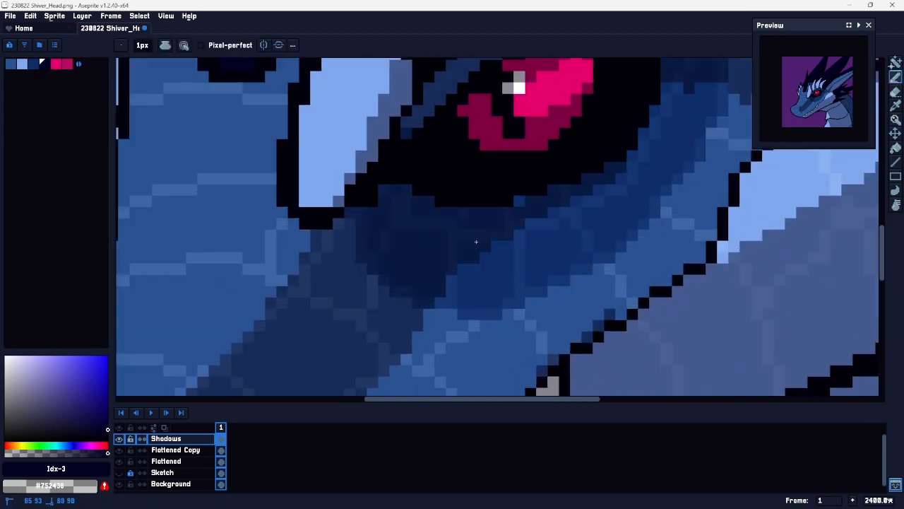
{"action": "mouse_move", "coordinate": [448, 270]}
{"action": "left_mouse_down"}
{"action": "mouse_move", "coordinate": [609, 189]}
{"action": "mouse_move", "coordinate": [519, 234]}
{"action": "mouse_move", "coordinate": [411, 323]}
{"action": "left_mouse_up"}
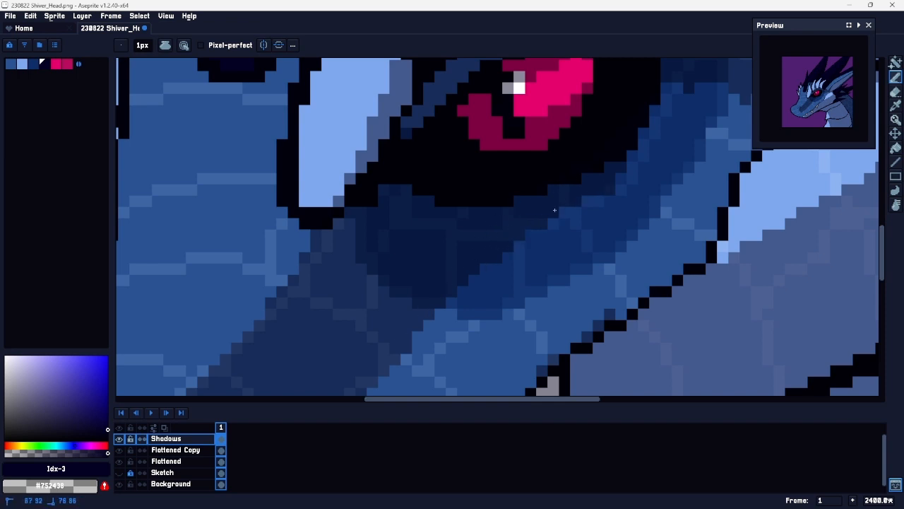
{"action": "key", "text": "z"}
{"action": "scroll", "coordinate": [558, 233], "scroll_direction": "down", "scroll_amount": 5}
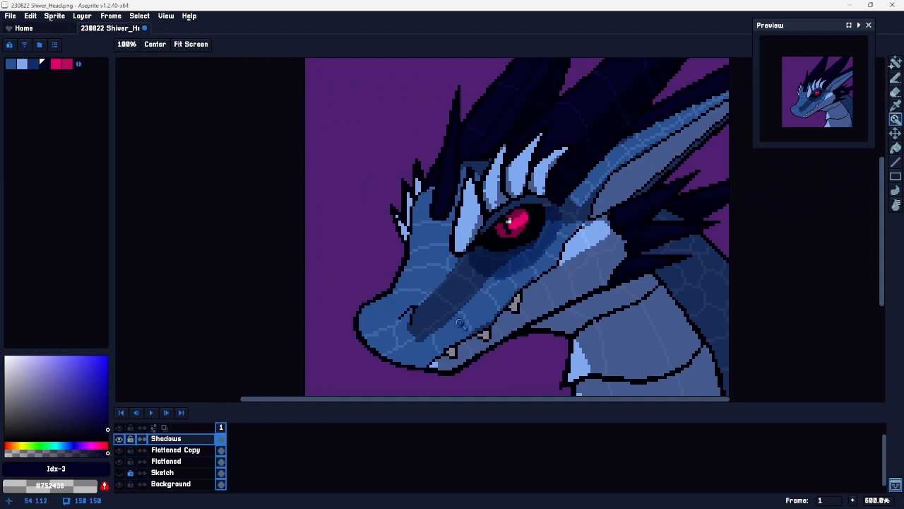
Step: Draw a 1 px line on the Shadows layer from the muzzle shadow's front tip down to the mouth
{"action": "scroll", "coordinate": [460, 322], "scroll_direction": "up", "scroll_amount": 5}
{"action": "scroll", "coordinate": [373, 342], "scroll_direction": "up", "scroll_amount": 5}
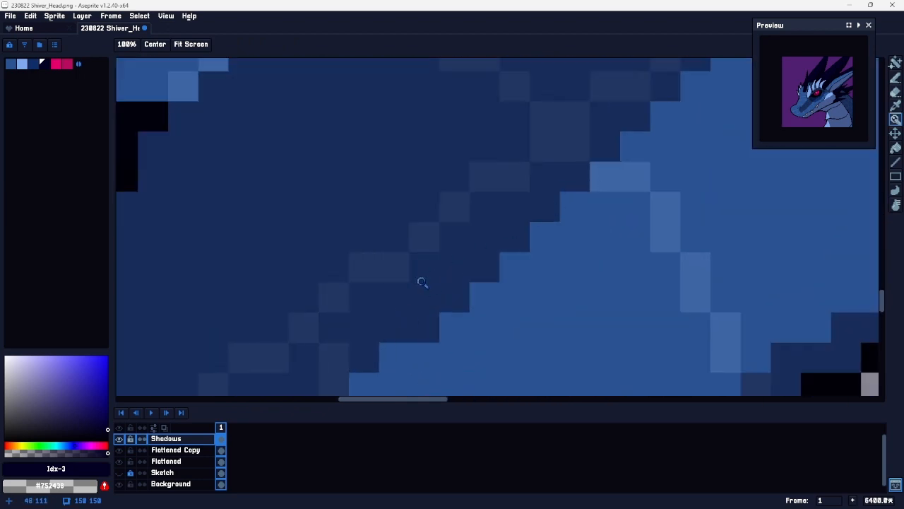
{"action": "scroll", "coordinate": [413, 289], "scroll_direction": "down", "scroll_amount": 6}
{"action": "scroll", "coordinate": [442, 351], "scroll_direction": "up", "scroll_amount": 3}
{"action": "key", "text": "b"}
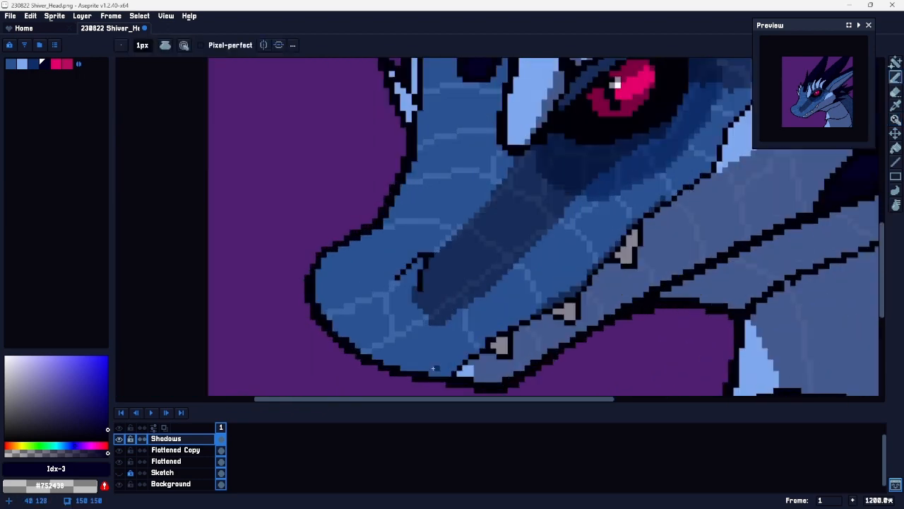
{"action": "left_click_drag", "start_coordinate": [434, 318], "coordinate": [472, 376]}
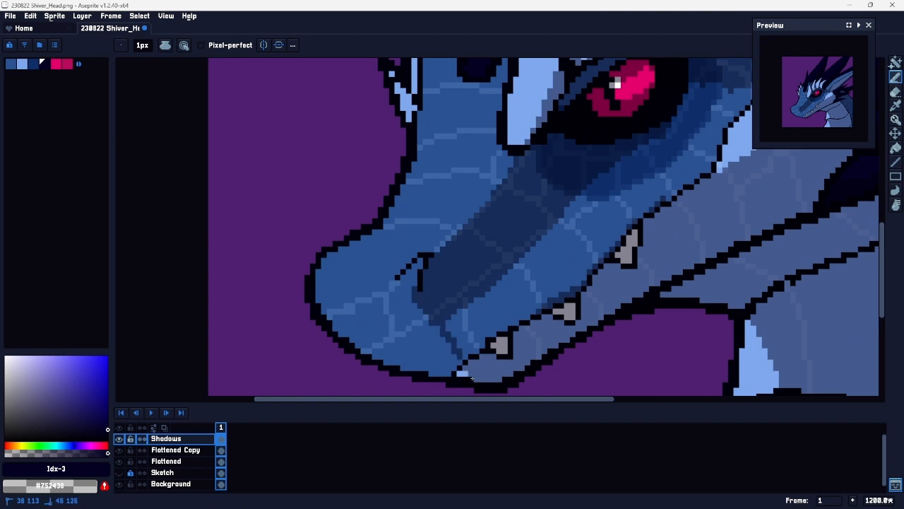
Step: Shade the gap behind the eye and fill the side of the muzzle down to the mouth line, enlarging the pencil up to 6 px
{"action": "mouse_move", "coordinate": [632, 248]}
{"action": "left_mouse_down"}
{"action": "mouse_move", "coordinate": [554, 285]}
{"action": "mouse_move", "coordinate": [422, 376]}
{"action": "left_mouse_up"}
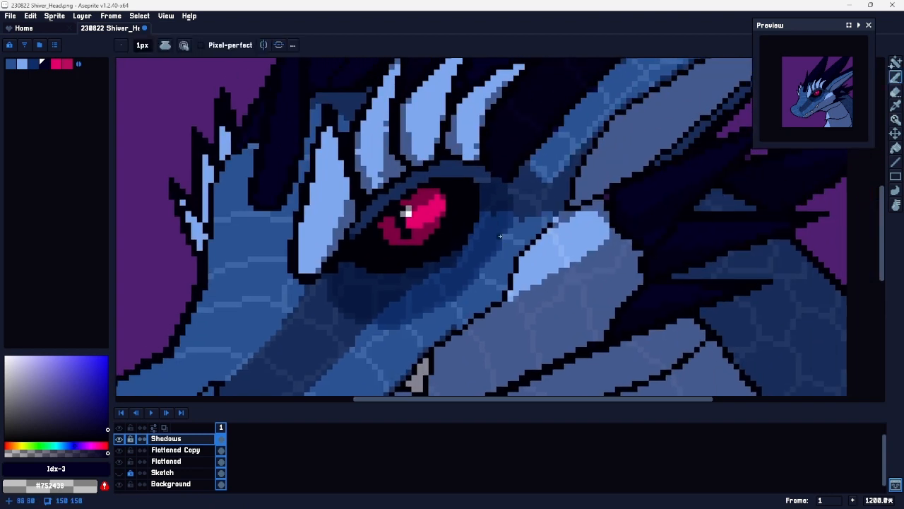
{"action": "mouse_move", "coordinate": [510, 219]}
{"action": "left_mouse_down"}
{"action": "mouse_move", "coordinate": [600, 218]}
{"action": "mouse_move", "coordinate": [578, 214]}
{"action": "left_mouse_up"}
{"action": "mouse_move", "coordinate": [481, 231]}
{"action": "left_mouse_down"}
{"action": "mouse_move", "coordinate": [538, 215]}
{"action": "mouse_move", "coordinate": [509, 243]}
{"action": "mouse_move", "coordinate": [515, 231]}
{"action": "mouse_move", "coordinate": [439, 270]}
{"action": "mouse_move", "coordinate": [434, 259]}
{"action": "mouse_move", "coordinate": [380, 333]}
{"action": "mouse_move", "coordinate": [415, 260]}
{"action": "mouse_move", "coordinate": [397, 281]}
{"action": "mouse_move", "coordinate": [401, 266]}
{"action": "mouse_move", "coordinate": [312, 378]}
{"action": "left_mouse_up"}
{"action": "key", "text": "space"}
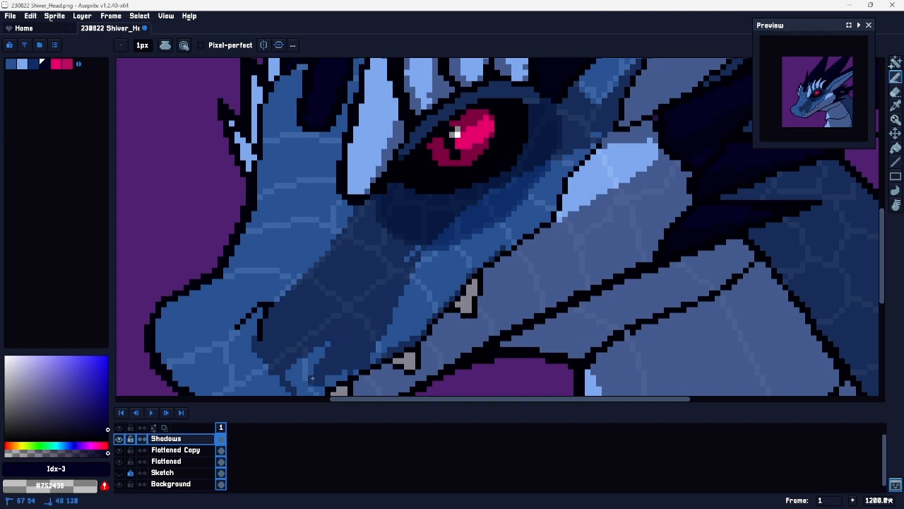
{"action": "key", "text": "space"}
{"action": "left_click_drag", "start_coordinate": [305, 342], "coordinate": [279, 313]}
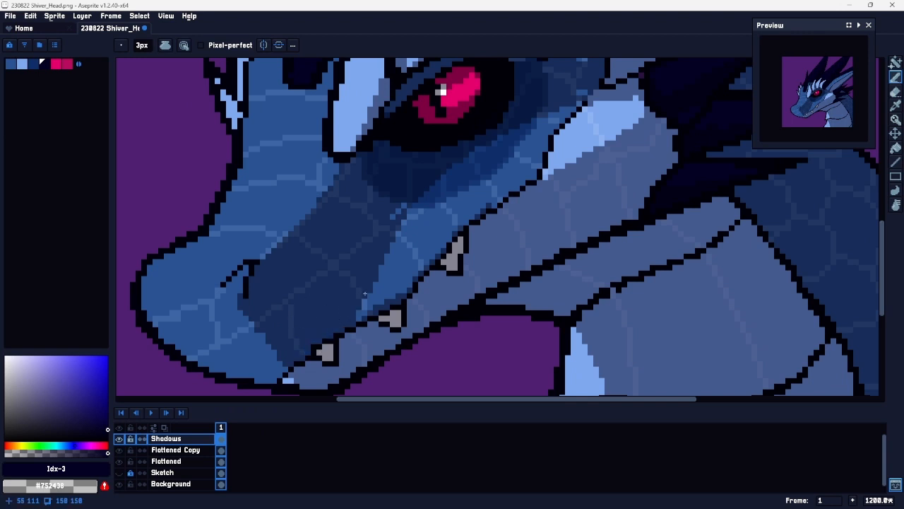
{"action": "left_click_drag", "start_coordinate": [351, 320], "coordinate": [373, 249]}
{"action": "mouse_move", "coordinate": [351, 294]}
{"action": "left_mouse_down"}
{"action": "mouse_move", "coordinate": [530, 173]}
{"action": "mouse_move", "coordinate": [376, 311]}
{"action": "left_mouse_up"}
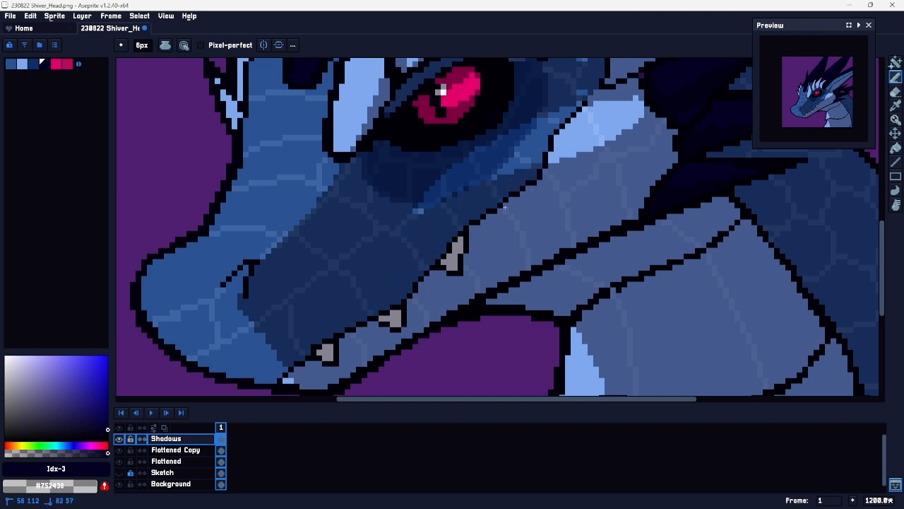
Step: Set the Shadows layer's opacity to 255, keeping its Multiply mode
{"action": "key", "text": "z"}
{"action": "left_click_drag", "start_coordinate": [543, 219], "coordinate": [527, 228]}
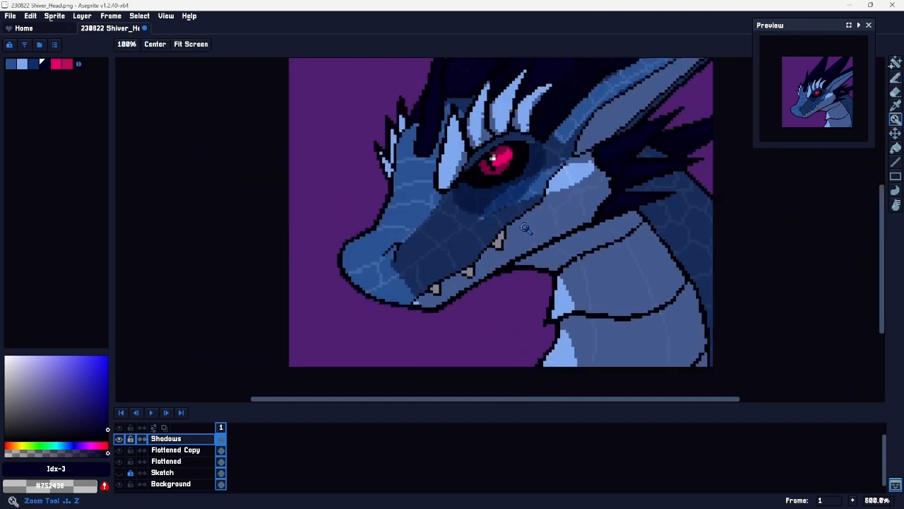
{"action": "left_click_drag", "start_coordinate": [582, 155], "coordinate": [510, 249]}
{"action": "left_click_drag", "start_coordinate": [506, 209], "coordinate": [530, 207]}
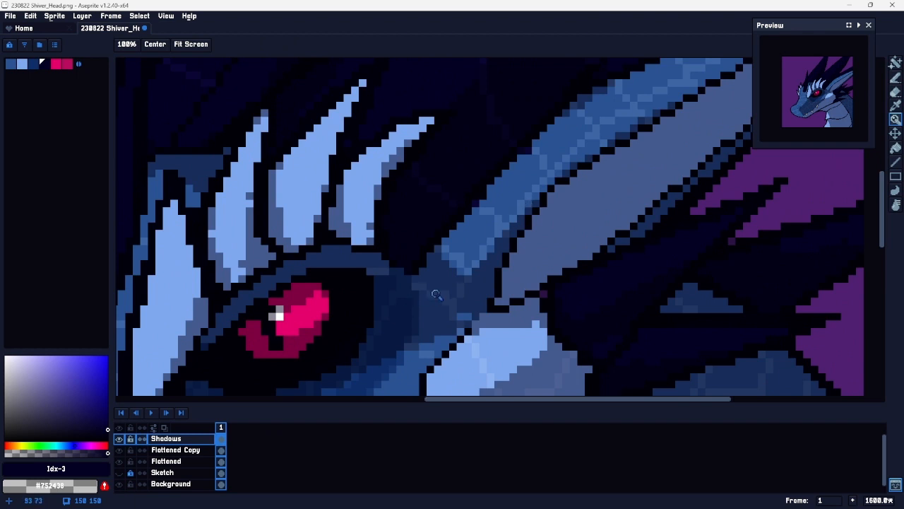
{"action": "double_click", "coordinate": [182, 438]}
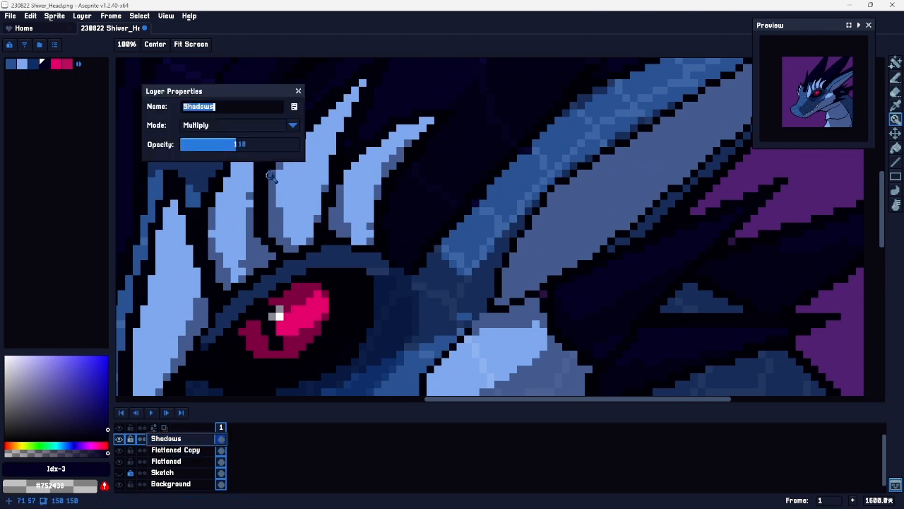
{"action": "left_click_drag", "start_coordinate": [244, 145], "coordinate": [417, 154]}
{"action": "scroll", "coordinate": [479, 246], "scroll_direction": "down", "scroll_amount": 3}
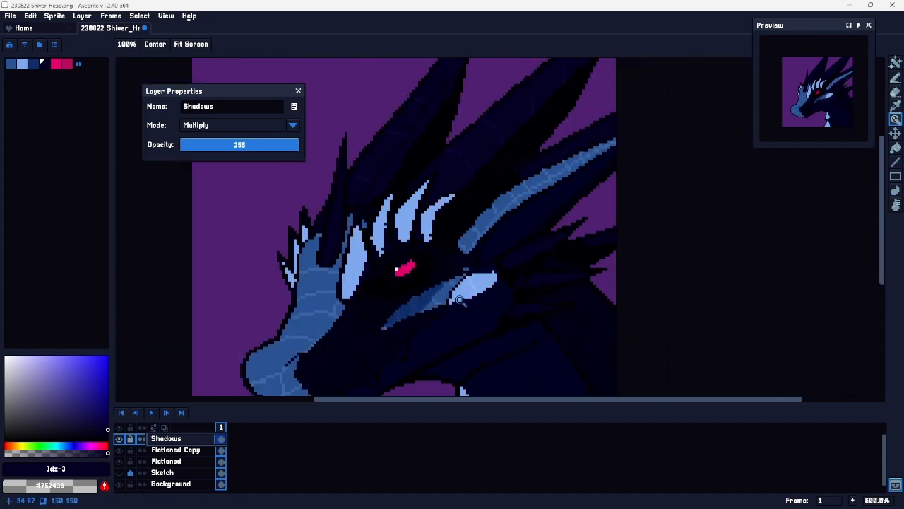
{"action": "scroll", "coordinate": [458, 312], "scroll_direction": "up", "scroll_amount": 1}
{"action": "scroll", "coordinate": [464, 276], "scroll_direction": "up", "scroll_amount": 1}
{"action": "key", "text": "b"}
{"action": "scroll", "coordinate": [474, 243], "scroll_direction": "down", "scroll_amount": 5}
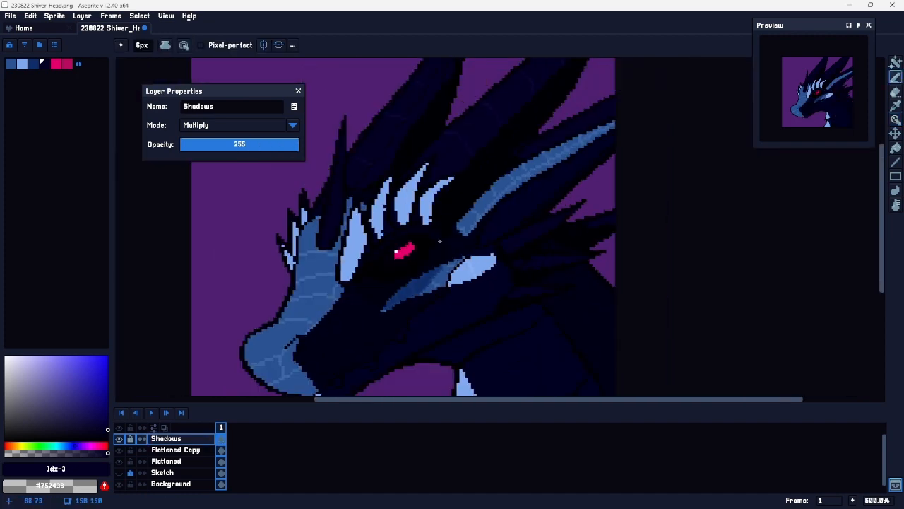
{"action": "scroll", "coordinate": [500, 202], "scroll_direction": "up", "scroll_amount": 2}
{"action": "key", "text": "e"}
{"action": "scroll", "coordinate": [501, 205], "scroll_direction": "up", "scroll_amount": 2}
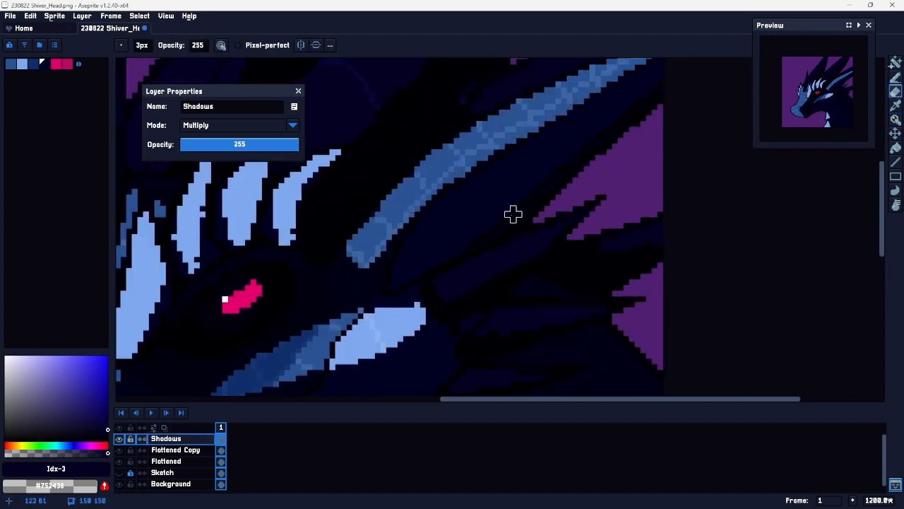
{"action": "left_click_drag", "start_coordinate": [486, 220], "coordinate": [664, 71]}
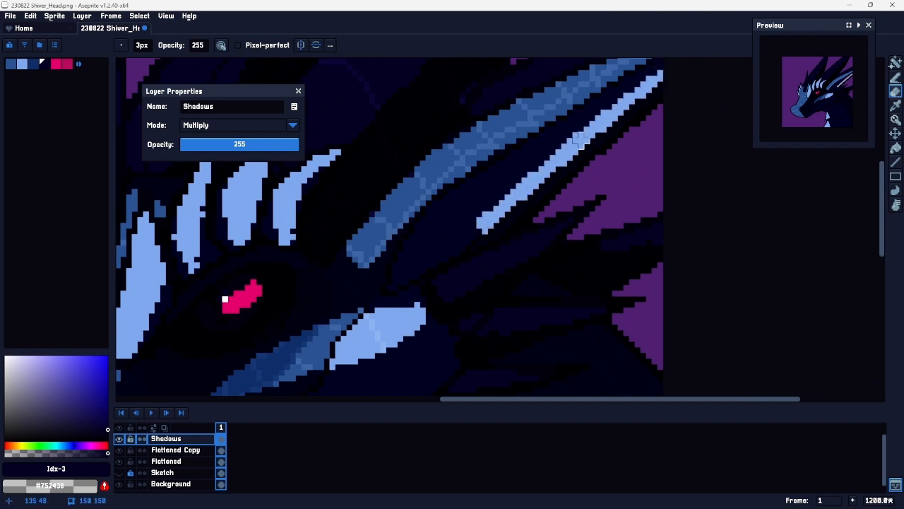
{"action": "key", "text": "ctrl+z"}
{"action": "mouse_move", "coordinate": [508, 216]}
{"action": "left_mouse_down"}
{"action": "mouse_move", "coordinate": [620, 124]}
{"action": "mouse_move", "coordinate": [666, 65]}
{"action": "left_mouse_up"}
{"action": "key", "text": "ctrl+z"}
{"action": "mouse_move", "coordinate": [512, 215]}
{"action": "left_mouse_down"}
{"action": "mouse_move", "coordinate": [710, 55]}
{"action": "mouse_move", "coordinate": [519, 241]}
{"action": "mouse_move", "coordinate": [625, 131]}
{"action": "left_mouse_up"}
{"action": "key", "text": "ctrl+z"}
{"action": "key", "text": "ctrl+z"}
{"action": "left_click_drag", "start_coordinate": [525, 236], "coordinate": [711, 81]}
{"action": "key", "text": "ctrl+z"}
Step: Erase a thin lit strip from the shadow along the ear's lower edge with the 3 px eraser
{"action": "key", "text": "v"}
{"action": "key", "text": "e"}
{"action": "left_click_drag", "start_coordinate": [510, 252], "coordinate": [733, 70]}
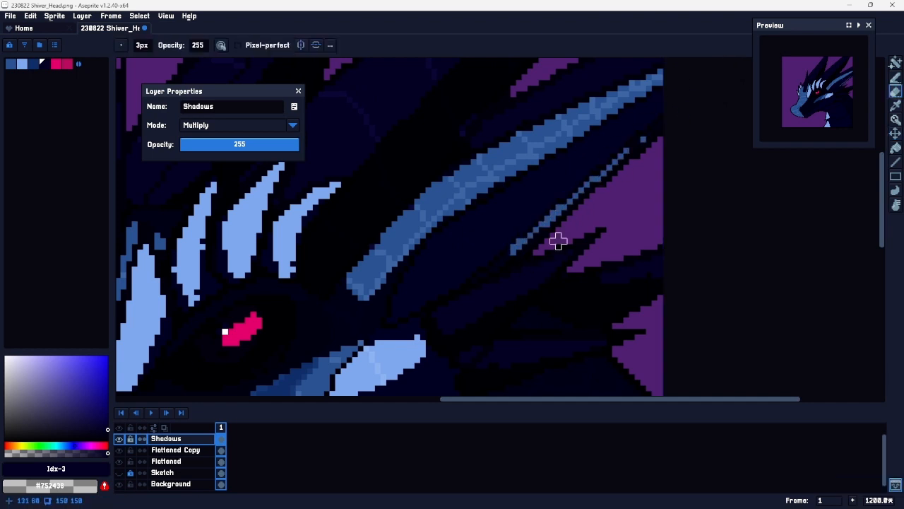
Step: Widen the lit patches on the front of the two lower neck plates with the 3 px eraser
{"action": "key", "text": "z"}
{"action": "scroll", "coordinate": [558, 241], "scroll_direction": "down", "scroll_amount": 2}
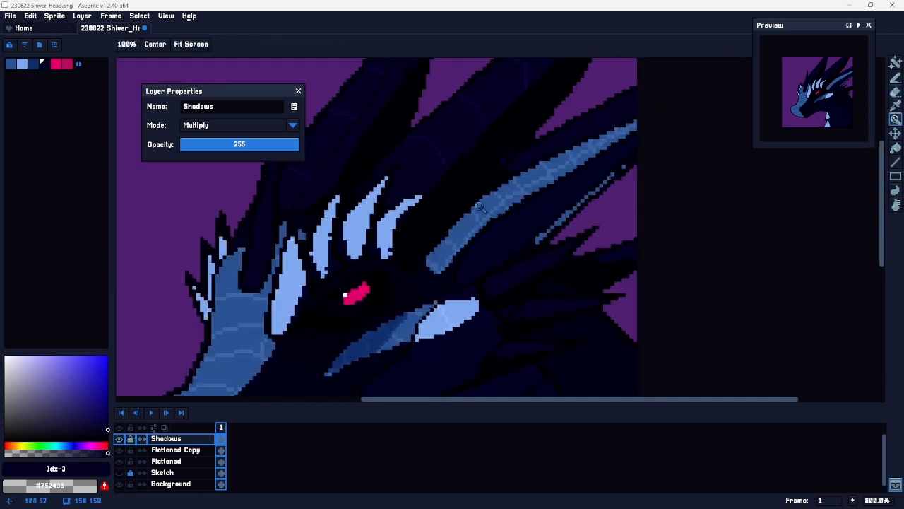
{"action": "scroll", "coordinate": [452, 292], "scroll_direction": "up", "scroll_amount": 3}
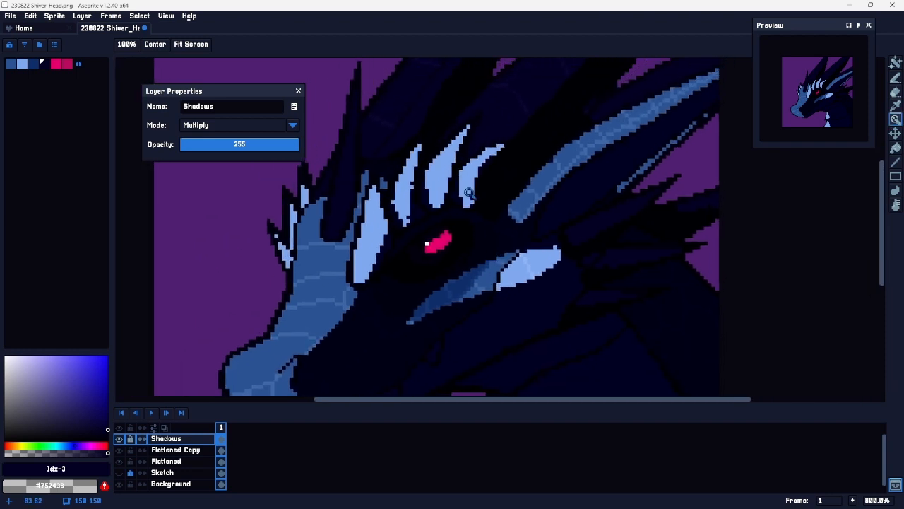
{"action": "key", "text": "e"}
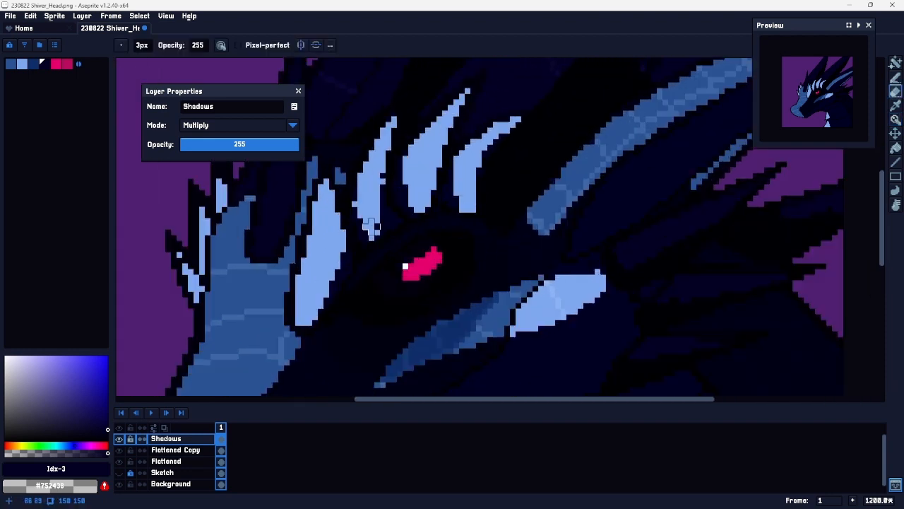
{"action": "key", "text": "z"}
{"action": "scroll", "coordinate": [465, 257], "scroll_direction": "down", "scroll_amount": 4}
{"action": "scroll", "coordinate": [474, 263], "scroll_direction": "up", "scroll_amount": 1}
{"action": "left_click_drag", "start_coordinate": [480, 279], "coordinate": [462, 191]}
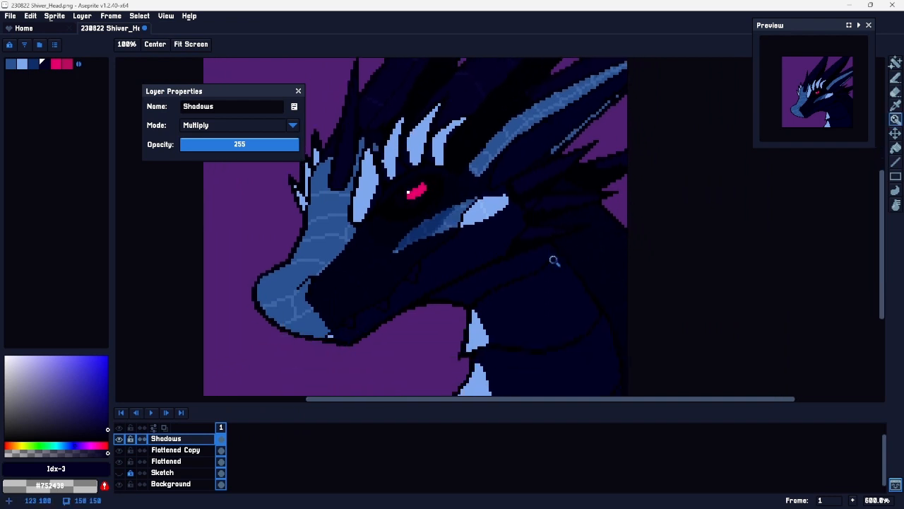
{"action": "key", "text": "b"}
{"action": "key", "text": "e"}
{"action": "mouse_move", "coordinate": [477, 316]}
{"action": "left_mouse_down"}
{"action": "mouse_move", "coordinate": [504, 342]}
{"action": "mouse_move", "coordinate": [482, 323]}
{"action": "left_mouse_up"}
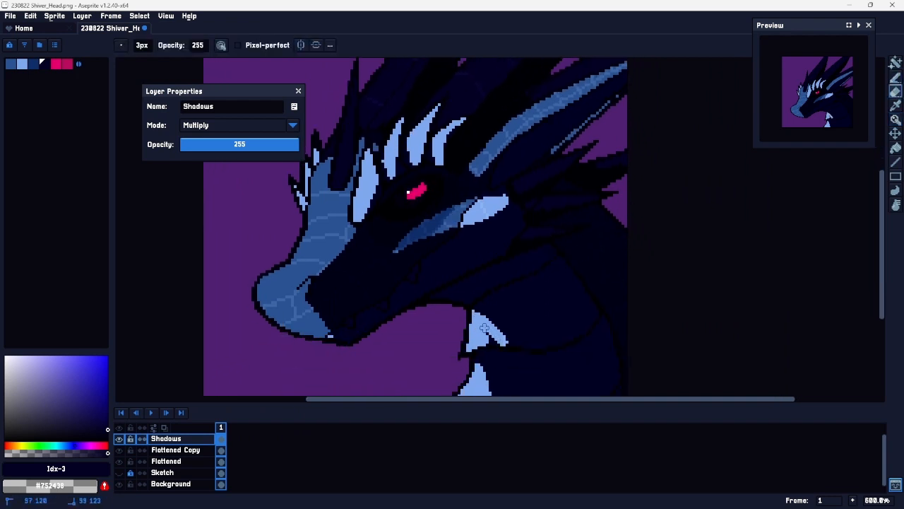
{"action": "mouse_move", "coordinate": [484, 379]}
{"action": "left_mouse_down"}
{"action": "mouse_move", "coordinate": [500, 394]}
{"action": "mouse_move", "coordinate": [487, 341]}
{"action": "mouse_move", "coordinate": [501, 369]}
{"action": "mouse_move", "coordinate": [493, 352]}
{"action": "mouse_move", "coordinate": [517, 361]}
{"action": "left_mouse_up"}
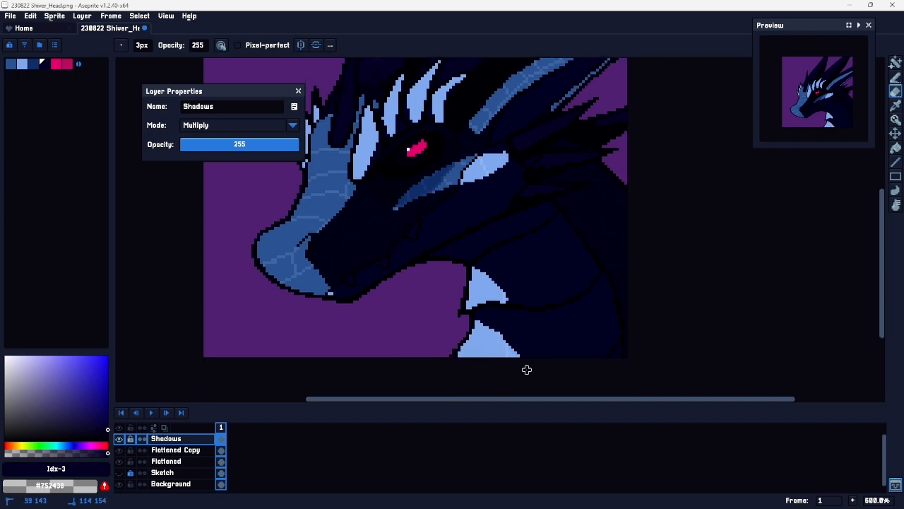
{"action": "left_click_drag", "start_coordinate": [495, 326], "coordinate": [511, 345]}
{"action": "left_click_drag", "start_coordinate": [585, 269], "coordinate": [518, 333]}
{"action": "left_click_drag", "start_coordinate": [470, 317], "coordinate": [551, 274]}
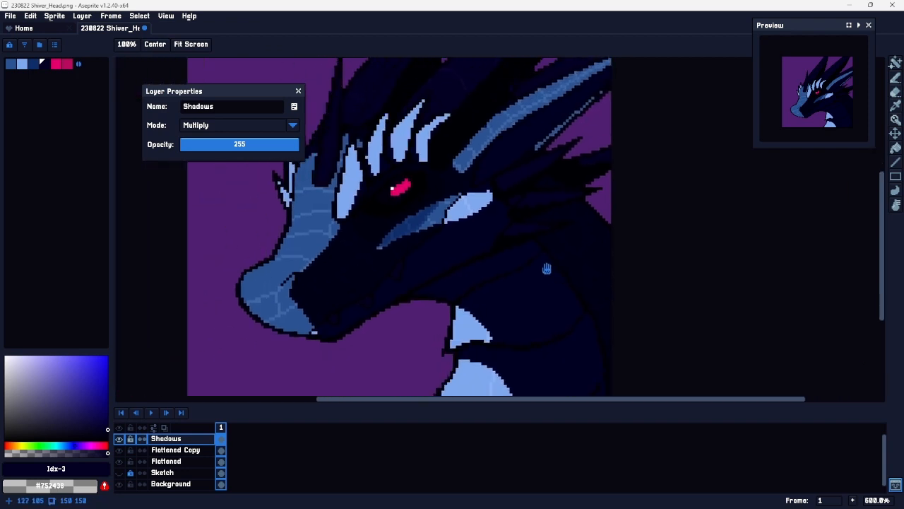
Step: Lower the Shadows layer's opacity to about 118 and add a new layer above it
{"action": "mouse_move", "coordinate": [247, 144]}
{"action": "left_mouse_down"}
{"action": "mouse_move", "coordinate": [228, 146]}
{"action": "mouse_move", "coordinate": [236, 146]}
{"action": "left_mouse_up"}
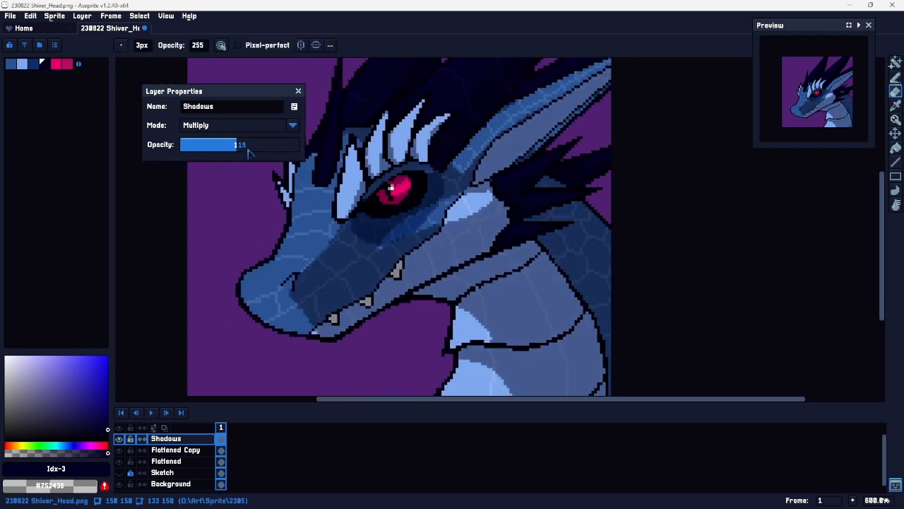
{"action": "left_click", "coordinate": [298, 90]}
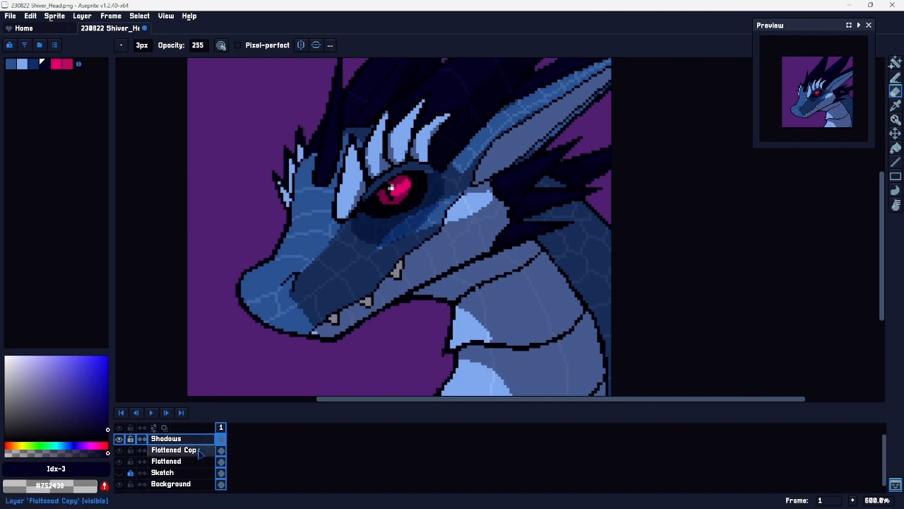
{"action": "key", "text": "shift+n"}
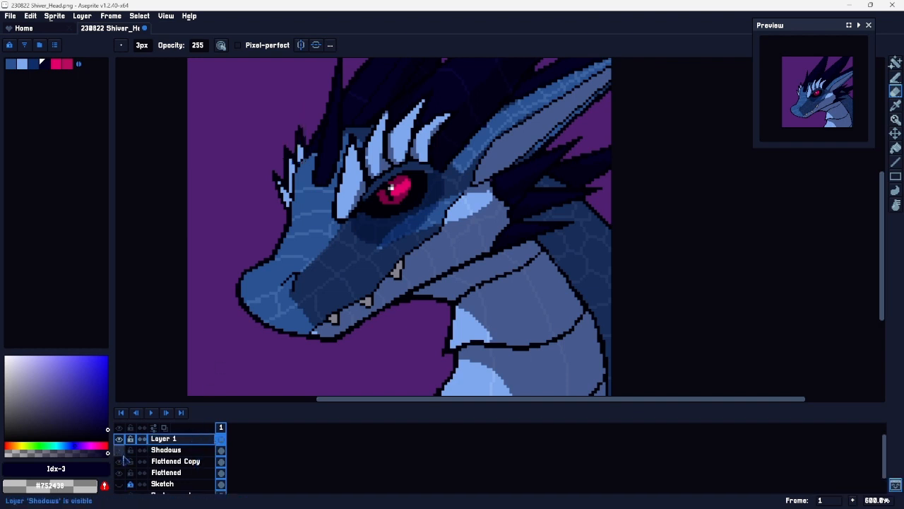
Step: Isolate the Shadows layer over the background and erase its stray pixels in front of the snout, around the horns and along the neck
{"action": "left_click_drag", "start_coordinate": [118, 450], "coordinate": [127, 485]}
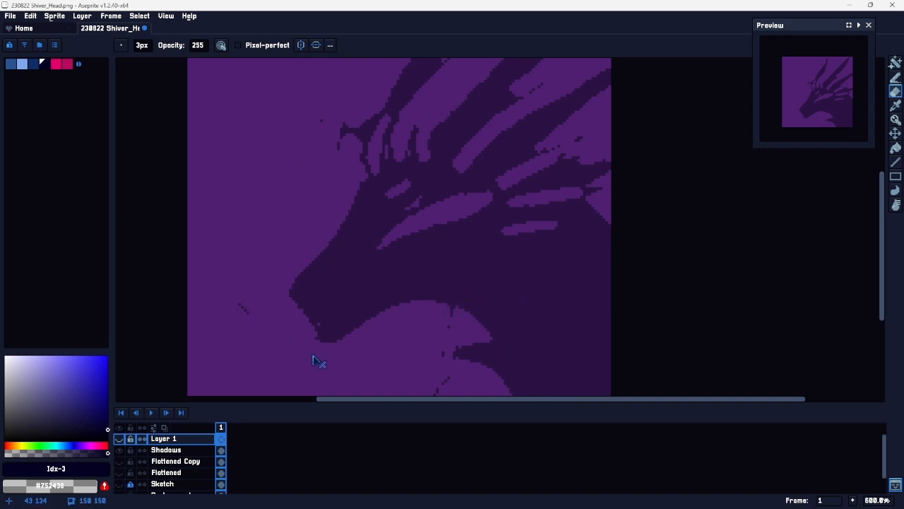
{"action": "left_click", "coordinate": [193, 452]}
{"action": "left_click_drag", "start_coordinate": [240, 305], "coordinate": [262, 327]}
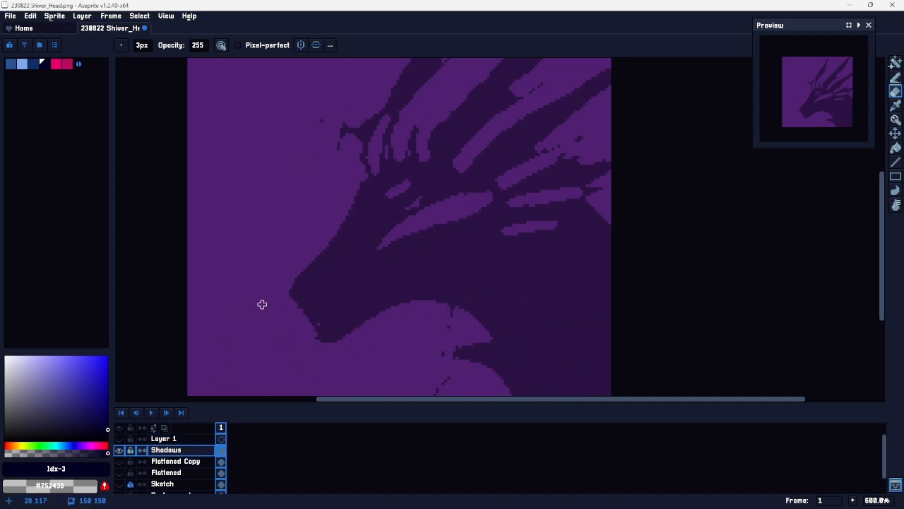
{"action": "key", "text": "space"}
{"action": "left_click_drag", "start_coordinate": [579, 92], "coordinate": [511, 155]}
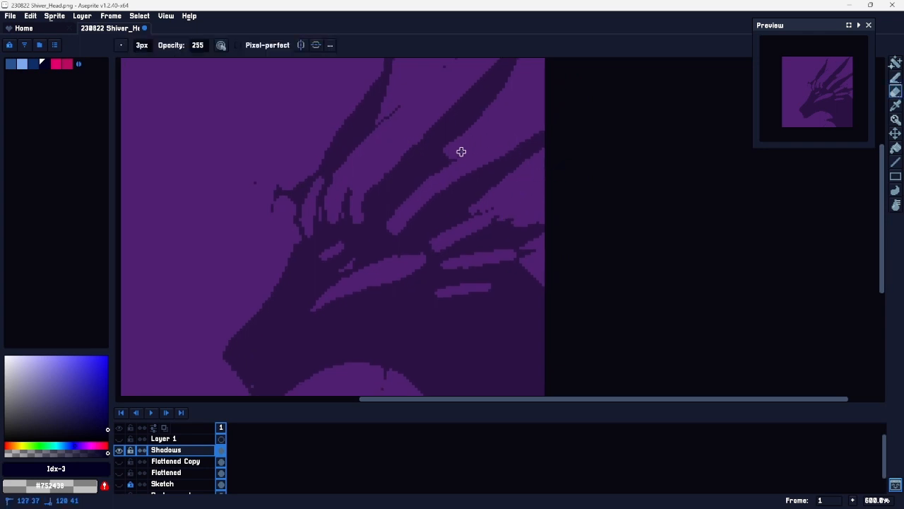
{"action": "key", "text": "space"}
{"action": "left_click_drag", "start_coordinate": [447, 79], "coordinate": [412, 149]}
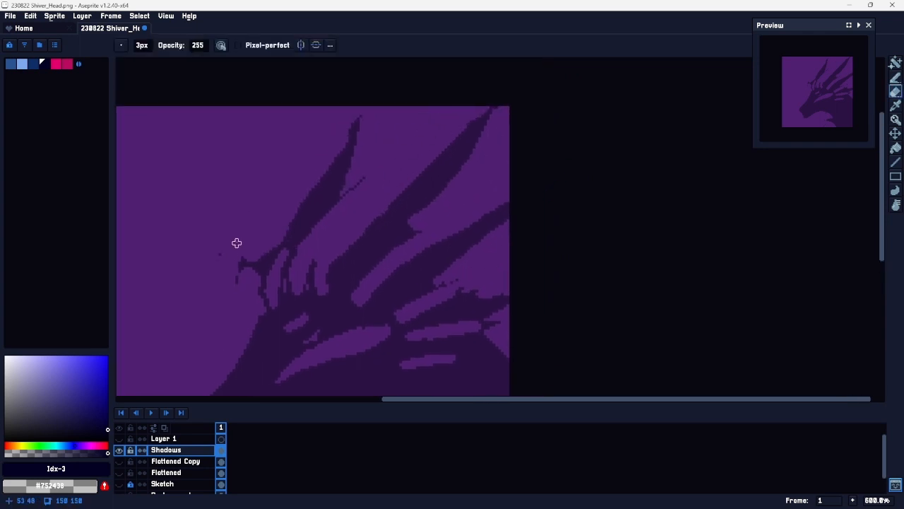
{"action": "key", "text": "space"}
{"action": "left_click_drag", "start_coordinate": [216, 269], "coordinate": [268, 124]}
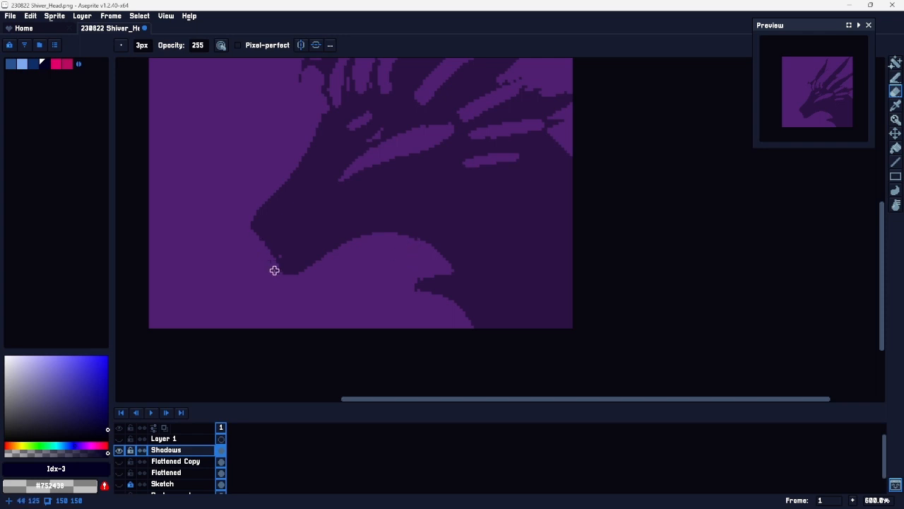
Step: Fill the small hole near the jaw tip of the shadow with the 6 px pencil
{"action": "key", "text": "b"}
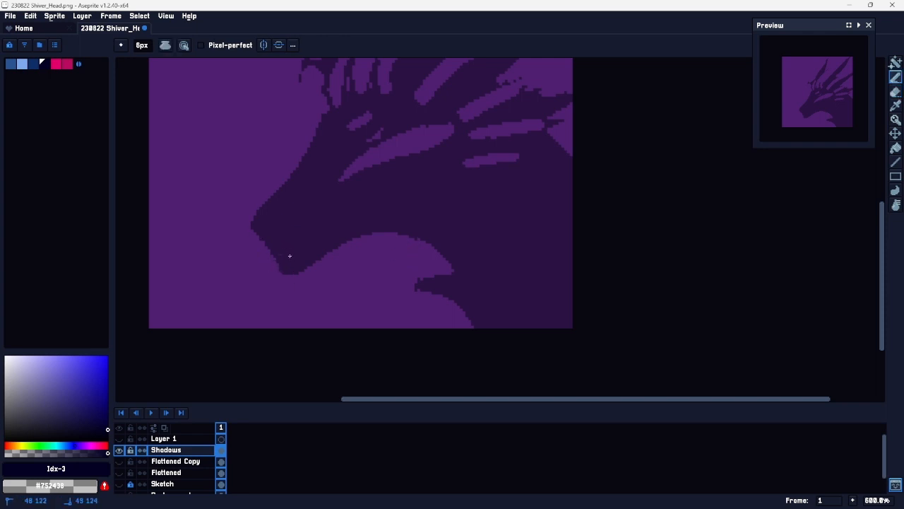
{"action": "key", "text": "space"}
{"action": "left_click_drag", "start_coordinate": [349, 198], "coordinate": [397, 212]}
Step: Select all shadow pixels with the Magic Wand set to non-contiguous and make Layer 1 the active layer
{"action": "key", "text": "w"}
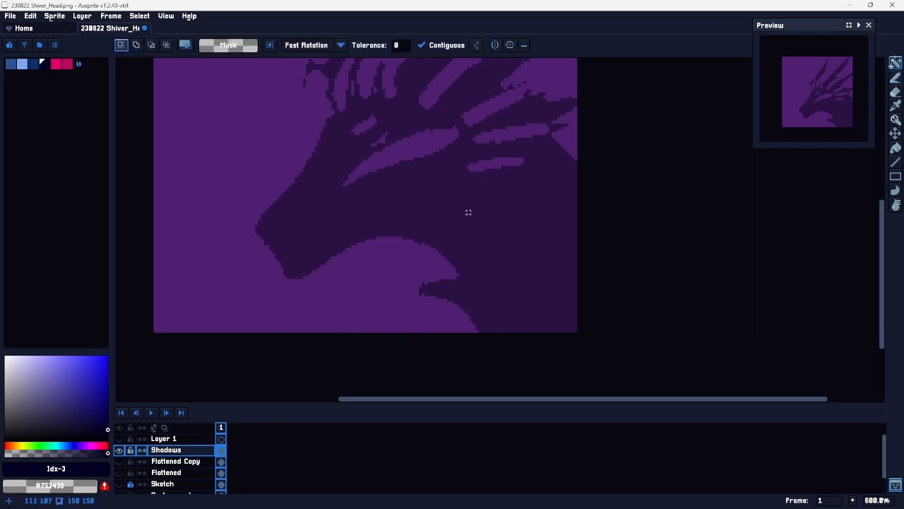
{"action": "left_click", "coordinate": [515, 216]}
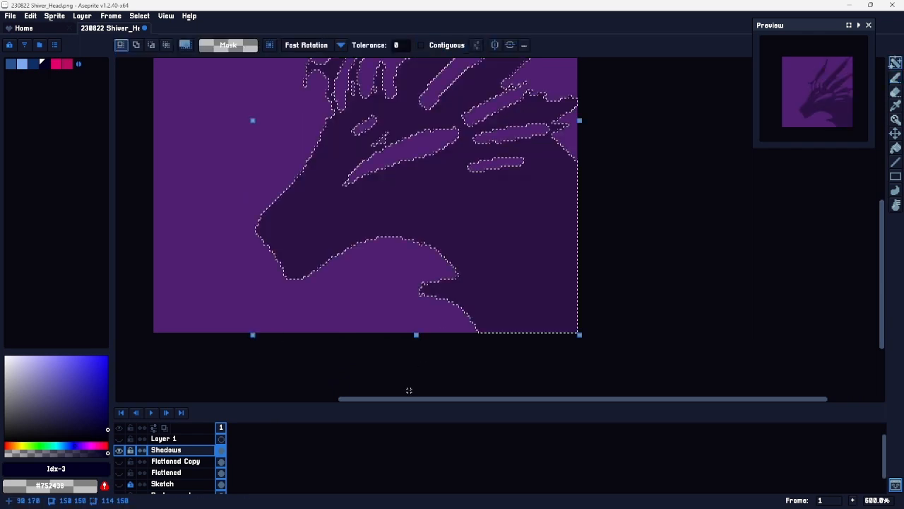
{"action": "key", "text": "space"}
{"action": "mouse_move", "coordinate": [349, 291]}
{"action": "left_mouse_down"}
{"action": "mouse_move", "coordinate": [363, 373]}
{"action": "mouse_move", "coordinate": [353, 295]}
{"action": "left_mouse_up"}
{"action": "left_click", "coordinate": [170, 438]}
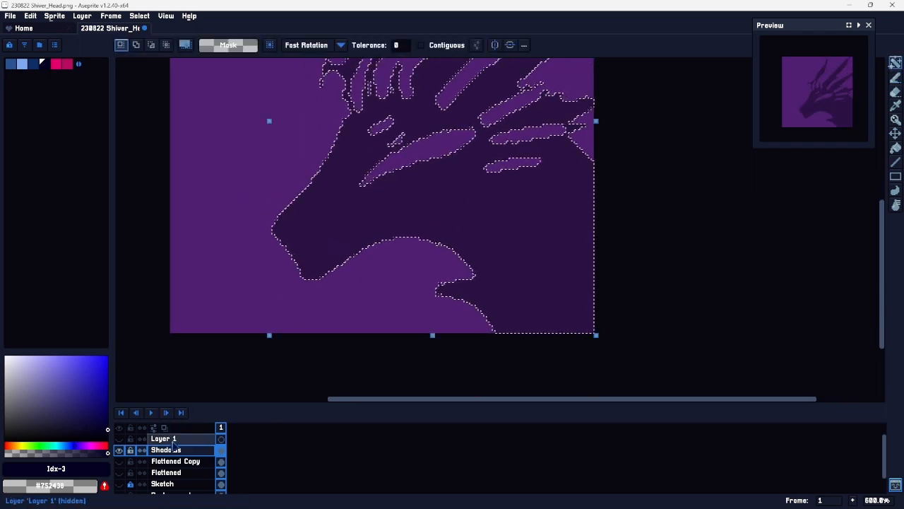
{"action": "double_click", "coordinate": [179, 439]}
{"action": "key", "text": "Return"}
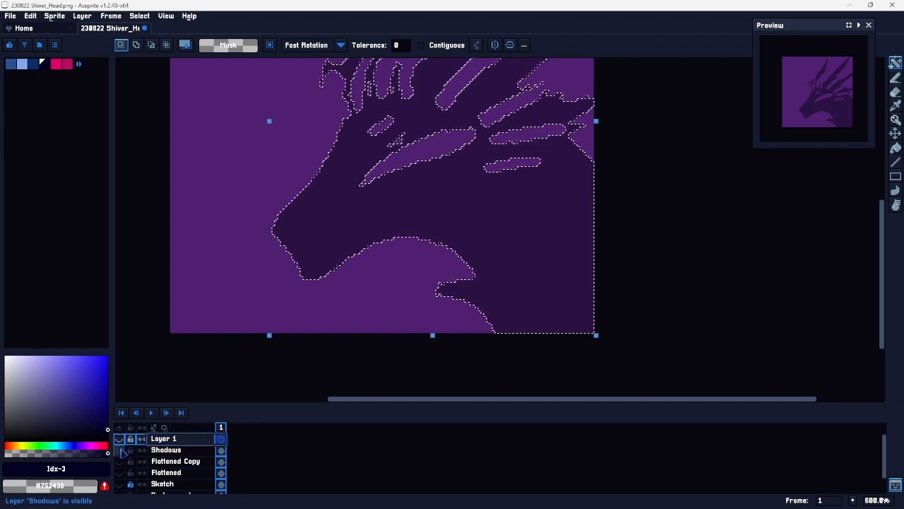
{"action": "left_click", "coordinate": [120, 450]}
{"action": "left_click", "coordinate": [120, 452]}
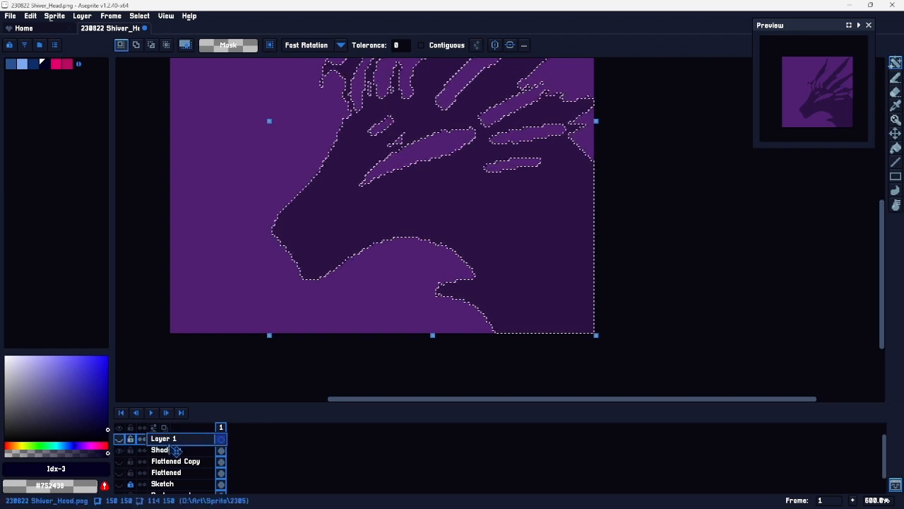
{"action": "left_click", "coordinate": [175, 450]}
{"action": "left_click", "coordinate": [120, 450]}
{"action": "left_click", "coordinate": [120, 452]}
{"action": "left_click", "coordinate": [120, 452]}
{"action": "left_click", "coordinate": [120, 452]}
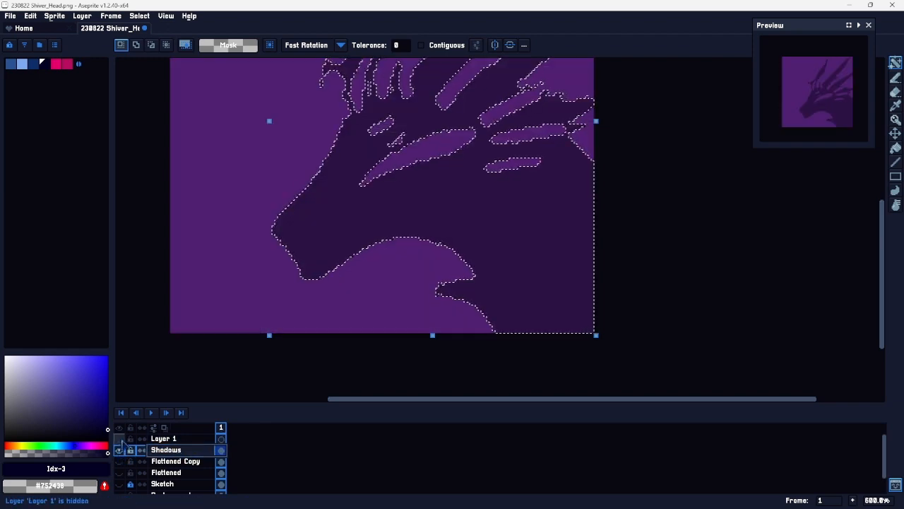
Step: Show all layers except Sketch and make Layer 1 the active layer
{"action": "scroll", "coordinate": [127, 459], "scroll_direction": "down", "scroll_amount": 2}
{"action": "left_click_drag", "start_coordinate": [119, 442], "coordinate": [119, 466]}
{"action": "key", "text": "space"}
{"action": "key", "text": "space"}
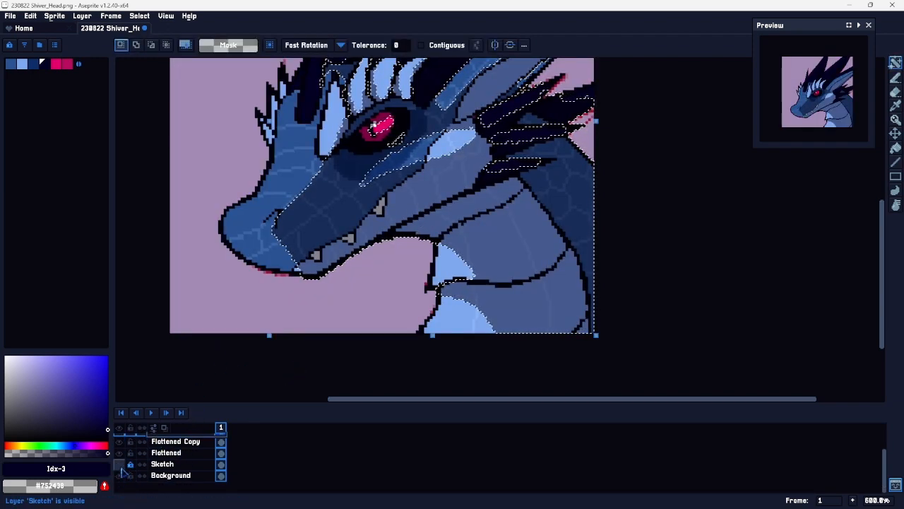
{"action": "left_click", "coordinate": [120, 474]}
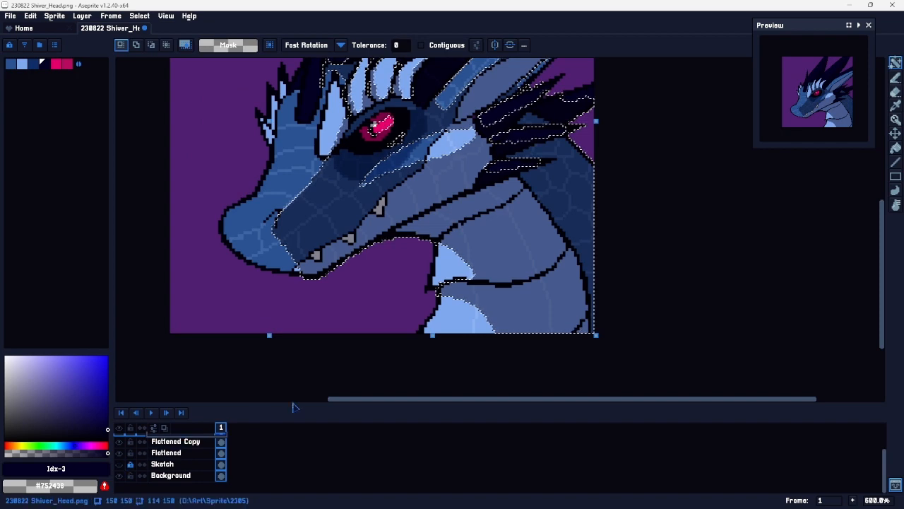
{"action": "scroll", "coordinate": [197, 459], "scroll_direction": "up", "scroll_amount": 2}
{"action": "left_click", "coordinate": [205, 449]}
{"action": "left_click", "coordinate": [201, 439]}
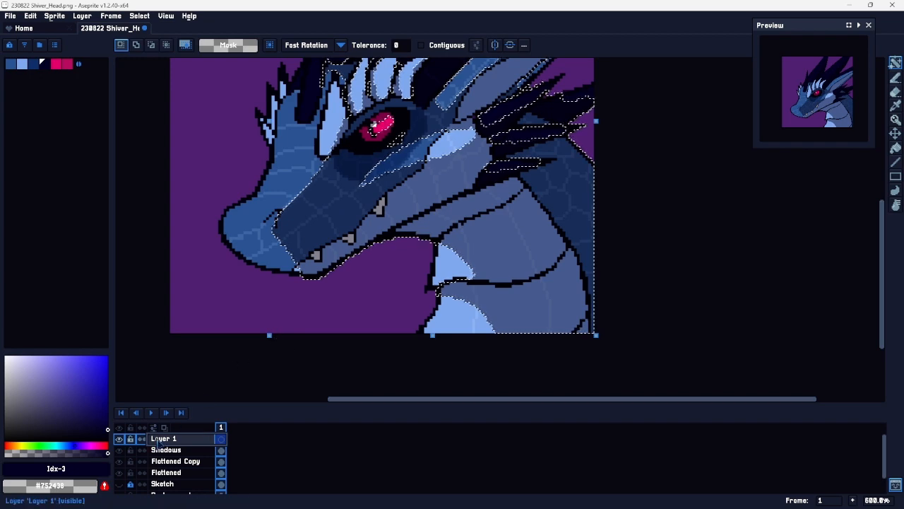
Step: Isolate Layer 1 and fill the selected shadow shape on it with the dark navy colour Idx-3
{"action": "left_click", "coordinate": [119, 439], "text": "alt"}
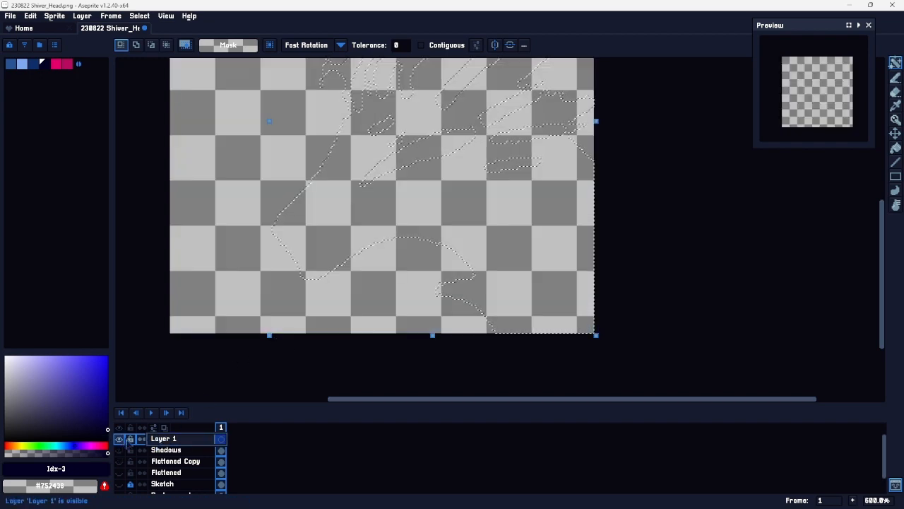
{"action": "key", "text": "g"}
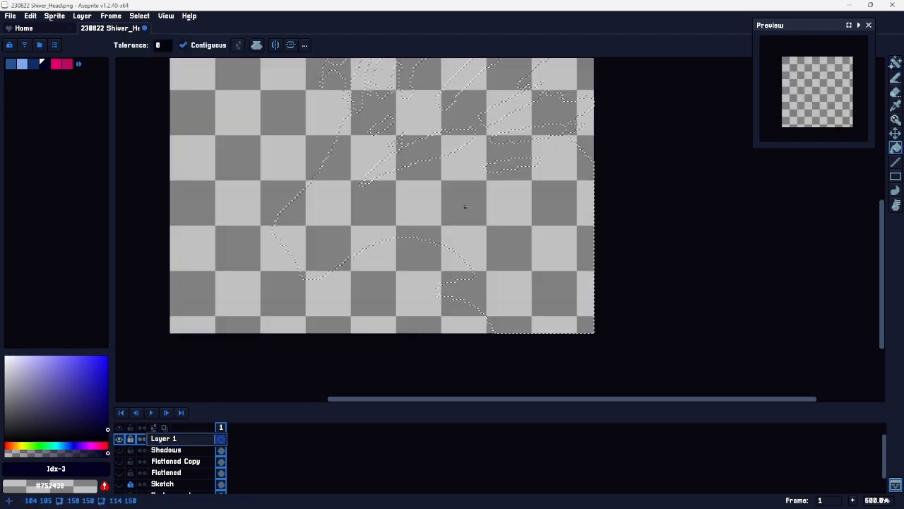
{"action": "left_click", "coordinate": [485, 217]}
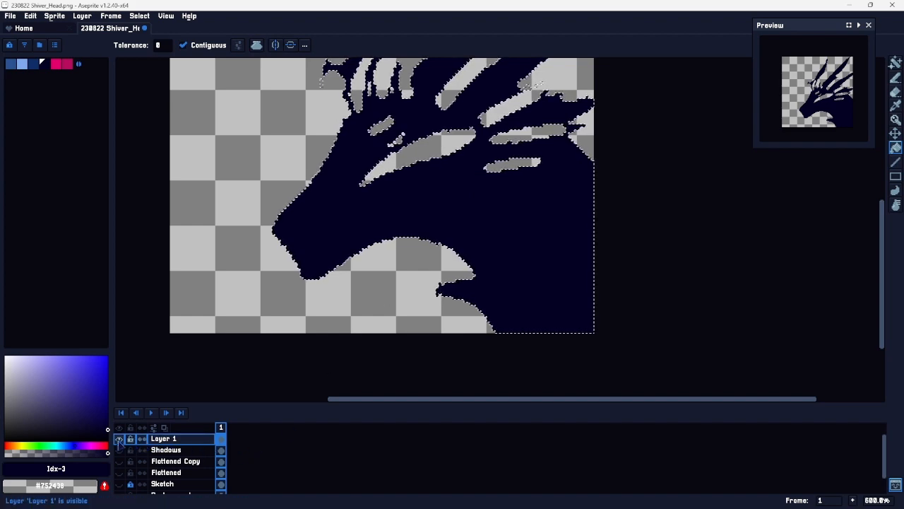
Step: Rename Layer 1 as Shadow Highlights
{"action": "double_click", "coordinate": [167, 440]}
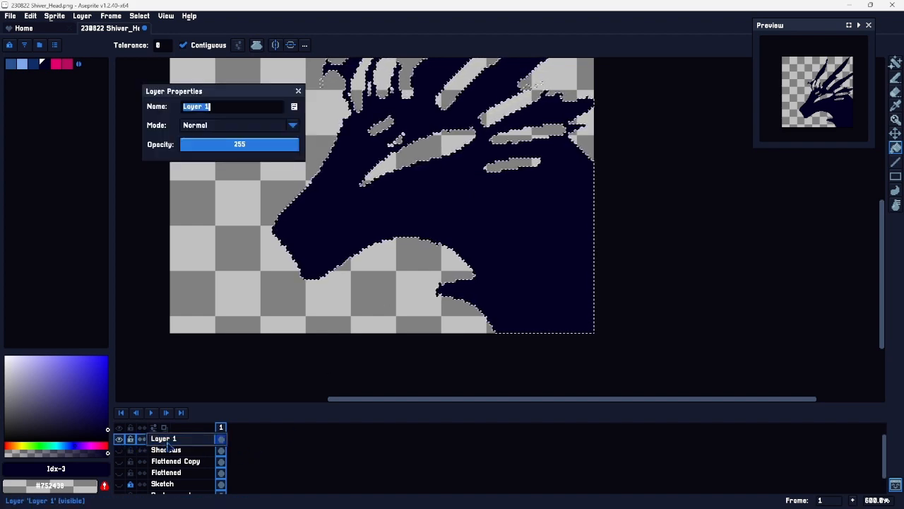
{"action": "type", "text": "D"}
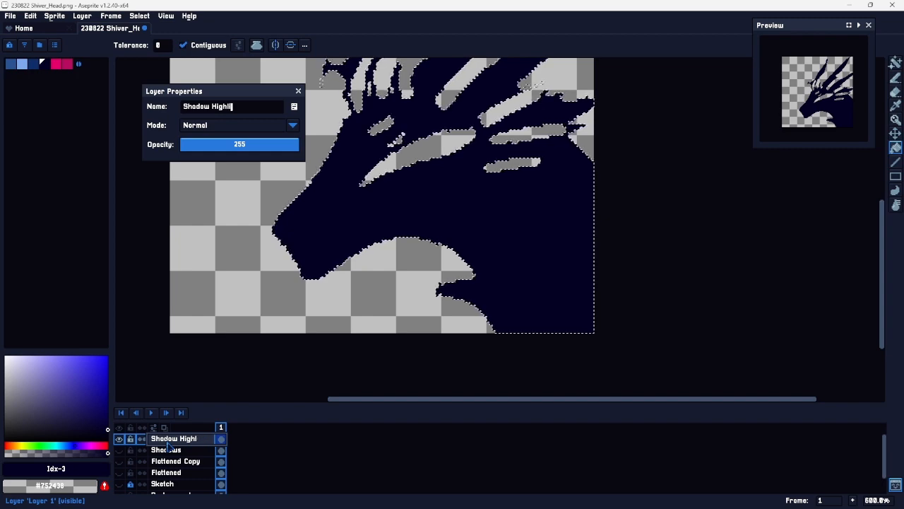
{"action": "type", "text": "s"}
{"action": "key", "text": "Return"}
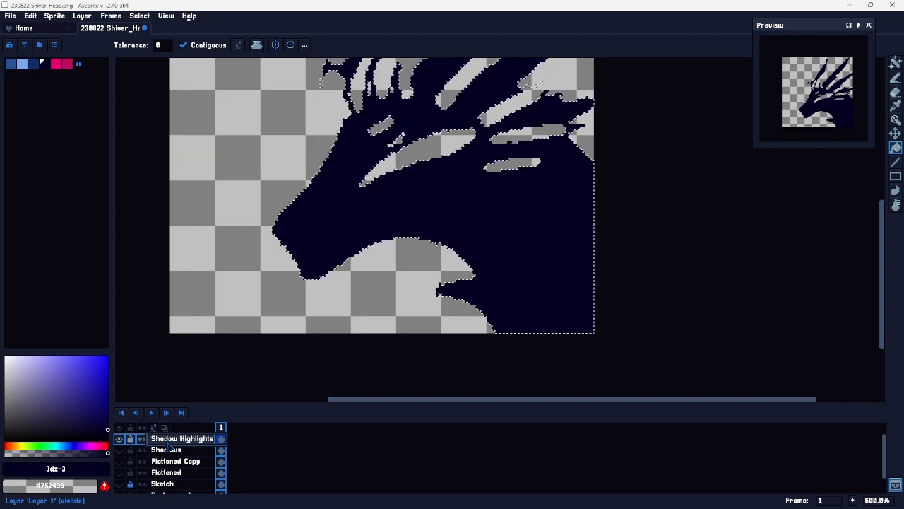
{"action": "double_click", "coordinate": [203, 438]}
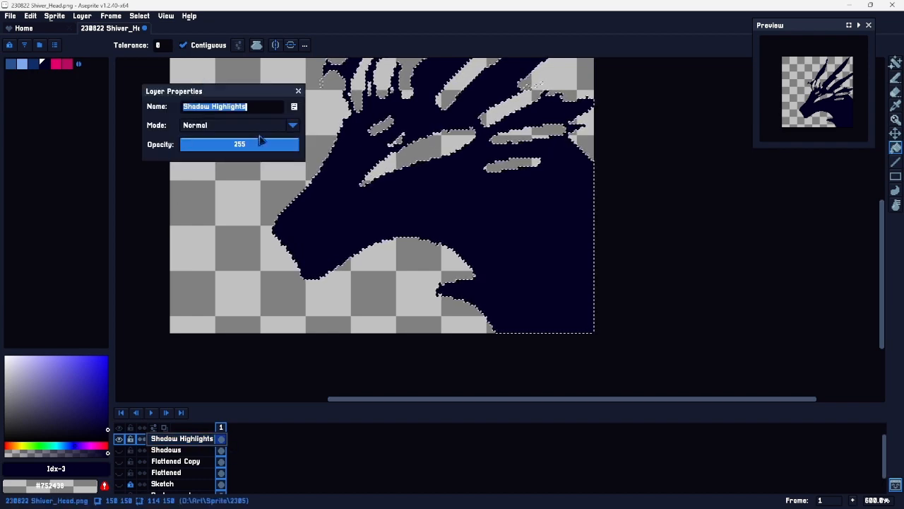
{"action": "left_click", "coordinate": [298, 91]}
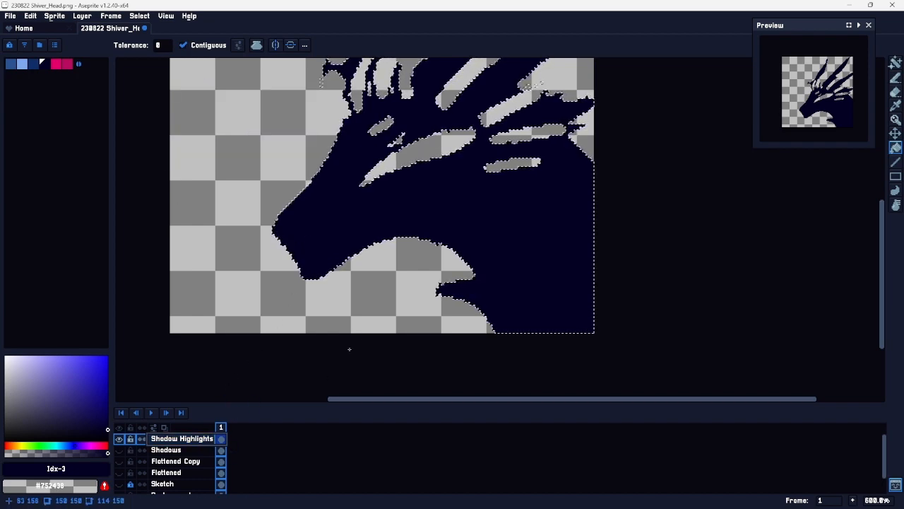
{"action": "scroll", "coordinate": [510, 212], "scroll_direction": "up", "scroll_amount": 1}
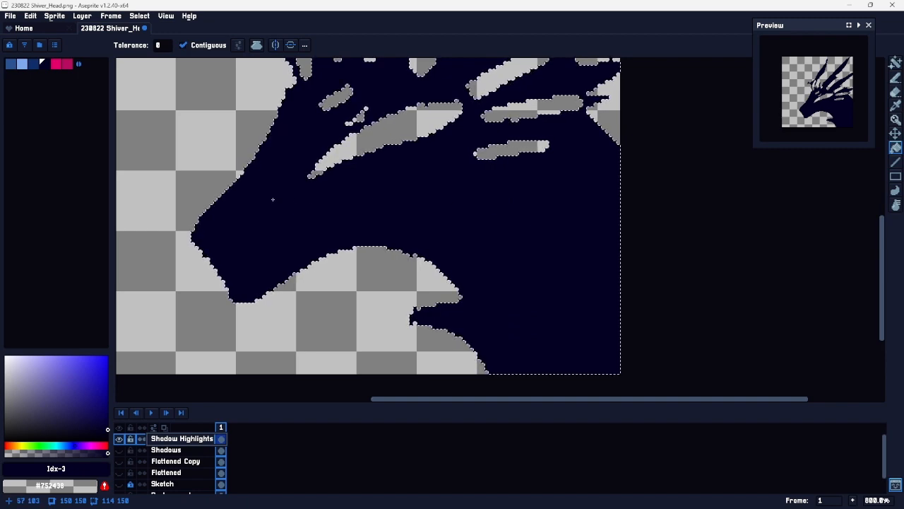
Step: Rename the filled shadow layer as Deep Shadow
{"action": "double_click", "coordinate": [194, 439]}
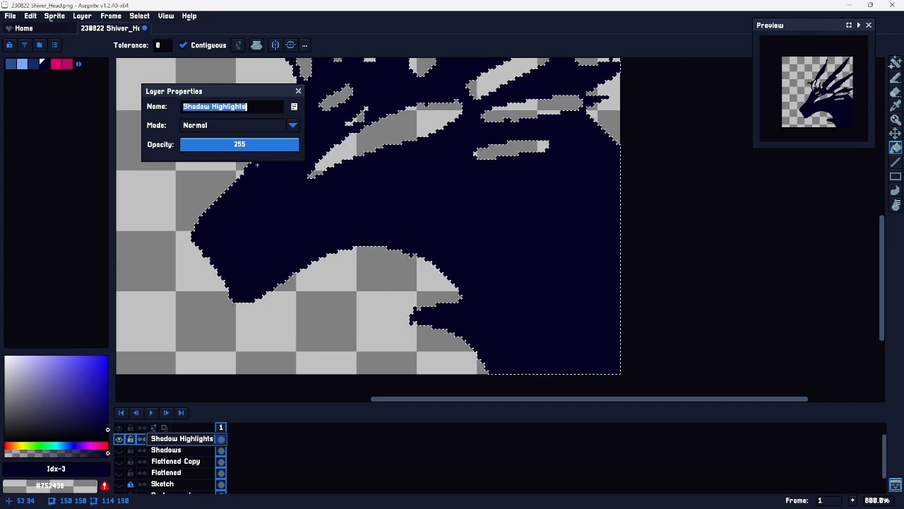
{"action": "type", "text": "Deep Shadow"}
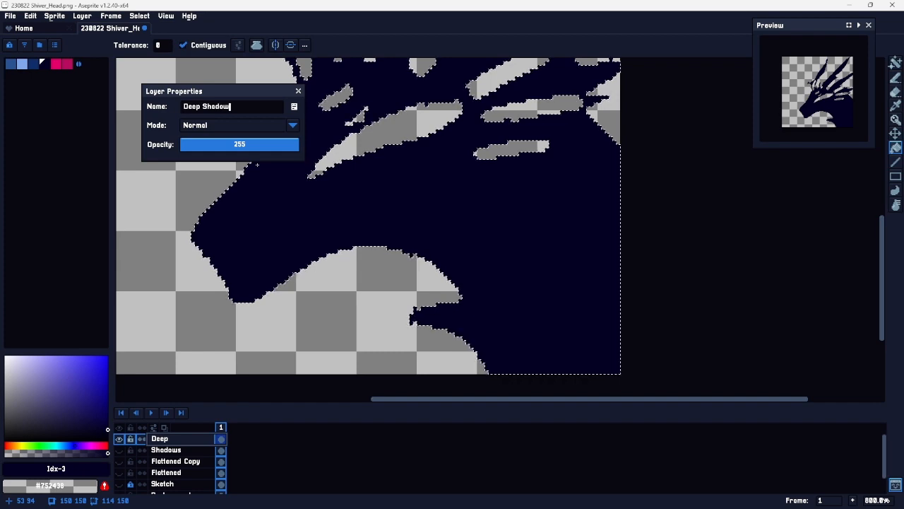
{"action": "key", "text": "Return"}
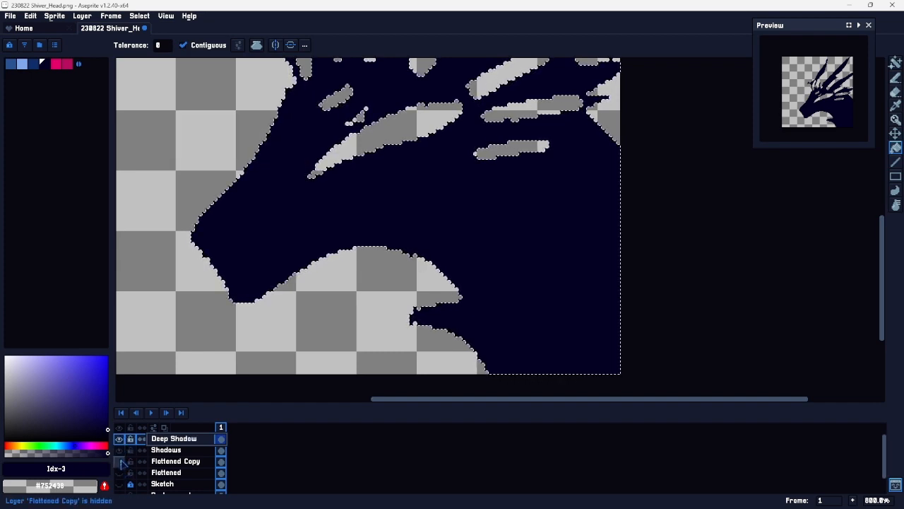
Step: Show the Shadows, Flattened Copy, Flattened and Background layers again, keeping Sketch hidden
{"action": "left_click", "coordinate": [120, 472]}
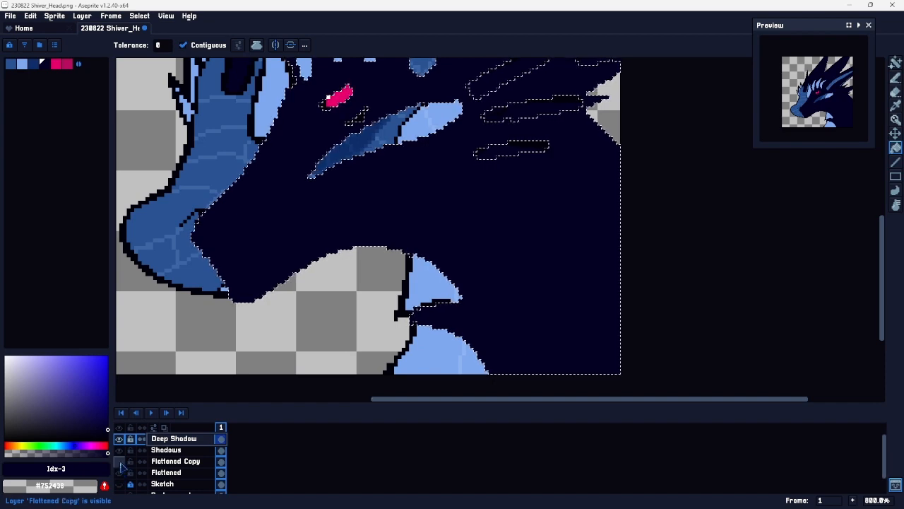
{"action": "scroll", "coordinate": [121, 475], "scroll_direction": "down", "scroll_amount": 1}
{"action": "left_click", "coordinate": [120, 476]}
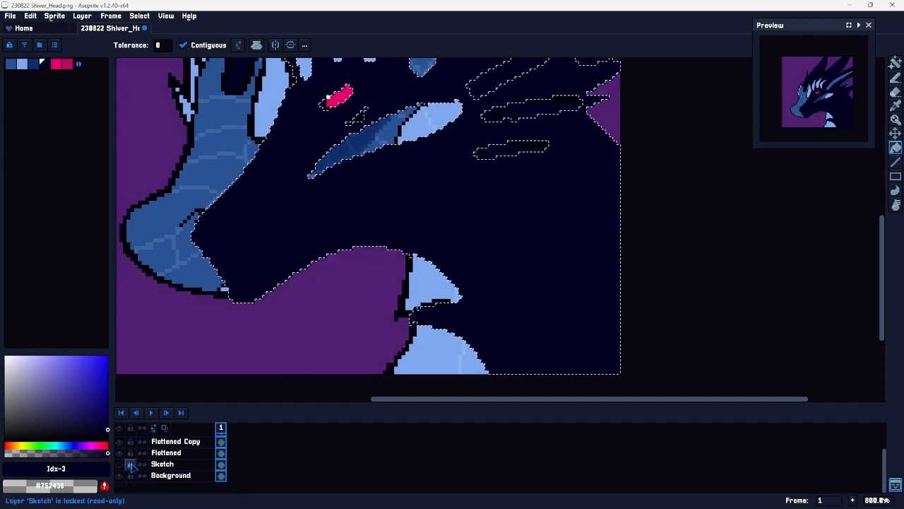
Step: Set the Deep Shadow layer's blend mode to Multiply and clear the selection
{"action": "scroll", "coordinate": [141, 459], "scroll_direction": "up", "scroll_amount": 2}
{"action": "double_click", "coordinate": [177, 439]}
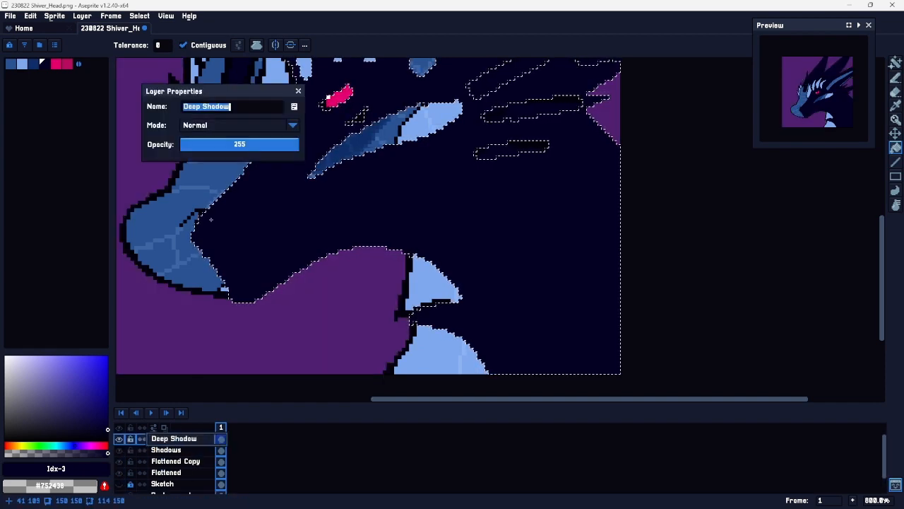
{"action": "left_click", "coordinate": [291, 125]}
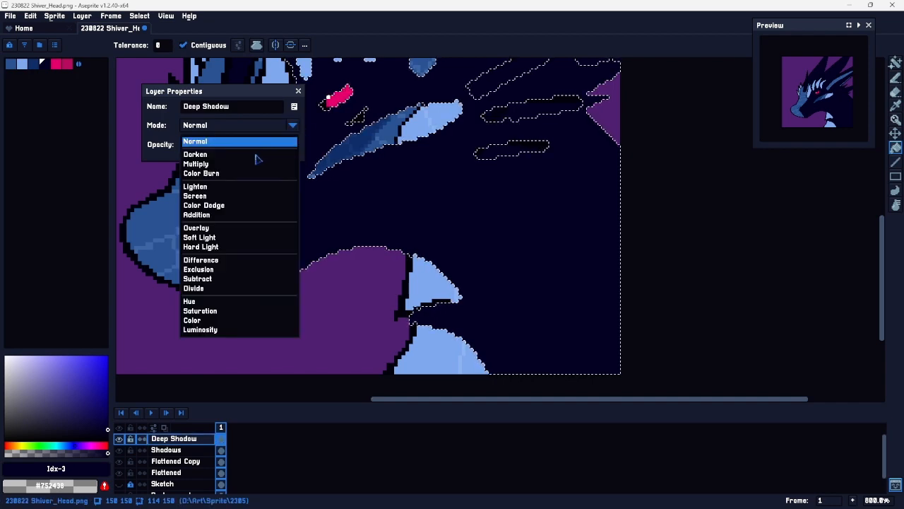
{"action": "left_click", "coordinate": [200, 164]}
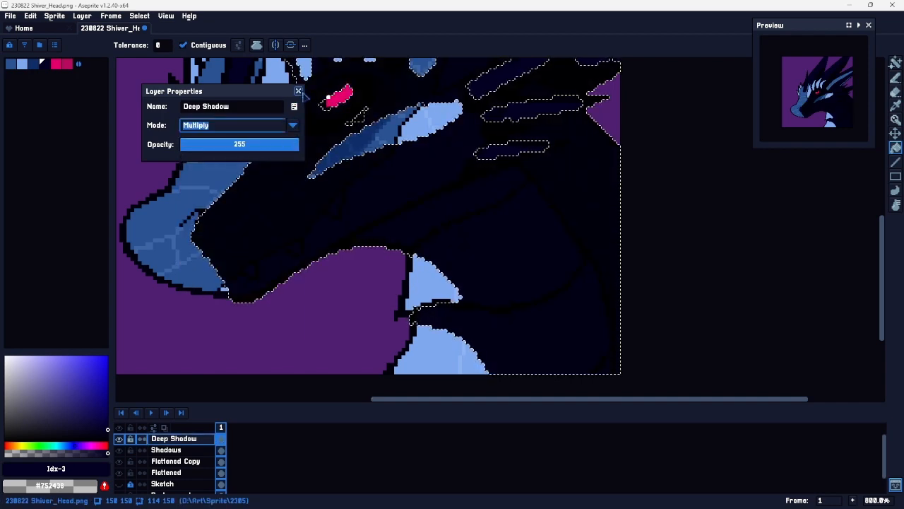
{"action": "left_click", "coordinate": [299, 91]}
{"action": "scroll", "coordinate": [304, 204], "scroll_direction": "up", "scroll_amount": 2}
{"action": "scroll", "coordinate": [255, 236], "scroll_direction": "down", "scroll_amount": 2}
{"action": "left_click_drag", "start_coordinate": [198, 267], "coordinate": [327, 369]}
{"action": "key", "text": "ctrl+d"}
{"action": "scroll", "coordinate": [353, 346], "scroll_direction": "down", "scroll_amount": 3}
{"action": "scroll", "coordinate": [360, 350], "scroll_direction": "up", "scroll_amount": 3}
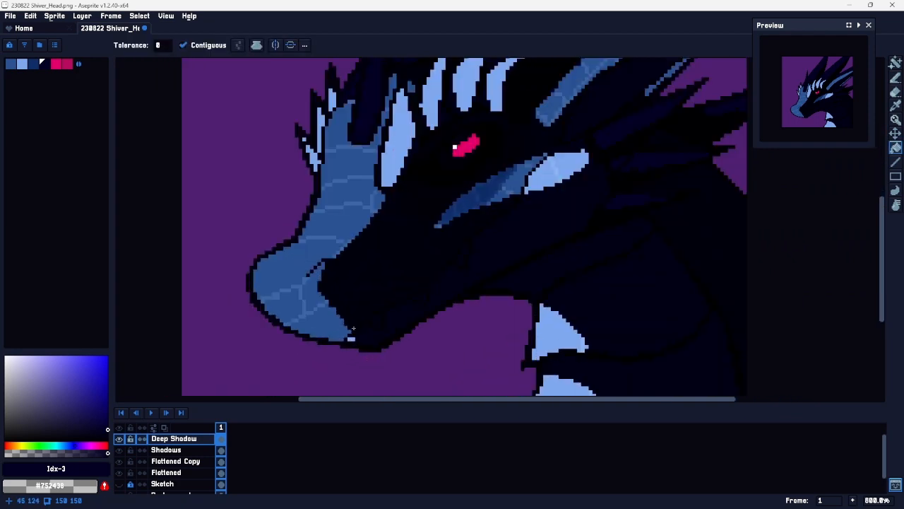
Step: Erase the deep shadow from the upper snout, below the eye and over the cheek with the 3 px eraser
{"action": "scroll", "coordinate": [365, 352], "scroll_direction": "up", "scroll_amount": 2}
{"action": "key", "text": "b"}
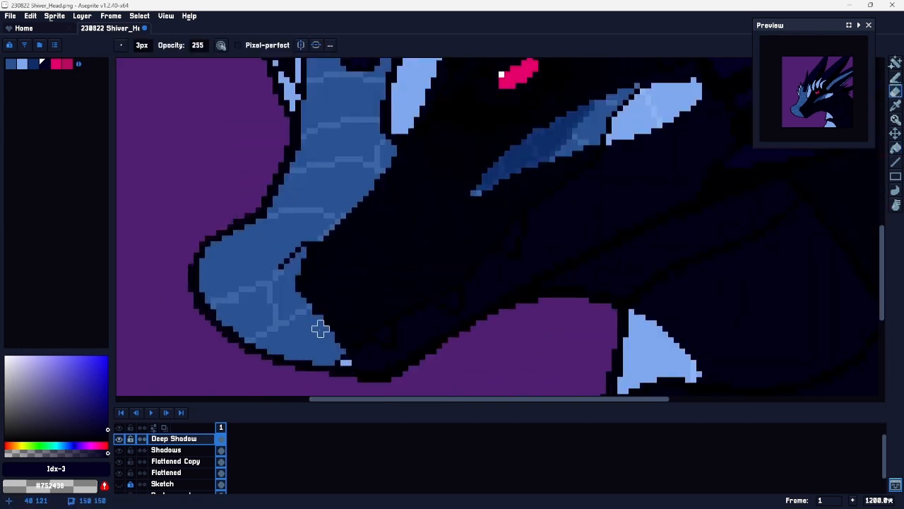
{"action": "mouse_move", "coordinate": [394, 153]}
{"action": "left_mouse_down"}
{"action": "mouse_move", "coordinate": [320, 255]}
{"action": "mouse_move", "coordinate": [422, 147]}
{"action": "mouse_move", "coordinate": [315, 272]}
{"action": "mouse_move", "coordinate": [310, 310]}
{"action": "left_mouse_up"}
{"action": "mouse_move", "coordinate": [416, 153]}
{"action": "left_mouse_down"}
{"action": "mouse_move", "coordinate": [332, 288]}
{"action": "mouse_move", "coordinate": [371, 238]}
{"action": "mouse_move", "coordinate": [343, 301]}
{"action": "mouse_move", "coordinate": [467, 165]}
{"action": "mouse_move", "coordinate": [423, 193]}
{"action": "mouse_move", "coordinate": [496, 153]}
{"action": "mouse_move", "coordinate": [450, 170]}
{"action": "mouse_move", "coordinate": [488, 152]}
{"action": "left_mouse_up"}
{"action": "mouse_move", "coordinate": [410, 209]}
{"action": "left_mouse_down"}
{"action": "mouse_move", "coordinate": [387, 228]}
{"action": "mouse_move", "coordinate": [472, 182]}
{"action": "mouse_move", "coordinate": [307, 309]}
{"action": "mouse_move", "coordinate": [433, 243]}
{"action": "mouse_move", "coordinate": [388, 289]}
{"action": "mouse_move", "coordinate": [393, 305]}
{"action": "mouse_move", "coordinate": [416, 294]}
{"action": "left_mouse_up"}
{"action": "mouse_move", "coordinate": [348, 345]}
{"action": "left_mouse_down"}
{"action": "mouse_move", "coordinate": [446, 286]}
{"action": "mouse_move", "coordinate": [462, 238]}
{"action": "mouse_move", "coordinate": [428, 248]}
{"action": "mouse_move", "coordinate": [433, 267]}
{"action": "mouse_move", "coordinate": [548, 157]}
{"action": "mouse_move", "coordinate": [490, 238]}
{"action": "mouse_move", "coordinate": [587, 157]}
{"action": "mouse_move", "coordinate": [481, 258]}
{"action": "mouse_move", "coordinate": [625, 147]}
{"action": "mouse_move", "coordinate": [625, 167]}
{"action": "mouse_move", "coordinate": [478, 262]}
{"action": "mouse_move", "coordinate": [625, 169]}
{"action": "mouse_move", "coordinate": [409, 292]}
{"action": "left_mouse_up"}
{"action": "mouse_move", "coordinate": [494, 211]}
{"action": "left_mouse_down"}
{"action": "mouse_move", "coordinate": [477, 241]}
{"action": "mouse_move", "coordinate": [494, 218]}
{"action": "left_mouse_up"}
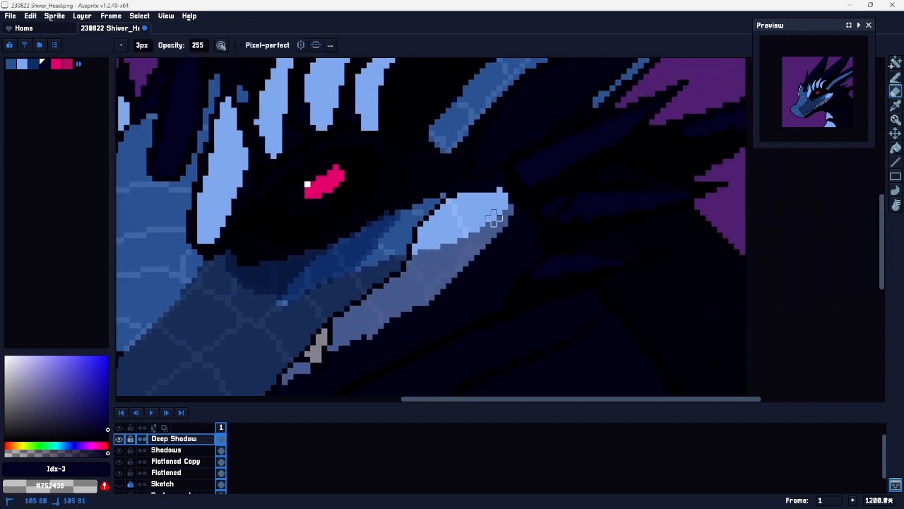
Step: Enlarge the eraser to 7 px and erase the deep shadow from the scales along the back of the neck
{"action": "mouse_move", "coordinate": [471, 309]}
{"action": "left_mouse_down"}
{"action": "mouse_move", "coordinate": [459, 306]}
{"action": "mouse_move", "coordinate": [388, 127]}
{"action": "left_mouse_up"}
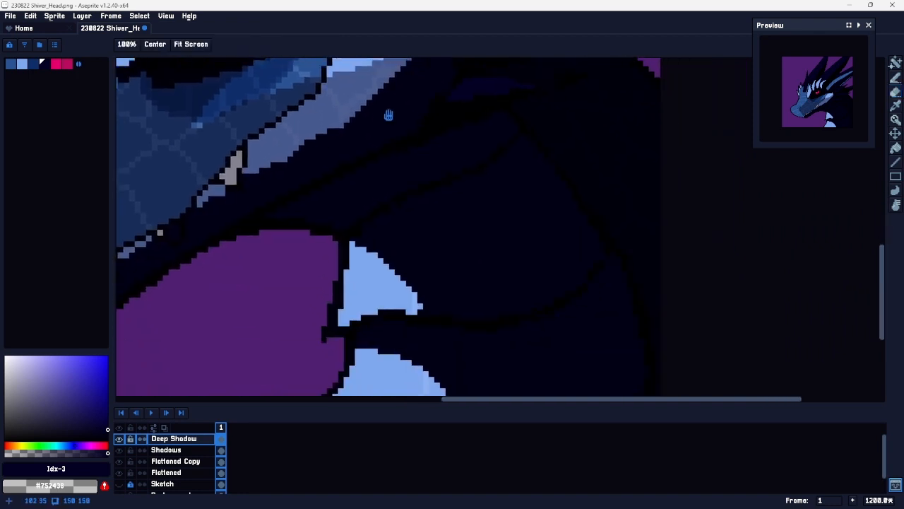
{"action": "mouse_move", "coordinate": [448, 345]}
{"action": "left_mouse_down"}
{"action": "mouse_move", "coordinate": [469, 264]}
{"action": "mouse_move", "coordinate": [442, 368]}
{"action": "left_mouse_up"}
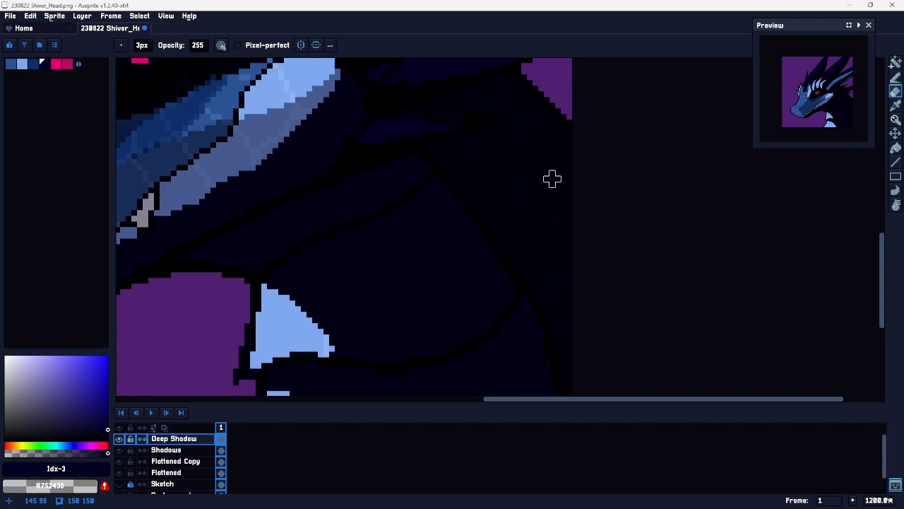
{"action": "key", "text": "plus"}
{"action": "key", "text": "plus"}
{"action": "key", "text": "plus"}
{"action": "mouse_move", "coordinate": [512, 93]}
{"action": "left_mouse_down"}
{"action": "mouse_move", "coordinate": [585, 200]}
{"action": "mouse_move", "coordinate": [519, 117]}
{"action": "mouse_move", "coordinate": [552, 156]}
{"action": "left_mouse_up"}
{"action": "left_click_drag", "start_coordinate": [581, 385], "coordinate": [581, 154]}
{"action": "left_click_drag", "start_coordinate": [581, 212], "coordinate": [584, 91]}
{"action": "mouse_move", "coordinate": [595, 122]}
{"action": "left_mouse_down"}
{"action": "mouse_move", "coordinate": [587, 351]}
{"action": "mouse_move", "coordinate": [559, 289]}
{"action": "mouse_move", "coordinate": [592, 294]}
{"action": "left_mouse_up"}
{"action": "key", "text": "ctrl+z"}
{"action": "key", "text": "ctrl+z"}
{"action": "left_click_drag", "start_coordinate": [524, 163], "coordinate": [528, 262]}
{"action": "mouse_move", "coordinate": [579, 277]}
{"action": "left_mouse_down"}
{"action": "mouse_move", "coordinate": [591, 293]}
{"action": "mouse_move", "coordinate": [558, 257]}
{"action": "left_mouse_up"}
{"action": "mouse_move", "coordinate": [477, 199]}
{"action": "left_mouse_down"}
{"action": "mouse_move", "coordinate": [565, 308]}
{"action": "mouse_move", "coordinate": [486, 209]}
{"action": "mouse_move", "coordinate": [479, 213]}
{"action": "mouse_move", "coordinate": [598, 394]}
{"action": "left_mouse_up"}
{"action": "mouse_move", "coordinate": [507, 219]}
{"action": "left_mouse_down"}
{"action": "mouse_move", "coordinate": [517, 244]}
{"action": "mouse_move", "coordinate": [482, 207]}
{"action": "mouse_move", "coordinate": [534, 300]}
{"action": "left_mouse_up"}
{"action": "key", "text": "space"}
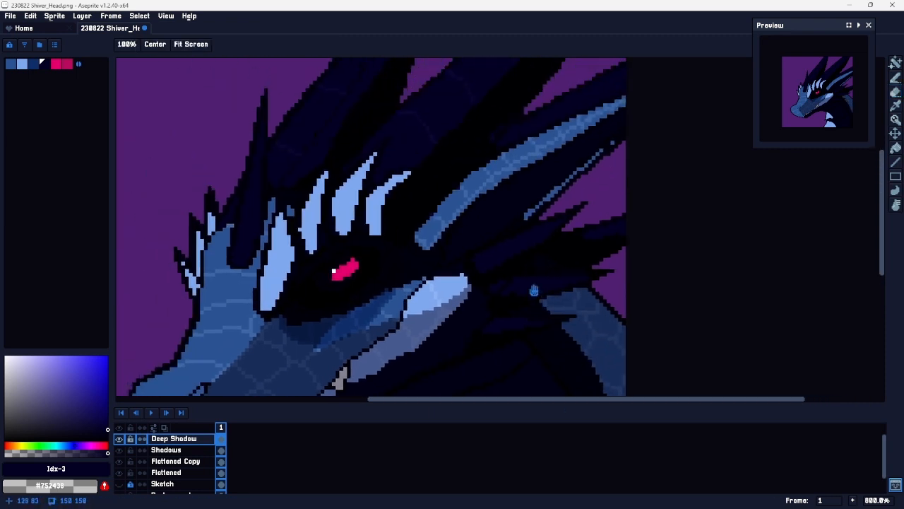
{"action": "left_click_drag", "start_coordinate": [282, 300], "coordinate": [355, 226]}
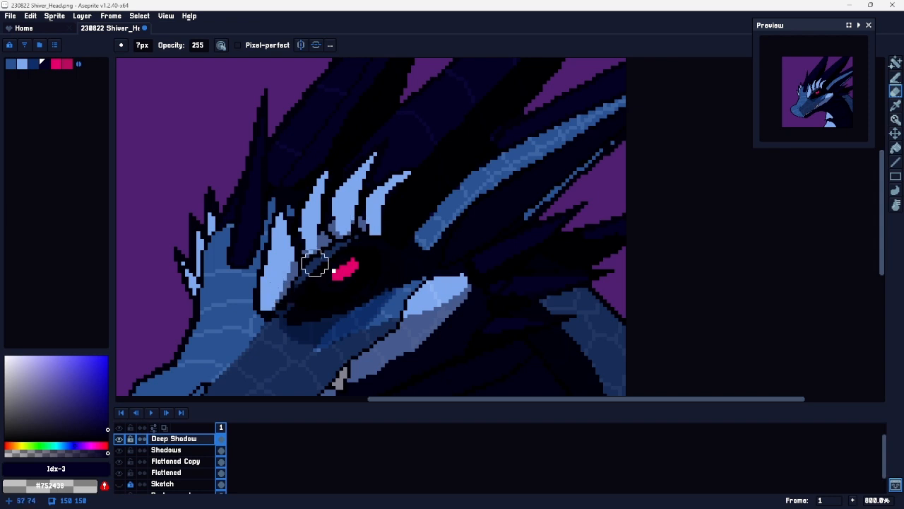
{"action": "key", "text": "ctrl+z"}
{"action": "left_click_drag", "start_coordinate": [266, 301], "coordinate": [397, 238]}
{"action": "key", "text": "ctrl+z"}
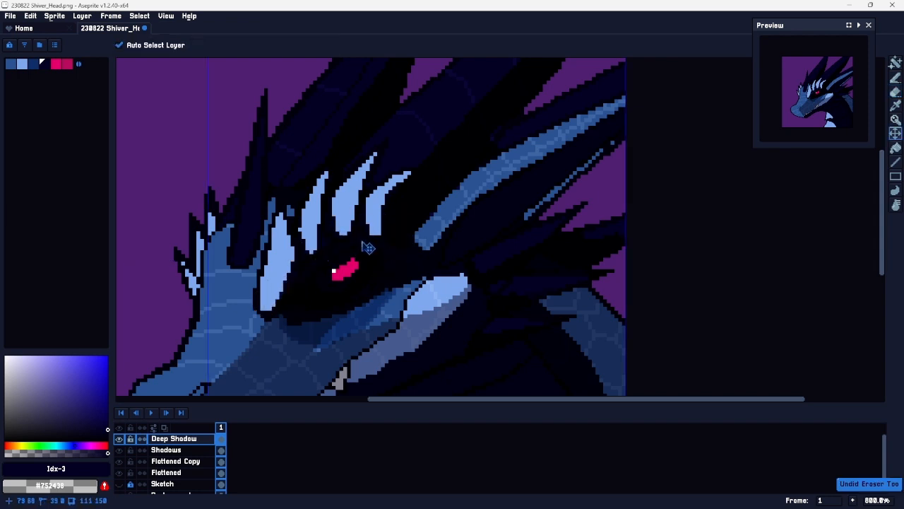
{"action": "left_click_drag", "start_coordinate": [275, 290], "coordinate": [398, 204]}
{"action": "key", "text": "ctrl+z"}
Step: Erase the deep shadow along the bases of the light brow spikes above the eye with the 7 px eraser
{"action": "mouse_move", "coordinate": [274, 285]}
{"action": "left_mouse_down"}
{"action": "mouse_move", "coordinate": [311, 246]}
{"action": "mouse_move", "coordinate": [416, 210]}
{"action": "left_mouse_up"}
{"action": "key", "text": "space"}
{"action": "mouse_move", "coordinate": [284, 240]}
{"action": "left_mouse_down"}
{"action": "mouse_move", "coordinate": [305, 263]}
{"action": "mouse_move", "coordinate": [283, 302]}
{"action": "left_mouse_up"}
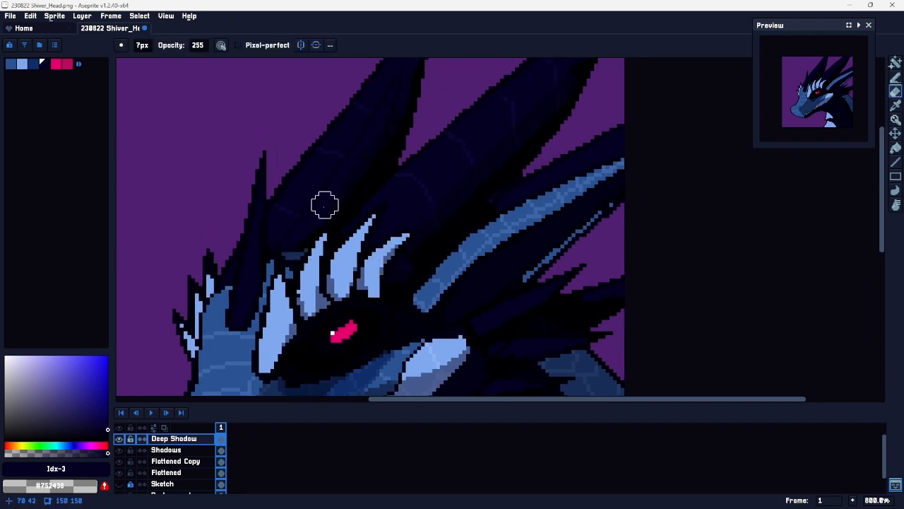
Step: Erase the deep shadow from the light inner area of the ear and a small patch between the spikes below it
{"action": "key", "text": "space"}
{"action": "left_click_drag", "start_coordinate": [415, 211], "coordinate": [289, 220]}
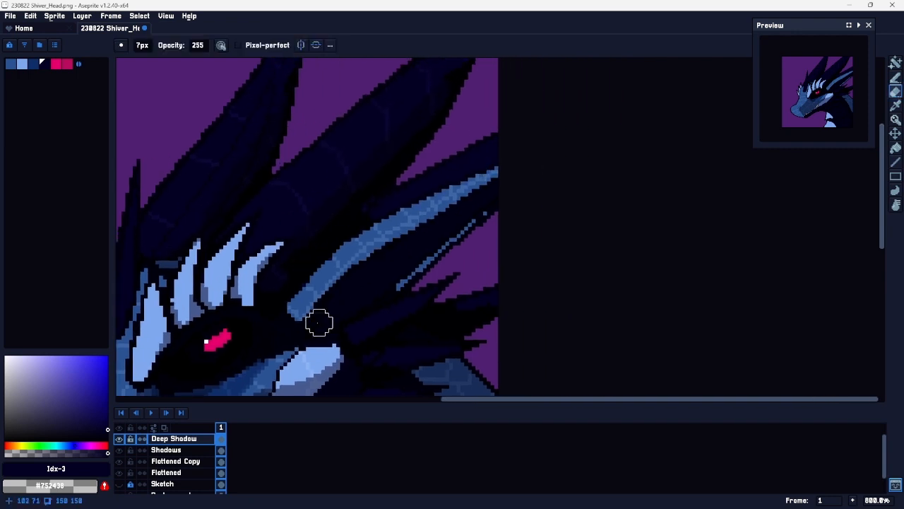
{"action": "mouse_move", "coordinate": [428, 236]}
{"action": "left_mouse_down"}
{"action": "mouse_move", "coordinate": [403, 254]}
{"action": "mouse_move", "coordinate": [448, 222]}
{"action": "mouse_move", "coordinate": [380, 282]}
{"action": "mouse_move", "coordinate": [470, 142]}
{"action": "left_mouse_up"}
{"action": "key", "text": "space"}
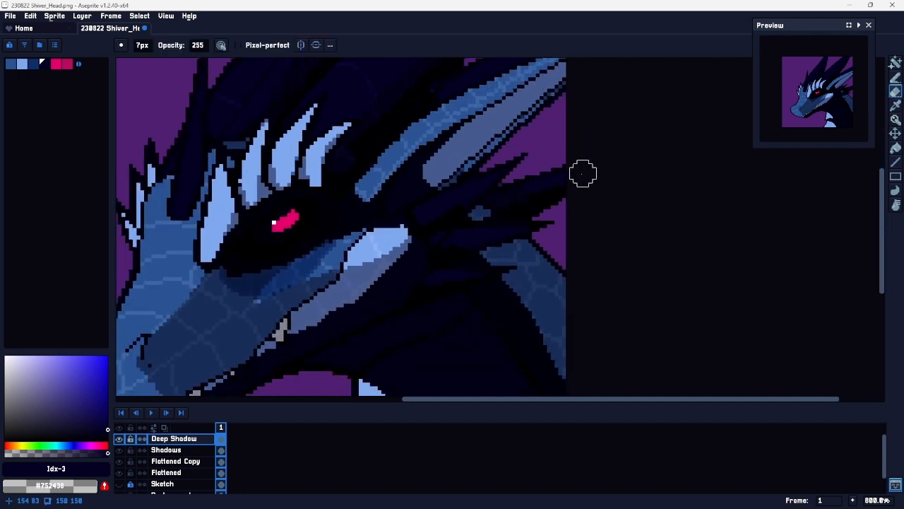
Step: Erase the deep shadow from the middle of the two light throat segments at the front of the neck
{"action": "key", "text": "space"}
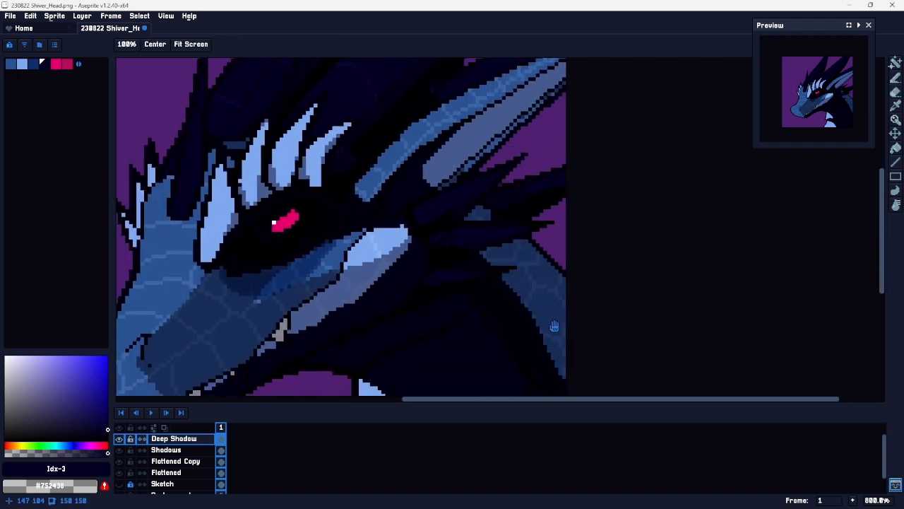
{"action": "left_click_drag", "start_coordinate": [519, 274], "coordinate": [450, 127]}
{"action": "mouse_move", "coordinate": [322, 229]}
{"action": "left_mouse_down"}
{"action": "mouse_move", "coordinate": [370, 252]}
{"action": "mouse_move", "coordinate": [337, 248]}
{"action": "mouse_move", "coordinate": [335, 260]}
{"action": "mouse_move", "coordinate": [406, 257]}
{"action": "mouse_move", "coordinate": [340, 234]}
{"action": "mouse_move", "coordinate": [364, 238]}
{"action": "mouse_move", "coordinate": [370, 255]}
{"action": "mouse_move", "coordinate": [389, 271]}
{"action": "left_mouse_up"}
{"action": "mouse_move", "coordinate": [351, 313]}
{"action": "left_mouse_down"}
{"action": "mouse_move", "coordinate": [417, 346]}
{"action": "mouse_move", "coordinate": [369, 337]}
{"action": "mouse_move", "coordinate": [416, 331]}
{"action": "mouse_move", "coordinate": [398, 332]}
{"action": "mouse_move", "coordinate": [442, 359]}
{"action": "mouse_move", "coordinate": [326, 321]}
{"action": "left_mouse_up"}
{"action": "key", "text": "space"}
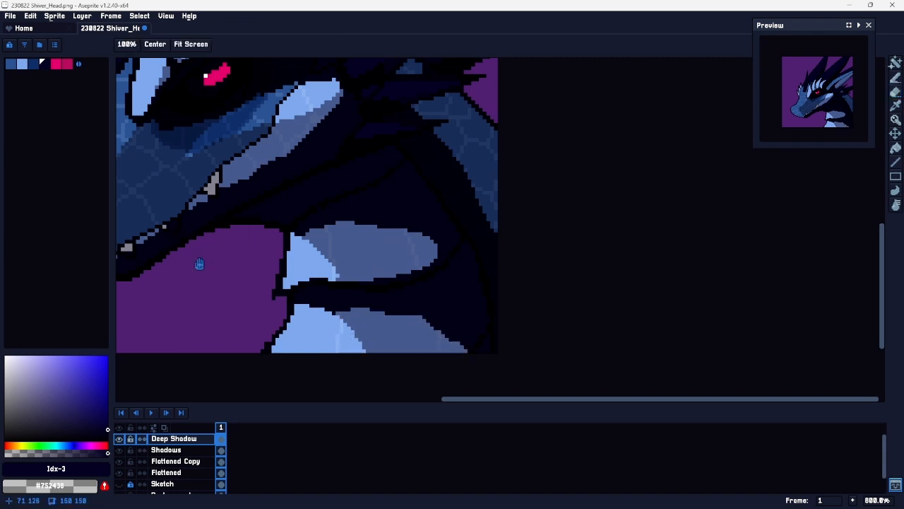
Step: Erase the deep shadow from the dragon's lower jaw, along the mouth line around the teeth
{"action": "left_click_drag", "start_coordinate": [204, 261], "coordinate": [338, 242]}
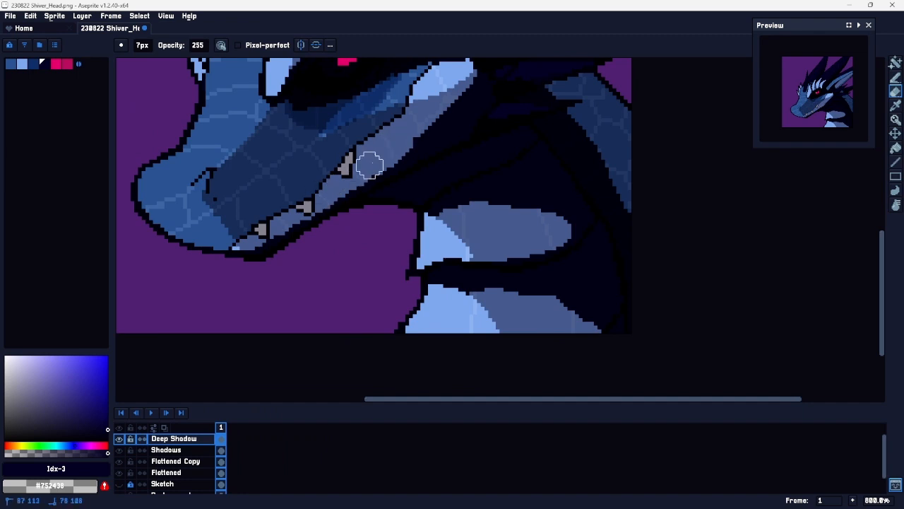
{"action": "key", "text": "space"}
{"action": "left_click_drag", "start_coordinate": [417, 107], "coordinate": [331, 183]}
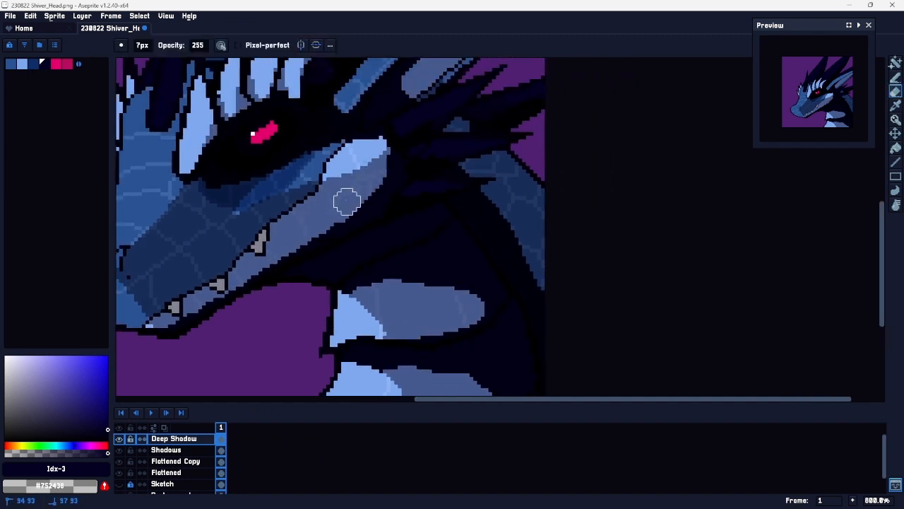
Step: Erase the deep shadow from the lower part of the iris
{"action": "key", "text": "space"}
{"action": "mouse_move", "coordinate": [237, 148]}
{"action": "left_mouse_down"}
{"action": "mouse_move", "coordinate": [353, 202]}
{"action": "mouse_move", "coordinate": [332, 204]}
{"action": "mouse_move", "coordinate": [298, 227]}
{"action": "mouse_move", "coordinate": [361, 181]}
{"action": "mouse_move", "coordinate": [279, 228]}
{"action": "mouse_move", "coordinate": [321, 198]}
{"action": "left_mouse_up"}
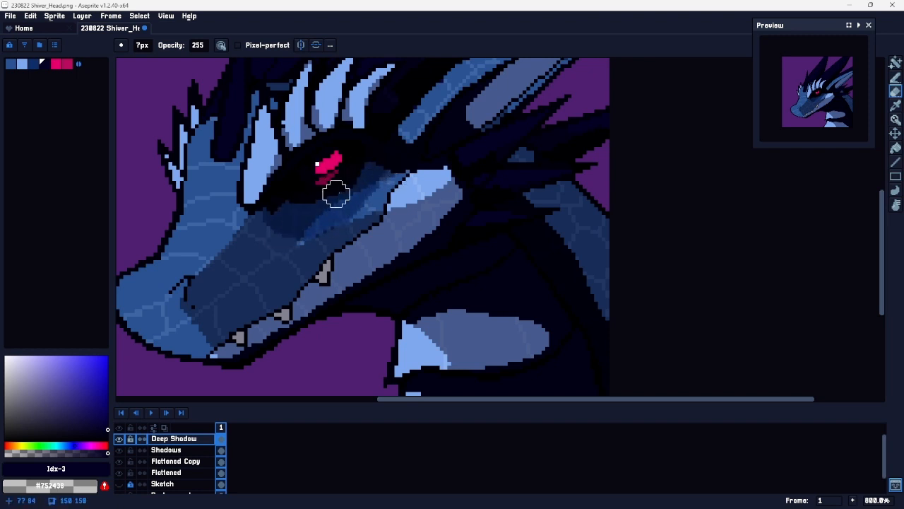
{"action": "key", "text": "space"}
{"action": "left_click_drag", "start_coordinate": [366, 184], "coordinate": [423, 240]}
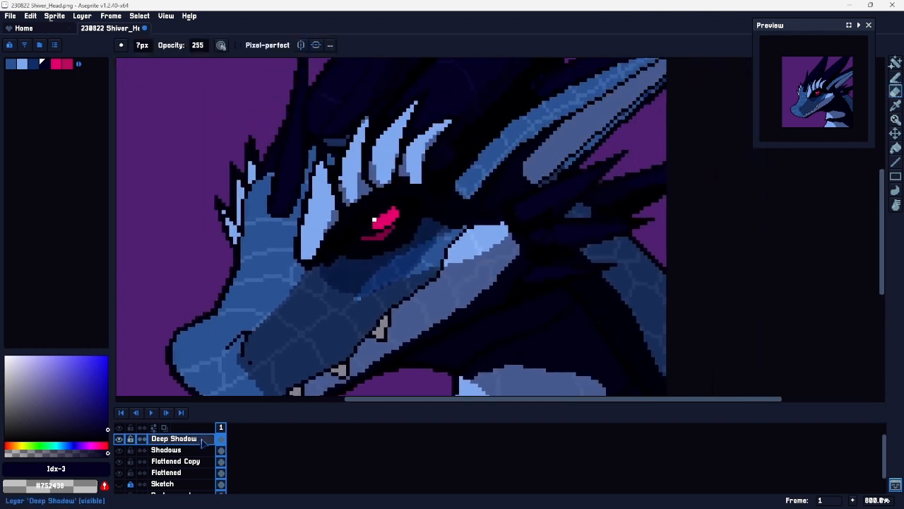
Step: Lower the opacity of the Deep Shadow layer to 135
{"action": "double_click", "coordinate": [203, 439]}
{"action": "left_click", "coordinate": [242, 147]}
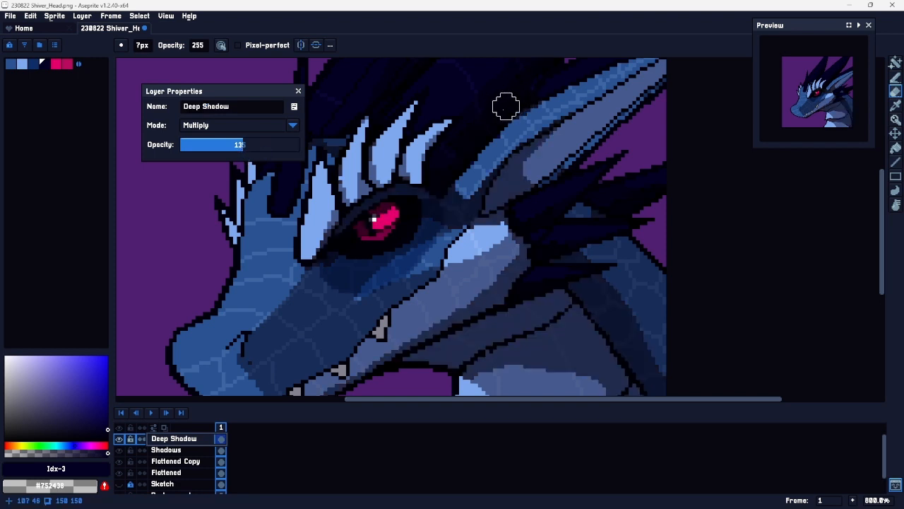
{"action": "left_click_drag", "start_coordinate": [301, 93], "coordinate": [300, 94]}
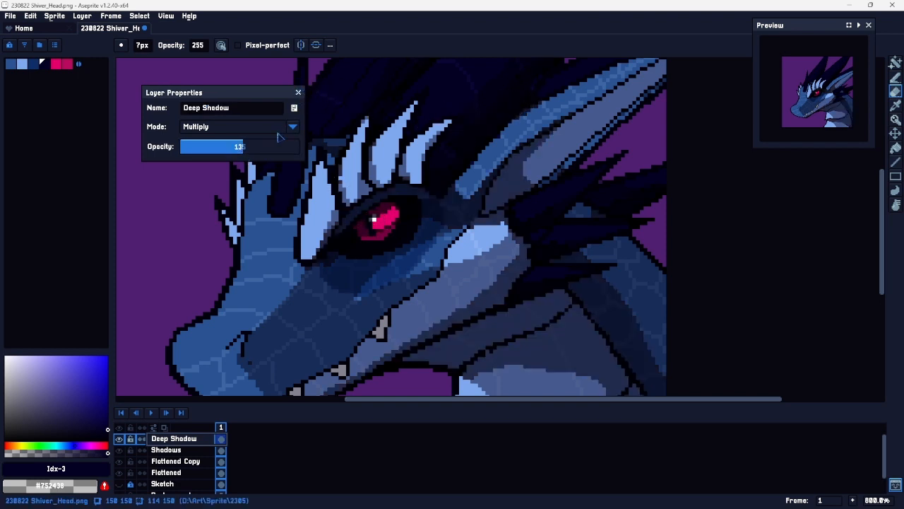
{"action": "left_click", "coordinate": [299, 93]}
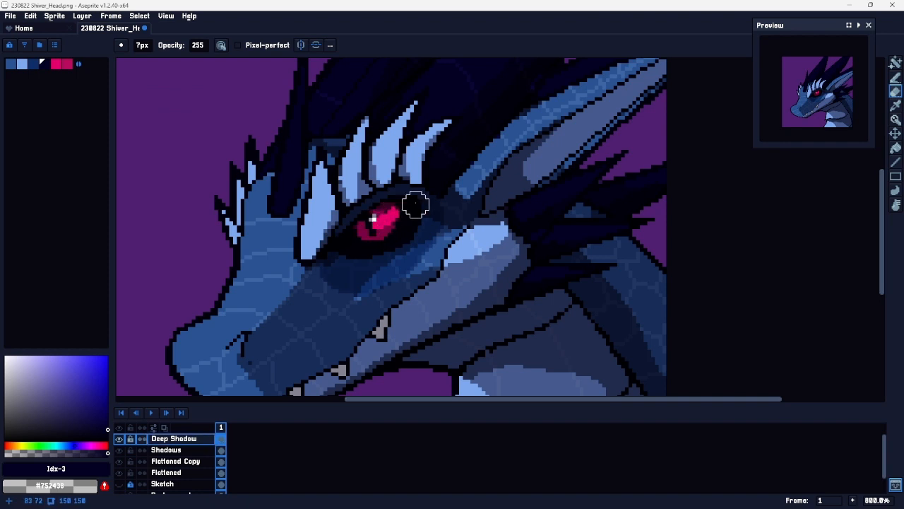
Step: Erase the shadow covering the iris and the white eye glint on the Shadows layer
{"action": "key", "text": "z"}
{"action": "left_click", "coordinate": [382, 220]}
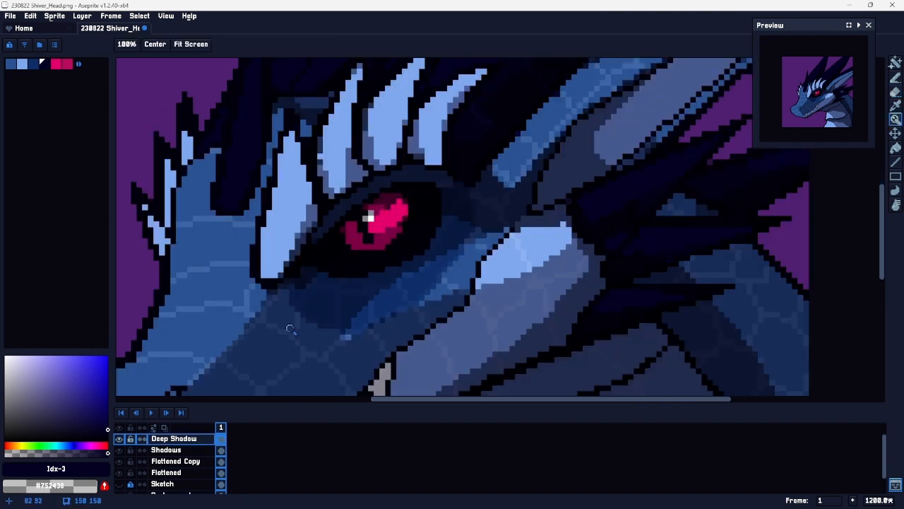
{"action": "left_click", "coordinate": [166, 449]}
{"action": "key", "text": "e"}
{"action": "left_click_drag", "start_coordinate": [382, 224], "coordinate": [399, 212]}
{"action": "key", "text": "z"}
{"action": "right_click", "coordinate": [414, 280]}
{"action": "left_click", "coordinate": [414, 282]}
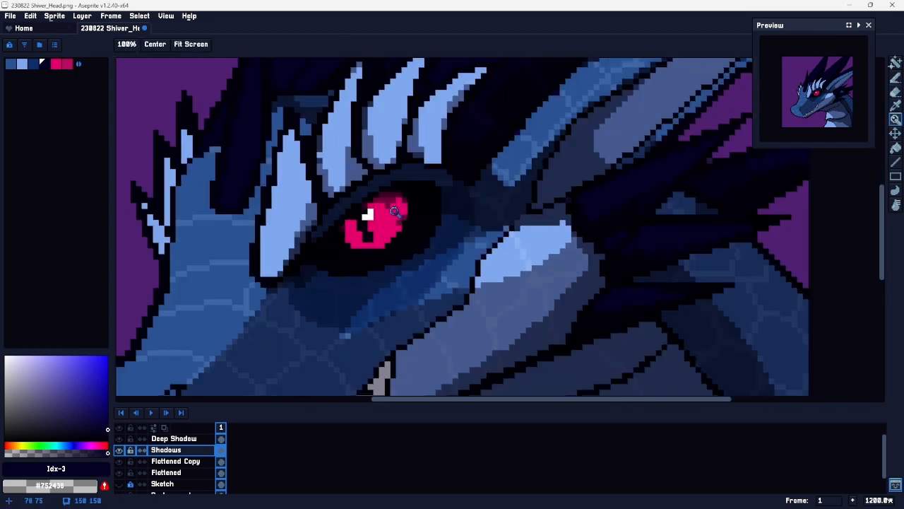
Step: Clean up the leftover shadow pixels in the upper iris on the Shadows layer with a 3 px pencil
{"action": "key", "text": "b"}
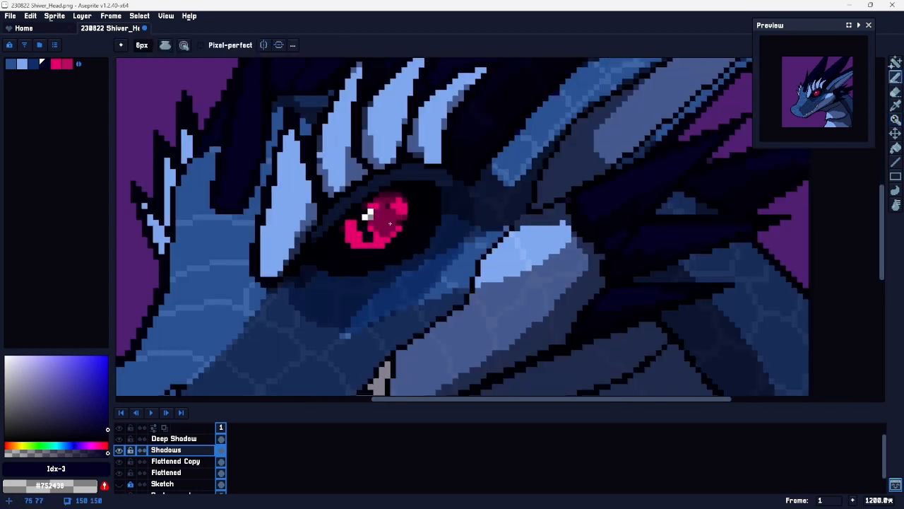
{"action": "key", "text": "["}
{"action": "key", "text": "bracketleft"}
{"action": "key", "text": "minus"}
{"action": "key", "text": "minus"}
{"action": "key", "text": "minus"}
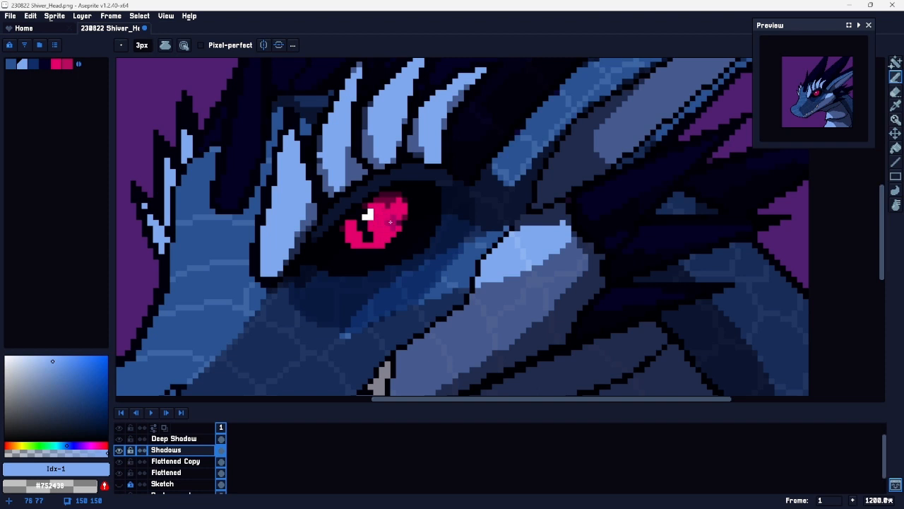
{"action": "key", "text": "bracketright"}
{"action": "key", "text": "bracketright"}
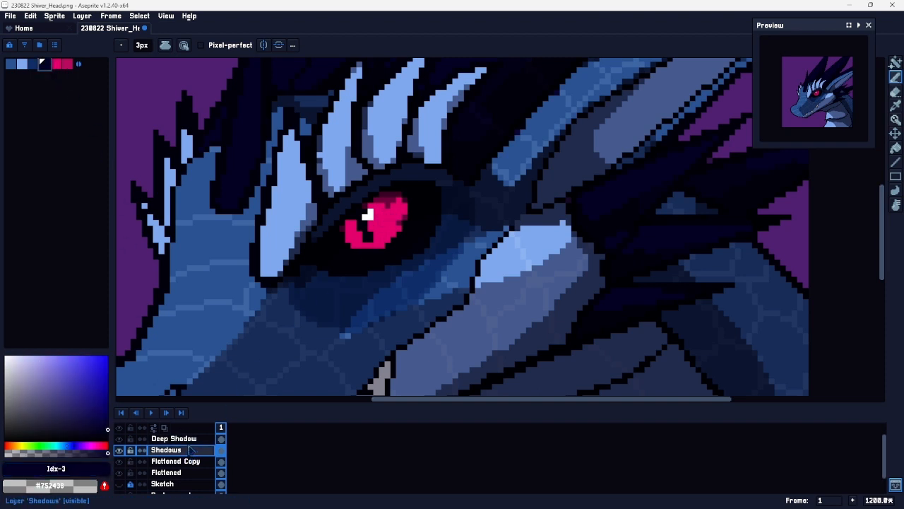
Step: Erase the remaining deep shadow along the top of the iris on the Deep Shadow layer
{"action": "key", "text": "Up"}
{"action": "key", "text": "e"}
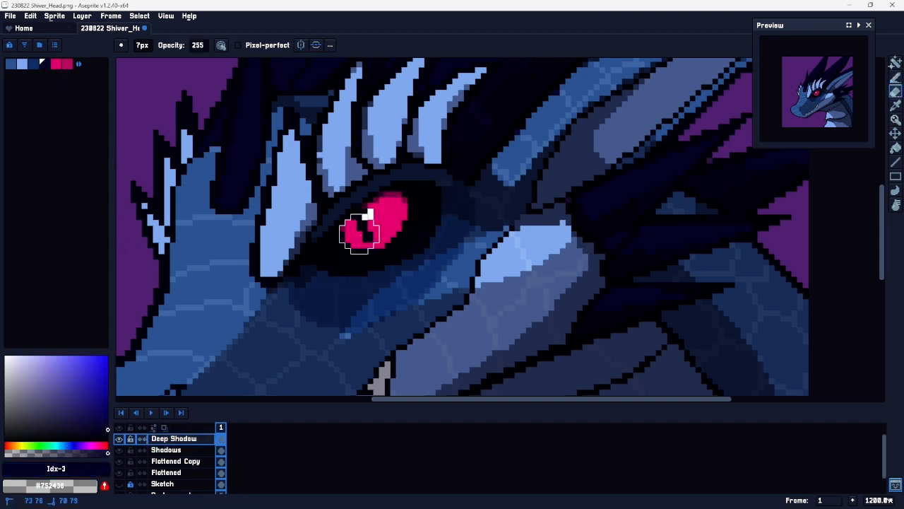
{"action": "key", "text": "z"}
{"action": "scroll", "coordinate": [407, 248], "scroll_direction": "down", "scroll_amount": 5}
{"action": "left_click_drag", "start_coordinate": [484, 249], "coordinate": [444, 212]}
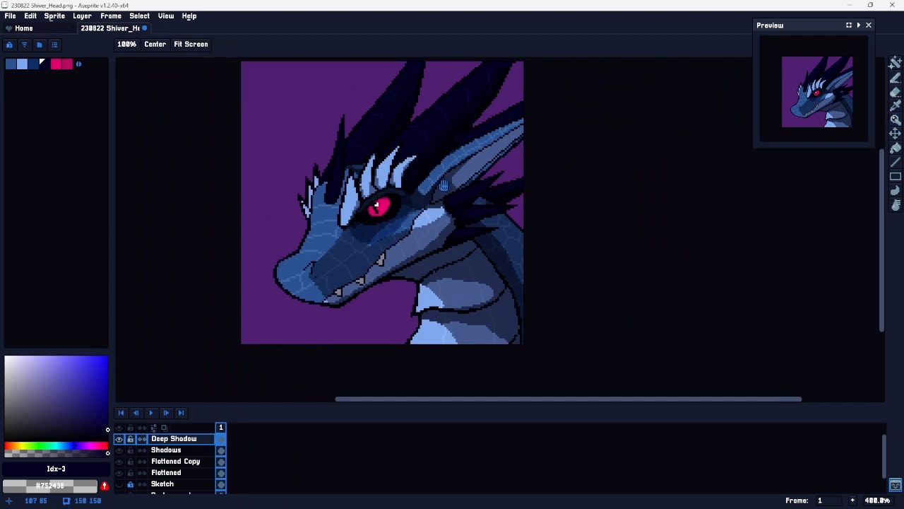
Step: Fill the stray unshaded pixel at the tip of the dark patch below the eye on the Shadows layer
{"action": "scroll", "coordinate": [362, 257], "scroll_direction": "up", "scroll_amount": 8}
{"action": "key", "text": "b"}
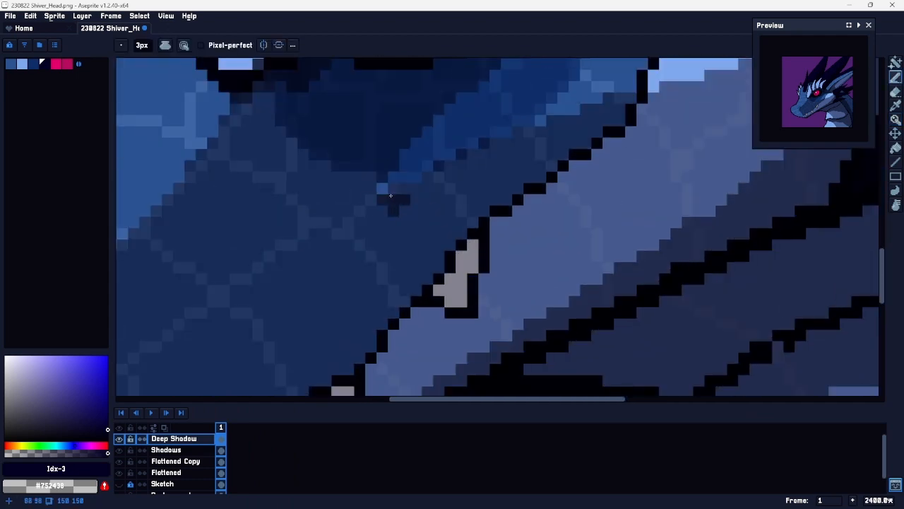
{"action": "key", "text": "alt+Down"}
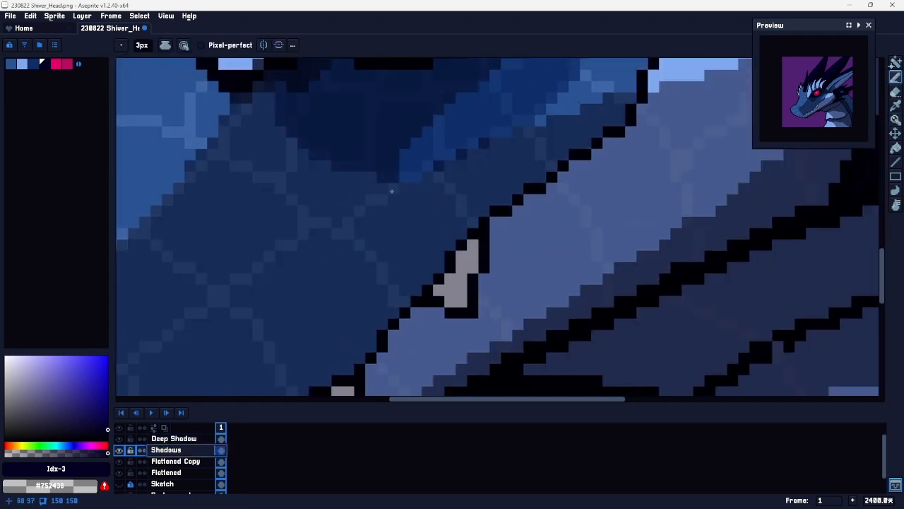
{"action": "key", "text": "z"}
{"action": "scroll", "coordinate": [445, 226], "scroll_direction": "down", "scroll_amount": 6}
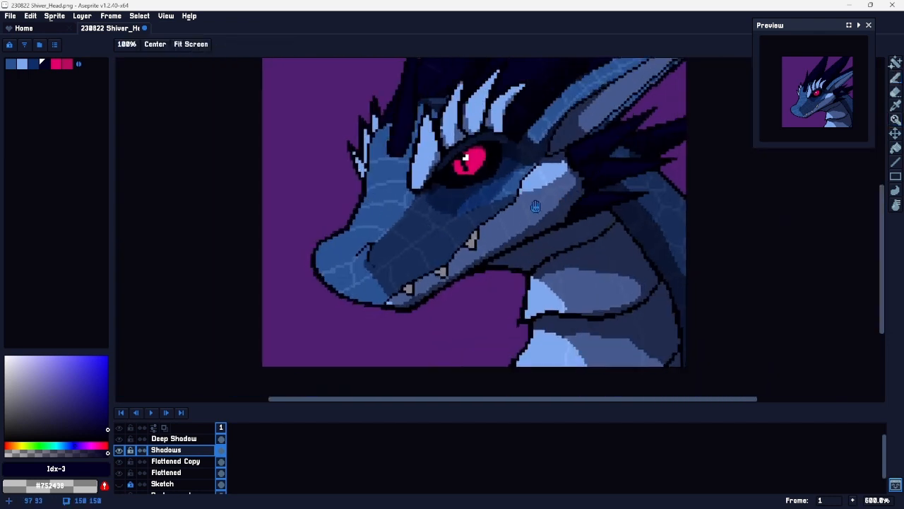
{"action": "left_click_drag", "start_coordinate": [542, 185], "coordinate": [468, 263]}
{"action": "left_click_drag", "start_coordinate": [518, 293], "coordinate": [460, 213]}
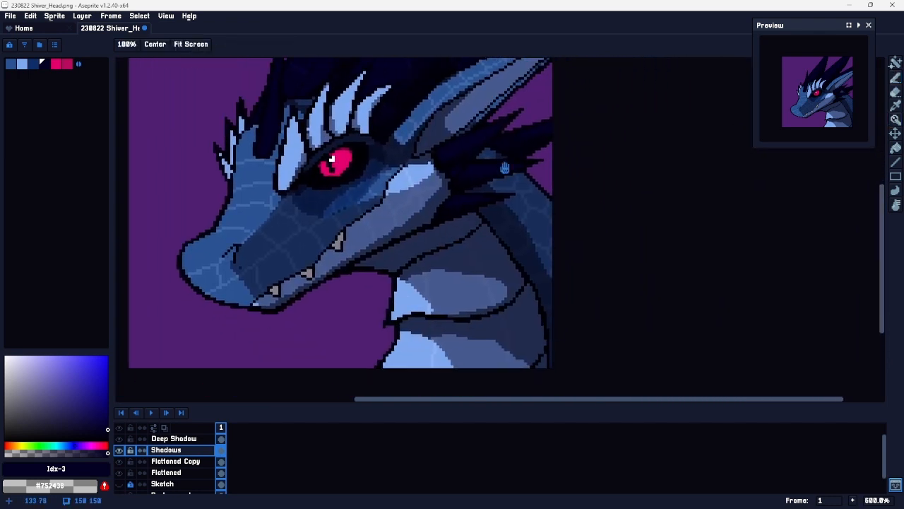
Step: Paint deep shadow over the lower scales at the back of the neck on the Deep Shadow layer
{"action": "key", "text": "alt+Up"}
{"action": "key", "text": "b"}
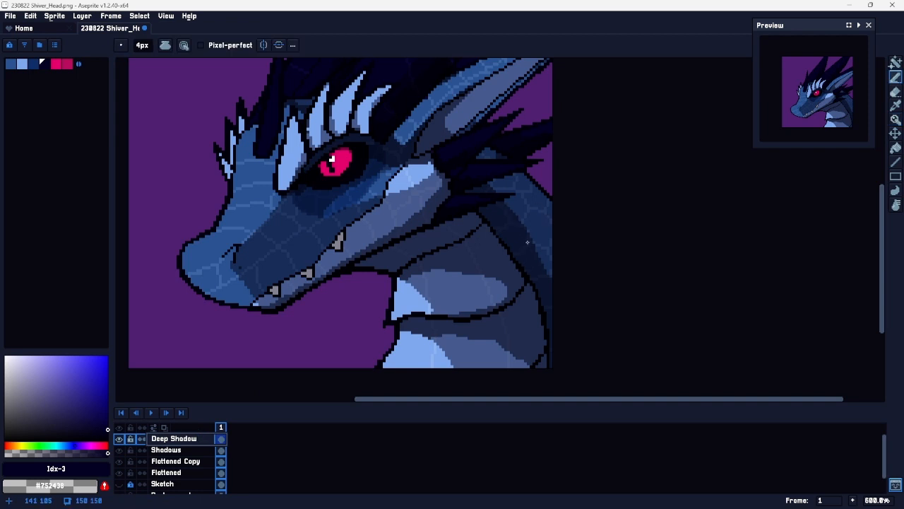
{"action": "left_click_drag", "start_coordinate": [528, 240], "coordinate": [549, 279]}
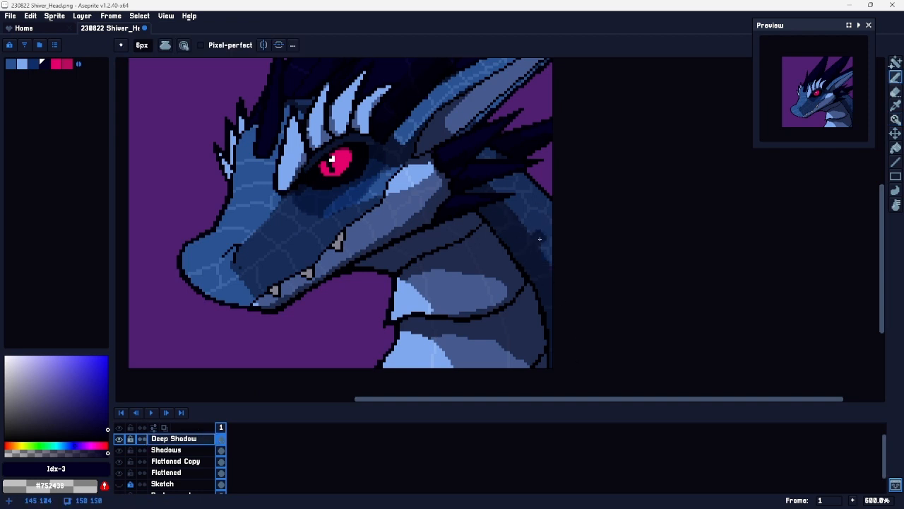
{"action": "key", "text": "z"}
{"action": "scroll", "coordinate": [497, 259], "scroll_direction": "down", "scroll_amount": 1}
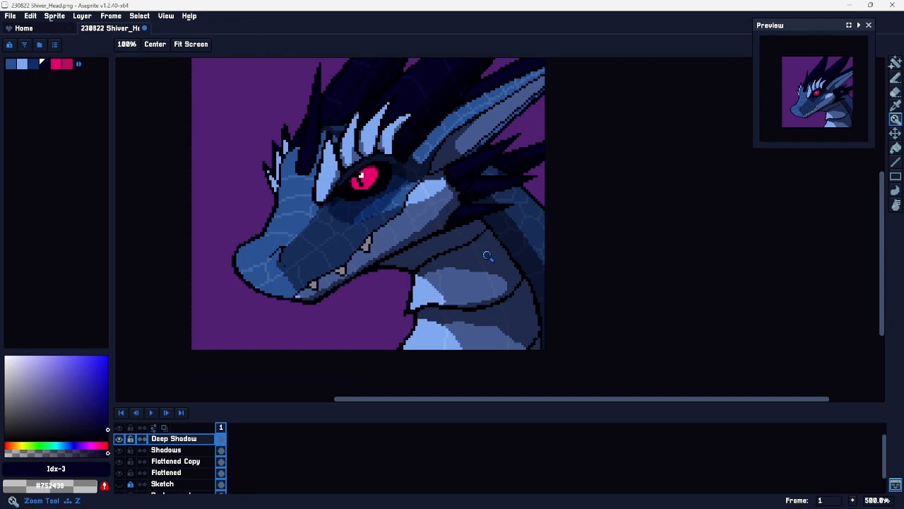
{"action": "key", "text": "space"}
{"action": "left_click_drag", "start_coordinate": [416, 221], "coordinate": [489, 268]}
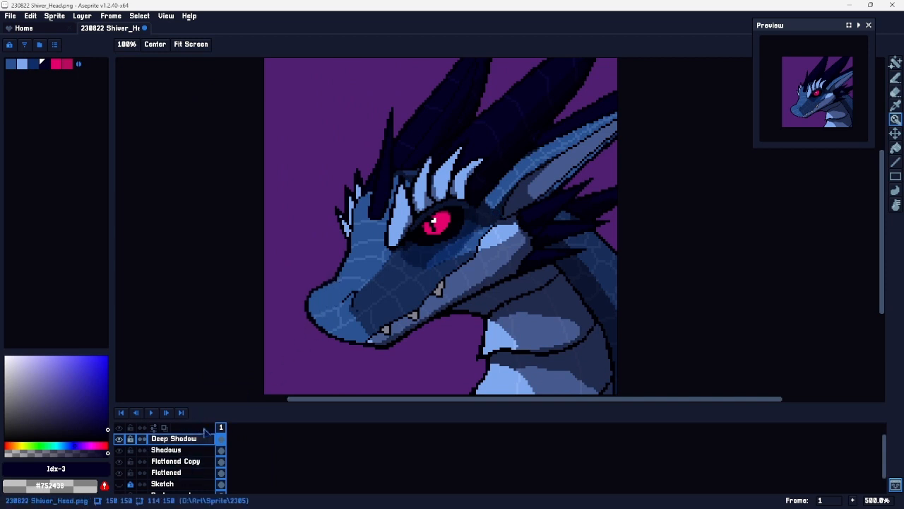
Step: Add a new layer above Deep Shadow and name it Highlight
{"action": "right_click", "coordinate": [199, 439]}
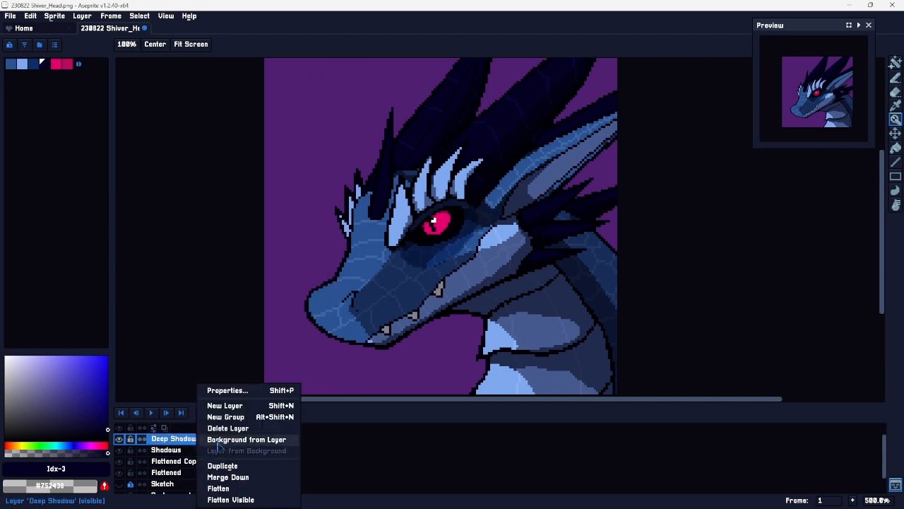
{"action": "left_click", "coordinate": [241, 406]}
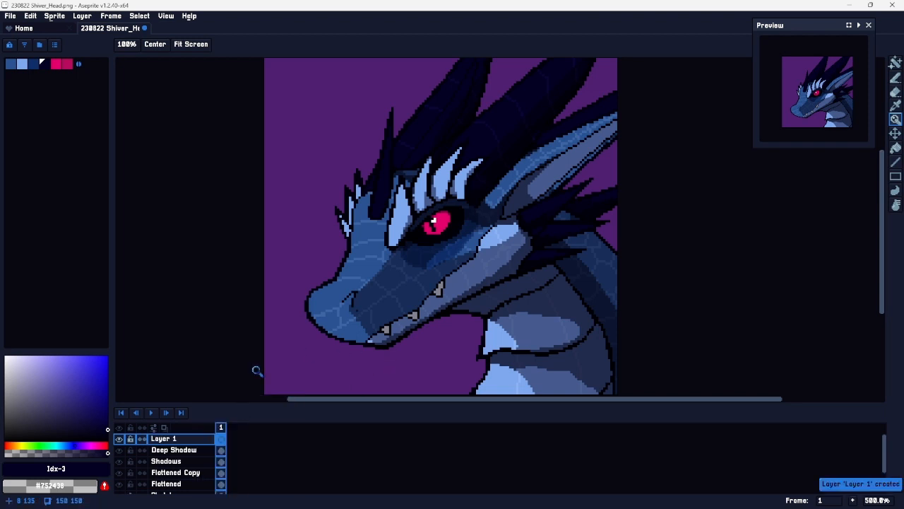
{"action": "double_click", "coordinate": [176, 439]}
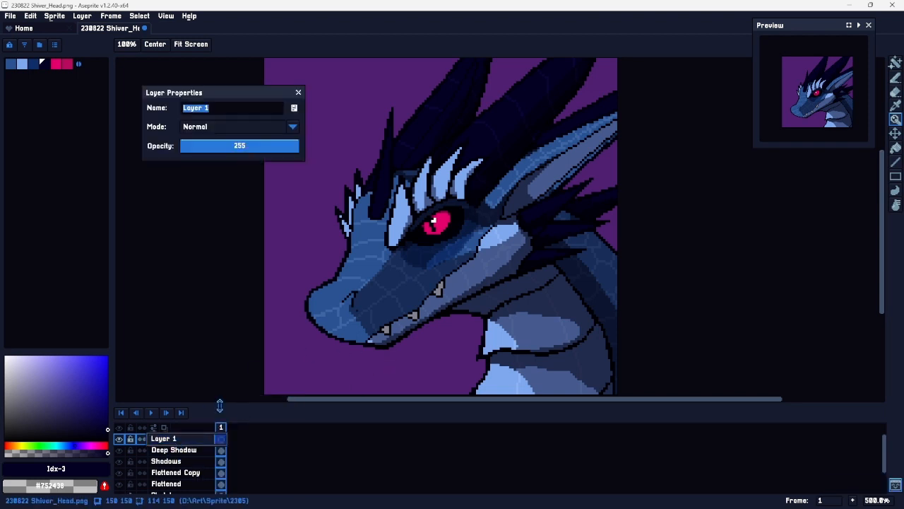
{"action": "type", "text": "Highlight"}
{"action": "key", "text": "Return"}
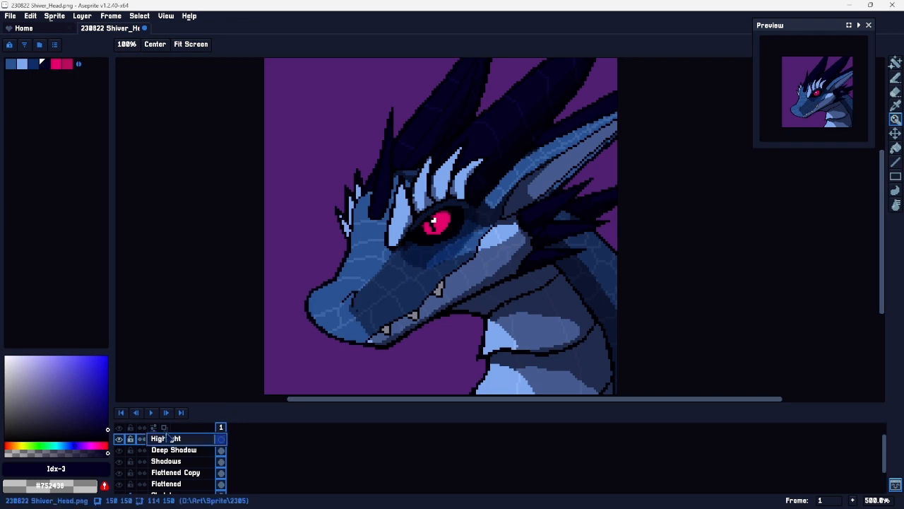
Step: Set the Highlight layer's blend mode to Overlay
{"action": "double_click", "coordinate": [211, 439]}
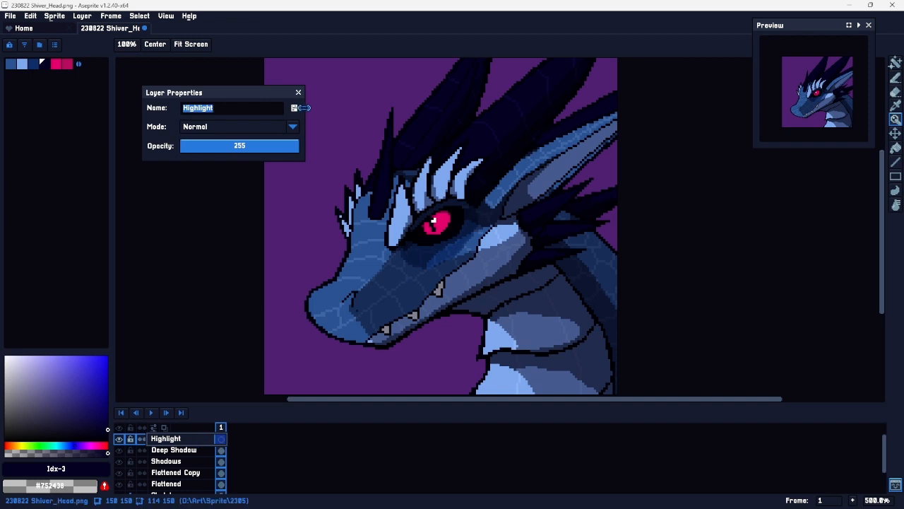
{"action": "left_click", "coordinate": [290, 126]}
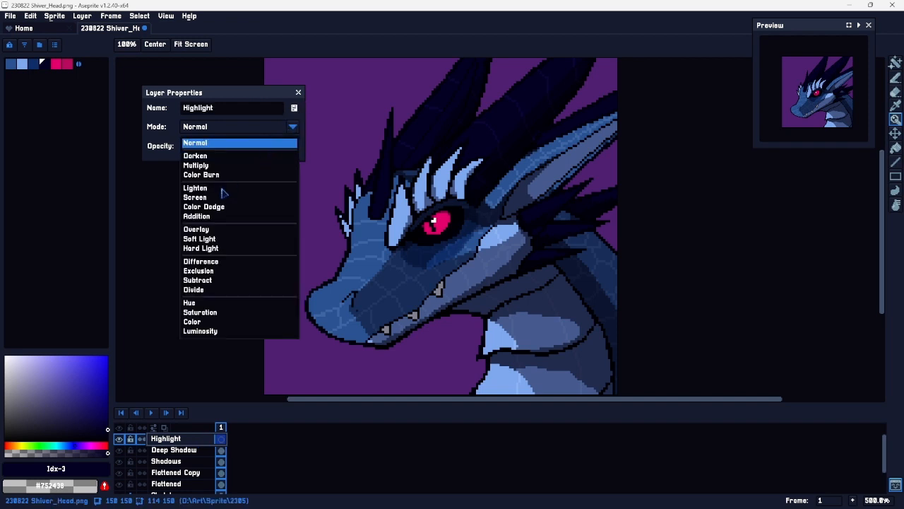
{"action": "left_click", "coordinate": [204, 230]}
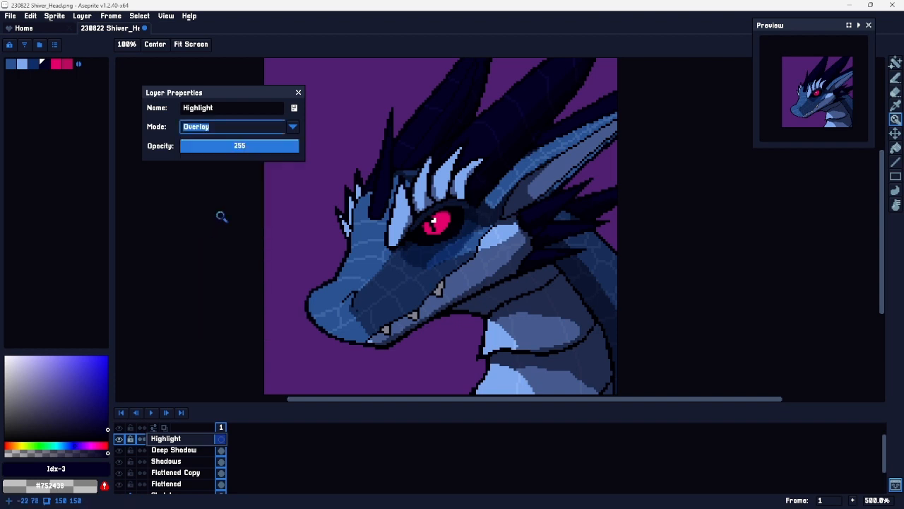
{"action": "left_click", "coordinate": [298, 93]}
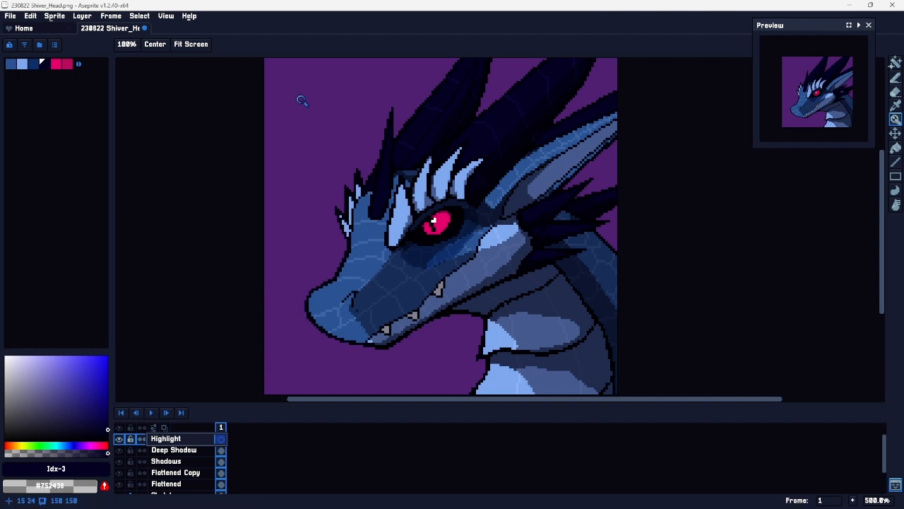
{"action": "left_click_drag", "start_coordinate": [200, 438], "coordinate": [190, 450]}
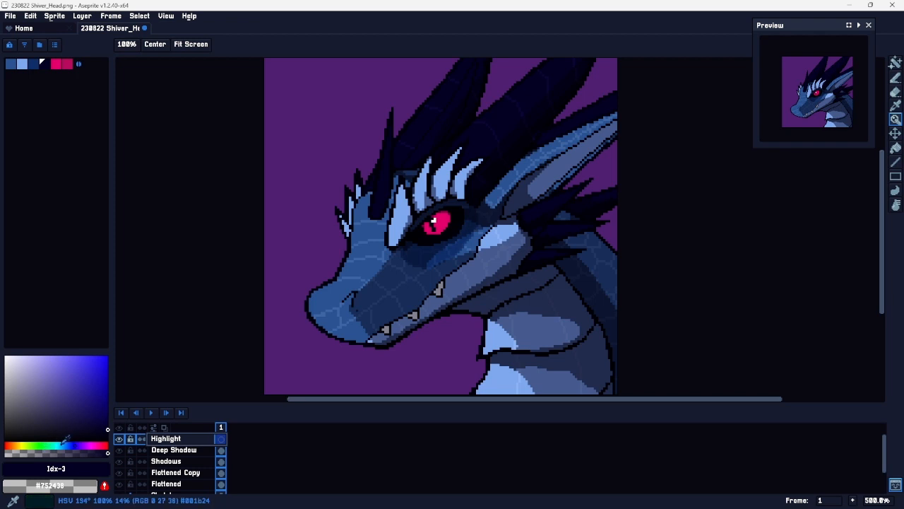
Step: Choose a pale warm yellow, HSV 49°, 10, 100, as the pencil colour for the highlights
{"action": "left_click_drag", "start_coordinate": [23, 444], "coordinate": [18, 447]}
{"action": "left_click_drag", "start_coordinate": [31, 375], "coordinate": [22, 332]}
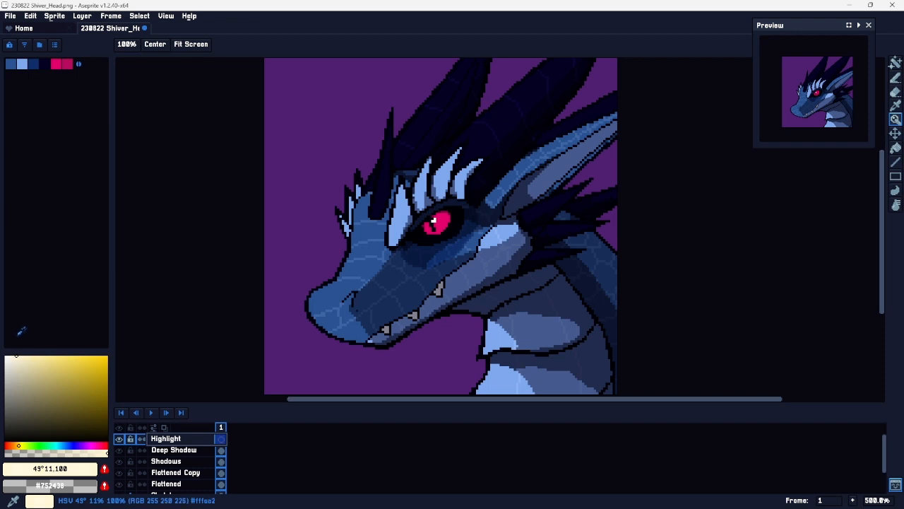
{"action": "key", "text": "b"}
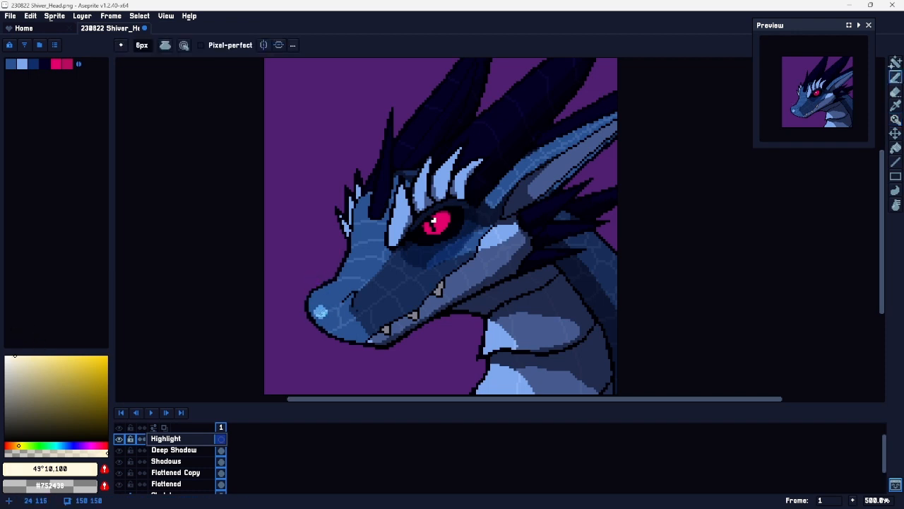
Step: Select the purple background with the Magic Wand and invert the selection so it covers only the dragon
{"action": "key", "text": "w"}
{"action": "left_click", "coordinate": [371, 366]}
{"action": "left_click_drag", "start_coordinate": [463, 347], "coordinate": [481, 349]}
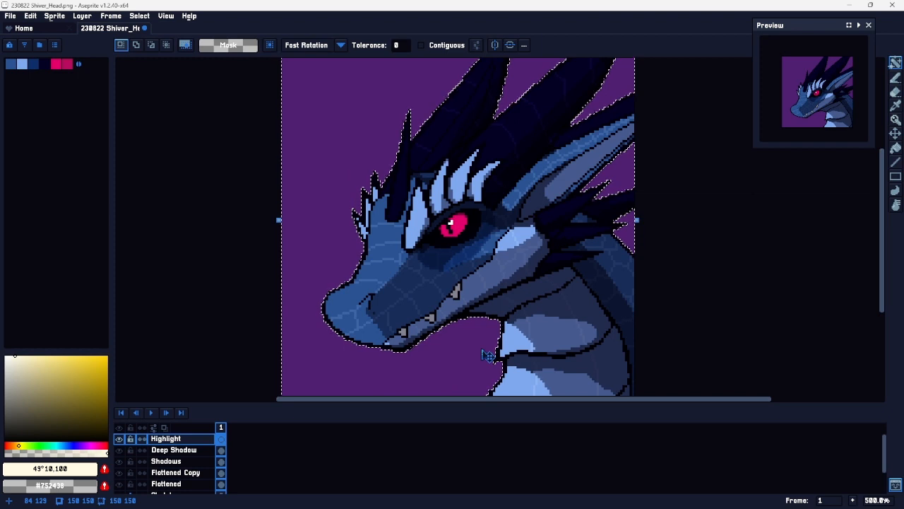
{"action": "left_click", "coordinate": [481, 348], "text": "alt+shift"}
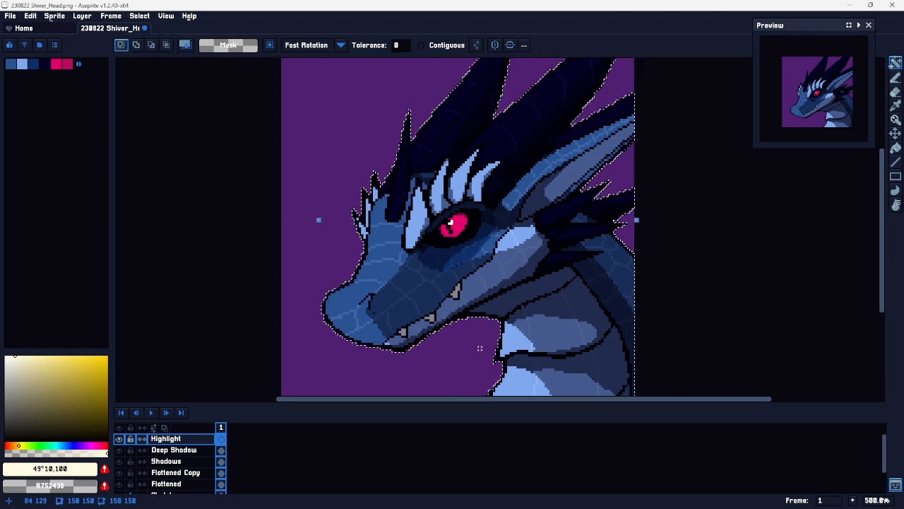
{"action": "key", "text": "b"}
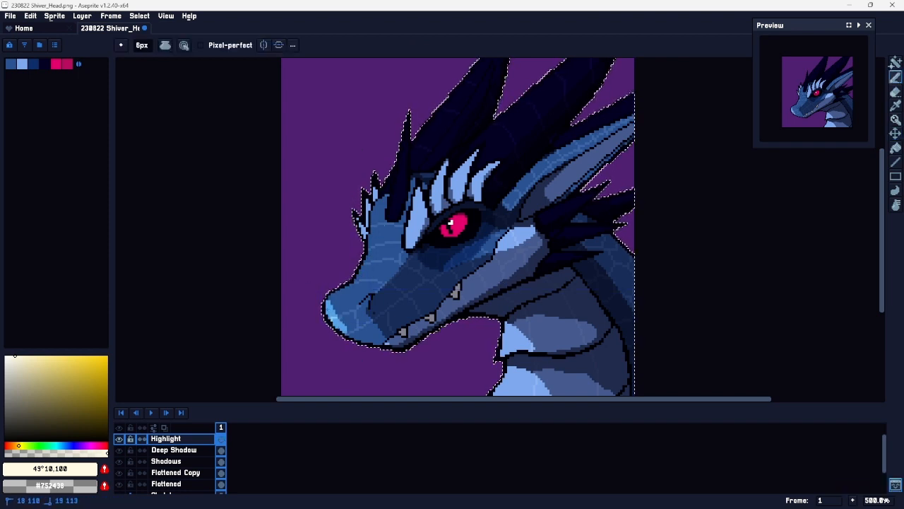
{"action": "left_click_drag", "start_coordinate": [351, 288], "coordinate": [365, 206]}
{"action": "key", "text": "ctrl+z"}
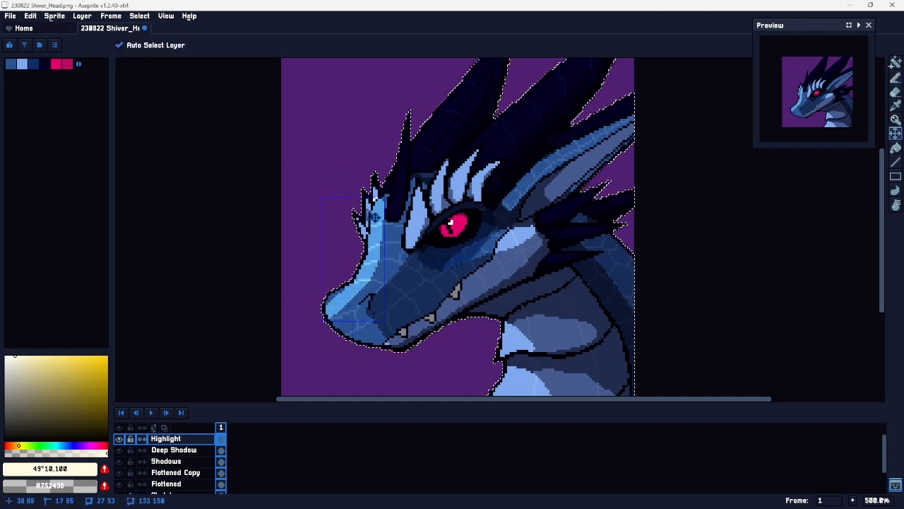
{"action": "key", "text": "ctrl+z"}
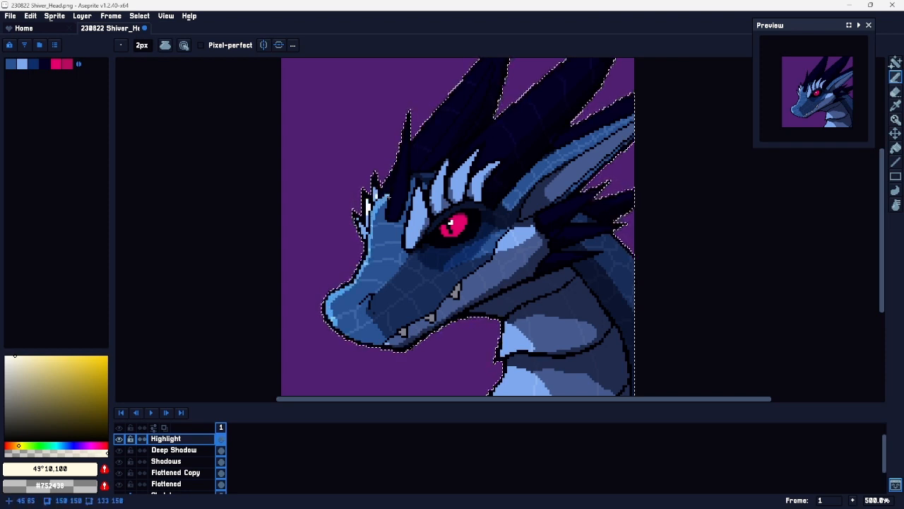
Step: Paint Highlight-layer strokes with a 2 px pencil over the forehead and the bridge of the dragon's snout
{"action": "left_click_drag", "start_coordinate": [399, 173], "coordinate": [385, 228]}
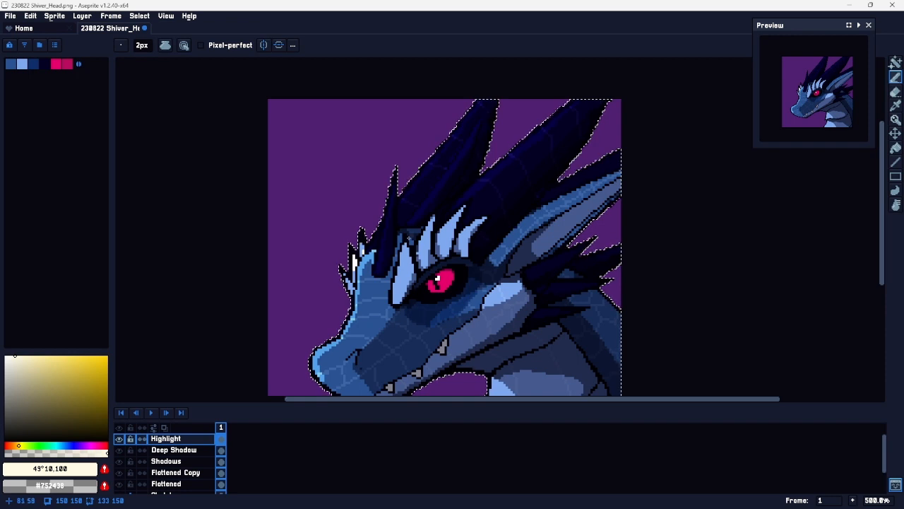
{"action": "left_click_drag", "start_coordinate": [380, 269], "coordinate": [378, 269]}
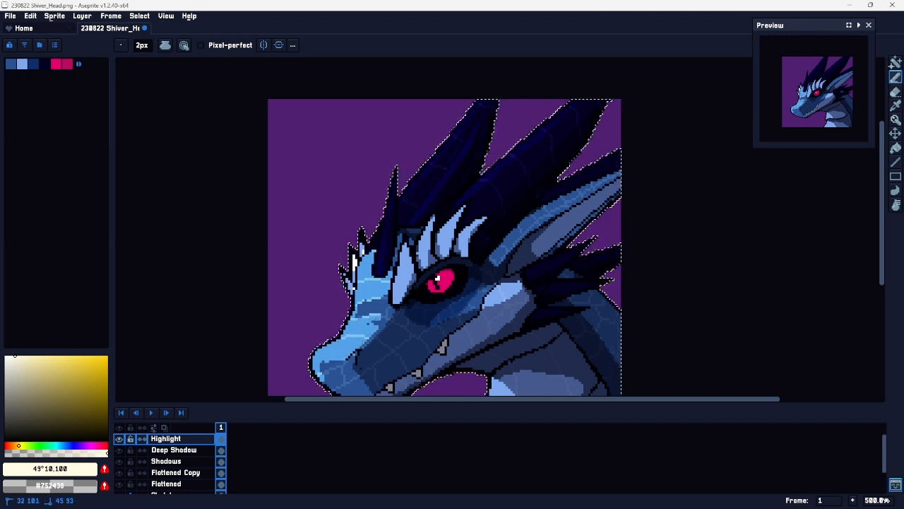
{"action": "left_click_drag", "start_coordinate": [384, 293], "coordinate": [382, 314]}
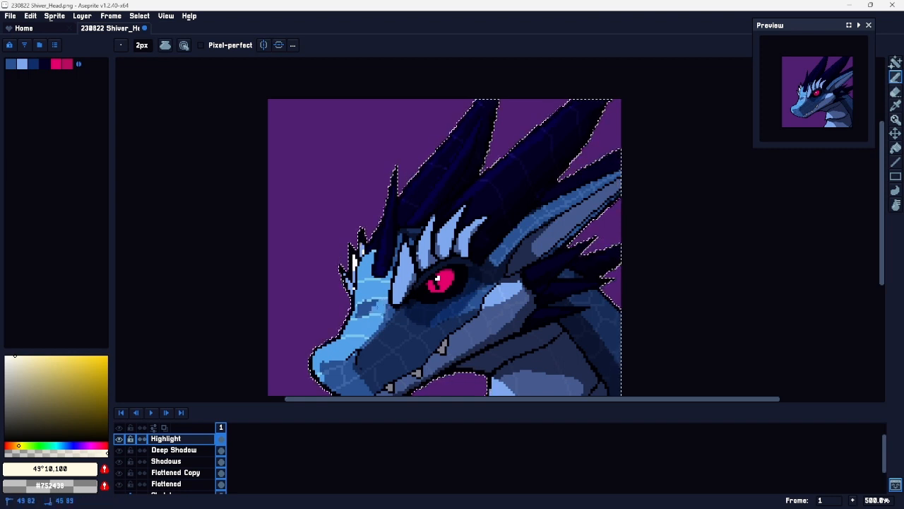
Step: Paint highlights on the cheek ridge behind the eye and along the upper edge of the ear
{"action": "left_click_drag", "start_coordinate": [465, 299], "coordinate": [463, 300]}
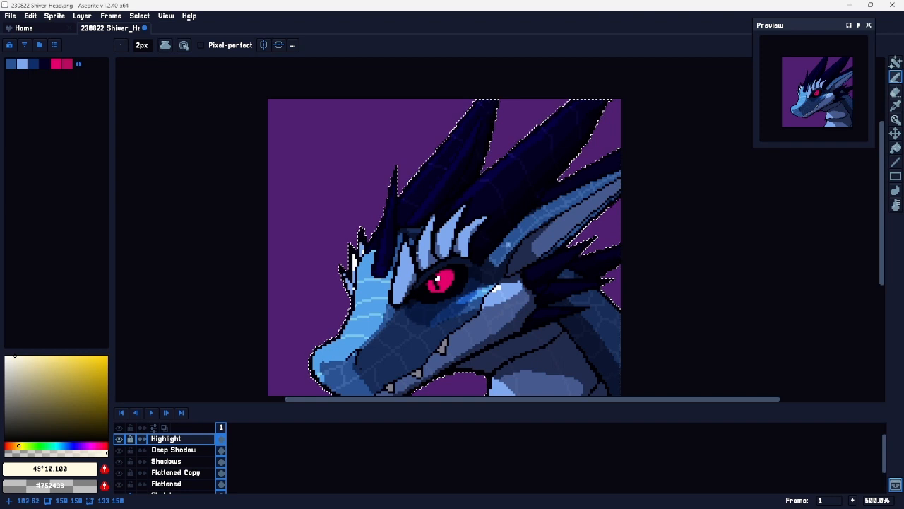
{"action": "left_click_drag", "start_coordinate": [509, 245], "coordinate": [540, 214]}
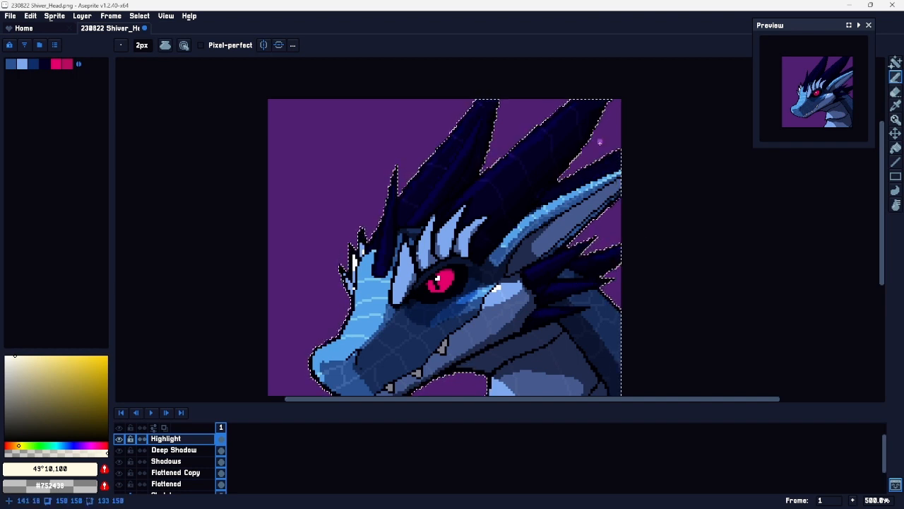
{"action": "left_click_drag", "start_coordinate": [429, 312], "coordinate": [477, 271]}
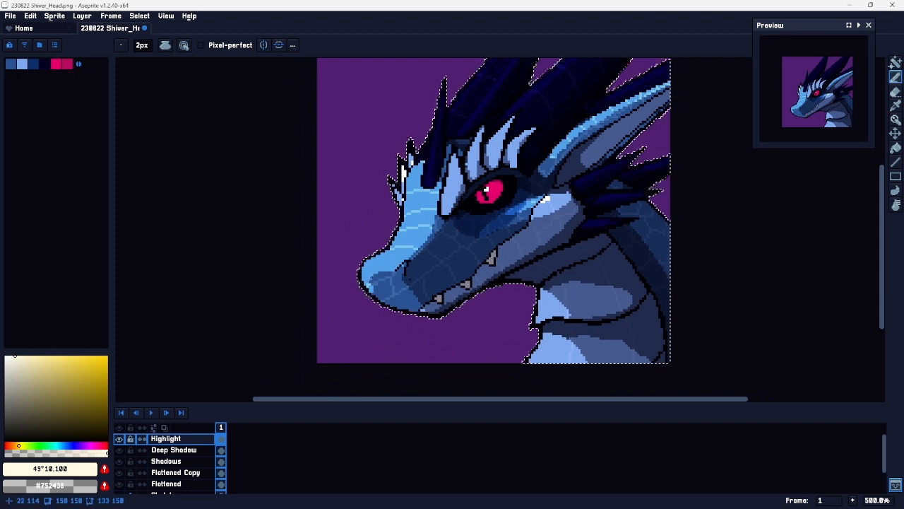
{"action": "left_click_drag", "start_coordinate": [486, 189], "coordinate": [418, 225]}
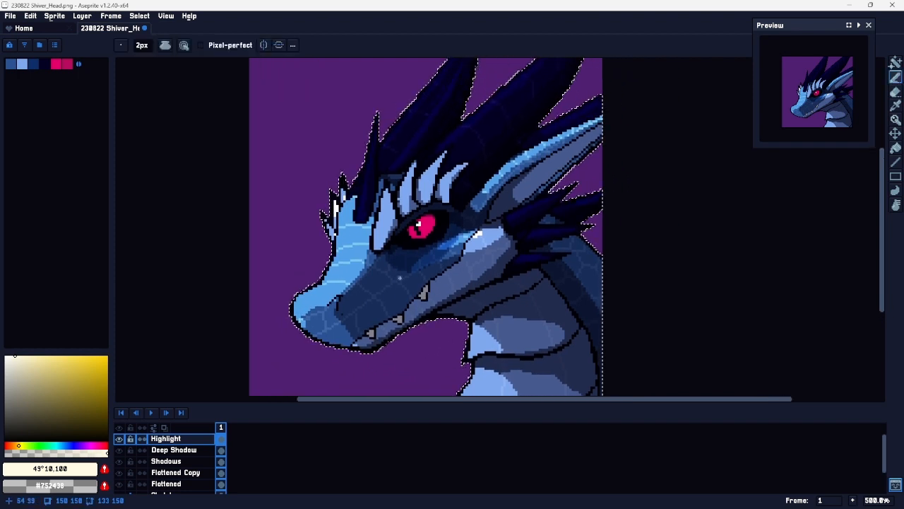
Step: Paint highlights along the front edges of the two throat plates, undoing unwanted strokes
{"action": "left_click_drag", "start_coordinate": [472, 332], "coordinate": [471, 355]}
{"action": "key", "text": "ctrl+z"}
{"action": "key", "text": "ctrl+z"}
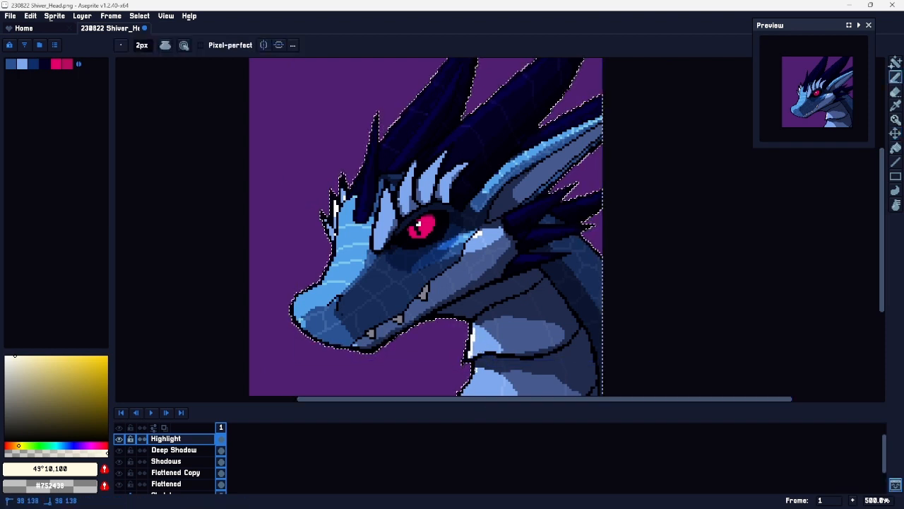
{"action": "scroll", "coordinate": [453, 303], "scroll_direction": "down", "scroll_amount": 2}
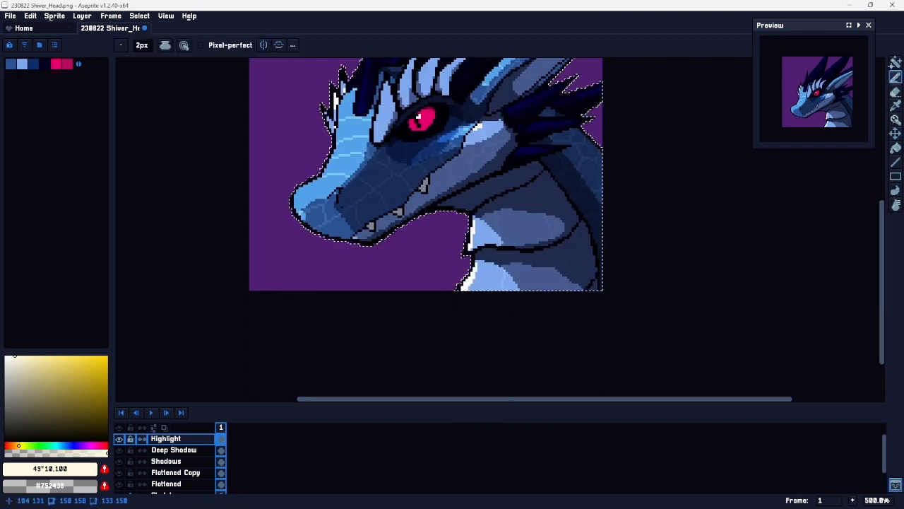
{"action": "left_click_drag", "start_coordinate": [486, 279], "coordinate": [461, 389]}
Step: Change the pencil colour to white, HSV 49°, 0, 100, and highlight the front edges of the dark horns
{"action": "key", "text": "z"}
{"action": "left_click_drag", "start_coordinate": [353, 160], "coordinate": [379, 149]}
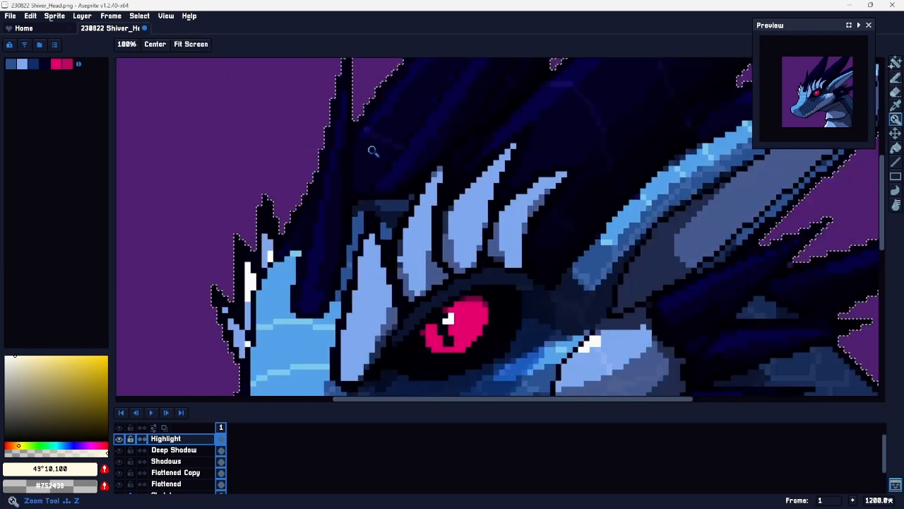
{"action": "key", "text": "b"}
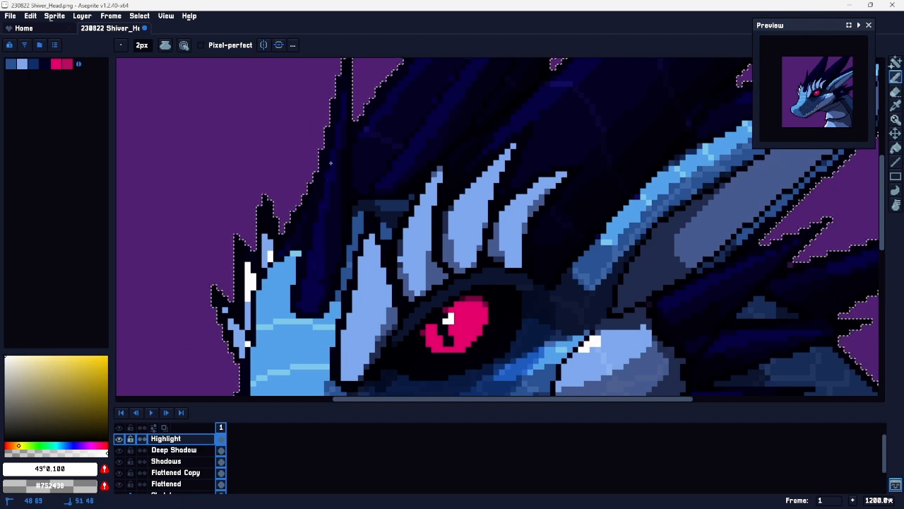
{"action": "left_click_drag", "start_coordinate": [361, 94], "coordinate": [281, 260]}
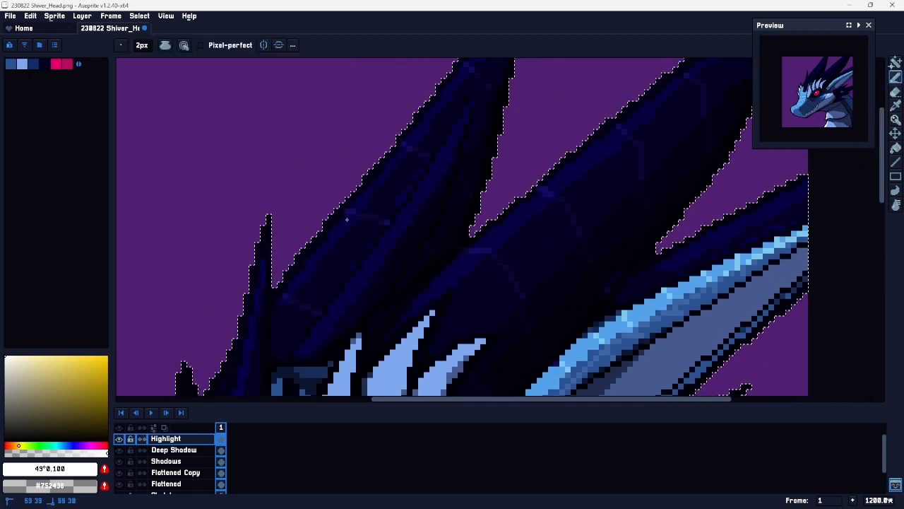
{"action": "scroll", "coordinate": [470, 151], "scroll_direction": "up", "scroll_amount": 4}
{"action": "left_click_drag", "start_coordinate": [471, 201], "coordinate": [445, 249]}
{"action": "left_click_drag", "start_coordinate": [426, 305], "coordinate": [455, 165]}
{"action": "left_click_drag", "start_coordinate": [410, 247], "coordinate": [386, 285]}
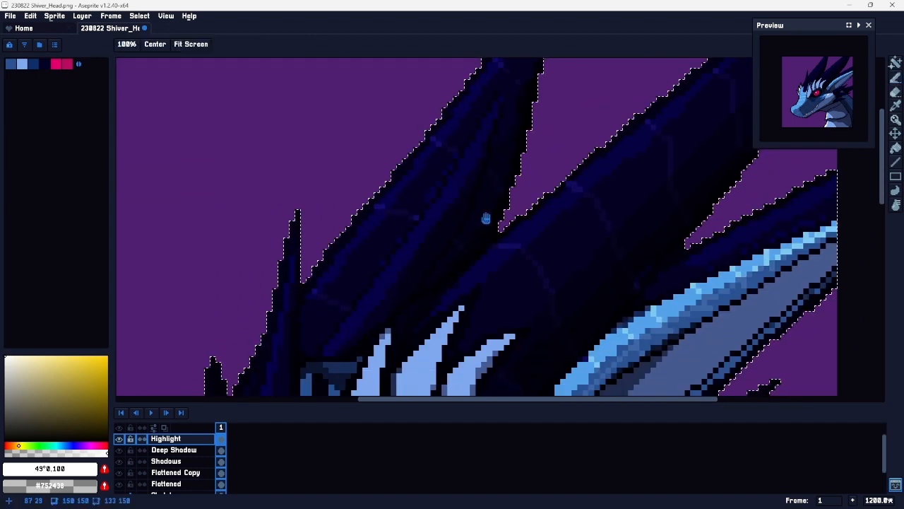
Step: Continue the white highlights on the large horns and add one at the tip of the middle brow spike
{"action": "left_click_drag", "start_coordinate": [460, 269], "coordinate": [366, 268]}
{"action": "left_click", "coordinate": [366, 309]}
{"action": "mouse_move", "coordinate": [517, 167]}
{"action": "left_mouse_down"}
{"action": "mouse_move", "coordinate": [577, 106]}
{"action": "mouse_move", "coordinate": [539, 214]}
{"action": "mouse_move", "coordinate": [492, 199]}
{"action": "left_mouse_up"}
{"action": "mouse_move", "coordinate": [544, 174]}
{"action": "left_mouse_down"}
{"action": "mouse_move", "coordinate": [593, 133]}
{"action": "mouse_move", "coordinate": [578, 133]}
{"action": "left_mouse_up"}
{"action": "mouse_move", "coordinate": [544, 252]}
{"action": "left_mouse_down"}
{"action": "mouse_move", "coordinate": [519, 245]}
{"action": "mouse_move", "coordinate": [532, 265]}
{"action": "left_mouse_up"}
{"action": "mouse_move", "coordinate": [536, 272]}
{"action": "left_mouse_down"}
{"action": "mouse_move", "coordinate": [524, 156]}
{"action": "mouse_move", "coordinate": [503, 147]}
{"action": "left_mouse_up"}
{"action": "mouse_move", "coordinate": [431, 245]}
{"action": "left_mouse_down"}
{"action": "mouse_move", "coordinate": [488, 192]}
{"action": "mouse_move", "coordinate": [428, 227]}
{"action": "mouse_move", "coordinate": [442, 223]}
{"action": "left_mouse_up"}
{"action": "left_click_drag", "start_coordinate": [541, 196], "coordinate": [522, 195]}
{"action": "left_click_drag", "start_coordinate": [533, 229], "coordinate": [503, 208]}
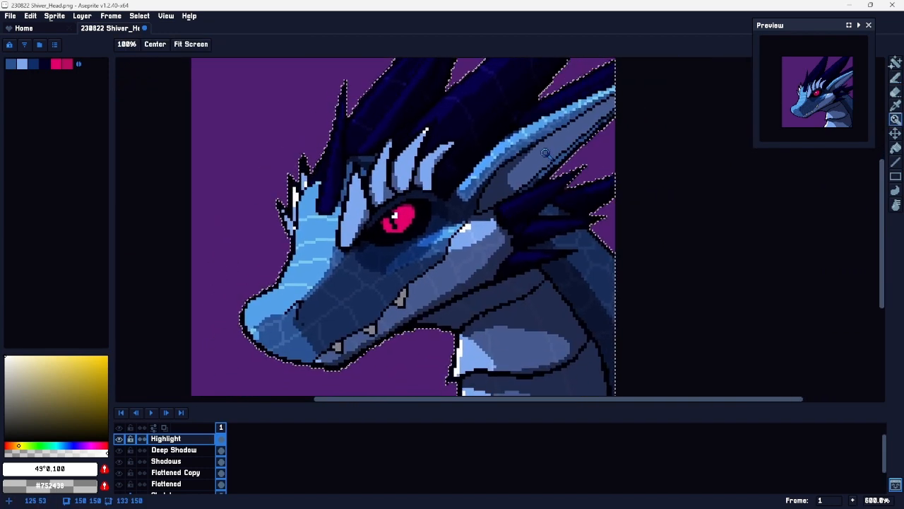
Step: Erase the stray highlights at the upper corner of the cheek plate and on the tip of the nose
{"action": "key", "text": "e"}
{"action": "left_click", "coordinate": [467, 231]}
{"action": "key", "text": "b"}
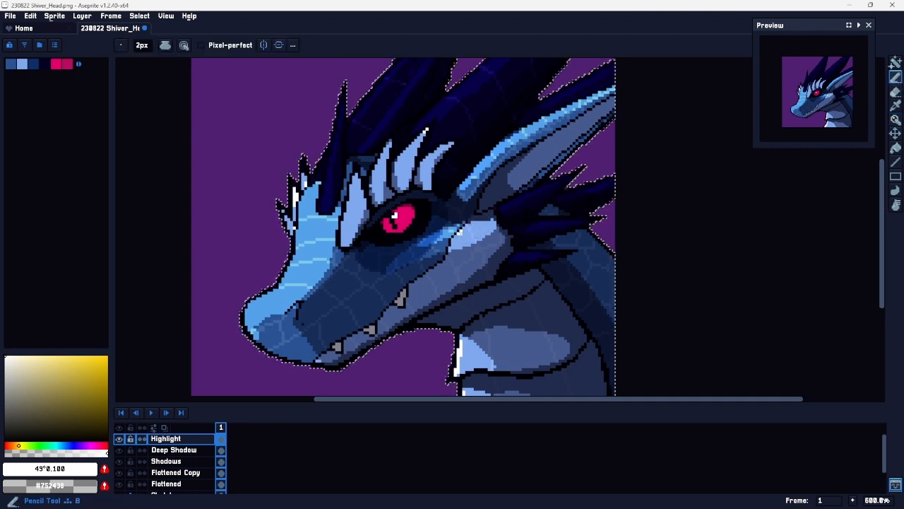
{"action": "key", "text": "e"}
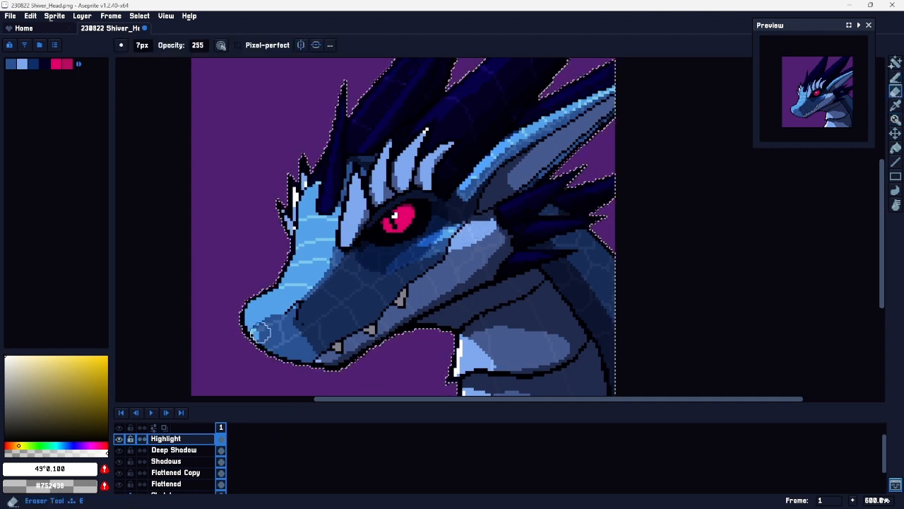
{"action": "key", "text": "z"}
{"action": "mouse_move", "coordinate": [445, 297]}
{"action": "left_mouse_down"}
{"action": "mouse_move", "coordinate": [436, 293]}
{"action": "mouse_move", "coordinate": [452, 276]}
{"action": "left_mouse_up"}
{"action": "key", "text": "space"}
{"action": "left_click_drag", "start_coordinate": [407, 297], "coordinate": [489, 281]}
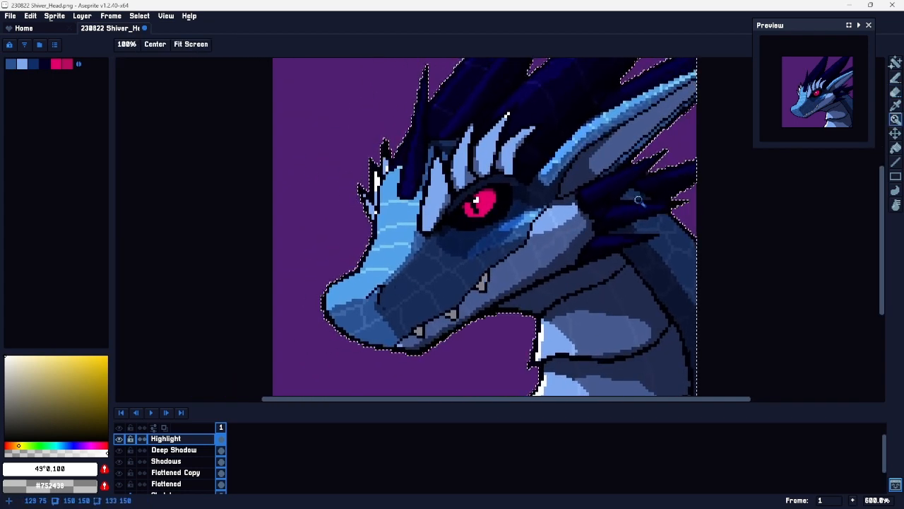
{"action": "key", "text": "space"}
{"action": "left_click_drag", "start_coordinate": [608, 239], "coordinate": [540, 260]}
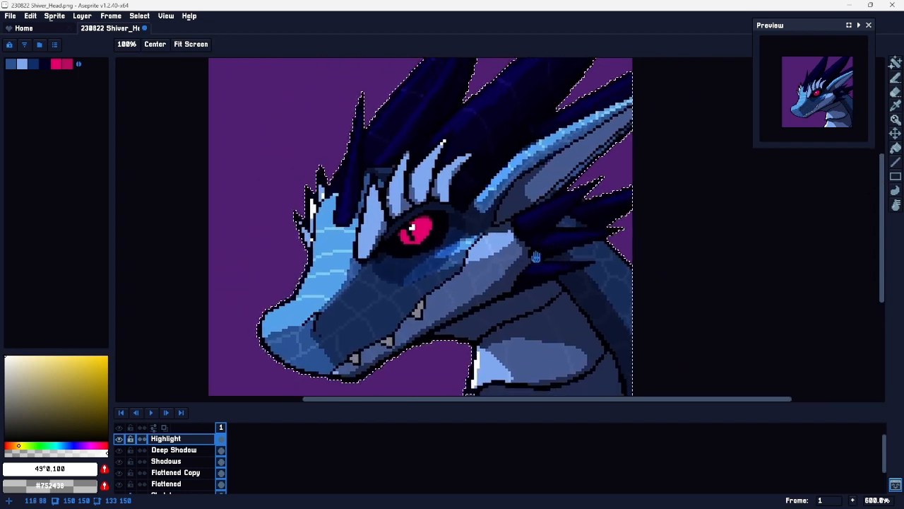
Step: Switch the Eraser from the Highlight layer to the Shadows layer
{"action": "key", "text": "alt+Down"}
{"action": "key", "text": "alt+Down"}
{"action": "key", "text": "e"}
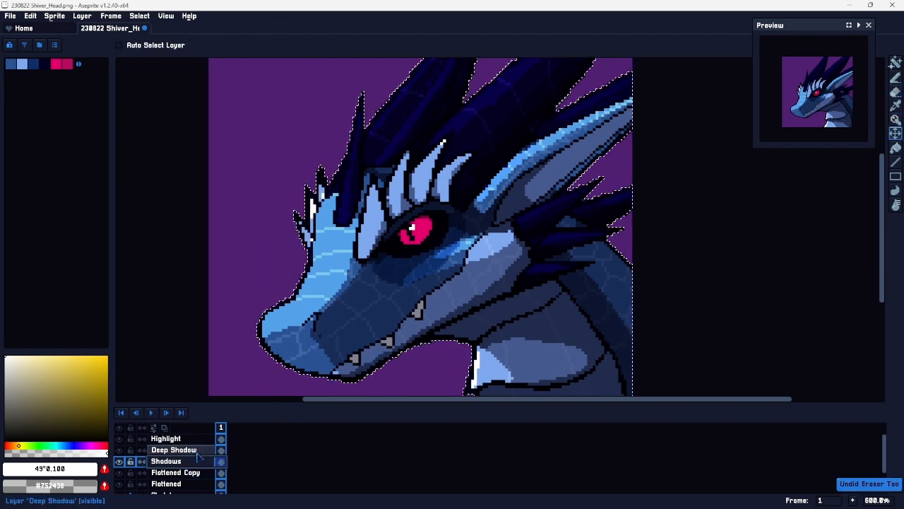
{"action": "left_click", "coordinate": [327, 332], "text": "ctrl"}
{"action": "scroll", "coordinate": [320, 334], "scroll_direction": "down", "scroll_amount": 4}
{"action": "scroll", "coordinate": [321, 333], "scroll_direction": "up", "scroll_amount": 2}
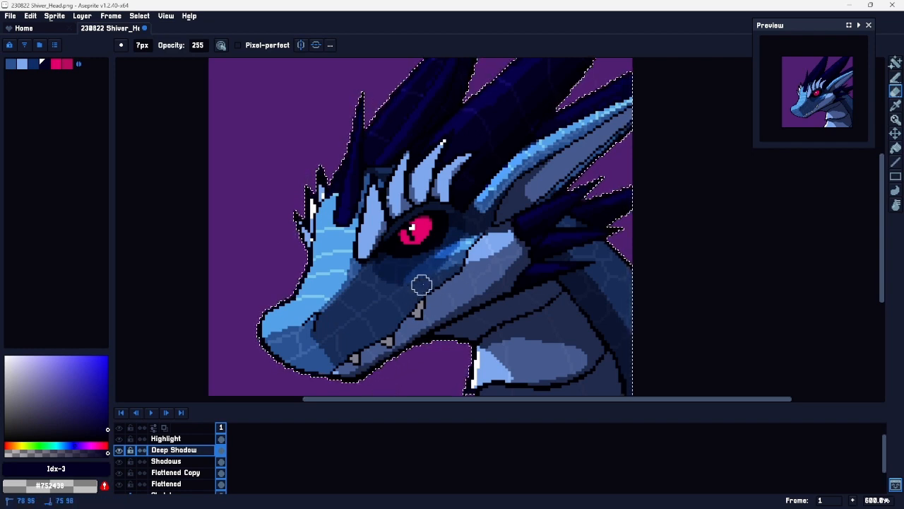
{"action": "key", "text": "Up"}
{"action": "key", "text": "Down"}
{"action": "key", "text": "Down"}
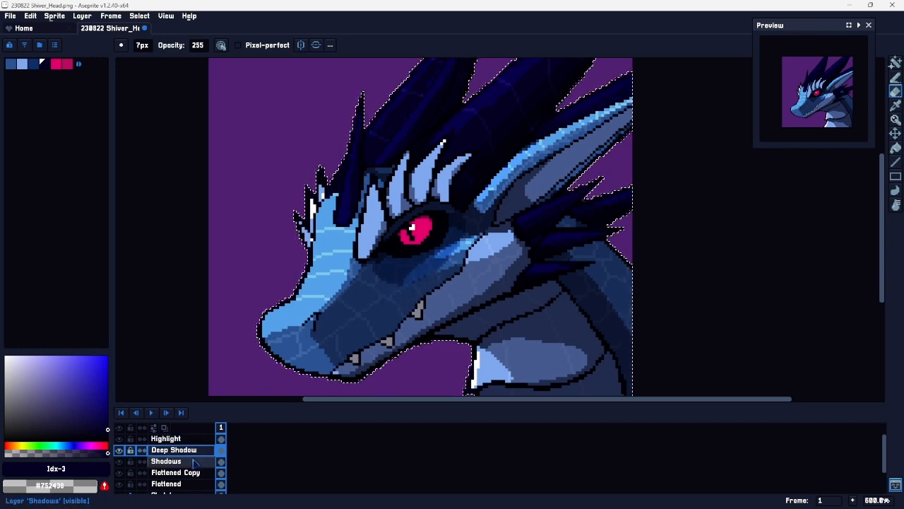
Step: Reduce the eraser to 1 px and clean up the edge of the shadow below the eye on the Shadows layer
{"action": "key", "text": "z"}
{"action": "left_click_drag", "start_coordinate": [430, 272], "coordinate": [407, 307]}
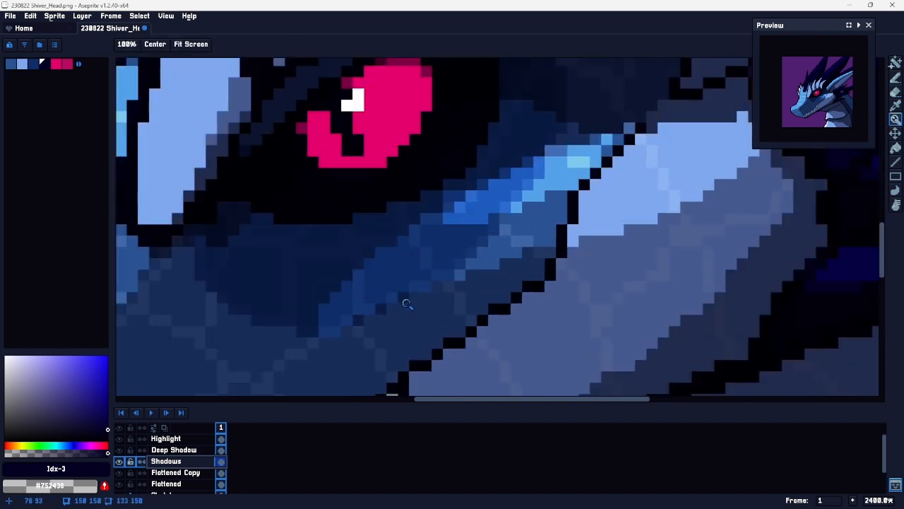
{"action": "key", "text": "e"}
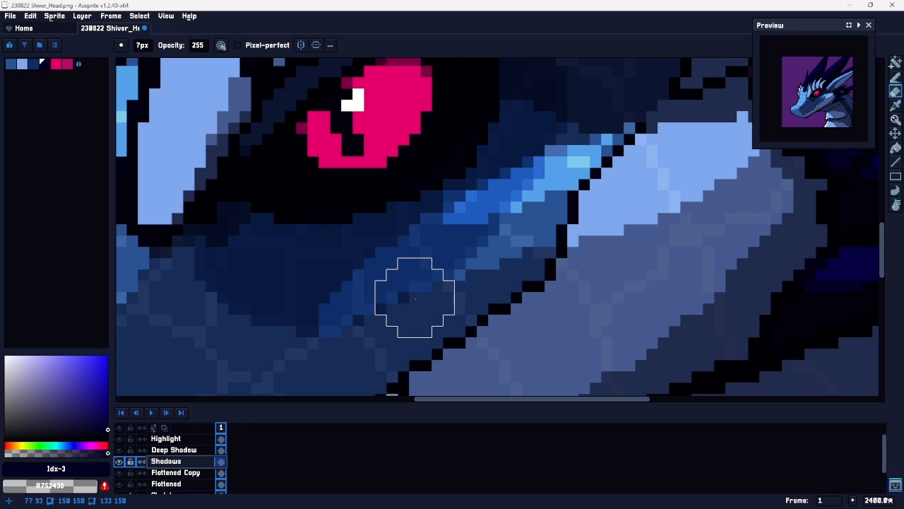
{"action": "key", "text": "bracketleft"}
{"action": "key", "text": "bracketleft"}
{"action": "key", "text": "minus"}
{"action": "key", "text": "minus"}
{"action": "key", "text": "minus"}
{"action": "key", "text": "minus"}
{"action": "key", "text": "minus"}
{"action": "key", "text": "minus"}
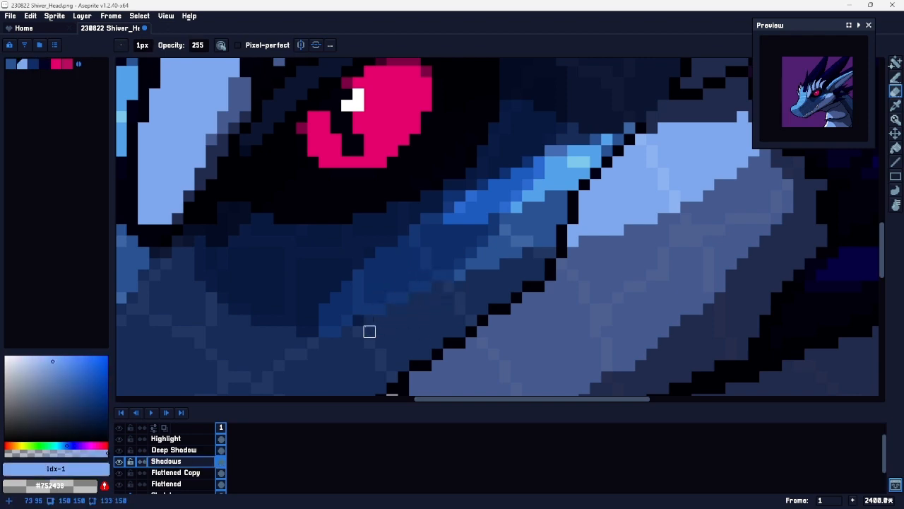
{"action": "key", "text": "z"}
{"action": "scroll", "coordinate": [381, 331], "scroll_direction": "down", "scroll_amount": 7}
{"action": "scroll", "coordinate": [367, 336], "scroll_direction": "up", "scroll_amount": 3}
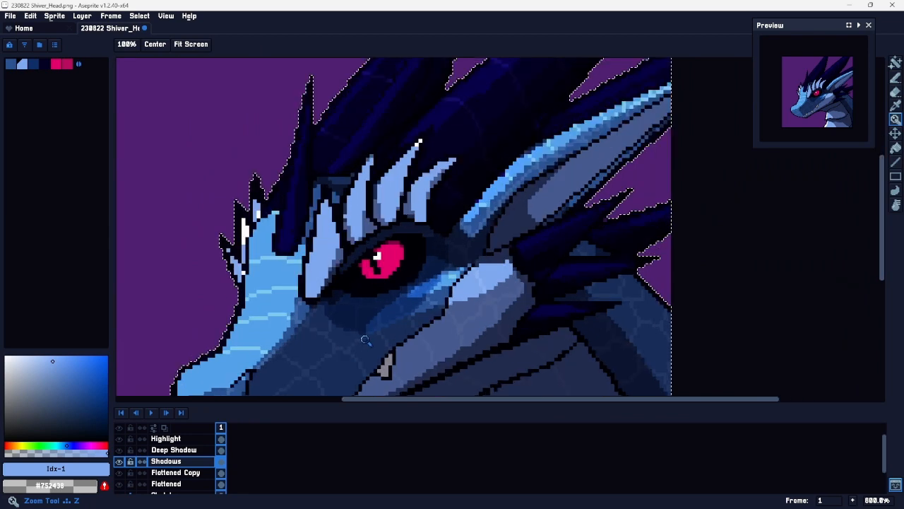
Step: On the Highlight layer, erase the white highlights from the brow spike tip and the small spikes in front of the forehead
{"action": "scroll", "coordinate": [400, 332], "scroll_direction": "up", "scroll_amount": 3}
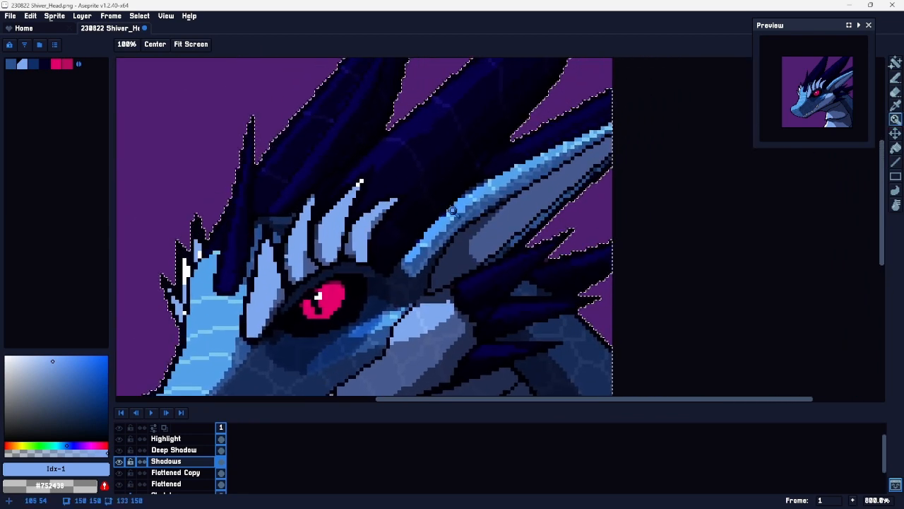
{"action": "scroll", "coordinate": [424, 255], "scroll_direction": "down", "scroll_amount": 5}
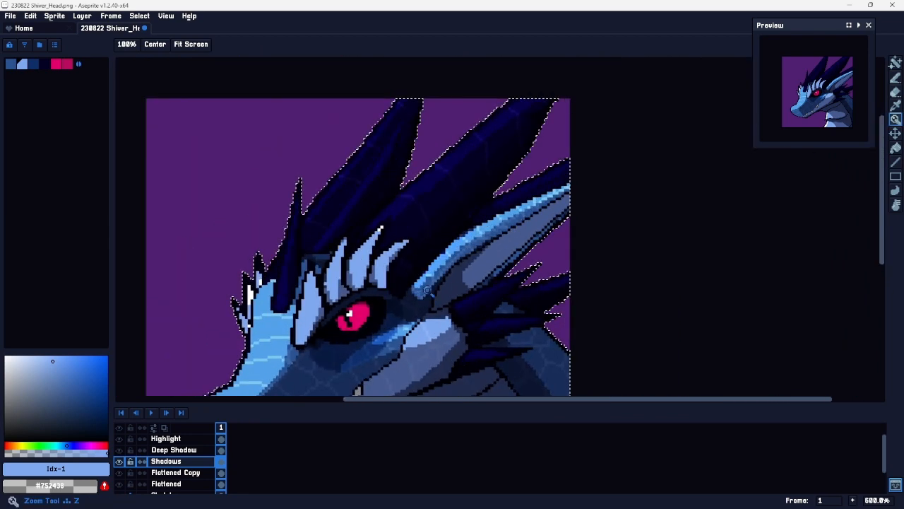
{"action": "scroll", "coordinate": [411, 281], "scroll_direction": "up", "scroll_amount": 5}
{"action": "left_click_drag", "start_coordinate": [314, 229], "coordinate": [383, 277]}
{"action": "key", "text": "alt+Up"}
{"action": "key", "text": "alt+Up"}
{"action": "key", "text": "b"}
{"action": "left_click_drag", "start_coordinate": [389, 222], "coordinate": [395, 216]}
{"action": "key", "text": "space"}
{"action": "mouse_move", "coordinate": [349, 353]}
{"action": "left_mouse_down"}
{"action": "mouse_move", "coordinate": [427, 287]}
{"action": "mouse_move", "coordinate": [529, 250]}
{"action": "left_mouse_up"}
{"action": "mouse_move", "coordinate": [313, 237]}
{"action": "left_mouse_down"}
{"action": "mouse_move", "coordinate": [309, 257]}
{"action": "mouse_move", "coordinate": [308, 231]}
{"action": "mouse_move", "coordinate": [330, 226]}
{"action": "left_mouse_up"}
{"action": "left_click_drag", "start_coordinate": [291, 305], "coordinate": [308, 311]}
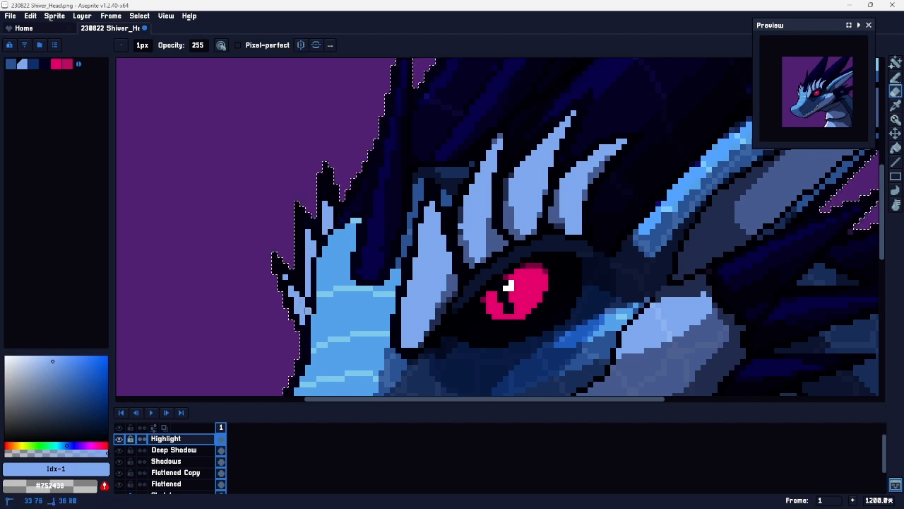
Step: On the Shadows layer, extend the shadow edge below the eye with 2 px Pencil strokes in the dark navy Idx-3
{"action": "key", "text": "z"}
{"action": "scroll", "coordinate": [330, 346], "scroll_direction": "down", "scroll_amount": 3}
{"action": "key", "text": "space"}
{"action": "left_click_drag", "start_coordinate": [403, 281], "coordinate": [394, 163]}
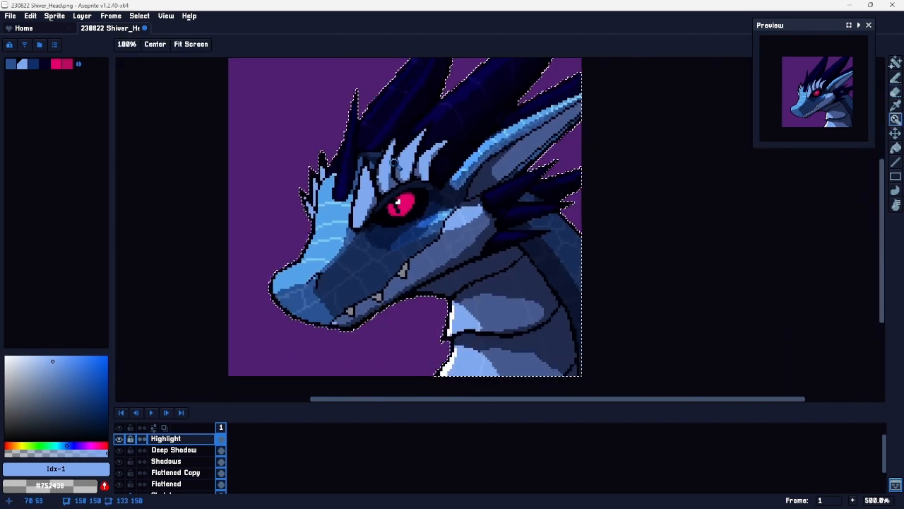
{"action": "left_click_drag", "start_coordinate": [389, 217], "coordinate": [444, 196]}
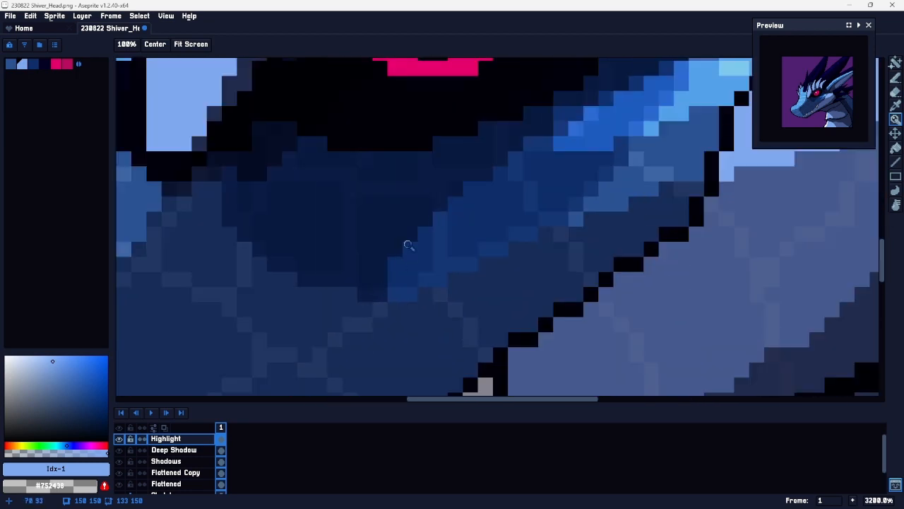
{"action": "key", "text": "b"}
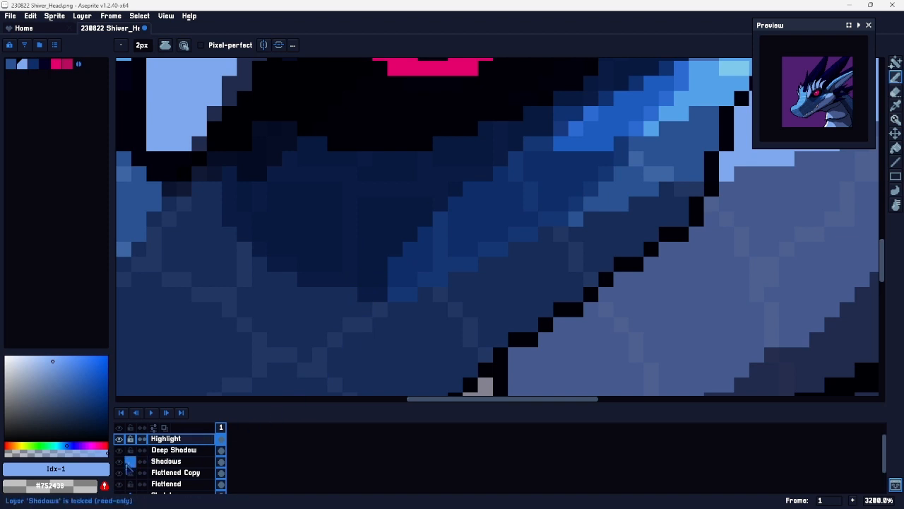
{"action": "left_click", "coordinate": [120, 461]}
{"action": "left_click", "coordinate": [119, 461]}
{"action": "left_click", "coordinate": [166, 460]}
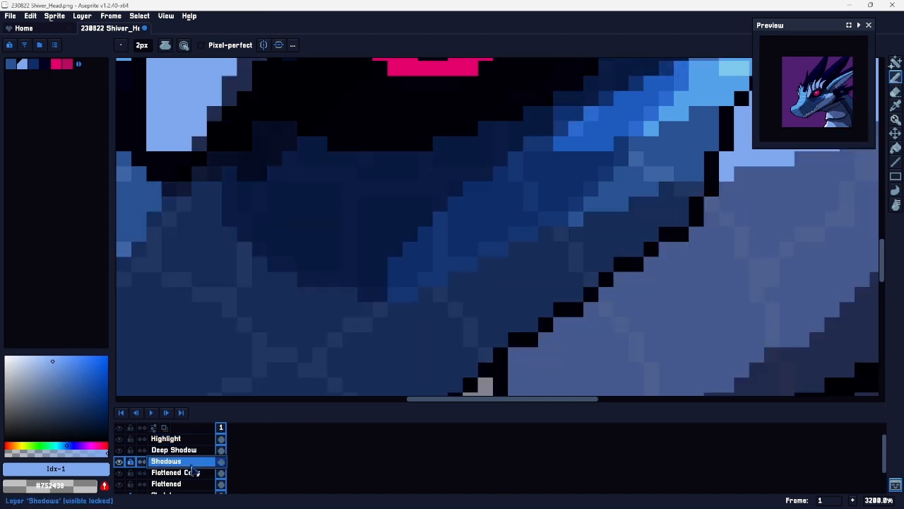
{"action": "left_click", "coordinate": [45, 64]}
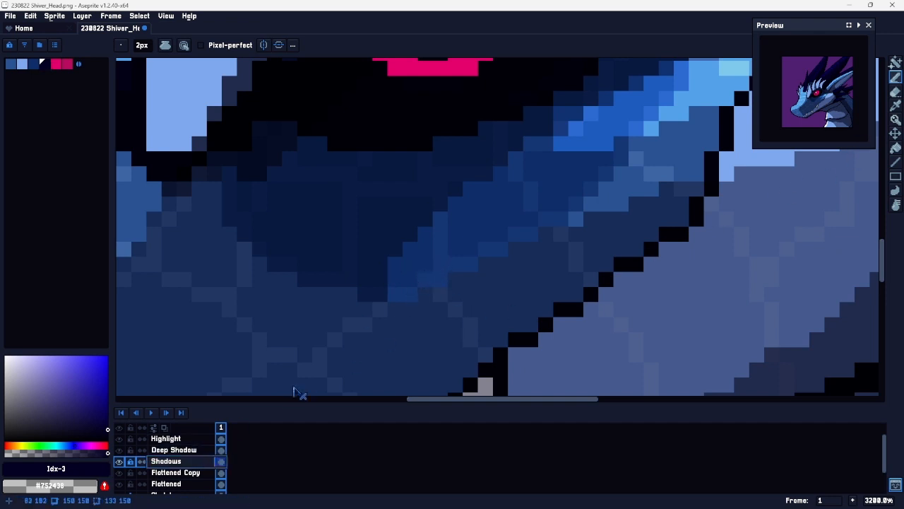
{"action": "mouse_move", "coordinate": [395, 272]}
{"action": "left_mouse_down"}
{"action": "mouse_move", "coordinate": [424, 230]}
{"action": "mouse_move", "coordinate": [390, 266]}
{"action": "mouse_move", "coordinate": [532, 148]}
{"action": "left_mouse_up"}
{"action": "left_click_drag", "start_coordinate": [403, 253], "coordinate": [575, 128]}
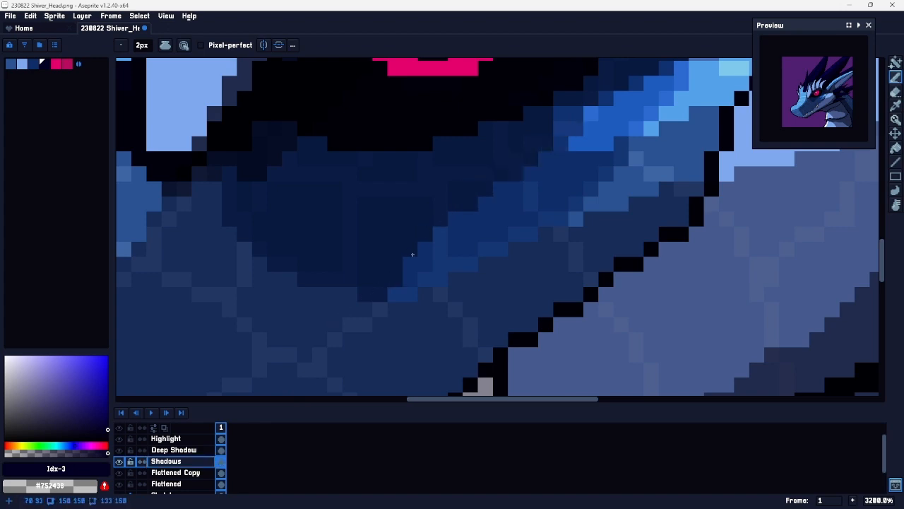
Step: Pick Idx-3 as the foreground colour and paint another dark stroke along the diagonal shadow edge below the eye
{"action": "key", "text": "z"}
{"action": "scroll", "coordinate": [466, 250], "scroll_direction": "down", "scroll_amount": 5}
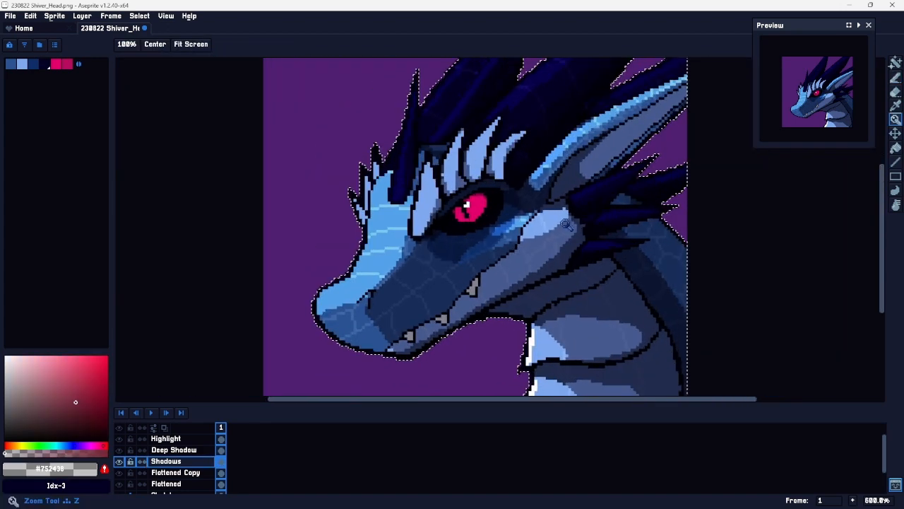
{"action": "scroll", "coordinate": [498, 233], "scroll_direction": "up", "scroll_amount": 5}
{"action": "key", "text": "b"}
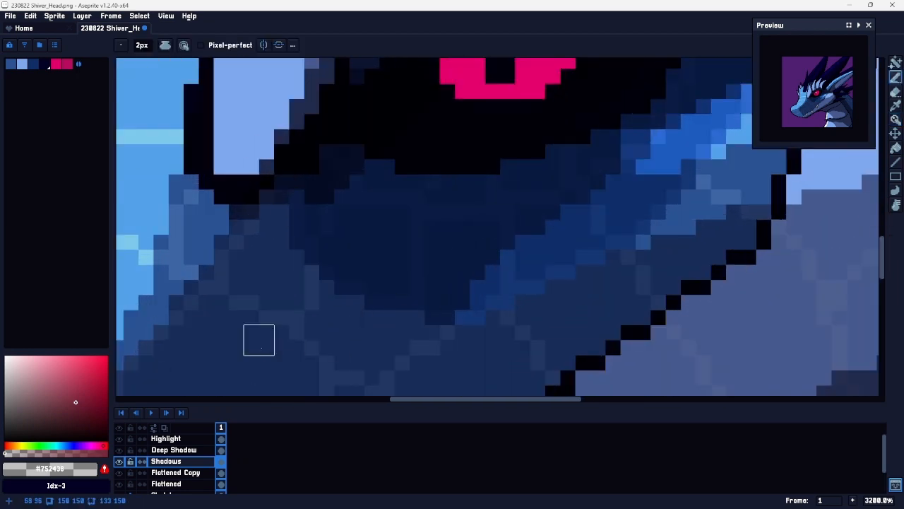
{"action": "left_click", "coordinate": [298, 269], "text": "alt"}
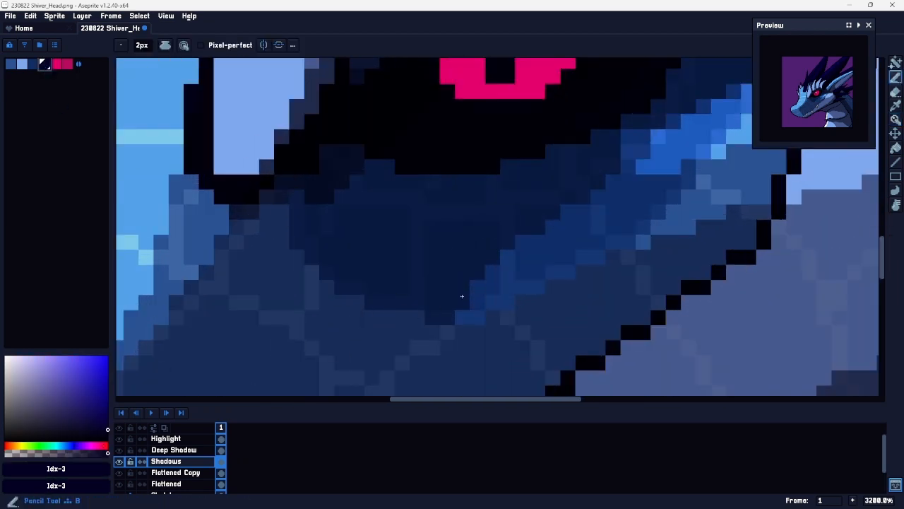
{"action": "mouse_move", "coordinate": [462, 296]}
{"action": "left_mouse_down"}
{"action": "mouse_move", "coordinate": [522, 255]}
{"action": "mouse_move", "coordinate": [610, 156]}
{"action": "left_mouse_up"}
Step: On the Highlight layer, trim the lower end of the bright streak behind the eye with the 1 px Eraser
{"action": "key", "text": "z"}
{"action": "scroll", "coordinate": [554, 254], "scroll_direction": "down", "scroll_amount": 5}
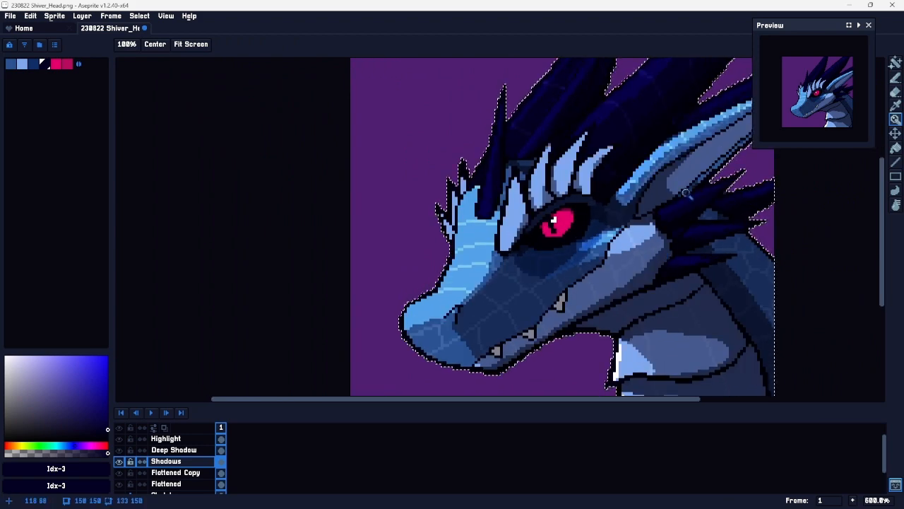
{"action": "left_click_drag", "start_coordinate": [674, 264], "coordinate": [580, 288]}
{"action": "scroll", "coordinate": [502, 250], "scroll_direction": "up", "scroll_amount": 2}
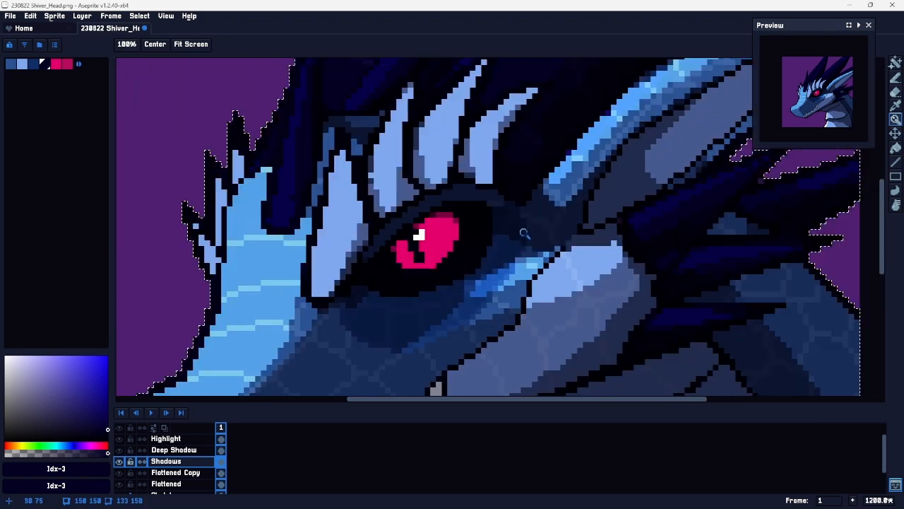
{"action": "left_click", "coordinate": [182, 439]}
{"action": "key", "text": "e"}
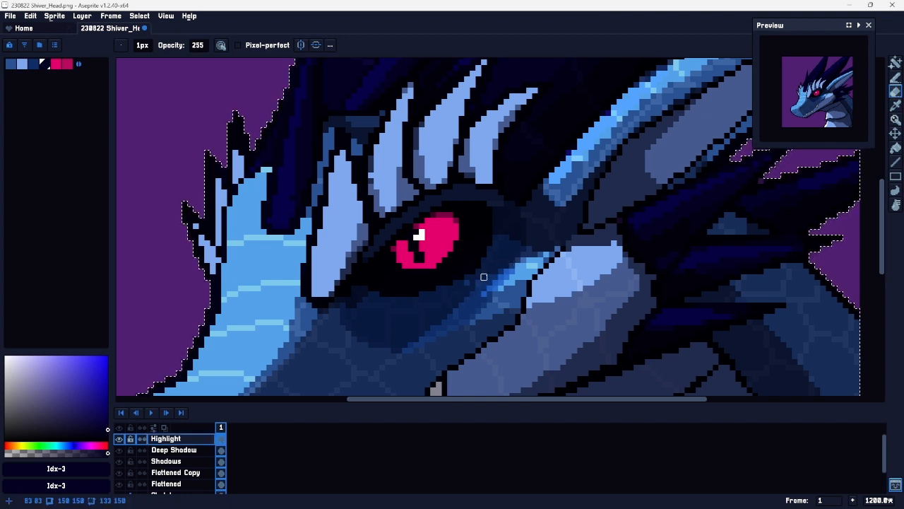
Step: Try a dark Pencil stroke below the eye on the Deep Shadow layer and undo it
{"action": "left_click", "coordinate": [166, 460]}
{"action": "left_click", "coordinate": [173, 449], "text": "shift"}
{"action": "key", "text": "b"}
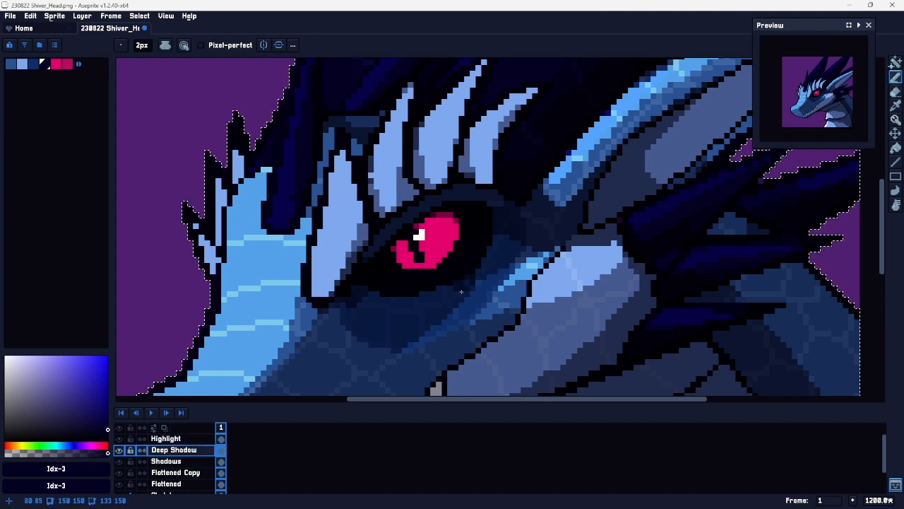
{"action": "key", "text": "v"}
{"action": "key", "text": "ctrl+z"}
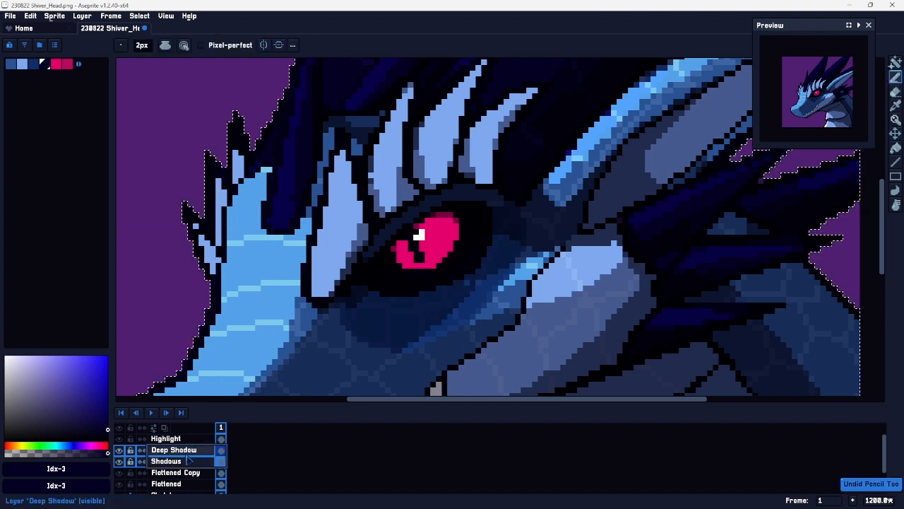
Step: Touch up the shadow under the eye on the Shadows layer and trim the bright streak's edge on the Highlight layer
{"action": "left_click", "coordinate": [200, 461]}
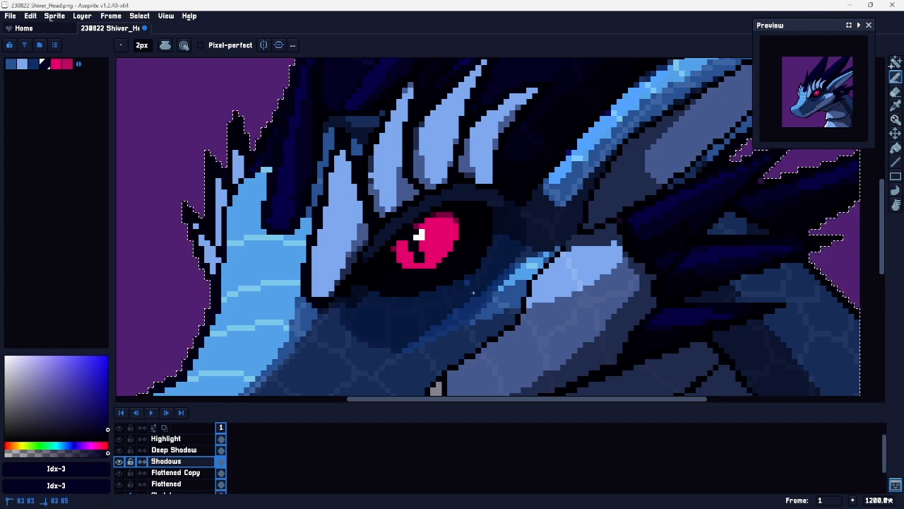
{"action": "left_click", "coordinate": [194, 439]}
{"action": "key", "text": "e"}
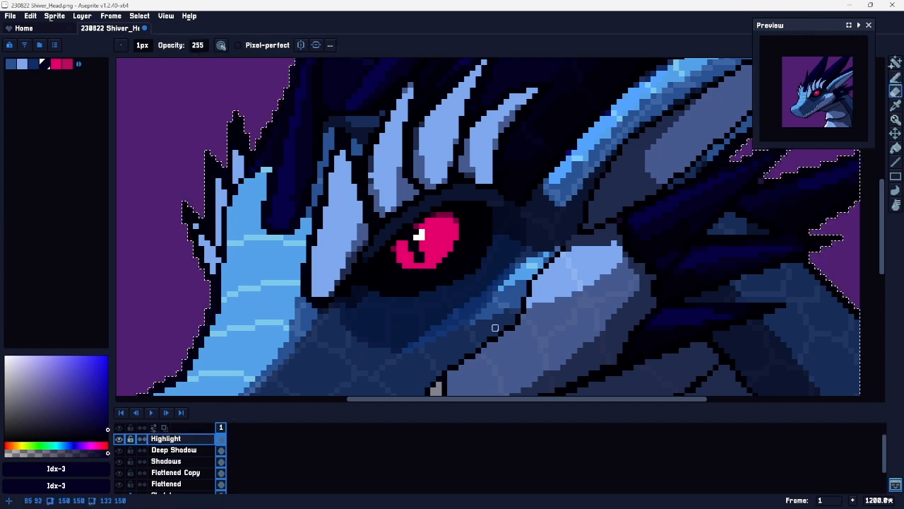
Step: Set the Highlight layer's opacity to 145, keeping its Overlay blend mode
{"action": "key", "text": "z"}
{"action": "scroll", "coordinate": [494, 212], "scroll_direction": "down", "scroll_amount": 5}
{"action": "left_click_drag", "start_coordinate": [595, 300], "coordinate": [579, 284]}
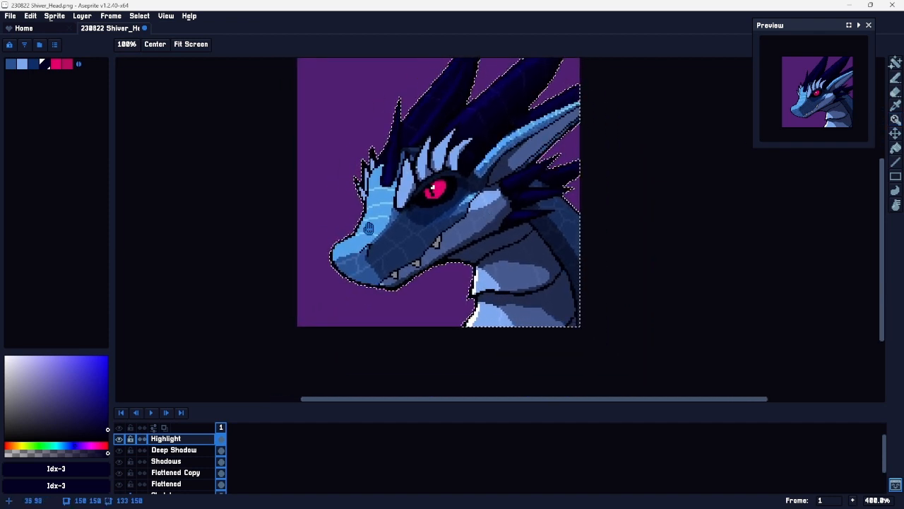
{"action": "scroll", "coordinate": [368, 228], "scroll_direction": "up", "scroll_amount": 5}
{"action": "scroll", "coordinate": [395, 218], "scroll_direction": "down", "scroll_amount": 3}
{"action": "left_click_drag", "start_coordinate": [395, 218], "coordinate": [324, 256]}
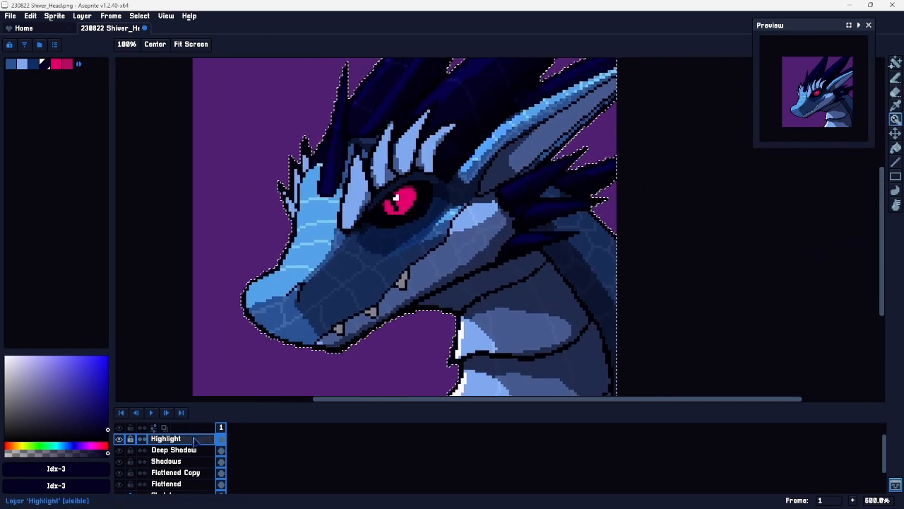
{"action": "double_click", "coordinate": [195, 438]}
{"action": "left_click", "coordinate": [235, 146]}
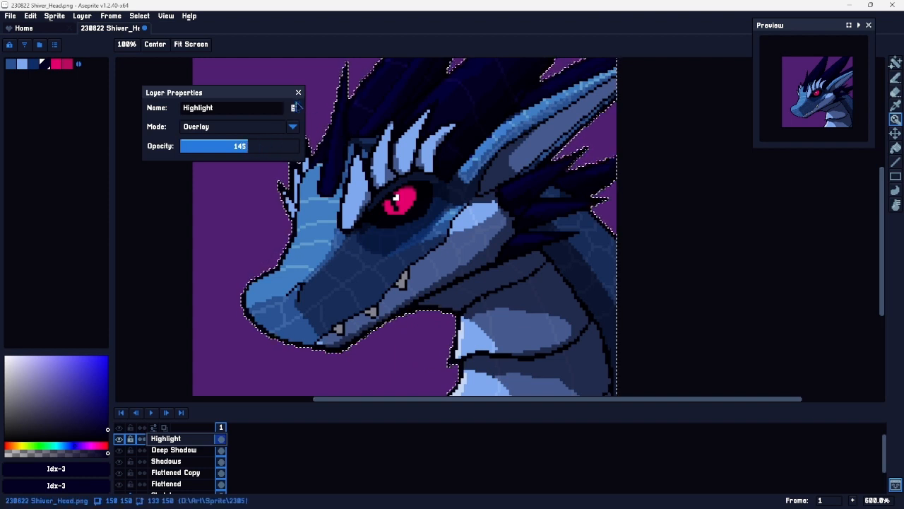
{"action": "left_click", "coordinate": [298, 92]}
Step: Check the Flattened Copy layer by toggling its visibility, and delete that layer
{"action": "left_click_drag", "start_coordinate": [485, 299], "coordinate": [450, 198]}
{"action": "left_click_drag", "start_coordinate": [491, 253], "coordinate": [515, 450]}
{"action": "left_click_drag", "start_coordinate": [525, 333], "coordinate": [551, 240]}
{"action": "left_click_drag", "start_coordinate": [541, 290], "coordinate": [513, 248]}
{"action": "left_click_drag", "start_coordinate": [257, 274], "coordinate": [300, 254]}
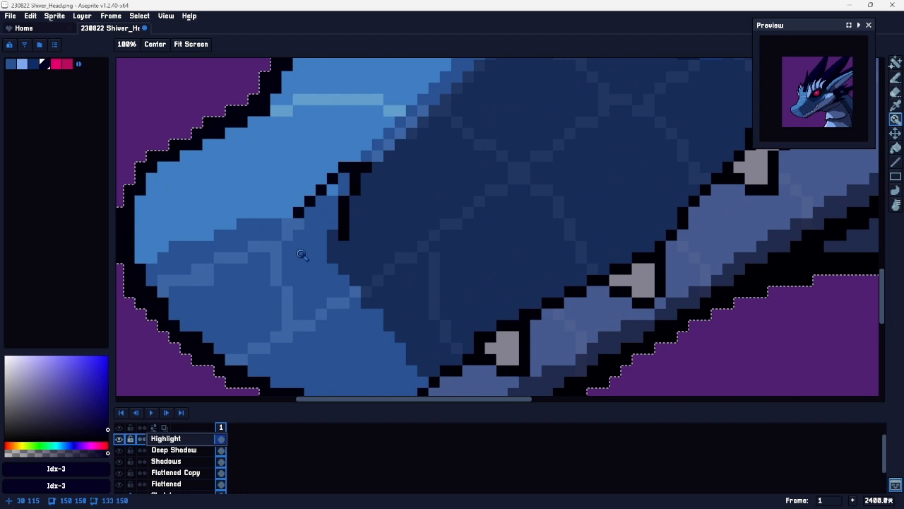
{"action": "left_click", "coordinate": [198, 487]}
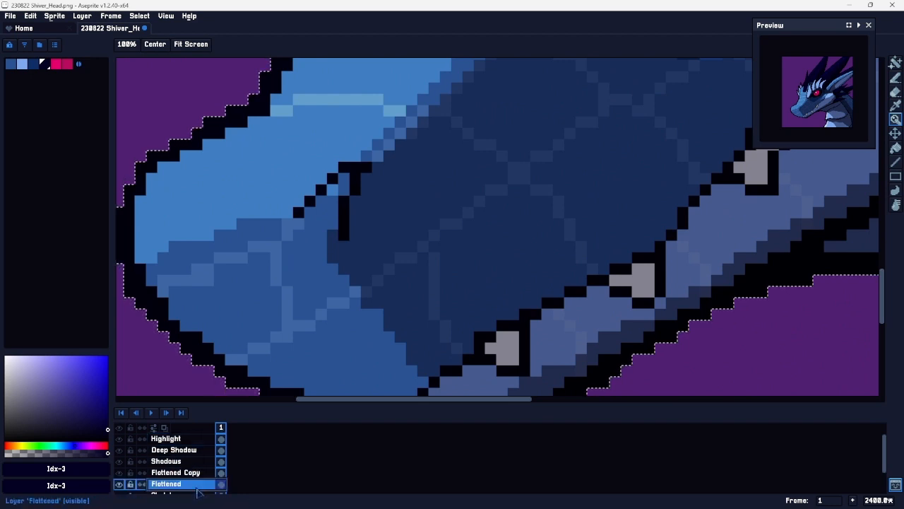
{"action": "left_click", "coordinate": [120, 472]}
{"action": "left_click", "coordinate": [119, 472]}
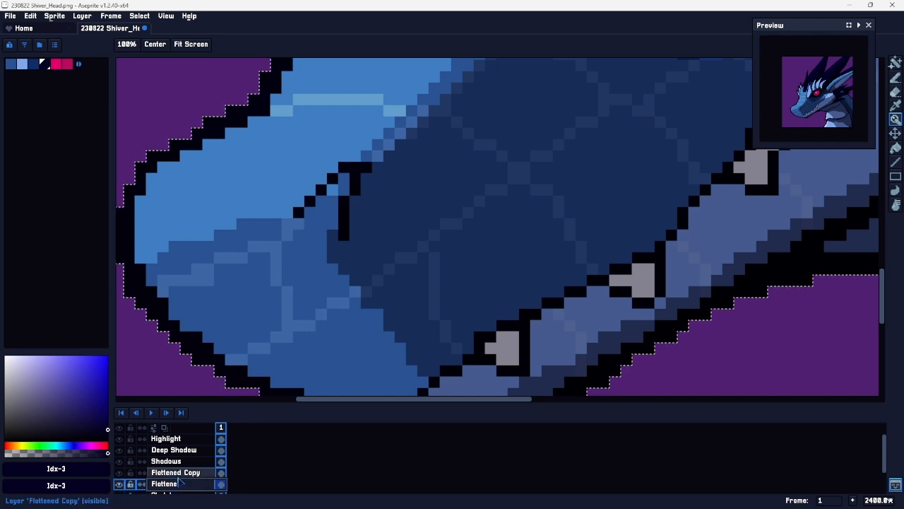
{"action": "left_click", "coordinate": [178, 472]}
{"action": "right_click", "coordinate": [182, 472]}
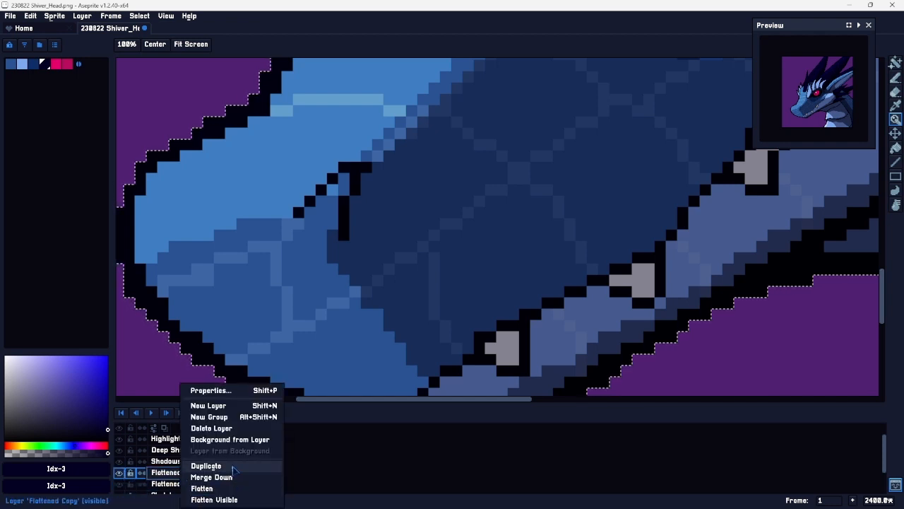
{"action": "left_click", "coordinate": [211, 428]}
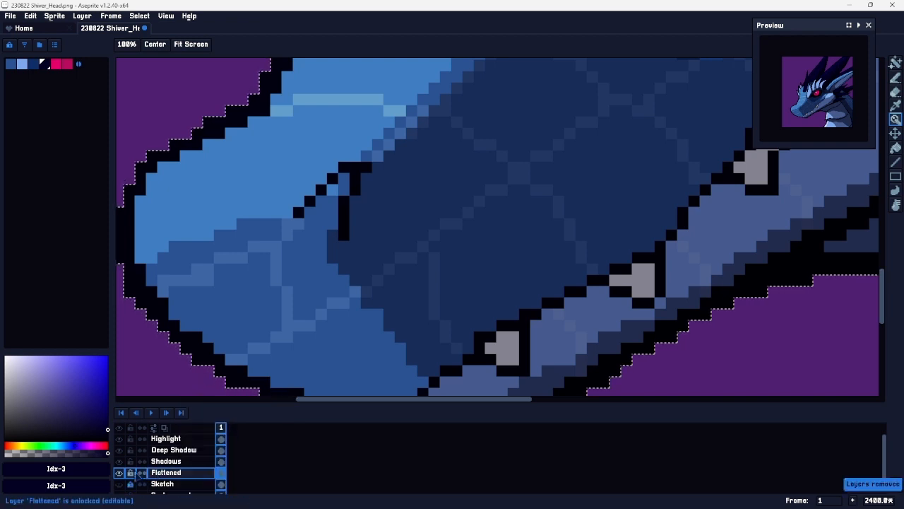
Step: Compare the shading layers over the snout and hide the Highlight, Deep Shadow and Shadows layers to isolate the Flattened artwork
{"action": "left_click_drag", "start_coordinate": [123, 461], "coordinate": [125, 443]}
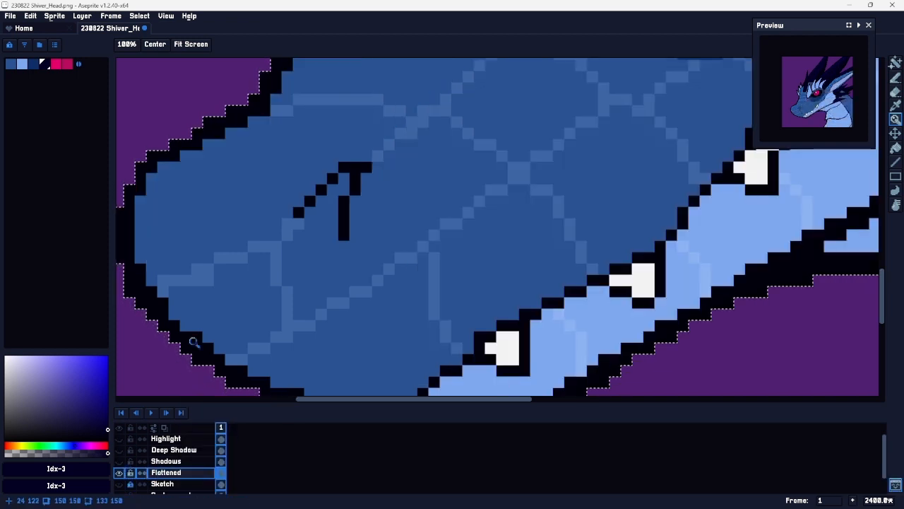
{"action": "scroll", "coordinate": [193, 342], "scroll_direction": "down", "scroll_amount": 3}
{"action": "scroll", "coordinate": [149, 383], "scroll_direction": "up", "scroll_amount": 3}
{"action": "left_click", "coordinate": [120, 439]}
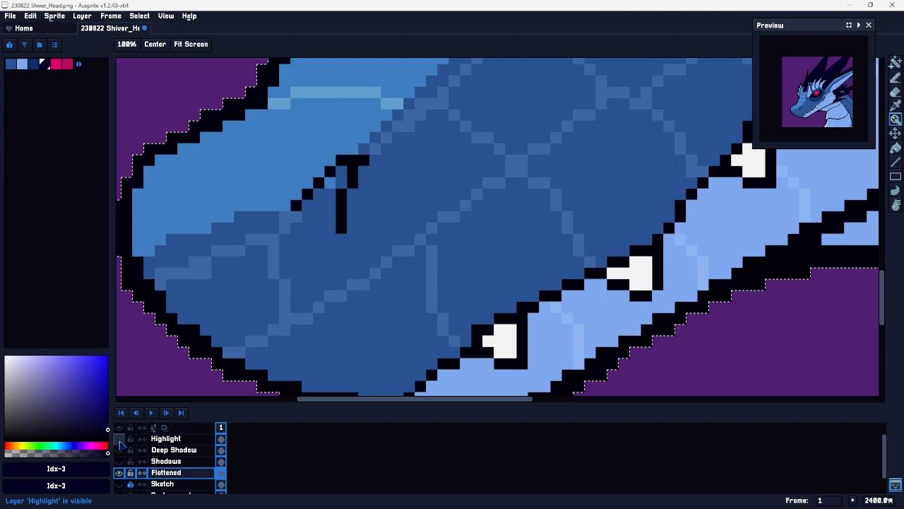
{"action": "left_click_drag", "start_coordinate": [120, 444], "coordinate": [120, 453]}
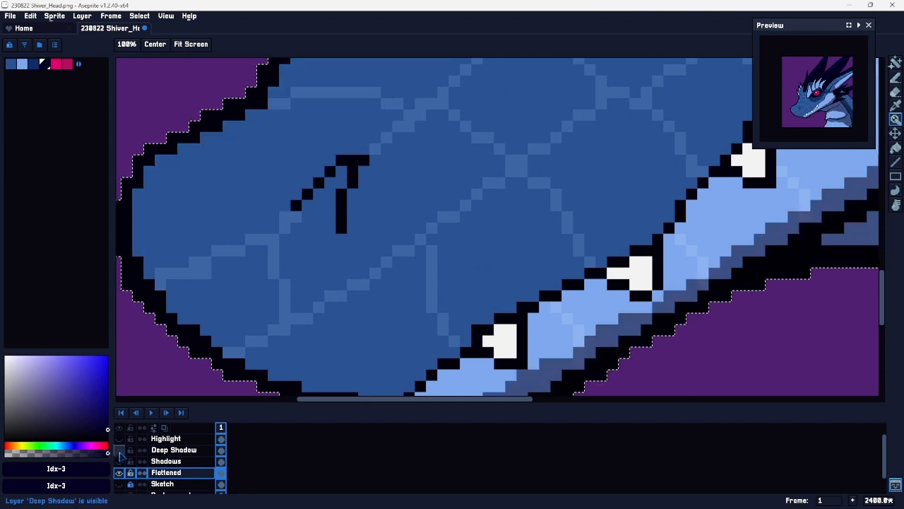
{"action": "left_click", "coordinate": [120, 461]}
{"action": "left_click", "coordinate": [120, 439]}
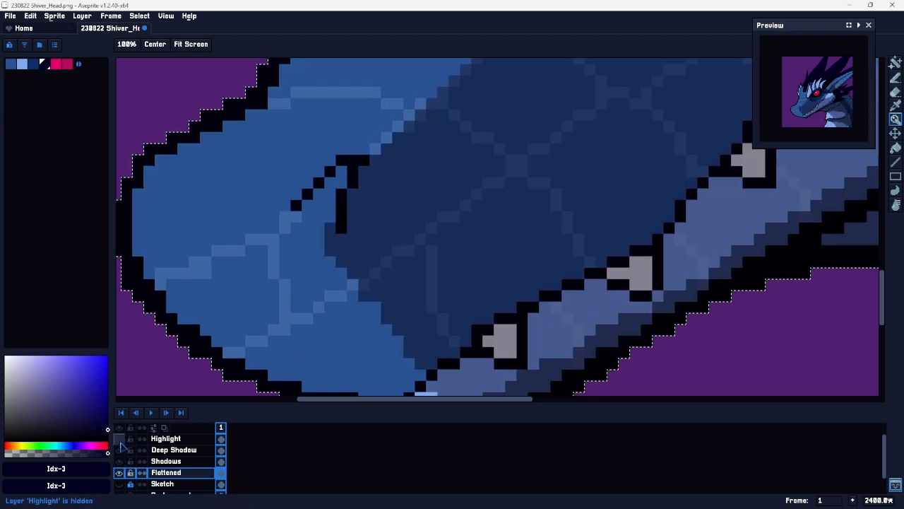
{"action": "left_click_drag", "start_coordinate": [120, 444], "coordinate": [120, 459]}
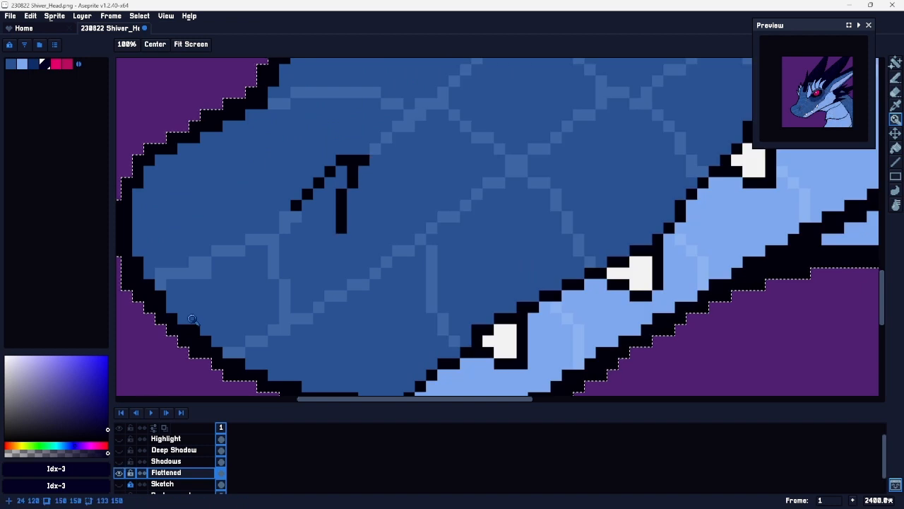
Step: On the Flattened layer, clean up the nose's scale lines with the Pencil in sampled #2a5292, and show the shading layers again
{"action": "left_click", "coordinate": [203, 296]}
{"action": "left_click_drag", "start_coordinate": [202, 296], "coordinate": [329, 313]}
{"action": "key", "text": "b"}
{"action": "left_click", "coordinate": [421, 289]}
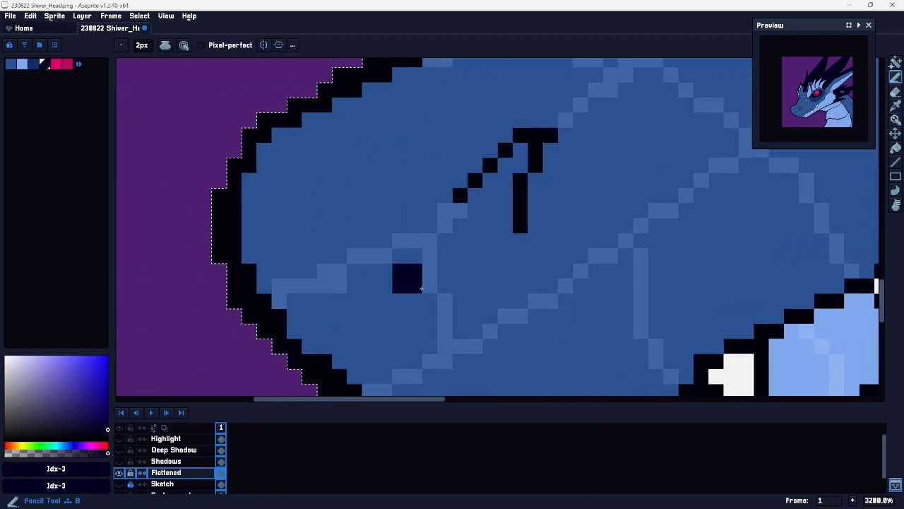
{"action": "left_click", "coordinate": [355, 295], "text": "alt"}
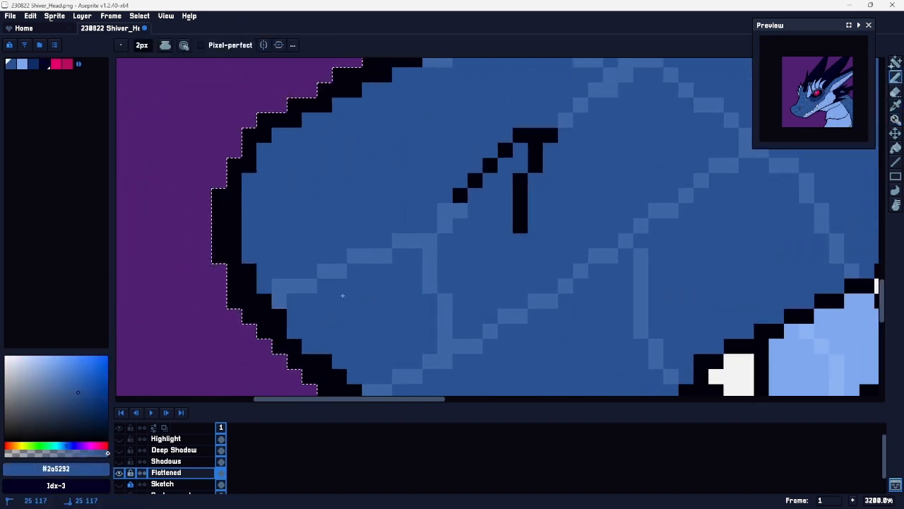
{"action": "left_click", "coordinate": [323, 269]}
{"action": "left_click", "coordinate": [280, 280]}
{"action": "left_click_drag", "start_coordinate": [391, 308], "coordinate": [356, 308]}
{"action": "left_click_drag", "start_coordinate": [493, 281], "coordinate": [371, 306]}
{"action": "left_click", "coordinate": [119, 449]}
{"action": "left_click", "coordinate": [119, 438]}
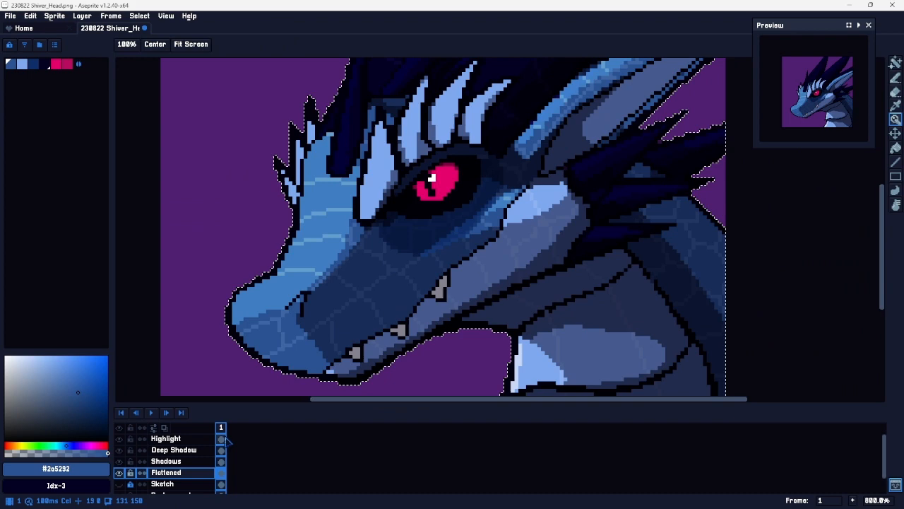
Step: Examine the shaded head and the snout's scale lines and nostril up close for pixels that need cleanup
{"action": "left_click_drag", "start_coordinate": [428, 296], "coordinate": [488, 292]}
{"action": "mouse_move", "coordinate": [667, 307]}
{"action": "left_mouse_down"}
{"action": "mouse_move", "coordinate": [544, 275]}
{"action": "mouse_move", "coordinate": [522, 171]}
{"action": "left_mouse_up"}
{"action": "left_click_drag", "start_coordinate": [576, 274], "coordinate": [469, 347]}
{"action": "mouse_move", "coordinate": [527, 248]}
{"action": "left_mouse_down"}
{"action": "mouse_move", "coordinate": [556, 356]}
{"action": "mouse_move", "coordinate": [654, 317]}
{"action": "mouse_move", "coordinate": [667, 320]}
{"action": "left_mouse_up"}
{"action": "left_click_drag", "start_coordinate": [554, 214], "coordinate": [521, 346]}
{"action": "left_click_drag", "start_coordinate": [371, 312], "coordinate": [552, 154]}
{"action": "key", "text": "z"}
{"action": "left_click_drag", "start_coordinate": [343, 277], "coordinate": [366, 270]}
{"action": "key", "text": "b"}
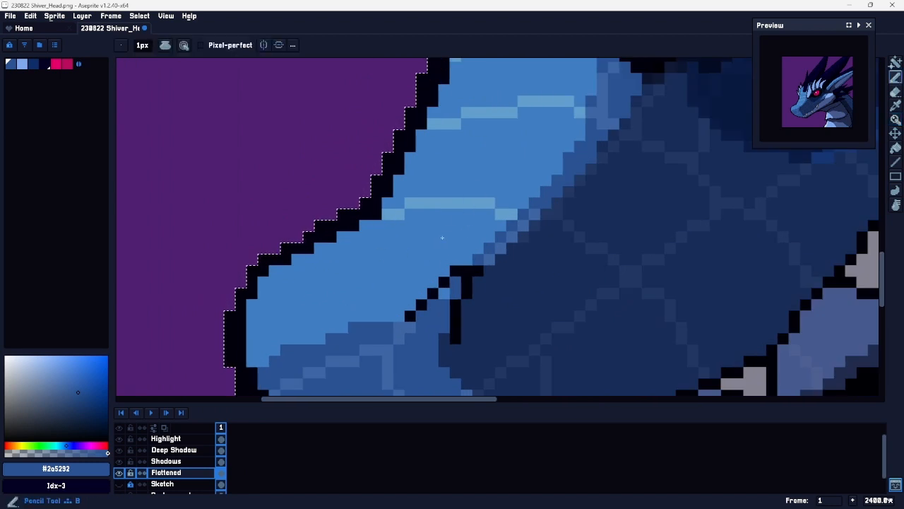
{"action": "key", "text": "h"}
{"action": "left_click_drag", "start_coordinate": [494, 313], "coordinate": [484, 159]}
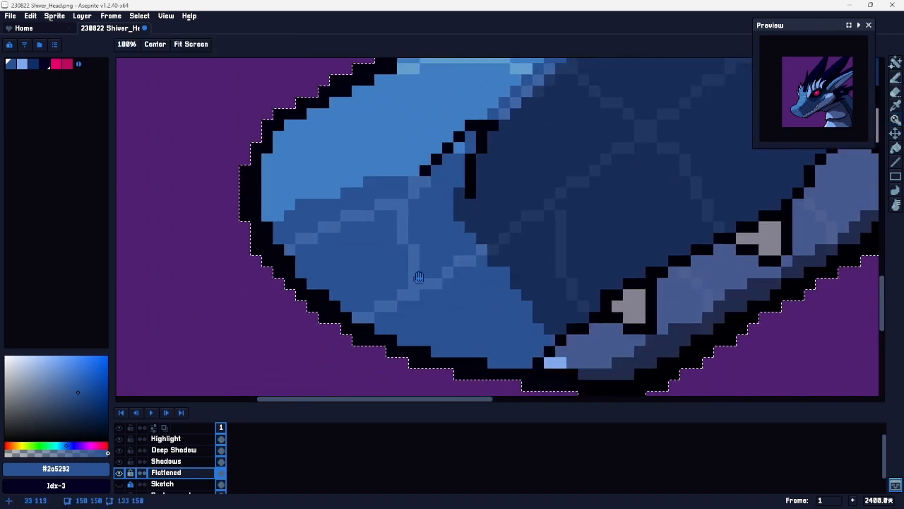
{"action": "key", "text": "b"}
{"action": "key", "text": "i"}
{"action": "key", "text": "b"}
{"action": "key", "text": "h"}
{"action": "left_click_drag", "start_coordinate": [360, 215], "coordinate": [360, 309]}
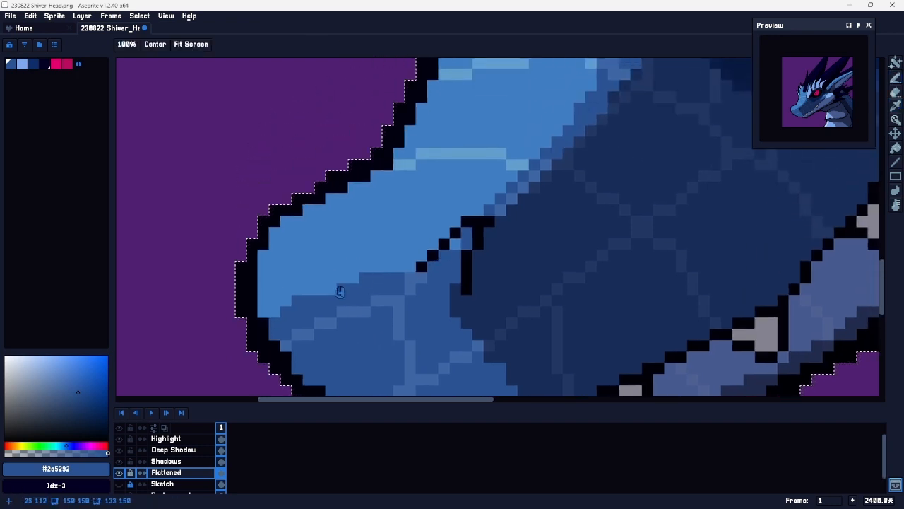
Step: Add a new layer named Painting above the Highlight layer and lock the layers beneath it
{"action": "key", "text": "b"}
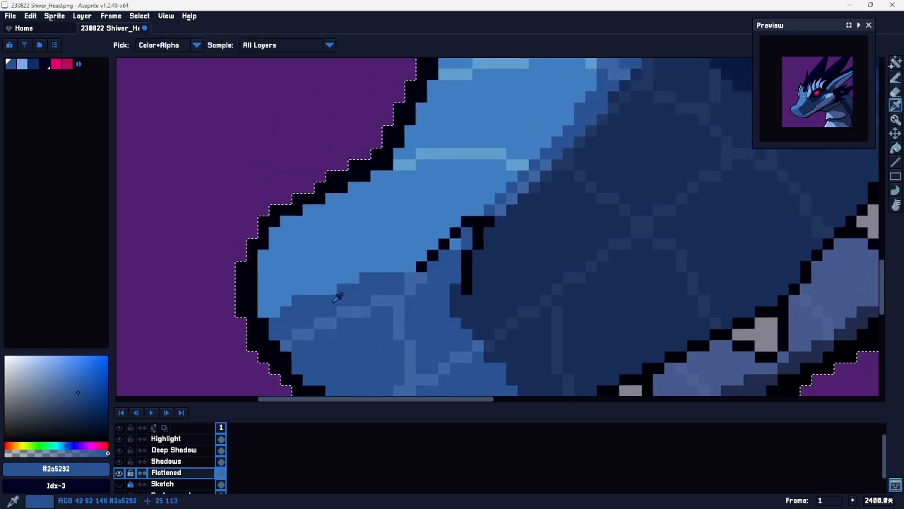
{"action": "left_click", "coordinate": [319, 277], "text": "alt"}
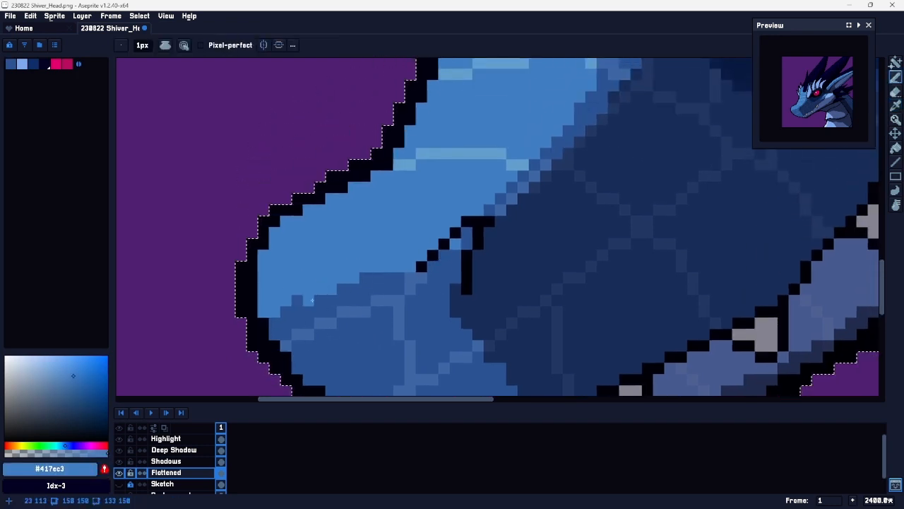
{"action": "left_click", "coordinate": [185, 439]}
{"action": "key", "text": "shift+n"}
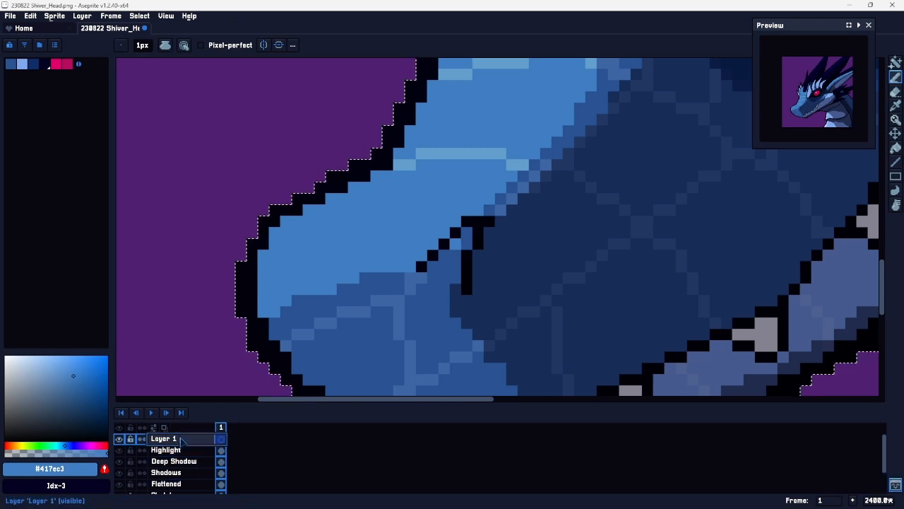
{"action": "double_click", "coordinate": [182, 441]}
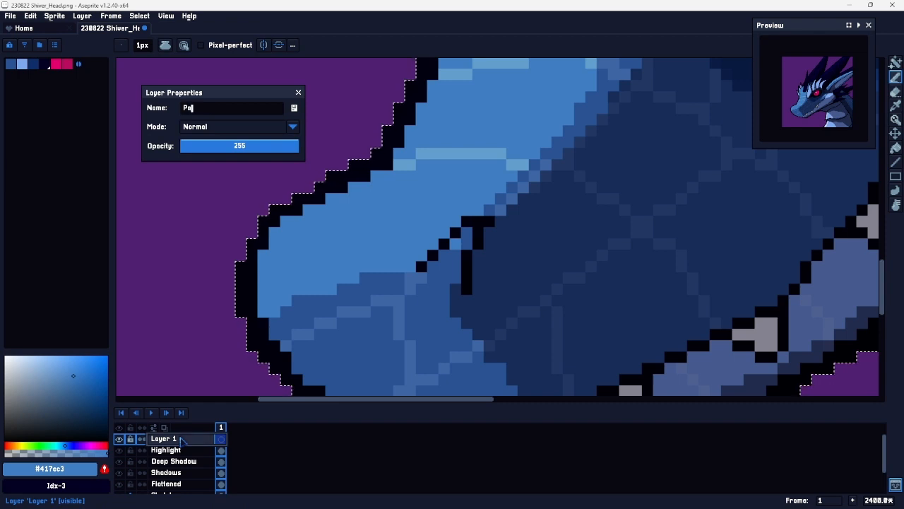
{"action": "key", "text": "Return"}
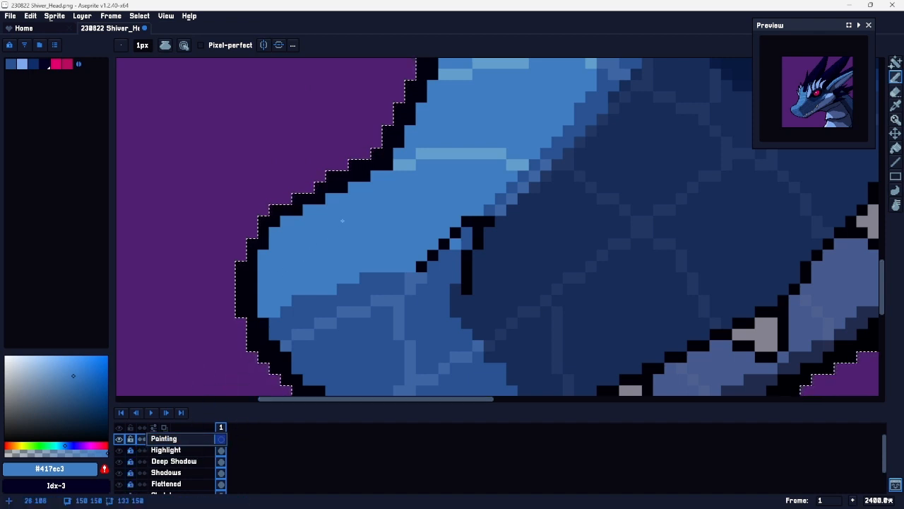
Step: Paint a #629ecc rim of light along the nose's front and upper edge on the Painting layer
{"action": "left_click", "coordinate": [324, 239], "text": "alt"}
{"action": "key", "text": "ctrl+z"}
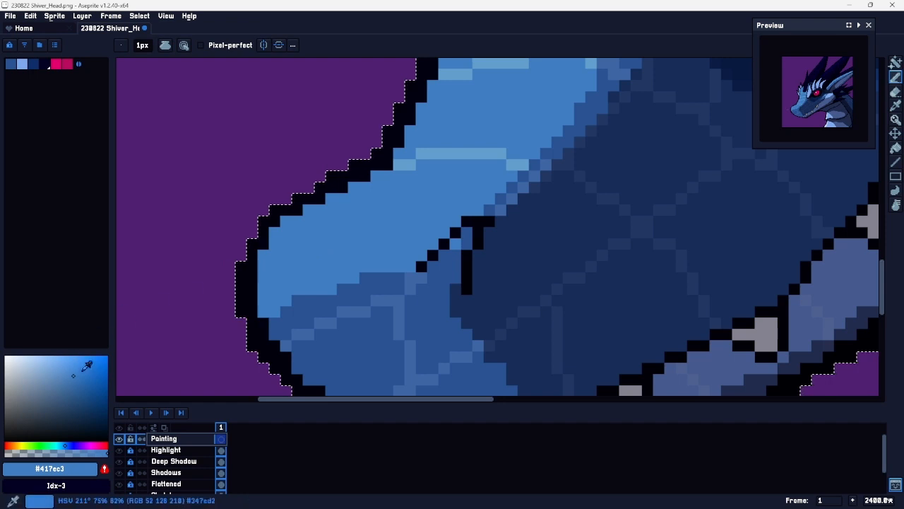
{"action": "left_click", "coordinate": [385, 169], "text": "alt"}
{"action": "left_click", "coordinate": [263, 290]}
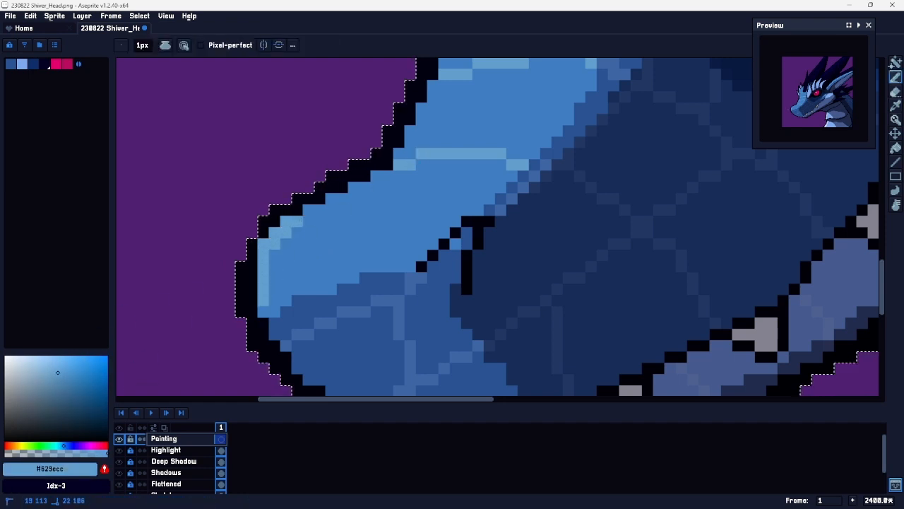
{"action": "key", "text": "alt"}
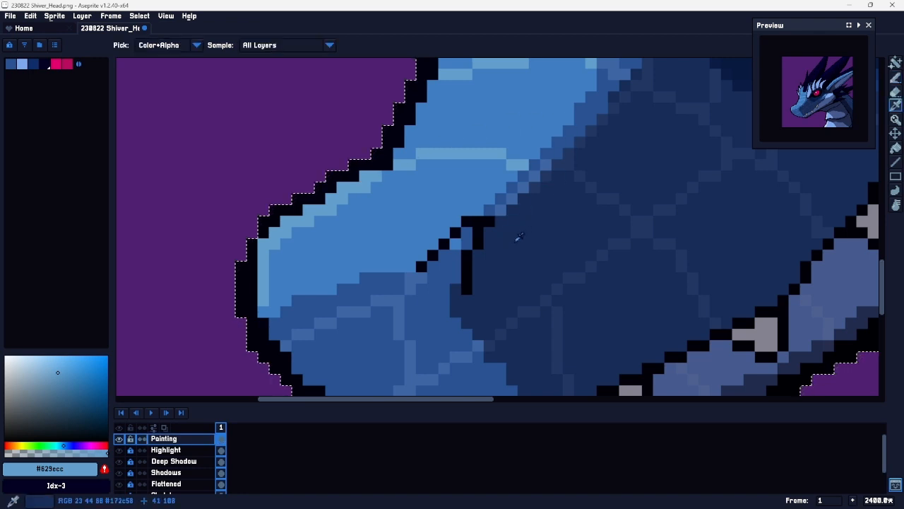
Step: Sample the snout's mid blue and paint a smoother shading band along the ridge's lower edge above the nostril
{"action": "left_click", "coordinate": [439, 316], "text": "alt"}
{"action": "mouse_move", "coordinate": [310, 296]}
{"action": "left_mouse_down"}
{"action": "mouse_move", "coordinate": [424, 244]}
{"action": "mouse_move", "coordinate": [410, 259]}
{"action": "left_mouse_up"}
{"action": "left_click_drag", "start_coordinate": [451, 215], "coordinate": [524, 165]}
{"action": "key", "text": "ctrl+space"}
{"action": "left_click_drag", "start_coordinate": [549, 237], "coordinate": [418, 275]}
{"action": "left_click_drag", "start_coordinate": [548, 202], "coordinate": [731, 198]}
{"action": "mouse_move", "coordinate": [498, 271]}
{"action": "left_mouse_down"}
{"action": "mouse_move", "coordinate": [545, 251]}
{"action": "mouse_move", "coordinate": [603, 190]}
{"action": "mouse_move", "coordinate": [607, 158]}
{"action": "mouse_move", "coordinate": [551, 200]}
{"action": "left_mouse_up"}
{"action": "key", "text": "space"}
{"action": "left_click_drag", "start_coordinate": [397, 298], "coordinate": [547, 169]}
Step: Try broadening the #629ecc highlight over the top of the nose, compare it at different scales, and undo it
{"action": "left_click", "coordinate": [395, 228], "text": "alt"}
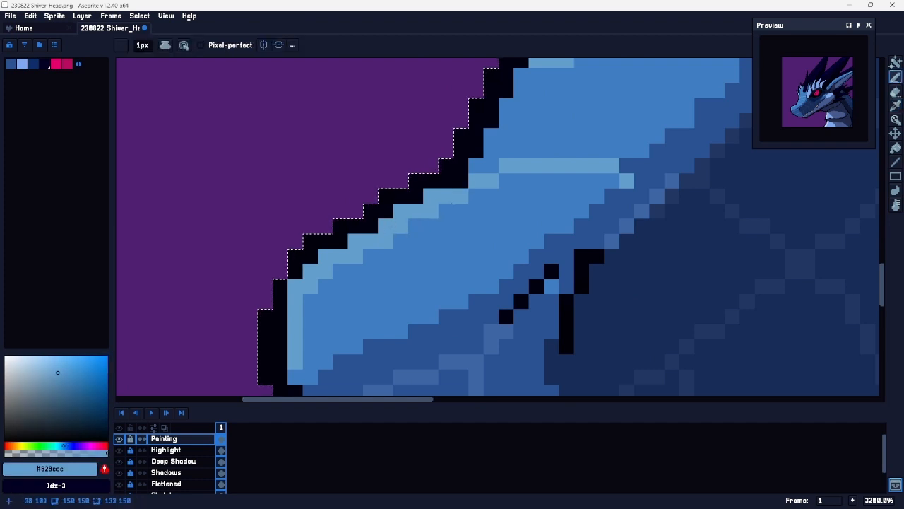
{"action": "mouse_move", "coordinate": [455, 202]}
{"action": "left_mouse_down"}
{"action": "mouse_move", "coordinate": [491, 196]}
{"action": "mouse_move", "coordinate": [476, 225]}
{"action": "mouse_move", "coordinate": [463, 200]}
{"action": "left_mouse_up"}
{"action": "key", "text": "ctrl+z"}
{"action": "key", "text": "z"}
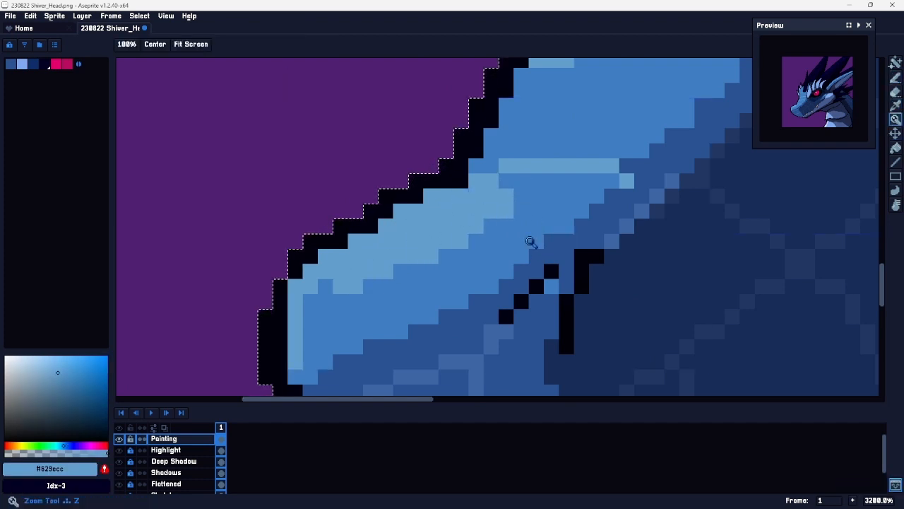
{"action": "scroll", "coordinate": [538, 237], "scroll_direction": "down", "scroll_amount": 5}
{"action": "scroll", "coordinate": [541, 223], "scroll_direction": "up", "scroll_amount": 4}
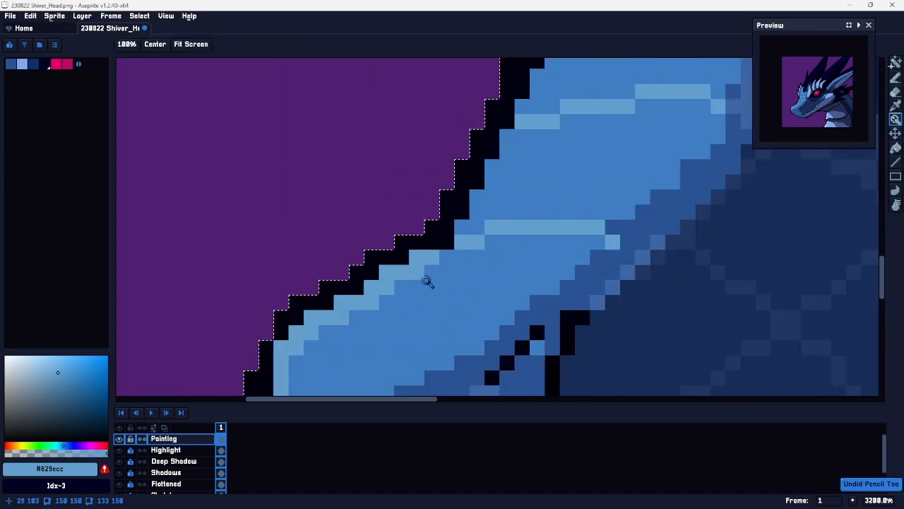
{"action": "scroll", "coordinate": [430, 276], "scroll_direction": "down", "scroll_amount": 6}
{"action": "scroll", "coordinate": [359, 327], "scroll_direction": "up", "scroll_amount": 5}
{"action": "scroll", "coordinate": [399, 296], "scroll_direction": "down", "scroll_amount": 1}
{"action": "key", "text": "b"}
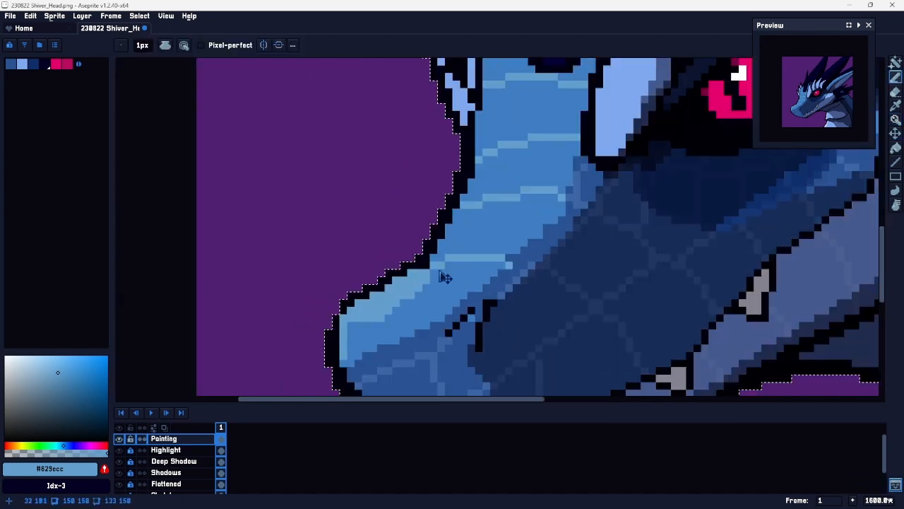
{"action": "key", "text": "ctrl+z"}
Step: Extend the #629ecc rim light up the front edge of the snout bridge, trimming it with #417ec3
{"action": "left_click", "coordinate": [456, 213]}
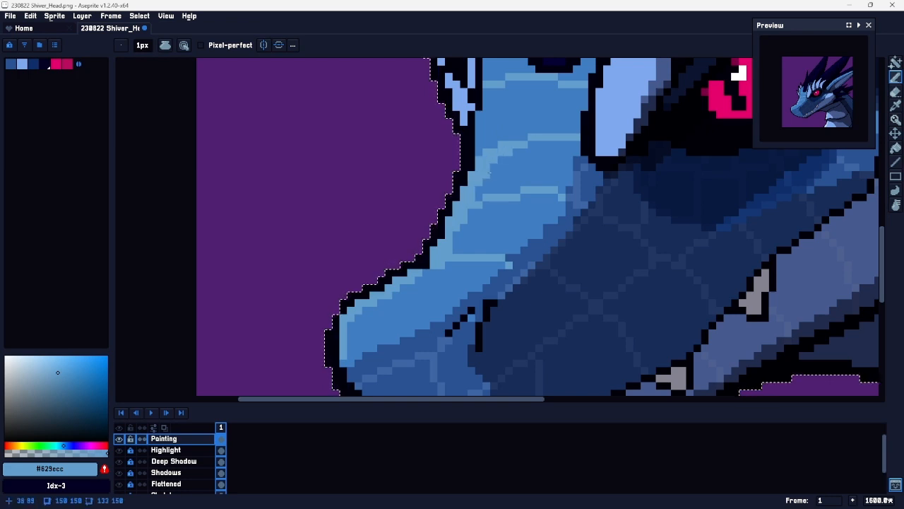
{"action": "mouse_move", "coordinate": [490, 182]}
{"action": "left_mouse_down"}
{"action": "mouse_move", "coordinate": [504, 219]}
{"action": "mouse_move", "coordinate": [529, 158]}
{"action": "mouse_move", "coordinate": [479, 247]}
{"action": "left_mouse_up"}
{"action": "left_click", "coordinate": [464, 201], "text": "alt"}
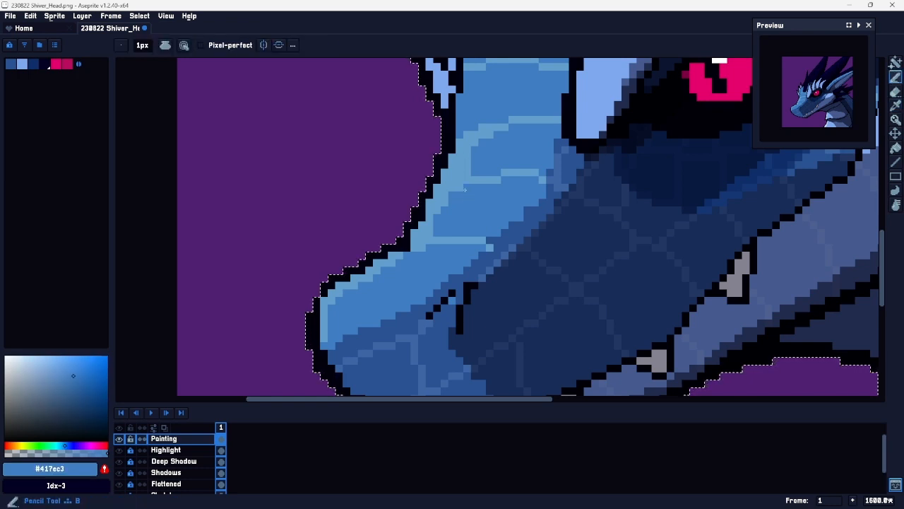
{"action": "mouse_move", "coordinate": [473, 166]}
{"action": "left_mouse_down"}
{"action": "mouse_move", "coordinate": [454, 212]}
{"action": "mouse_move", "coordinate": [459, 188]}
{"action": "mouse_move", "coordinate": [478, 216]}
{"action": "mouse_move", "coordinate": [435, 269]}
{"action": "left_mouse_up"}
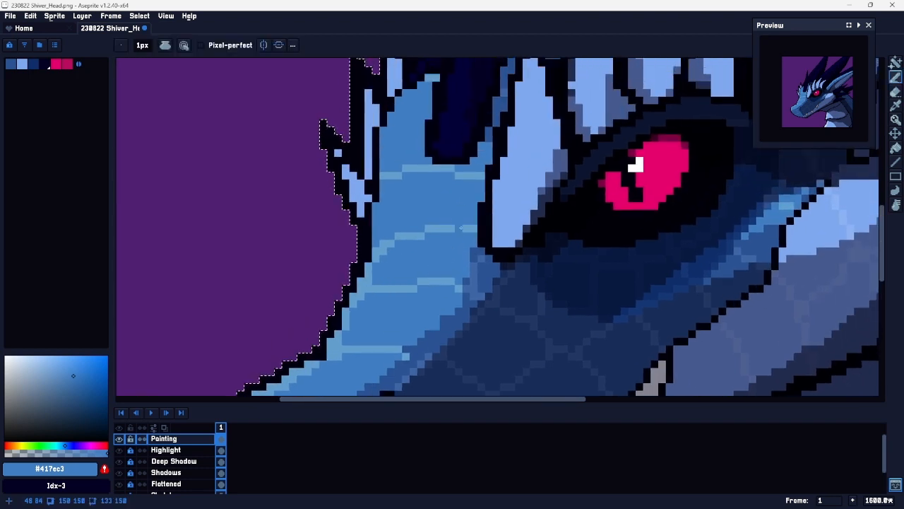
{"action": "left_click", "coordinate": [381, 197], "text": "alt"}
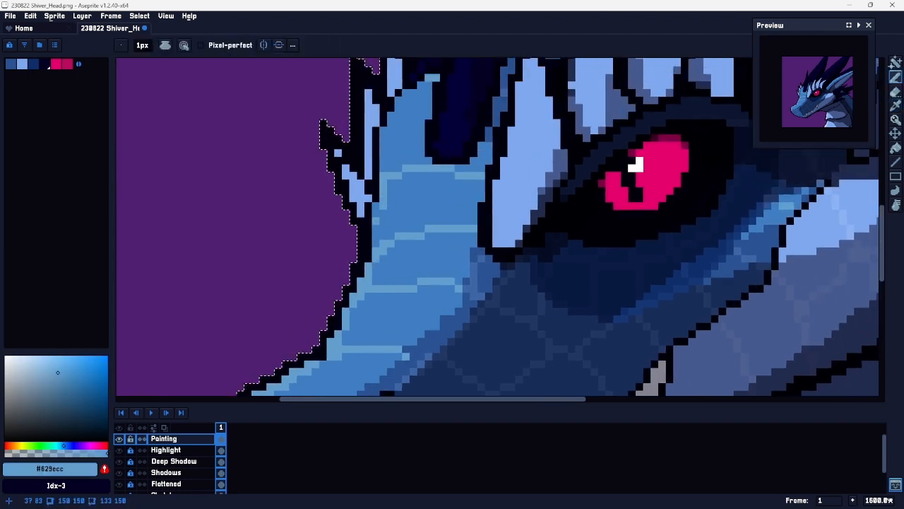
{"action": "mouse_move", "coordinate": [428, 311]}
{"action": "left_mouse_down"}
{"action": "mouse_move", "coordinate": [504, 95]}
{"action": "mouse_move", "coordinate": [494, 165]}
{"action": "left_mouse_up"}
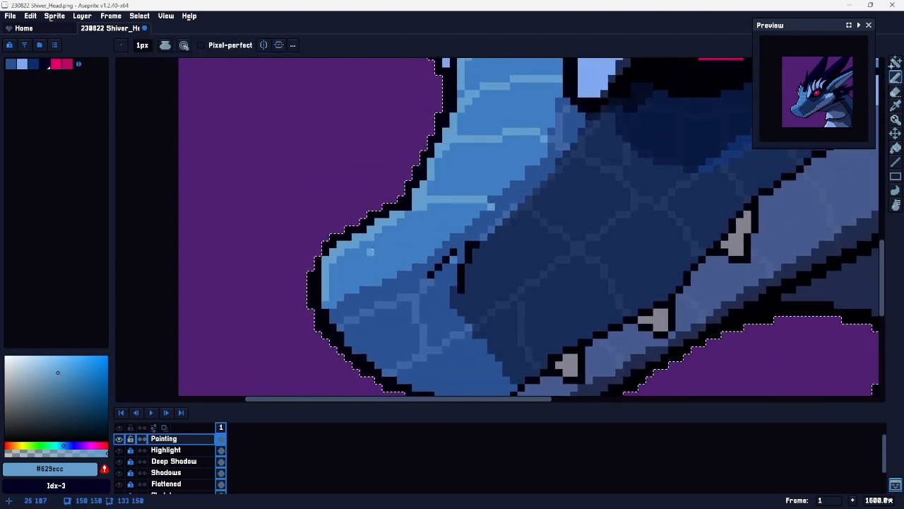
Step: Mix the paler blue #a6cdeb and paint a brighter highlight along the outer edge of the nose
{"action": "left_click", "coordinate": [32, 361]}
{"action": "left_click", "coordinate": [35, 362]}
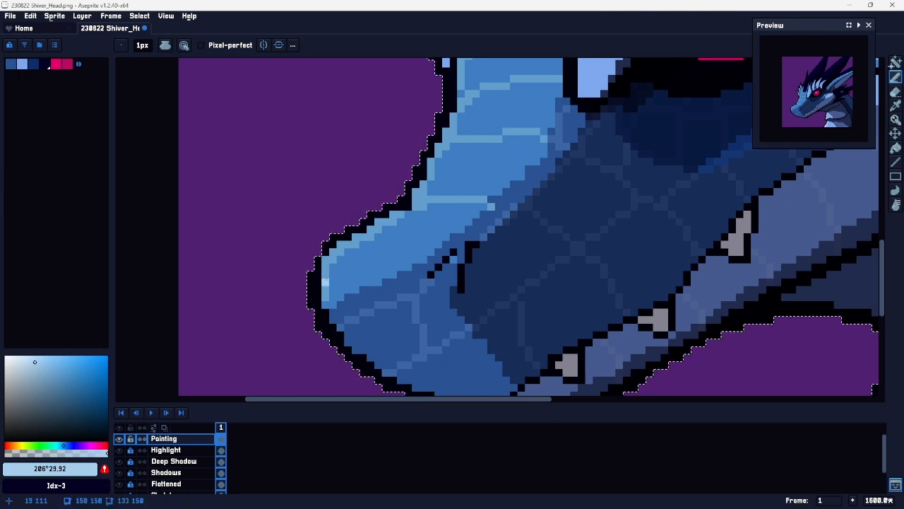
{"action": "mouse_move", "coordinate": [439, 177]}
{"action": "left_mouse_down"}
{"action": "mouse_move", "coordinate": [397, 224]}
{"action": "mouse_move", "coordinate": [402, 205]}
{"action": "mouse_move", "coordinate": [380, 251]}
{"action": "left_mouse_up"}
{"action": "mouse_move", "coordinate": [414, 191]}
{"action": "left_mouse_down"}
{"action": "mouse_move", "coordinate": [399, 231]}
{"action": "mouse_move", "coordinate": [391, 188]}
{"action": "mouse_move", "coordinate": [376, 236]}
{"action": "left_mouse_up"}
{"action": "key", "text": "ctrl+z"}
{"action": "key", "text": "ctrl+z"}
{"action": "left_click_drag", "start_coordinate": [384, 187], "coordinate": [377, 239]}
{"action": "mouse_move", "coordinate": [426, 149]}
{"action": "left_mouse_down"}
{"action": "mouse_move", "coordinate": [407, 213]}
{"action": "mouse_move", "coordinate": [399, 145]}
{"action": "left_mouse_up"}
{"action": "key", "text": "z"}
{"action": "left_click_drag", "start_coordinate": [455, 278], "coordinate": [421, 265]}
{"action": "left_click_drag", "start_coordinate": [507, 226], "coordinate": [463, 149]}
{"action": "left_click_drag", "start_coordinate": [368, 255], "coordinate": [418, 229]}
Step: Continue the #a6cdeb edge highlight along the snout bridge and forehead, the lower nose and the scale line ahead of the nostril
{"action": "key", "text": "b"}
{"action": "left_click_drag", "start_coordinate": [367, 190], "coordinate": [443, 174]}
{"action": "key", "text": "space"}
{"action": "left_click_drag", "start_coordinate": [562, 197], "coordinate": [469, 109]}
{"action": "left_click_drag", "start_coordinate": [265, 297], "coordinate": [350, 241]}
{"action": "left_click_drag", "start_coordinate": [225, 284], "coordinate": [255, 316]}
{"action": "left_click_drag", "start_coordinate": [435, 323], "coordinate": [354, 272]}
{"action": "left_click_drag", "start_coordinate": [294, 157], "coordinate": [294, 172]}
{"action": "mouse_move", "coordinate": [420, 169]}
{"action": "left_mouse_down"}
{"action": "mouse_move", "coordinate": [384, 231]}
{"action": "mouse_move", "coordinate": [355, 355]}
{"action": "left_mouse_up"}
{"action": "left_click_drag", "start_coordinate": [259, 298], "coordinate": [338, 230]}
{"action": "key", "text": "z"}
{"action": "key", "text": "ctrl+z"}
{"action": "left_click_drag", "start_coordinate": [315, 268], "coordinate": [293, 273]}
{"action": "scroll", "coordinate": [293, 273], "scroll_direction": "down", "scroll_amount": 1}
{"action": "key", "text": "b"}
Step: Reshape the nostril with sampled #417ec3 and dark blue pixels inside it, and redraw its front outline in #010010
{"action": "left_click", "coordinate": [308, 257], "text": "alt"}
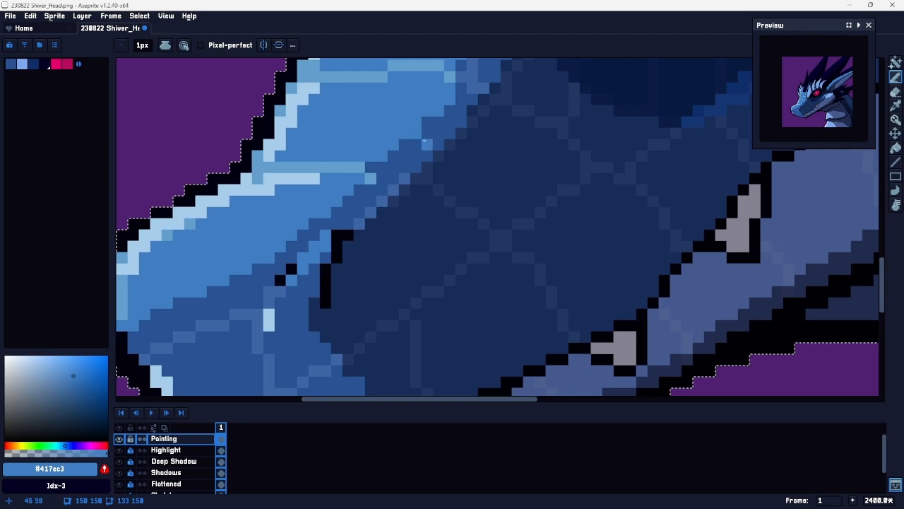
{"action": "left_click", "coordinate": [621, 77], "text": "alt"}
{"action": "left_click_drag", "start_coordinate": [316, 268], "coordinate": [326, 247]}
{"action": "key", "text": "z"}
{"action": "scroll", "coordinate": [390, 277], "scroll_direction": "down", "scroll_amount": 2}
{"action": "scroll", "coordinate": [388, 275], "scroll_direction": "up", "scroll_amount": 2}
{"action": "left_click", "coordinate": [287, 267], "text": "alt"}
{"action": "key", "text": "b"}
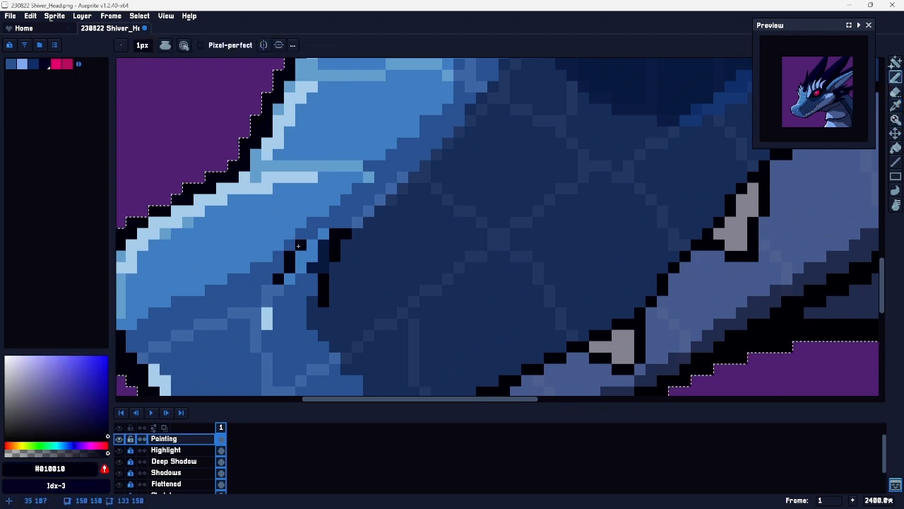
{"action": "left_click_drag", "start_coordinate": [288, 264], "coordinate": [326, 226]}
Step: Replace the light blue inside the nostril with sampled blues, finishing its interior in dark navy #08193f
{"action": "key", "text": "z"}
{"action": "scroll", "coordinate": [424, 216], "scroll_direction": "down", "scroll_amount": 3}
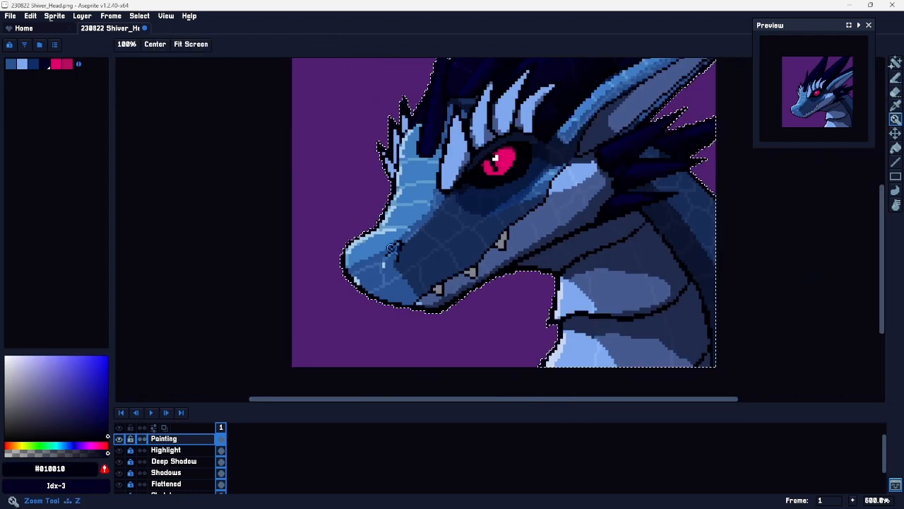
{"action": "scroll", "coordinate": [433, 210], "scroll_direction": "up", "scroll_amount": 3}
{"action": "scroll", "coordinate": [438, 206], "scroll_direction": "up", "scroll_amount": 1}
{"action": "scroll", "coordinate": [441, 230], "scroll_direction": "down", "scroll_amount": 1}
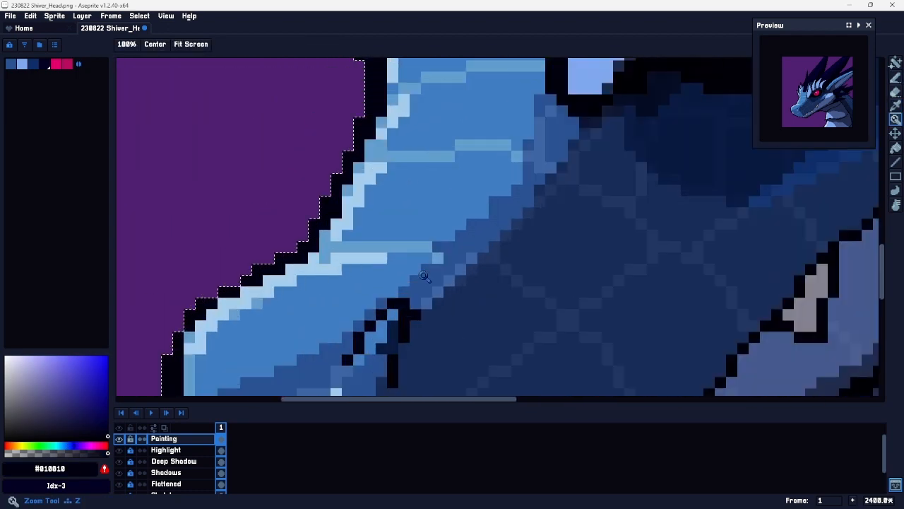
{"action": "left_click", "coordinate": [393, 259], "text": "alt"}
{"action": "left_click", "coordinate": [377, 361], "text": "alt"}
{"action": "key", "text": "g"}
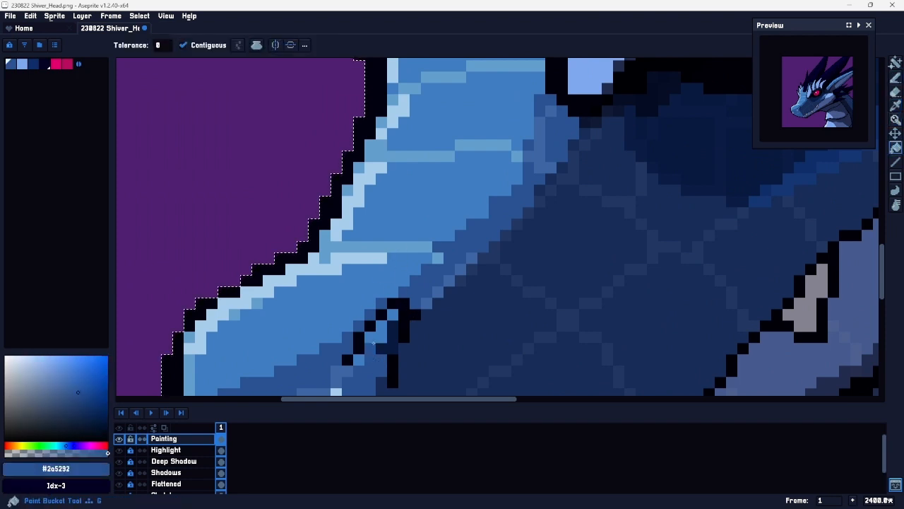
{"action": "key", "text": "b"}
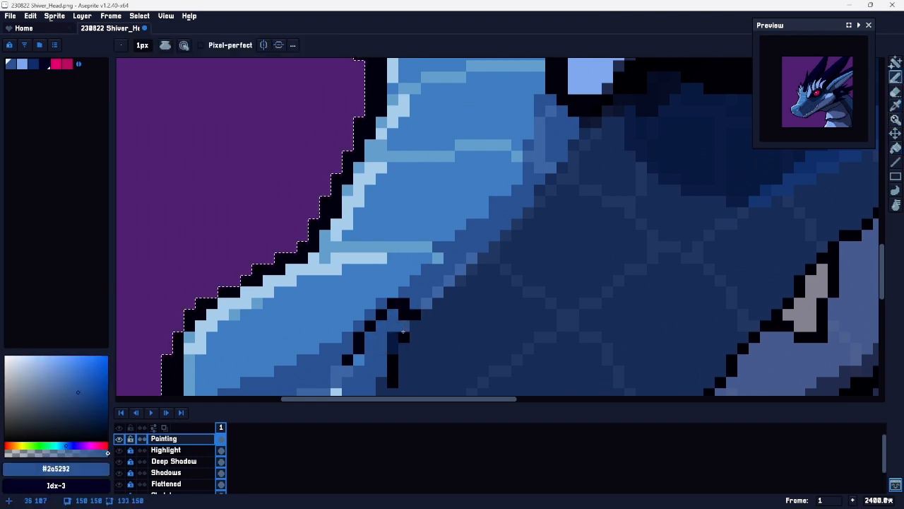
{"action": "left_click", "coordinate": [394, 337], "text": "alt"}
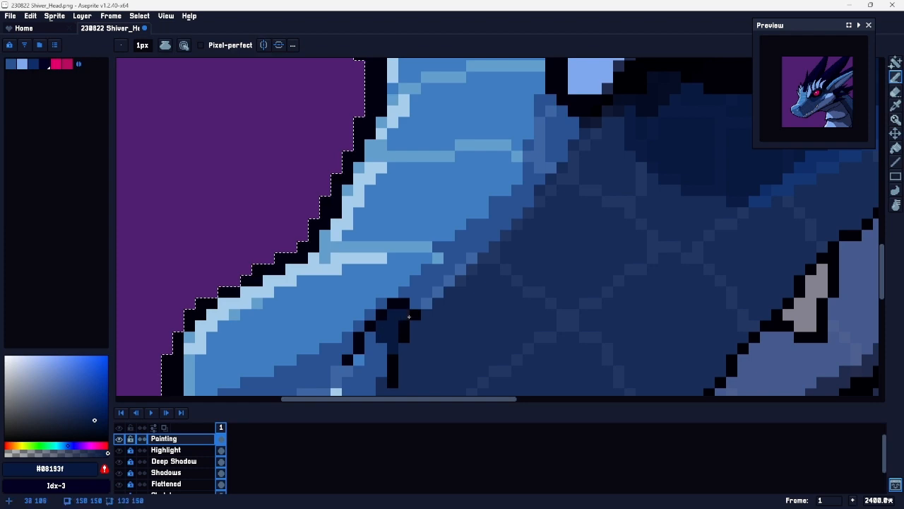
Step: Darken the upper part of the nostril opening with sampled near-black #010007
{"action": "key", "text": "z"}
{"action": "scroll", "coordinate": [424, 302], "scroll_direction": "down", "scroll_amount": 6}
{"action": "scroll", "coordinate": [435, 306], "scroll_direction": "up", "scroll_amount": 4}
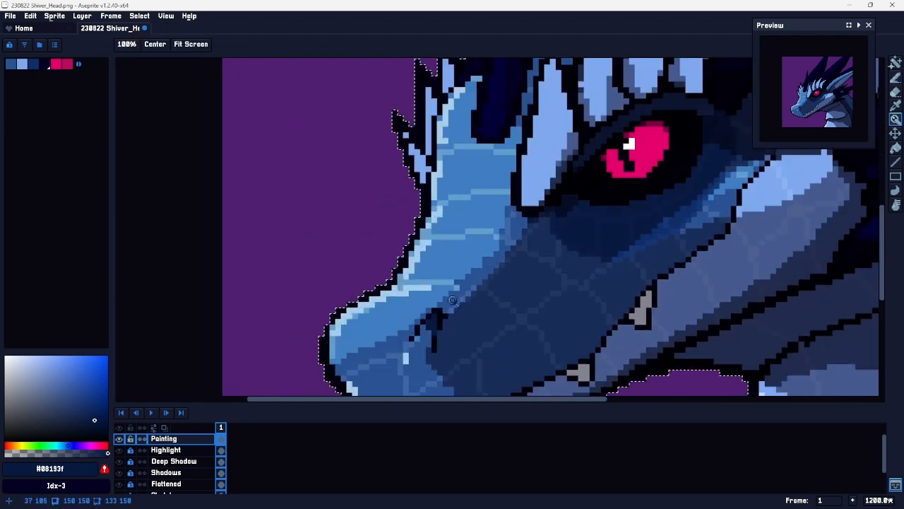
{"action": "key", "text": "b"}
{"action": "left_click", "coordinate": [432, 320], "text": "alt"}
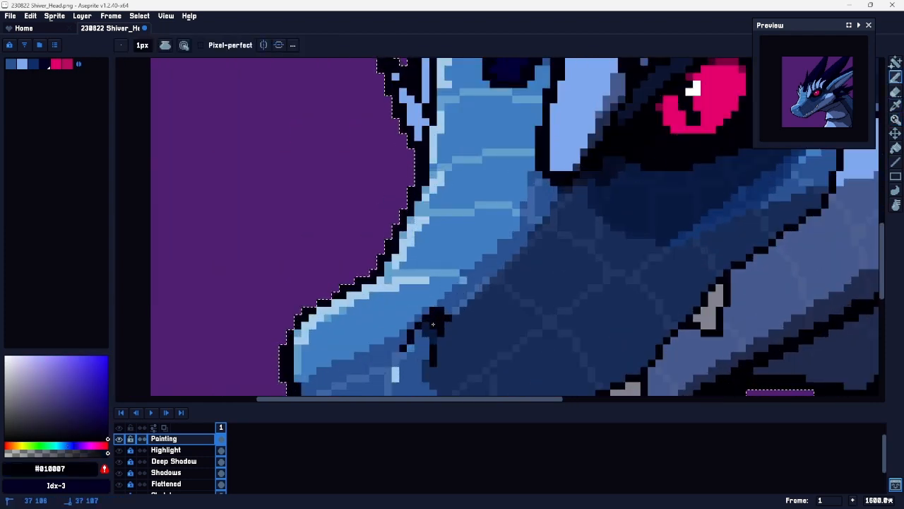
{"action": "key", "text": "z"}
{"action": "scroll", "coordinate": [548, 275], "scroll_direction": "down", "scroll_amount": 5}
{"action": "scroll", "coordinate": [521, 272], "scroll_direction": "up", "scroll_amount": 4}
{"action": "scroll", "coordinate": [521, 272], "scroll_direction": "up", "scroll_amount": 1}
Step: Sample the pale blue #a6cdeb and test highlight strokes around the nostril's upper rim, undoing the unwanted ones
{"action": "key", "text": "i"}
{"action": "left_click", "coordinate": [397, 367]}
{"action": "key", "text": "b"}
{"action": "key", "text": "ctrl+z"}
{"action": "left_click_drag", "start_coordinate": [420, 303], "coordinate": [414, 312]}
{"action": "key", "text": "ctrl+z"}
{"action": "key", "text": "z"}
{"action": "scroll", "coordinate": [463, 231], "scroll_direction": "down", "scroll_amount": 3}
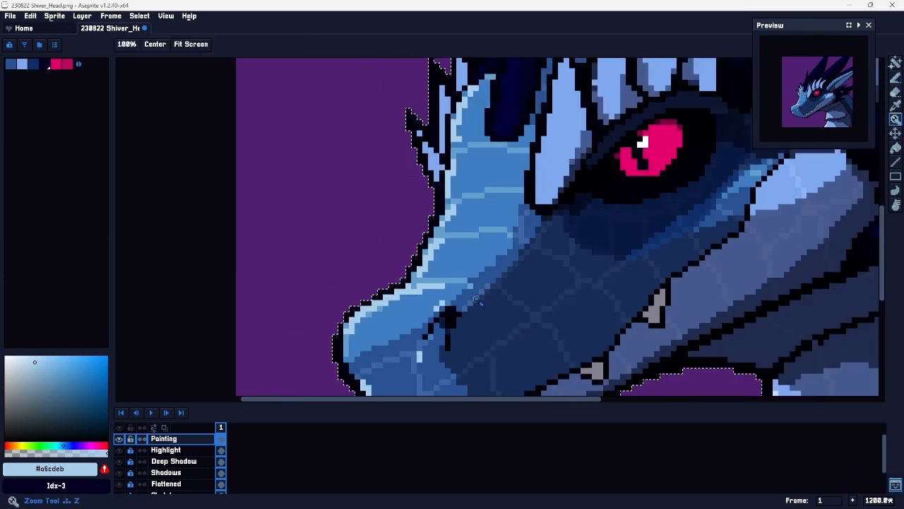
Step: Trim the pale spot ahead of the nostril to one pixel and add #a6cdeb highlight pixels above and behind the nostril
{"action": "scroll", "coordinate": [404, 272], "scroll_direction": "up", "scroll_amount": 3}
{"action": "key", "text": "i"}
{"action": "left_click", "coordinate": [404, 272]}
{"action": "key", "text": "b"}
{"action": "left_click", "coordinate": [420, 243]}
{"action": "left_click", "coordinate": [404, 266], "text": "alt"}
{"action": "key", "text": "space"}
{"action": "left_click_drag", "start_coordinate": [467, 248], "coordinate": [367, 305]}
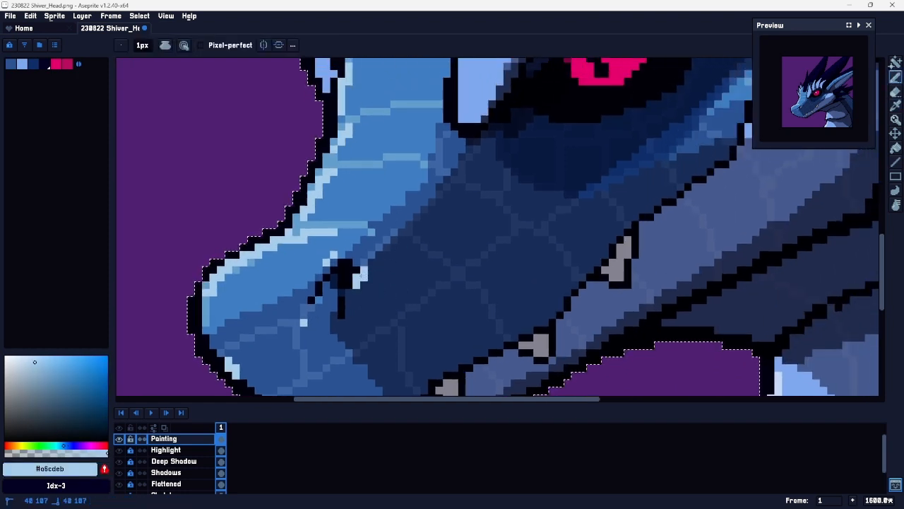
{"action": "key", "text": "ctrl+z"}
Step: Dot small #a6cdeb highlights onto the snout scales behind and below the nostril
{"action": "key", "text": "space"}
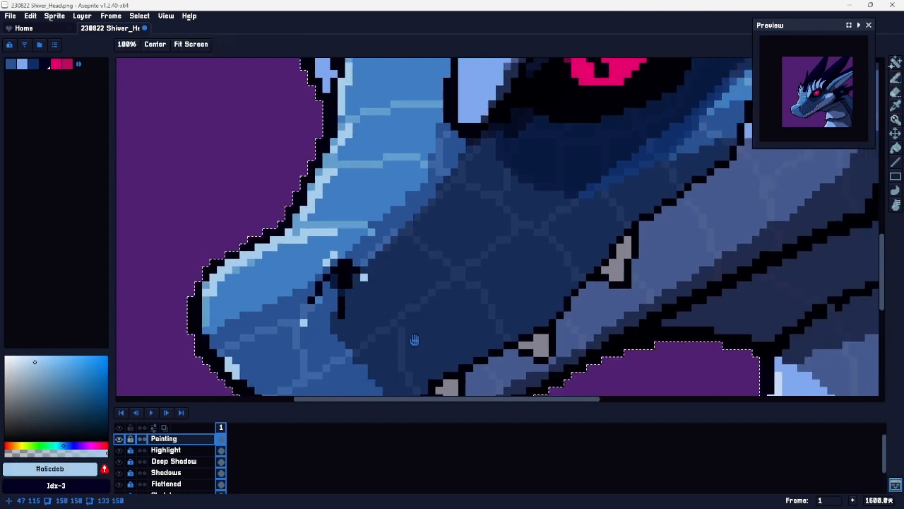
{"action": "left_click_drag", "start_coordinate": [402, 332], "coordinate": [378, 267]}
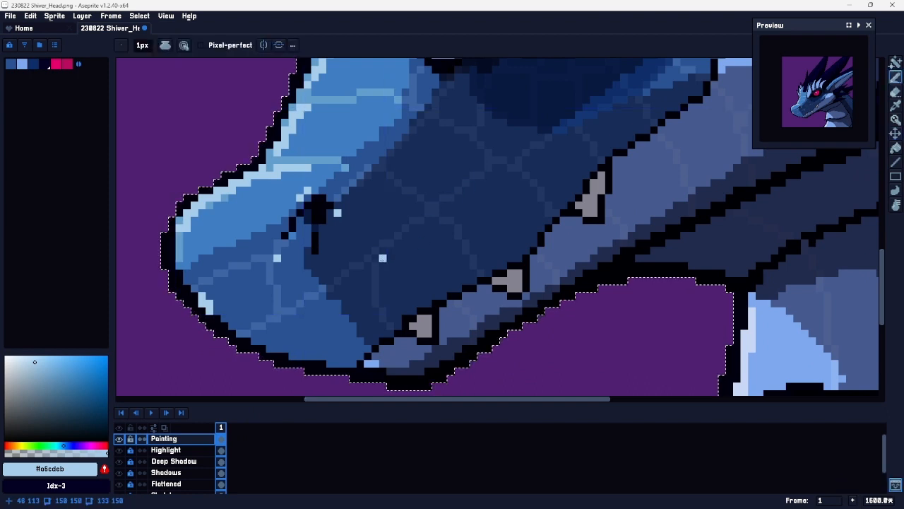
{"action": "key", "text": "space"}
{"action": "left_click_drag", "start_coordinate": [404, 160], "coordinate": [378, 223]}
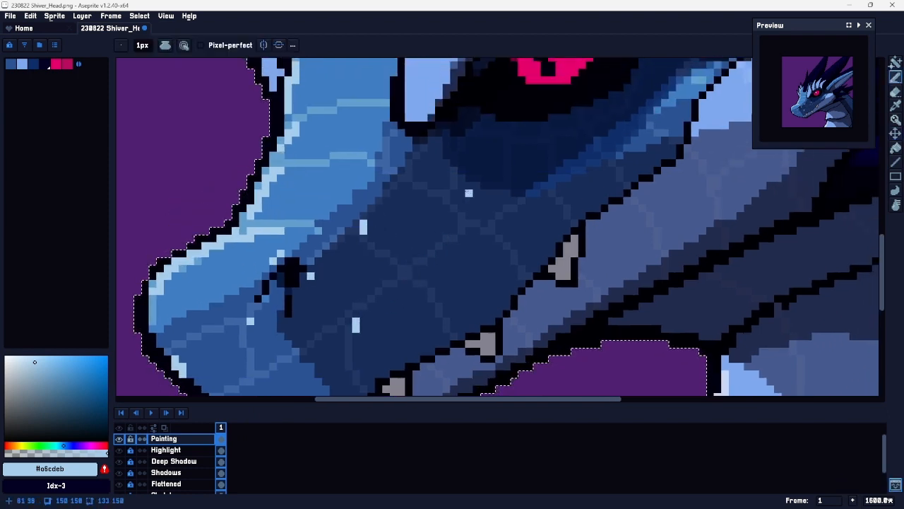
Step: Add more #a6cdeb highlight dots to the scales beneath the eye and across the cheek, undoing the stray mark
{"action": "key", "text": "space"}
{"action": "left_click_drag", "start_coordinate": [446, 211], "coordinate": [399, 247]}
{"action": "left_click", "coordinate": [406, 209]}
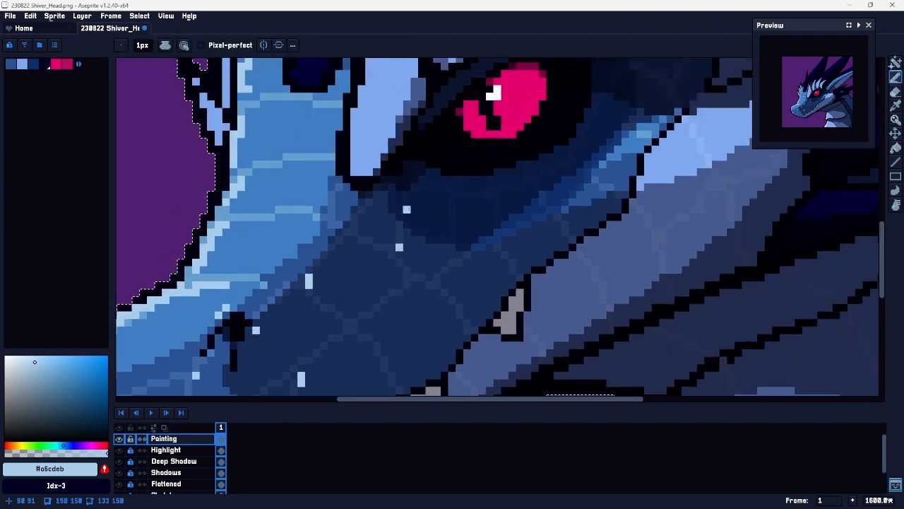
{"action": "mouse_move", "coordinate": [436, 285]}
{"action": "left_mouse_down"}
{"action": "mouse_move", "coordinate": [461, 301]}
{"action": "mouse_move", "coordinate": [444, 277]}
{"action": "left_mouse_up"}
{"action": "key", "text": "ctrl+z"}
{"action": "key", "text": "space"}
{"action": "left_click_drag", "start_coordinate": [437, 354], "coordinate": [433, 330]}
{"action": "key", "text": "z"}
{"action": "scroll", "coordinate": [442, 320], "scroll_direction": "down", "scroll_amount": 5}
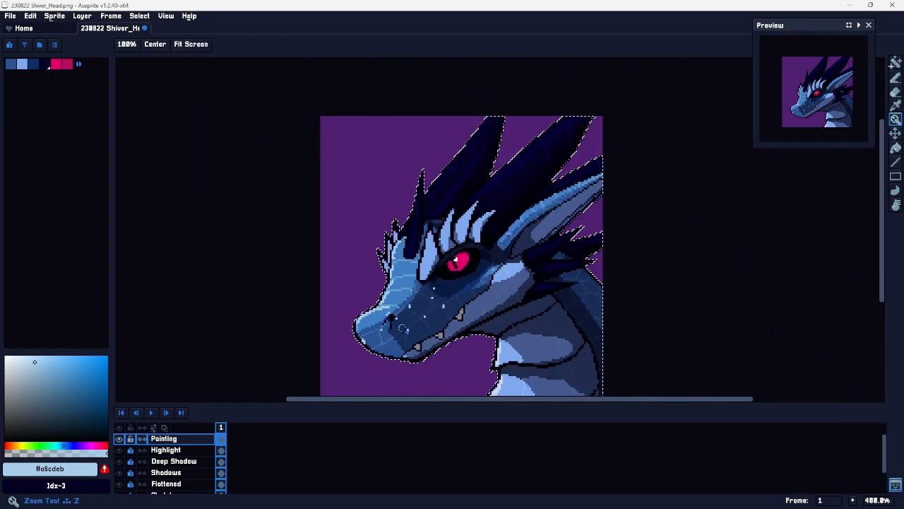
{"action": "scroll", "coordinate": [453, 288], "scroll_direction": "up", "scroll_amount": 6}
{"action": "key", "text": "space"}
{"action": "left_click_drag", "start_coordinate": [529, 304], "coordinate": [605, 115]}
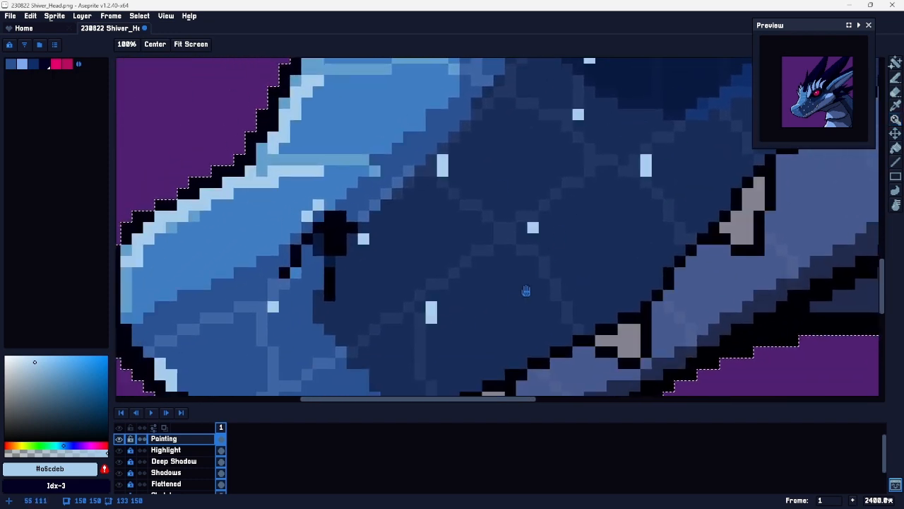
Step: Lasso-select the cheek and side-of-snout area that holds the pale scale highlight dots
{"action": "scroll", "coordinate": [521, 279], "scroll_direction": "down", "scroll_amount": 3}
{"action": "key", "text": "q"}
{"action": "left_click_drag", "start_coordinate": [566, 151], "coordinate": [484, 189]}
{"action": "key", "text": "ctrl+z"}
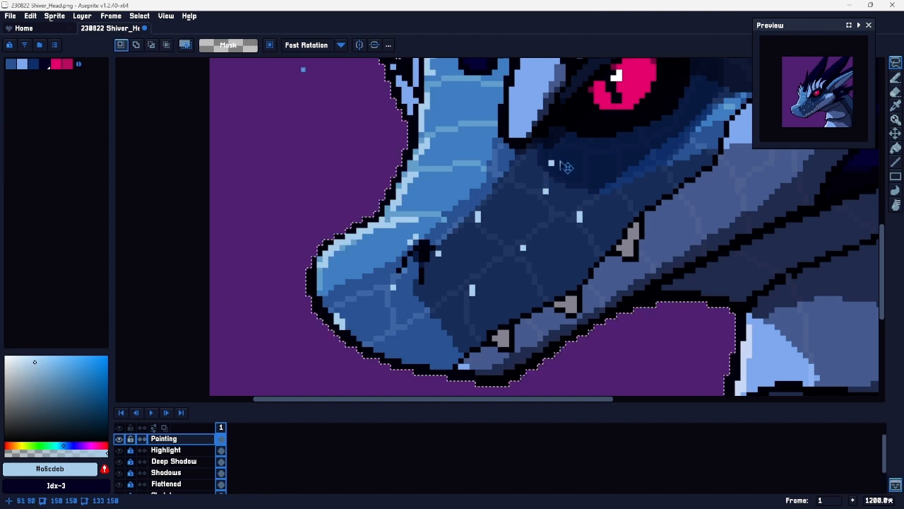
{"action": "left_click_drag", "start_coordinate": [556, 150], "coordinate": [466, 180]}
{"action": "mouse_move", "coordinate": [425, 236]}
{"action": "left_mouse_down"}
{"action": "mouse_move", "coordinate": [484, 339]}
{"action": "mouse_move", "coordinate": [602, 185]}
{"action": "left_mouse_up"}
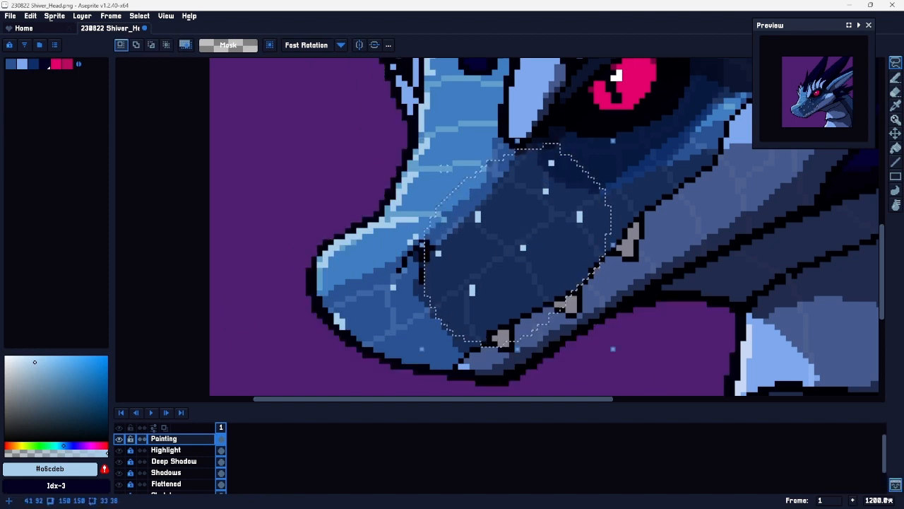
Step: Sample the muted blue #3f66a4 and fill the selected scale highlight dots with it
{"action": "key", "text": "i"}
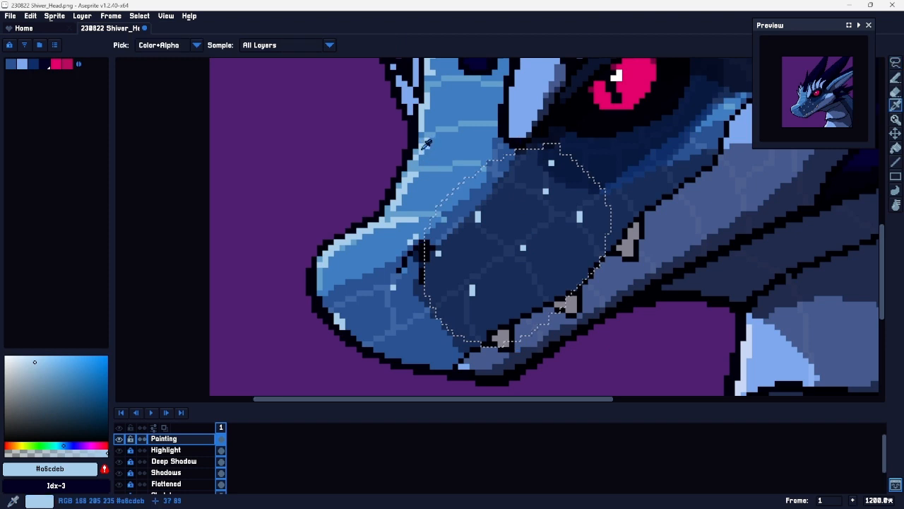
{"action": "left_click", "coordinate": [391, 327]}
{"action": "key", "text": "m"}
{"action": "key", "text": "g"}
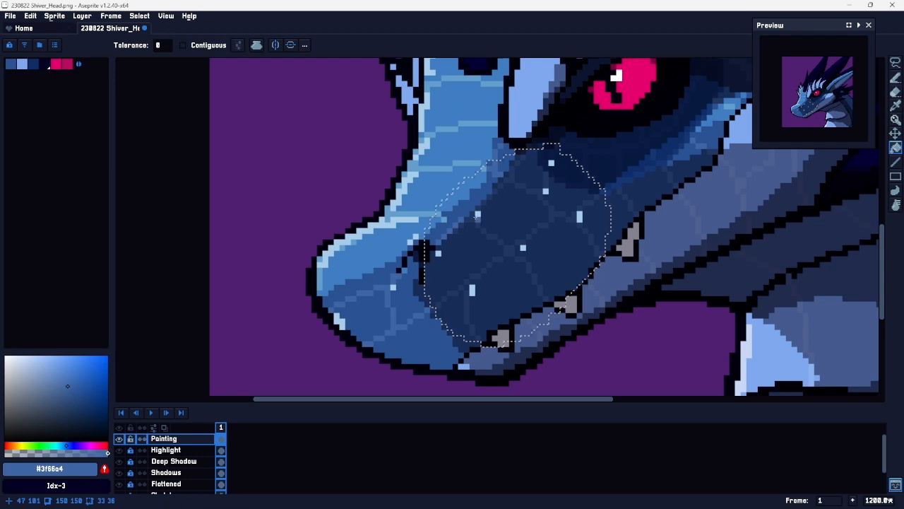
{"action": "key", "text": "z"}
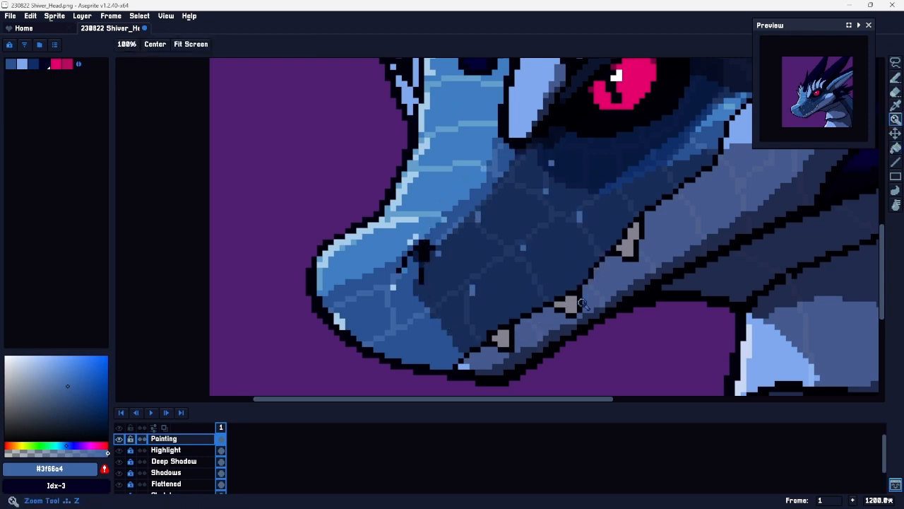
{"action": "scroll", "coordinate": [612, 270], "scroll_direction": "down", "scroll_amount": 4}
{"action": "scroll", "coordinate": [582, 290], "scroll_direction": "up", "scroll_amount": 5}
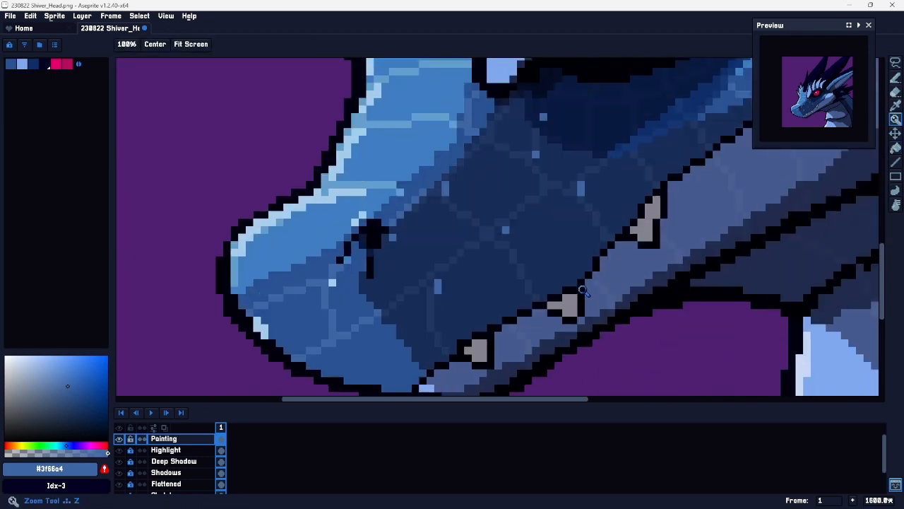
Step: Undo the highlight recolouring and the dots added to the cheek and snout scales behind the nostril, and clear the selection
{"action": "key", "text": "v"}
{"action": "key", "text": "ctrl+z"}
{"action": "key", "text": "ctrl+z"}
{"action": "key", "text": "ctrl+z"}
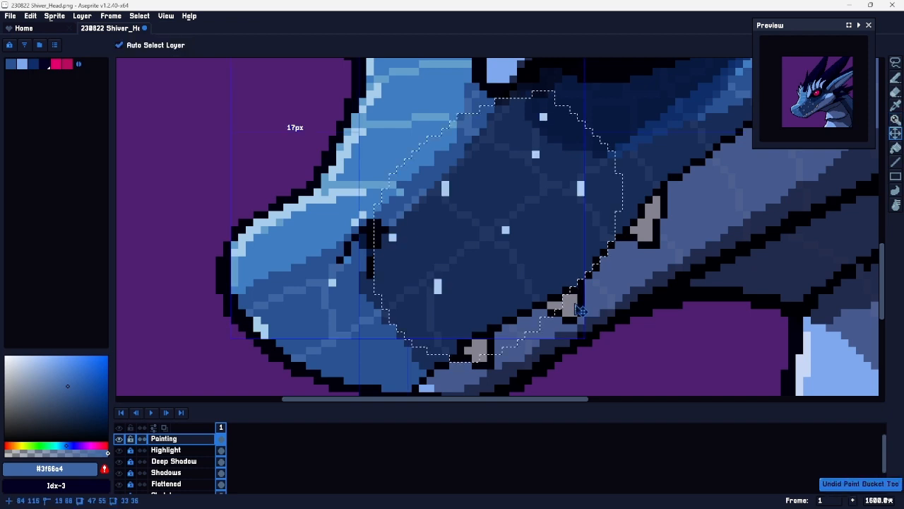
{"action": "key", "text": "ctrl+z"}
{"action": "key", "text": "ctrl+z"}
{"action": "key", "text": "ctrl+z"}
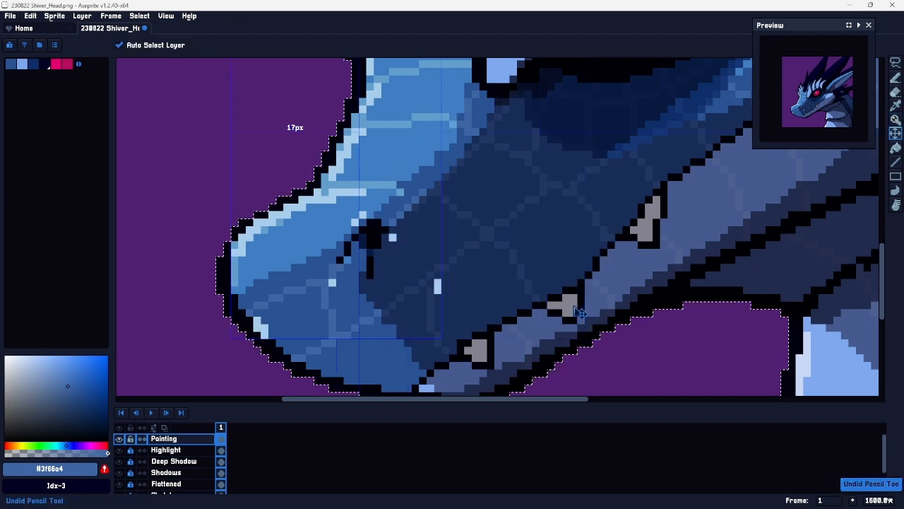
{"action": "key", "text": "ctrl+d"}
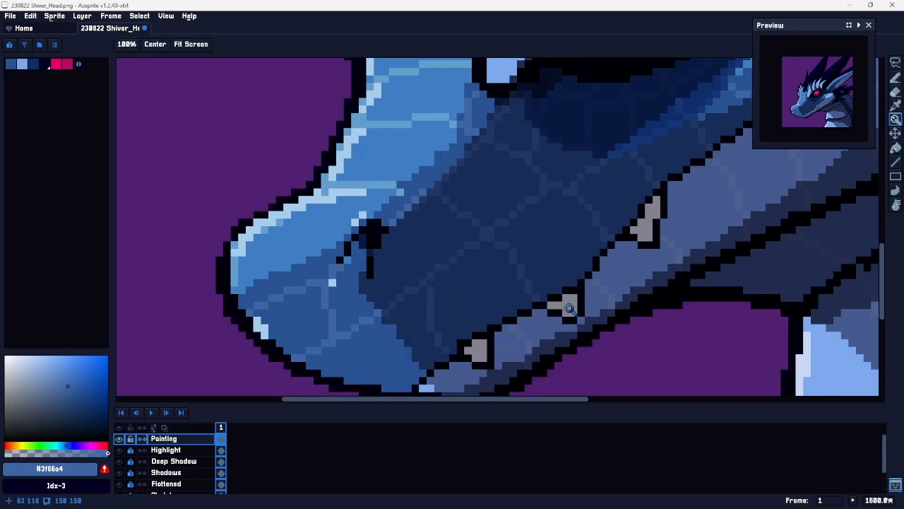
Step: Sample the darker blue #2a5292 and draw one-pixel shadow lines above the three lower pale creases on the snout bridge
{"action": "scroll", "coordinate": [468, 219], "scroll_direction": "up", "scroll_amount": 3}
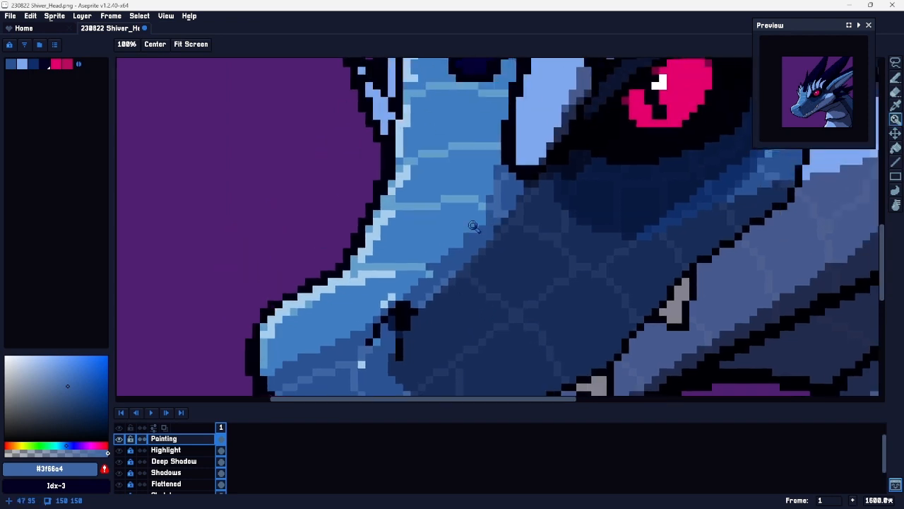
{"action": "key", "text": "i"}
{"action": "left_click", "coordinate": [458, 255]}
{"action": "key", "text": "b"}
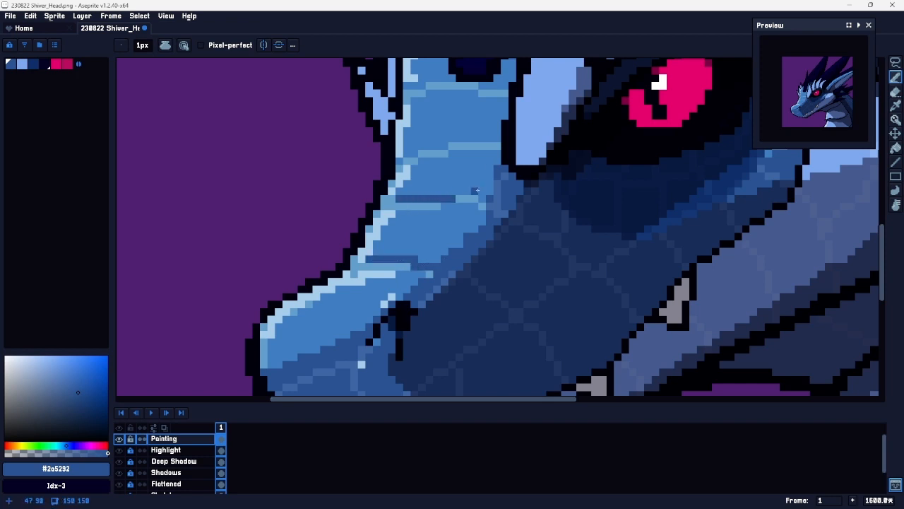
{"action": "key", "text": "ctrl+z"}
{"action": "left_click_drag", "start_coordinate": [399, 198], "coordinate": [432, 196]}
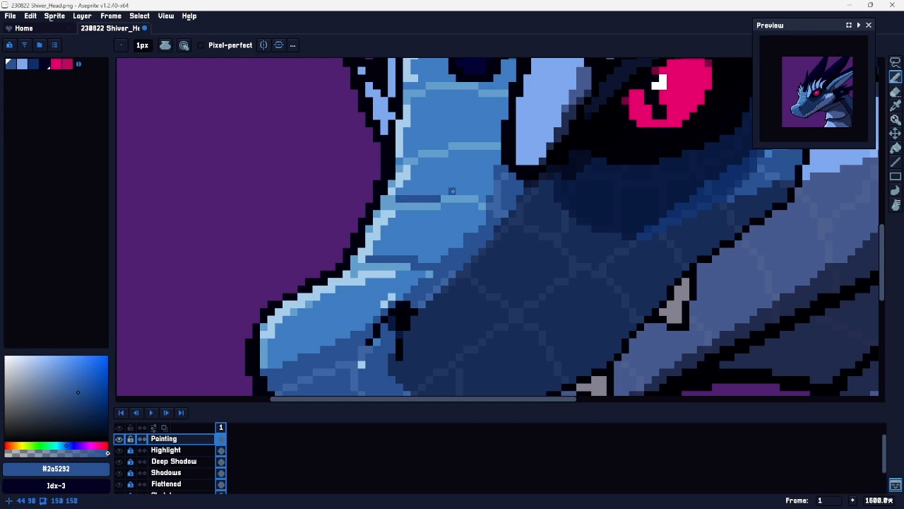
{"action": "mouse_move", "coordinate": [549, 210]}
{"action": "left_mouse_down"}
{"action": "mouse_move", "coordinate": [515, 211]}
{"action": "mouse_move", "coordinate": [537, 212]}
{"action": "left_mouse_up"}
{"action": "left_click_drag", "start_coordinate": [488, 170], "coordinate": [478, 218]}
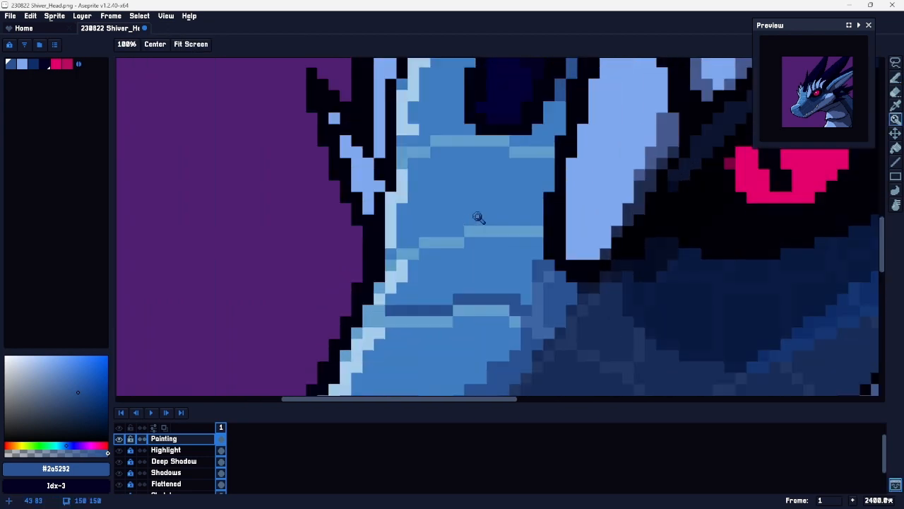
{"action": "key", "text": "b"}
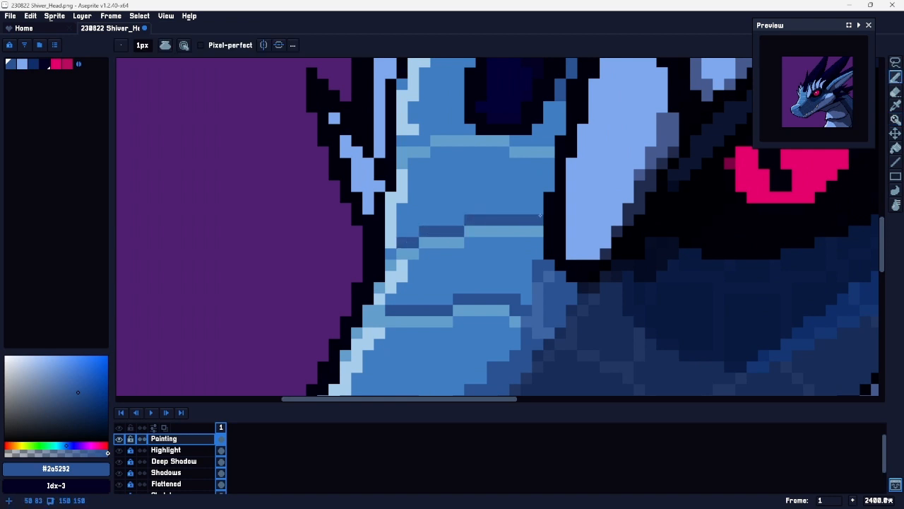
Step: Draw a diagonal #2a5292 shadow edge between the two lower snout creases and try filling beneath it, undoing the non-contiguous fill
{"action": "key", "text": "z"}
{"action": "left_click_drag", "start_coordinate": [547, 296], "coordinate": [484, 263]}
{"action": "key", "text": "i"}
{"action": "key", "text": "z"}
{"action": "left_click_drag", "start_coordinate": [433, 284], "coordinate": [460, 268]}
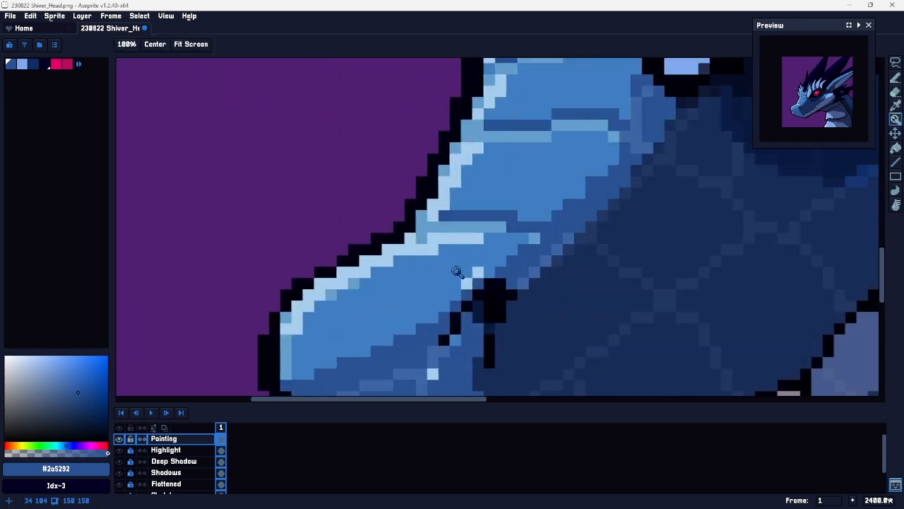
{"action": "key", "text": "b"}
{"action": "mouse_move", "coordinate": [515, 197]}
{"action": "left_mouse_down"}
{"action": "mouse_move", "coordinate": [562, 177]}
{"action": "mouse_move", "coordinate": [605, 134]}
{"action": "left_mouse_up"}
{"action": "key", "text": "g"}
{"action": "left_click", "coordinate": [576, 185]}
{"action": "key", "text": "ctrl+z"}
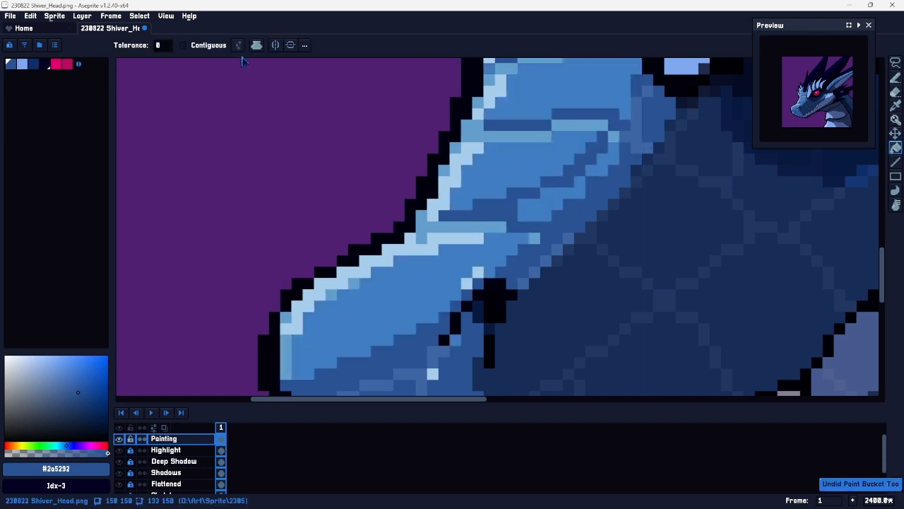
Step: Turn on contiguous filling, fill the area beneath the diagonal edge with #2a5292 and paint over the leftover pixels at the crease's end
{"action": "left_click", "coordinate": [201, 45]}
{"action": "left_click", "coordinate": [577, 185]}
{"action": "key", "text": "b"}
{"action": "left_click_drag", "start_coordinate": [598, 175], "coordinate": [609, 154]}
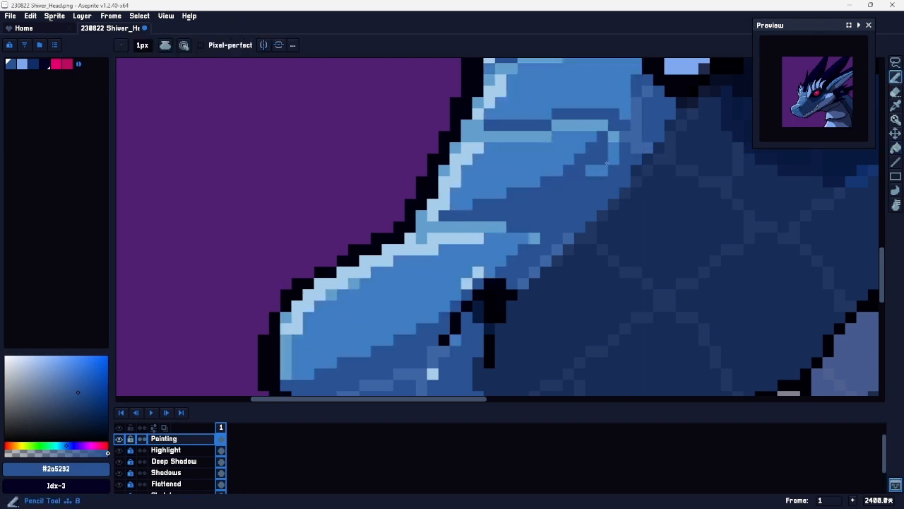
{"action": "key", "text": "g"}
{"action": "left_click", "coordinate": [621, 156]}
Step: Check the snout shading at a distance and undo the latest shadow edits on the bridge
{"action": "key", "text": "z"}
{"action": "scroll", "coordinate": [586, 224], "scroll_direction": "down", "scroll_amount": 6}
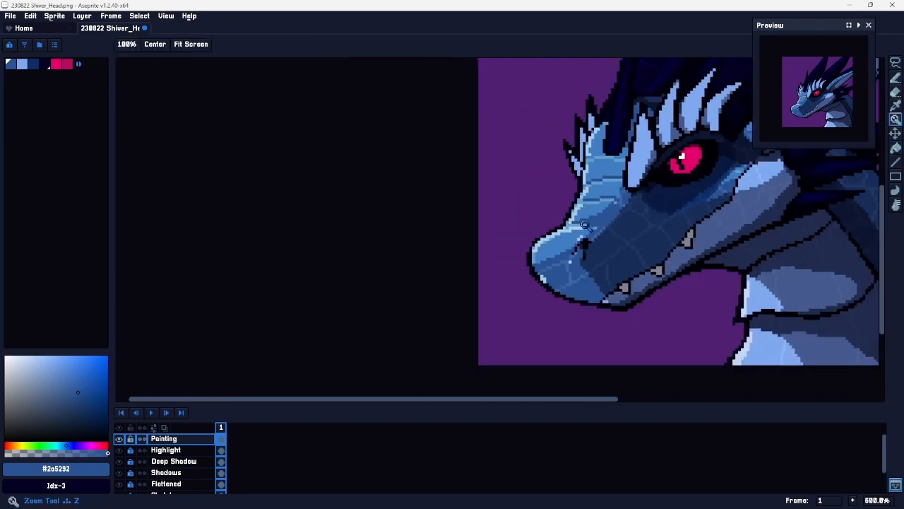
{"action": "scroll", "coordinate": [604, 206], "scroll_direction": "up", "scroll_amount": 6}
{"action": "key", "text": "ctrl+z"}
{"action": "key", "text": "ctrl+z"}
{"action": "scroll", "coordinate": [555, 252], "scroll_direction": "down", "scroll_amount": 5}
{"action": "scroll", "coordinate": [530, 244], "scroll_direction": "up", "scroll_amount": 3}
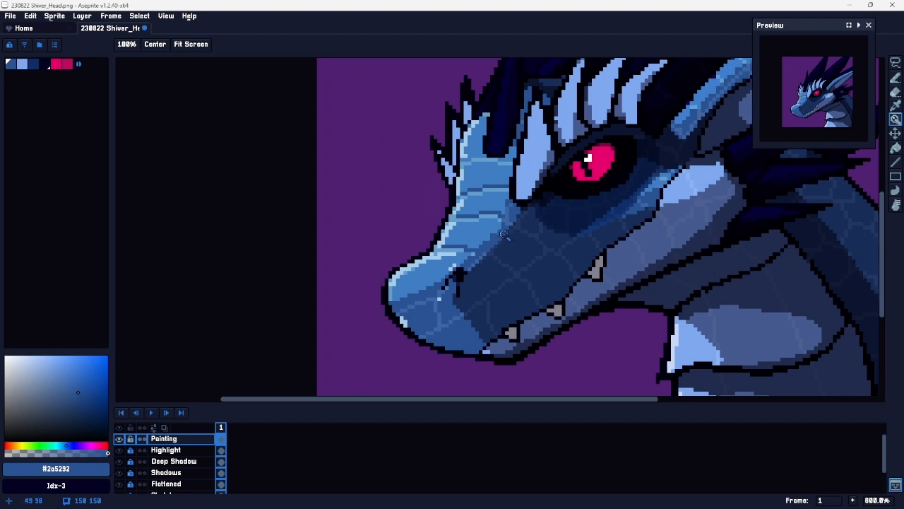
Step: Lower the Highlight layer's opacity to 84 in its layer properties
{"action": "left_click", "coordinate": [198, 450]}
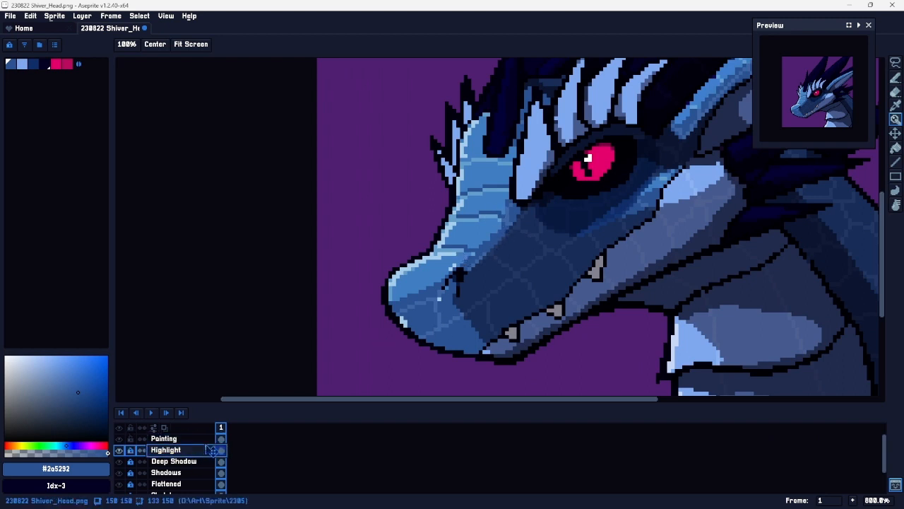
{"action": "double_click", "coordinate": [192, 451]}
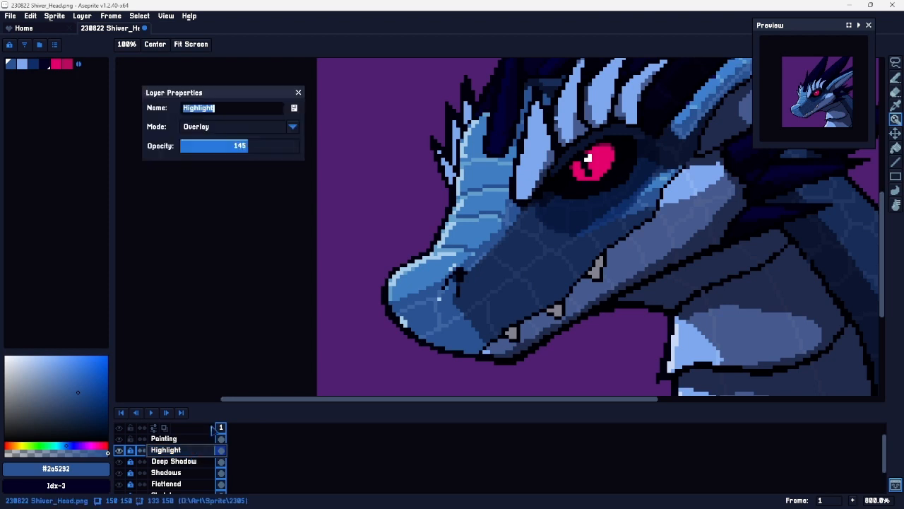
{"action": "left_click", "coordinate": [221, 148]}
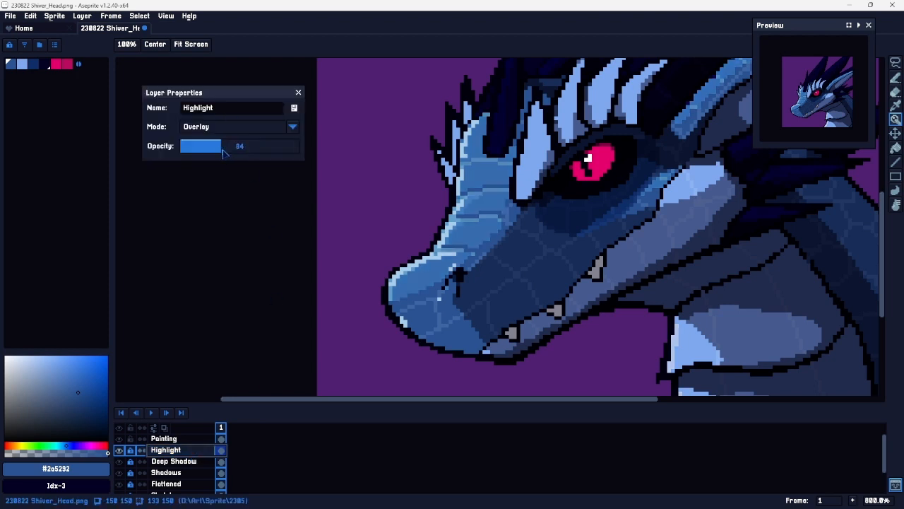
Step: Close the Highlight layer's properties and sample the light blue #629ecc from the snout for the Pencil
{"action": "left_click", "coordinate": [298, 92]}
{"action": "scroll", "coordinate": [427, 280], "scroll_direction": "up", "scroll_amount": 3}
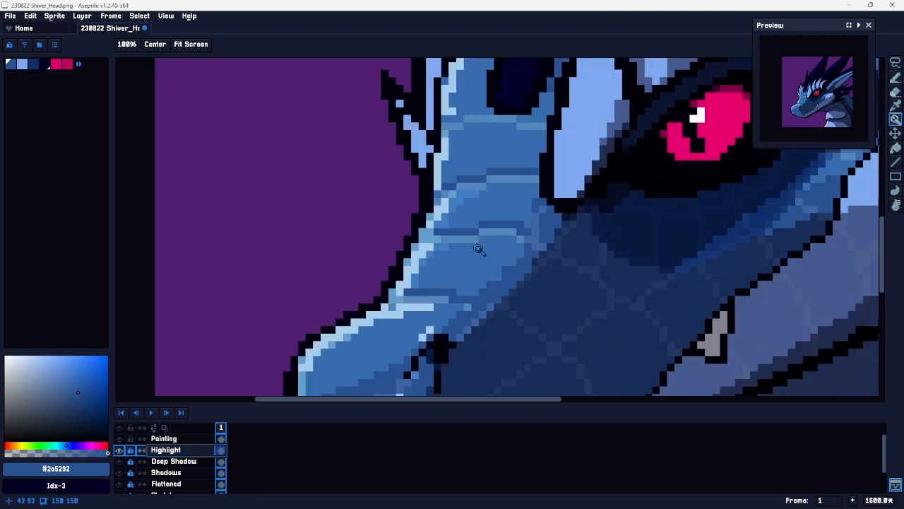
{"action": "scroll", "coordinate": [402, 273], "scroll_direction": "up", "scroll_amount": 2}
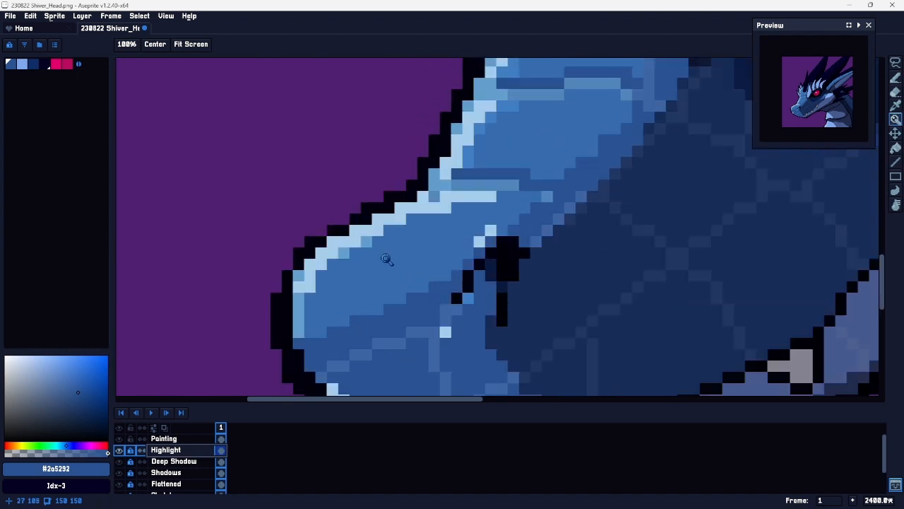
{"action": "key", "text": "i"}
{"action": "left_click", "coordinate": [366, 242]}
{"action": "key", "text": "b"}
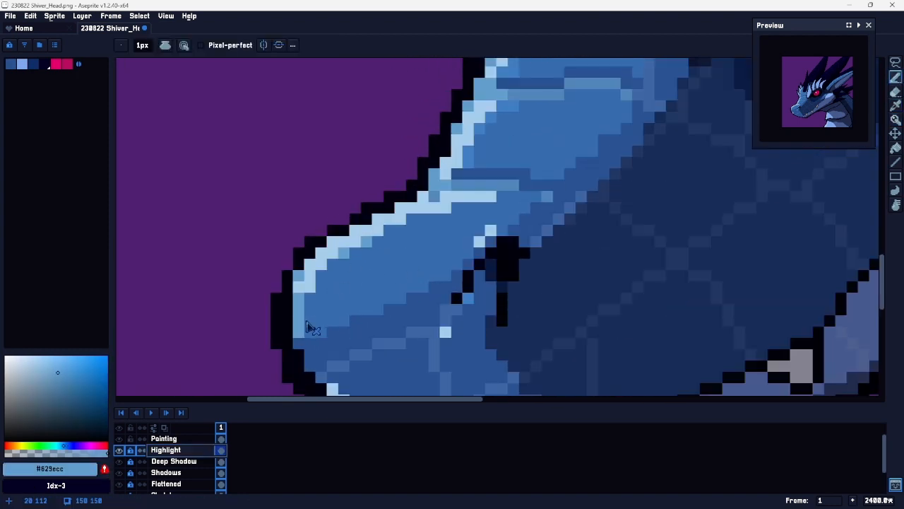
Step: On the Painting layer, paint #629ecc pixels along the inside of the pale rim from the nose up the bridge
{"action": "left_click", "coordinate": [177, 438]}
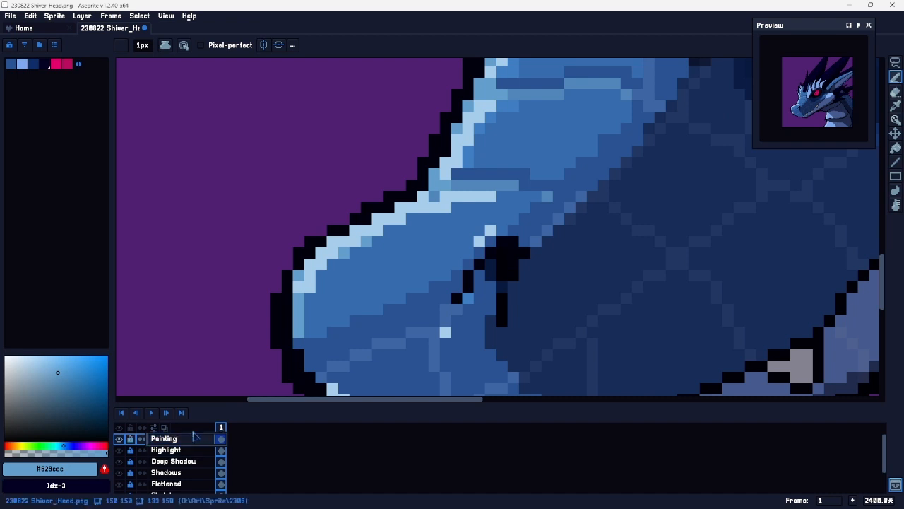
{"action": "mouse_move", "coordinate": [308, 328]}
{"action": "left_mouse_down"}
{"action": "mouse_move", "coordinate": [334, 277]}
{"action": "mouse_move", "coordinate": [437, 215]}
{"action": "left_mouse_up"}
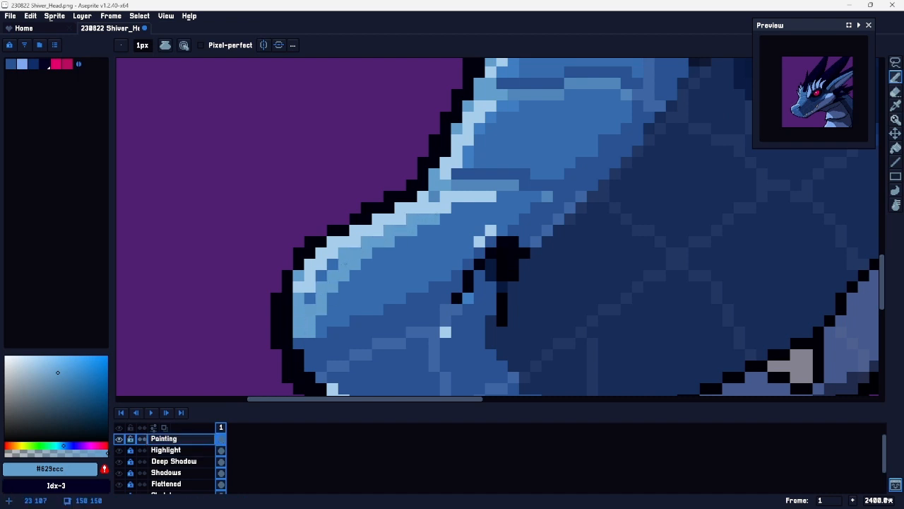
{"action": "key", "text": "space"}
{"action": "mouse_move", "coordinate": [459, 171]}
{"action": "left_mouse_down"}
{"action": "mouse_move", "coordinate": [343, 304]}
{"action": "mouse_move", "coordinate": [365, 272]}
{"action": "mouse_move", "coordinate": [356, 289]}
{"action": "left_mouse_up"}
{"action": "key", "text": "space"}
{"action": "left_click_drag", "start_coordinate": [424, 224], "coordinate": [393, 294]}
{"action": "left_click_drag", "start_coordinate": [390, 241], "coordinate": [373, 256]}
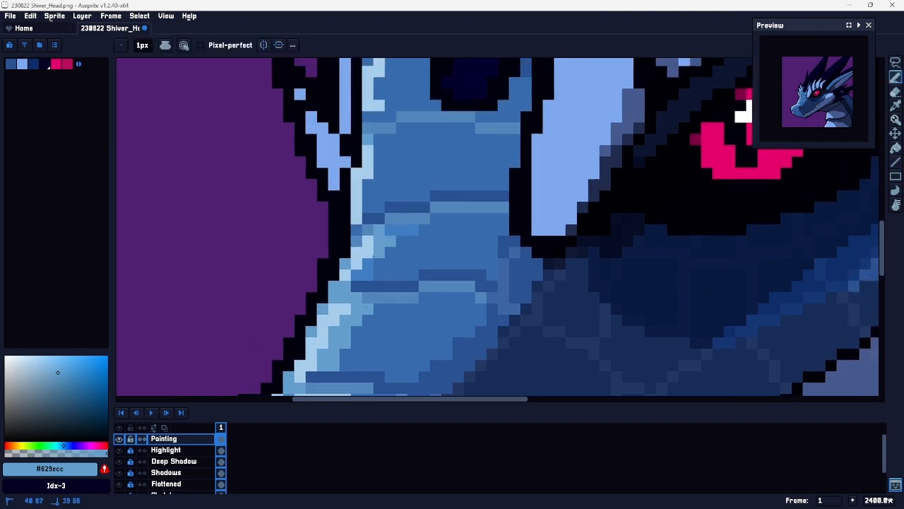
Step: Extend the #629ecc highlight up the scales of the upper bridge, beside the rim in front of the eye
{"action": "key", "text": "space"}
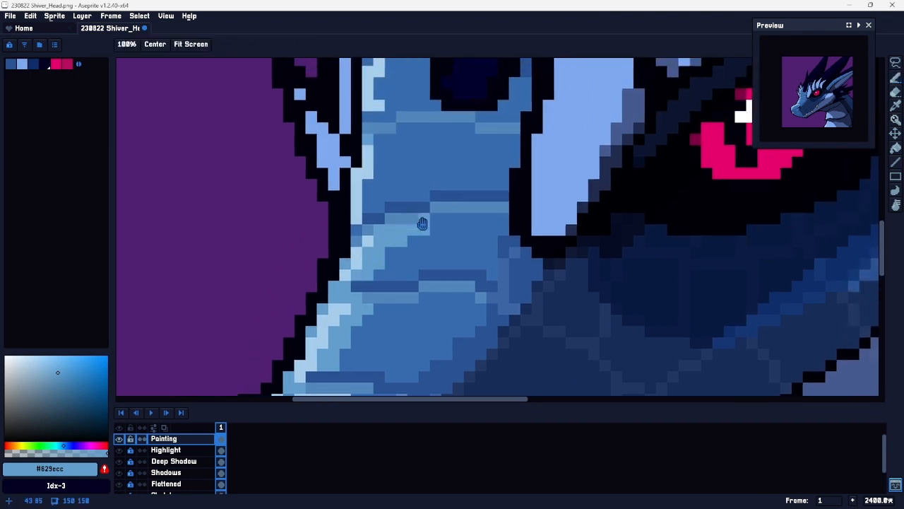
{"action": "left_click_drag", "start_coordinate": [422, 219], "coordinate": [410, 282]}
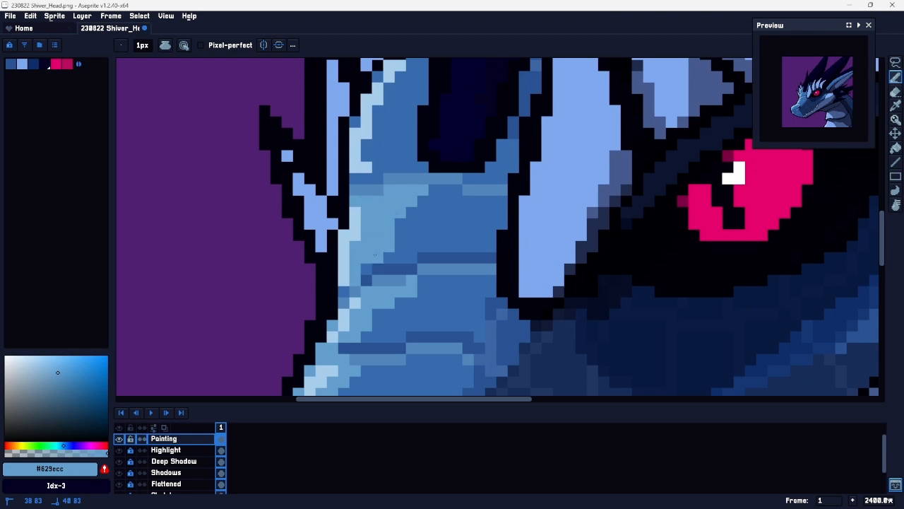
{"action": "key", "text": "ctrl+space"}
{"action": "left_click_drag", "start_coordinate": [456, 272], "coordinate": [420, 275]}
{"action": "key", "text": "space"}
{"action": "left_click_drag", "start_coordinate": [515, 276], "coordinate": [442, 174]}
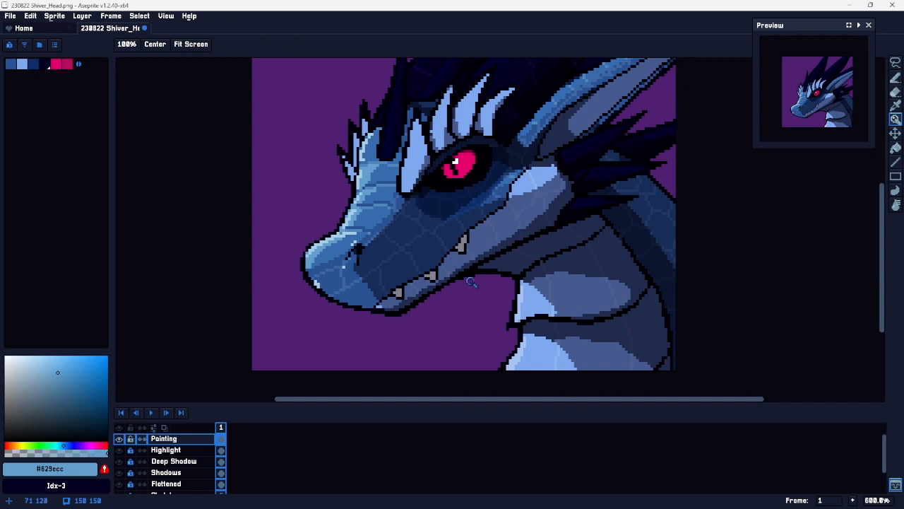
Step: Fill out the #629ecc highlight on the rounded nose tip beneath its pale rim
{"action": "left_click_drag", "start_coordinate": [355, 206], "coordinate": [388, 185]}
{"action": "key", "text": "space"}
{"action": "left_click_drag", "start_coordinate": [318, 340], "coordinate": [400, 248]}
{"action": "left_click_drag", "start_coordinate": [297, 318], "coordinate": [353, 262]}
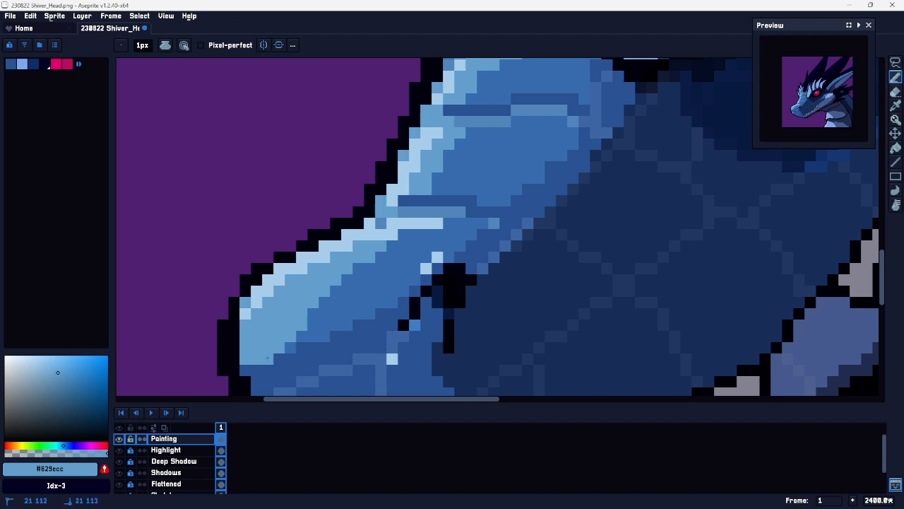
Step: Widen the #629ecc highlights on the bridge scales and carry them up the forehead beside the dark horn
{"action": "key", "text": "space"}
{"action": "left_click_drag", "start_coordinate": [416, 233], "coordinate": [348, 324]}
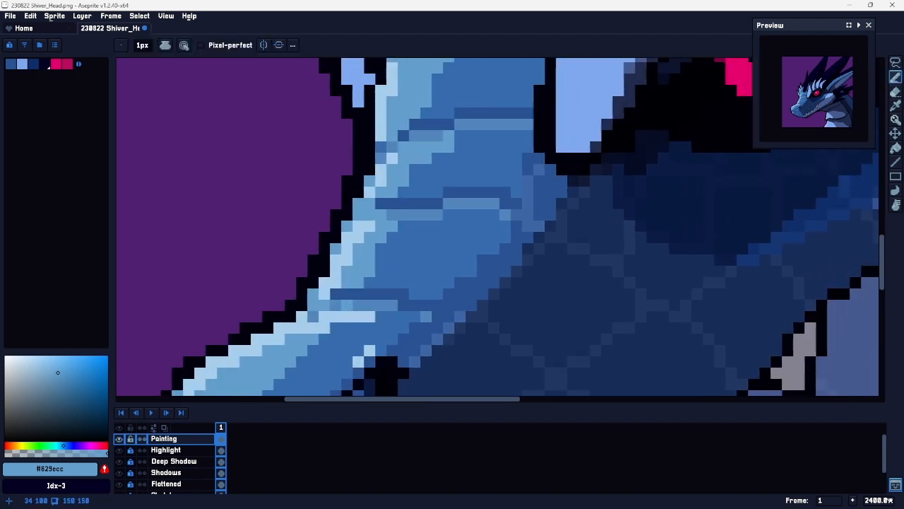
{"action": "key", "text": "space"}
{"action": "left_click_drag", "start_coordinate": [405, 223], "coordinate": [361, 302]}
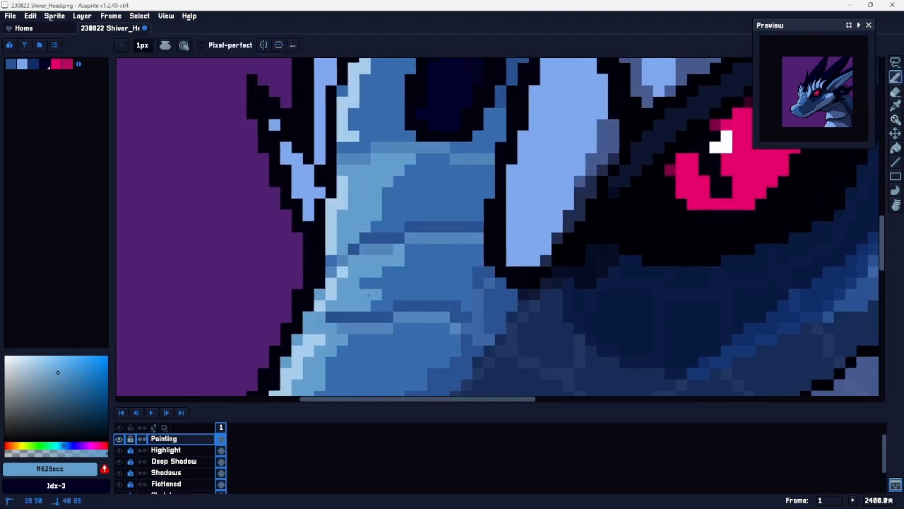
{"action": "key", "text": "space"}
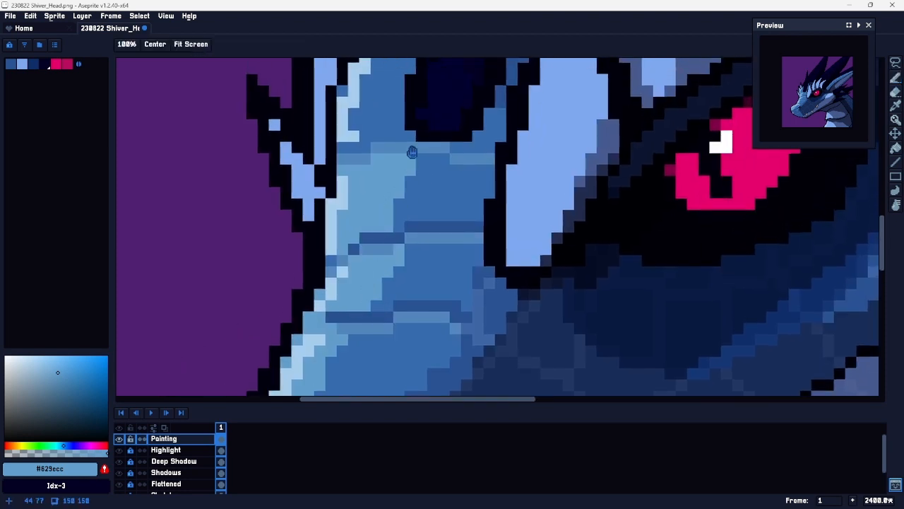
{"action": "left_click_drag", "start_coordinate": [410, 145], "coordinate": [402, 232]}
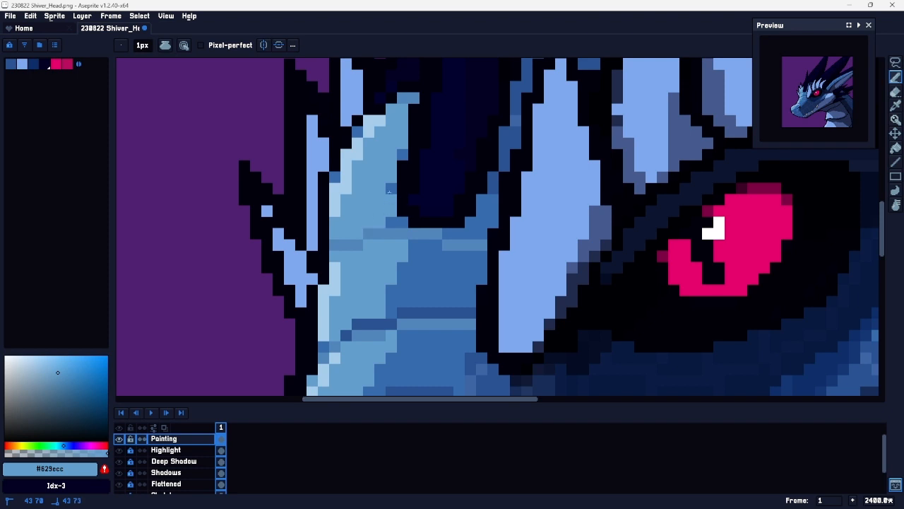
Step: Sample the dark blue #2a5292 and draw a crease across the forehead below the dark horn
{"action": "left_click", "coordinate": [424, 313], "text": "alt"}
{"action": "mouse_move", "coordinate": [335, 233]}
{"action": "left_mouse_down"}
{"action": "mouse_move", "coordinate": [374, 223]}
{"action": "mouse_move", "coordinate": [379, 213]}
{"action": "left_mouse_up"}
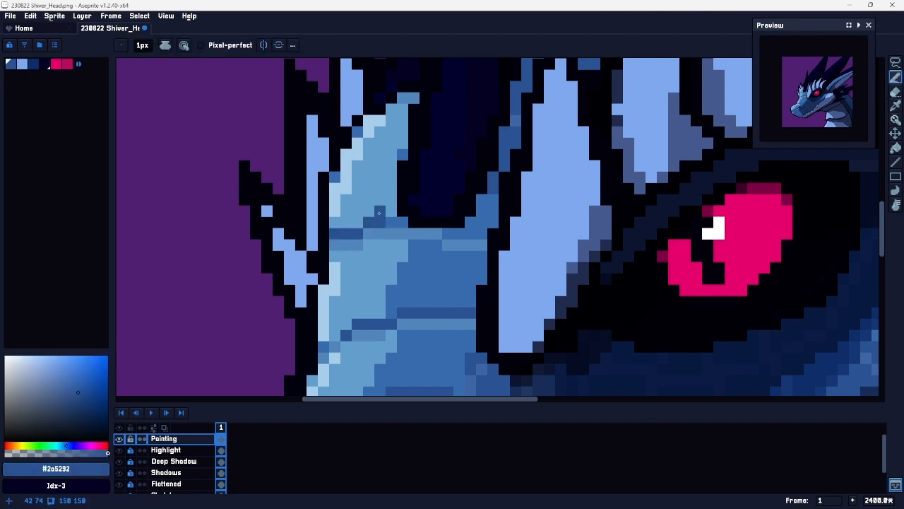
Step: Sample #629ecc again and extend the highlight across the scale just below the forehead crease
{"action": "key", "text": "z"}
{"action": "left_click_drag", "start_coordinate": [568, 243], "coordinate": [538, 246]}
{"action": "key", "text": "space"}
{"action": "left_click_drag", "start_coordinate": [606, 240], "coordinate": [509, 237]}
{"action": "scroll", "coordinate": [438, 234], "scroll_direction": "up", "scroll_amount": 3}
{"action": "key", "text": "b"}
{"action": "key", "text": "alt"}
{"action": "left_click", "coordinate": [411, 268], "text": "alt"}
{"action": "mouse_move", "coordinate": [425, 267]}
{"action": "left_mouse_down"}
{"action": "mouse_move", "coordinate": [440, 275]}
{"action": "mouse_move", "coordinate": [432, 267]}
{"action": "left_mouse_up"}
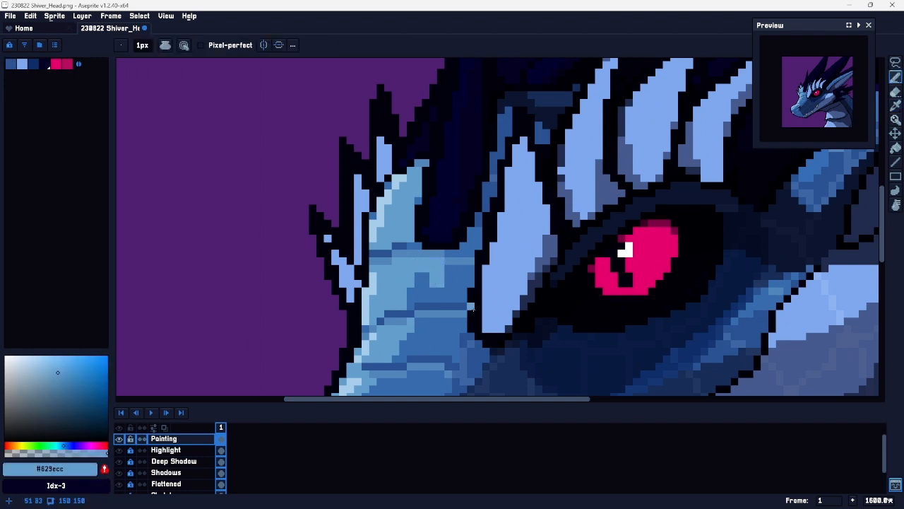
Step: Paint jagged #629ecc strokes across the upper and middle bridge scales toward the eye
{"action": "scroll", "coordinate": [463, 297], "scroll_direction": "down", "scroll_amount": 2}
{"action": "left_click_drag", "start_coordinate": [452, 271], "coordinate": [462, 283]}
{"action": "left_click_drag", "start_coordinate": [429, 316], "coordinate": [445, 258]}
{"action": "mouse_move", "coordinate": [411, 261]}
{"action": "left_mouse_down"}
{"action": "mouse_move", "coordinate": [389, 284]}
{"action": "mouse_move", "coordinate": [434, 265]}
{"action": "left_mouse_up"}
{"action": "mouse_move", "coordinate": [469, 180]}
{"action": "left_mouse_down"}
{"action": "mouse_move", "coordinate": [439, 256]}
{"action": "mouse_move", "coordinate": [443, 228]}
{"action": "left_mouse_up"}
{"action": "left_click", "coordinate": [434, 226]}
{"action": "left_click_drag", "start_coordinate": [460, 191], "coordinate": [433, 248]}
{"action": "left_click_drag", "start_coordinate": [445, 213], "coordinate": [451, 221]}
Step: Shape the highlight on the lowest bridge scale, trimming its jagged light pixels with the mid blue #376cae
{"action": "key", "text": "ctrl+space"}
{"action": "left_click_drag", "start_coordinate": [460, 329], "coordinate": [438, 317]}
{"action": "left_click_drag", "start_coordinate": [403, 353], "coordinate": [452, 235]}
{"action": "key", "text": "ctrl+space"}
{"action": "left_click_drag", "start_coordinate": [455, 237], "coordinate": [490, 213]}
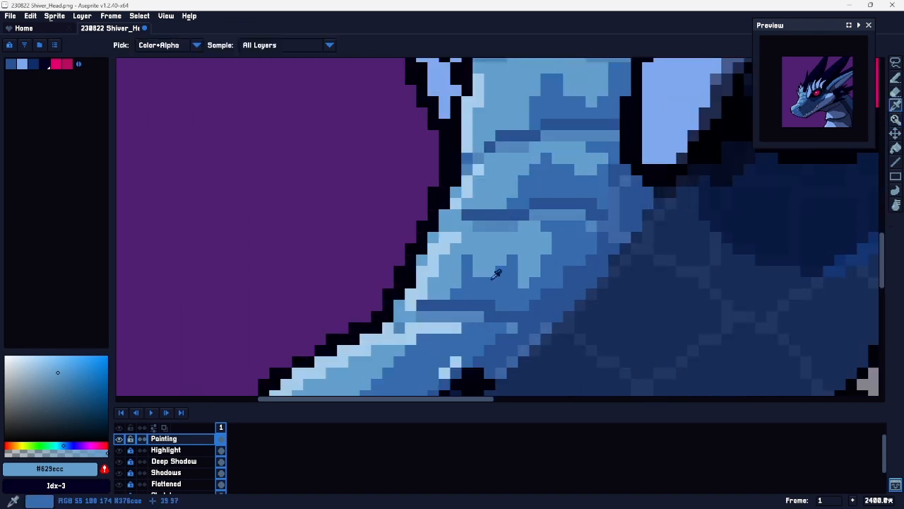
{"action": "left_click", "coordinate": [498, 273], "text": "alt"}
{"action": "key", "text": "b"}
{"action": "mouse_move", "coordinate": [467, 261]}
{"action": "left_mouse_down"}
{"action": "mouse_move", "coordinate": [525, 271]}
{"action": "mouse_move", "coordinate": [488, 267]}
{"action": "mouse_move", "coordinate": [497, 260]}
{"action": "mouse_move", "coordinate": [488, 256]}
{"action": "mouse_move", "coordinate": [521, 283]}
{"action": "left_mouse_up"}
Step: Resample #629ecc and fill the remaining gaps in the bridge scale highlights
{"action": "left_click", "coordinate": [497, 248], "text": "alt"}
{"action": "mouse_move", "coordinate": [467, 262]}
{"action": "left_mouse_down"}
{"action": "mouse_move", "coordinate": [543, 245]}
{"action": "mouse_move", "coordinate": [552, 229]}
{"action": "mouse_move", "coordinate": [540, 233]}
{"action": "mouse_move", "coordinate": [544, 243]}
{"action": "mouse_move", "coordinate": [534, 171]}
{"action": "mouse_move", "coordinate": [541, 164]}
{"action": "mouse_move", "coordinate": [602, 169]}
{"action": "left_mouse_up"}
{"action": "left_click_drag", "start_coordinate": [604, 126], "coordinate": [544, 215]}
{"action": "left_click_drag", "start_coordinate": [499, 170], "coordinate": [488, 181]}
{"action": "left_click_drag", "start_coordinate": [567, 159], "coordinate": [556, 169]}
Step: Extend the #629ecc highlight across the top of the nose toward the nostril
{"action": "key", "text": "z"}
{"action": "scroll", "coordinate": [558, 211], "scroll_direction": "down", "scroll_amount": 3}
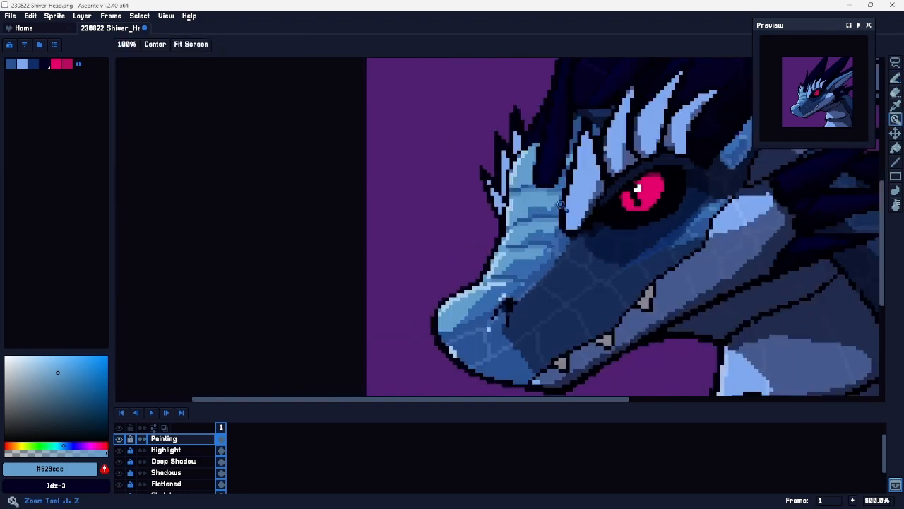
{"action": "left_click_drag", "start_coordinate": [552, 235], "coordinate": [519, 182]}
{"action": "scroll", "coordinate": [454, 240], "scroll_direction": "up", "scroll_amount": 2}
{"action": "key", "text": "b"}
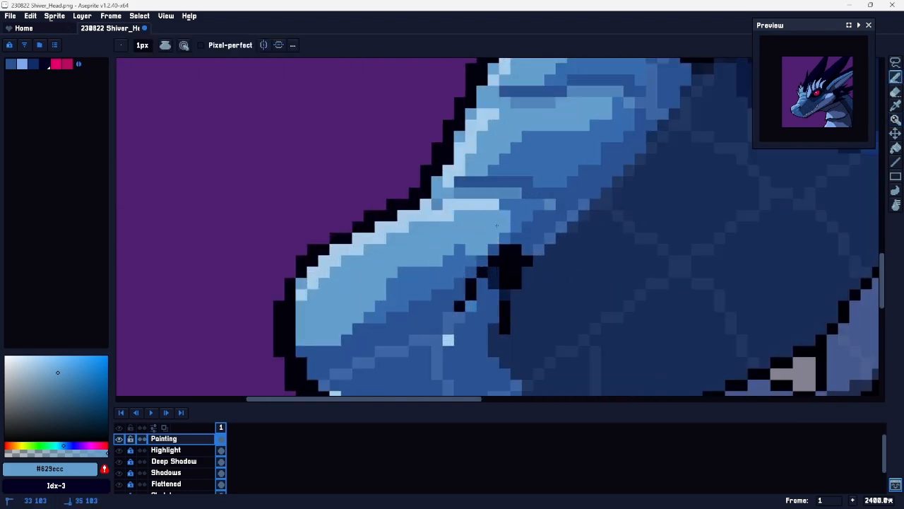
Step: Sample the mid blue #376cae and paint it over the lower parts of the upper bridge scale highlights
{"action": "key", "text": "z"}
{"action": "scroll", "coordinate": [630, 217], "scroll_direction": "down", "scroll_amount": 5}
{"action": "scroll", "coordinate": [630, 217], "scroll_direction": "down", "scroll_amount": 7}
{"action": "scroll", "coordinate": [631, 218], "scroll_direction": "up", "scroll_amount": 7}
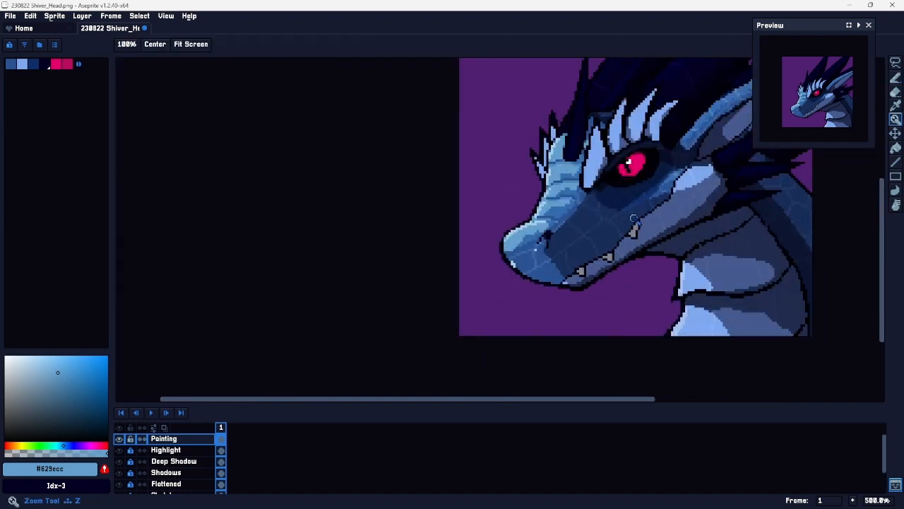
{"action": "left_click_drag", "start_coordinate": [615, 193], "coordinate": [500, 249]}
{"action": "scroll", "coordinate": [459, 248], "scroll_direction": "up", "scroll_amount": 5}
{"action": "key", "text": "b"}
{"action": "left_click", "coordinate": [418, 186], "text": "alt"}
{"action": "mouse_move", "coordinate": [419, 186]}
{"action": "left_mouse_down"}
{"action": "mouse_move", "coordinate": [453, 170]}
{"action": "mouse_move", "coordinate": [477, 173]}
{"action": "left_mouse_up"}
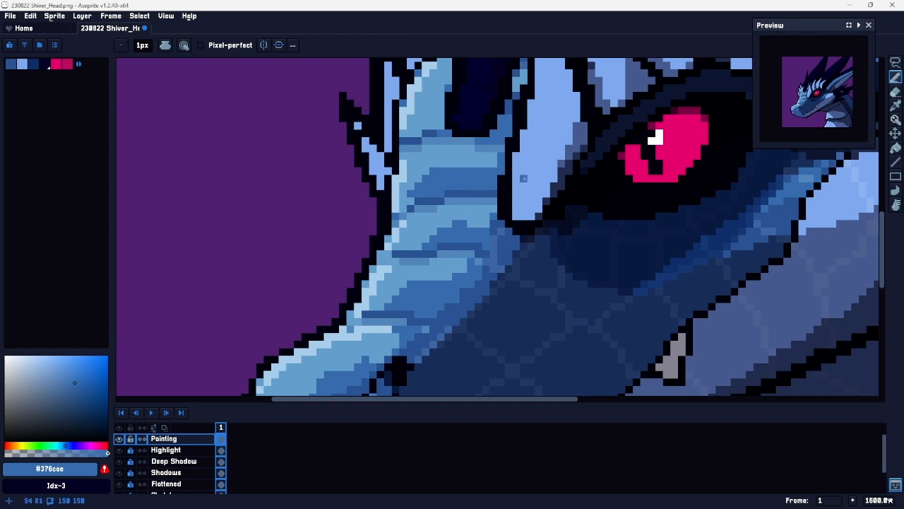
{"action": "left_click_drag", "start_coordinate": [492, 165], "coordinate": [459, 166]}
{"action": "mouse_move", "coordinate": [418, 245]}
{"action": "left_mouse_down"}
{"action": "mouse_move", "coordinate": [448, 224]}
{"action": "mouse_move", "coordinate": [419, 231]}
{"action": "left_mouse_up"}
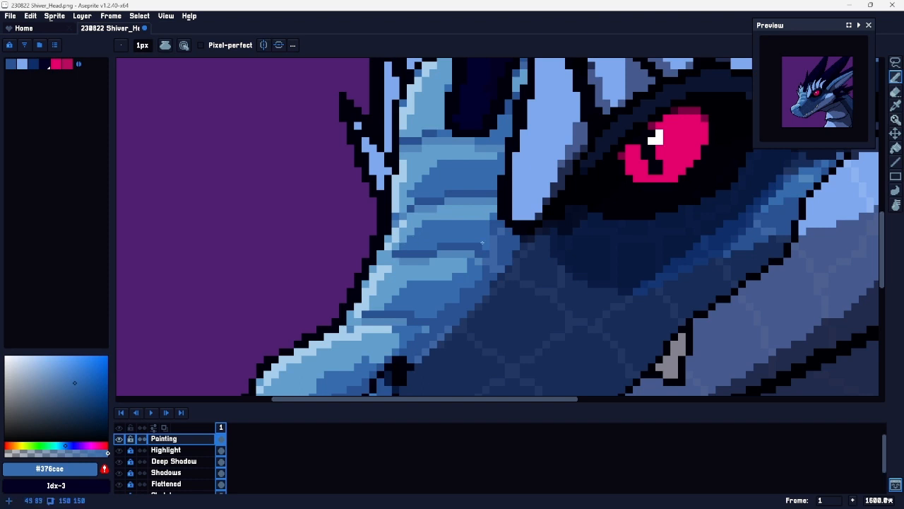
Step: Continue the #376cae shading down the lower bridge scales and onto the nose beside the nostril
{"action": "key", "text": "space"}
{"action": "left_click_drag", "start_coordinate": [491, 234], "coordinate": [524, 198]}
{"action": "left_click_drag", "start_coordinate": [406, 270], "coordinate": [488, 232]}
{"action": "key", "text": "space"}
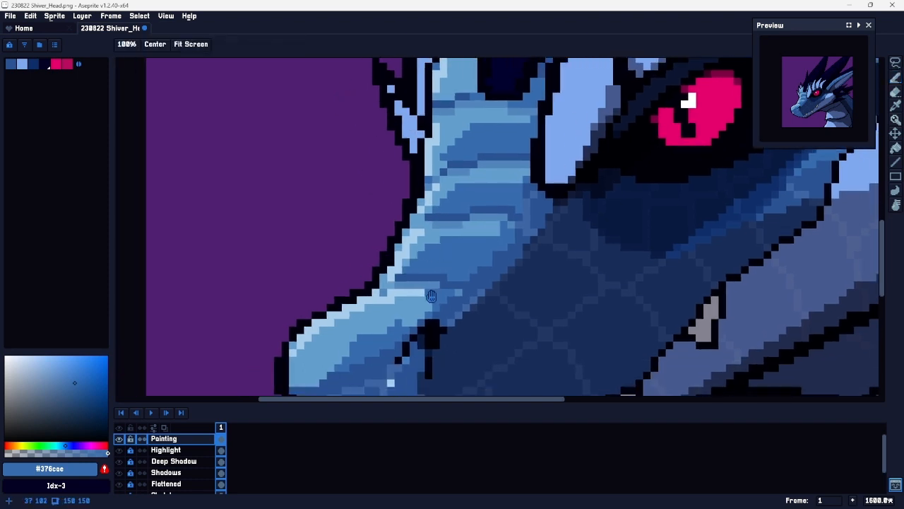
{"action": "left_click_drag", "start_coordinate": [433, 296], "coordinate": [471, 265]}
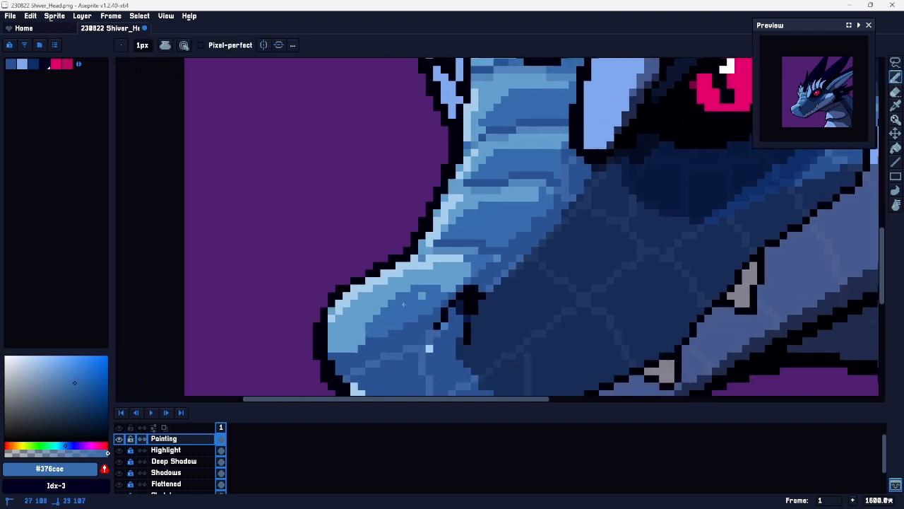
Step: Sample the dark blue #2a5292 and shade the bridge scales along their edge with the shadowed cheek
{"action": "left_click", "coordinate": [480, 237], "text": "alt"}
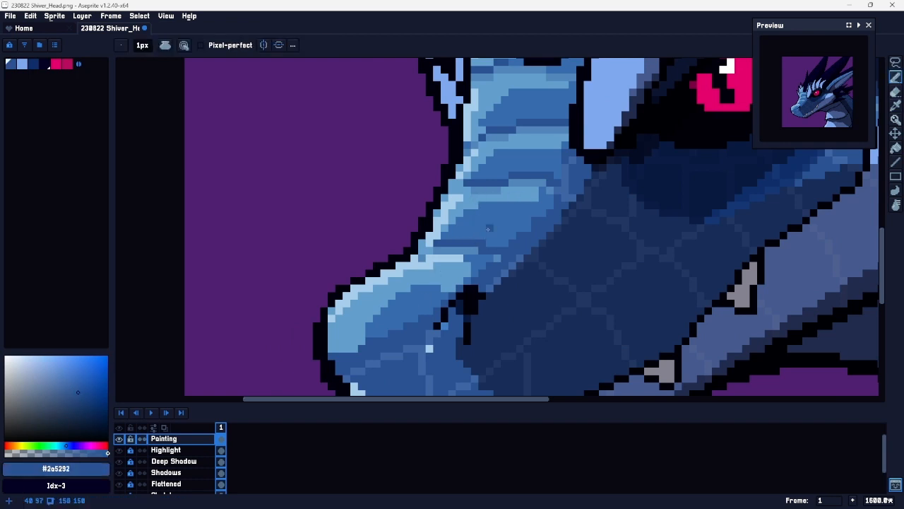
{"action": "left_click_drag", "start_coordinate": [494, 236], "coordinate": [539, 208]}
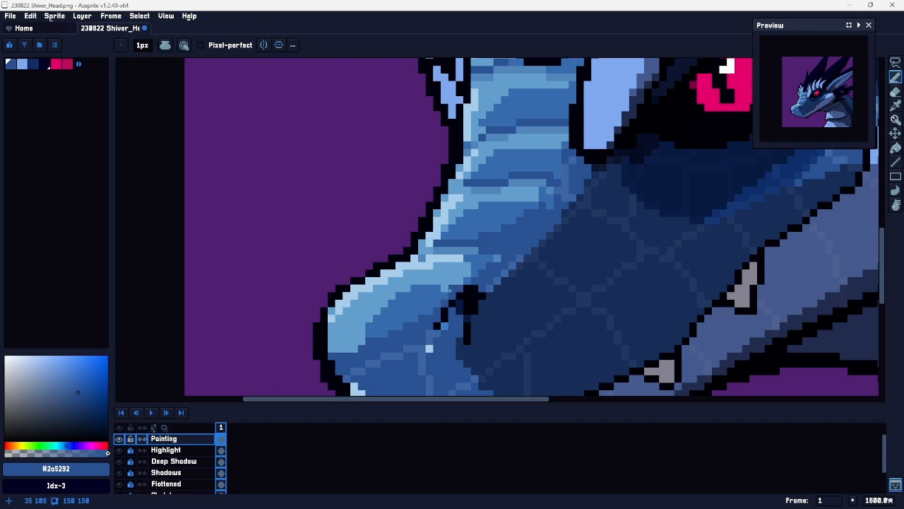
{"action": "left_click_drag", "start_coordinate": [551, 207], "coordinate": [501, 308]}
{"action": "left_click", "coordinate": [513, 251]}
{"action": "left_click_drag", "start_coordinate": [512, 273], "coordinate": [516, 279]}
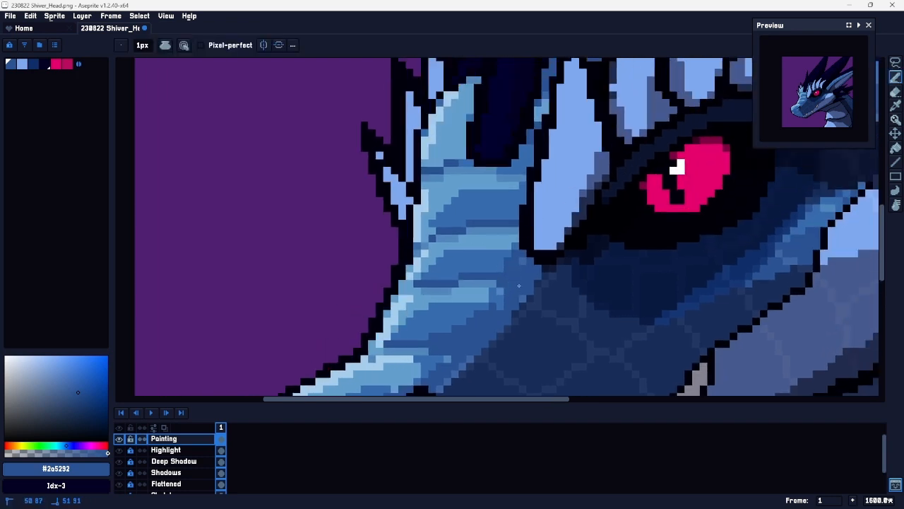
Step: Undo the last pencil stroke
{"action": "key", "text": "z"}
{"action": "scroll", "coordinate": [537, 289], "scroll_direction": "down", "scroll_amount": 3}
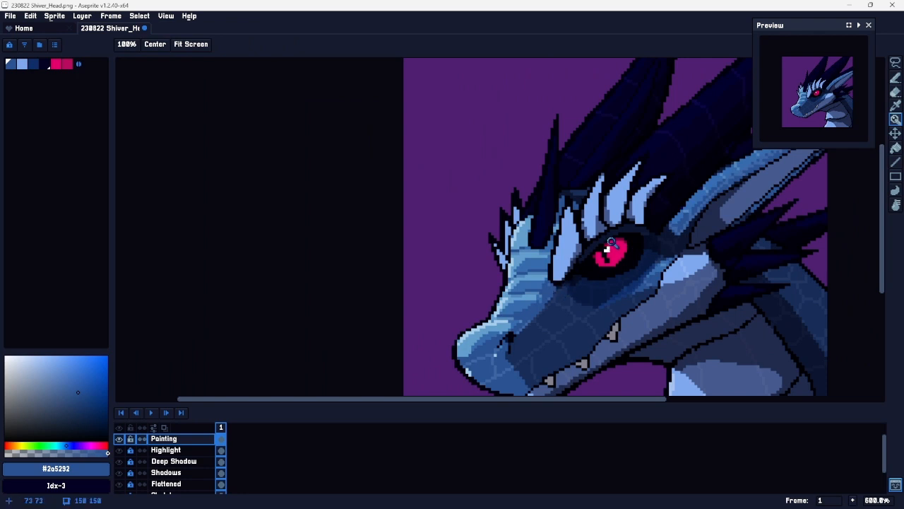
{"action": "key", "text": "v"}
{"action": "key", "text": "ctrl+z"}
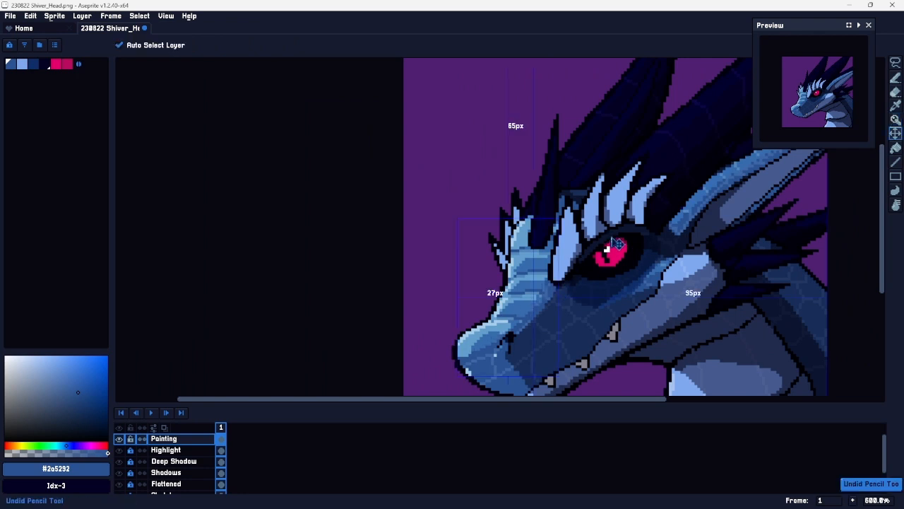
{"action": "key", "text": "z"}
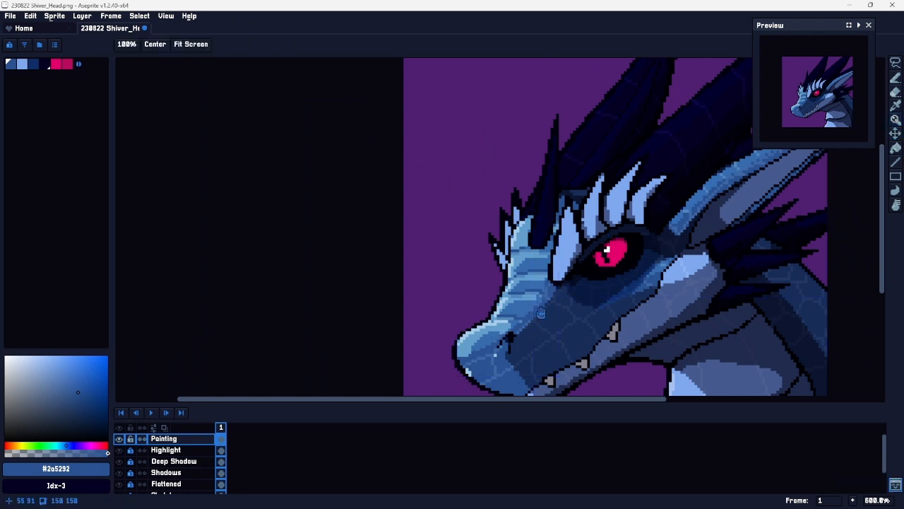
Step: Sample #629ecc and rework the edge of the light highlight on the nose
{"action": "left_click_drag", "start_coordinate": [500, 332], "coordinate": [549, 303]}
{"action": "key", "text": "space"}
{"action": "left_click_drag", "start_coordinate": [480, 352], "coordinate": [587, 248]}
{"action": "left_click", "coordinate": [484, 249], "text": "alt"}
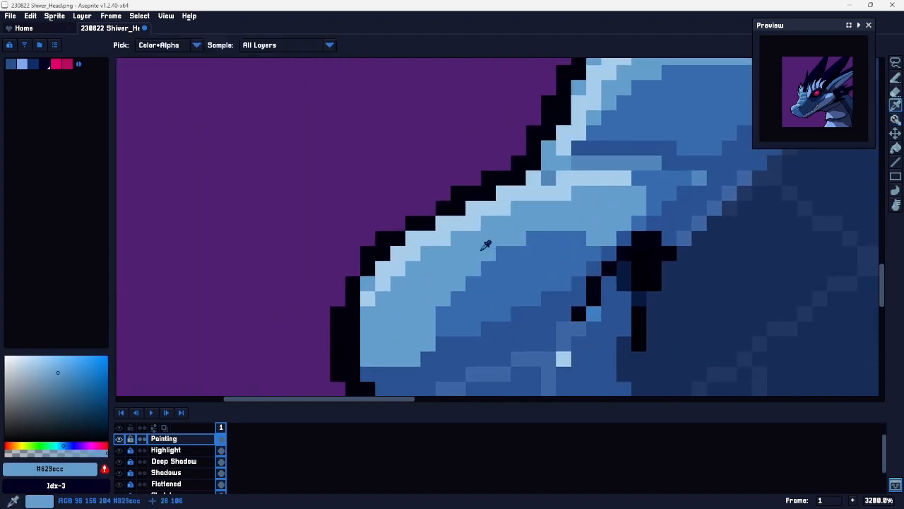
{"action": "key", "text": "b"}
{"action": "mouse_move", "coordinate": [426, 313]}
{"action": "left_mouse_down"}
{"action": "mouse_move", "coordinate": [562, 227]}
{"action": "mouse_move", "coordinate": [460, 307]}
{"action": "mouse_move", "coordinate": [516, 297]}
{"action": "left_mouse_up"}
Step: Outline a narrower nose highlight with the mid blue #376cae and bucket-fill the area between it and the nostril
{"action": "key", "text": "z"}
{"action": "left_click_drag", "start_coordinate": [586, 281], "coordinate": [556, 284]}
{"action": "key", "text": "space"}
{"action": "left_click_drag", "start_coordinate": [623, 293], "coordinate": [543, 303]}
{"action": "left_click_drag", "start_coordinate": [491, 272], "coordinate": [529, 259]}
{"action": "left_click", "coordinate": [609, 202], "text": "alt"}
{"action": "key", "text": "space"}
{"action": "left_click_drag", "start_coordinate": [481, 317], "coordinate": [533, 256]}
{"action": "mouse_move", "coordinate": [400, 374]}
{"action": "left_mouse_down"}
{"action": "mouse_move", "coordinate": [642, 230]}
{"action": "mouse_move", "coordinate": [594, 225]}
{"action": "left_mouse_up"}
{"action": "key", "text": "g"}
{"action": "left_click", "coordinate": [567, 287]}
Step: Clean up the boundary between the #376cae shading and the light highlight on the nose
{"action": "key", "text": "b"}
{"action": "key", "text": "z"}
{"action": "left_click_drag", "start_coordinate": [592, 265], "coordinate": [541, 267]}
{"action": "key", "text": "space"}
{"action": "left_click_drag", "start_coordinate": [677, 265], "coordinate": [596, 272]}
{"action": "left_click_drag", "start_coordinate": [512, 263], "coordinate": [573, 265]}
{"action": "key", "text": "b"}
{"action": "mouse_move", "coordinate": [422, 298]}
{"action": "left_mouse_down"}
{"action": "mouse_move", "coordinate": [542, 253]}
{"action": "mouse_move", "coordinate": [491, 254]}
{"action": "mouse_move", "coordinate": [445, 274]}
{"action": "left_mouse_up"}
{"action": "key", "text": "z"}
{"action": "mouse_move", "coordinate": [604, 277]}
{"action": "left_mouse_down"}
{"action": "mouse_move", "coordinate": [555, 279]}
{"action": "mouse_move", "coordinate": [567, 277]}
{"action": "left_mouse_up"}
{"action": "mouse_move", "coordinate": [683, 262]}
{"action": "left_mouse_down"}
{"action": "mouse_move", "coordinate": [673, 251]}
{"action": "mouse_move", "coordinate": [695, 259]}
{"action": "mouse_move", "coordinate": [556, 263]}
{"action": "left_mouse_up"}
{"action": "key", "text": "space"}
{"action": "left_click_drag", "start_coordinate": [487, 295], "coordinate": [524, 272]}
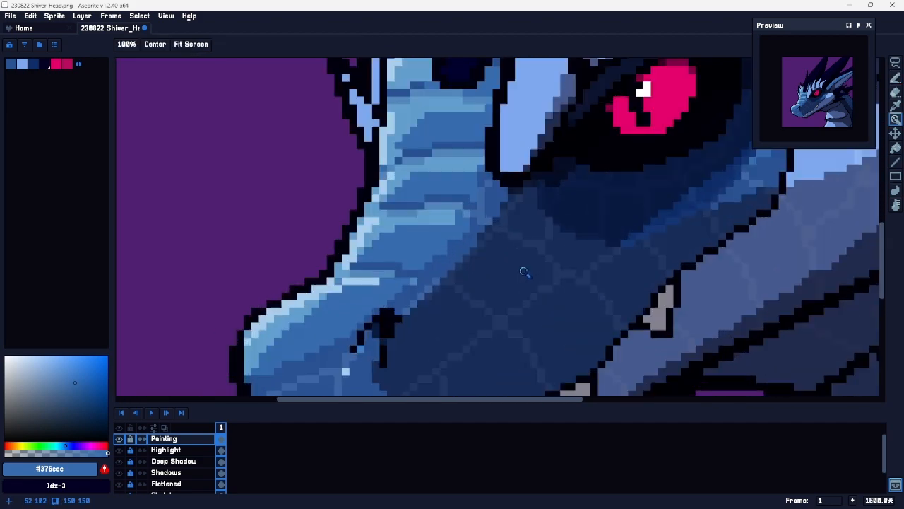
Step: Sample #629ecc and paint a highlight along the lower front edge and upper border of the front muzzle scale
{"action": "key", "text": "space"}
{"action": "left_click_drag", "start_coordinate": [445, 318], "coordinate": [467, 226]}
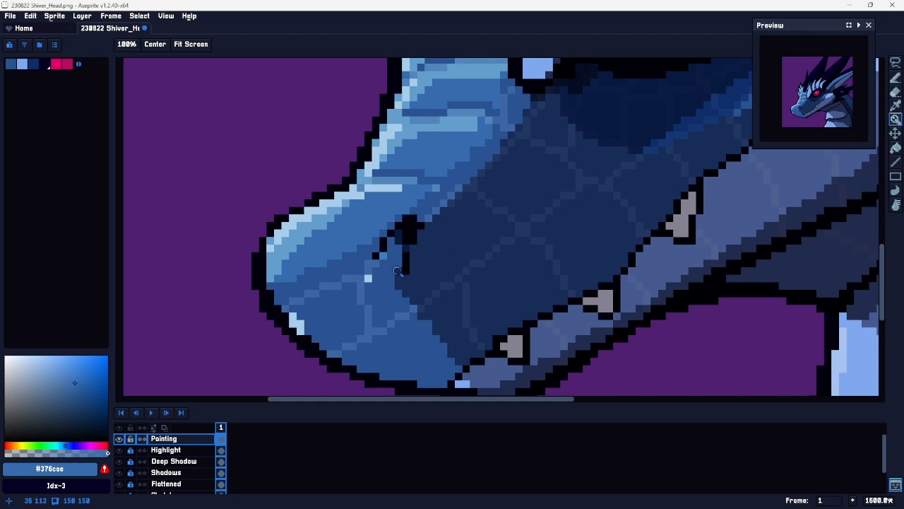
{"action": "left_click_drag", "start_coordinate": [323, 302], "coordinate": [339, 303]}
{"action": "key", "text": "i"}
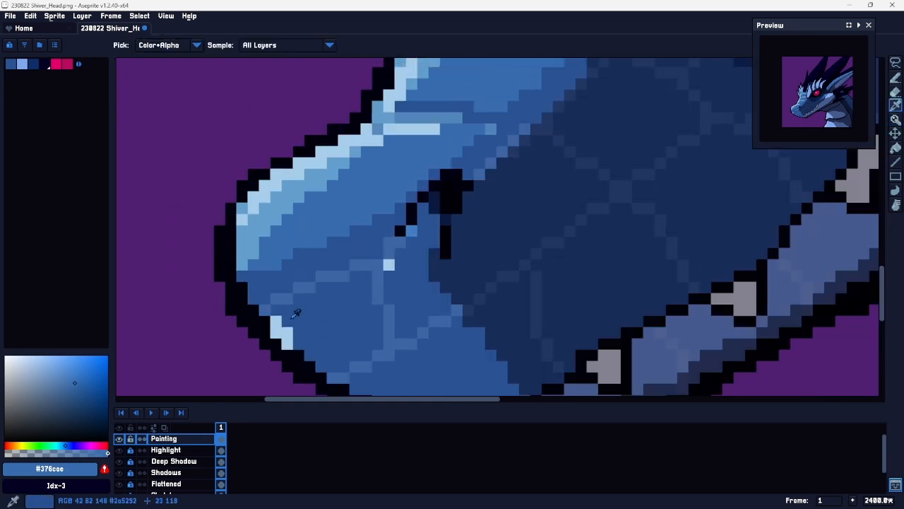
{"action": "left_click", "coordinate": [268, 222]}
{"action": "key", "text": "b"}
{"action": "mouse_move", "coordinate": [284, 322]}
{"action": "left_mouse_down"}
{"action": "mouse_move", "coordinate": [310, 364]}
{"action": "mouse_move", "coordinate": [282, 325]}
{"action": "mouse_move", "coordinate": [325, 287]}
{"action": "left_mouse_up"}
{"action": "key", "text": "space"}
{"action": "left_click_drag", "start_coordinate": [355, 378], "coordinate": [391, 320]}
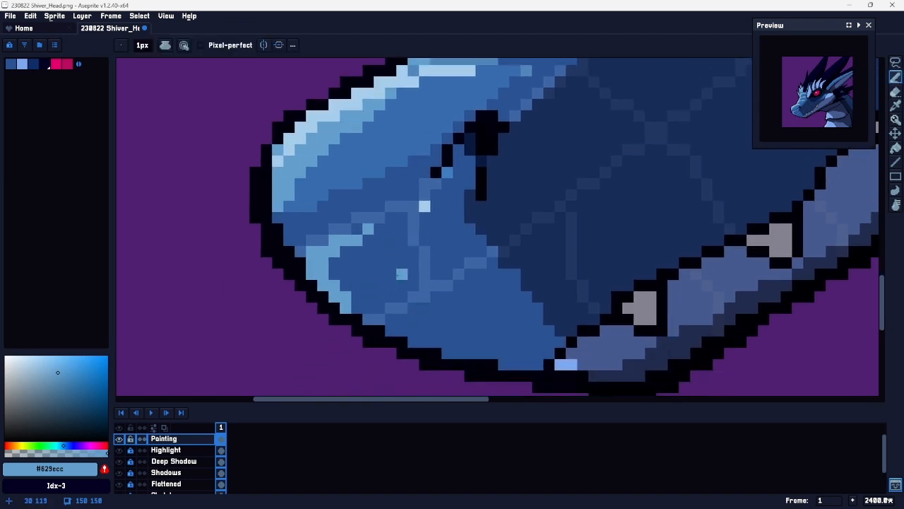
Step: Try to bucket-fill the front muzzle scales and the area behind them with #3f66a4
{"action": "key", "text": "i"}
{"action": "left_click", "coordinate": [424, 277]}
{"action": "key", "text": "g"}
{"action": "left_click", "coordinate": [349, 265]}
{"action": "left_click", "coordinate": [323, 279]}
{"action": "left_click", "coordinate": [481, 308]}
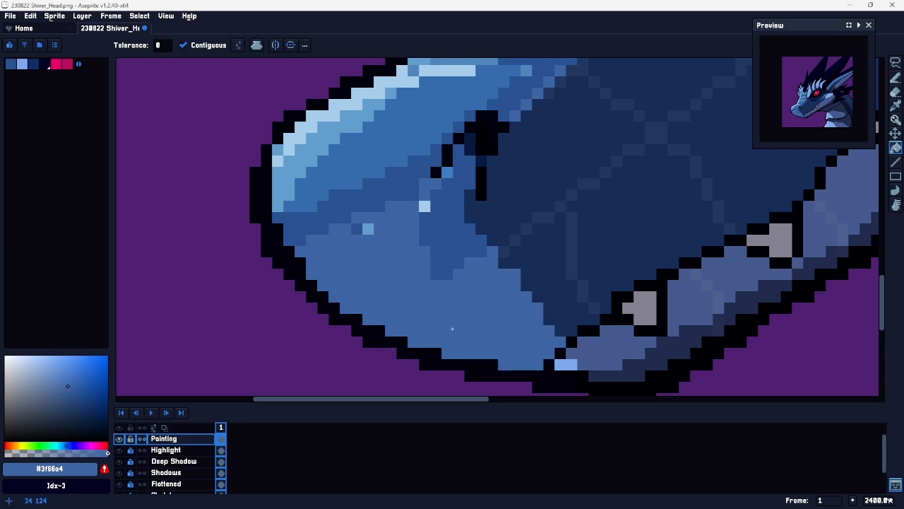
{"action": "key", "text": "z"}
{"action": "left_click_drag", "start_coordinate": [579, 318], "coordinate": [547, 315]}
{"action": "left_click_drag", "start_coordinate": [646, 250], "coordinate": [660, 248]}
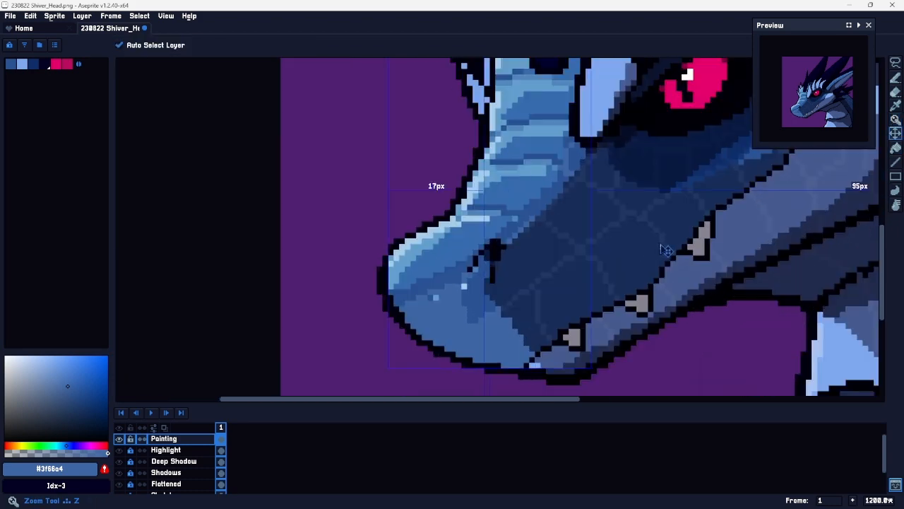
{"action": "key", "text": "ctrl+z"}
{"action": "key", "text": "ctrl+z"}
{"action": "key", "text": "ctrl+z"}
{"action": "key", "text": "ctrl+z"}
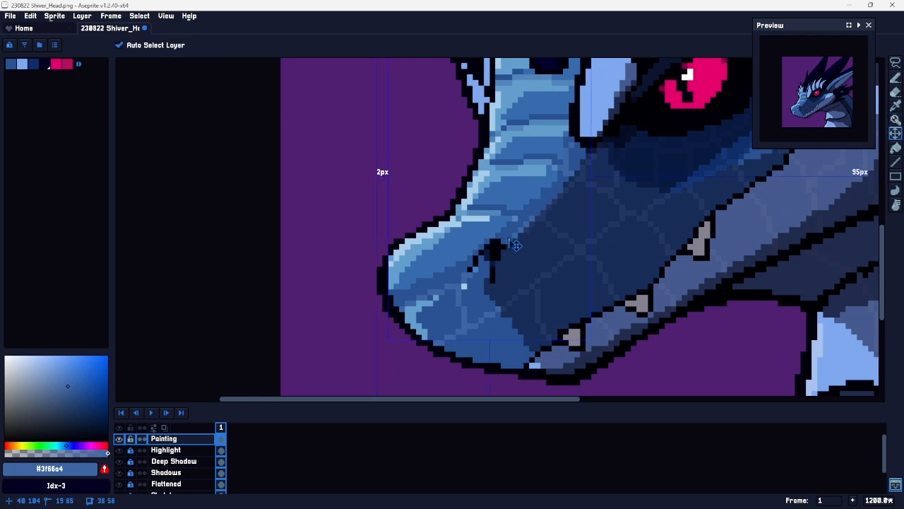
Step: Undo the #629ecc highlight strokes on the front muzzle scale
{"action": "key", "text": "ctrl+z"}
{"action": "key", "text": "ctrl+z"}
{"action": "key", "text": "ctrl+z"}
{"action": "key", "text": "ctrl+z"}
{"action": "key", "text": "ctrl+z"}
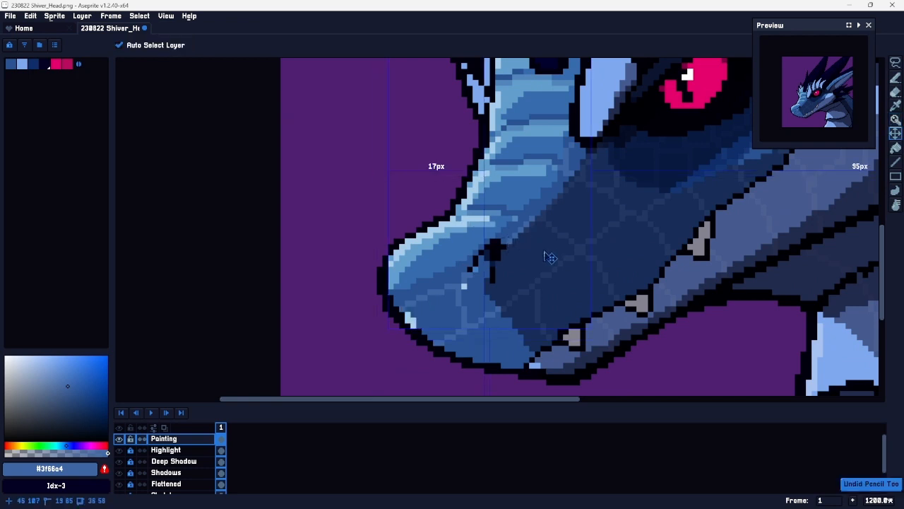
{"action": "key", "text": "z"}
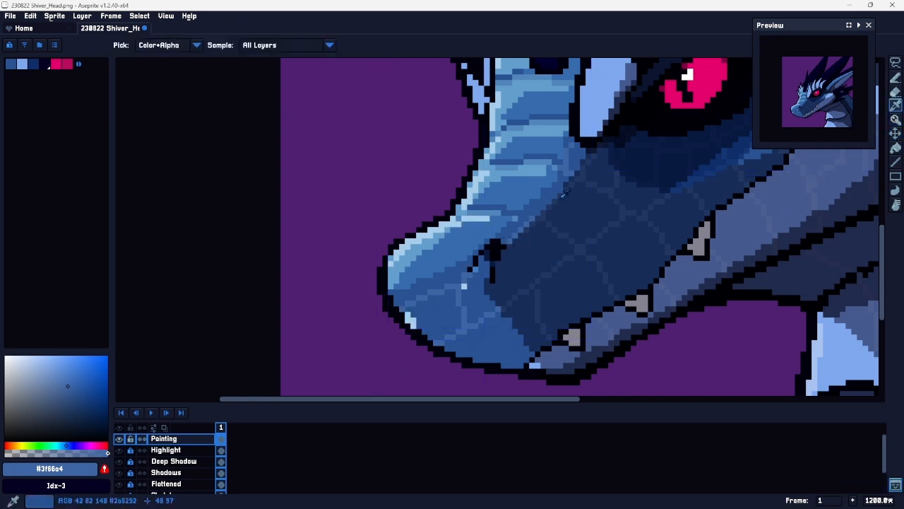
Step: Try a #172c58 shadow line along the lower seam of the front muzzle scale
{"action": "left_click", "coordinate": [513, 257], "text": "alt"}
{"action": "key", "text": "b"}
{"action": "left_click_drag", "start_coordinate": [433, 344], "coordinate": [453, 325]}
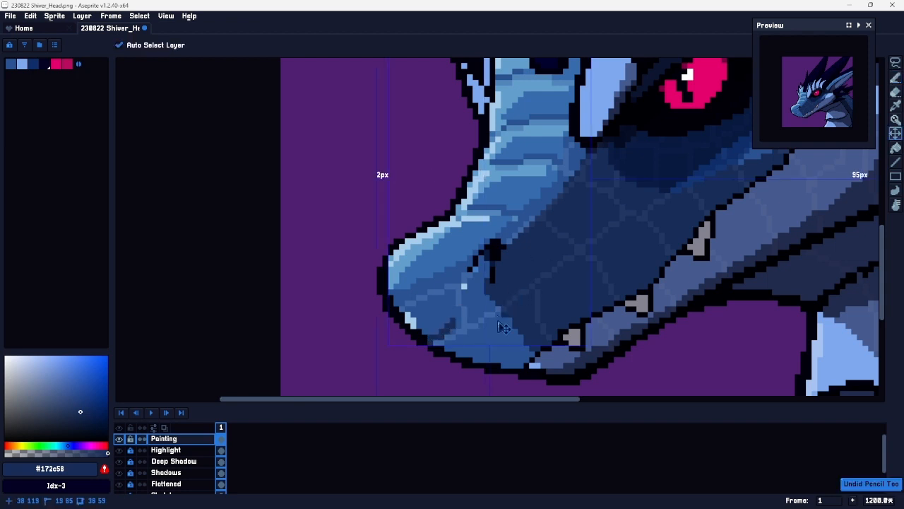
Step: Sample #2a5292 and cover the light pixels on the front edge of the lower muzzle
{"action": "key", "text": "space"}
{"action": "left_click_drag", "start_coordinate": [571, 327], "coordinate": [509, 341]}
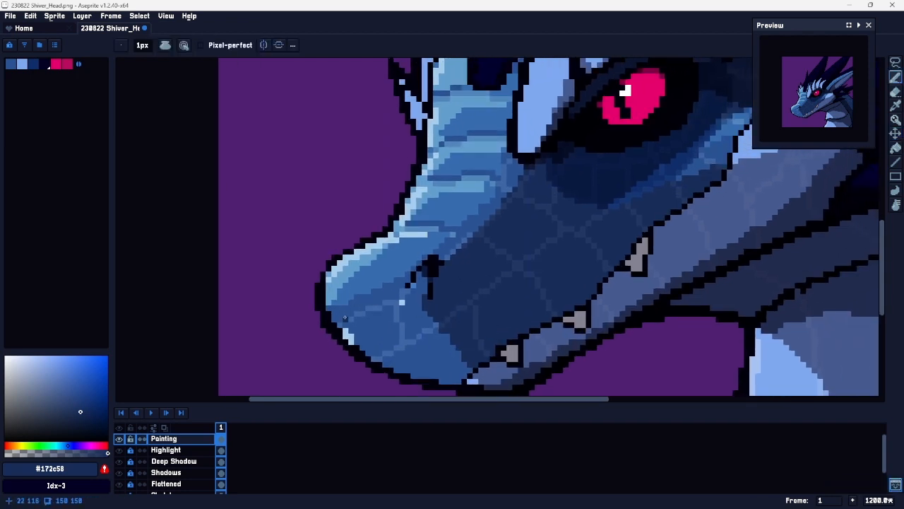
{"action": "left_click", "coordinate": [346, 331], "text": "alt"}
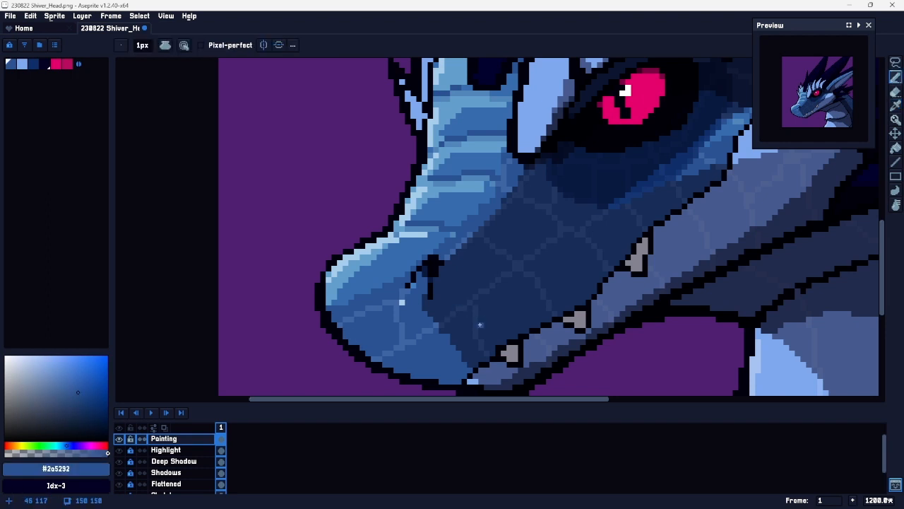
Step: Mix a slightly darker blue (216°, 73, 51) and shade the muzzle where it meets the dark cheek behind the nostril
{"action": "key", "text": "space"}
{"action": "left_click_drag", "start_coordinate": [480, 325], "coordinate": [464, 310]}
{"action": "left_click", "coordinate": [85, 391]}
{"action": "left_click_drag", "start_coordinate": [80, 397], "coordinate": [80, 397]}
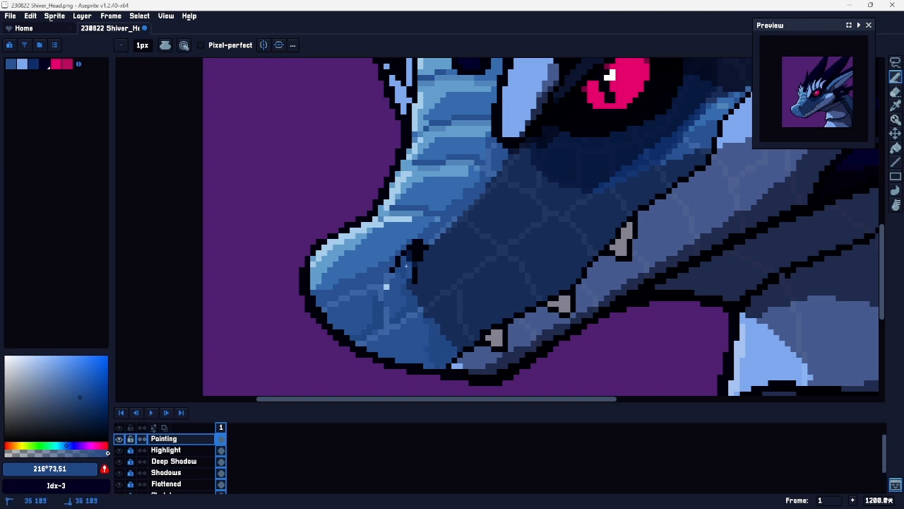
Step: Cover the stray light pixel below the nostril and paint a short diagonal #629ecc highlight on the front muzzle scale
{"action": "key", "text": "z"}
{"action": "left_click_drag", "start_coordinate": [482, 293], "coordinate": [457, 289]}
{"action": "left_click_drag", "start_coordinate": [496, 265], "coordinate": [532, 245]}
{"action": "left_click_drag", "start_coordinate": [339, 335], "coordinate": [565, 186]}
{"action": "left_click", "coordinate": [409, 302], "text": "alt"}
{"action": "left_click", "coordinate": [232, 216], "text": "alt"}
{"action": "left_click_drag", "start_coordinate": [231, 351], "coordinate": [260, 337]}
{"action": "key", "text": "ctrl+z"}
{"action": "left_click_drag", "start_coordinate": [231, 364], "coordinate": [261, 336]}
Step: Paint a thin diagonal #629ecc highlight along the upper rim of the nostril
{"action": "mouse_move", "coordinate": [396, 215]}
{"action": "left_mouse_down"}
{"action": "mouse_move", "coordinate": [381, 231]}
{"action": "mouse_move", "coordinate": [427, 170]}
{"action": "left_mouse_up"}
{"action": "left_click_drag", "start_coordinate": [515, 240], "coordinate": [476, 241]}
{"action": "left_click_drag", "start_coordinate": [518, 203], "coordinate": [557, 205]}
{"action": "key", "text": "ctrl+z"}
{"action": "left_click_drag", "start_coordinate": [422, 291], "coordinate": [464, 259]}
{"action": "key", "text": "b"}
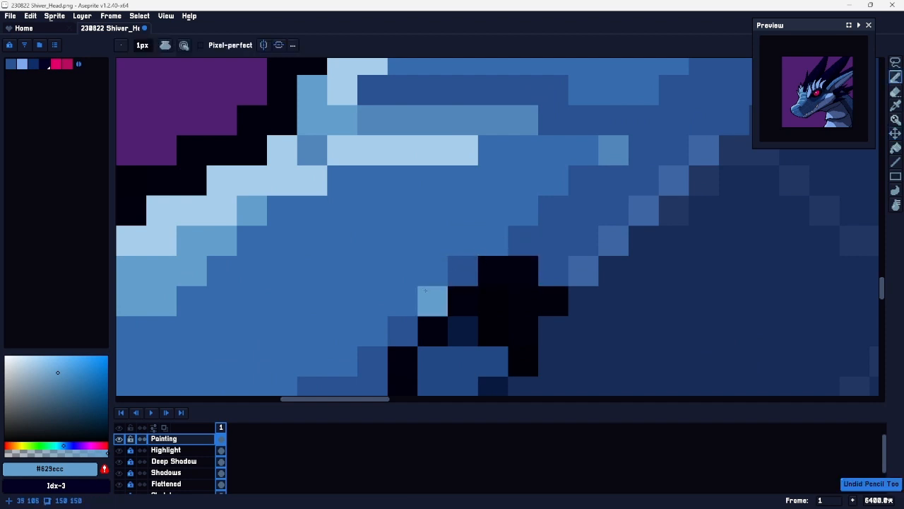
{"action": "left_click_drag", "start_coordinate": [433, 301], "coordinate": [493, 240]}
{"action": "key", "text": "z"}
{"action": "mouse_move", "coordinate": [522, 304]}
{"action": "left_mouse_down"}
{"action": "mouse_move", "coordinate": [405, 271]}
{"action": "mouse_move", "coordinate": [421, 256]}
{"action": "left_mouse_up"}
{"action": "key", "text": "b"}
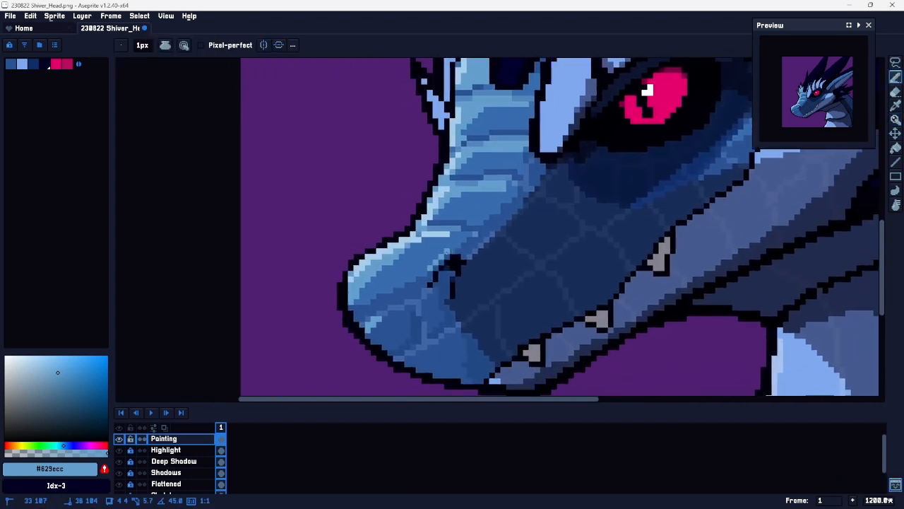
Step: Sample the dark navy from the under-eye shadow and draw the long diagonal scale seam from behind the nostril across the cheek
{"action": "key", "text": "z"}
{"action": "left_click_drag", "start_coordinate": [562, 254], "coordinate": [535, 253]}
{"action": "mouse_move", "coordinate": [611, 237]}
{"action": "left_mouse_down"}
{"action": "mouse_move", "coordinate": [480, 226]}
{"action": "mouse_move", "coordinate": [500, 215]}
{"action": "left_mouse_up"}
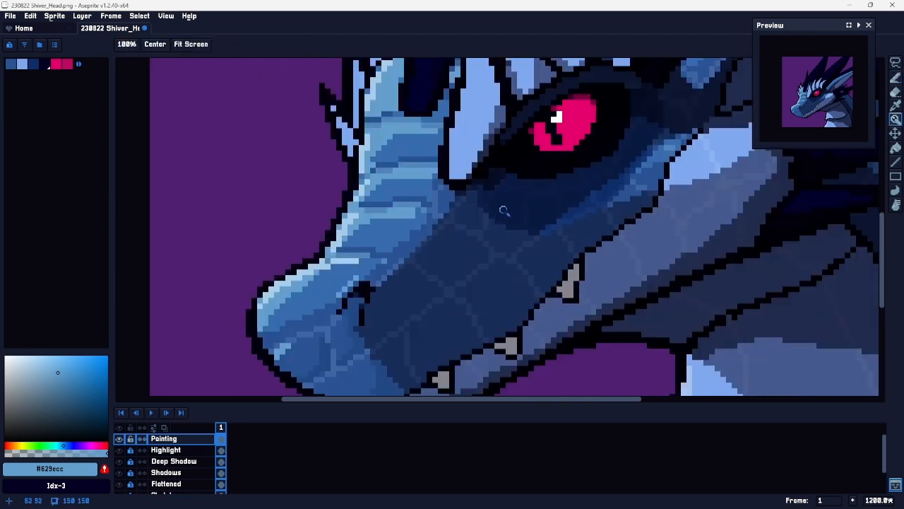
{"action": "left_click_drag", "start_coordinate": [459, 293], "coordinate": [475, 268]}
{"action": "key", "text": "i"}
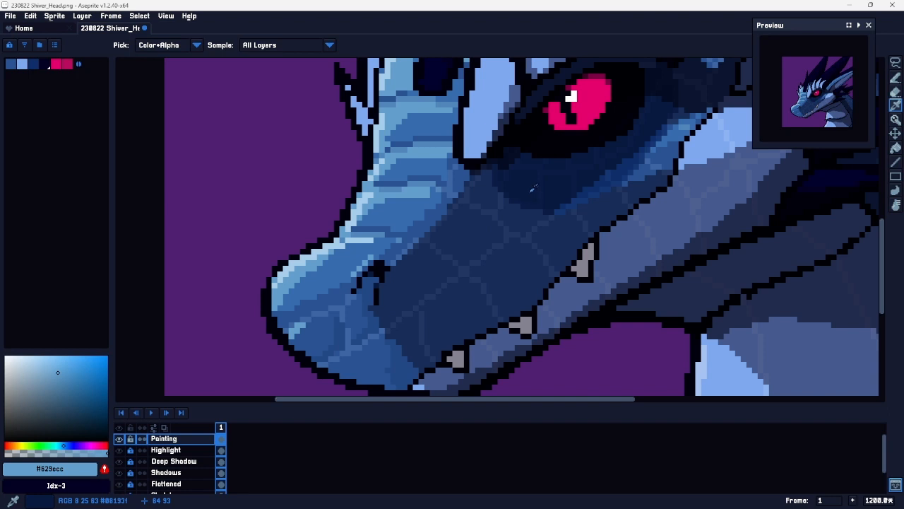
{"action": "left_click", "coordinate": [532, 190]}
{"action": "key", "text": "b"}
{"action": "left_click_drag", "start_coordinate": [416, 302], "coordinate": [461, 263]}
{"action": "key", "text": "ctrl+z"}
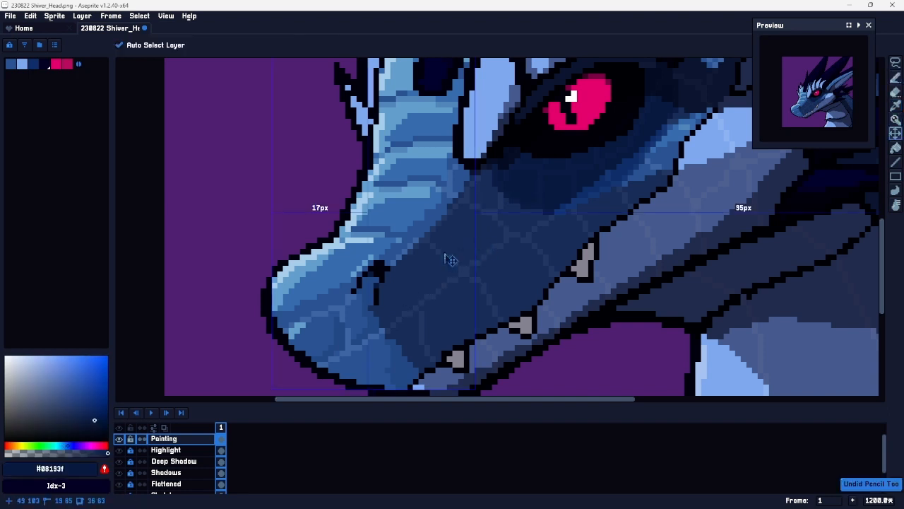
{"action": "left_click_drag", "start_coordinate": [388, 322], "coordinate": [426, 296]}
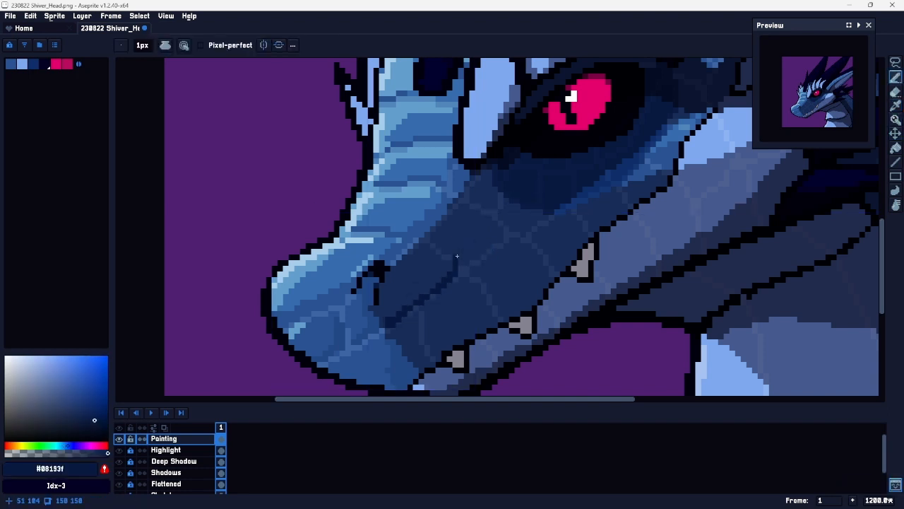
{"action": "mouse_move", "coordinate": [460, 263]}
{"action": "left_mouse_down"}
{"action": "mouse_move", "coordinate": [515, 225]}
{"action": "mouse_move", "coordinate": [506, 234]}
{"action": "left_mouse_up"}
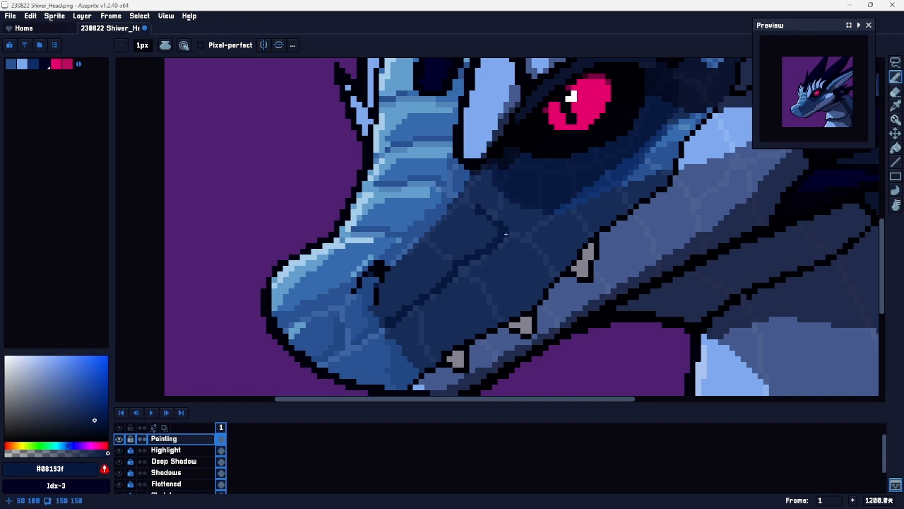
Step: Draw the branching seams between the remaining cheek scales in dark navy, down to the mouth line and back toward the eye
{"action": "left_click_drag", "start_coordinate": [438, 241], "coordinate": [465, 261]}
{"action": "left_click_drag", "start_coordinate": [482, 290], "coordinate": [498, 313]}
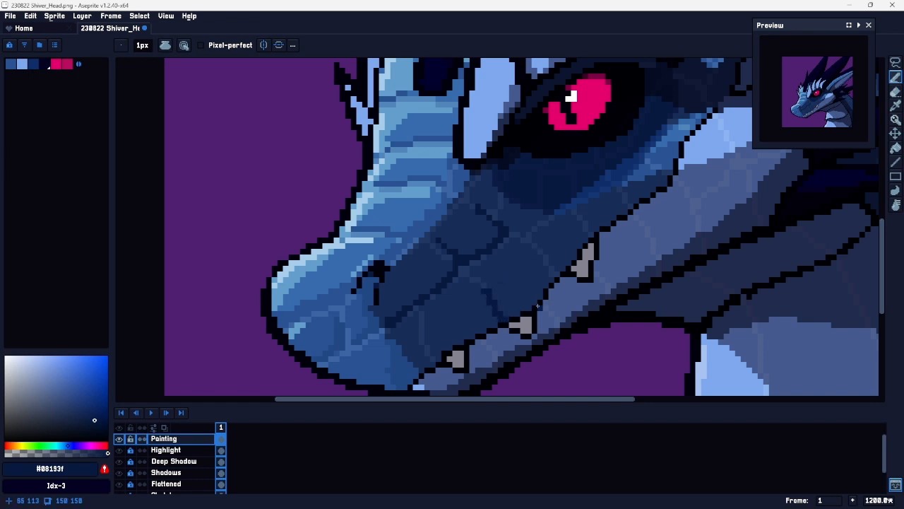
{"action": "left_click_drag", "start_coordinate": [542, 261], "coordinate": [554, 281]}
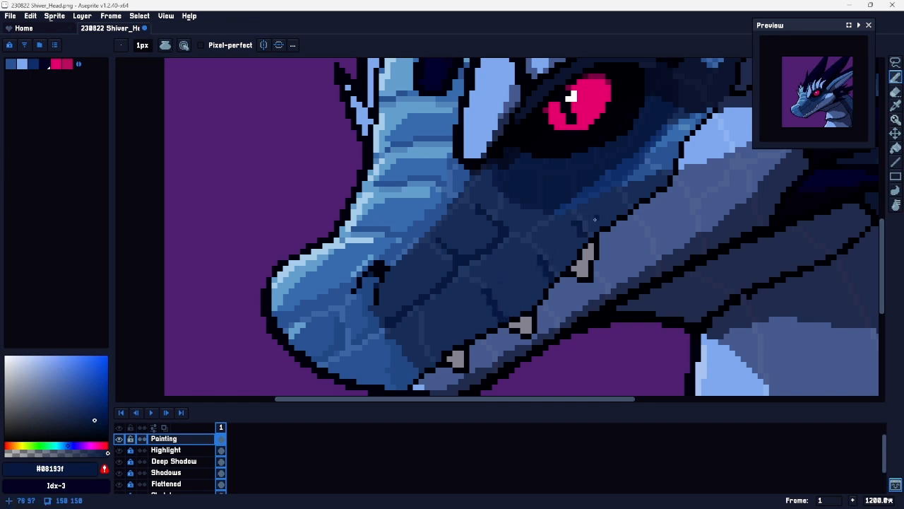
{"action": "left_click_drag", "start_coordinate": [545, 217], "coordinate": [517, 233]}
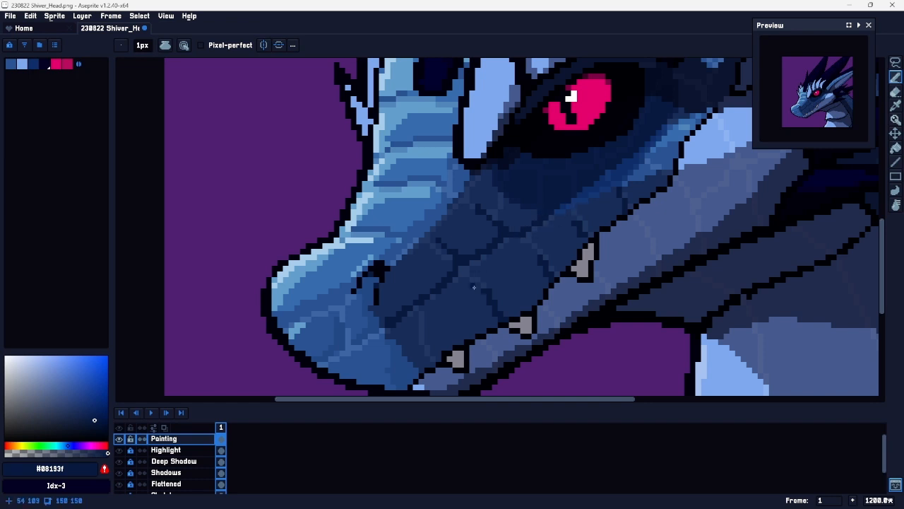
{"action": "left_click_drag", "start_coordinate": [443, 352], "coordinate": [566, 264]}
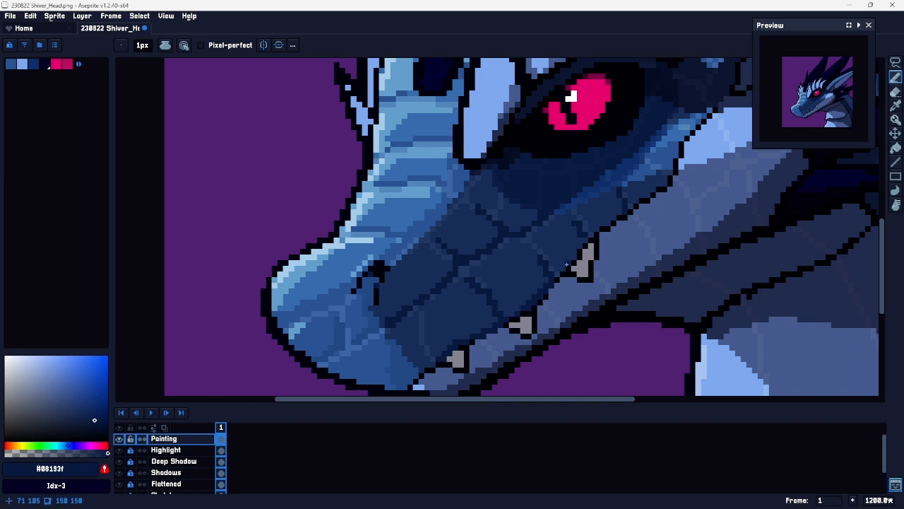
{"action": "left_click_drag", "start_coordinate": [577, 192], "coordinate": [565, 267]}
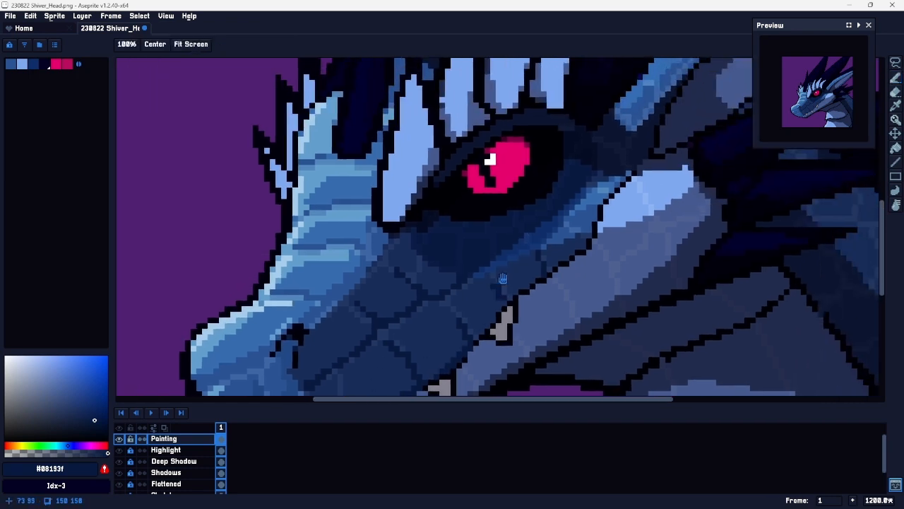
{"action": "left_click_drag", "start_coordinate": [431, 287], "coordinate": [523, 224]}
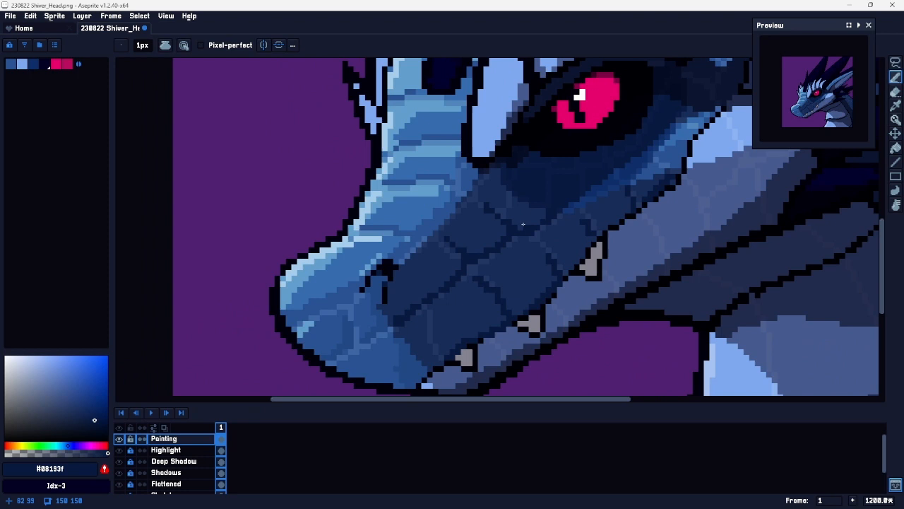
Step: Sample #233763 and paint lighter areas inside the cheek scales between the dark seams
{"action": "left_click", "coordinate": [430, 313], "text": "alt"}
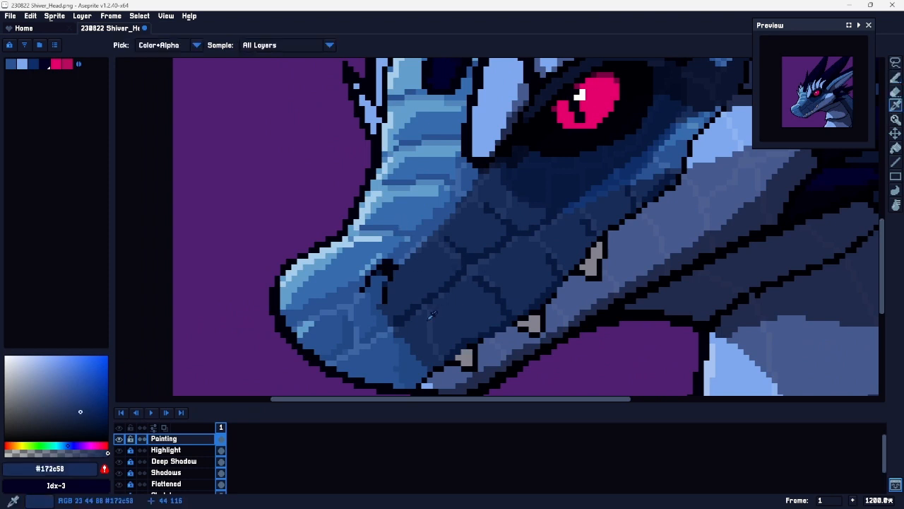
{"action": "left_click", "coordinate": [406, 269], "text": "alt"}
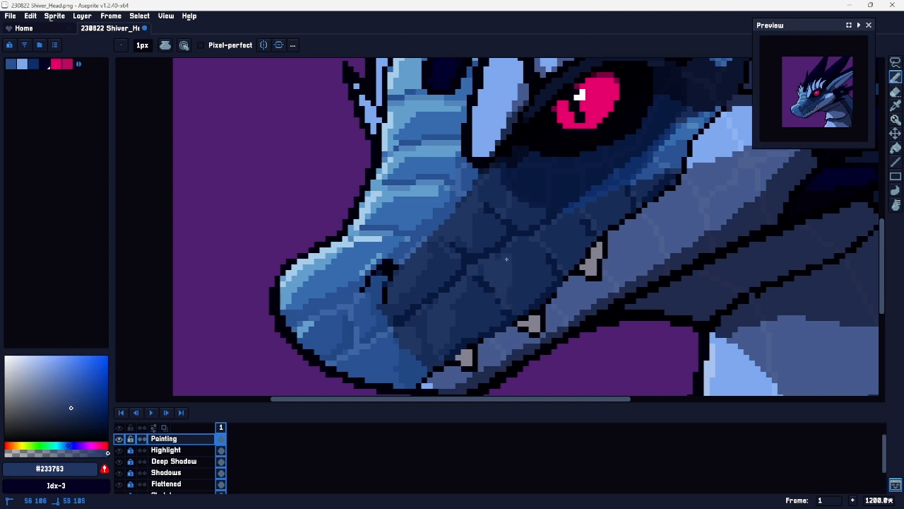
{"action": "key", "text": "ctrl+z"}
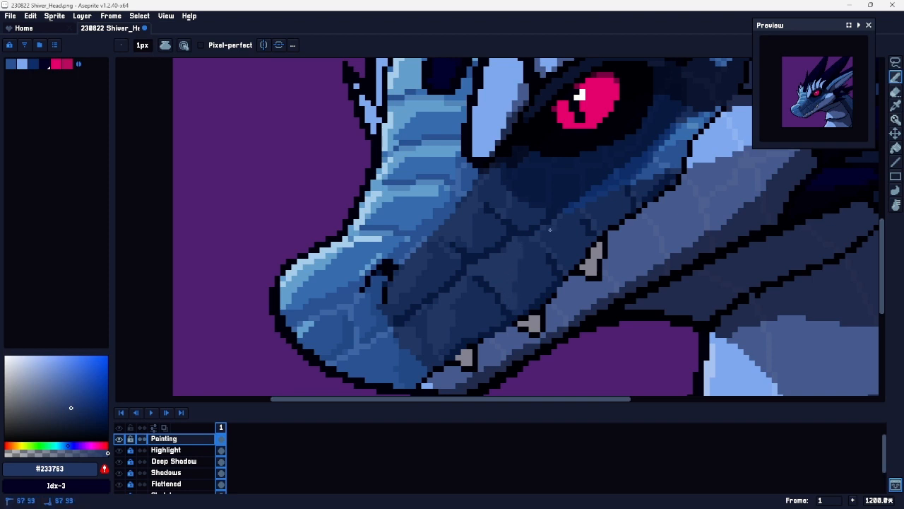
{"action": "left_click_drag", "start_coordinate": [621, 206], "coordinate": [585, 220]}
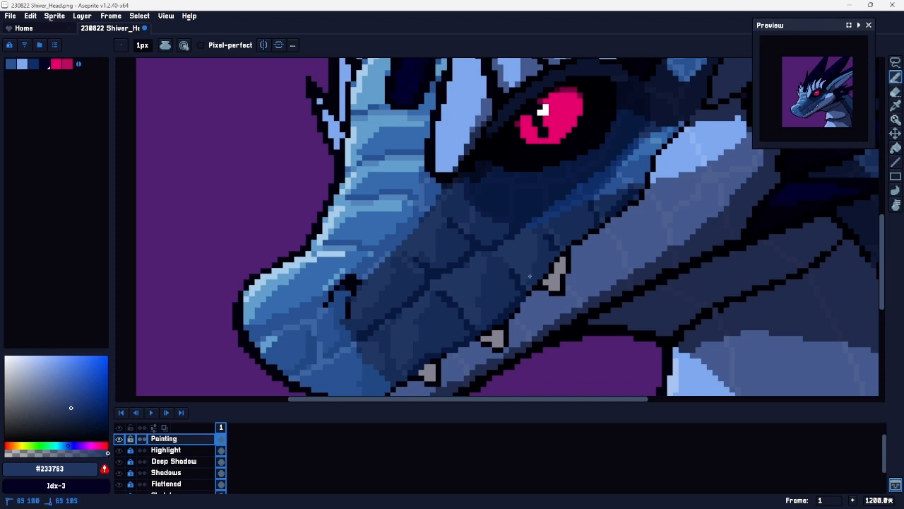
{"action": "left_click_drag", "start_coordinate": [484, 257], "coordinate": [484, 305]}
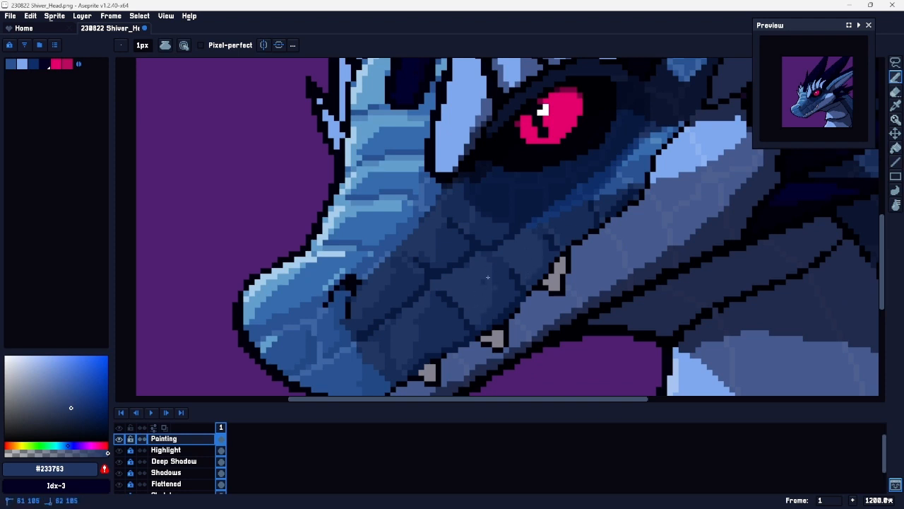
{"action": "left_click_drag", "start_coordinate": [473, 226], "coordinate": [476, 220]}
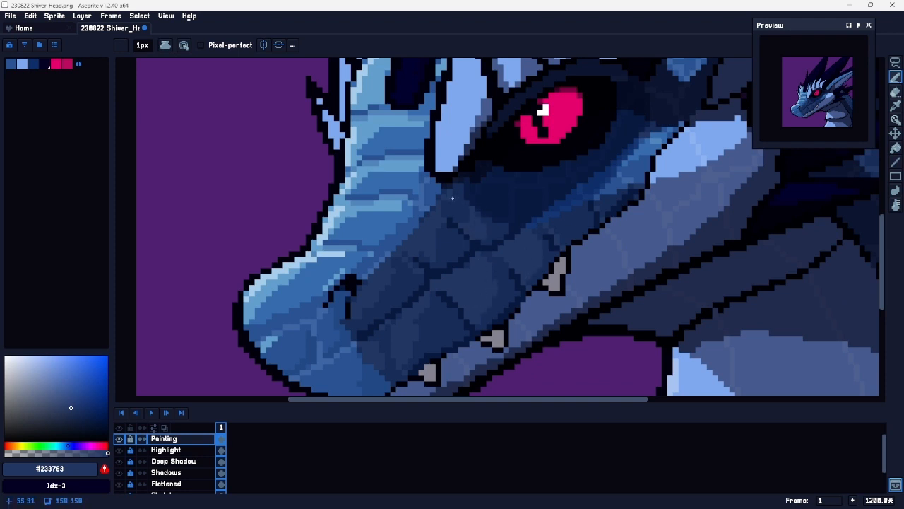
{"action": "key", "text": "z"}
{"action": "scroll", "coordinate": [551, 265], "scroll_direction": "down", "scroll_amount": 3}
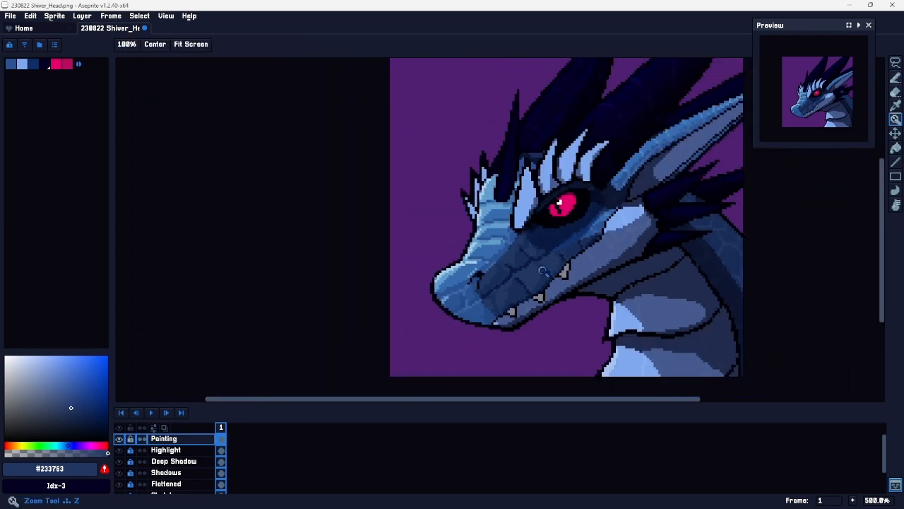
Step: Try a #172c58 shading stroke on the upper cheek scale behind the nostril
{"action": "scroll", "coordinate": [544, 275], "scroll_direction": "up", "scroll_amount": 1}
{"action": "scroll", "coordinate": [556, 264], "scroll_direction": "up", "scroll_amount": 2}
{"action": "scroll", "coordinate": [494, 265], "scroll_direction": "up", "scroll_amount": 2}
{"action": "key", "text": "i"}
{"action": "left_click", "coordinate": [487, 267]}
{"action": "key", "text": "z"}
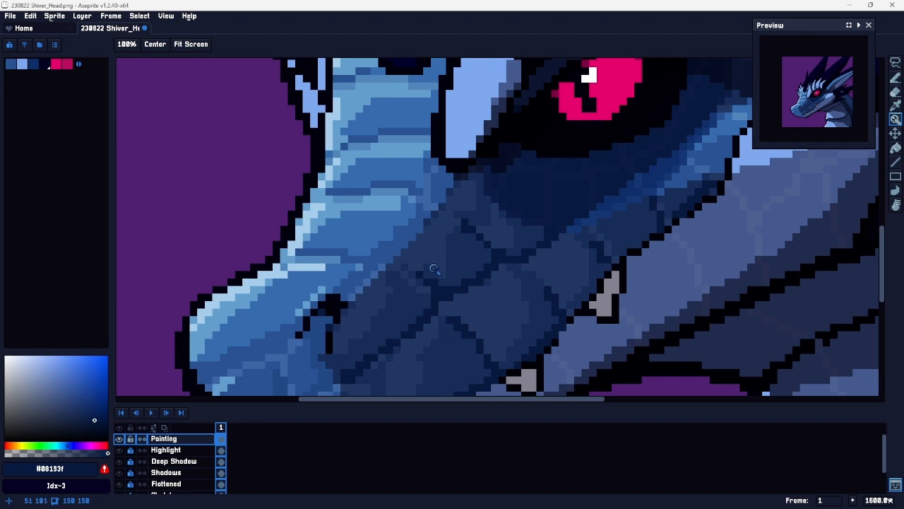
{"action": "left_click", "coordinate": [406, 286], "text": "alt"}
{"action": "key", "text": "b"}
{"action": "left_click_drag", "start_coordinate": [385, 266], "coordinate": [367, 289]}
{"action": "key", "text": "ctrl+z"}
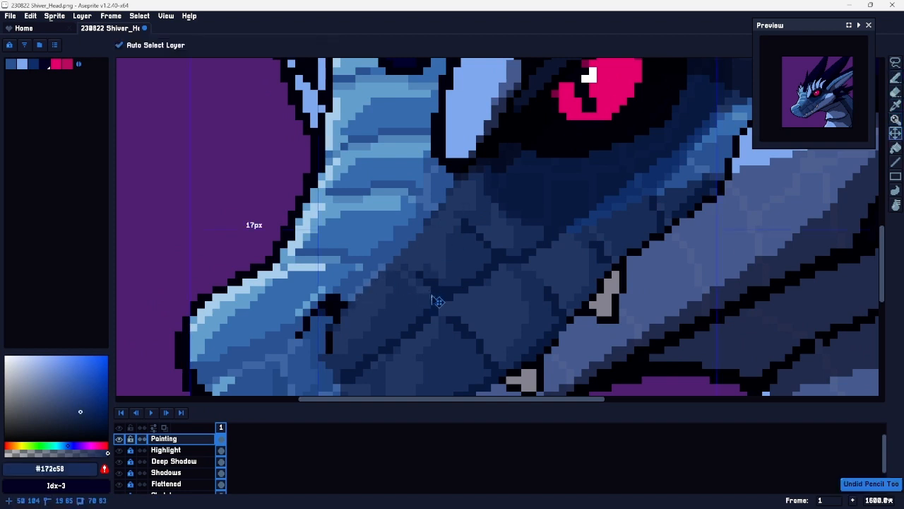
Step: Resample #233763 and extend the lighter fill on the cheek scales behind the nostril and above the front teeth
{"action": "left_click", "coordinate": [393, 273], "text": "alt"}
{"action": "key", "text": "space"}
{"action": "mouse_move", "coordinate": [462, 309]}
{"action": "left_mouse_down"}
{"action": "mouse_move", "coordinate": [470, 230]}
{"action": "mouse_move", "coordinate": [445, 360]}
{"action": "mouse_move", "coordinate": [557, 214]}
{"action": "left_mouse_up"}
{"action": "key", "text": "space"}
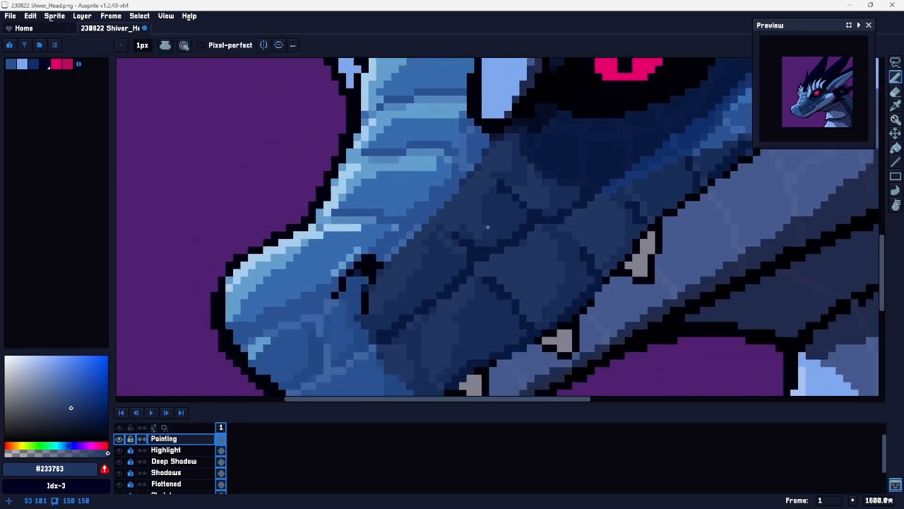
{"action": "left_click", "coordinate": [395, 296], "text": "alt"}
{"action": "mouse_move", "coordinate": [462, 304]}
{"action": "left_mouse_down"}
{"action": "mouse_move", "coordinate": [455, 359]}
{"action": "mouse_move", "coordinate": [474, 343]}
{"action": "mouse_move", "coordinate": [476, 301]}
{"action": "left_mouse_up"}
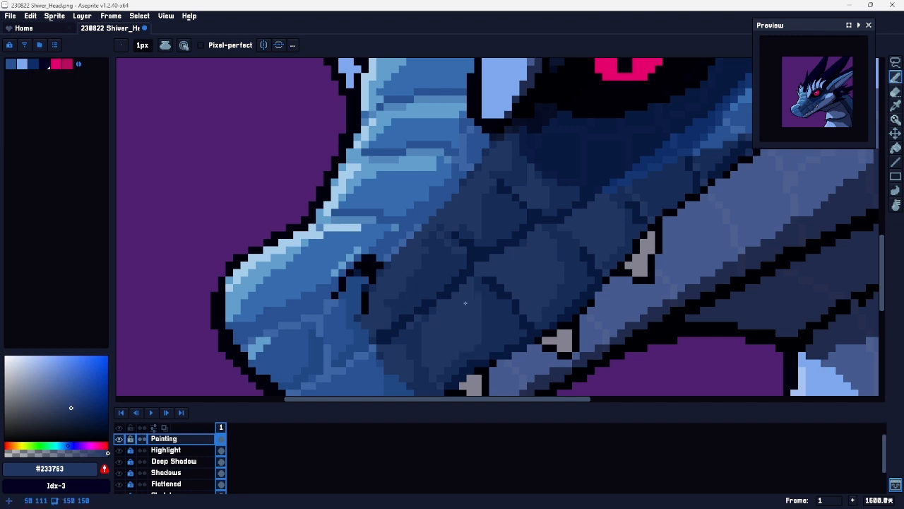
Step: Paint #233763 on the rear cheek scales between the under-eye highlight and the mouth line
{"action": "key", "text": "z"}
{"action": "mouse_move", "coordinate": [628, 237]}
{"action": "left_mouse_down"}
{"action": "mouse_move", "coordinate": [611, 241]}
{"action": "mouse_move", "coordinate": [630, 234]}
{"action": "left_mouse_up"}
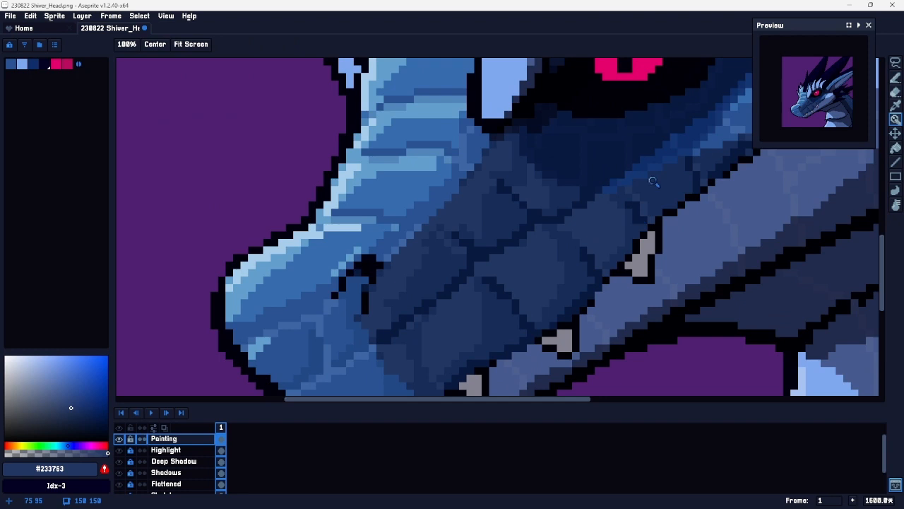
{"action": "key", "text": "b"}
{"action": "mouse_move", "coordinate": [648, 177]}
{"action": "left_mouse_down"}
{"action": "mouse_move", "coordinate": [661, 174]}
{"action": "mouse_move", "coordinate": [565, 244]}
{"action": "left_mouse_up"}
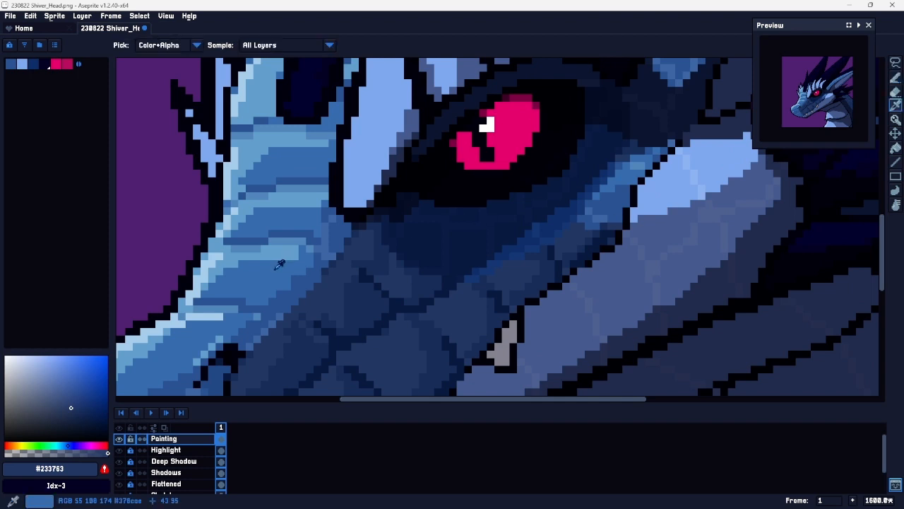
Step: Sample #629ecc and paint a lighter highlight on the small blue patch below the rear corner of the eye
{"action": "left_click", "coordinate": [625, 188], "text": "alt"}
{"action": "left_click", "coordinate": [271, 248], "text": "alt"}
{"action": "key", "text": "g"}
{"action": "key", "text": "b"}
{"action": "left_click_drag", "start_coordinate": [598, 203], "coordinate": [614, 191]}
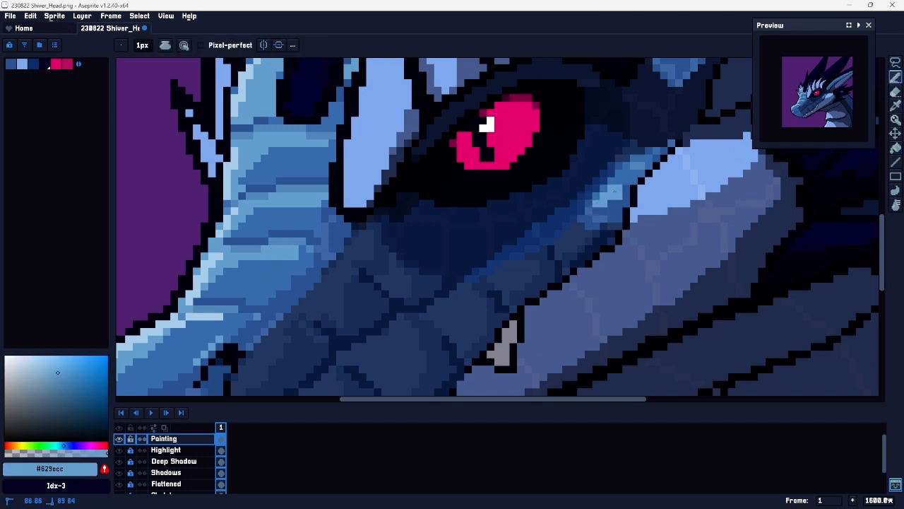
{"action": "key", "text": "z"}
{"action": "scroll", "coordinate": [639, 170], "scroll_direction": "down", "scroll_amount": 4}
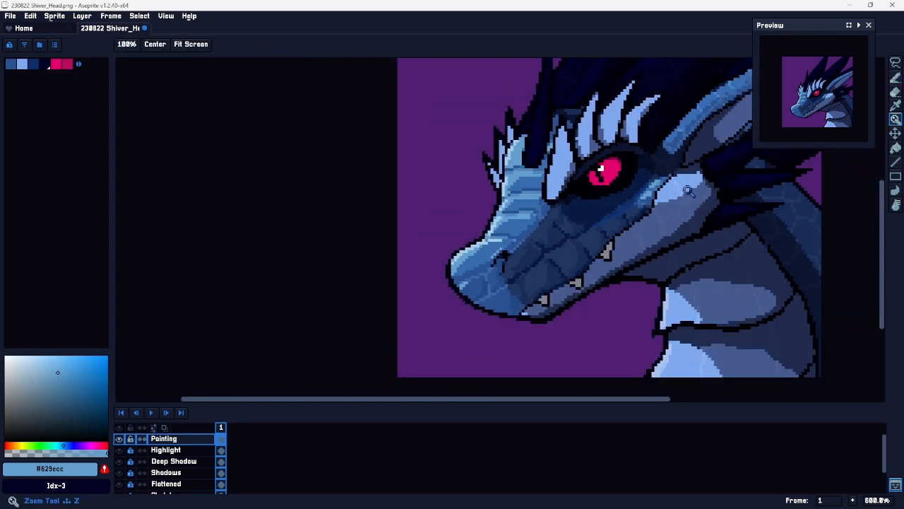
Step: Sample the dark blue under the eye, darken it to HSV 221° 90 19, and paint scale seams and shading along the lower eye socket
{"action": "scroll", "coordinate": [692, 191], "scroll_direction": "up", "scroll_amount": 4}
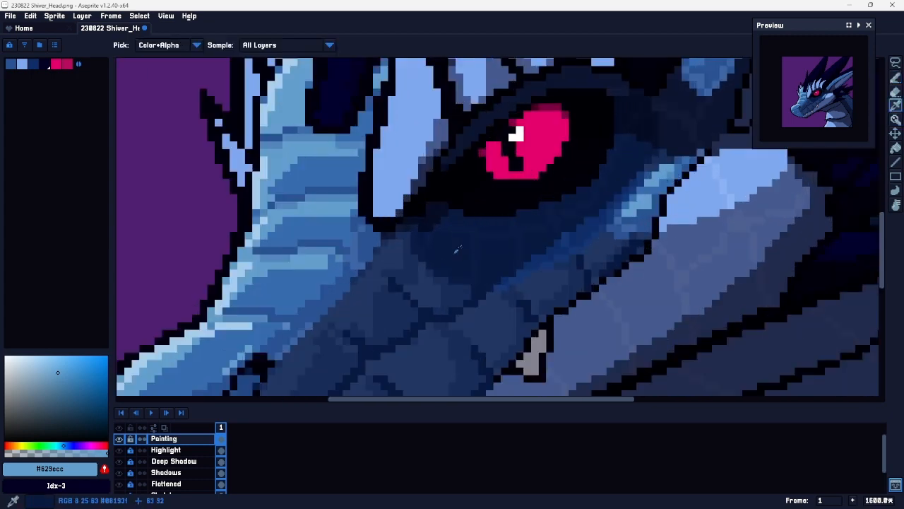
{"action": "left_click", "coordinate": [484, 285], "text": "alt"}
{"action": "left_click", "coordinate": [97, 424]}
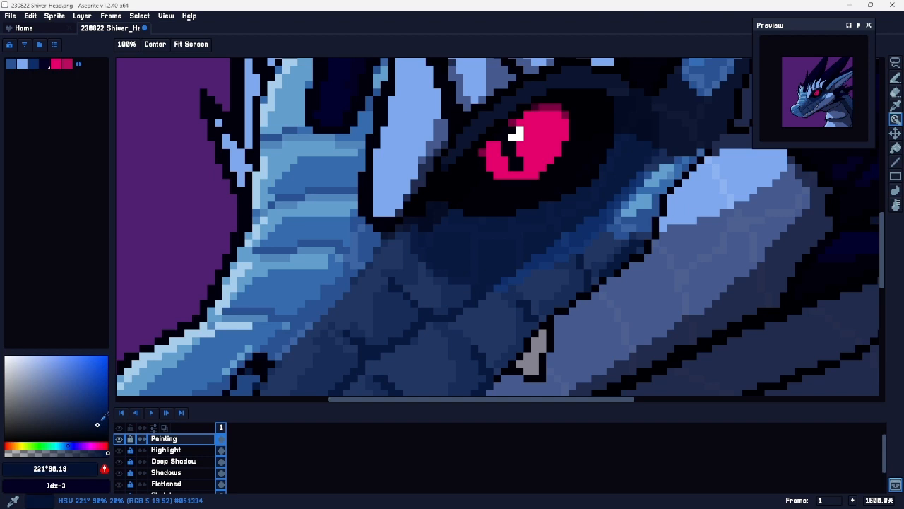
{"action": "key", "text": "b"}
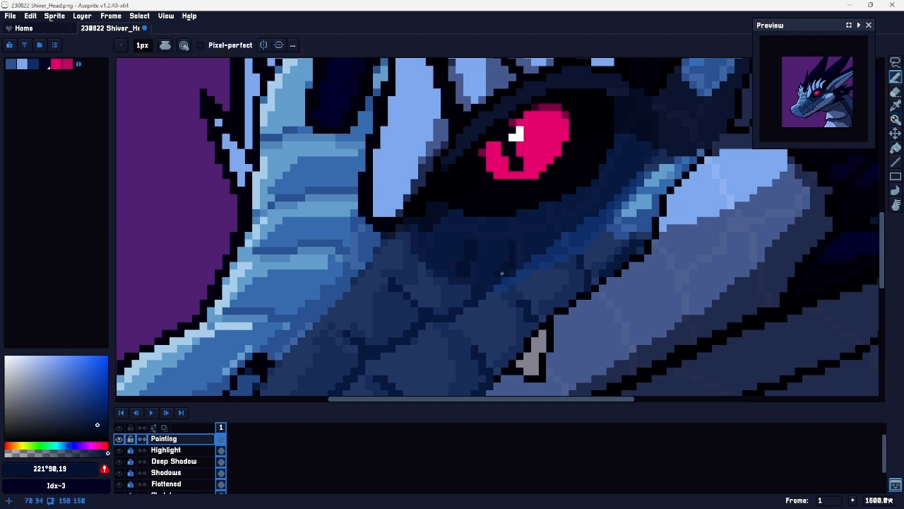
{"action": "left_click_drag", "start_coordinate": [522, 262], "coordinate": [561, 233]}
{"action": "mouse_move", "coordinate": [564, 232]}
{"action": "left_mouse_down"}
{"action": "mouse_move", "coordinate": [611, 197]}
{"action": "mouse_move", "coordinate": [645, 148]}
{"action": "left_mouse_up"}
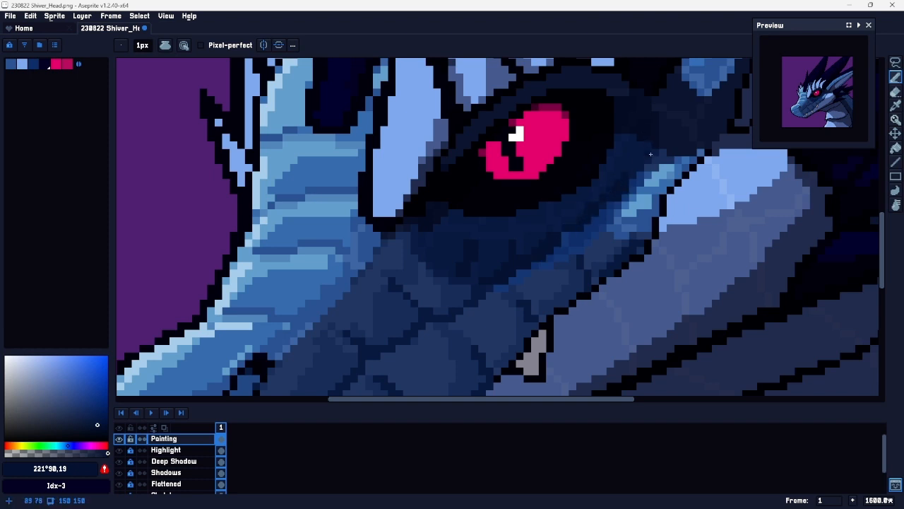
{"action": "mouse_move", "coordinate": [418, 237]}
{"action": "left_mouse_down"}
{"action": "mouse_move", "coordinate": [450, 256]}
{"action": "mouse_move", "coordinate": [452, 223]}
{"action": "left_mouse_up"}
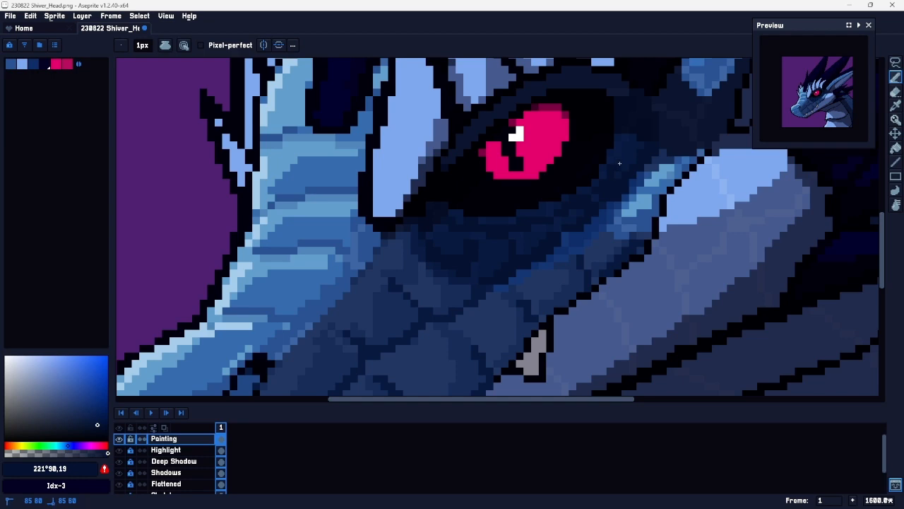
Step: Examine the new eye-socket shading against the whole dragon head and the snout scales
{"action": "key", "text": "z"}
{"action": "scroll", "coordinate": [622, 185], "scroll_direction": "down", "scroll_amount": 4}
{"action": "scroll", "coordinate": [622, 186], "scroll_direction": "up", "scroll_amount": 3}
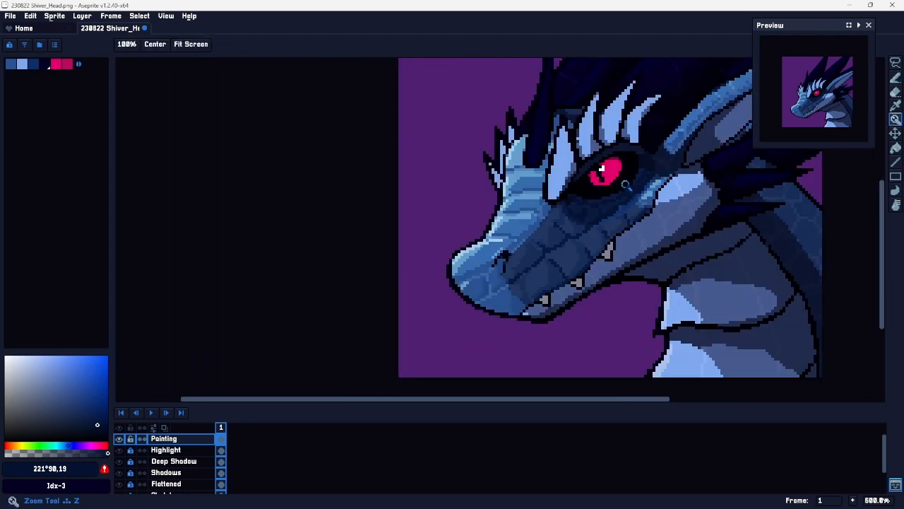
{"action": "scroll", "coordinate": [632, 182], "scroll_direction": "down", "scroll_amount": 1}
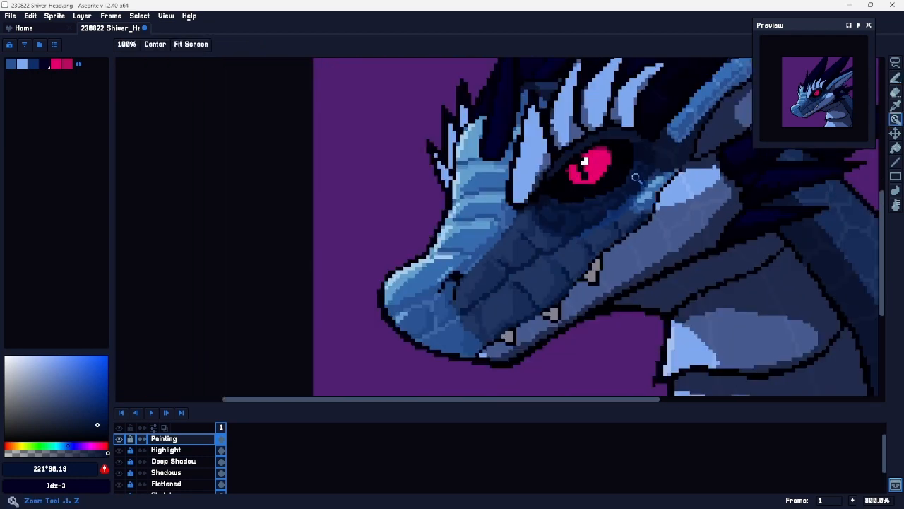
{"action": "left_click_drag", "start_coordinate": [701, 153], "coordinate": [632, 193]}
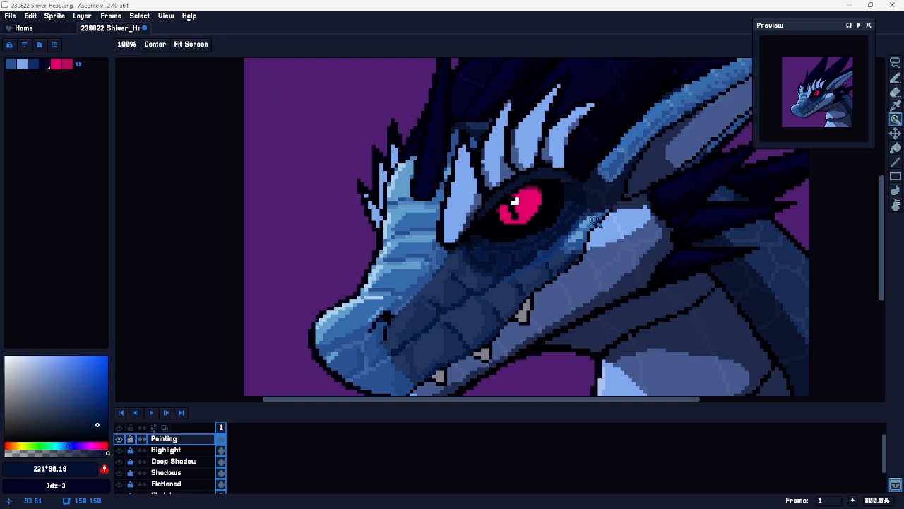
{"action": "scroll", "coordinate": [579, 300], "scroll_direction": "down", "scroll_amount": 3}
{"action": "scroll", "coordinate": [586, 293], "scroll_direction": "up", "scroll_amount": 3}
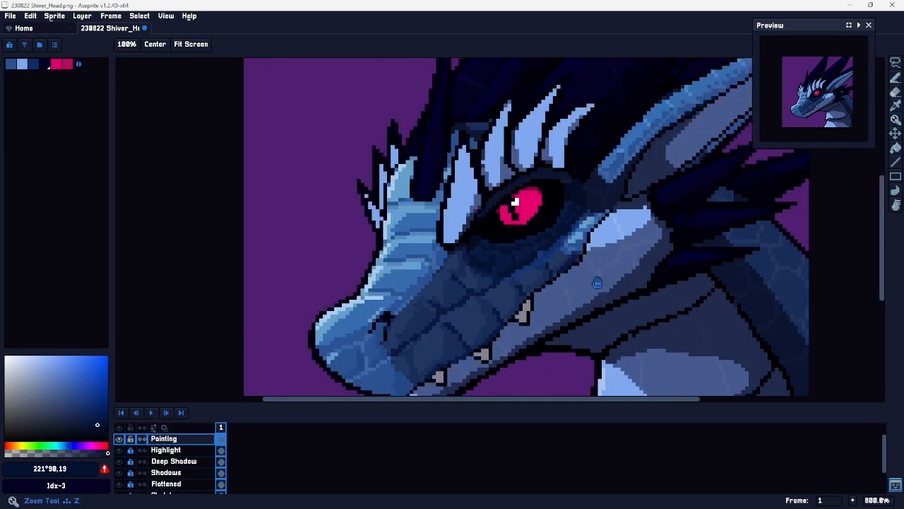
{"action": "left_click_drag", "start_coordinate": [474, 307], "coordinate": [491, 188]}
{"action": "scroll", "coordinate": [452, 202], "scroll_direction": "up", "scroll_amount": 2}
{"action": "scroll", "coordinate": [466, 198], "scroll_direction": "up", "scroll_amount": 1}
{"action": "scroll", "coordinate": [475, 195], "scroll_direction": "down", "scroll_amount": 1}
Step: Sample #233763 from a cheek scale, adjust it to HSV 221° 69 40, and fill all matching scale areas with Contiguous off
{"action": "key", "text": "i"}
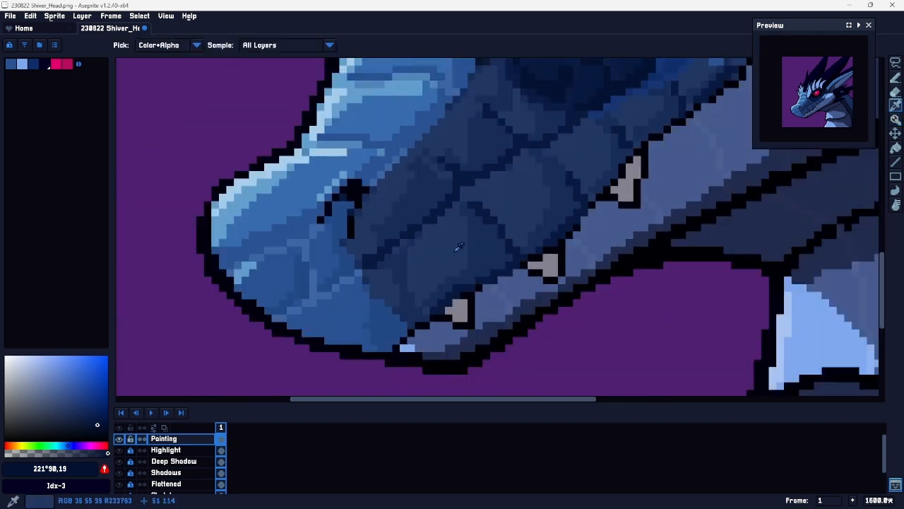
{"action": "left_click", "coordinate": [456, 251], "text": "alt"}
{"action": "left_click", "coordinate": [79, 408]}
{"action": "left_click_drag", "start_coordinate": [82, 405], "coordinate": [75, 406]}
{"action": "key", "text": "g"}
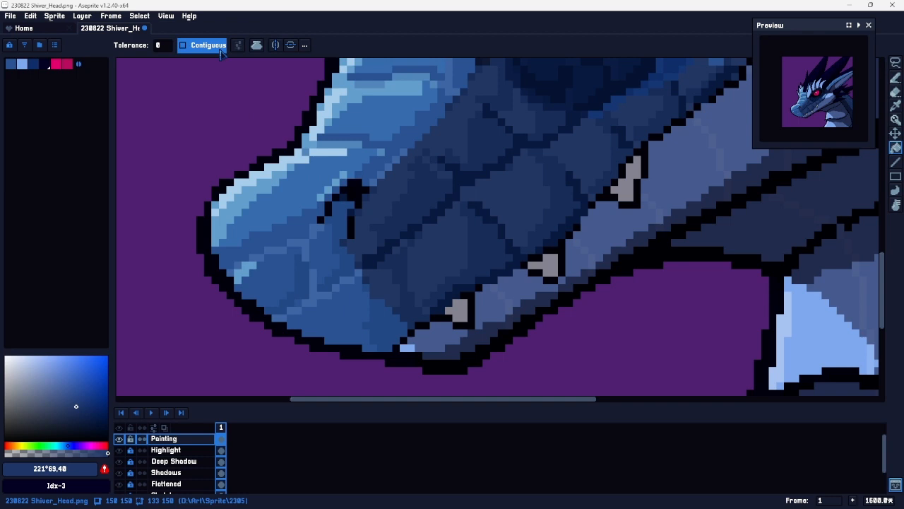
{"action": "mouse_move", "coordinate": [553, 220]}
{"action": "left_mouse_down"}
{"action": "mouse_move", "coordinate": [423, 337]}
{"action": "mouse_move", "coordinate": [525, 283]}
{"action": "left_mouse_up"}
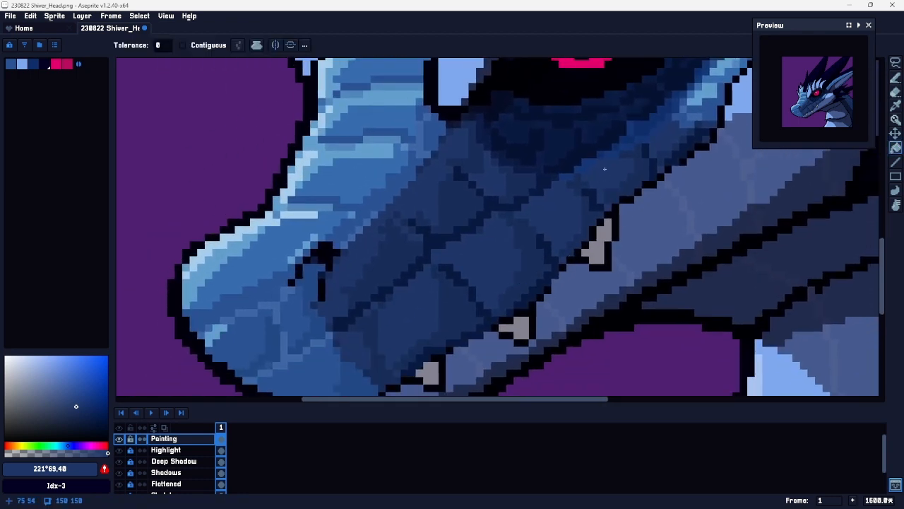
Step: Sample the #172c58 scale shadow, change it to HSV 220° 78 30, and fill all matching shadow areas on the cheek scales
{"action": "left_click", "coordinate": [467, 311], "text": "alt"}
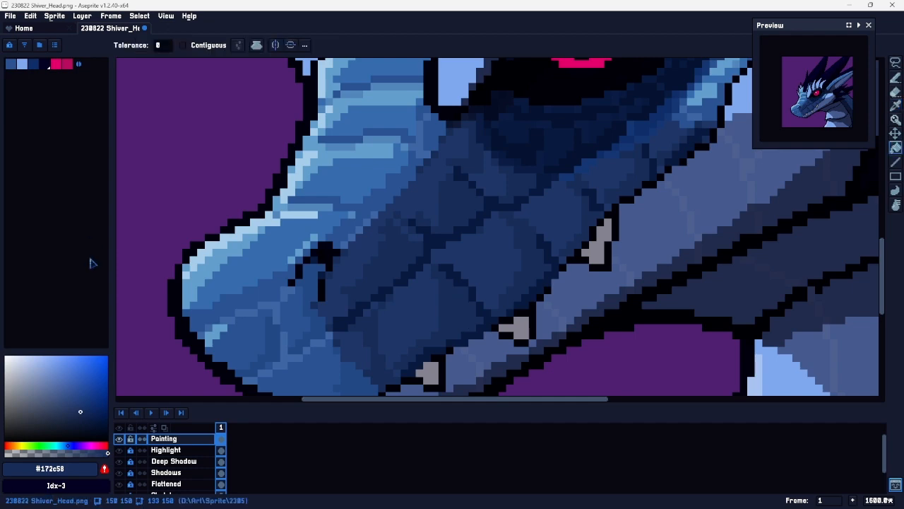
{"action": "left_click", "coordinate": [85, 414]}
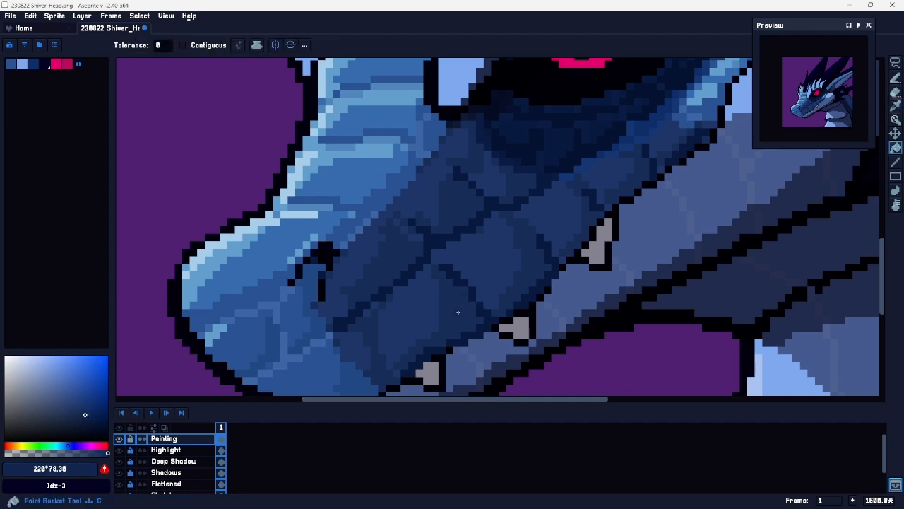
{"action": "key", "text": "z"}
{"action": "left_click_drag", "start_coordinate": [549, 328], "coordinate": [507, 322]}
{"action": "key", "text": "space"}
{"action": "left_click_drag", "start_coordinate": [595, 160], "coordinate": [515, 209]}
{"action": "left_click_drag", "start_coordinate": [512, 145], "coordinate": [494, 218]}
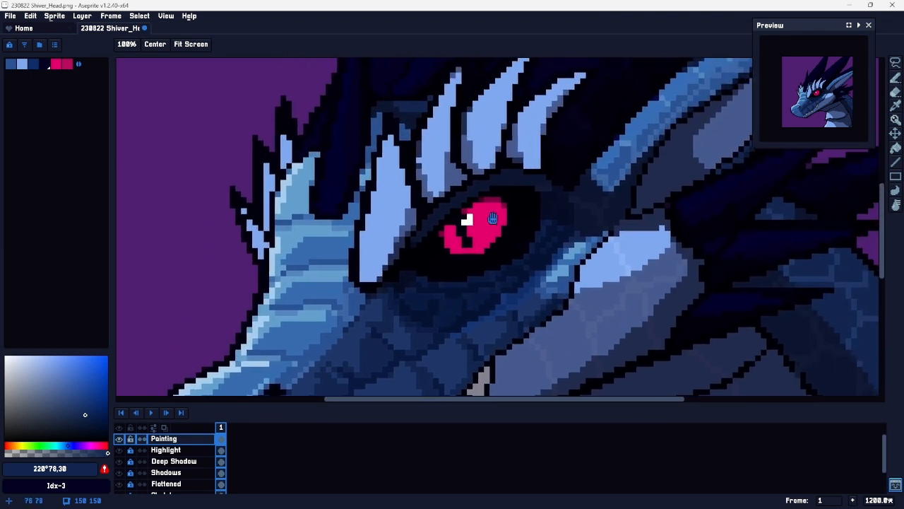
{"action": "key", "text": "space"}
{"action": "left_click_drag", "start_coordinate": [382, 362], "coordinate": [452, 264]}
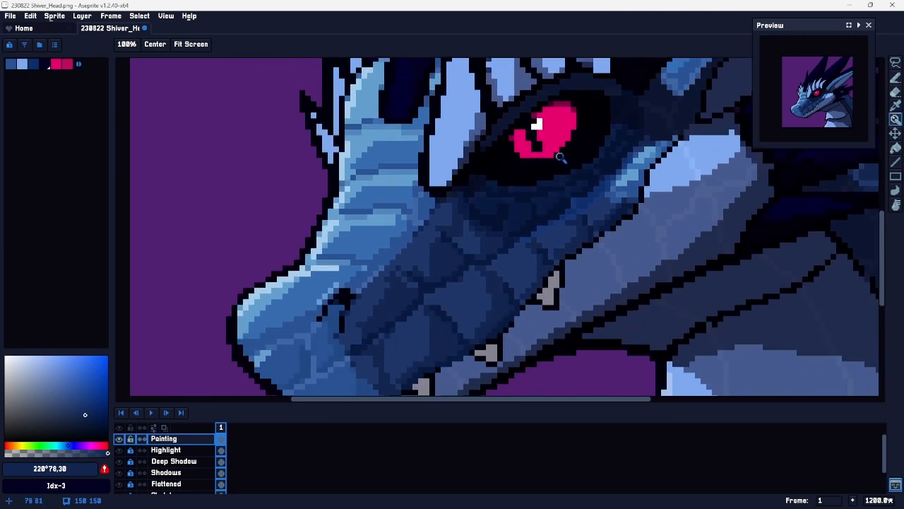
Step: Try #376cae highlights on the upper cheek scale and the scale behind the nostril
{"action": "key", "text": "i"}
{"action": "left_click", "coordinate": [438, 256]}
{"action": "key", "text": "b"}
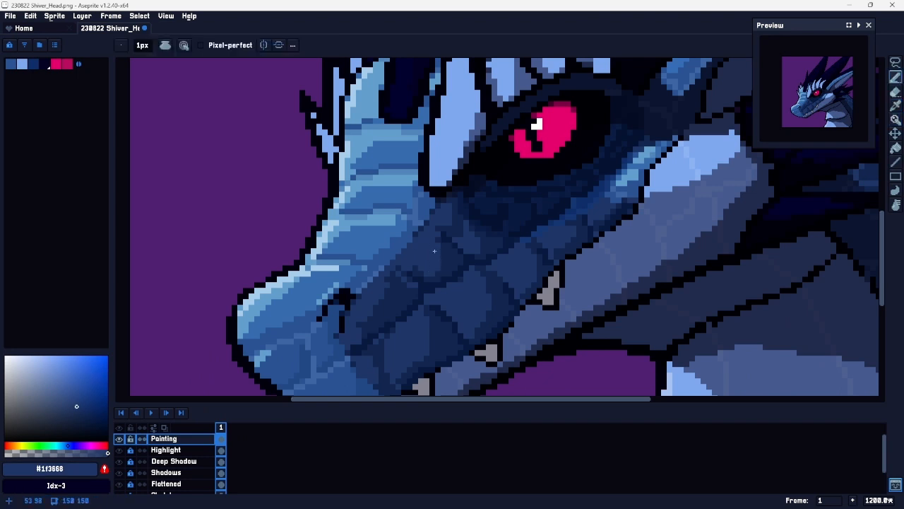
{"action": "key", "text": "space"}
{"action": "left_click_drag", "start_coordinate": [489, 293], "coordinate": [493, 268]}
{"action": "left_click", "coordinate": [372, 218], "text": "alt"}
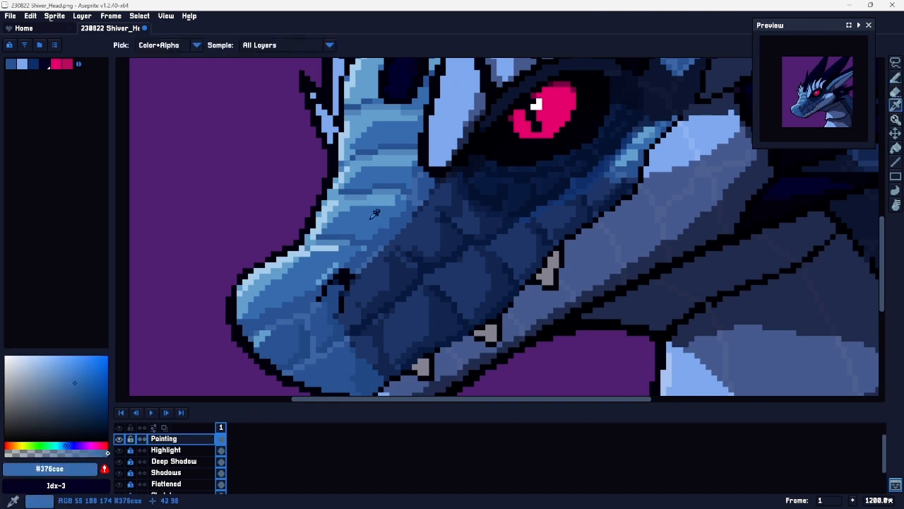
{"action": "key", "text": "ctrl+z"}
{"action": "left_click_drag", "start_coordinate": [362, 288], "coordinate": [360, 291]}
{"action": "key", "text": "ctrl+z"}
{"action": "left_click", "coordinate": [411, 233]}
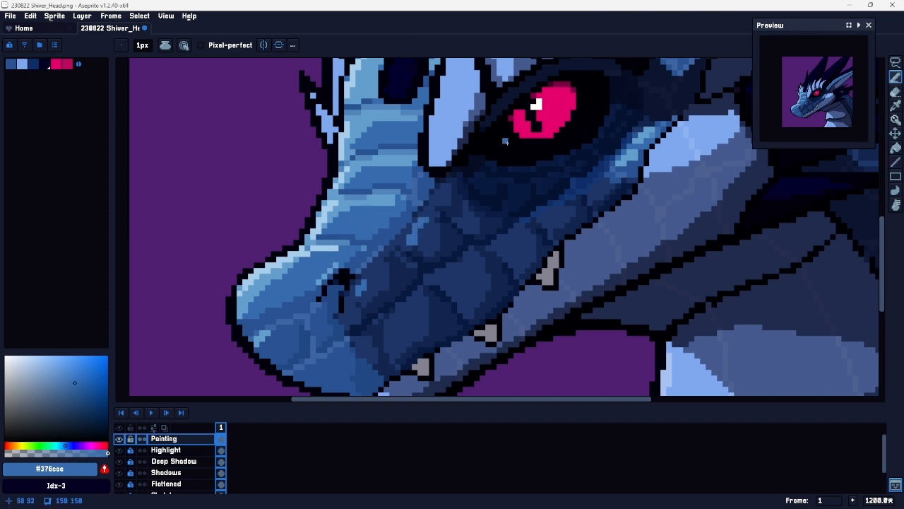
{"action": "key", "text": "ctrl+z"}
Step: Use #2a5292 to paint highlights on the front edges of the cheek scales behind the nostril and above the front teeth
{"action": "left_click", "coordinate": [364, 285], "text": "alt"}
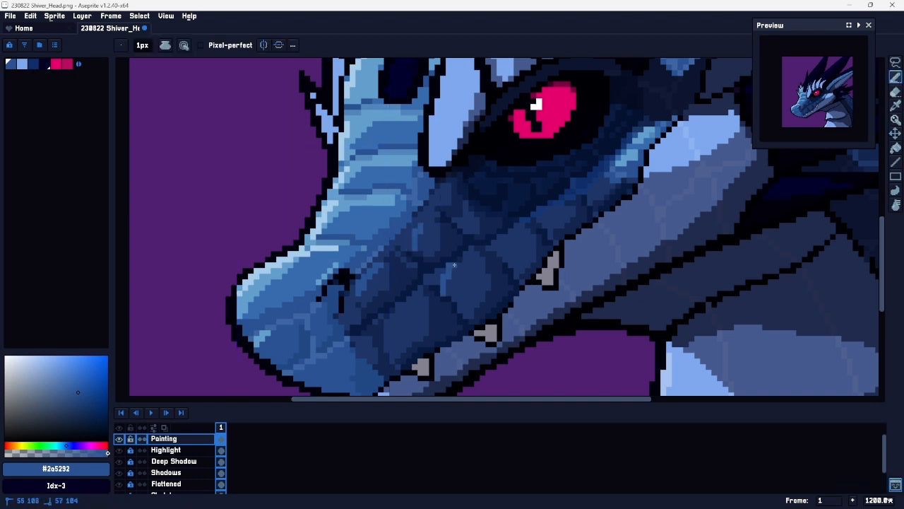
{"action": "left_click_drag", "start_coordinate": [450, 300], "coordinate": [473, 254]}
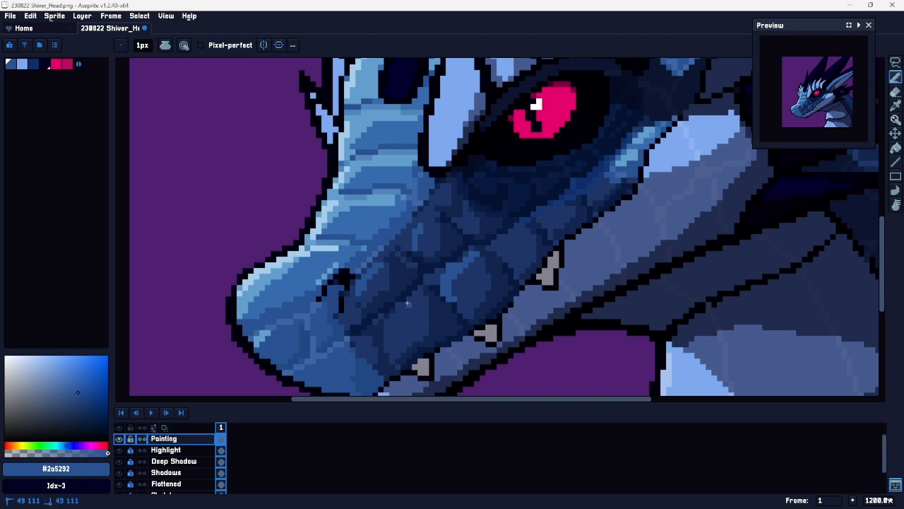
{"action": "key", "text": "z"}
{"action": "scroll", "coordinate": [551, 225], "scroll_direction": "down", "scroll_amount": 4}
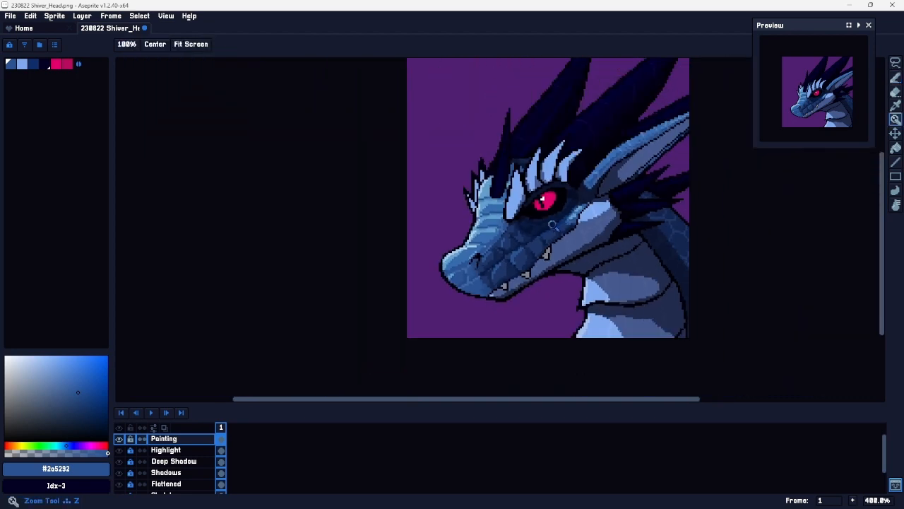
{"action": "scroll", "coordinate": [552, 225], "scroll_direction": "up", "scroll_amount": 5}
Step: Add #2a5292 highlights to the rear cheek scales and those below the eye, and widen the highlights on the larger scales
{"action": "key", "text": "b"}
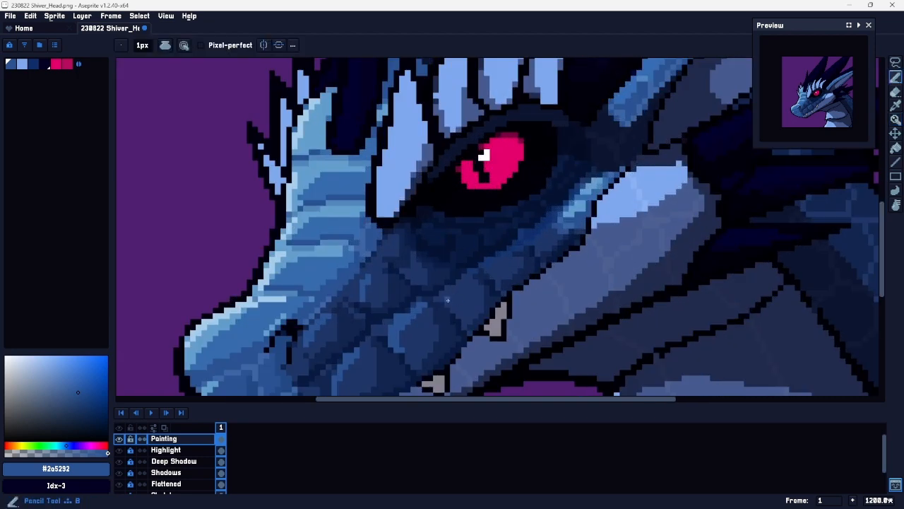
{"action": "key", "text": "v"}
{"action": "key", "text": "ctrl+z"}
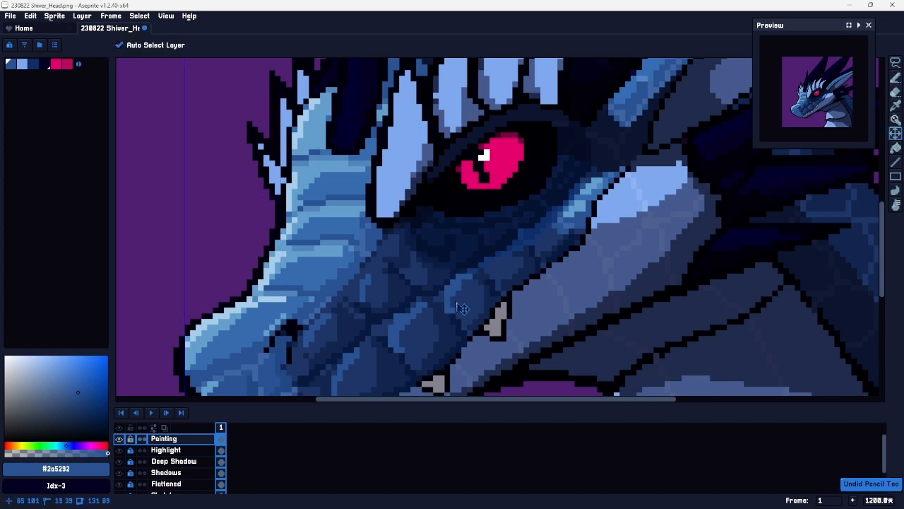
{"action": "key", "text": "b"}
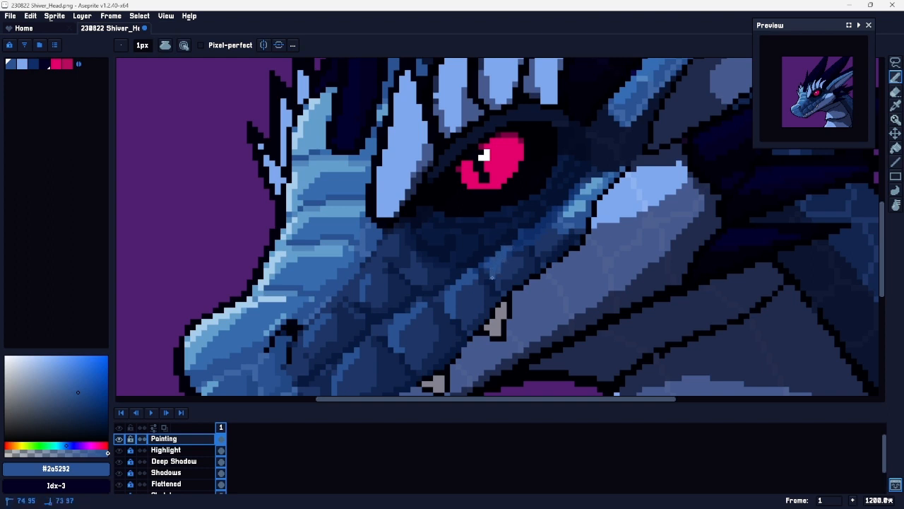
{"action": "left_click_drag", "start_coordinate": [404, 342], "coordinate": [420, 316]}
{"action": "left_click_drag", "start_coordinate": [404, 352], "coordinate": [457, 292]}
{"action": "mouse_move", "coordinate": [405, 307]}
{"action": "left_mouse_down"}
{"action": "mouse_move", "coordinate": [396, 328]}
{"action": "mouse_move", "coordinate": [416, 290]}
{"action": "left_mouse_up"}
{"action": "left_click_drag", "start_coordinate": [469, 240], "coordinate": [481, 271]}
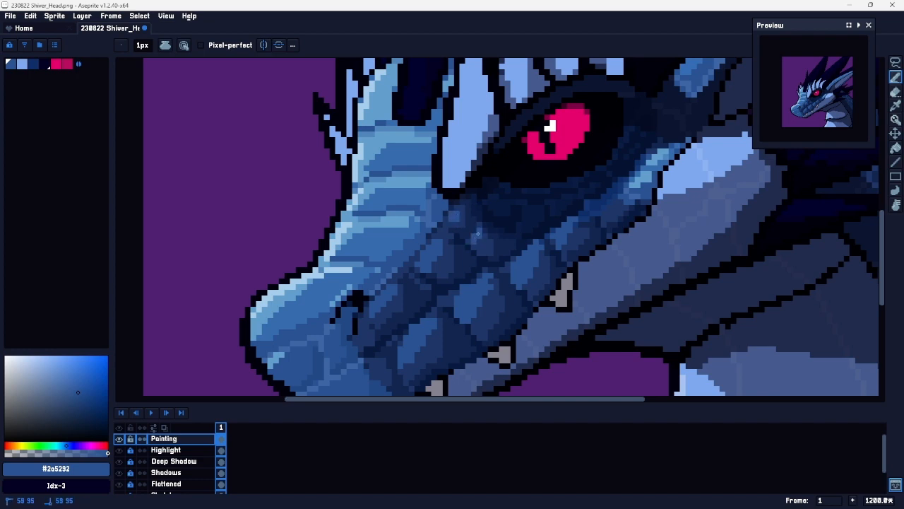
{"action": "key", "text": "z"}
{"action": "scroll", "coordinate": [514, 255], "scroll_direction": "down", "scroll_amount": 3}
{"action": "scroll", "coordinate": [551, 256], "scroll_direction": "up", "scroll_amount": 4}
{"action": "left_click_drag", "start_coordinate": [481, 294], "coordinate": [628, 182]}
Step: Sample #1f3668 and paint shading along the boundary between the bright snout and the cheek scales, from the nostril toward the eye
{"action": "key", "text": "i"}
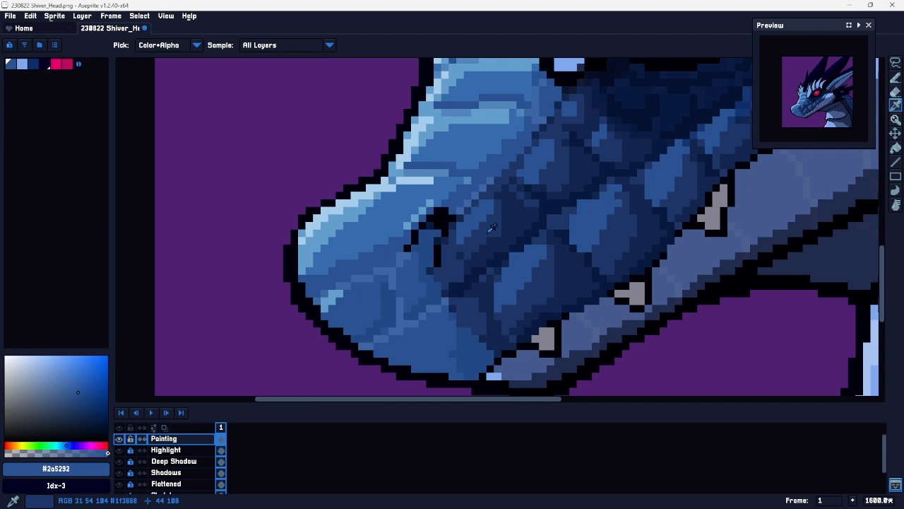
{"action": "left_click", "coordinate": [416, 233]}
{"action": "key", "text": "b"}
{"action": "mouse_move", "coordinate": [308, 264]}
{"action": "left_mouse_down"}
{"action": "mouse_move", "coordinate": [329, 265]}
{"action": "mouse_move", "coordinate": [352, 247]}
{"action": "left_mouse_up"}
{"action": "key", "text": "ctrl+z"}
{"action": "left_click_drag", "start_coordinate": [320, 294], "coordinate": [437, 229]}
{"action": "key", "text": "ctrl+z"}
{"action": "left_click_drag", "start_coordinate": [482, 189], "coordinate": [443, 231]}
{"action": "left_click_drag", "start_coordinate": [428, 238], "coordinate": [500, 168]}
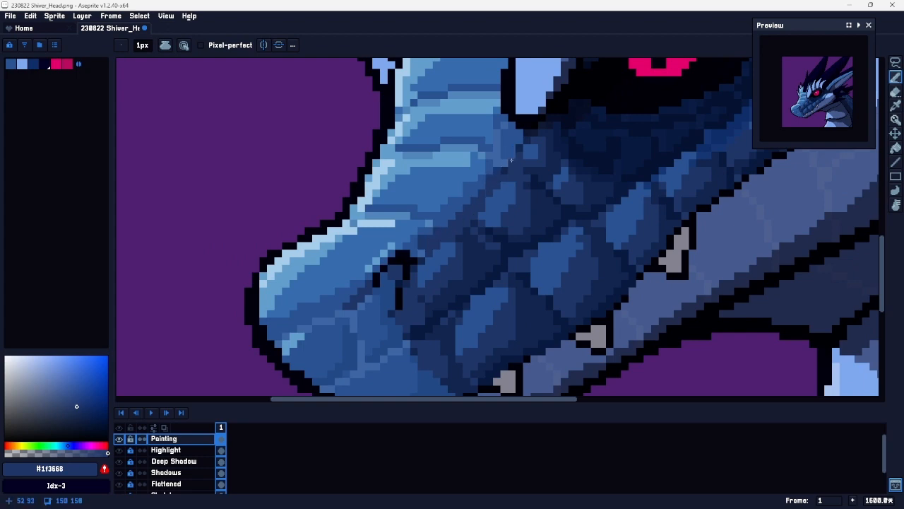
Step: Sample #2a5292 and blend the transition between the bright snout and the upper cheek scales up to the brow spike
{"action": "key", "text": "z"}
{"action": "scroll", "coordinate": [547, 205], "scroll_direction": "down", "scroll_amount": 4}
{"action": "scroll", "coordinate": [448, 238], "scroll_direction": "up", "scroll_amount": 4}
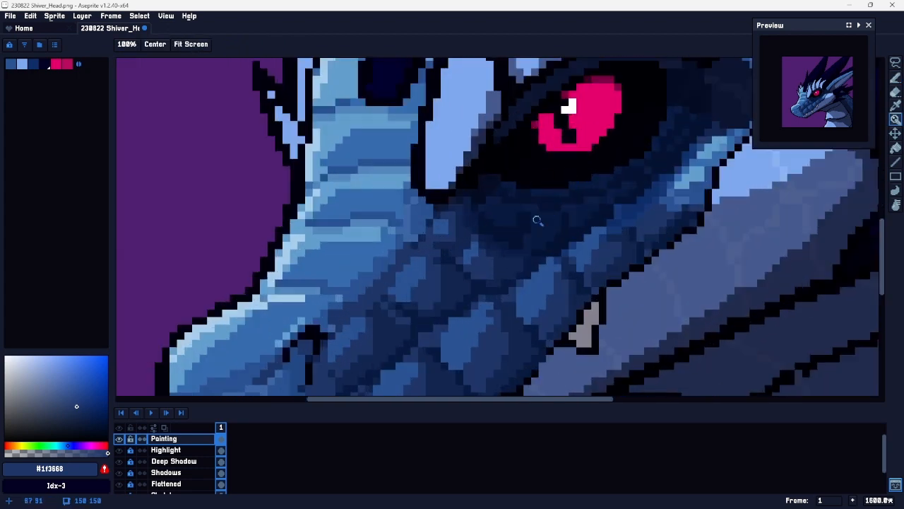
{"action": "left_click_drag", "start_coordinate": [537, 220], "coordinate": [639, 187]}
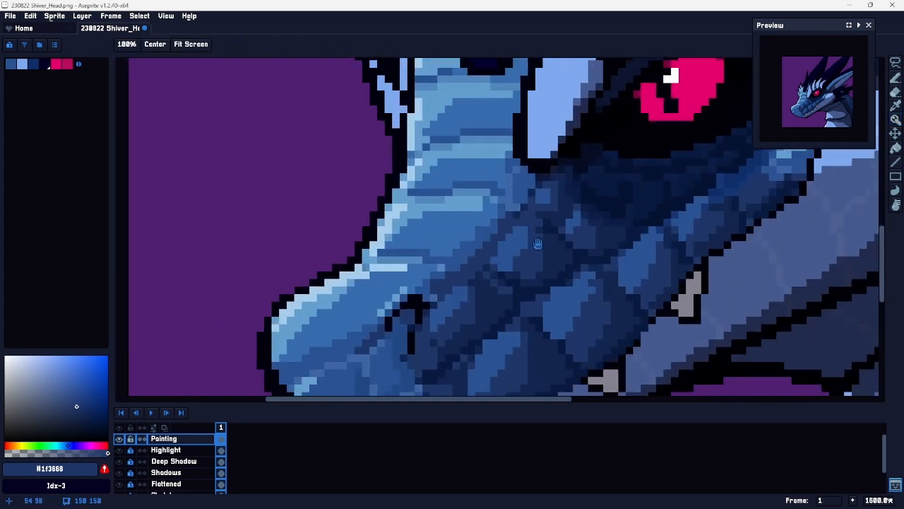
{"action": "key", "text": "i"}
{"action": "left_click", "coordinate": [437, 253]}
{"action": "key", "text": "b"}
{"action": "key", "text": "i"}
{"action": "key", "text": "b"}
{"action": "key", "text": "v"}
{"action": "key", "text": "b"}
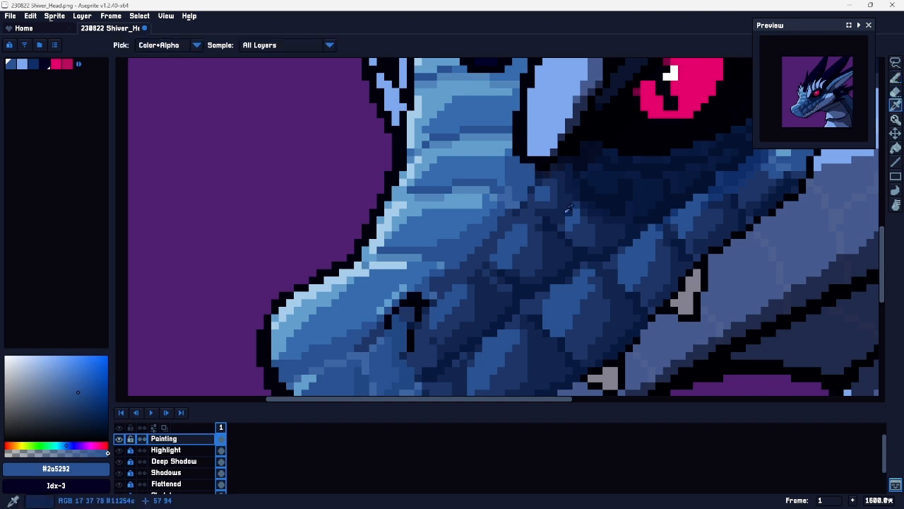
Step: Sample #11254e and paint dark seam pixels below the brow spike's base, and pick #1f3668 from the rear cheek scale
{"action": "left_click", "coordinate": [532, 167], "text": "alt"}
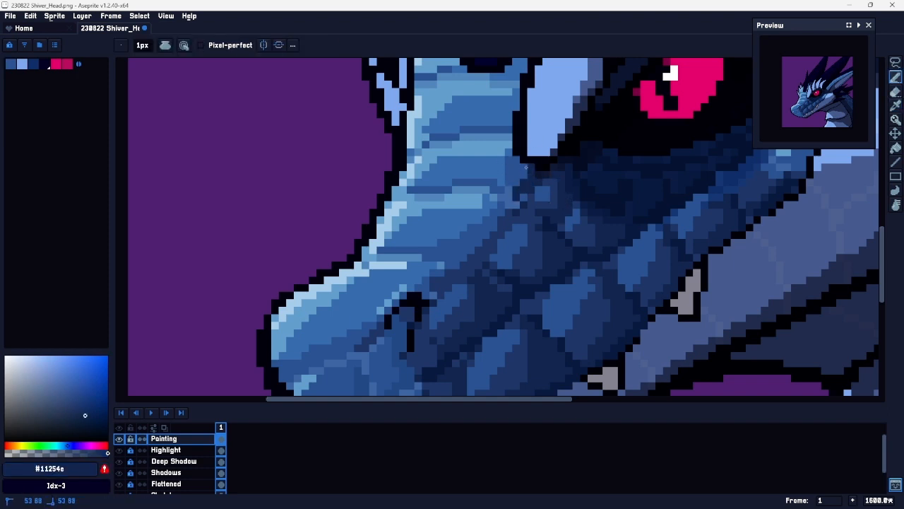
{"action": "key", "text": "z"}
{"action": "left_click_drag", "start_coordinate": [603, 214], "coordinate": [586, 192]}
{"action": "key", "text": "space"}
{"action": "left_click_drag", "start_coordinate": [653, 176], "coordinate": [525, 185]}
{"action": "left_click_drag", "start_coordinate": [489, 252], "coordinate": [516, 232]}
{"action": "left_click", "coordinate": [554, 163], "text": "alt"}
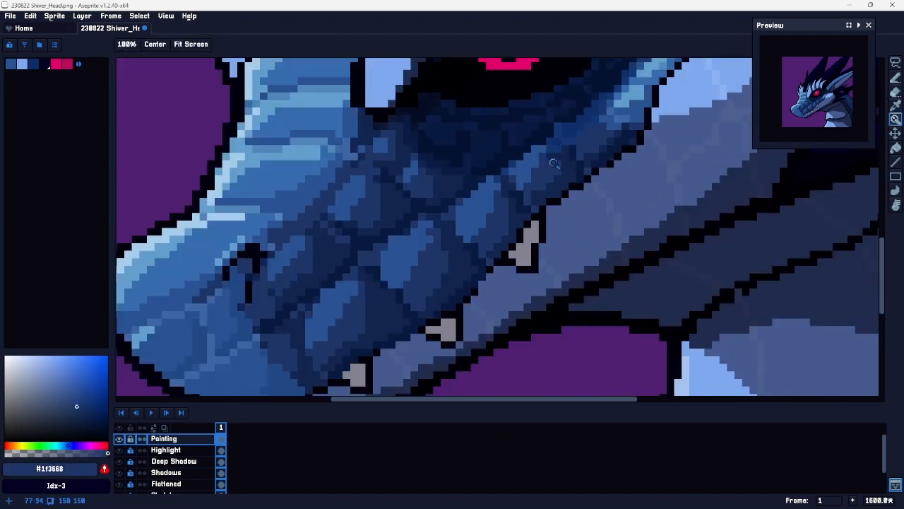
Step: Sample #2a5292 and brighten the rear cheek scale below the outer corner of the eye
{"action": "key", "text": "b"}
{"action": "key", "text": "space"}
{"action": "left_click_drag", "start_coordinate": [595, 157], "coordinate": [530, 207]}
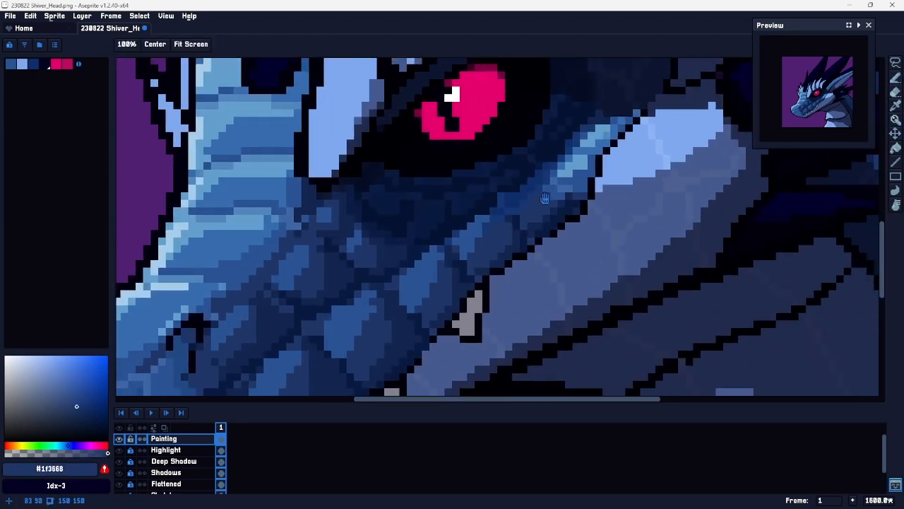
{"action": "left_click", "coordinate": [529, 206], "text": "alt"}
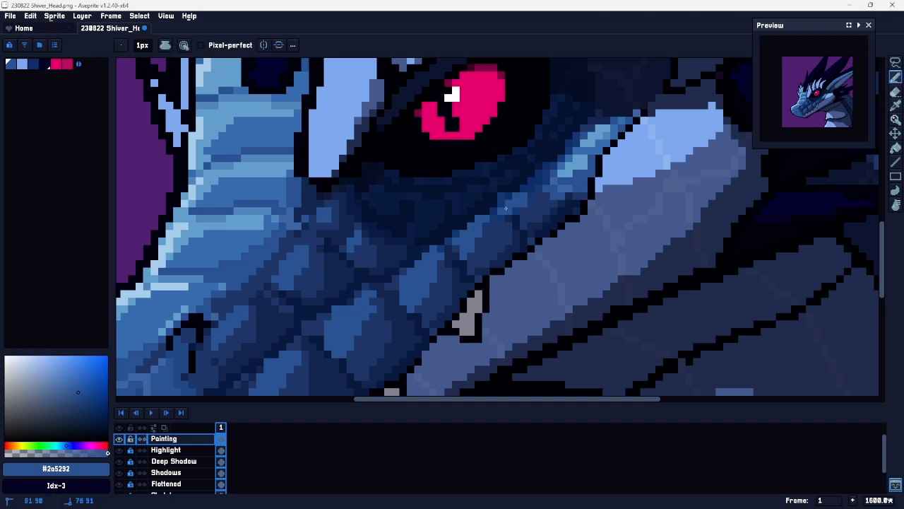
Step: Sample #376cae from the snout and paint over the dark outline pixels at the front of the nostril
{"action": "key", "text": "space"}
{"action": "left_click_drag", "start_coordinate": [538, 188], "coordinate": [599, 119]}
{"action": "mouse_move", "coordinate": [443, 261]}
{"action": "left_mouse_down"}
{"action": "mouse_move", "coordinate": [636, 193]}
{"action": "mouse_move", "coordinate": [642, 202]}
{"action": "left_mouse_up"}
{"action": "left_click", "coordinate": [479, 253], "text": "alt"}
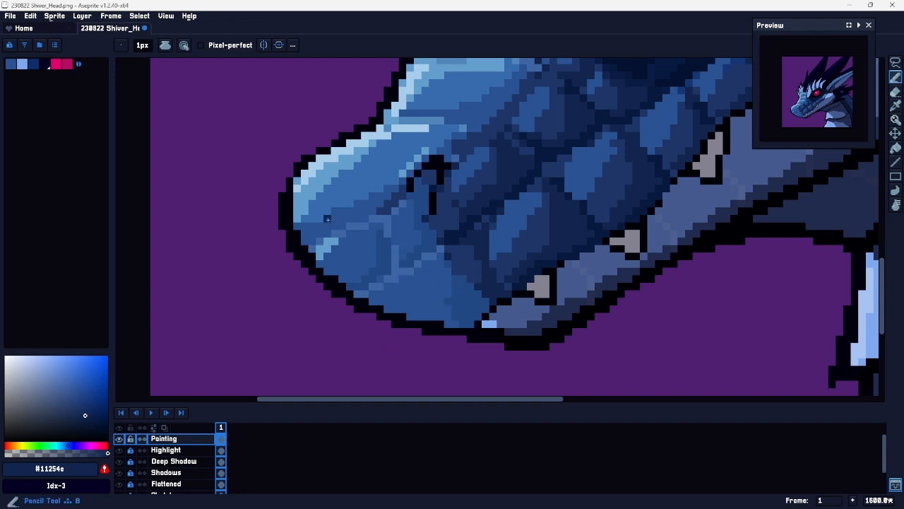
{"action": "key", "text": "space"}
{"action": "left_click_drag", "start_coordinate": [356, 163], "coordinate": [385, 226]}
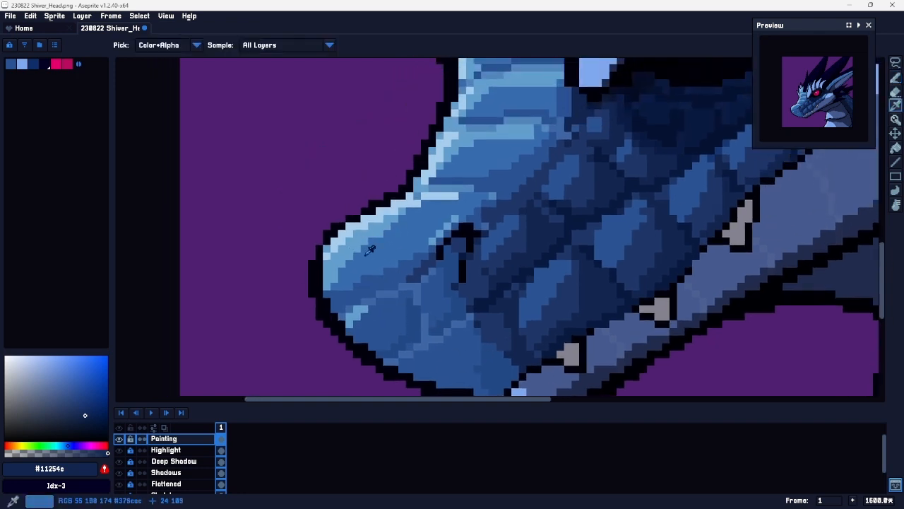
{"action": "left_click", "coordinate": [370, 253], "text": "alt"}
{"action": "key", "text": "space"}
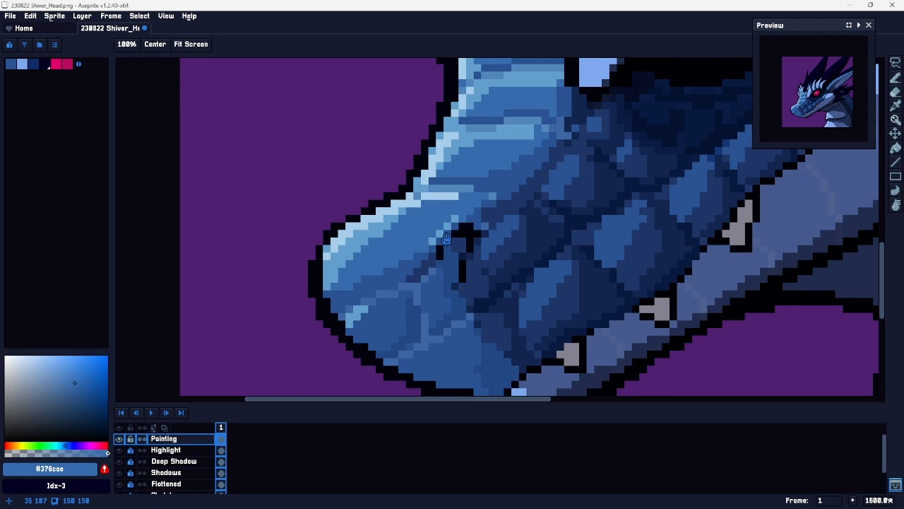
{"action": "key", "text": "space"}
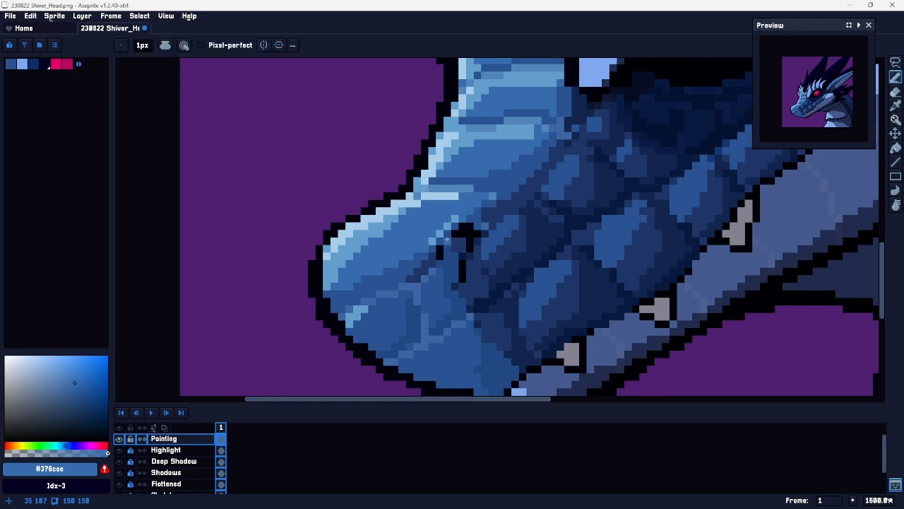
Step: Sample the ear's bright blue and paint highlight segments along the upper edge of the ear
{"action": "key", "text": "space"}
{"action": "left_click_drag", "start_coordinate": [562, 321], "coordinate": [520, 229]}
{"action": "left_click_drag", "start_coordinate": [455, 204], "coordinate": [412, 281]}
{"action": "left_click_drag", "start_coordinate": [551, 176], "coordinate": [433, 306]}
{"action": "left_click_drag", "start_coordinate": [409, 219], "coordinate": [521, 264]}
{"action": "mouse_move", "coordinate": [541, 206]}
{"action": "left_mouse_down"}
{"action": "mouse_move", "coordinate": [503, 228]}
{"action": "mouse_move", "coordinate": [370, 256]}
{"action": "left_mouse_up"}
{"action": "left_click_drag", "start_coordinate": [509, 233], "coordinate": [391, 269]}
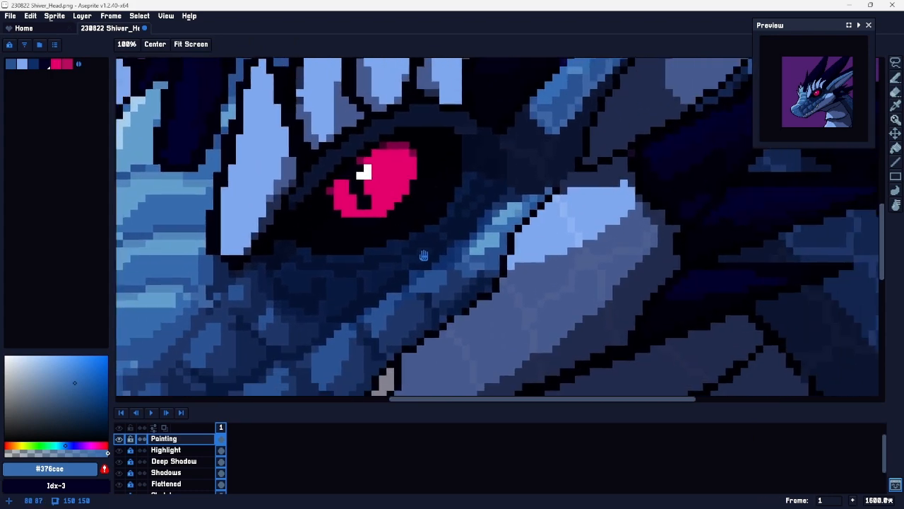
{"action": "left_click_drag", "start_coordinate": [537, 253], "coordinate": [452, 294]}
{"action": "left_click_drag", "start_coordinate": [542, 193], "coordinate": [428, 293]}
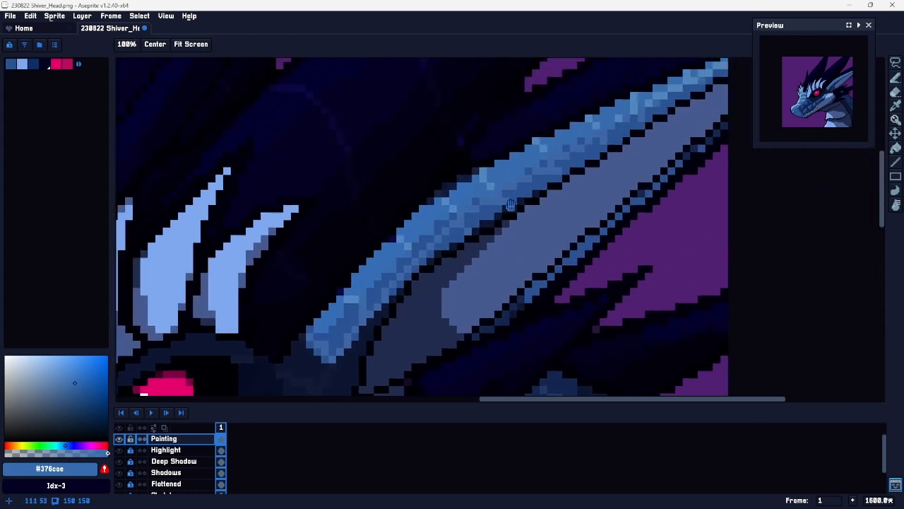
{"action": "left_click", "coordinate": [379, 265], "text": "alt"}
{"action": "left_click_drag", "start_coordinate": [370, 298], "coordinate": [400, 262]}
{"action": "left_click_drag", "start_coordinate": [438, 224], "coordinate": [454, 216]}
{"action": "left_click", "coordinate": [476, 200]}
{"action": "left_click_drag", "start_coordinate": [525, 171], "coordinate": [543, 164]}
Step: Sample #2a5292 and shade the underside of the ear's blue upper rim, separating its scale segments
{"action": "left_click_drag", "start_coordinate": [643, 113], "coordinate": [482, 224]}
{"action": "left_click_drag", "start_coordinate": [433, 291], "coordinate": [660, 140]}
{"action": "left_click", "coordinate": [466, 226], "text": "alt"}
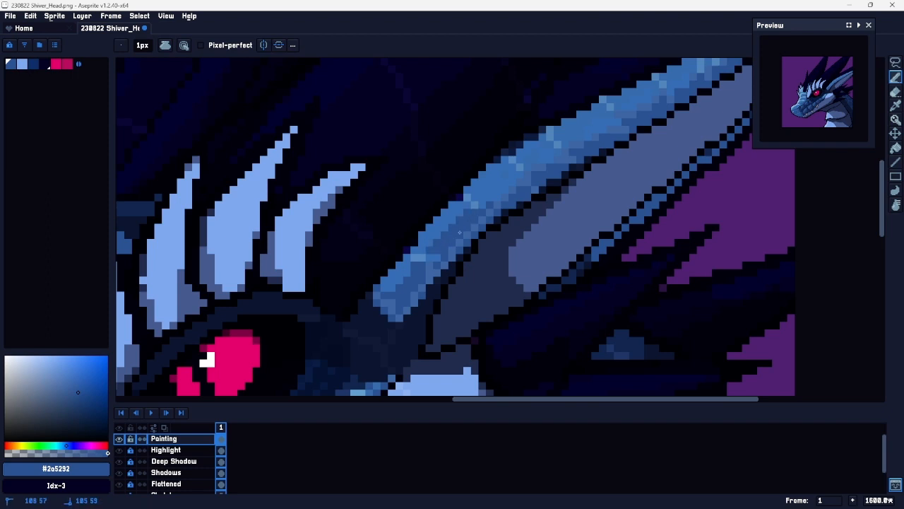
{"action": "mouse_move", "coordinate": [498, 189]}
{"action": "left_mouse_down"}
{"action": "mouse_move", "coordinate": [455, 235]}
{"action": "mouse_move", "coordinate": [483, 219]}
{"action": "left_mouse_up"}
{"action": "left_click_drag", "start_coordinate": [438, 251], "coordinate": [447, 236]}
{"action": "left_click_drag", "start_coordinate": [483, 213], "coordinate": [506, 199]}
{"action": "mouse_move", "coordinate": [506, 205]}
{"action": "left_mouse_down"}
{"action": "mouse_move", "coordinate": [537, 183]}
{"action": "mouse_move", "coordinate": [451, 243]}
{"action": "left_mouse_up"}
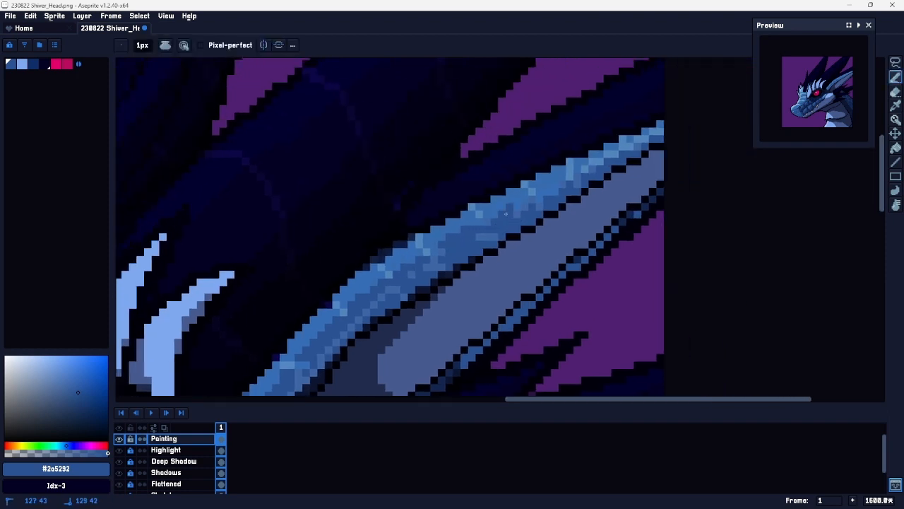
Step: Sample #376db5 and paint a brighter band through the ear rim from its base upward
{"action": "left_click_drag", "start_coordinate": [438, 304], "coordinate": [677, 119]}
{"action": "left_click_drag", "start_coordinate": [557, 134], "coordinate": [513, 232]}
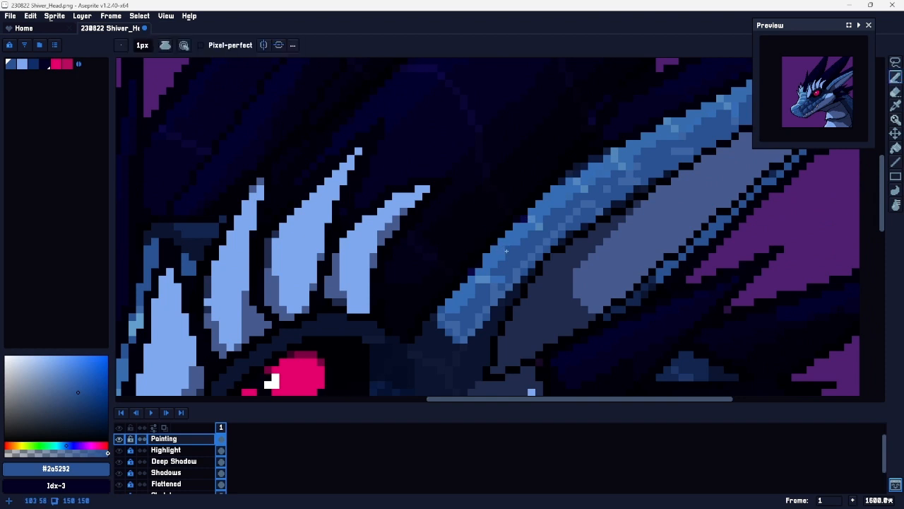
{"action": "left_click", "coordinate": [468, 295], "text": "alt"}
{"action": "left_click_drag", "start_coordinate": [459, 324], "coordinate": [553, 226]}
{"action": "left_click", "coordinate": [567, 218]}
{"action": "left_click_drag", "start_coordinate": [644, 175], "coordinate": [549, 236]}
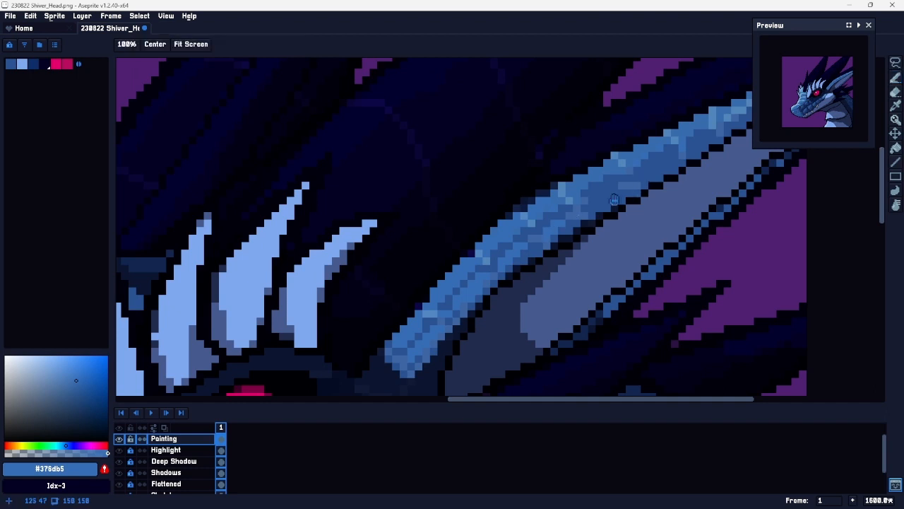
Step: Check the ear against the whole head and undo the last pencil stroke
{"action": "left_click_drag", "start_coordinate": [676, 168], "coordinate": [601, 205]}
{"action": "mouse_move", "coordinate": [601, 200]}
{"action": "left_mouse_down"}
{"action": "mouse_move", "coordinate": [569, 208]}
{"action": "mouse_move", "coordinate": [567, 240]}
{"action": "mouse_move", "coordinate": [534, 268]}
{"action": "mouse_move", "coordinate": [488, 255]}
{"action": "mouse_move", "coordinate": [485, 201]}
{"action": "left_mouse_up"}
{"action": "key", "text": "z"}
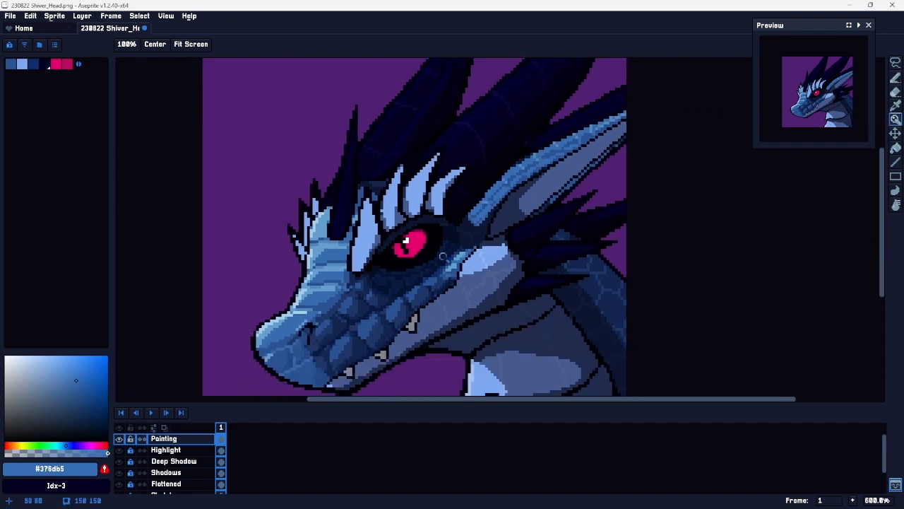
{"action": "key", "text": "v"}
{"action": "key", "text": "ctrl+z"}
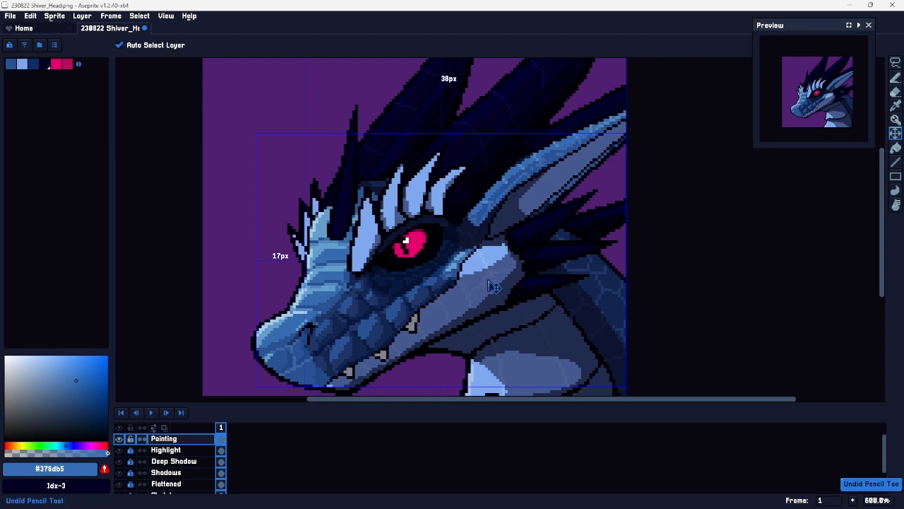
Step: Sample #2a5292 and deepen the shading under the bright top of the snout, from the tip toward the nostril
{"action": "key", "text": "space"}
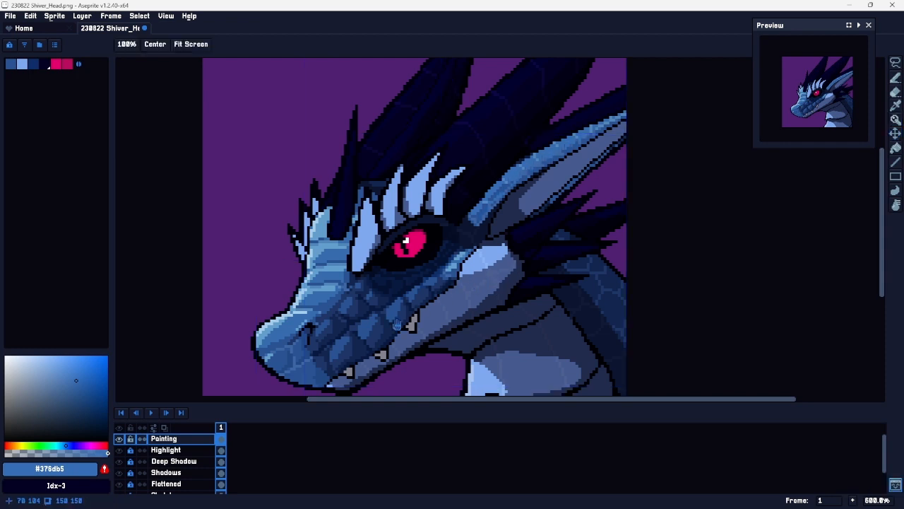
{"action": "left_click_drag", "start_coordinate": [391, 329], "coordinate": [459, 269]}
{"action": "key", "text": "ctrl+space"}
{"action": "left_click_drag", "start_coordinate": [371, 278], "coordinate": [397, 273]}
{"action": "key", "text": "b"}
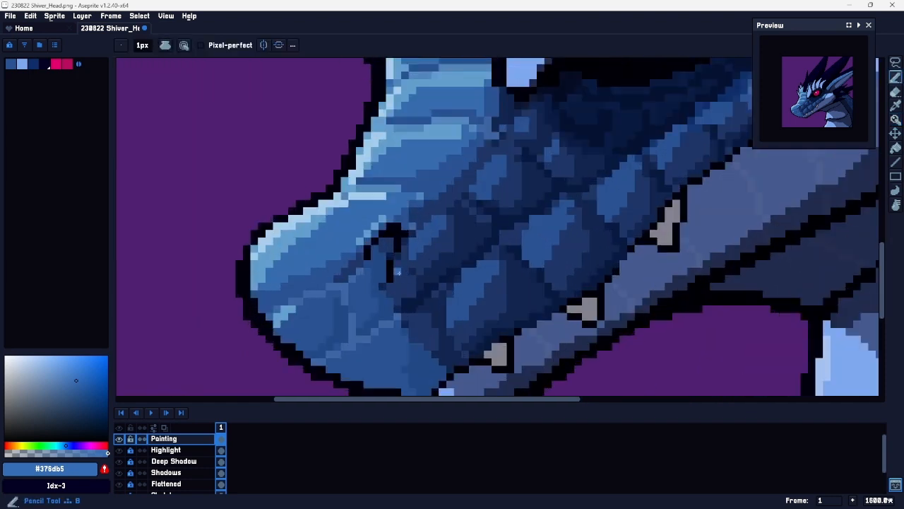
{"action": "left_click", "coordinate": [279, 272], "text": "alt"}
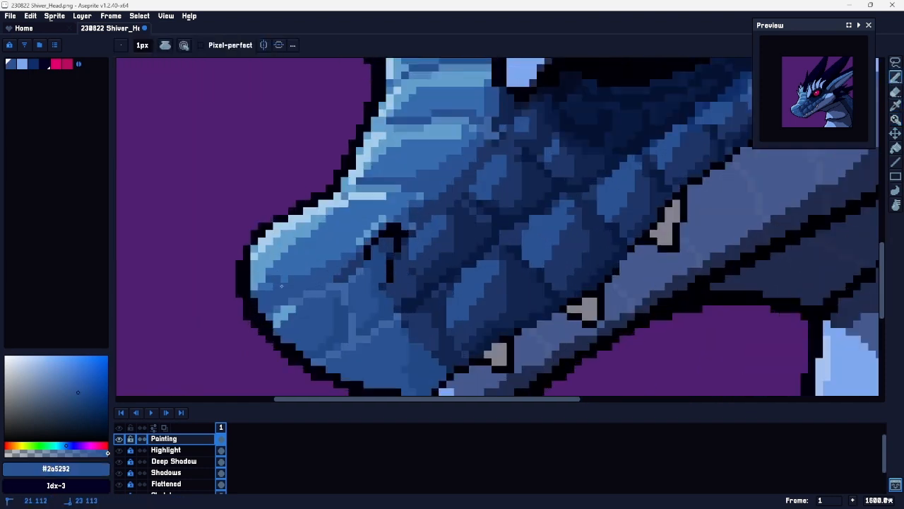
{"action": "mouse_move", "coordinate": [261, 285]}
{"action": "left_mouse_down"}
{"action": "mouse_move", "coordinate": [299, 264]}
{"action": "mouse_move", "coordinate": [274, 278]}
{"action": "mouse_move", "coordinate": [319, 245]}
{"action": "mouse_move", "coordinate": [354, 240]}
{"action": "mouse_move", "coordinate": [288, 271]}
{"action": "mouse_move", "coordinate": [328, 253]}
{"action": "left_mouse_up"}
{"action": "key", "text": "space"}
{"action": "left_click_drag", "start_coordinate": [400, 192], "coordinate": [379, 249]}
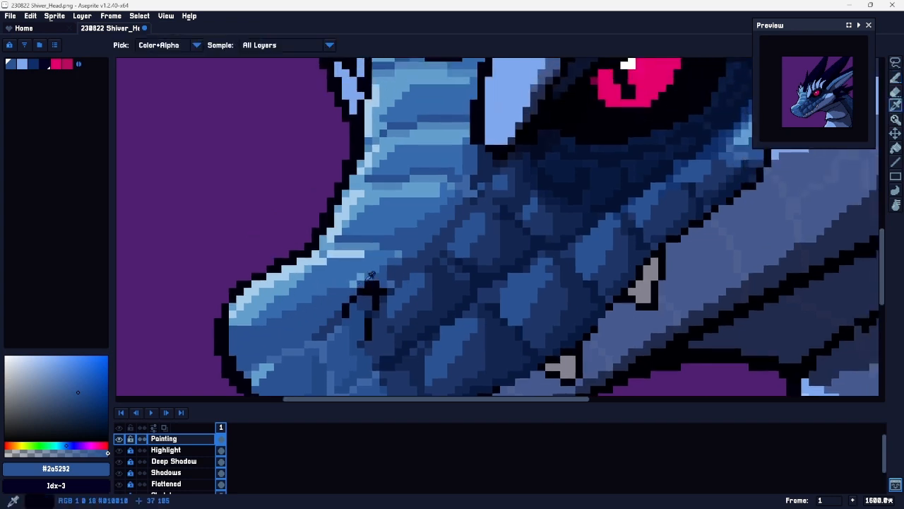
{"action": "left_click", "coordinate": [362, 279], "text": "alt"}
{"action": "key", "text": "space"}
{"action": "left_click_drag", "start_coordinate": [378, 264], "coordinate": [299, 339]}
{"action": "left_click_drag", "start_coordinate": [369, 184], "coordinate": [405, 261]}
{"action": "mouse_move", "coordinate": [468, 167]}
{"action": "left_mouse_down"}
{"action": "mouse_move", "coordinate": [333, 295]}
{"action": "mouse_move", "coordinate": [304, 214]}
{"action": "left_mouse_up"}
{"action": "left_click_drag", "start_coordinate": [319, 292], "coordinate": [390, 282]}
{"action": "left_click", "coordinate": [419, 244], "text": "alt"}
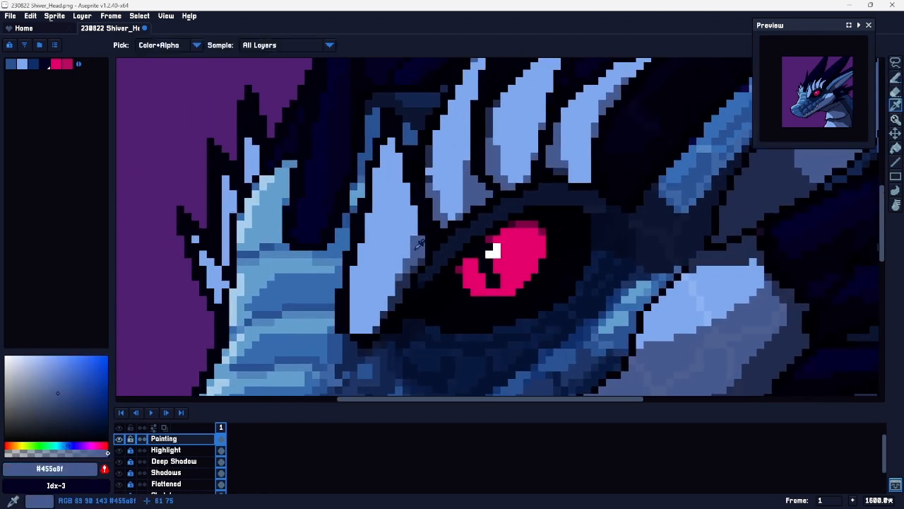
{"action": "key", "text": "space"}
{"action": "left_click_drag", "start_coordinate": [429, 157], "coordinate": [358, 304]}
{"action": "left_click_drag", "start_coordinate": [576, 241], "coordinate": [304, 292]}
{"action": "key", "text": "space"}
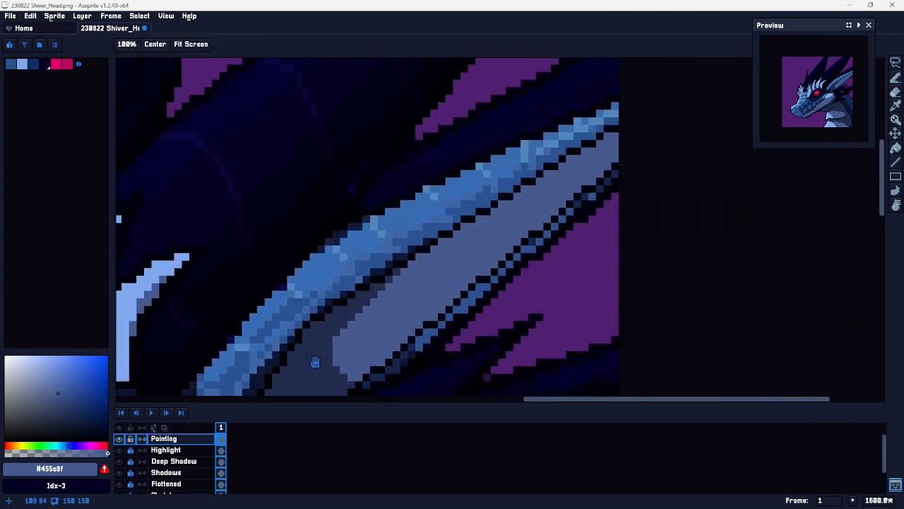
Step: Sample #212b4e and try painting a dark fold across the lighter part of the inner ear
{"action": "mouse_move", "coordinate": [418, 309]}
{"action": "left_mouse_down"}
{"action": "mouse_move", "coordinate": [441, 202]}
{"action": "mouse_move", "coordinate": [422, 194]}
{"action": "left_mouse_up"}
{"action": "key", "text": "ctrl+z"}
{"action": "left_click", "coordinate": [402, 208], "text": "alt"}
{"action": "left_click_drag", "start_coordinate": [469, 144], "coordinate": [469, 210]}
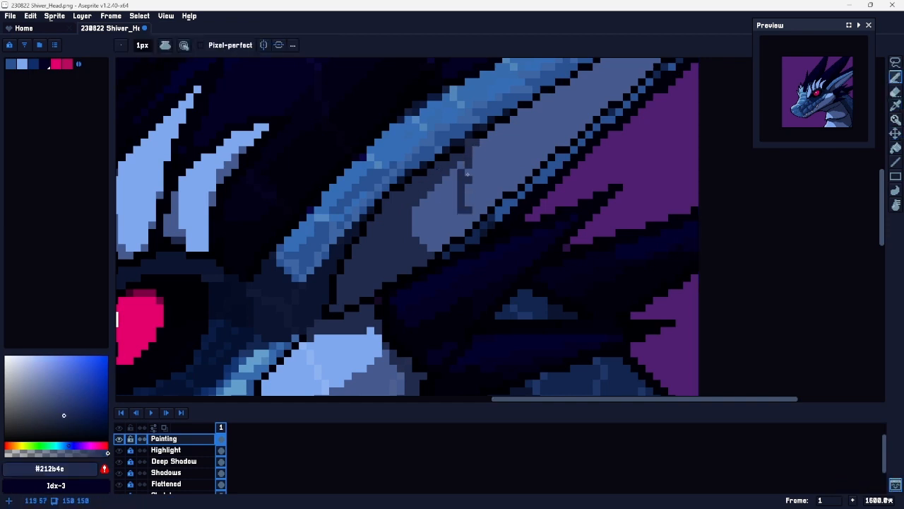
{"action": "left_click_drag", "start_coordinate": [460, 166], "coordinate": [469, 216]}
{"action": "left_click_drag", "start_coordinate": [475, 150], "coordinate": [475, 210]}
{"action": "left_click_drag", "start_coordinate": [468, 178], "coordinate": [467, 194]}
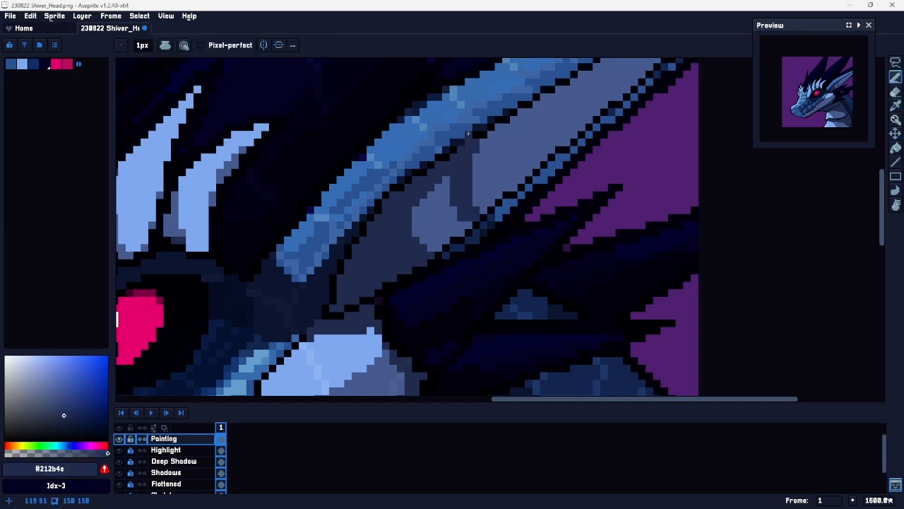
Step: Undo the dark fold strokes in the inner ear
{"action": "key", "text": "ctrl+z"}
{"action": "key", "text": "ctrl+z"}
{"action": "key", "text": "ctrl+z"}
{"action": "key", "text": "ctrl+z"}
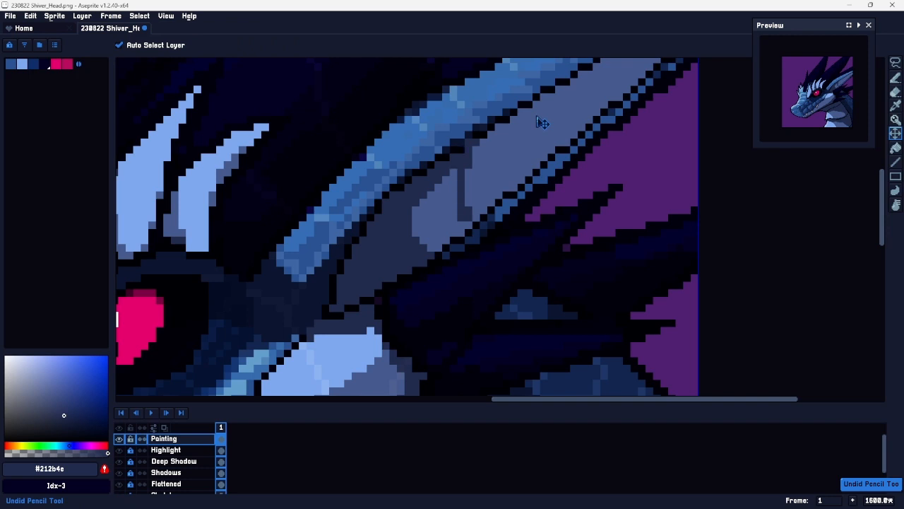
{"action": "key", "text": "ctrl+z"}
Step: Sample #2a5292 and extend the thin blue lower rim of the ear toward its base
{"action": "left_click_drag", "start_coordinate": [507, 185], "coordinate": [449, 240]}
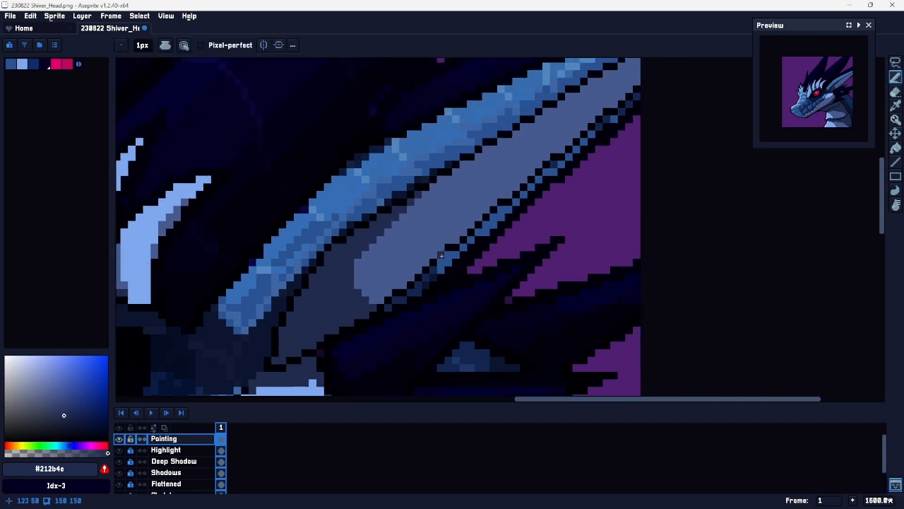
{"action": "left_click", "coordinate": [445, 260], "text": "alt"}
{"action": "left_click_drag", "start_coordinate": [429, 276], "coordinate": [405, 297]}
{"action": "key", "text": "ctrl+z"}
{"action": "left_click", "coordinate": [428, 277]}
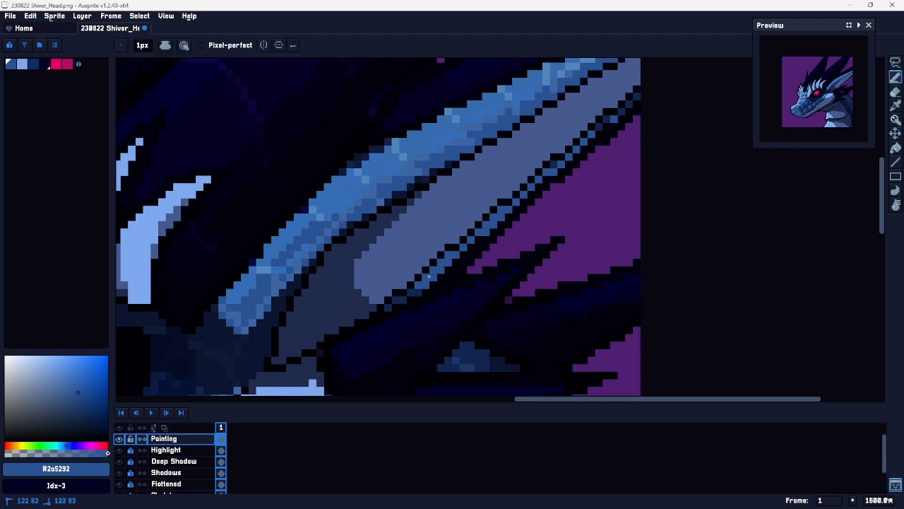
{"action": "left_click_drag", "start_coordinate": [554, 163], "coordinate": [460, 236]}
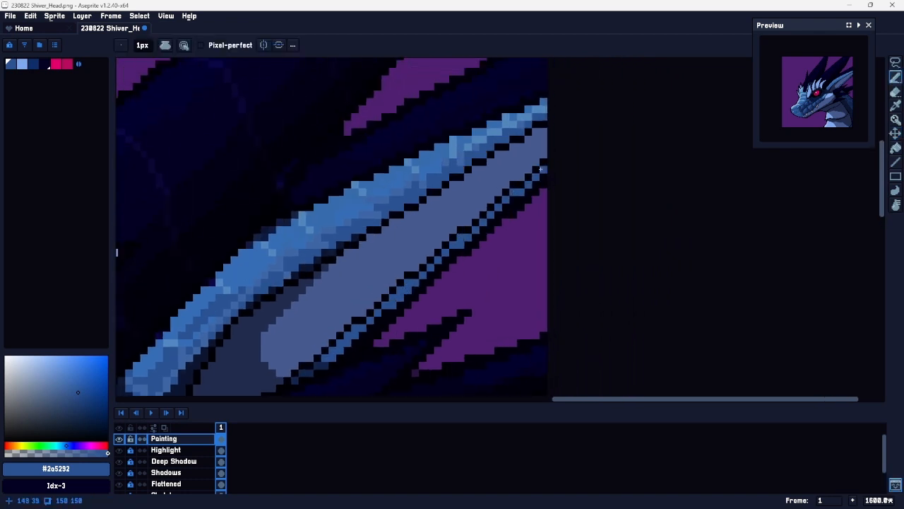
Step: Sample #629ecc and widen the light highlight bands along the bridge of the snout
{"action": "key", "text": "z"}
{"action": "scroll", "coordinate": [496, 246], "scroll_direction": "down", "scroll_amount": 4}
{"action": "left_click_drag", "start_coordinate": [415, 299], "coordinate": [519, 158]}
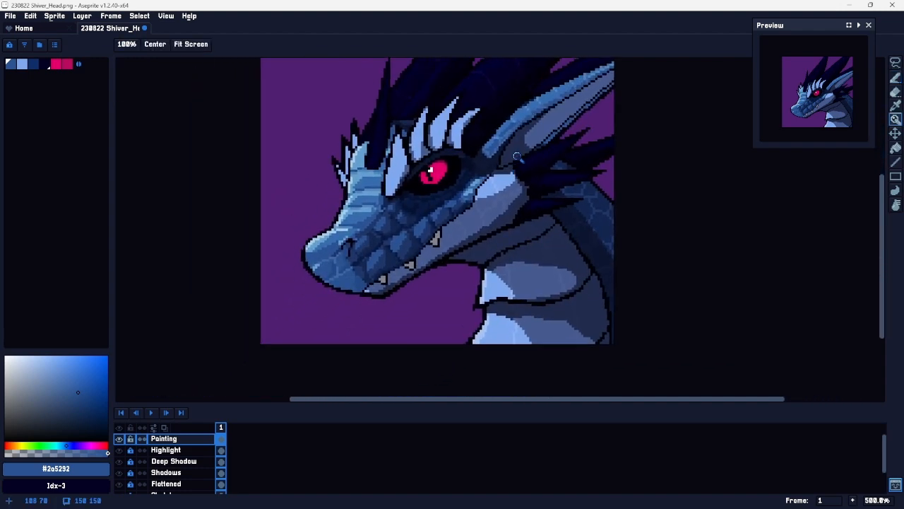
{"action": "scroll", "coordinate": [415, 215], "scroll_direction": "up", "scroll_amount": 5}
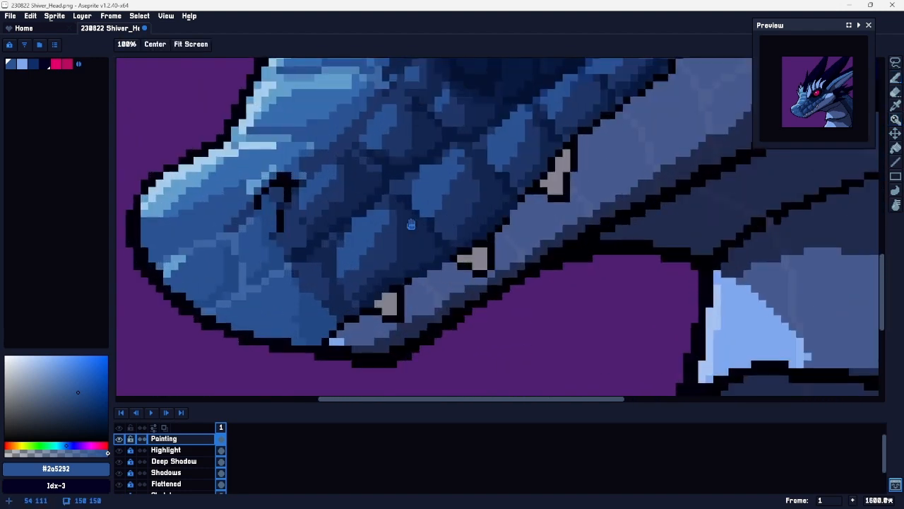
{"action": "left_click_drag", "start_coordinate": [473, 238], "coordinate": [478, 274]}
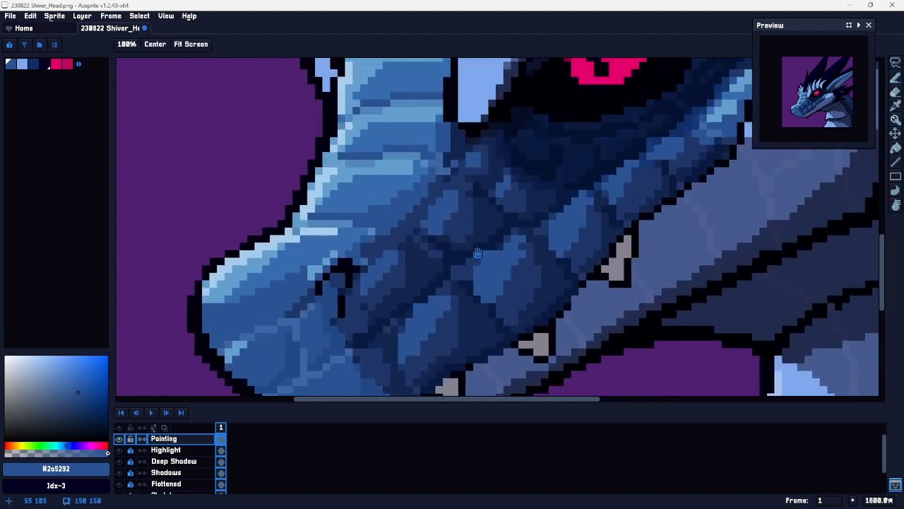
{"action": "left_click_drag", "start_coordinate": [469, 194], "coordinate": [478, 274]}
{"action": "key", "text": "b"}
{"action": "left_click_drag", "start_coordinate": [482, 224], "coordinate": [483, 153]}
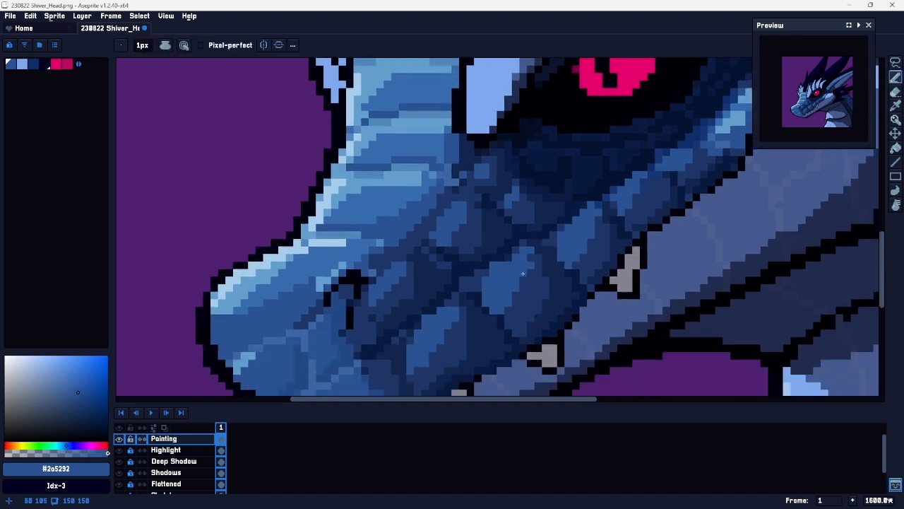
{"action": "left_click", "coordinate": [351, 189], "text": "alt"}
{"action": "mouse_move", "coordinate": [354, 199]}
{"action": "left_mouse_down"}
{"action": "mouse_move", "coordinate": [328, 221]}
{"action": "mouse_move", "coordinate": [364, 189]}
{"action": "left_mouse_up"}
{"action": "mouse_move", "coordinate": [373, 142]}
{"action": "left_mouse_down"}
{"action": "mouse_move", "coordinate": [357, 202]}
{"action": "mouse_move", "coordinate": [364, 196]}
{"action": "left_mouse_up"}
{"action": "left_click_drag", "start_coordinate": [371, 144], "coordinate": [361, 153]}
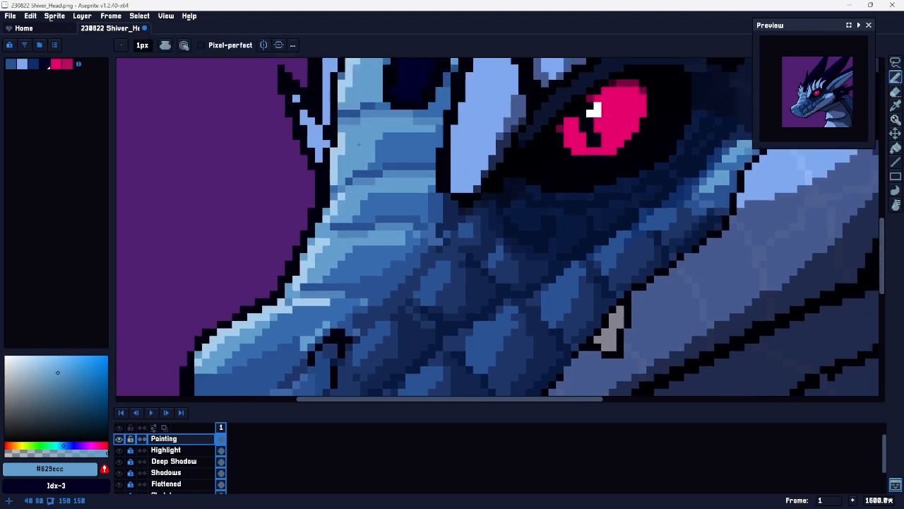
Step: Sample the front brow spike's blue, lighten it to HSV 217°, 41, 95, and highlight the spike's front side up to its tip
{"action": "key", "text": "z"}
{"action": "left_click_drag", "start_coordinate": [438, 207], "coordinate": [416, 212]}
{"action": "left_click_drag", "start_coordinate": [447, 168], "coordinate": [491, 148]}
{"action": "left_click_drag", "start_coordinate": [562, 203], "coordinate": [497, 243]}
{"action": "left_click", "coordinate": [435, 205]}
{"action": "left_click", "coordinate": [432, 200], "text": "alt"}
{"action": "key", "text": "b"}
{"action": "left_click", "coordinate": [48, 357]}
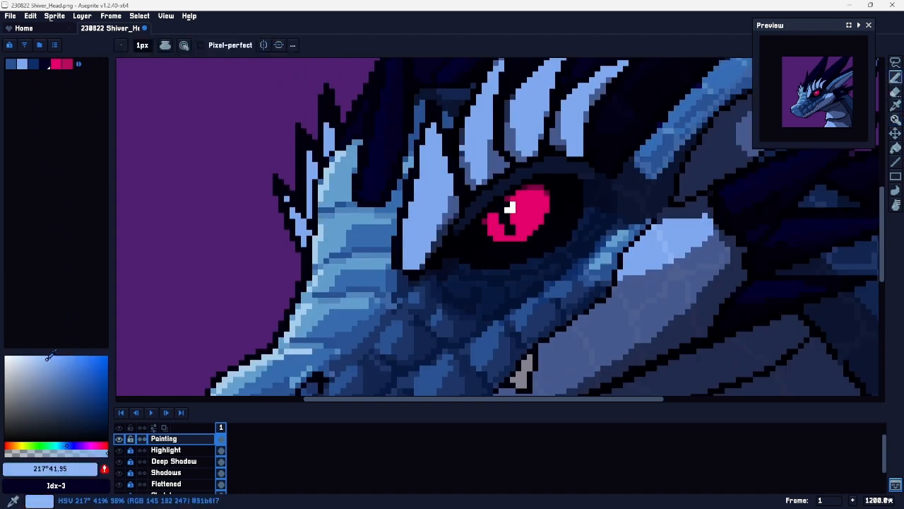
{"action": "left_click_drag", "start_coordinate": [408, 250], "coordinate": [407, 251]}
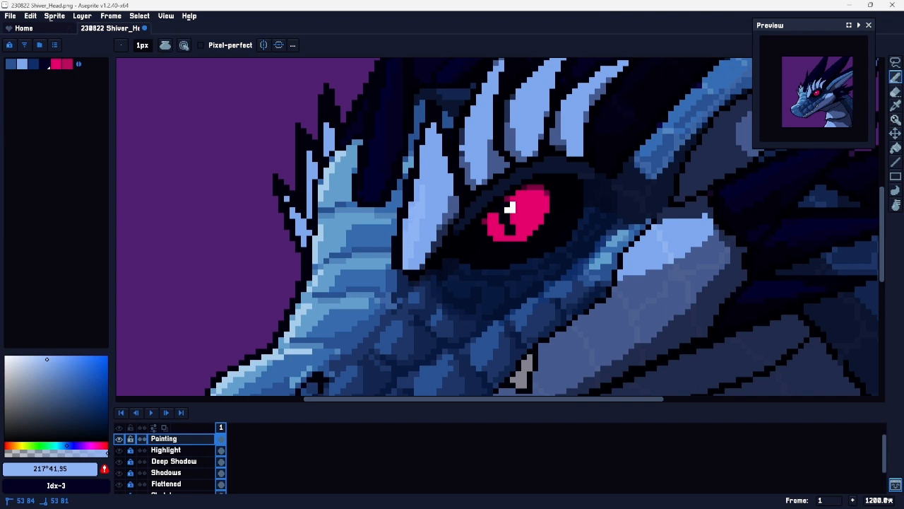
{"action": "left_click_drag", "start_coordinate": [427, 184], "coordinate": [433, 137]}
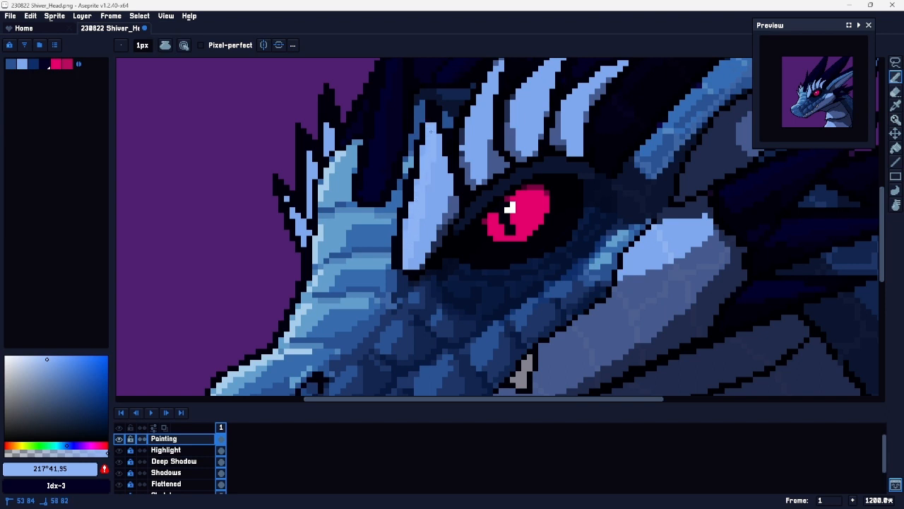
Step: Paint the same light blue highlight along the front edges of the brow spikes above the eye
{"action": "key", "text": "space"}
{"action": "mouse_move", "coordinate": [469, 157]}
{"action": "left_mouse_down"}
{"action": "mouse_move", "coordinate": [420, 238]}
{"action": "mouse_move", "coordinate": [438, 172]}
{"action": "left_mouse_up"}
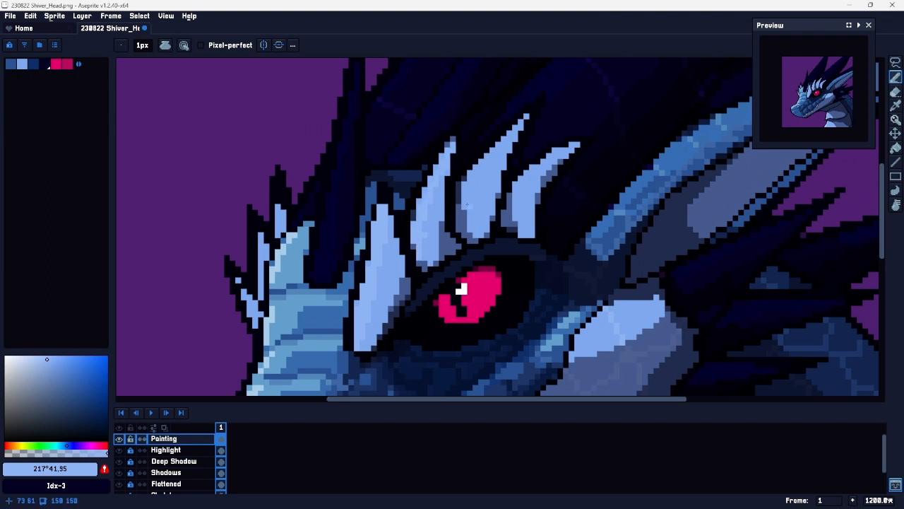
{"action": "left_click_drag", "start_coordinate": [467, 205], "coordinate": [506, 141]}
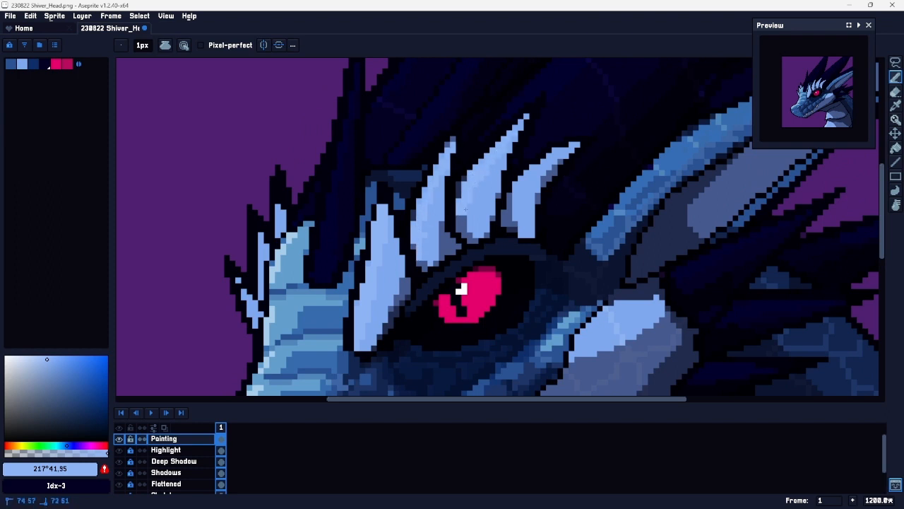
{"action": "left_click_drag", "start_coordinate": [509, 207], "coordinate": [566, 149]}
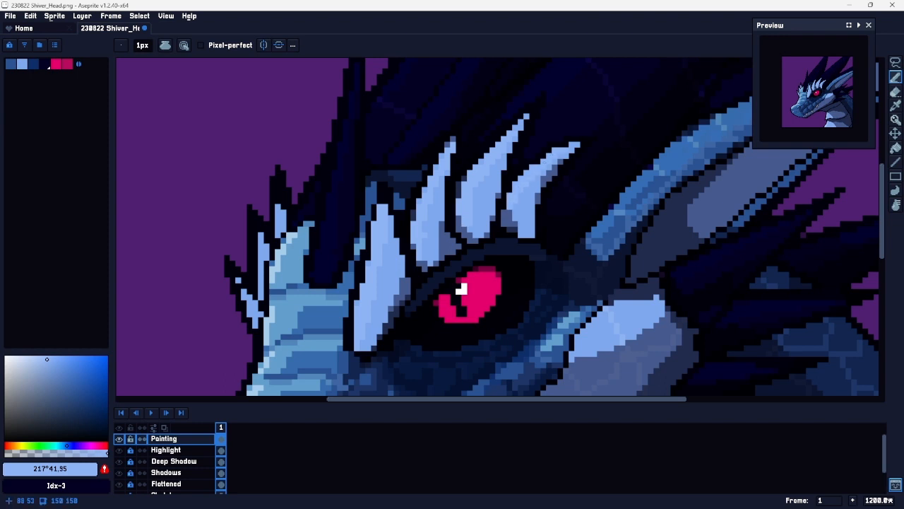
Step: Add light blue highlight strokes to the small spikes at the front of the forehead
{"action": "key", "text": "space"}
{"action": "left_click_drag", "start_coordinate": [494, 194], "coordinate": [556, 146]}
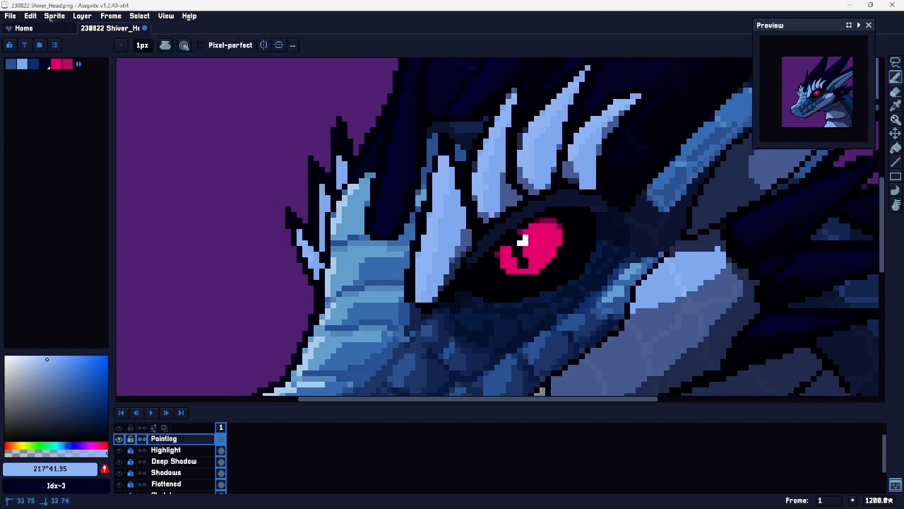
{"action": "left_click_drag", "start_coordinate": [317, 215], "coordinate": [322, 190]}
{"action": "left_click_drag", "start_coordinate": [339, 152], "coordinate": [339, 182]}
{"action": "left_click_drag", "start_coordinate": [344, 176], "coordinate": [344, 147]}
Step: Sample #11254e and paint small scale texture in the dark area below and behind the eye
{"action": "key", "text": "ctrl+space"}
{"action": "left_click_drag", "start_coordinate": [463, 257], "coordinate": [435, 250]}
{"action": "key", "text": "space"}
{"action": "left_click_drag", "start_coordinate": [507, 227], "coordinate": [406, 172]}
{"action": "key", "text": "ctrl+space"}
{"action": "left_click_drag", "start_coordinate": [362, 257], "coordinate": [459, 194]}
{"action": "key", "text": "ctrl+space"}
{"action": "key", "text": "space"}
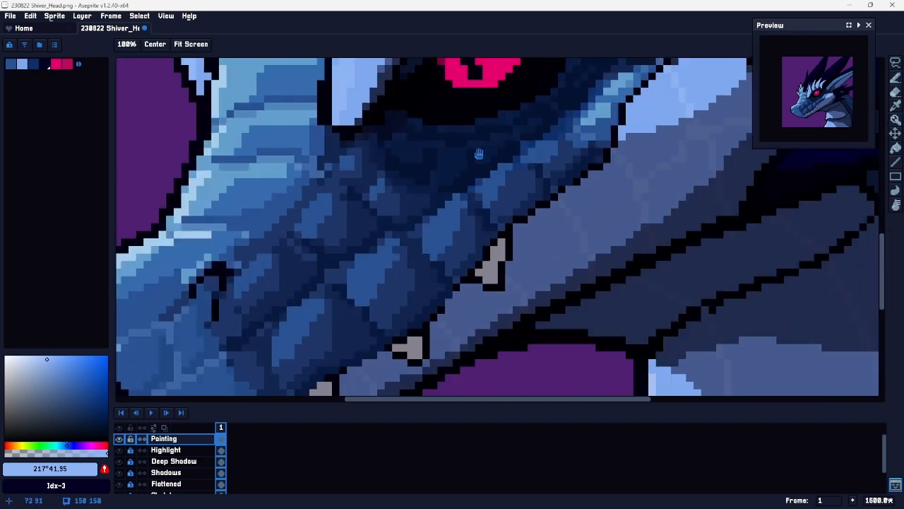
{"action": "left_click_drag", "start_coordinate": [484, 161], "coordinate": [475, 201]}
{"action": "left_click", "coordinate": [416, 215], "text": "alt"}
{"action": "key", "text": "b"}
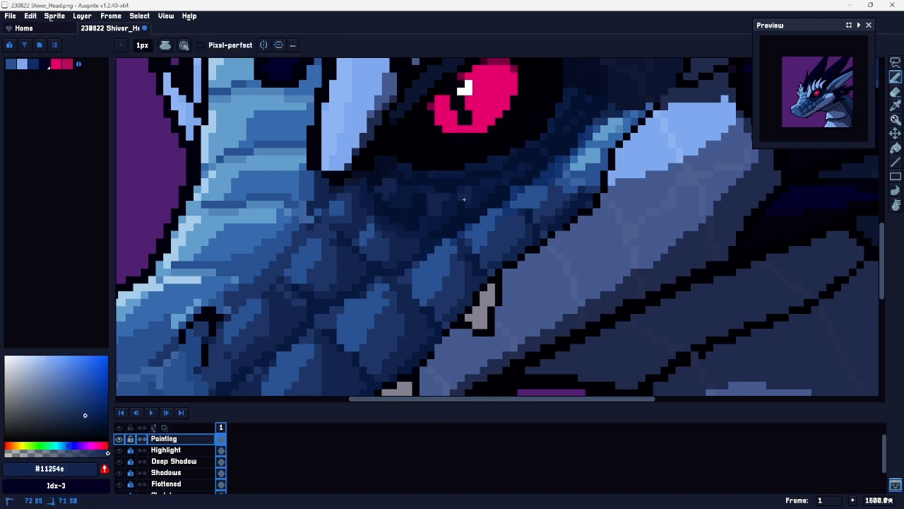
{"action": "left_click_drag", "start_coordinate": [531, 165], "coordinate": [474, 214]}
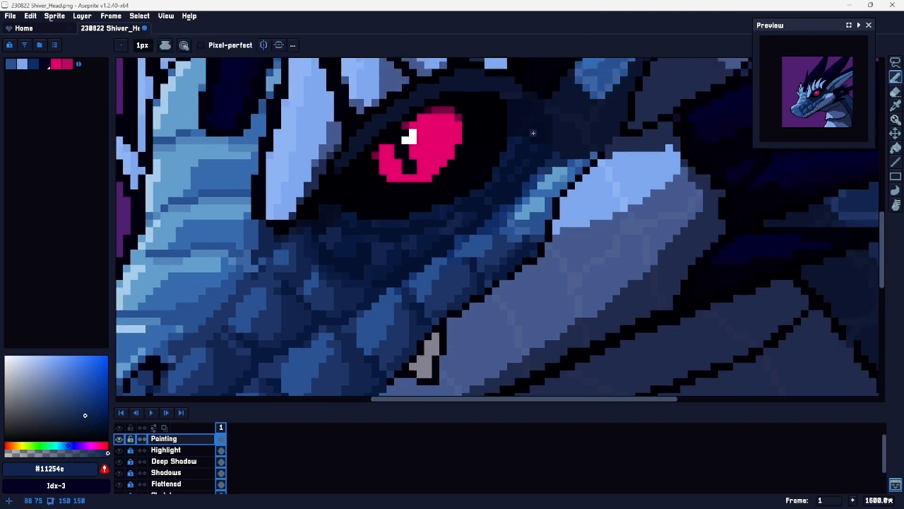
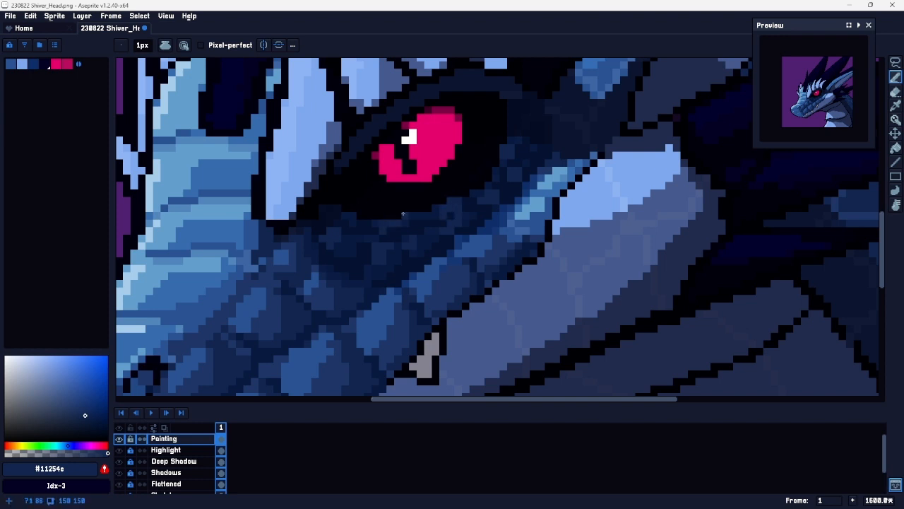
Step: Sample #06193f and #051231 and refine the dark scale shading along the lower edge of the eye socket
{"action": "key", "text": "z"}
{"action": "scroll", "coordinate": [479, 270], "scroll_direction": "down", "scroll_amount": 2}
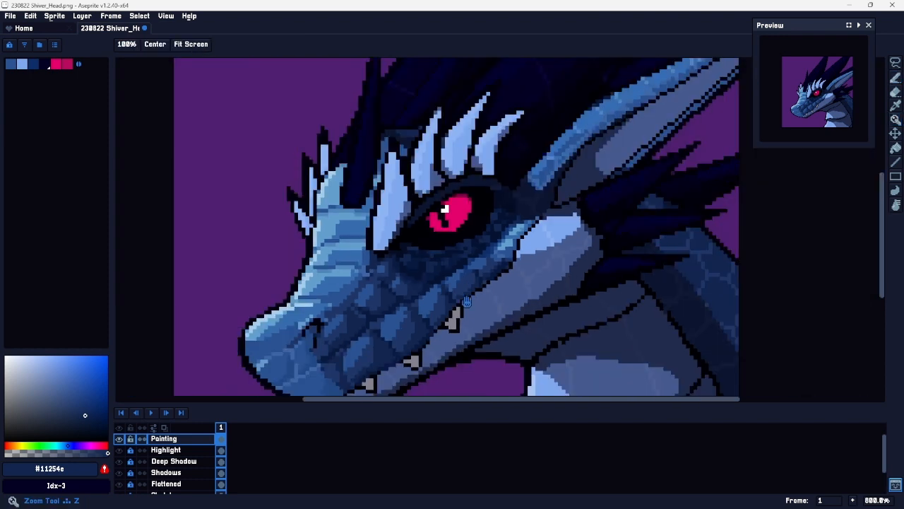
{"action": "left_click_drag", "start_coordinate": [477, 270], "coordinate": [485, 217]}
{"action": "scroll", "coordinate": [482, 181], "scroll_direction": "up", "scroll_amount": 1}
{"action": "scroll", "coordinate": [476, 182], "scroll_direction": "up", "scroll_amount": 2}
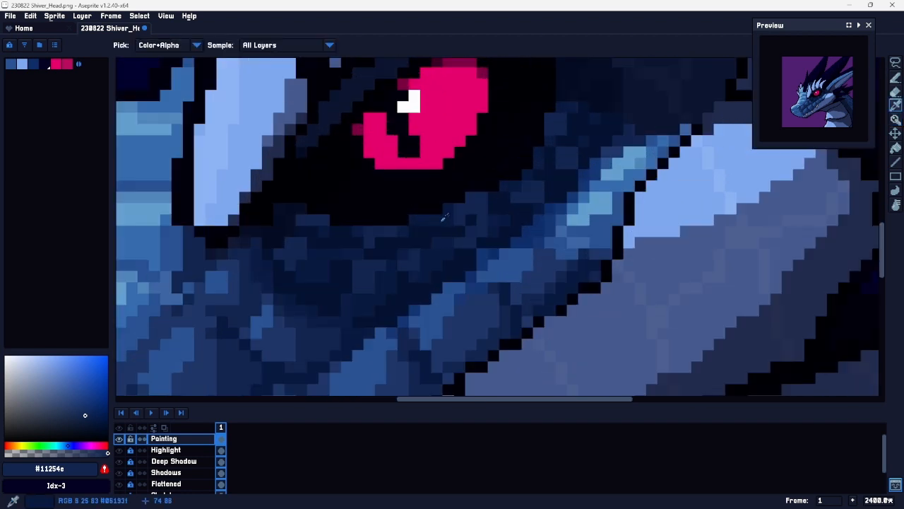
{"action": "left_click", "coordinate": [445, 218], "text": "alt"}
{"action": "key", "text": "b"}
{"action": "left_click", "coordinate": [481, 231]}
{"action": "left_click", "coordinate": [471, 221], "text": "alt"}
{"action": "left_click", "coordinate": [460, 221]}
{"action": "left_click", "coordinate": [481, 219]}
{"action": "left_click_drag", "start_coordinate": [515, 198], "coordinate": [527, 187]}
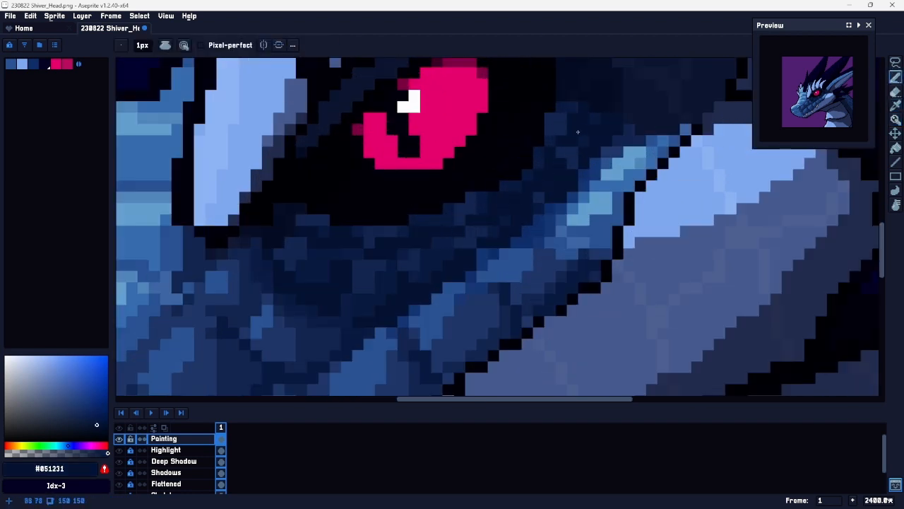
Step: Examine the shading around the eye and along the cheek and snout at different magnifications
{"action": "key", "text": "z"}
{"action": "scroll", "coordinate": [566, 211], "scroll_direction": "down", "scroll_amount": 4}
{"action": "left_click_drag", "start_coordinate": [621, 187], "coordinate": [531, 198]}
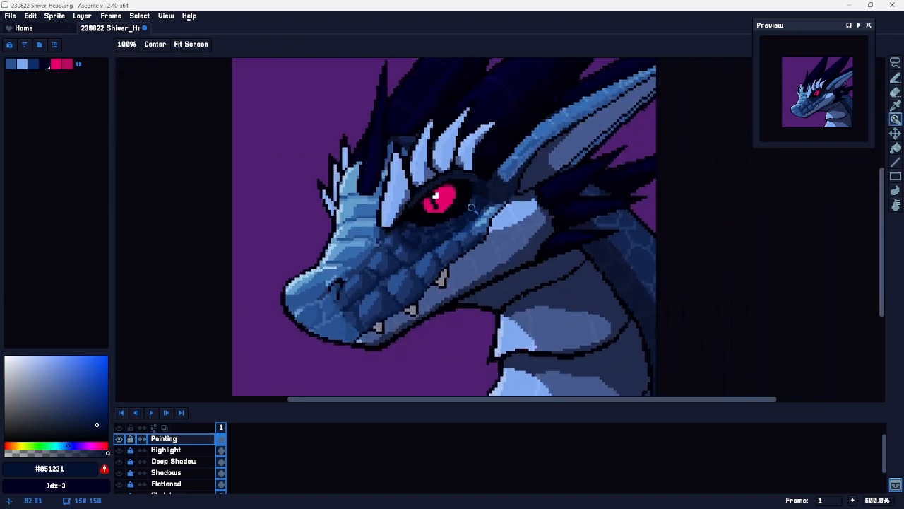
{"action": "scroll", "coordinate": [466, 209], "scroll_direction": "up", "scroll_amount": 4}
{"action": "key", "text": "b"}
{"action": "left_click", "coordinate": [477, 249], "text": "alt"}
{"action": "scroll", "coordinate": [444, 269], "scroll_direction": "down", "scroll_amount": 2}
{"action": "key", "text": "z"}
{"action": "scroll", "coordinate": [579, 204], "scroll_direction": "down", "scroll_amount": 2}
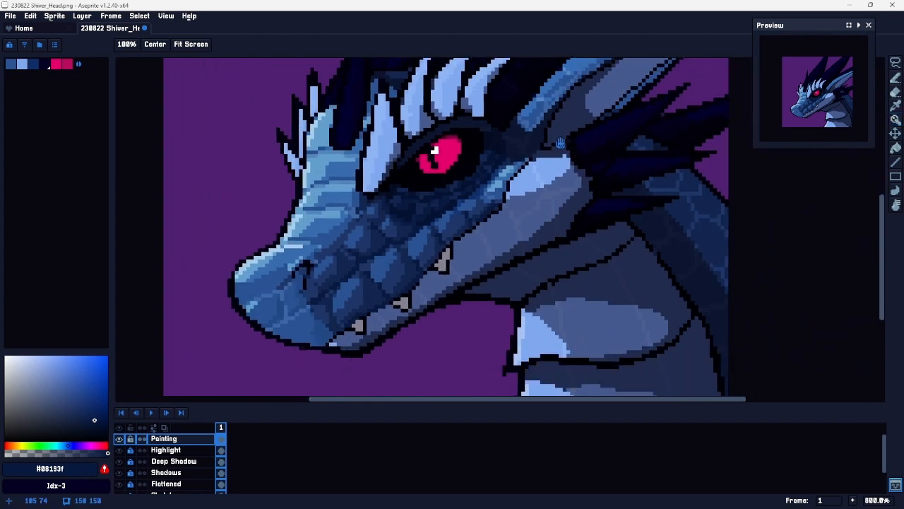
{"action": "left_click_drag", "start_coordinate": [608, 206], "coordinate": [551, 149]}
{"action": "left_click_drag", "start_coordinate": [331, 321], "coordinate": [416, 308]}
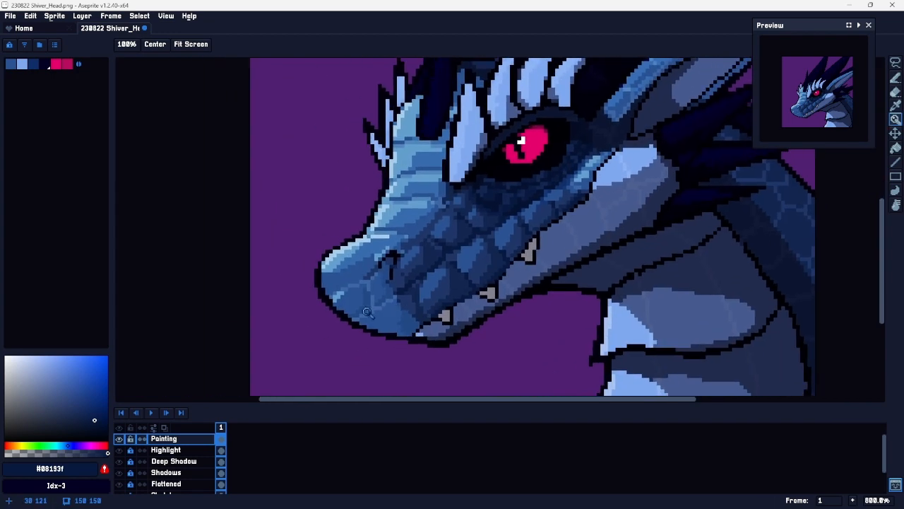
Step: Sample #234884 from the muzzle, darken it to HSV 217°, 75, 47, and fill the shaded parts of the muzzle scales
{"action": "scroll", "coordinate": [367, 315], "scroll_direction": "up", "scroll_amount": 3}
{"action": "key", "text": "i"}
{"action": "left_click", "coordinate": [421, 281]}
{"action": "key", "text": "z"}
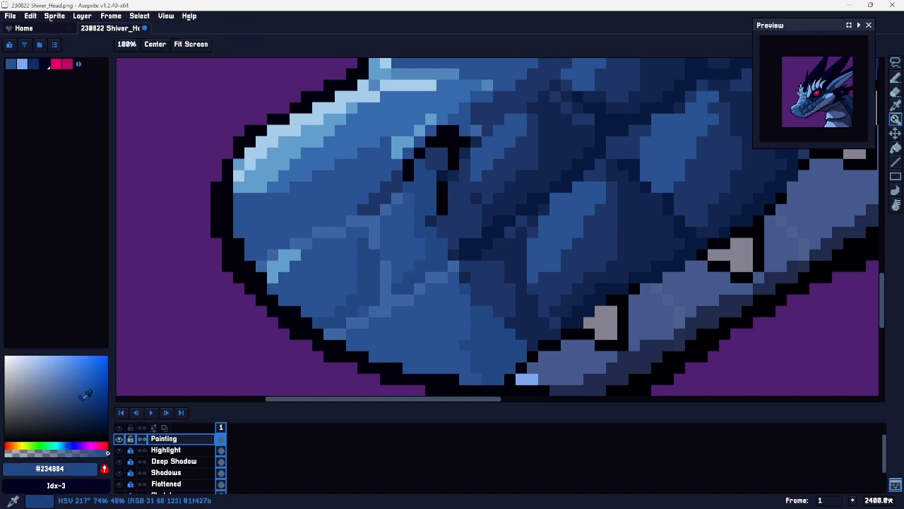
{"action": "left_click_drag", "start_coordinate": [85, 393], "coordinate": [81, 401]}
{"action": "key", "text": "g"}
{"action": "key", "text": "z"}
Step: Sample #376cae and paint a mid-blue stroke on the lower snout bridge between the highlight bands
{"action": "scroll", "coordinate": [480, 305], "scroll_direction": "down", "scroll_amount": 4}
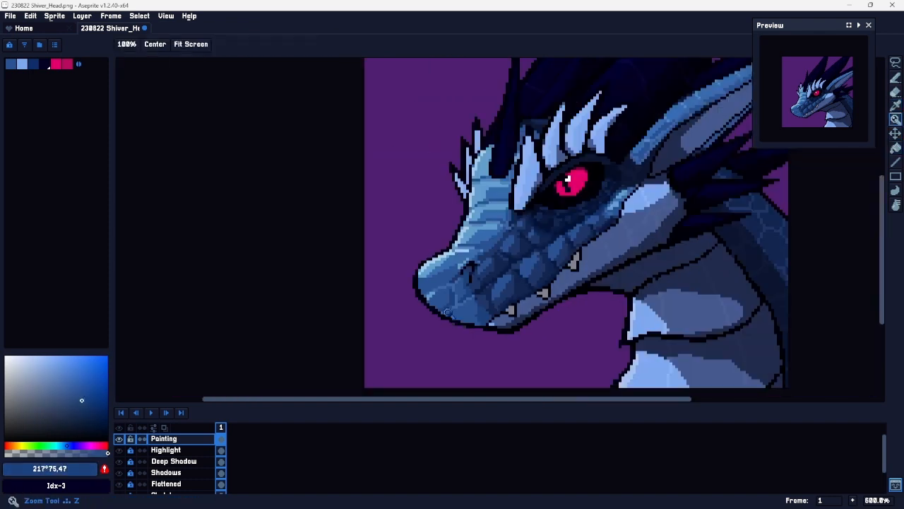
{"action": "scroll", "coordinate": [477, 295], "scroll_direction": "up", "scroll_amount": 1}
{"action": "mouse_move", "coordinate": [578, 240]}
{"action": "left_mouse_down"}
{"action": "mouse_move", "coordinate": [476, 265]}
{"action": "mouse_move", "coordinate": [467, 259]}
{"action": "mouse_move", "coordinate": [437, 291]}
{"action": "mouse_move", "coordinate": [387, 297]}
{"action": "left_mouse_up"}
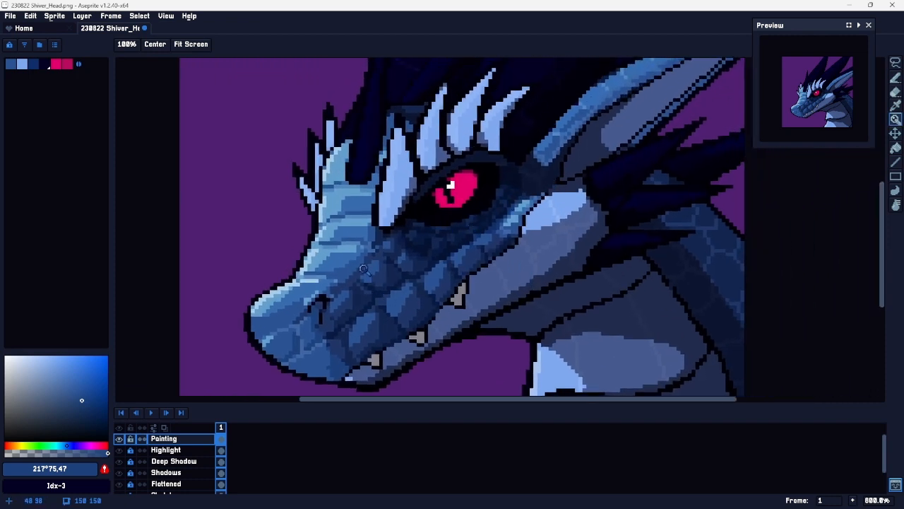
{"action": "scroll", "coordinate": [364, 269], "scroll_direction": "up", "scroll_amount": 2}
{"action": "scroll", "coordinate": [401, 250], "scroll_direction": "up", "scroll_amount": 2}
{"action": "key", "text": "i"}
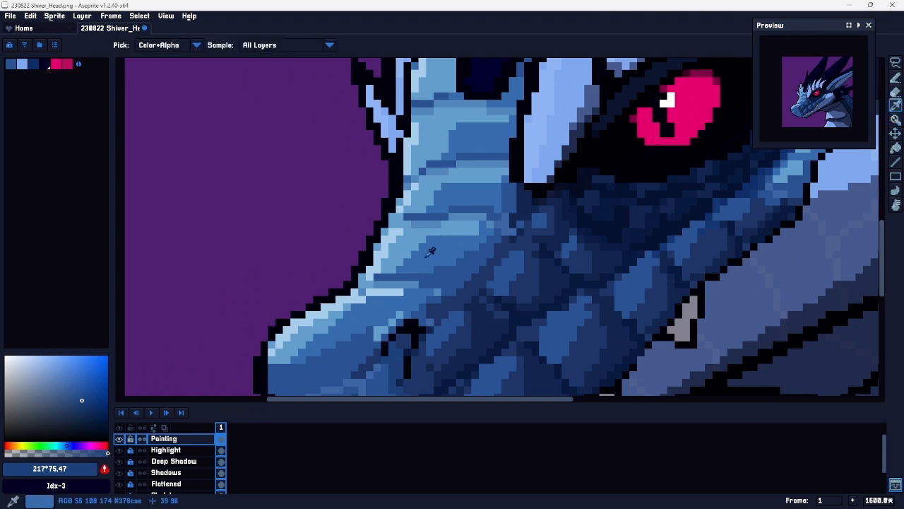
{"action": "key", "text": "i"}
{"action": "left_click", "coordinate": [417, 259]}
{"action": "key", "text": "b"}
{"action": "mouse_move", "coordinate": [408, 255]}
{"action": "left_mouse_down"}
{"action": "mouse_move", "coordinate": [400, 255]}
{"action": "mouse_move", "coordinate": [423, 239]}
{"action": "mouse_move", "coordinate": [392, 270]}
{"action": "left_mouse_up"}
Step: Sample #629ecc and extend the light highlight band on the lower snout bridge above the nostril
{"action": "key", "text": "space"}
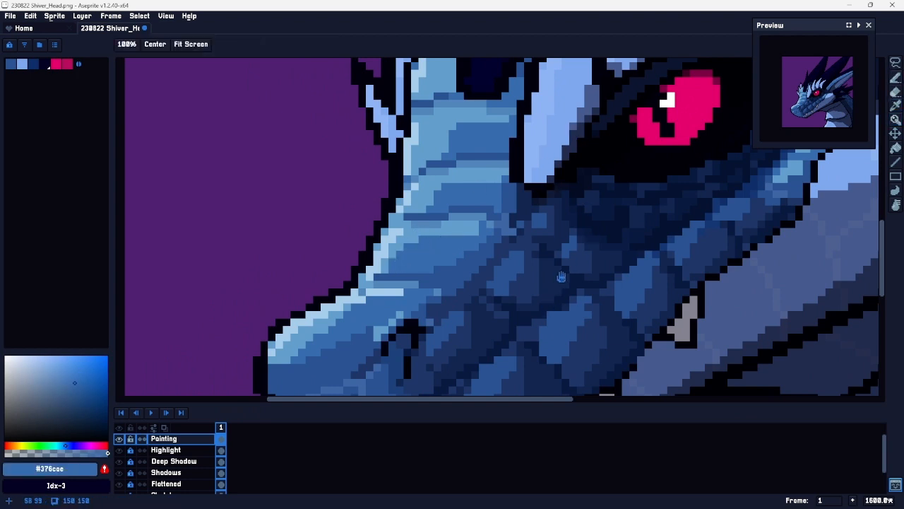
{"action": "left_click_drag", "start_coordinate": [561, 277], "coordinate": [524, 242]}
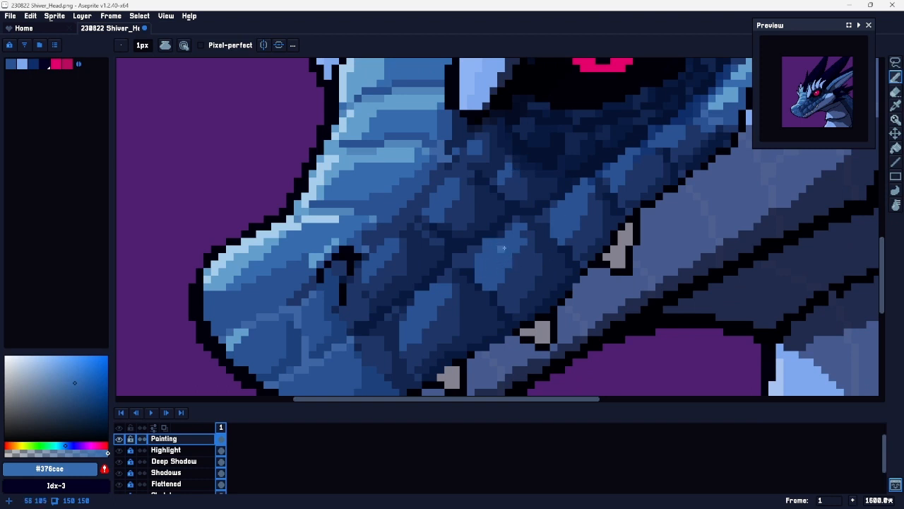
{"action": "key", "text": "space"}
{"action": "left_click_drag", "start_coordinate": [563, 271], "coordinate": [669, 301]}
{"action": "key", "text": "alt"}
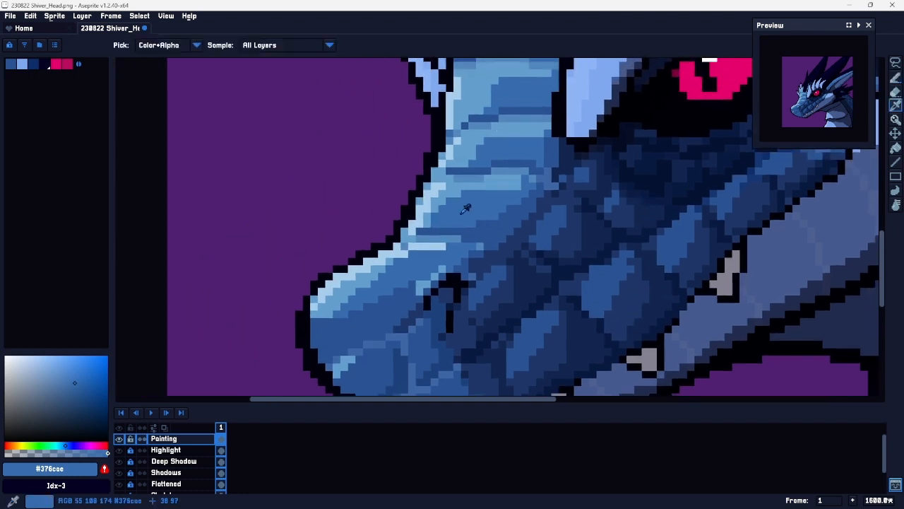
{"action": "left_click", "coordinate": [434, 216], "text": "alt"}
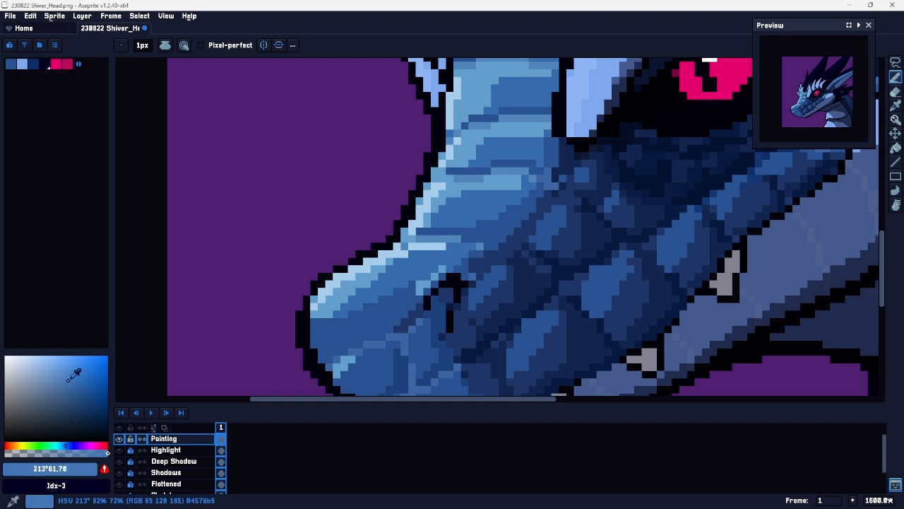
{"action": "left_click", "coordinate": [450, 200], "text": "alt"}
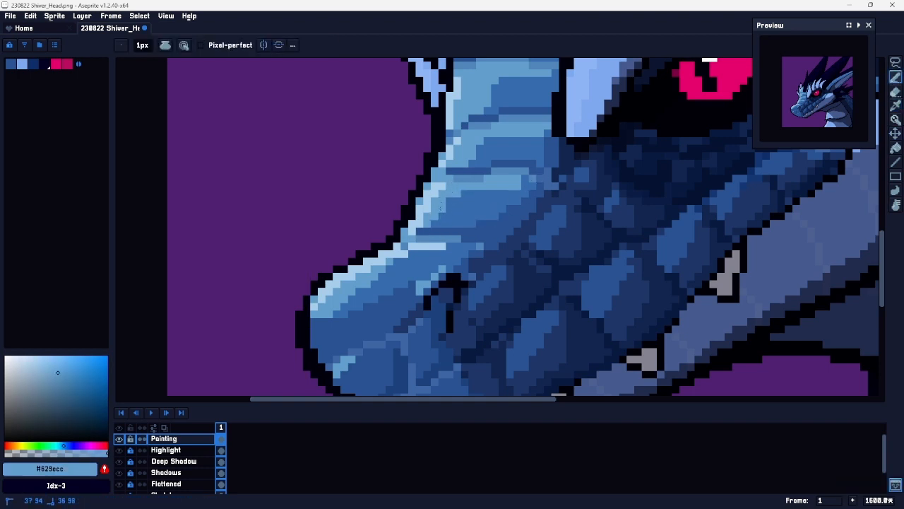
{"action": "left_click_drag", "start_coordinate": [447, 206], "coordinate": [489, 191]}
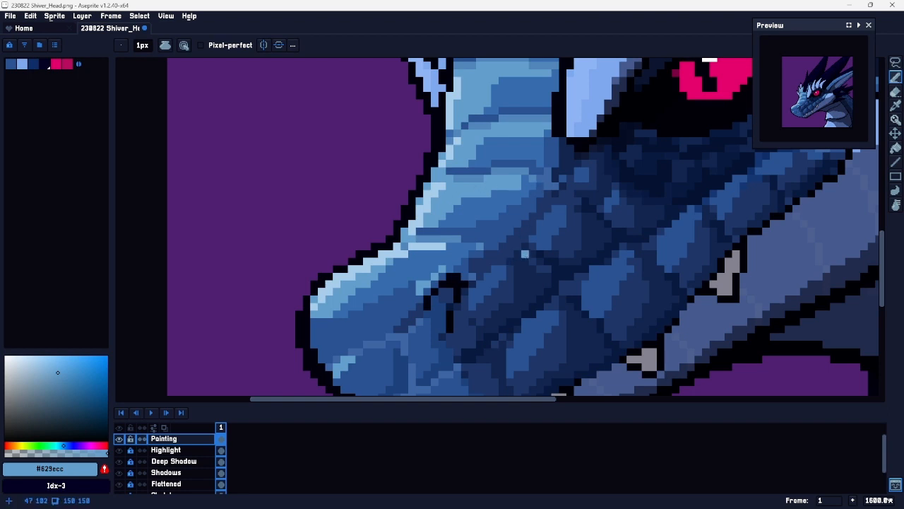
Step: Sample #3f66a4 and #629ecc and paint blended highlight strokes across the upper muzzle in front of the nostril
{"action": "left_click_drag", "start_coordinate": [532, 224], "coordinate": [524, 287]}
{"action": "left_click_drag", "start_coordinate": [504, 201], "coordinate": [481, 257]}
{"action": "left_click_drag", "start_coordinate": [464, 221], "coordinate": [482, 196]}
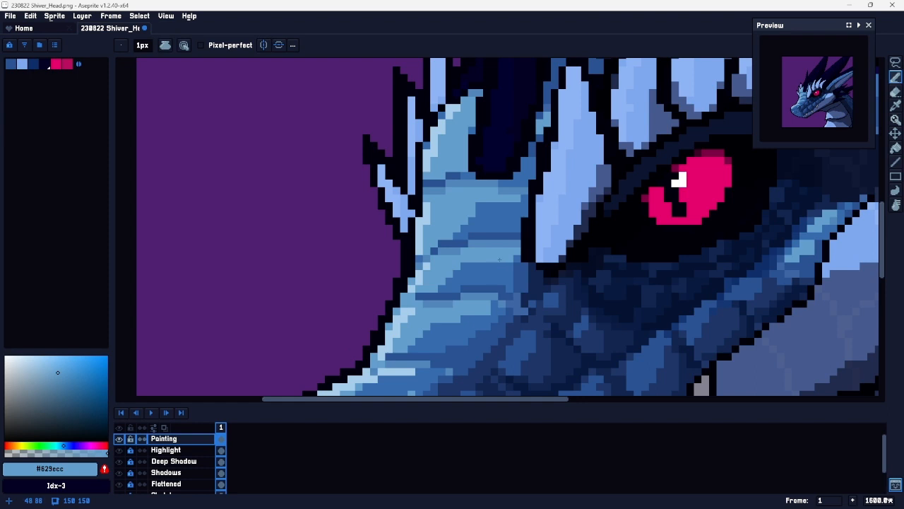
{"action": "mouse_move", "coordinate": [499, 263]}
{"action": "left_mouse_down"}
{"action": "mouse_move", "coordinate": [492, 260]}
{"action": "mouse_move", "coordinate": [522, 175]}
{"action": "left_mouse_up"}
{"action": "mouse_move", "coordinate": [557, 307]}
{"action": "left_mouse_down"}
{"action": "mouse_move", "coordinate": [536, 302]}
{"action": "mouse_move", "coordinate": [485, 257]}
{"action": "left_mouse_up"}
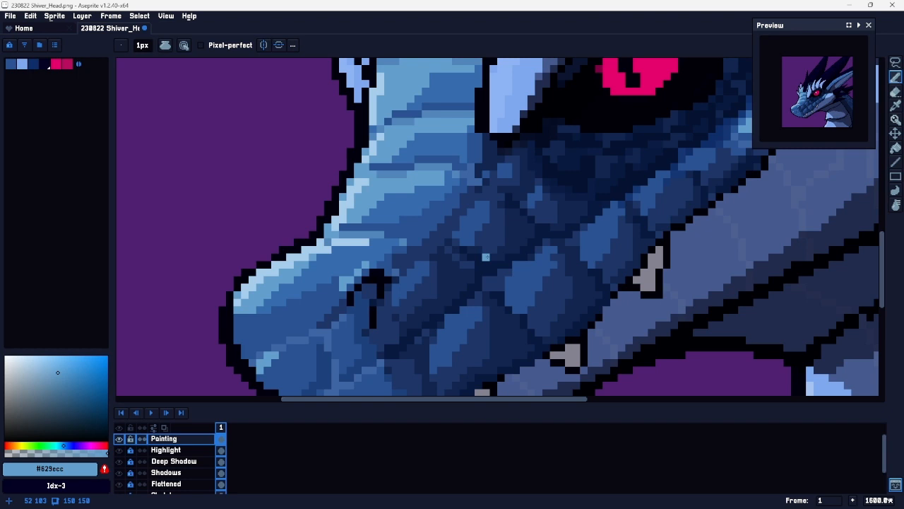
{"action": "key", "text": "space"}
{"action": "key", "text": "b"}
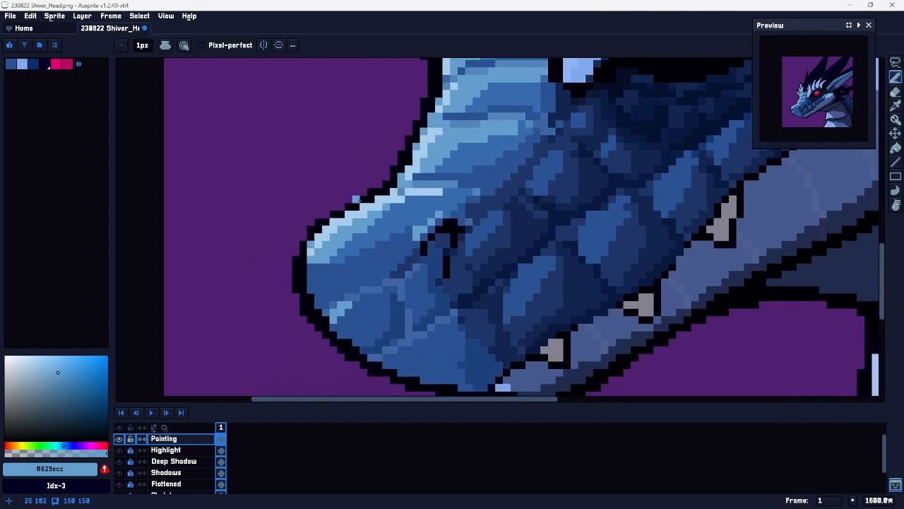
{"action": "left_click", "coordinate": [399, 296], "text": "alt"}
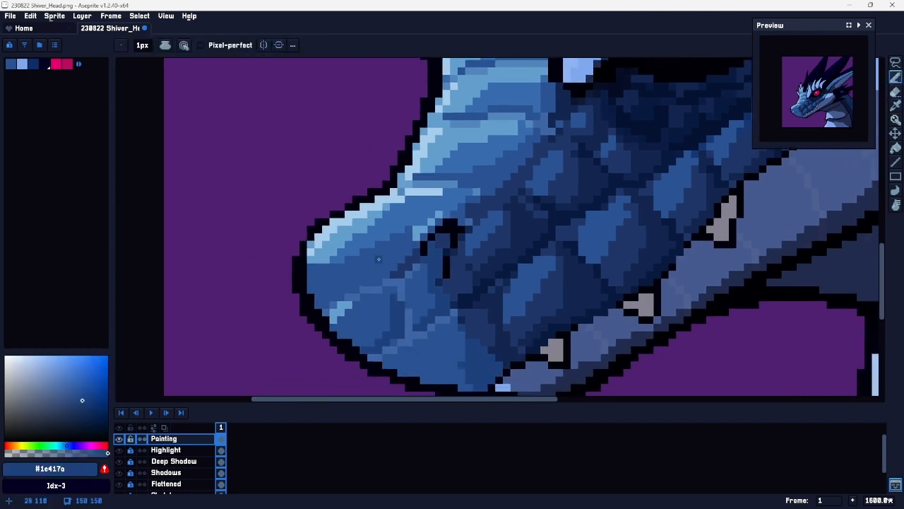
{"action": "left_click", "coordinate": [368, 290], "text": "alt"}
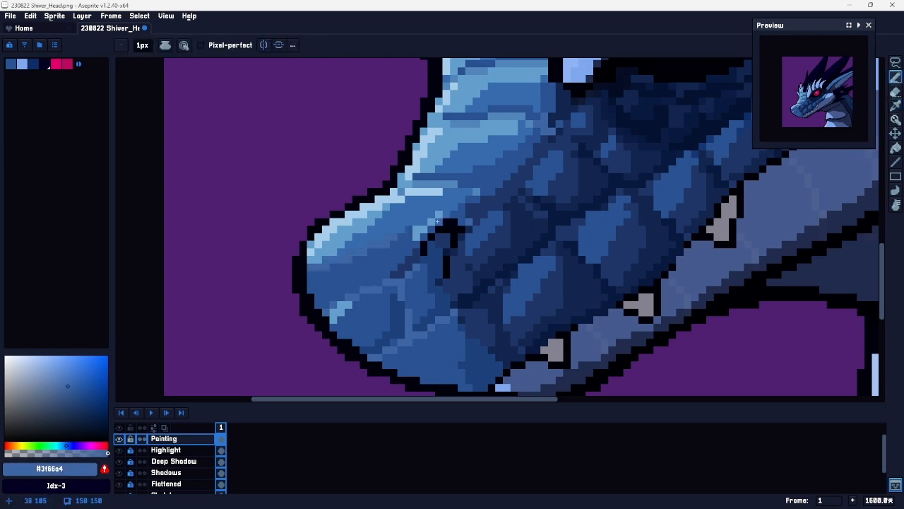
{"action": "left_click", "coordinate": [378, 236], "text": "alt"}
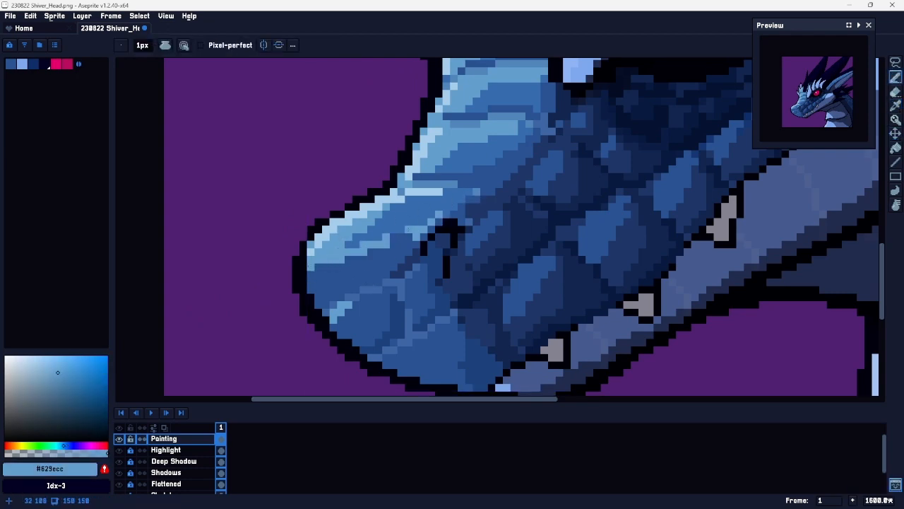
Step: Undo the last highlight stroke on the muzzle and review the shading across the whole head
{"action": "key", "text": "z"}
{"action": "left_click_drag", "start_coordinate": [502, 257], "coordinate": [456, 245]}
{"action": "left_click_drag", "start_coordinate": [561, 218], "coordinate": [584, 220]}
{"action": "key", "text": "ctrl+z"}
{"action": "left_click_drag", "start_coordinate": [385, 284], "coordinate": [576, 284]}
{"action": "key", "text": "b"}
{"action": "mouse_move", "coordinate": [306, 359]}
{"action": "left_mouse_down"}
{"action": "mouse_move", "coordinate": [346, 364]}
{"action": "mouse_move", "coordinate": [427, 337]}
{"action": "mouse_move", "coordinate": [502, 298]}
{"action": "left_mouse_up"}
{"action": "key", "text": "z"}
{"action": "left_click_drag", "start_coordinate": [577, 314], "coordinate": [544, 311]}
{"action": "key", "text": "space"}
{"action": "mouse_move", "coordinate": [654, 297]}
{"action": "left_mouse_down"}
{"action": "mouse_move", "coordinate": [578, 275]}
{"action": "mouse_move", "coordinate": [457, 276]}
{"action": "left_mouse_up"}
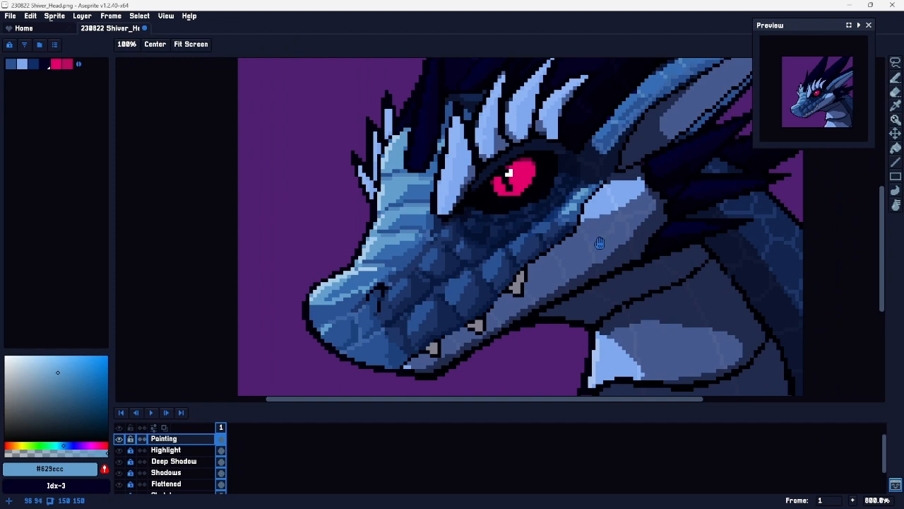
{"action": "scroll", "coordinate": [555, 306], "scroll_direction": "down", "scroll_amount": 3}
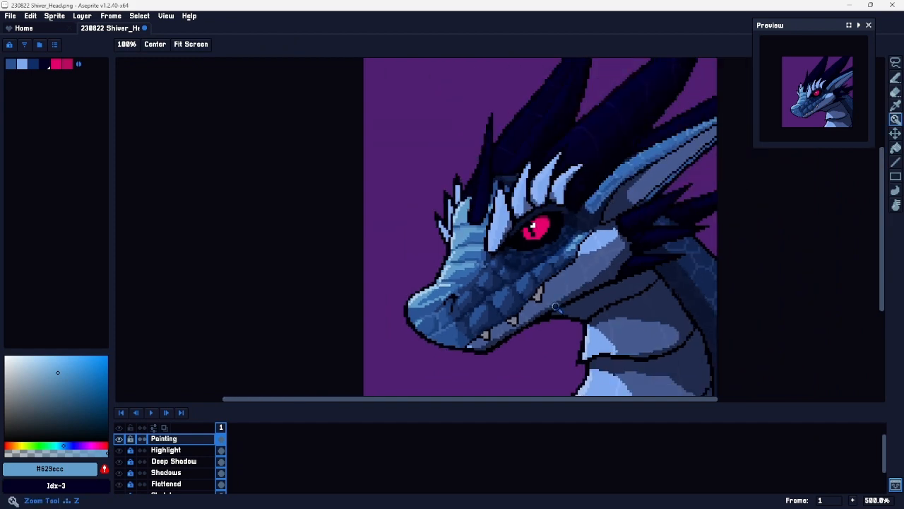
Step: Sample #376cae, set the colour to HSV 206°, 56%, 74% and fill the light highlight bands on the snout bridge with it
{"action": "scroll", "coordinate": [555, 304], "scroll_direction": "up", "scroll_amount": 3}
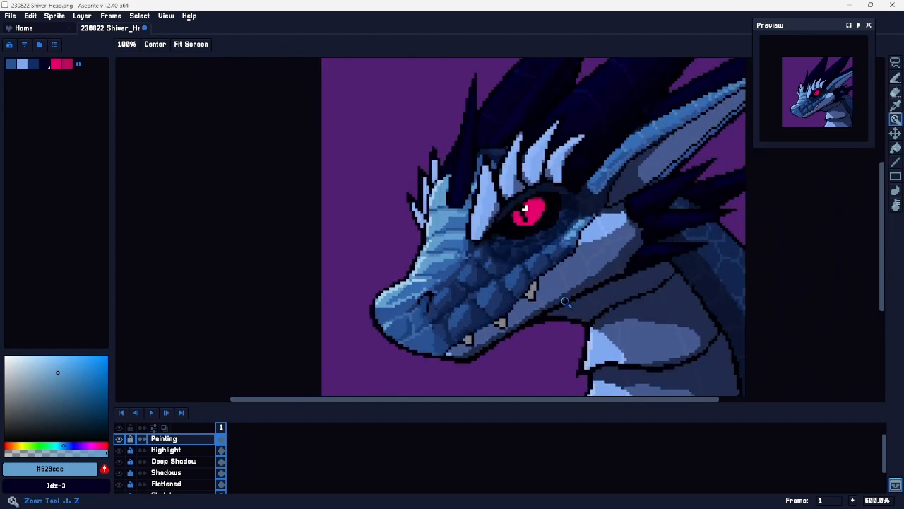
{"action": "scroll", "coordinate": [567, 300], "scroll_direction": "down", "scroll_amount": 1}
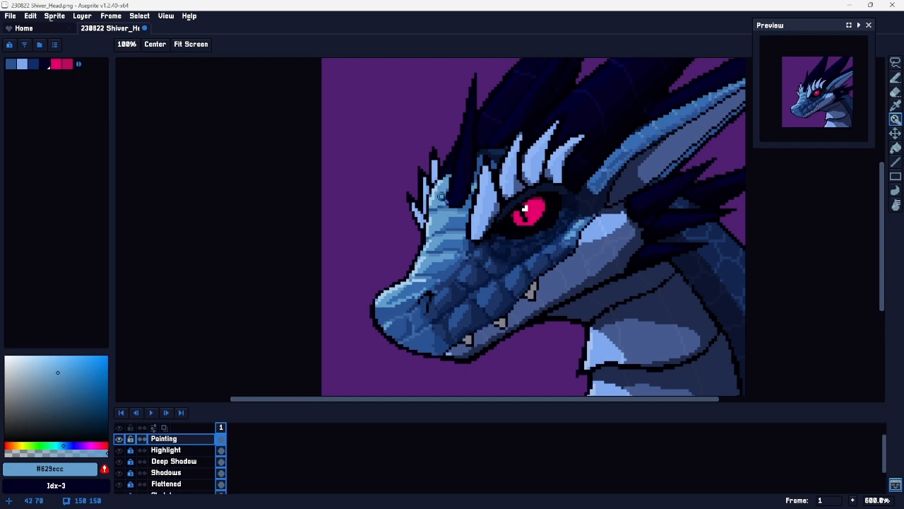
{"action": "scroll", "coordinate": [403, 279], "scroll_direction": "up", "scroll_amount": 4}
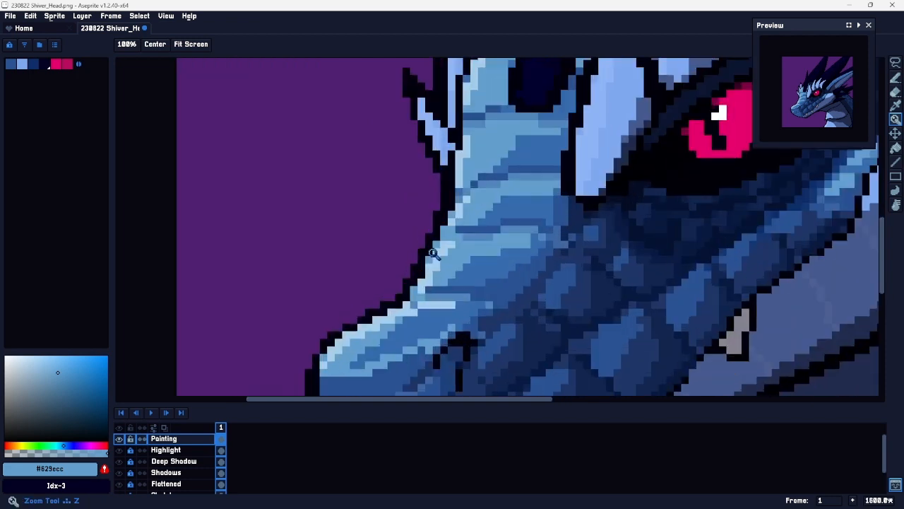
{"action": "key", "text": "i"}
{"action": "key", "text": "z"}
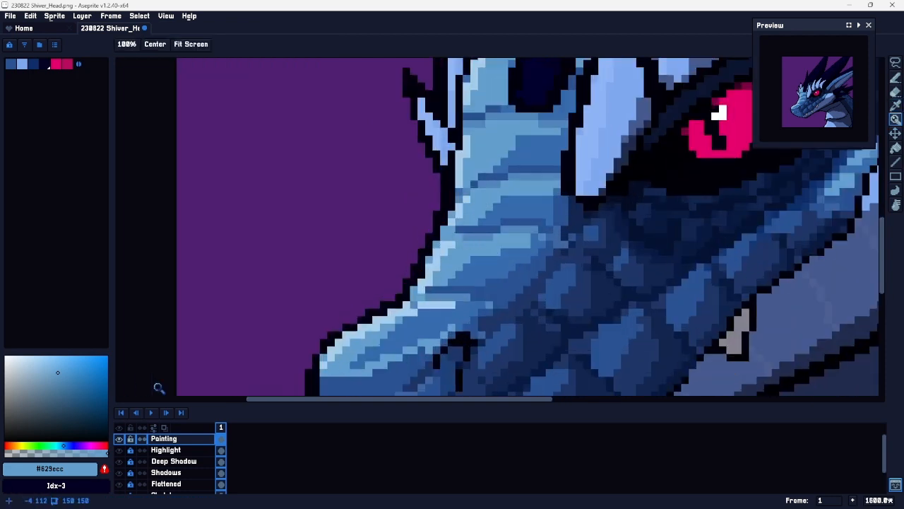
{"action": "left_click", "coordinate": [518, 209], "text": "alt"}
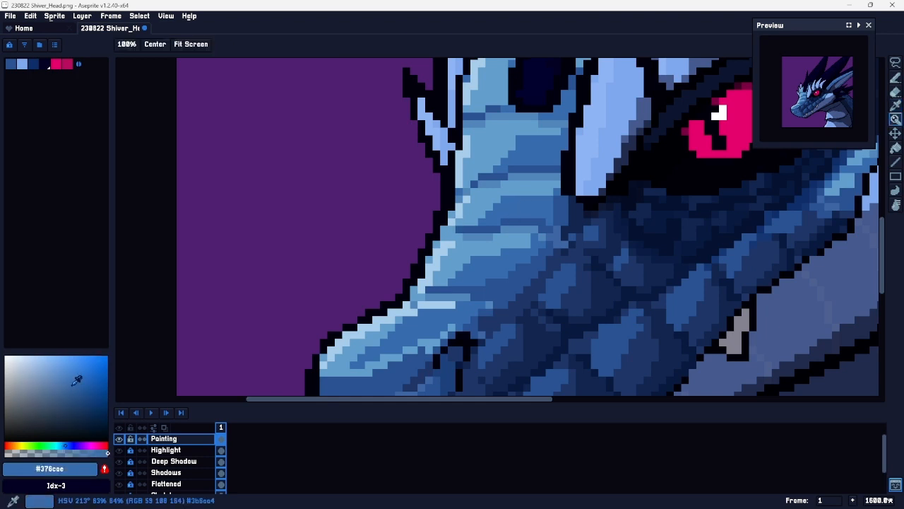
{"action": "left_click_drag", "start_coordinate": [65, 378], "coordinate": [63, 378]}
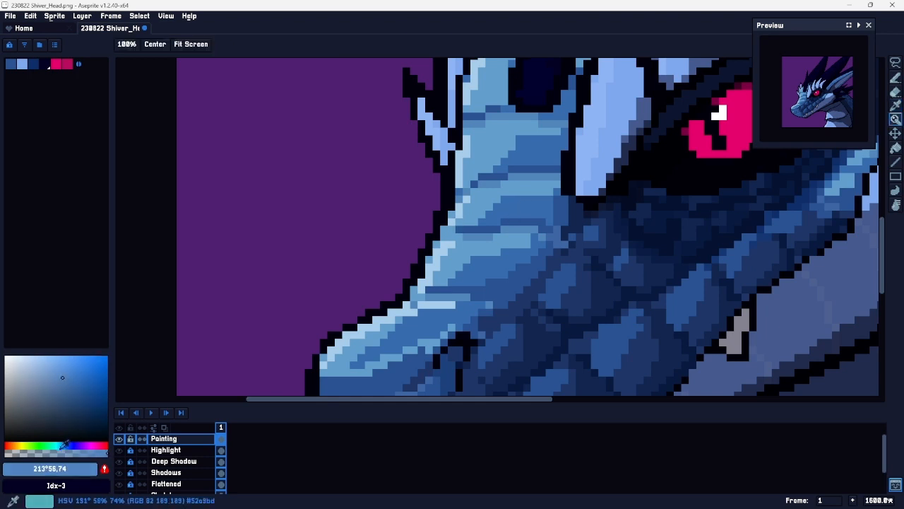
{"action": "left_click", "coordinate": [63, 446]}
{"action": "left_click_drag", "start_coordinate": [68, 440], "coordinate": [60, 445]}
{"action": "key", "text": "g"}
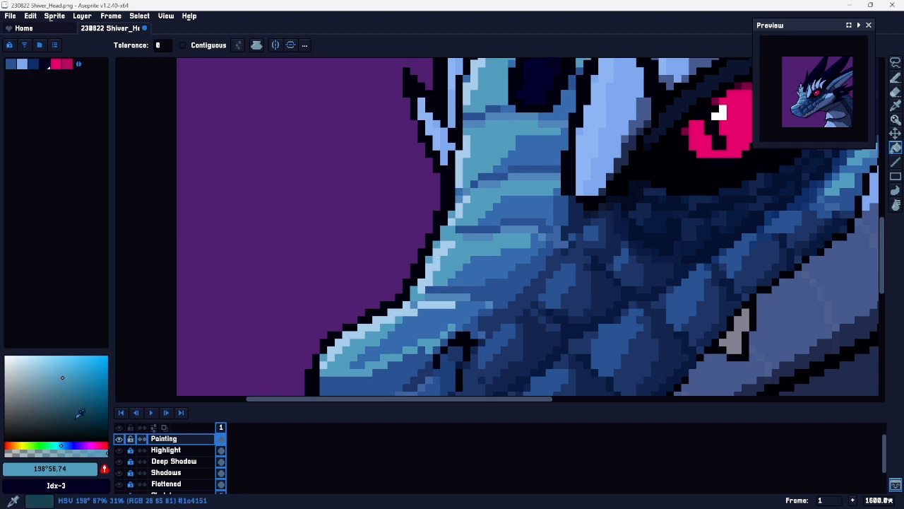
{"action": "left_click", "coordinate": [64, 445]}
{"action": "left_click", "coordinate": [464, 255]}
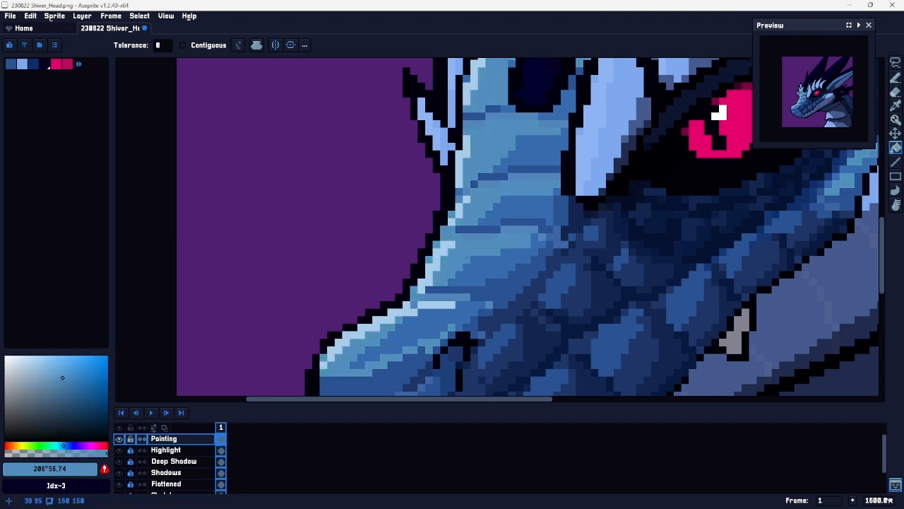
Step: Darken the fill colour to HSV 206°, 59%, 69% and refill the snout bridge's highlight bands
{"action": "key", "text": "z"}
{"action": "scroll", "coordinate": [492, 255], "scroll_direction": "down", "scroll_amount": 4}
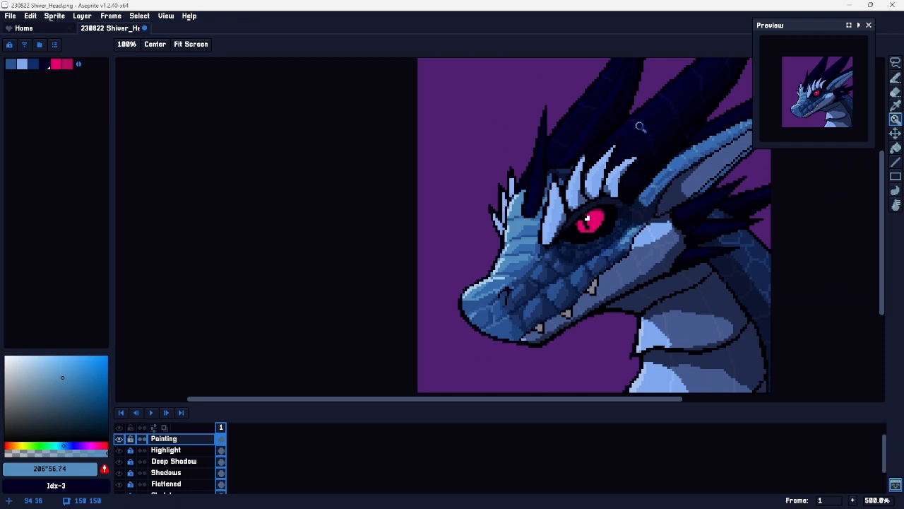
{"action": "scroll", "coordinate": [500, 278], "scroll_direction": "up", "scroll_amount": 5}
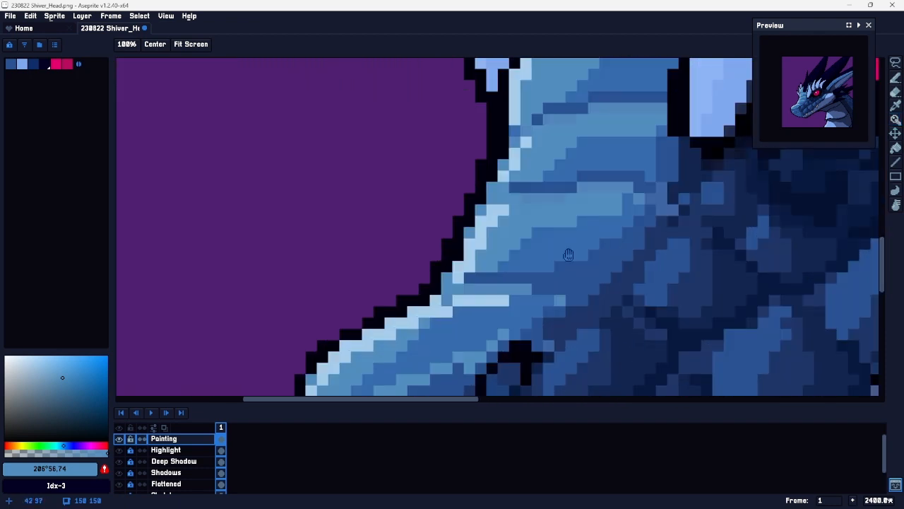
{"action": "scroll", "coordinate": [581, 253], "scroll_direction": "up", "scroll_amount": 2}
{"action": "left_click", "coordinate": [66, 381]}
{"action": "key", "text": "g"}
{"action": "left_click", "coordinate": [439, 235]}
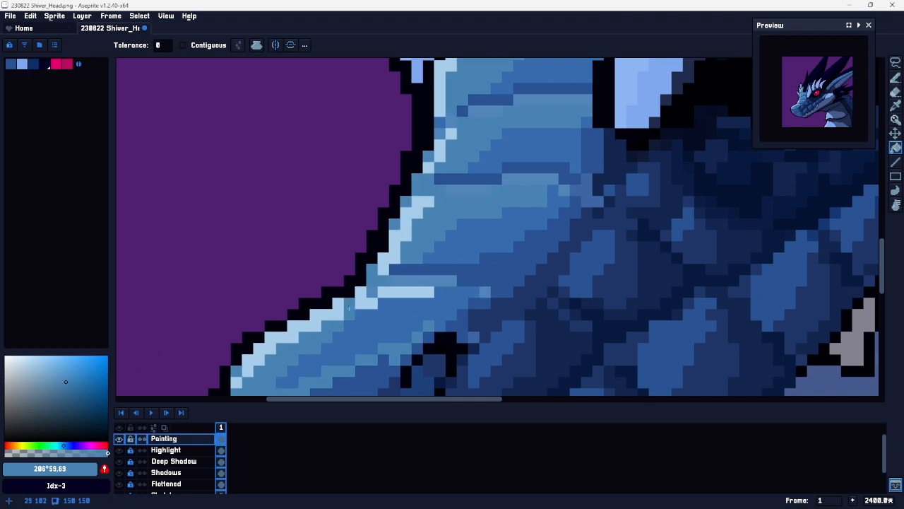
Step: Try a more violet blue, HSV 222°, 59%, 69%, on the snout's highlight bands and undo the fill
{"action": "left_click", "coordinate": [69, 446]}
{"action": "left_click", "coordinate": [435, 288]}
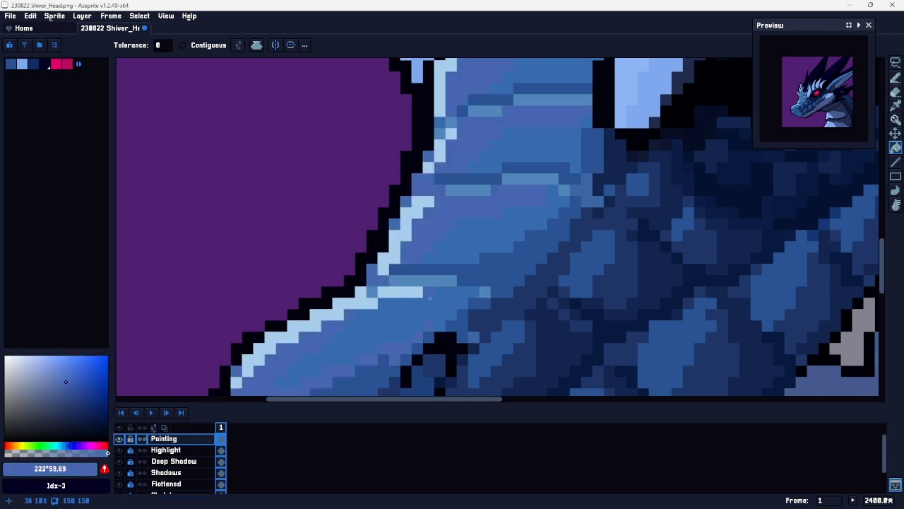
{"action": "key", "text": "ctrl+z"}
Step: Sample #376cae, adjust it through HSV 213°, 63%, 70% to 213°, 60%, 73% and recolour the snout's highlight bands with it
{"action": "left_click", "coordinate": [62, 377]}
{"action": "left_click", "coordinate": [460, 232], "text": "alt"}
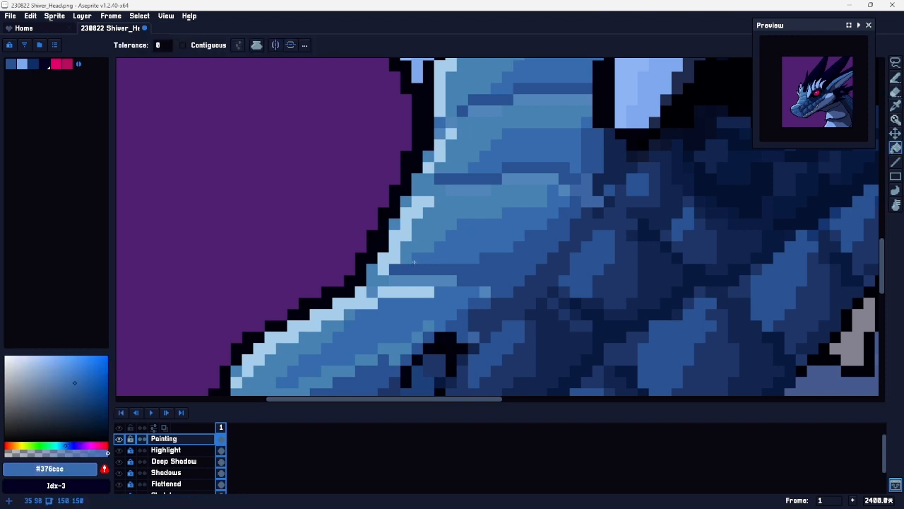
{"action": "left_click", "coordinate": [70, 381]}
{"action": "left_click", "coordinate": [418, 281]}
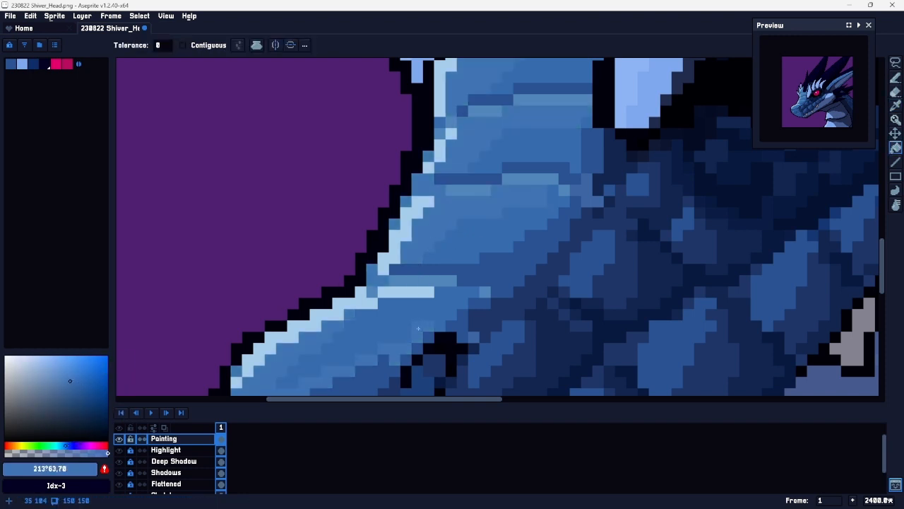
{"action": "left_click", "coordinate": [65, 378]}
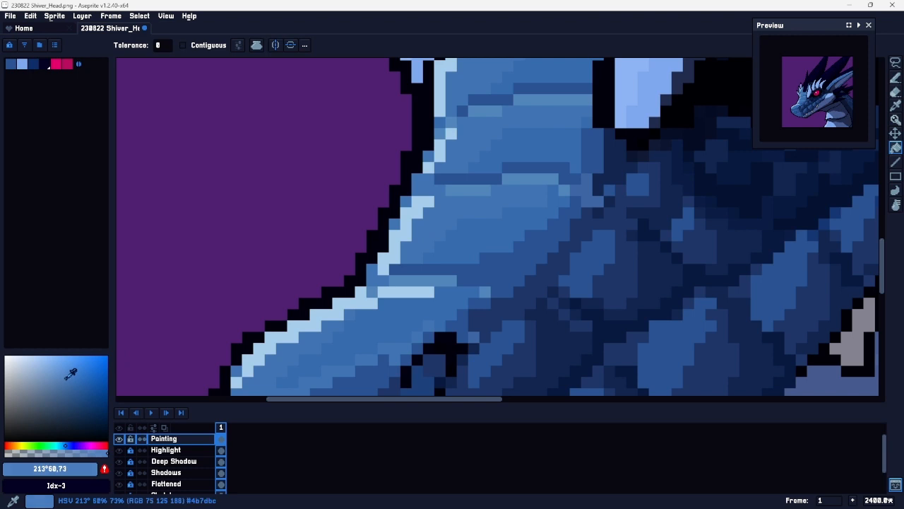
{"action": "left_click", "coordinate": [443, 220]}
Step: Sample the front tooth's grey, lighten it to HSV 244°, 4%, 87%, try a highlight pixel on that tooth and undo it
{"action": "key", "text": "ctrl+space"}
{"action": "left_click_drag", "start_coordinate": [438, 288], "coordinate": [415, 292]}
{"action": "key", "text": "space"}
{"action": "left_click_drag", "start_coordinate": [539, 242], "coordinate": [424, 221]}
{"action": "left_click_drag", "start_coordinate": [494, 272], "coordinate": [528, 244]}
{"action": "left_click_drag", "start_coordinate": [584, 245], "coordinate": [525, 205]}
{"action": "key", "text": "ctrl+space"}
{"action": "left_click_drag", "start_coordinate": [399, 284], "coordinate": [427, 268]}
{"action": "left_click_drag", "start_coordinate": [340, 259], "coordinate": [448, 311]}
{"action": "left_click", "coordinate": [418, 311], "text": "alt"}
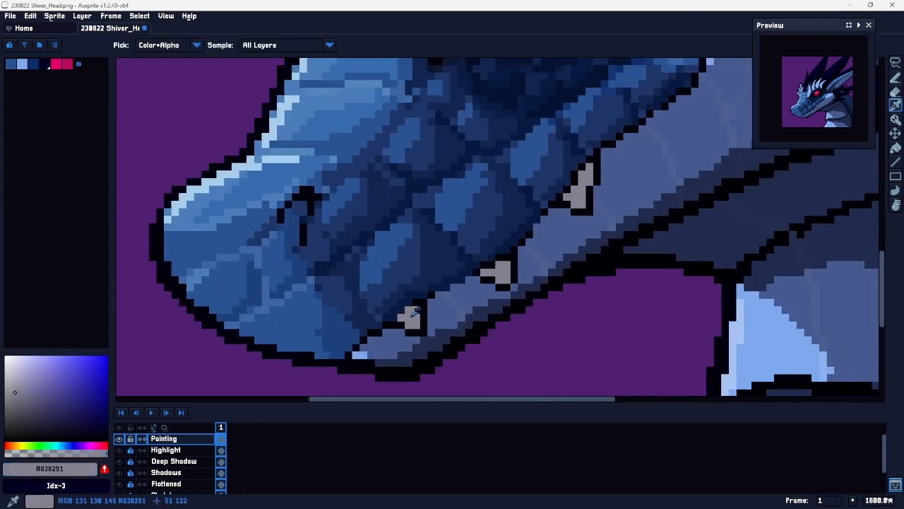
{"action": "left_click_drag", "start_coordinate": [21, 384], "coordinate": [9, 365]}
{"action": "key", "text": "g"}
{"action": "key", "text": "b"}
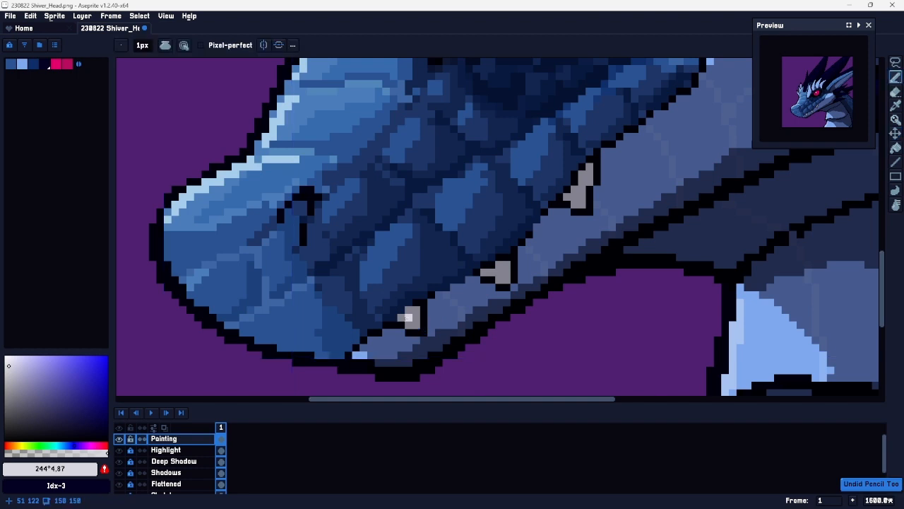
Step: Sample #838291, lighten it to HSV 244°, 5%, 63% and paint highlight pixels on the three teeth
{"action": "left_click", "coordinate": [415, 315], "text": "alt"}
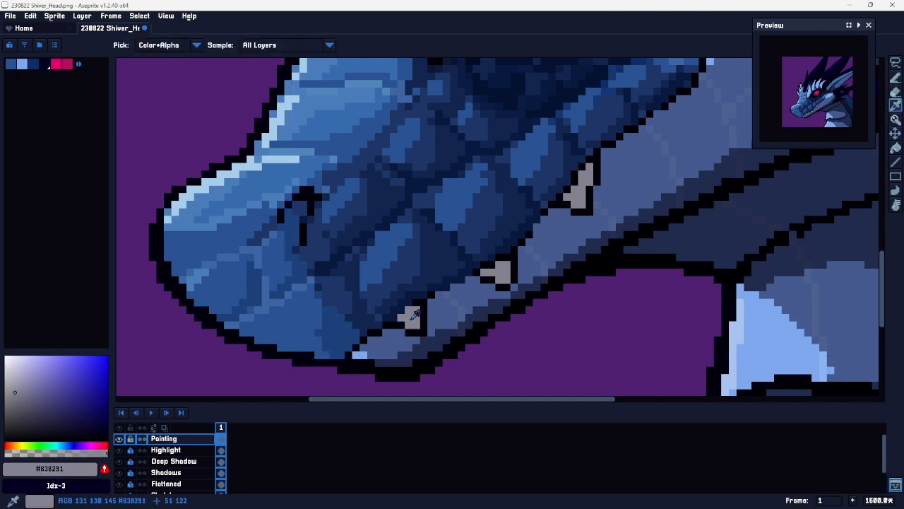
{"action": "left_click", "coordinate": [10, 386]}
{"action": "left_click", "coordinate": [406, 317]}
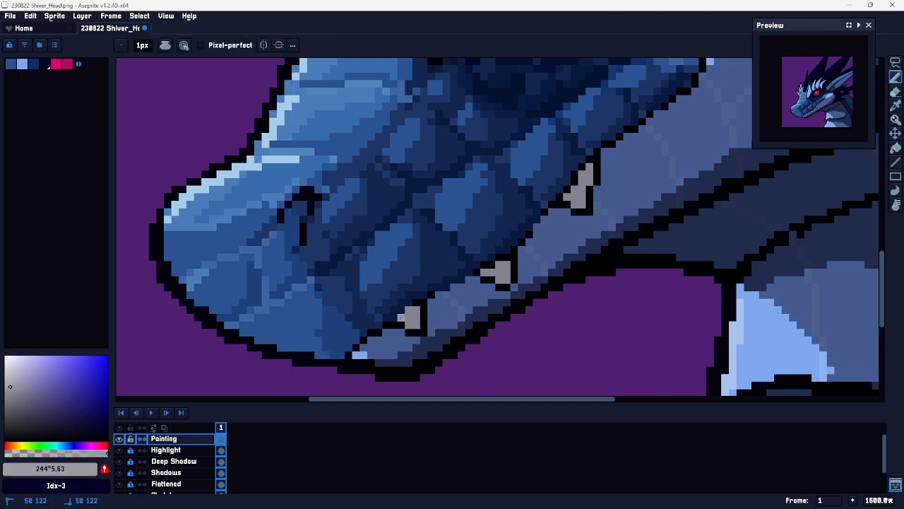
{"action": "left_click", "coordinate": [486, 272]}
{"action": "left_click", "coordinate": [571, 197]}
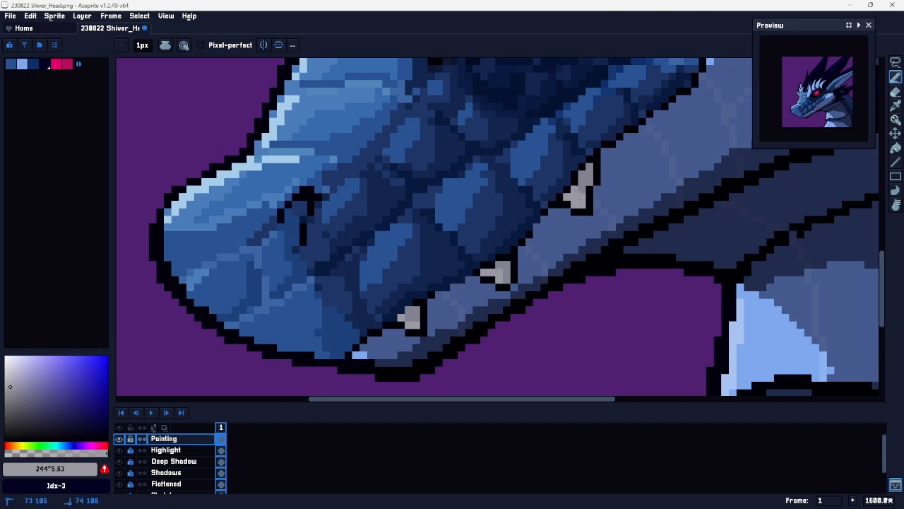
Step: Sample the tooth grey, darken it to HSV 244°, 12%, 45% and paint shadow pixels at the upper back of the three teeth
{"action": "key", "text": "z"}
{"action": "mouse_move", "coordinate": [607, 222]}
{"action": "left_mouse_down"}
{"action": "mouse_move", "coordinate": [589, 215]}
{"action": "mouse_move", "coordinate": [611, 206]}
{"action": "left_mouse_up"}
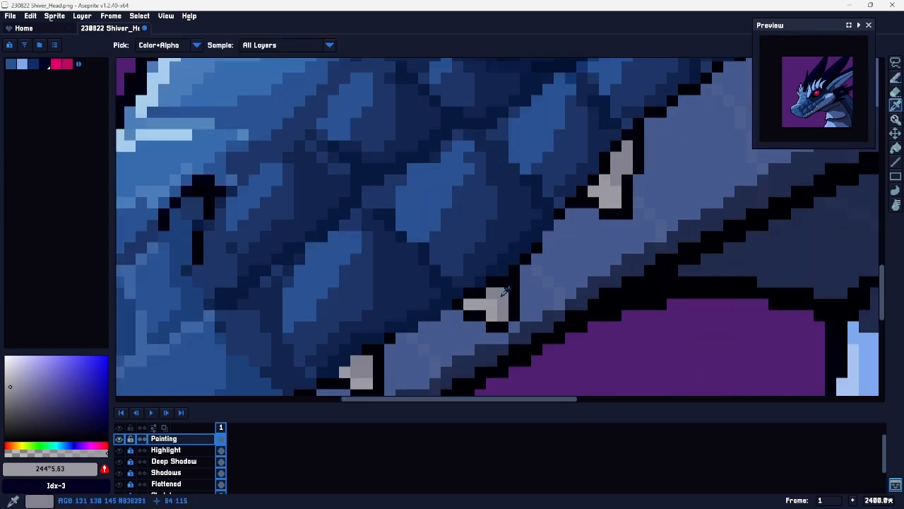
{"action": "left_click", "coordinate": [498, 291], "text": "alt"}
{"action": "left_click", "coordinate": [17, 402]}
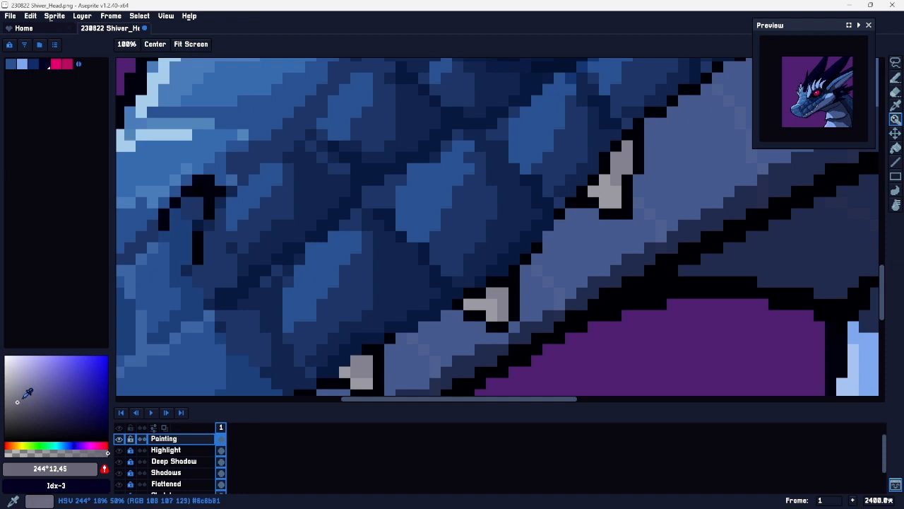
{"action": "key", "text": "b"}
{"action": "left_click", "coordinate": [368, 361]}
{"action": "left_click", "coordinate": [492, 292]}
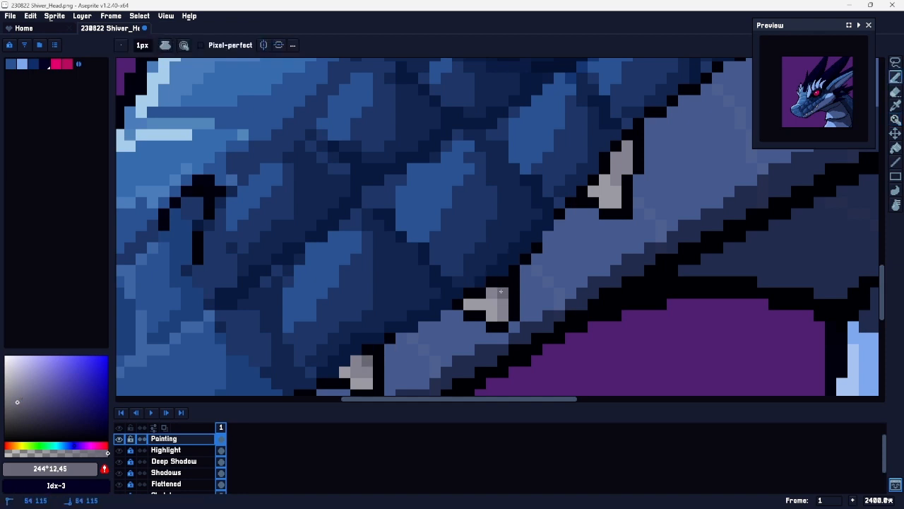
{"action": "left_click_drag", "start_coordinate": [627, 145], "coordinate": [623, 155]}
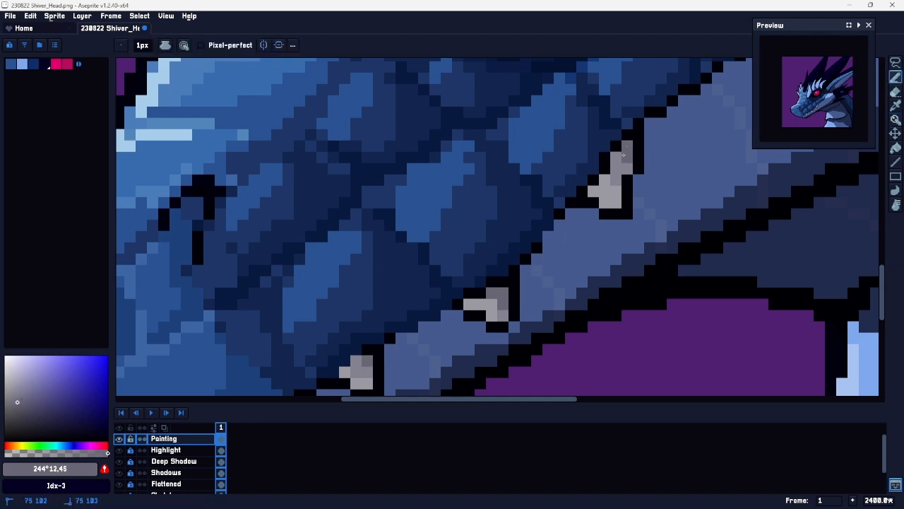
Step: Sample #212b4e and paint a shadow line along the lower jaw's upper edge in front of the first tooth
{"action": "key", "text": "z"}
{"action": "scroll", "coordinate": [626, 165], "scroll_direction": "down", "scroll_amount": 4}
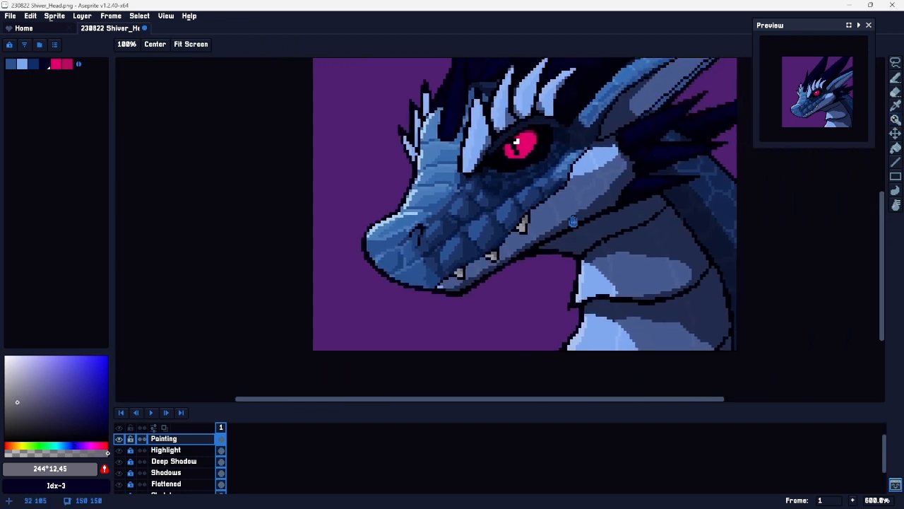
{"action": "scroll", "coordinate": [488, 257], "scroll_direction": "up", "scroll_amount": 4}
{"action": "key", "text": "i"}
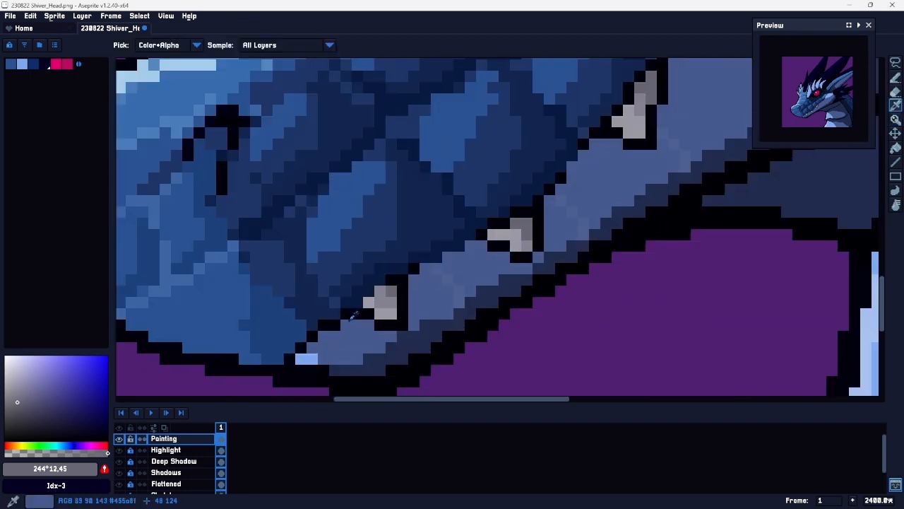
{"action": "left_click", "coordinate": [391, 351]}
{"action": "key", "text": "b"}
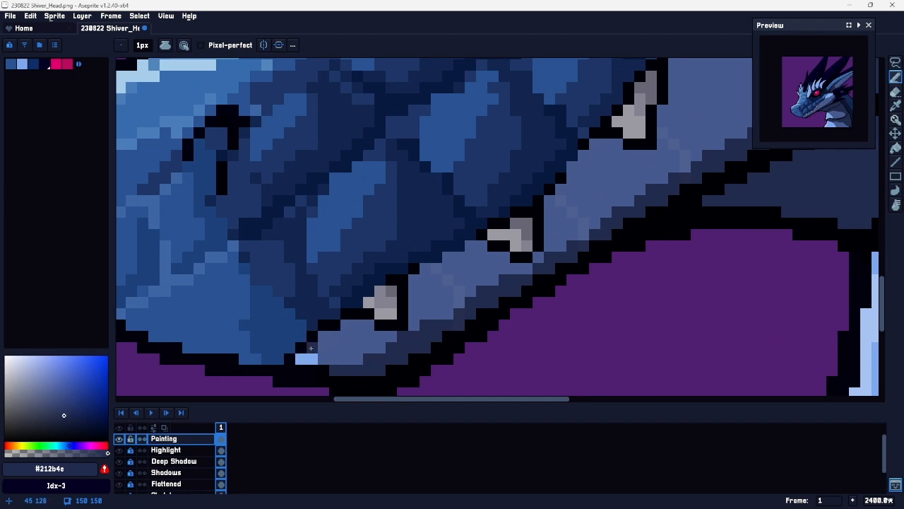
{"action": "left_click", "coordinate": [321, 339]}
{"action": "left_click", "coordinate": [334, 336]}
{"action": "left_click", "coordinate": [346, 325]}
{"action": "left_click", "coordinate": [357, 324]}
Step: Continue the #212b4e shadow line along the lower jaw's upper edge between the front and middle teeth
{"action": "left_click", "coordinate": [426, 271]}
{"action": "left_click", "coordinate": [438, 265]}
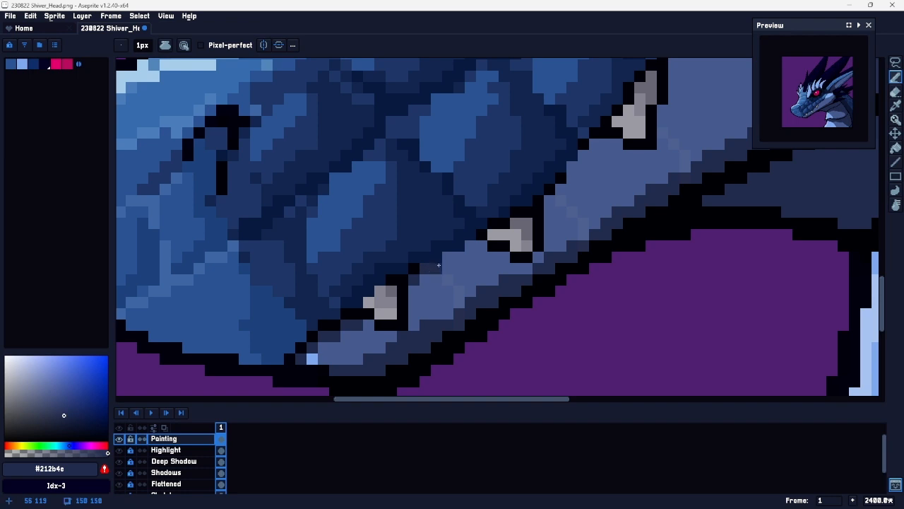
{"action": "left_click", "coordinate": [447, 257]}
{"action": "left_click", "coordinate": [457, 255]}
{"action": "left_click", "coordinate": [460, 247]}
{"action": "key", "text": "ctrl+z"}
{"action": "mouse_move", "coordinate": [450, 257]}
{"action": "left_mouse_down"}
{"action": "mouse_move", "coordinate": [461, 257]}
{"action": "mouse_move", "coordinate": [437, 257]}
{"action": "mouse_move", "coordinate": [472, 241]}
{"action": "left_mouse_up"}
Step: Resample #212b4e and extend the shadow along the lower jaw's upper edge behind the middle tooth toward the mouth corner
{"action": "left_click", "coordinate": [426, 266], "text": "alt"}
{"action": "key", "text": "z"}
{"action": "scroll", "coordinate": [469, 235], "scroll_direction": "down", "scroll_amount": 4}
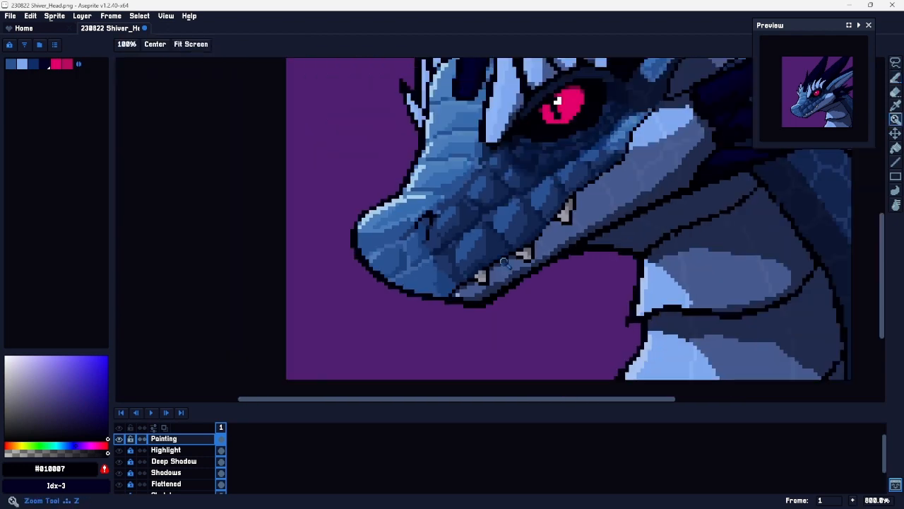
{"action": "scroll", "coordinate": [566, 242], "scroll_direction": "up", "scroll_amount": 3}
{"action": "scroll", "coordinate": [565, 242], "scroll_direction": "up", "scroll_amount": 1}
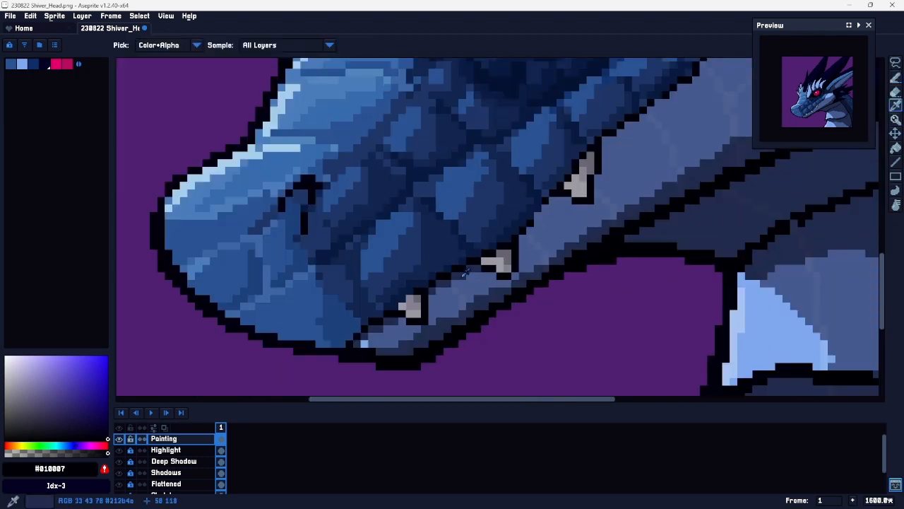
{"action": "left_click", "coordinate": [522, 237], "text": "alt"}
{"action": "key", "text": "b"}
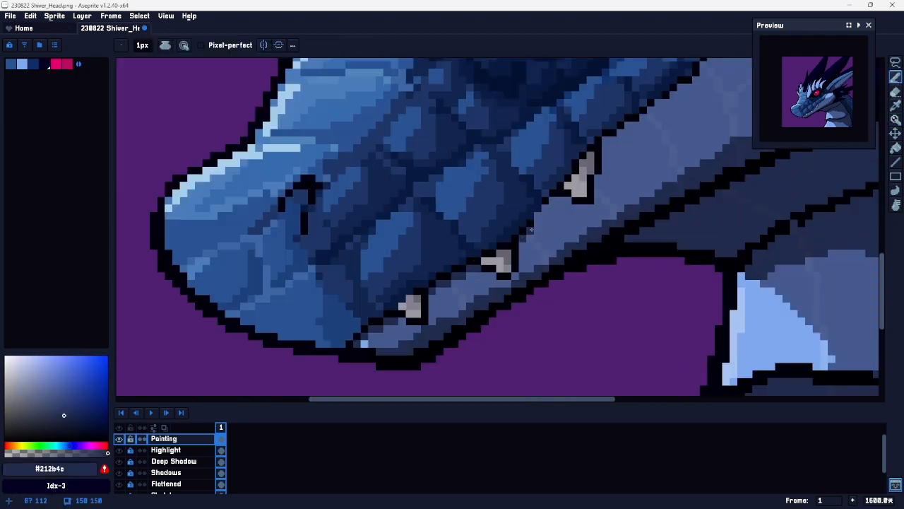
{"action": "left_click_drag", "start_coordinate": [553, 200], "coordinate": [489, 244]}
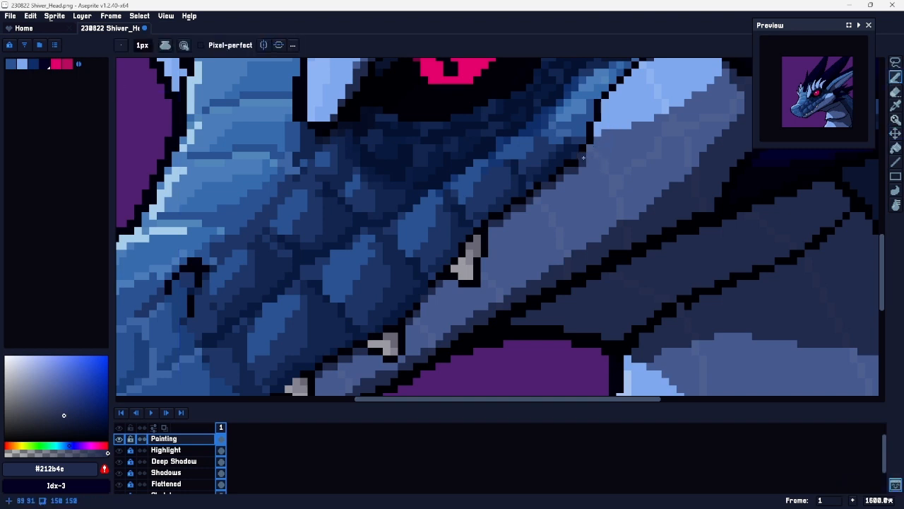
Step: Sample #7fa8ee and shade the front edge of the upper jaw highlight with HSV 217°, 57%, 40%, 217°, 47%, 53% and 217°, 45%, 66%
{"action": "left_click", "coordinate": [605, 127], "text": "alt"}
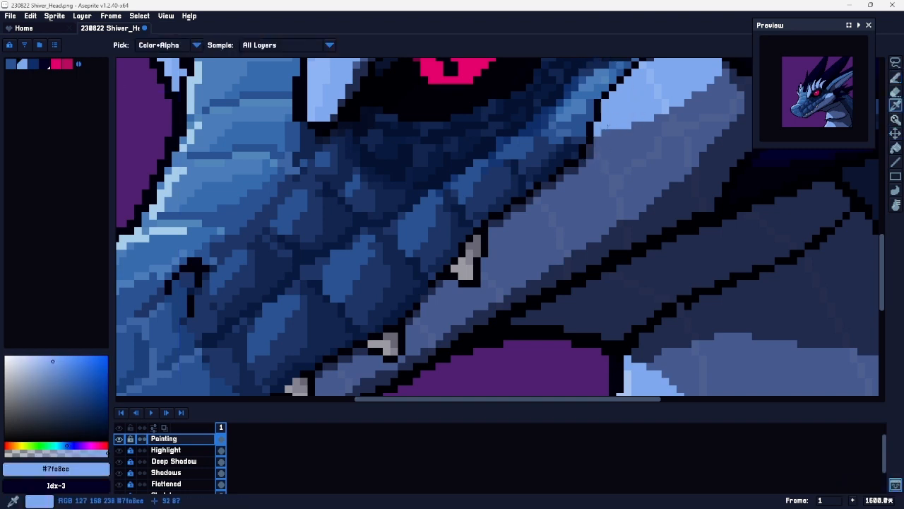
{"action": "left_click_drag", "start_coordinate": [61, 361], "coordinate": [64, 406]}
{"action": "key", "text": "b"}
{"action": "left_click_drag", "start_coordinate": [597, 117], "coordinate": [598, 125]}
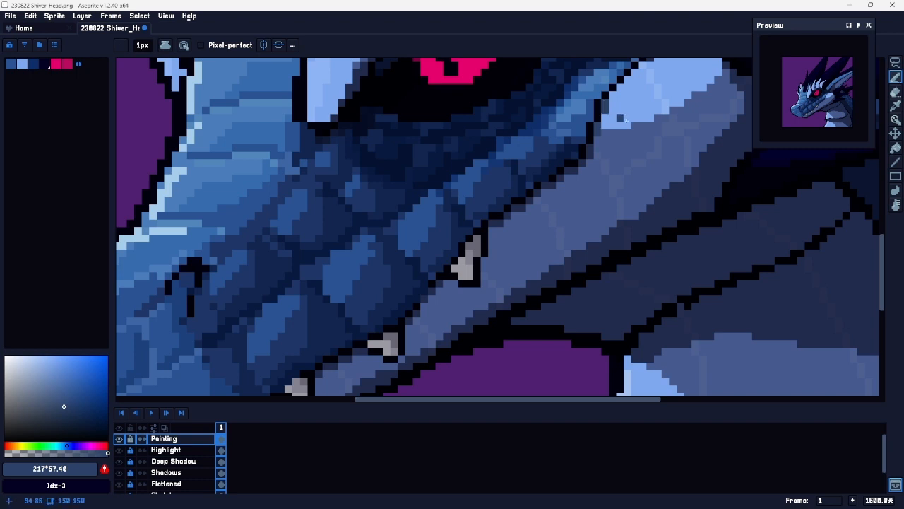
{"action": "left_click_drag", "start_coordinate": [649, 98], "coordinate": [599, 175]}
{"action": "key", "text": "ctrl+z"}
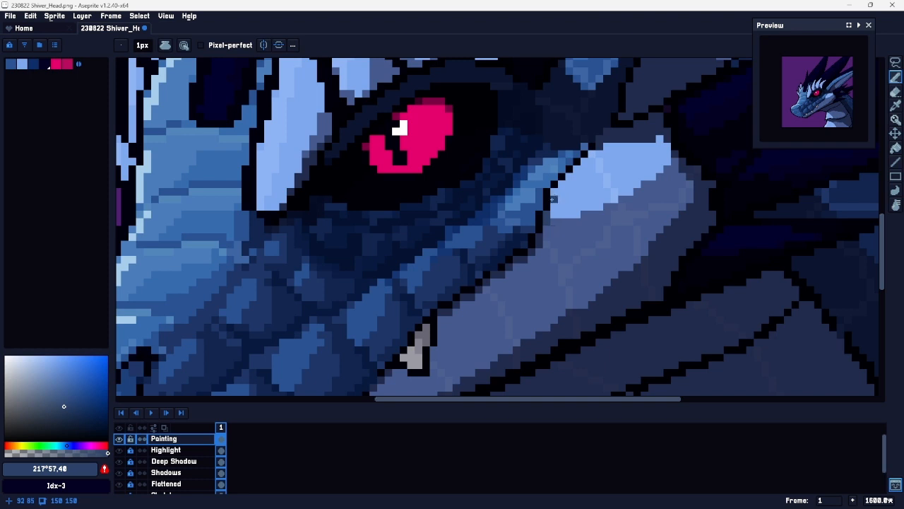
{"action": "left_click", "coordinate": [545, 199], "text": "alt"}
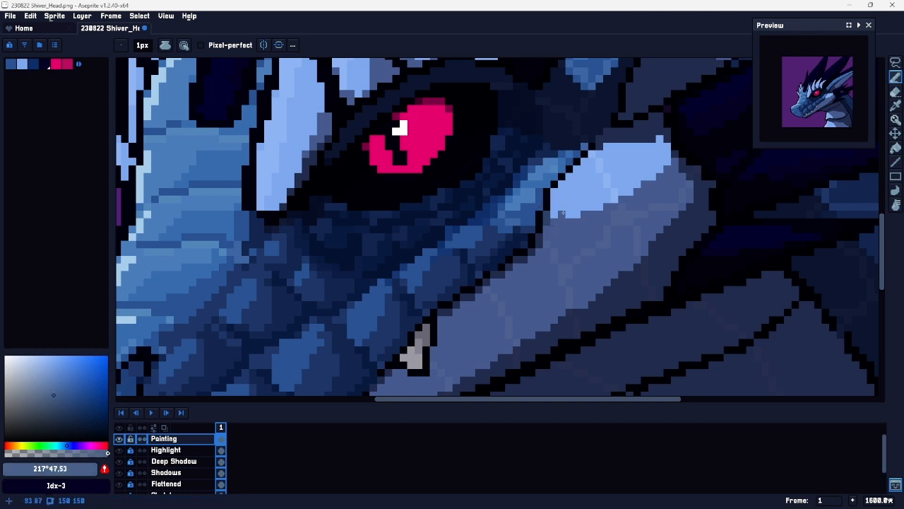
{"action": "left_click", "coordinate": [535, 179], "text": "alt"}
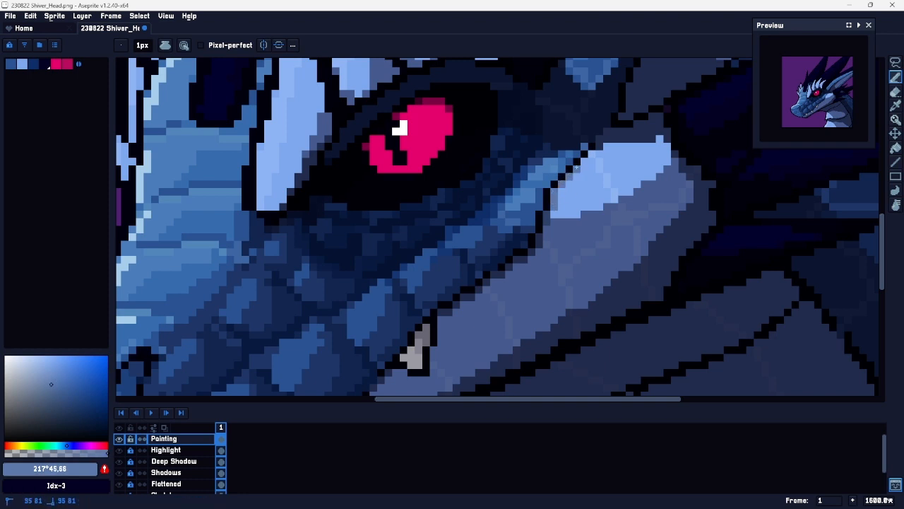
Step: Sample #010007 and #212b4e to touch up the outline and shadow pixels along the lower jaw's upper edge just in front of the rear tooth
{"action": "key", "text": "z"}
{"action": "mouse_move", "coordinate": [599, 238]}
{"action": "left_mouse_down"}
{"action": "mouse_move", "coordinate": [579, 244]}
{"action": "mouse_move", "coordinate": [551, 215]}
{"action": "left_mouse_up"}
{"action": "left_click_drag", "start_coordinate": [491, 234], "coordinate": [589, 195]}
{"action": "left_click", "coordinate": [537, 212], "text": "alt"}
{"action": "key", "text": "b"}
{"action": "key", "text": "z"}
{"action": "left_click_drag", "start_coordinate": [576, 238], "coordinate": [544, 248]}
{"action": "scroll", "coordinate": [487, 316], "scroll_direction": "up", "scroll_amount": 4}
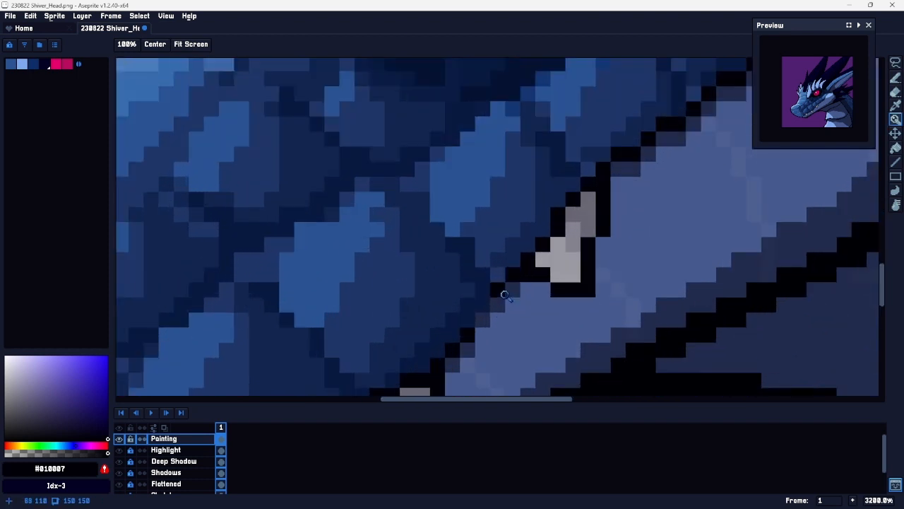
{"action": "key", "text": "b"}
{"action": "left_click", "coordinate": [482, 305]}
{"action": "left_click", "coordinate": [498, 305], "text": "alt"}
{"action": "left_click", "coordinate": [496, 320]}
{"action": "left_click", "coordinate": [483, 335]}
{"action": "key", "text": "z"}
{"action": "left_click_drag", "start_coordinate": [535, 321], "coordinate": [495, 330]}
{"action": "key", "text": "space"}
{"action": "left_click_drag", "start_coordinate": [631, 249], "coordinate": [513, 216]}
{"action": "key", "text": "z"}
{"action": "left_click_drag", "start_coordinate": [547, 246], "coordinate": [517, 253]}
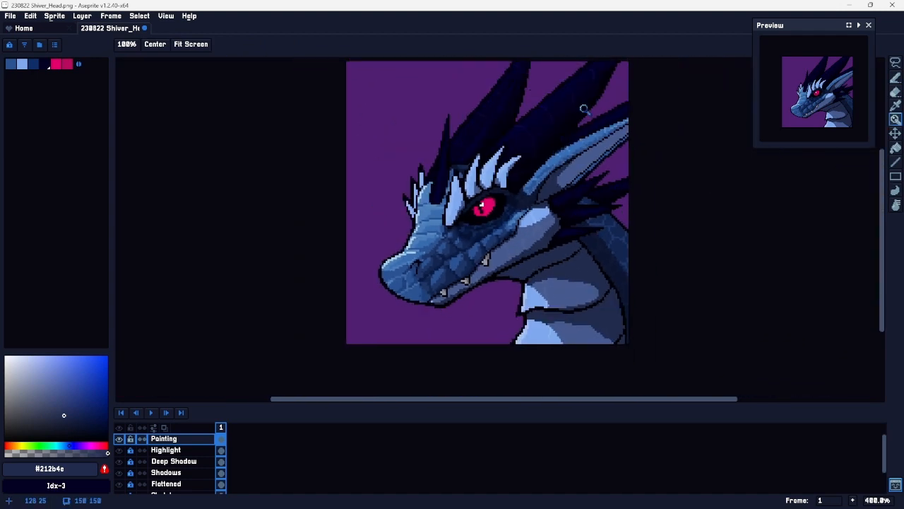
Step: Examine the whole head, checking the brow spikes, snout, teeth and jaw shading at different magnifications
{"action": "mouse_move", "coordinate": [436, 190]}
{"action": "left_mouse_down"}
{"action": "mouse_move", "coordinate": [478, 162]}
{"action": "mouse_move", "coordinate": [445, 202]}
{"action": "left_mouse_up"}
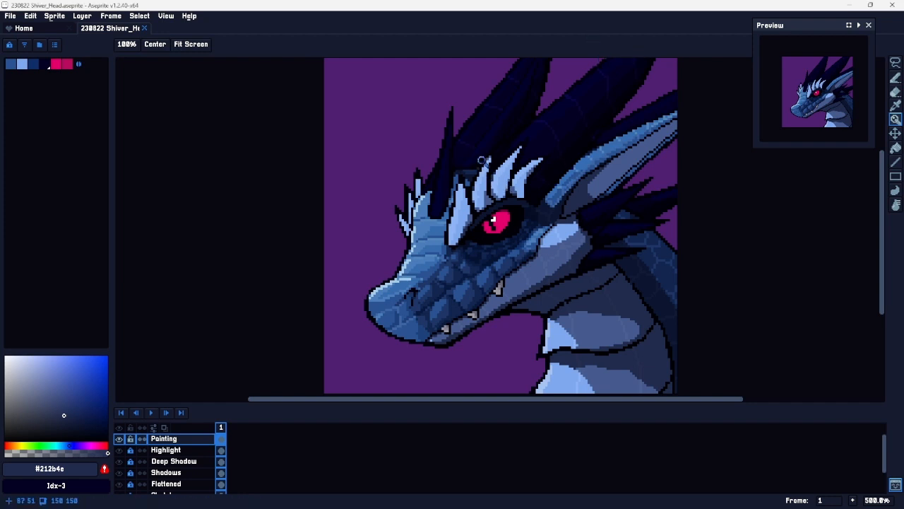
{"action": "scroll", "coordinate": [417, 273], "scroll_direction": "up", "scroll_amount": 4}
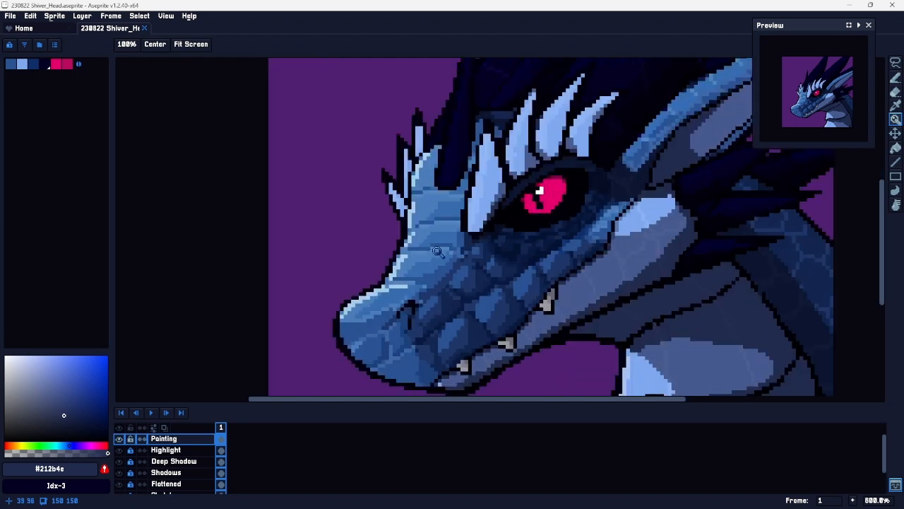
{"action": "left_click_drag", "start_coordinate": [566, 165], "coordinate": [417, 334]}
{"action": "mouse_move", "coordinate": [520, 128]}
{"action": "left_mouse_down"}
{"action": "mouse_move", "coordinate": [339, 335]}
{"action": "mouse_move", "coordinate": [353, 361]}
{"action": "mouse_move", "coordinate": [516, 146]}
{"action": "mouse_move", "coordinate": [515, 132]}
{"action": "left_mouse_up"}
{"action": "left_click_drag", "start_coordinate": [444, 310], "coordinate": [543, 122]}
{"action": "left_click_drag", "start_coordinate": [486, 320], "coordinate": [499, 175]}
{"action": "left_click_drag", "start_coordinate": [655, 257], "coordinate": [514, 258]}
{"action": "key", "text": "z"}
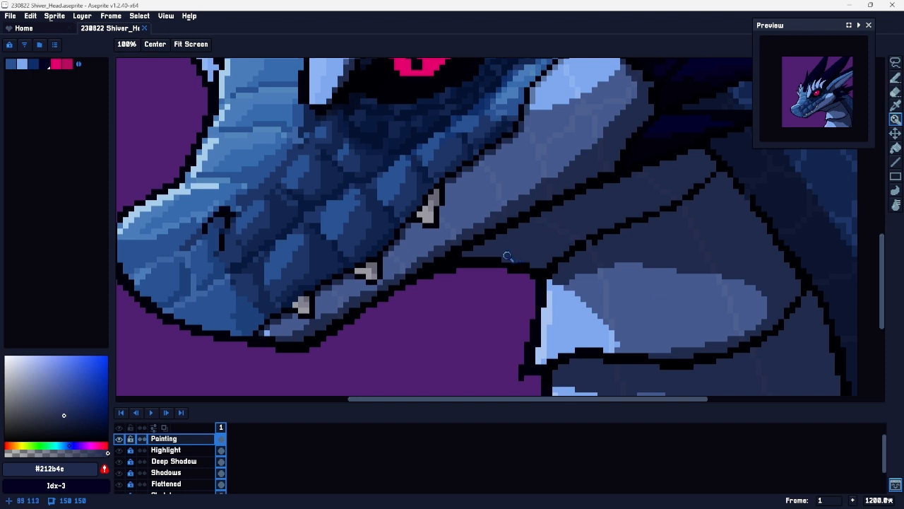
{"action": "scroll", "coordinate": [509, 256], "scroll_direction": "down", "scroll_amount": 2}
{"action": "key", "text": "space"}
{"action": "left_click_drag", "start_coordinate": [510, 169], "coordinate": [493, 248]}
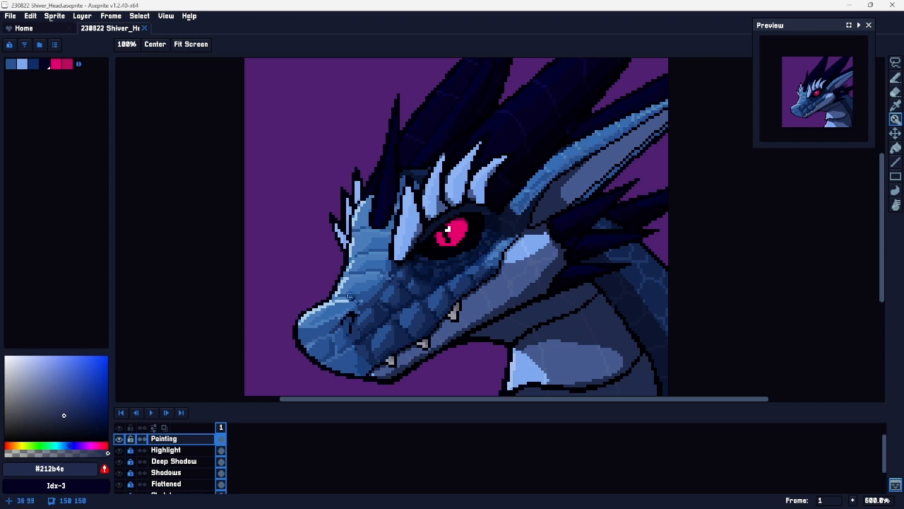
Step: Sample #4b7dba and #a6cdeb to clean up the bright rim on the snout bridge and extend it up to the dark horn's base
{"action": "mouse_move", "coordinate": [345, 235]}
{"action": "left_mouse_down"}
{"action": "mouse_move", "coordinate": [378, 217]}
{"action": "mouse_move", "coordinate": [372, 224]}
{"action": "left_mouse_up"}
{"action": "key", "text": "b"}
{"action": "left_click", "coordinate": [379, 262], "text": "alt"}
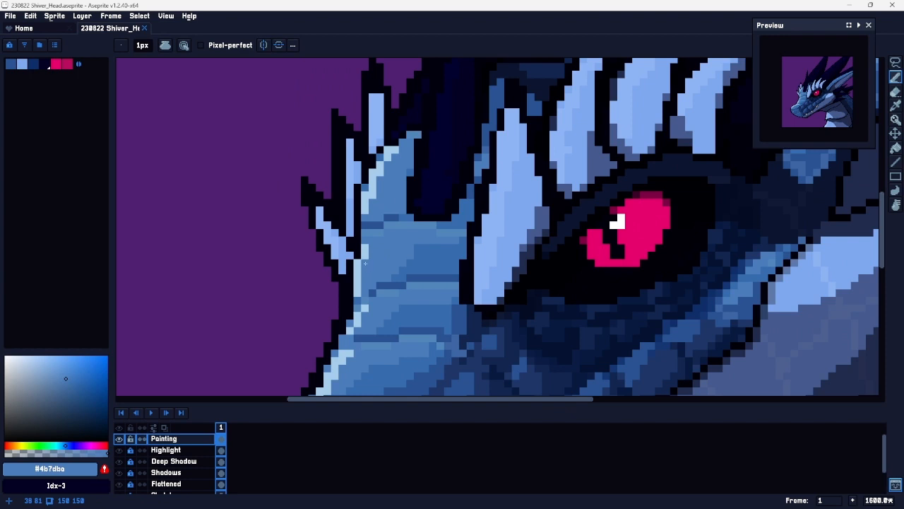
{"action": "key", "text": "alt"}
{"action": "left_click", "coordinate": [370, 243], "text": "alt"}
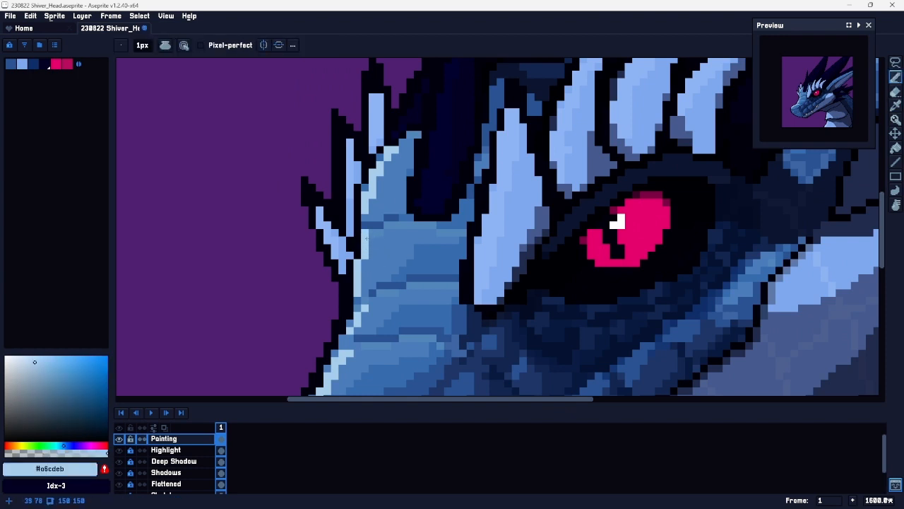
{"action": "left_click", "coordinate": [365, 217]}
{"action": "left_click", "coordinate": [365, 188]}
{"action": "key", "text": "space"}
{"action": "left_click", "coordinate": [402, 142]}
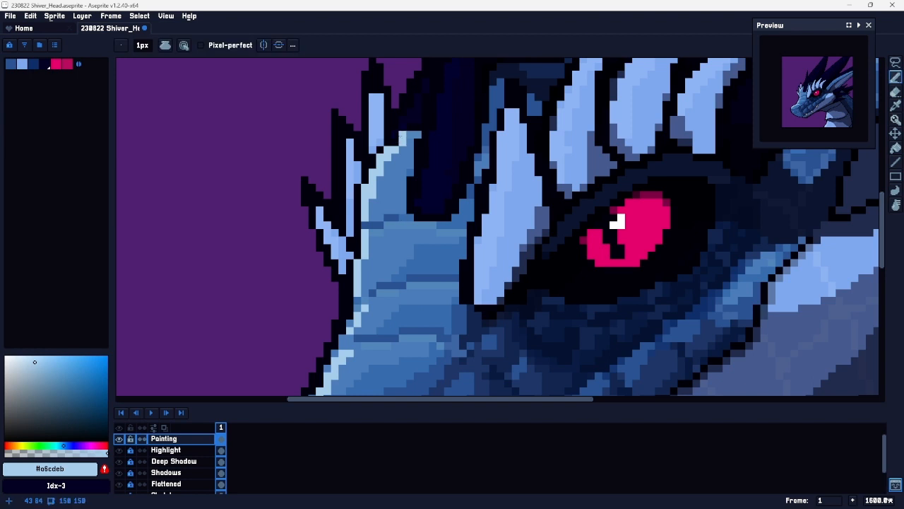
{"action": "key", "text": "ctrl+z"}
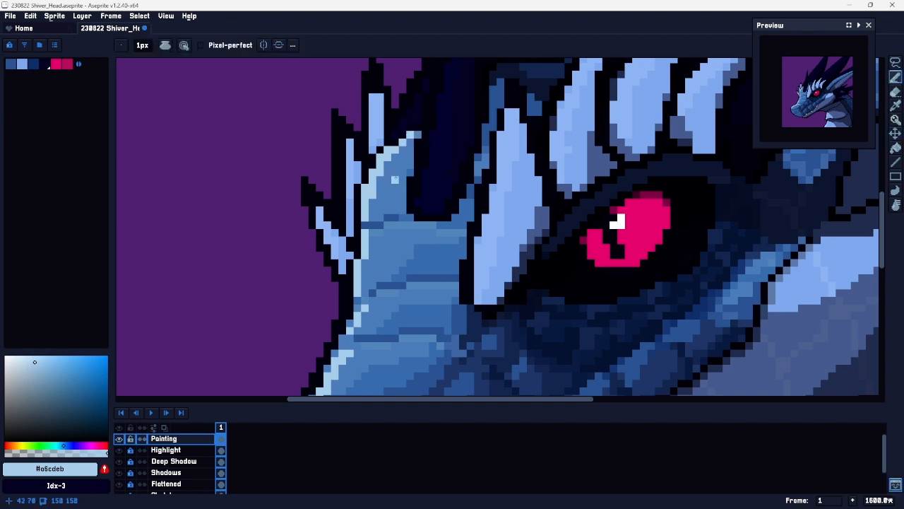
Step: Examine the snout rim, nostril, jaw and neck shading across the full head
{"action": "key", "text": "space"}
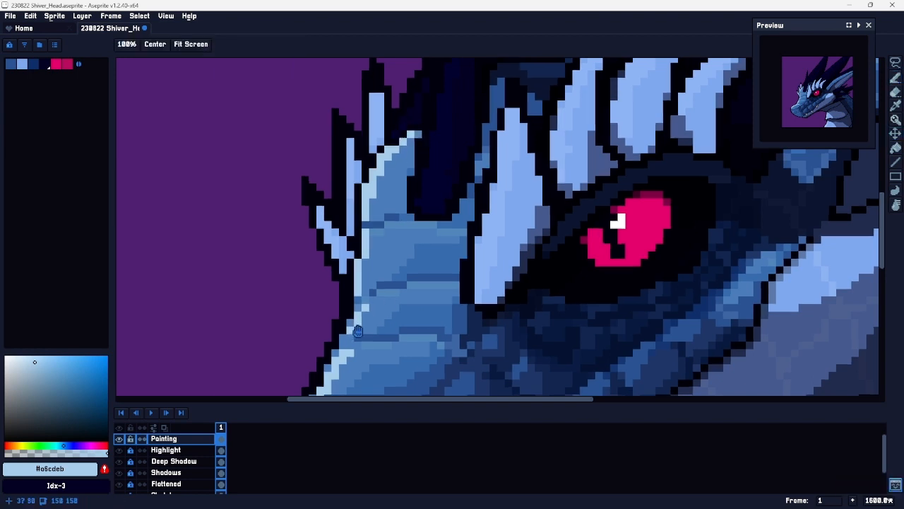
{"action": "left_click_drag", "start_coordinate": [335, 388], "coordinate": [413, 216]}
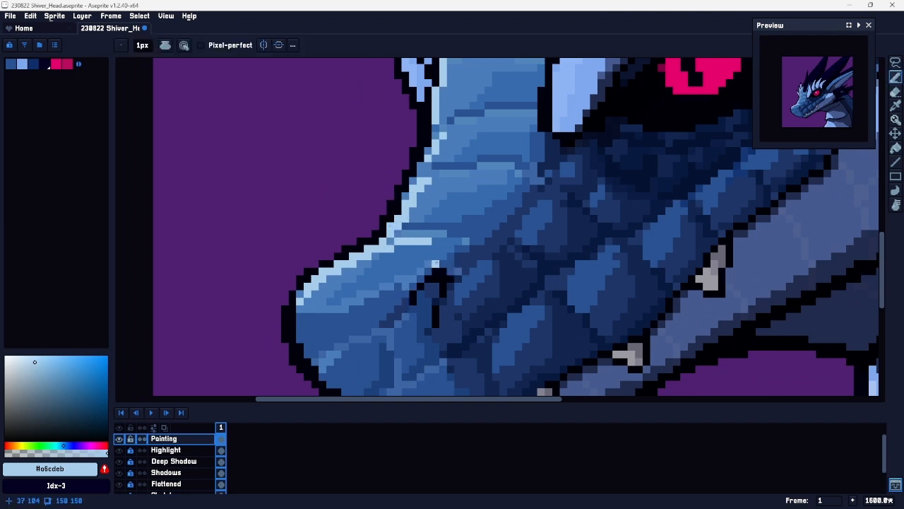
{"action": "key", "text": "ctrl+z"}
{"action": "key", "text": "space"}
{"action": "scroll", "coordinate": [459, 265], "scroll_direction": "down", "scroll_amount": 3}
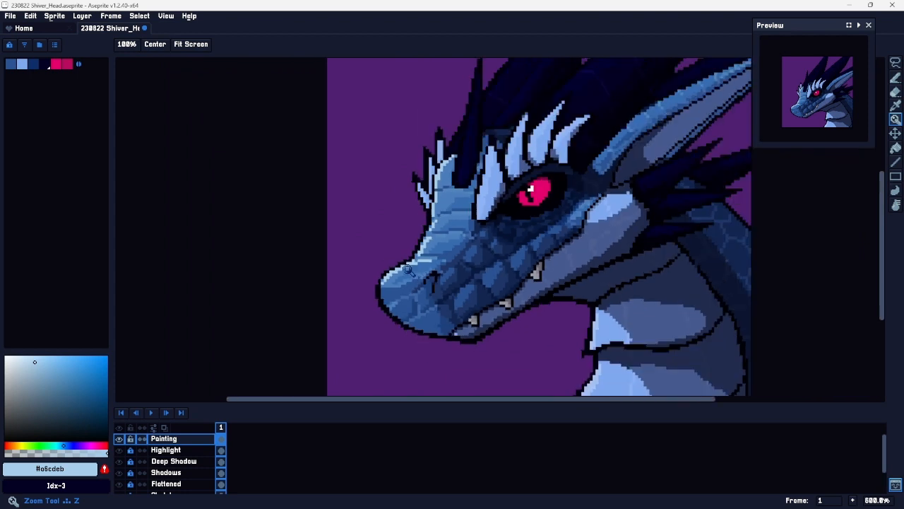
{"action": "left_click_drag", "start_coordinate": [561, 297], "coordinate": [519, 267]}
{"action": "key", "text": "z"}
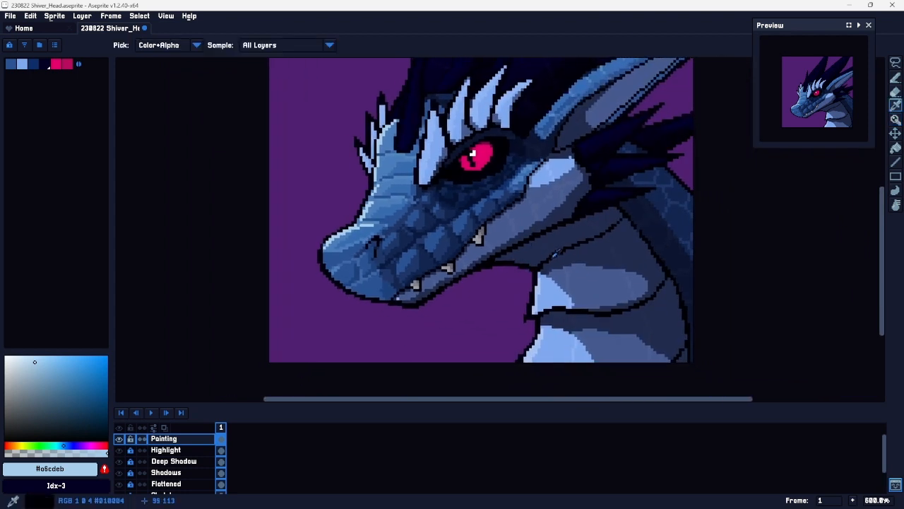
{"action": "left_click", "coordinate": [556, 252], "text": "alt"}
{"action": "key", "text": "b"}
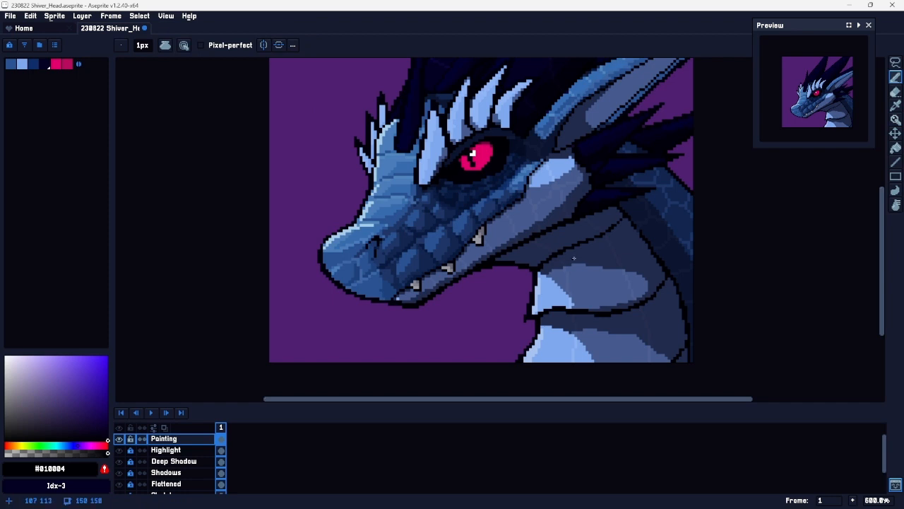
{"action": "mouse_move", "coordinate": [605, 240]}
{"action": "left_mouse_down"}
{"action": "mouse_move", "coordinate": [587, 287]}
{"action": "mouse_move", "coordinate": [595, 276]}
{"action": "left_mouse_up"}
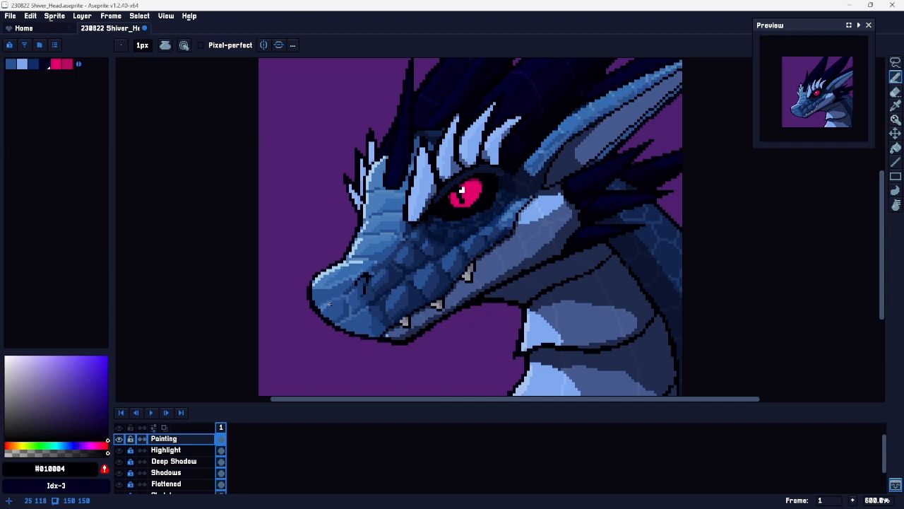
{"action": "left_click_drag", "start_coordinate": [621, 288], "coordinate": [544, 287]}
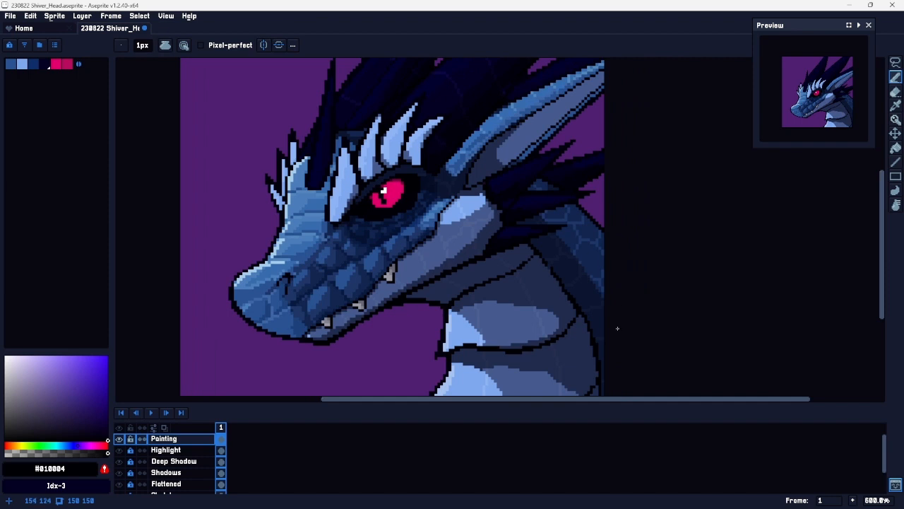
{"action": "left_click_drag", "start_coordinate": [468, 142], "coordinate": [488, 244]}
{"action": "left_click_drag", "start_coordinate": [402, 332], "coordinate": [463, 242]}
{"action": "left_click_drag", "start_coordinate": [538, 293], "coordinate": [532, 264]}
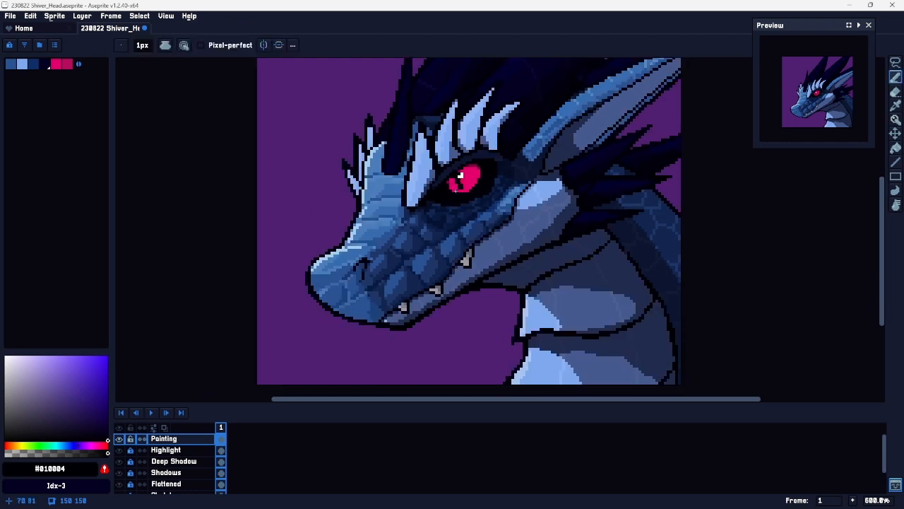
Step: Sample #7b0042 and shade the iris's back and lower rim, then sample #e4006d and retouch the lower iris pixels
{"action": "scroll", "coordinate": [463, 178], "scroll_direction": "up", "scroll_amount": 2}
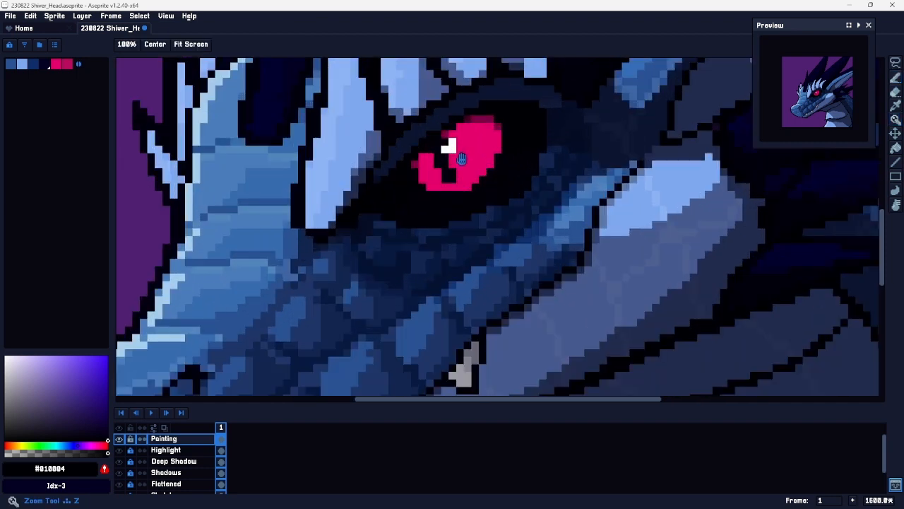
{"action": "scroll", "coordinate": [466, 185], "scroll_direction": "up", "scroll_amount": 2}
{"action": "left_click", "coordinate": [490, 177], "text": "alt"}
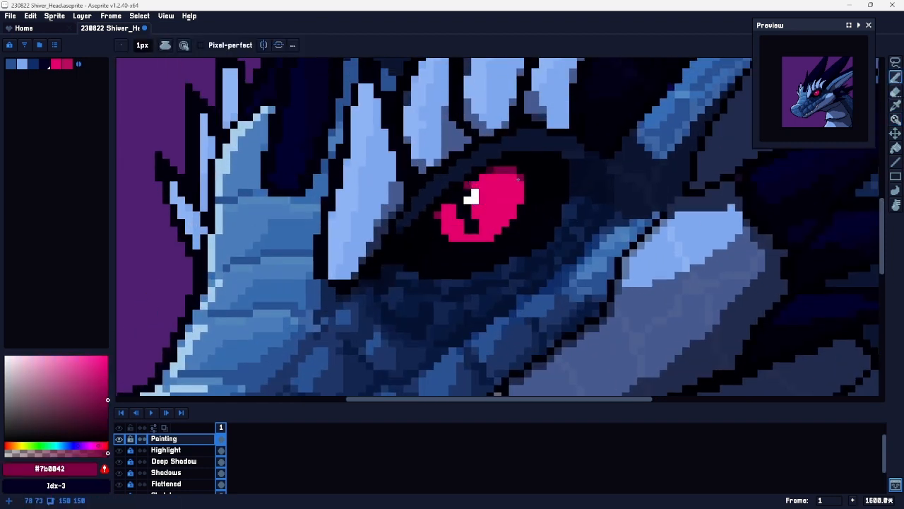
{"action": "mouse_move", "coordinate": [520, 183]}
{"action": "left_mouse_down"}
{"action": "mouse_move", "coordinate": [505, 223]}
{"action": "mouse_move", "coordinate": [487, 239]}
{"action": "mouse_move", "coordinate": [450, 246]}
{"action": "left_mouse_up"}
{"action": "mouse_move", "coordinate": [536, 273]}
{"action": "left_mouse_down"}
{"action": "mouse_move", "coordinate": [506, 280]}
{"action": "mouse_move", "coordinate": [537, 267]}
{"action": "left_mouse_up"}
{"action": "left_click", "coordinate": [493, 215], "text": "alt"}
{"action": "mouse_move", "coordinate": [445, 229]}
{"action": "left_mouse_down"}
{"action": "mouse_move", "coordinate": [376, 276]}
{"action": "mouse_move", "coordinate": [469, 236]}
{"action": "mouse_move", "coordinate": [500, 234]}
{"action": "left_mouse_up"}
{"action": "key", "text": "z"}
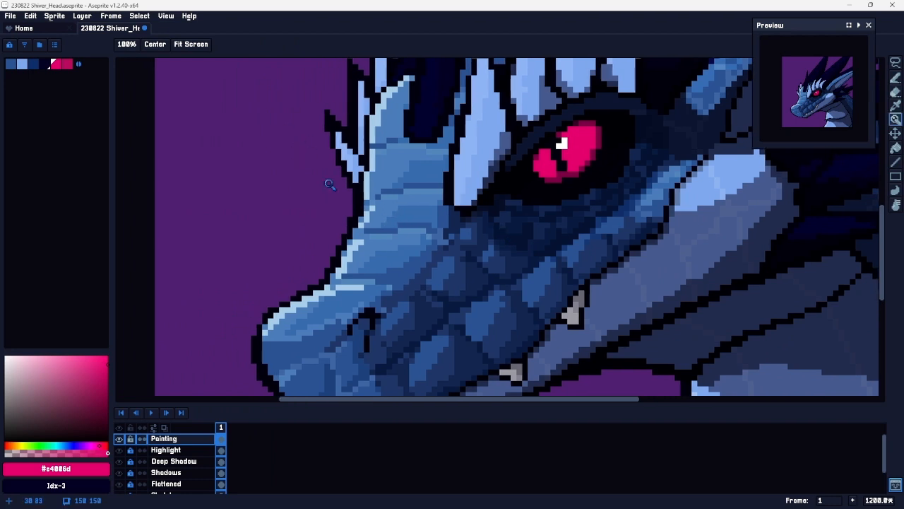
Step: Sample #11254e and paint shadow pixels on the snout's lower edge near the front corner of the mouth
{"action": "left_click_drag", "start_coordinate": [537, 307], "coordinate": [442, 281]}
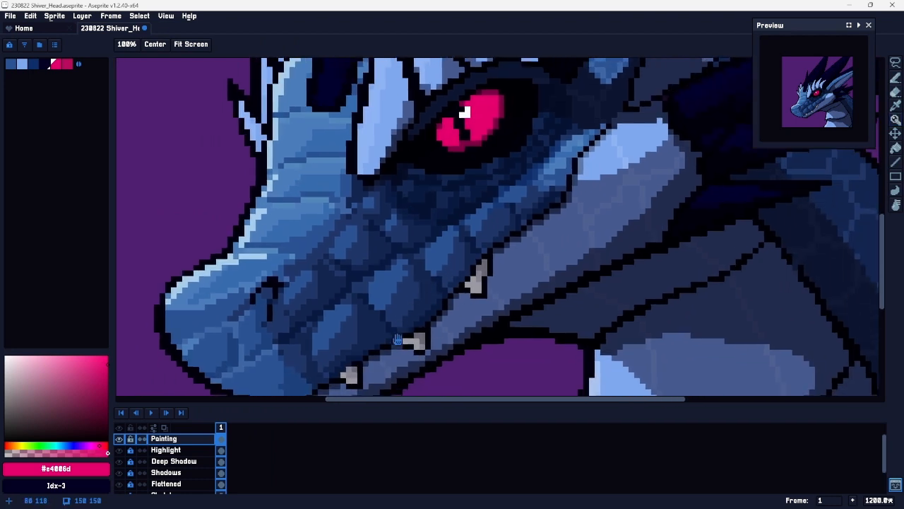
{"action": "left_click_drag", "start_coordinate": [402, 345], "coordinate": [460, 260]}
{"action": "key", "text": "b"}
{"action": "key", "text": "i"}
{"action": "left_click", "coordinate": [465, 228]}
{"action": "key", "text": "b"}
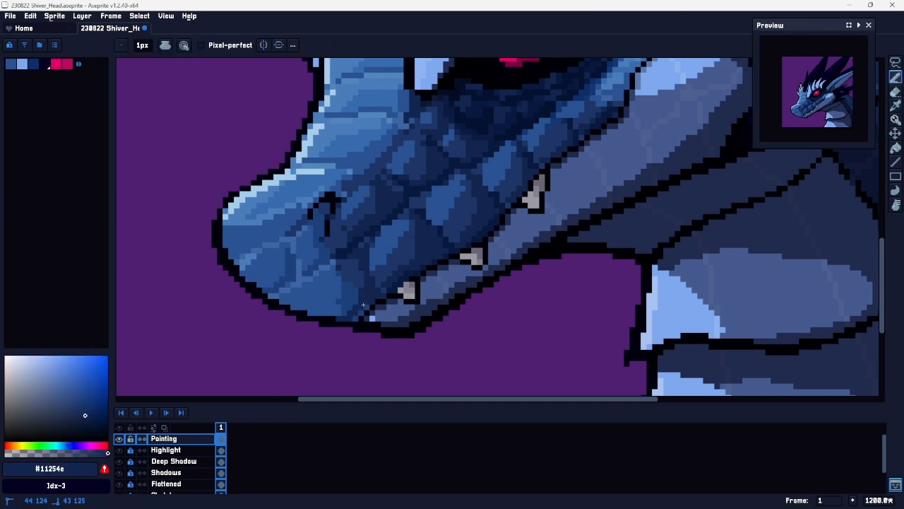
{"action": "key", "text": "space"}
{"action": "left_click_drag", "start_coordinate": [402, 270], "coordinate": [438, 331]}
{"action": "left_click_drag", "start_coordinate": [460, 230], "coordinate": [447, 254]}
{"action": "left_click_drag", "start_coordinate": [347, 236], "coordinate": [440, 166]}
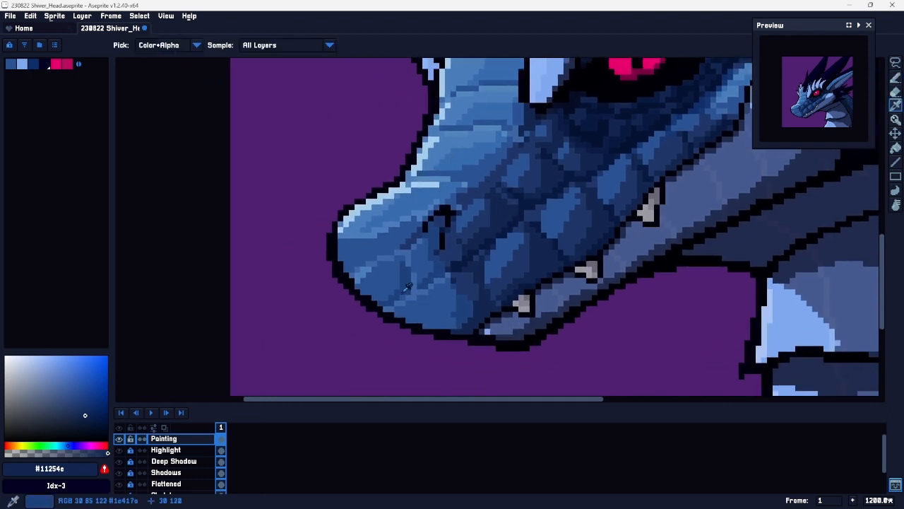
Step: Try painting #4b7dba highlights on the small scales below the nostril, and undo the strokes
{"action": "left_click", "coordinate": [448, 212], "text": "alt"}
{"action": "left_click", "coordinate": [451, 310], "text": "alt"}
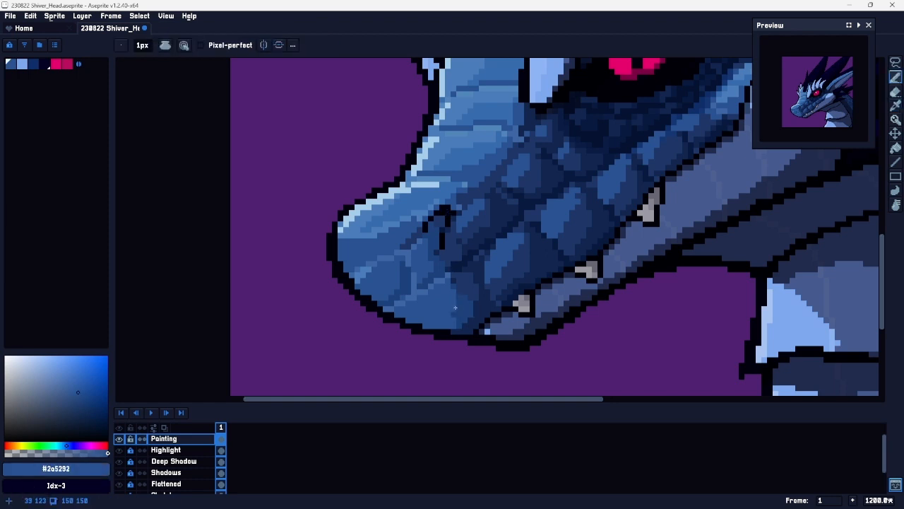
{"action": "left_click", "coordinate": [364, 221], "text": "alt"}
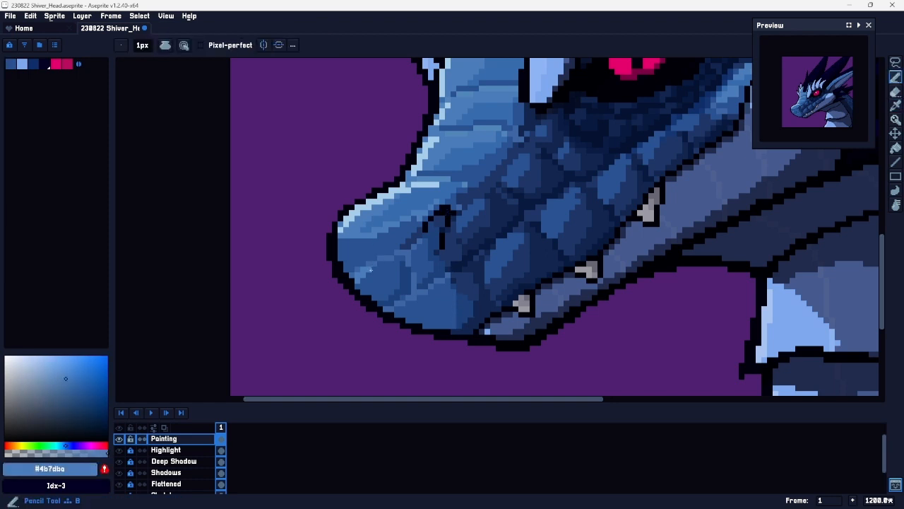
{"action": "left_click_drag", "start_coordinate": [419, 249], "coordinate": [424, 247]}
{"action": "left_click_drag", "start_coordinate": [414, 263], "coordinate": [418, 249]}
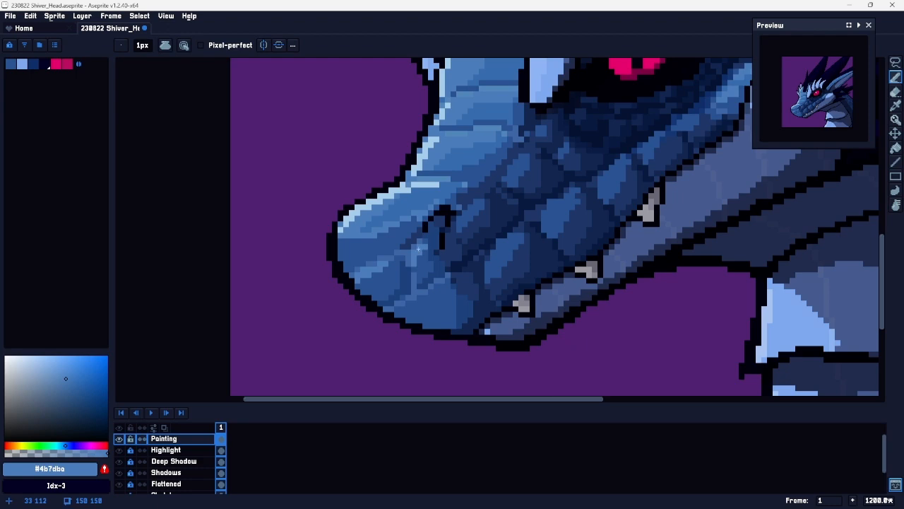
{"action": "left_click_drag", "start_coordinate": [393, 309], "coordinate": [426, 286]}
{"action": "key", "text": "z"}
{"action": "mouse_move", "coordinate": [498, 305]}
{"action": "left_mouse_down"}
{"action": "mouse_move", "coordinate": [470, 319]}
{"action": "mouse_move", "coordinate": [495, 301]}
{"action": "left_mouse_up"}
{"action": "key", "text": "v"}
{"action": "key", "text": "ctrl+z"}
{"action": "key", "text": "ctrl+z"}
{"action": "key", "text": "ctrl+z"}
{"action": "key", "text": "ctrl+z"}
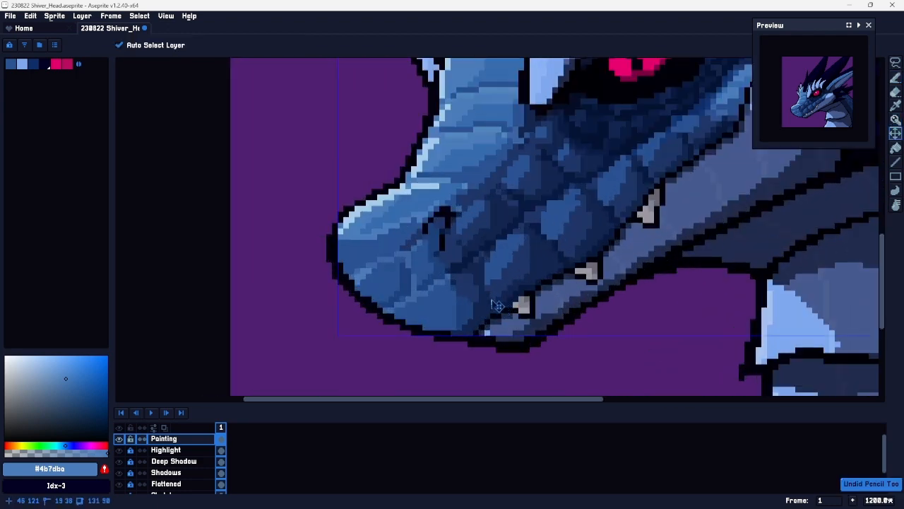
{"action": "key", "text": "space"}
{"action": "left_click_drag", "start_coordinate": [524, 230], "coordinate": [348, 272]}
{"action": "left_click_drag", "start_coordinate": [524, 296], "coordinate": [526, 269]}
{"action": "left_click_drag", "start_coordinate": [437, 199], "coordinate": [498, 240]}
{"action": "key", "text": "z"}
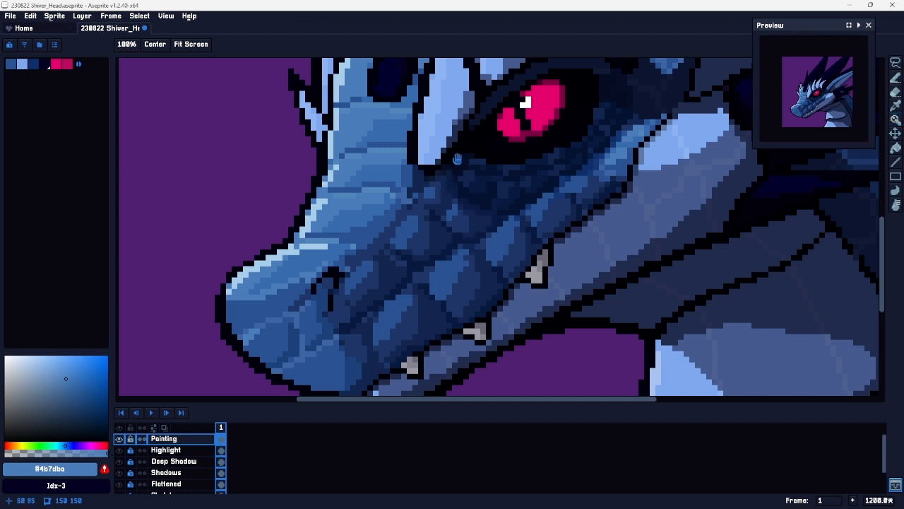
{"action": "left_click_drag", "start_coordinate": [444, 159], "coordinate": [465, 202]}
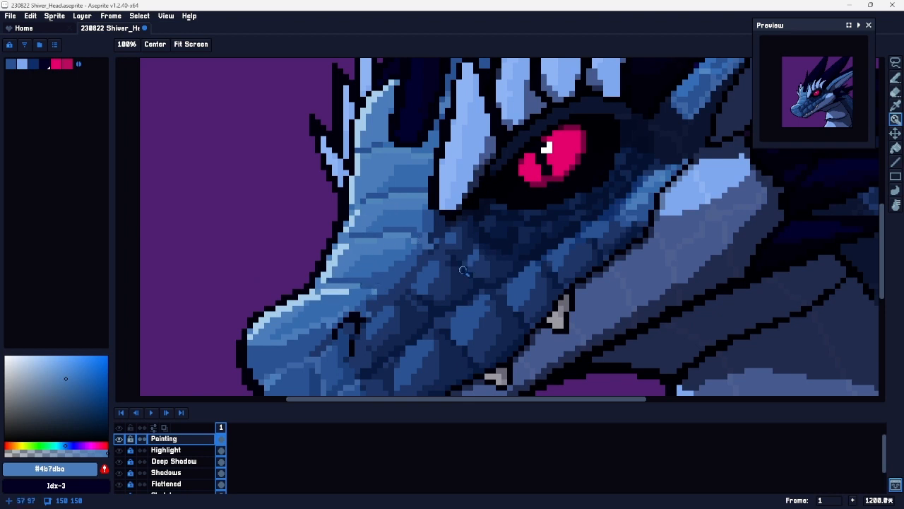
Step: Add a new layer above Painting, isolate it by hiding all other layers, and fill it with black
{"action": "scroll", "coordinate": [459, 237], "scroll_direction": "down", "scroll_amount": 2}
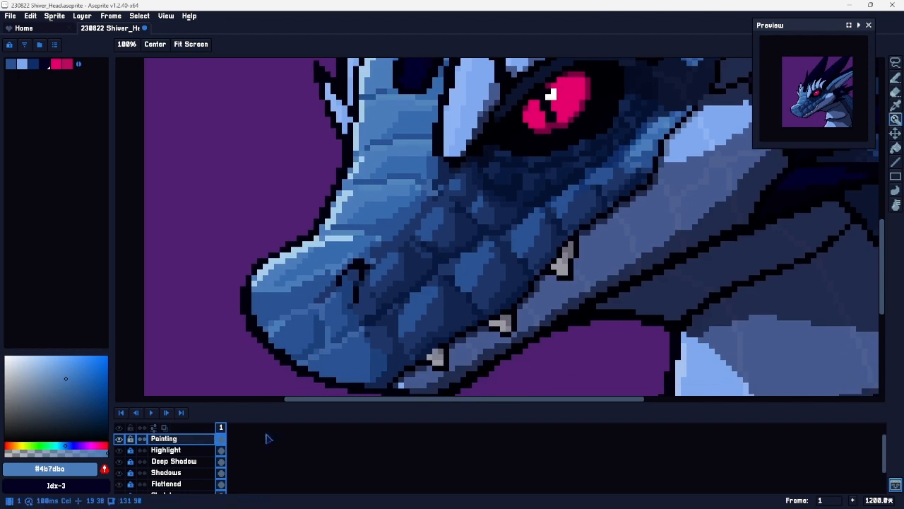
{"action": "key", "text": "shift+n"}
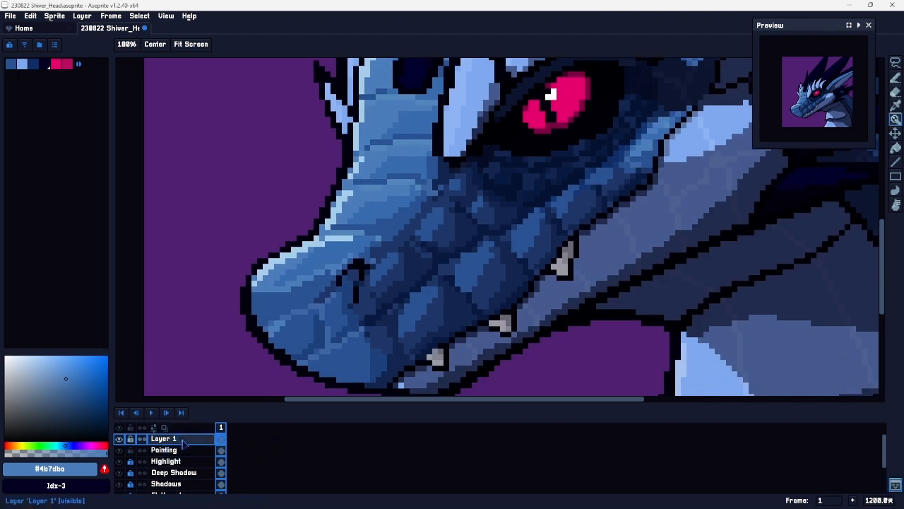
{"action": "left_click", "coordinate": [119, 450]}
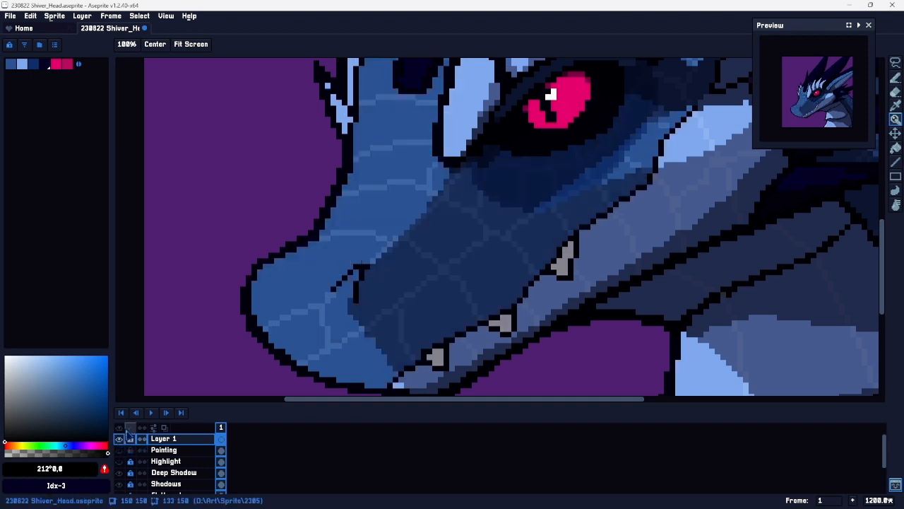
{"action": "left_click", "coordinate": [120, 440], "text": "alt"}
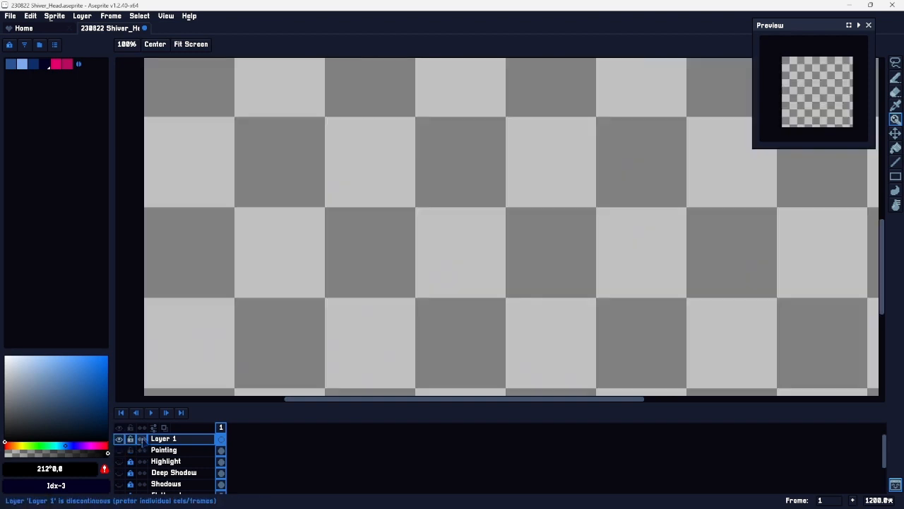
{"action": "left_click", "coordinate": [895, 147]}
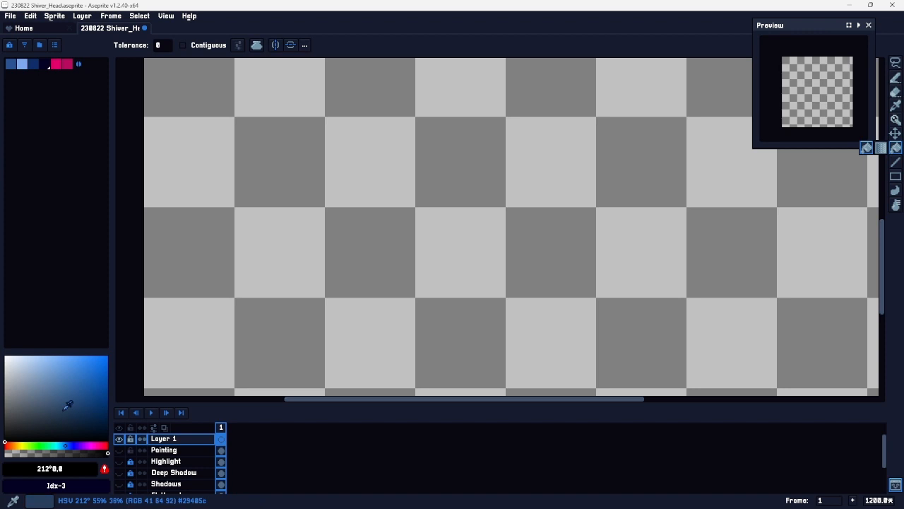
{"action": "left_click", "coordinate": [660, 238]}
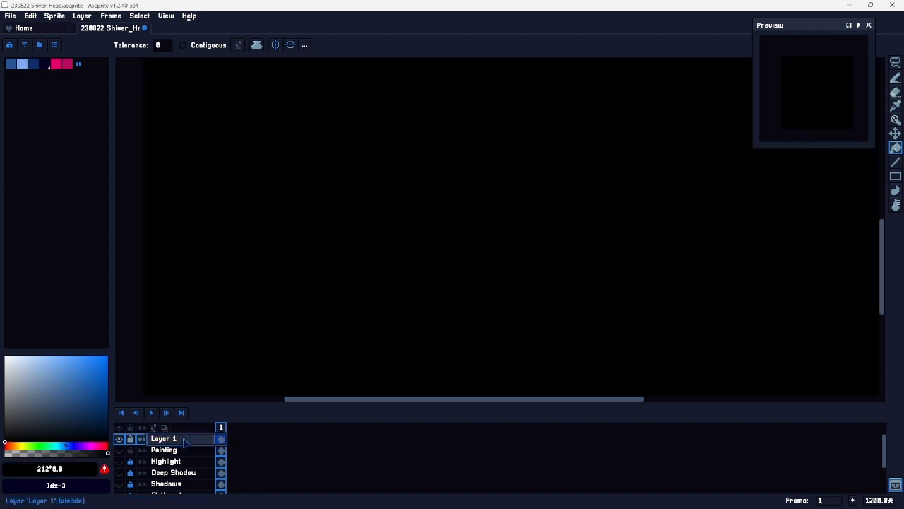
Step: Set the blend mode of Layer 1 to Color in its layer properties
{"action": "double_click", "coordinate": [163, 439]}
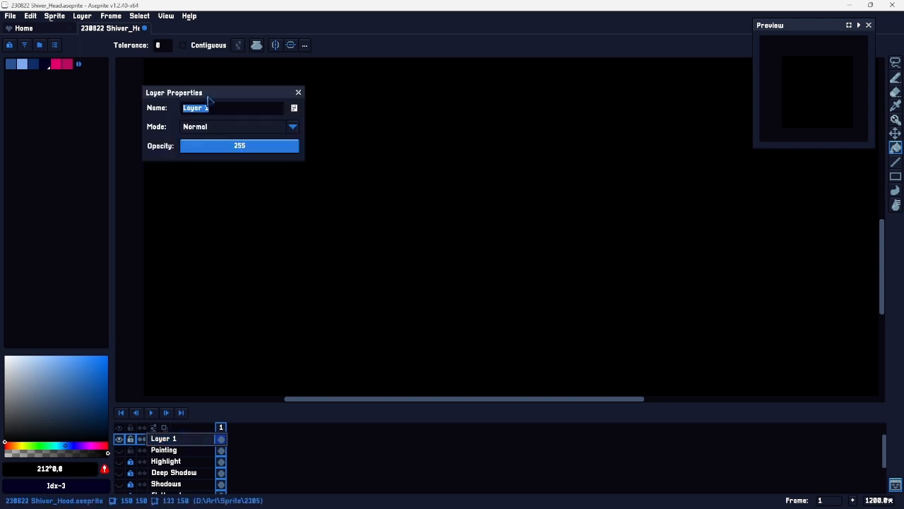
{"action": "left_click", "coordinate": [293, 126]}
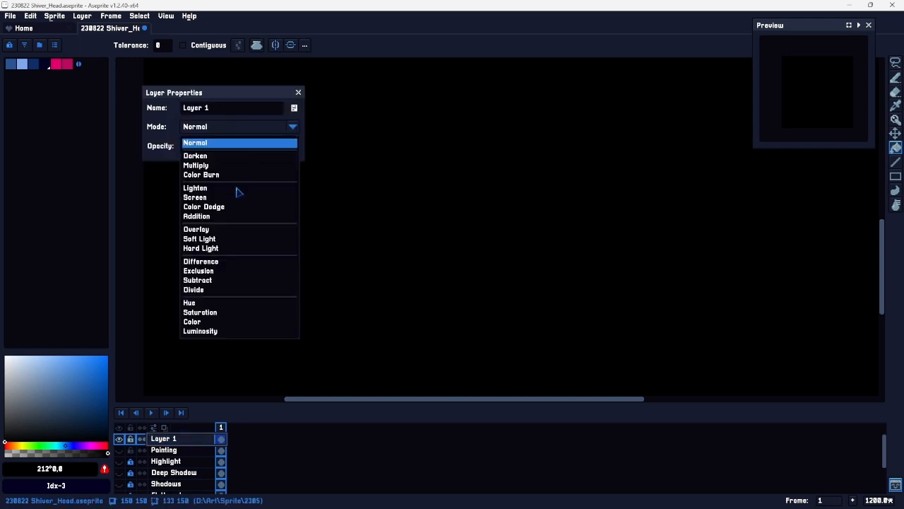
{"action": "left_click", "coordinate": [208, 322]}
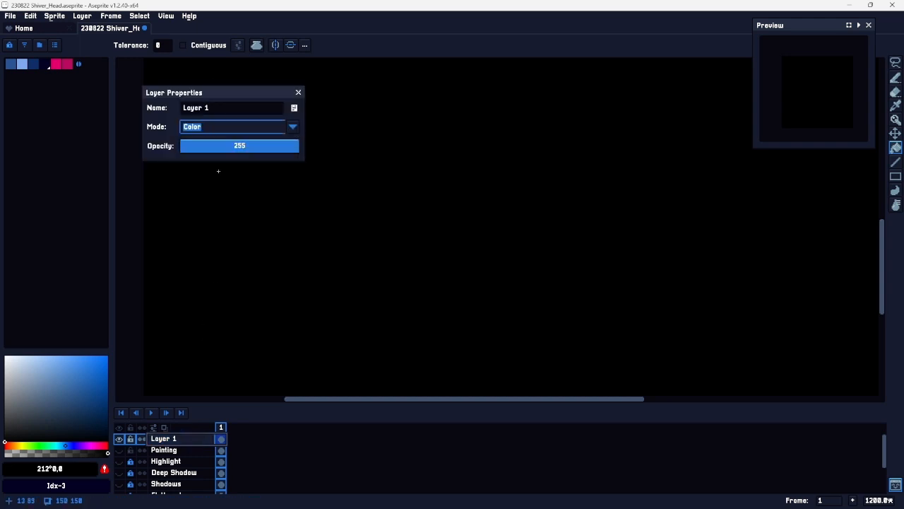
{"action": "left_click", "coordinate": [299, 93]}
Step: Make all the hidden layers from Painting down to Sketch visible again, including the Background layer
{"action": "left_click_drag", "start_coordinate": [120, 451], "coordinate": [120, 505]}
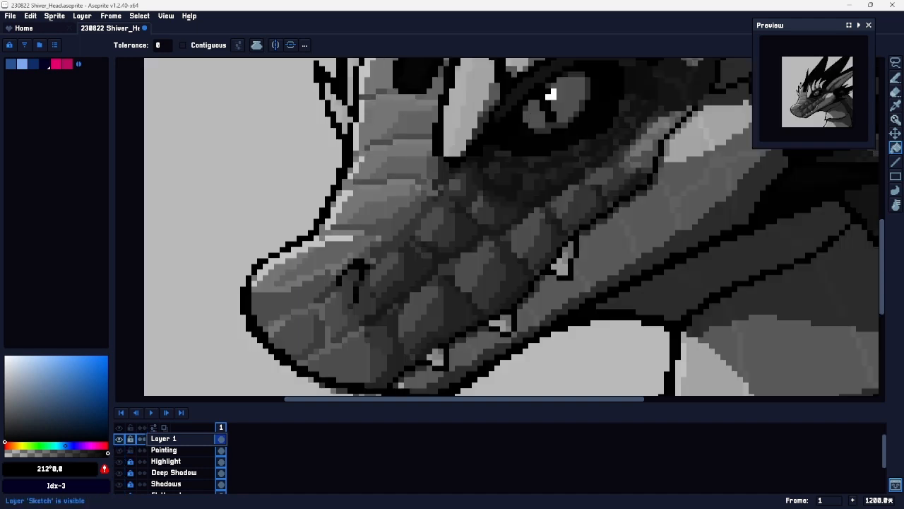
{"action": "scroll", "coordinate": [269, 363], "scroll_direction": "down", "scroll_amount": 2}
{"action": "scroll", "coordinate": [270, 363], "scroll_direction": "down", "scroll_amount": 2}
{"action": "scroll", "coordinate": [310, 325], "scroll_direction": "up", "scroll_amount": 1}
{"action": "left_click_drag", "start_coordinate": [259, 333], "coordinate": [298, 231]}
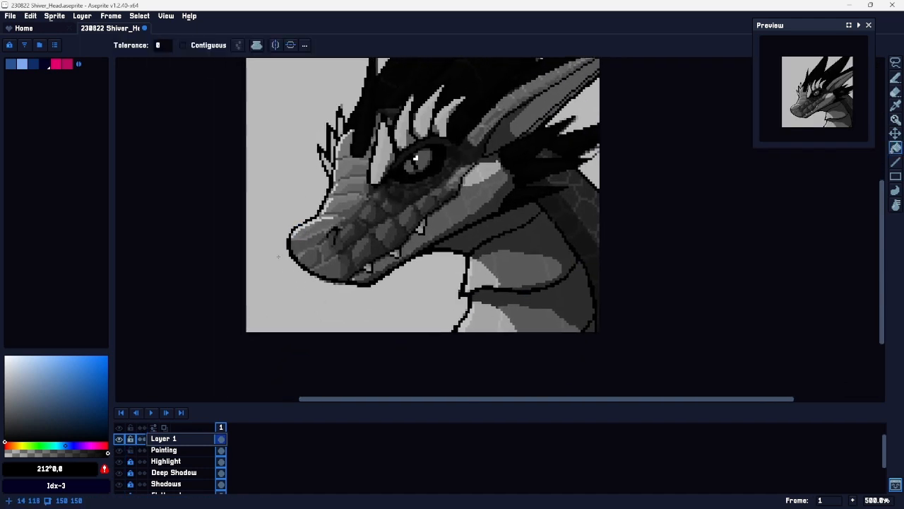
{"action": "scroll", "coordinate": [174, 455], "scroll_direction": "down", "scroll_amount": 3}
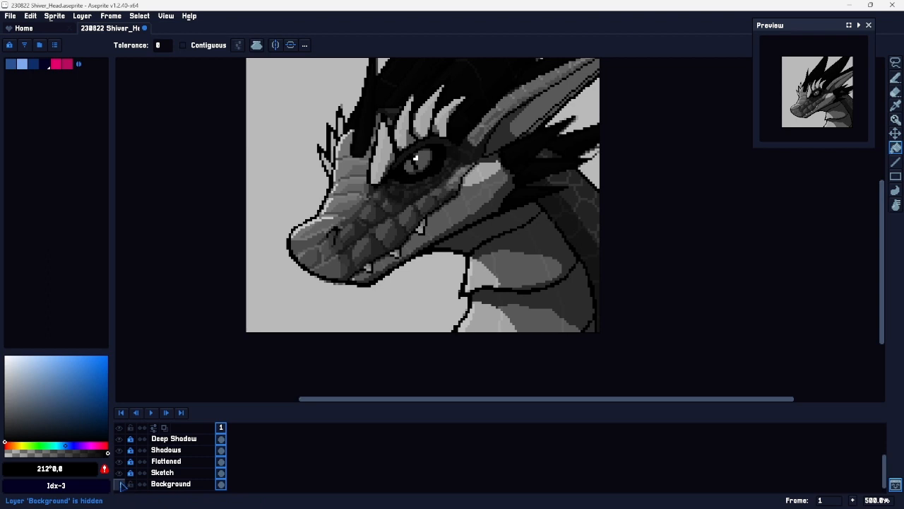
{"action": "left_click", "coordinate": [119, 483]}
Step: Examine the grayscale values around the eye, brow spikes, snout bridge and nostril
{"action": "scroll", "coordinate": [316, 266], "scroll_direction": "up", "scroll_amount": 3}
{"action": "left_click_drag", "start_coordinate": [356, 149], "coordinate": [322, 260]}
{"action": "left_click_drag", "start_coordinate": [394, 154], "coordinate": [391, 204]}
{"action": "key", "text": "g"}
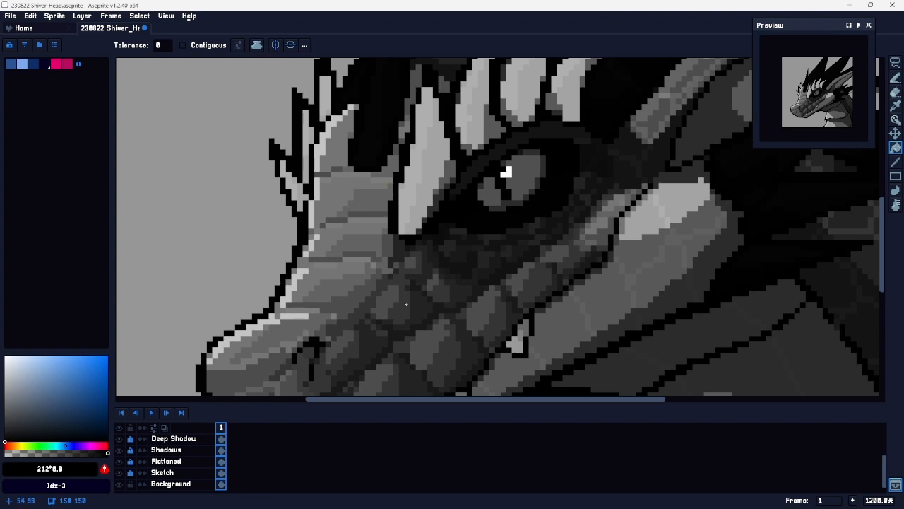
{"action": "left_click_drag", "start_coordinate": [407, 310], "coordinate": [417, 234]}
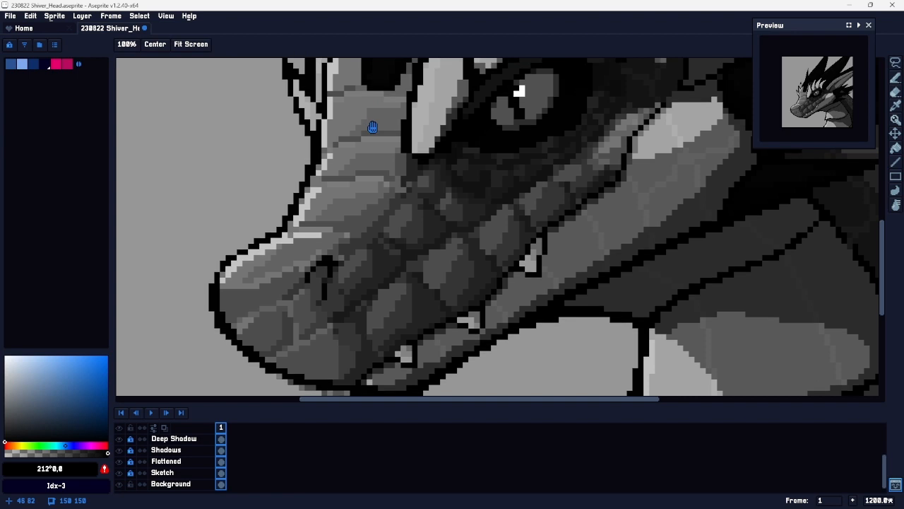
{"action": "left_click_drag", "start_coordinate": [371, 127], "coordinate": [378, 212]}
{"action": "left_click_drag", "start_coordinate": [366, 283], "coordinate": [361, 208]}
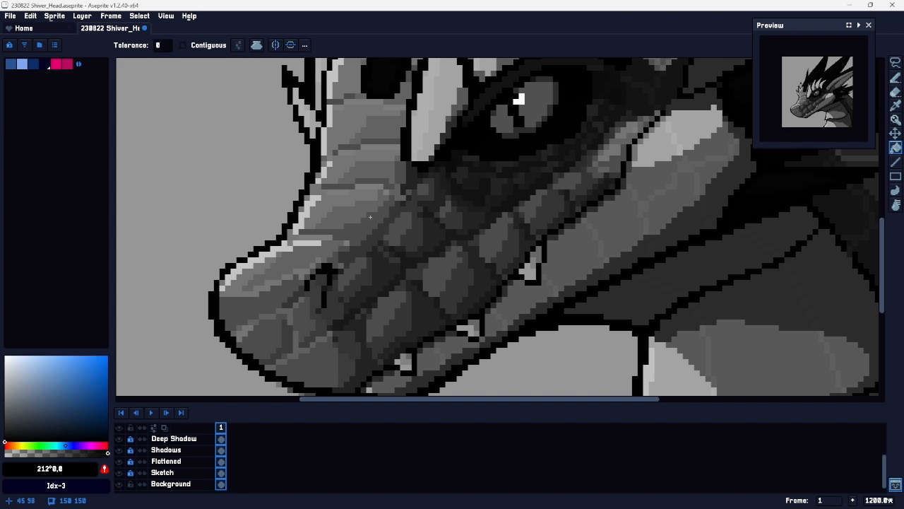
Step: Sample grays from the snout bridge and the neighbouring cheek scales to compare their values
{"action": "key", "text": "i"}
{"action": "left_click", "coordinate": [352, 209]}
{"action": "left_click", "coordinate": [403, 225]}
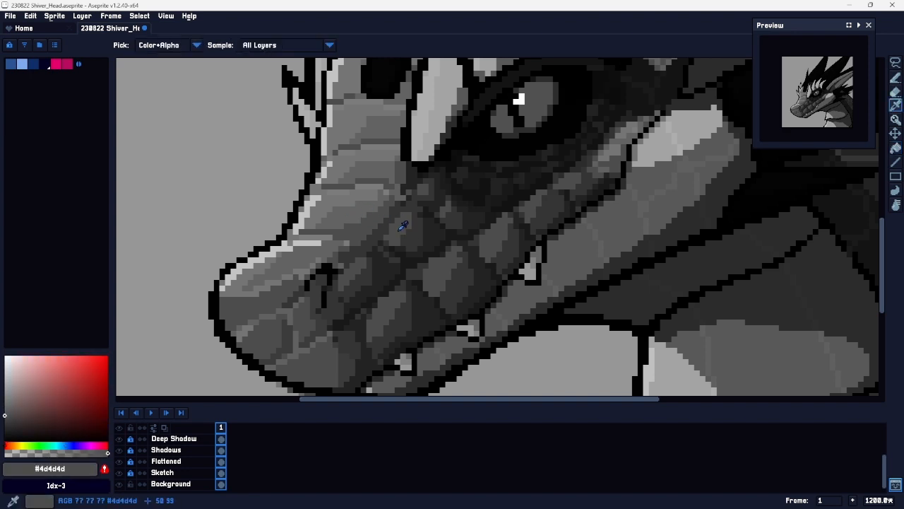
{"action": "left_click", "coordinate": [375, 220]}
{"action": "left_click", "coordinate": [407, 226]}
{"action": "key", "text": "g"}
{"action": "key", "text": "i"}
{"action": "key", "text": "g"}
{"action": "key", "text": "i"}
{"action": "left_click", "coordinate": [378, 235]}
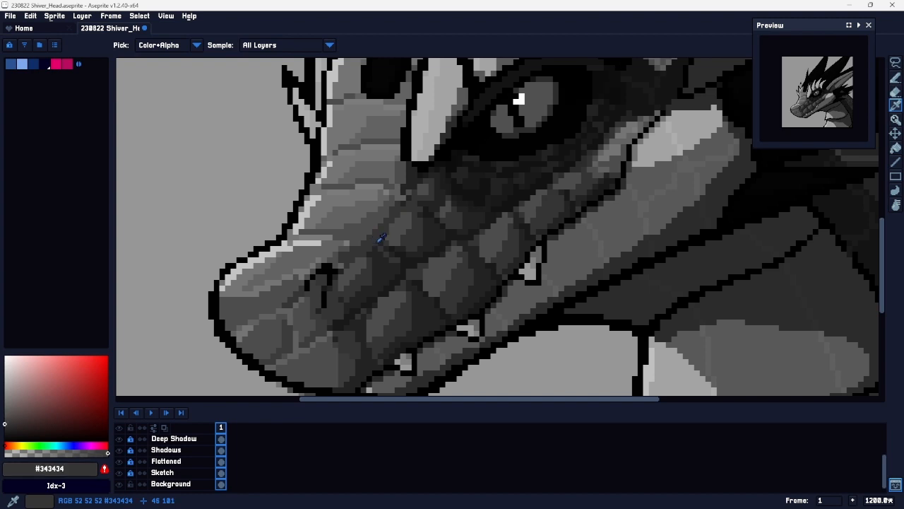
{"action": "key", "text": "g"}
Step: Examine the grayscale contrast across the cheek scales, jaw, teeth and upper neck
{"action": "left_click_drag", "start_coordinate": [397, 268], "coordinate": [485, 200]}
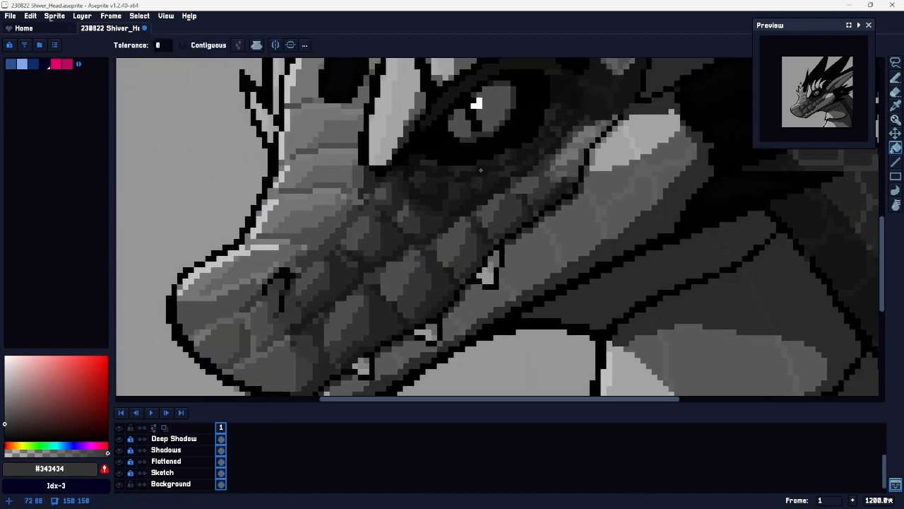
{"action": "left_click_drag", "start_coordinate": [382, 143], "coordinate": [403, 256]}
{"action": "left_click_drag", "start_coordinate": [425, 307], "coordinate": [417, 190]}
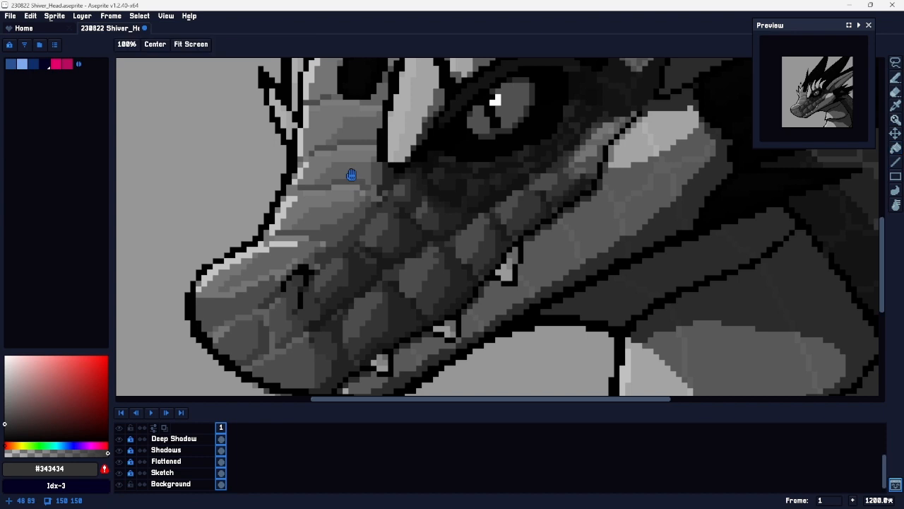
{"action": "left_click_drag", "start_coordinate": [349, 176], "coordinate": [384, 238]}
{"action": "left_click_drag", "start_coordinate": [428, 312], "coordinate": [486, 188]}
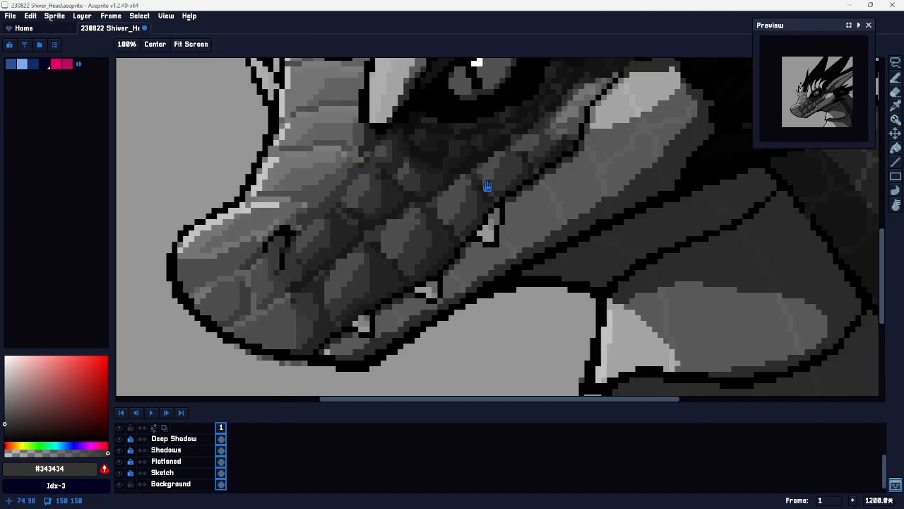
{"action": "left_click_drag", "start_coordinate": [529, 148], "coordinate": [421, 205]}
{"action": "key", "text": "space"}
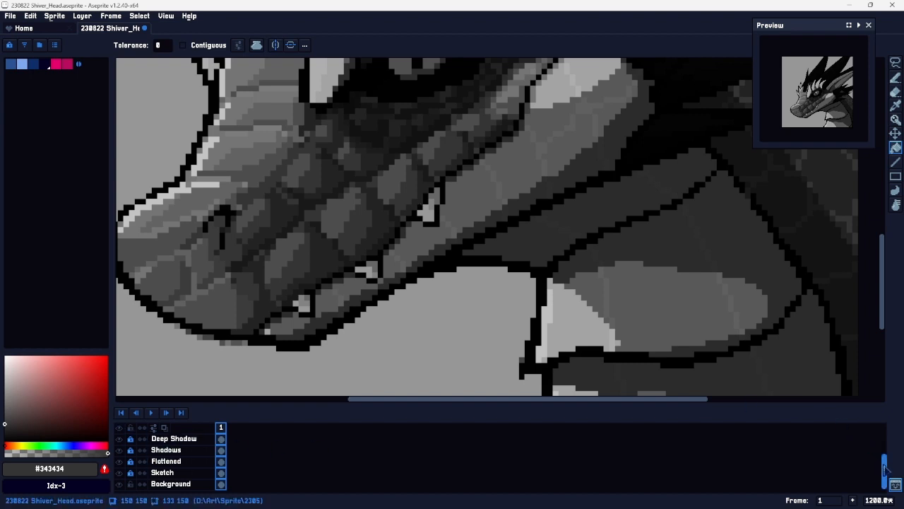
Step: Hide the black Layer 1 to return to full colour, and make Painting the active layer
{"action": "left_click_drag", "start_coordinate": [884, 469], "coordinate": [882, 436]}
{"action": "left_click", "coordinate": [119, 439]}
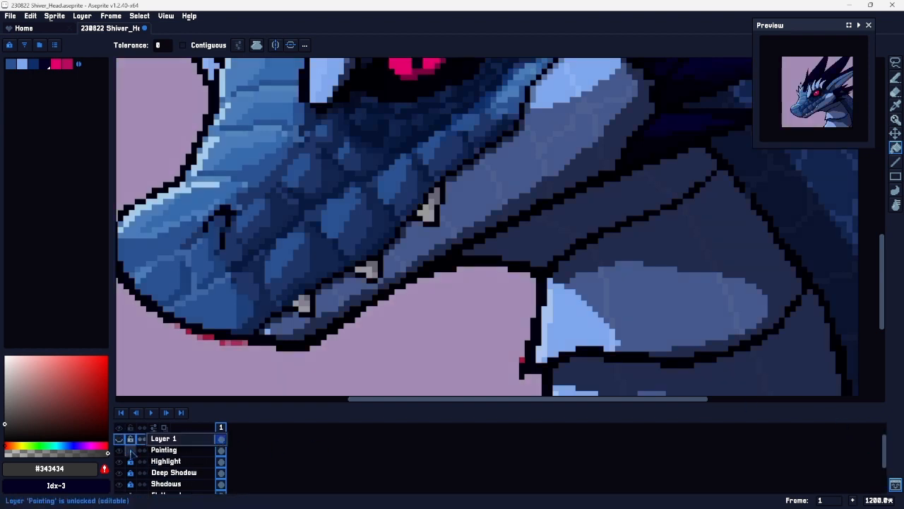
{"action": "left_click", "coordinate": [164, 450]}
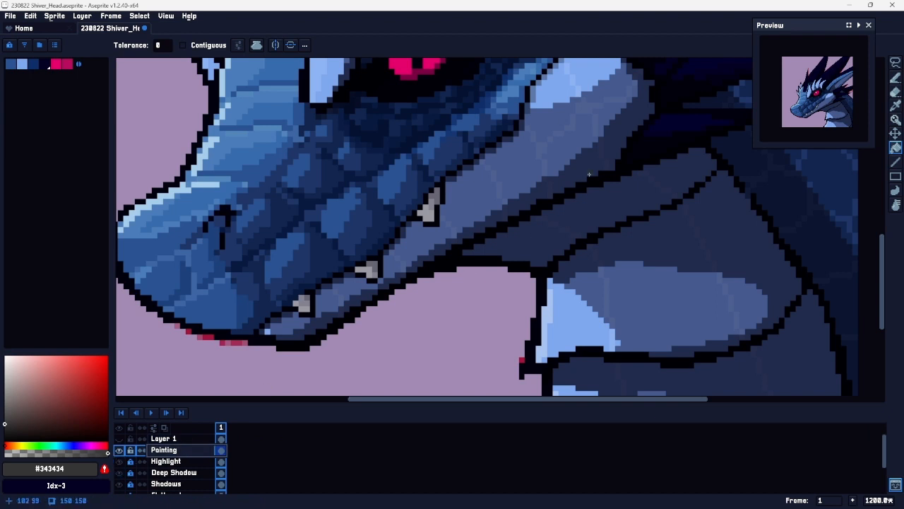
{"action": "key", "text": "space"}
{"action": "left_click_drag", "start_coordinate": [420, 220], "coordinate": [531, 197]}
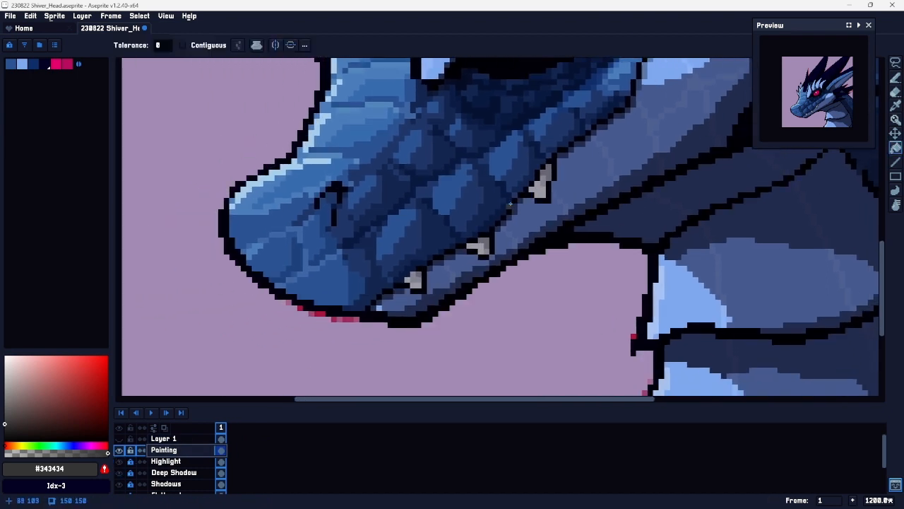
Step: Select the Sketch layer and hide it
{"action": "scroll", "coordinate": [245, 472], "scroll_direction": "down", "scroll_amount": 3}
{"action": "left_click", "coordinate": [168, 464]}
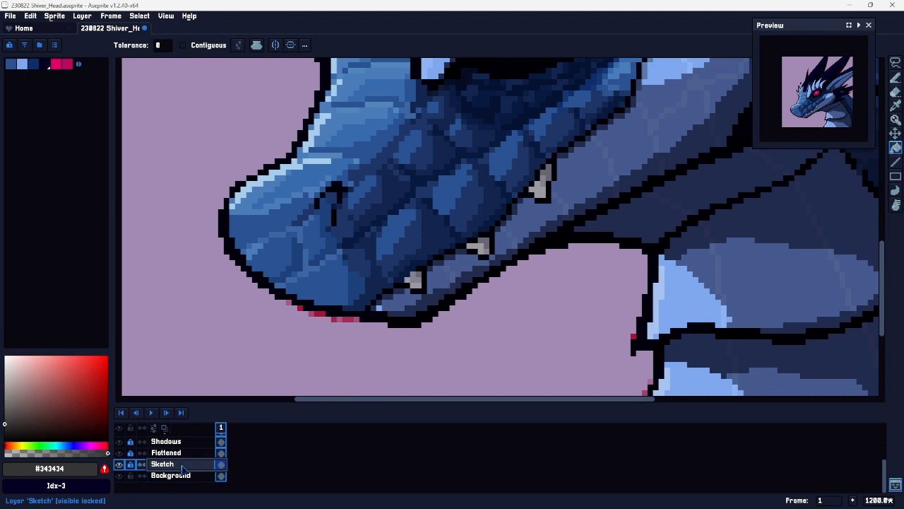
{"action": "right_click", "coordinate": [206, 469]}
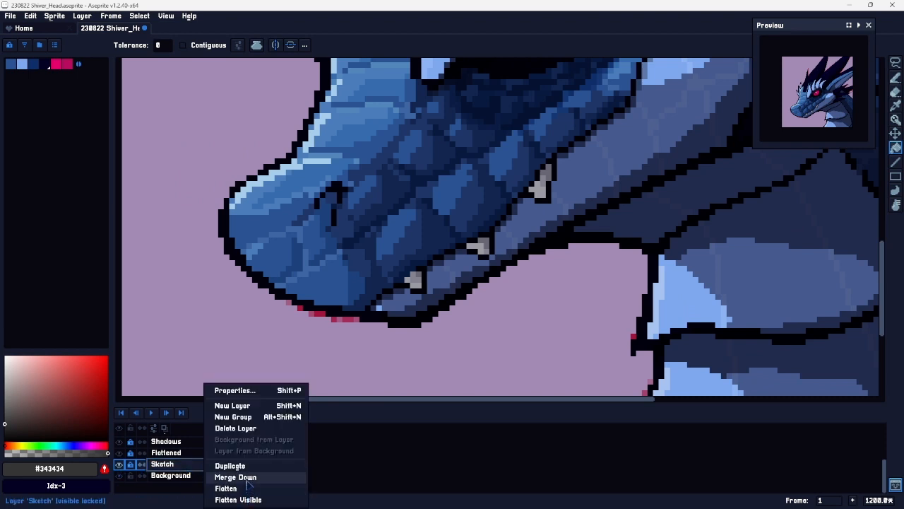
{"action": "left_click", "coordinate": [120, 469]}
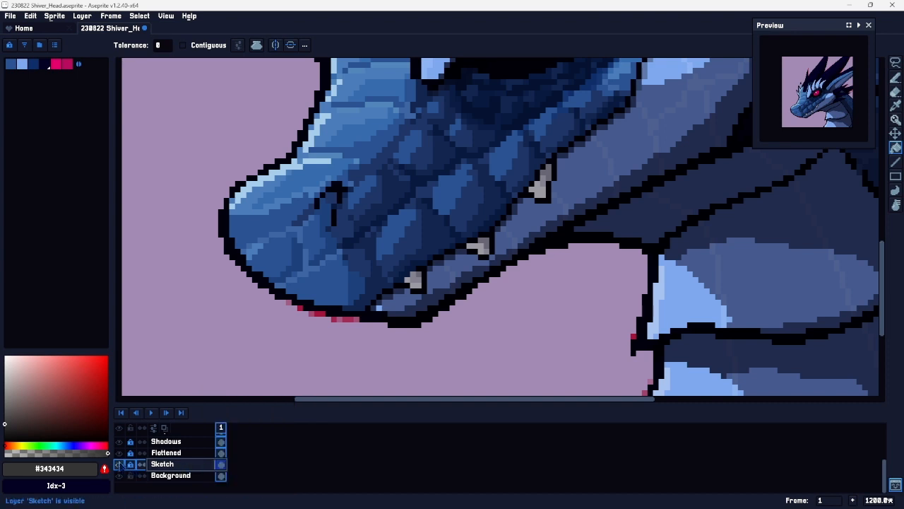
{"action": "left_click", "coordinate": [118, 464]}
Step: Sample the mid blue on the snout bridge and lighten it to HSV 212°, 50, 83 for the pencil
{"action": "scroll", "coordinate": [332, 363], "scroll_direction": "down", "scroll_amount": 3}
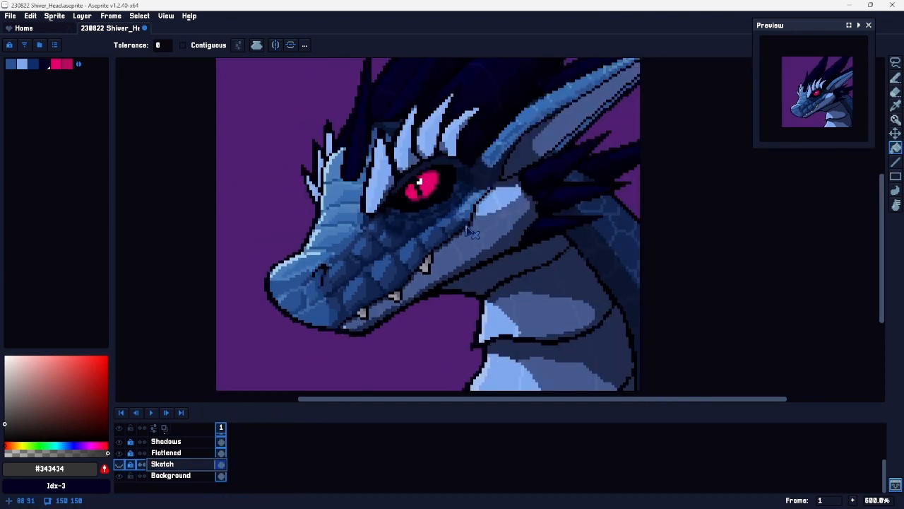
{"action": "scroll", "coordinate": [421, 303], "scroll_direction": "up", "scroll_amount": 4}
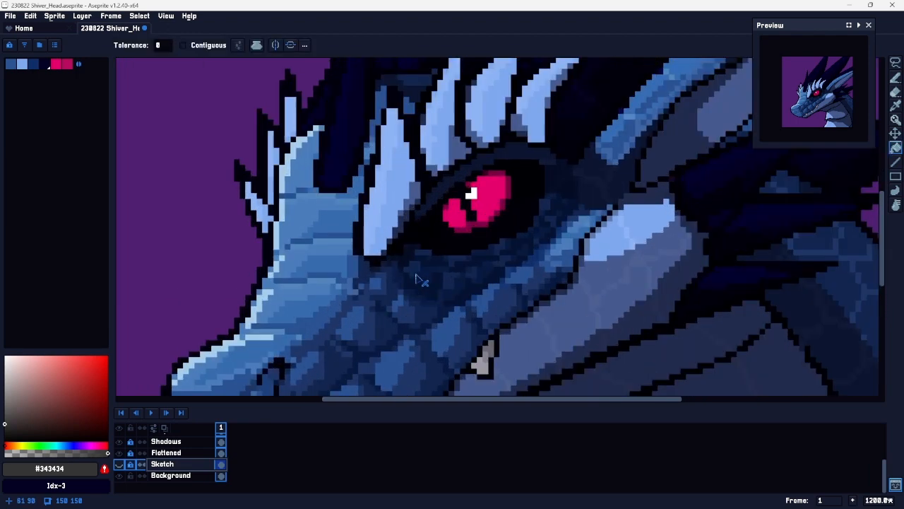
{"action": "scroll", "coordinate": [420, 326], "scroll_direction": "down", "scroll_amount": 3}
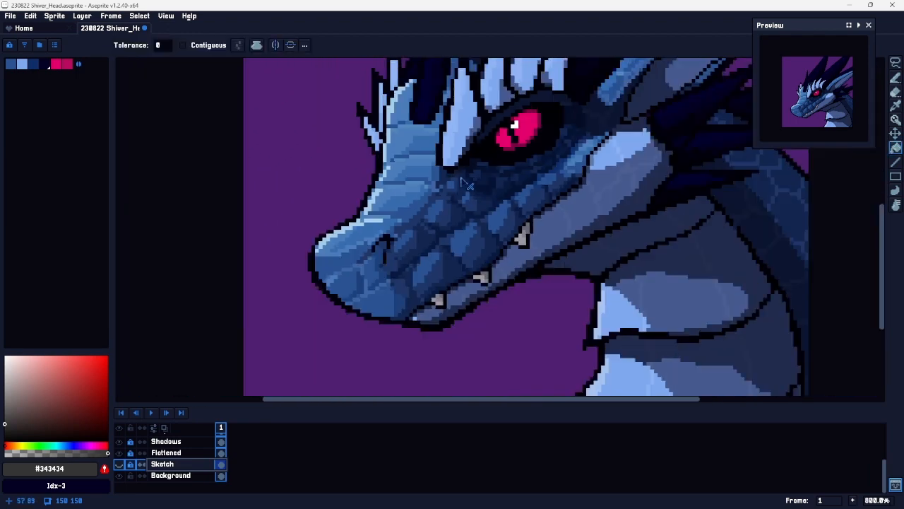
{"action": "left_click_drag", "start_coordinate": [453, 186], "coordinate": [379, 248]}
{"action": "key", "text": "g"}
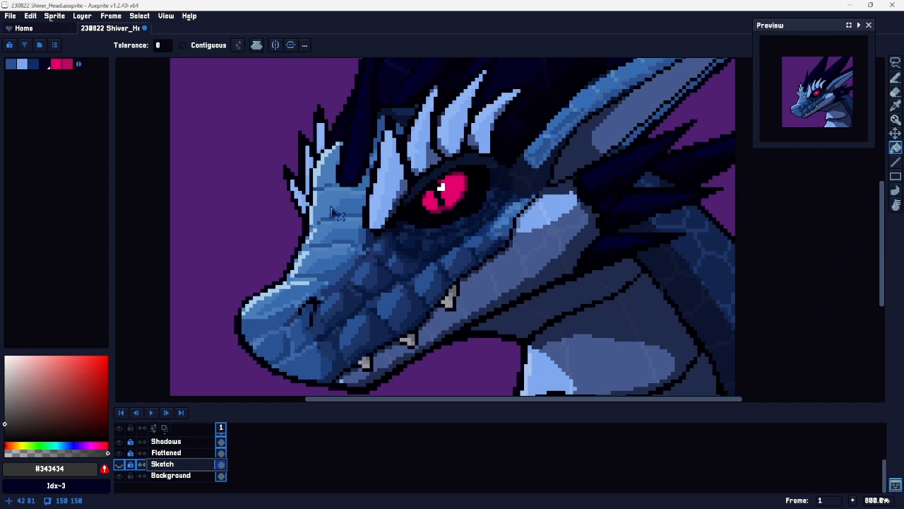
{"action": "scroll", "coordinate": [319, 192], "scroll_direction": "up", "scroll_amount": 4}
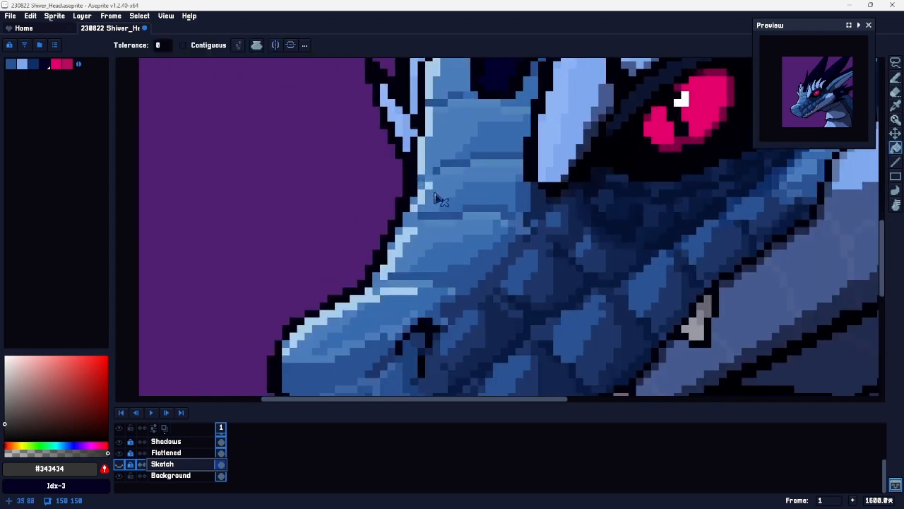
{"action": "left_click", "coordinate": [443, 197], "text": "alt"}
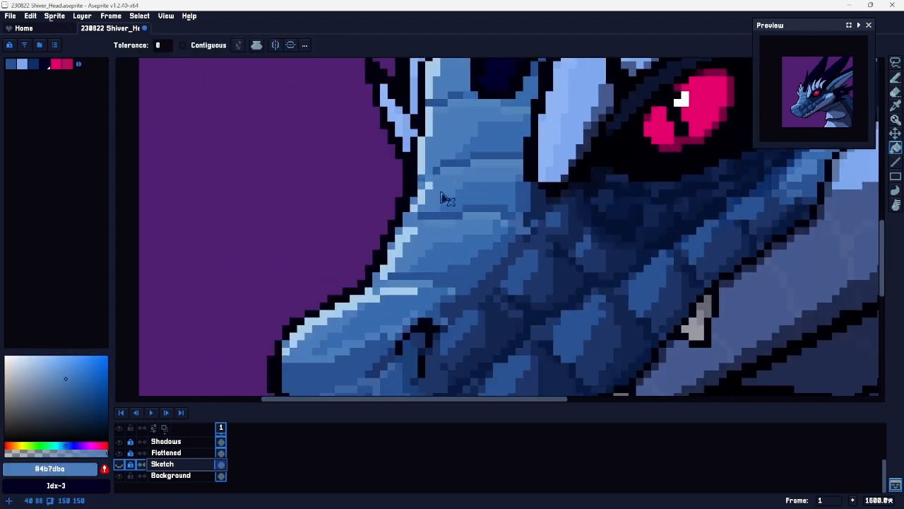
{"action": "key", "text": "b"}
{"action": "key", "text": "alt"}
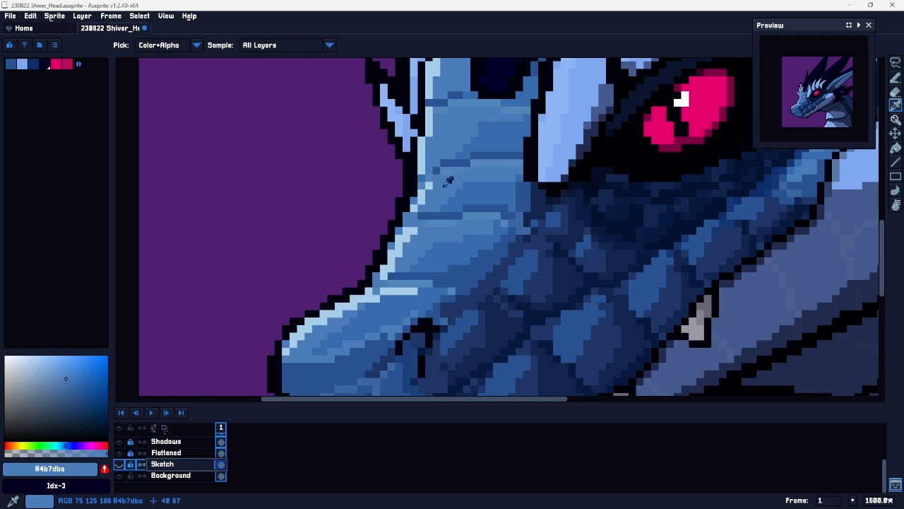
{"action": "left_click", "coordinate": [438, 198], "text": "alt"}
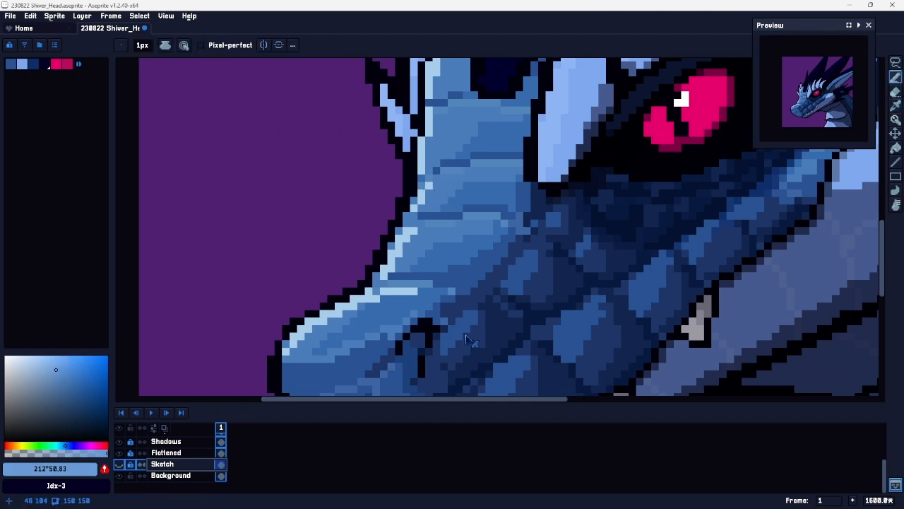
Step: With Painting active and the timeline hidden, paint light blue highlights beside the pale rim of the bridge plates and nose
{"action": "scroll", "coordinate": [175, 459], "scroll_direction": "up", "scroll_amount": 4}
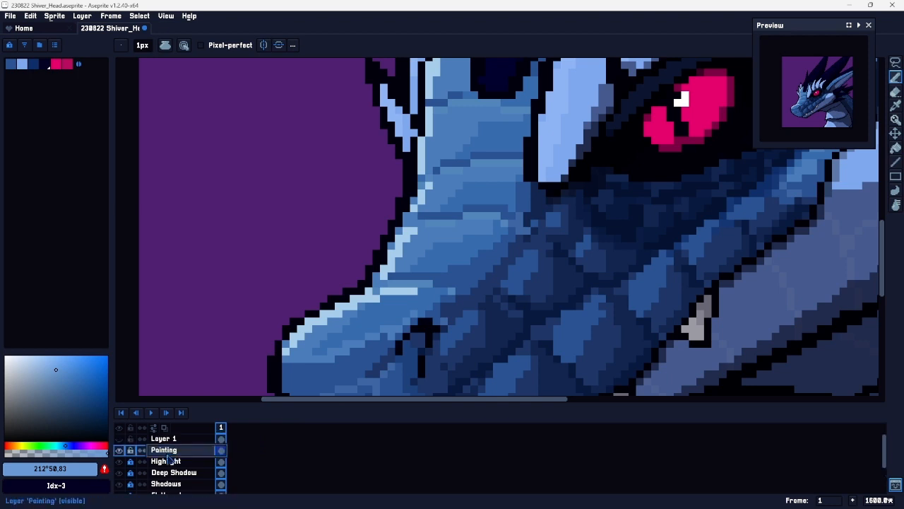
{"action": "key", "text": "Tab"}
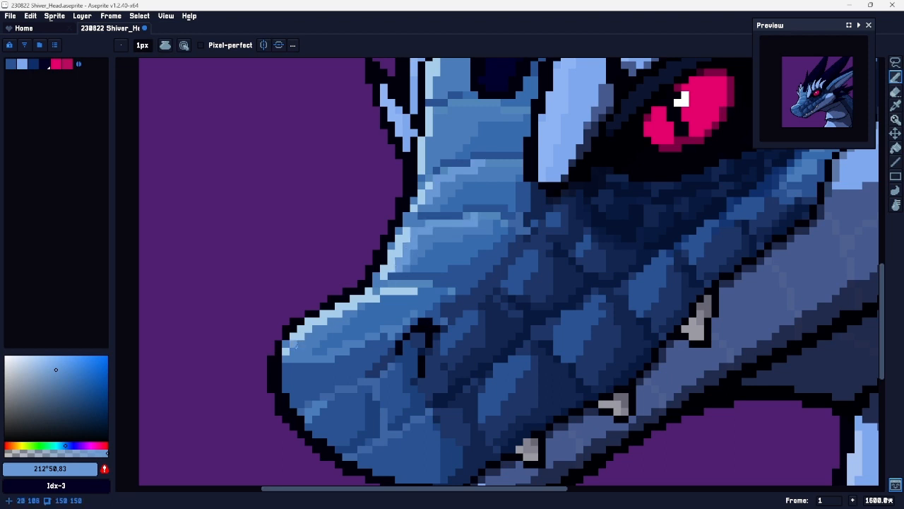
{"action": "left_click_drag", "start_coordinate": [297, 344], "coordinate": [339, 319]}
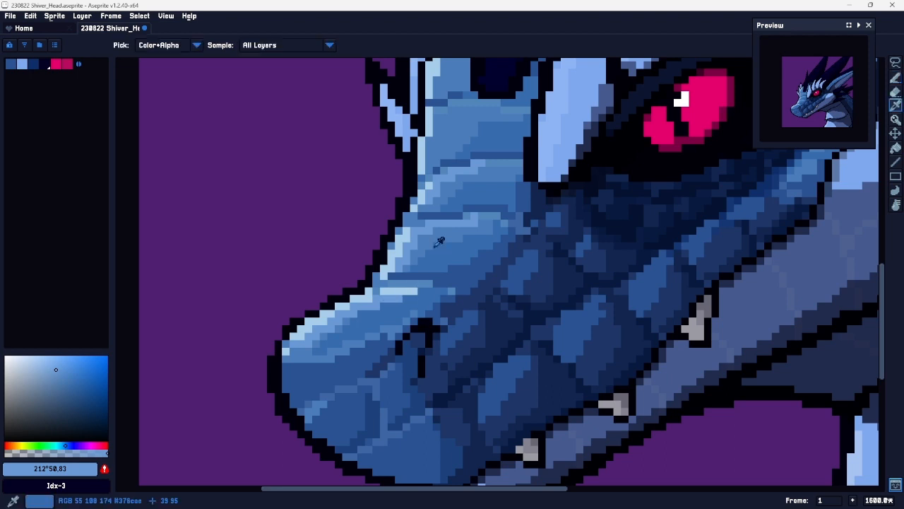
Step: Blend the lower snout bridge above the nostril toward the cheek scales with #4b7dba, #376cae and #2a5292
{"action": "left_click", "coordinate": [336, 325], "text": "alt"}
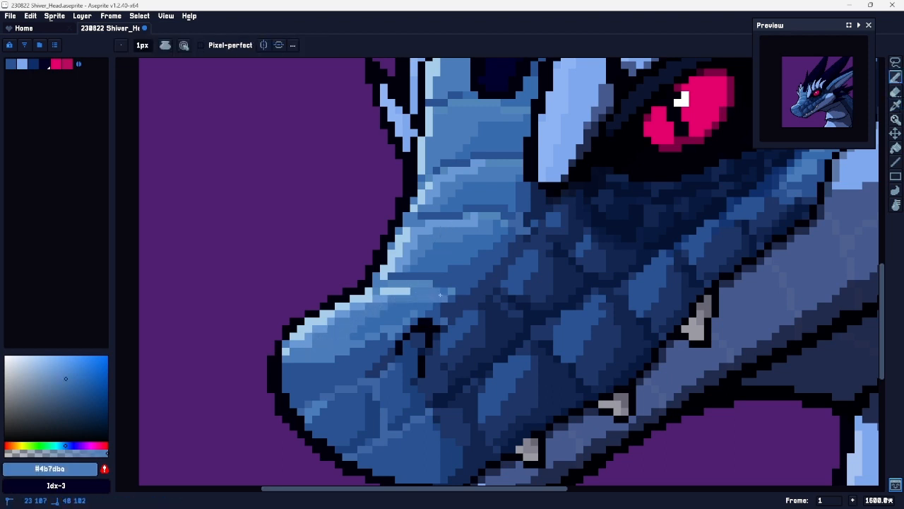
{"action": "left_click_drag", "start_coordinate": [492, 259], "coordinate": [497, 260]}
{"action": "key", "text": "ctrl+space"}
{"action": "mouse_move", "coordinate": [524, 306]}
{"action": "left_mouse_down"}
{"action": "mouse_move", "coordinate": [483, 315]}
{"action": "mouse_move", "coordinate": [518, 293]}
{"action": "left_mouse_up"}
{"action": "key", "text": "ctrl+z"}
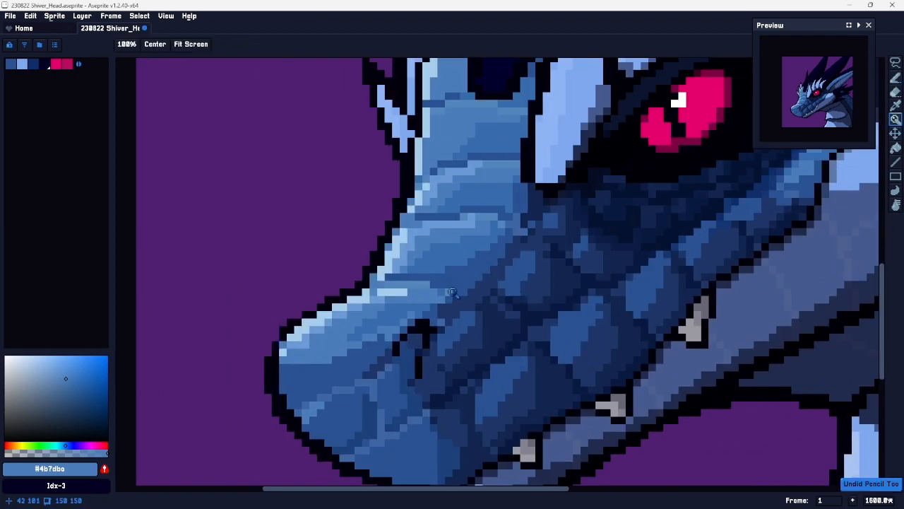
{"action": "left_click", "coordinate": [457, 262], "text": "alt"}
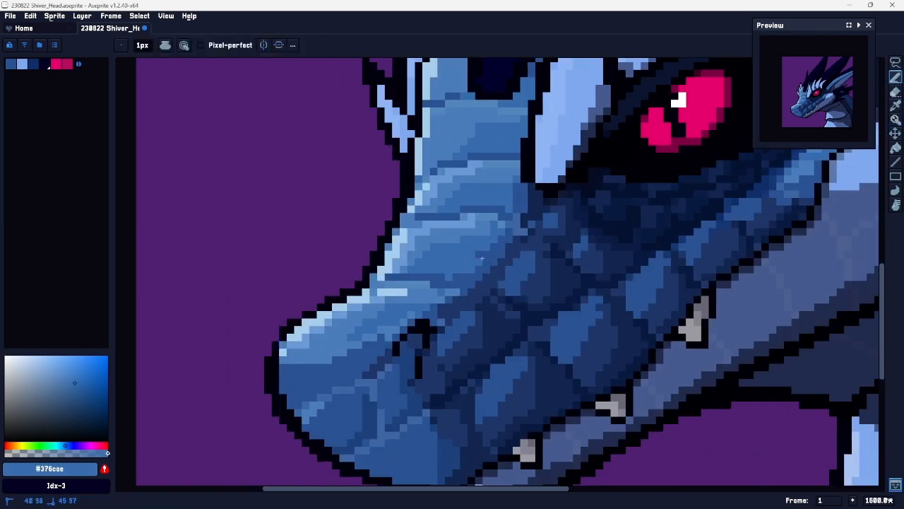
{"action": "left_click", "coordinate": [447, 278], "text": "alt"}
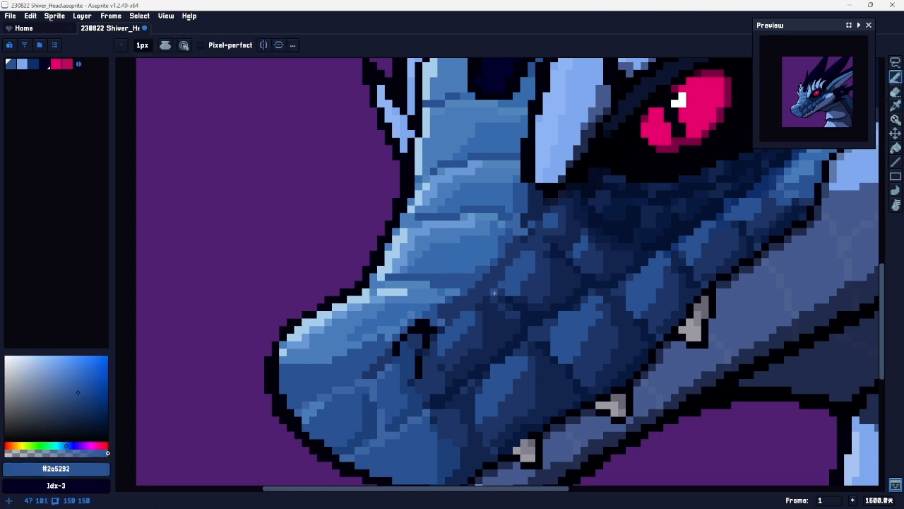
Step: Paint a #6a9ad5 highlight on the bridge plate just below the dark horn and soften its edge with #4b7dba
{"action": "scroll", "coordinate": [495, 292], "scroll_direction": "down", "scroll_amount": 3}
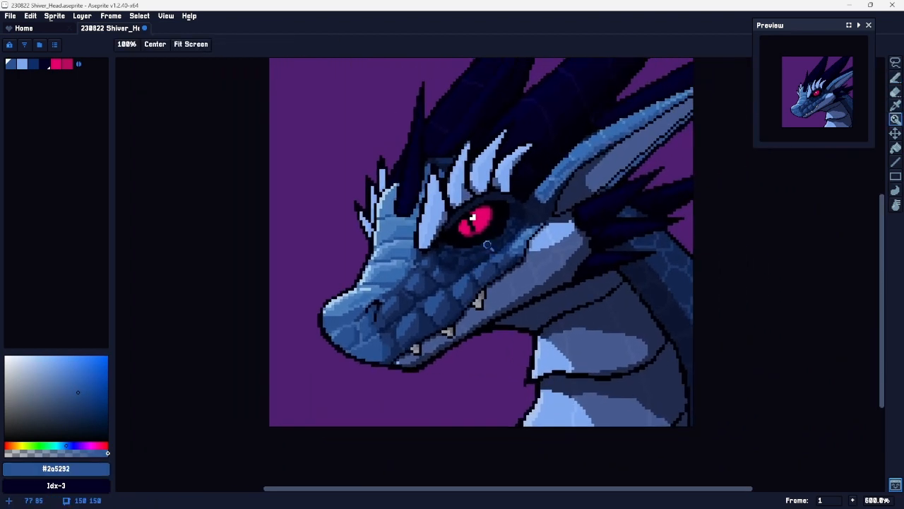
{"action": "left_click", "coordinate": [397, 227], "text": "alt"}
{"action": "left_click", "coordinate": [403, 214], "text": "alt"}
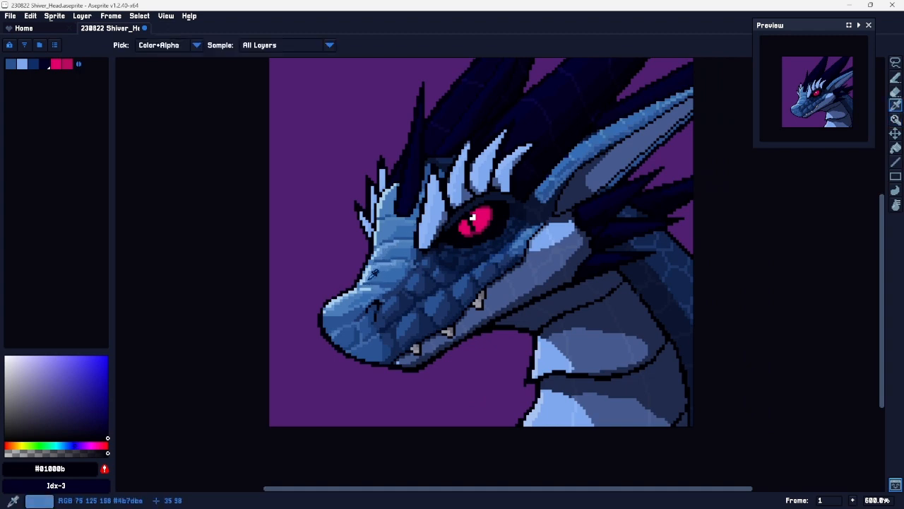
{"action": "left_click", "coordinate": [375, 272], "text": "alt"}
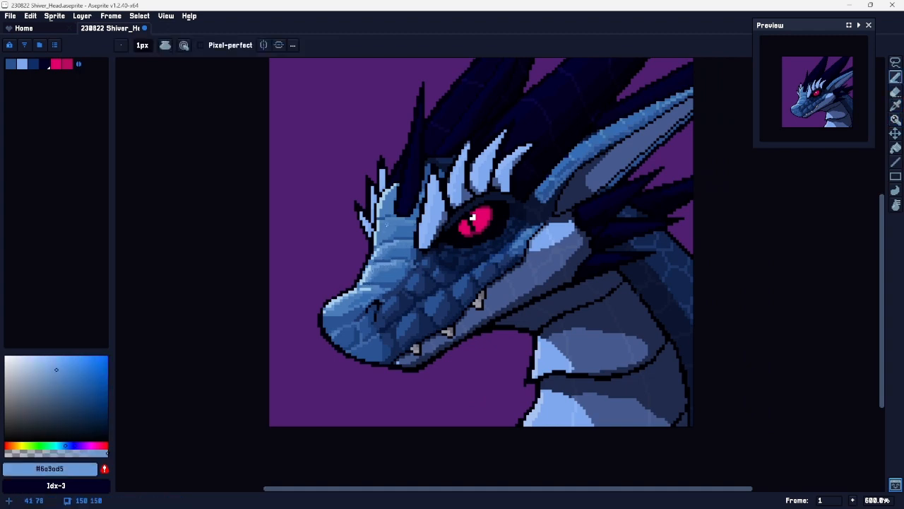
{"action": "scroll", "coordinate": [387, 223], "scroll_direction": "up", "scroll_amount": 5}
{"action": "mouse_move", "coordinate": [437, 238]}
{"action": "left_mouse_down"}
{"action": "mouse_move", "coordinate": [358, 324]}
{"action": "mouse_move", "coordinate": [384, 292]}
{"action": "mouse_move", "coordinate": [469, 245]}
{"action": "left_mouse_up"}
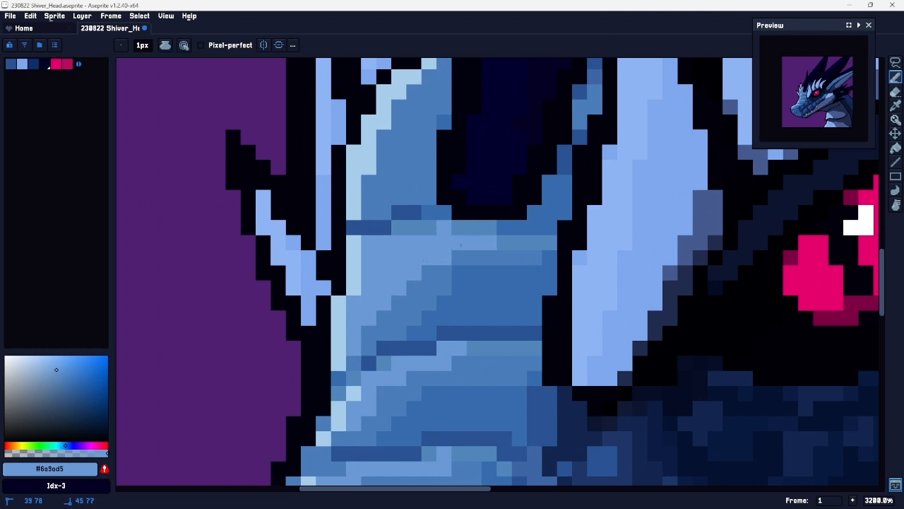
{"action": "left_click", "coordinate": [459, 262], "text": "alt"}
{"action": "mouse_move", "coordinate": [460, 284]}
{"action": "left_mouse_down"}
{"action": "mouse_move", "coordinate": [528, 261]}
{"action": "mouse_move", "coordinate": [423, 312]}
{"action": "left_mouse_up"}
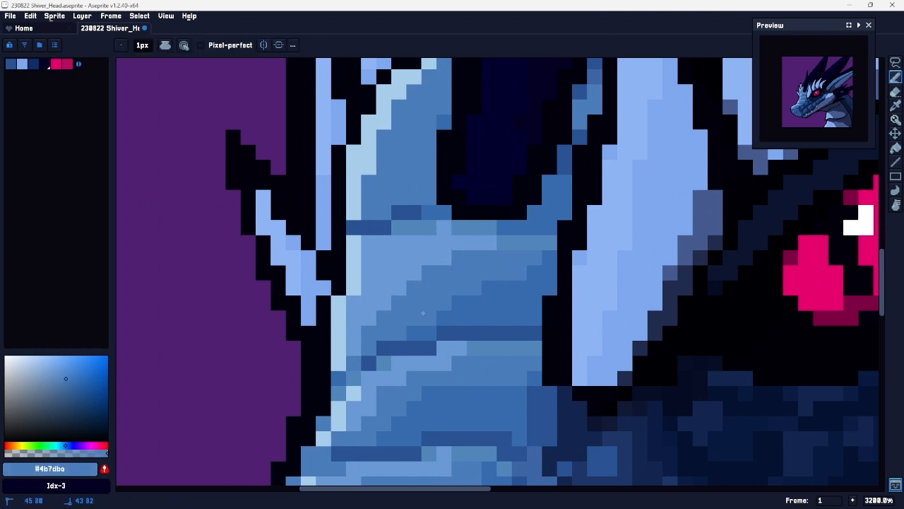
{"action": "key", "text": "z"}
{"action": "scroll", "coordinate": [464, 284], "scroll_direction": "down", "scroll_amount": 1}
Step: Add a #6a9ad5 highlight along the pale rim of the topmost snout plate beside the dark horn
{"action": "left_click", "coordinate": [416, 262], "text": "alt"}
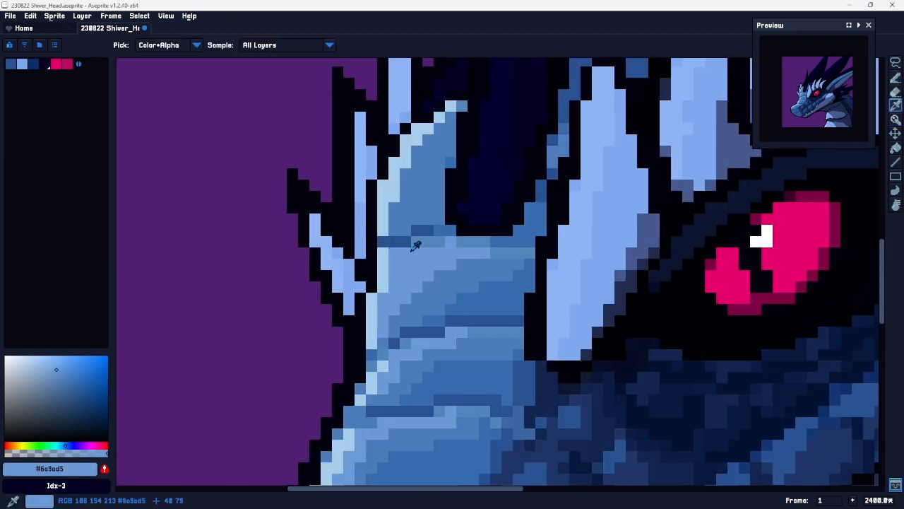
{"action": "scroll", "coordinate": [424, 160], "scroll_direction": "down", "scroll_amount": 4}
{"action": "scroll", "coordinate": [422, 164], "scroll_direction": "up", "scroll_amount": 3}
{"action": "key", "text": "b"}
{"action": "key", "text": "ctrl+z"}
{"action": "left_click_drag", "start_coordinate": [405, 188], "coordinate": [434, 135]}
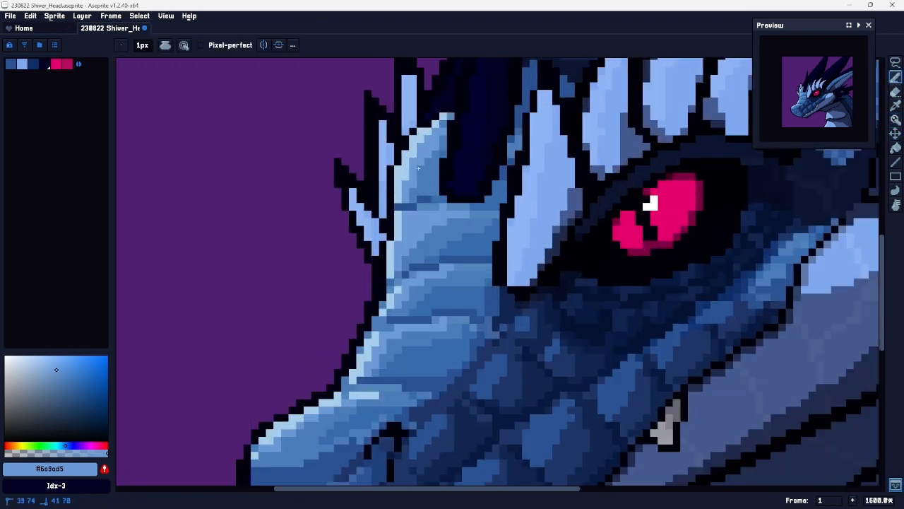
{"action": "mouse_move", "coordinate": [511, 154]}
{"action": "left_mouse_down"}
{"action": "mouse_move", "coordinate": [432, 271]}
{"action": "mouse_move", "coordinate": [448, 238]}
{"action": "left_mouse_up"}
{"action": "key", "text": "ctrl+z"}
Step: Darken the narrow strip between the dark horn and the front brow spike with #11254e
{"action": "key", "text": "i"}
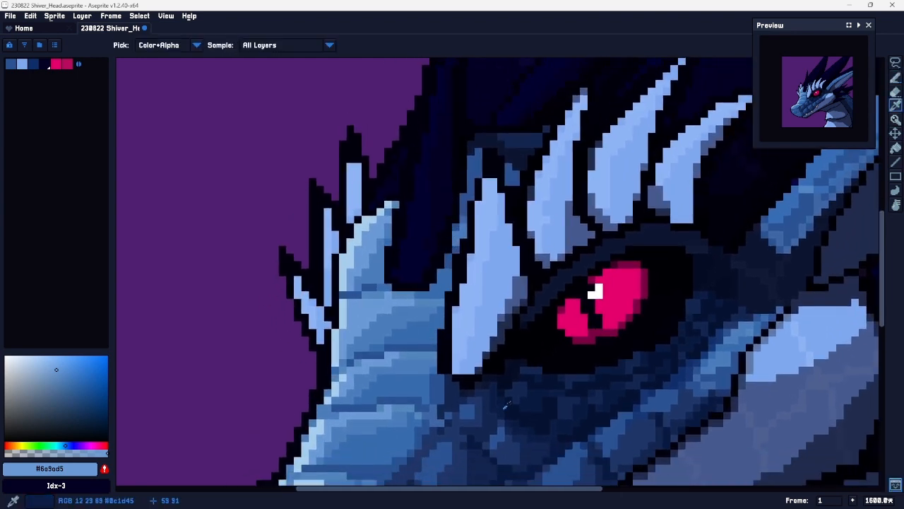
{"action": "left_click", "coordinate": [494, 424]}
{"action": "key", "text": "b"}
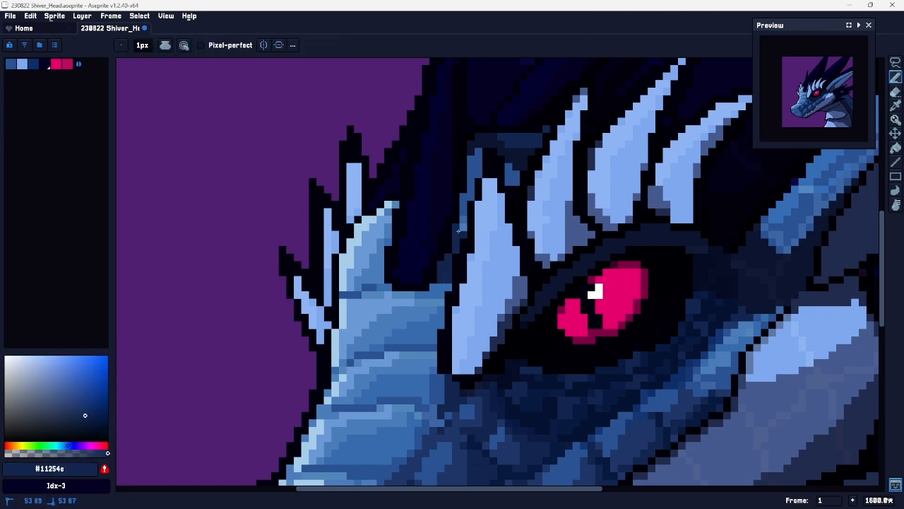
{"action": "key", "text": "z"}
{"action": "left_click_drag", "start_coordinate": [466, 340], "coordinate": [391, 340]}
{"action": "left_click_drag", "start_coordinate": [488, 286], "coordinate": [425, 208]}
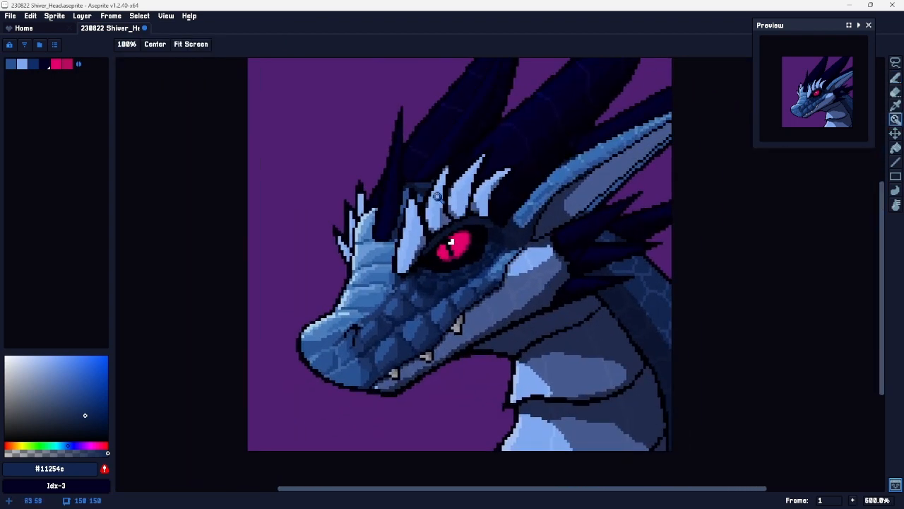
Step: Shade the rear edges of the brow spikes above the eye with #455a8f sampled from the front spike's shadow
{"action": "scroll", "coordinate": [418, 232], "scroll_direction": "up", "scroll_amount": 4}
{"action": "key", "text": "b"}
{"action": "left_click", "coordinate": [421, 238], "text": "alt"}
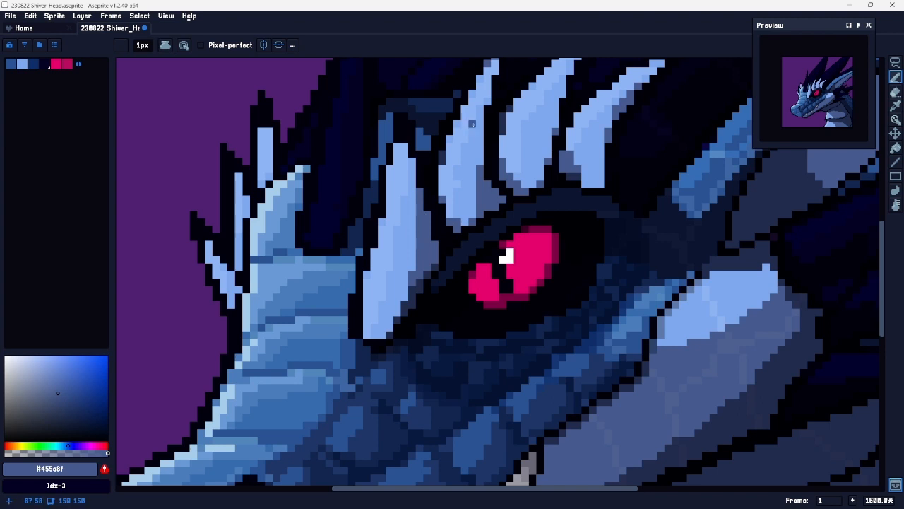
{"action": "left_click_drag", "start_coordinate": [479, 138], "coordinate": [472, 208]}
{"action": "key", "text": "ctrl+z"}
{"action": "left_click_drag", "start_coordinate": [479, 140], "coordinate": [464, 228]}
{"action": "key", "text": "space"}
{"action": "mouse_move", "coordinate": [541, 166]}
{"action": "left_mouse_down"}
{"action": "mouse_move", "coordinate": [471, 223]}
{"action": "mouse_move", "coordinate": [483, 190]}
{"action": "left_mouse_up"}
{"action": "key", "text": "ctrl+z"}
{"action": "left_click_drag", "start_coordinate": [462, 240], "coordinate": [486, 166]}
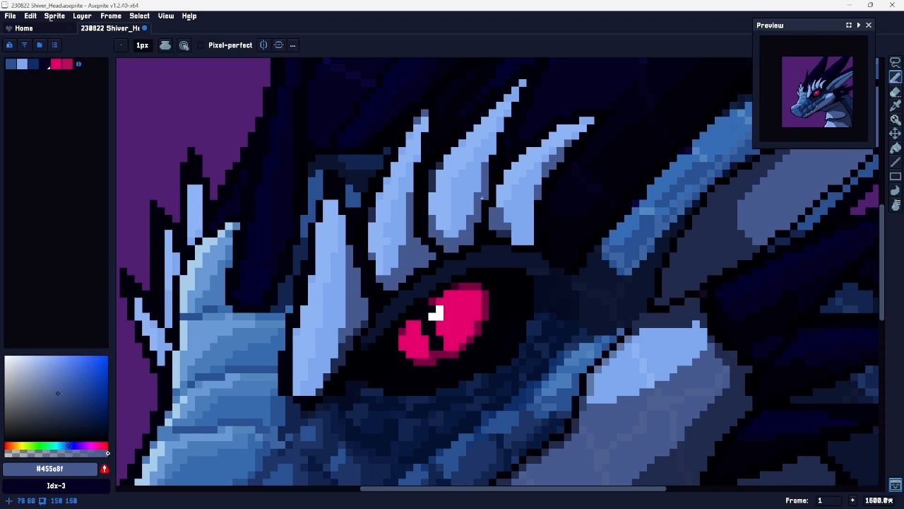
Step: Extend the #455a8f shadow down the rear edge and around the base of the rearmost brow spike
{"action": "scroll", "coordinate": [501, 126], "scroll_direction": "down", "scroll_amount": 5}
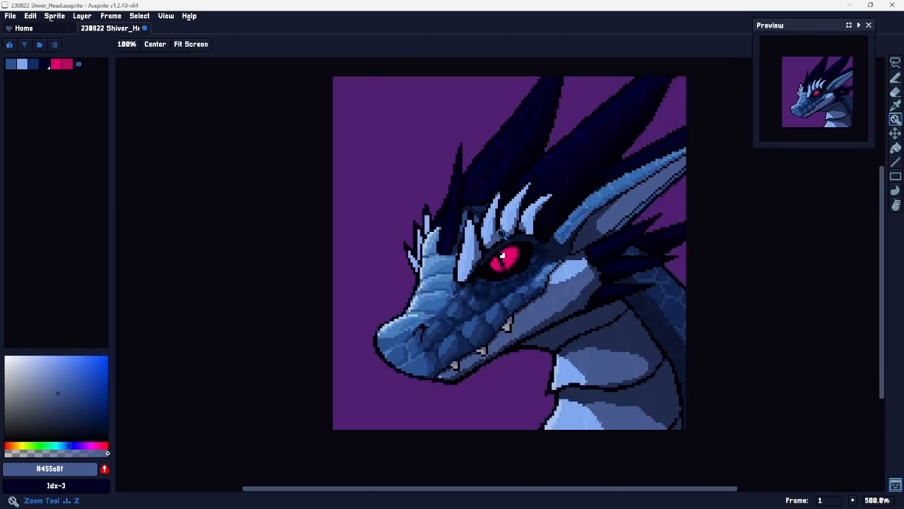
{"action": "scroll", "coordinate": [509, 247], "scroll_direction": "up", "scroll_amount": 7}
{"action": "left_click_drag", "start_coordinate": [516, 240], "coordinate": [512, 284]}
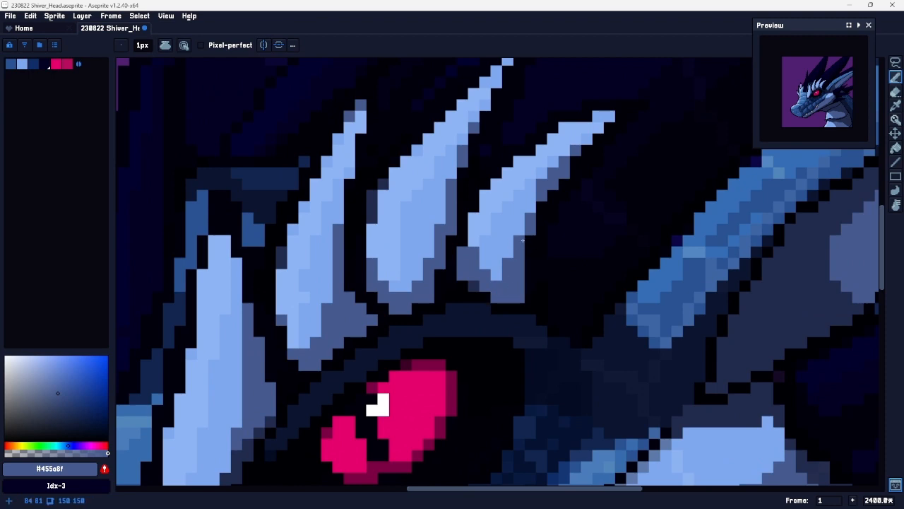
{"action": "key", "text": "z"}
{"action": "scroll", "coordinate": [489, 289], "scroll_direction": "down", "scroll_amount": 7}
{"action": "scroll", "coordinate": [490, 290], "scroll_direction": "up", "scroll_amount": 1}
Step: Lighten the sampled spike blue to HSV 218°, 24, 100 and highlight the leading edge of the front brow spike
{"action": "key", "text": "space"}
{"action": "left_click_drag", "start_coordinate": [403, 328], "coordinate": [425, 243]}
{"action": "scroll", "coordinate": [424, 243], "scroll_direction": "up", "scroll_amount": 4}
{"action": "key", "text": "b"}
{"action": "key", "text": "i"}
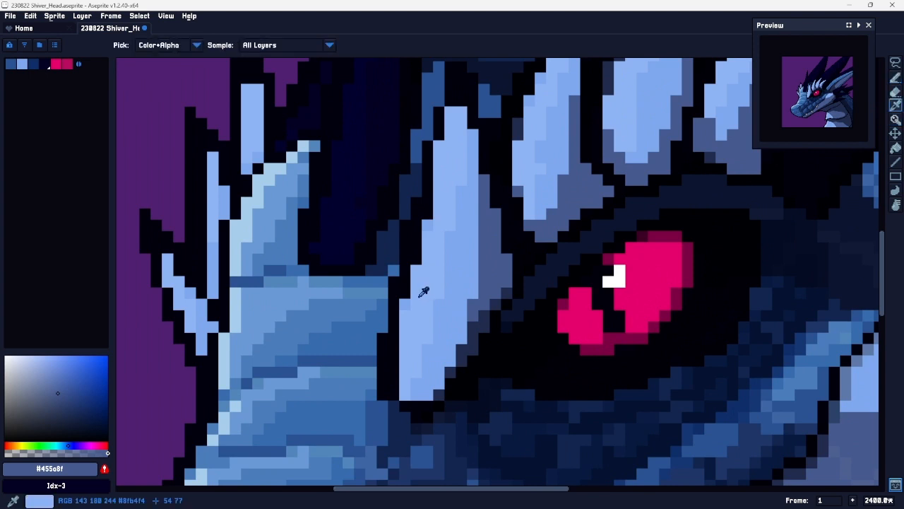
{"action": "left_click", "coordinate": [421, 296], "text": "alt"}
{"action": "left_click_drag", "start_coordinate": [48, 358], "coordinate": [31, 347]}
{"action": "mouse_move", "coordinate": [405, 372]}
{"action": "left_mouse_down"}
{"action": "mouse_move", "coordinate": [406, 307]}
{"action": "mouse_move", "coordinate": [417, 271]}
{"action": "left_mouse_up"}
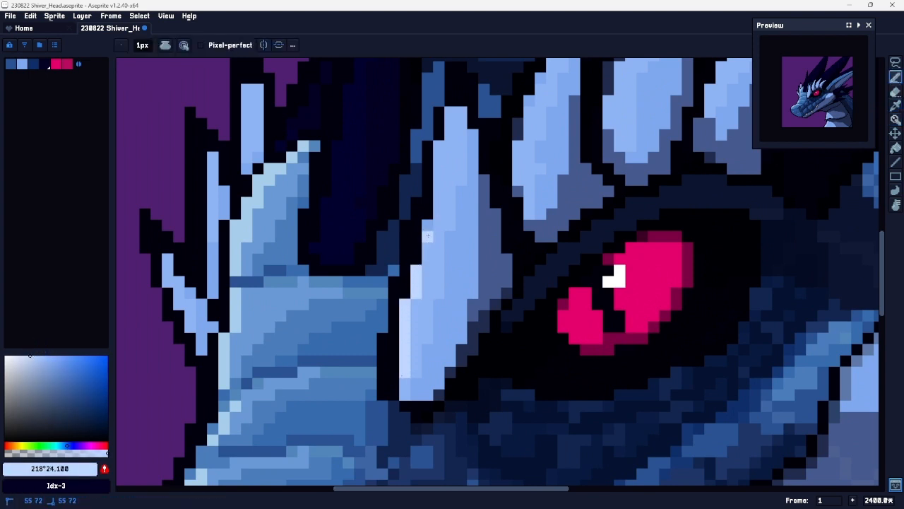
{"action": "left_click_drag", "start_coordinate": [427, 239], "coordinate": [427, 259]}
{"action": "left_click_drag", "start_coordinate": [439, 191], "coordinate": [439, 146]}
{"action": "left_click_drag", "start_coordinate": [450, 112], "coordinate": [450, 135]}
Step: Paint the same pale highlight along the leading edges of the second and third brow spikes
{"action": "key", "text": "space"}
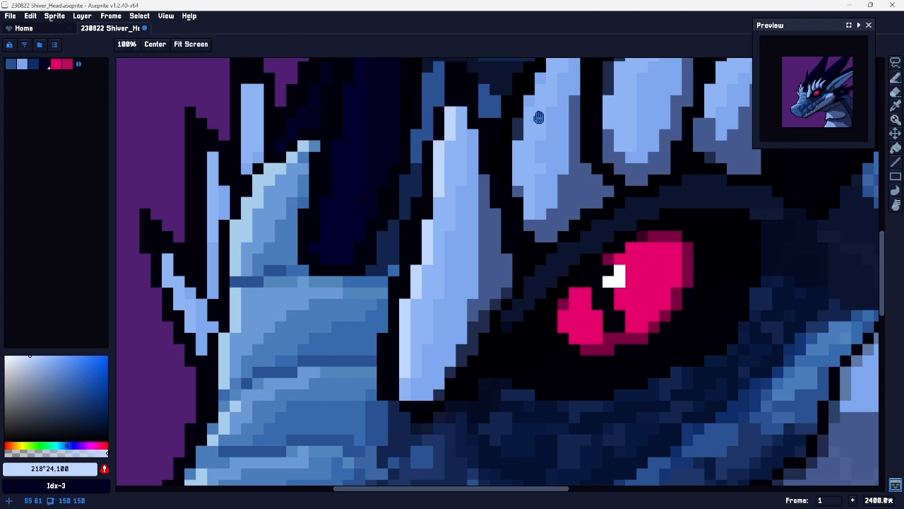
{"action": "left_click_drag", "start_coordinate": [533, 99], "coordinate": [433, 228]}
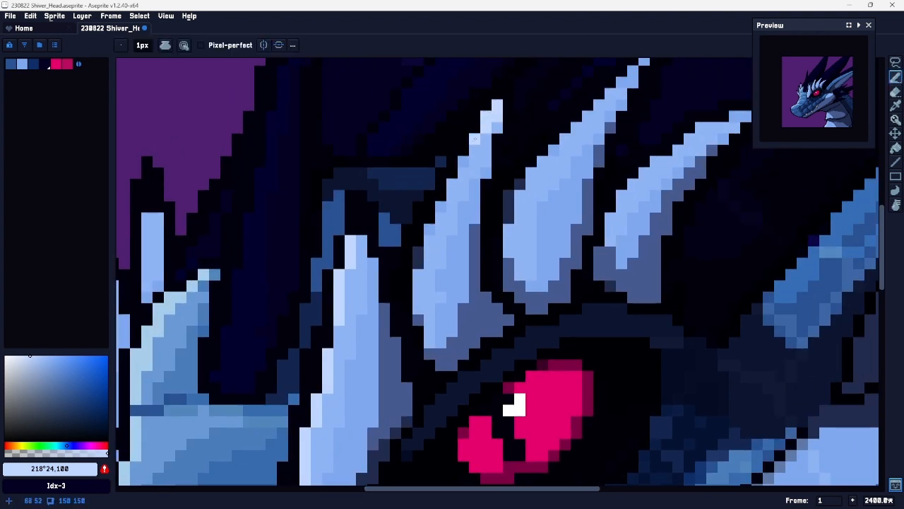
{"action": "mouse_move", "coordinate": [442, 217]}
{"action": "left_mouse_down"}
{"action": "mouse_move", "coordinate": [418, 257]}
{"action": "mouse_move", "coordinate": [425, 330]}
{"action": "left_mouse_up"}
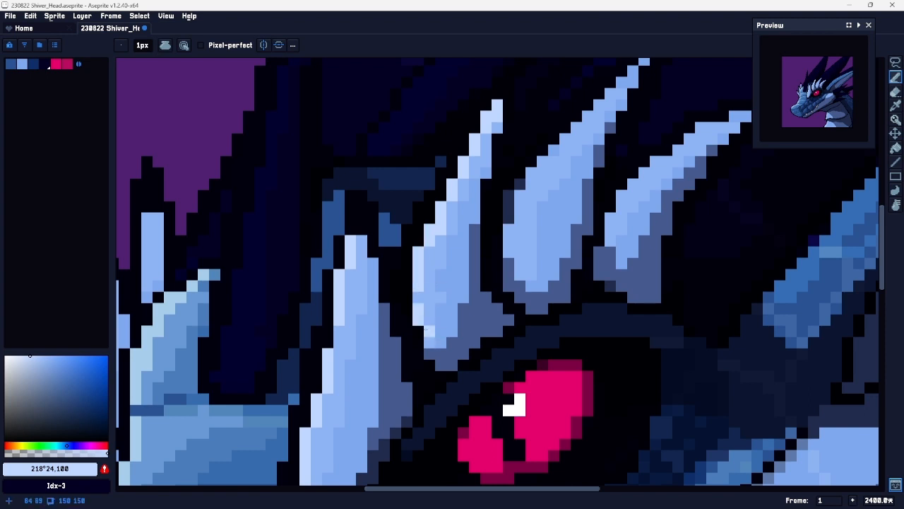
{"action": "mouse_move", "coordinate": [509, 264]}
{"action": "left_mouse_down"}
{"action": "mouse_move", "coordinate": [509, 216]}
{"action": "mouse_move", "coordinate": [530, 182]}
{"action": "mouse_move", "coordinate": [518, 187]}
{"action": "mouse_move", "coordinate": [556, 139]}
{"action": "left_mouse_up"}
{"action": "key", "text": "ctrl+z"}
{"action": "left_click_drag", "start_coordinate": [532, 173], "coordinate": [533, 165]}
{"action": "left_click", "coordinate": [622, 82], "text": "shift"}
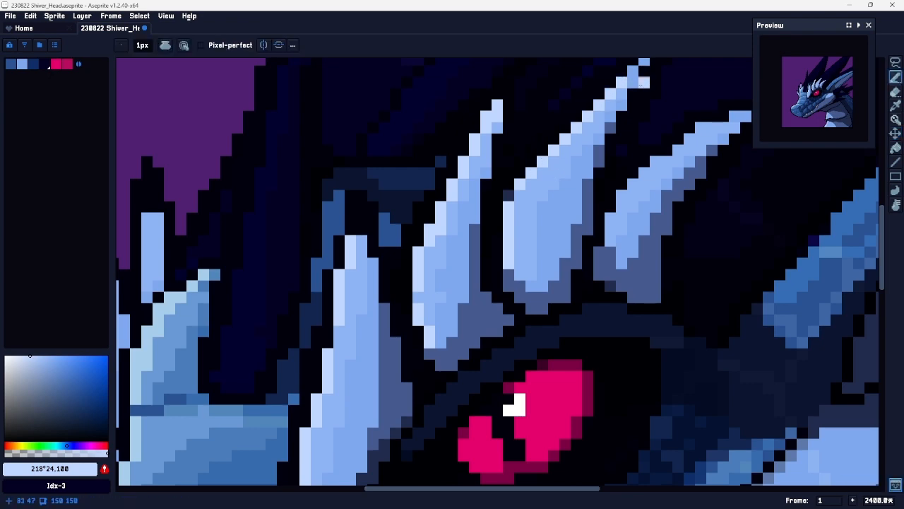
Step: Finish the pale highlight along the upper leading edge of the third brow spike
{"action": "left_click_drag", "start_coordinate": [628, 79], "coordinate": [574, 147]}
{"action": "key", "text": "z"}
{"action": "scroll", "coordinate": [574, 205], "scroll_direction": "down", "scroll_amount": 5}
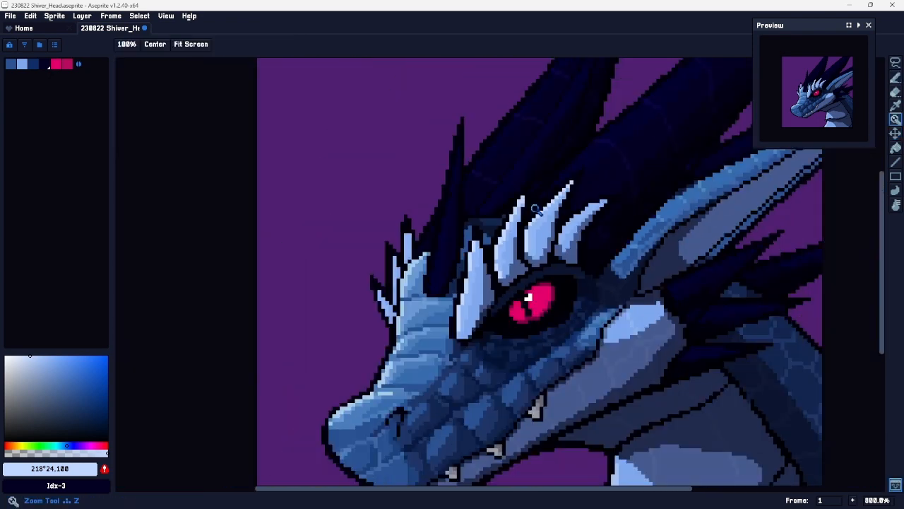
Step: Paint the same pale highlight down the leading edges of the small far-side spikes behind the snout
{"action": "scroll", "coordinate": [411, 276], "scroll_direction": "up", "scroll_amount": 4}
{"action": "key", "text": "b"}
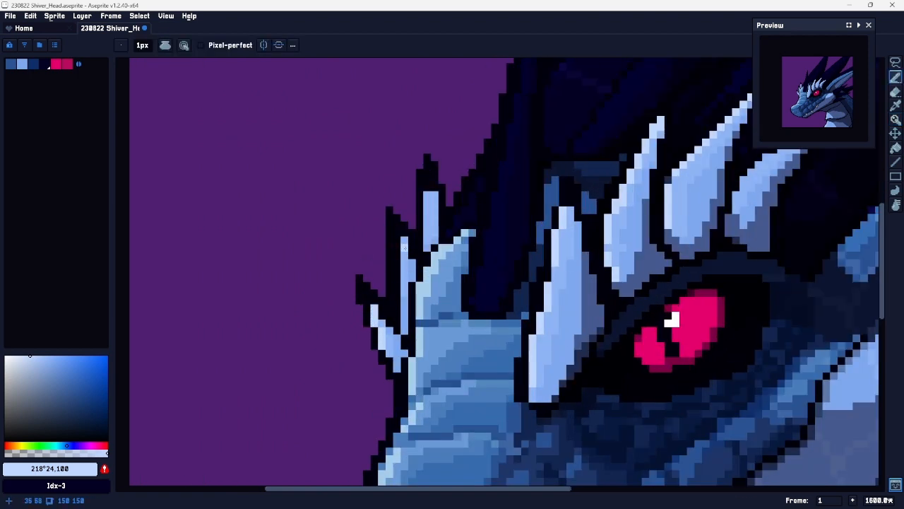
{"action": "left_click_drag", "start_coordinate": [404, 256], "coordinate": [404, 294]}
{"action": "key", "text": "ctrl+z"}
{"action": "left_click_drag", "start_coordinate": [403, 242], "coordinate": [400, 315]}
{"action": "key", "text": "ctrl+z"}
{"action": "left_click_drag", "start_coordinate": [403, 240], "coordinate": [403, 304]}
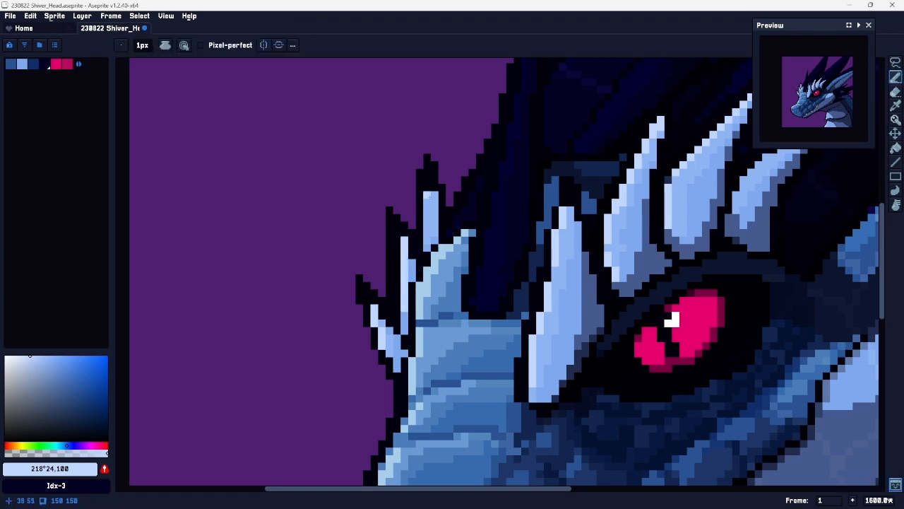
{"action": "left_click_drag", "start_coordinate": [428, 195], "coordinate": [427, 247]}
Step: Sample #a6cdeb from the snout's edge highlight and extend it down the front edge of the nose tip
{"action": "key", "text": "z"}
{"action": "scroll", "coordinate": [476, 274], "scroll_direction": "down", "scroll_amount": 3}
{"action": "left_click_drag", "start_coordinate": [504, 296], "coordinate": [414, 267]}
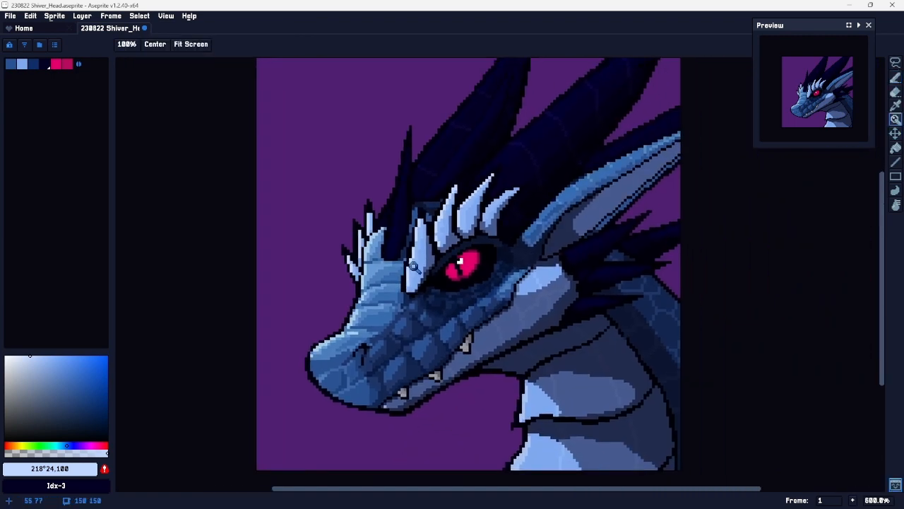
{"action": "scroll", "coordinate": [369, 269], "scroll_direction": "up", "scroll_amount": 4}
{"action": "key", "text": "b"}
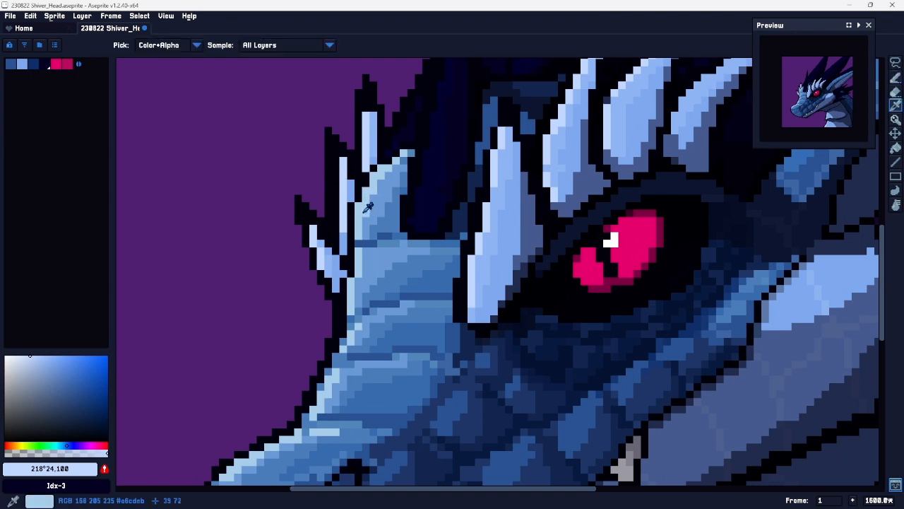
{"action": "left_click", "coordinate": [363, 239], "text": "alt"}
{"action": "mouse_move", "coordinate": [349, 326]}
{"action": "left_mouse_down"}
{"action": "mouse_move", "coordinate": [337, 365]}
{"action": "mouse_move", "coordinate": [419, 311]}
{"action": "left_mouse_up"}
{"action": "key", "text": "ctrl+z"}
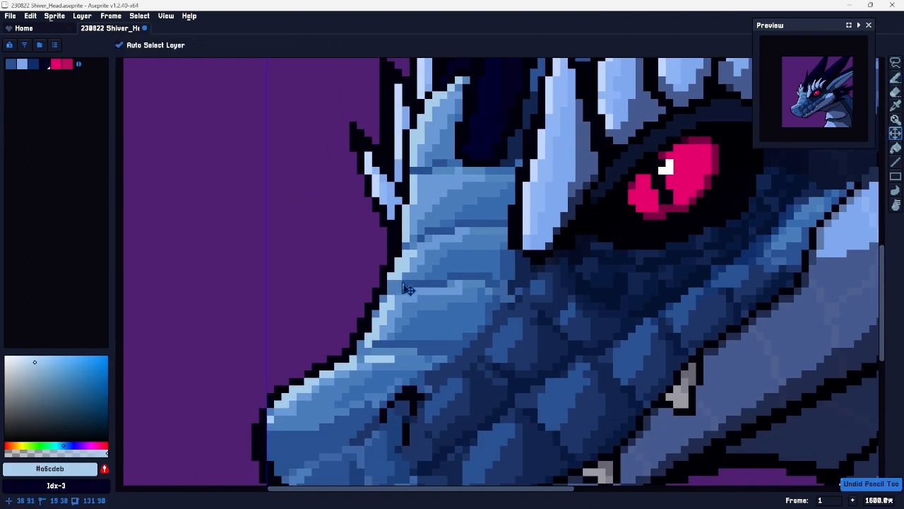
{"action": "left_click_drag", "start_coordinate": [472, 321], "coordinate": [499, 262]}
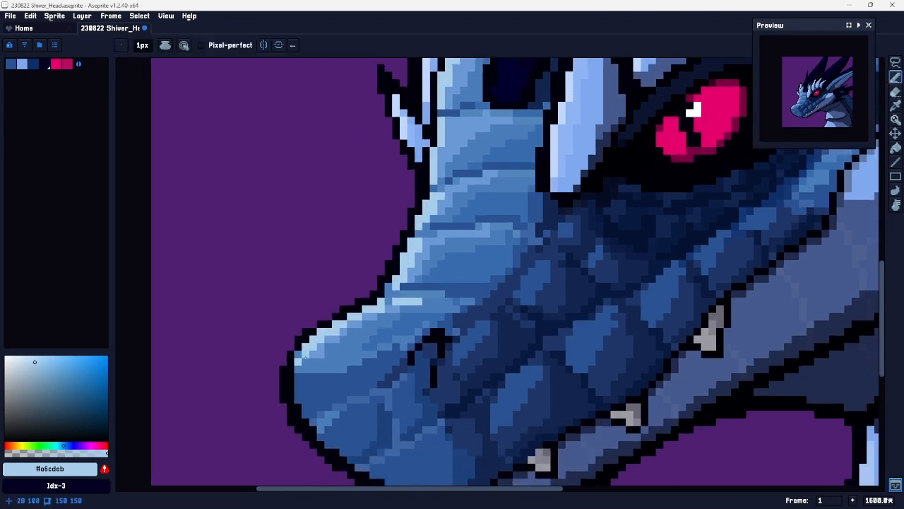
{"action": "left_click_drag", "start_coordinate": [297, 365], "coordinate": [297, 369]}
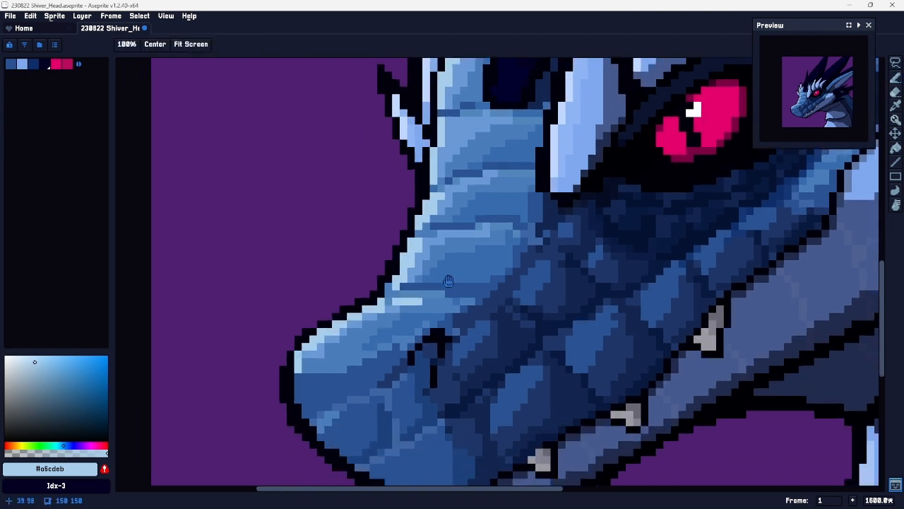
Step: Try to extend the sampled #4b7dba mid-tone down over the front of the nose
{"action": "left_click_drag", "start_coordinate": [460, 275], "coordinate": [476, 178]}
{"action": "left_click", "coordinate": [342, 260], "text": "alt"}
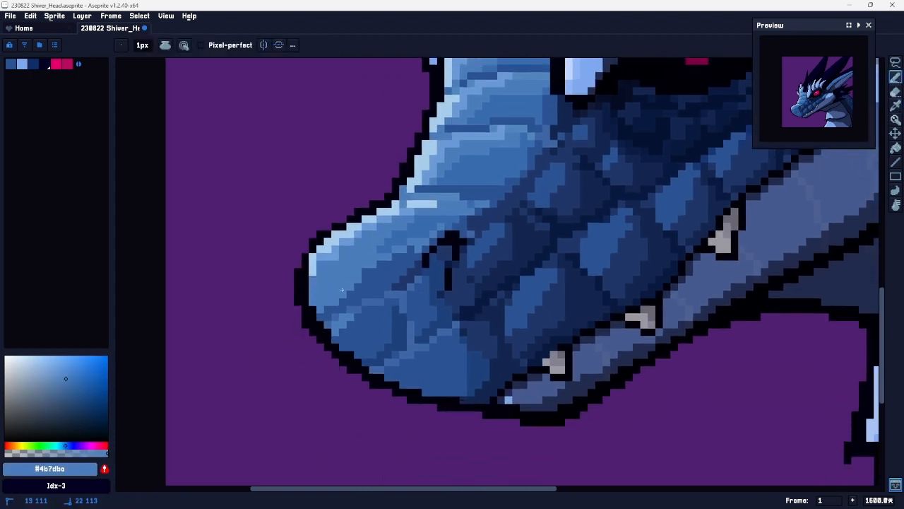
{"action": "key", "text": "space"}
{"action": "key", "text": "ctrl+z"}
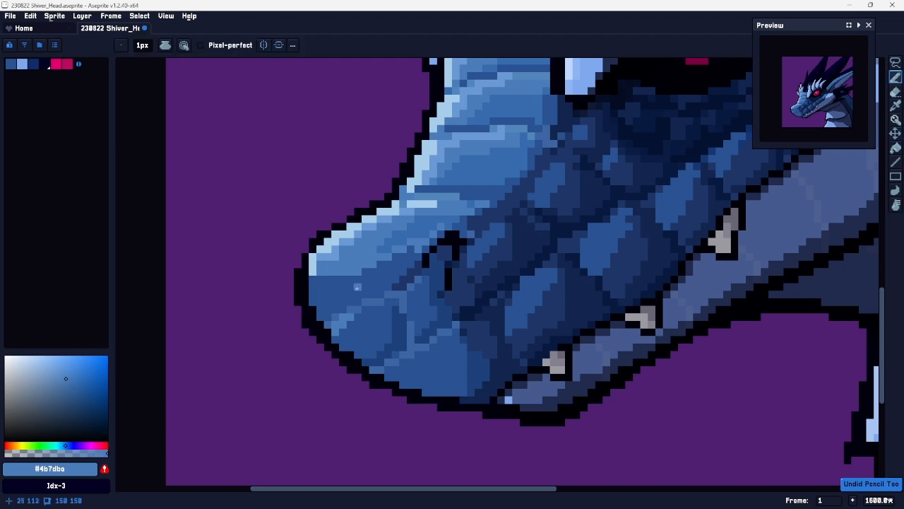
{"action": "left_click", "coordinate": [352, 278], "text": "alt"}
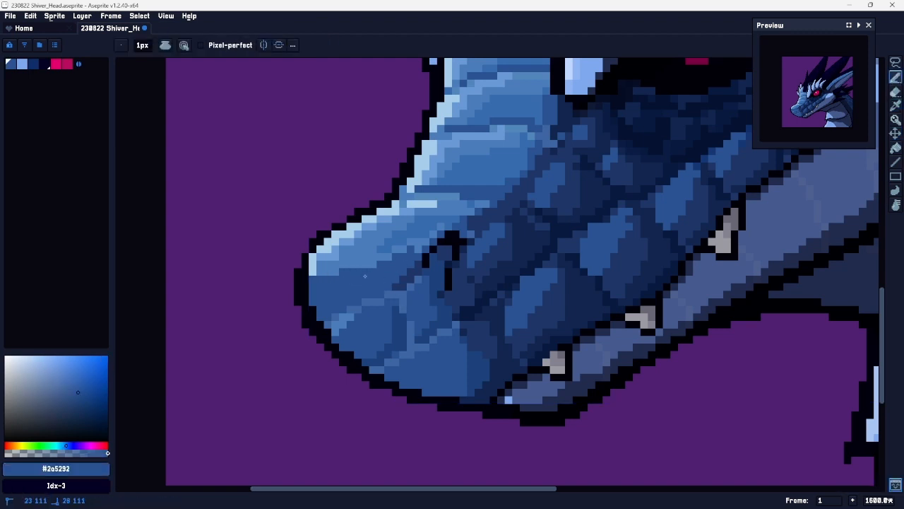
{"action": "key", "text": "space"}
Step: Lighten the dark blue sampled from the slim front horn to HSV 243°, 77, 45 and start highlighting the horn's base
{"action": "scroll", "coordinate": [438, 309], "scroll_direction": "down", "scroll_amount": 4}
{"action": "scroll", "coordinate": [442, 303], "scroll_direction": "up", "scroll_amount": 1}
{"action": "left_click_drag", "start_coordinate": [540, 267], "coordinate": [391, 297]}
{"action": "left_click_drag", "start_coordinate": [437, 165], "coordinate": [459, 197]}
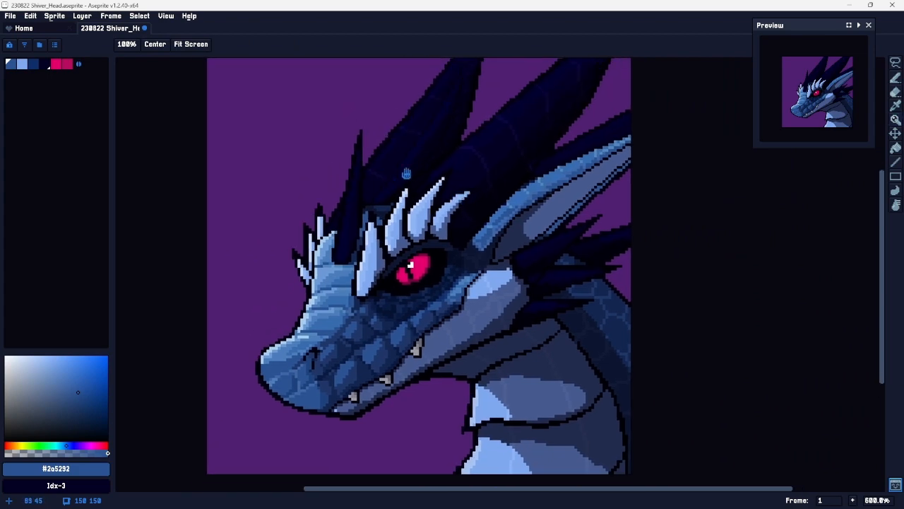
{"action": "left_click_drag", "start_coordinate": [406, 173], "coordinate": [383, 228]}
{"action": "left_click_drag", "start_coordinate": [329, 278], "coordinate": [352, 246]}
{"action": "key", "text": "alt"}
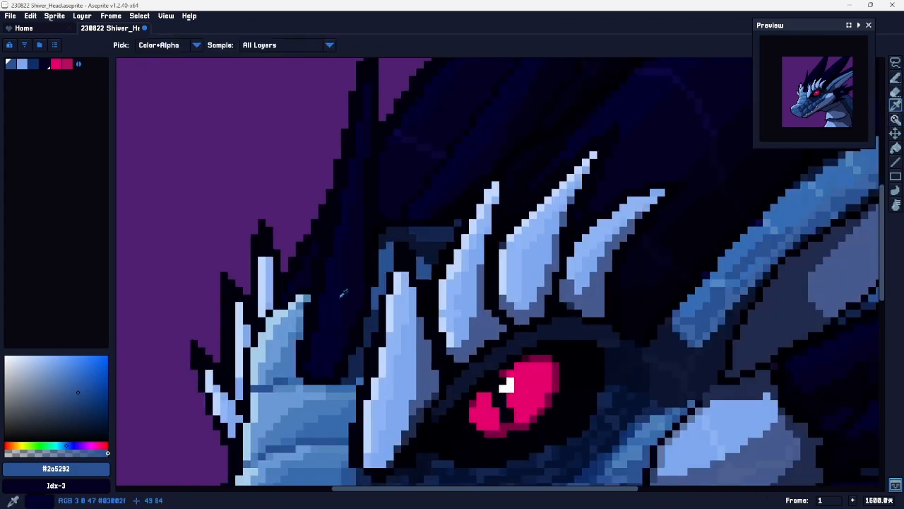
{"action": "left_click", "coordinate": [324, 321]}
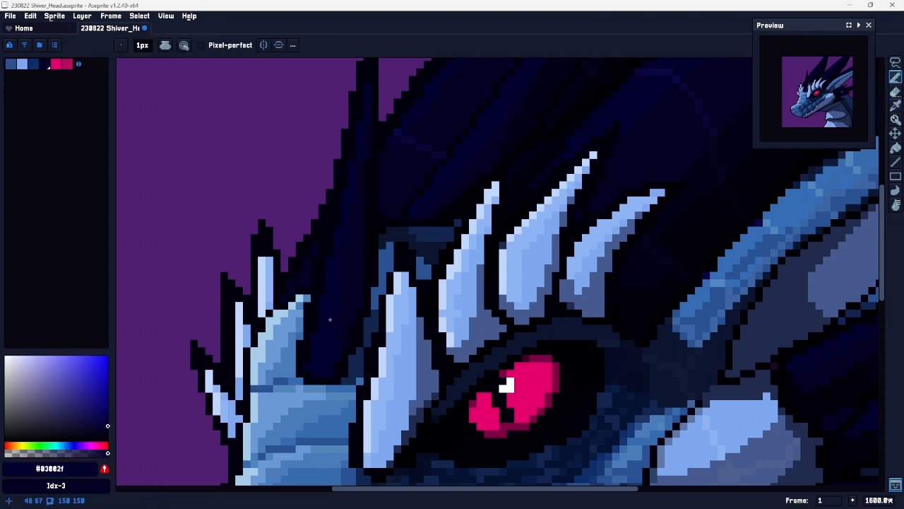
{"action": "left_click", "coordinate": [83, 401]}
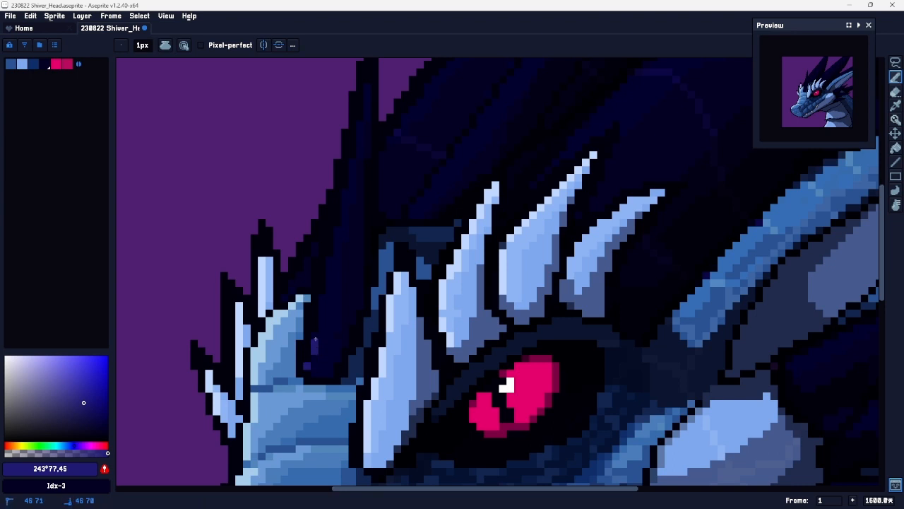
{"action": "mouse_move", "coordinate": [329, 283]}
{"action": "left_mouse_down"}
{"action": "mouse_move", "coordinate": [358, 190]}
{"action": "mouse_move", "coordinate": [345, 256]}
{"action": "left_mouse_up"}
{"action": "key", "text": "ctrl+z"}
Step: Extend the indigo highlight up the leading edge of the slim horn to near its tip
{"action": "key", "text": "space"}
{"action": "left_click_drag", "start_coordinate": [337, 275], "coordinate": [337, 252]}
{"action": "left_click_drag", "start_coordinate": [352, 195], "coordinate": [351, 178]}
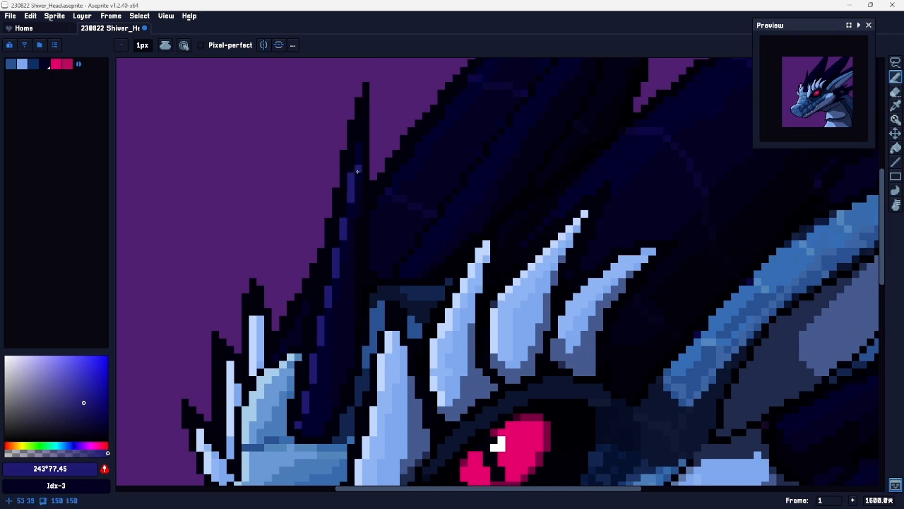
{"action": "left_click_drag", "start_coordinate": [338, 250], "coordinate": [341, 245]}
{"action": "key", "text": "ctrl+z"}
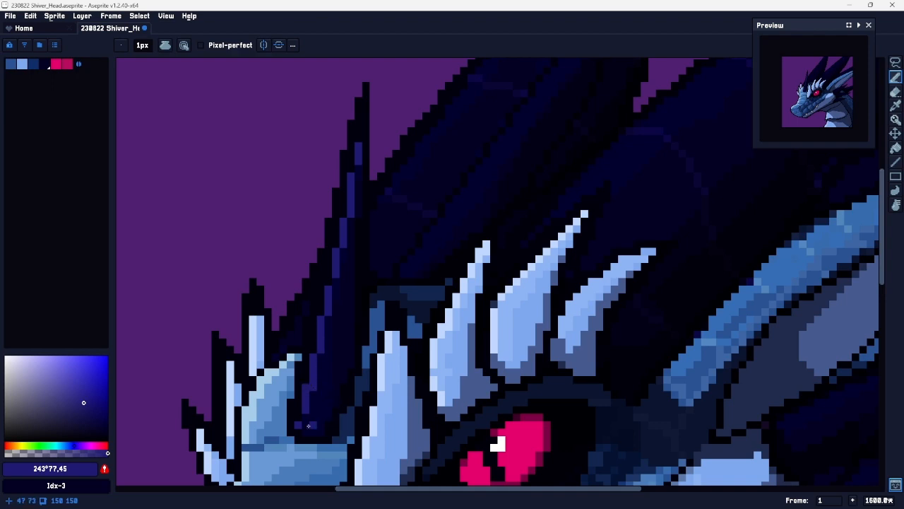
Step: Examine the slim horn's new highlight against the whole head and up close
{"action": "key", "text": "z"}
{"action": "left_click_drag", "start_coordinate": [404, 337], "coordinate": [379, 343]}
{"action": "key", "text": "space"}
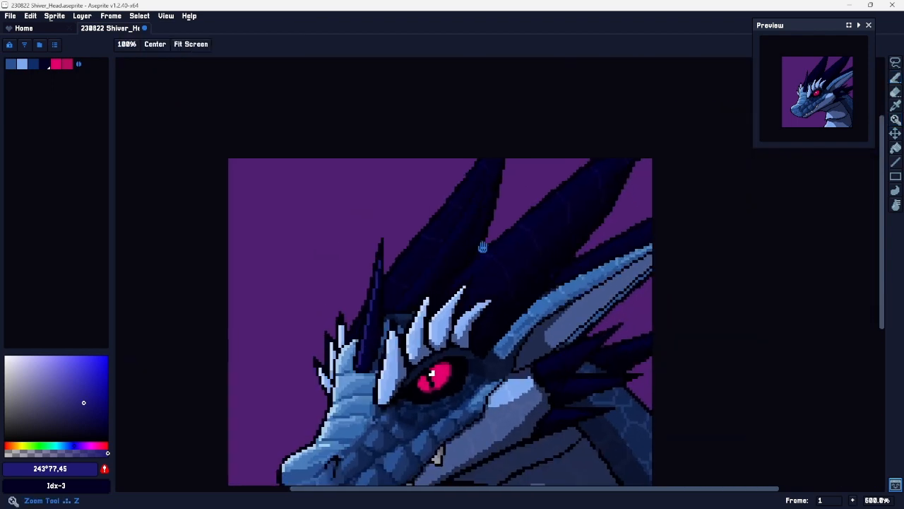
{"action": "left_click_drag", "start_coordinate": [489, 251], "coordinate": [441, 210]}
{"action": "left_click_drag", "start_coordinate": [328, 254], "coordinate": [363, 219]}
{"action": "key", "text": "b"}
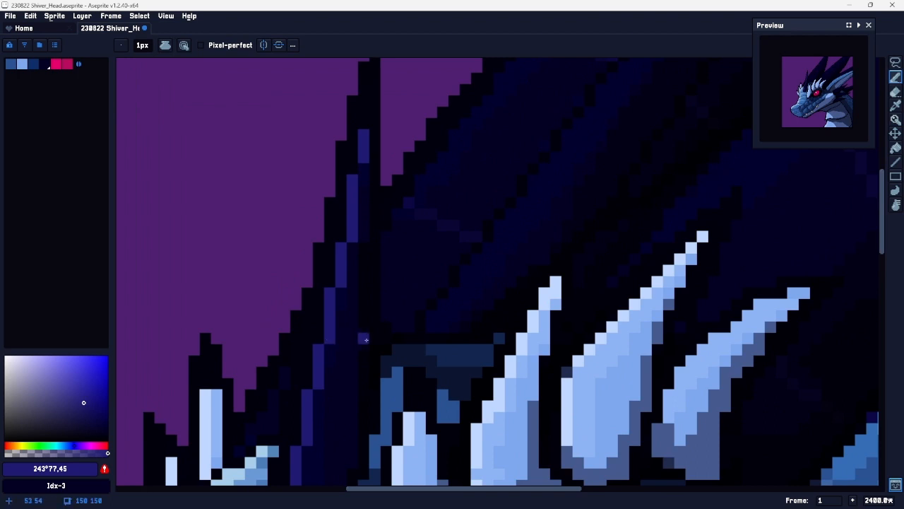
{"action": "key", "text": "z"}
{"action": "left_click_drag", "start_coordinate": [372, 342], "coordinate": [335, 351]}
{"action": "key", "text": "space"}
{"action": "left_click_drag", "start_coordinate": [421, 273], "coordinate": [391, 190]}
{"action": "left_click_drag", "start_coordinate": [381, 335], "coordinate": [413, 268]}
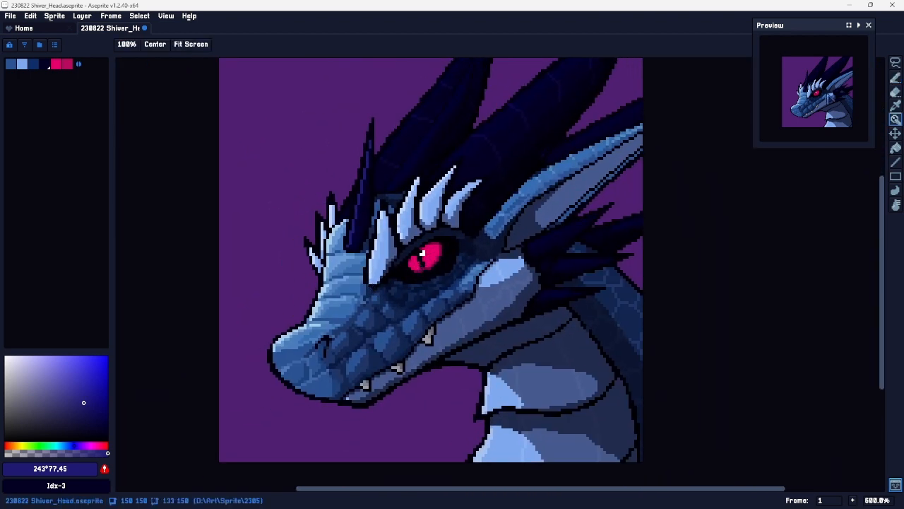
{"action": "key", "text": "b"}
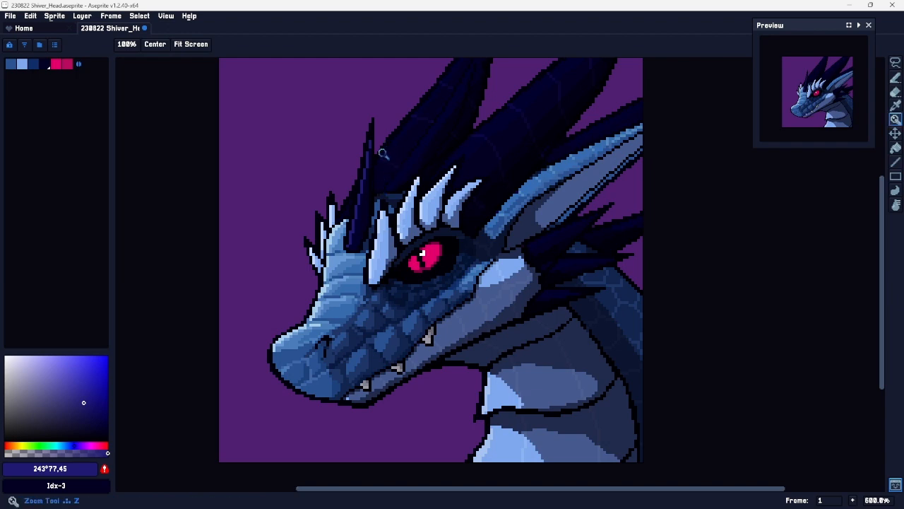
Step: Highlight the lower segments of the large front horn and the small dark spike before the slim horn in the same indigo
{"action": "scroll", "coordinate": [390, 152], "scroll_direction": "up", "scroll_amount": 4}
{"action": "key", "text": "ctrl+z"}
{"action": "left_click_drag", "start_coordinate": [368, 180], "coordinate": [362, 191]}
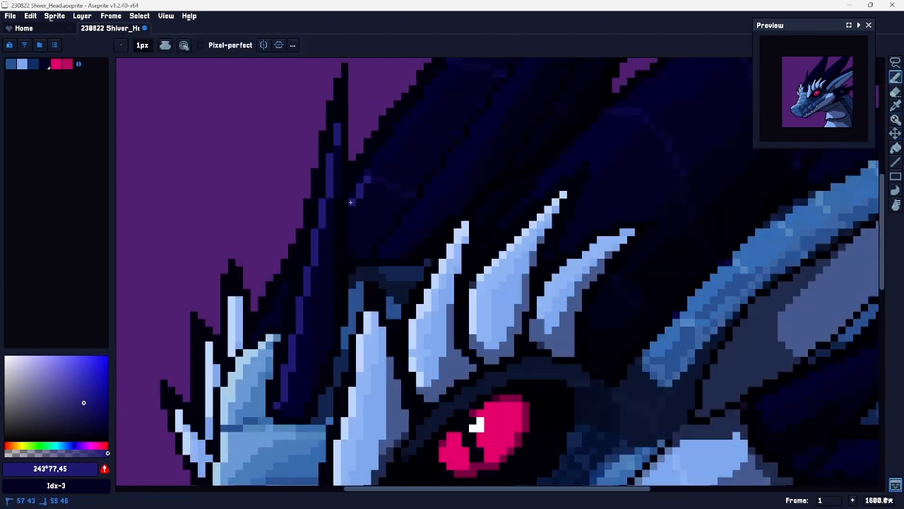
{"action": "left_click_drag", "start_coordinate": [369, 196], "coordinate": [360, 208]}
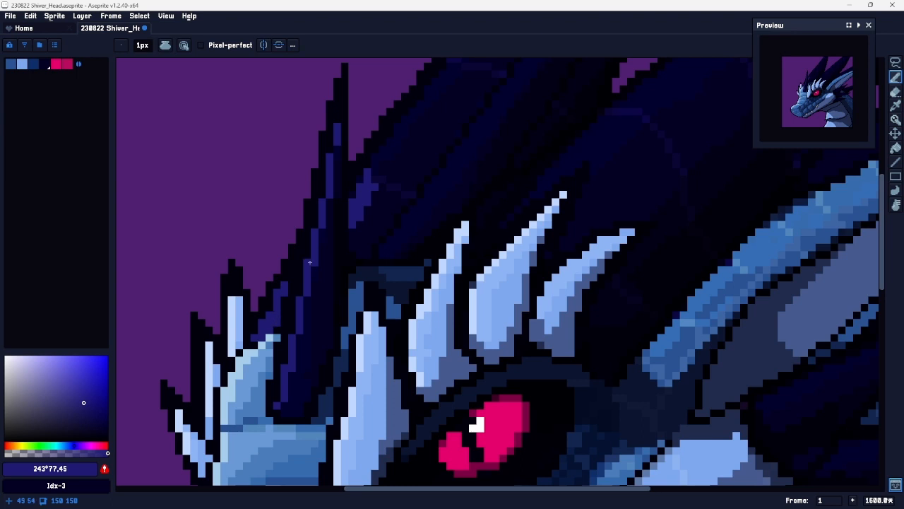
{"action": "mouse_move", "coordinate": [400, 155]}
{"action": "left_mouse_down"}
{"action": "mouse_move", "coordinate": [290, 315]}
{"action": "mouse_move", "coordinate": [350, 226]}
{"action": "mouse_move", "coordinate": [269, 320]}
{"action": "mouse_move", "coordinate": [329, 241]}
{"action": "left_mouse_up"}
{"action": "mouse_move", "coordinate": [356, 205]}
{"action": "left_mouse_down"}
{"action": "mouse_move", "coordinate": [389, 174]}
{"action": "mouse_move", "coordinate": [368, 192]}
{"action": "left_mouse_up"}
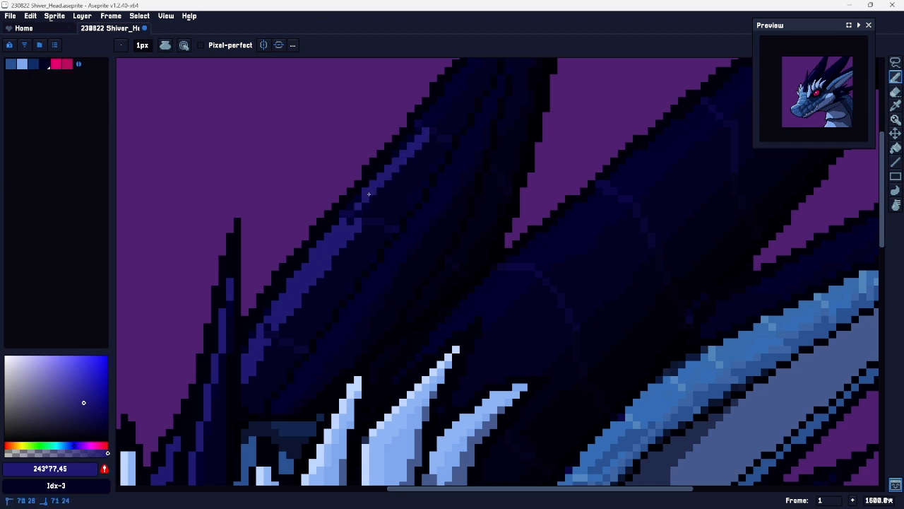
Step: Continue the indigo highlight up the large front horn's leading edge and hook it inward along the segment ridges
{"action": "key", "text": "space"}
{"action": "left_click_drag", "start_coordinate": [419, 145], "coordinate": [338, 252]}
{"action": "left_click_drag", "start_coordinate": [358, 214], "coordinate": [396, 164]}
{"action": "left_click_drag", "start_coordinate": [396, 164], "coordinate": [359, 214]}
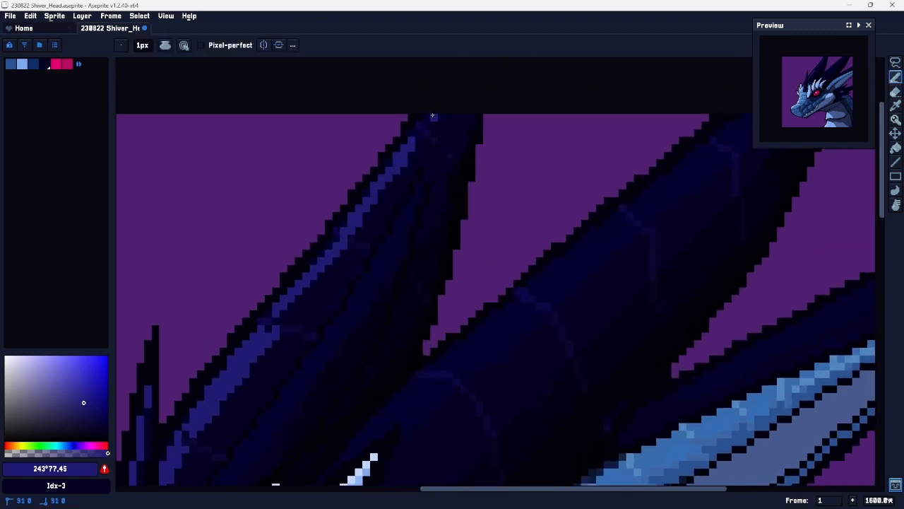
{"action": "key", "text": "ctrl+z"}
{"action": "left_click_drag", "start_coordinate": [351, 238], "coordinate": [366, 239]}
{"action": "key", "text": "space"}
{"action": "key", "text": "ctrl+z"}
{"action": "scroll", "coordinate": [382, 238], "scroll_direction": "down", "scroll_amount": 3}
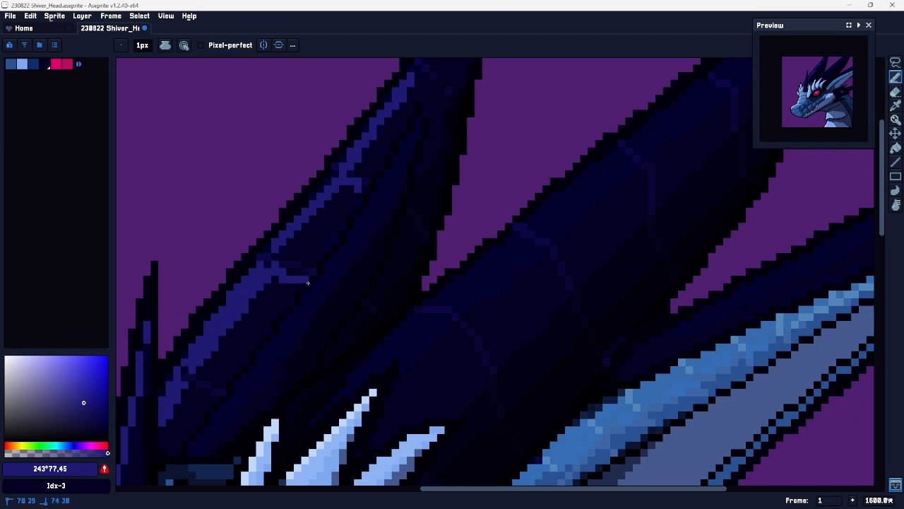
Step: Sample the near-black #01000d and darken the seams between the large front horn's segments
{"action": "left_click_drag", "start_coordinate": [274, 244], "coordinate": [332, 249]}
{"action": "left_click", "coordinate": [332, 249], "text": "alt"}
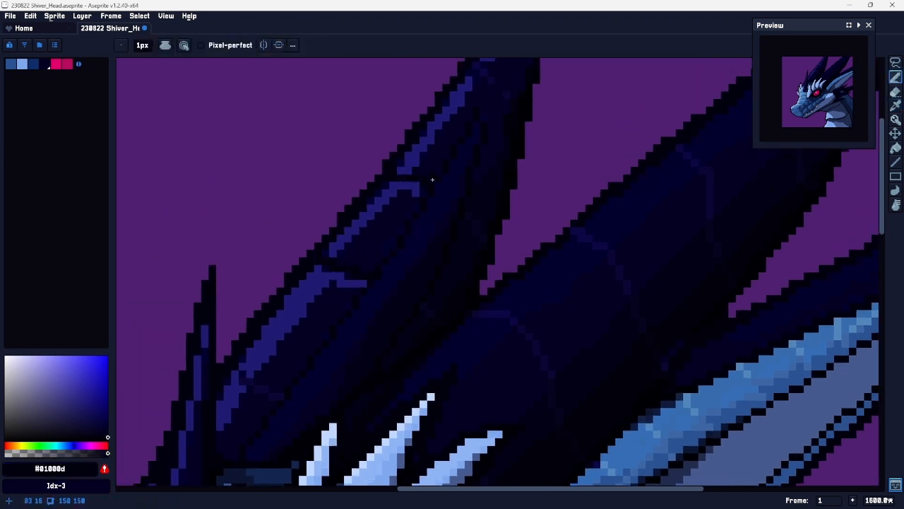
{"action": "scroll", "coordinate": [486, 230], "scroll_direction": "up", "scroll_amount": 5}
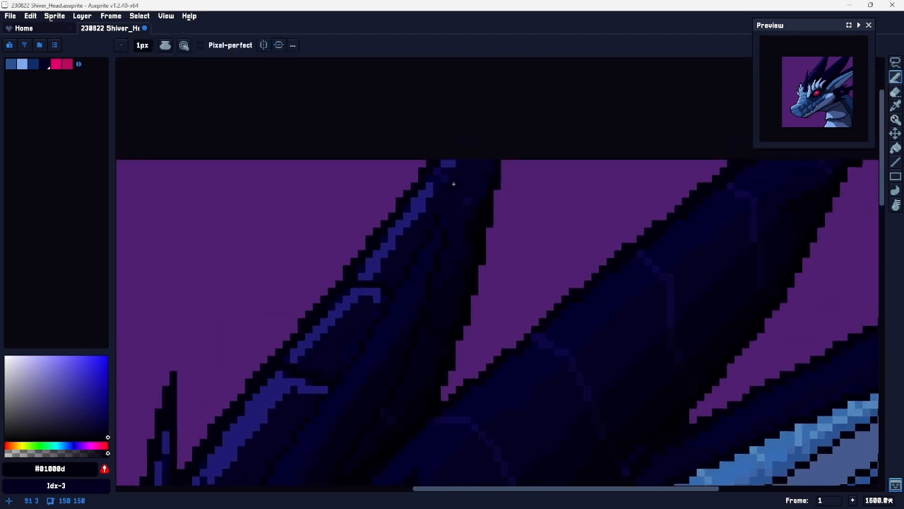
{"action": "left_click_drag", "start_coordinate": [476, 313], "coordinate": [481, 108]}
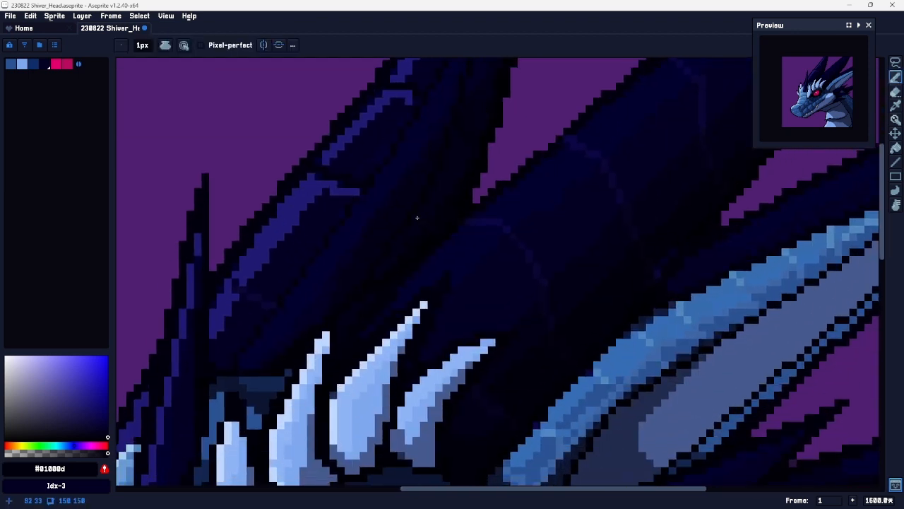
{"action": "left_click_drag", "start_coordinate": [426, 210], "coordinate": [452, 249]}
Step: Sample #201a73 and paint a highlight along the lengthwise middle ridge of the large front horn
{"action": "left_click", "coordinate": [320, 252], "text": "alt"}
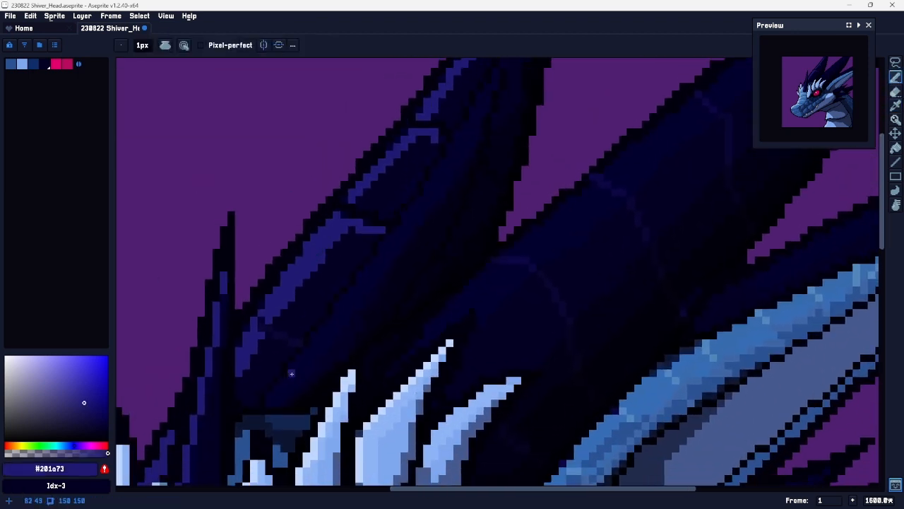
{"action": "left_click_drag", "start_coordinate": [284, 385], "coordinate": [427, 192]}
{"action": "left_click_drag", "start_coordinate": [460, 165], "coordinate": [412, 237]}
{"action": "left_click_drag", "start_coordinate": [379, 270], "coordinate": [424, 196]}
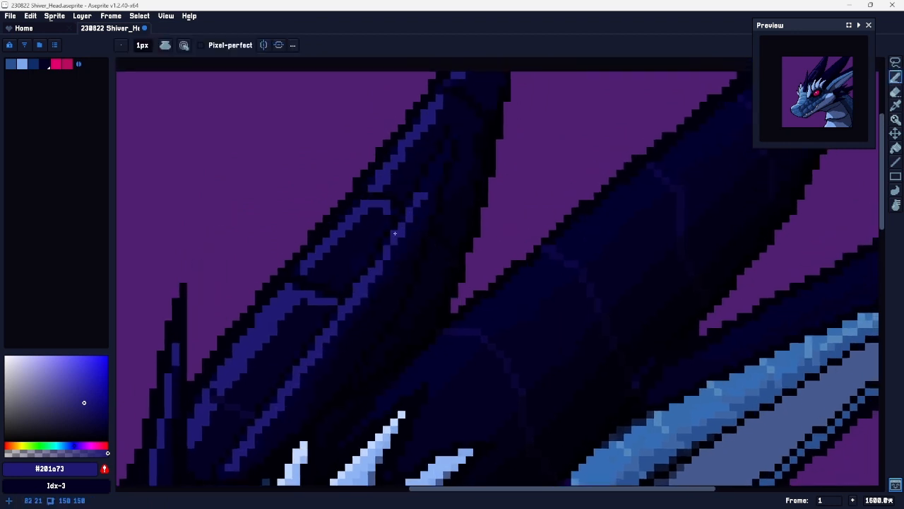
{"action": "left_click_drag", "start_coordinate": [395, 234], "coordinate": [413, 204]}
Step: Paint a #201a73 highlight along the upper edge of the topmost dark cheek spike below the ear
{"action": "key", "text": "z"}
{"action": "scroll", "coordinate": [434, 260], "scroll_direction": "down", "scroll_amount": 3}
{"action": "left_click_drag", "start_coordinate": [440, 266], "coordinate": [452, 149]}
{"action": "key", "text": "z"}
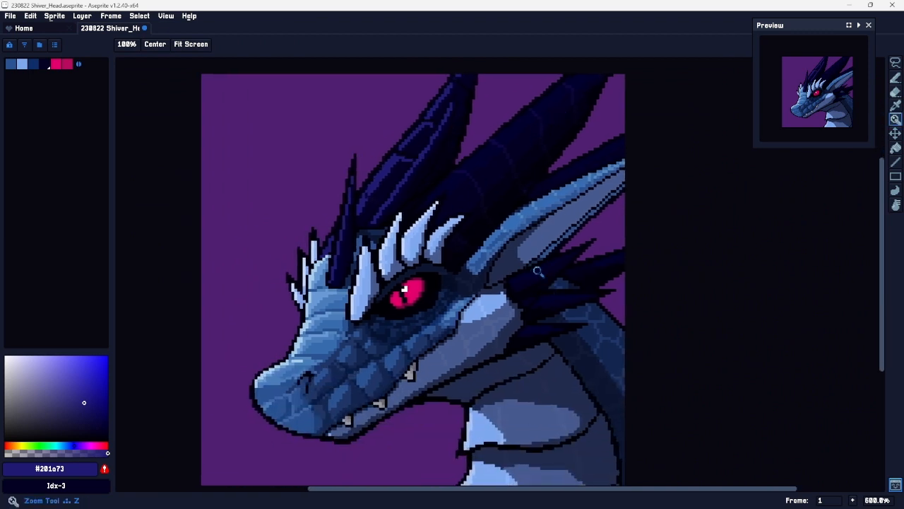
{"action": "left_click_drag", "start_coordinate": [532, 268], "coordinate": [569, 251]}
{"action": "key", "text": "b"}
{"action": "mouse_move", "coordinate": [434, 340]}
{"action": "left_mouse_down"}
{"action": "mouse_move", "coordinate": [802, 174]}
{"action": "mouse_move", "coordinate": [614, 237]}
{"action": "mouse_move", "coordinate": [471, 322]}
{"action": "mouse_move", "coordinate": [434, 328]}
{"action": "left_mouse_up"}
{"action": "mouse_move", "coordinate": [582, 316]}
{"action": "left_mouse_down"}
{"action": "mouse_move", "coordinate": [559, 297]}
{"action": "mouse_move", "coordinate": [519, 188]}
{"action": "left_mouse_up"}
Step: Highlight the upper edge of the second dark cheek spike with #201a73, redoing the first stroke
{"action": "mouse_move", "coordinate": [521, 321]}
{"action": "left_mouse_down"}
{"action": "mouse_move", "coordinate": [594, 300]}
{"action": "mouse_move", "coordinate": [760, 288]}
{"action": "left_mouse_up"}
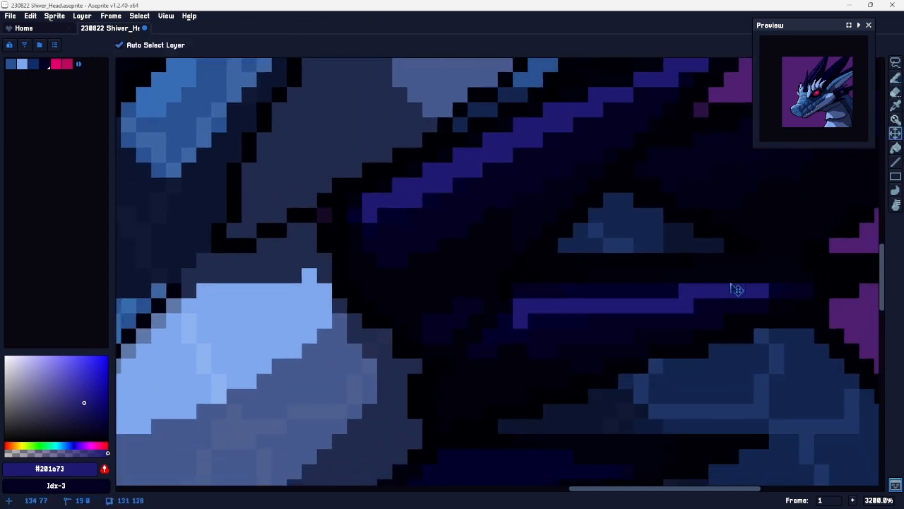
{"action": "key", "text": "ctrl+z"}
{"action": "left_click_drag", "start_coordinate": [521, 293], "coordinate": [792, 293]}
{"action": "mouse_move", "coordinate": [491, 335]}
{"action": "left_mouse_down"}
{"action": "mouse_move", "coordinate": [510, 322]}
{"action": "mouse_move", "coordinate": [674, 301]}
{"action": "left_mouse_up"}
Step: Paint a #201a73 highlight along the upper edge of the lowest dark cheek spike, replacing the undone strokes
{"action": "key", "text": "z"}
{"action": "scroll", "coordinate": [638, 314], "scroll_direction": "down", "scroll_amount": 6}
{"action": "scroll", "coordinate": [683, 309], "scroll_direction": "up", "scroll_amount": 7}
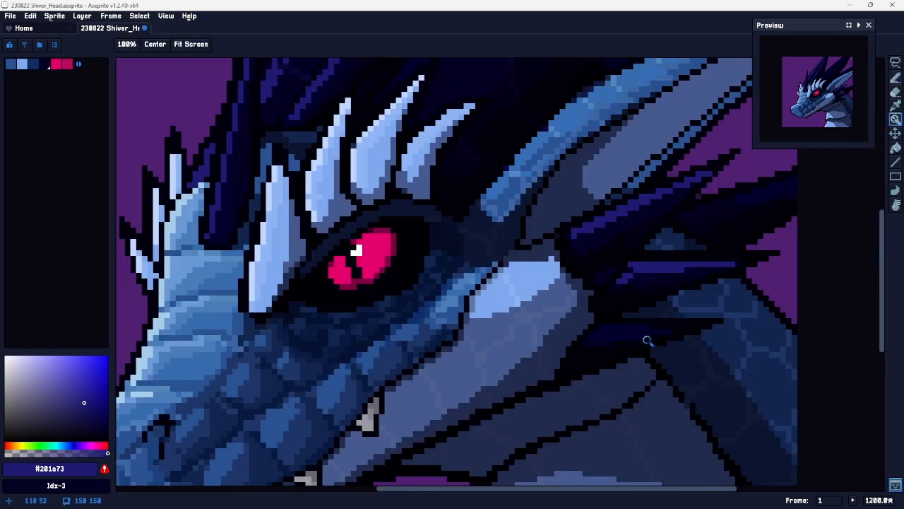
{"action": "key", "text": "b"}
{"action": "left_click_drag", "start_coordinate": [577, 316], "coordinate": [654, 317]}
{"action": "key", "text": "ctrl+z"}
{"action": "mouse_move", "coordinate": [586, 314]}
{"action": "left_mouse_down"}
{"action": "mouse_move", "coordinate": [767, 312]}
{"action": "mouse_move", "coordinate": [594, 316]}
{"action": "mouse_move", "coordinate": [741, 312]}
{"action": "left_mouse_up"}
{"action": "key", "text": "ctrl+z"}
{"action": "key", "text": "ctrl+z"}
{"action": "left_click_drag", "start_coordinate": [599, 313], "coordinate": [760, 309]}
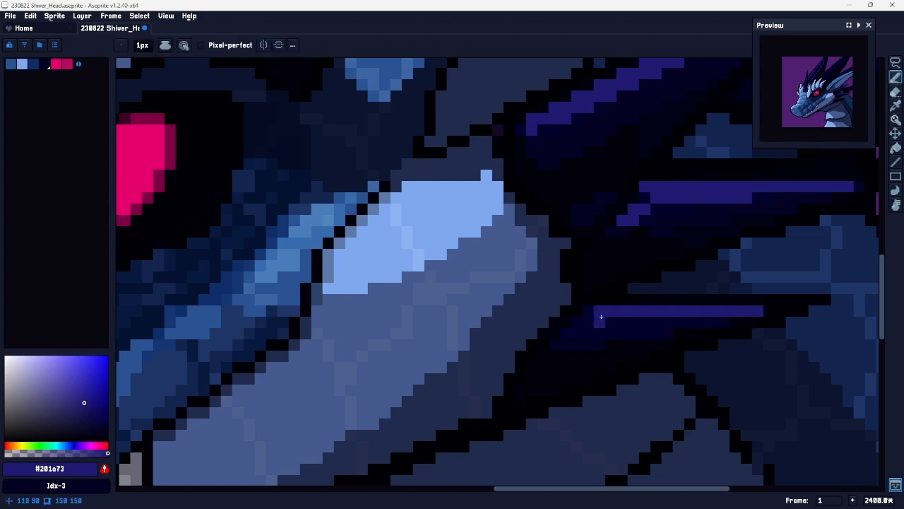
Step: Examine the highlights on the dark cheek spikes against the whole dragon head
{"action": "key", "text": "z"}
{"action": "scroll", "coordinate": [569, 301], "scroll_direction": "down", "scroll_amount": 5}
{"action": "scroll", "coordinate": [570, 301], "scroll_direction": "down", "scroll_amount": 1}
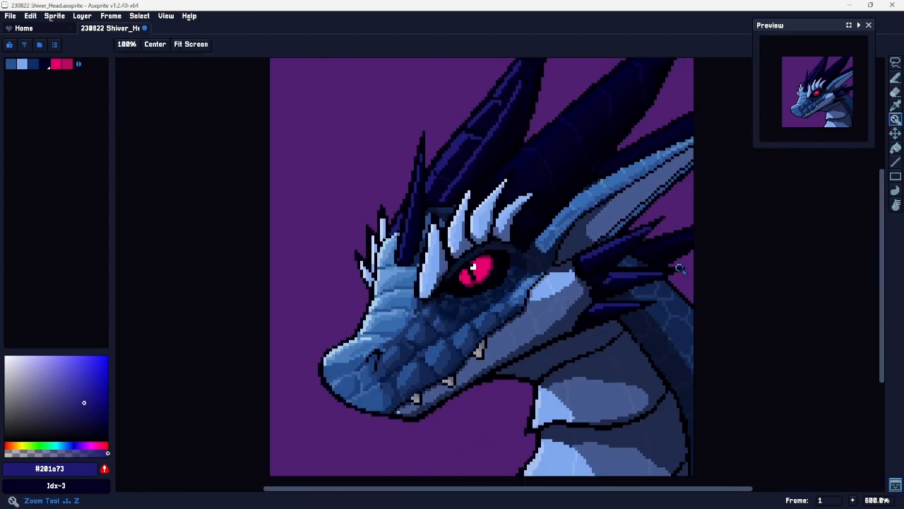
{"action": "scroll", "coordinate": [611, 272], "scroll_direction": "up", "scroll_amount": 5}
{"action": "key", "text": "i"}
{"action": "key", "text": "b"}
{"action": "key", "text": "z"}
{"action": "scroll", "coordinate": [642, 327], "scroll_direction": "down", "scroll_amount": 4}
{"action": "key", "text": "space"}
{"action": "left_click_drag", "start_coordinate": [585, 309], "coordinate": [548, 218]}
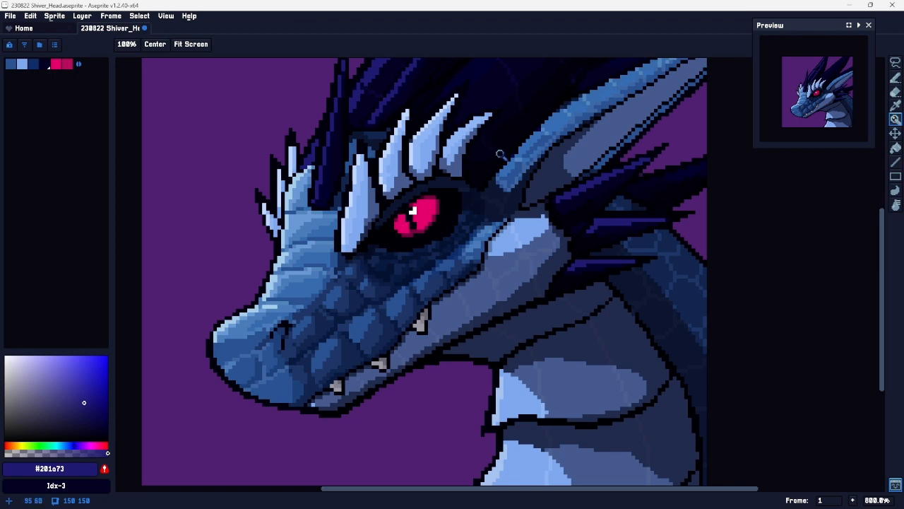
Step: Sample #e4006d from the iris, brighten it to HSV 331°, 81, 100, and outline highlight areas on both sides of the pupil
{"action": "scroll", "coordinate": [414, 212], "scroll_direction": "up", "scroll_amount": 3}
{"action": "scroll", "coordinate": [413, 212], "scroll_direction": "down", "scroll_amount": 3}
{"action": "scroll", "coordinate": [413, 212], "scroll_direction": "up", "scroll_amount": 1}
{"action": "key", "text": "b"}
{"action": "key", "text": "i"}
{"action": "left_click", "coordinate": [435, 219]}
{"action": "key", "text": "b"}
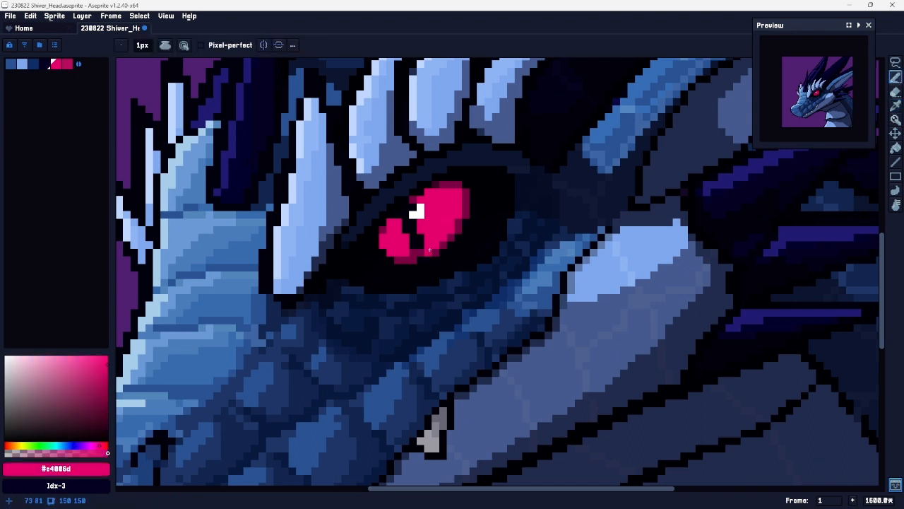
{"action": "left_click", "coordinate": [93, 355]}
{"action": "left_click", "coordinate": [88, 356]}
{"action": "left_click", "coordinate": [391, 244]}
{"action": "left_click", "coordinate": [398, 238]}
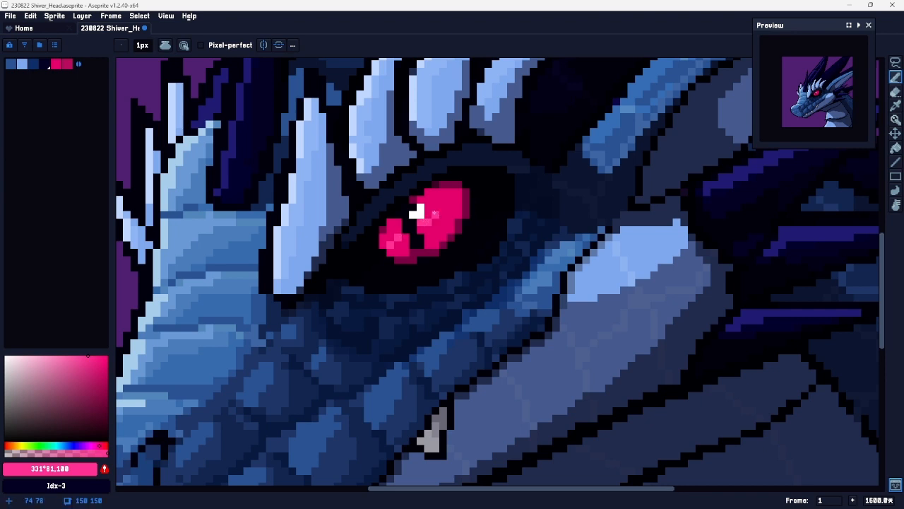
Step: Fill the upper iris areas on both sides of the pupil with the brighter pink, undoing the misplaced first fill
{"action": "key", "text": "g"}
{"action": "left_click", "coordinate": [413, 249]}
{"action": "key", "text": "v"}
{"action": "key", "text": "ctrl+z"}
{"action": "key", "text": "g"}
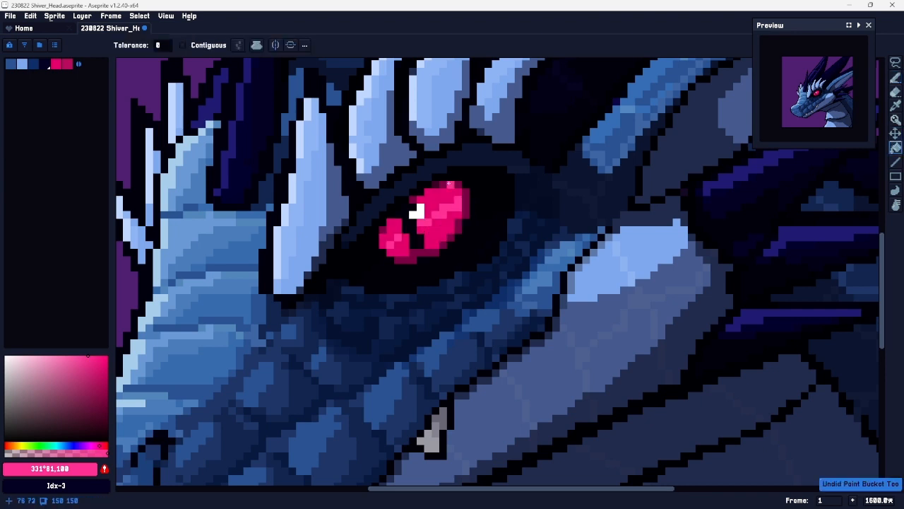
{"action": "left_click", "coordinate": [444, 200]}
{"action": "left_click", "coordinate": [392, 232]}
{"action": "key", "text": "z"}
{"action": "mouse_move", "coordinate": [474, 269]}
{"action": "left_mouse_down"}
{"action": "mouse_move", "coordinate": [443, 268]}
{"action": "mouse_move", "coordinate": [465, 257]}
{"action": "left_mouse_up"}
{"action": "left_click", "coordinate": [465, 257]}
Step: Sample the near-black #01000b from the pupil and touch up pixels along the rear edge of the dark eye socket
{"action": "key", "text": "b"}
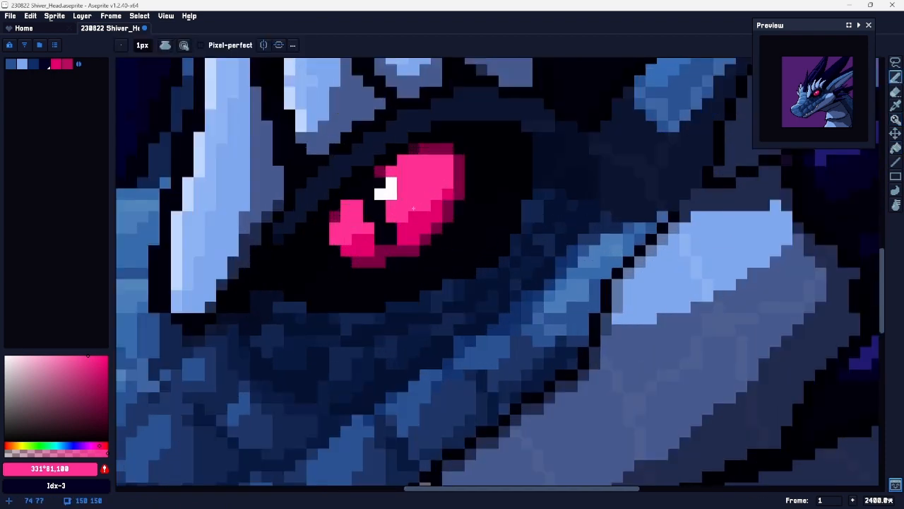
{"action": "left_click", "coordinate": [386, 209], "text": "alt"}
{"action": "key", "text": "z"}
{"action": "left_click_drag", "start_coordinate": [459, 240], "coordinate": [447, 234]}
{"action": "left_click_drag", "start_coordinate": [493, 251], "coordinate": [483, 251]}
{"action": "key", "text": "space"}
{"action": "left_click_drag", "start_coordinate": [531, 226], "coordinate": [464, 212]}
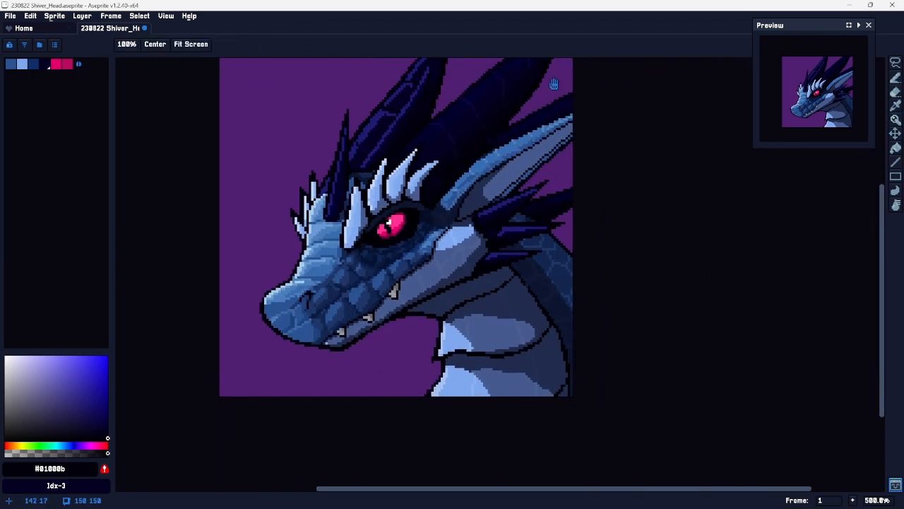
{"action": "left_click_drag", "start_coordinate": [417, 230], "coordinate": [460, 202]}
{"action": "key", "text": "b"}
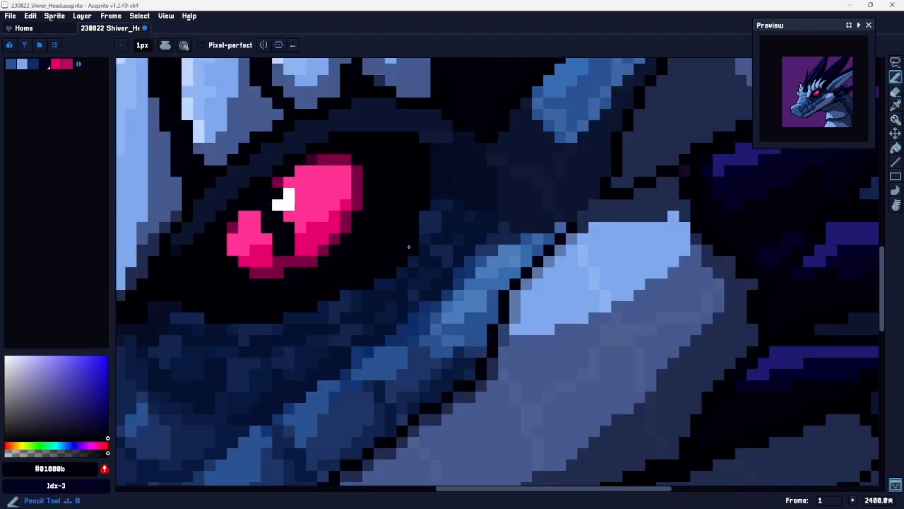
{"action": "left_click", "coordinate": [424, 216]}
{"action": "key", "text": "z"}
{"action": "left_click_drag", "start_coordinate": [441, 272], "coordinate": [418, 275]}
{"action": "mouse_move", "coordinate": [490, 274]}
{"action": "left_mouse_down"}
{"action": "mouse_move", "coordinate": [447, 248]}
{"action": "mouse_move", "coordinate": [462, 253]}
{"action": "left_mouse_up"}
{"action": "left_click_drag", "start_coordinate": [403, 234], "coordinate": [435, 212]}
{"action": "key", "text": "b"}
{"action": "left_click", "coordinate": [411, 238]}
Step: Sample #4d6091 from the lower jaw's scale lines and recolour all matching lines to HSV 223°, 43, 60 with a non-contiguous fill
{"action": "key", "text": "z"}
{"action": "left_click_drag", "start_coordinate": [461, 255], "coordinate": [427, 263]}
{"action": "left_click_drag", "start_coordinate": [515, 259], "coordinate": [477, 214]}
{"action": "mouse_move", "coordinate": [387, 302]}
{"action": "left_mouse_down"}
{"action": "mouse_move", "coordinate": [424, 300]}
{"action": "mouse_move", "coordinate": [417, 275]}
{"action": "left_mouse_up"}
{"action": "key", "text": "b"}
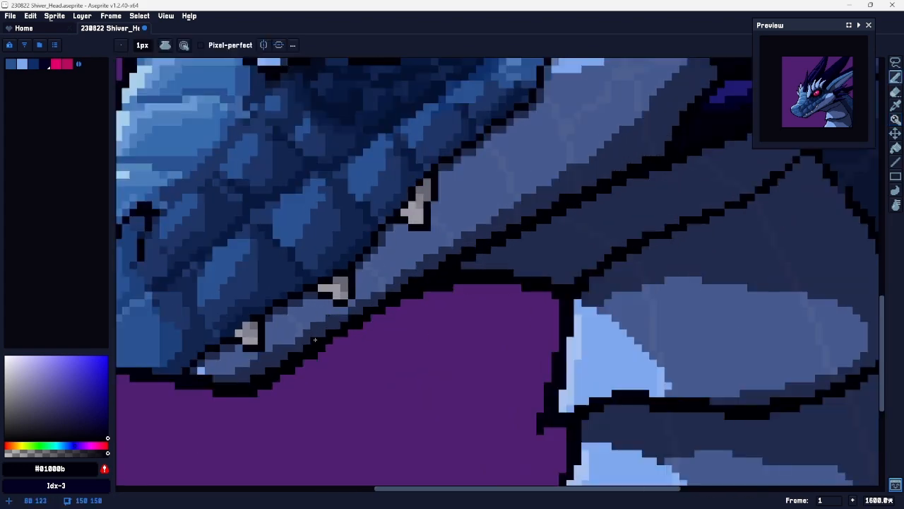
{"action": "left_click", "coordinate": [306, 323], "text": "alt"}
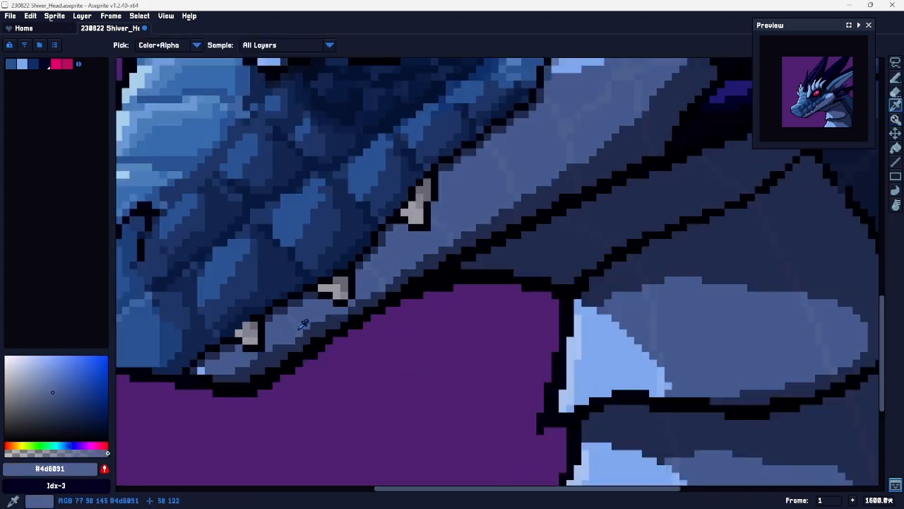
{"action": "left_click", "coordinate": [48, 388]}
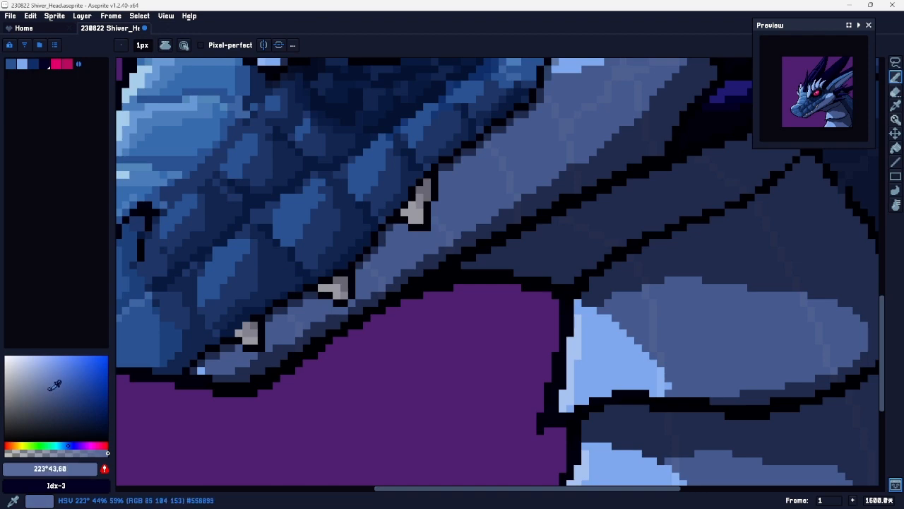
{"action": "key", "text": "g"}
{"action": "left_click", "coordinate": [202, 45]}
{"action": "key", "text": "z"}
{"action": "scroll", "coordinate": [481, 300], "scroll_direction": "down", "scroll_amount": 3}
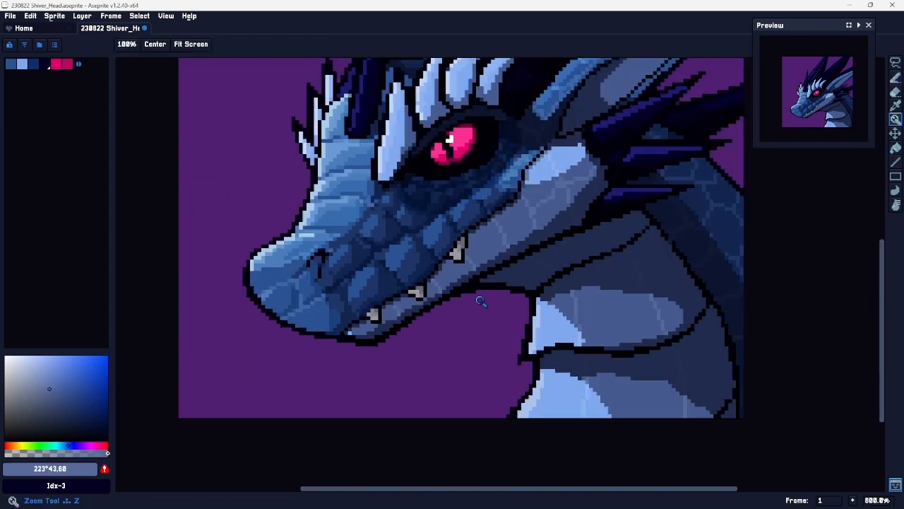
Step: Sample #252e4f from the scale lines in the neck's underside shadow and recolour them to HSV 227°, 50, 35
{"action": "left_click_drag", "start_coordinate": [605, 258], "coordinate": [484, 246]}
{"action": "left_click_drag", "start_coordinate": [551, 204], "coordinate": [529, 229]}
{"action": "scroll", "coordinate": [506, 314], "scroll_direction": "up", "scroll_amount": 4}
{"action": "left_click", "coordinate": [505, 304], "text": "alt"}
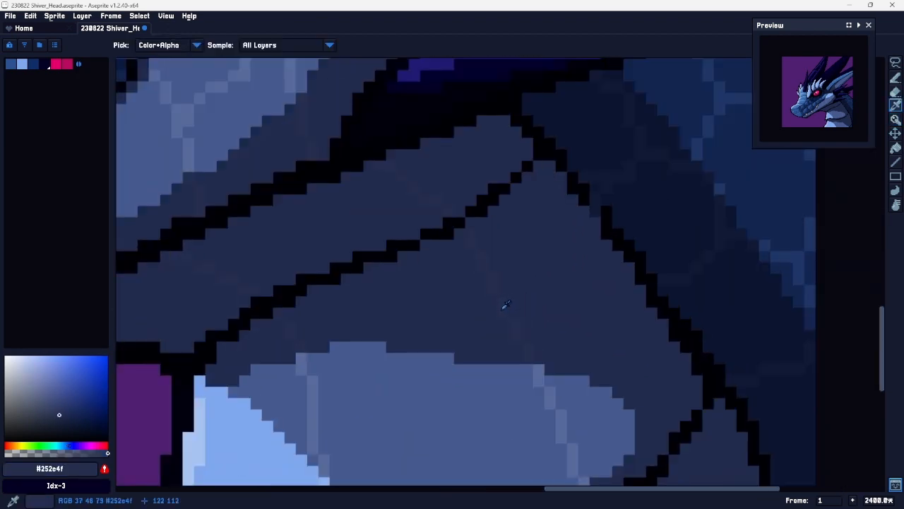
{"action": "left_click", "coordinate": [56, 410]}
{"action": "key", "text": "g"}
{"action": "left_click", "coordinate": [505, 300]}
{"action": "key", "text": "z"}
{"action": "scroll", "coordinate": [478, 351], "scroll_direction": "down", "scroll_amount": 6}
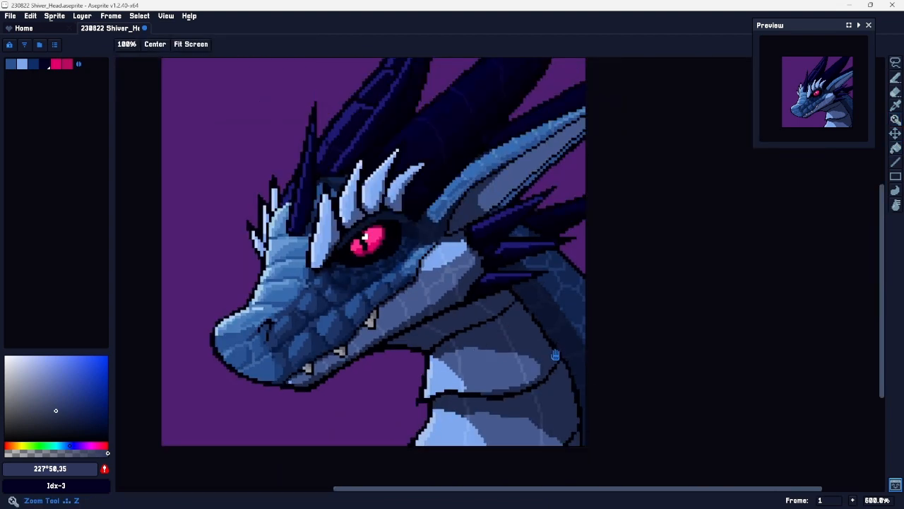
Step: Examine the scale pattern on the blue side of the neck against the snout scales
{"action": "left_click_drag", "start_coordinate": [555, 356], "coordinate": [500, 299]}
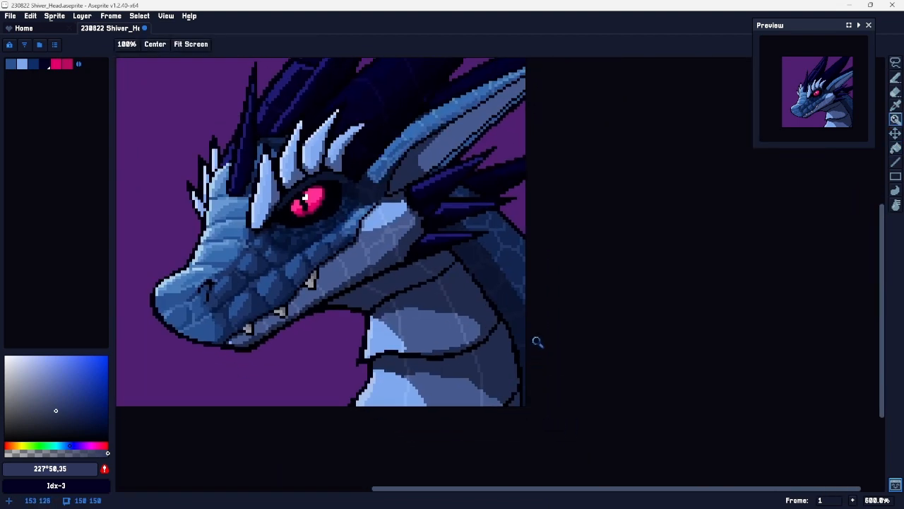
{"action": "scroll", "coordinate": [494, 230], "scroll_direction": "up", "scroll_amount": 6}
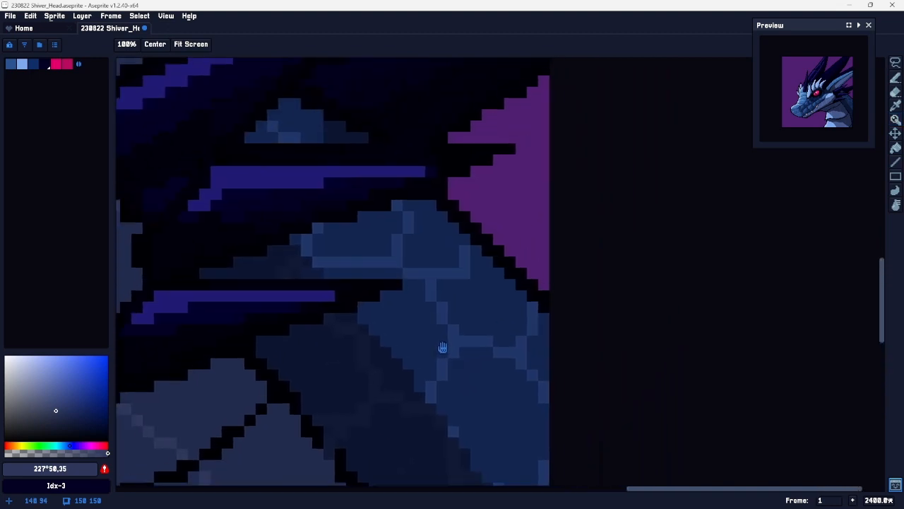
{"action": "scroll", "coordinate": [481, 269], "scroll_direction": "down", "scroll_amount": 6}
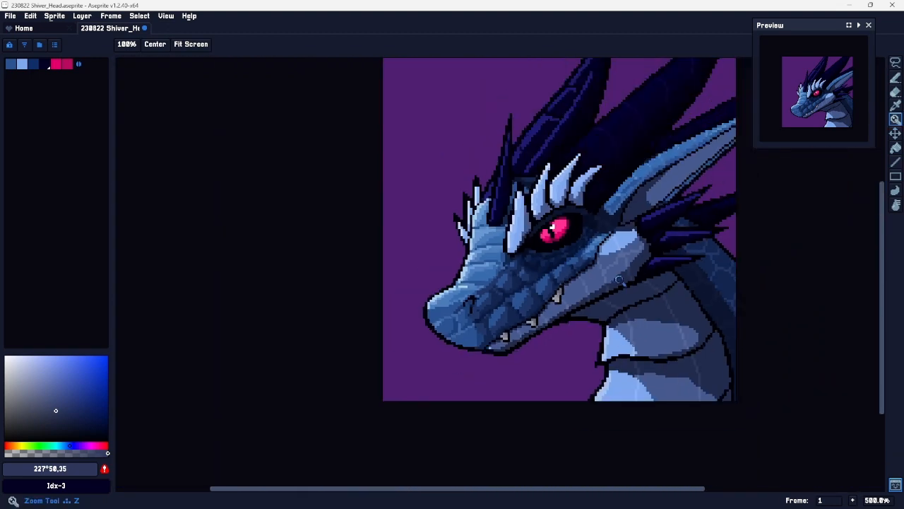
{"action": "scroll", "coordinate": [625, 279], "scroll_direction": "up", "scroll_amount": 2}
{"action": "left_click_drag", "start_coordinate": [636, 289], "coordinate": [547, 298]}
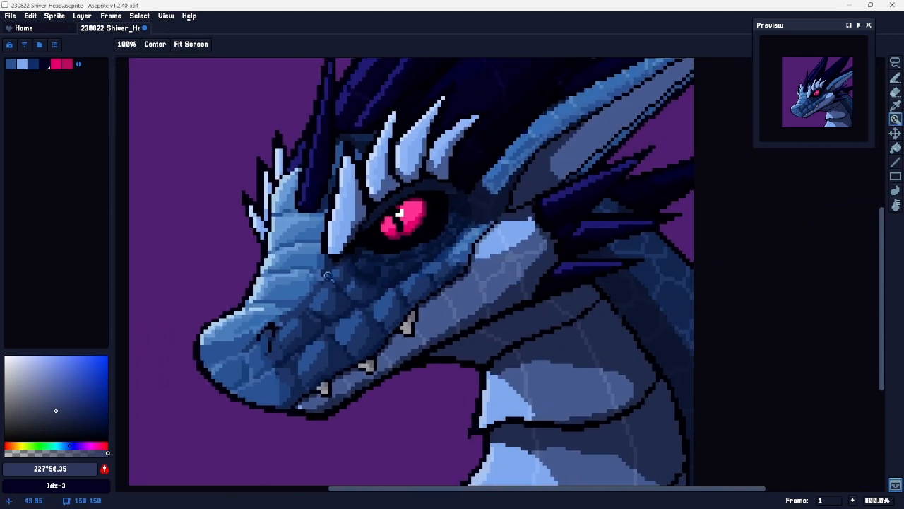
{"action": "key", "text": "i"}
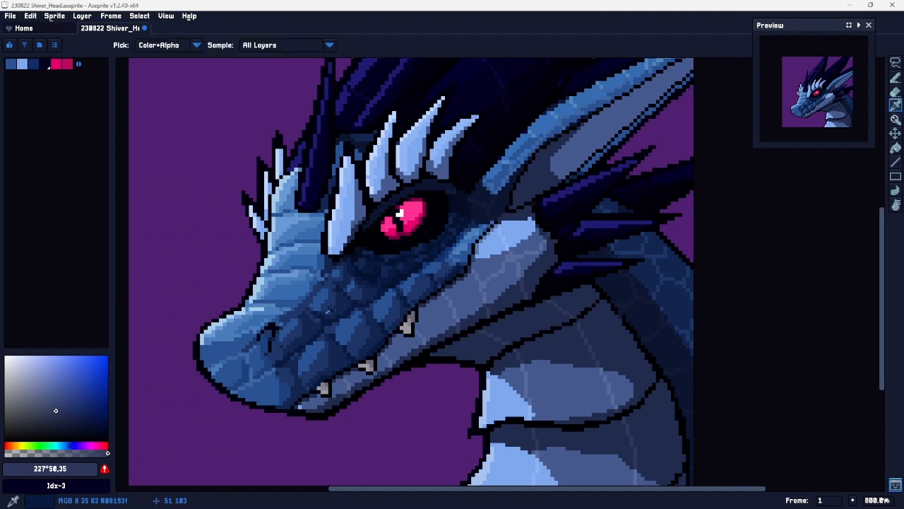
{"action": "left_click", "coordinate": [322, 300]}
{"action": "key", "text": "z"}
{"action": "left_click_drag", "start_coordinate": [685, 267], "coordinate": [551, 244]}
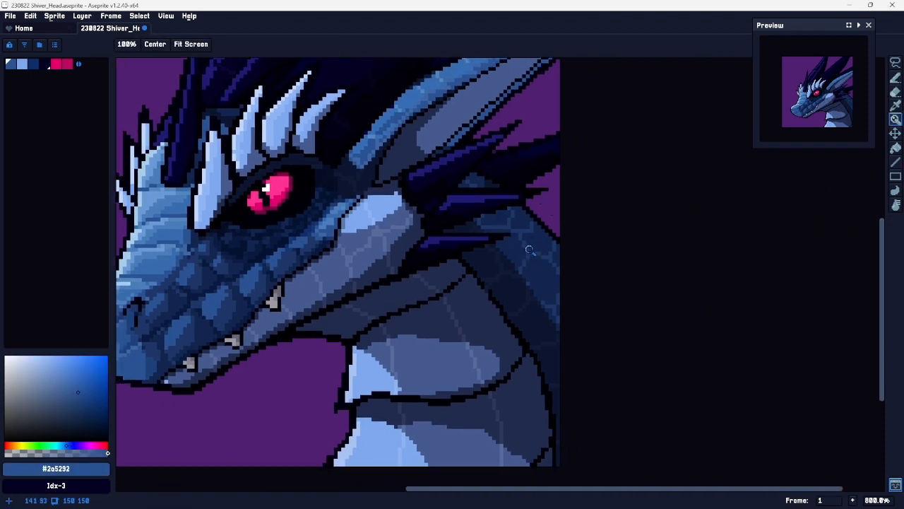
{"action": "scroll", "coordinate": [529, 251], "scroll_direction": "up", "scroll_amount": 4}
{"action": "scroll", "coordinate": [534, 277], "scroll_direction": "down", "scroll_amount": 5}
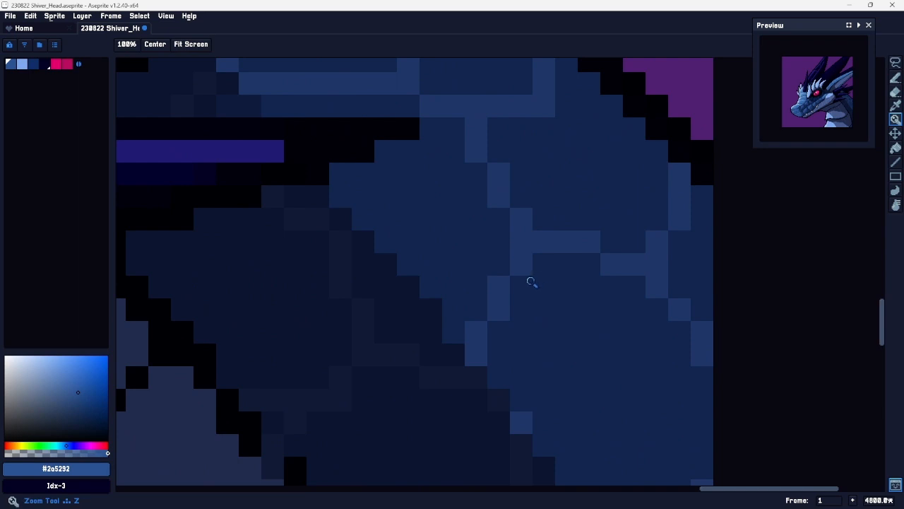
{"action": "scroll", "coordinate": [498, 287], "scroll_direction": "up", "scroll_amount": 3}
{"action": "left_click_drag", "start_coordinate": [333, 281], "coordinate": [438, 295]}
Step: Try to fill the shadowed blue neck scales with #11254e sampled from the lit scales, and undo the fill
{"action": "key", "text": "i"}
{"action": "left_click", "coordinate": [609, 275]}
{"action": "key", "text": "b"}
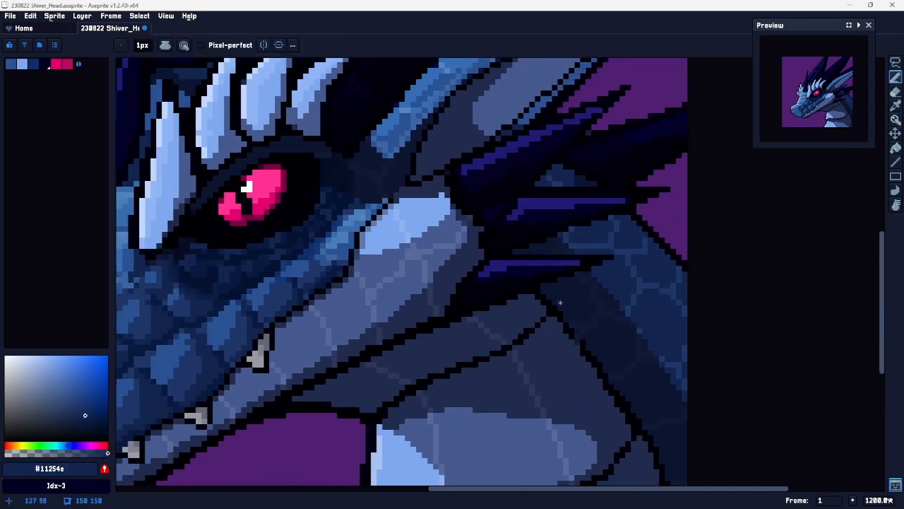
{"action": "key", "text": "g"}
{"action": "left_click", "coordinate": [607, 339]}
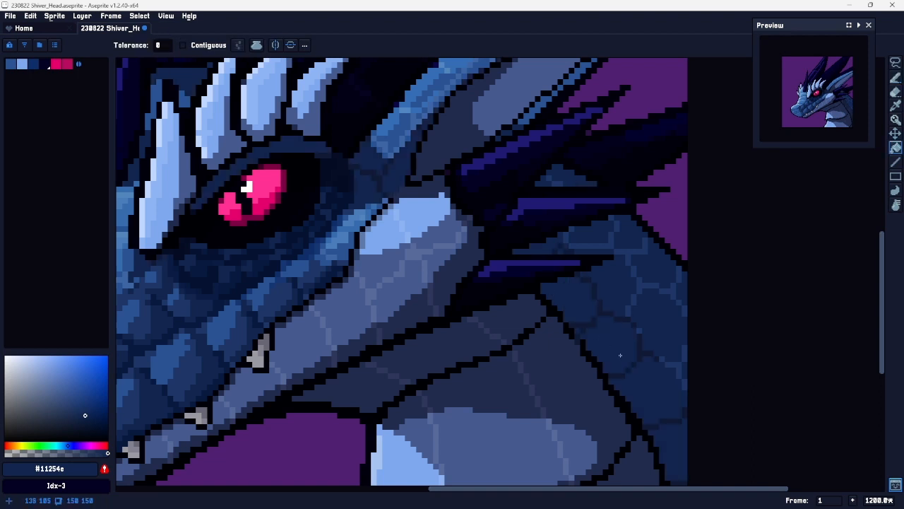
{"action": "key", "text": "ctrl+z"}
Step: Sample #08193f from the face scales and recolour the scale lines in the blue neck's shadow with a non-contiguous fill
{"action": "left_click", "coordinate": [205, 44]}
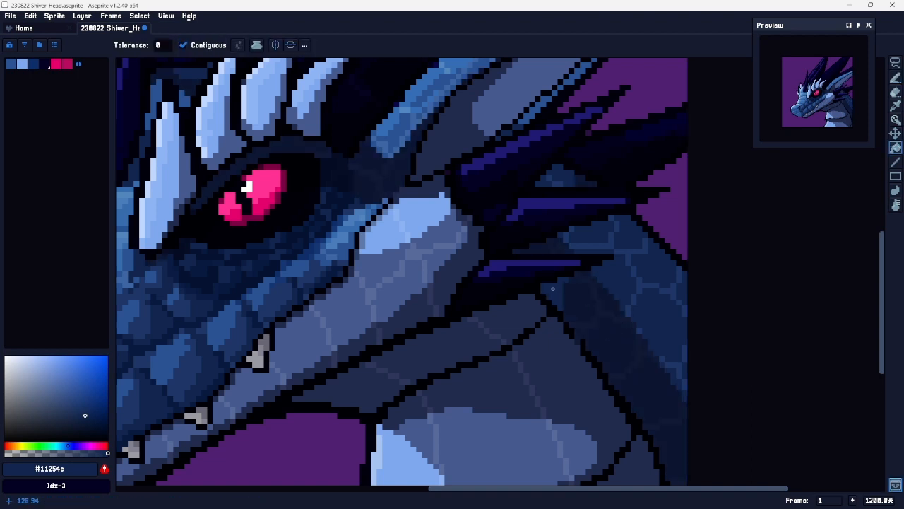
{"action": "key", "text": "b"}
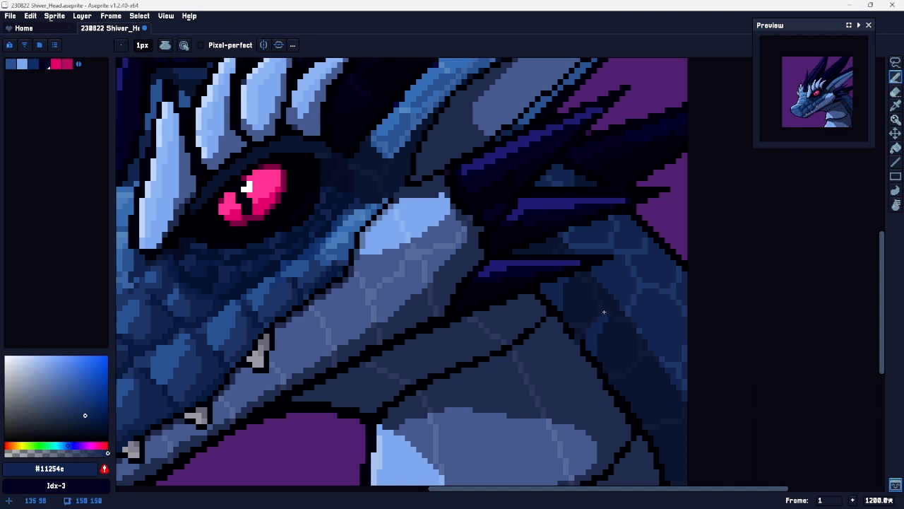
{"action": "left_click", "coordinate": [605, 311], "text": "alt"}
{"action": "key", "text": "alt"}
{"action": "left_click", "coordinate": [226, 298], "text": "alt"}
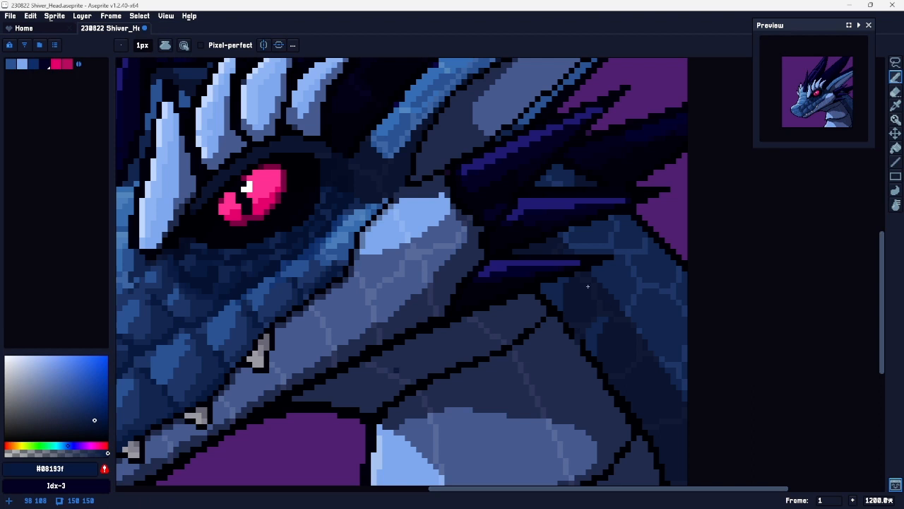
{"action": "key", "text": "g"}
{"action": "left_click", "coordinate": [198, 44]}
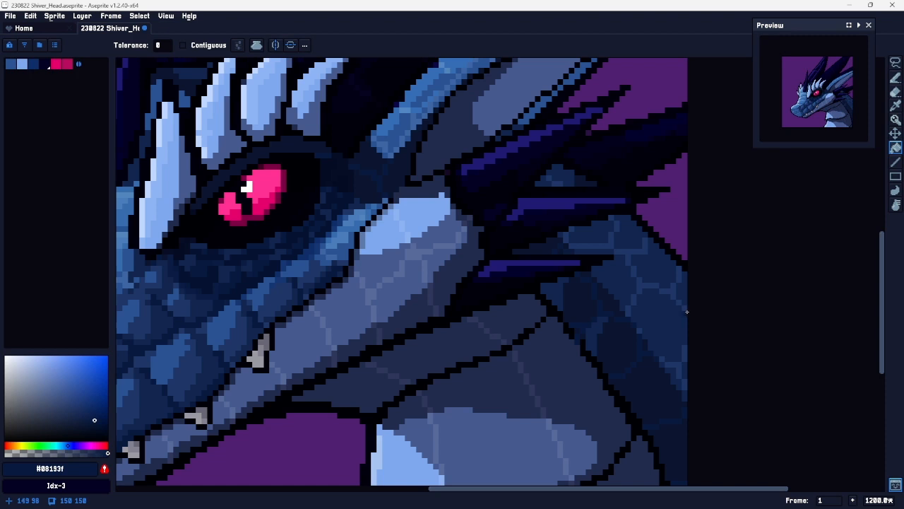
Step: Sample #051231 from the dark scales below the eye and rework the fills in the blue neck's shadow, undoing unwanted ones
{"action": "left_click", "coordinate": [243, 286], "text": "alt"}
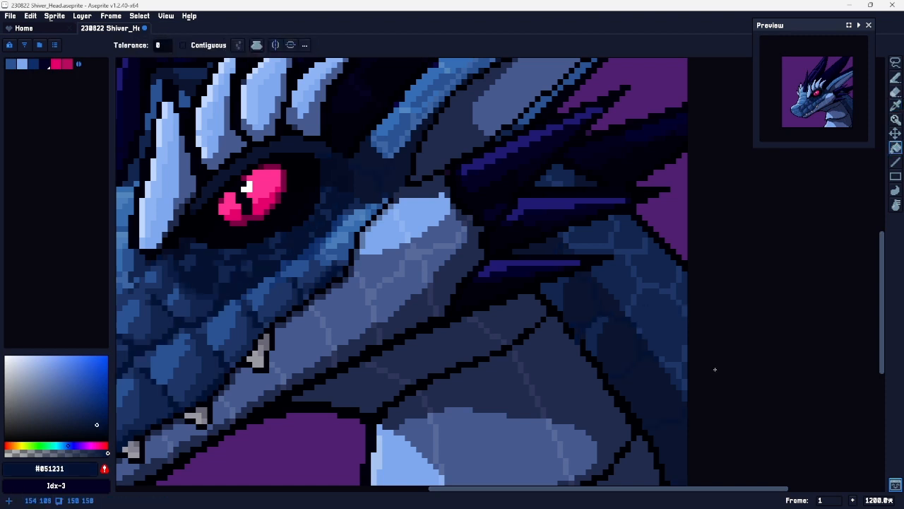
{"action": "key", "text": "z"}
{"action": "scroll", "coordinate": [605, 338], "scroll_direction": "down", "scroll_amount": 3}
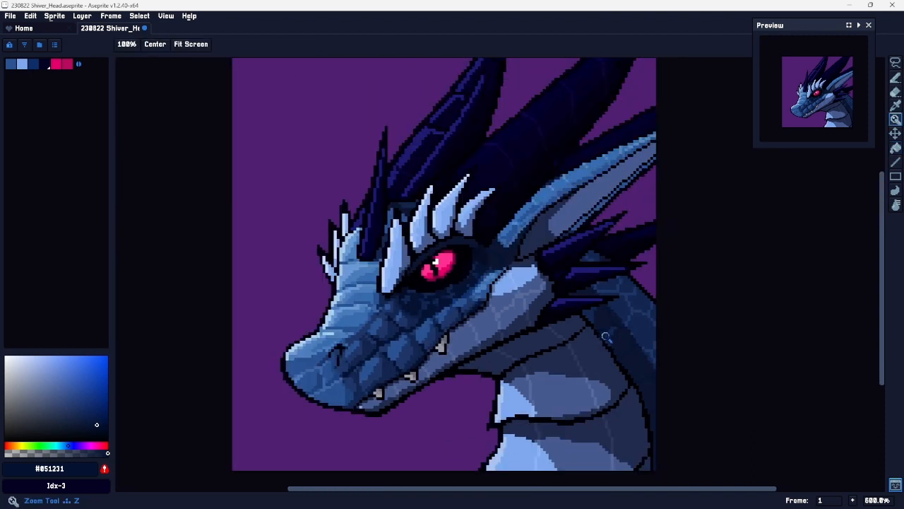
{"action": "scroll", "coordinate": [605, 338], "scroll_direction": "up", "scroll_amount": 1}
{"action": "key", "text": "ctrl+y"}
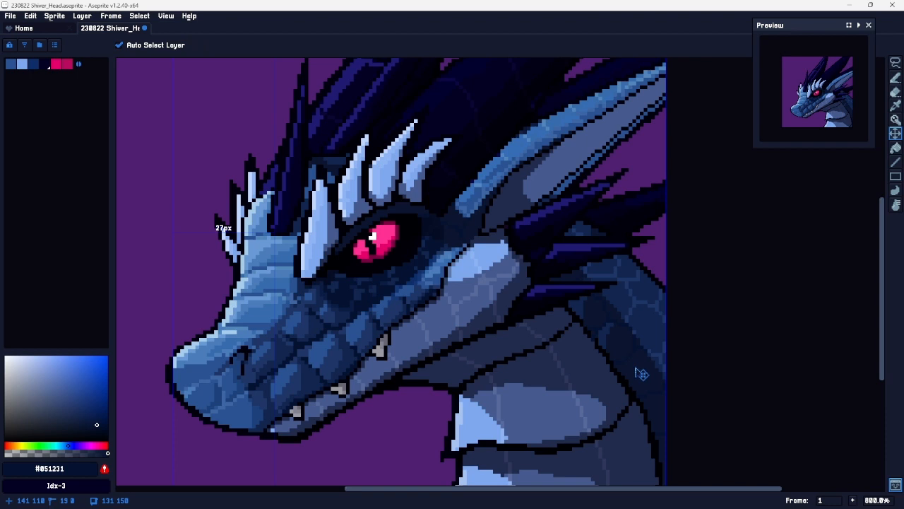
{"action": "key", "text": "ctrl+z"}
{"action": "key", "text": "ctrl+z"}
{"action": "key", "text": "g"}
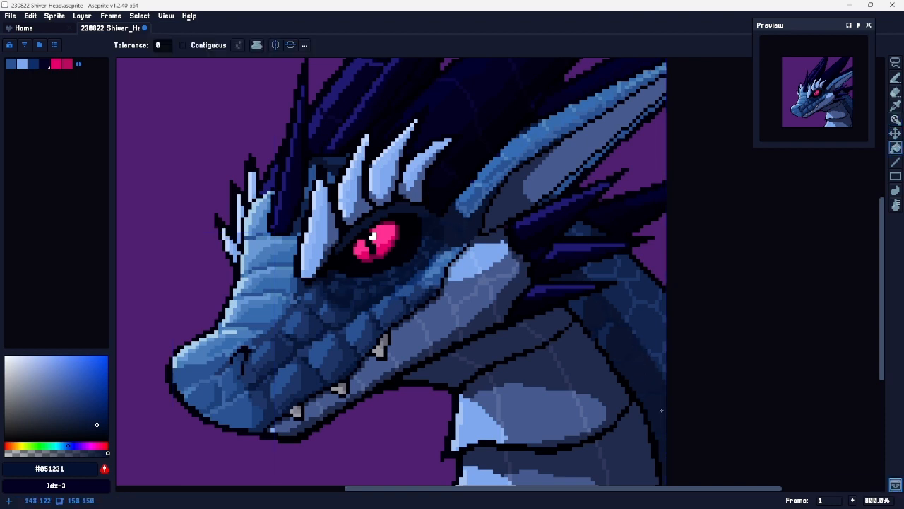
{"action": "left_click_drag", "start_coordinate": [654, 316], "coordinate": [582, 304]}
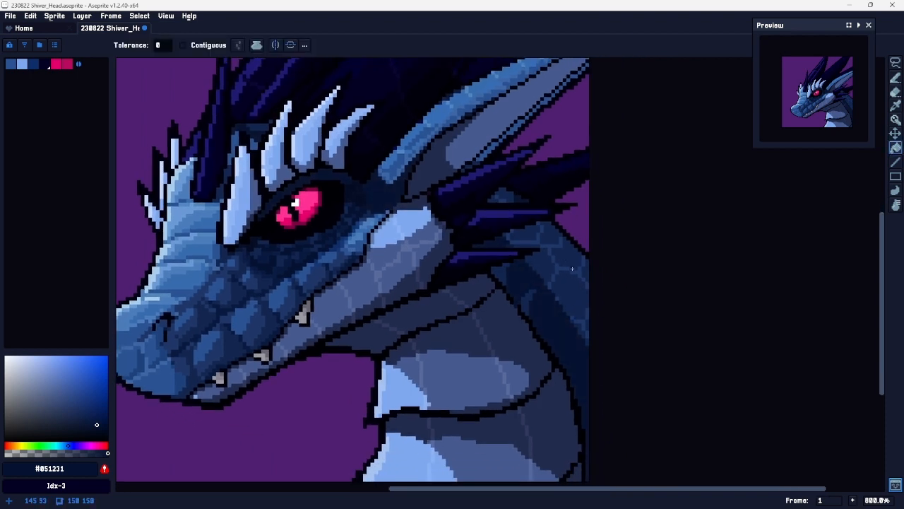
Step: Undo the last fill and pencil dark #051231 gaps between the shadowed scales on the side of the neck
{"action": "key", "text": "ctrl+z"}
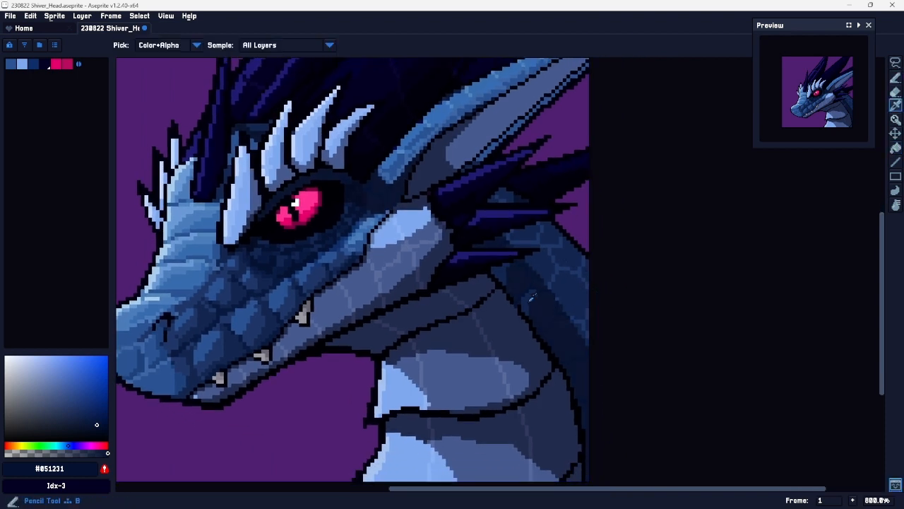
{"action": "left_click", "coordinate": [539, 284], "text": "alt"}
{"action": "key", "text": "b"}
{"action": "scroll", "coordinate": [561, 317], "scroll_direction": "up", "scroll_amount": 5}
{"action": "mouse_move", "coordinate": [556, 394]}
{"action": "left_mouse_down"}
{"action": "mouse_move", "coordinate": [580, 308]}
{"action": "mouse_move", "coordinate": [561, 322]}
{"action": "mouse_move", "coordinate": [545, 362]}
{"action": "mouse_move", "coordinate": [545, 349]}
{"action": "mouse_move", "coordinate": [547, 392]}
{"action": "mouse_move", "coordinate": [554, 370]}
{"action": "mouse_move", "coordinate": [517, 351]}
{"action": "left_mouse_up"}
{"action": "mouse_move", "coordinate": [558, 398]}
{"action": "left_mouse_down"}
{"action": "mouse_move", "coordinate": [551, 374]}
{"action": "mouse_move", "coordinate": [559, 366]}
{"action": "left_mouse_up"}
{"action": "left_click", "coordinate": [535, 329], "text": "alt"}
{"action": "left_click_drag", "start_coordinate": [534, 330], "coordinate": [523, 345]}
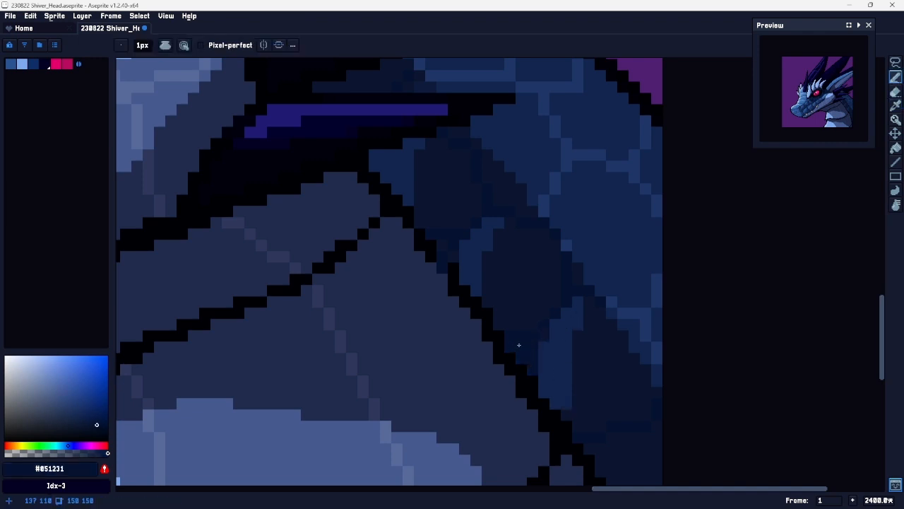
{"action": "left_click_drag", "start_coordinate": [535, 254], "coordinate": [613, 348]}
{"action": "left_click_drag", "start_coordinate": [500, 289], "coordinate": [799, 323]}
{"action": "left_click_drag", "start_coordinate": [456, 306], "coordinate": [637, 307]}
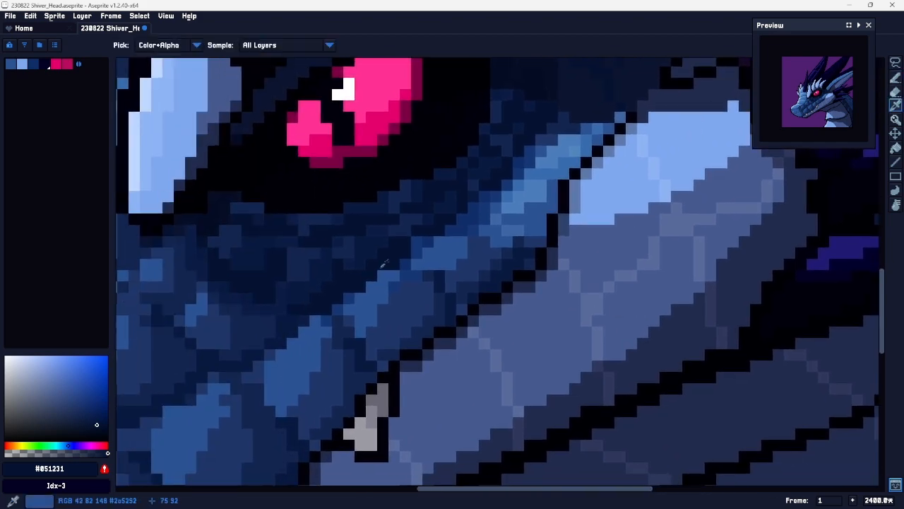
{"action": "left_click_drag", "start_coordinate": [702, 326], "coordinate": [219, 205]}
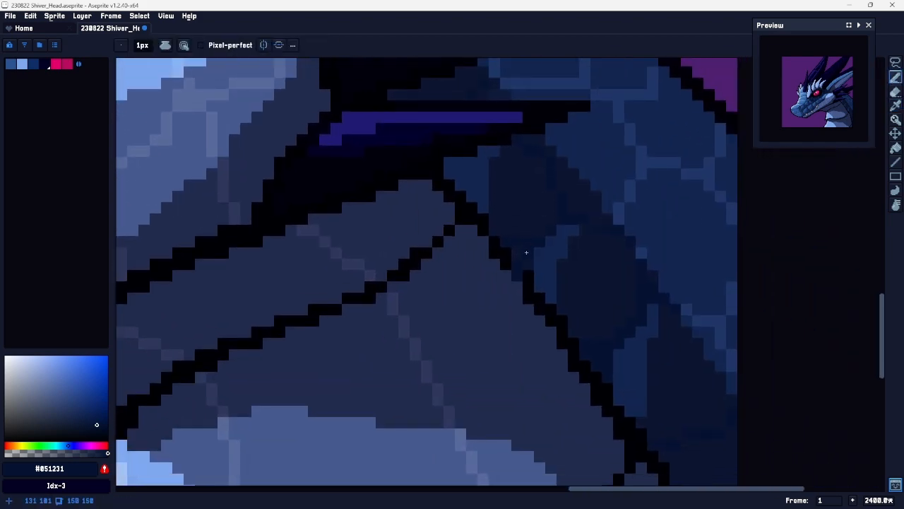
{"action": "left_click_drag", "start_coordinate": [591, 286], "coordinate": [567, 291]}
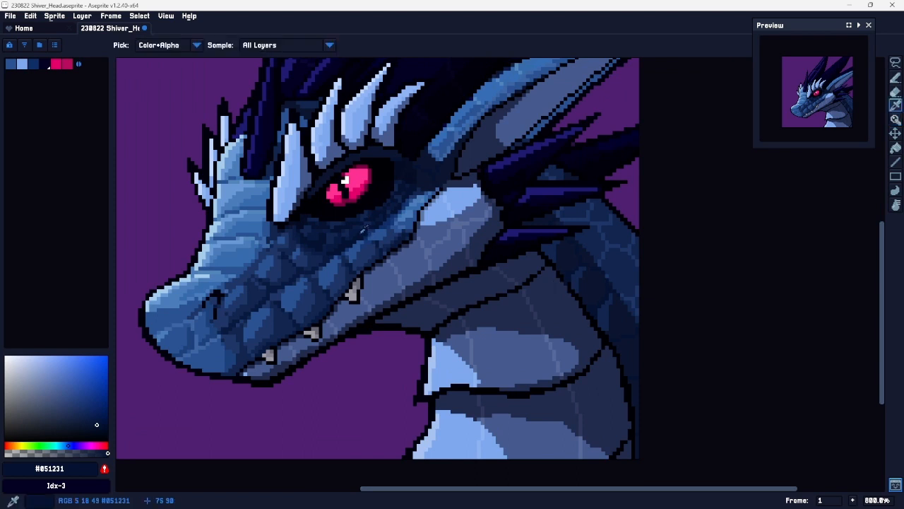
{"action": "key", "text": "z"}
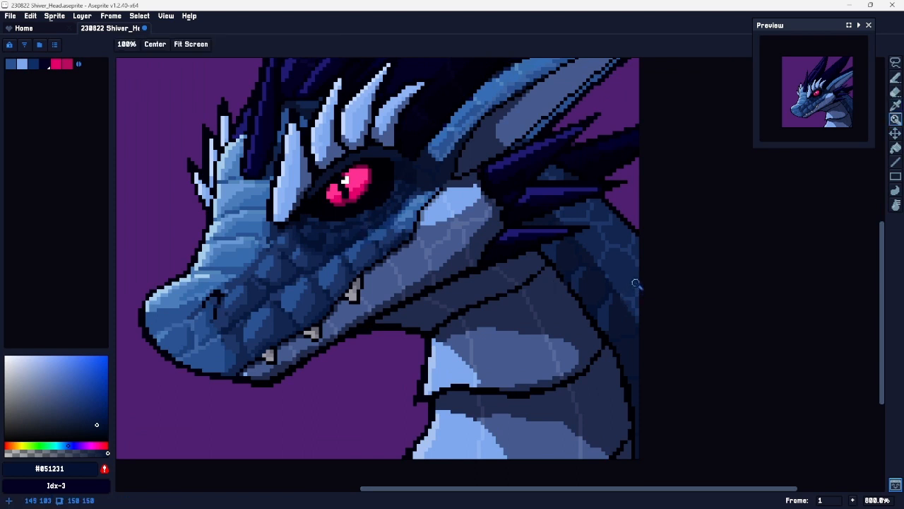
{"action": "left_click", "coordinate": [612, 267], "text": "alt"}
{"action": "key", "text": "g"}
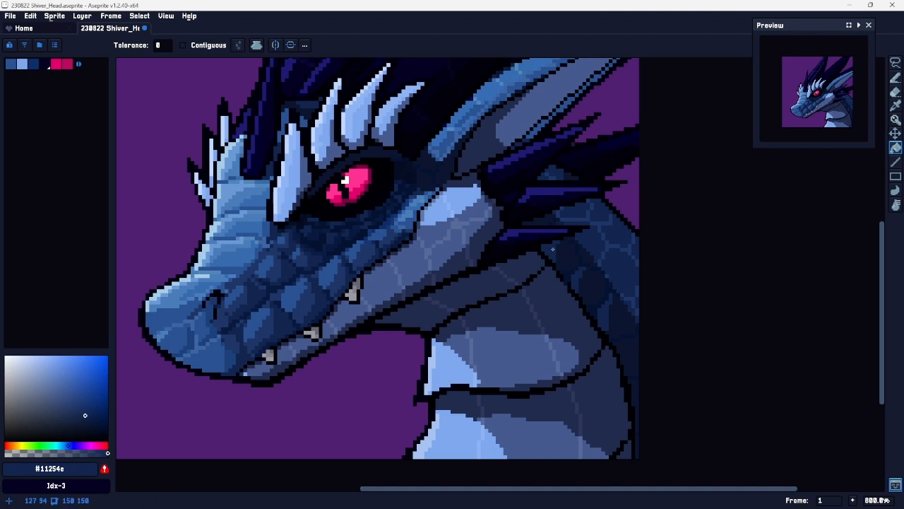
{"action": "key", "text": "g"}
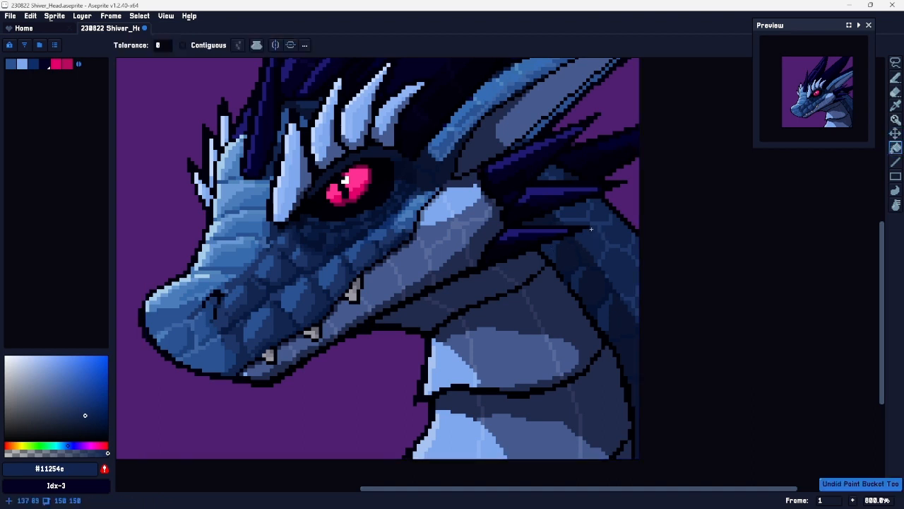
Step: Shade the shadowed neck scales beside the throat plates with #08193f, #051231 and #11254e using the Pencil tool
{"action": "left_click", "coordinate": [592, 295], "text": "alt"}
{"action": "key", "text": "b"}
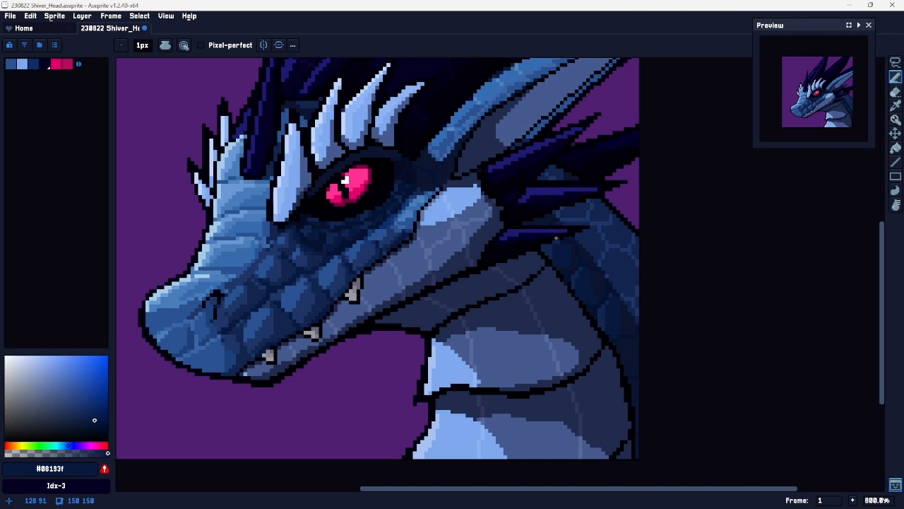
{"action": "left_click", "coordinate": [591, 267], "text": "alt"}
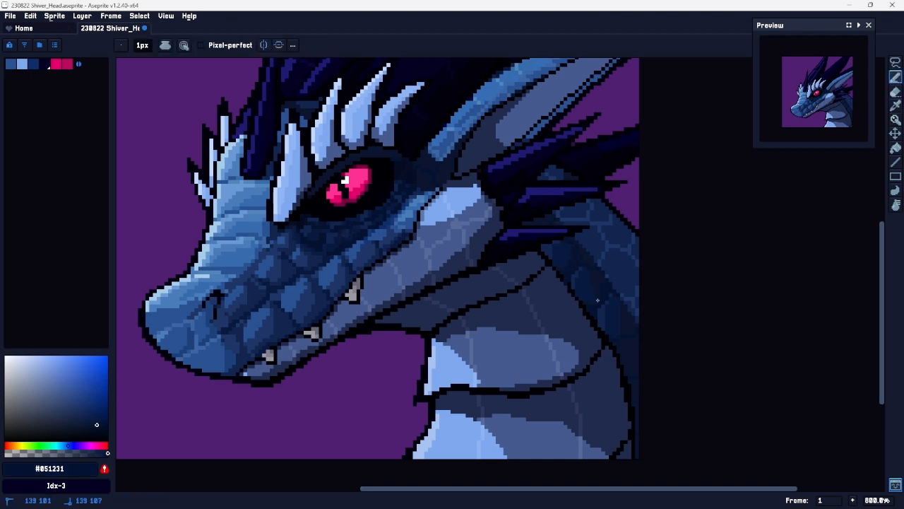
{"action": "left_click", "coordinate": [598, 275], "text": "alt"}
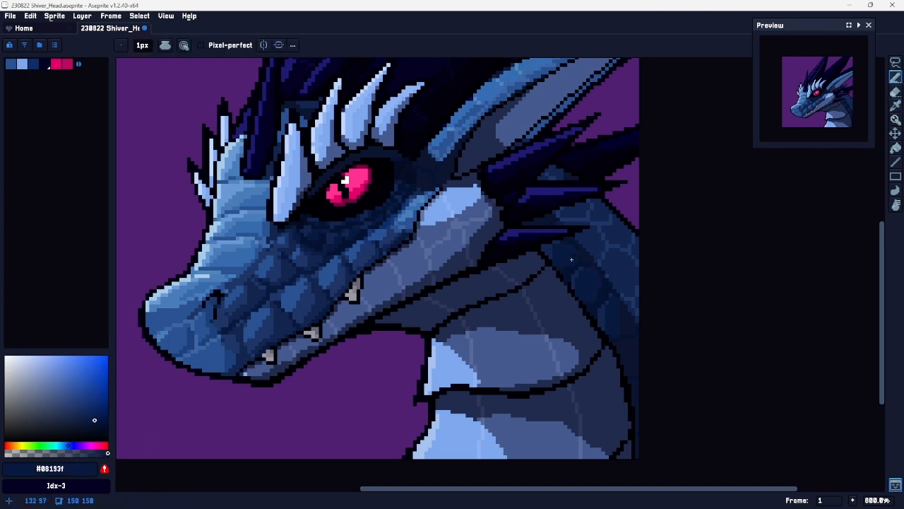
{"action": "left_click", "coordinate": [624, 360], "text": "alt"}
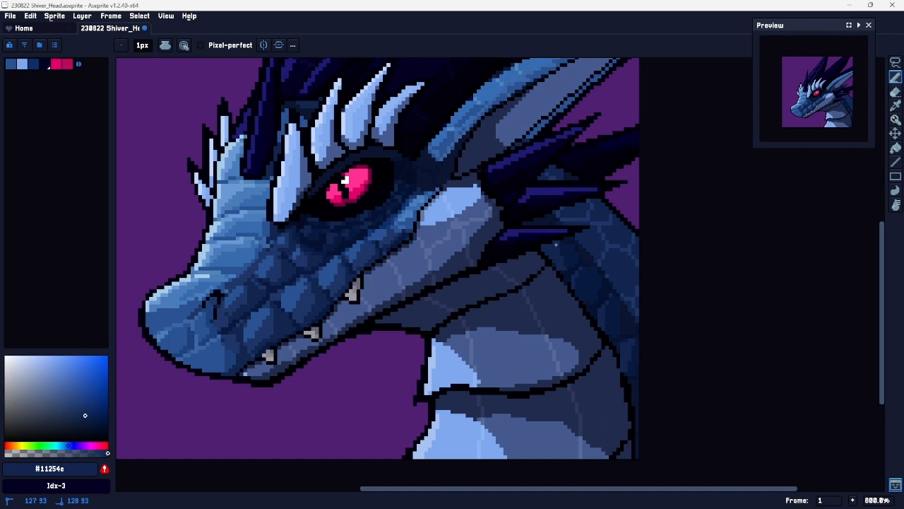
Step: Pencil #2a5292 highlights, sampled from the cheek scales, onto the lit scales along the back of the neck
{"action": "mouse_move", "coordinate": [590, 301]}
{"action": "left_mouse_down"}
{"action": "mouse_move", "coordinate": [606, 322]}
{"action": "mouse_move", "coordinate": [602, 301]}
{"action": "mouse_move", "coordinate": [570, 318]}
{"action": "left_mouse_up"}
{"action": "key", "text": "space"}
{"action": "left_click", "coordinate": [277, 292], "text": "alt"}
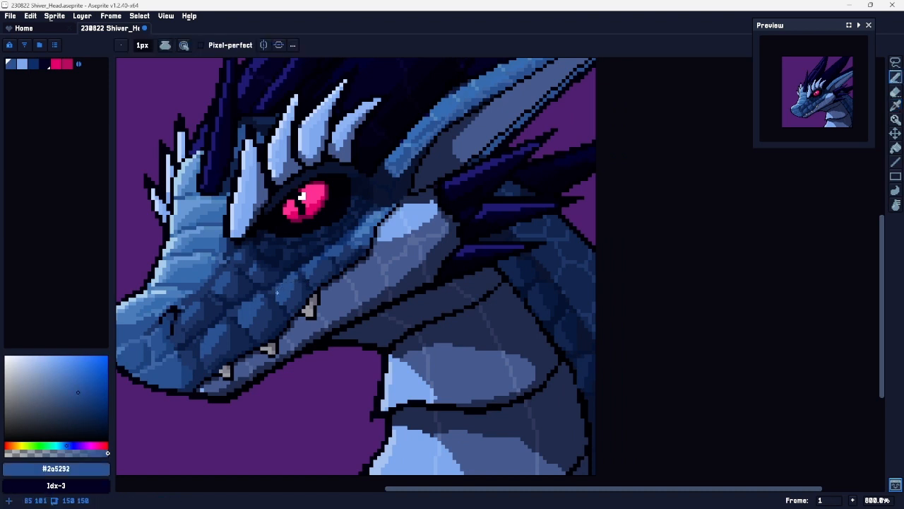
{"action": "mouse_move", "coordinate": [545, 252]}
{"action": "left_mouse_down"}
{"action": "mouse_move", "coordinate": [539, 257]}
{"action": "mouse_move", "coordinate": [566, 271]}
{"action": "mouse_move", "coordinate": [574, 305]}
{"action": "left_mouse_up"}
{"action": "left_click_drag", "start_coordinate": [569, 274], "coordinate": [575, 288]}
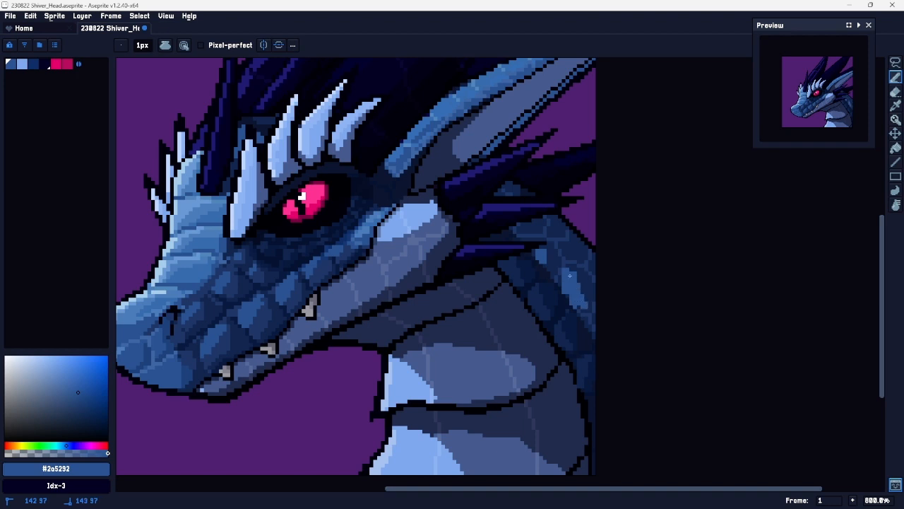
Step: Add #1f3668 midtones around the highlighted scales on the back of the neck
{"action": "key", "text": "i"}
{"action": "left_click", "coordinate": [301, 288]}
{"action": "key", "text": "b"}
{"action": "mouse_move", "coordinate": [542, 249]}
{"action": "left_mouse_down"}
{"action": "mouse_move", "coordinate": [551, 272]}
{"action": "mouse_move", "coordinate": [558, 260]}
{"action": "mouse_move", "coordinate": [584, 302]}
{"action": "left_mouse_up"}
{"action": "left_click", "coordinate": [583, 277]}
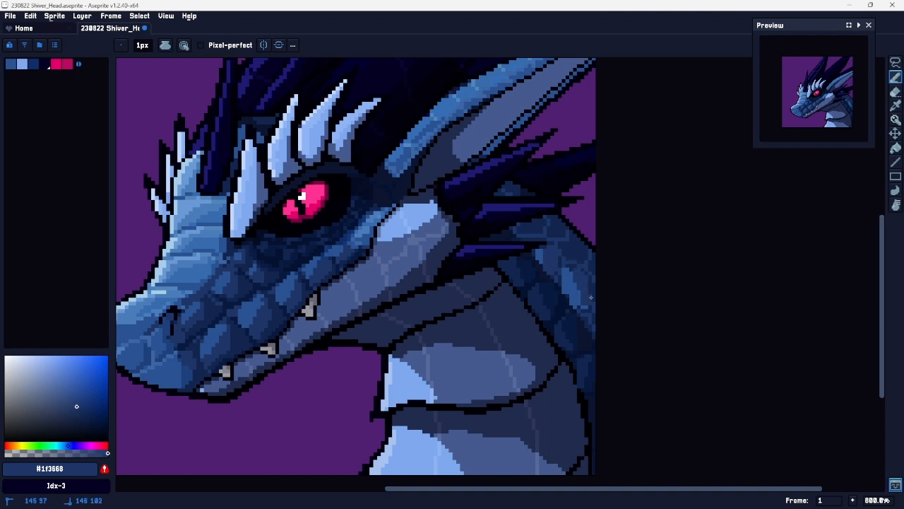
Step: Draw #11254e separation lines between the highlighted scales on the back of the neck
{"action": "key", "text": "i"}
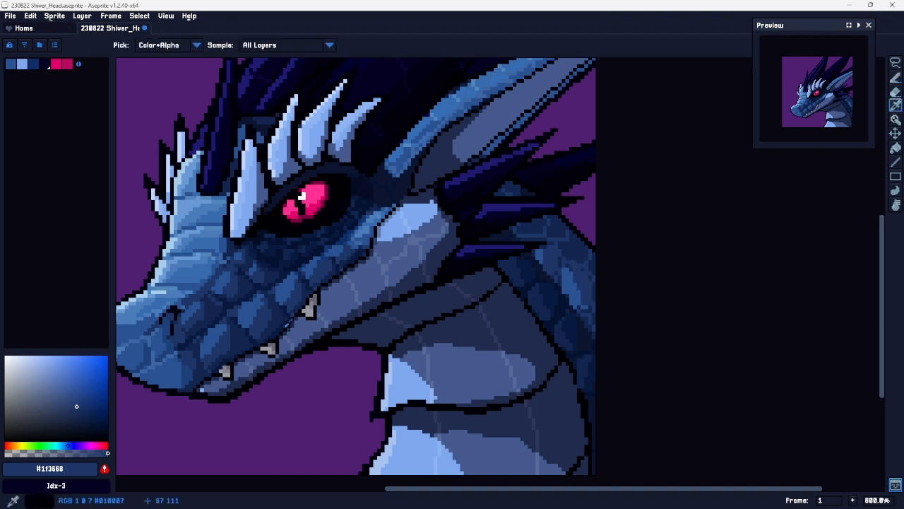
{"action": "left_click", "coordinate": [287, 320]}
{"action": "key", "text": "b"}
{"action": "mouse_move", "coordinate": [556, 260]}
{"action": "left_mouse_down"}
{"action": "mouse_move", "coordinate": [557, 272]}
{"action": "mouse_move", "coordinate": [561, 252]}
{"action": "mouse_move", "coordinate": [588, 285]}
{"action": "left_mouse_up"}
{"action": "left_click_drag", "start_coordinate": [586, 281], "coordinate": [586, 307]}
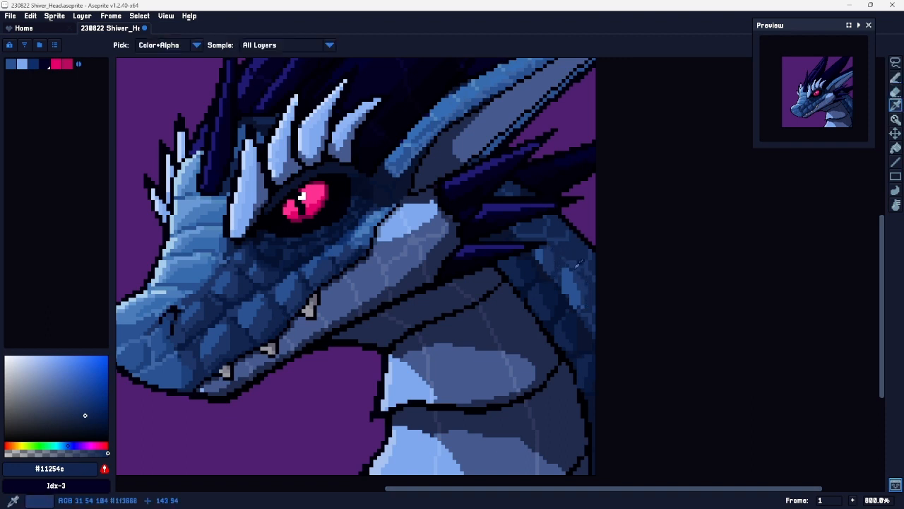
Step: Highlight the upper neck scales beneath the cheek spikes with #2a5292 and soften them with #1f3668 midtones
{"action": "left_click", "coordinate": [571, 277], "text": "alt"}
{"action": "mouse_move", "coordinate": [572, 240]}
{"action": "left_mouse_down"}
{"action": "mouse_move", "coordinate": [573, 254]}
{"action": "mouse_move", "coordinate": [579, 244]}
{"action": "mouse_move", "coordinate": [597, 273]}
{"action": "left_mouse_up"}
{"action": "mouse_move", "coordinate": [553, 221]}
{"action": "left_mouse_down"}
{"action": "mouse_move", "coordinate": [559, 235]}
{"action": "mouse_move", "coordinate": [554, 220]}
{"action": "mouse_move", "coordinate": [536, 222]}
{"action": "left_mouse_up"}
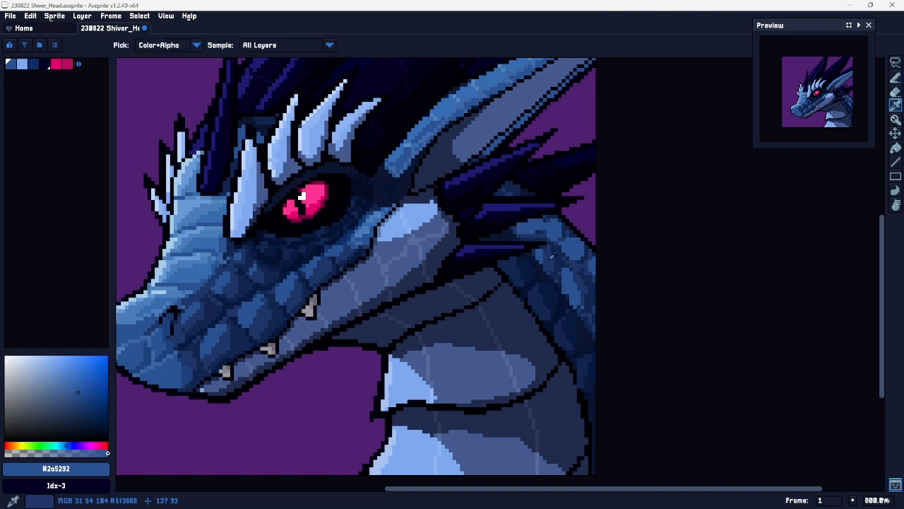
{"action": "left_click", "coordinate": [540, 225], "text": "alt"}
{"action": "mouse_move", "coordinate": [539, 231]}
{"action": "left_mouse_down"}
{"action": "mouse_move", "coordinate": [558, 222]}
{"action": "mouse_move", "coordinate": [581, 245]}
{"action": "left_mouse_up"}
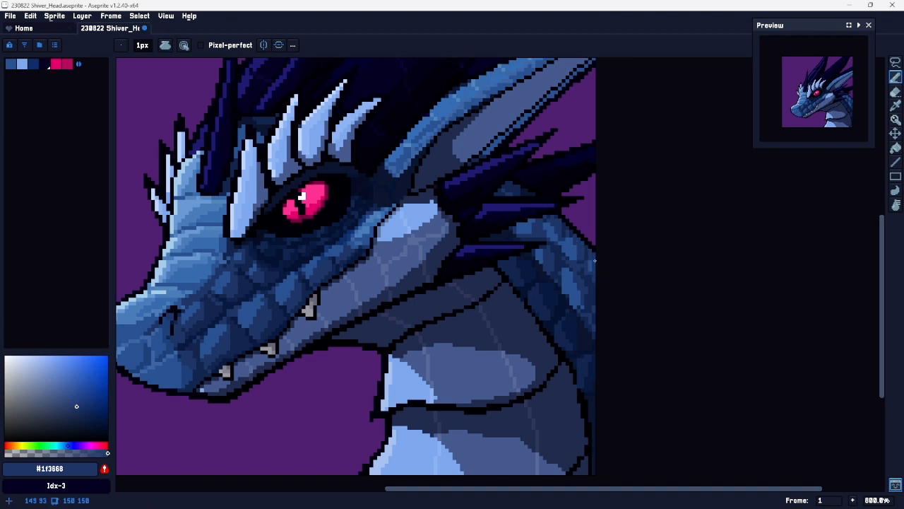
Step: Undo the #051231 pencil stroke and outline the upper neck scales with #11254e instead
{"action": "left_click", "coordinate": [274, 255], "text": "alt"}
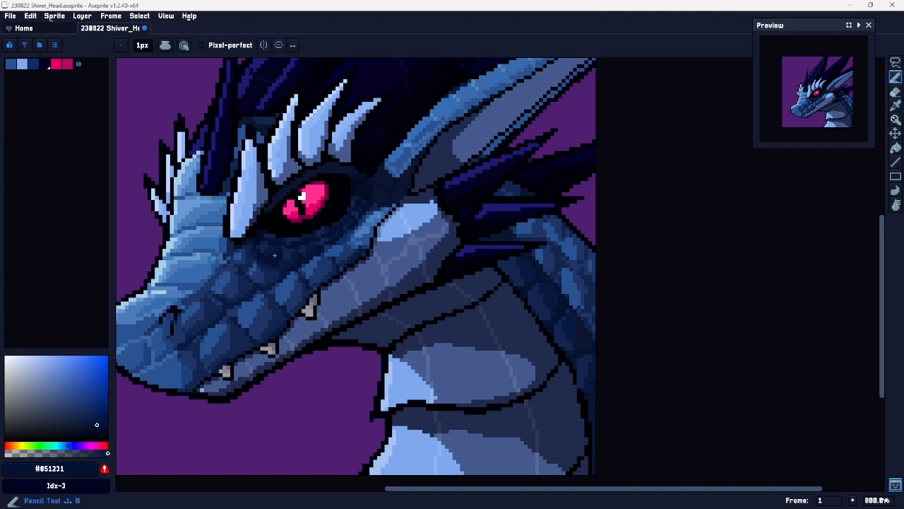
{"action": "key", "text": "ctrl+z"}
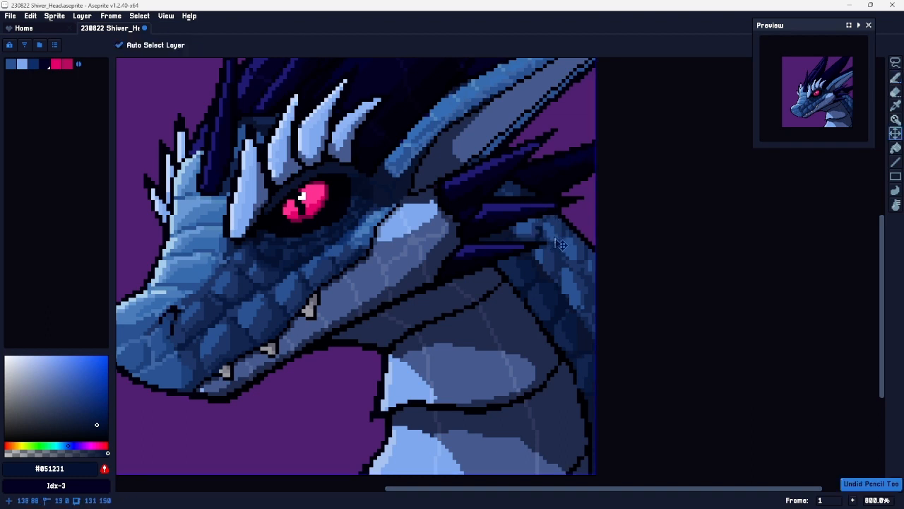
{"action": "left_click", "coordinate": [546, 228], "text": "alt"}
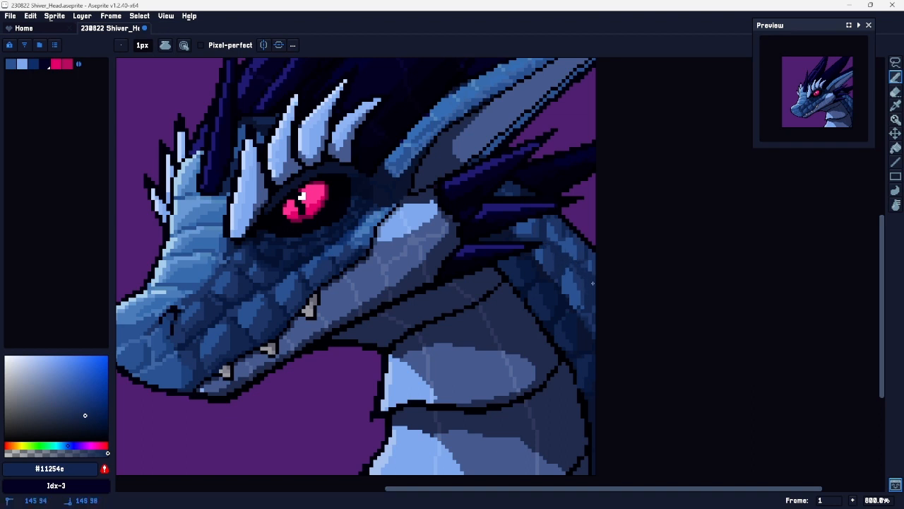
Step: Refine the lit scales along the neck's back edge, alternating #2a5292 highlights and #1f3668 midtones
{"action": "left_click_drag", "start_coordinate": [612, 322], "coordinate": [578, 250]}
{"action": "left_click", "coordinate": [549, 246], "text": "alt"}
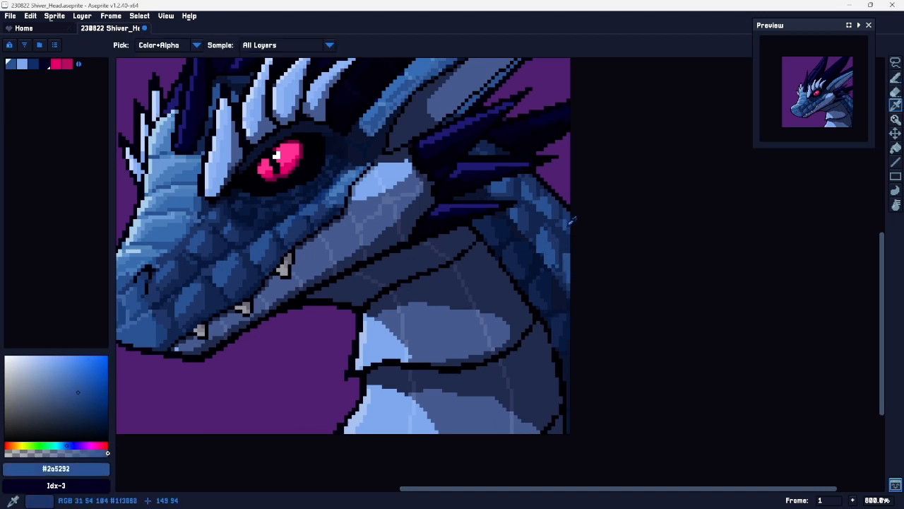
{"action": "left_click", "coordinate": [568, 240], "text": "alt"}
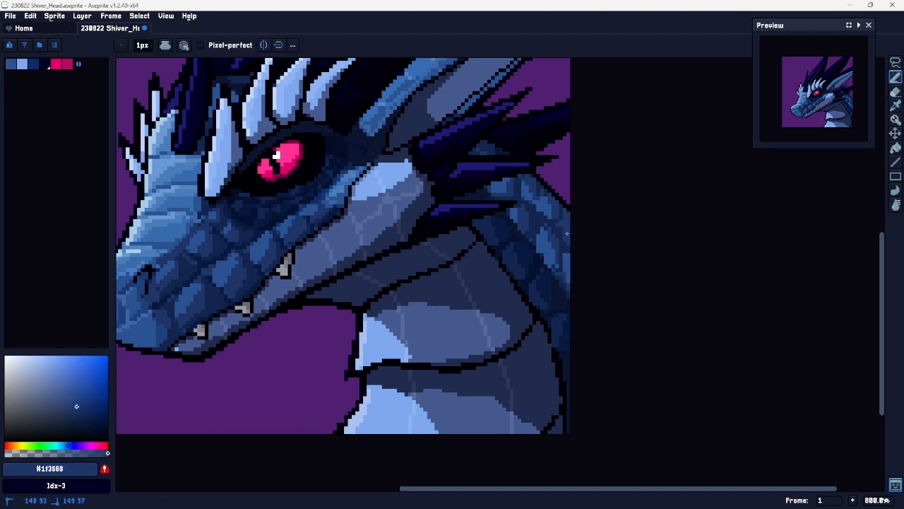
{"action": "left_click", "coordinate": [565, 229], "text": "alt"}
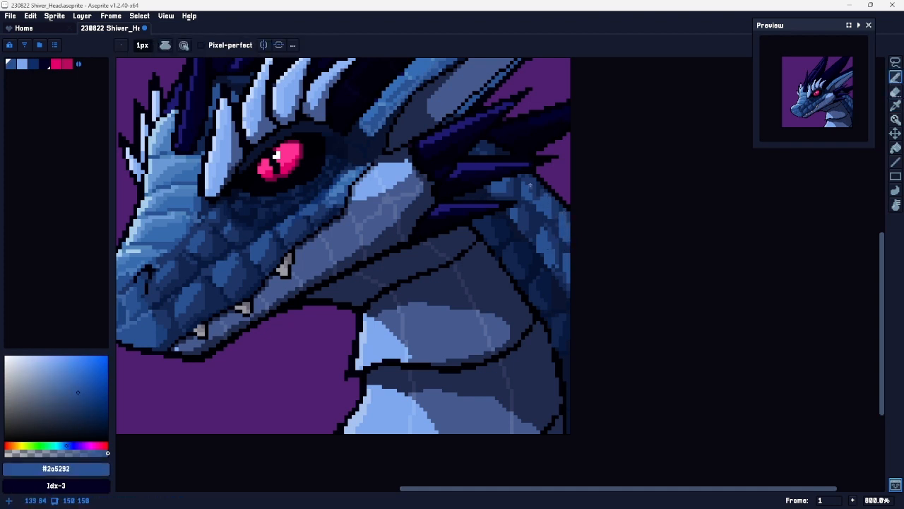
{"action": "key", "text": "space"}
{"action": "left_click_drag", "start_coordinate": [542, 152], "coordinate": [588, 257]}
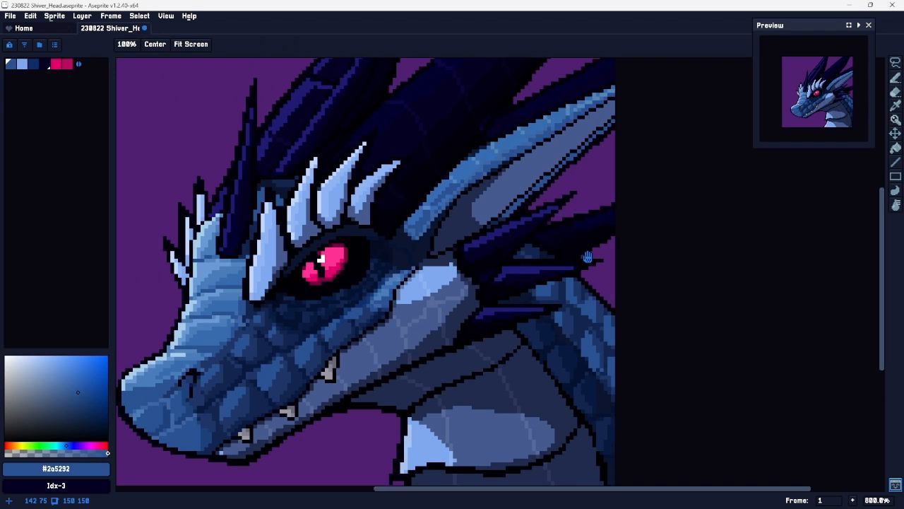
{"action": "left_click", "coordinate": [578, 326], "text": "alt"}
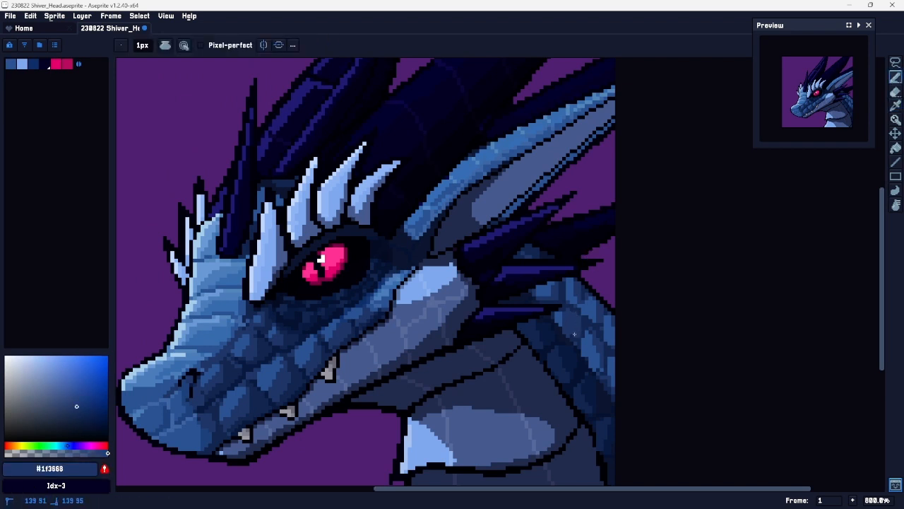
{"action": "left_click", "coordinate": [590, 321], "text": "alt"}
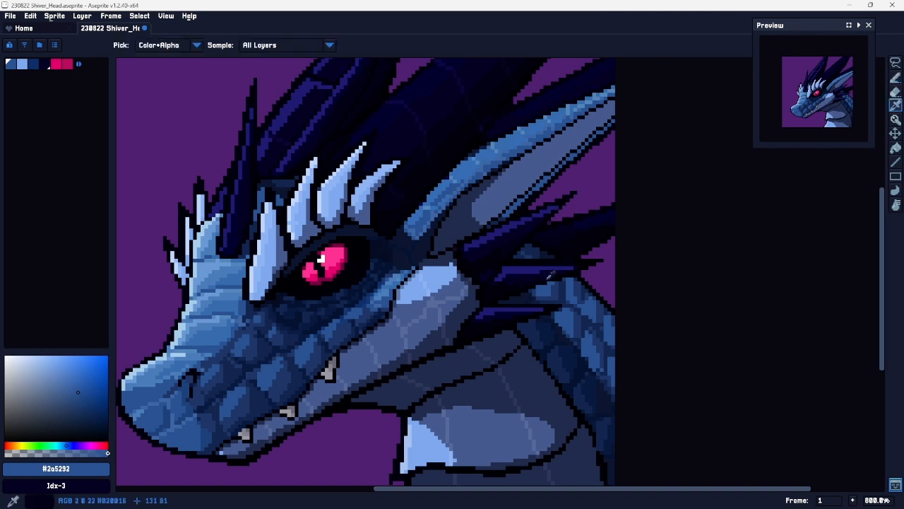
Step: Undo the near-black stroke and shade the small scale patch between the cheek spikes with #2a5292 and #1f3668
{"action": "left_click", "coordinate": [537, 249], "text": "alt"}
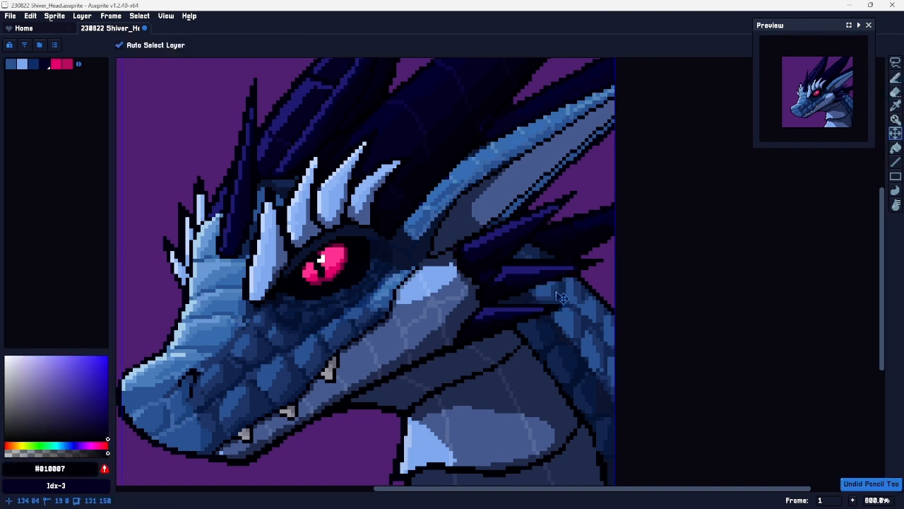
{"action": "left_click", "coordinate": [541, 275], "text": "alt"}
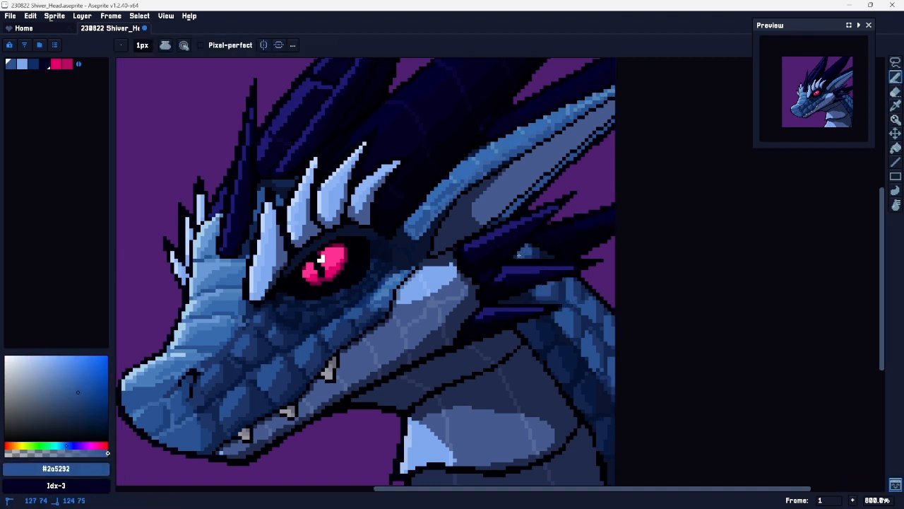
{"action": "left_click", "coordinate": [533, 251], "text": "alt"}
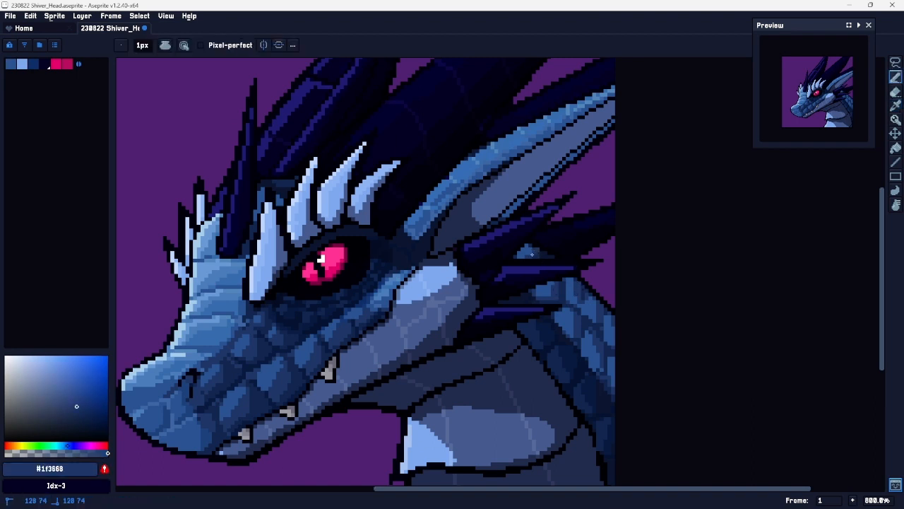
{"action": "left_click_drag", "start_coordinate": [544, 255], "coordinate": [539, 256]}
Step: Pencil a #201a73 highlight on the dark rear spike below the ear, undoing the misplaced stroke
{"action": "left_click_drag", "start_coordinate": [584, 185], "coordinate": [557, 241]}
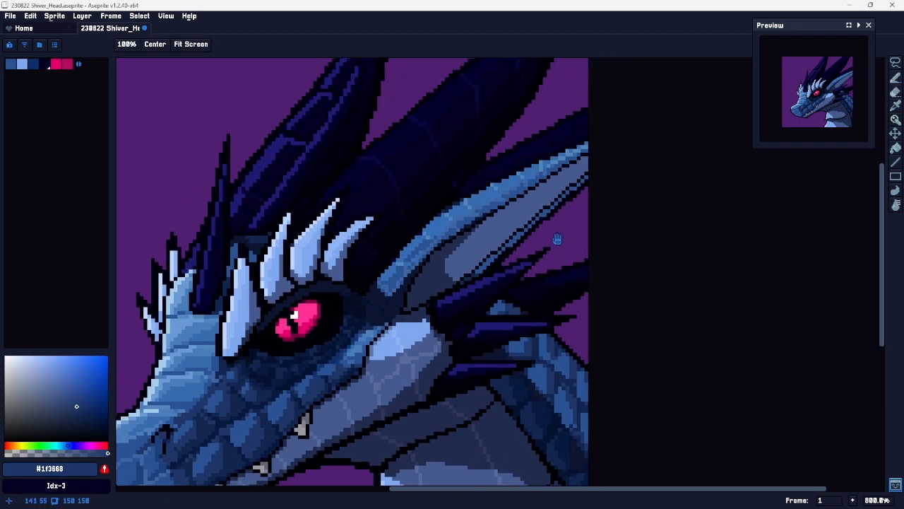
{"action": "left_click", "coordinate": [527, 281], "text": "alt"}
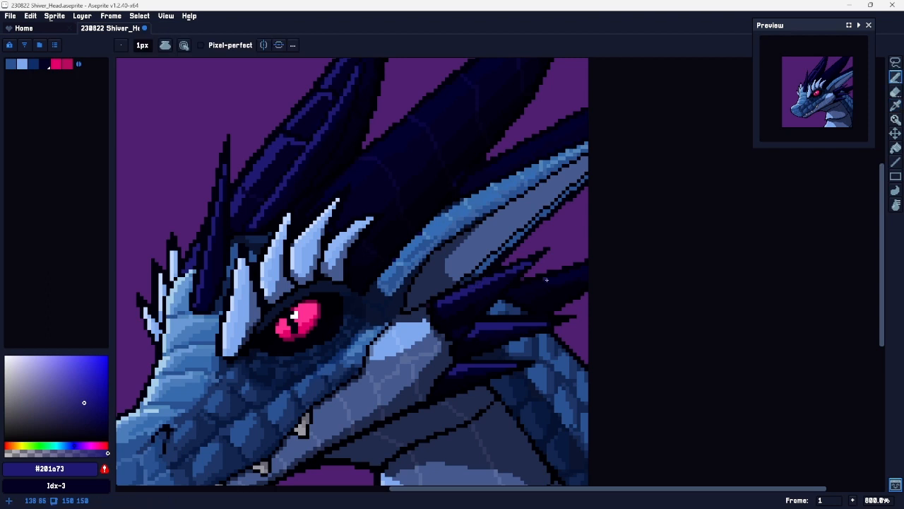
{"action": "key", "text": "ctrl+z"}
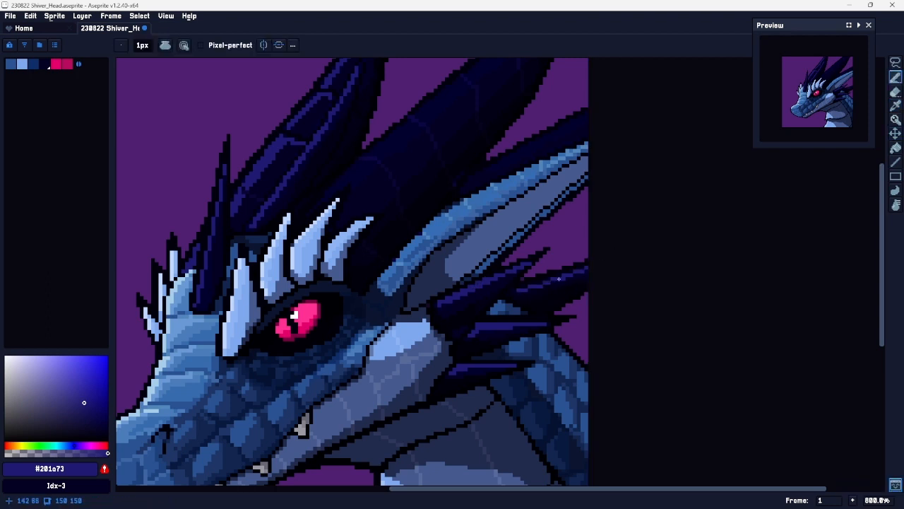
Step: Brighten the curved ridge lines across the large middle horn with #201a73
{"action": "key", "text": "space"}
{"action": "mouse_move", "coordinate": [474, 256]}
{"action": "left_mouse_down"}
{"action": "mouse_move", "coordinate": [628, 240]}
{"action": "mouse_move", "coordinate": [588, 320]}
{"action": "left_mouse_up"}
{"action": "left_click_drag", "start_coordinate": [456, 247], "coordinate": [442, 257]}
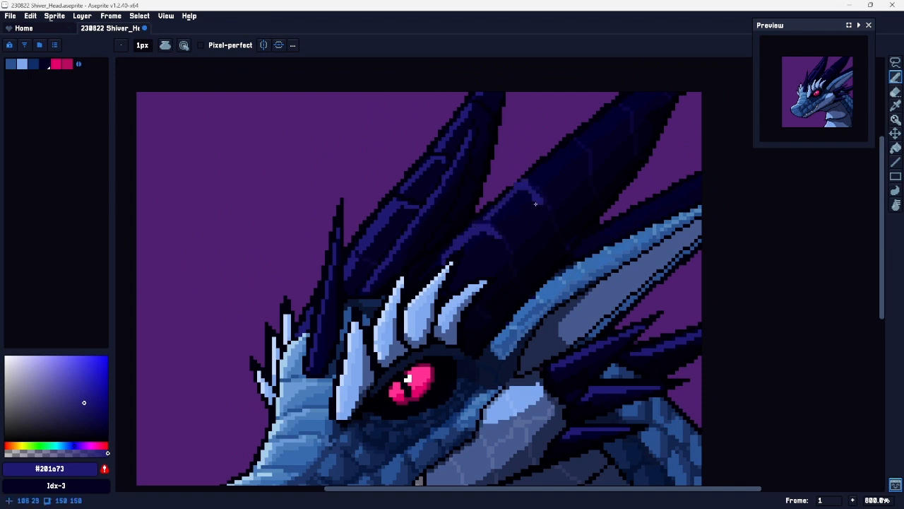
Step: Pencil #201a73 highlights onto the upper segments of the large middle horn, beside their ridge lines
{"action": "mouse_move", "coordinate": [535, 176]}
{"action": "left_mouse_down"}
{"action": "mouse_move", "coordinate": [545, 164]}
{"action": "mouse_move", "coordinate": [537, 171]}
{"action": "left_mouse_up"}
{"action": "mouse_move", "coordinate": [575, 149]}
{"action": "left_mouse_down"}
{"action": "mouse_move", "coordinate": [584, 163]}
{"action": "mouse_move", "coordinate": [540, 174]}
{"action": "left_mouse_up"}
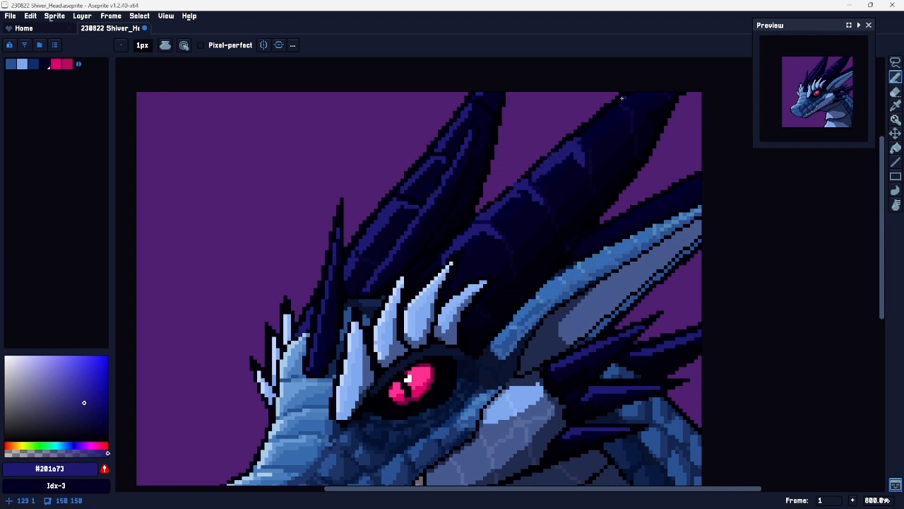
{"action": "mouse_move", "coordinate": [592, 127]}
{"action": "left_mouse_down"}
{"action": "mouse_move", "coordinate": [610, 121]}
{"action": "mouse_move", "coordinate": [595, 135]}
{"action": "mouse_move", "coordinate": [603, 138]}
{"action": "left_mouse_up"}
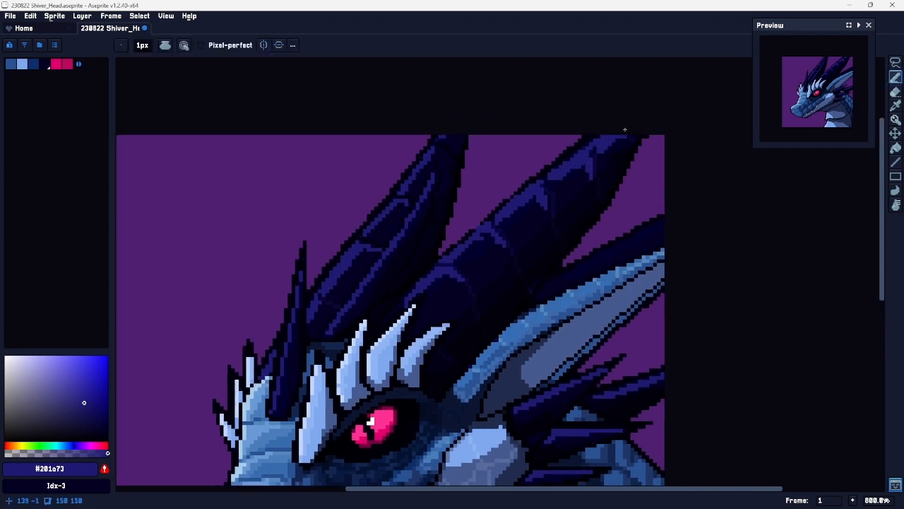
Step: Sample near-black #010004 and draw dark dividing lines between the segments of the large middle horn
{"action": "left_click", "coordinate": [442, 235], "text": "alt"}
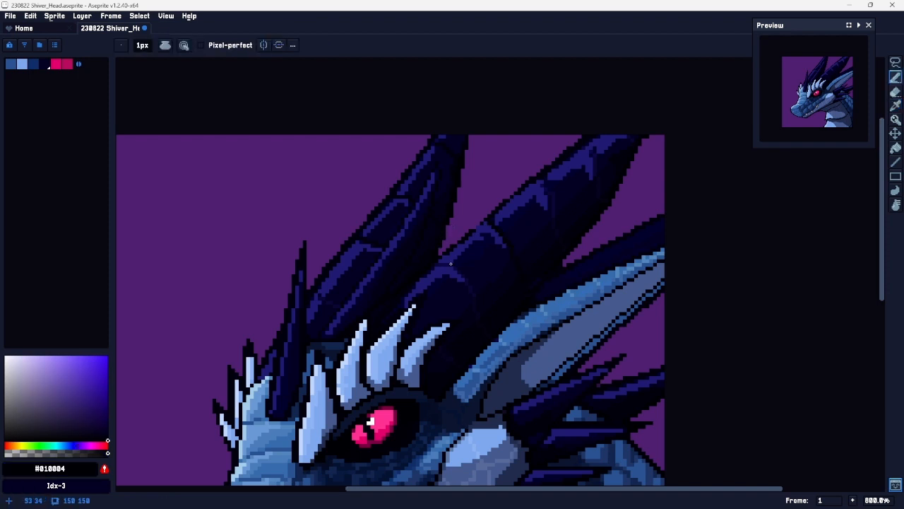
{"action": "left_click_drag", "start_coordinate": [541, 161], "coordinate": [545, 183]}
{"action": "left_click_drag", "start_coordinate": [626, 184], "coordinate": [628, 134]}
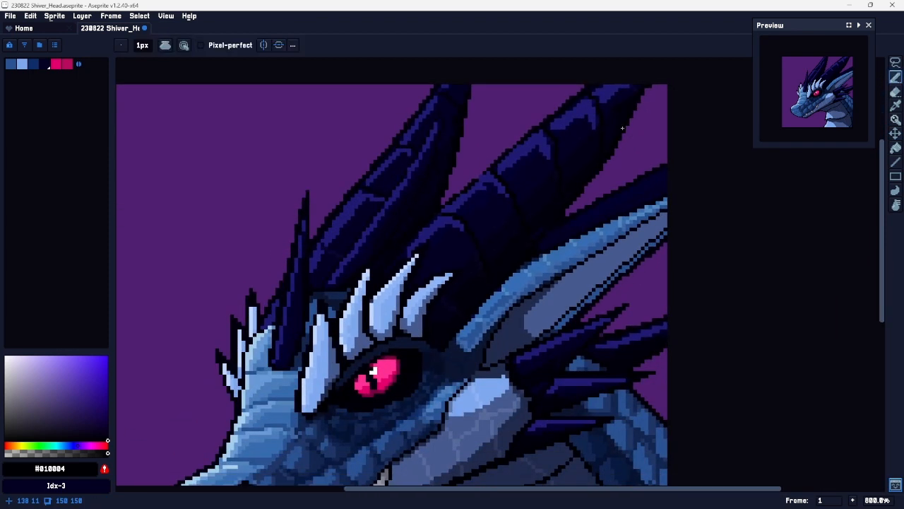
Step: Fill out the #201a73 highlights on the middle horn's two lowest segments, undoing the misplaced stroke
{"action": "left_click", "coordinate": [442, 227], "text": "alt"}
{"action": "mouse_move", "coordinate": [444, 229]}
{"action": "left_mouse_down"}
{"action": "mouse_move", "coordinate": [429, 244]}
{"action": "mouse_move", "coordinate": [434, 234]}
{"action": "left_mouse_up"}
{"action": "key", "text": "ctrl+z"}
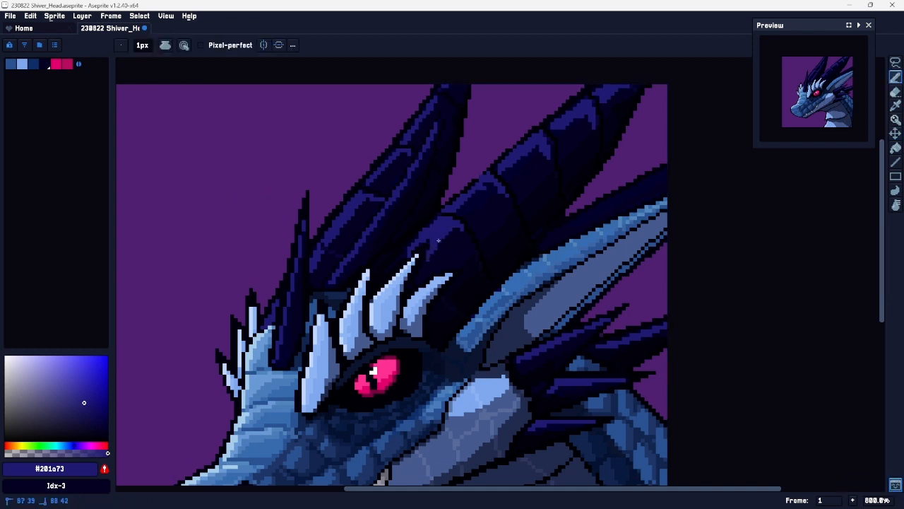
{"action": "left_click_drag", "start_coordinate": [464, 207], "coordinate": [471, 198]}
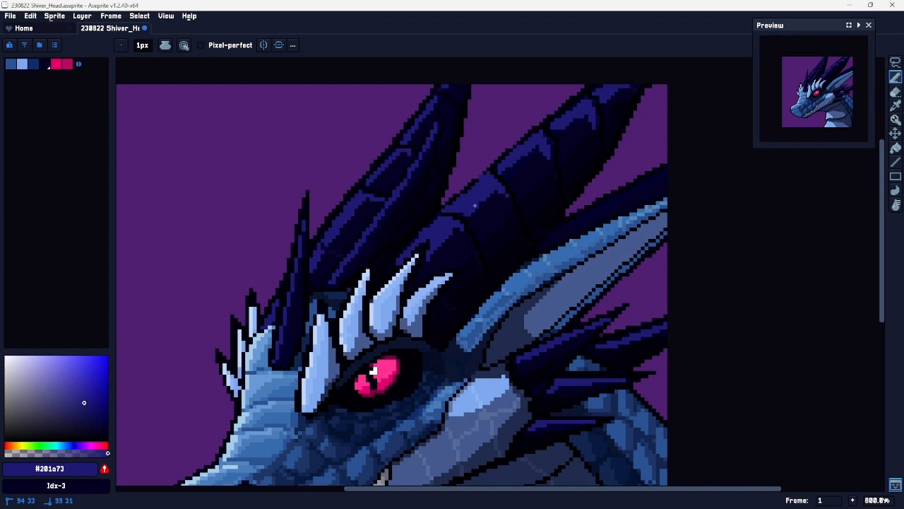
Step: Tidy the middle horn's upper edge using the sampled background purple #502071 and the outline colour #01000b
{"action": "key", "text": "alt"}
{"action": "left_click", "coordinate": [469, 185], "text": "alt"}
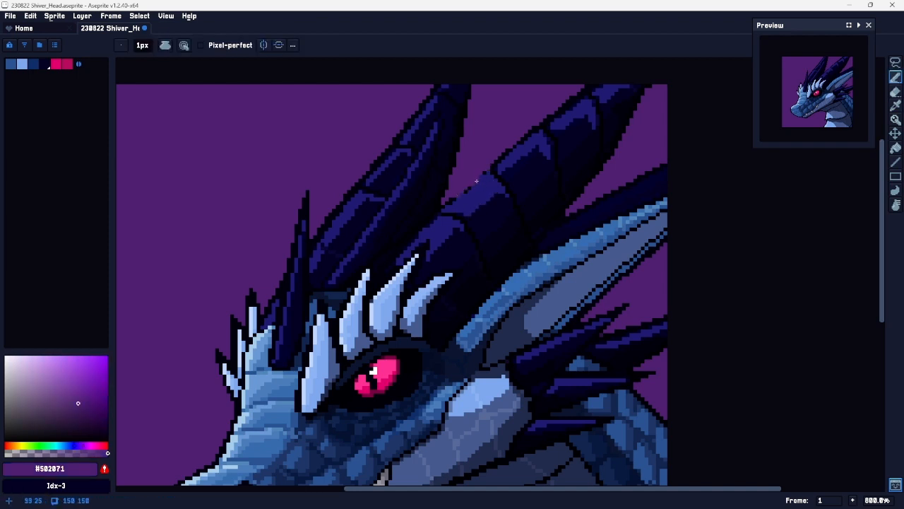
{"action": "left_click_drag", "start_coordinate": [459, 191], "coordinate": [491, 164]}
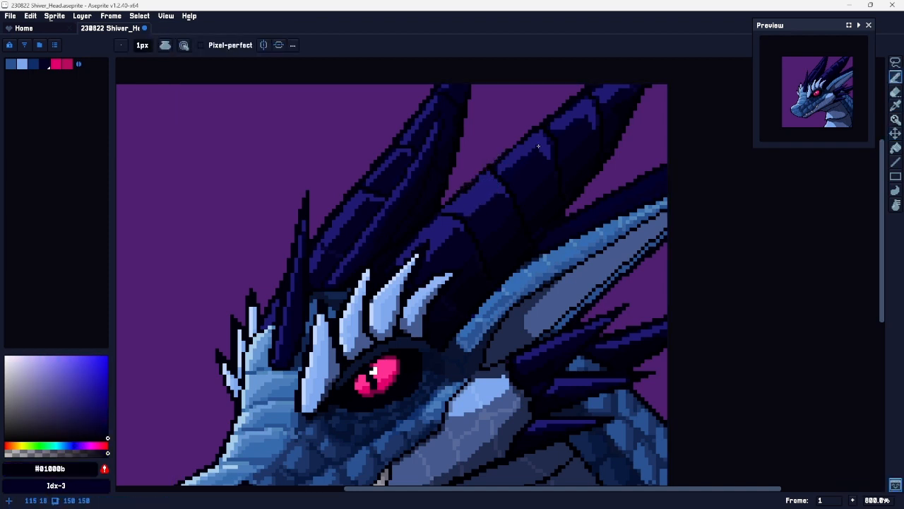
Step: Sample #201a73 and widen the highlights on the middle horn's segments from base to tip
{"action": "left_click_drag", "start_coordinate": [553, 130], "coordinate": [485, 190]}
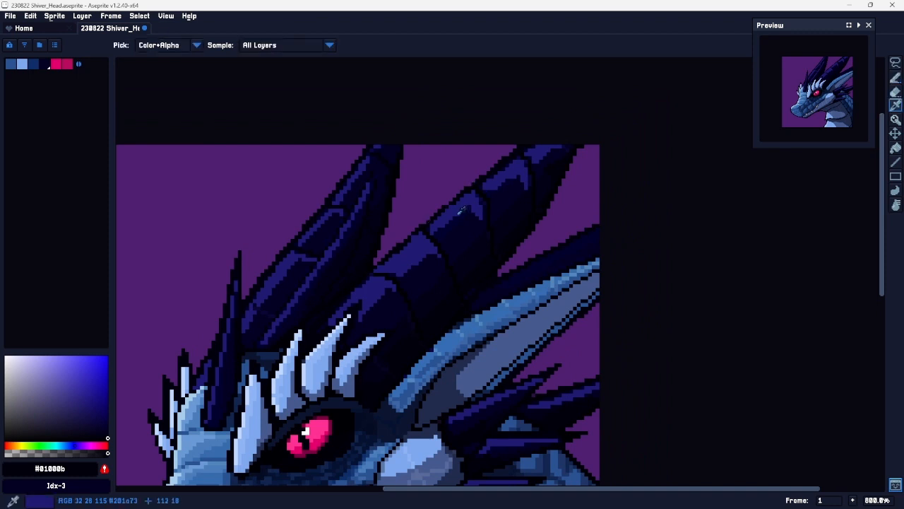
{"action": "left_click", "coordinate": [446, 226], "text": "alt"}
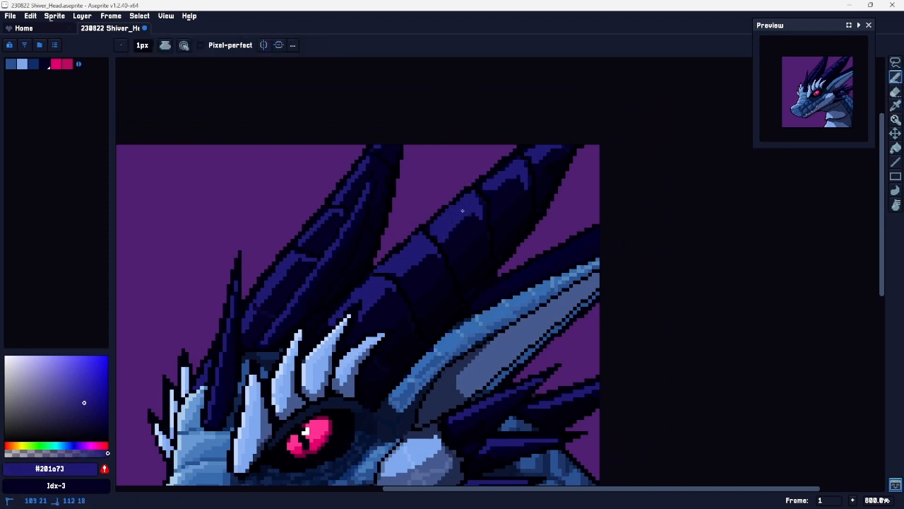
{"action": "left_click_drag", "start_coordinate": [514, 175], "coordinate": [519, 185]}
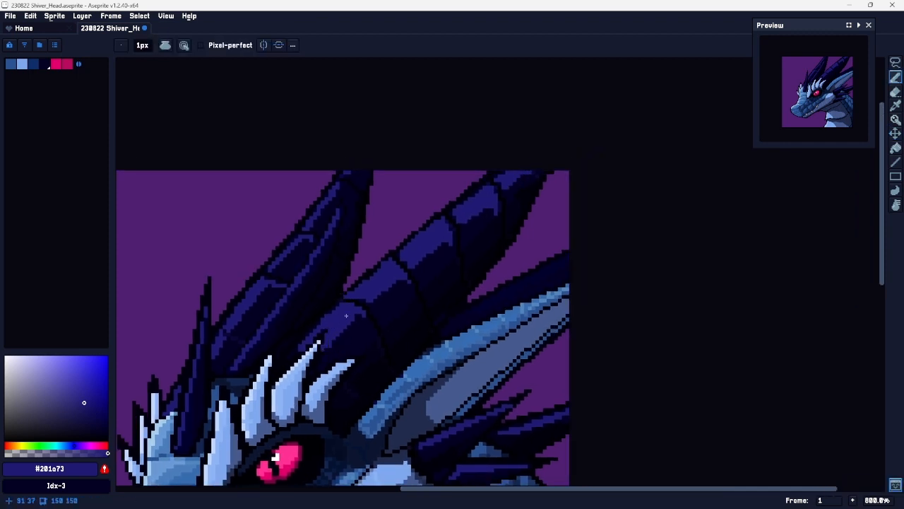
{"action": "left_click_drag", "start_coordinate": [313, 322], "coordinate": [398, 314]}
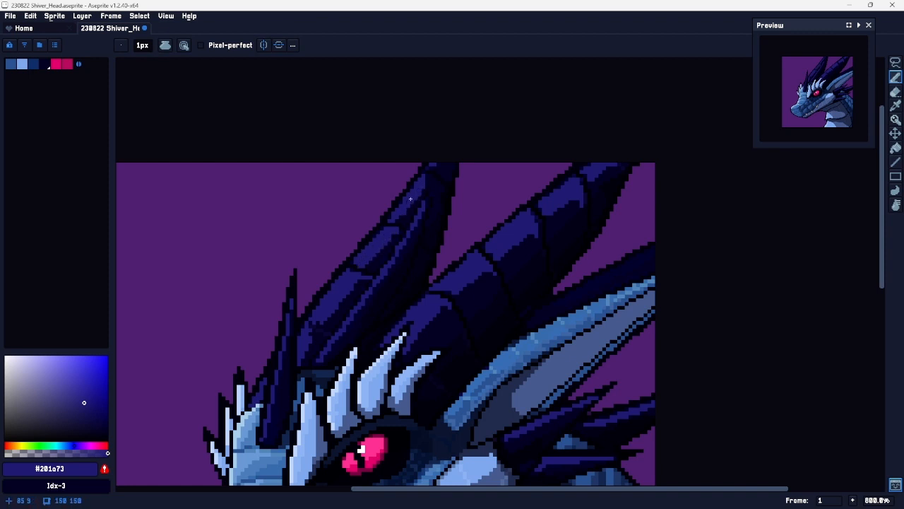
Step: Pencil a #201a73 highlight along the dark horn behind the ear
{"action": "mouse_move", "coordinate": [551, 201]}
{"action": "left_mouse_down"}
{"action": "mouse_move", "coordinate": [528, 127]}
{"action": "mouse_move", "coordinate": [485, 210]}
{"action": "left_mouse_up"}
{"action": "mouse_move", "coordinate": [524, 253]}
{"action": "left_mouse_down"}
{"action": "mouse_move", "coordinate": [495, 245]}
{"action": "mouse_move", "coordinate": [508, 234]}
{"action": "mouse_move", "coordinate": [477, 157]}
{"action": "left_mouse_up"}
{"action": "left_click", "coordinate": [469, 200]}
{"action": "key", "text": "b"}
{"action": "left_click_drag", "start_coordinate": [467, 206], "coordinate": [505, 185]}
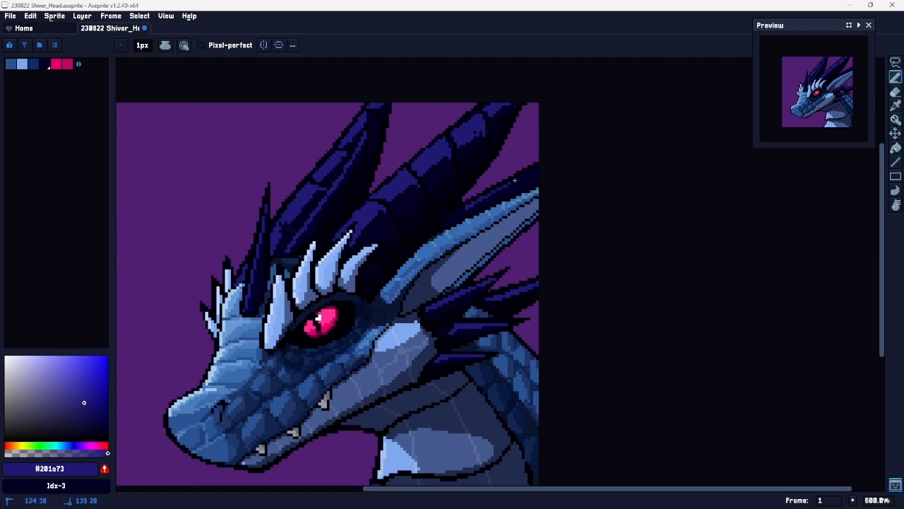
{"action": "left_click_drag", "start_coordinate": [460, 243], "coordinate": [541, 162]}
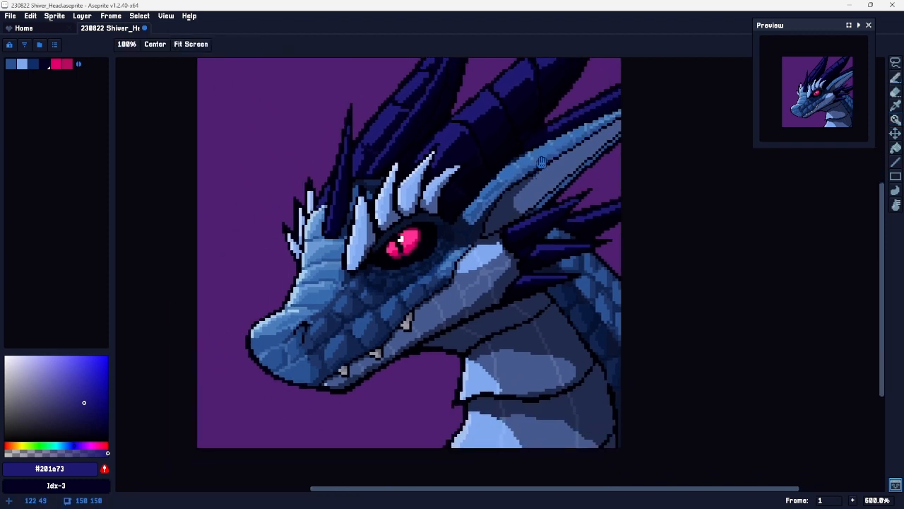
{"action": "key", "text": "space"}
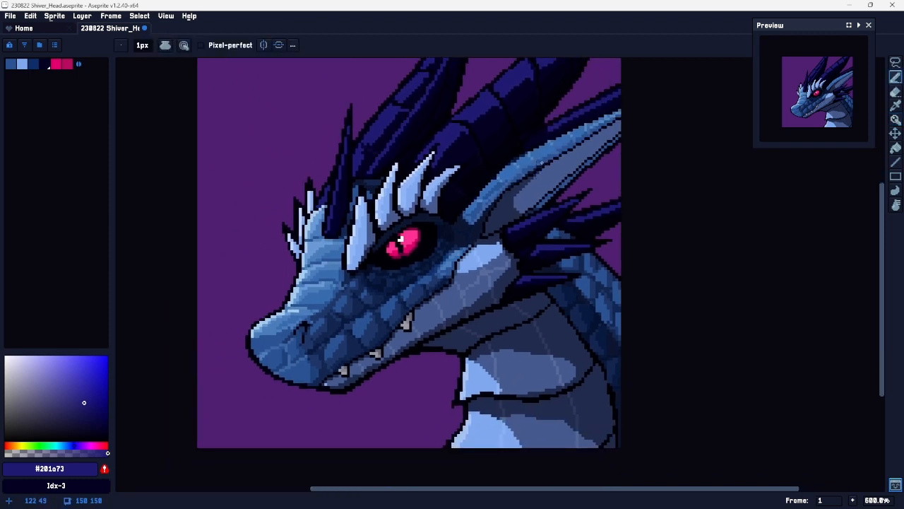
Step: Sample #01000b and thicken the outline under the snout, jaw and front of the neck, undoing the misplaced stroke
{"action": "left_click", "coordinate": [262, 367], "text": "alt"}
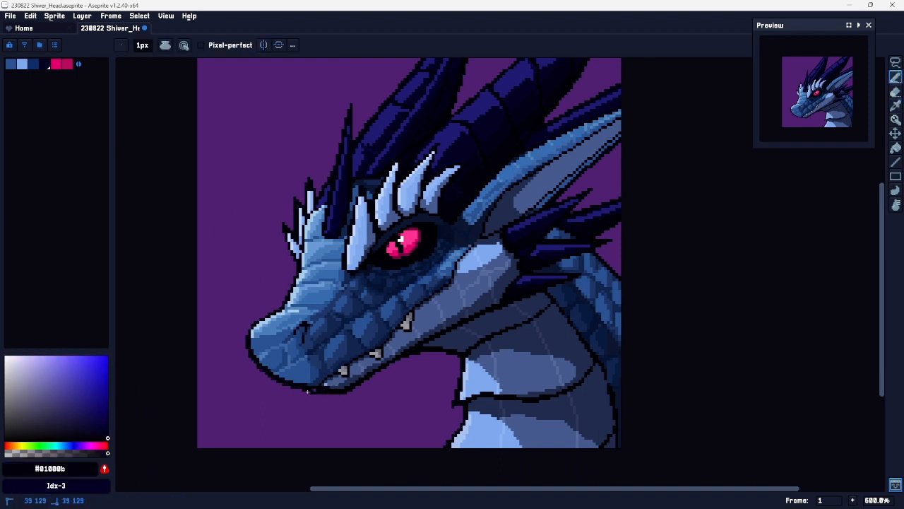
{"action": "key", "text": "ctrl+z"}
{"action": "mouse_move", "coordinate": [349, 391]}
{"action": "left_mouse_down"}
{"action": "mouse_move", "coordinate": [405, 357]}
{"action": "mouse_move", "coordinate": [445, 353]}
{"action": "left_mouse_up"}
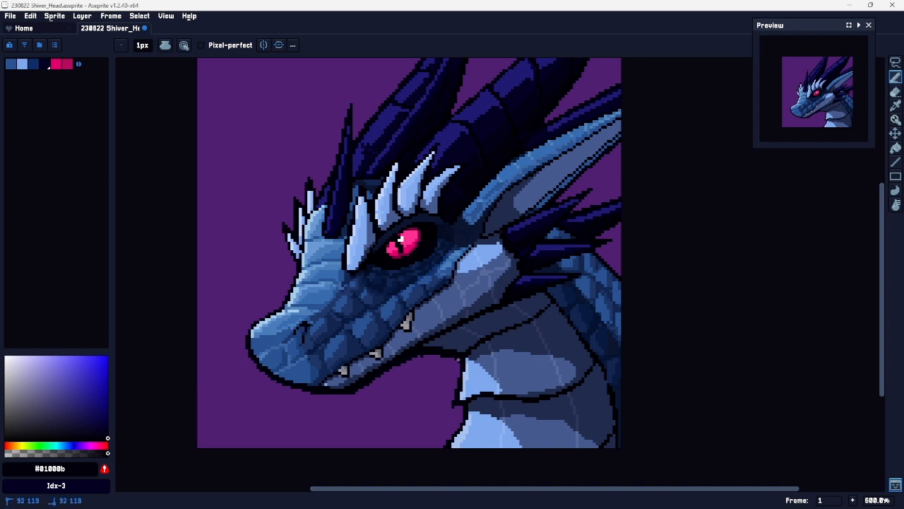
{"action": "left_click_drag", "start_coordinate": [465, 404], "coordinate": [439, 446]}
Step: Darken the outline along the neck's back edge and the ear's underside with #01000b
{"action": "key", "text": "space"}
{"action": "left_click_drag", "start_coordinate": [585, 289], "coordinate": [462, 332]}
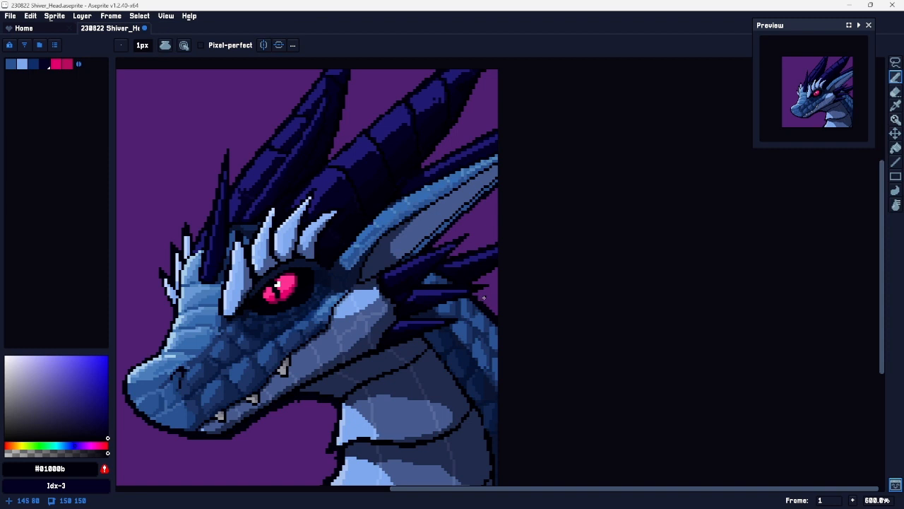
{"action": "key", "text": "space"}
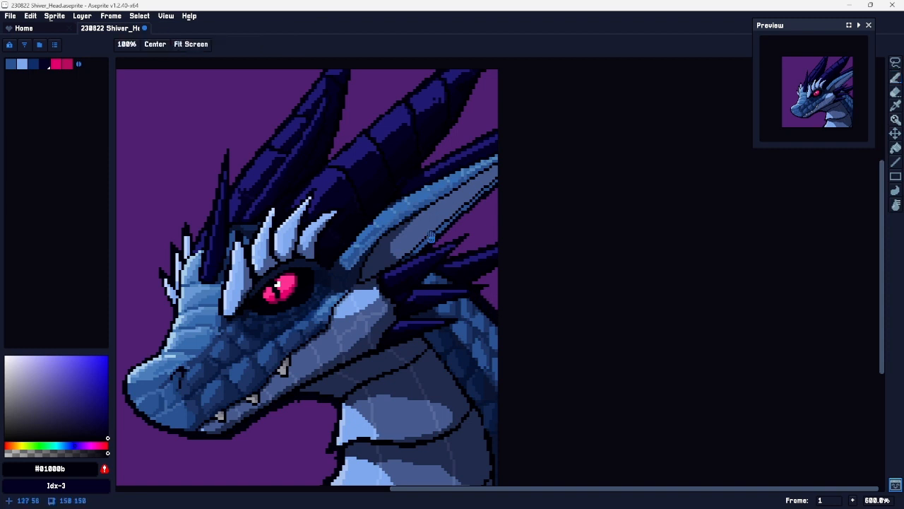
{"action": "left_click_drag", "start_coordinate": [398, 264], "coordinate": [423, 246]}
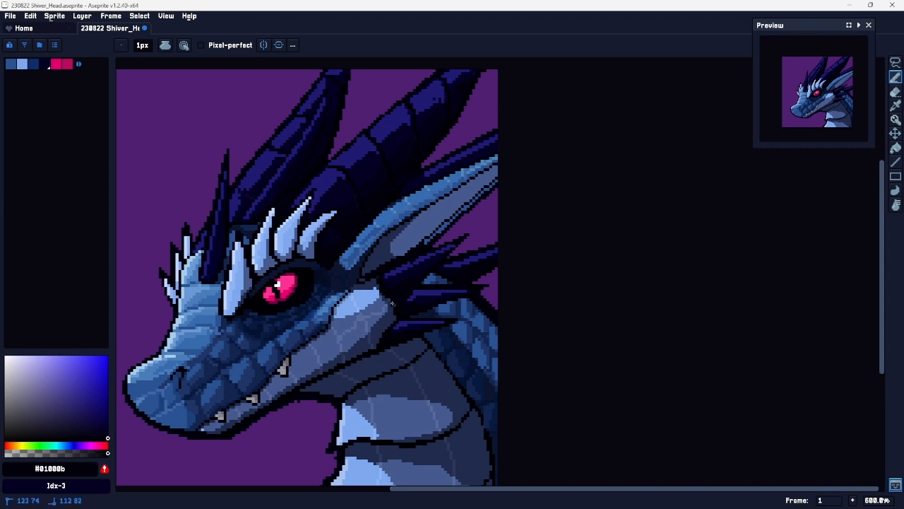
Step: Try thickening the dark line between the jaw and neck with #01000b, and undo the last two strokes
{"action": "mouse_move", "coordinate": [303, 393]}
{"action": "left_mouse_down"}
{"action": "mouse_move", "coordinate": [352, 362]}
{"action": "mouse_move", "coordinate": [394, 348]}
{"action": "left_mouse_up"}
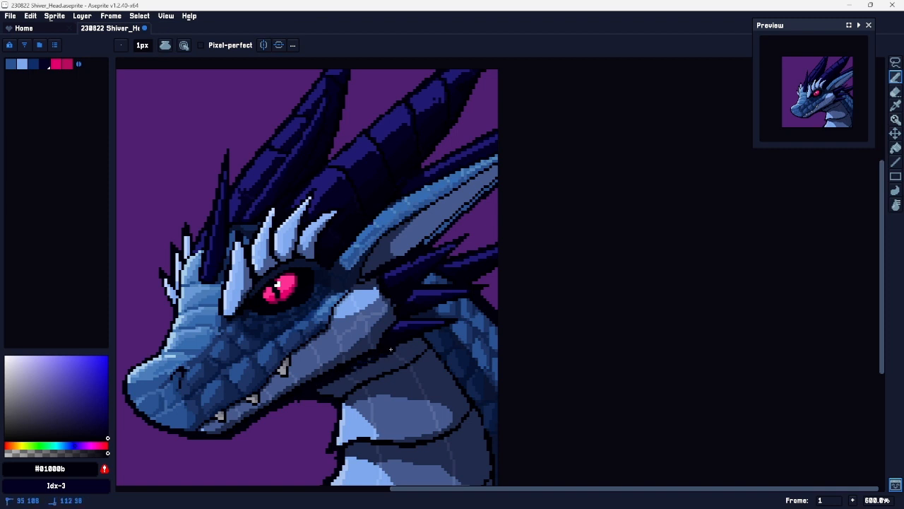
{"action": "left_click_drag", "start_coordinate": [445, 301], "coordinate": [558, 306]}
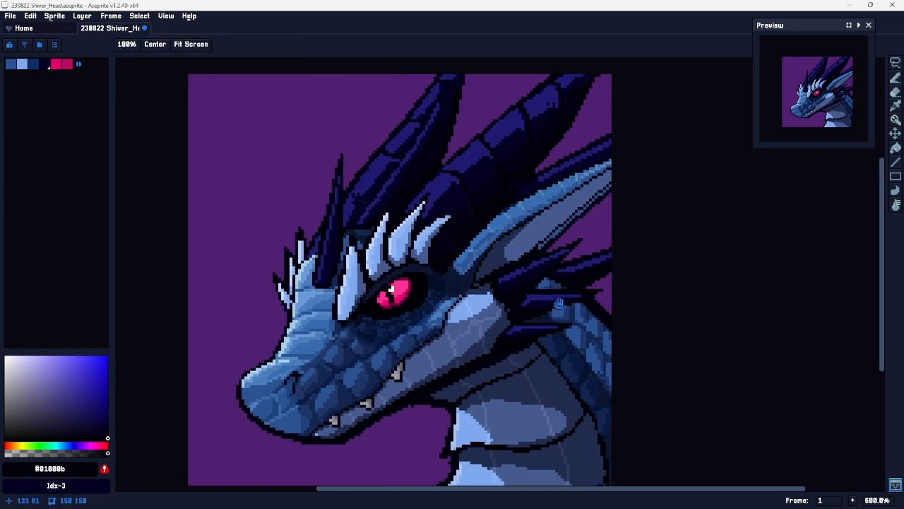
{"action": "key", "text": "ctrl+z"}
{"action": "key", "text": "ctrl+z"}
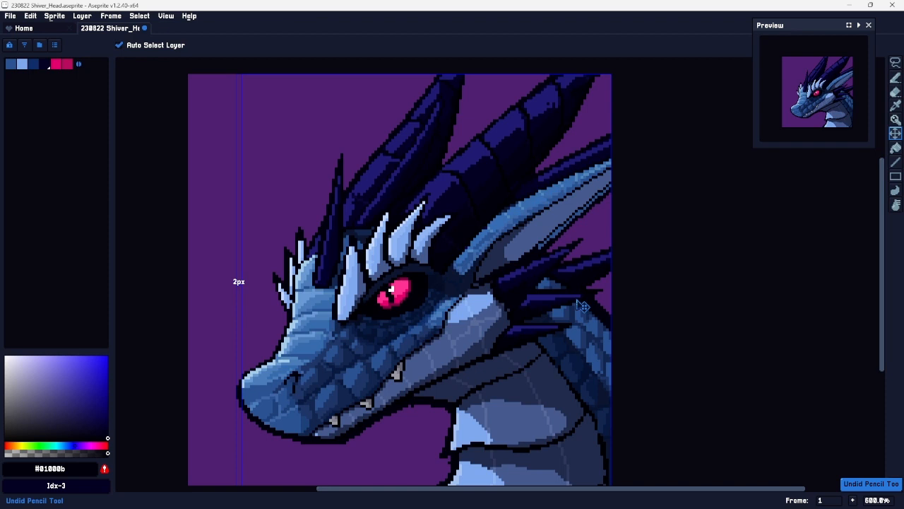
Step: Thicken the outer outline around the snout tip and up the nose bridge with #01000b
{"action": "key", "text": "z"}
{"action": "left_click", "coordinate": [243, 385]}
{"action": "key", "text": "b"}
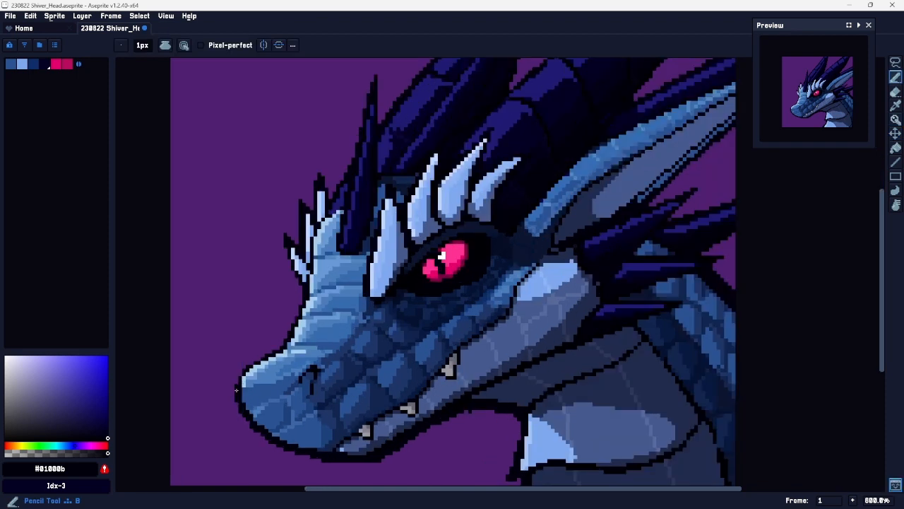
{"action": "mouse_move", "coordinate": [293, 317]}
{"action": "left_mouse_down"}
{"action": "mouse_move", "coordinate": [300, 299]}
{"action": "mouse_move", "coordinate": [292, 320]}
{"action": "left_mouse_up"}
{"action": "left_click_drag", "start_coordinate": [300, 295], "coordinate": [300, 290]}
Step: Thicken the #01000b outline beneath the throat and down the front edge of the neck
{"action": "key", "text": "z"}
{"action": "left_click_drag", "start_coordinate": [453, 330], "coordinate": [433, 309]}
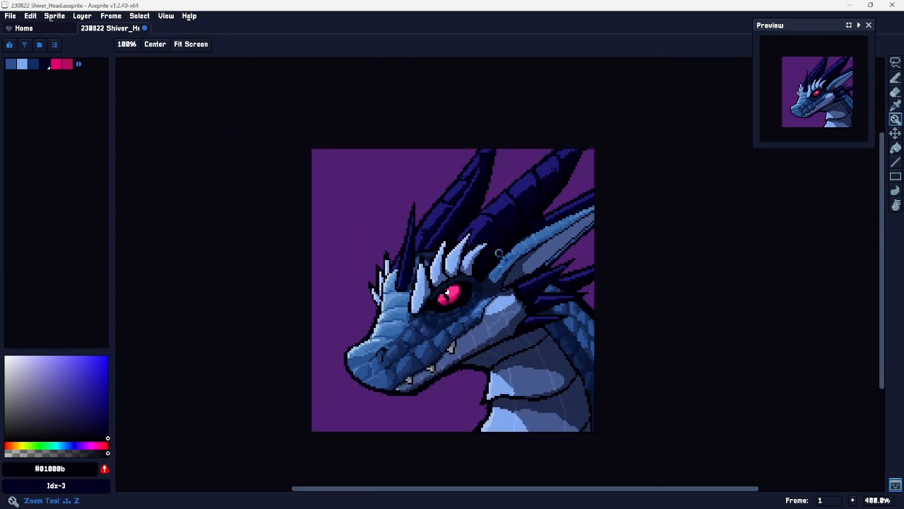
{"action": "scroll", "coordinate": [446, 279], "scroll_direction": "up", "scroll_amount": 2}
{"action": "key", "text": "e"}
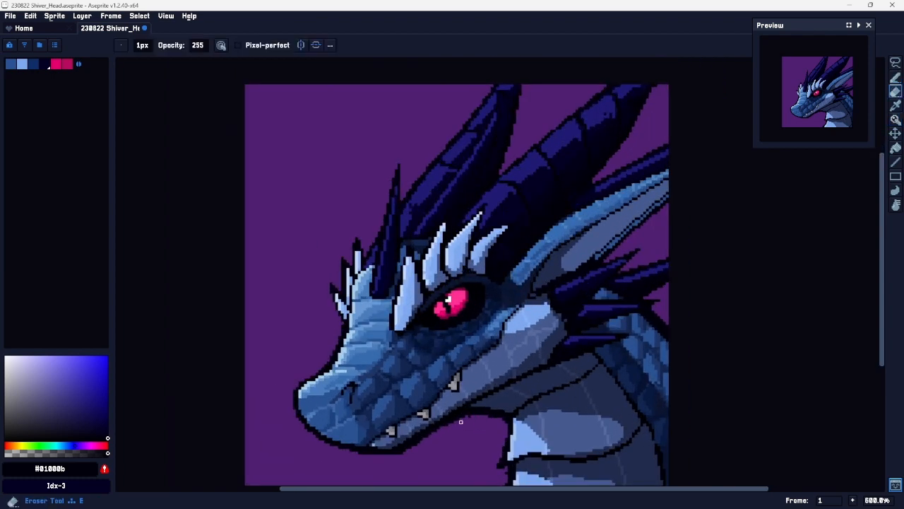
{"action": "key", "text": "b"}
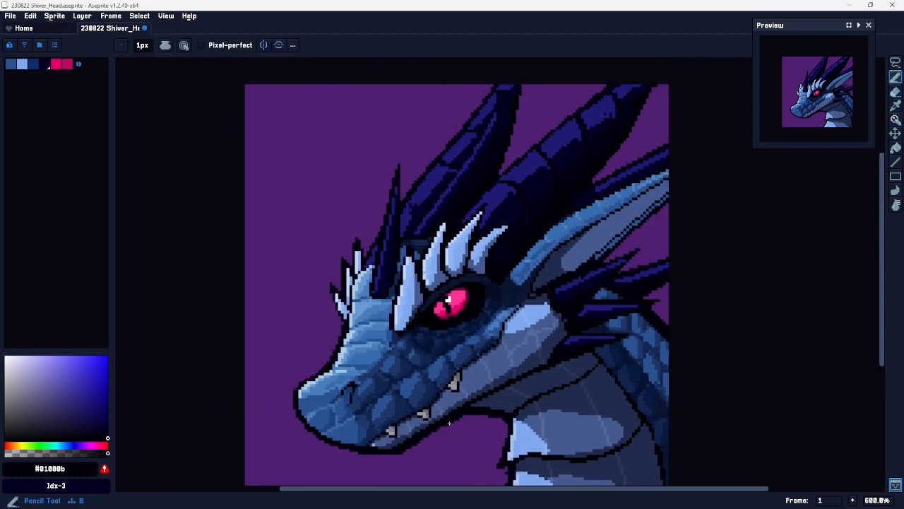
{"action": "key", "text": "e"}
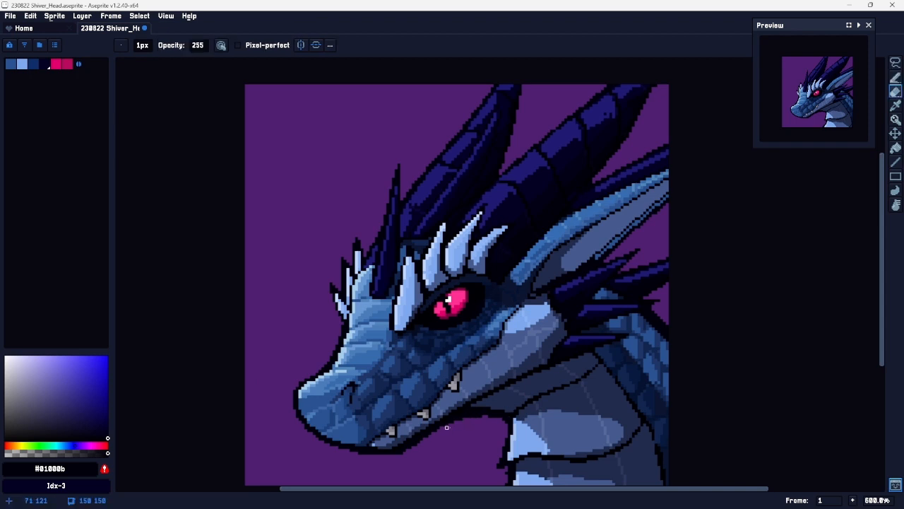
{"action": "left_click_drag", "start_coordinate": [475, 413], "coordinate": [445, 387]}
{"action": "key", "text": "b"}
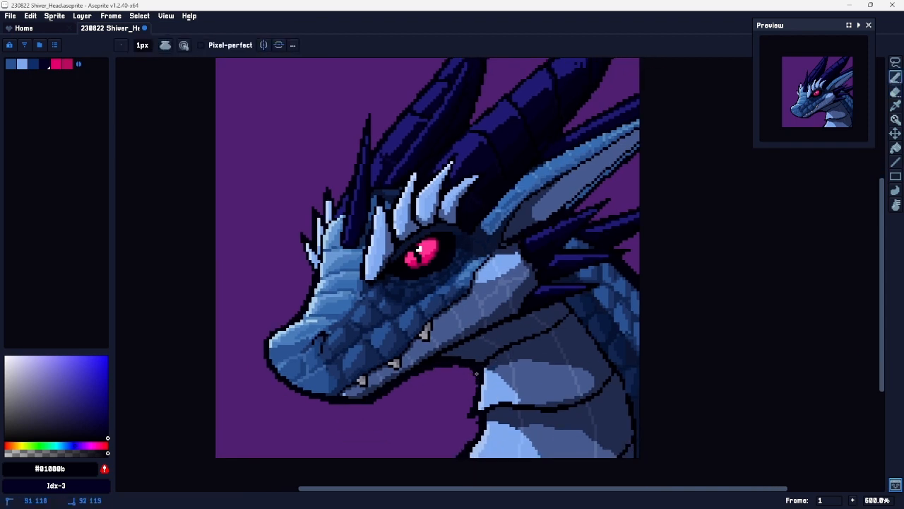
{"action": "mouse_move", "coordinate": [471, 412]}
{"action": "left_mouse_down"}
{"action": "mouse_move", "coordinate": [479, 414]}
{"action": "mouse_move", "coordinate": [474, 437]}
{"action": "mouse_move", "coordinate": [459, 456]}
{"action": "left_mouse_up"}
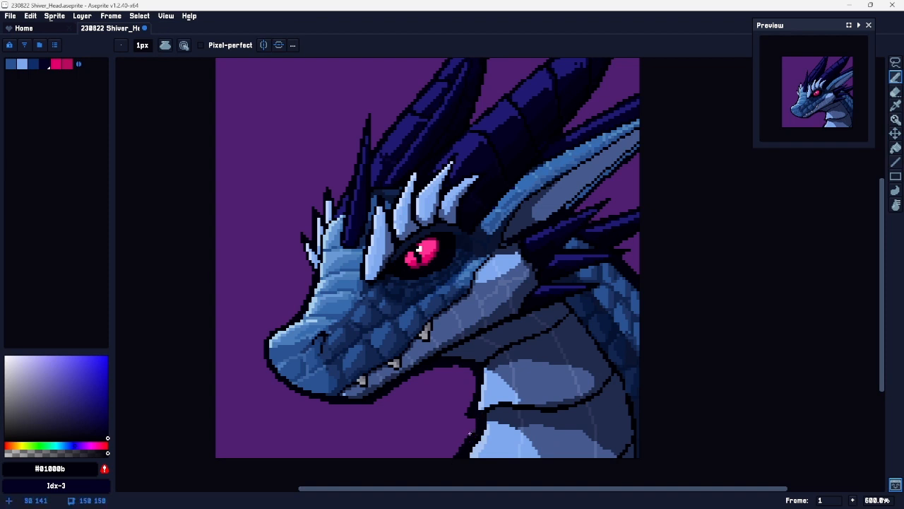
Step: Undo the last stroke and thicken the #01000b outline around the small brow spikes, tall front spike and front horn's leading edge
{"action": "left_click_drag", "start_coordinate": [511, 372], "coordinate": [498, 399]}
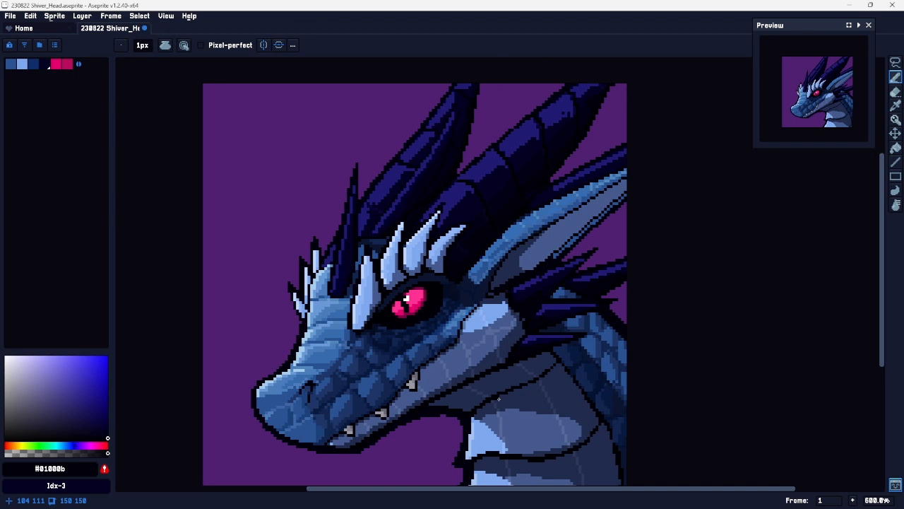
{"action": "key", "text": "ctrl+z"}
{"action": "left_click", "coordinate": [300, 318]}
{"action": "mouse_move", "coordinate": [290, 264]}
{"action": "left_mouse_down"}
{"action": "mouse_move", "coordinate": [286, 293]}
{"action": "mouse_move", "coordinate": [306, 273]}
{"action": "mouse_move", "coordinate": [318, 283]}
{"action": "mouse_move", "coordinate": [306, 304]}
{"action": "left_mouse_up"}
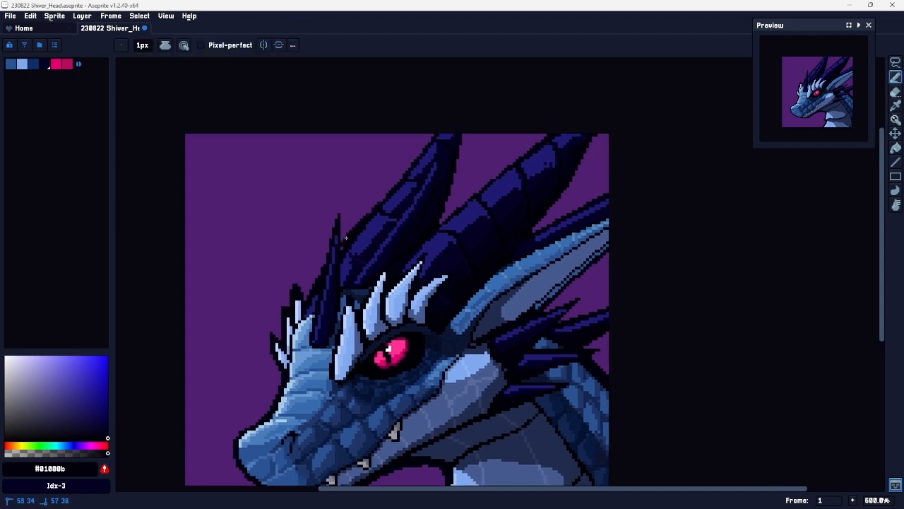
{"action": "left_click_drag", "start_coordinate": [369, 212], "coordinate": [416, 154]}
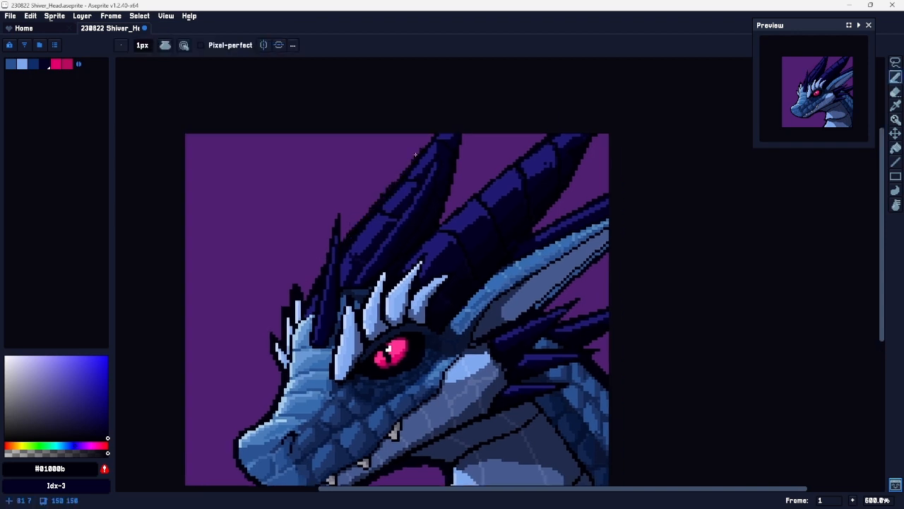
{"action": "left_click_drag", "start_coordinate": [331, 232], "coordinate": [323, 267]}
Step: Thicken the rear edge of the front horn with #01000b, undoing and redrawing the first stroke
{"action": "left_click_drag", "start_coordinate": [304, 307], "coordinate": [272, 271]}
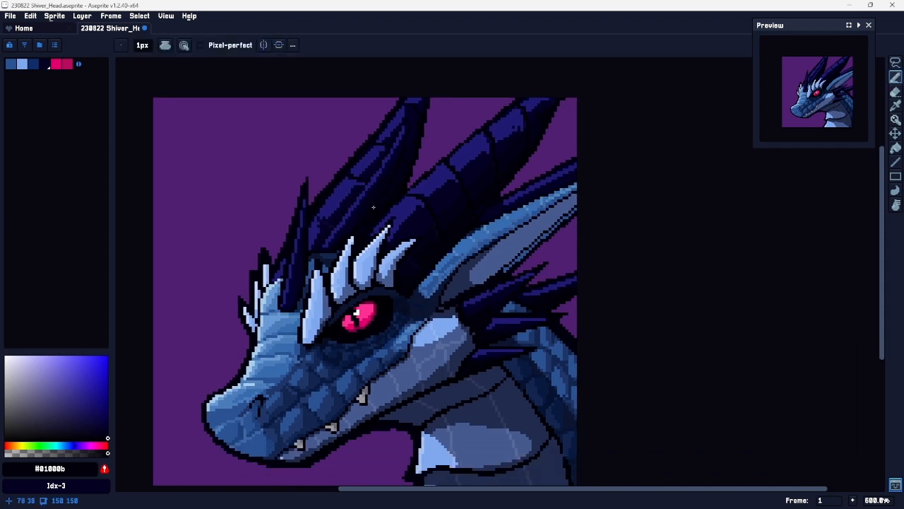
{"action": "mouse_move", "coordinate": [425, 136]}
{"action": "left_mouse_down"}
{"action": "mouse_move", "coordinate": [432, 108]}
{"action": "mouse_move", "coordinate": [414, 157]}
{"action": "left_mouse_up"}
{"action": "key", "text": "ctrl+z"}
{"action": "left_click_drag", "start_coordinate": [428, 120], "coordinate": [420, 156]}
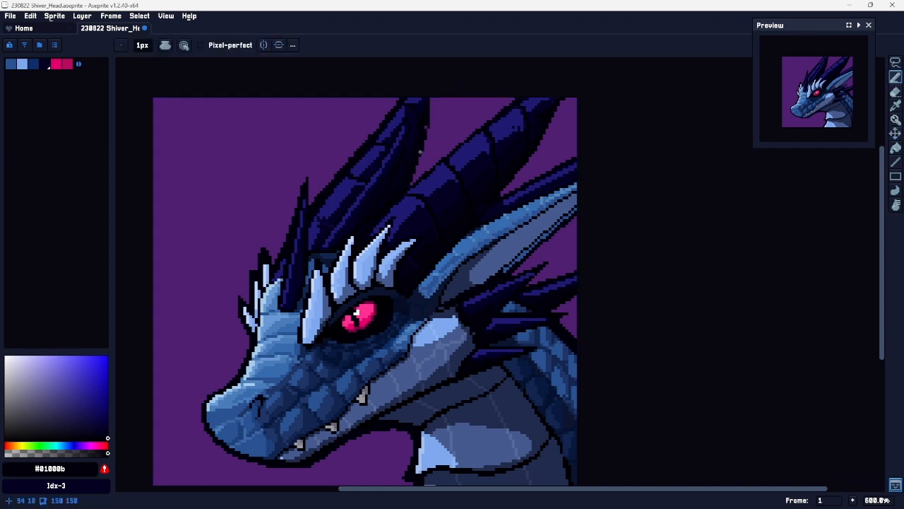
Step: Thicken the #01000b outline along the rear horn's edges and the upper edge of the dark spike behind it
{"action": "left_click_drag", "start_coordinate": [432, 165], "coordinate": [470, 132]}
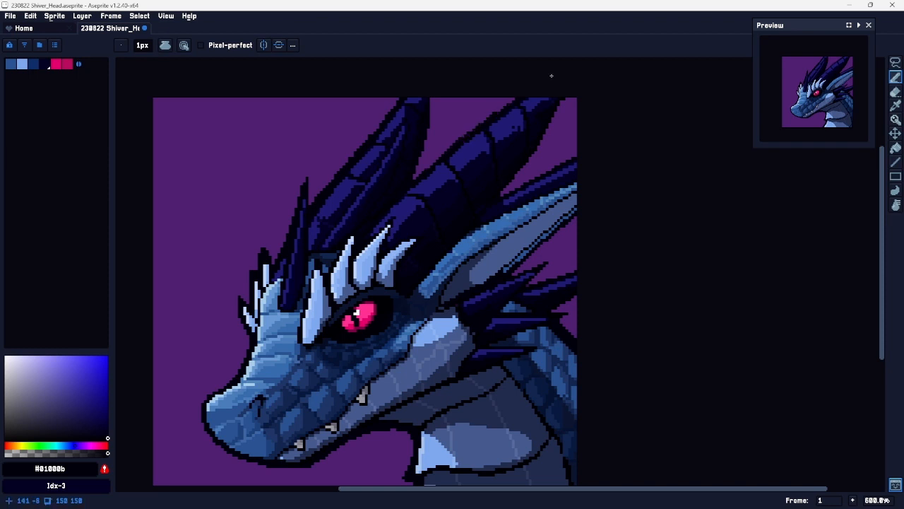
{"action": "left_click_drag", "start_coordinate": [524, 149], "coordinate": [493, 140]}
{"action": "left_click_drag", "start_coordinate": [466, 187], "coordinate": [504, 148]}
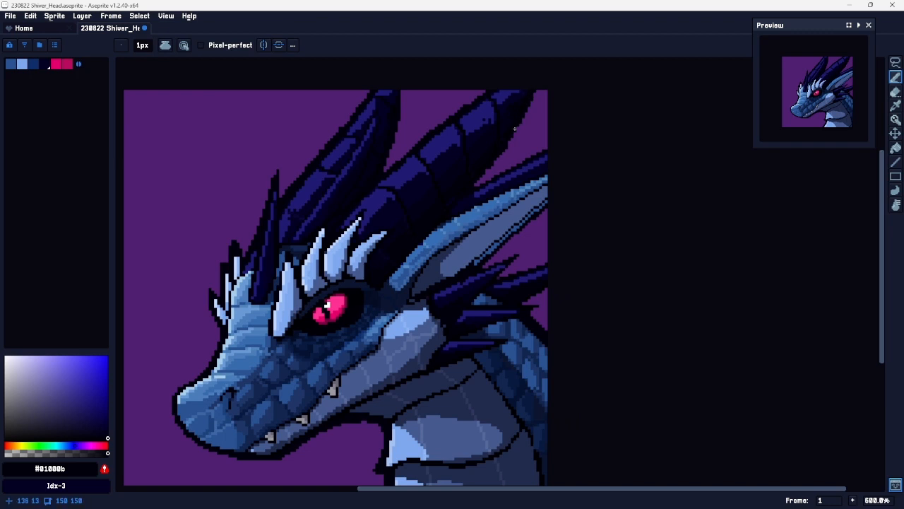
{"action": "left_click_drag", "start_coordinate": [476, 184], "coordinate": [508, 165]}
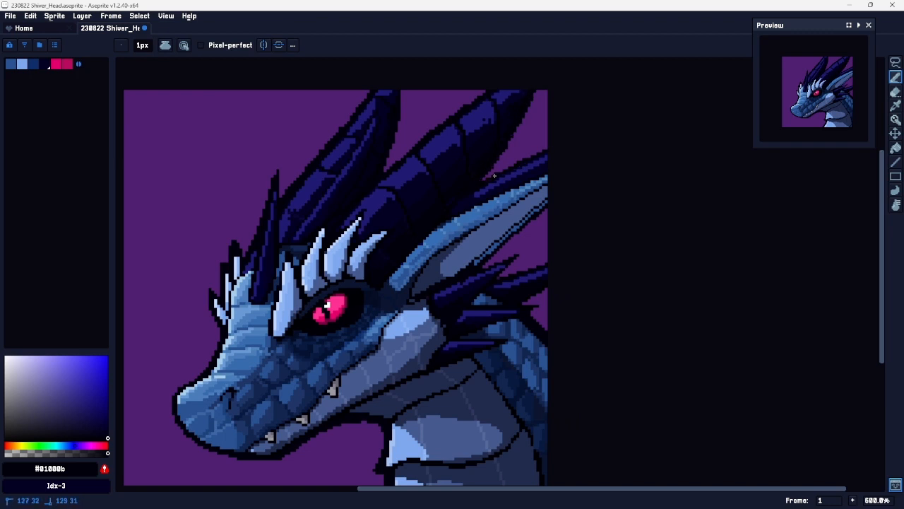
{"action": "left_click_drag", "start_coordinate": [610, 227], "coordinate": [644, 203]}
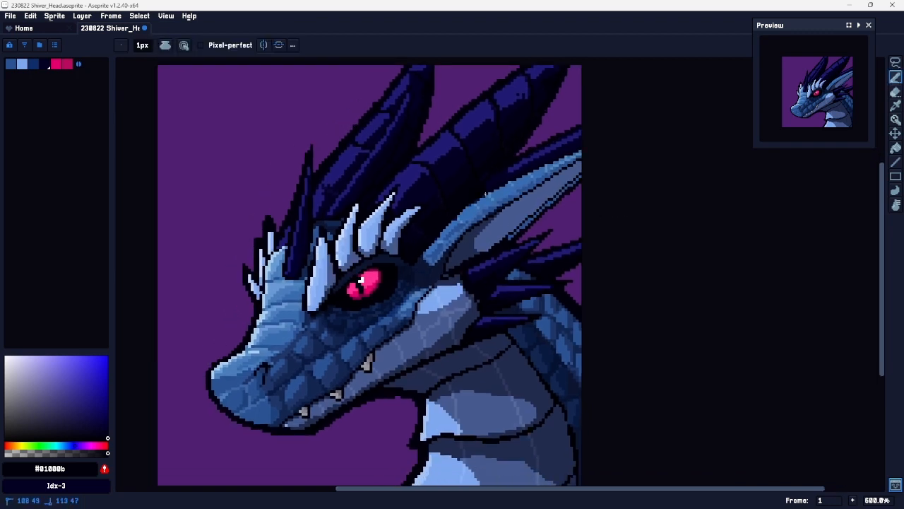
Step: Sample blues from the snout and ear and paint #2a5292 scale shading along the ear's upper rim
{"action": "key", "text": "space"}
{"action": "left_click_drag", "start_coordinate": [498, 270], "coordinate": [561, 262]}
{"action": "key", "text": "z"}
{"action": "key", "text": "space"}
{"action": "left_click", "coordinate": [274, 293], "text": "alt"}
{"action": "key", "text": "v"}
{"action": "key", "text": "b"}
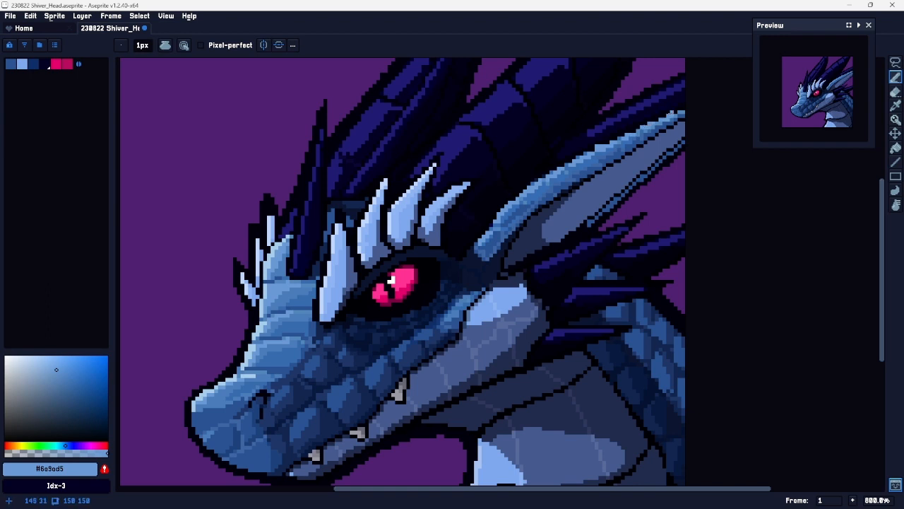
{"action": "left_click", "coordinate": [521, 228], "text": "alt"}
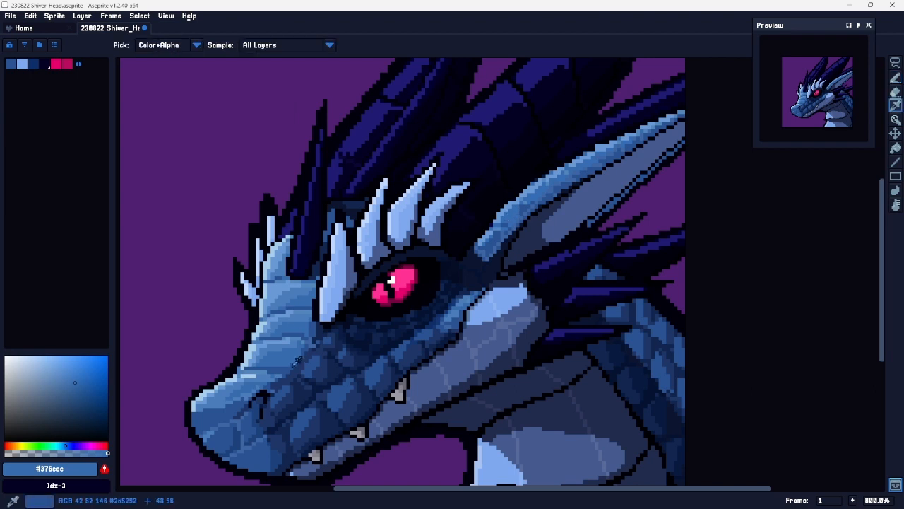
{"action": "left_click", "coordinate": [283, 376], "text": "alt"}
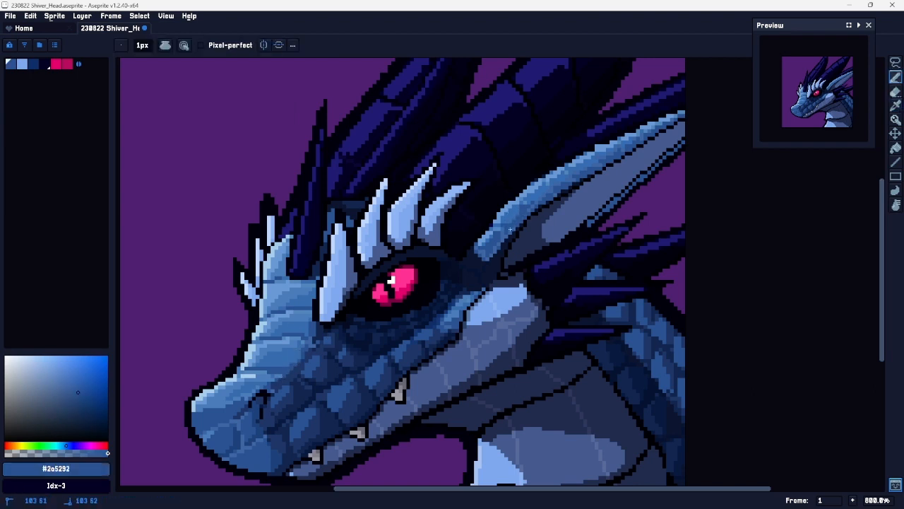
{"action": "left_click", "coordinate": [570, 178]}
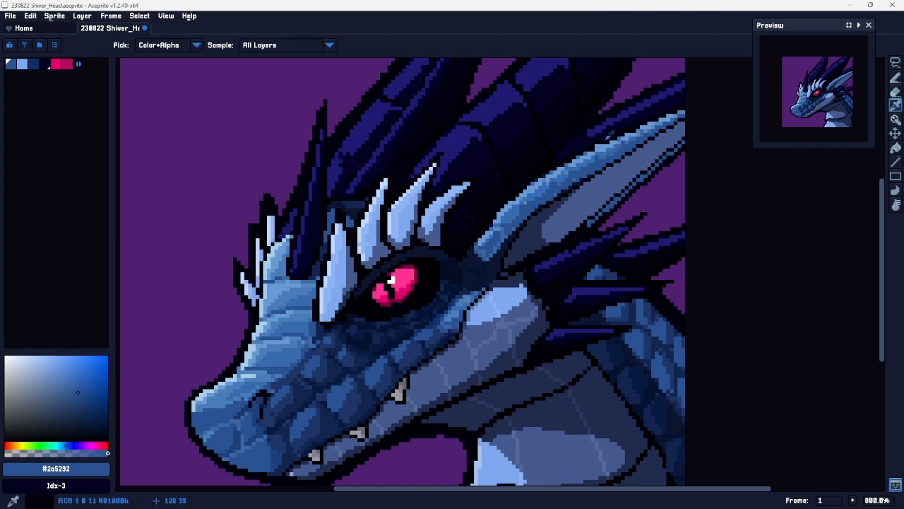
Step: Touch up the ear's upper rim with sampled #01000b and add scattered #6a9ad5 scale highlights along it
{"action": "left_click", "coordinate": [601, 145], "text": "alt"}
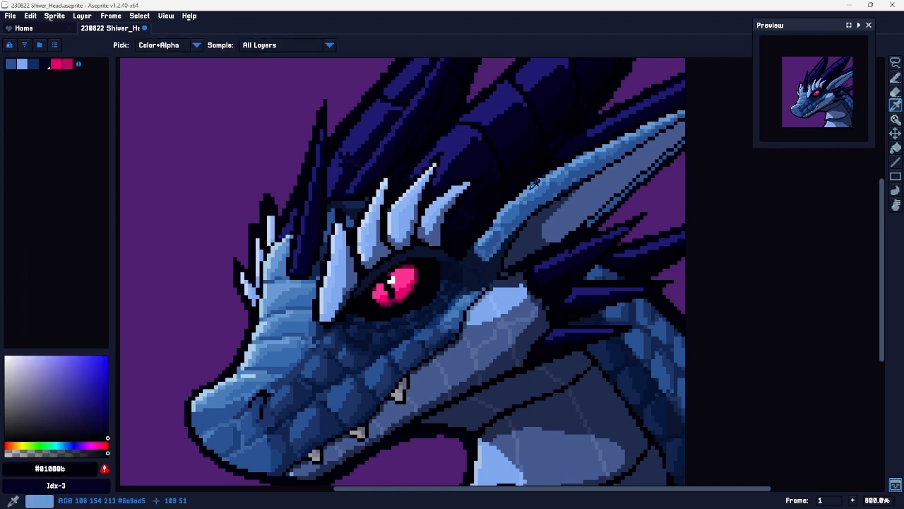
{"action": "left_click", "coordinate": [532, 187], "text": "alt"}
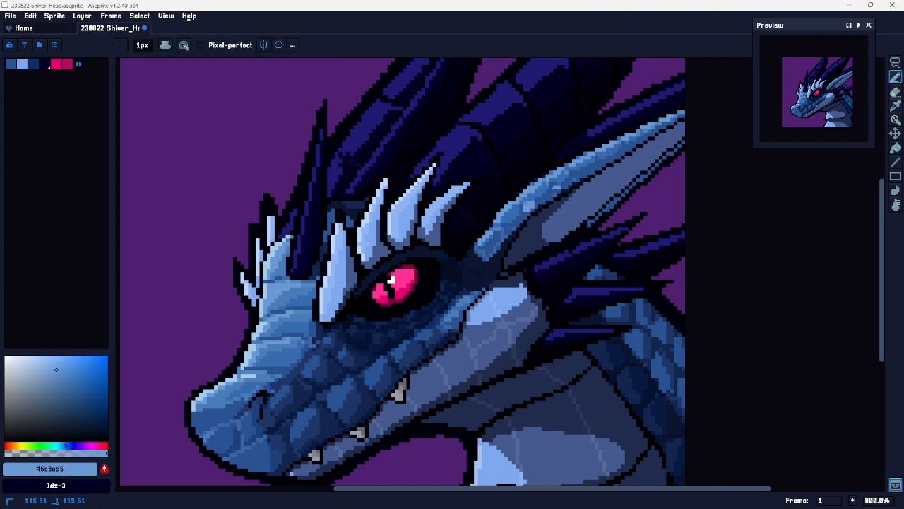
{"action": "left_click_drag", "start_coordinate": [574, 175], "coordinate": [588, 168]}
{"action": "left_click_drag", "start_coordinate": [626, 140], "coordinate": [635, 140]}
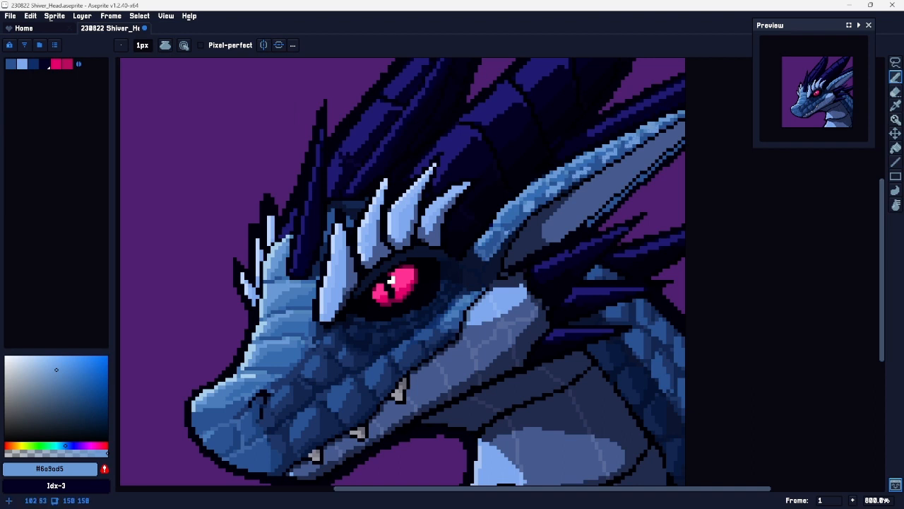
Step: Soften the scale texture on the ear's upper rim with #376db5 mid-tone pixels
{"action": "key", "text": "i"}
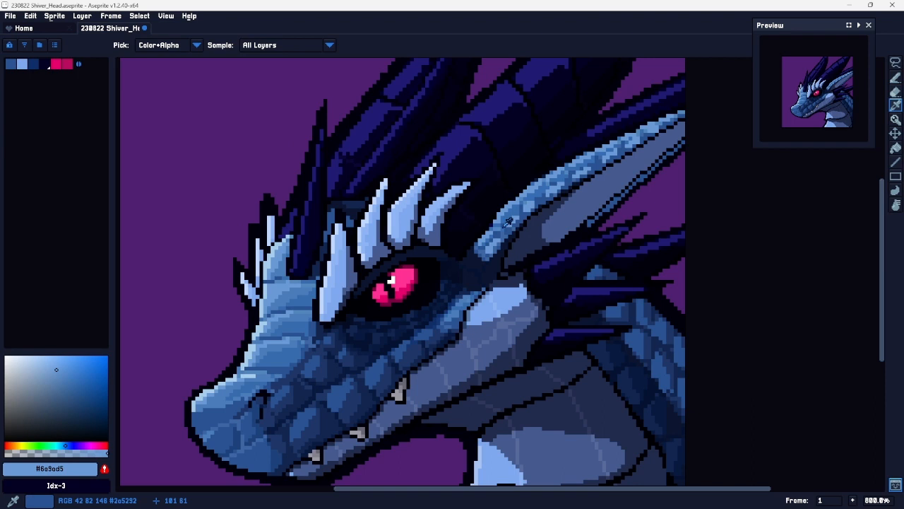
{"action": "left_click", "coordinate": [507, 224], "text": "alt"}
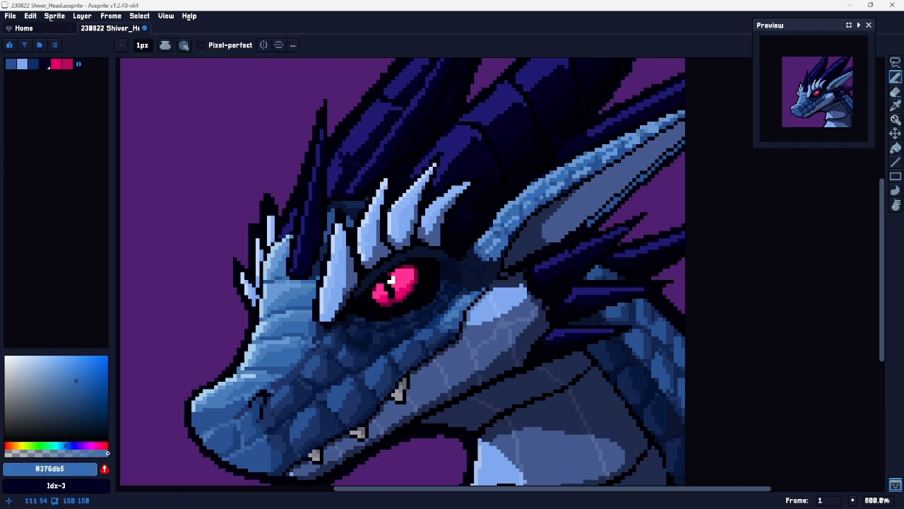
{"action": "left_click_drag", "start_coordinate": [582, 175], "coordinate": [574, 179]}
{"action": "left_click", "coordinate": [608, 159]}
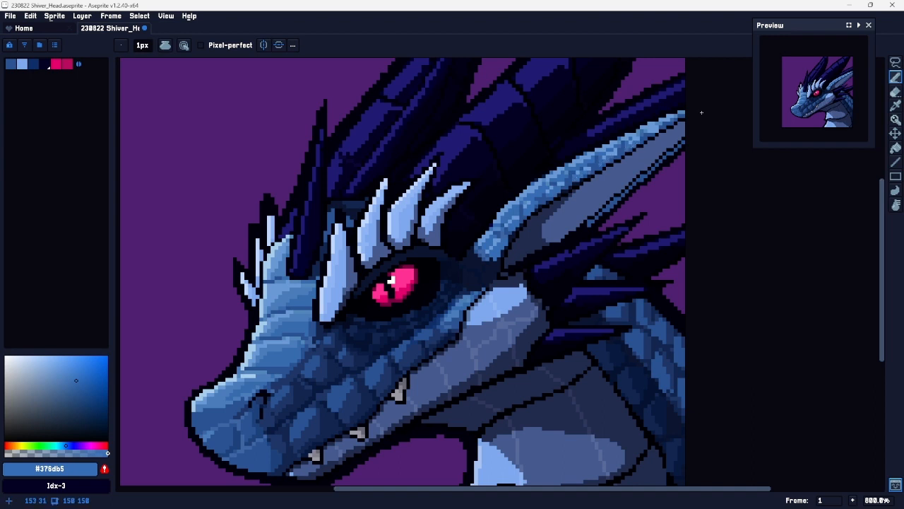
Step: Sample #2a5292 from the face and shade the ear rim near its tip
{"action": "left_click_drag", "start_coordinate": [702, 112], "coordinate": [606, 179]}
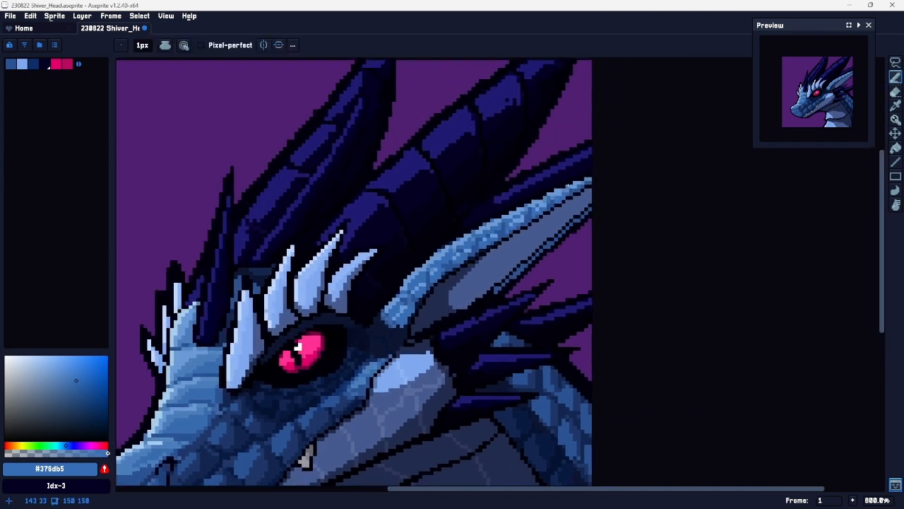
{"action": "key", "text": "z"}
{"action": "mouse_move", "coordinate": [554, 238]}
{"action": "left_mouse_down"}
{"action": "mouse_move", "coordinate": [542, 238]}
{"action": "mouse_move", "coordinate": [553, 239]}
{"action": "left_mouse_up"}
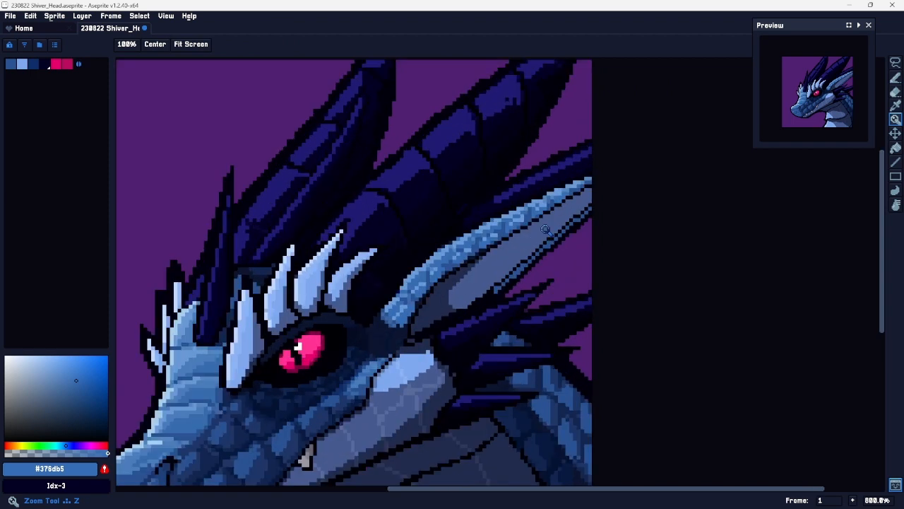
{"action": "left_click", "coordinate": [203, 427], "text": "alt"}
{"action": "key", "text": "b"}
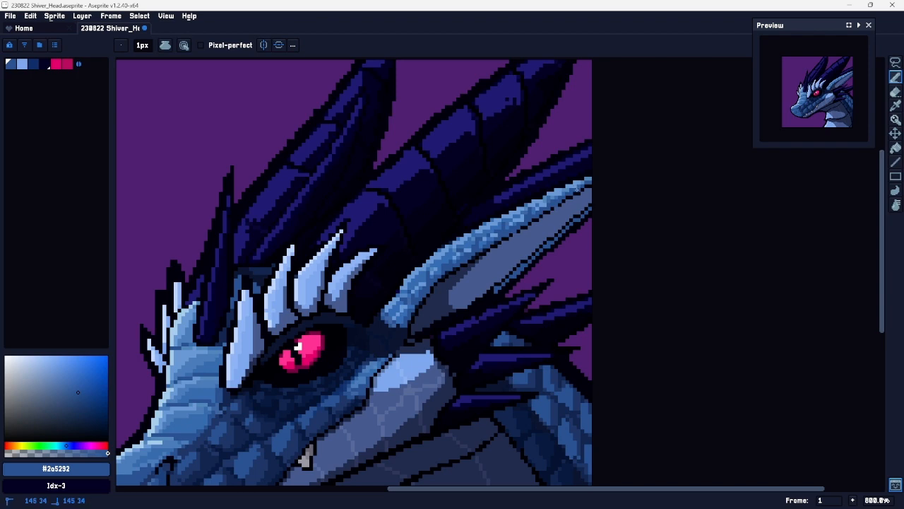
Step: Try shading the inner ear beneath the rim with the sampled dark blue #212b4e
{"action": "key", "text": "z"}
{"action": "mouse_move", "coordinate": [594, 238]}
{"action": "left_mouse_down"}
{"action": "mouse_move", "coordinate": [551, 243]}
{"action": "mouse_move", "coordinate": [583, 214]}
{"action": "left_mouse_up"}
{"action": "key", "text": "i"}
{"action": "left_click", "coordinate": [439, 296]}
{"action": "key", "text": "b"}
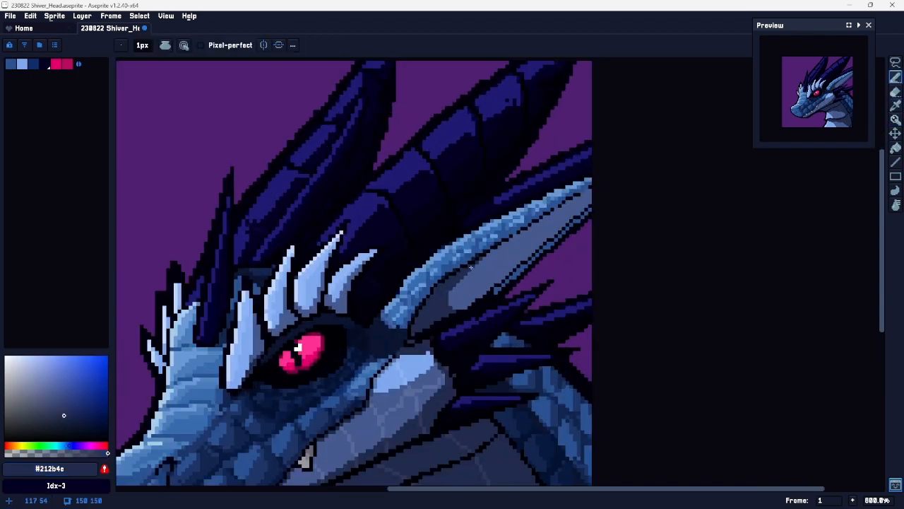
{"action": "key", "text": "ctrl+z"}
{"action": "key", "text": "ctrl+z"}
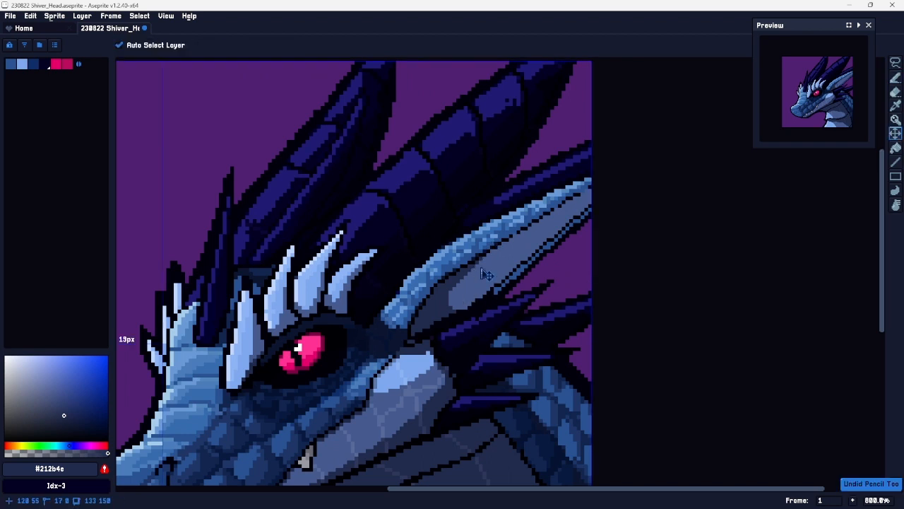
{"action": "key", "text": "ctrl+z"}
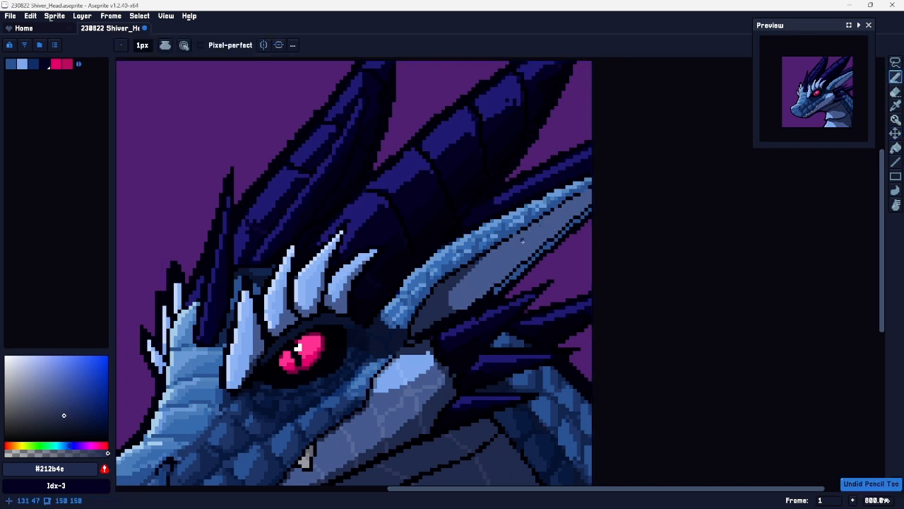
{"action": "left_click_drag", "start_coordinate": [473, 270], "coordinate": [472, 284]}
{"action": "key", "text": "ctrl+z"}
Step: Sample #010007 from the ear's inner outline and extend that line with single pixels at the ear's tip
{"action": "left_click", "coordinate": [545, 221], "text": "alt"}
{"action": "scroll", "coordinate": [546, 220], "scroll_direction": "up", "scroll_amount": 4}
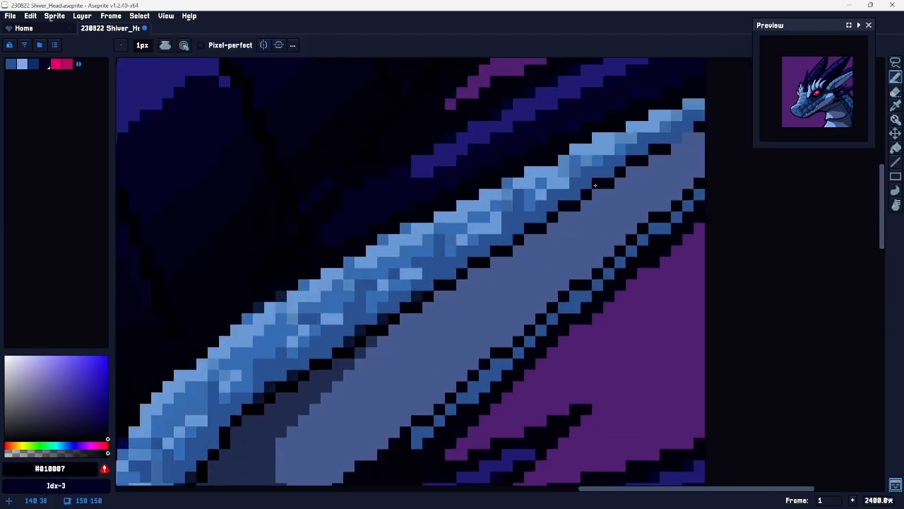
{"action": "left_click", "coordinate": [692, 132]}
{"action": "left_click", "coordinate": [688, 127]}
{"action": "key", "text": "z"}
{"action": "scroll", "coordinate": [676, 195], "scroll_direction": "down", "scroll_amount": 5}
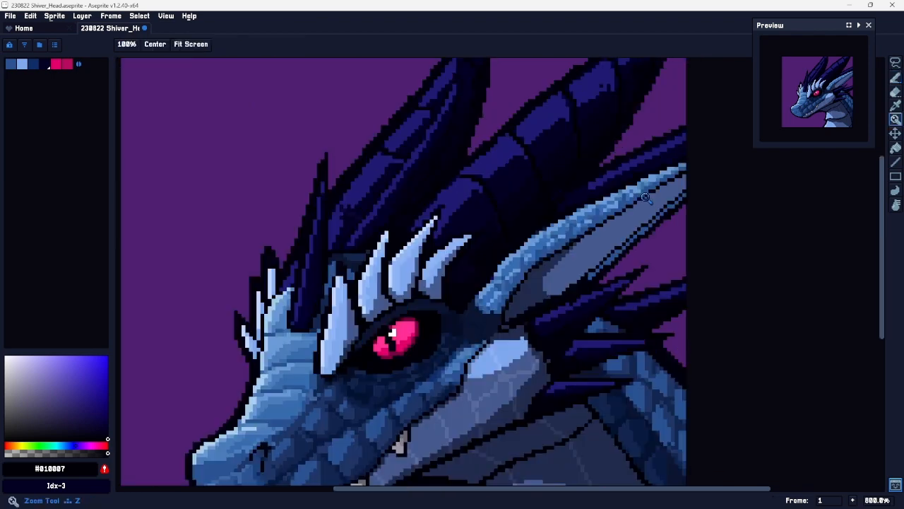
Step: Try recolouring the light inner-ear area with purple HSV 269°, 46, 64 mixed from the sampled #455a8f
{"action": "key", "text": "space"}
{"action": "left_click_drag", "start_coordinate": [620, 262], "coordinate": [512, 221]}
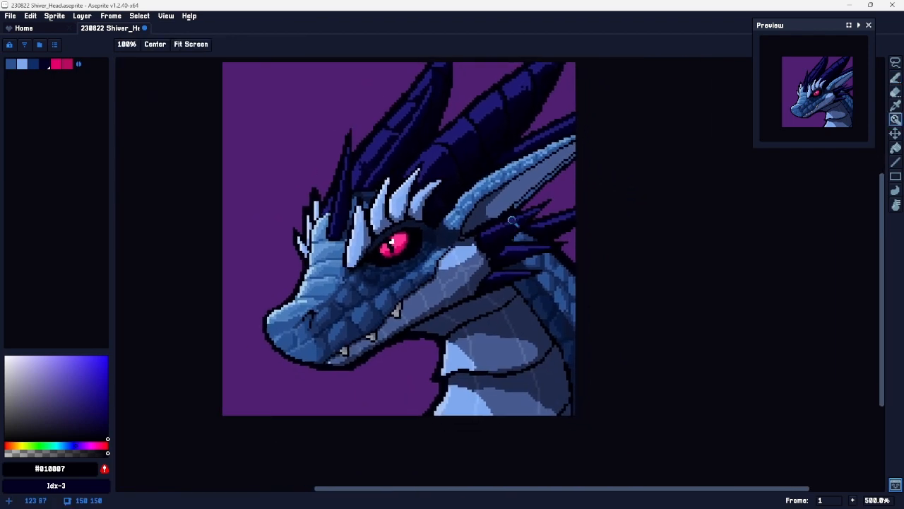
{"action": "scroll", "coordinate": [514, 212], "scroll_direction": "up", "scroll_amount": 4}
{"action": "key", "text": "b"}
{"action": "left_click", "coordinate": [520, 181], "text": "alt"}
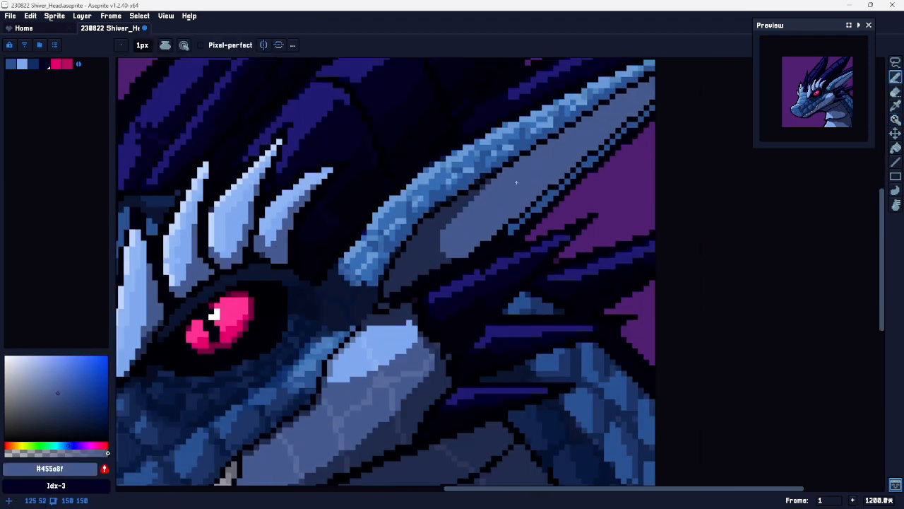
{"action": "left_click_drag", "start_coordinate": [78, 445], "coordinate": [84, 444]}
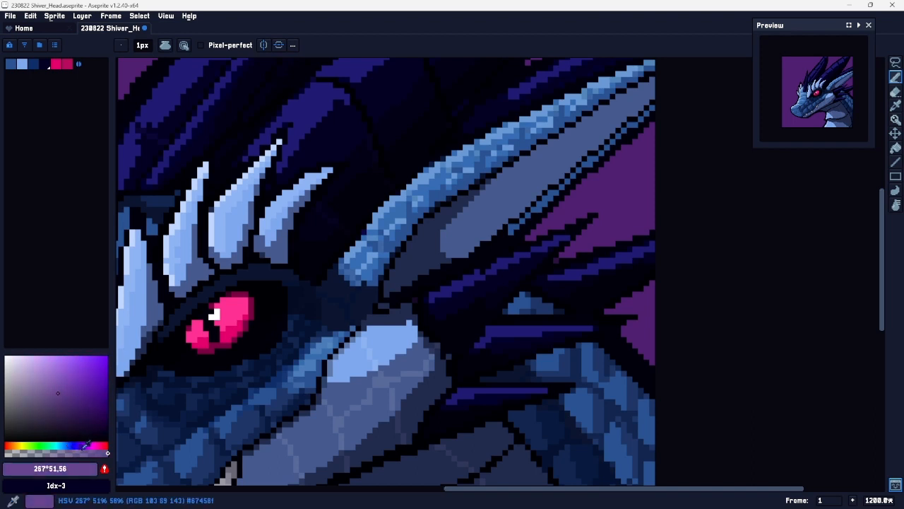
{"action": "left_click_drag", "start_coordinate": [64, 383], "coordinate": [53, 385]}
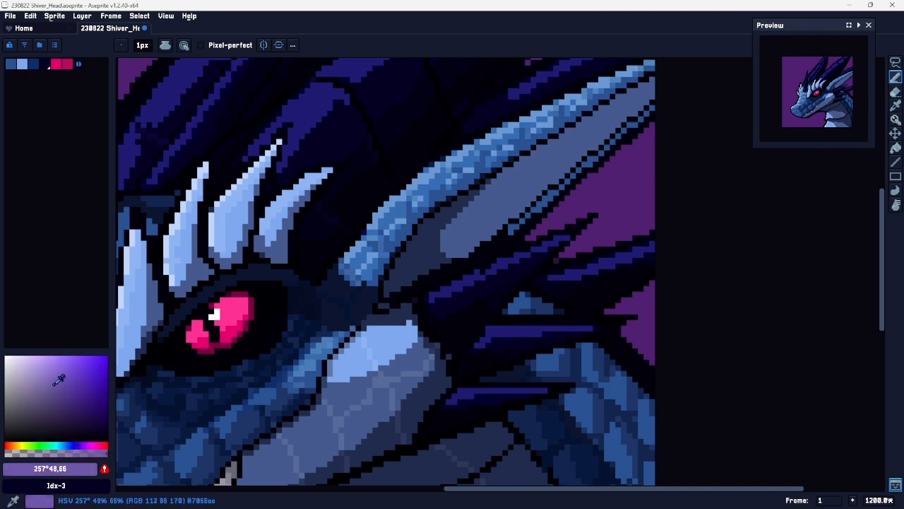
{"action": "left_click_drag", "start_coordinate": [85, 443], "coordinate": [89, 442]}
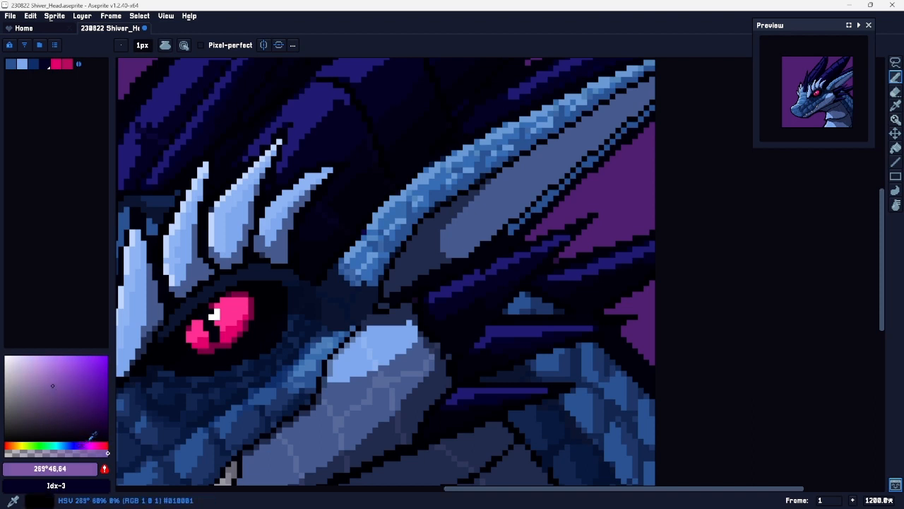
{"action": "key", "text": "g"}
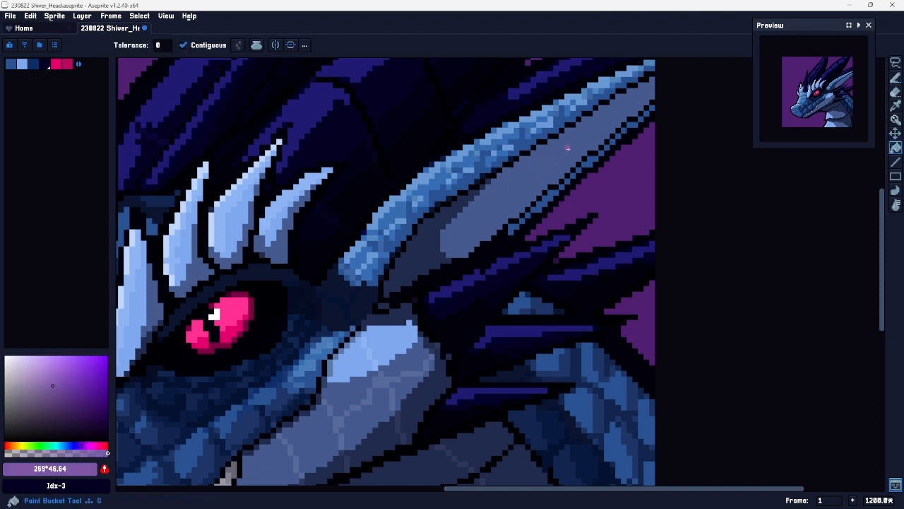
{"action": "left_click", "coordinate": [487, 225]}
{"action": "key", "text": "ctrl+z"}
{"action": "key", "text": "b"}
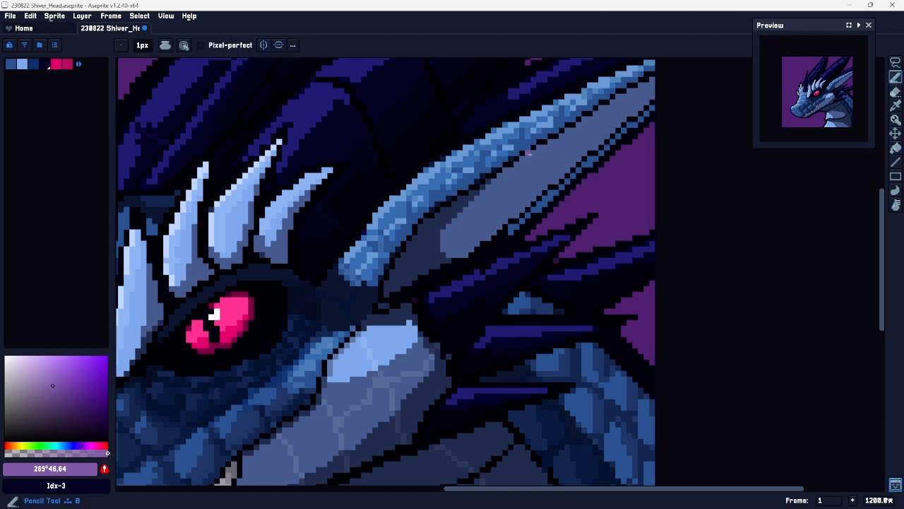
{"action": "key", "text": "ctrl+z"}
Step: Sample the inner ear's #455a8f and shift it to a violet-blue of HSV 237°, 53, 60
{"action": "left_click", "coordinate": [521, 203], "text": "alt"}
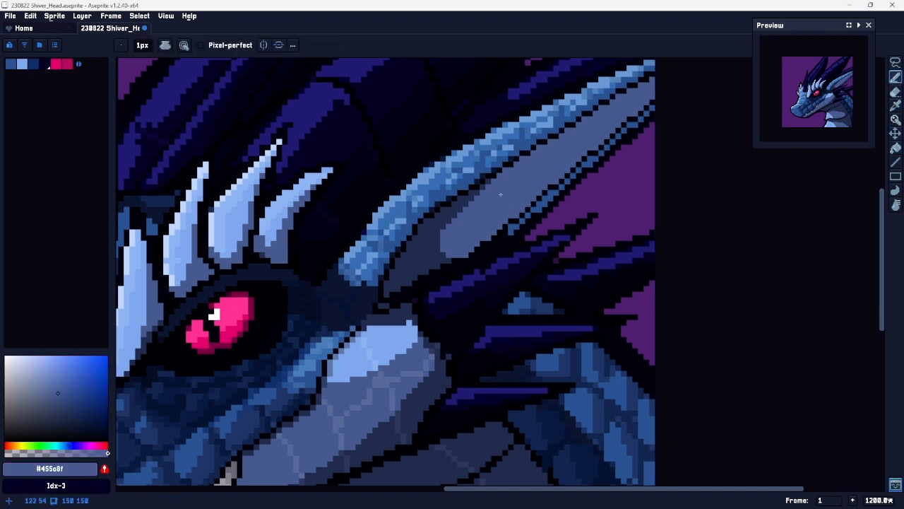
{"action": "left_click_drag", "start_coordinate": [72, 446], "coordinate": [73, 445]}
{"action": "left_click", "coordinate": [60, 389]}
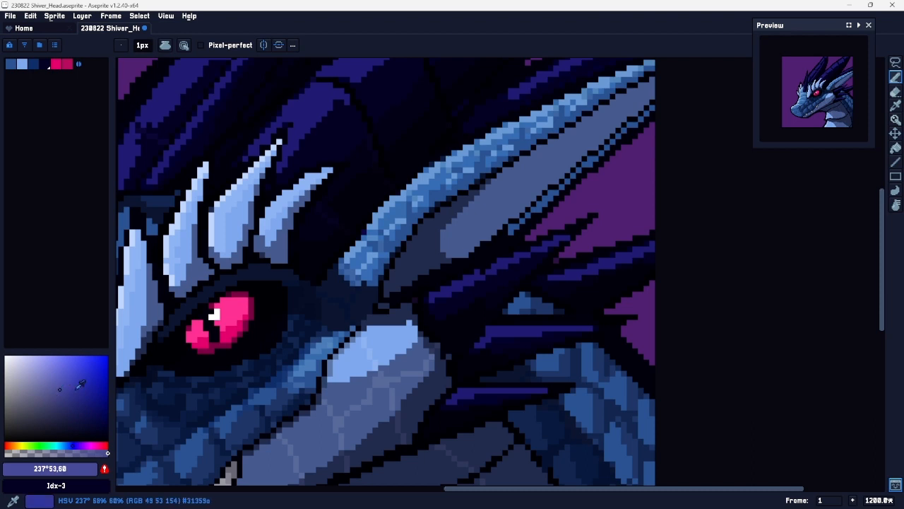
Step: Fill the light area of the inner ear with the mixed violet-blue, undoing the first fill and refilling it
{"action": "key", "text": "g"}
{"action": "left_click", "coordinate": [462, 240]}
{"action": "key", "text": "ctrl+z"}
{"action": "key", "text": "b"}
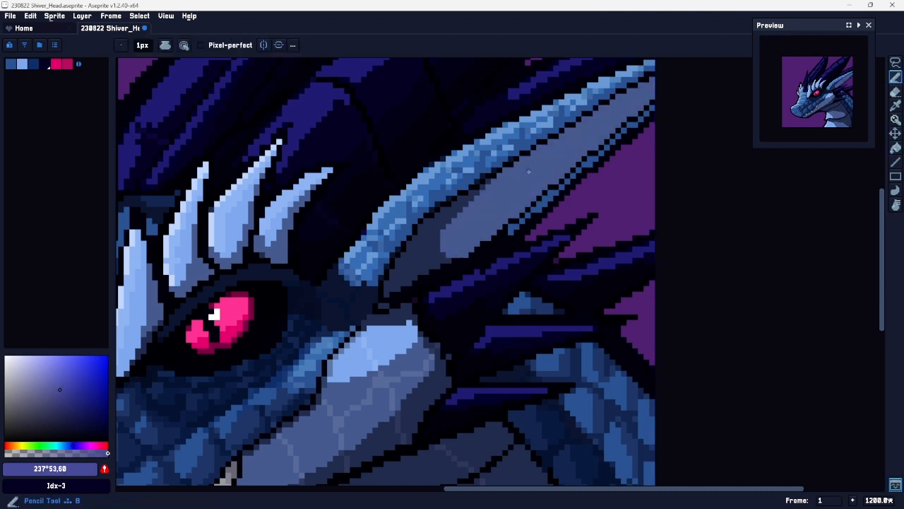
{"action": "left_click_drag", "start_coordinate": [523, 159], "coordinate": [524, 198]}
{"action": "key", "text": "g"}
{"action": "left_click", "coordinate": [546, 176]}
{"action": "key", "text": "z"}
{"action": "mouse_move", "coordinate": [506, 238]}
{"action": "left_mouse_down"}
{"action": "mouse_move", "coordinate": [481, 242]}
{"action": "mouse_move", "coordinate": [503, 205]}
{"action": "left_mouse_up"}
{"action": "key", "text": "g"}
{"action": "left_click", "coordinate": [502, 209]}
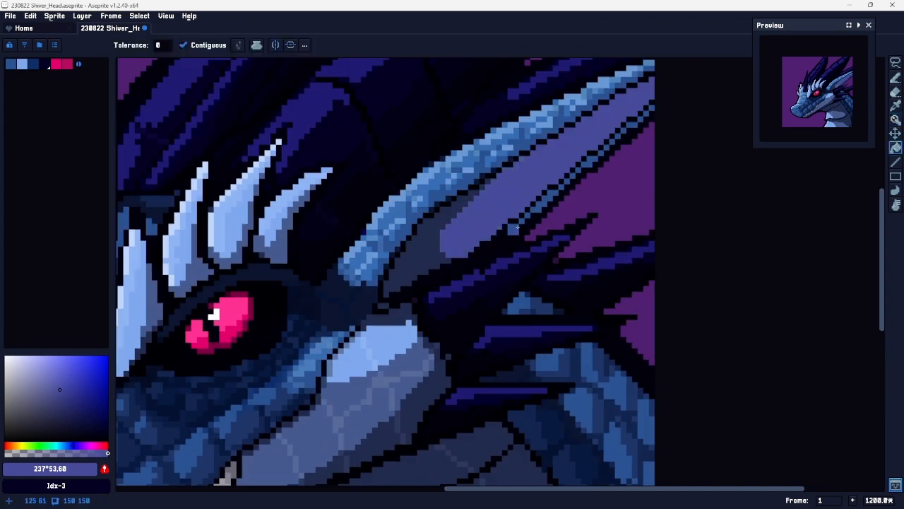
{"action": "key", "text": "z"}
{"action": "scroll", "coordinate": [537, 195], "scroll_direction": "down", "scroll_amount": 3}
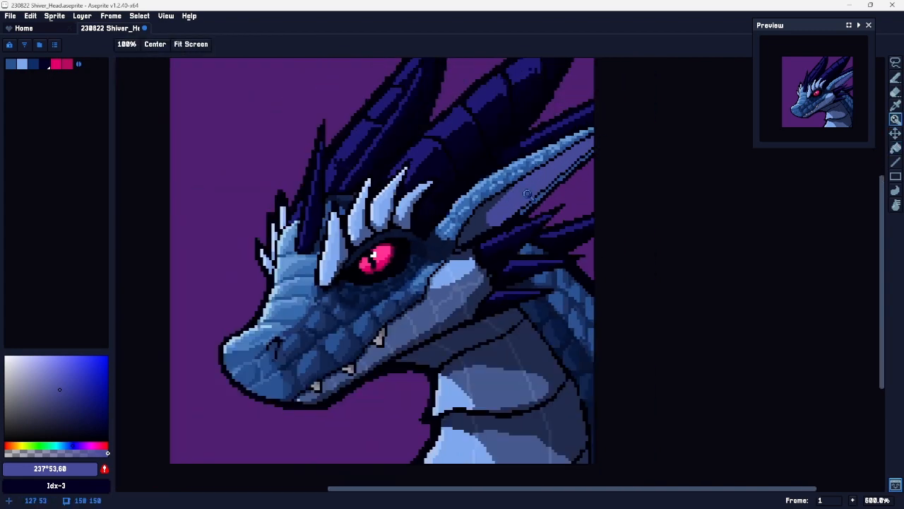
{"action": "scroll", "coordinate": [529, 188], "scroll_direction": "up", "scroll_amount": 3}
{"action": "scroll", "coordinate": [554, 192], "scroll_direction": "down", "scroll_amount": 4}
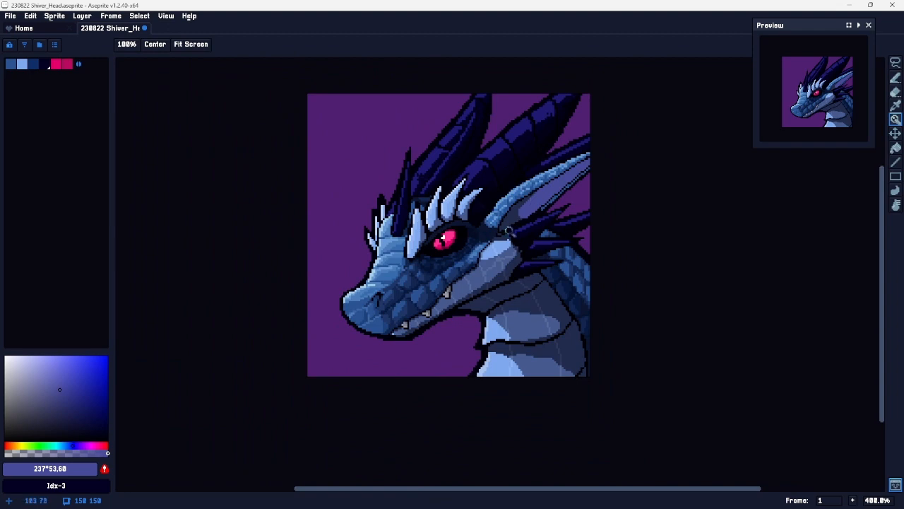
Step: Sample the inner ear's #474a9a and shift it to a purple of HSV 251°, 50, 64
{"action": "scroll", "coordinate": [569, 188], "scroll_direction": "up", "scroll_amount": 4}
{"action": "left_click", "coordinate": [570, 192], "text": "alt"}
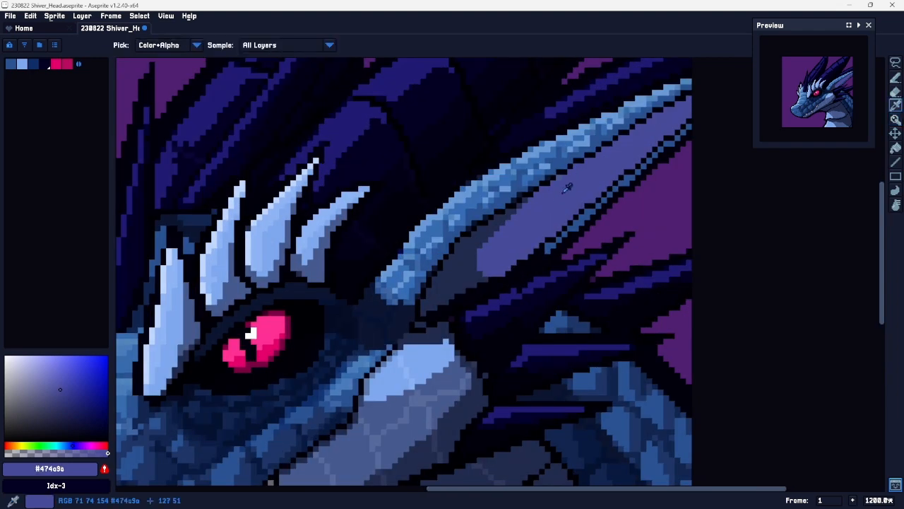
{"action": "left_click", "coordinate": [77, 445]}
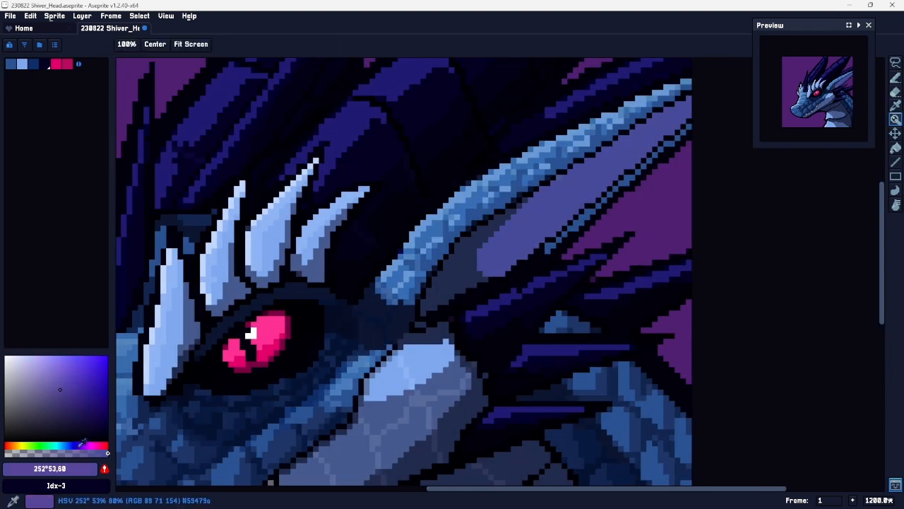
{"action": "left_click", "coordinate": [56, 386]}
{"action": "key", "text": "g"}
{"action": "key", "text": "b"}
Step: Draw a purple line lengthwise through the inner ear and fill the strip between it and the rim outline
{"action": "left_click_drag", "start_coordinate": [539, 204], "coordinate": [688, 110]}
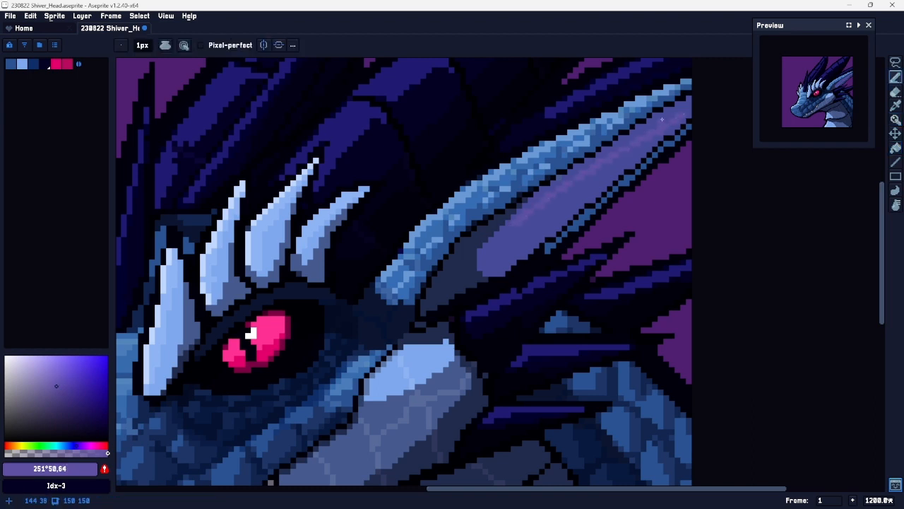
{"action": "key", "text": "g"}
{"action": "left_click", "coordinate": [670, 116]}
{"action": "key", "text": "b"}
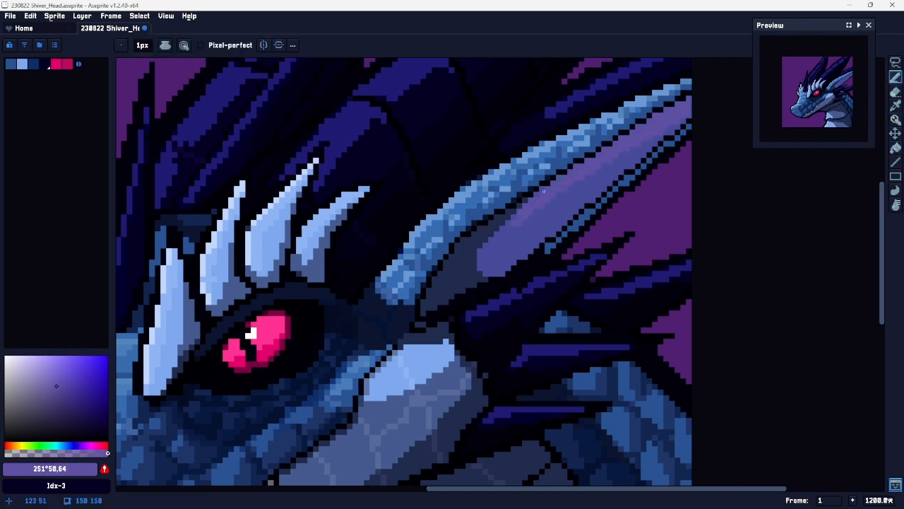
{"action": "key", "text": "z"}
{"action": "scroll", "coordinate": [582, 203], "scroll_direction": "down", "scroll_amount": 2}
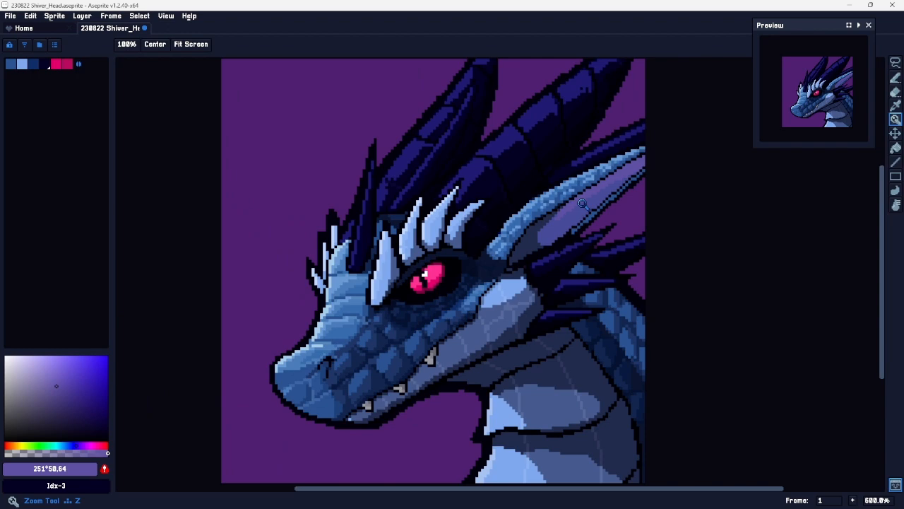
Step: Mix a magenta-purple of HSV 285°, 54, 60, undoing the test stroke made with the lighter mix
{"action": "scroll", "coordinate": [582, 203], "scroll_direction": "up", "scroll_amount": 4}
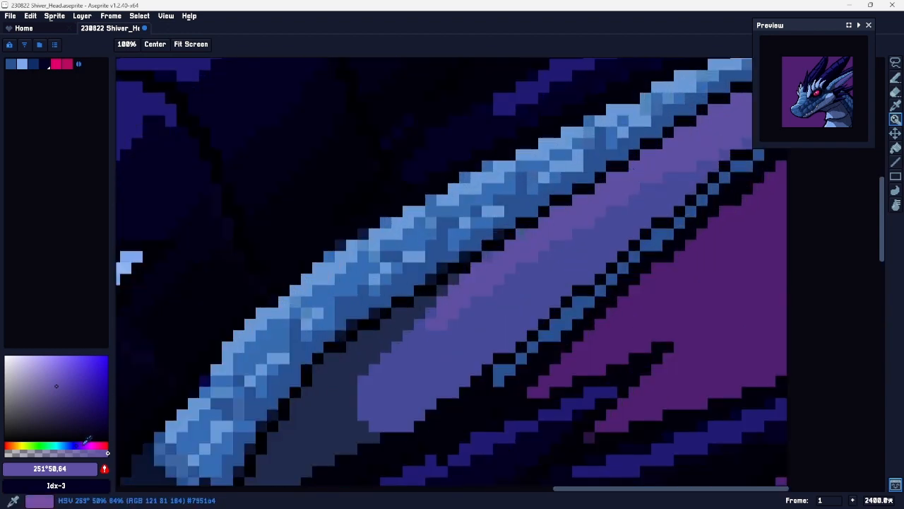
{"action": "left_click", "coordinate": [87, 445]}
{"action": "left_click", "coordinate": [58, 376]}
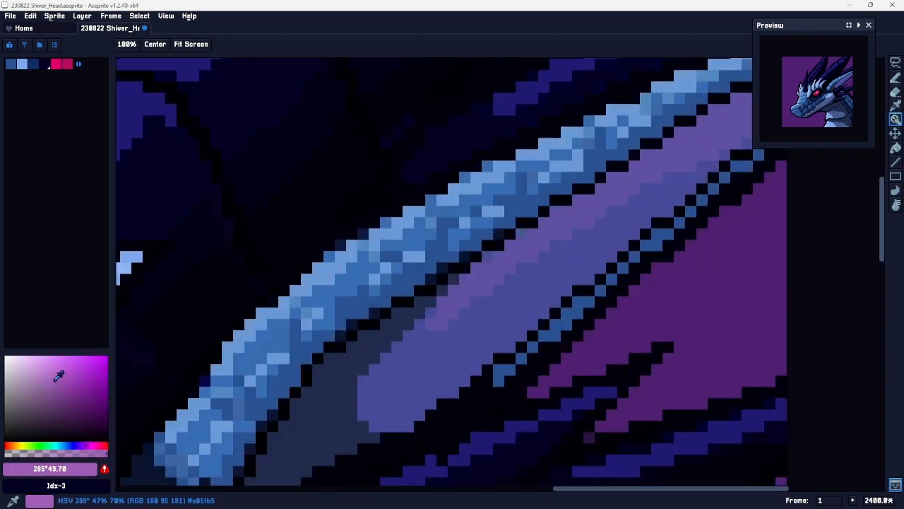
{"action": "key", "text": "b"}
{"action": "mouse_move", "coordinate": [488, 263]}
{"action": "left_mouse_down"}
{"action": "mouse_move", "coordinate": [736, 123]}
{"action": "mouse_move", "coordinate": [471, 318]}
{"action": "left_mouse_up"}
{"action": "key", "text": "ctrl+z"}
{"action": "left_click", "coordinate": [57, 382]}
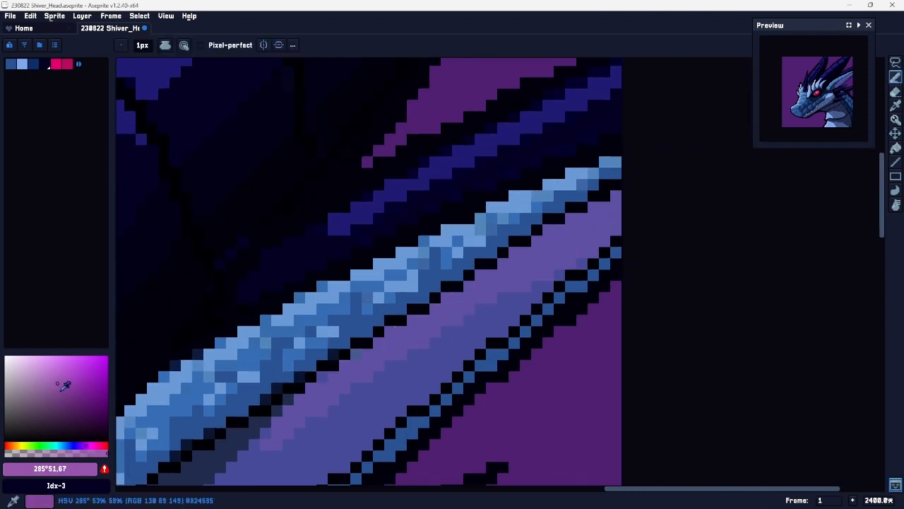
{"action": "left_click", "coordinate": [60, 388]}
Step: Draw a magenta-purple line along the inner ear's upper edge and fill the gap between it and the outline
{"action": "left_click_drag", "start_coordinate": [340, 368], "coordinate": [466, 285]}
{"action": "key", "text": "g"}
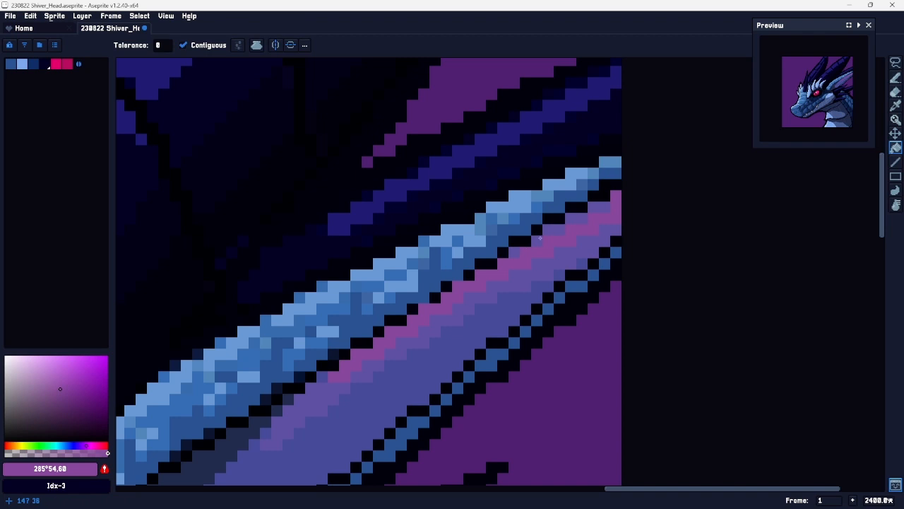
{"action": "key", "text": "b"}
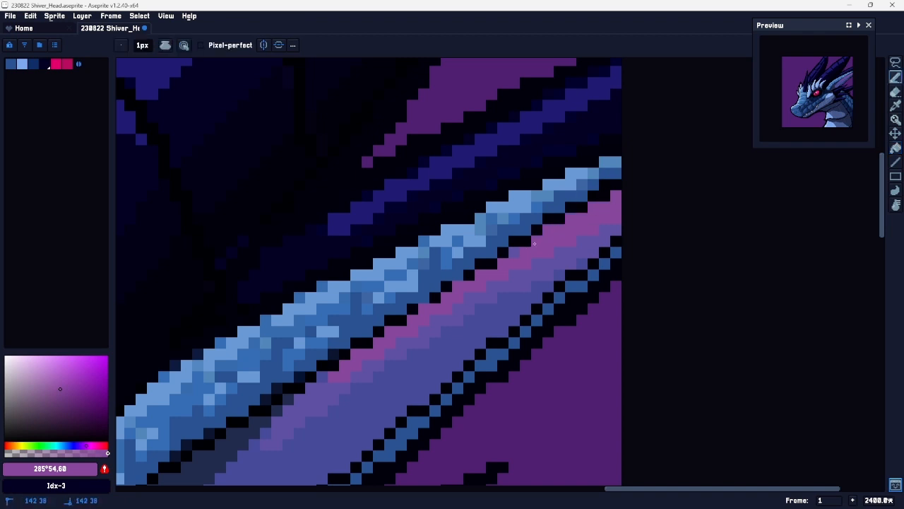
Step: Sample #01000b from the ear's inner outline and add single dark pixels along the rim's lower edge
{"action": "key", "text": "i"}
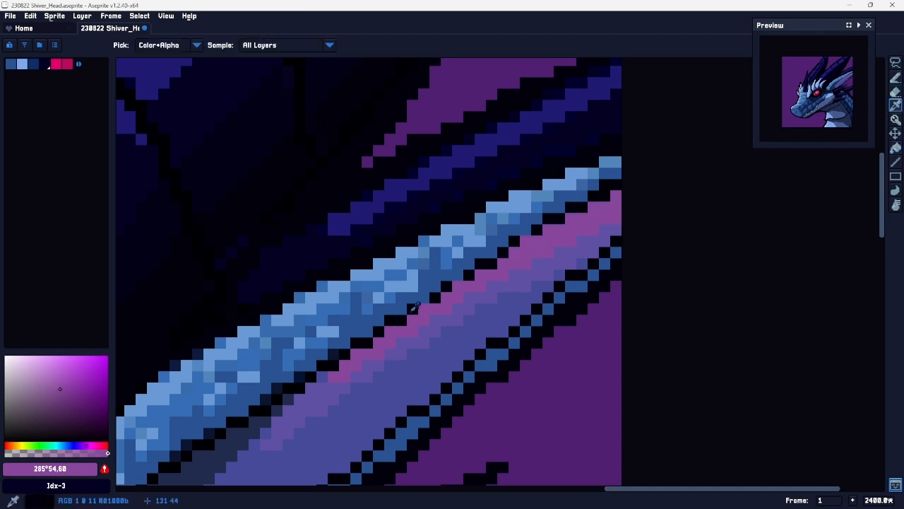
{"action": "left_click", "coordinate": [412, 310]}
{"action": "key", "text": "b"}
{"action": "left_click", "coordinate": [424, 298]}
{"action": "left_click", "coordinate": [457, 287]}
{"action": "key", "text": "z"}
{"action": "left_click_drag", "start_coordinate": [539, 304], "coordinate": [477, 317]}
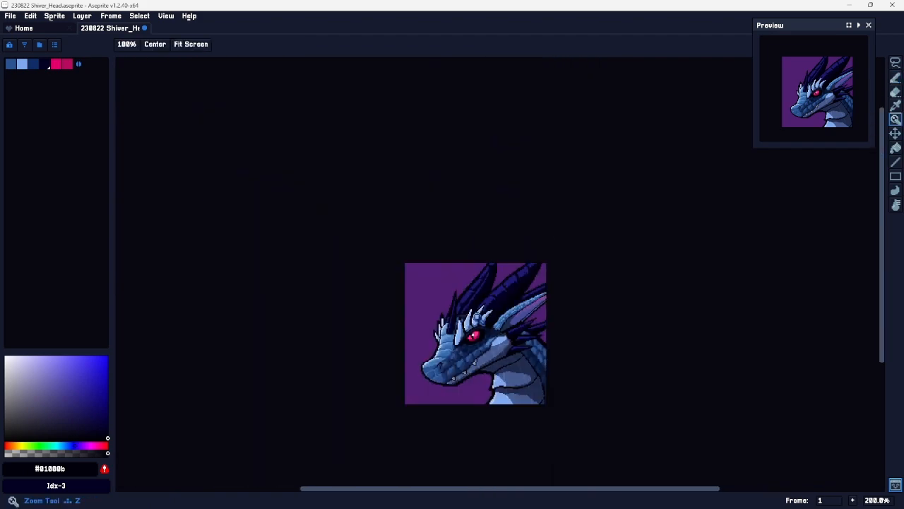
Step: Widen the inner ear's #6051a4 purple band over the violet-blue and extend the #87479c magenta band toward the ear's base
{"action": "left_click_drag", "start_coordinate": [539, 310], "coordinate": [570, 297]}
{"action": "left_click_drag", "start_coordinate": [516, 283], "coordinate": [540, 273]}
{"action": "key", "text": "i"}
{"action": "left_click", "coordinate": [475, 349]}
{"action": "key", "text": "b"}
{"action": "left_click_drag", "start_coordinate": [372, 426], "coordinate": [538, 332]}
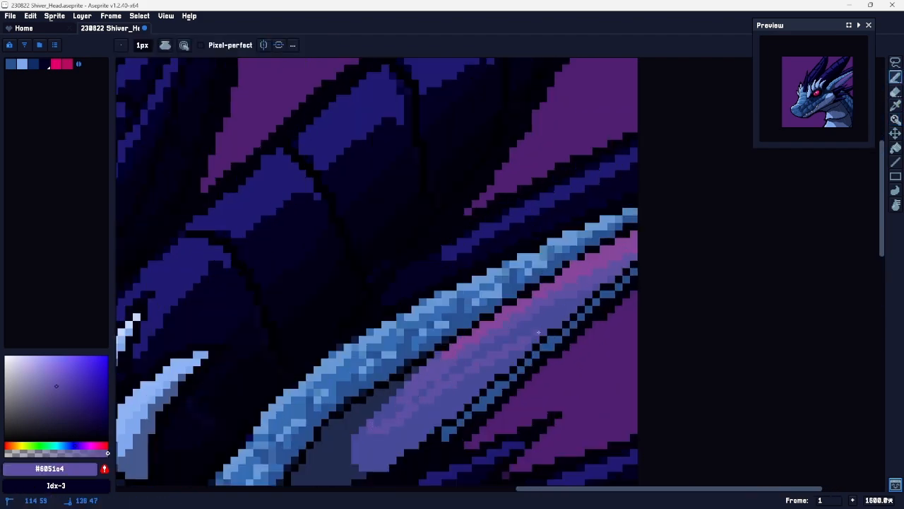
{"action": "left_click_drag", "start_coordinate": [431, 385], "coordinate": [583, 292]}
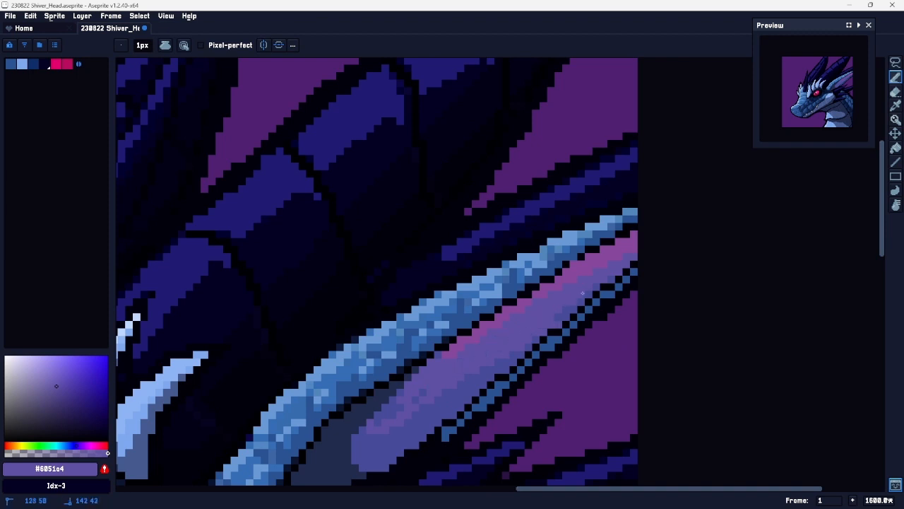
{"action": "left_click_drag", "start_coordinate": [409, 390], "coordinate": [378, 421]}
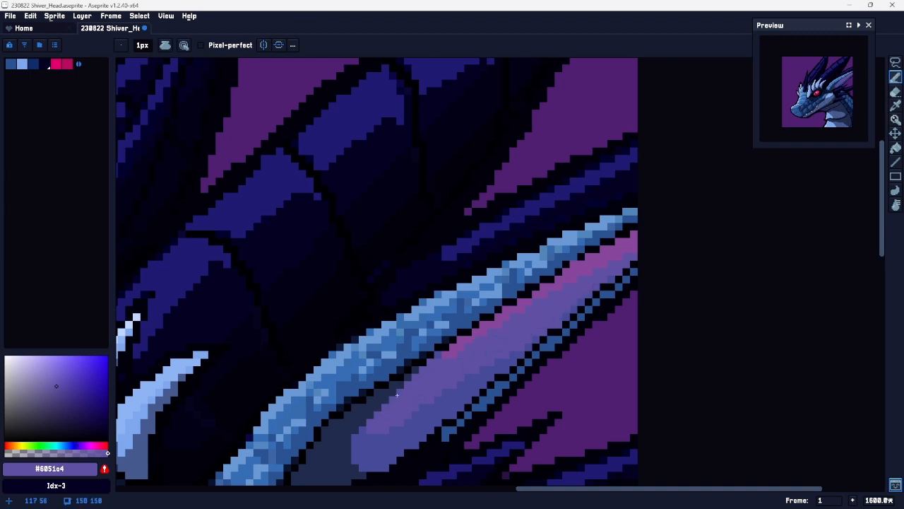
{"action": "left_click", "coordinate": [445, 353], "text": "alt"}
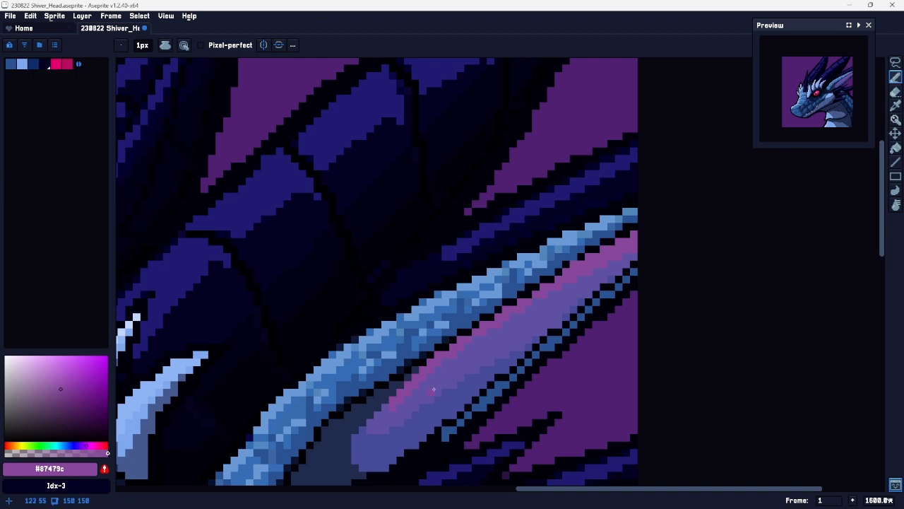
{"action": "left_click", "coordinate": [61, 391]}
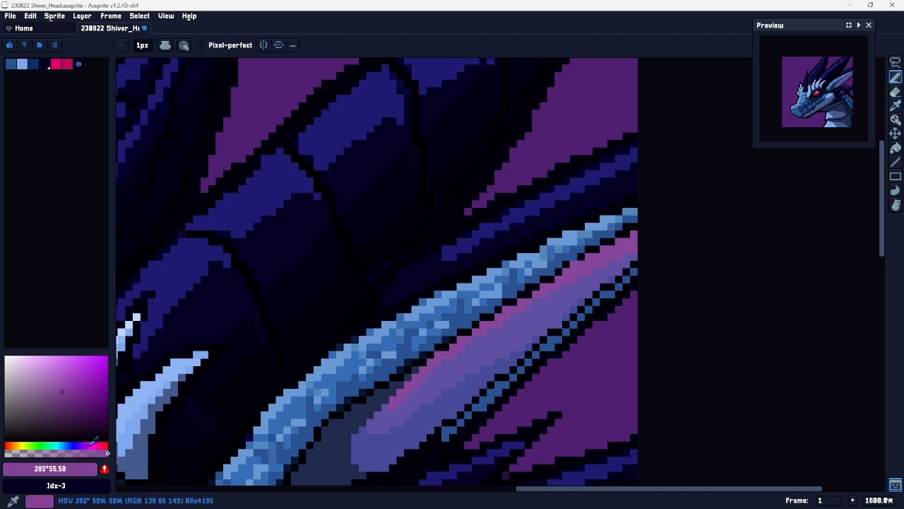
{"action": "left_click", "coordinate": [80, 445]}
{"action": "left_click_drag", "start_coordinate": [401, 399], "coordinate": [498, 332]}
{"action": "key", "text": "ctrl+z"}
Step: Blend a transition band of HSV 262°, 50, 64 below the magenta and extend the #6051a4 purple toward the ear's lower edge
{"action": "left_click", "coordinate": [450, 363], "text": "alt"}
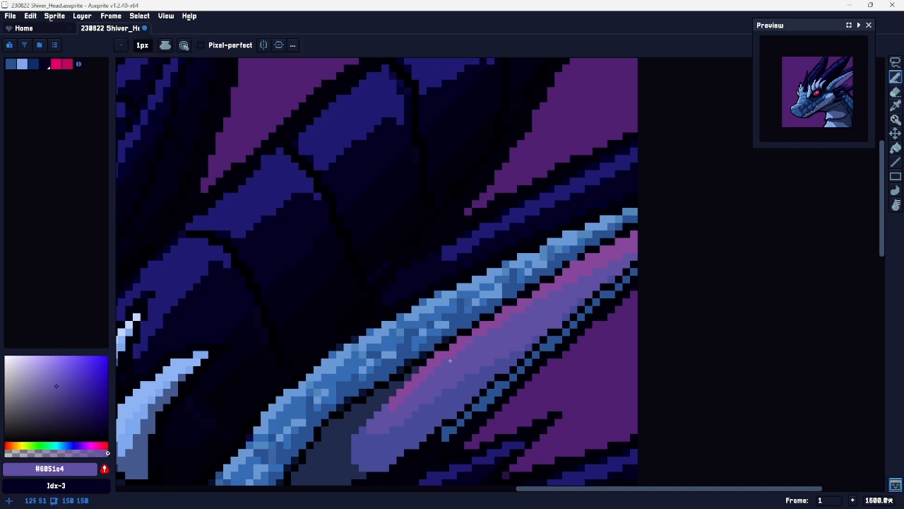
{"action": "left_click", "coordinate": [78, 446]}
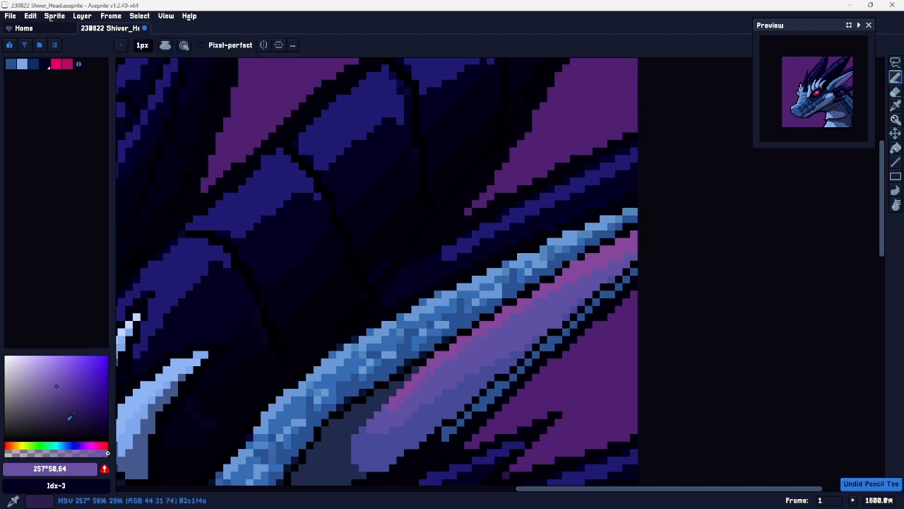
{"action": "left_click", "coordinate": [81, 445]}
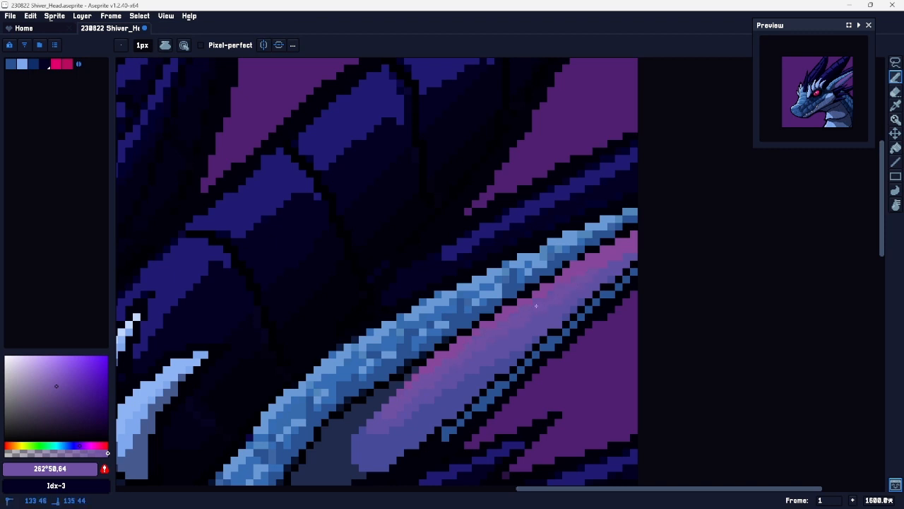
{"action": "left_click", "coordinate": [581, 297], "text": "alt"}
{"action": "left_click", "coordinate": [446, 392]}
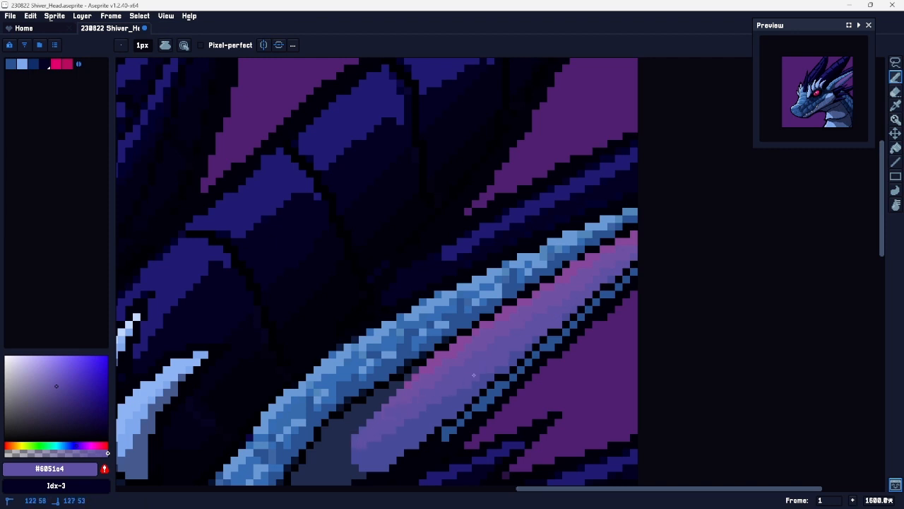
Step: Sample the inner ear's shadow colour #212b4e and shift it to a dark purple of HSV 251°, 55, 35
{"action": "key", "text": "z"}
{"action": "left_click_drag", "start_coordinate": [506, 372], "coordinate": [466, 378]}
{"action": "left_click_drag", "start_coordinate": [515, 361], "coordinate": [557, 255]}
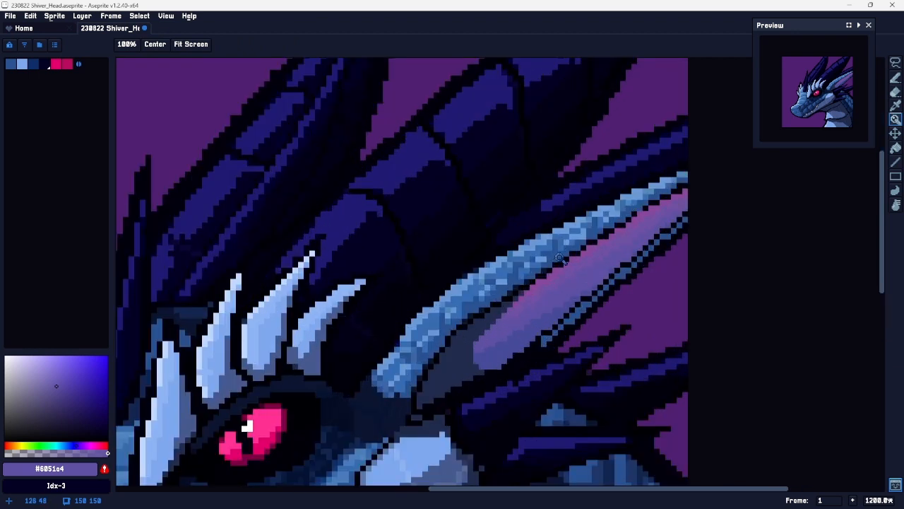
{"action": "key", "text": "i"}
{"action": "left_click", "coordinate": [486, 325]}
{"action": "key", "text": "z"}
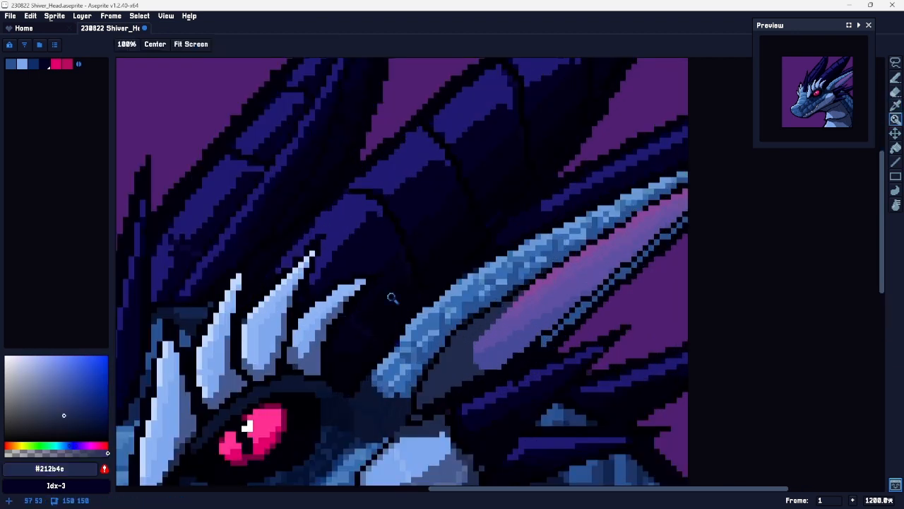
{"action": "left_click", "coordinate": [75, 445]}
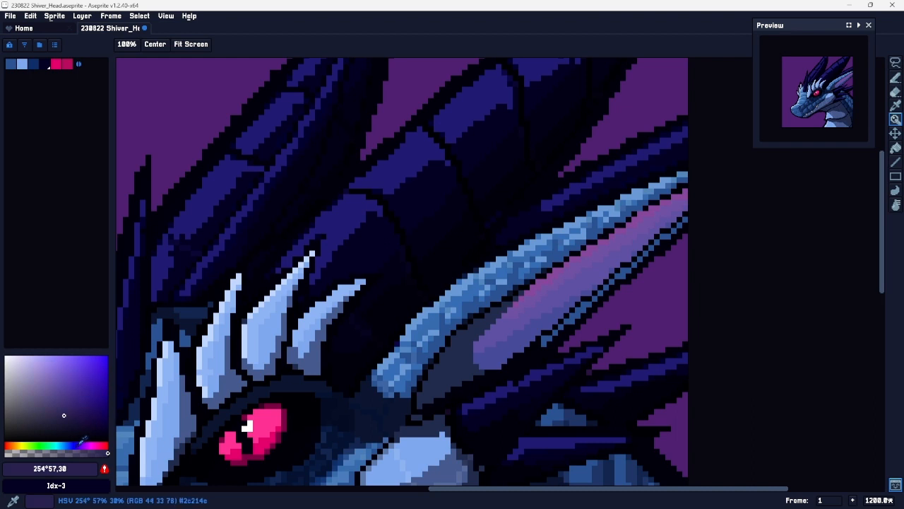
{"action": "left_click", "coordinate": [61, 411]}
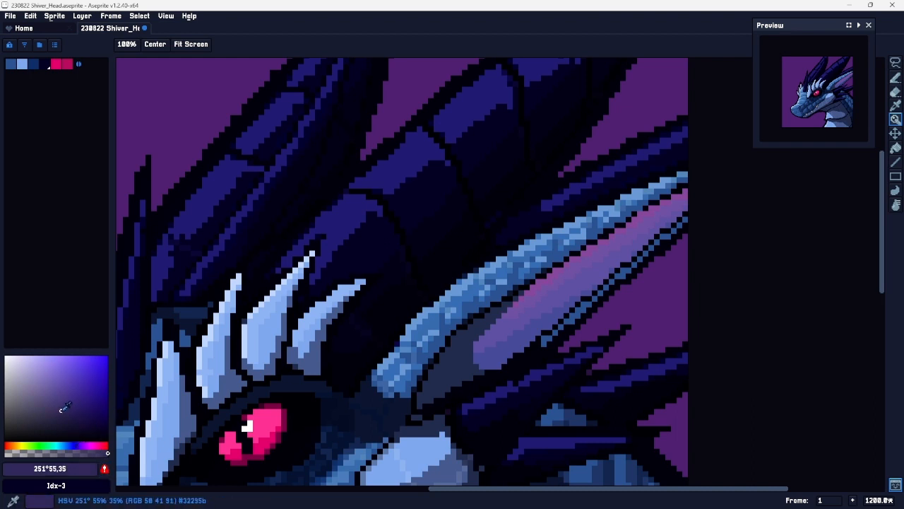
Step: Paint and fill the upper part of the inner ear's shadow area with the dark purple
{"action": "key", "text": "b"}
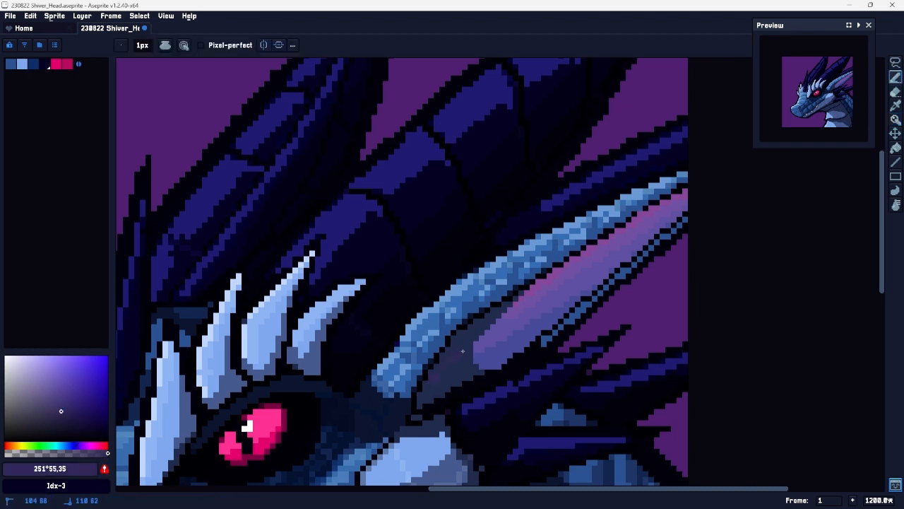
{"action": "key", "text": "g"}
{"action": "key", "text": "z"}
{"action": "scroll", "coordinate": [482, 361], "scroll_direction": "down", "scroll_amount": 3}
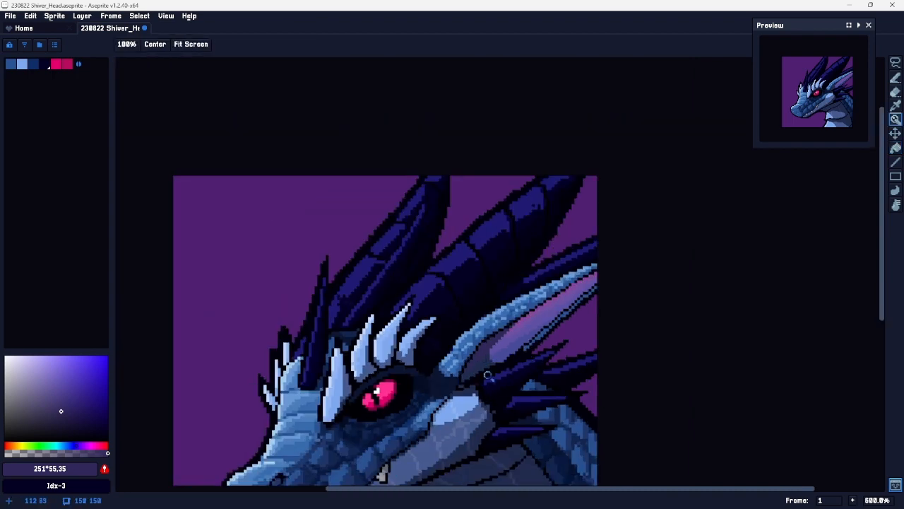
{"action": "scroll", "coordinate": [480, 364], "scroll_direction": "up", "scroll_amount": 4}
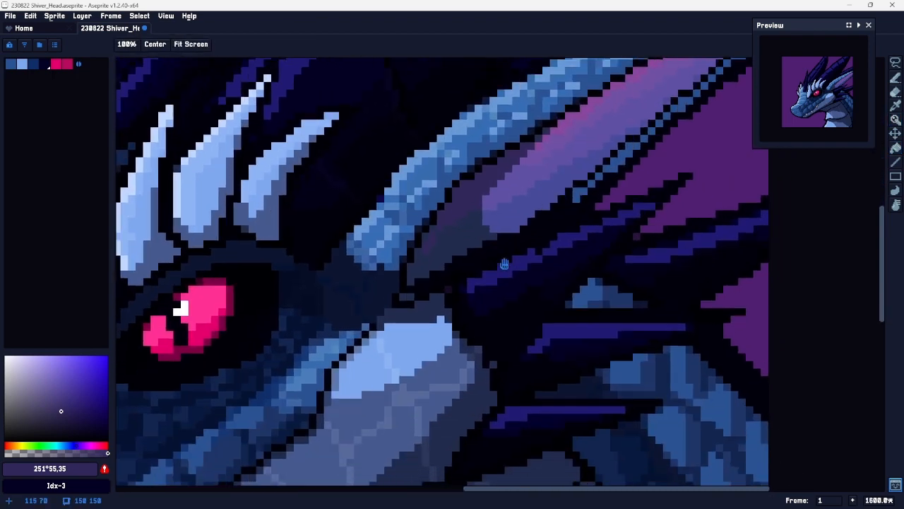
{"action": "scroll", "coordinate": [569, 321], "scroll_direction": "down", "scroll_amount": 3}
Step: Sample the dark blue #0b1530 from the upper eyelid for the pencil
{"action": "key", "text": "h"}
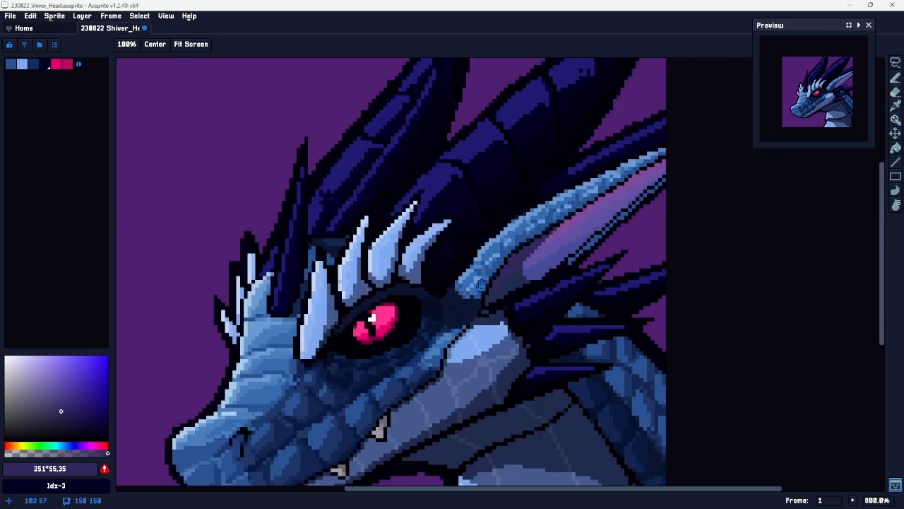
{"action": "left_click_drag", "start_coordinate": [431, 352], "coordinate": [471, 288]}
{"action": "key", "text": "z"}
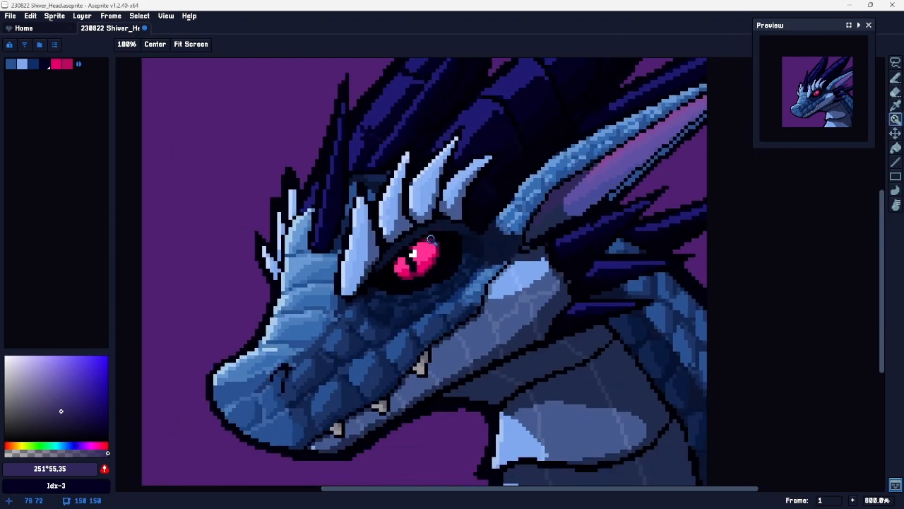
{"action": "left_click", "coordinate": [432, 240]}
{"action": "key", "text": "b"}
{"action": "key", "text": "i"}
{"action": "left_click", "coordinate": [458, 211]}
{"action": "key", "text": "b"}
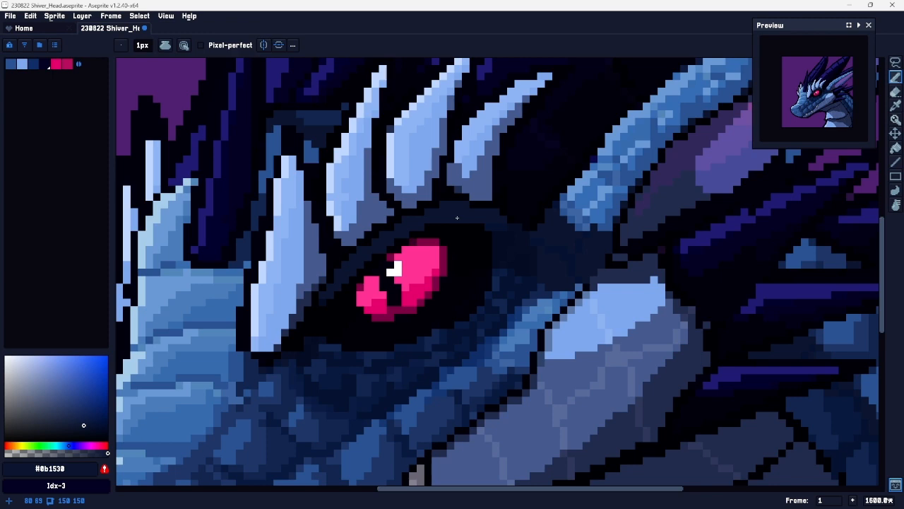
Step: Try tinting the upper eyelid with a dark purple of HSV 259°, 72, 20
{"action": "left_click_drag", "start_coordinate": [463, 341], "coordinate": [549, 262]}
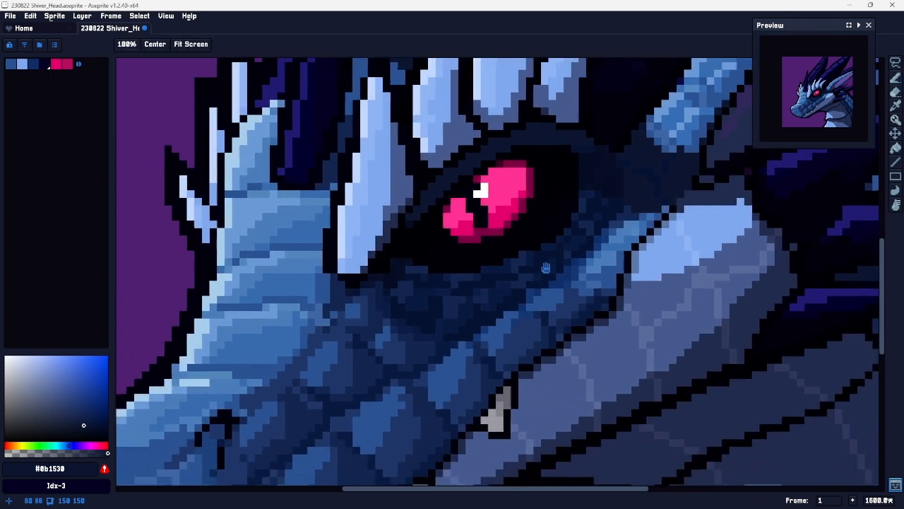
{"action": "key", "text": "alt"}
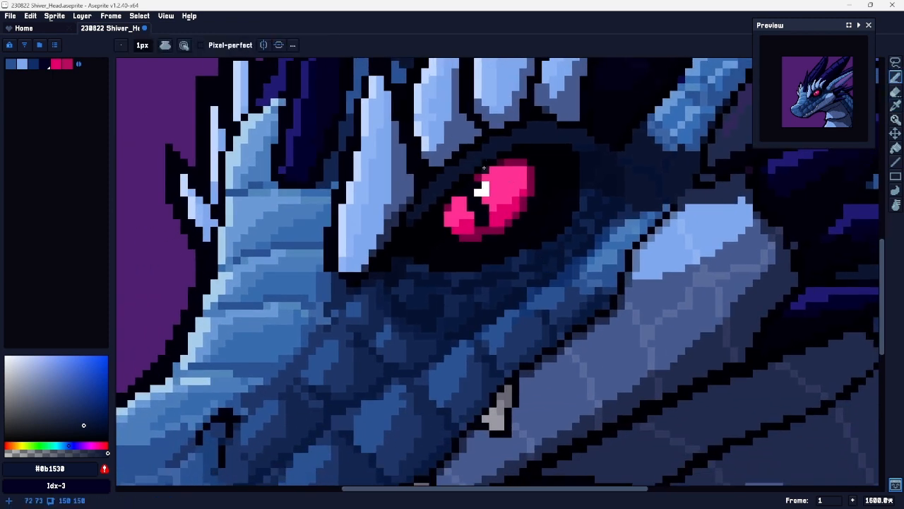
{"action": "left_click", "coordinate": [78, 445]}
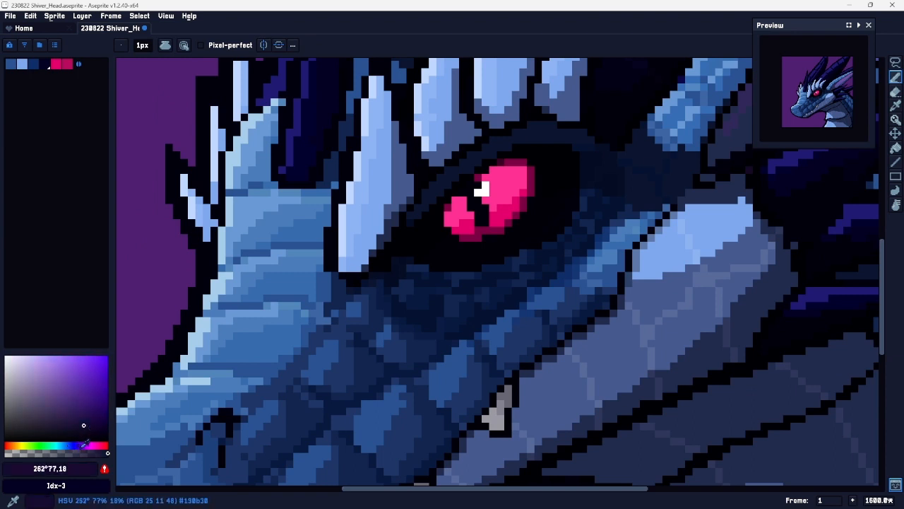
{"action": "left_click", "coordinate": [79, 422]}
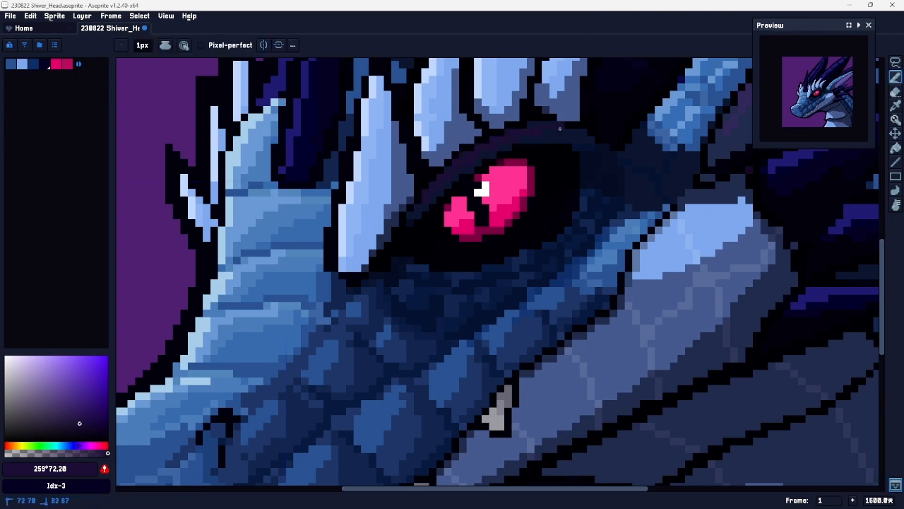
Step: Undo the dark purple pencil strokes on the upper eyelid
{"action": "key", "text": "z"}
{"action": "scroll", "coordinate": [606, 321], "scroll_direction": "down", "scroll_amount": 4}
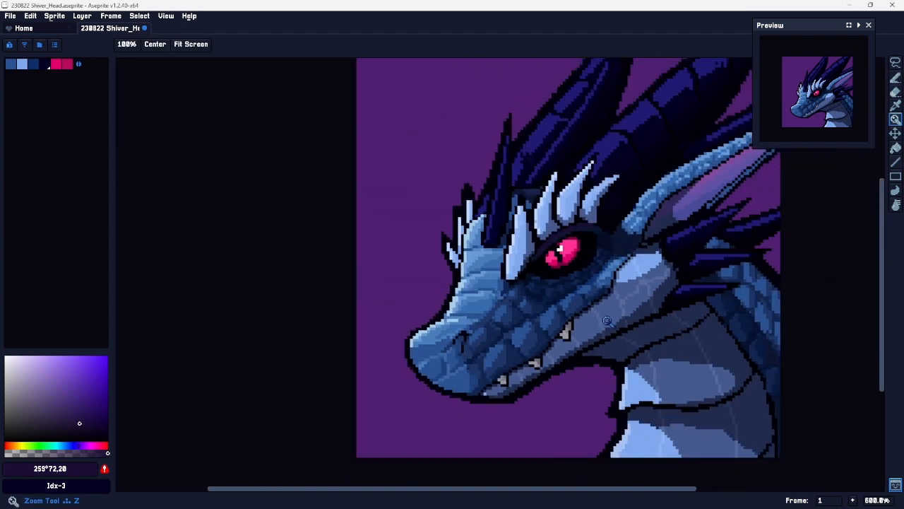
{"action": "scroll", "coordinate": [607, 322], "scroll_direction": "down", "scroll_amount": 1}
{"action": "left_click_drag", "start_coordinate": [678, 314], "coordinate": [558, 296]}
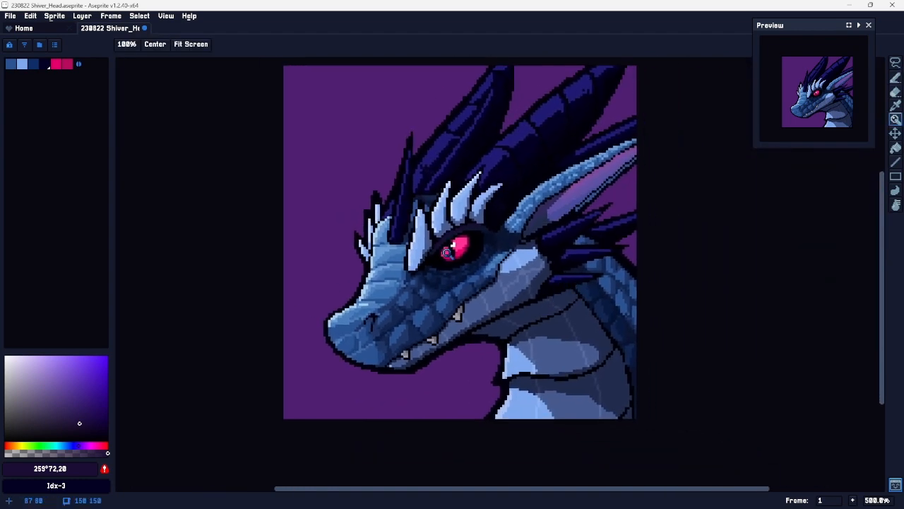
{"action": "key", "text": "ctrl+z"}
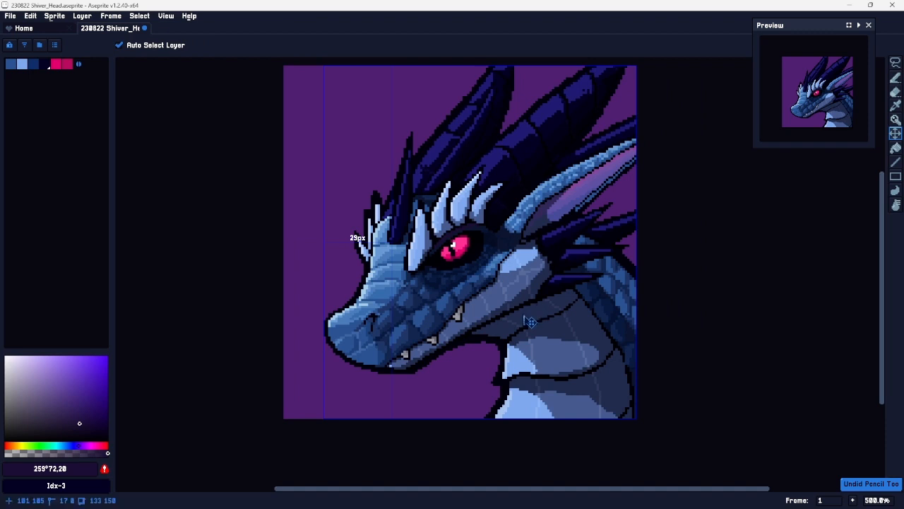
Step: Create a layer named Warmshadows above the Painting layer and set its blend mode to Overlay
{"action": "key", "text": "Tab"}
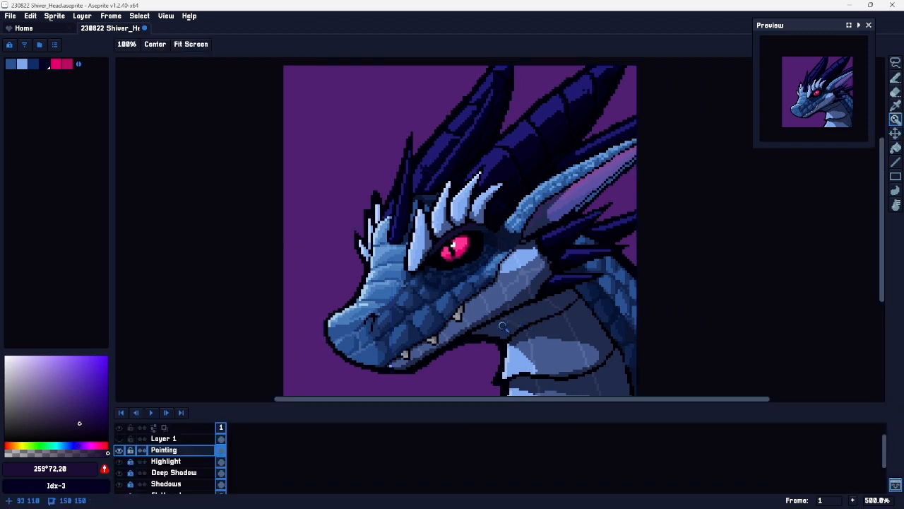
{"action": "key", "text": "shift+n"}
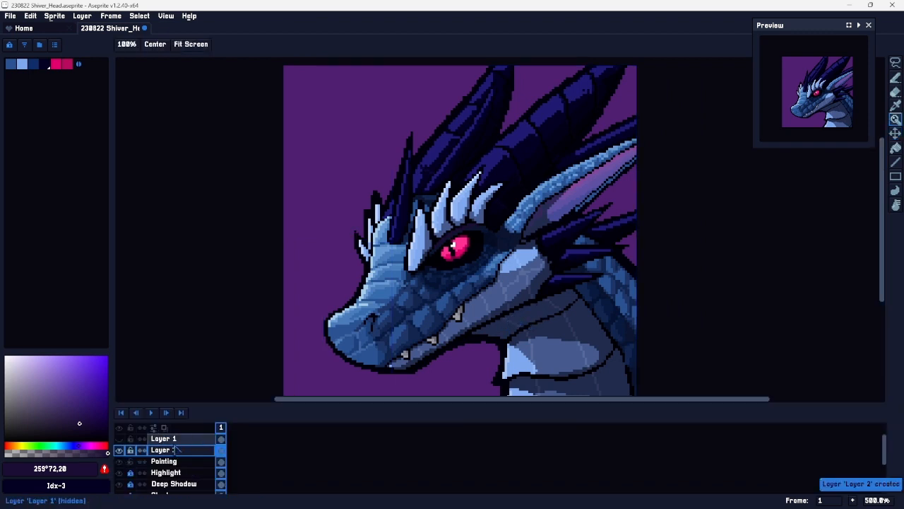
{"action": "double_click", "coordinate": [193, 453]}
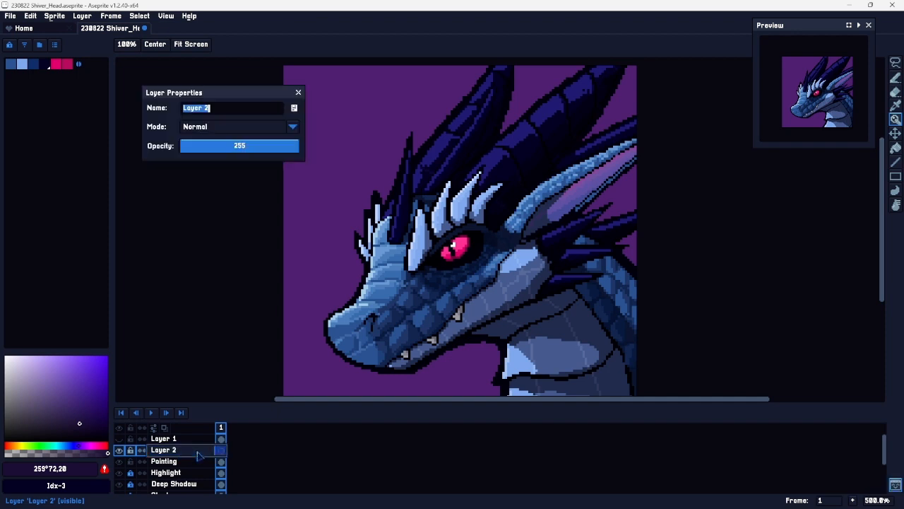
{"action": "left_click", "coordinate": [293, 127]}
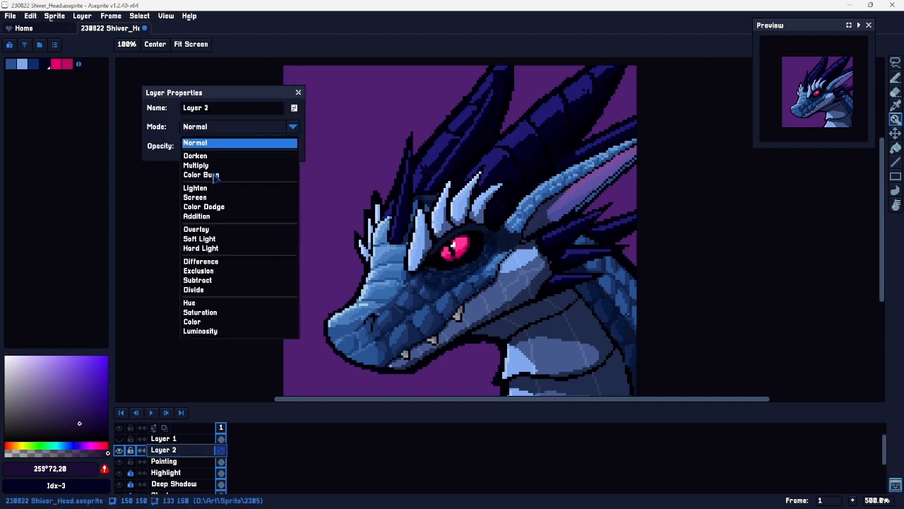
{"action": "left_click", "coordinate": [204, 230]}
{"action": "left_click", "coordinate": [232, 110]}
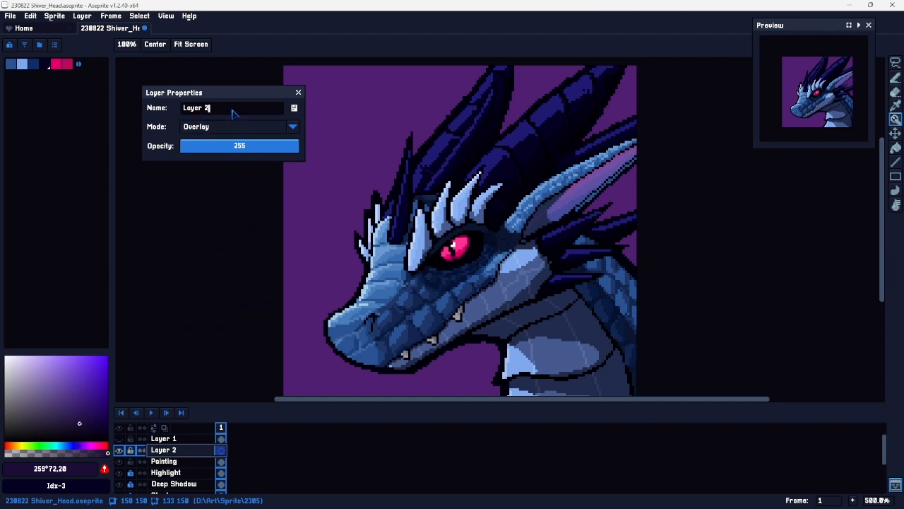
{"action": "left_click_drag", "start_coordinate": [233, 112], "coordinate": [137, 109]}
{"action": "type", "text": "Warmshadows"}
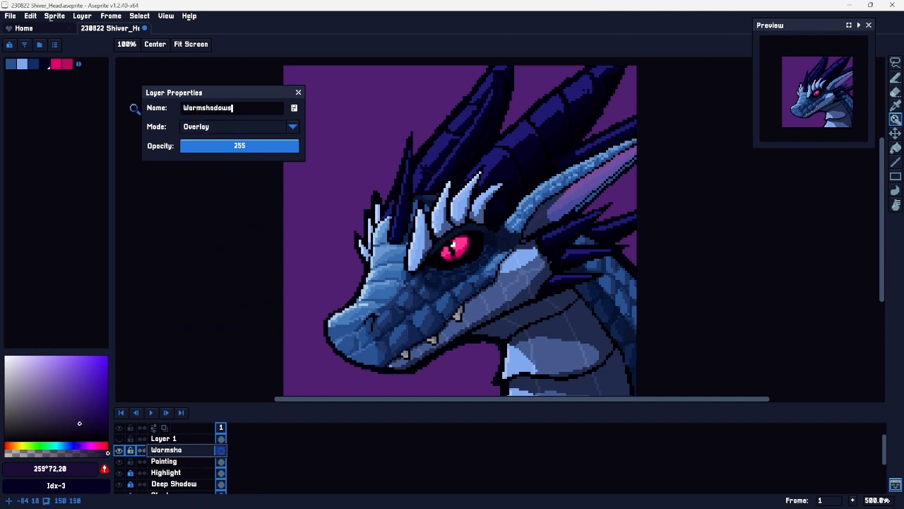
{"action": "key", "text": "Return"}
Step: Paint the shadow areas of the neck and inner ear with a 6 px pencil in pink HSV 317°, 69, 97
{"action": "key", "text": "b"}
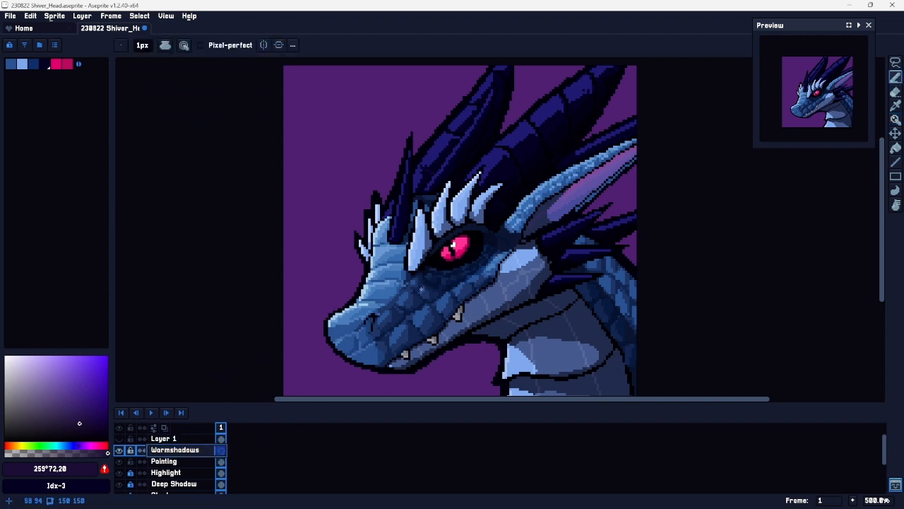
{"action": "key", "text": "plus"}
{"action": "key", "text": "plus"}
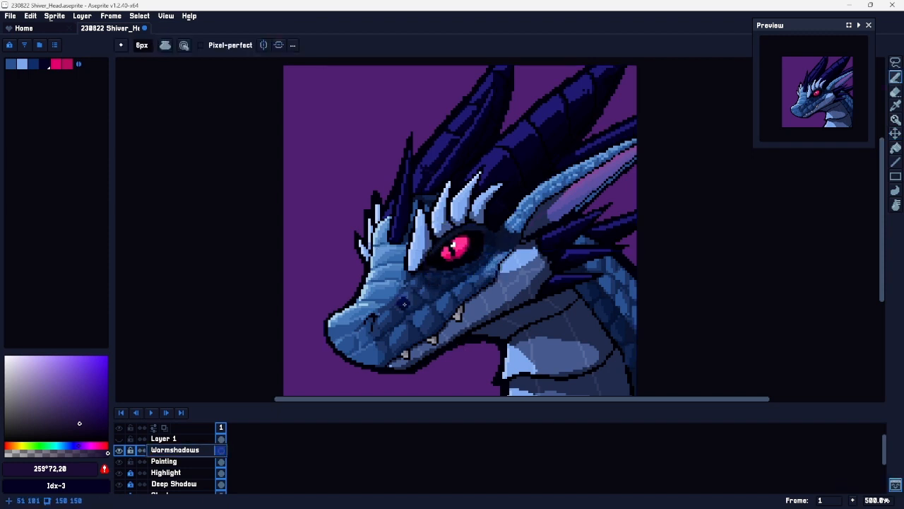
{"action": "left_click", "coordinate": [95, 445]}
{"action": "left_click", "coordinate": [92, 389]}
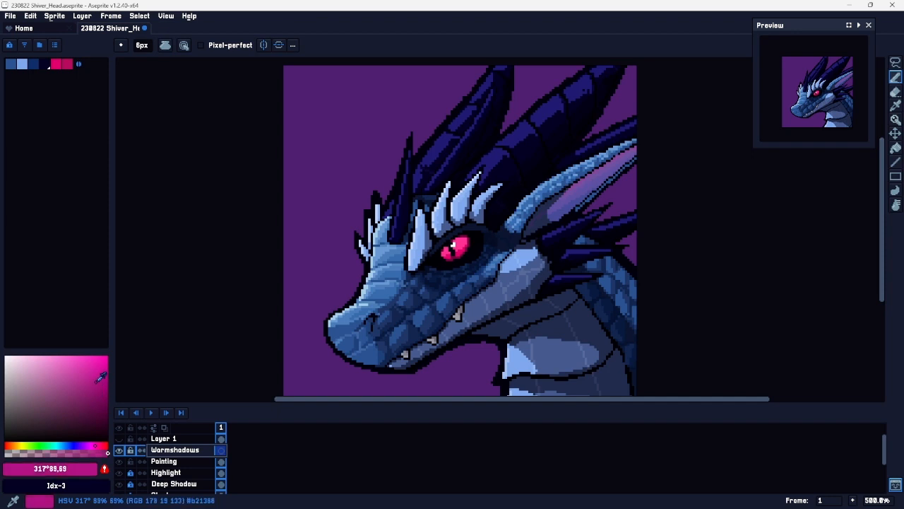
{"action": "key", "text": "ctrl+z"}
{"action": "left_click", "coordinate": [76, 358]}
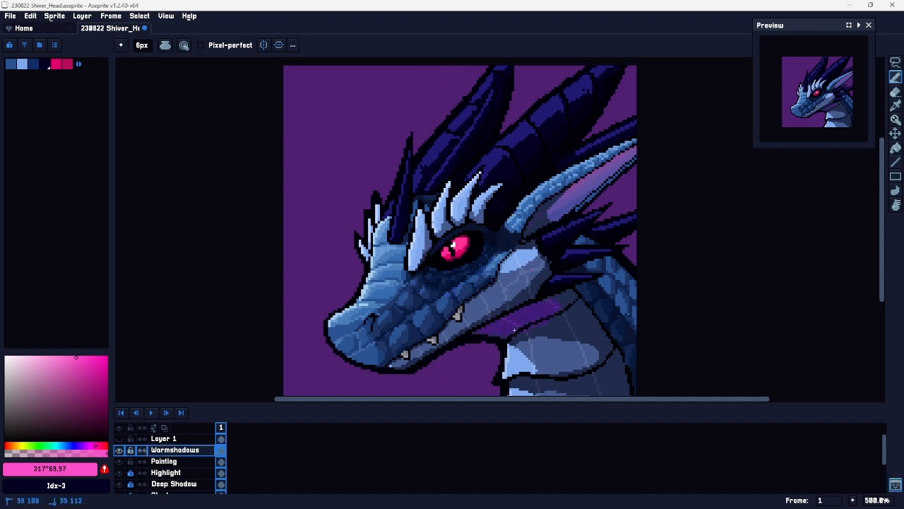
{"action": "left_click_drag", "start_coordinate": [518, 332], "coordinate": [558, 311]}
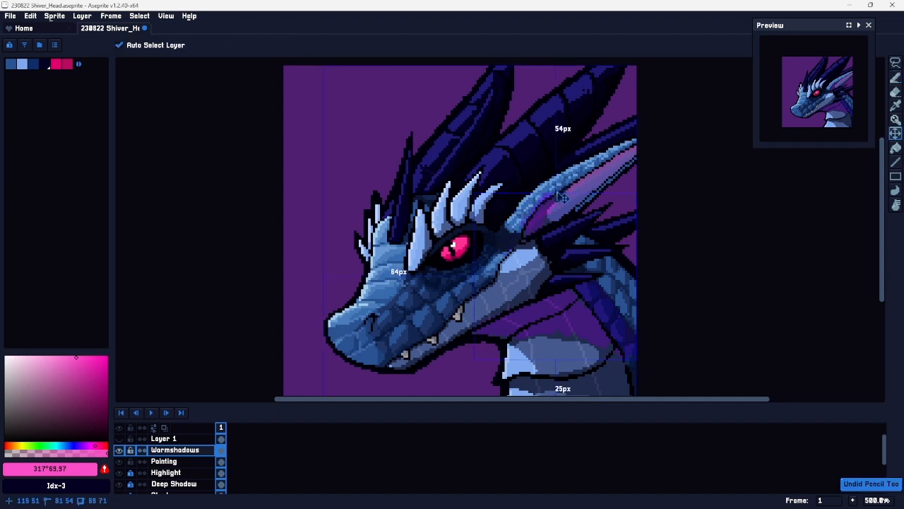
Step: Tint the upper eyelid, the area under the eye and the shaded horns and spikes with the same pink
{"action": "key", "text": "g"}
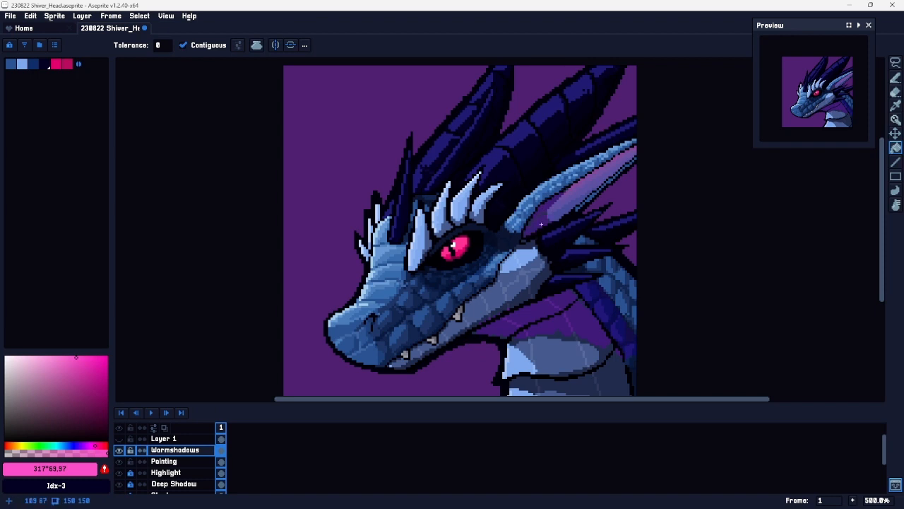
{"action": "key", "text": "b"}
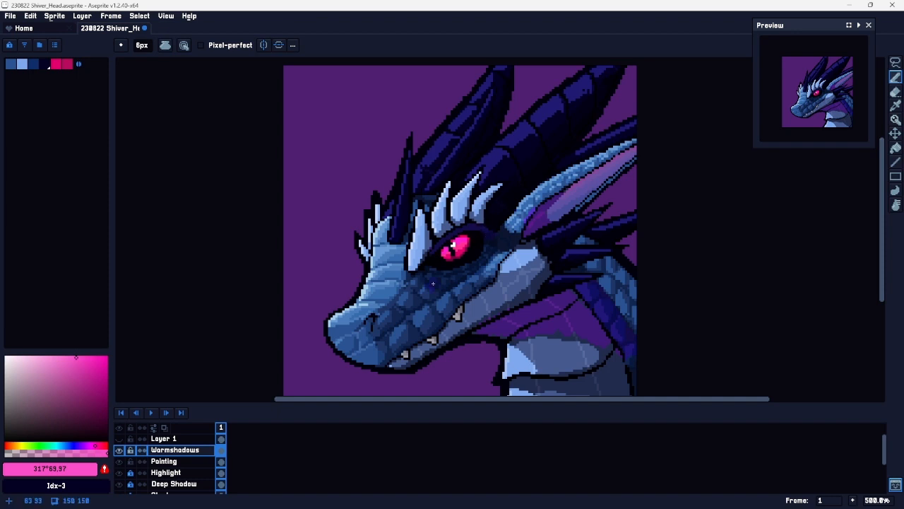
{"action": "key", "text": "ctrl+z"}
{"action": "left_click_drag", "start_coordinate": [426, 275], "coordinate": [435, 275]}
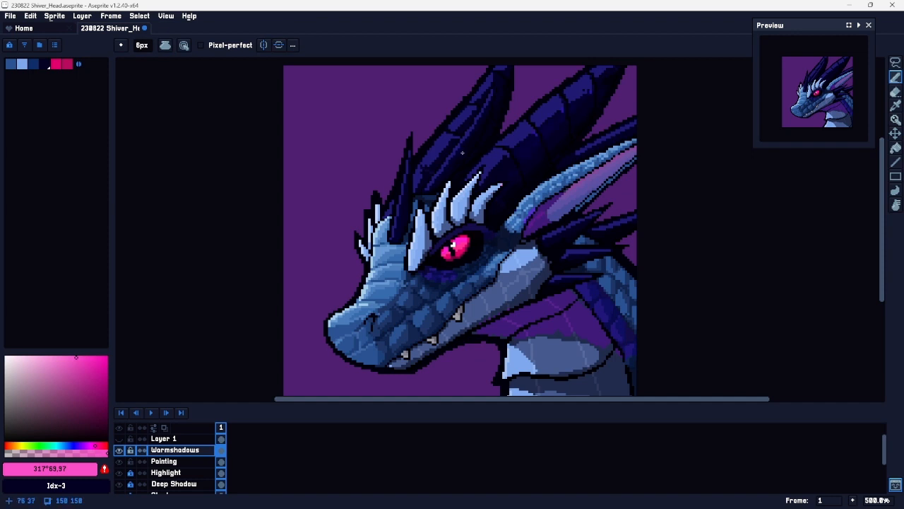
{"action": "left_click_drag", "start_coordinate": [643, 215], "coordinate": [610, 197]}
{"action": "left_click_drag", "start_coordinate": [570, 219], "coordinate": [576, 219]}
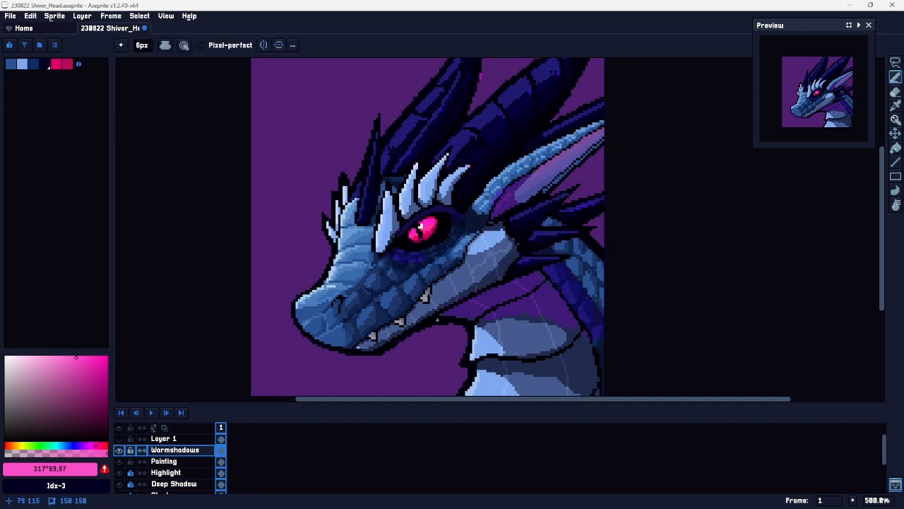
{"action": "key", "text": "ctrl+z"}
Step: Adjust the Warmshadows layer's colours in HSL with a hue shift of 20 and a lightness of -13
{"action": "key", "text": "ctrl+u"}
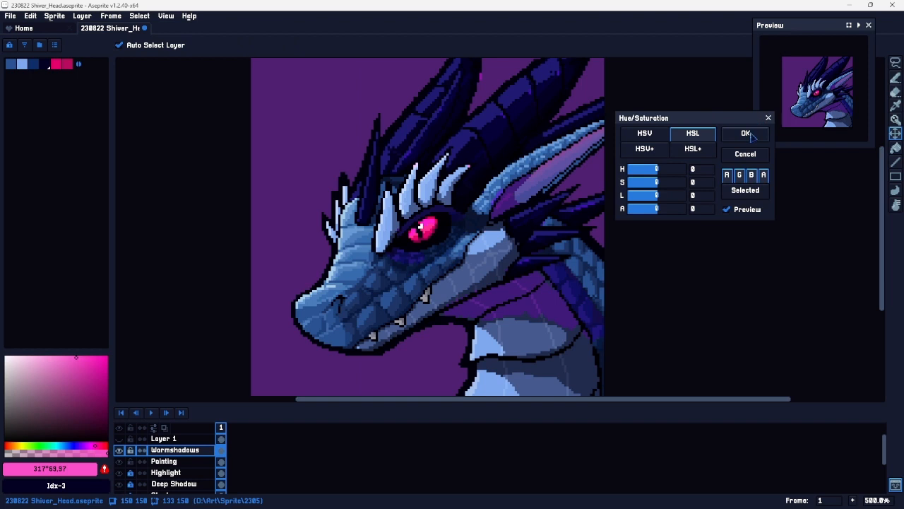
{"action": "mouse_move", "coordinate": [654, 172]}
{"action": "left_mouse_down"}
{"action": "mouse_move", "coordinate": [644, 173]}
{"action": "mouse_move", "coordinate": [659, 173]}
{"action": "left_mouse_up"}
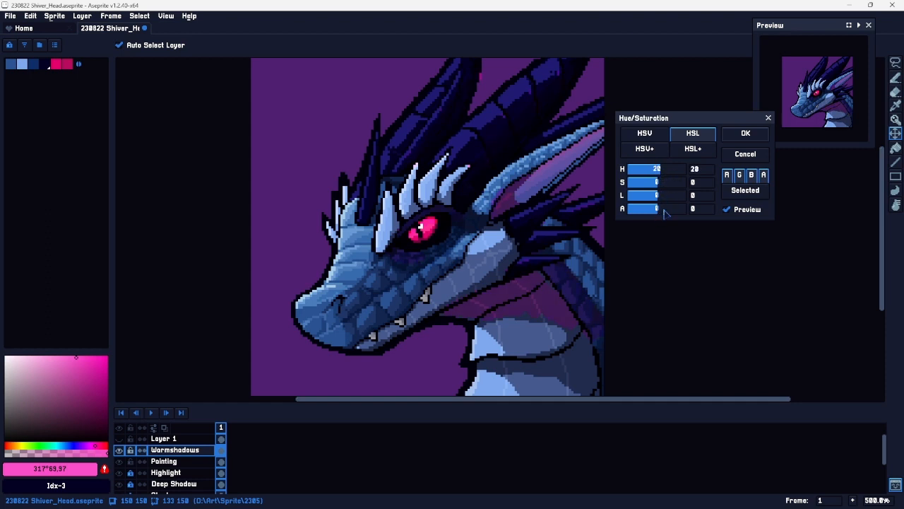
{"action": "left_click_drag", "start_coordinate": [657, 200], "coordinate": [657, 198]}
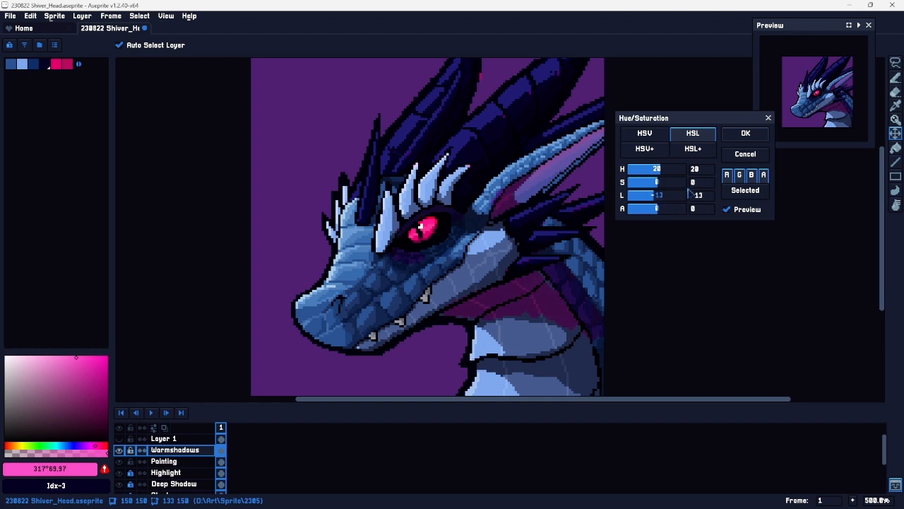
{"action": "left_click", "coordinate": [743, 132]}
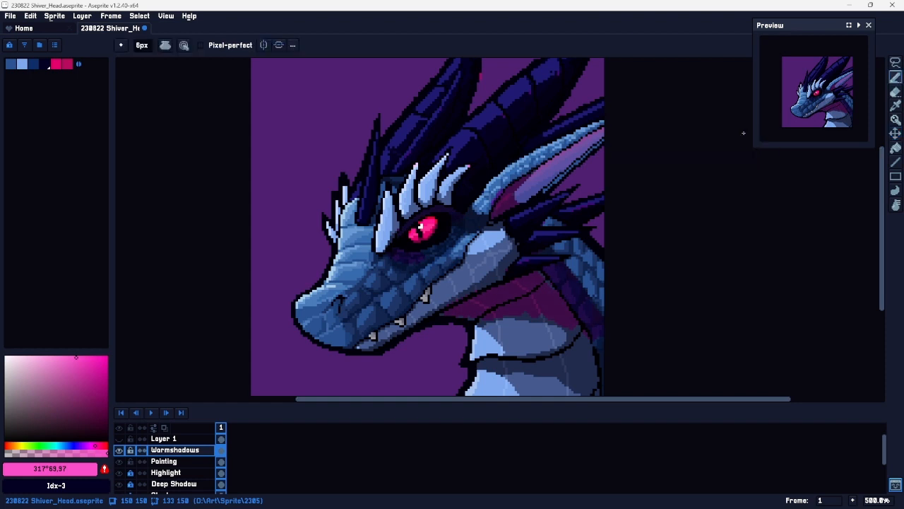
Step: Set the Warmshadows layer's opacity to 114
{"action": "double_click", "coordinate": [212, 450]}
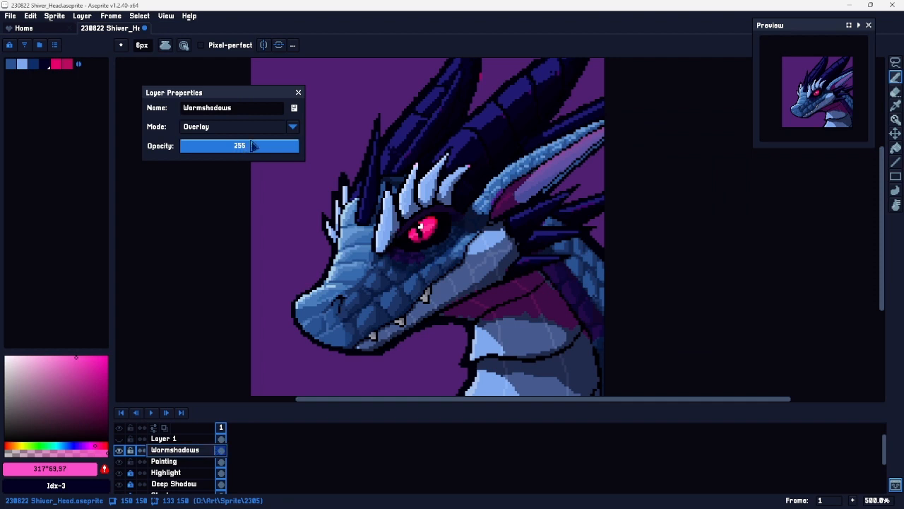
{"action": "mouse_move", "coordinate": [236, 149]}
{"action": "left_mouse_down"}
{"action": "mouse_move", "coordinate": [211, 150]}
{"action": "mouse_move", "coordinate": [236, 151]}
{"action": "left_mouse_up"}
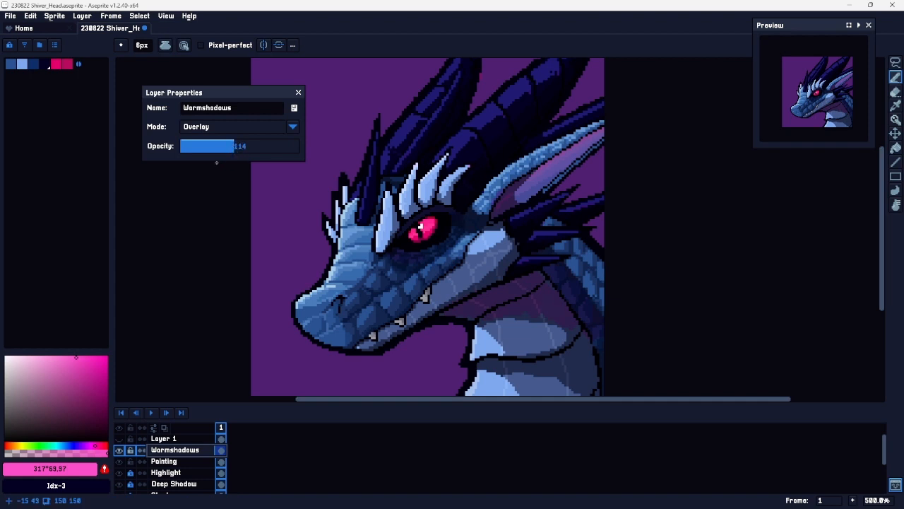
{"action": "left_click", "coordinate": [297, 90]}
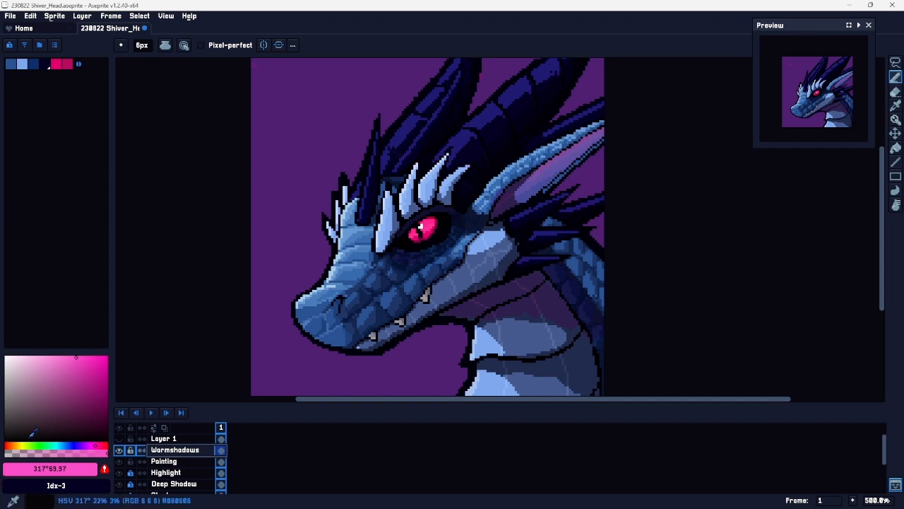
Step: Try merging the Warmshadows layer down into the Painting layer and undo the merge
{"action": "right_click", "coordinate": [194, 451]}
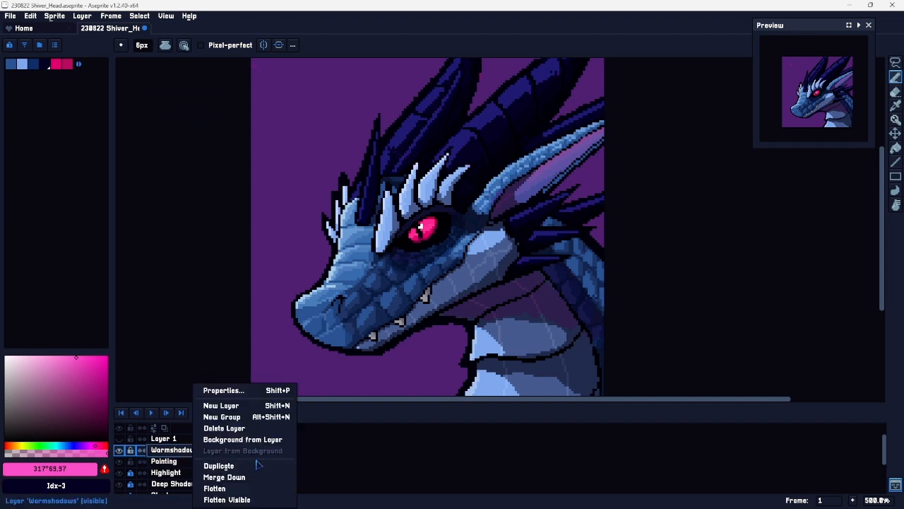
{"action": "left_click", "coordinate": [220, 477]}
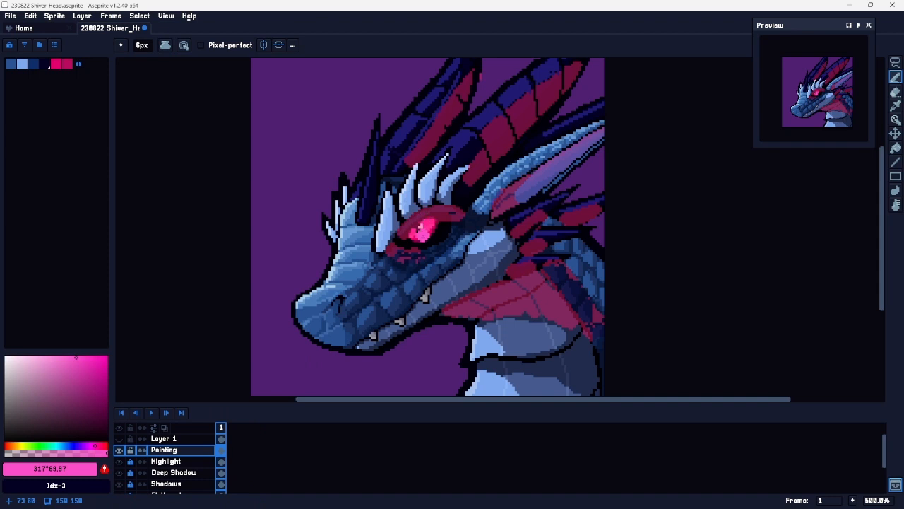
{"action": "key", "text": "ctrl+z"}
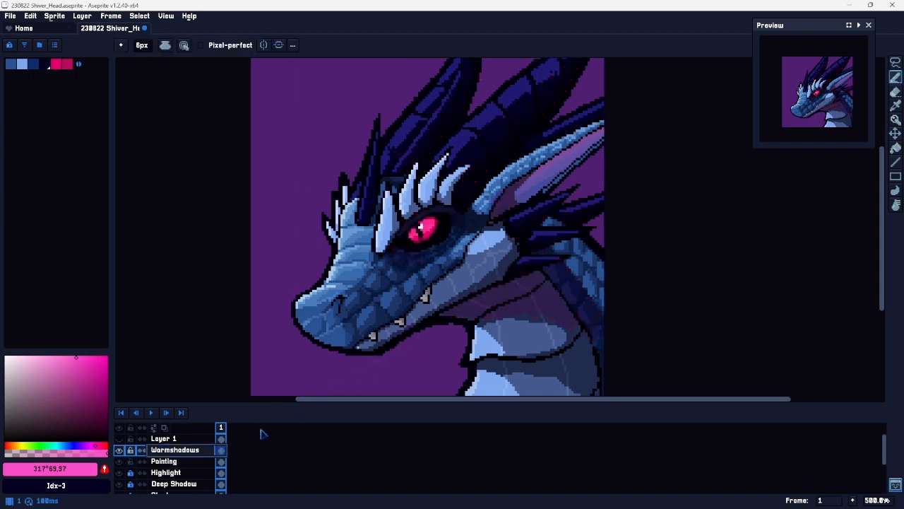
{"action": "right_click", "coordinate": [209, 451]}
{"action": "left_click", "coordinate": [240, 476]}
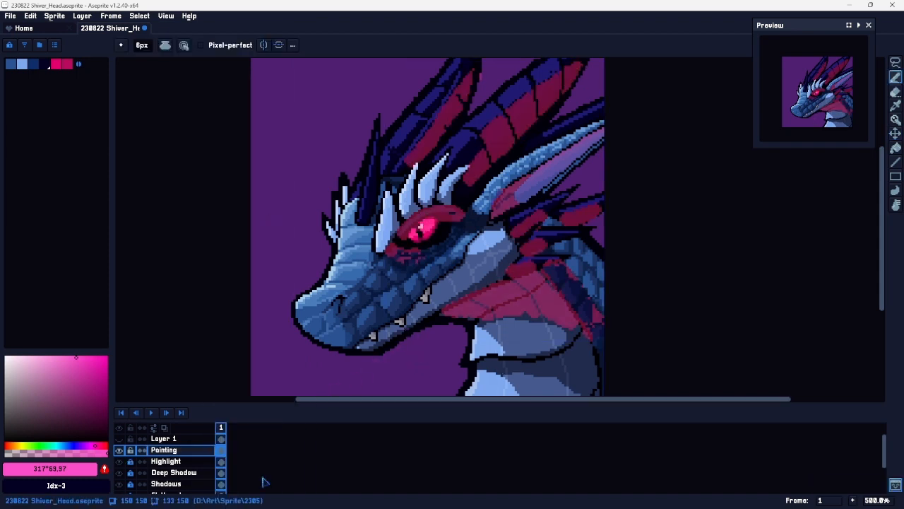
{"action": "key", "text": "ctrl+z"}
Step: Add a new layer between the Painting and Warmshadows layers
{"action": "left_click", "coordinate": [196, 463]}
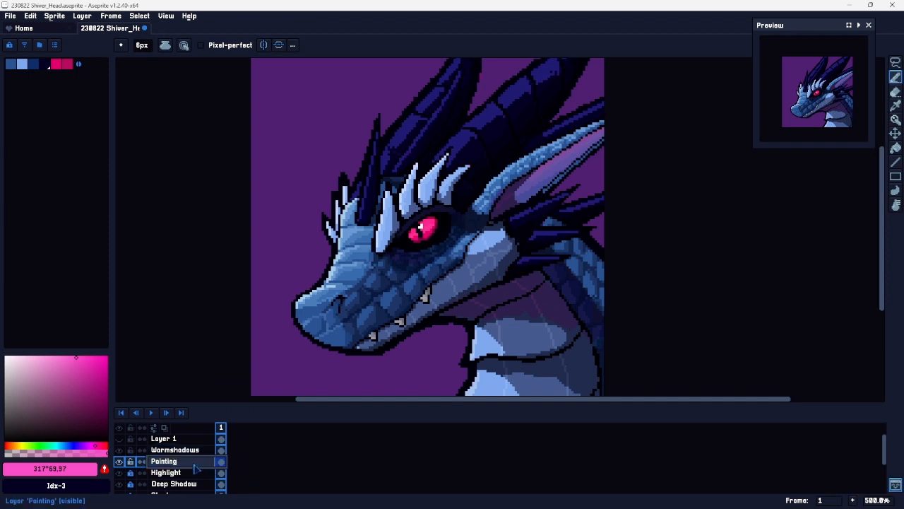
{"action": "key", "text": "shift+n"}
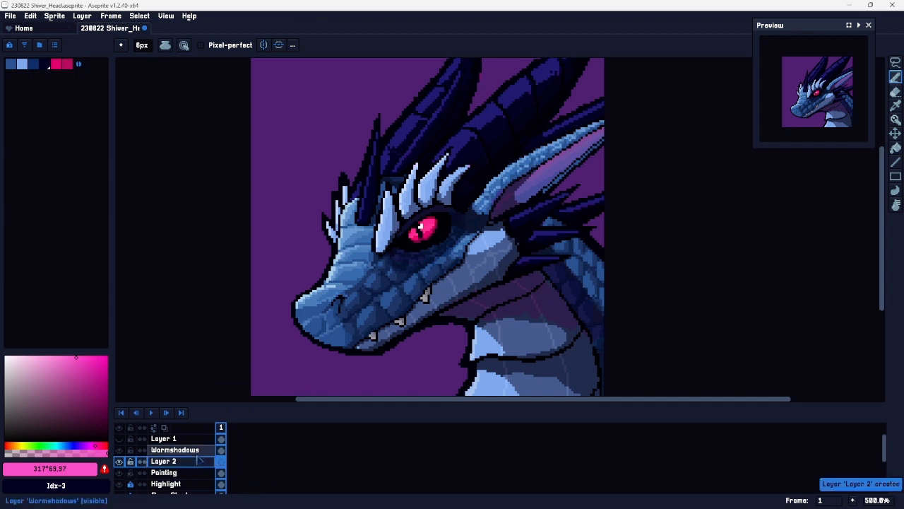
Step: Try merging the Warmshadows layer down into Layer 2 and undo the merge
{"action": "right_click", "coordinate": [201, 453]}
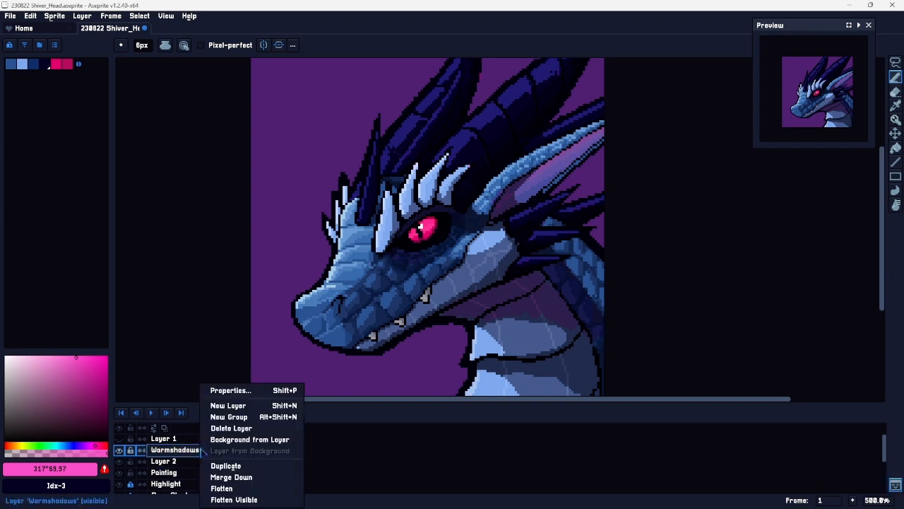
{"action": "left_click", "coordinate": [239, 479]}
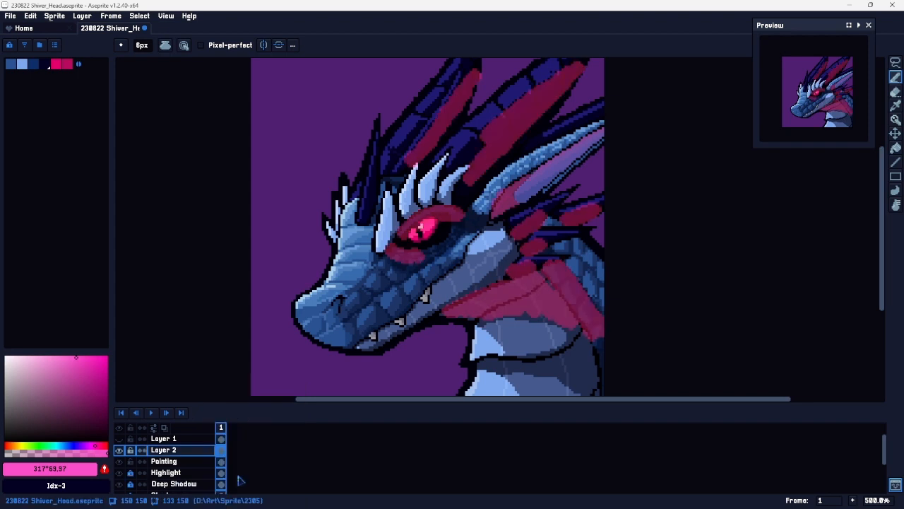
{"action": "key", "text": "ctrl+z"}
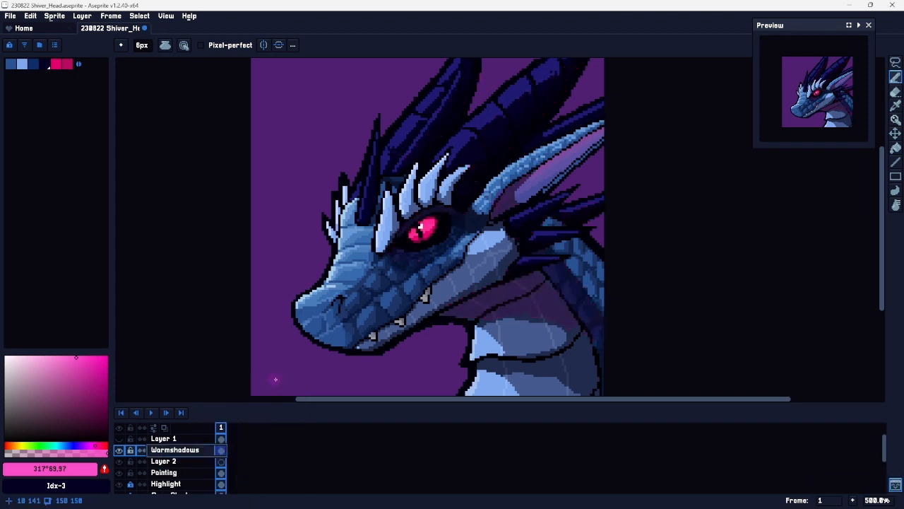
Step: Move Layer 2 above the Warmshadows layer
{"action": "left_click", "coordinate": [190, 467]}
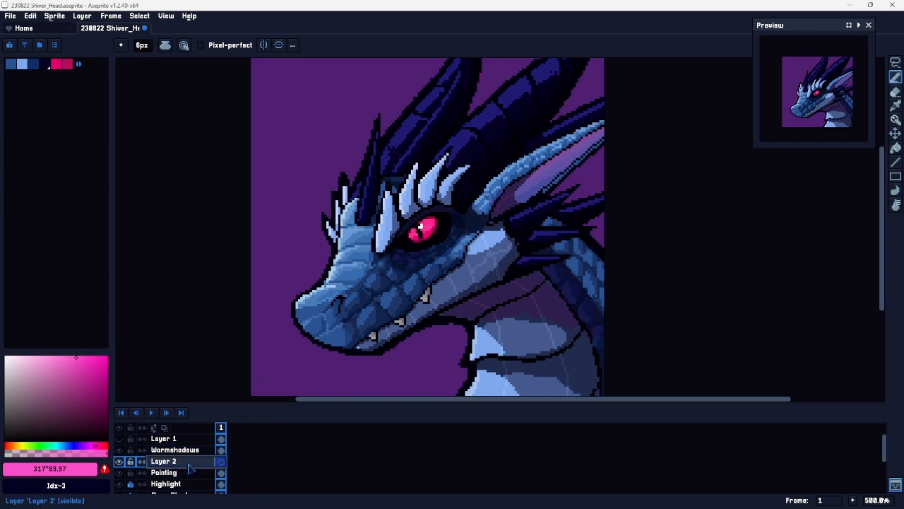
{"action": "mouse_move", "coordinate": [190, 468]}
{"action": "left_mouse_down"}
{"action": "mouse_move", "coordinate": [202, 453]}
{"action": "mouse_move", "coordinate": [192, 453]}
{"action": "left_mouse_up"}
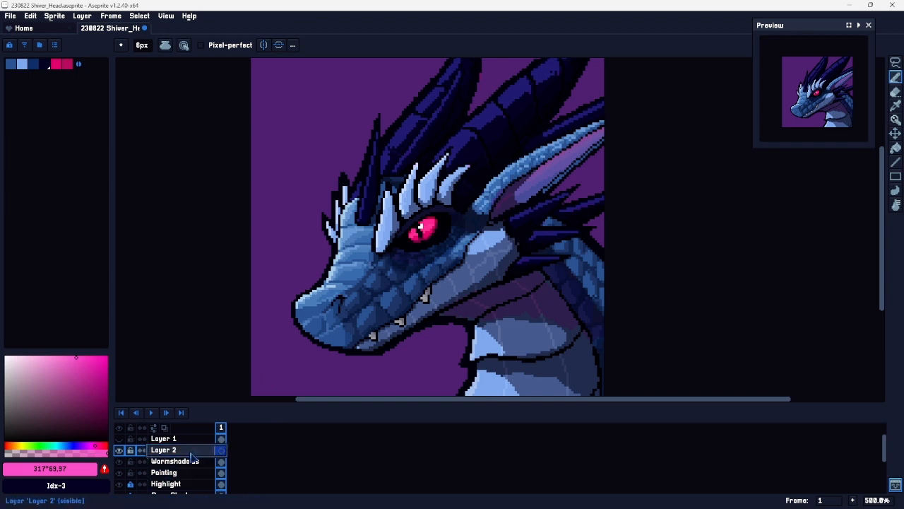
Step: Try flattening Layer 2 together with the Warmshadows layer and undo the flattening
{"action": "left_click", "coordinate": [185, 460], "text": "shift"}
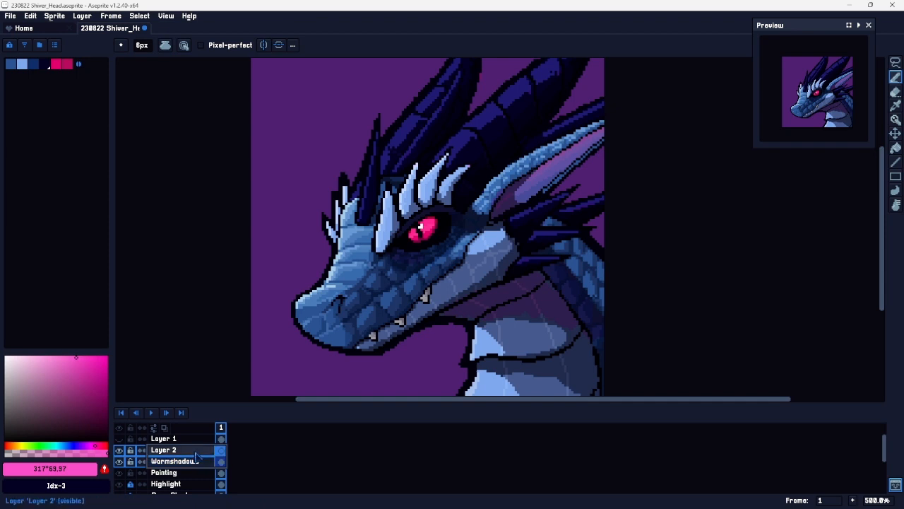
{"action": "right_click", "coordinate": [195, 460]}
{"action": "left_click", "coordinate": [224, 488]}
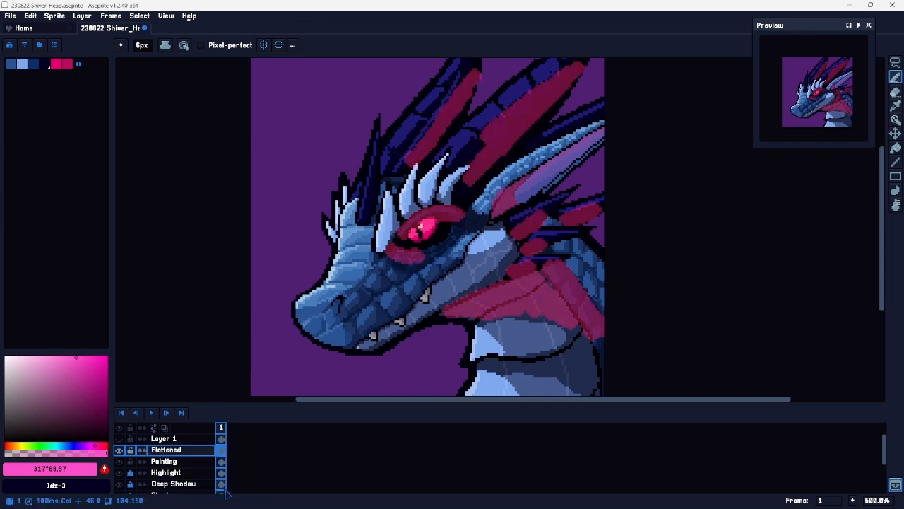
{"action": "key", "text": "ctrl+z"}
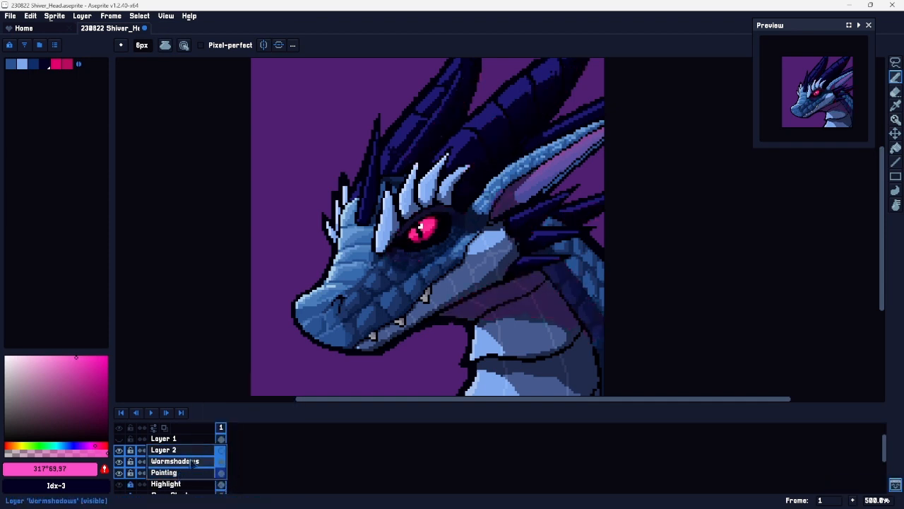
Step: Try flattening Layer 2, Warmshadows and Painting into one layer and undo it
{"action": "left_click", "coordinate": [185, 472], "text": "shift"}
{"action": "right_click", "coordinate": [192, 472]}
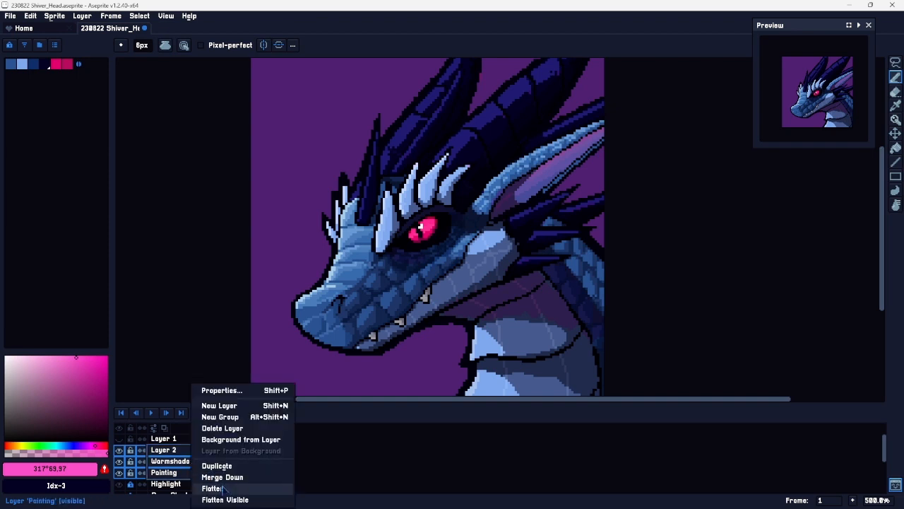
{"action": "left_click", "coordinate": [221, 488]}
{"action": "key", "text": "ctrl+z"}
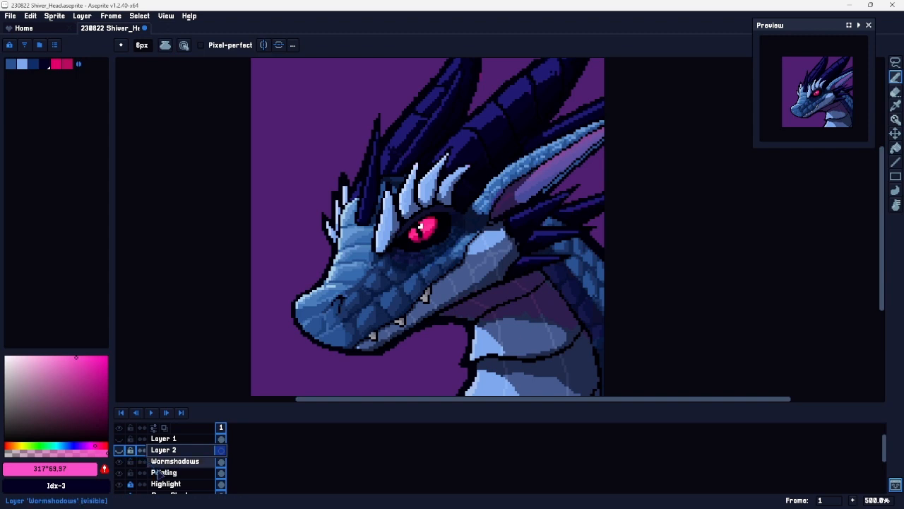
Step: Rename Layer 2 as Painting 2
{"action": "left_click", "coordinate": [118, 450]}
{"action": "left_click", "coordinate": [118, 450]}
{"action": "scroll", "coordinate": [470, 273], "scroll_direction": "up", "scroll_amount": 4}
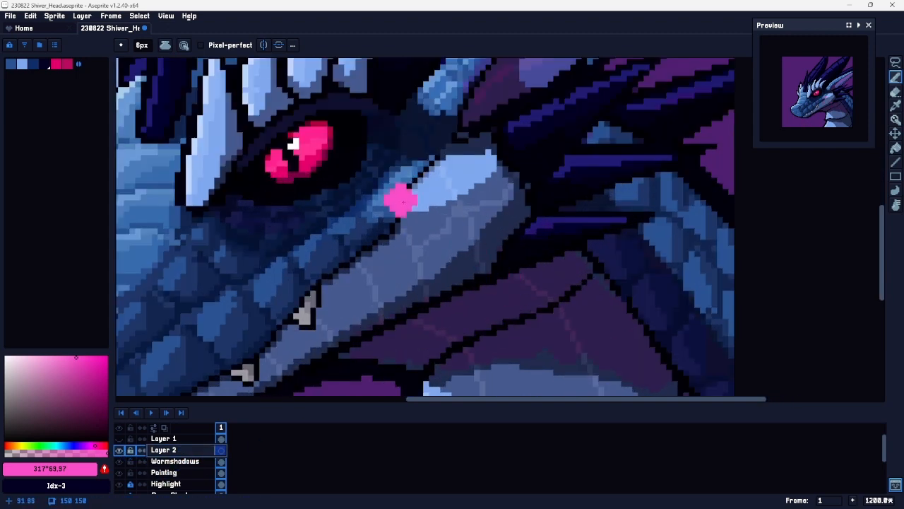
{"action": "scroll", "coordinate": [403, 198], "scroll_direction": "down", "scroll_amount": 2}
{"action": "scroll", "coordinate": [330, 163], "scroll_direction": "down", "scroll_amount": 1}
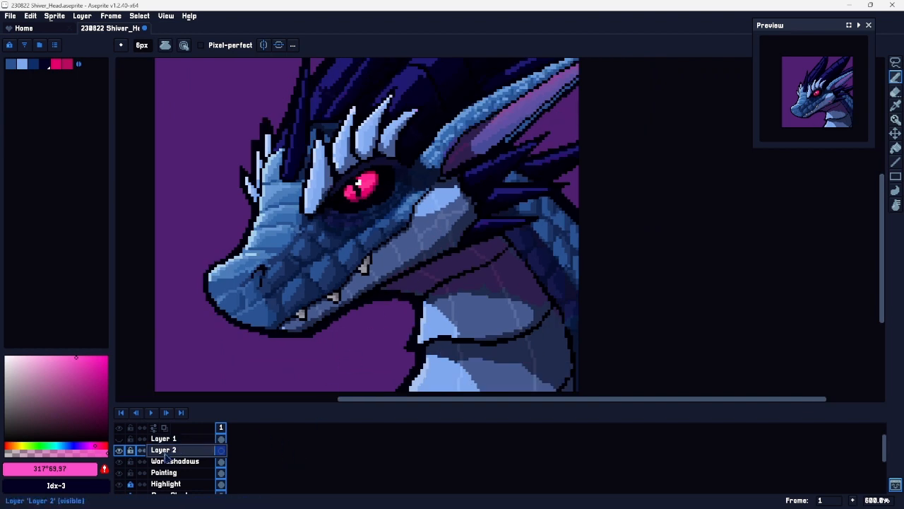
{"action": "double_click", "coordinate": [189, 453]}
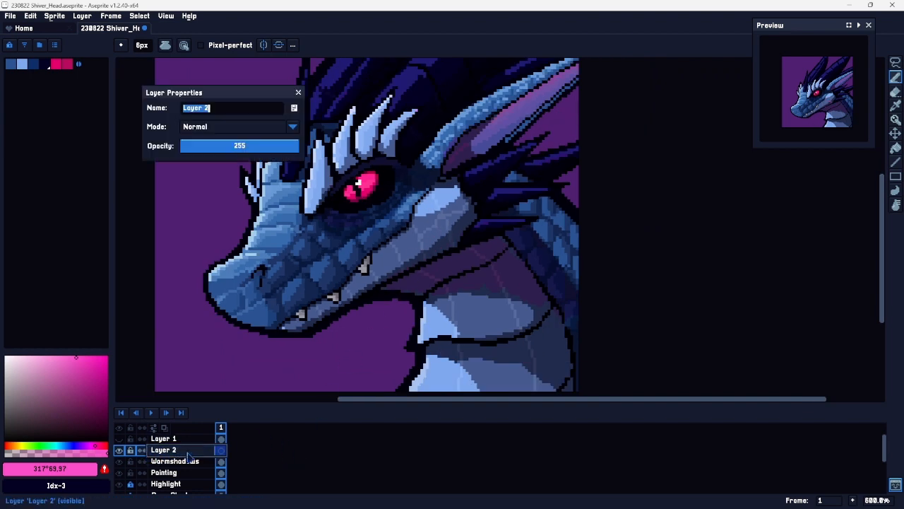
{"action": "type", "text": "Paint"}
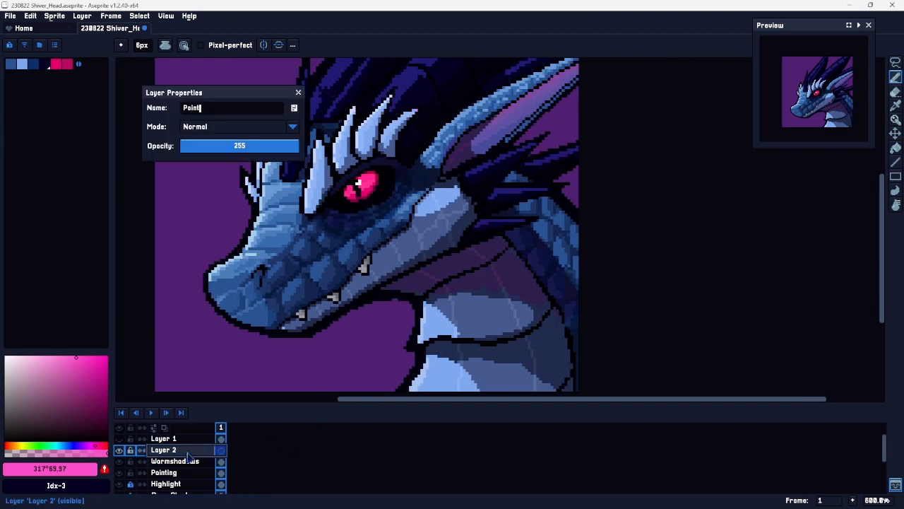
{"action": "key", "text": "Return"}
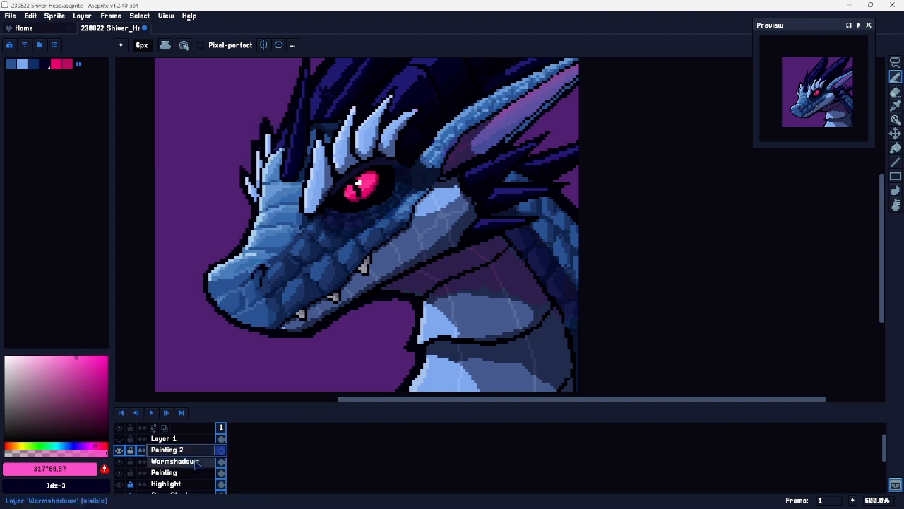
Step: Flatten the Painting, Highlight, Deep Shadow, Shadows and Flattened layers into a single layer beneath Warmshadows
{"action": "left_click", "coordinate": [192, 461]}
{"action": "left_click", "coordinate": [210, 472]}
{"action": "scroll", "coordinate": [201, 463], "scroll_direction": "down", "scroll_amount": 3}
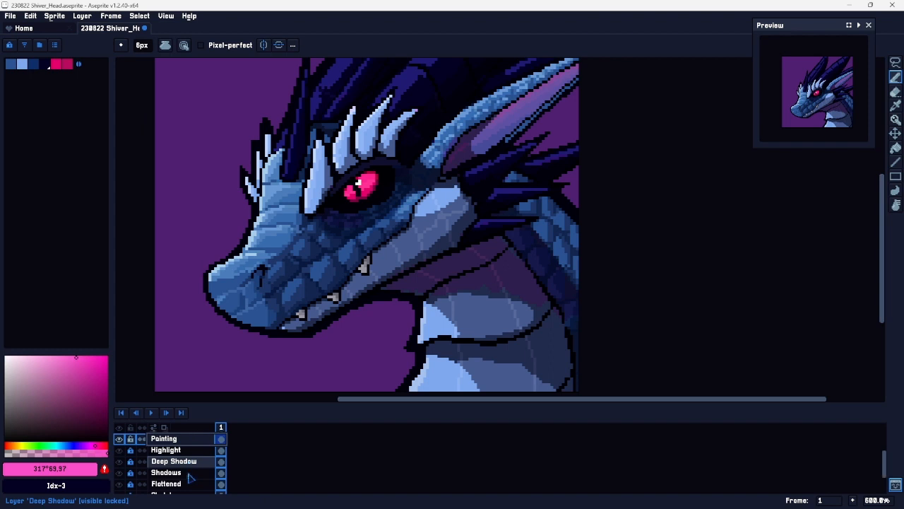
{"action": "scroll", "coordinate": [199, 460], "scroll_direction": "down", "scroll_amount": 1}
{"action": "left_click", "coordinate": [192, 473]}
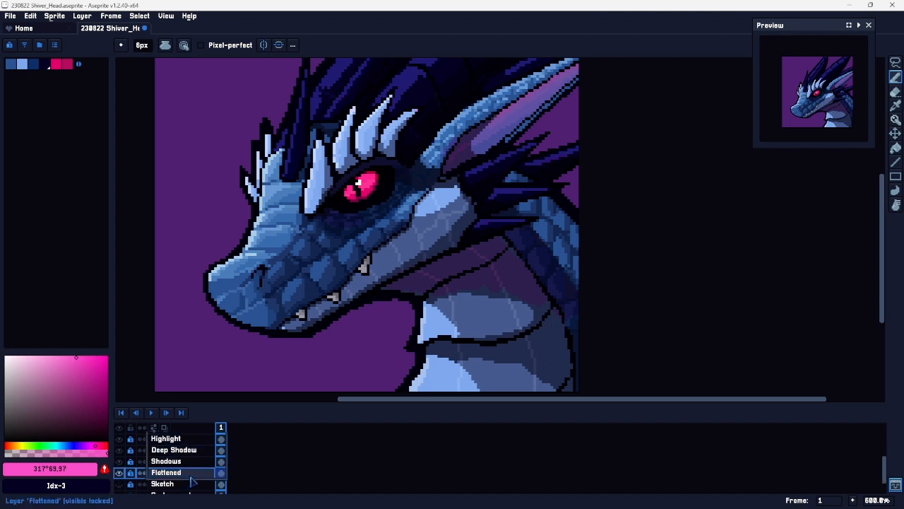
{"action": "scroll", "coordinate": [190, 467], "scroll_direction": "up", "scroll_amount": 2}
{"action": "mouse_move", "coordinate": [190, 453]}
{"action": "left_mouse_down"}
{"action": "mouse_move", "coordinate": [190, 495]}
{"action": "mouse_move", "coordinate": [197, 473]}
{"action": "left_mouse_up"}
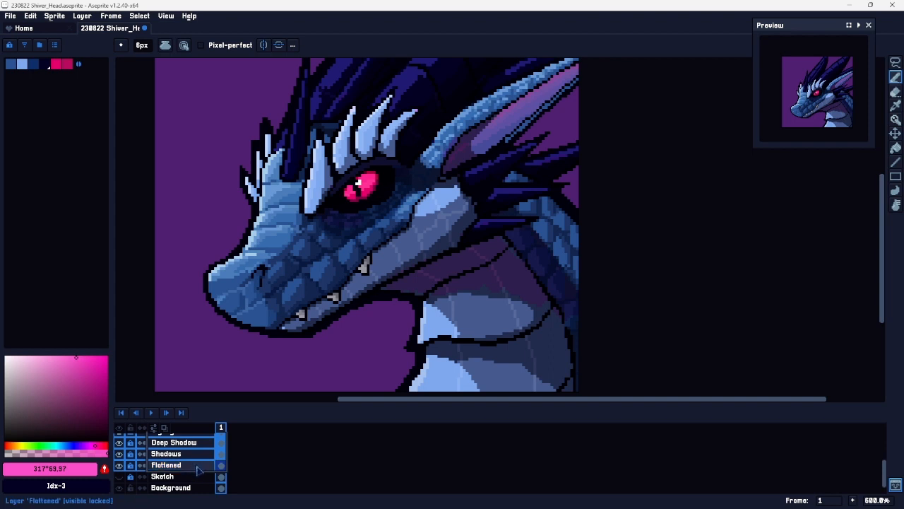
{"action": "scroll", "coordinate": [197, 470], "scroll_direction": "up", "scroll_amount": 1}
{"action": "scroll", "coordinate": [197, 471], "scroll_direction": "up", "scroll_amount": 1}
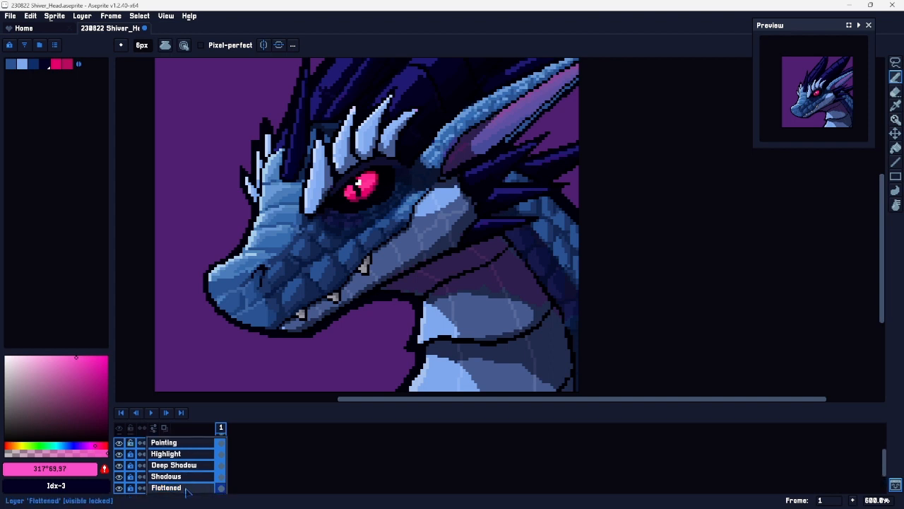
{"action": "right_click", "coordinate": [187, 488]}
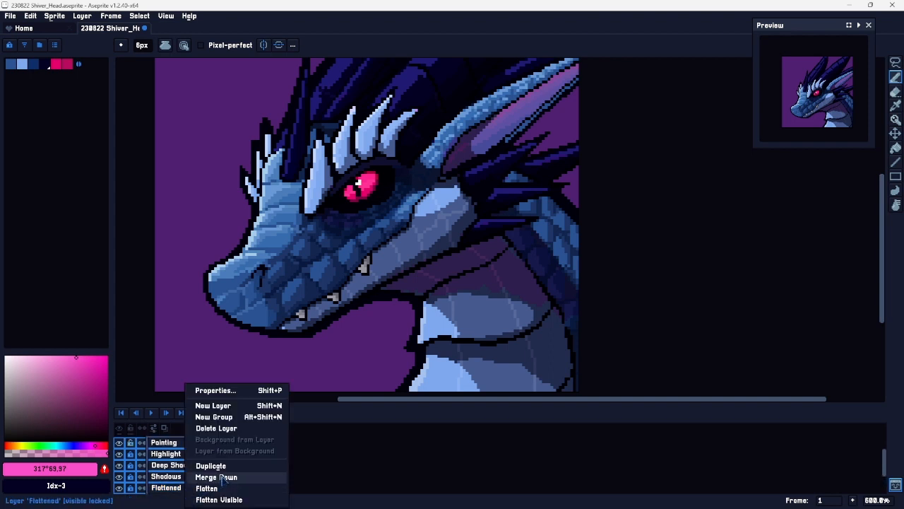
{"action": "left_click", "coordinate": [208, 488]}
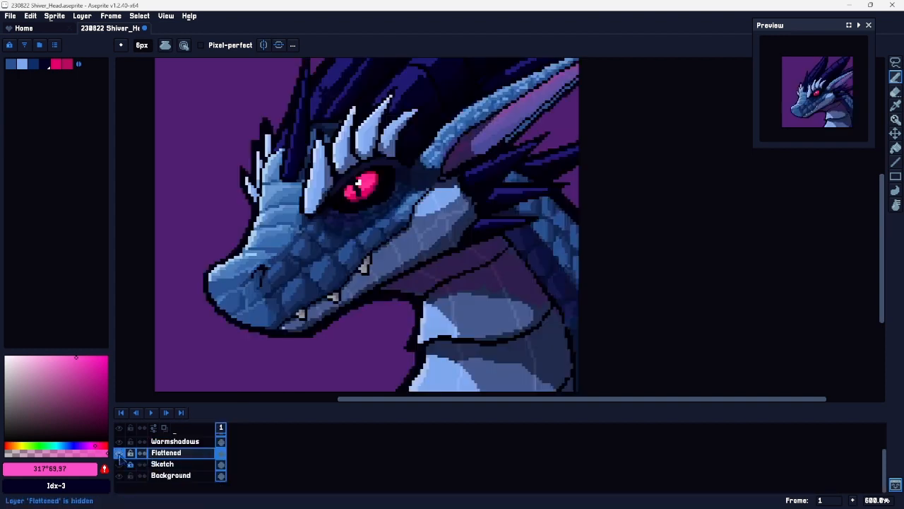
Step: Touch up the highlight edge at the base of the front horn on Painting 2 with a 1px pencil in #201a73
{"action": "scroll", "coordinate": [187, 463], "scroll_direction": "up", "scroll_amount": 2}
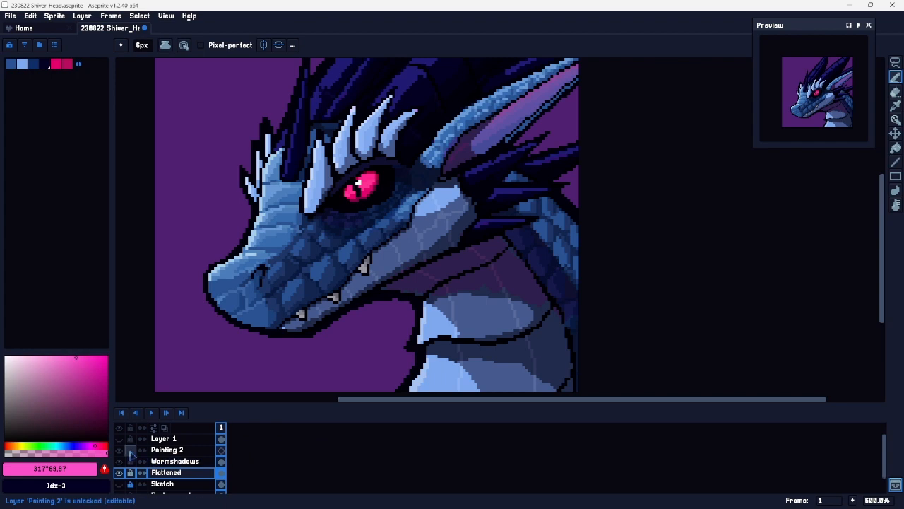
{"action": "left_click", "coordinate": [167, 449]}
{"action": "left_click", "coordinate": [361, 256]}
{"action": "scroll", "coordinate": [361, 256], "scroll_direction": "up", "scroll_amount": 2}
{"action": "scroll", "coordinate": [351, 257], "scroll_direction": "down", "scroll_amount": 5}
{"action": "left_click_drag", "start_coordinate": [350, 211], "coordinate": [430, 260]}
{"action": "scroll", "coordinate": [426, 267], "scroll_direction": "up", "scroll_amount": 2}
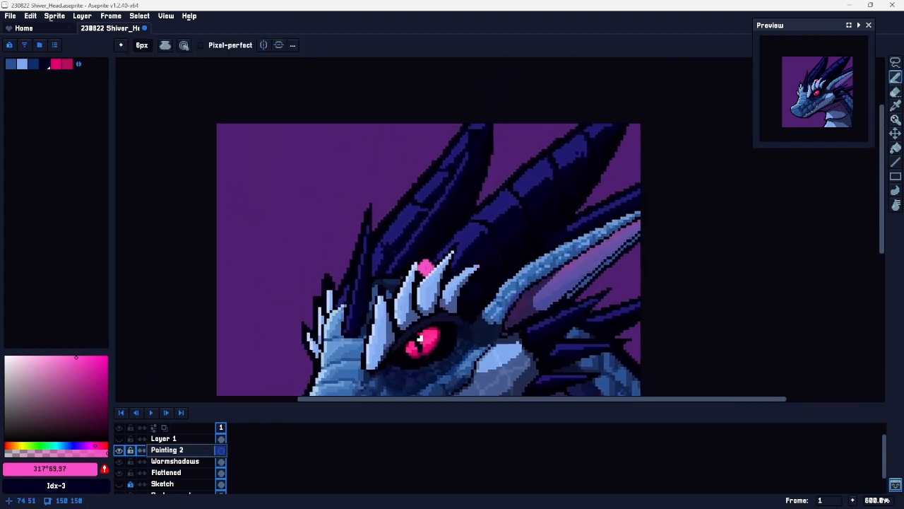
{"action": "scroll", "coordinate": [459, 196], "scroll_direction": "up", "scroll_amount": 1}
{"action": "scroll", "coordinate": [376, 230], "scroll_direction": "up", "scroll_amount": 3}
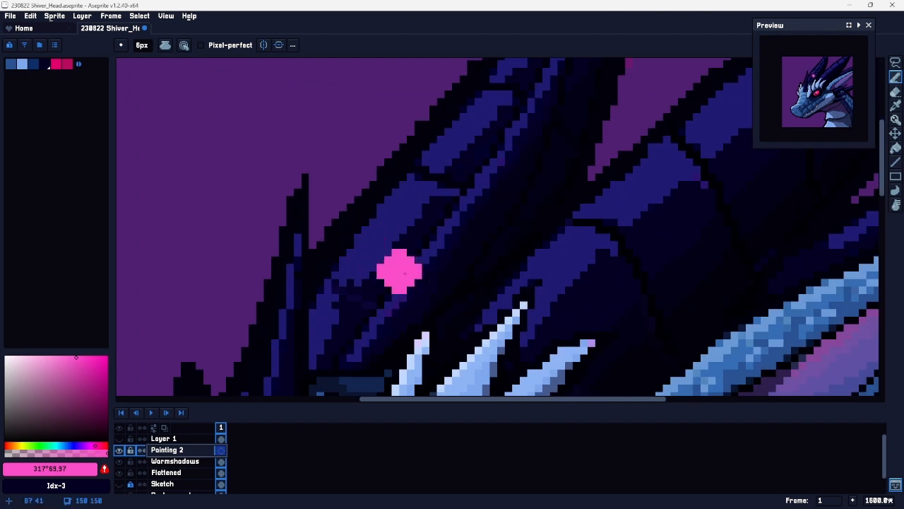
{"action": "left_click", "coordinate": [347, 262], "text": "alt"}
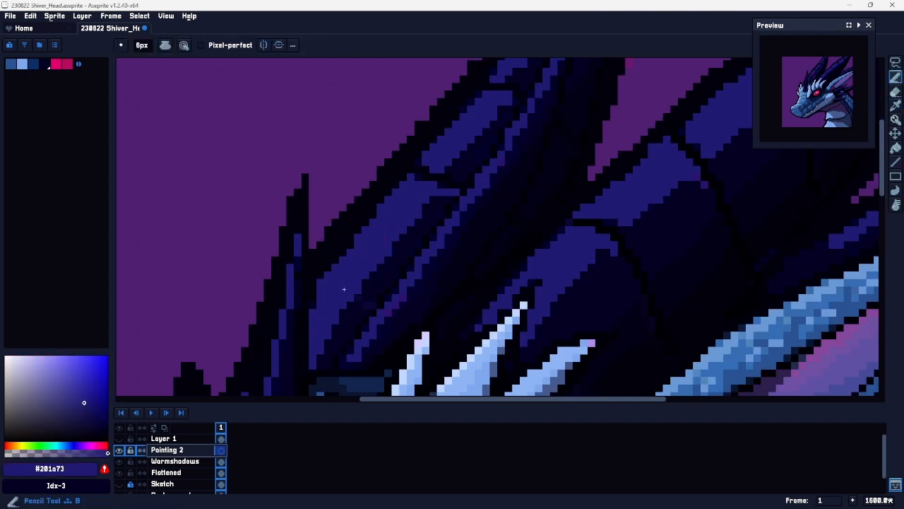
{"action": "key", "text": "minus"}
{"action": "key", "text": "minus"}
{"action": "key", "text": "minus"}
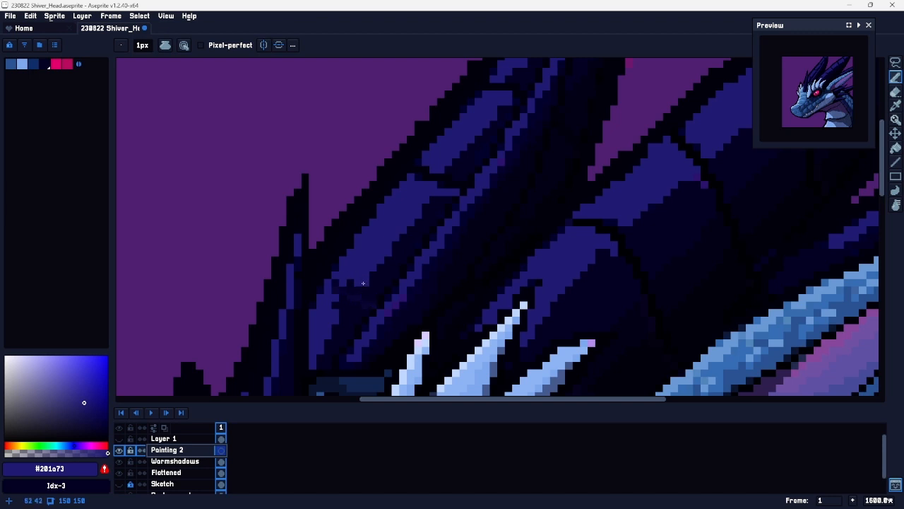
{"action": "left_click", "coordinate": [342, 272], "text": "alt"}
{"action": "left_click_drag", "start_coordinate": [328, 275], "coordinate": [337, 267]}
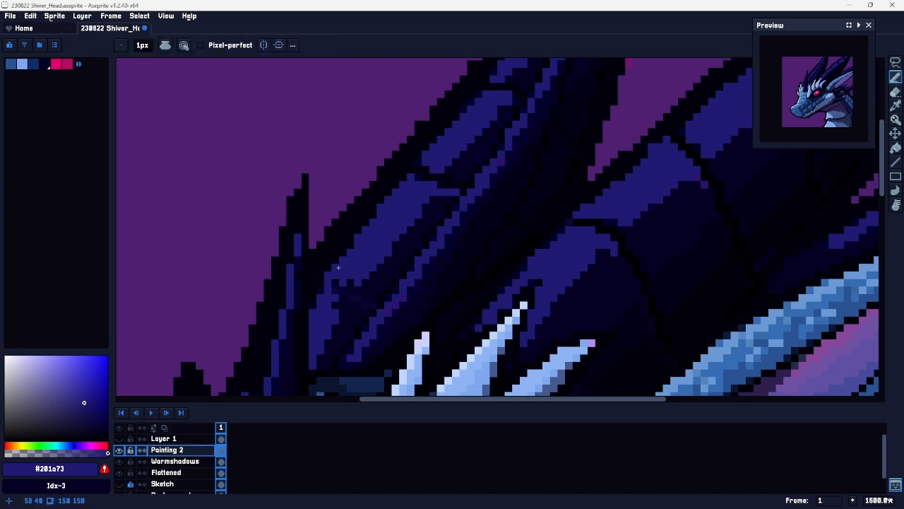
{"action": "left_click", "coordinate": [343, 283], "text": "alt"}
{"action": "left_click", "coordinate": [362, 285], "text": "alt"}
Step: Recolour the stray purple pixel where the faint scale line meets the jaw's lower edge with #2e375b
{"action": "left_click_drag", "start_coordinate": [451, 262], "coordinate": [425, 263]}
{"action": "left_click_drag", "start_coordinate": [513, 271], "coordinate": [436, 172]}
{"action": "left_click_drag", "start_coordinate": [498, 234], "coordinate": [517, 140]}
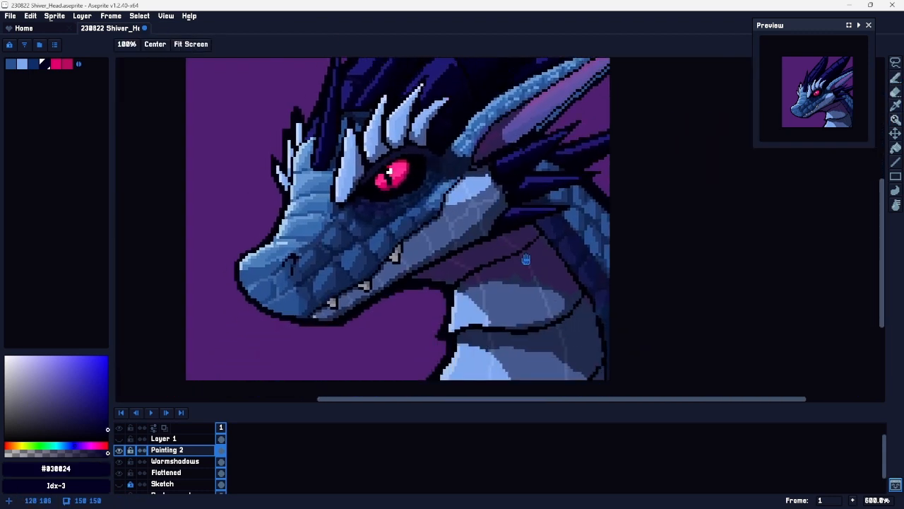
{"action": "left_click_drag", "start_coordinate": [591, 251], "coordinate": [529, 239]}
{"action": "mouse_move", "coordinate": [476, 267]}
{"action": "left_mouse_down"}
{"action": "mouse_move", "coordinate": [498, 268]}
{"action": "mouse_move", "coordinate": [488, 267]}
{"action": "left_mouse_up"}
{"action": "left_click_drag", "start_coordinate": [405, 286], "coordinate": [428, 272]}
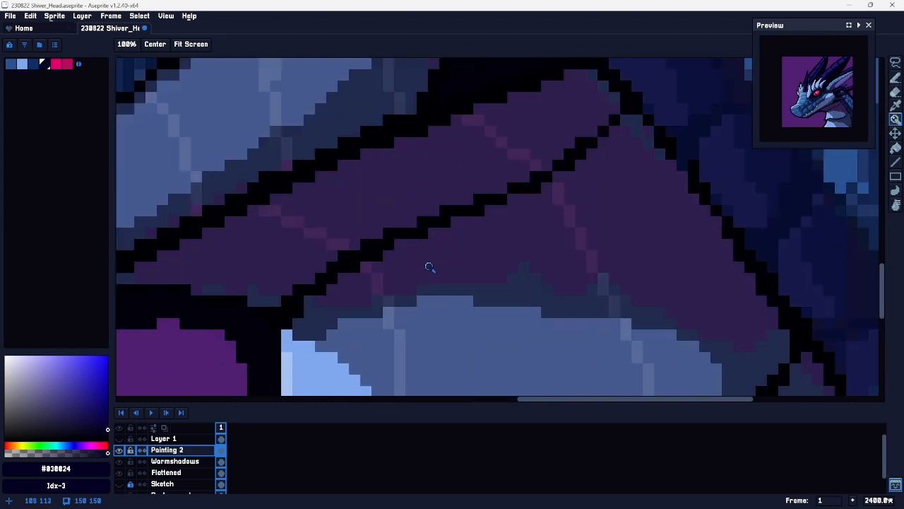
{"action": "left_click", "coordinate": [535, 277], "text": "alt"}
{"action": "left_click_drag", "start_coordinate": [399, 196], "coordinate": [663, 229]}
{"action": "key", "text": "i"}
{"action": "key", "text": "b"}
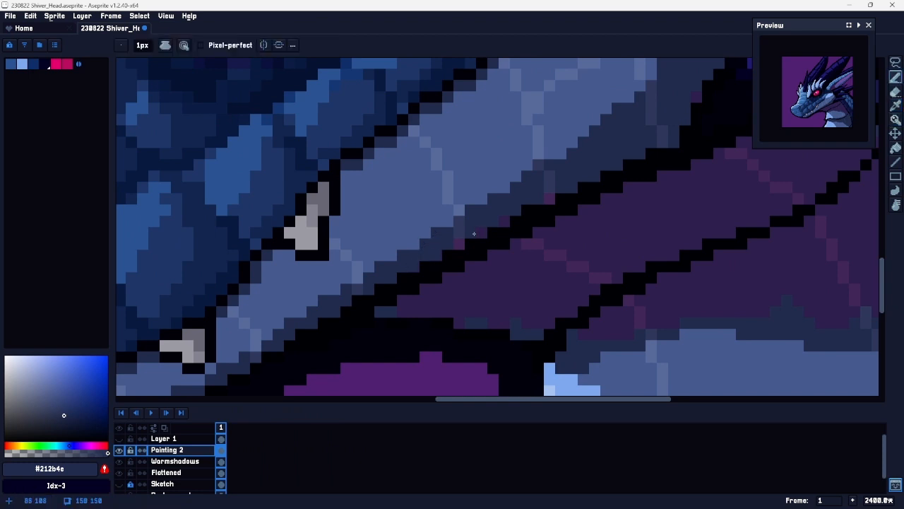
{"action": "left_click", "coordinate": [461, 229], "text": "alt"}
{"action": "left_click", "coordinate": [481, 232]}
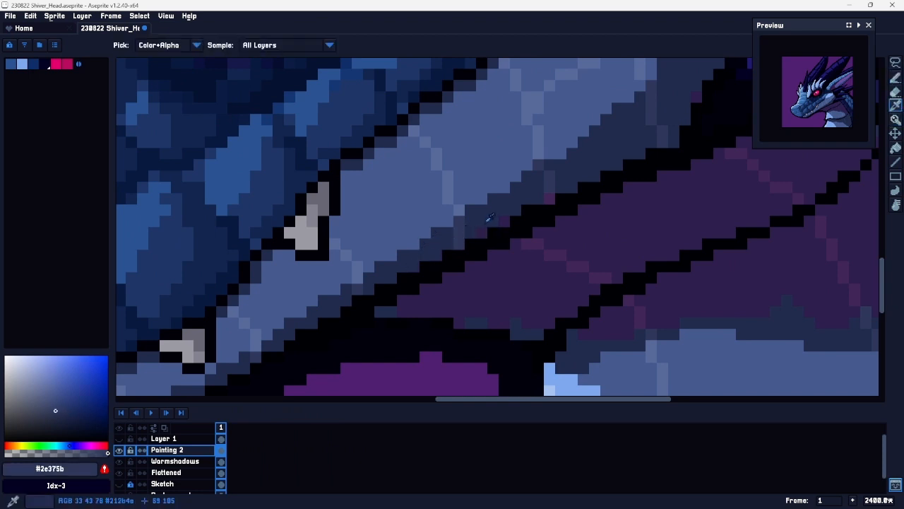
Step: Cover the other purple pixels along the jaw's lower shadow using the sampled colours #212b4e and #2e375b
{"action": "left_click", "coordinate": [488, 220], "text": "alt"}
{"action": "left_click", "coordinate": [550, 178], "text": "alt"}
{"action": "left_click_drag", "start_coordinate": [549, 187], "coordinate": [550, 199]}
{"action": "left_click_drag", "start_coordinate": [632, 197], "coordinate": [352, 344]}
{"action": "mouse_move", "coordinate": [584, 160]}
{"action": "left_mouse_down"}
{"action": "mouse_move", "coordinate": [516, 248]}
{"action": "mouse_move", "coordinate": [606, 182]}
{"action": "left_mouse_up"}
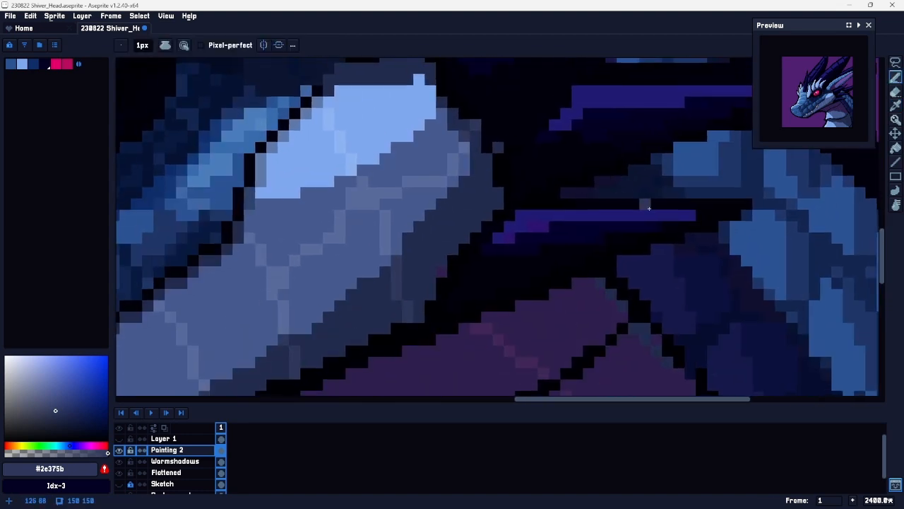
Step: Shade the upper edge of the throat plate beneath the jaw in a bluer purple, HSV 251, 64, 29, outlining and filling the band
{"action": "scroll", "coordinate": [642, 203], "scroll_direction": "down", "scroll_amount": 8}
{"action": "scroll", "coordinate": [393, 256], "scroll_direction": "up", "scroll_amount": 3}
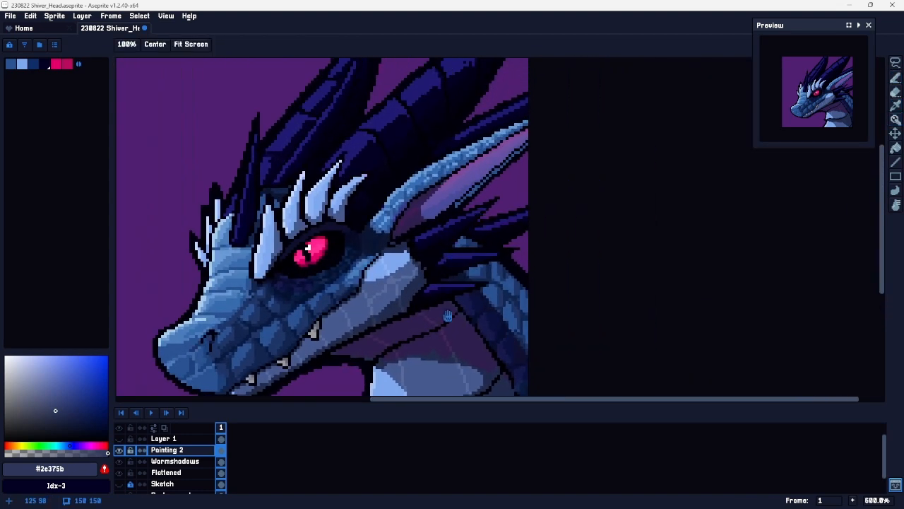
{"action": "left_click_drag", "start_coordinate": [448, 315], "coordinate": [514, 196]}
{"action": "scroll", "coordinate": [510, 230], "scroll_direction": "up", "scroll_amount": 4}
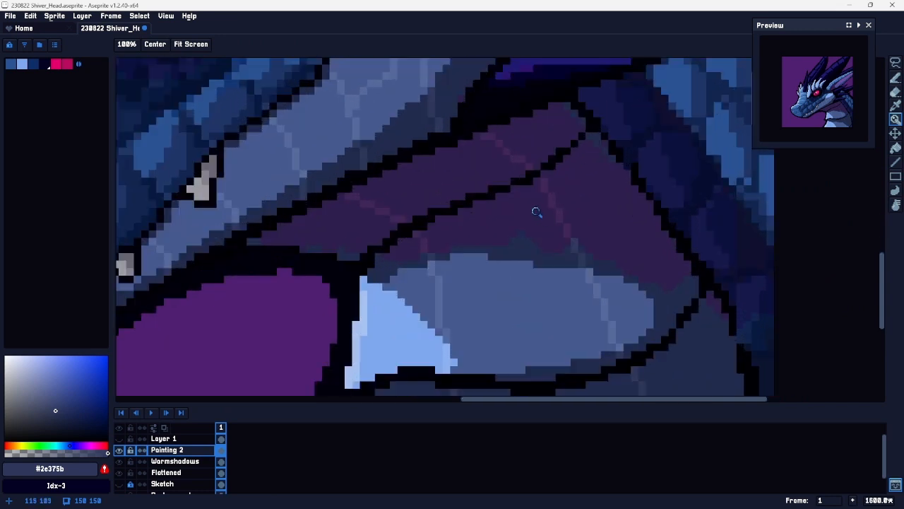
{"action": "left_click", "coordinate": [523, 234], "text": "alt"}
{"action": "key", "text": "b"}
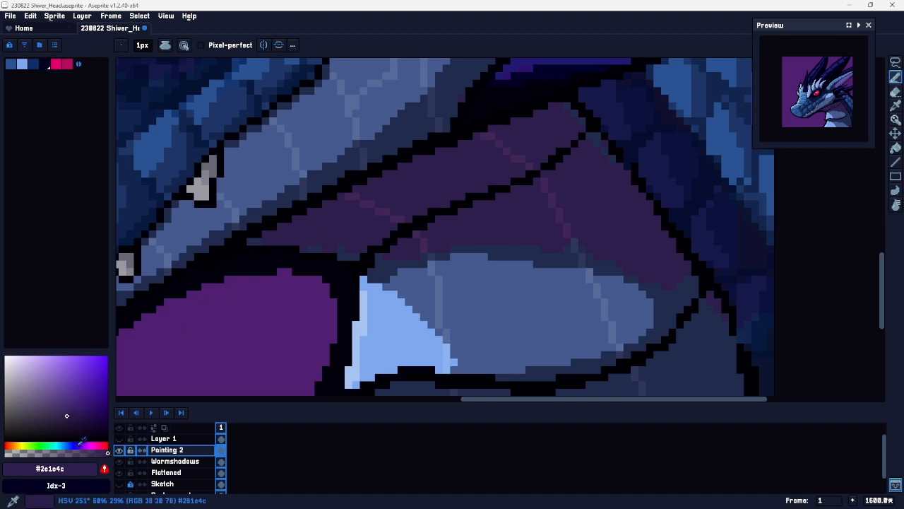
{"action": "left_click", "coordinate": [71, 416]}
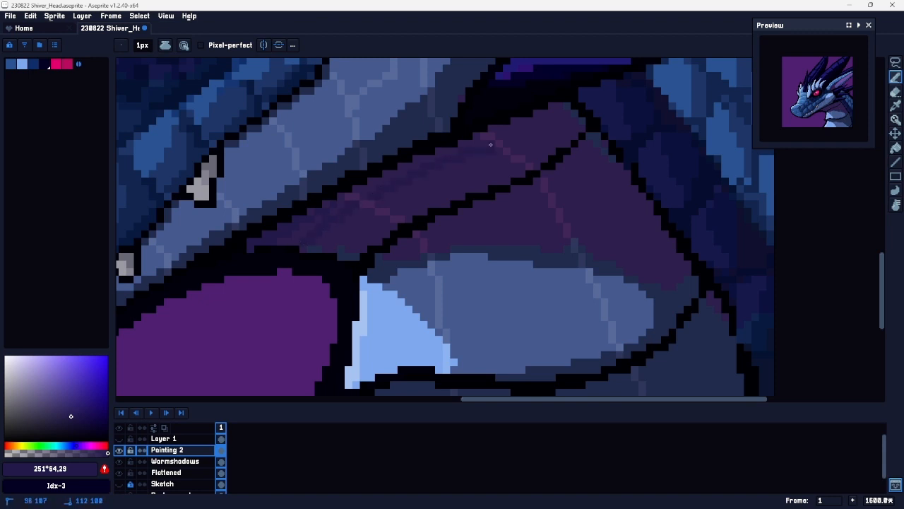
{"action": "key", "text": "g"}
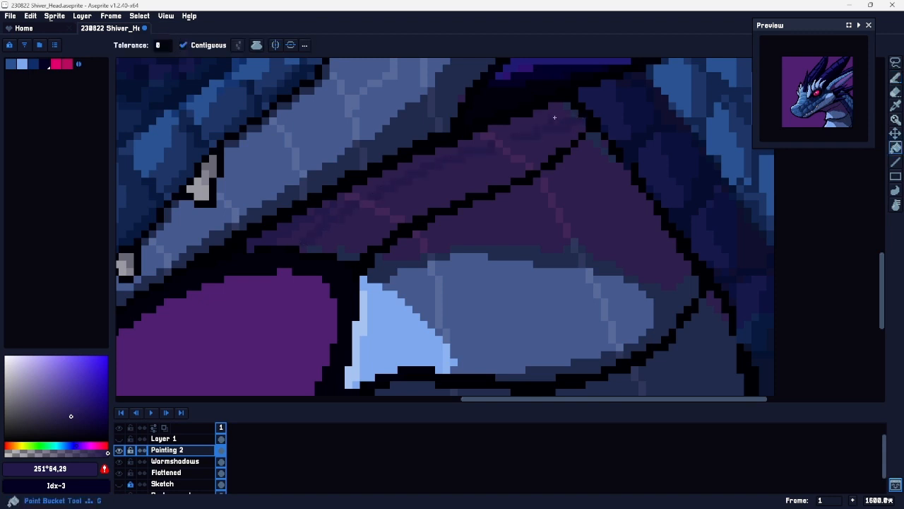
{"action": "key", "text": "ctrl+z"}
{"action": "key", "text": "b"}
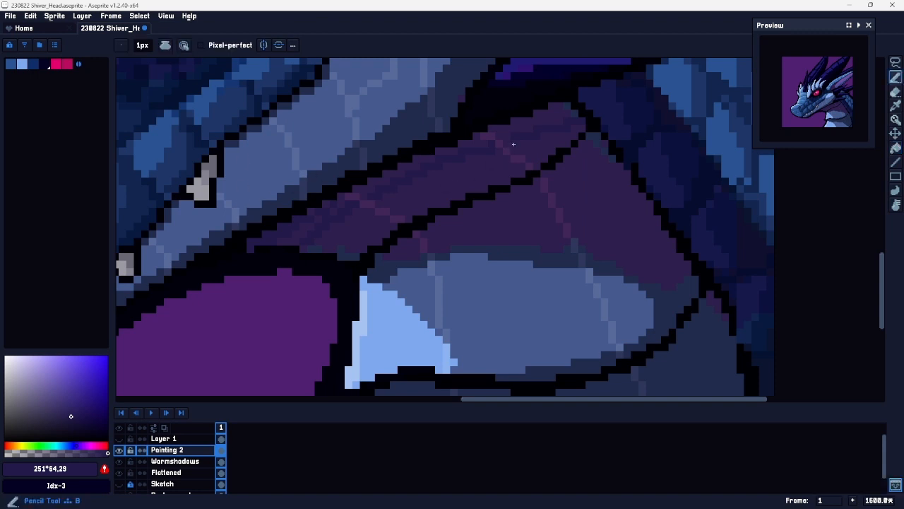
{"action": "key", "text": "g"}
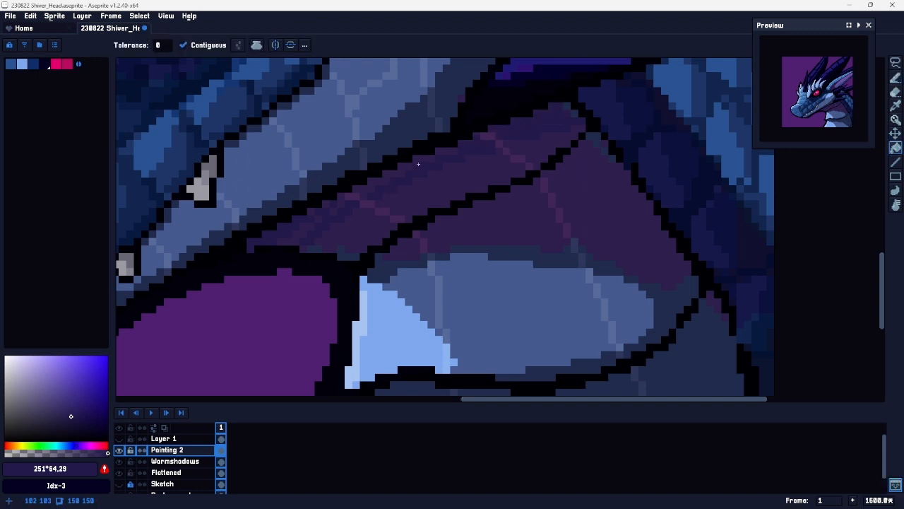
{"action": "key", "text": "b"}
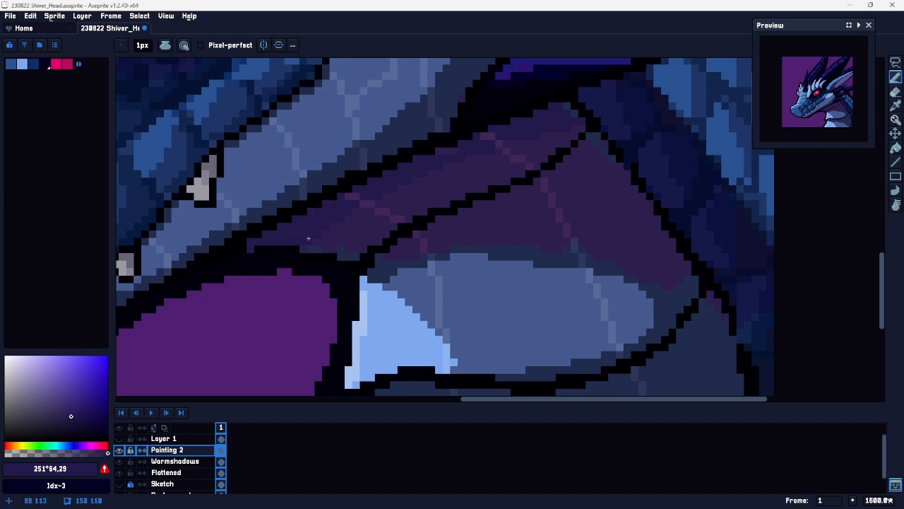
Step: Cover the blue-grey pixels along the throat plate's lower front edge with the sampled purple #2e1e4c
{"action": "left_click", "coordinate": [350, 251], "text": "alt"}
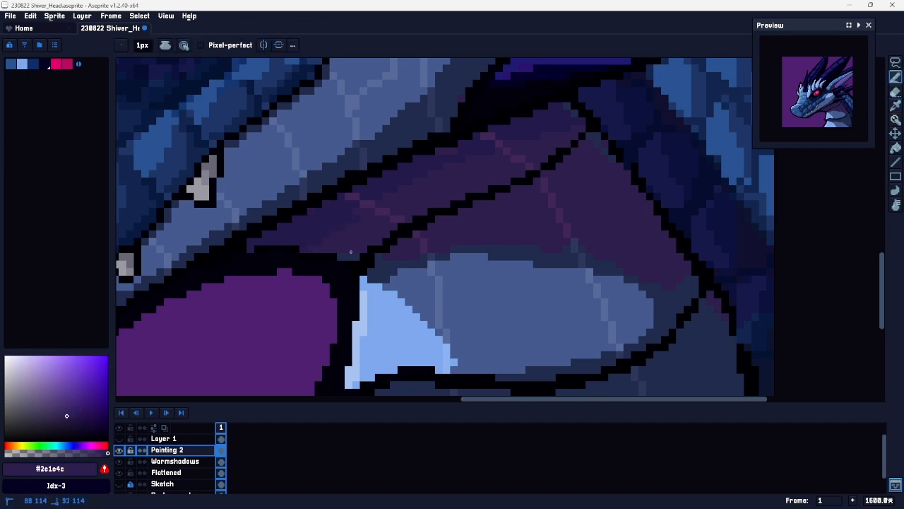
{"action": "key", "text": "z"}
{"action": "scroll", "coordinate": [444, 236], "scroll_direction": "down", "scroll_amount": 4}
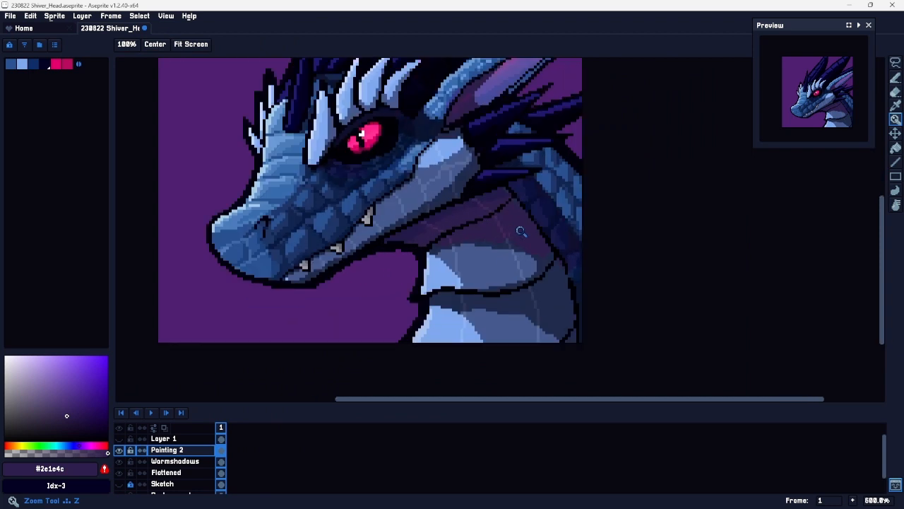
Step: Fill the purple shadow areas of the throat plates with a bluer purple, HSV 249, 60, 29
{"action": "scroll", "coordinate": [537, 219], "scroll_direction": "up", "scroll_amount": 4}
{"action": "left_click", "coordinate": [358, 188], "text": "alt"}
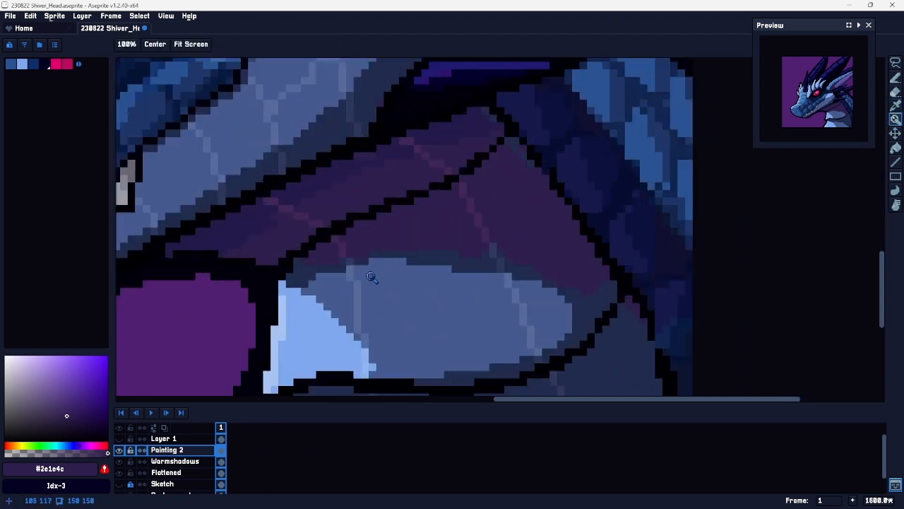
{"action": "left_click", "coordinate": [84, 445]}
{"action": "key", "text": "g"}
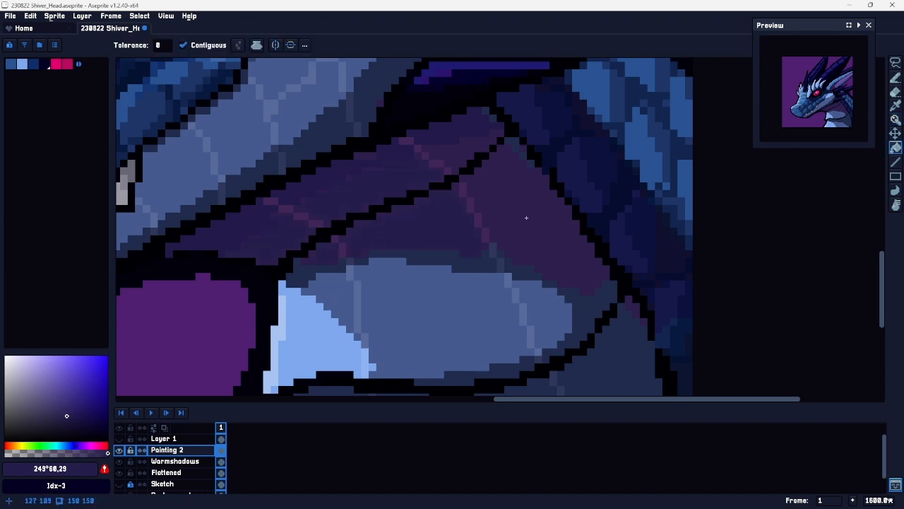
Step: Recolour the faint reddish scale lines across the throat shadow with a bluer purple, HSV 252, 56, 34
{"action": "left_click", "coordinate": [467, 188], "text": "alt"}
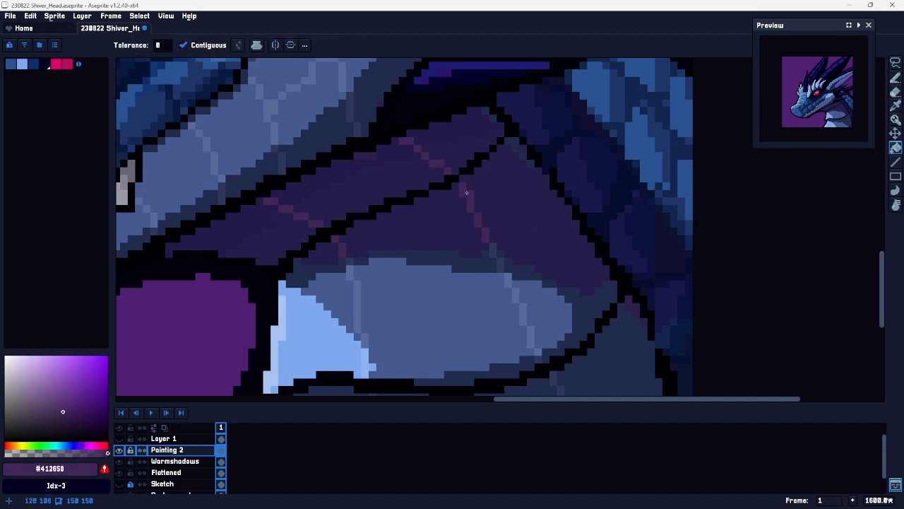
{"action": "left_click", "coordinate": [77, 445]}
{"action": "left_click", "coordinate": [203, 45]}
{"action": "key", "text": "z"}
{"action": "left_click_drag", "start_coordinate": [466, 251], "coordinate": [435, 259]}
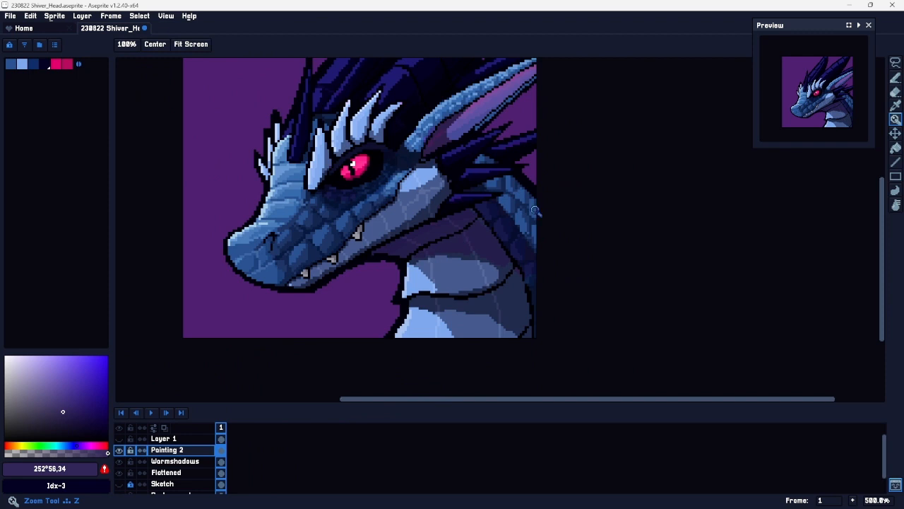
Step: Find the layer holding the stray magenta pixels beside the horn's edge and erase them from Warmshadows
{"action": "left_click_drag", "start_coordinate": [482, 182], "coordinate": [428, 286]}
{"action": "left_click_drag", "start_coordinate": [377, 307], "coordinate": [412, 279]}
{"action": "left_click_drag", "start_coordinate": [412, 92], "coordinate": [455, 85]}
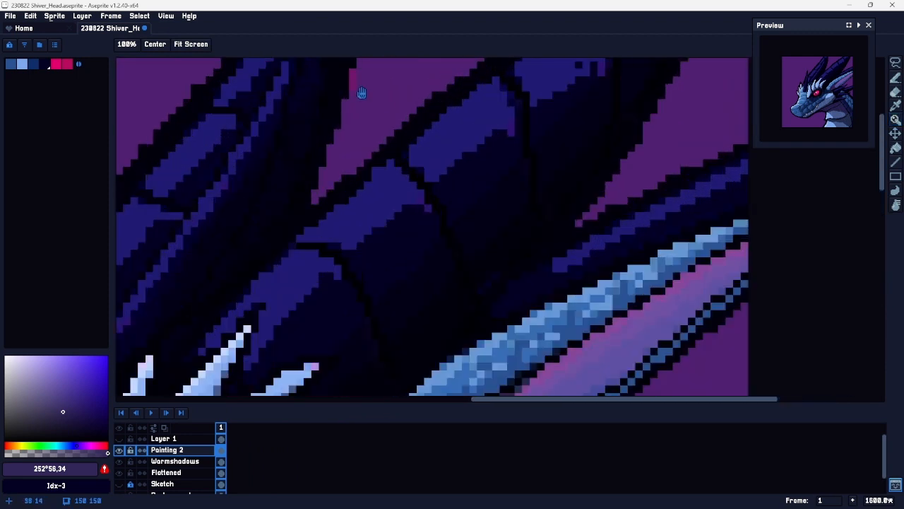
{"action": "left_click_drag", "start_coordinate": [365, 96], "coordinate": [371, 188]}
{"action": "key", "text": "i"}
{"action": "key", "text": "e"}
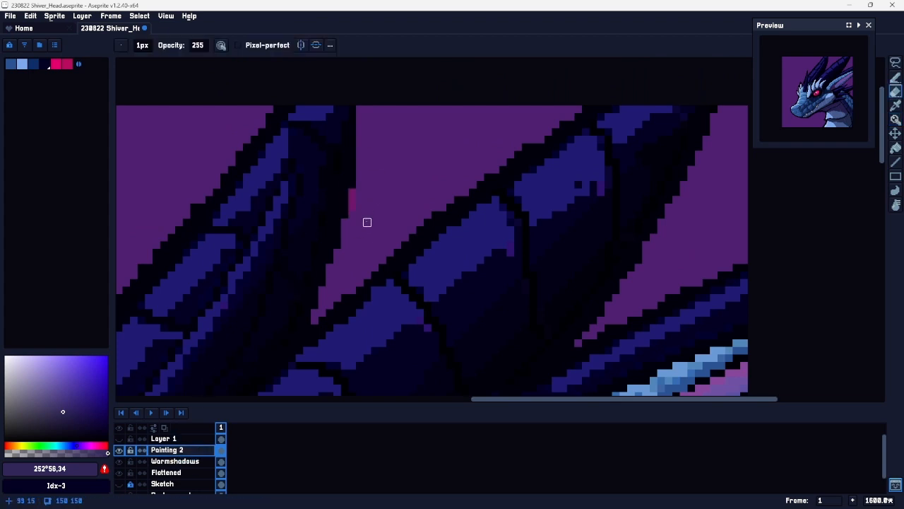
{"action": "left_click", "coordinate": [195, 474]}
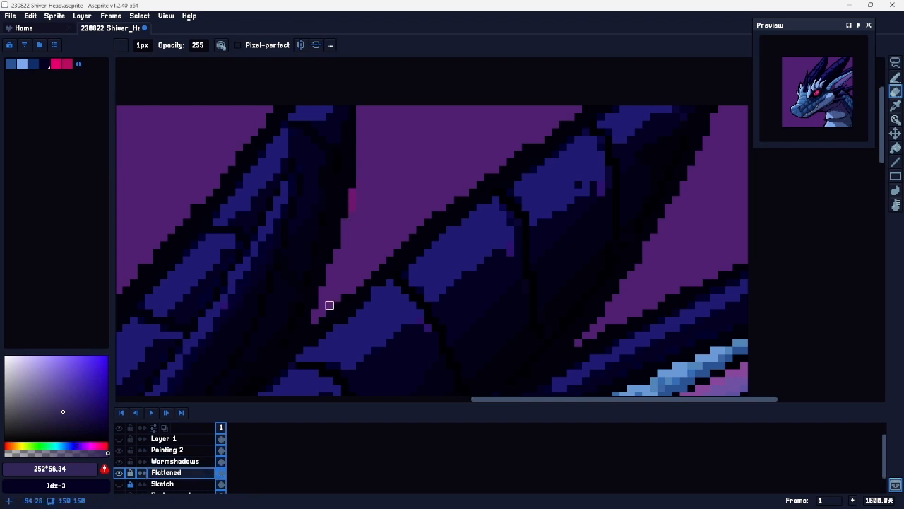
{"action": "left_click", "coordinate": [119, 473]}
{"action": "left_click", "coordinate": [119, 472]}
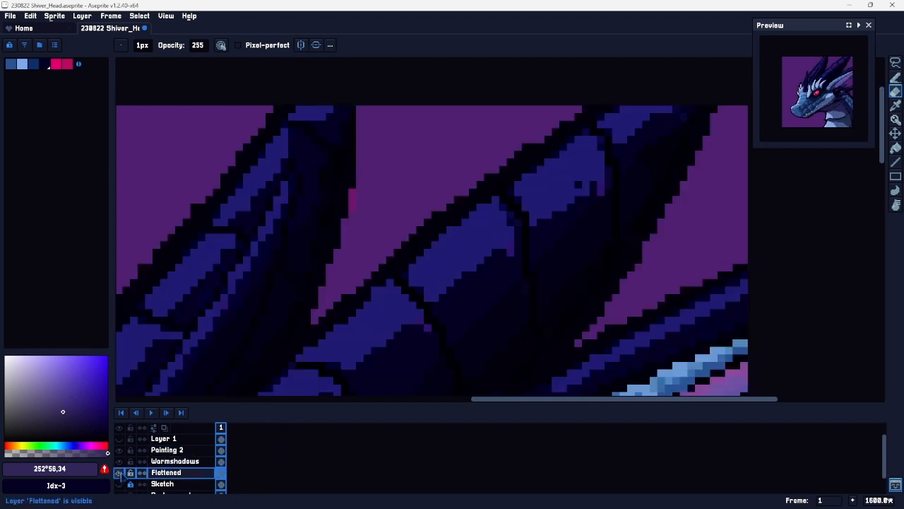
{"action": "left_click", "coordinate": [118, 472]}
{"action": "left_click", "coordinate": [119, 472]}
{"action": "left_click", "coordinate": [185, 461]}
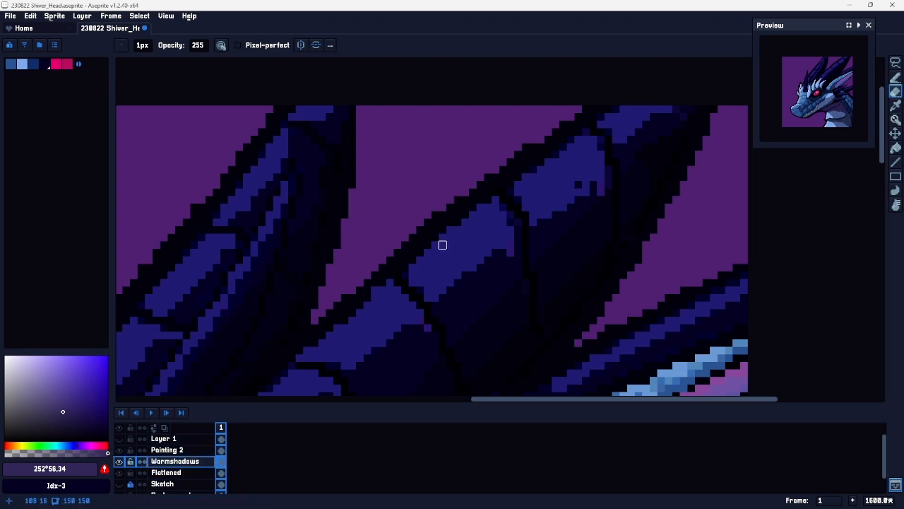
Step: On Painting 2, cover the blue-grey pixels at the throat plate's upper back corner with the sampled purple #251e4c
{"action": "key", "text": "z"}
{"action": "scroll", "coordinate": [449, 224], "scroll_direction": "down", "scroll_amount": 4}
{"action": "left_click_drag", "start_coordinate": [498, 227], "coordinate": [450, 97]}
{"action": "left_click_drag", "start_coordinate": [398, 280], "coordinate": [382, 174]}
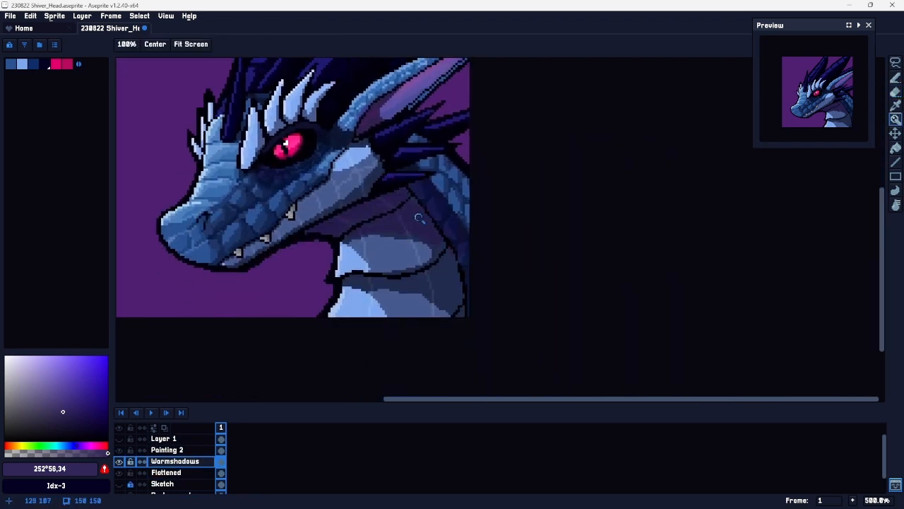
{"action": "scroll", "coordinate": [420, 217], "scroll_direction": "up", "scroll_amount": 4}
{"action": "mouse_move", "coordinate": [490, 207]}
{"action": "left_mouse_down"}
{"action": "mouse_move", "coordinate": [472, 210]}
{"action": "mouse_move", "coordinate": [485, 206]}
{"action": "left_mouse_up"}
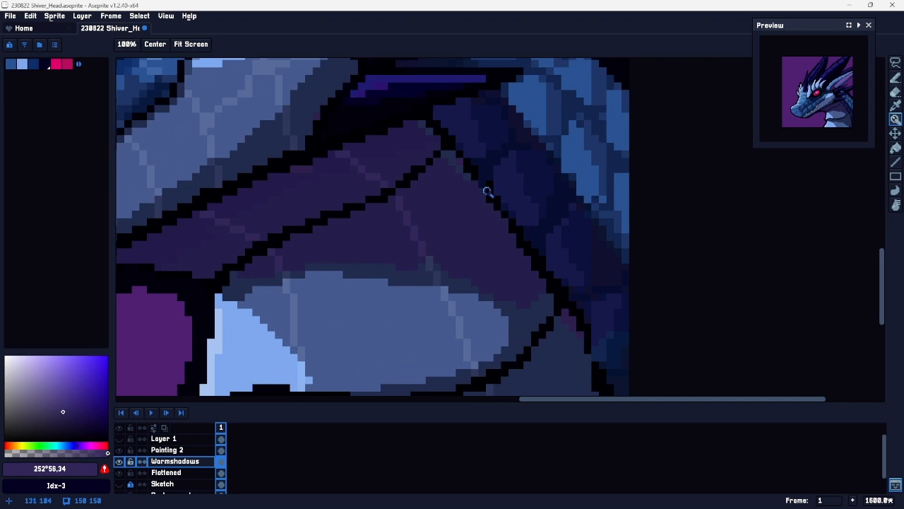
{"action": "left_click", "coordinate": [195, 450]}
{"action": "left_click", "coordinate": [461, 185], "text": "alt"}
{"action": "key", "text": "b"}
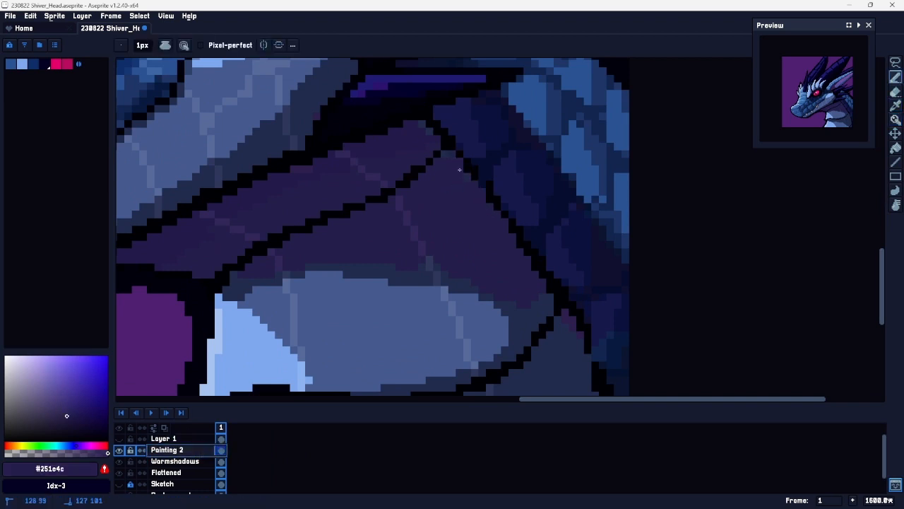
Step: Touch up the dark outline between the throat plates and the neck scales using the sampled colour #010004
{"action": "left_click", "coordinate": [428, 116], "text": "alt"}
{"action": "key", "text": "z"}
{"action": "mouse_move", "coordinate": [539, 186]}
{"action": "left_mouse_down"}
{"action": "mouse_move", "coordinate": [525, 185]}
{"action": "mouse_move", "coordinate": [539, 178]}
{"action": "left_mouse_up"}
{"action": "key", "text": "b"}
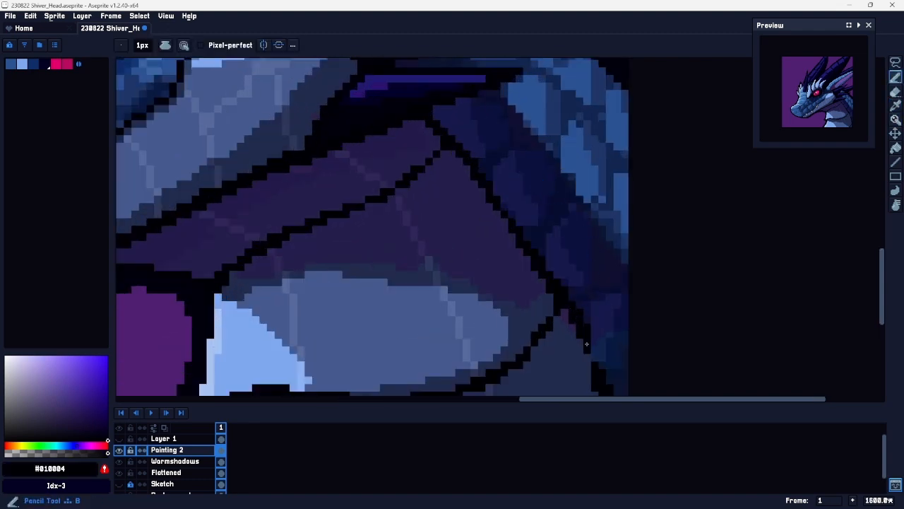
Step: Cover the purple pixels atop the lower neck plate with #212b4e and extend the throat shadow into its back corner with #251e4c
{"action": "left_click", "coordinate": [572, 328], "text": "alt"}
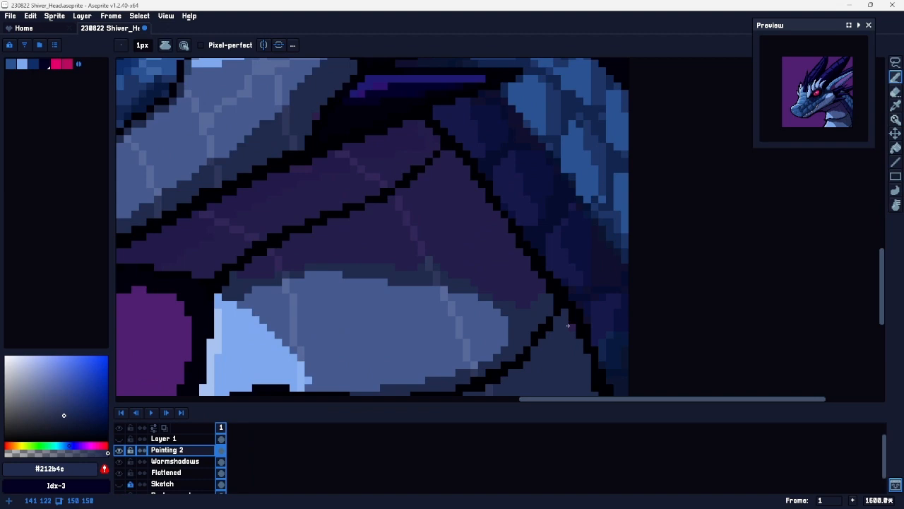
{"action": "left_click", "coordinate": [527, 294], "text": "alt"}
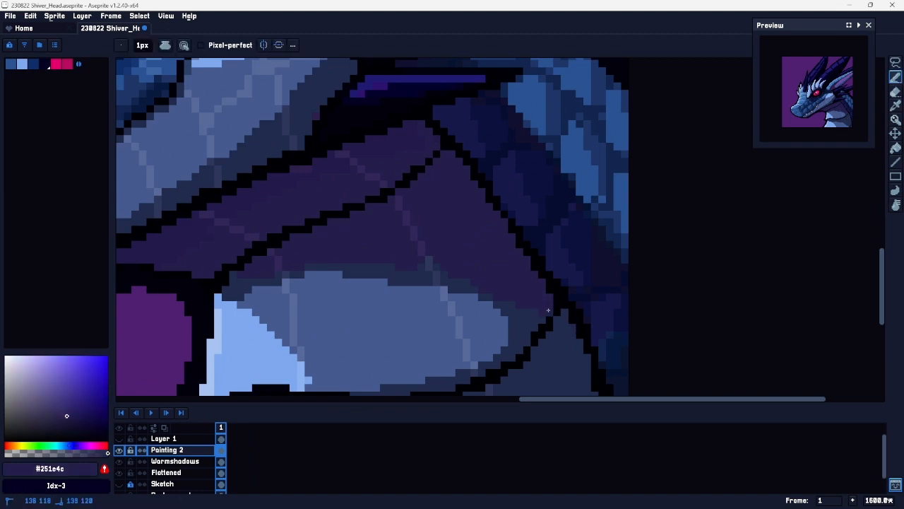
{"action": "key", "text": "z"}
{"action": "left_click_drag", "start_coordinate": [565, 308], "coordinate": [526, 308]}
{"action": "key", "text": "space"}
{"action": "left_click_drag", "start_coordinate": [597, 269], "coordinate": [554, 248]}
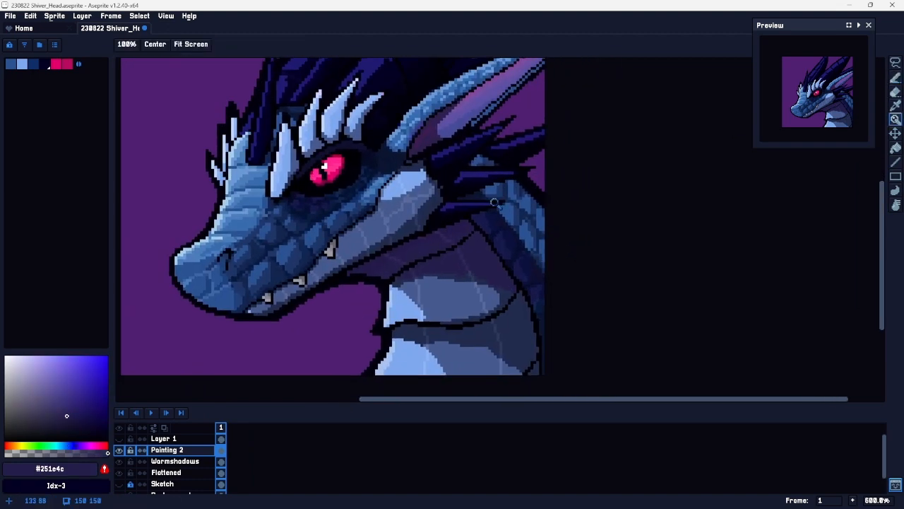
Step: Add lighter blue highlights to the scales on the back of the neck with #376cae sampled from the snout
{"action": "left_click", "coordinate": [500, 196]}
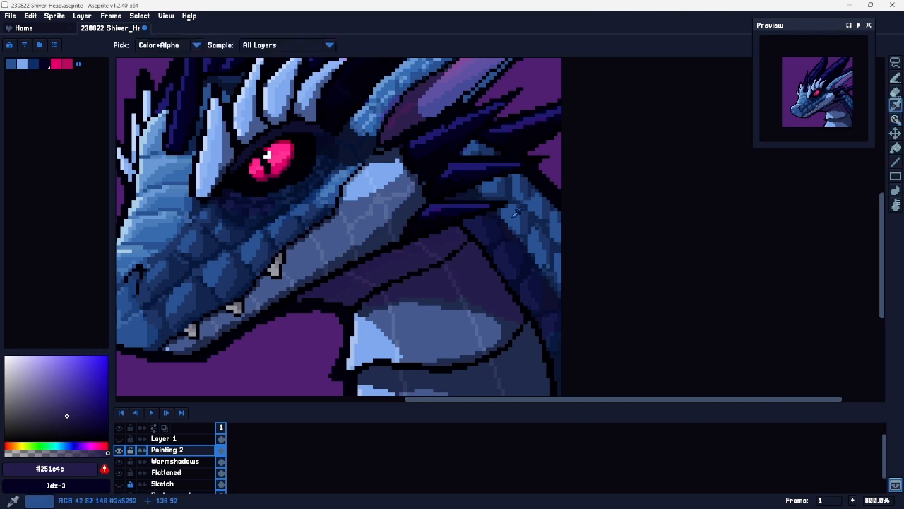
{"action": "left_click", "coordinate": [520, 217], "text": "alt"}
{"action": "key", "text": "space"}
{"action": "left_click_drag", "start_coordinate": [190, 245], "coordinate": [257, 236]}
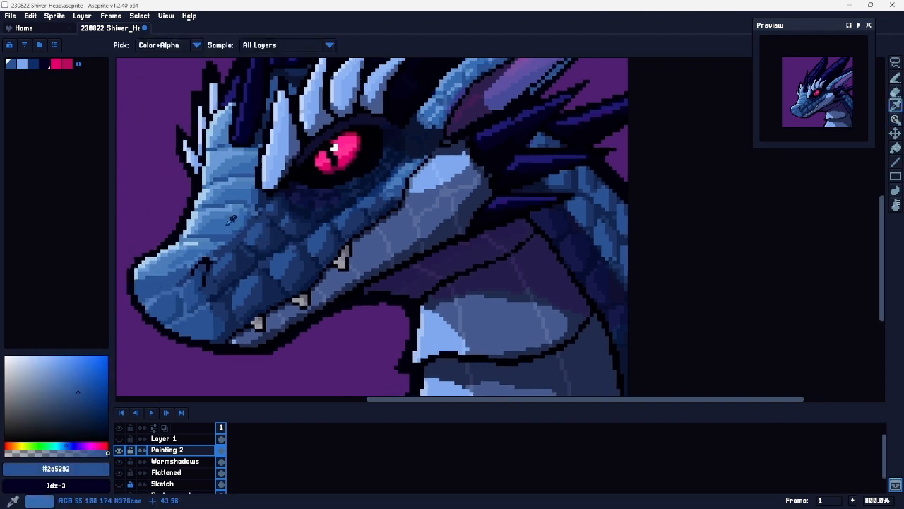
{"action": "left_click", "coordinate": [233, 223], "text": "alt"}
{"action": "key", "text": "space"}
{"action": "left_click_drag", "start_coordinate": [575, 204], "coordinate": [490, 221]}
{"action": "key", "text": "b"}
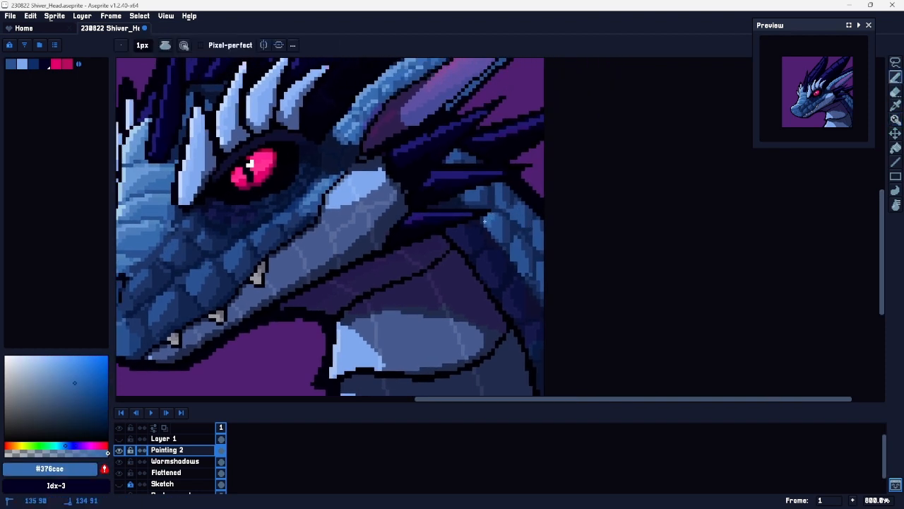
{"action": "mouse_move", "coordinate": [516, 234]}
{"action": "left_mouse_down"}
{"action": "mouse_move", "coordinate": [514, 251]}
{"action": "mouse_move", "coordinate": [535, 236]}
{"action": "left_mouse_up"}
{"action": "left_click", "coordinate": [510, 210]}
{"action": "left_click_drag", "start_coordinate": [495, 187], "coordinate": [492, 193]}
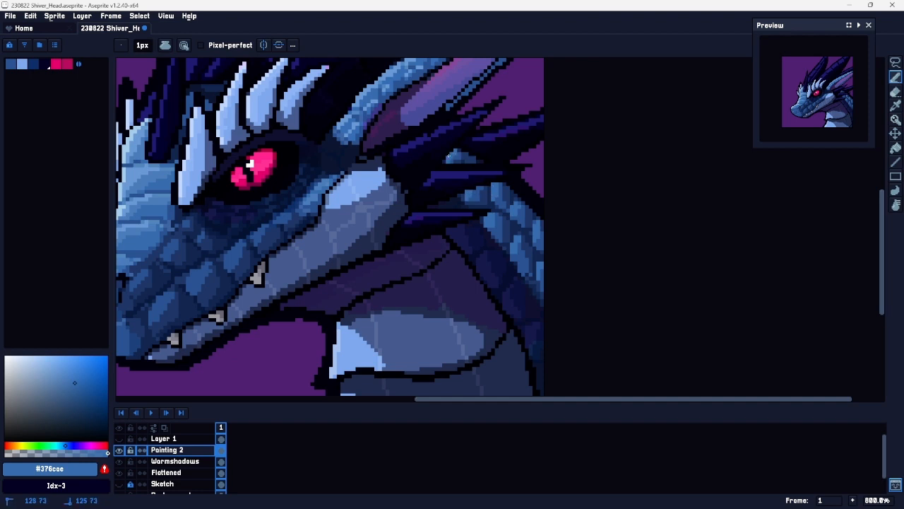
{"action": "key", "text": "z"}
{"action": "scroll", "coordinate": [489, 191], "scroll_direction": "down", "scroll_amount": 2}
{"action": "left_click_drag", "start_coordinate": [493, 160], "coordinate": [520, 163]}
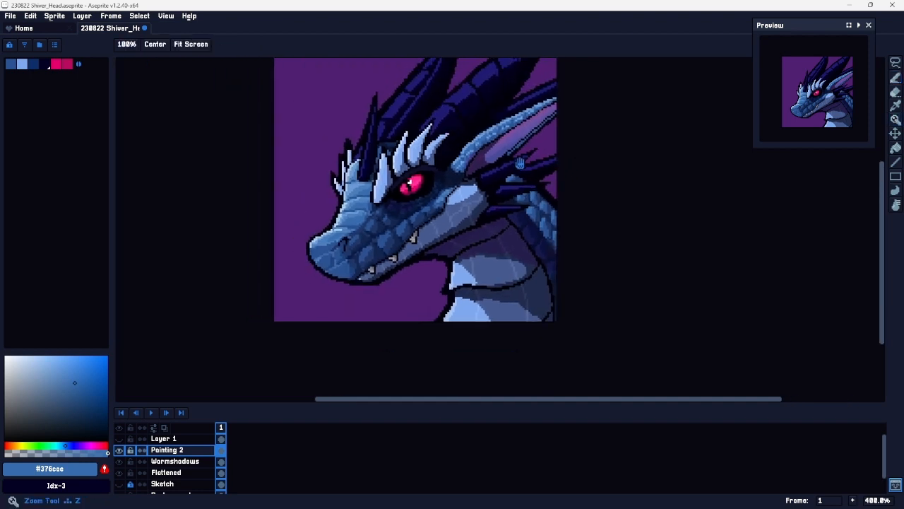
Step: Sample the blue-grey #455a8f from the lower jaw between the two front teeth
{"action": "scroll", "coordinate": [410, 268], "scroll_direction": "up", "scroll_amount": 6}
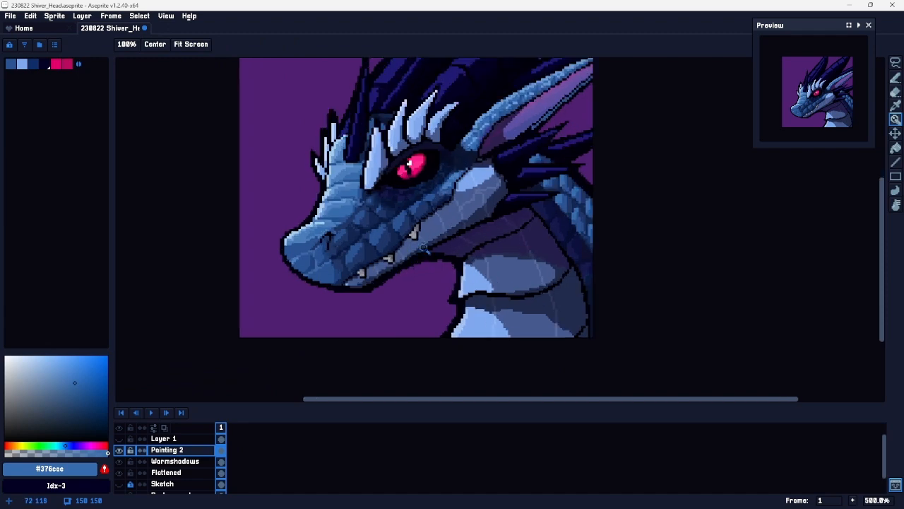
{"action": "scroll", "coordinate": [479, 226], "scroll_direction": "down", "scroll_amount": 2}
{"action": "key", "text": "space"}
{"action": "left_click_drag", "start_coordinate": [511, 215], "coordinate": [469, 269]}
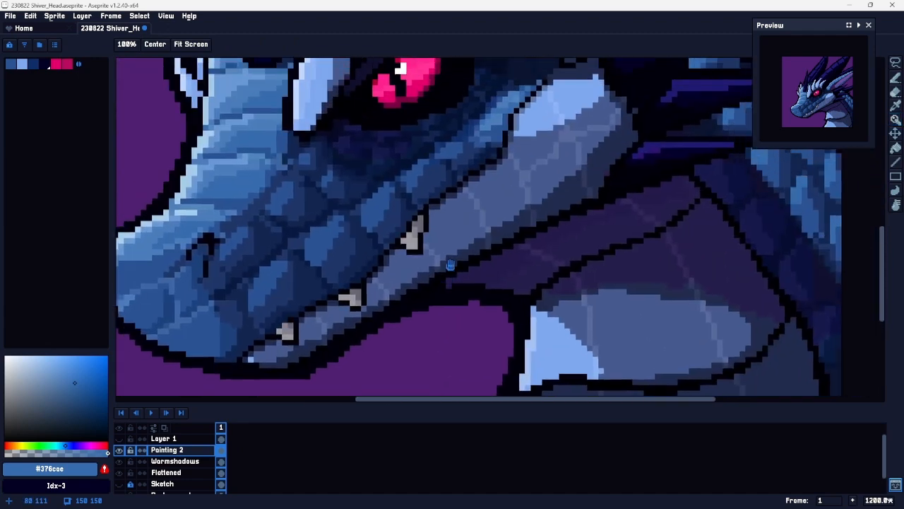
{"action": "key", "text": "i"}
{"action": "left_click", "coordinate": [318, 328]}
{"action": "key", "text": "space"}
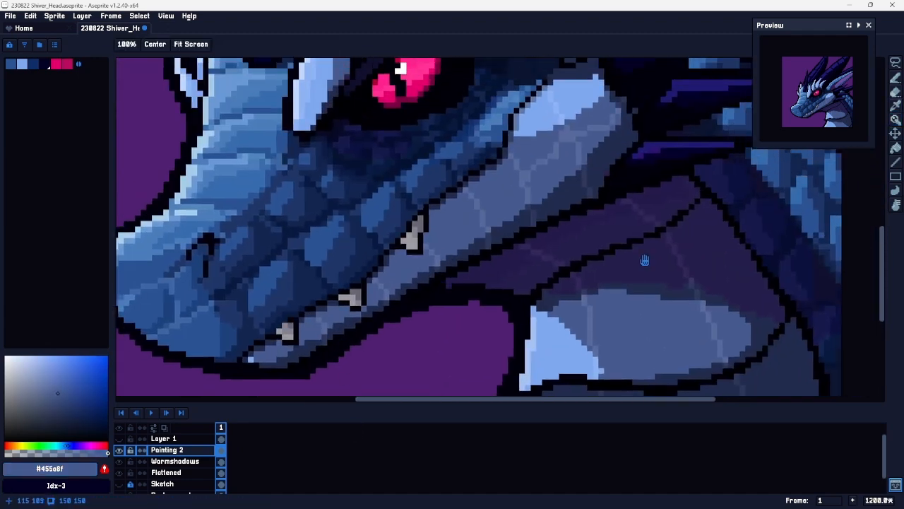
{"action": "left_click_drag", "start_coordinate": [643, 255], "coordinate": [518, 152]}
{"action": "left_click_drag", "start_coordinate": [585, 279], "coordinate": [528, 209]}
{"action": "left_click_drag", "start_coordinate": [427, 151], "coordinate": [569, 259]}
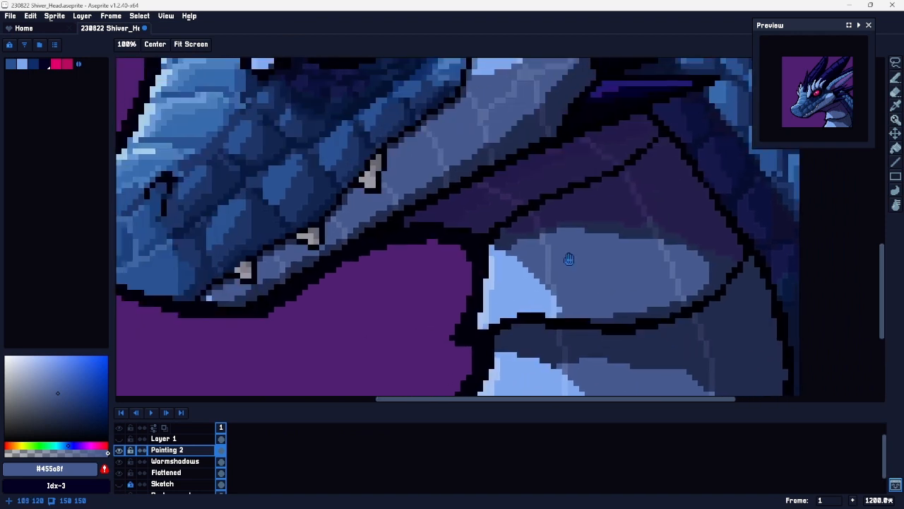
{"action": "left_click_drag", "start_coordinate": [472, 169], "coordinate": [517, 288]}
{"action": "left_click_drag", "start_coordinate": [449, 306], "coordinate": [513, 228]}
{"action": "key", "text": "z"}
{"action": "key", "text": "i"}
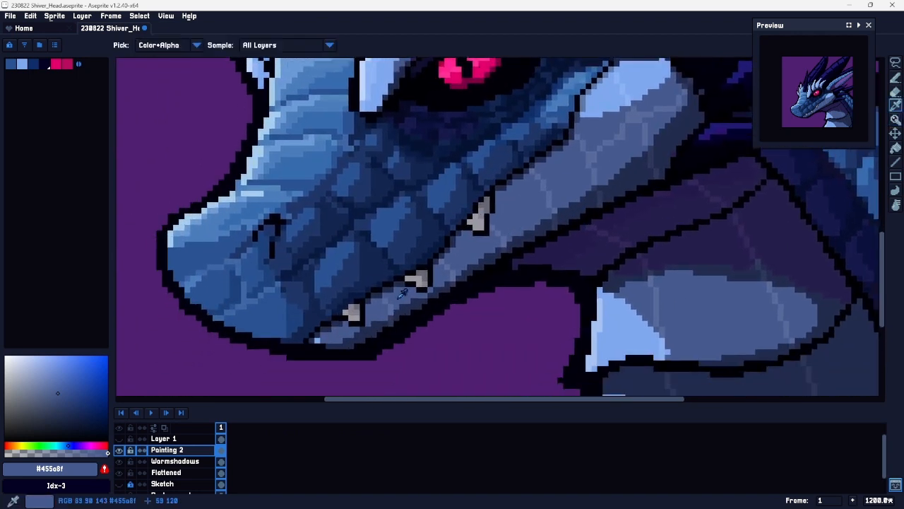
{"action": "key", "text": "z"}
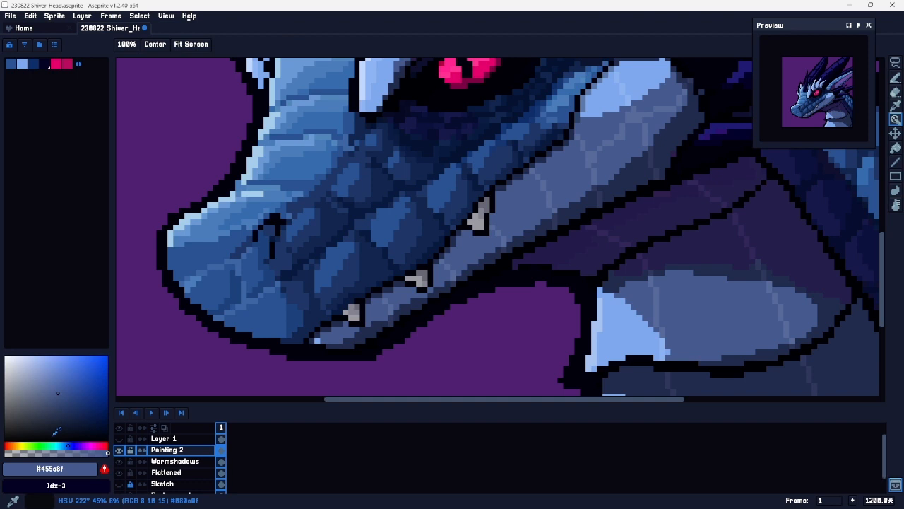
Step: Lighten the jaw colour to HSV 222°, 41, 68 and draw a scale line on the lower jaw between the two front teeth
{"action": "key", "text": "i"}
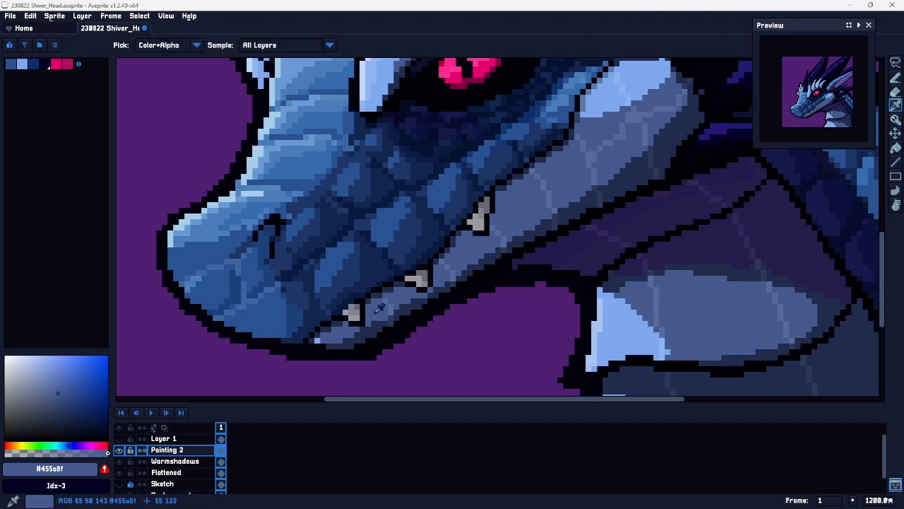
{"action": "key", "text": "z"}
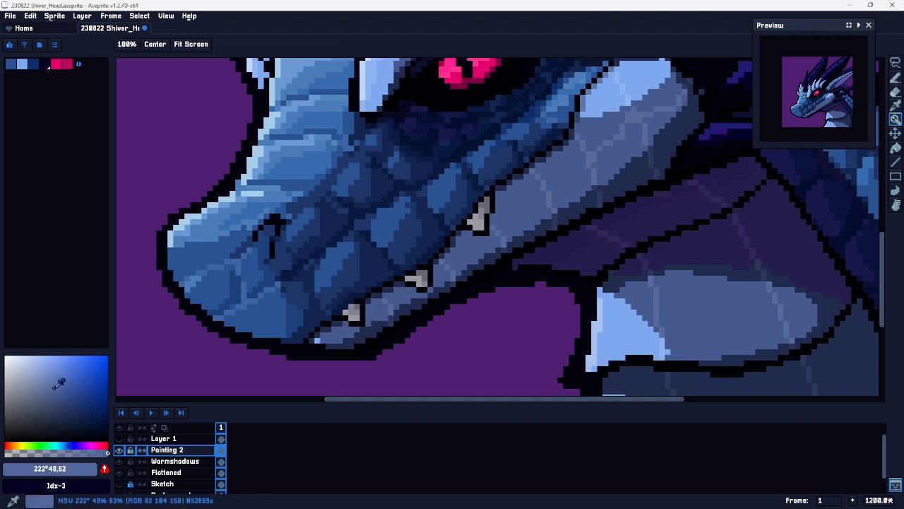
{"action": "key", "text": "b"}
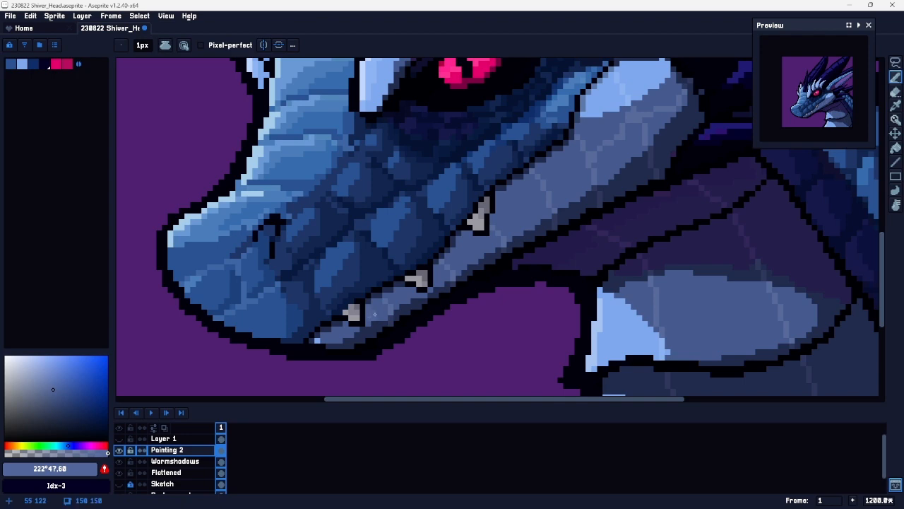
{"action": "key", "text": "ctrl+z"}
{"action": "left_click", "coordinate": [47, 383]}
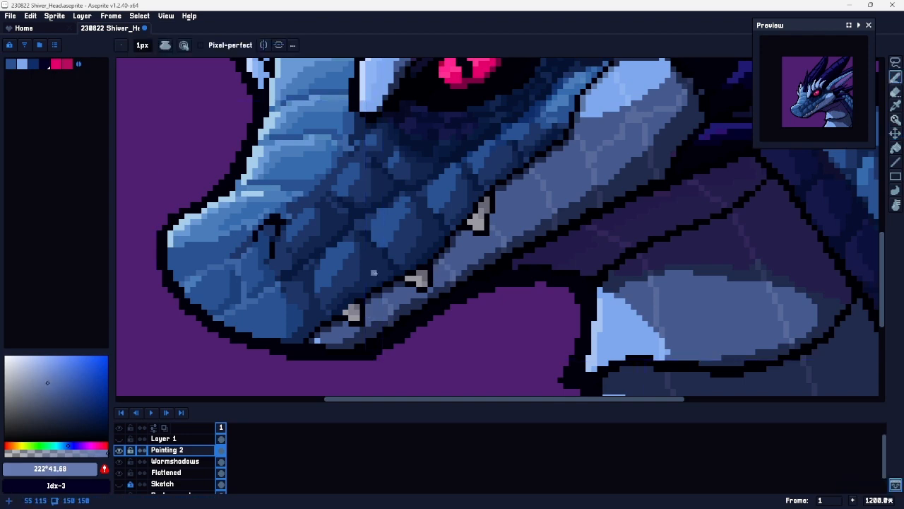
{"action": "left_click_drag", "start_coordinate": [372, 307], "coordinate": [368, 324]}
{"action": "key", "text": "z"}
{"action": "scroll", "coordinate": [460, 244], "scroll_direction": "down", "scroll_amount": 4}
{"action": "scroll", "coordinate": [459, 240], "scroll_direction": "up", "scroll_amount": 4}
{"action": "scroll", "coordinate": [390, 304], "scroll_direction": "up", "scroll_amount": 1}
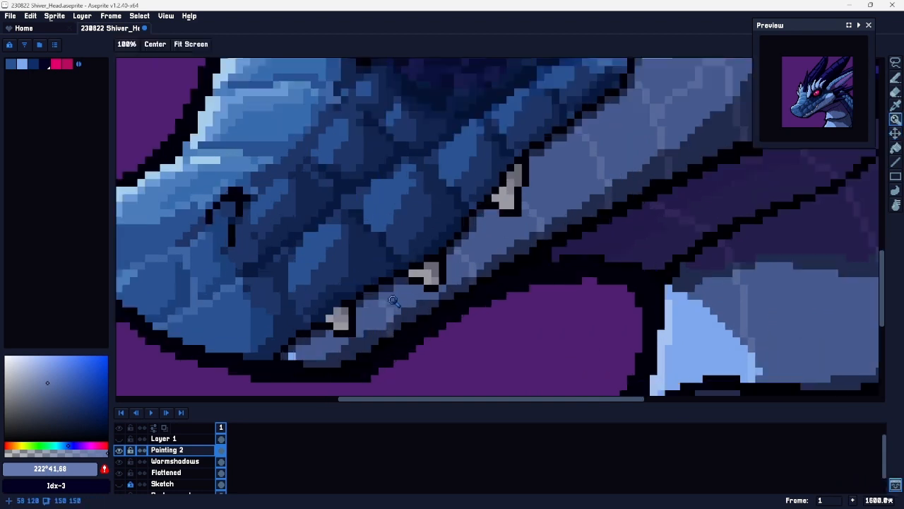
Step: Add more light scale lines along the lower jaw behind the second and third teeth, then undo the last pencil stroke
{"action": "key", "text": "b"}
{"action": "mouse_move", "coordinate": [465, 245]}
{"action": "left_mouse_down"}
{"action": "mouse_move", "coordinate": [481, 258]}
{"action": "mouse_move", "coordinate": [479, 250]}
{"action": "left_mouse_up"}
{"action": "left_click_drag", "start_coordinate": [533, 197], "coordinate": [542, 207]}
{"action": "left_click_drag", "start_coordinate": [585, 130], "coordinate": [614, 173]}
{"action": "scroll", "coordinate": [654, 166], "scroll_direction": "down", "scroll_amount": 3}
{"action": "key", "text": "ctrl"}
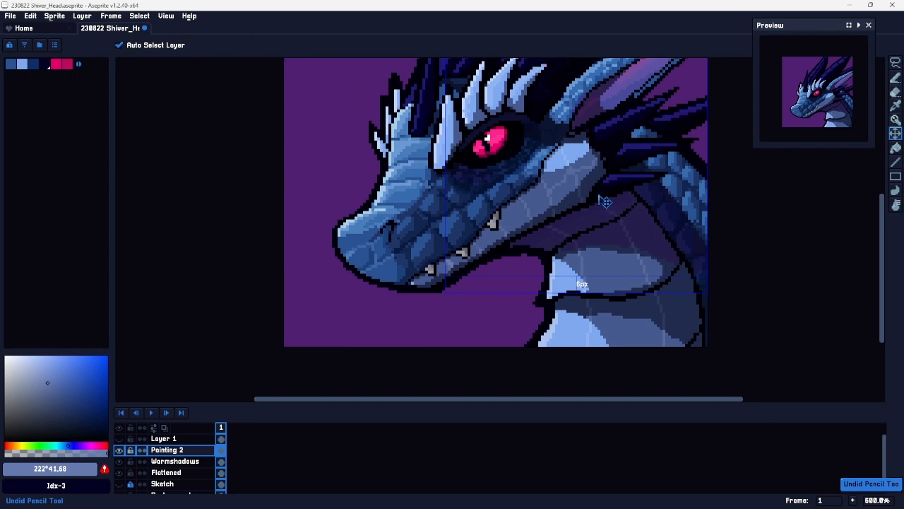
{"action": "key", "text": "z"}
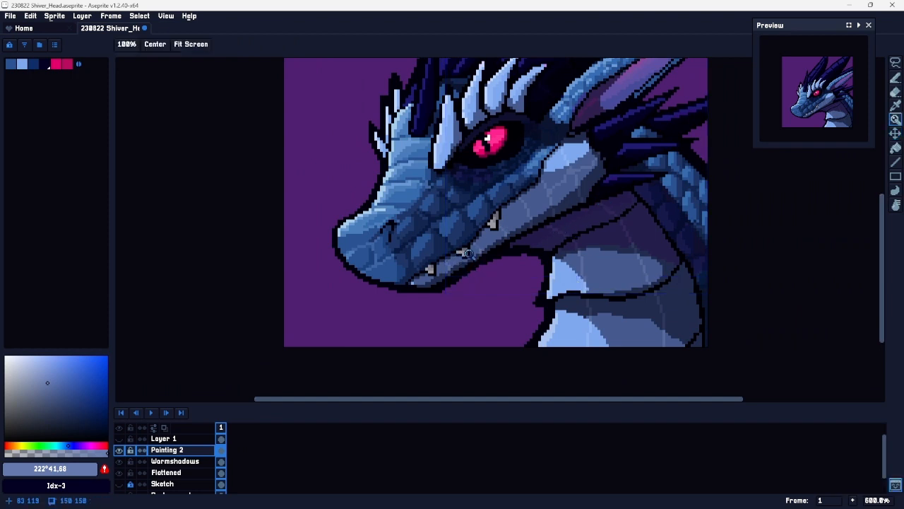
{"action": "scroll", "coordinate": [466, 253], "scroll_direction": "up", "scroll_amount": 4}
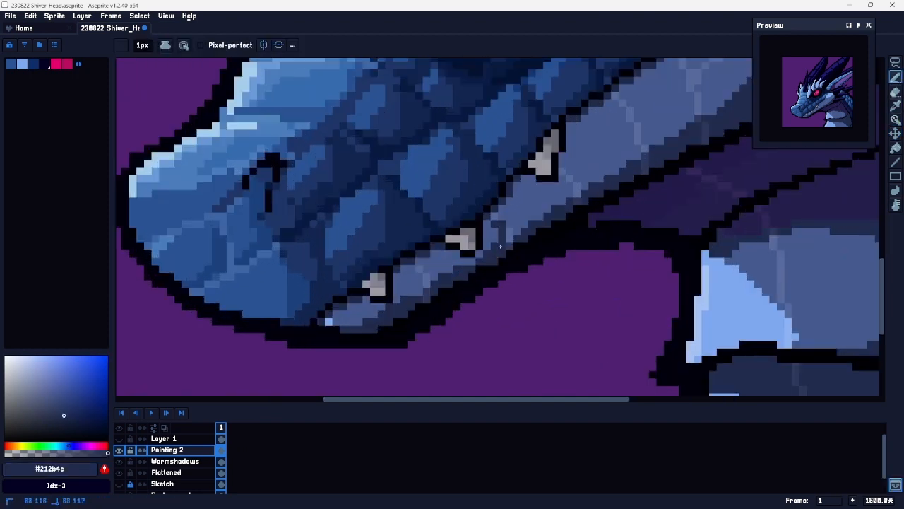
{"action": "key", "text": "ctrl+z"}
{"action": "key", "text": "alt"}
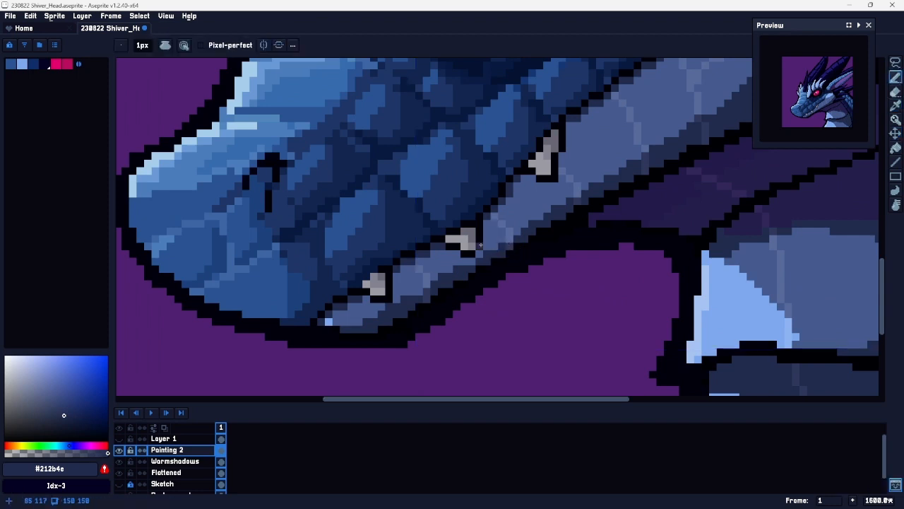
{"action": "left_click", "coordinate": [64, 408]}
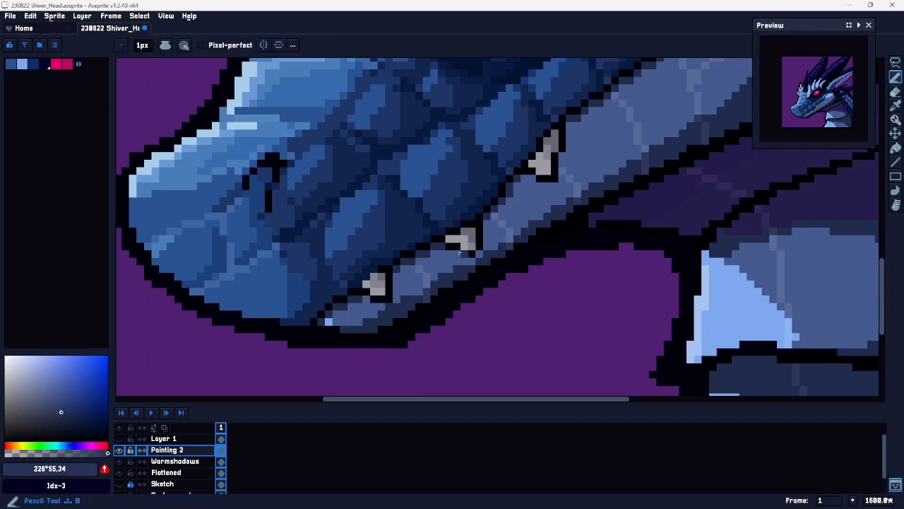
Step: Darken the sampled jaw colour #455a8f to HSV 226°, 54, 53 and shade beside the scale lines near the front teeth
{"action": "left_click", "coordinate": [494, 239], "text": "alt"}
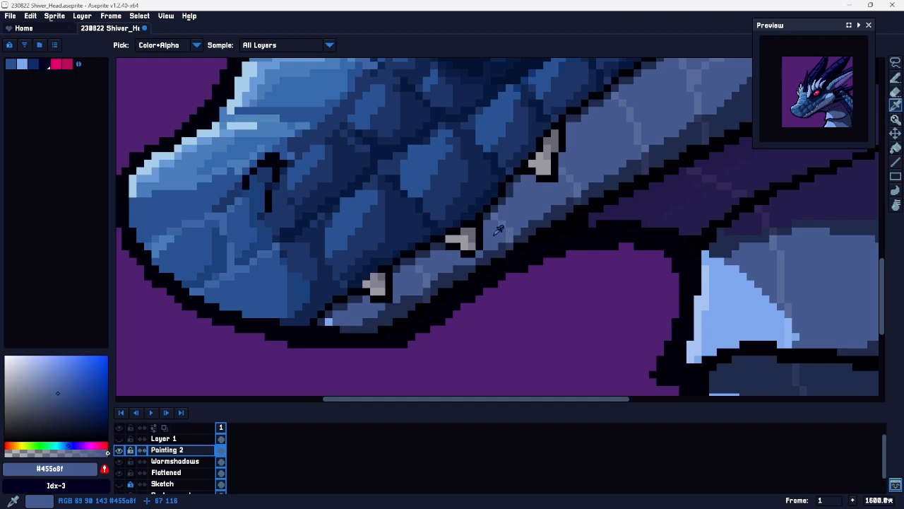
{"action": "left_click", "coordinate": [74, 444]}
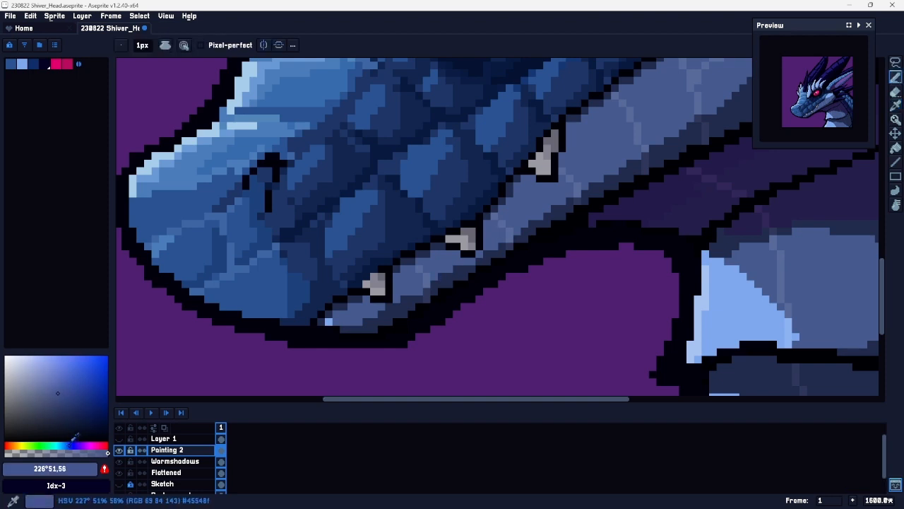
{"action": "left_click", "coordinate": [65, 390]}
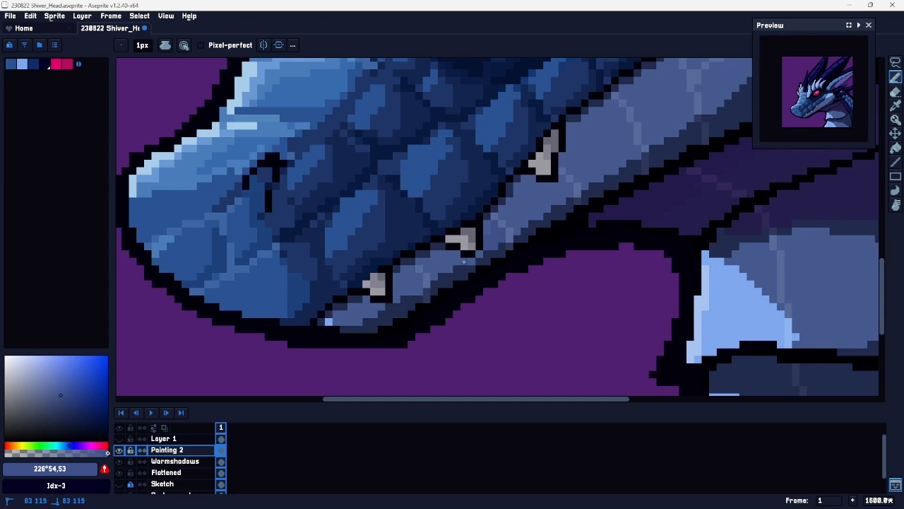
{"action": "left_click_drag", "start_coordinate": [410, 272], "coordinate": [411, 292]}
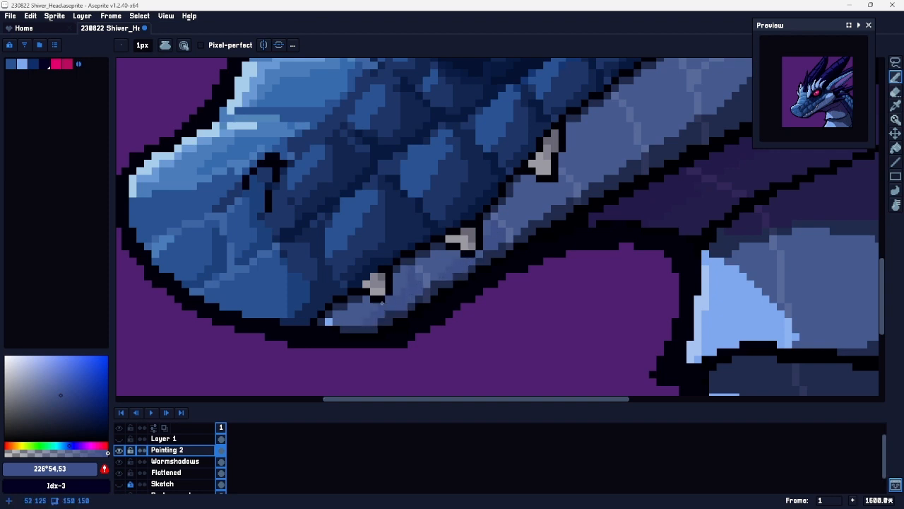
Step: Continue the darker blue shading along the scale lines from behind the third tooth towards the back of the jaw
{"action": "left_click_drag", "start_coordinate": [569, 219], "coordinate": [463, 281]}
{"action": "left_click_drag", "start_coordinate": [451, 239], "coordinate": [451, 242]}
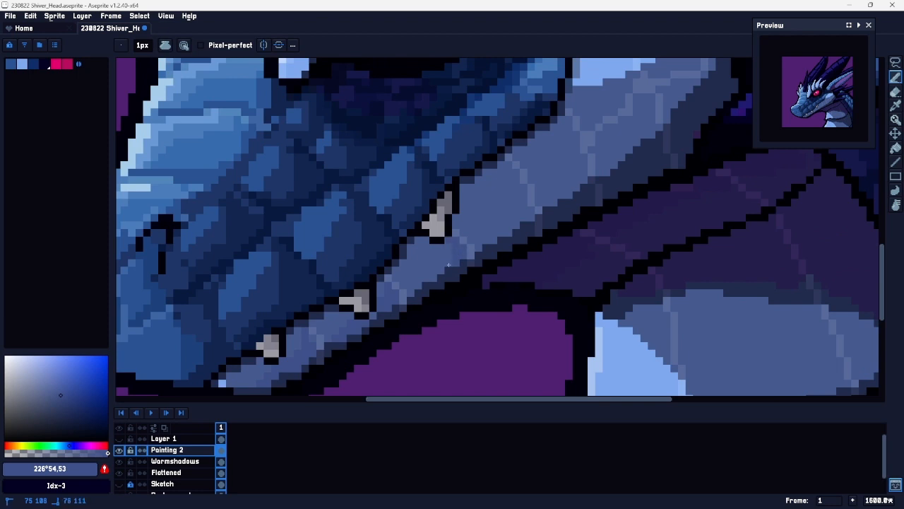
{"action": "mouse_move", "coordinate": [479, 247]}
{"action": "left_mouse_down"}
{"action": "mouse_move", "coordinate": [514, 232]}
{"action": "mouse_move", "coordinate": [473, 264]}
{"action": "left_mouse_up"}
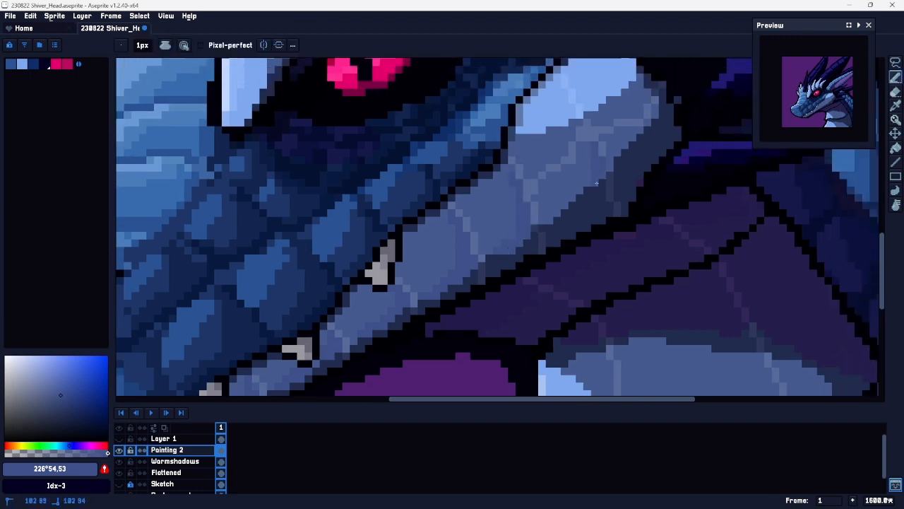
{"action": "mouse_move", "coordinate": [588, 100]}
{"action": "left_mouse_down"}
{"action": "mouse_move", "coordinate": [581, 166]}
{"action": "mouse_move", "coordinate": [566, 184]}
{"action": "left_mouse_up"}
{"action": "key", "text": "ctrl+z"}
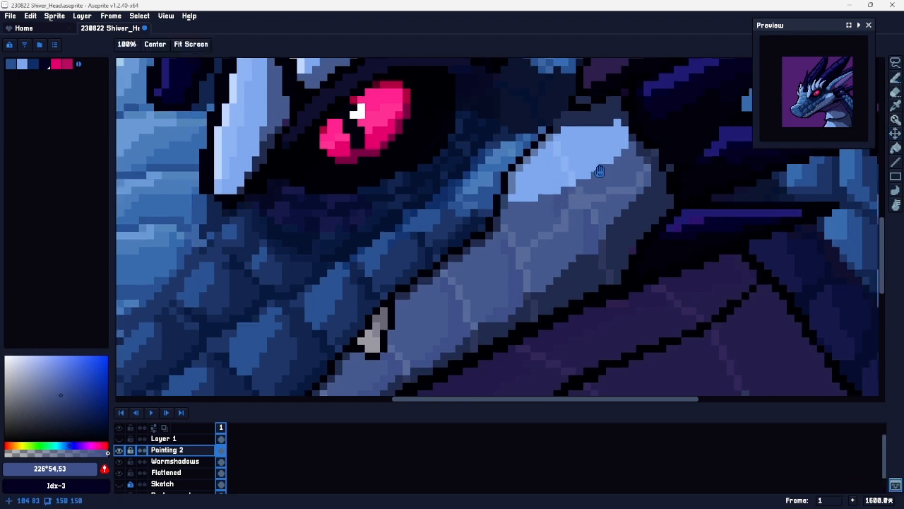
{"action": "left_click_drag", "start_coordinate": [535, 234], "coordinate": [522, 227]}
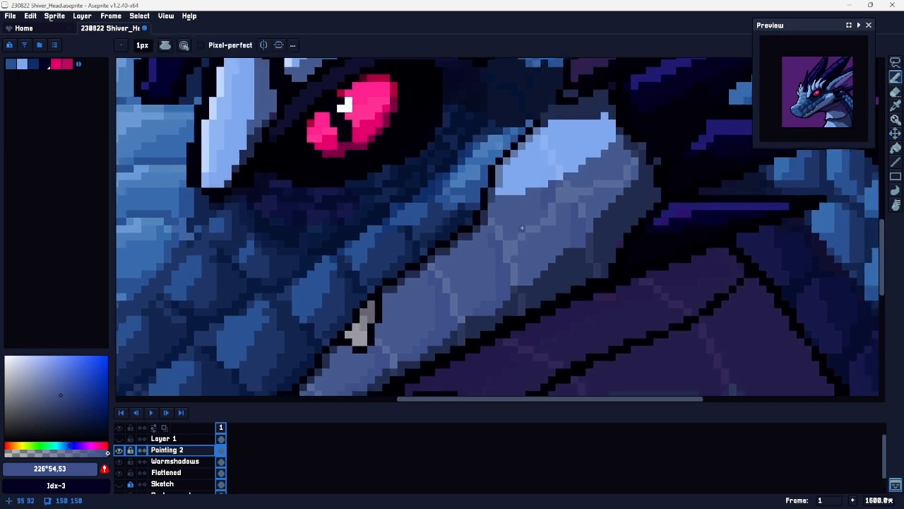
Step: Draw a scale line through the light patch at the back of the jaw with #455a8f sampled from the brow spike's shadow
{"action": "left_click", "coordinate": [556, 146], "text": "alt"}
{"action": "left_click_drag", "start_coordinate": [454, 181], "coordinate": [626, 278]}
{"action": "left_click", "coordinate": [436, 198], "text": "alt"}
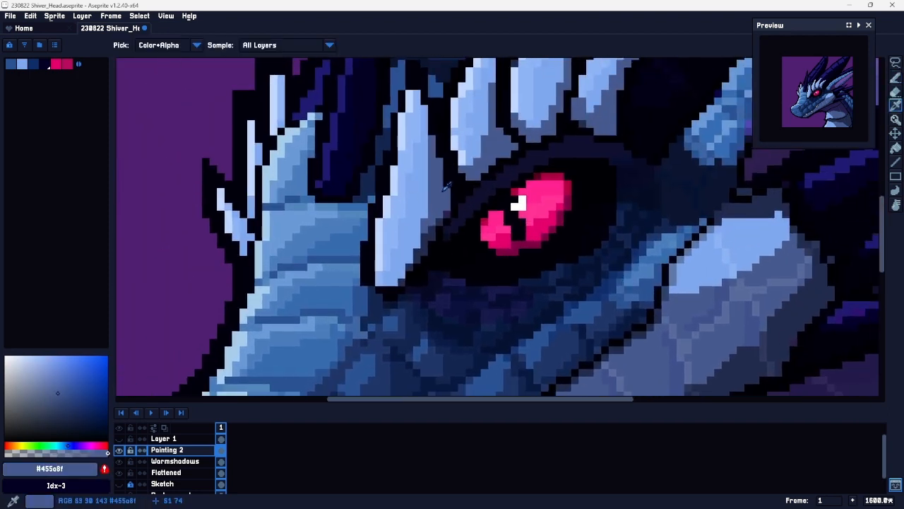
{"action": "left_click_drag", "start_coordinate": [687, 214], "coordinate": [530, 195]}
{"action": "left_click_drag", "start_coordinate": [554, 226], "coordinate": [563, 255]}
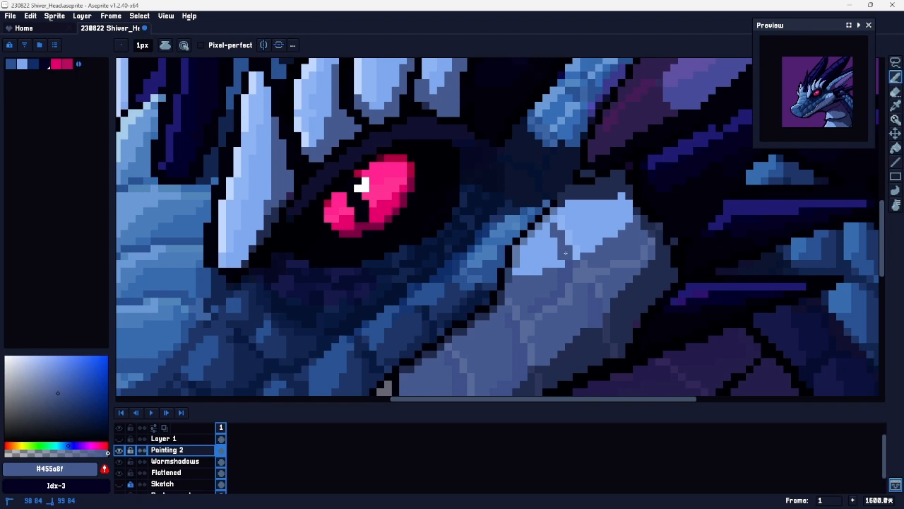
{"action": "key", "text": "z"}
{"action": "scroll", "coordinate": [577, 215], "scroll_direction": "down", "scroll_amount": 5}
{"action": "scroll", "coordinate": [631, 192], "scroll_direction": "up", "scroll_amount": 5}
{"action": "scroll", "coordinate": [640, 192], "scroll_direction": "down", "scroll_amount": 3}
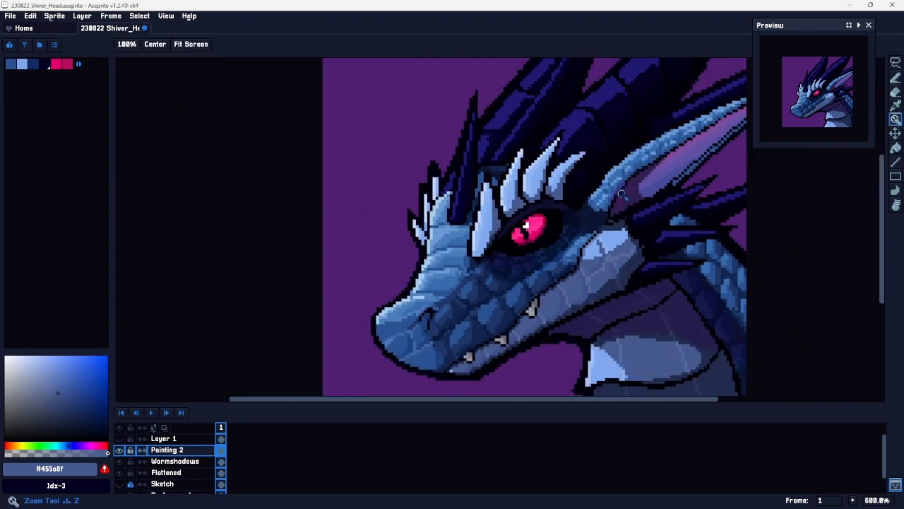
Step: Brighten the light scale at the back of the jaw with #8fb4f4 sampled from the brow spike
{"action": "scroll", "coordinate": [649, 185], "scroll_direction": "up", "scroll_amount": 4}
{"action": "mouse_move", "coordinate": [613, 276]}
{"action": "left_mouse_down"}
{"action": "mouse_move", "coordinate": [602, 218]}
{"action": "mouse_move", "coordinate": [610, 217]}
{"action": "mouse_move", "coordinate": [555, 176]}
{"action": "mouse_move", "coordinate": [584, 183]}
{"action": "left_mouse_up"}
{"action": "left_click", "coordinate": [289, 182], "text": "alt"}
{"action": "left_click", "coordinate": [594, 201], "text": "alt"}
{"action": "key", "text": "b"}
{"action": "scroll", "coordinate": [575, 205], "scroll_direction": "down", "scroll_amount": 3}
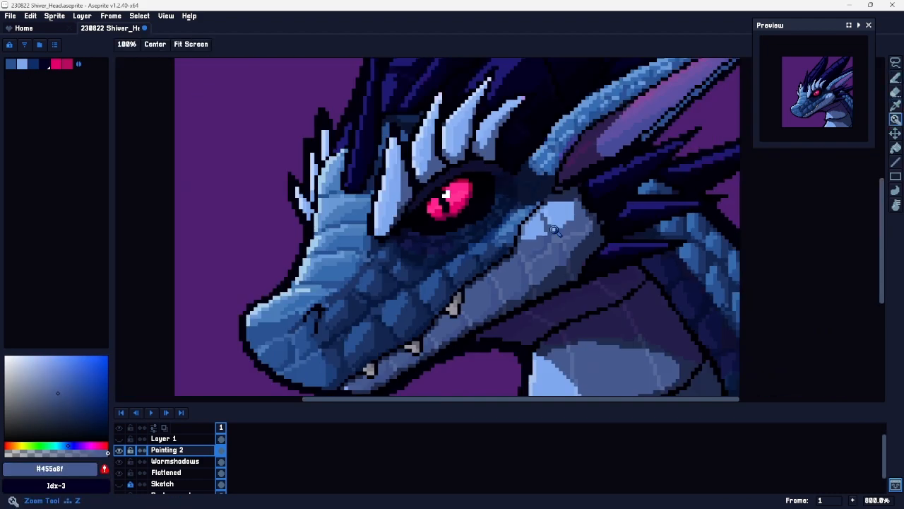
{"action": "key", "text": "alt"}
{"action": "left_click", "coordinate": [388, 192], "text": "alt"}
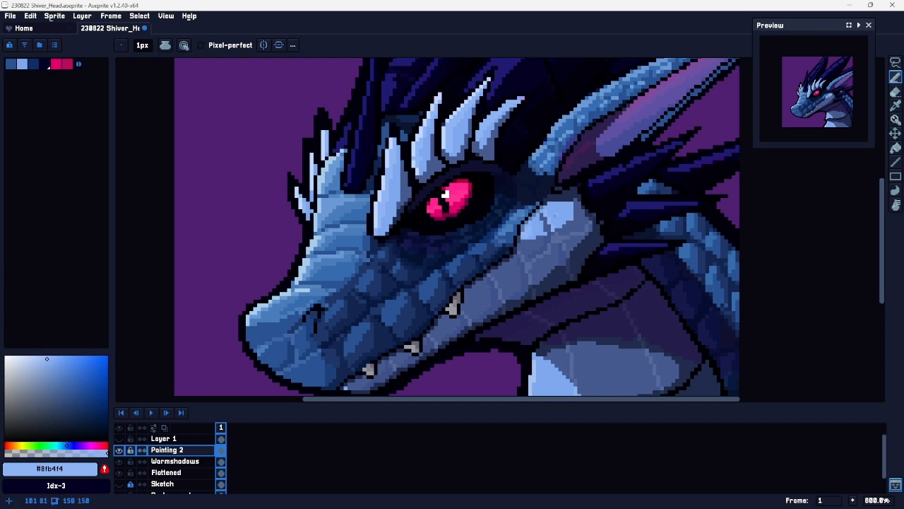
{"action": "key", "text": "ctrl+space"}
{"action": "left_click_drag", "start_coordinate": [575, 232], "coordinate": [605, 166]}
Step: Lighten the sampled jaw colour to HSV 222°, 49, 61 and paint soft highlights on the lower jaw scales around the third tooth
{"action": "key", "text": "alt"}
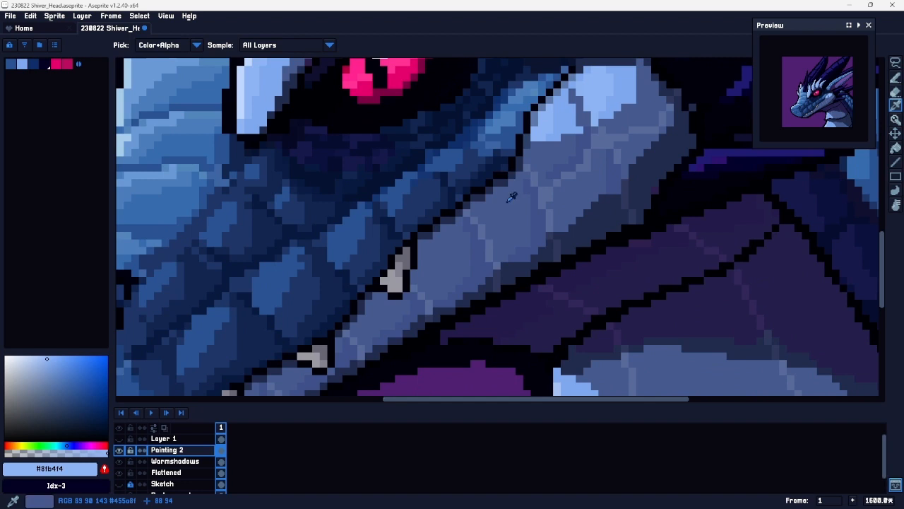
{"action": "left_click", "coordinate": [508, 214], "text": "alt"}
{"action": "key", "text": "space"}
{"action": "left_click_drag", "start_coordinate": [468, 234], "coordinate": [517, 224]}
{"action": "key", "text": "ctrl+space"}
{"action": "left_click", "coordinate": [55, 387]}
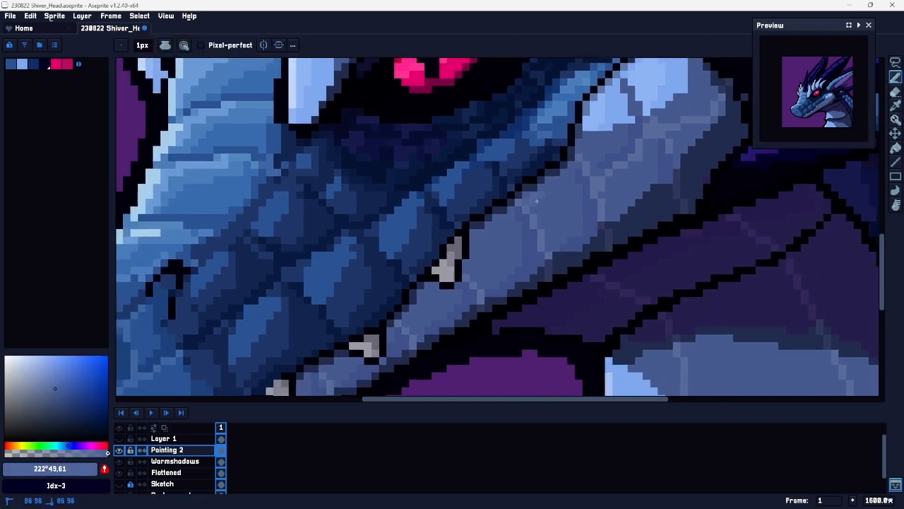
{"action": "mouse_move", "coordinate": [488, 233]}
{"action": "left_mouse_down"}
{"action": "mouse_move", "coordinate": [473, 269]}
{"action": "mouse_move", "coordinate": [495, 225]}
{"action": "left_mouse_up"}
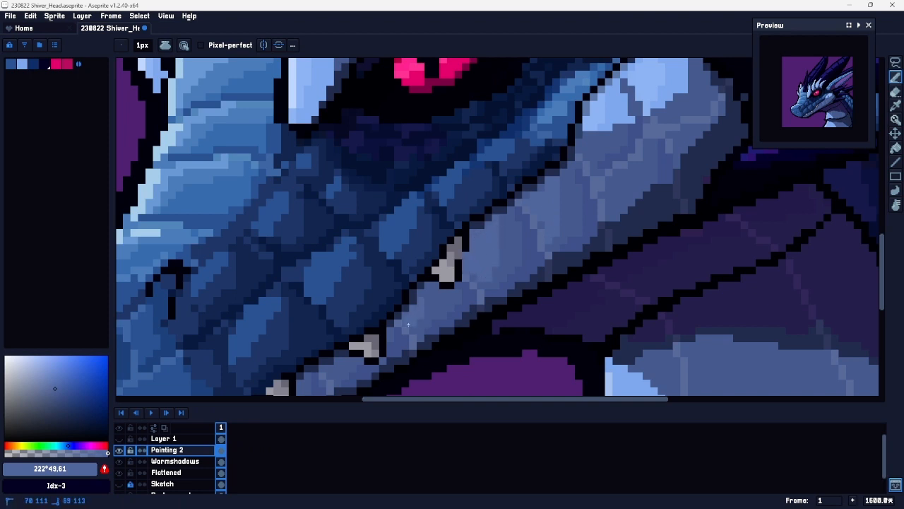
{"action": "left_click_drag", "start_coordinate": [422, 323], "coordinate": [435, 293]}
Step: Undo the stray stroke at the second tooth and extend the soft highlights onto the jaw scales beside the front teeth
{"action": "left_click_drag", "start_coordinate": [447, 332], "coordinate": [555, 232]}
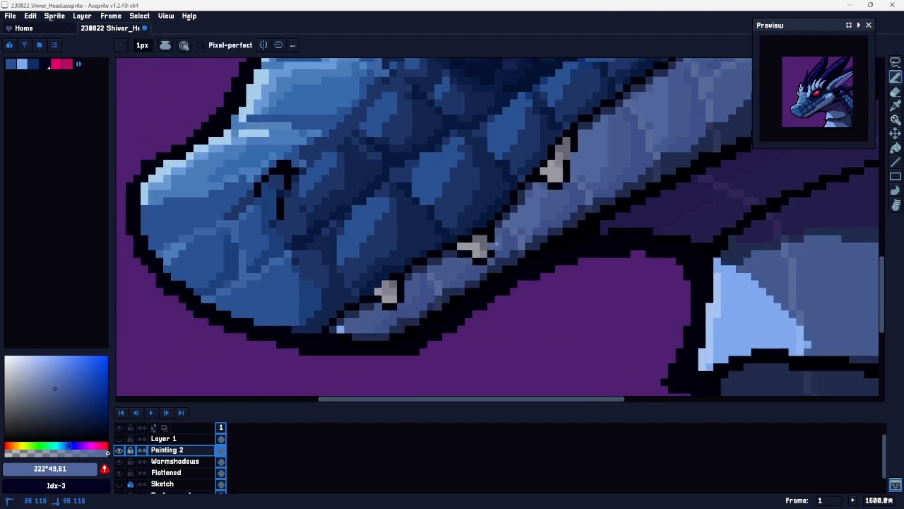
{"action": "key", "text": "ctrl+z"}
{"action": "left_click_drag", "start_coordinate": [499, 246], "coordinate": [499, 255]}
{"action": "left_click_drag", "start_coordinate": [453, 275], "coordinate": [450, 267]}
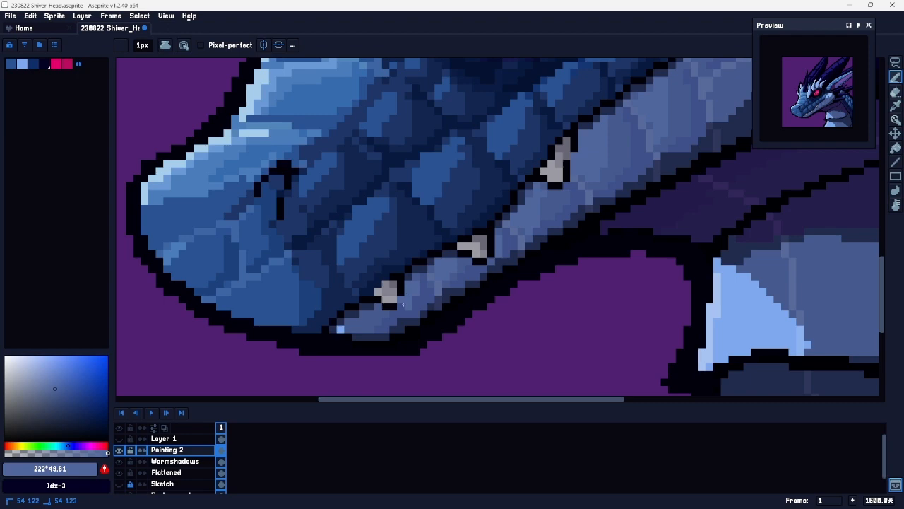
Step: Try a dark scale line across the jaw behind the third tooth with #212b4e sampled from the jaw's shadow, and undo it
{"action": "key", "text": "z"}
{"action": "left_click_drag", "start_coordinate": [495, 274], "coordinate": [455, 275]}
{"action": "left_click_drag", "start_coordinate": [592, 241], "coordinate": [509, 253]}
{"action": "left_click_drag", "start_coordinate": [455, 238], "coordinate": [484, 237]}
{"action": "key", "text": "i"}
{"action": "left_click", "coordinate": [448, 277], "text": "alt"}
{"action": "key", "text": "b"}
{"action": "left_click", "coordinate": [476, 281], "text": "alt"}
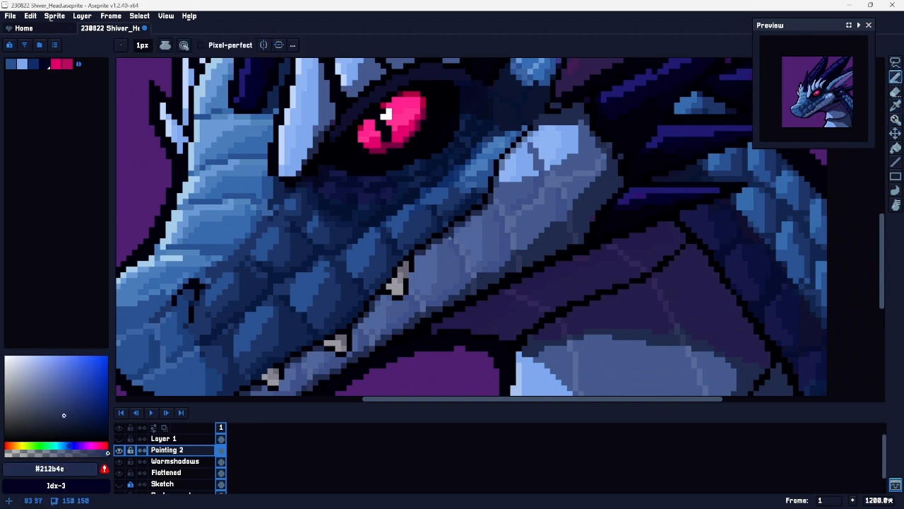
{"action": "left_click_drag", "start_coordinate": [449, 240], "coordinate": [472, 279]}
{"action": "key", "text": "z"}
{"action": "mouse_move", "coordinate": [530, 273]}
{"action": "left_mouse_down"}
{"action": "mouse_move", "coordinate": [516, 273]}
{"action": "mouse_move", "coordinate": [552, 262]}
{"action": "left_mouse_up"}
{"action": "key", "text": "ctrl+z"}
{"action": "left_click", "coordinate": [486, 240]}
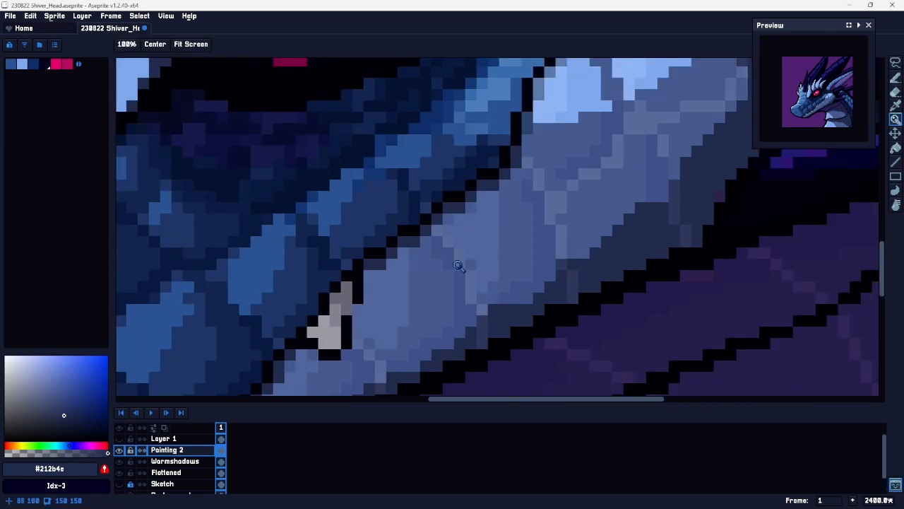
Step: Try the jaw scale line behind the third tooth in #11254e and in a lighter blue sampled from the cheek scales, undoing each
{"action": "left_click", "coordinate": [456, 265], "text": "alt"}
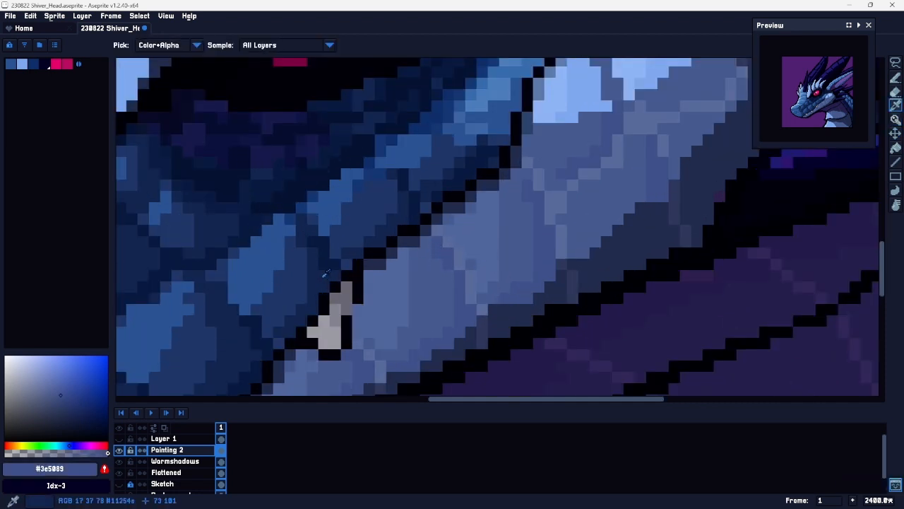
{"action": "left_click", "coordinate": [327, 292], "text": "alt"}
{"action": "key", "text": "b"}
{"action": "left_click", "coordinate": [446, 247]}
{"action": "key", "text": "ctrl+z"}
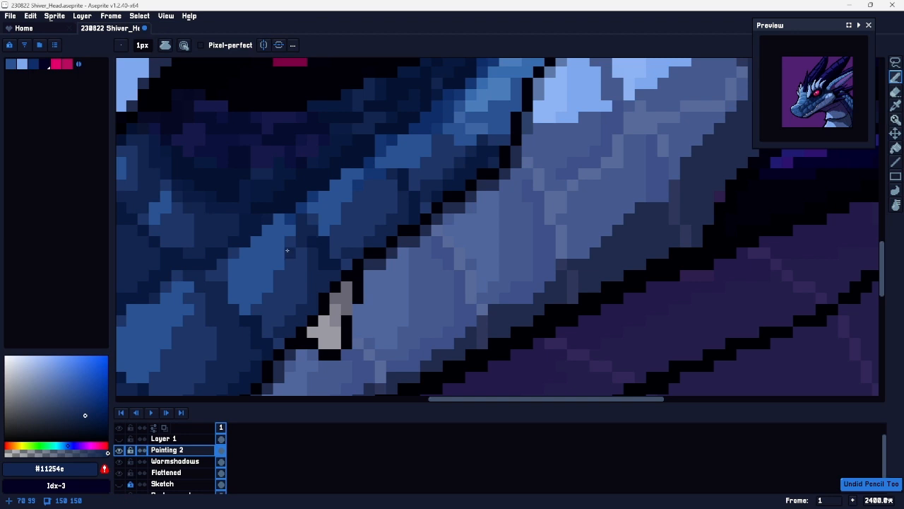
{"action": "left_click", "coordinate": [263, 252], "text": "alt"}
{"action": "left_click_drag", "start_coordinate": [437, 231], "coordinate": [449, 255]}
{"action": "key", "text": "ctrl+z"}
Step: Sample #1f3668 from the cheek, shift it to HSV 221°, 67, 46 and try scale lines across the jaw behind the third tooth
{"action": "left_click", "coordinate": [296, 274], "text": "alt"}
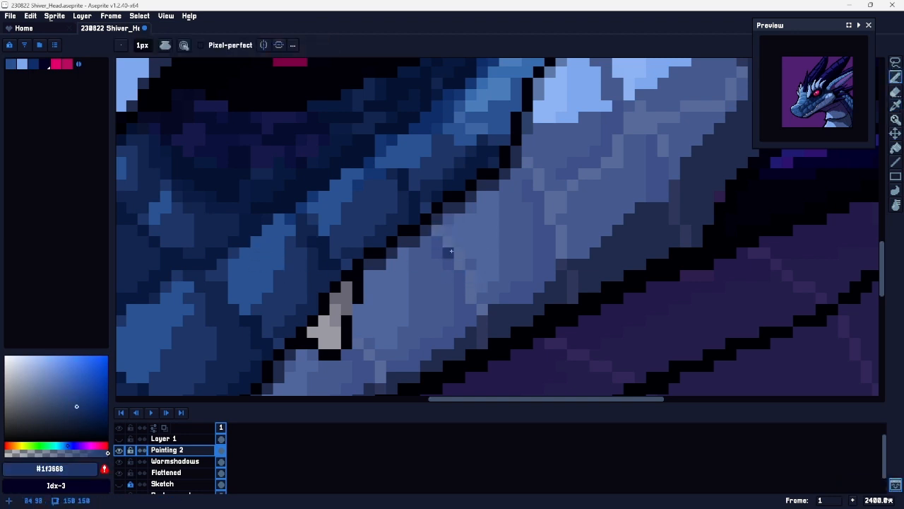
{"action": "left_click", "coordinate": [75, 400]}
{"action": "left_click_drag", "start_coordinate": [75, 400], "coordinate": [73, 401]}
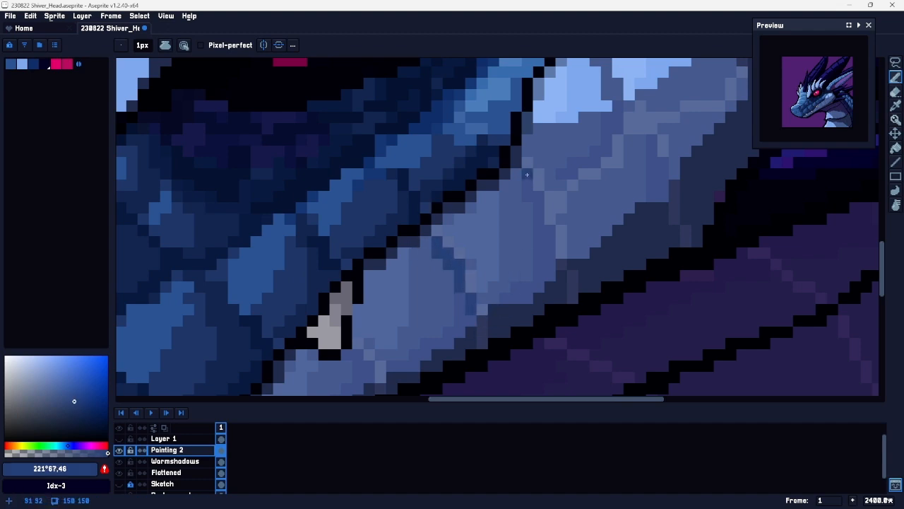
{"action": "key", "text": "z"}
{"action": "scroll", "coordinate": [629, 222], "scroll_direction": "down", "scroll_amount": 5}
{"action": "scroll", "coordinate": [625, 220], "scroll_direction": "up", "scroll_amount": 4}
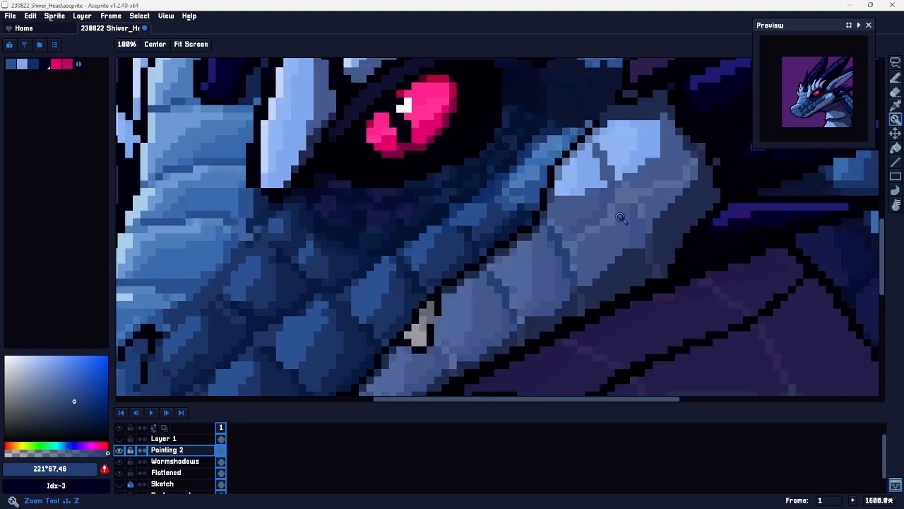
{"action": "key", "text": "b"}
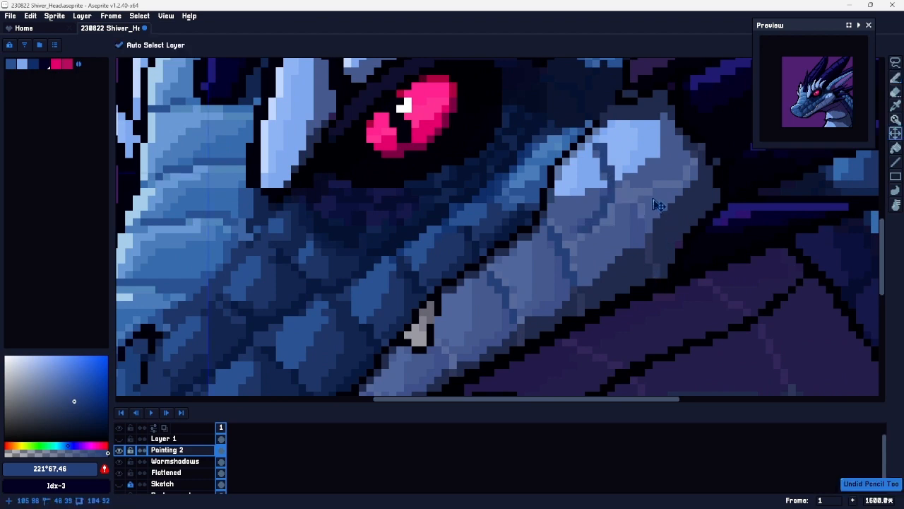
Step: Try another scale line near the back of the jaw, and undo all the HSV 221°, 67, 46 lines
{"action": "key", "text": "ctrl+space"}
{"action": "mouse_move", "coordinate": [661, 243]}
{"action": "left_mouse_down"}
{"action": "mouse_move", "coordinate": [636, 243]}
{"action": "mouse_move", "coordinate": [666, 240]}
{"action": "left_mouse_up"}
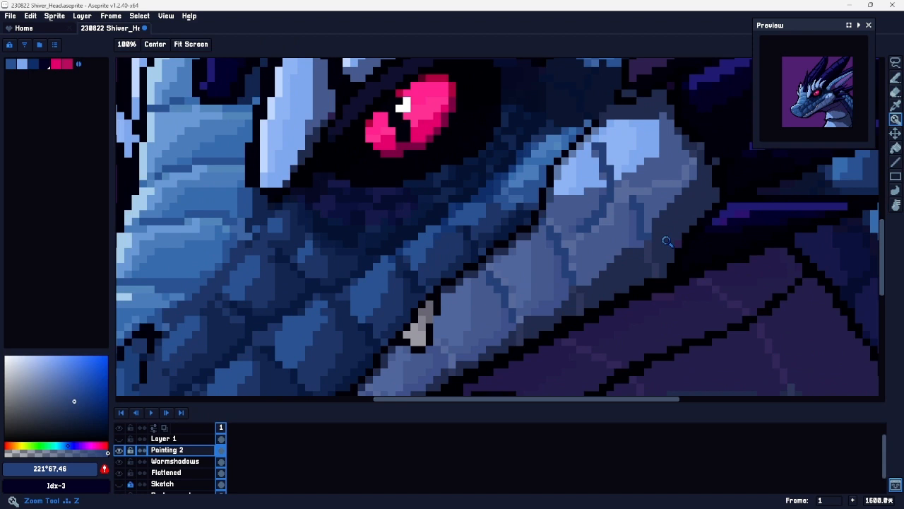
{"action": "key", "text": "ctrl+z"}
{"action": "key", "text": "ctrl+z"}
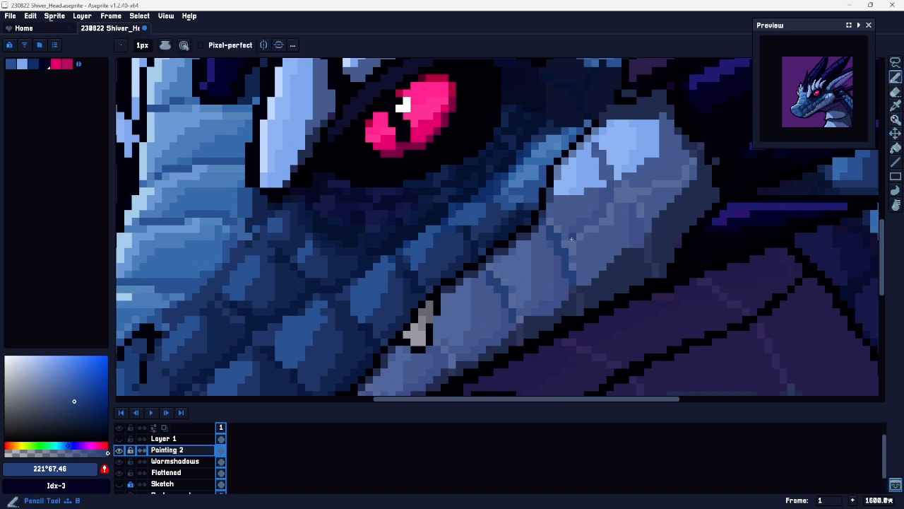
{"action": "key", "text": "ctrl+z"}
Step: Lighten the colour to HSV 221°, 64, 51 and redraw the jaw scale lines from the third tooth up through the light patch
{"action": "left_click_drag", "start_coordinate": [72, 400], "coordinate": [70, 397]}
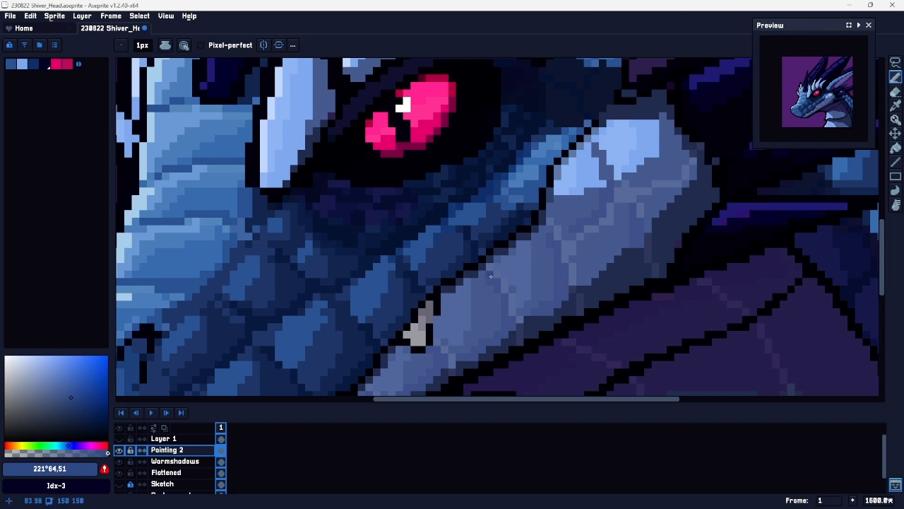
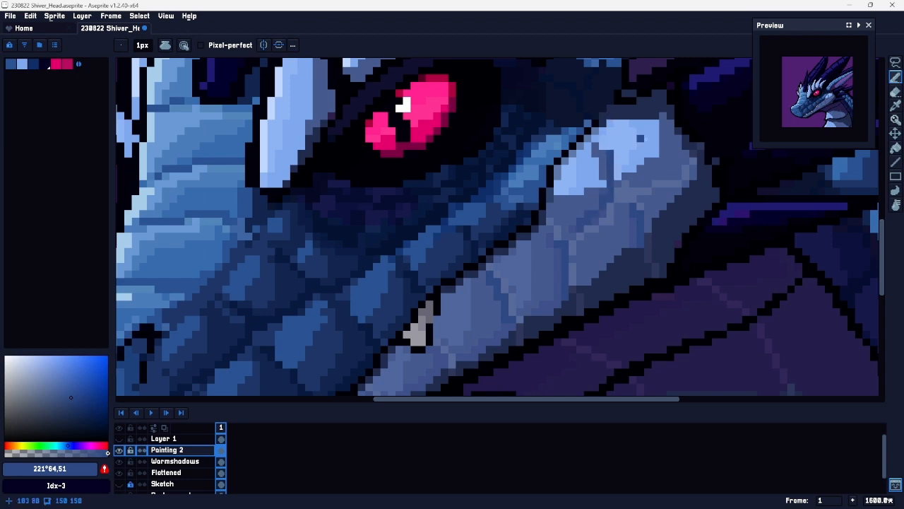
{"action": "left_click_drag", "start_coordinate": [602, 160], "coordinate": [594, 139]}
{"action": "mouse_move", "coordinate": [678, 211]}
{"action": "left_mouse_down"}
{"action": "mouse_move", "coordinate": [639, 201]}
{"action": "mouse_move", "coordinate": [666, 188]}
{"action": "left_mouse_up"}
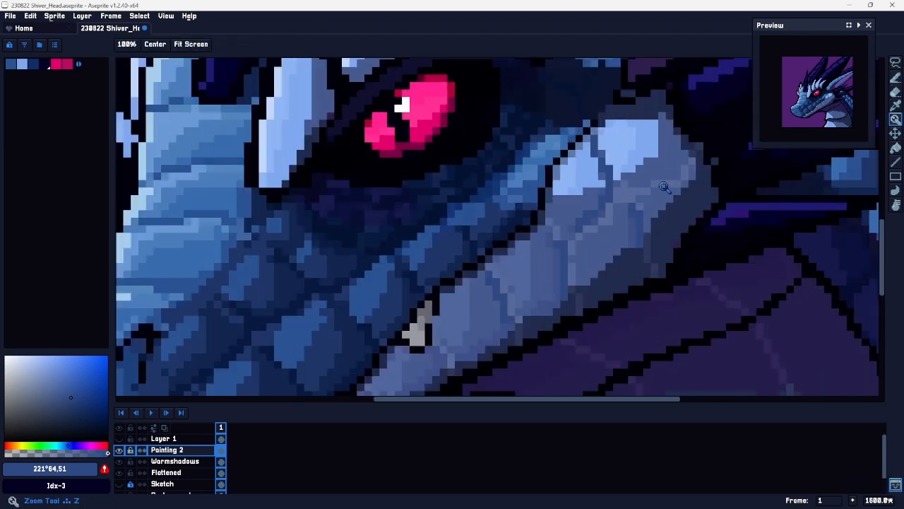
{"action": "left_click", "coordinate": [599, 169], "text": "alt"}
{"action": "left_click", "coordinate": [595, 154]}
{"action": "left_click", "coordinate": [602, 162], "text": "alt"}
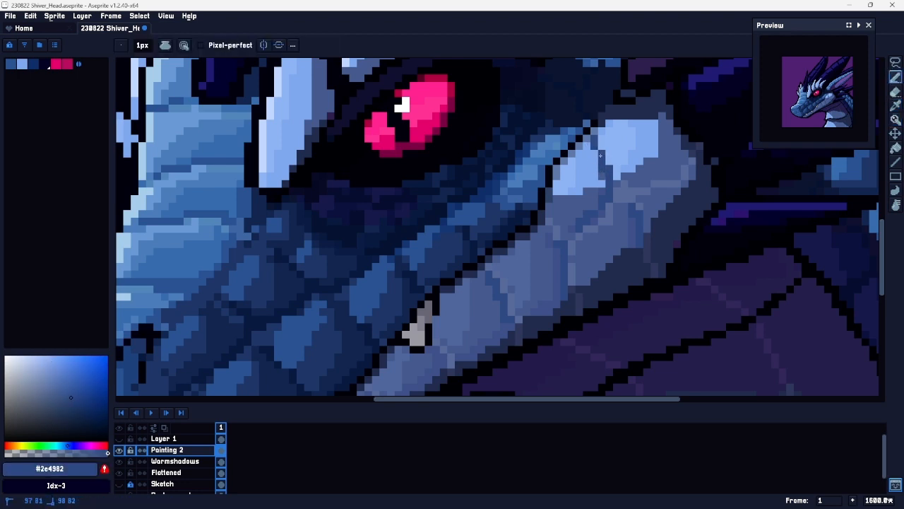
{"action": "left_click_drag", "start_coordinate": [668, 185], "coordinate": [646, 222]}
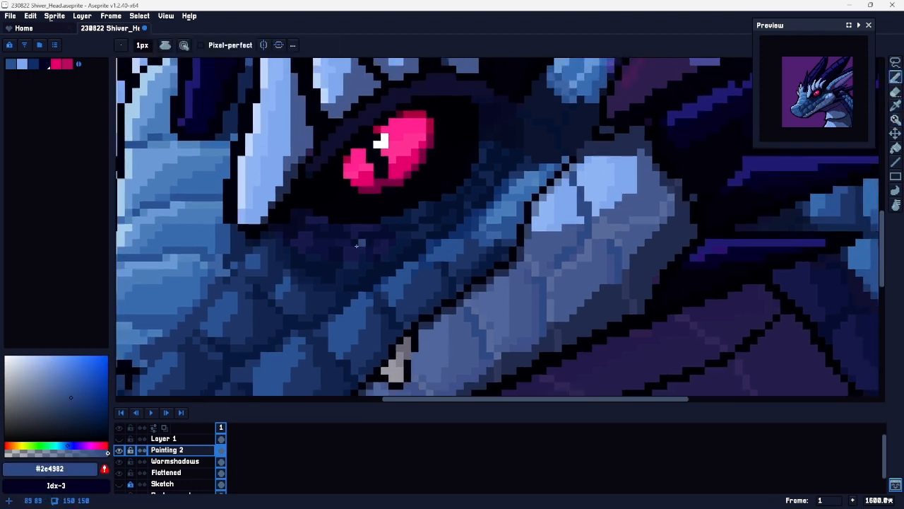
Step: Undo the stray #7fa8ee stroke and repaint the scale line through the light patch with sampled #455a8f
{"action": "left_click_drag", "start_coordinate": [375, 331], "coordinate": [452, 339]}
{"action": "left_click", "coordinate": [367, 150], "text": "alt"}
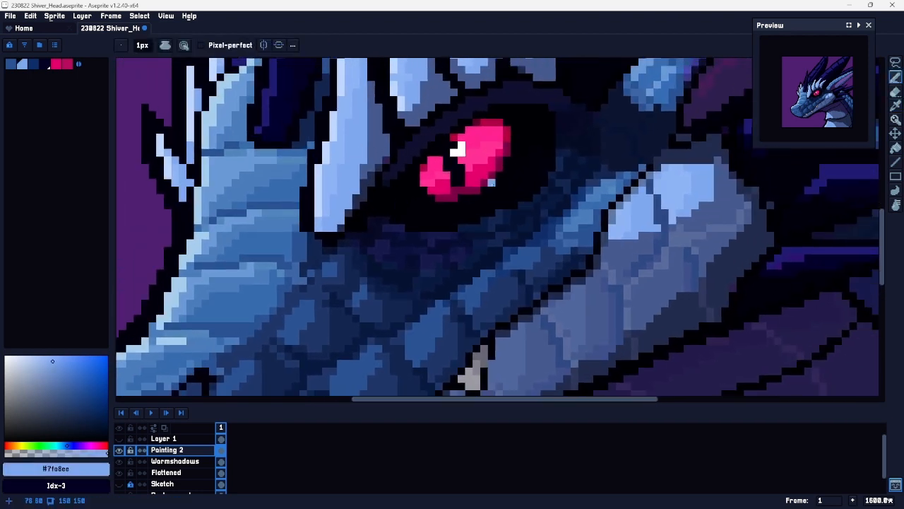
{"action": "left_click_drag", "start_coordinate": [367, 150], "coordinate": [247, 165]}
{"action": "key", "text": "ctrl+z"}
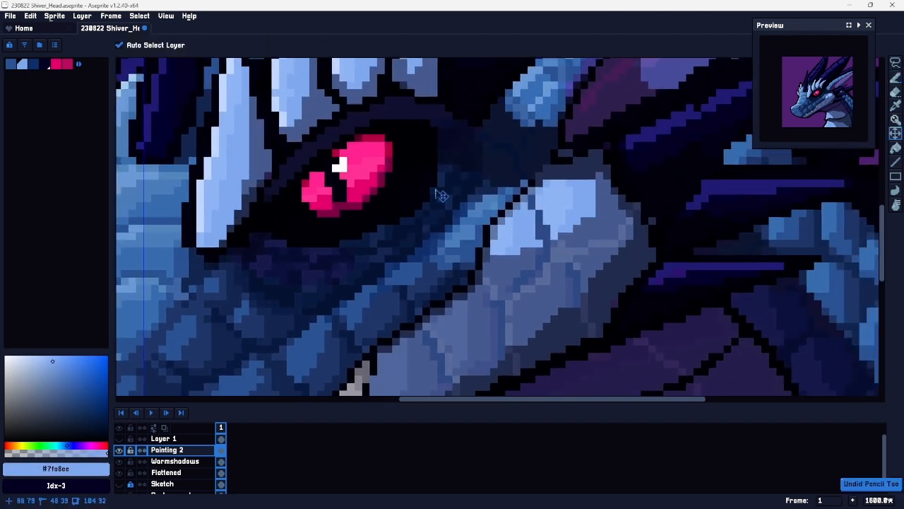
{"action": "left_click", "coordinate": [542, 228], "text": "alt"}
{"action": "left_click_drag", "start_coordinate": [532, 203], "coordinate": [547, 242]}
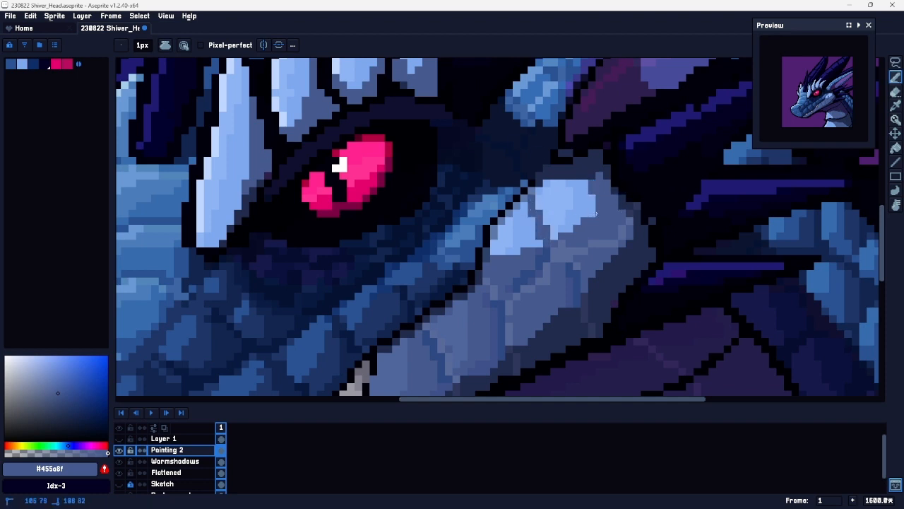
Step: Draw a #2e4982 scale line from below the light patch to the back edge of the jaw
{"action": "left_click", "coordinate": [585, 233], "text": "alt"}
{"action": "left_click_drag", "start_coordinate": [577, 248], "coordinate": [630, 215]}
{"action": "key", "text": "z"}
{"action": "scroll", "coordinate": [652, 229], "scroll_direction": "down", "scroll_amount": 3}
{"action": "scroll", "coordinate": [652, 229], "scroll_direction": "up", "scroll_amount": 3}
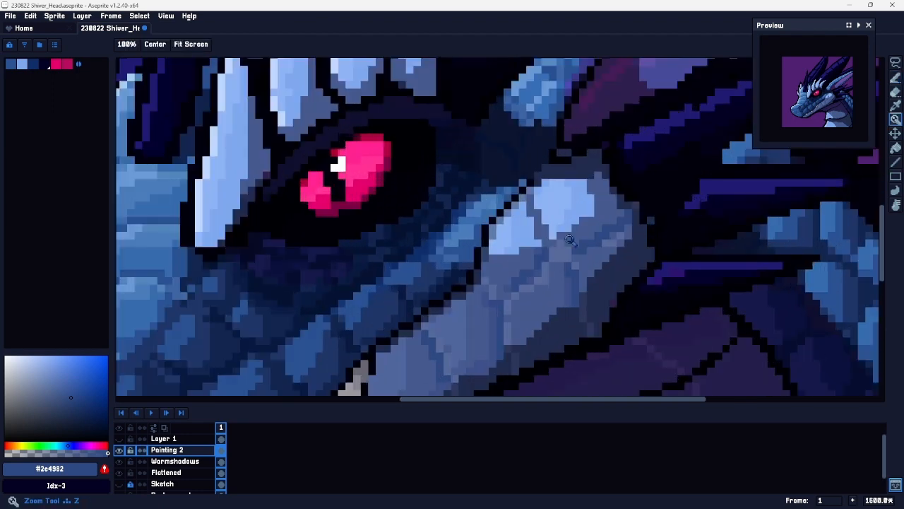
Step: Highlight the scale-line crossing below the light patch with #586b9c and refine the patch's lower edge with #8fb4f4
{"action": "key", "text": "b"}
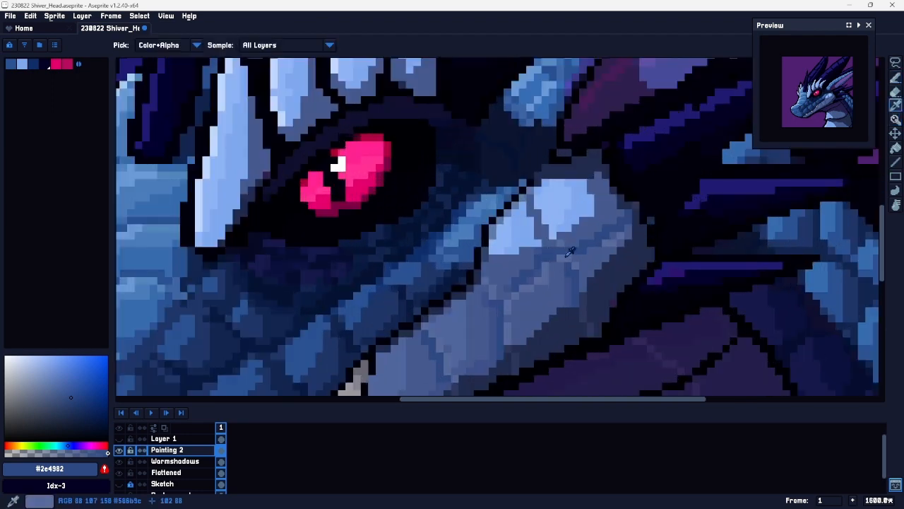
{"action": "left_click", "coordinate": [545, 259], "text": "alt"}
{"action": "key", "text": "ctrl"}
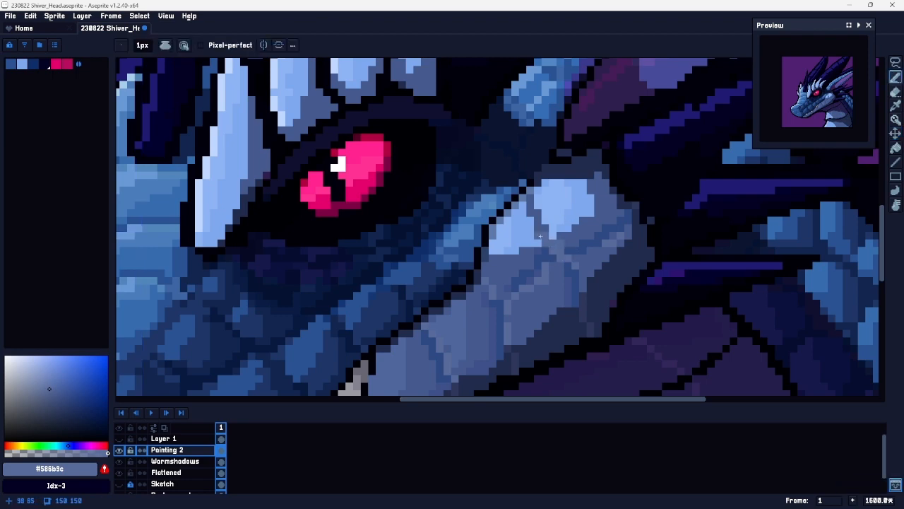
{"action": "left_click", "coordinate": [540, 236], "text": "alt"}
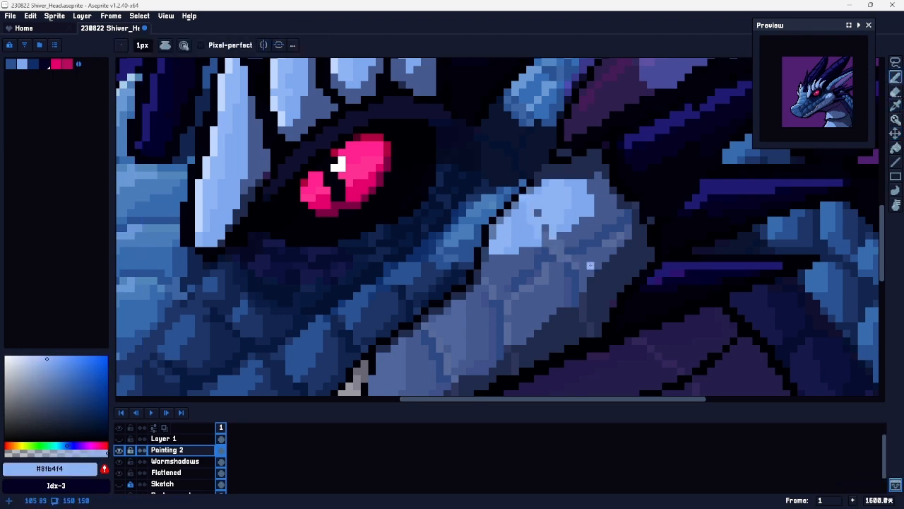
{"action": "key", "text": "z"}
{"action": "scroll", "coordinate": [614, 235], "scroll_direction": "down", "scroll_amount": 5}
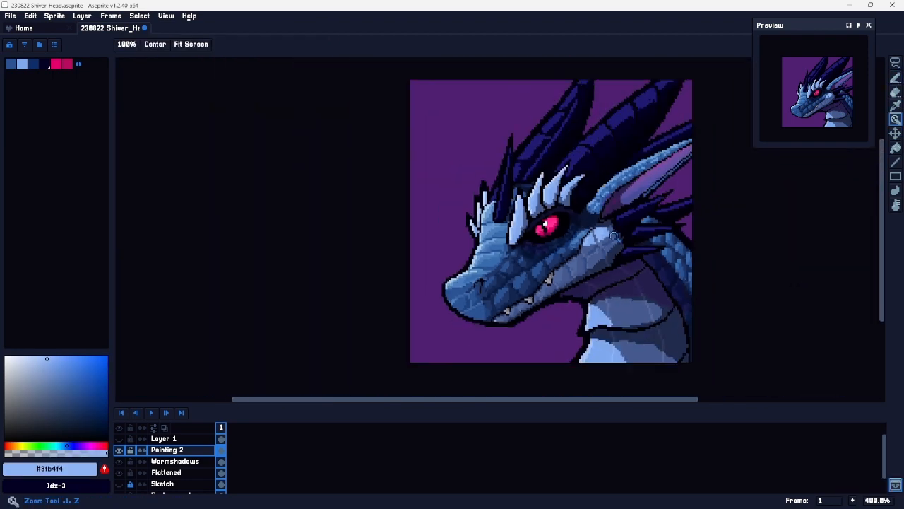
{"action": "scroll", "coordinate": [600, 244], "scroll_direction": "up", "scroll_amount": 7}
{"action": "key", "text": "alt"}
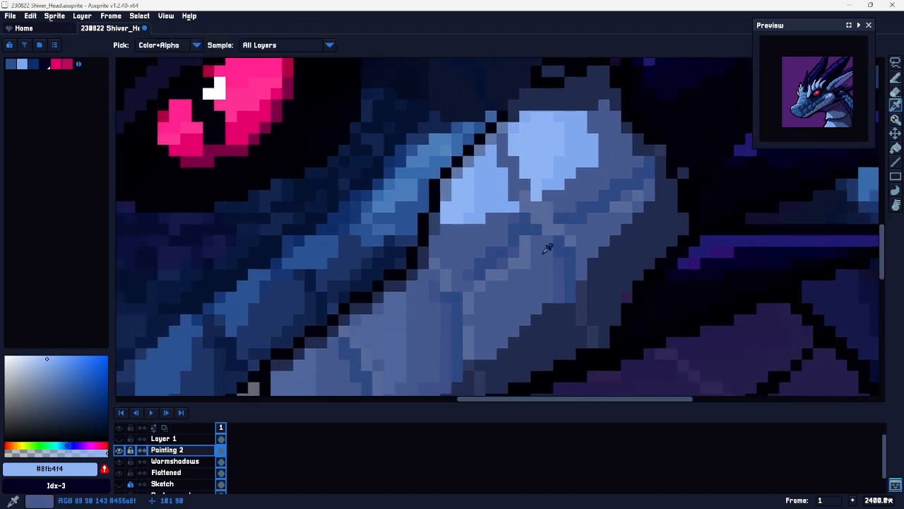
Step: Touch up the jaw scales below the light patch with #455a8f and #586b9c highlights along the scale lines
{"action": "left_click", "coordinate": [539, 256], "text": "alt"}
{"action": "key", "text": "alt"}
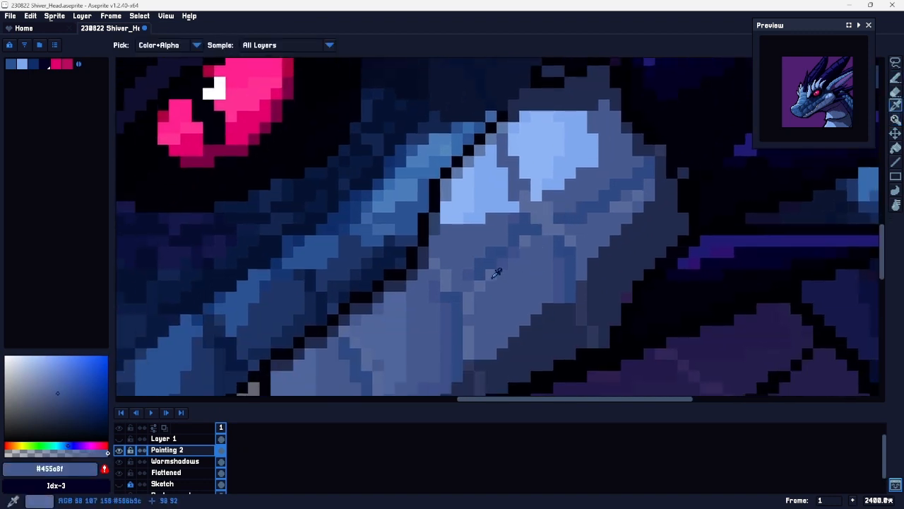
{"action": "left_click", "coordinate": [497, 274], "text": "alt"}
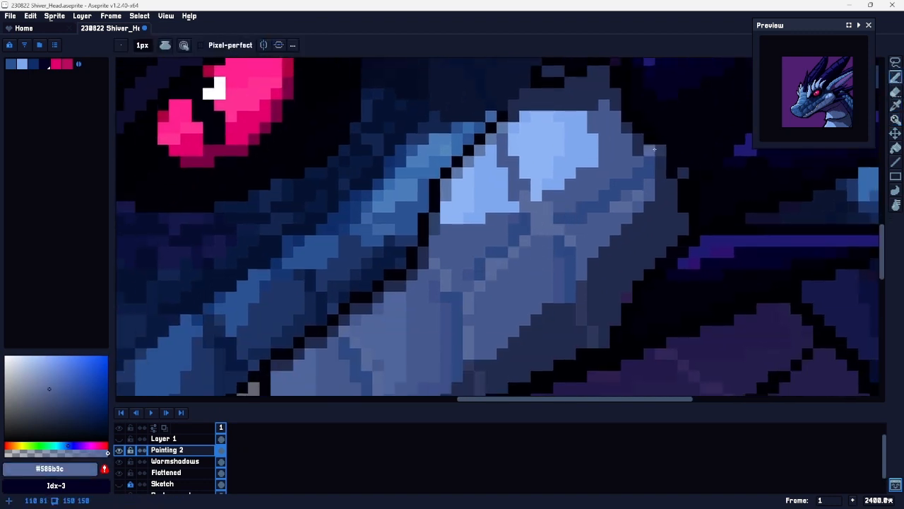
{"action": "left_click_drag", "start_coordinate": [571, 213], "coordinate": [568, 262]}
Step: Extend the light patch at the back of the jaw towards its lower rear edge with sampled #7fa8ee
{"action": "left_click", "coordinate": [561, 222], "text": "alt"}
{"action": "left_click", "coordinate": [600, 235]}
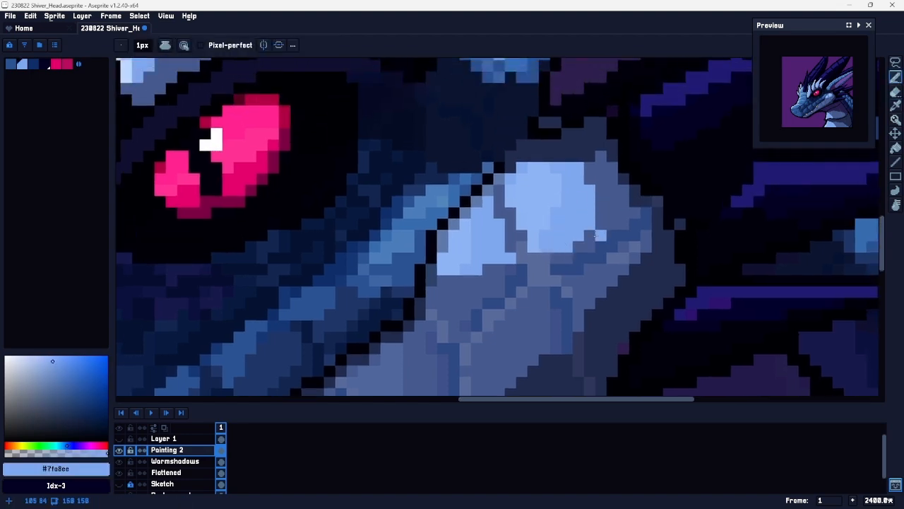
{"action": "left_click_drag", "start_coordinate": [470, 224], "coordinate": [612, 241]}
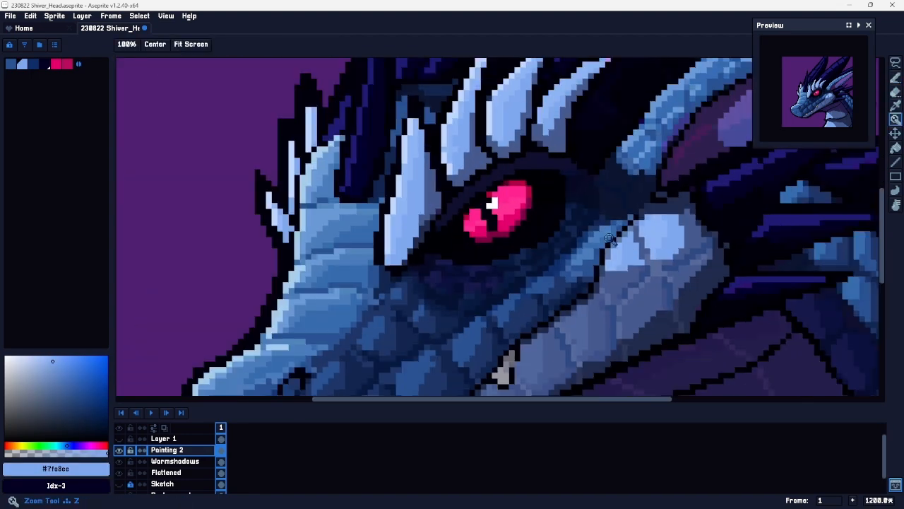
{"action": "left_click_drag", "start_coordinate": [672, 237], "coordinate": [551, 236]}
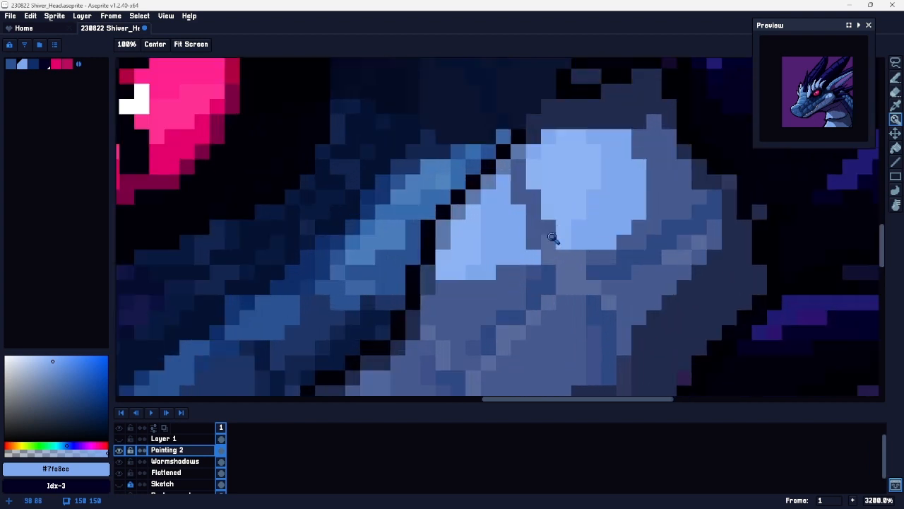
Step: Set the colour to HSV 217°, 27, 79 and repaint the scale line through the light patch with this pale grey-blue
{"action": "key", "text": "z"}
{"action": "left_click", "coordinate": [32, 361]}
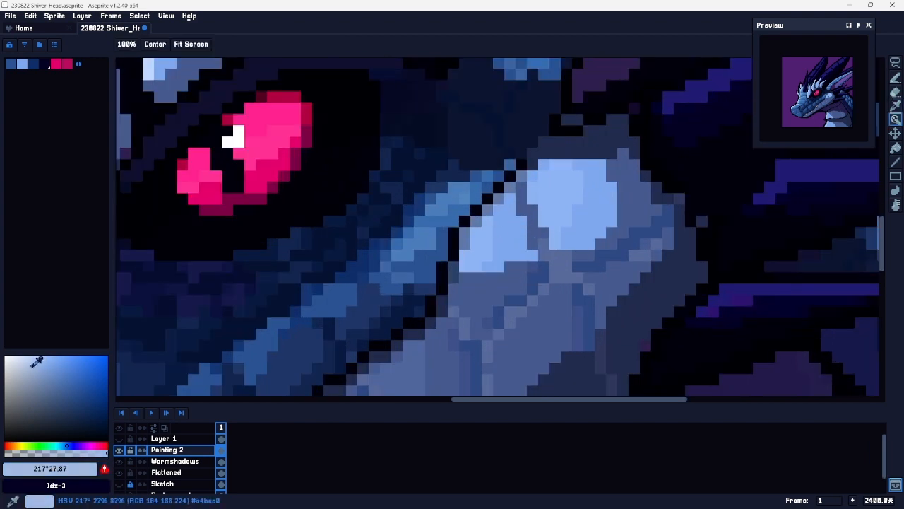
{"action": "left_click", "coordinate": [32, 373]}
{"action": "key", "text": "b"}
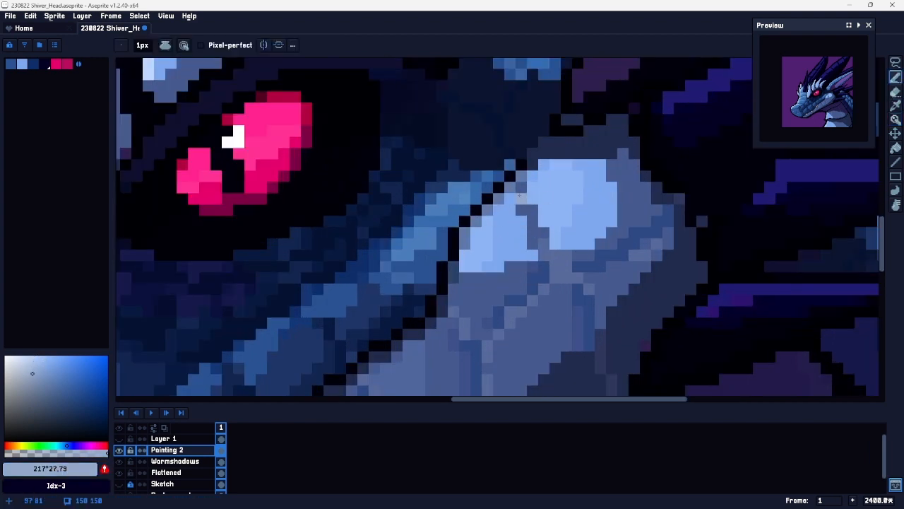
{"action": "key", "text": "z"}
{"action": "scroll", "coordinate": [634, 212], "scroll_direction": "down", "scroll_amount": 6}
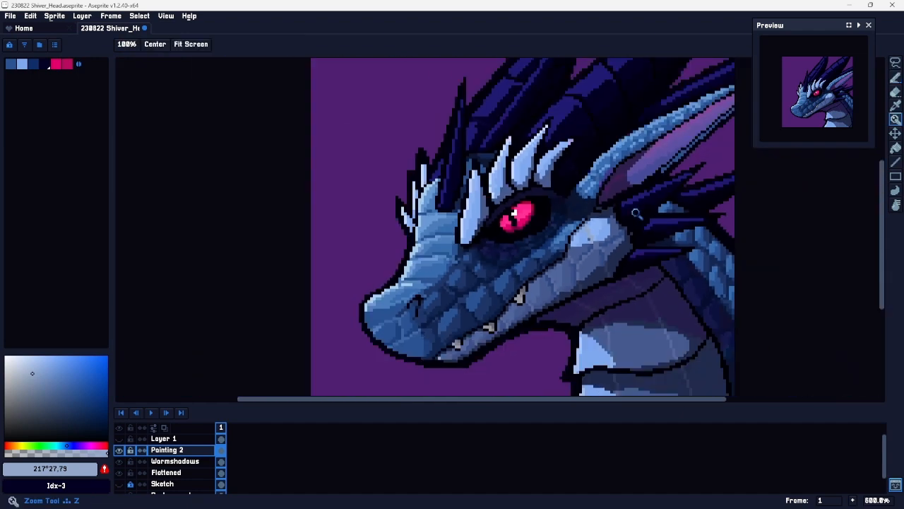
{"action": "scroll", "coordinate": [635, 212], "scroll_direction": "up", "scroll_amount": 4}
Step: Sample #7fa8ee from the light patch and thin the pale scale line running through it
{"action": "key", "text": "i"}
{"action": "left_click", "coordinate": [410, 319]}
{"action": "key", "text": "b"}
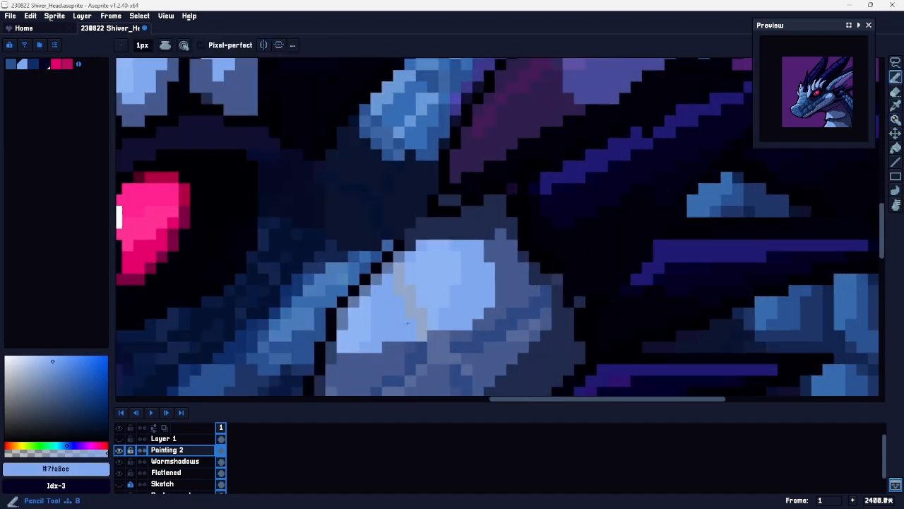
{"action": "key", "text": "z"}
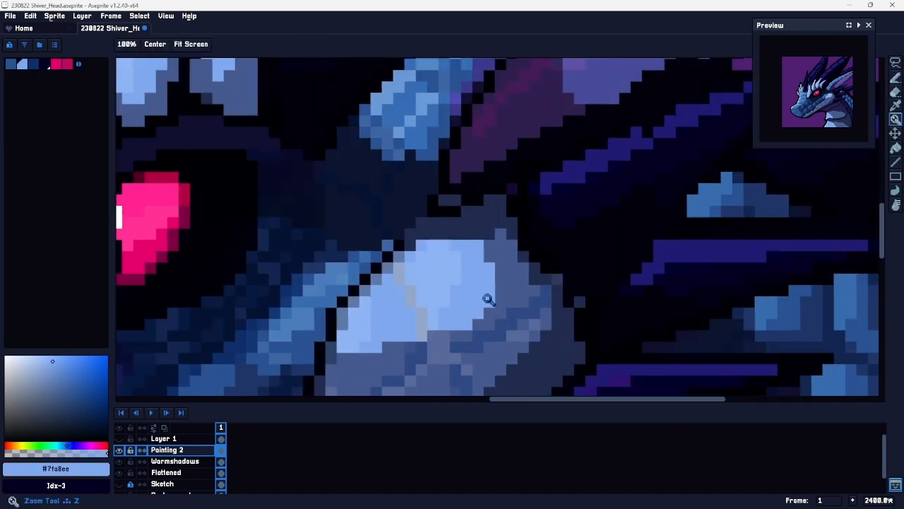
{"action": "scroll", "coordinate": [486, 298], "scroll_direction": "down", "scroll_amount": 4}
{"action": "scroll", "coordinate": [592, 169], "scroll_direction": "up", "scroll_amount": 5}
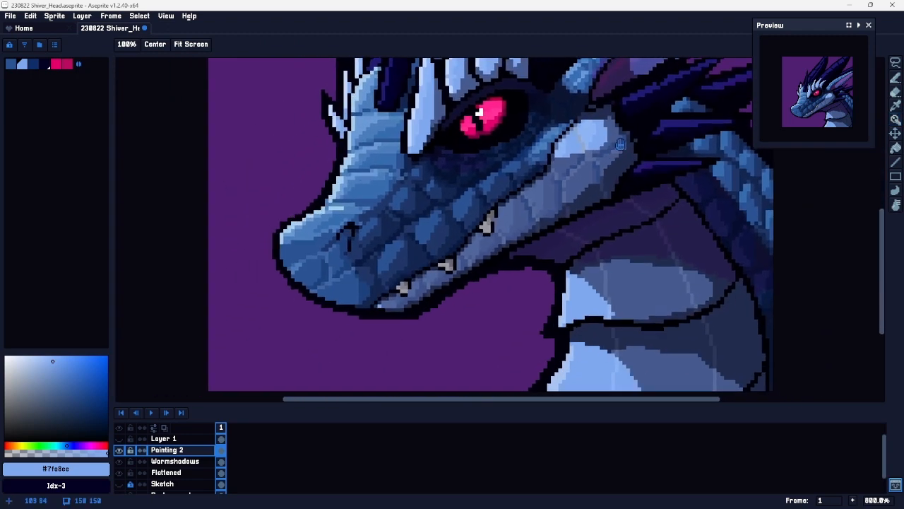
Step: Refine the scale line just below the light jaw patch with sampled blue-greys, including #3e5089
{"action": "key", "text": "i"}
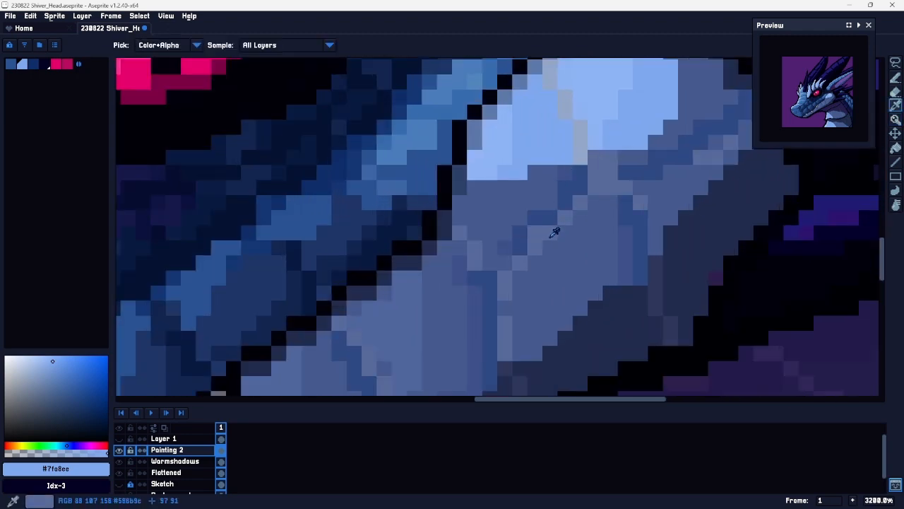
{"action": "left_click", "coordinate": [541, 206], "text": "alt"}
{"action": "key", "text": "b"}
{"action": "left_click", "coordinate": [534, 217]}
{"action": "left_click", "coordinate": [520, 232]}
{"action": "left_click", "coordinate": [516, 243], "text": "alt"}
{"action": "left_click", "coordinate": [557, 202]}
{"action": "left_click", "coordinate": [580, 173]}
{"action": "key", "text": "space"}
{"action": "left_click_drag", "start_coordinate": [664, 171], "coordinate": [577, 208]}
{"action": "left_click", "coordinate": [540, 195]}
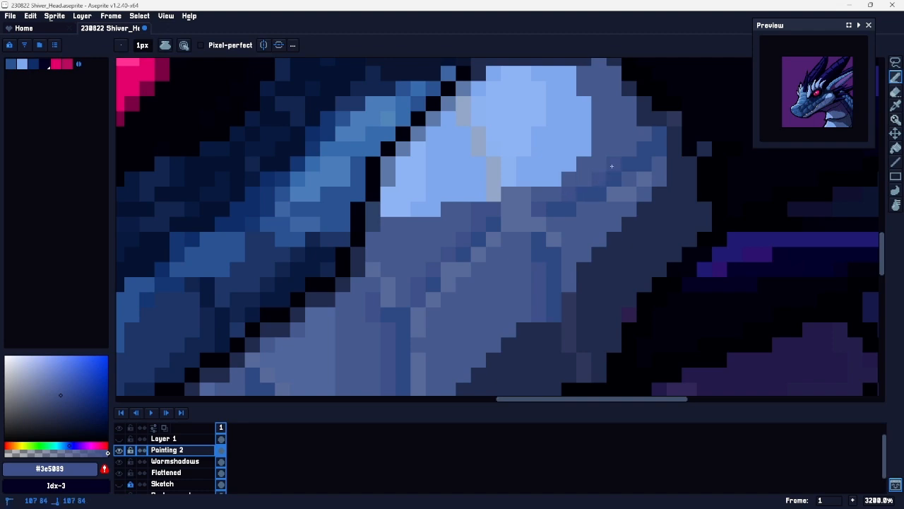
Step: Sample #2e4982 and deepen the shadows along the scale lines on the front half of the lower jaw
{"action": "key", "text": "space"}
{"action": "scroll", "coordinate": [645, 193], "scroll_direction": "down", "scroll_amount": 5}
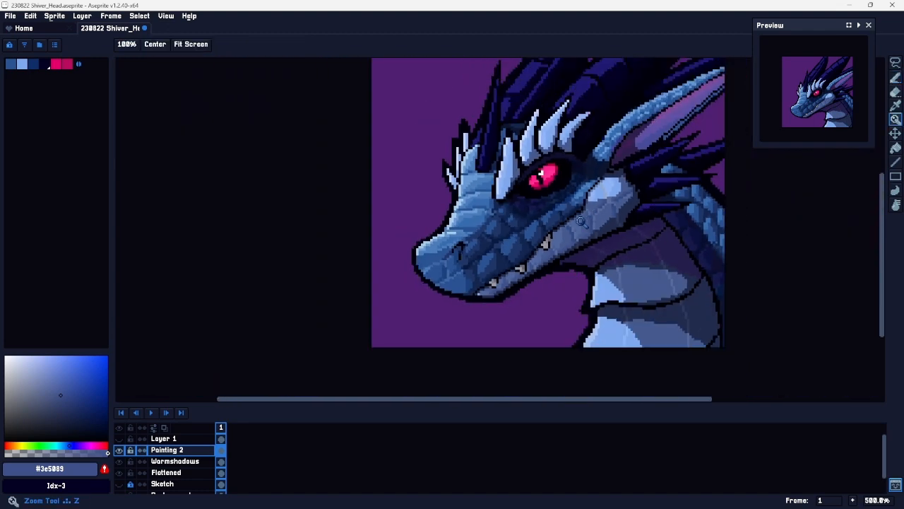
{"action": "left_click_drag", "start_coordinate": [645, 192], "coordinate": [588, 215]}
{"action": "key", "text": "z"}
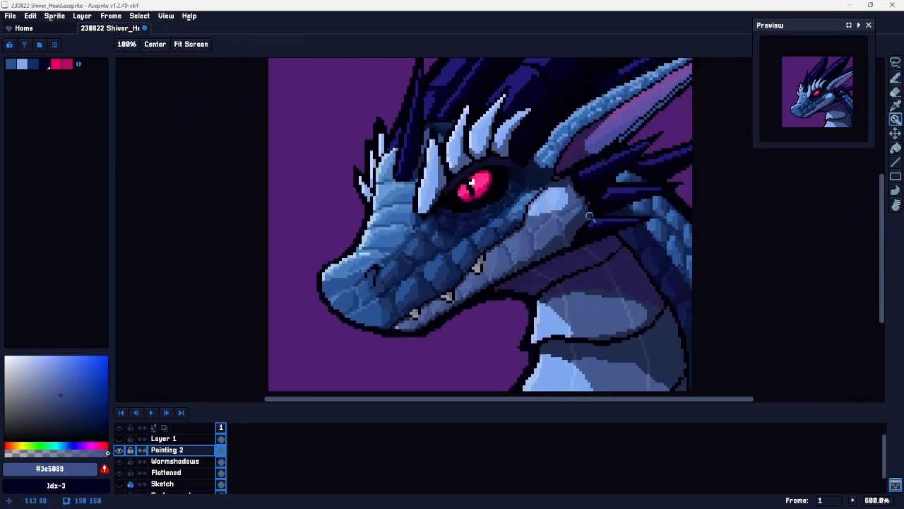
{"action": "left_click_drag", "start_coordinate": [509, 265], "coordinate": [536, 244]}
{"action": "left_click", "coordinate": [514, 239], "text": "alt"}
{"action": "key", "text": "b"}
{"action": "left_click", "coordinate": [444, 284], "text": "alt"}
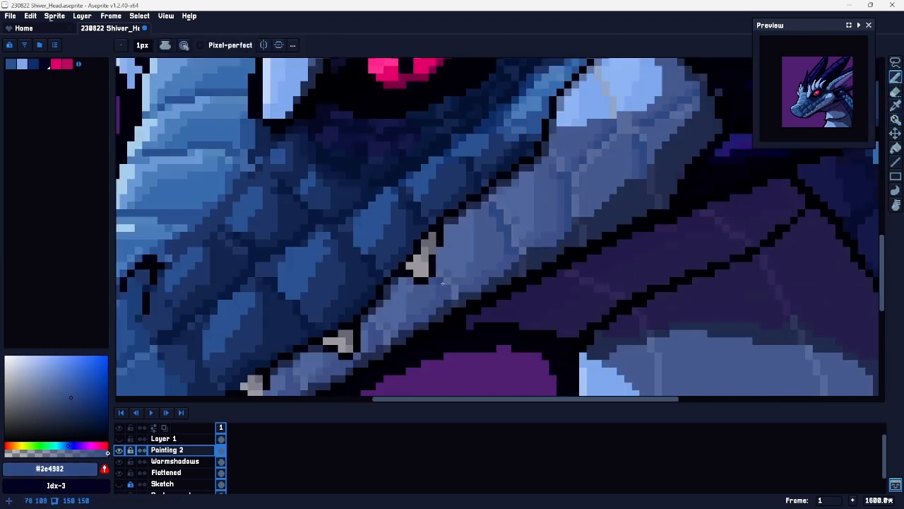
{"action": "left_click_drag", "start_coordinate": [473, 330], "coordinate": [495, 274]}
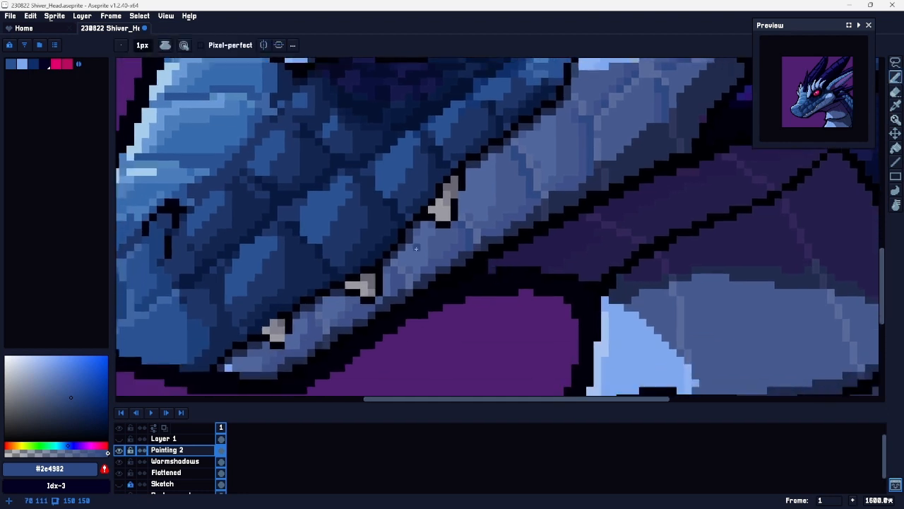
{"action": "left_click_drag", "start_coordinate": [333, 312], "coordinate": [407, 270]}
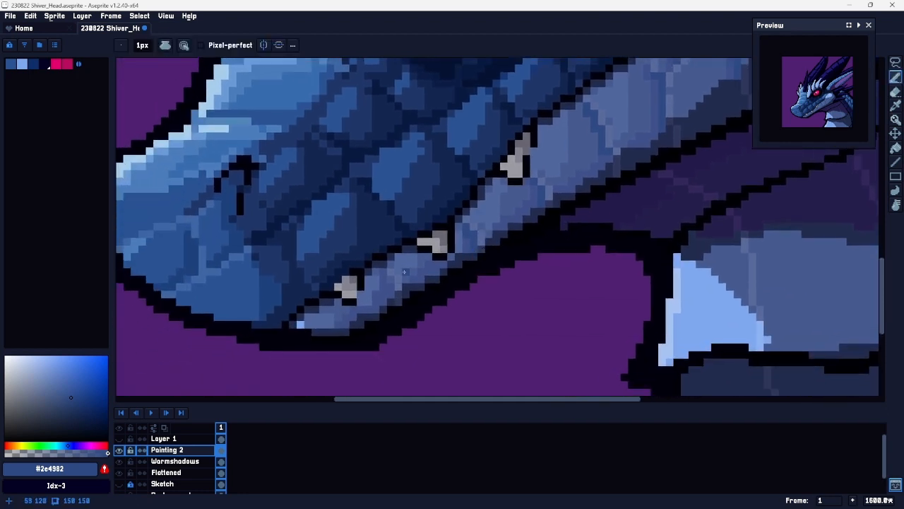
Step: Darken the edges of the rear jaw scales beneath the light patch with sampled #2e4982
{"action": "key", "text": "z"}
{"action": "left_click_drag", "start_coordinate": [497, 274], "coordinate": [464, 277]}
{"action": "left_click_drag", "start_coordinate": [655, 208], "coordinate": [543, 214]}
{"action": "left_click_drag", "start_coordinate": [431, 231], "coordinate": [484, 203]}
{"action": "left_click", "coordinate": [425, 246], "text": "alt"}
{"action": "left_click_drag", "start_coordinate": [409, 292], "coordinate": [455, 248]}
{"action": "mouse_move", "coordinate": [400, 303]}
{"action": "left_mouse_down"}
{"action": "mouse_move", "coordinate": [432, 293]}
{"action": "mouse_move", "coordinate": [452, 268]}
{"action": "mouse_move", "coordinate": [467, 270]}
{"action": "left_mouse_up"}
{"action": "left_click", "coordinate": [467, 236], "text": "alt"}
{"action": "left_click", "coordinate": [469, 252], "text": "alt"}
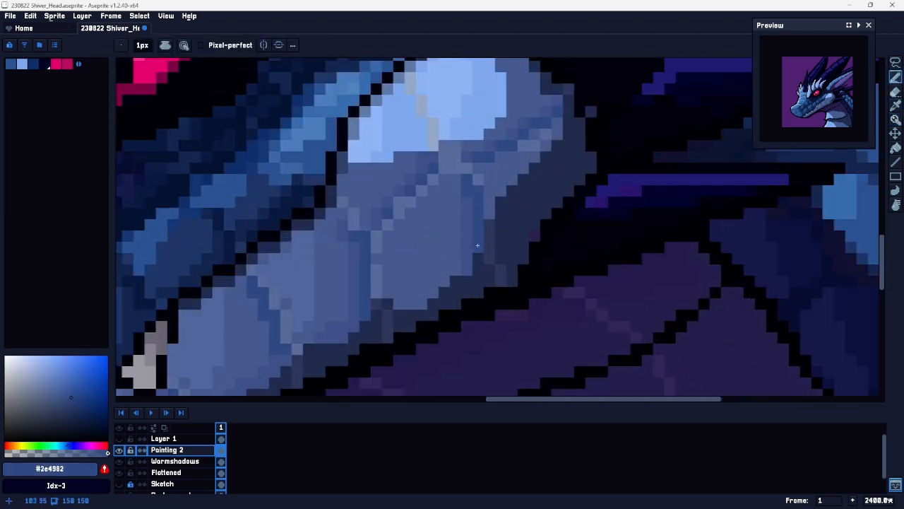
Step: Darken the front scale line on the upper neck plate with #2e4982
{"action": "key", "text": "z"}
{"action": "left_click_drag", "start_coordinate": [558, 286], "coordinate": [517, 188]}
{"action": "left_click_drag", "start_coordinate": [494, 224], "coordinate": [512, 215]}
{"action": "left_click_drag", "start_coordinate": [428, 256], "coordinate": [482, 253]}
{"action": "key", "text": "b"}
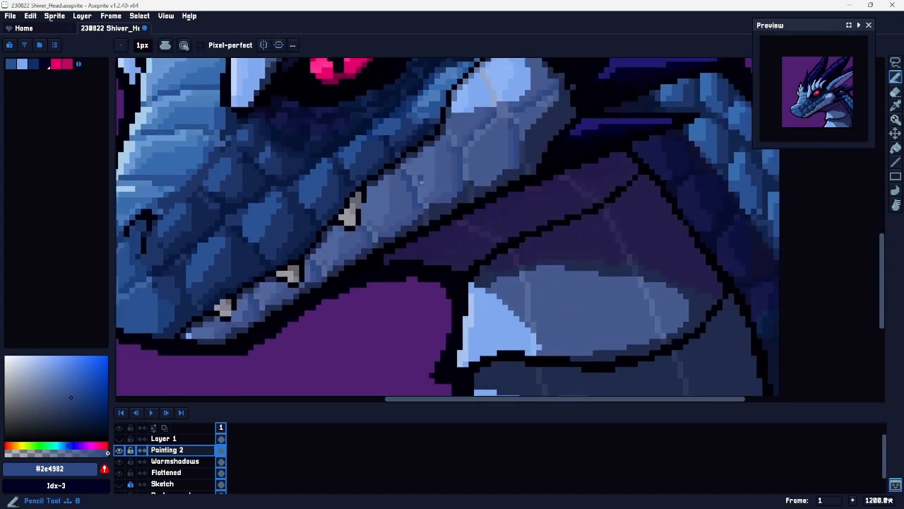
{"action": "left_click_drag", "start_coordinate": [518, 279], "coordinate": [524, 308]}
{"action": "key", "text": "ctrl+z"}
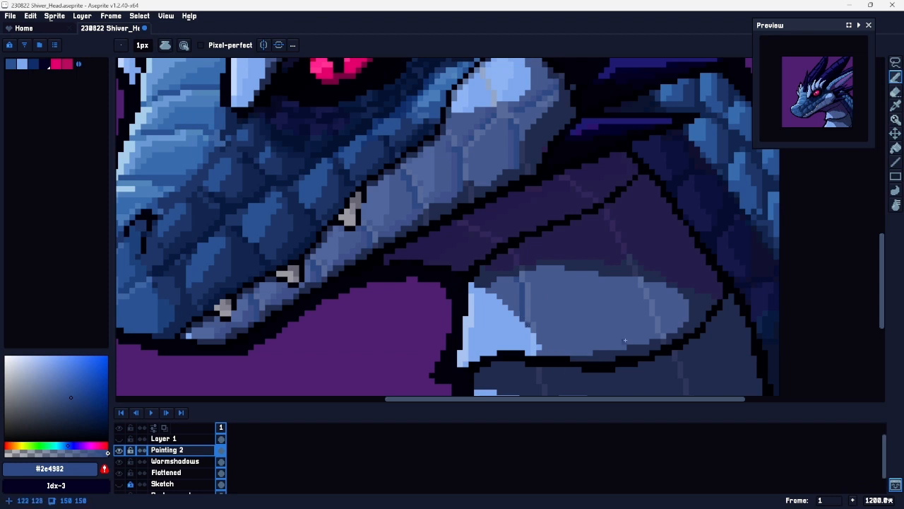
Step: Shade the rear scale line on the upper neck plate with #2e4982, tidying it with sampled #455a8f
{"action": "scroll", "coordinate": [624, 340], "scroll_direction": "right", "scroll_amount": 3}
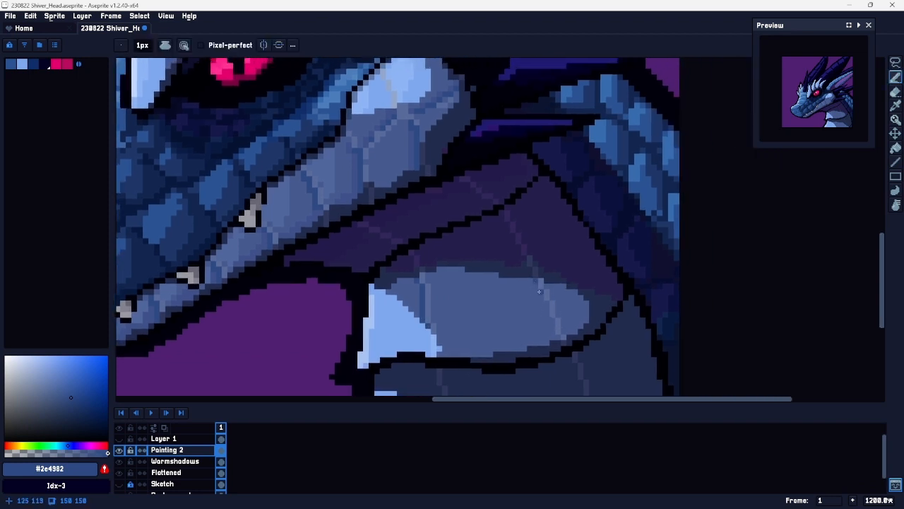
{"action": "left_click", "coordinate": [548, 328], "text": "alt"}
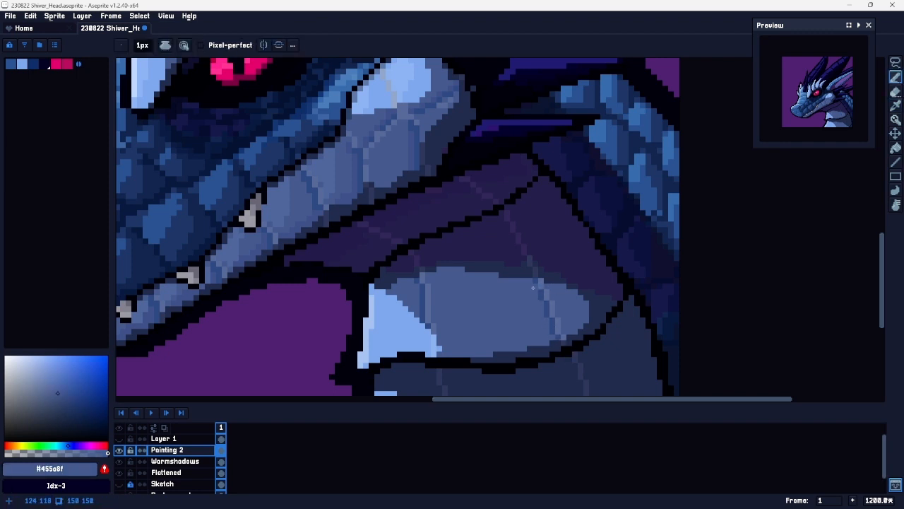
{"action": "left_click", "coordinate": [508, 291], "text": "alt"}
{"action": "left_click_drag", "start_coordinate": [479, 285], "coordinate": [479, 331]}
{"action": "key", "text": "ctrl+z"}
{"action": "mouse_move", "coordinate": [591, 337]}
{"action": "left_mouse_down"}
{"action": "mouse_move", "coordinate": [565, 262]}
{"action": "mouse_move", "coordinate": [564, 221]}
{"action": "left_mouse_up"}
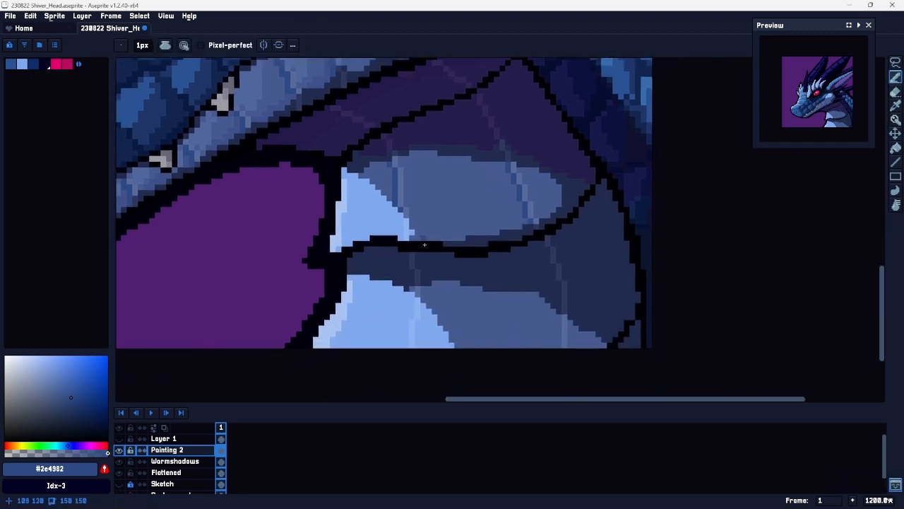
{"action": "left_click_drag", "start_coordinate": [406, 254], "coordinate": [411, 278]}
{"action": "key", "text": "ctrl+z"}
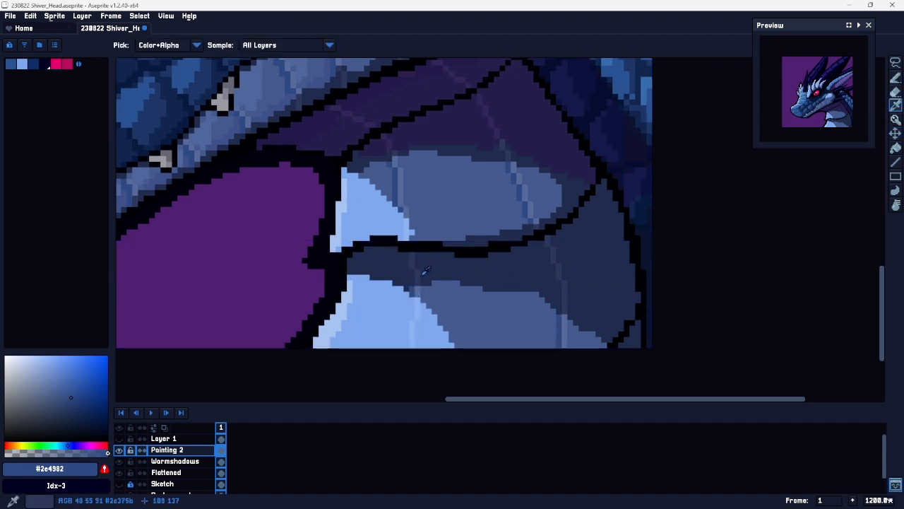
Step: Pick the lighter blue #50669d from the lower jaw scales as the neck plate highlight colour
{"action": "key", "text": "z"}
{"action": "scroll", "coordinate": [567, 215], "scroll_direction": "down", "scroll_amount": 3}
{"action": "scroll", "coordinate": [590, 210], "scroll_direction": "down", "scroll_amount": 2}
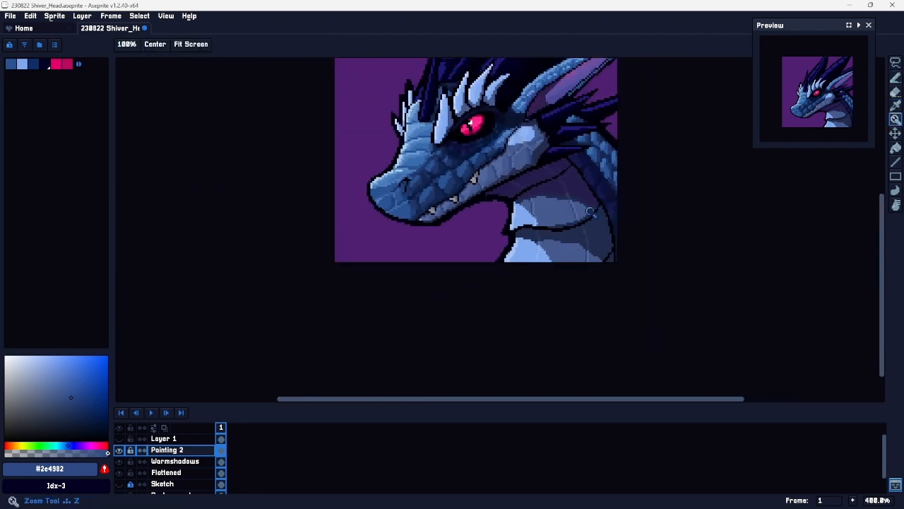
{"action": "mouse_move", "coordinate": [639, 191]}
{"action": "left_mouse_down"}
{"action": "mouse_move", "coordinate": [565, 236]}
{"action": "mouse_move", "coordinate": [636, 208]}
{"action": "left_mouse_up"}
{"action": "scroll", "coordinate": [590, 226], "scroll_direction": "up", "scroll_amount": 4}
{"action": "key", "text": "b"}
{"action": "left_click", "coordinate": [525, 214], "text": "alt"}
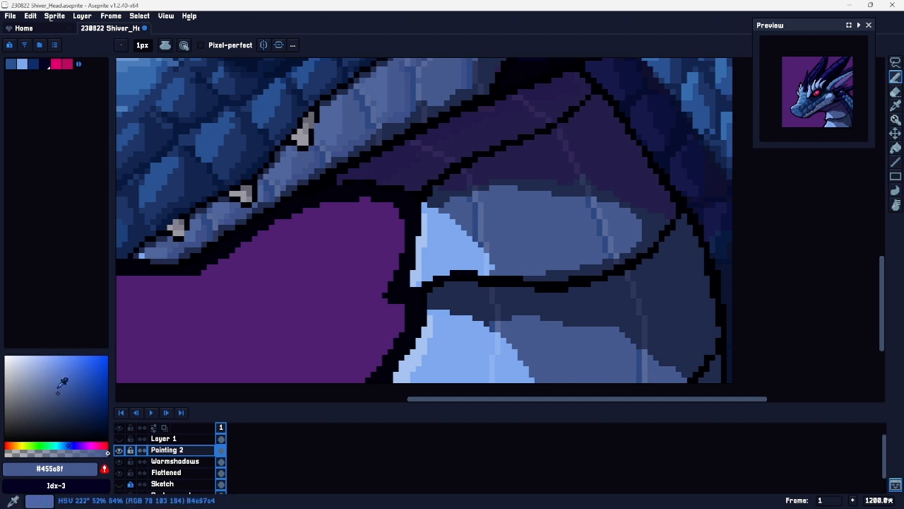
{"action": "left_click", "coordinate": [55, 382]}
{"action": "key", "text": "i"}
{"action": "left_click", "coordinate": [338, 120], "text": "alt"}
Step: Outline a curved highlight on the middle segment of the upper neck plate and fill it with #50669d
{"action": "left_click_drag", "start_coordinate": [499, 231], "coordinate": [518, 195]}
{"action": "key", "text": "ctrl+z"}
{"action": "left_click_drag", "start_coordinate": [498, 260], "coordinate": [530, 210]}
{"action": "key", "text": "g"}
{"action": "left_click", "coordinate": [539, 241]}
{"action": "key", "text": "ctrl+z"}
{"action": "key", "text": "b"}
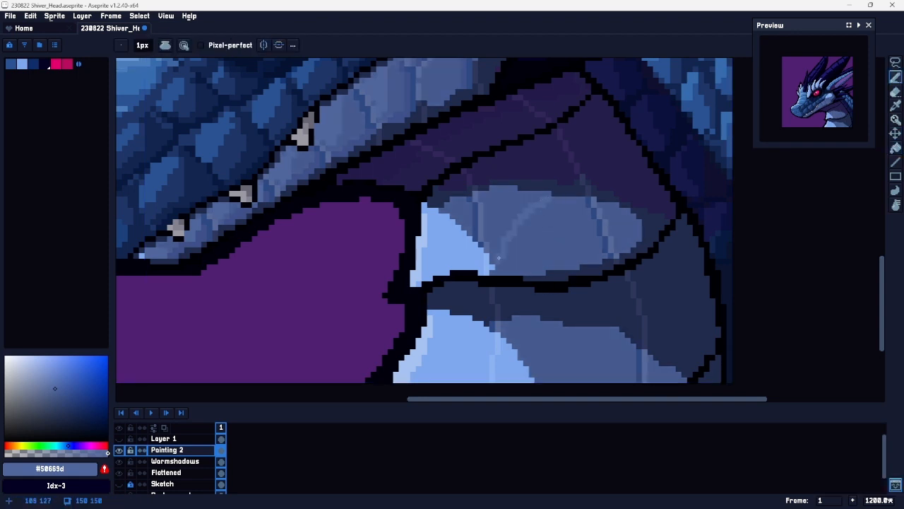
{"action": "key", "text": "g"}
{"action": "left_click", "coordinate": [513, 233]}
{"action": "key", "text": "b"}
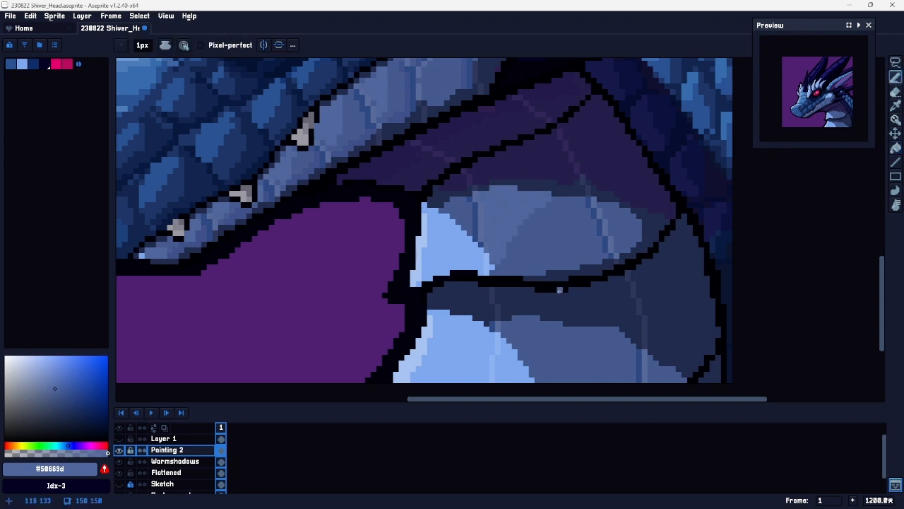
Step: Fill matching #50669d highlights on the lower neck plate and behind the rear scale line of the upper plate
{"action": "key", "text": "g"}
{"action": "left_click", "coordinate": [565, 356]}
{"action": "left_click_drag", "start_coordinate": [644, 310], "coordinate": [567, 281]}
{"action": "key", "text": "b"}
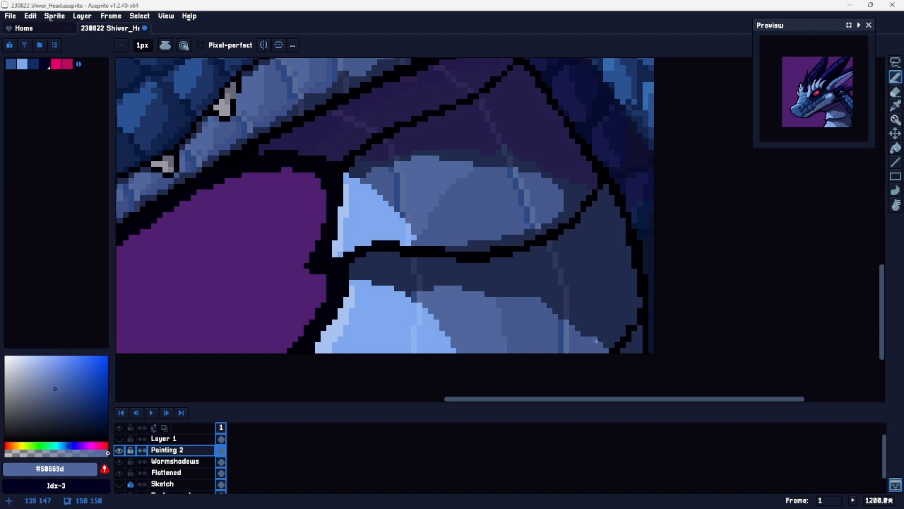
{"action": "key", "text": "g"}
{"action": "left_click", "coordinate": [536, 187]}
{"action": "key", "text": "z"}
{"action": "mouse_move", "coordinate": [595, 231]}
{"action": "left_mouse_down"}
{"action": "mouse_move", "coordinate": [574, 234]}
{"action": "mouse_move", "coordinate": [593, 225]}
{"action": "left_mouse_up"}
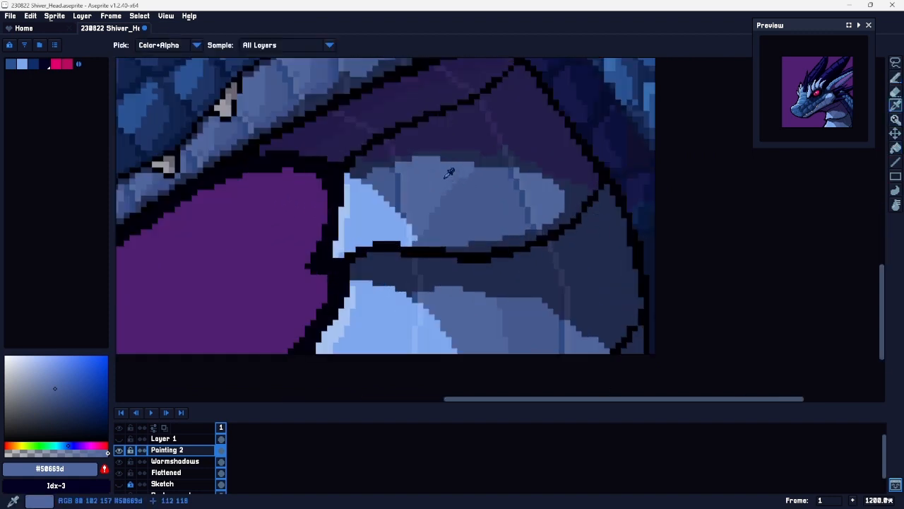
Step: Extend the #50669d highlight on the middle segment of the upper neck plate down to a straight rear edge
{"action": "key", "text": "b"}
{"action": "mouse_move", "coordinate": [449, 188]}
{"action": "left_mouse_down"}
{"action": "mouse_move", "coordinate": [443, 226]}
{"action": "mouse_move", "coordinate": [462, 185]}
{"action": "mouse_move", "coordinate": [474, 264]}
{"action": "left_mouse_up"}
{"action": "key", "text": "space"}
{"action": "left_click_drag", "start_coordinate": [452, 224], "coordinate": [514, 240]}
Step: Sample the neck's shadow purple, lighten it to HSV 249°, 50, 40 and paint highlights on the band under the jaw
{"action": "key", "text": "i"}
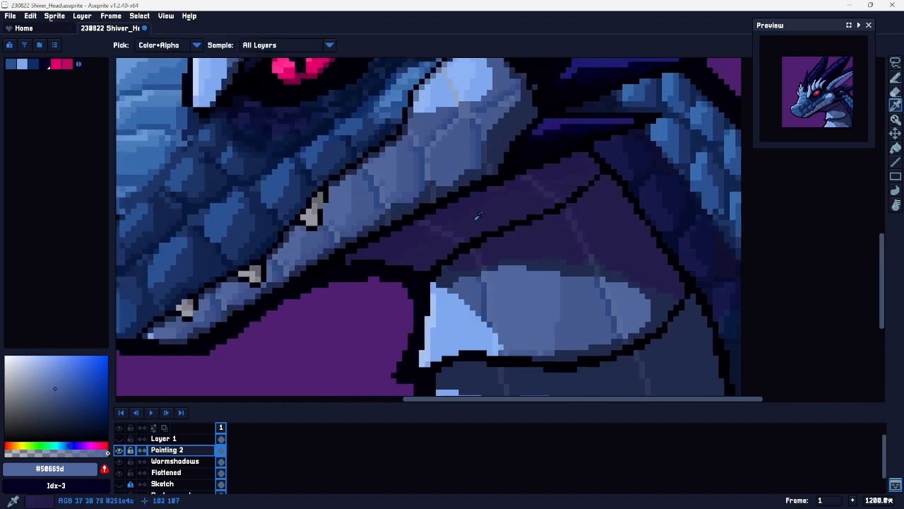
{"action": "left_click", "coordinate": [475, 219], "text": "alt"}
{"action": "left_click_drag", "start_coordinate": [63, 414], "coordinate": [56, 406]}
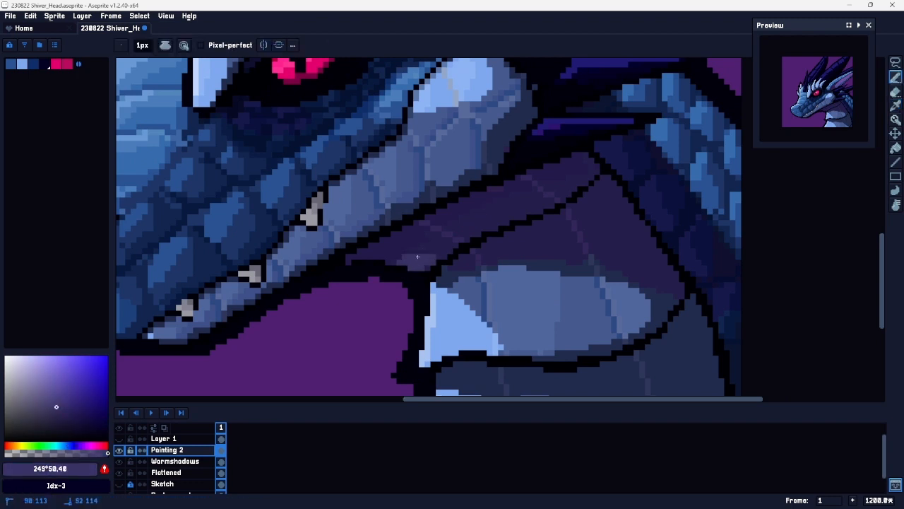
{"action": "left_click_drag", "start_coordinate": [470, 233], "coordinate": [500, 212]}
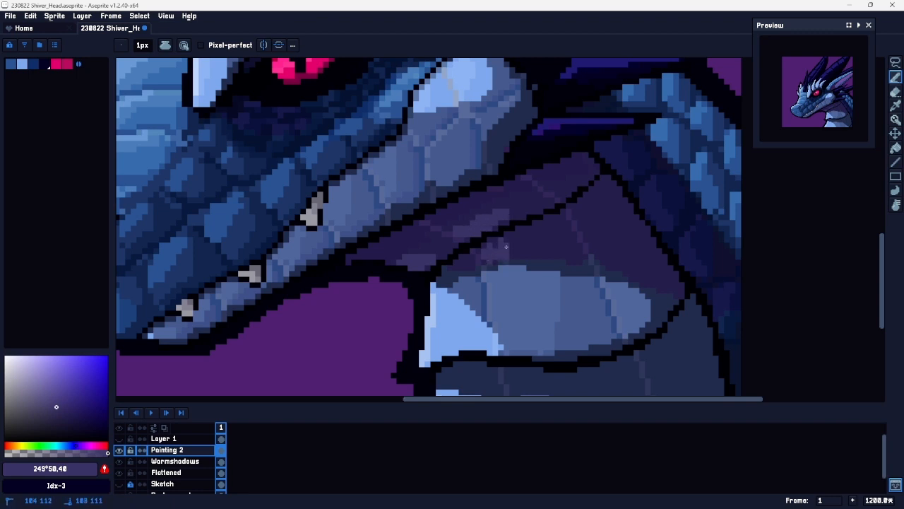
Step: Fill the outlined shadow area above the upper neck plate's middle highlight with purple #3b3366
{"action": "key", "text": "ctrl"}
{"action": "key", "text": "g"}
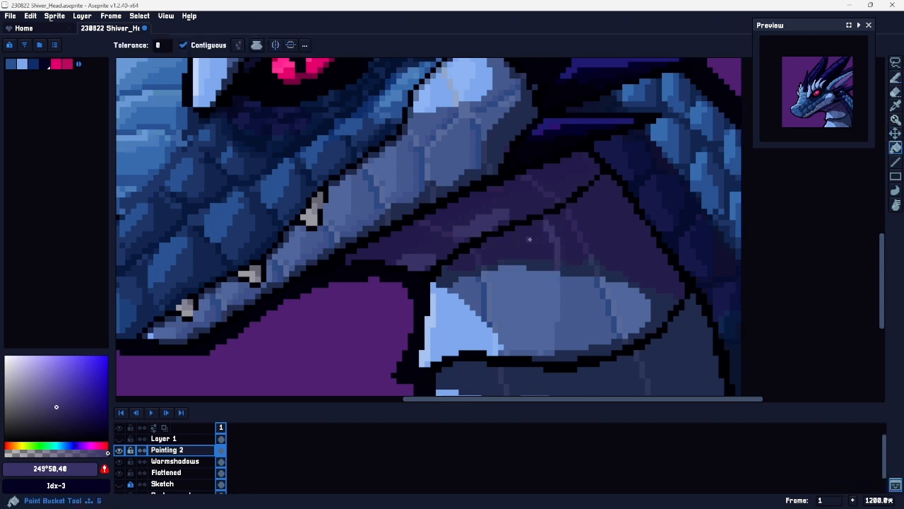
{"action": "left_click", "coordinate": [529, 239]}
{"action": "key", "text": "b"}
{"action": "left_click", "coordinate": [484, 245], "text": "alt"}
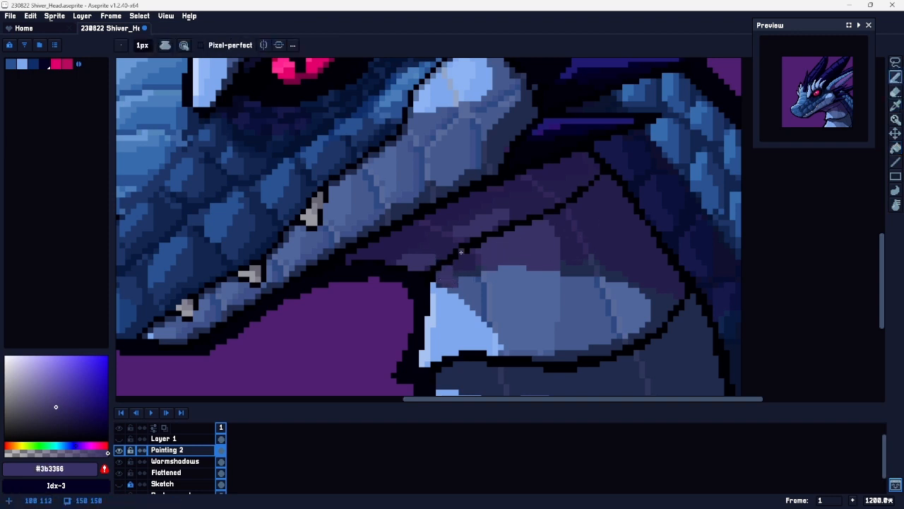
Step: Extend the #3b3366 highlight along the purple neck band just under the jaw
{"action": "key", "text": "z"}
{"action": "scroll", "coordinate": [460, 251], "scroll_direction": "down", "scroll_amount": 5}
{"action": "scroll", "coordinate": [581, 201], "scroll_direction": "up", "scroll_amount": 6}
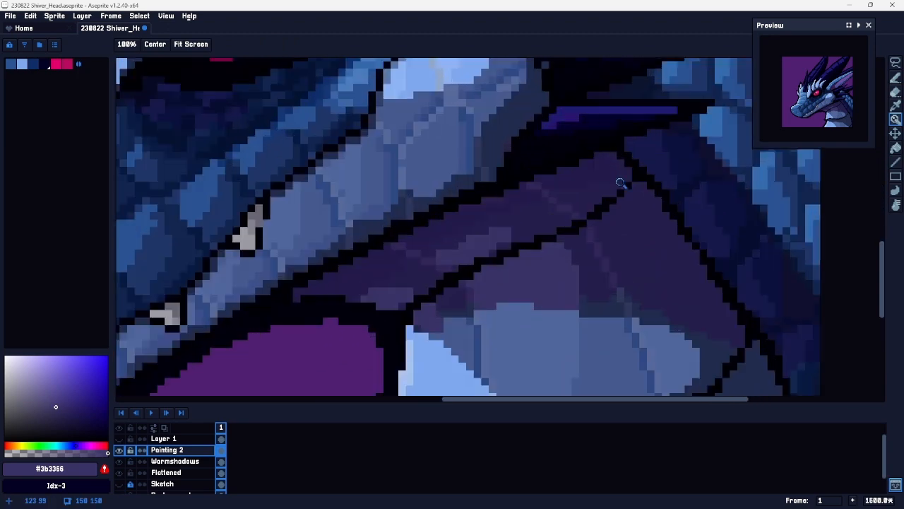
{"action": "key", "text": "b"}
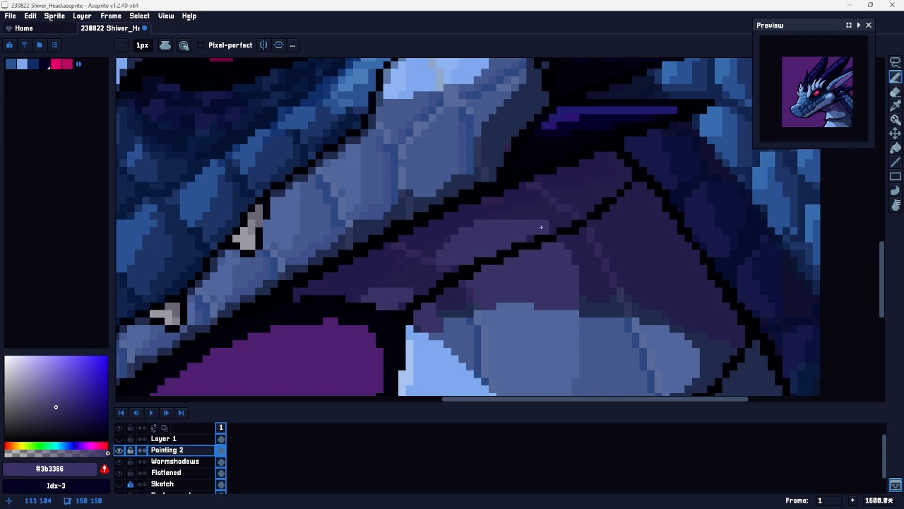
{"action": "key", "text": "z"}
{"action": "scroll", "coordinate": [638, 202], "scroll_direction": "down", "scroll_amount": 5}
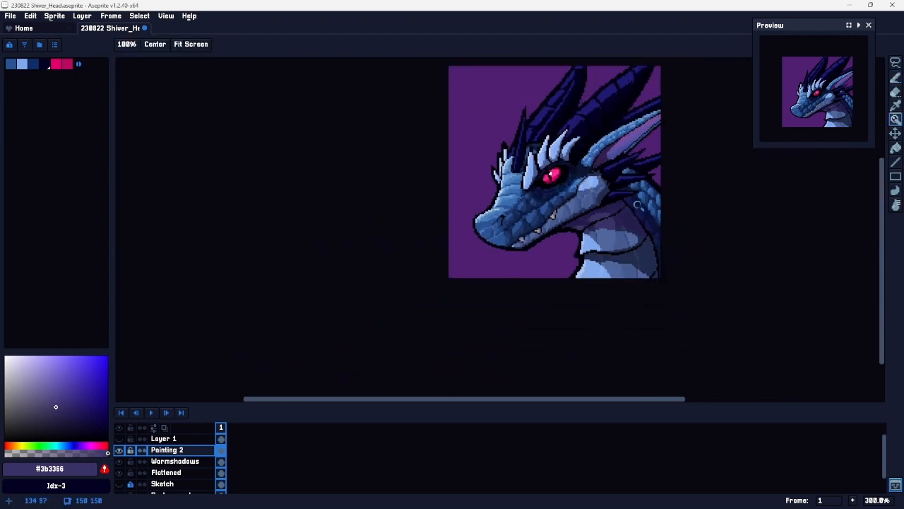
Step: Sample #231a4a and darken the upper edge of the purple neck band along the jaw outline
{"action": "scroll", "coordinate": [591, 190], "scroll_direction": "up", "scroll_amount": 9}
{"action": "key", "text": "i"}
{"action": "left_click", "coordinate": [589, 270]}
{"action": "key", "text": "b"}
{"action": "mouse_move", "coordinate": [531, 316]}
{"action": "left_mouse_down"}
{"action": "mouse_move", "coordinate": [715, 267]}
{"action": "mouse_move", "coordinate": [542, 317]}
{"action": "mouse_move", "coordinate": [708, 277]}
{"action": "mouse_move", "coordinate": [573, 306]}
{"action": "mouse_move", "coordinate": [550, 322]}
{"action": "mouse_move", "coordinate": [675, 270]}
{"action": "left_mouse_up"}
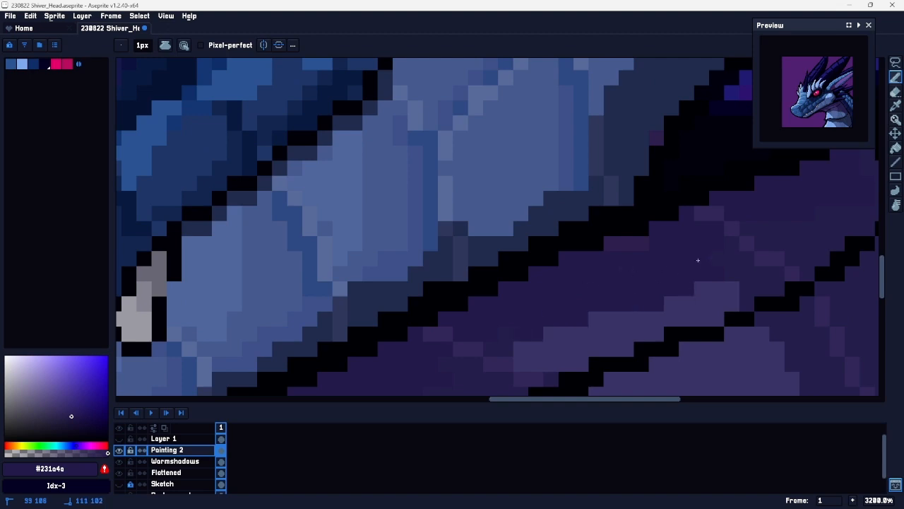
Step: Sample #251e4c from the shadowed neck for touching up the purple shading under the jaw
{"action": "key", "text": "z"}
{"action": "scroll", "coordinate": [605, 250], "scroll_direction": "down", "scroll_amount": 10}
{"action": "scroll", "coordinate": [572, 253], "scroll_direction": "up", "scroll_amount": 3}
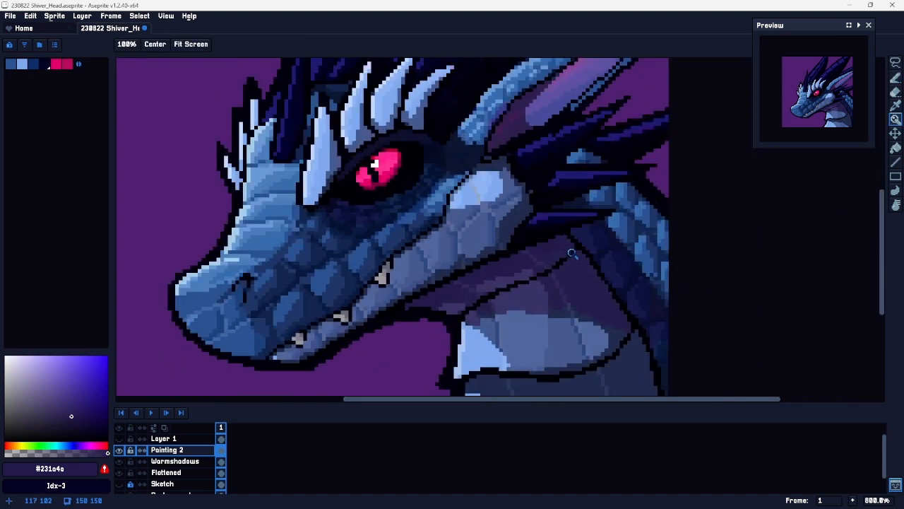
{"action": "scroll", "coordinate": [572, 253], "scroll_direction": "up", "scroll_amount": 4}
{"action": "key", "text": "i"}
{"action": "left_click", "coordinate": [541, 259]}
{"action": "key", "text": "b"}
Step: Try to shade the upper neck plate in front of its rear scale line with sampled #212b4e
{"action": "key", "text": "space"}
{"action": "left_click_drag", "start_coordinate": [513, 283], "coordinate": [519, 160]}
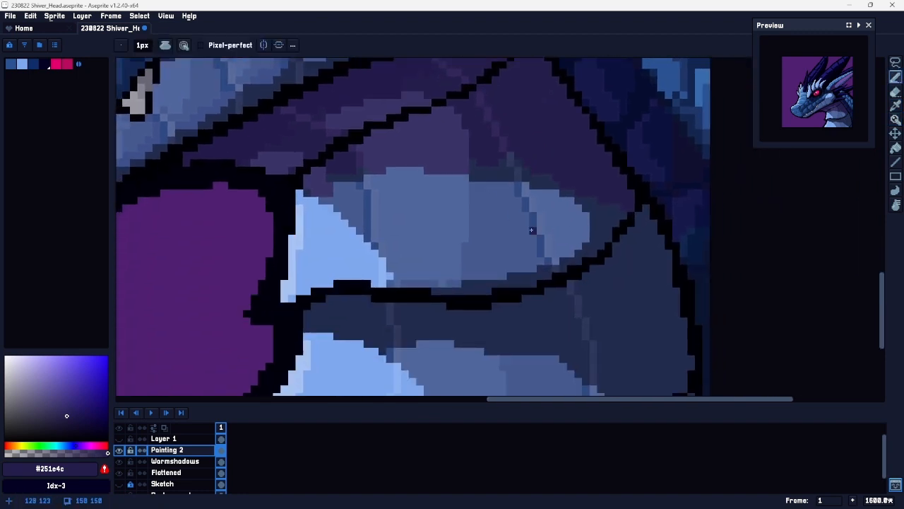
{"action": "left_click", "coordinate": [479, 283], "text": "alt"}
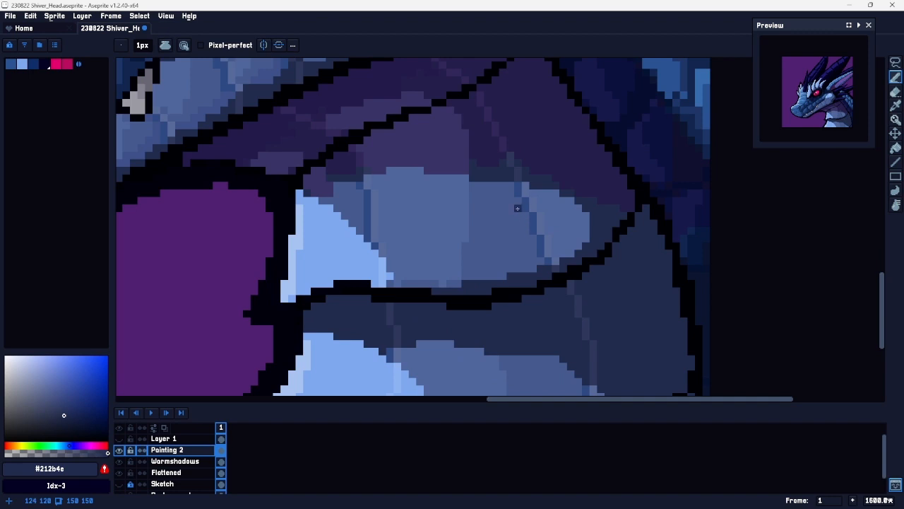
{"action": "key", "text": "g"}
{"action": "key", "text": "z"}
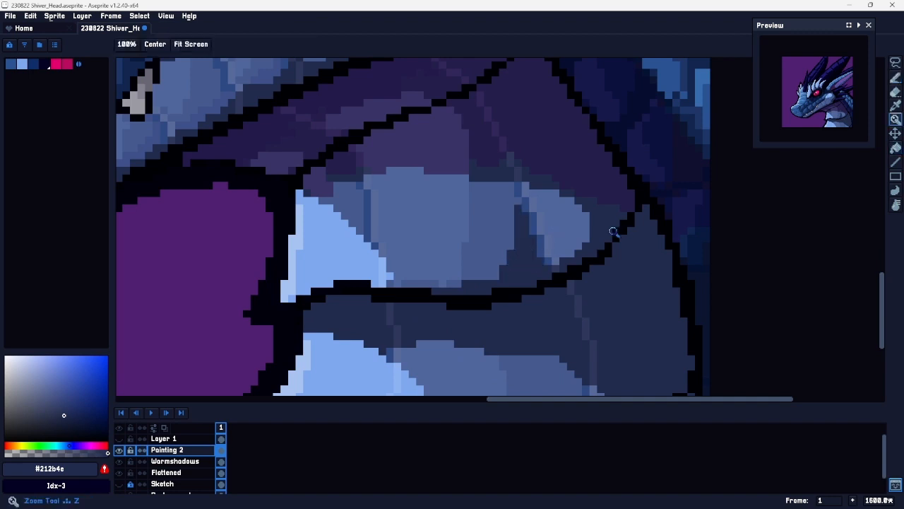
{"action": "scroll", "coordinate": [622, 203], "scroll_direction": "down", "scroll_amount": 4}
{"action": "key", "text": "ctrl+z"}
{"action": "key", "text": "ctrl+z"}
{"action": "key", "text": "ctrl+z"}
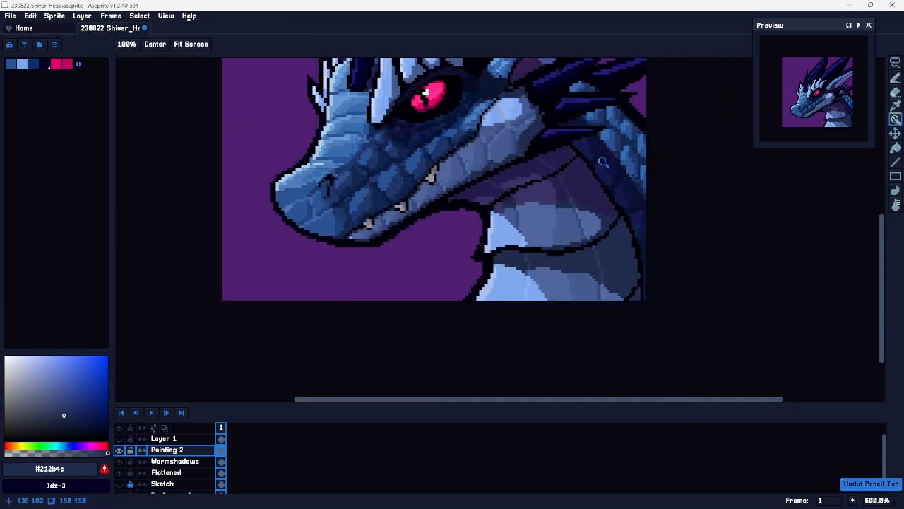
{"action": "key", "text": "space"}
{"action": "mouse_move", "coordinate": [493, 189]}
{"action": "left_mouse_down"}
{"action": "mouse_move", "coordinate": [532, 262]}
{"action": "mouse_move", "coordinate": [502, 198]}
{"action": "left_mouse_up"}
{"action": "key", "text": "space"}
{"action": "key", "text": "i"}
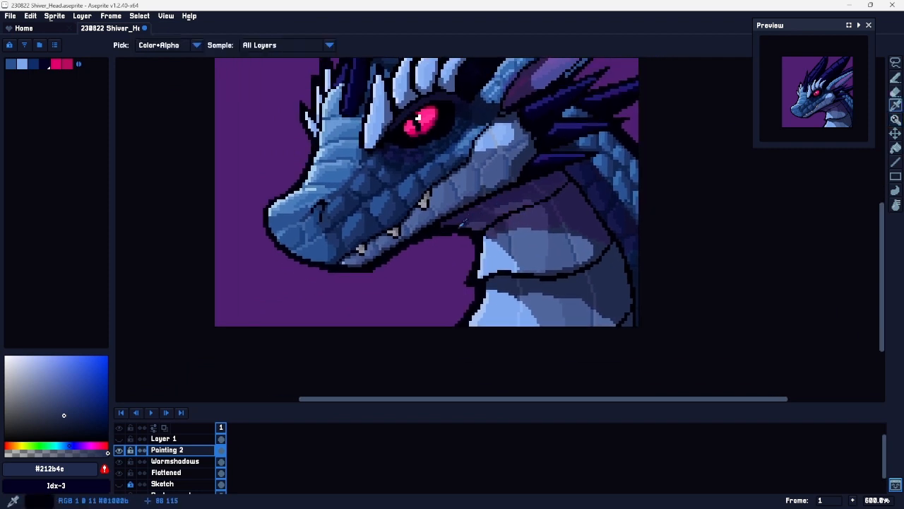
Step: Paint more #3b3366 highlight along the purple neck band under the jaw and trim its front end with sampled #251e4c
{"action": "left_click", "coordinate": [459, 222]}
{"action": "key", "text": "b"}
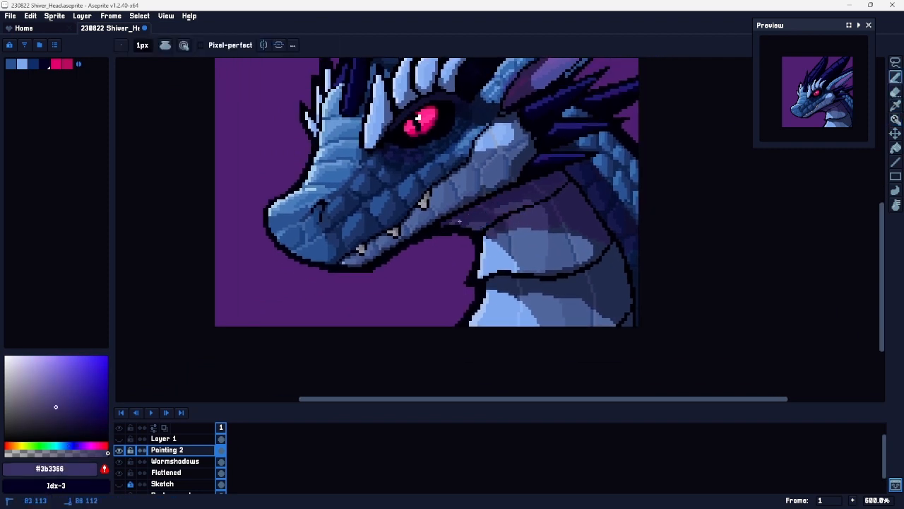
{"action": "mouse_move", "coordinate": [444, 223]}
{"action": "left_mouse_down"}
{"action": "mouse_move", "coordinate": [483, 220]}
{"action": "mouse_move", "coordinate": [532, 183]}
{"action": "left_mouse_up"}
{"action": "key", "text": "z"}
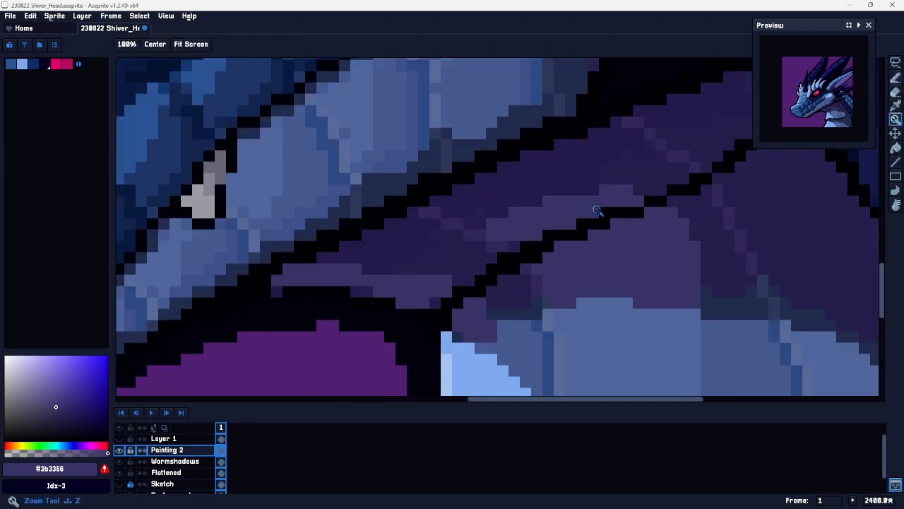
{"action": "left_click", "coordinate": [411, 259], "text": "alt"}
{"action": "mouse_move", "coordinate": [365, 264]}
{"action": "left_mouse_down"}
{"action": "mouse_move", "coordinate": [335, 271]}
{"action": "mouse_move", "coordinate": [382, 262]}
{"action": "mouse_move", "coordinate": [332, 282]}
{"action": "left_mouse_up"}
{"action": "key", "text": "b"}
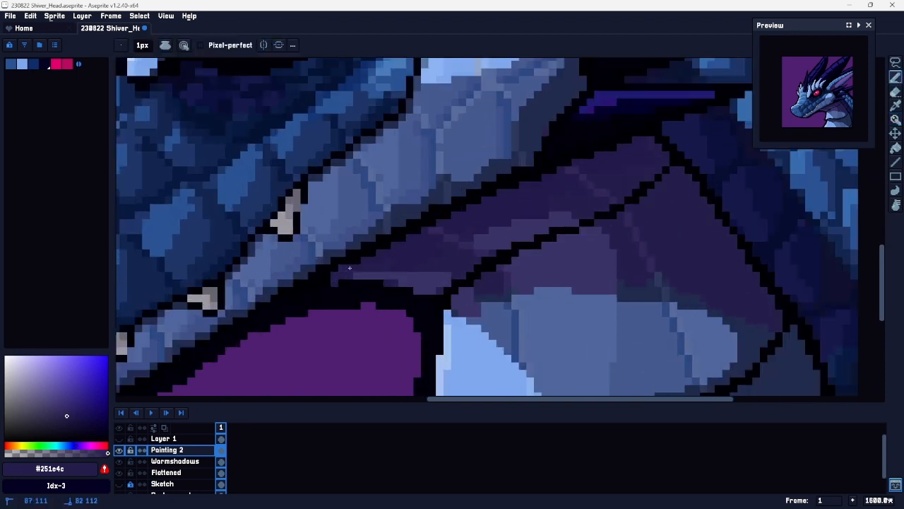
Step: Try to add a vertical #50669d highlight behind the rear scale line of the lower neck plate
{"action": "key", "text": "space"}
{"action": "mouse_move", "coordinate": [623, 238]}
{"action": "left_mouse_down"}
{"action": "mouse_move", "coordinate": [512, 130]}
{"action": "mouse_move", "coordinate": [548, 179]}
{"action": "left_mouse_up"}
{"action": "key", "text": "b"}
{"action": "left_click", "coordinate": [547, 168], "text": "alt"}
{"action": "mouse_move", "coordinate": [563, 222]}
{"action": "left_mouse_down"}
{"action": "mouse_move", "coordinate": [590, 337]}
{"action": "mouse_move", "coordinate": [597, 314]}
{"action": "mouse_move", "coordinate": [589, 239]}
{"action": "mouse_move", "coordinate": [574, 216]}
{"action": "mouse_move", "coordinate": [572, 251]}
{"action": "mouse_move", "coordinate": [587, 290]}
{"action": "left_mouse_up"}
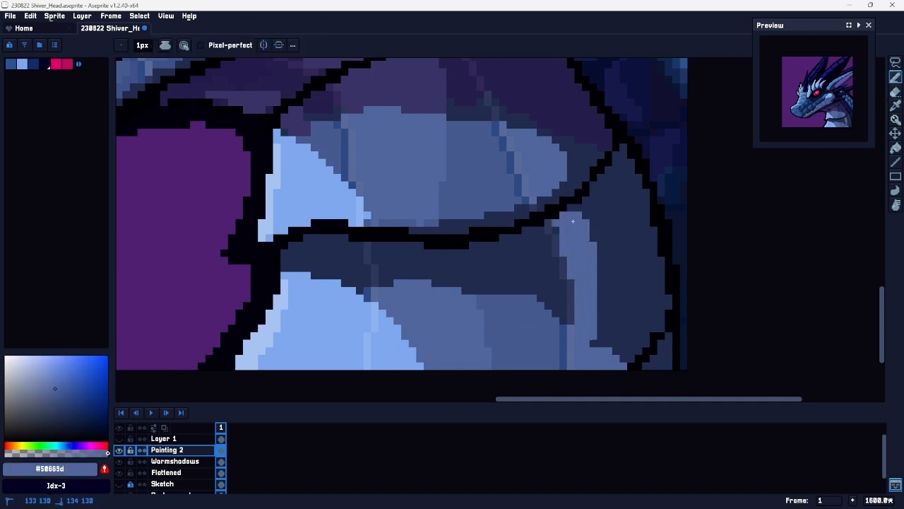
{"action": "key", "text": "ctrl+z"}
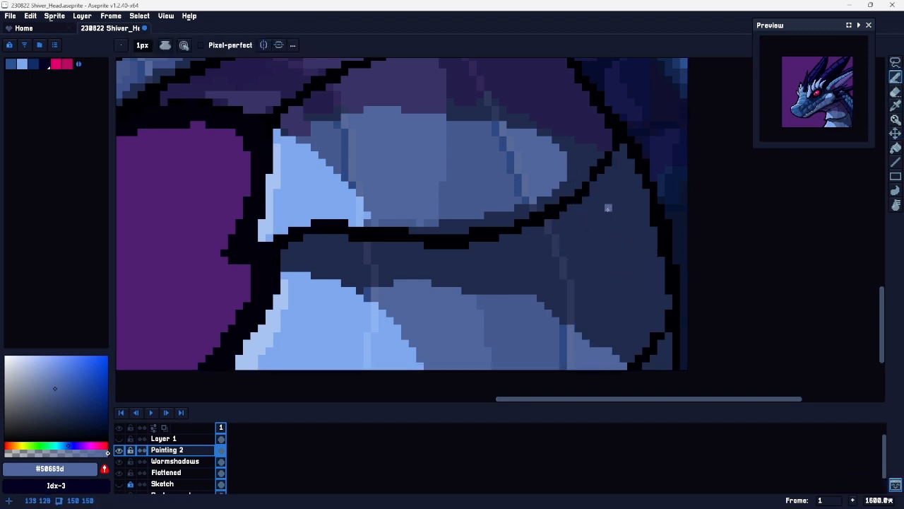
{"action": "mouse_move", "coordinate": [582, 242]}
{"action": "left_mouse_down"}
{"action": "mouse_move", "coordinate": [601, 339]}
{"action": "mouse_move", "coordinate": [583, 310]}
{"action": "mouse_move", "coordinate": [572, 237]}
{"action": "mouse_move", "coordinate": [596, 263]}
{"action": "mouse_move", "coordinate": [586, 327]}
{"action": "left_mouse_up"}
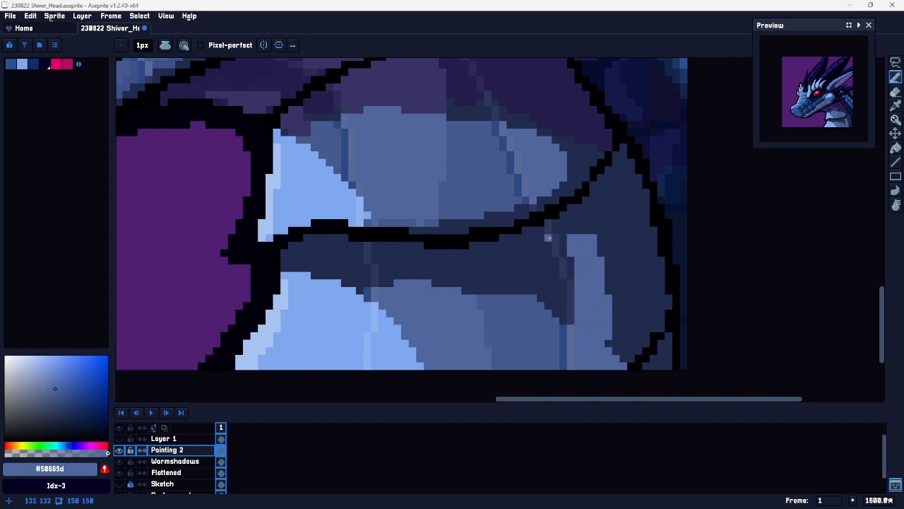
{"action": "key", "text": "z"}
{"action": "right_click", "coordinate": [610, 273]}
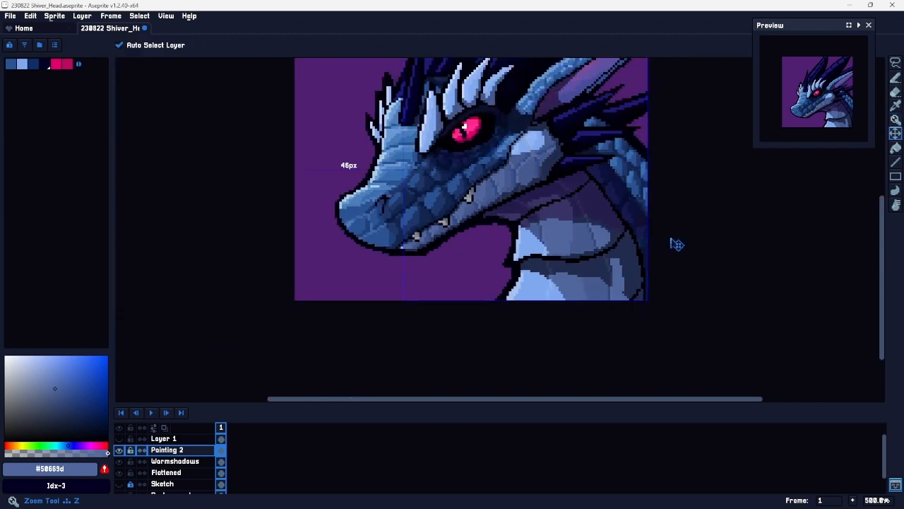
{"action": "key", "text": "ctrl+z"}
Step: Sample #212b4e and fill the lighter patch behind the rear scale line of the upper neck plate
{"action": "left_click_drag", "start_coordinate": [635, 179], "coordinate": [571, 227]}
{"action": "mouse_move", "coordinate": [532, 271]}
{"action": "left_mouse_down"}
{"action": "mouse_move", "coordinate": [546, 258]}
{"action": "mouse_move", "coordinate": [598, 274]}
{"action": "left_mouse_up"}
{"action": "left_click", "coordinate": [606, 315], "text": "alt"}
{"action": "key", "text": "g"}
{"action": "left_click", "coordinate": [558, 322]}
{"action": "key", "text": "z"}
{"action": "left_click_drag", "start_coordinate": [616, 312], "coordinate": [567, 302]}
{"action": "left_click_drag", "start_coordinate": [637, 271], "coordinate": [595, 189]}
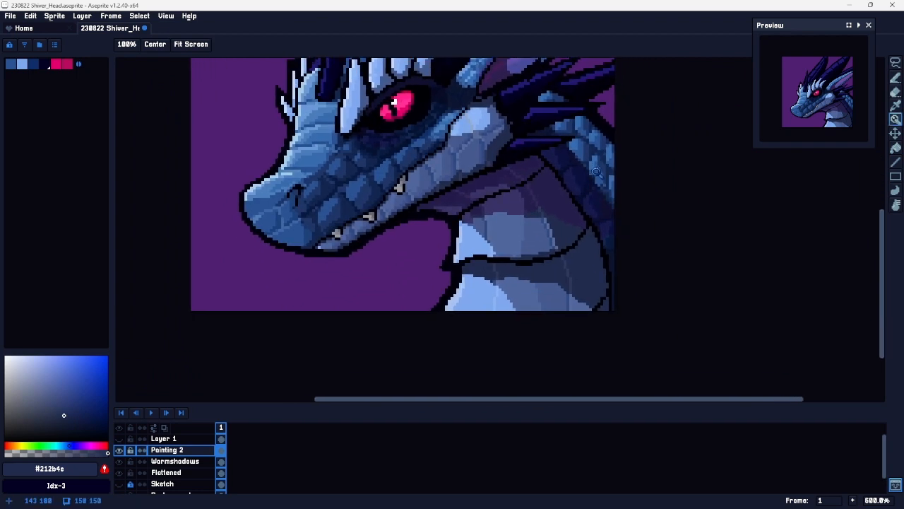
Step: Outline a shadow band in #251e4c across the upper part of the lower neck plate and fill its sections
{"action": "left_click", "coordinate": [529, 197], "text": "alt"}
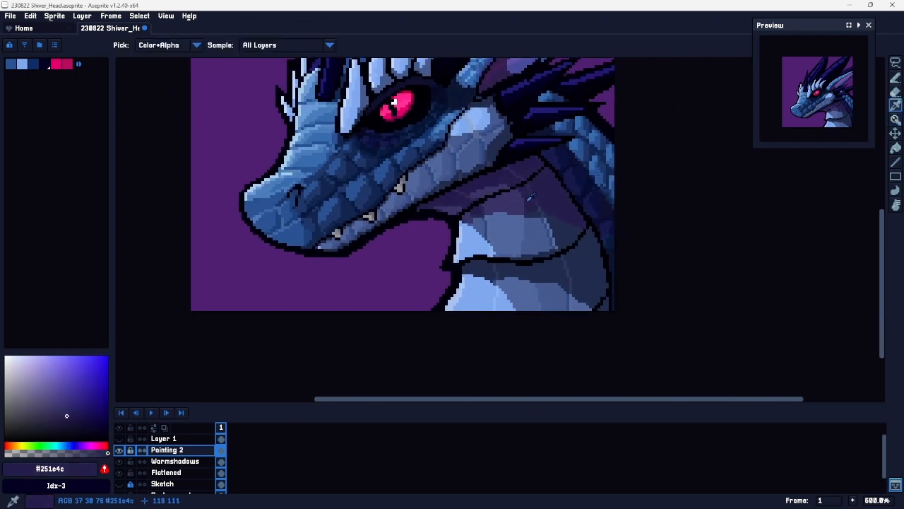
{"action": "left_click_drag", "start_coordinate": [493, 274], "coordinate": [519, 265]}
{"action": "key", "text": "b"}
{"action": "left_click_drag", "start_coordinate": [419, 262], "coordinate": [555, 259]}
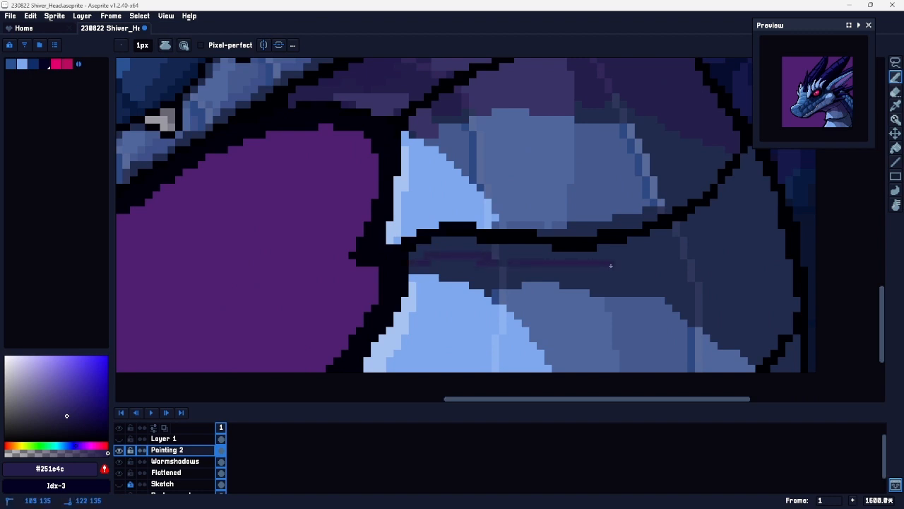
{"action": "left_click_drag", "start_coordinate": [704, 251], "coordinate": [777, 262]}
{"action": "key", "text": "g"}
{"action": "left_click", "coordinate": [749, 212]}
{"action": "left_click", "coordinate": [638, 246]}
{"action": "left_click", "coordinate": [476, 249]}
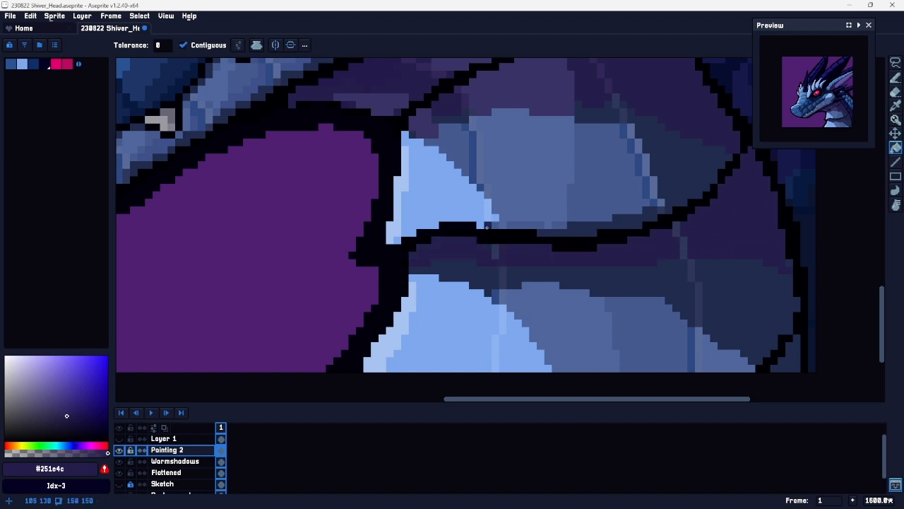
Step: Sample #201a73 and cover the stray dark pixels in the large horn's blue highlight, just above the brow spikes
{"action": "key", "text": "z"}
{"action": "left_click_drag", "start_coordinate": [653, 238], "coordinate": [618, 234]}
{"action": "key", "text": "space"}
{"action": "left_click_drag", "start_coordinate": [715, 192], "coordinate": [558, 345]}
{"action": "left_click_drag", "start_coordinate": [551, 274], "coordinate": [553, 183]}
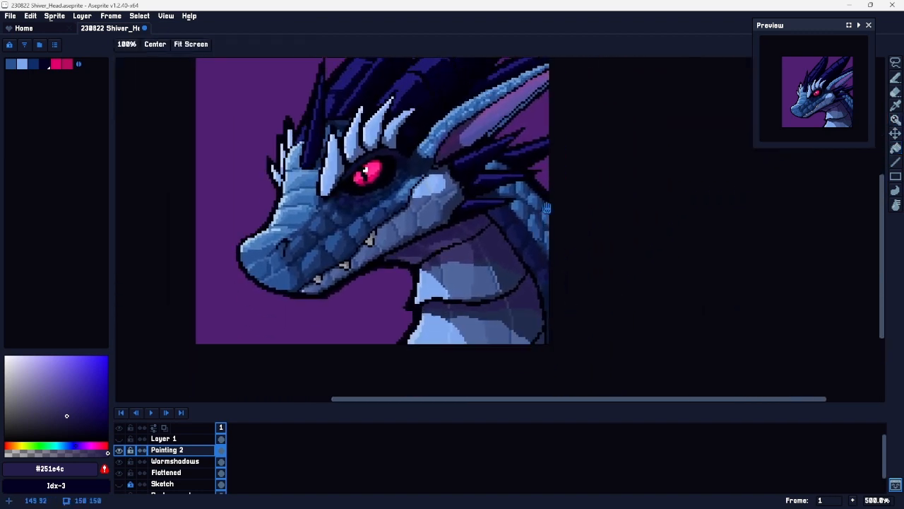
{"action": "left_click_drag", "start_coordinate": [525, 241], "coordinate": [577, 280]}
{"action": "left_click_drag", "start_coordinate": [558, 191], "coordinate": [587, 237]}
{"action": "left_click_drag", "start_coordinate": [489, 183], "coordinate": [508, 210]}
{"action": "key", "text": "i"}
{"action": "left_click", "coordinate": [498, 221]}
{"action": "key", "text": "b"}
{"action": "left_click", "coordinate": [505, 220]}
{"action": "key", "text": "z"}
{"action": "left_click_drag", "start_coordinate": [506, 275], "coordinate": [509, 255]}
{"action": "left_click_drag", "start_coordinate": [477, 214], "coordinate": [531, 195]}
{"action": "key", "text": "i"}
{"action": "left_click", "coordinate": [551, 297]}
{"action": "key", "text": "b"}
{"action": "left_click", "coordinate": [523, 304]}
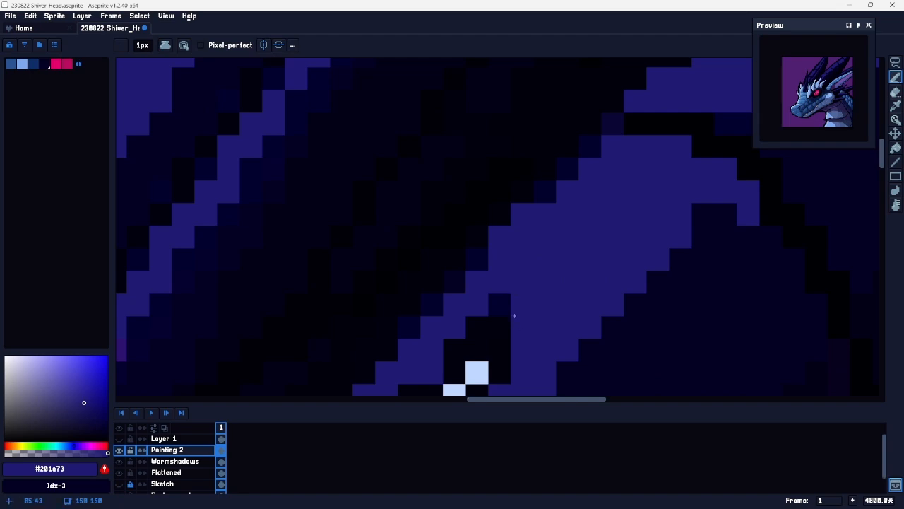
{"action": "left_click", "coordinate": [507, 307]}
{"action": "key", "text": "i"}
{"action": "key", "text": "b"}
{"action": "key", "text": "z"}
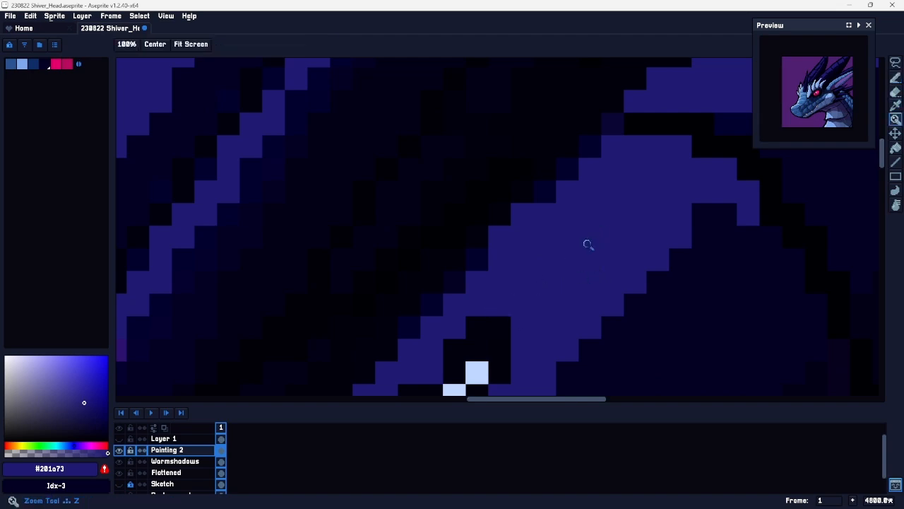
Step: Sample #3b3366 and shade along the front scale line of the upper neck plate
{"action": "left_click_drag", "start_coordinate": [576, 243], "coordinate": [519, 245]}
{"action": "left_click_drag", "start_coordinate": [562, 310], "coordinate": [500, 186]}
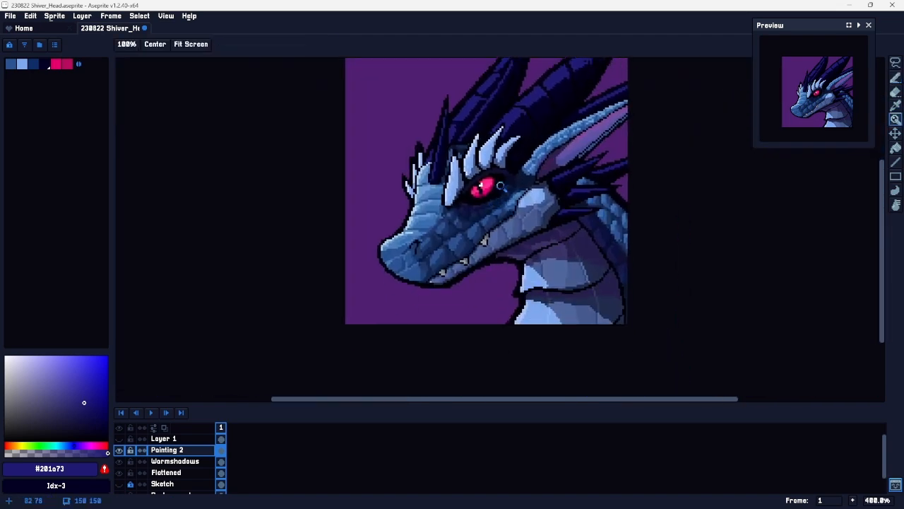
{"action": "left_click_drag", "start_coordinate": [532, 243], "coordinate": [570, 226]}
{"action": "left_click", "coordinate": [562, 295], "text": "alt"}
{"action": "key", "text": "b"}
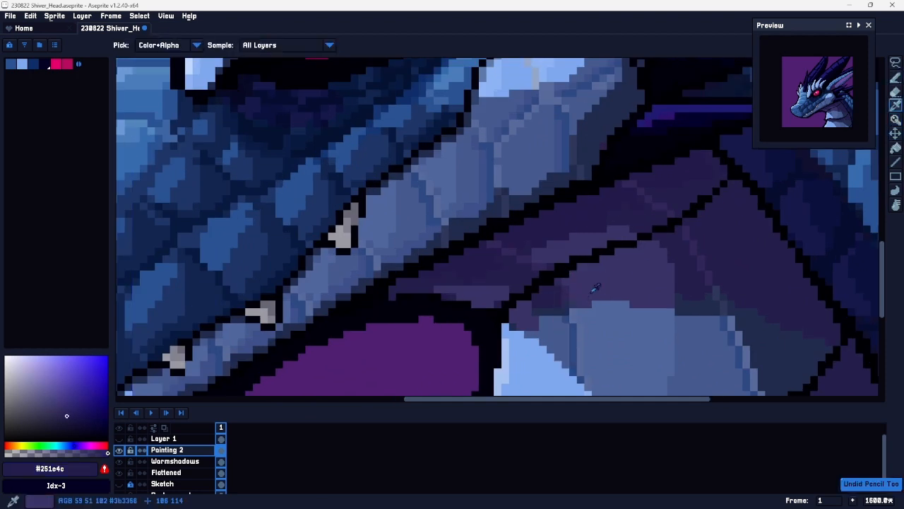
{"action": "left_click", "coordinate": [565, 322], "text": "alt"}
{"action": "left_click_drag", "start_coordinate": [560, 317], "coordinate": [573, 365]}
{"action": "key", "text": "ctrl+z"}
{"action": "left_click_drag", "start_coordinate": [565, 320], "coordinate": [567, 360]}
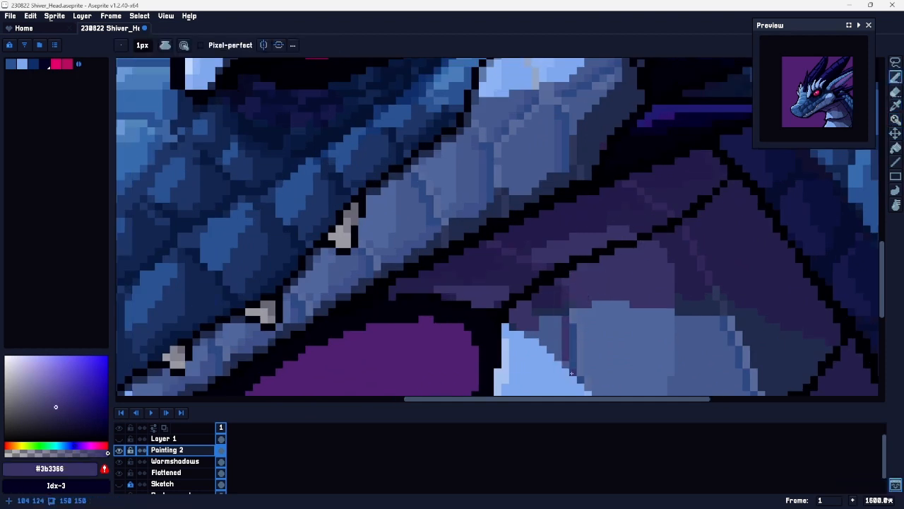
Step: Add the same #3b3366 shading along the rear scale line of the upper neck plate
{"action": "left_click_drag", "start_coordinate": [660, 294], "coordinate": [529, 197]}
{"action": "left_click_drag", "start_coordinate": [592, 233], "coordinate": [621, 332]}
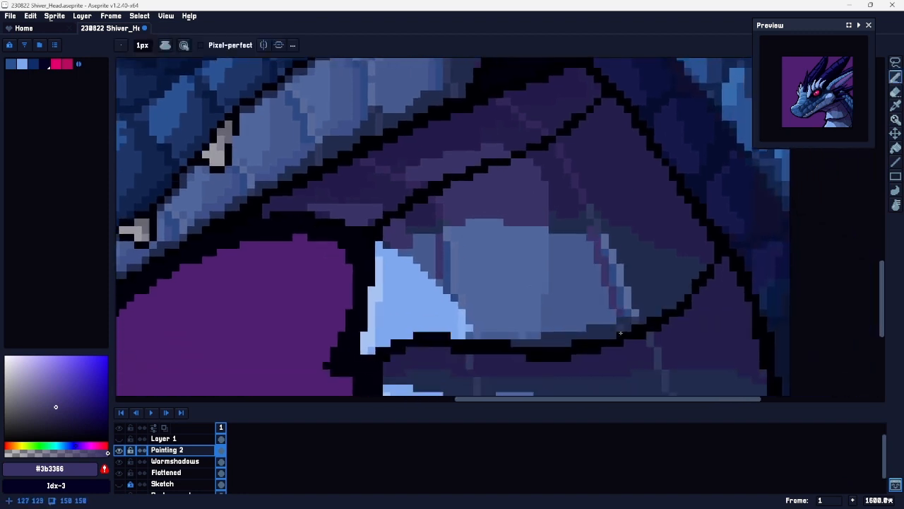
{"action": "scroll", "coordinate": [671, 274], "scroll_direction": "down", "scroll_amount": 4}
{"action": "left_click_drag", "start_coordinate": [669, 263], "coordinate": [576, 301]}
{"action": "key", "text": "z"}
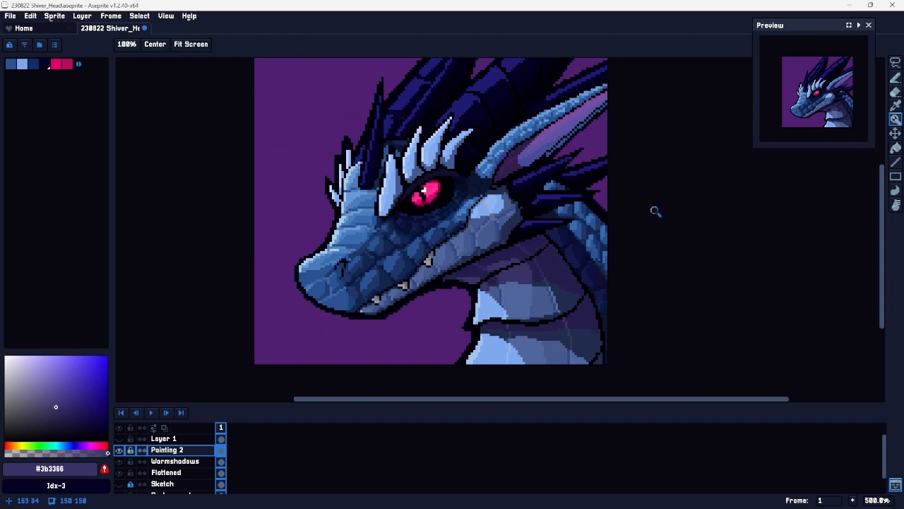
{"action": "left_click_drag", "start_coordinate": [592, 242], "coordinate": [639, 243]}
{"action": "left_click", "coordinate": [518, 289], "text": "alt"}
{"action": "key", "text": "b"}
{"action": "left_click", "coordinate": [467, 179]}
{"action": "key", "text": "ctrl+z"}
{"action": "key", "text": "z"}
{"action": "left_click_drag", "start_coordinate": [620, 244], "coordinate": [578, 240]}
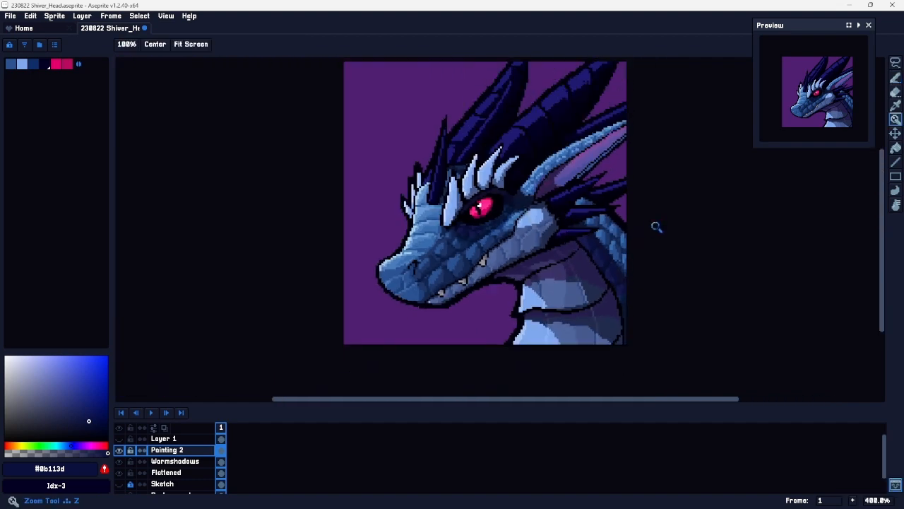
Step: Sample #251e4c and touch up the shadow at the rear edge of the lower neck plate
{"action": "left_click_drag", "start_coordinate": [657, 224], "coordinate": [595, 205]}
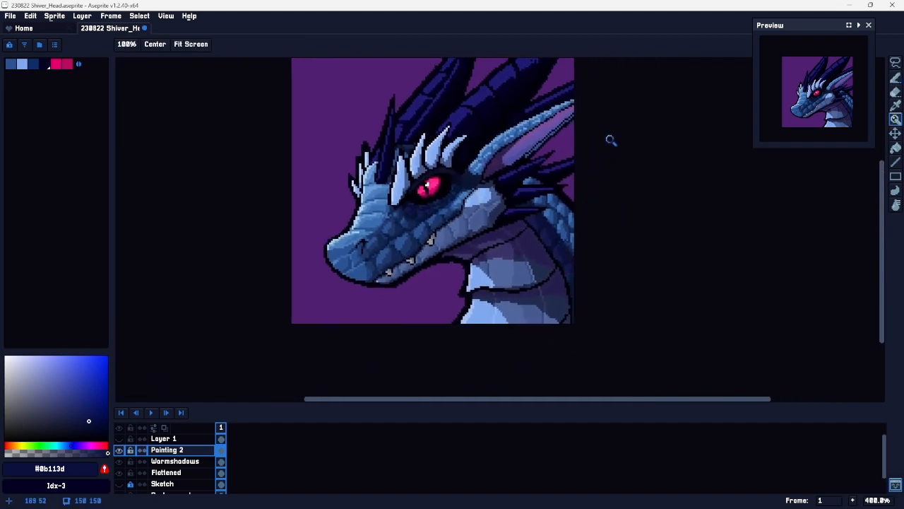
{"action": "left_click_drag", "start_coordinate": [555, 182], "coordinate": [557, 233]}
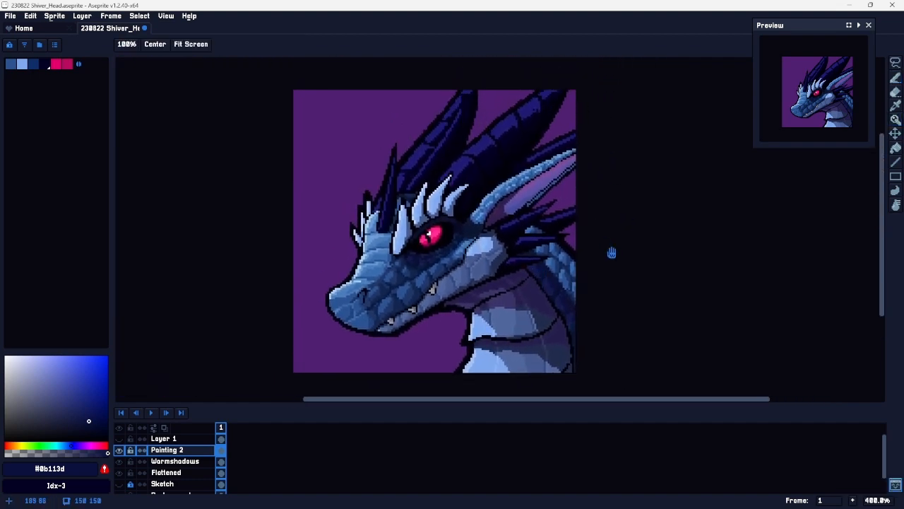
{"action": "scroll", "coordinate": [569, 358], "scroll_direction": "up", "scroll_amount": 5}
{"action": "key", "text": "b"}
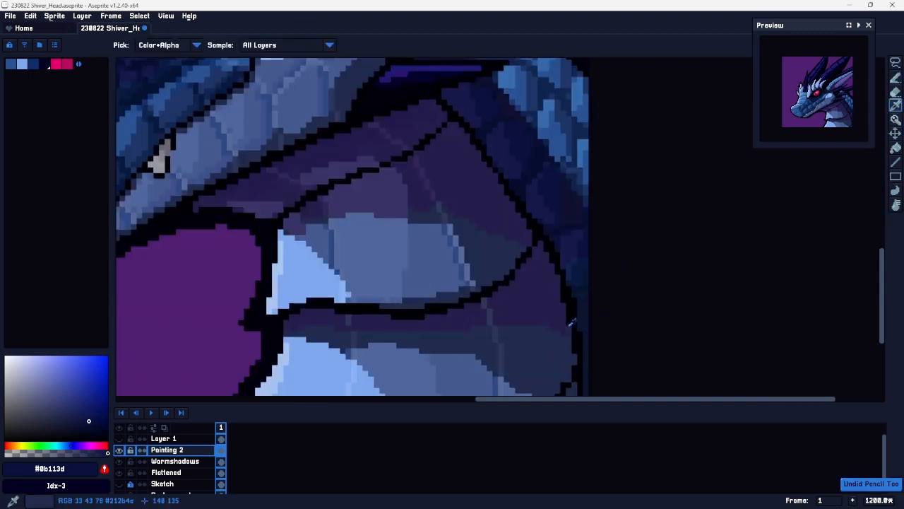
{"action": "left_click", "coordinate": [565, 331], "text": "alt"}
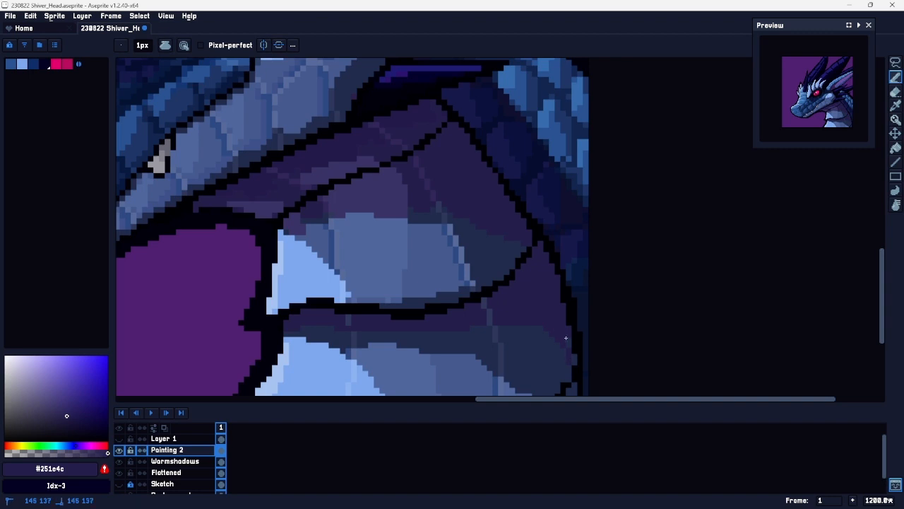
Step: Examine the whole dragon head for remaining areas that need touching up
{"action": "key", "text": "z"}
{"action": "scroll", "coordinate": [556, 329], "scroll_direction": "down", "scroll_amount": 3}
{"action": "scroll", "coordinate": [554, 327], "scroll_direction": "down", "scroll_amount": 1}
{"action": "left_click_drag", "start_coordinate": [553, 328], "coordinate": [658, 312]}
{"action": "left_click_drag", "start_coordinate": [592, 165], "coordinate": [562, 255]}
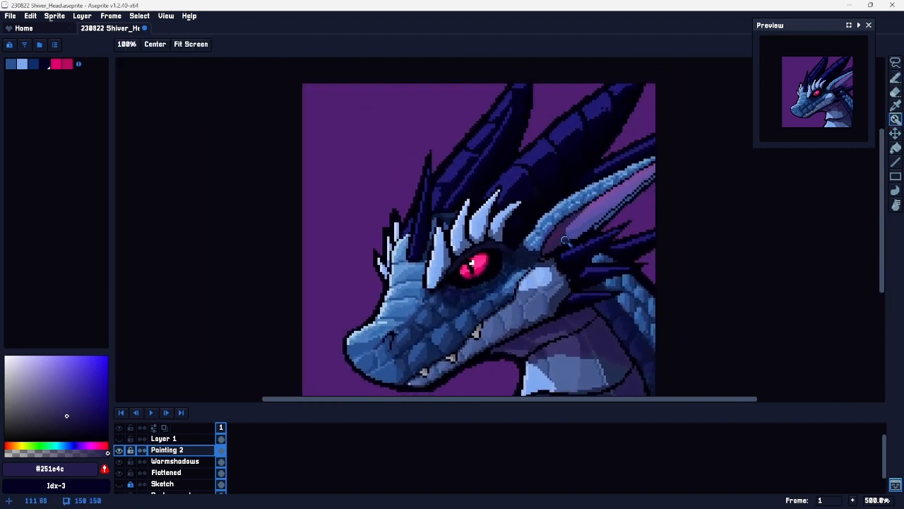
{"action": "key", "text": "z"}
{"action": "scroll", "coordinate": [626, 283], "scroll_direction": "down", "scroll_amount": 1}
{"action": "left_click_drag", "start_coordinate": [632, 342], "coordinate": [626, 302]}
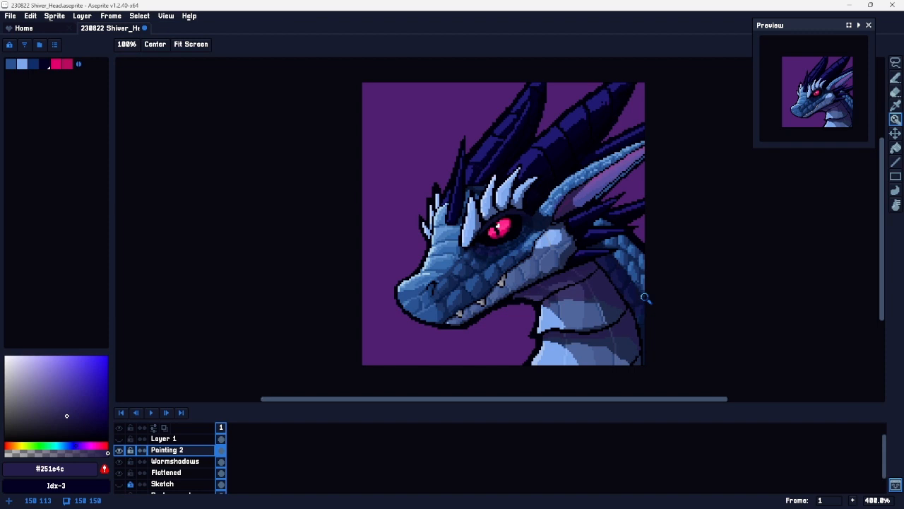
Step: Sample #201a73 and refine the blue highlight in the front horn's upper segment near its tip
{"action": "key", "text": "z"}
{"action": "left_click_drag", "start_coordinate": [530, 97], "coordinate": [570, 74]}
{"action": "mouse_move", "coordinate": [545, 75]}
{"action": "left_mouse_down"}
{"action": "mouse_move", "coordinate": [533, 167]}
{"action": "mouse_move", "coordinate": [549, 161]}
{"action": "left_mouse_up"}
{"action": "key", "text": "b"}
{"action": "left_click", "coordinate": [496, 189], "text": "alt"}
{"action": "left_click_drag", "start_coordinate": [506, 195], "coordinate": [515, 183]}
{"action": "key", "text": "z"}
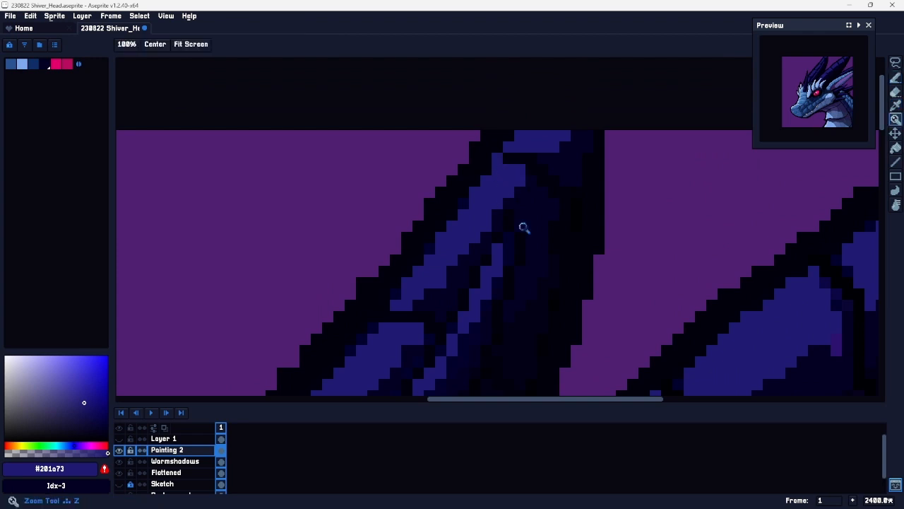
{"action": "left_click_drag", "start_coordinate": [472, 188], "coordinate": [474, 213]}
{"action": "key", "text": "b"}
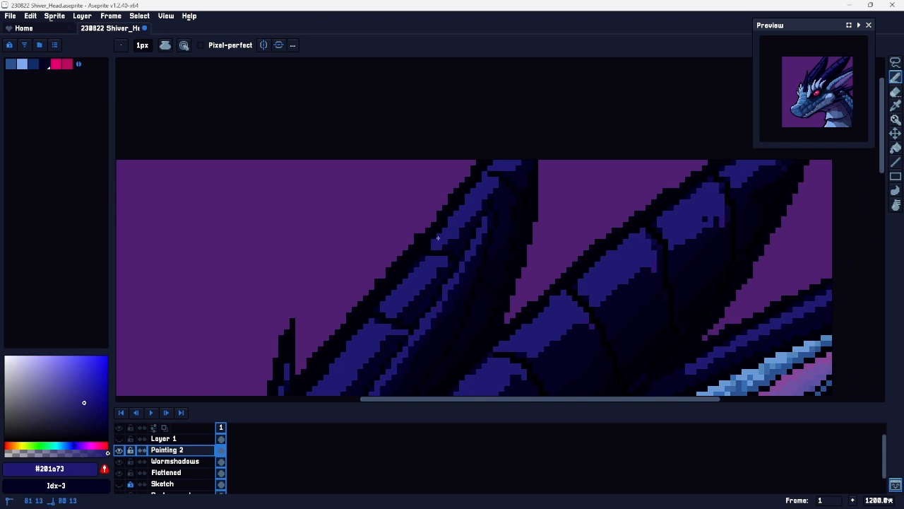
Step: Review the finished shading on the horns, face and neck at full-sprite view
{"action": "key", "text": "ctrl+space"}
{"action": "left_click_drag", "start_coordinate": [520, 203], "coordinate": [544, 233]}
{"action": "key", "text": "space"}
{"action": "left_click_drag", "start_coordinate": [538, 304], "coordinate": [520, 159]}
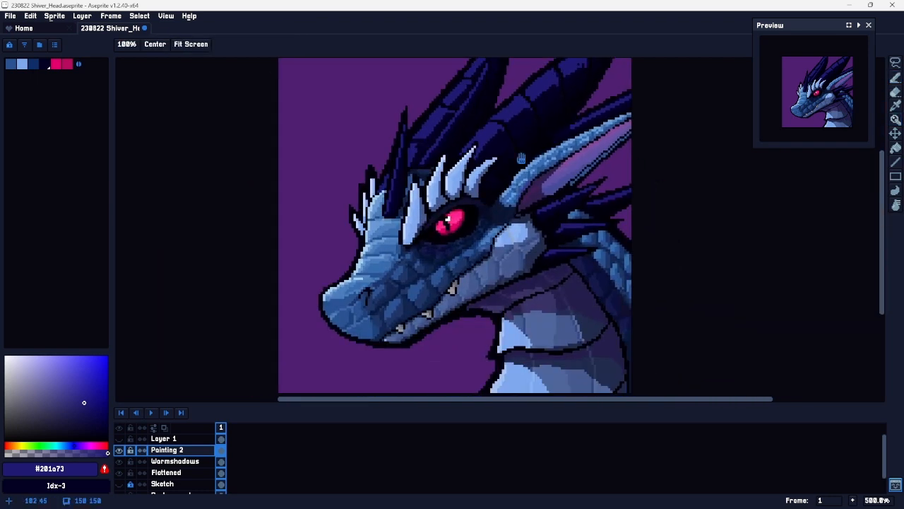
{"action": "key", "text": "ctrl+space"}
{"action": "left_click_drag", "start_coordinate": [539, 278], "coordinate": [519, 277]}
{"action": "key", "text": "space"}
{"action": "left_click_drag", "start_coordinate": [574, 249], "coordinate": [675, 173]}
{"action": "key", "text": "ctrl+space"}
{"action": "key", "text": "space"}
{"action": "key", "text": "ctrl+space"}
{"action": "left_click_drag", "start_coordinate": [604, 253], "coordinate": [572, 244]}
{"action": "key", "text": "space"}
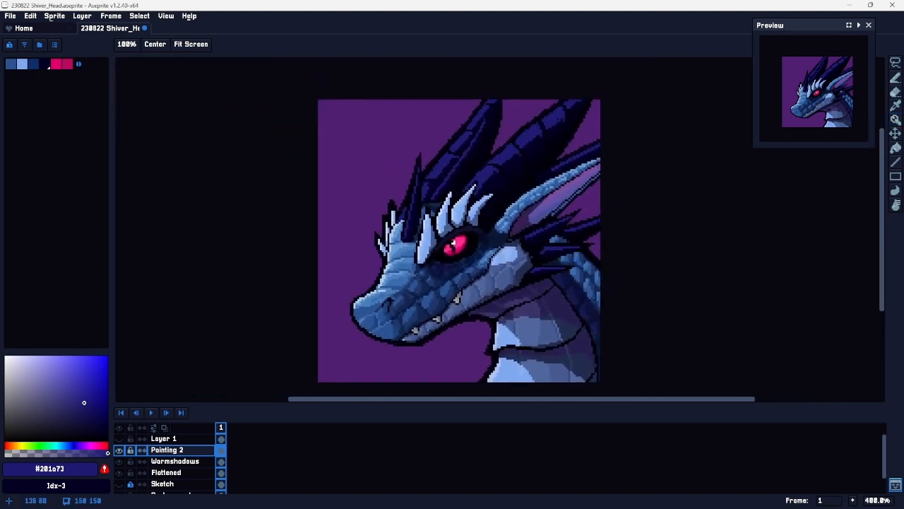